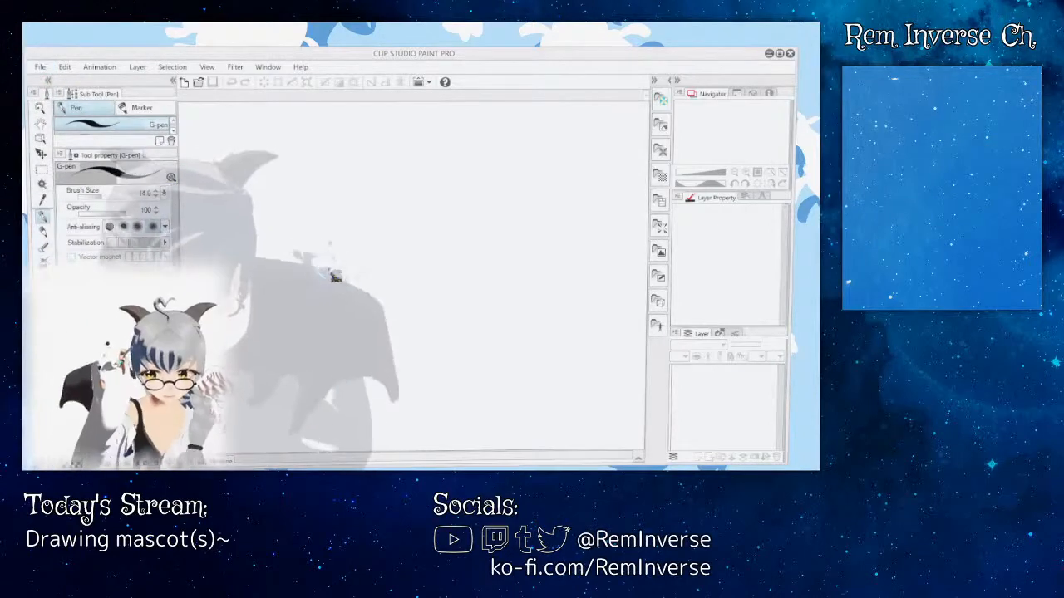
Step: Create a 1440 x 900 px, 72 dpi canvas and paste the long-eared character reference onto it, with an empty layer above
key(Return)
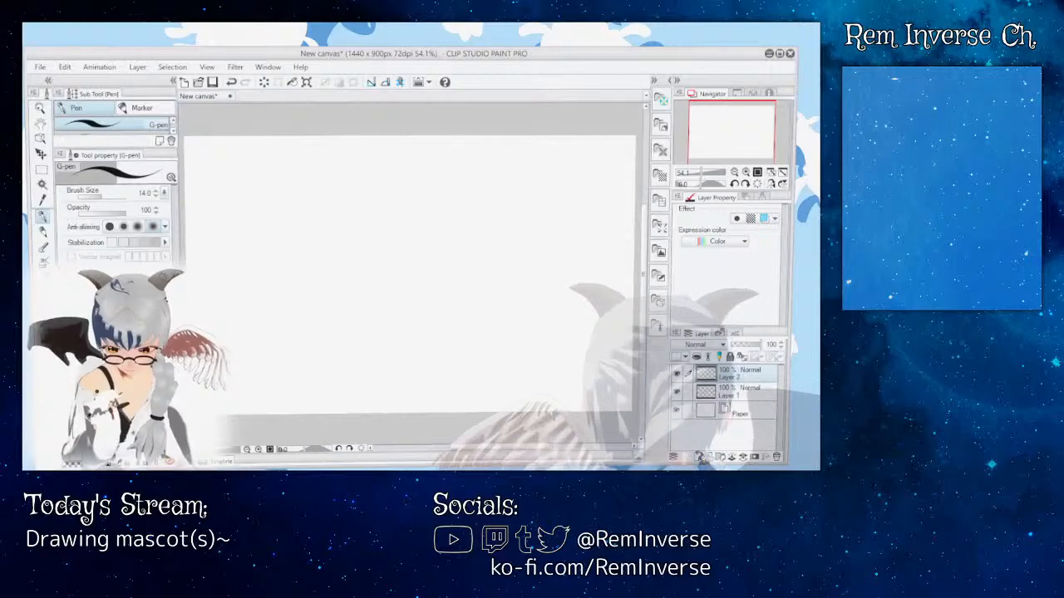
key(ctrl+v)
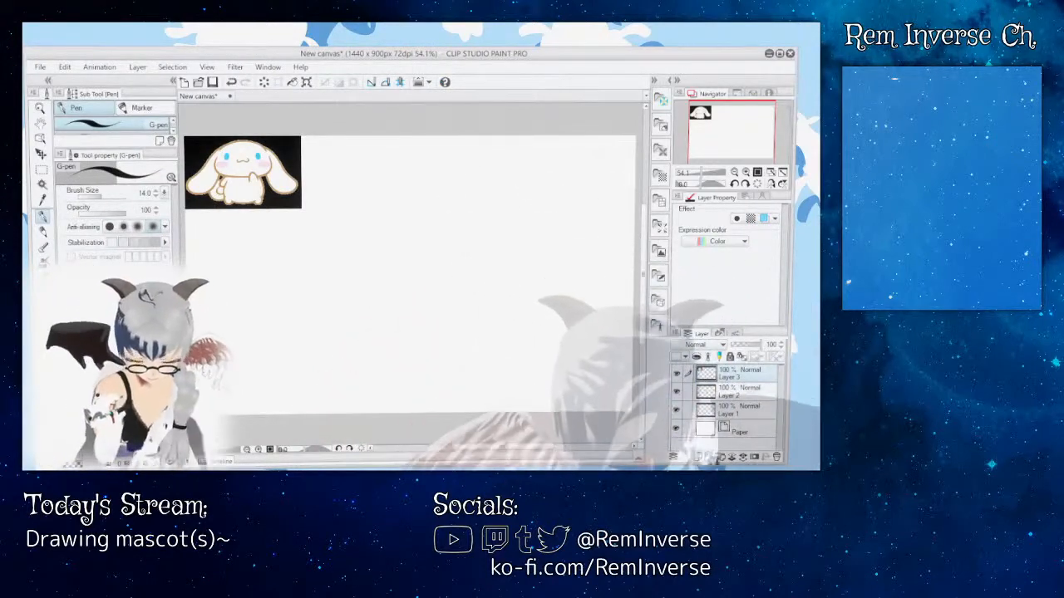
key(ctrl+shift+n)
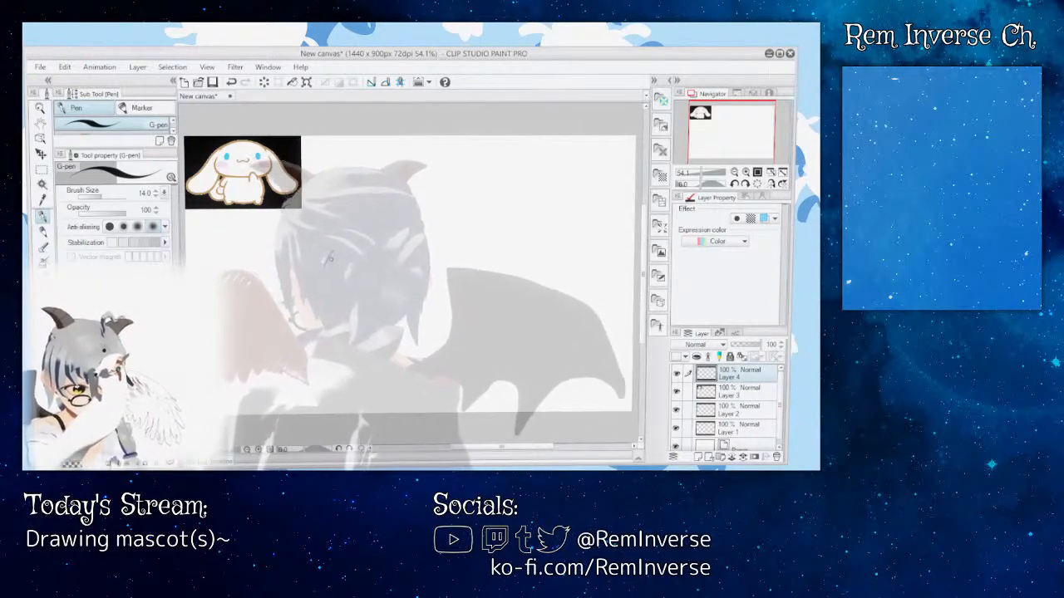
Step: Sketch a wide oval head near the canvas center with a small rounded body beneath it using the G-pen at size 14
drag(329, 260, 379, 237)
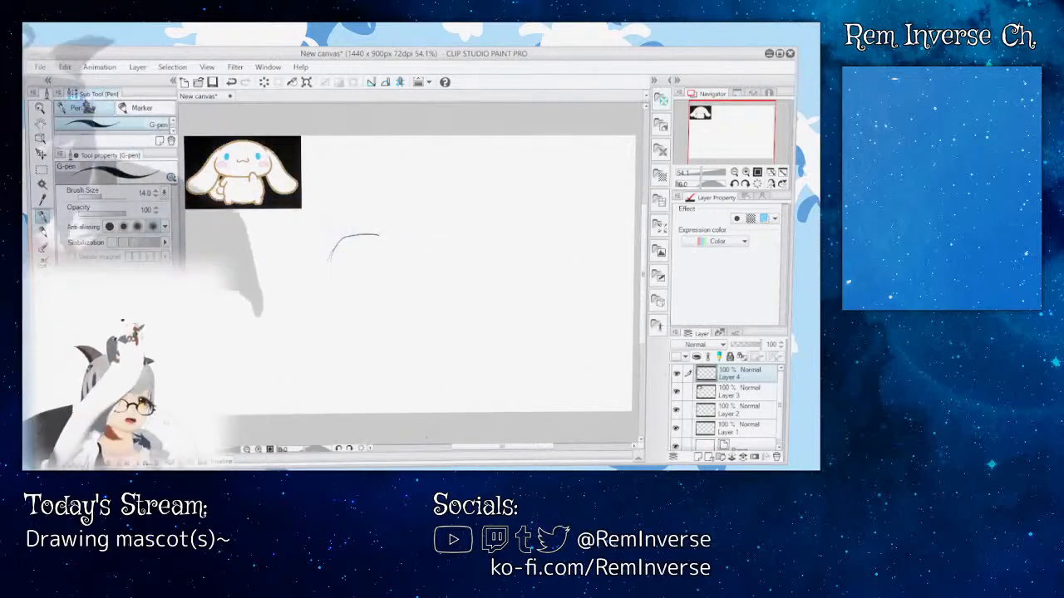
key(ctrl+z)
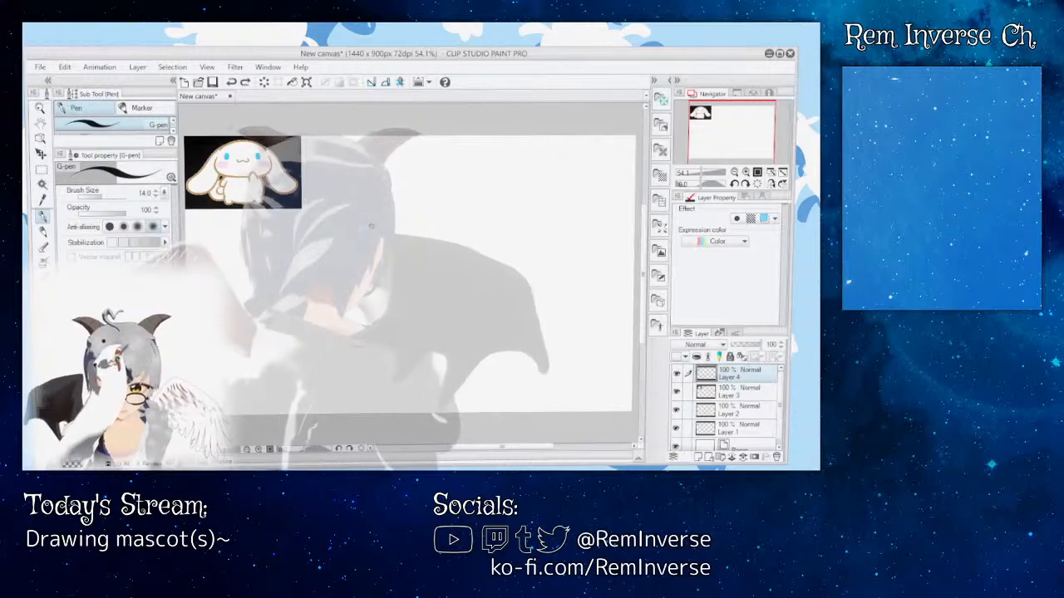
mouse_move(366, 229)
mouse_down()
mouse_move(343, 261)
mouse_move(376, 302)
mouse_move(410, 303)
mouse_move(453, 284)
mouse_move(439, 236)
mouse_move(376, 231)
mouse_up()
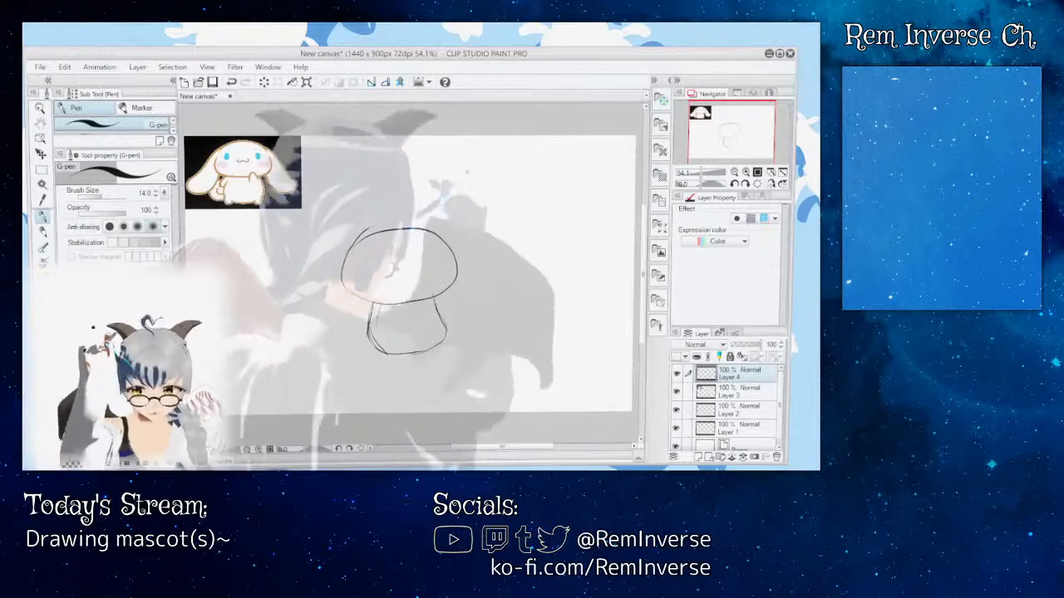
mouse_move(491, 164)
mouse_down()
mouse_move(457, 192)
mouse_move(508, 218)
mouse_move(577, 190)
mouse_move(573, 174)
mouse_move(533, 164)
mouse_up()
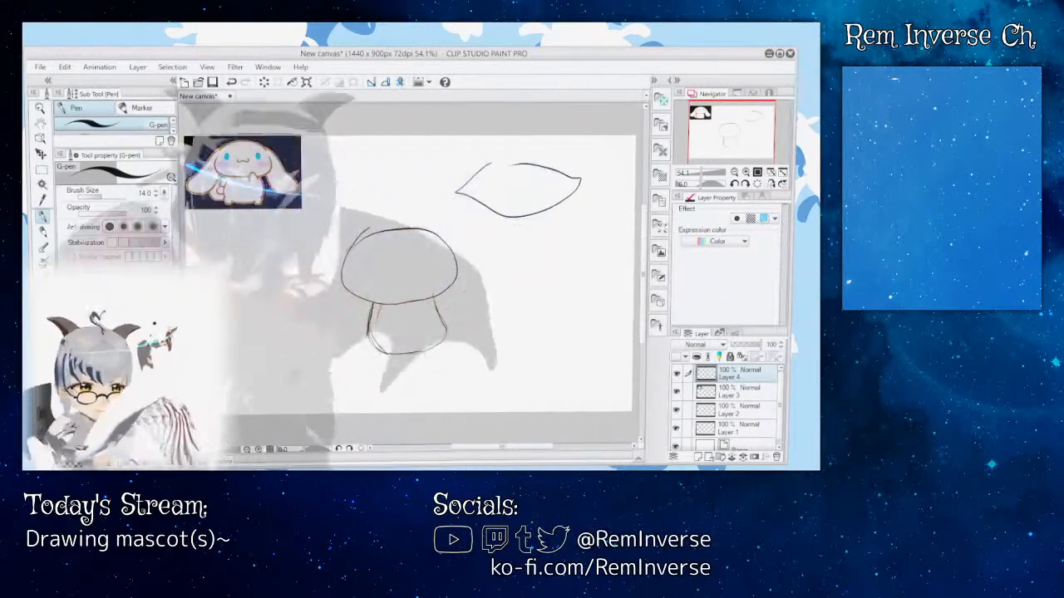
key(ctrl+z)
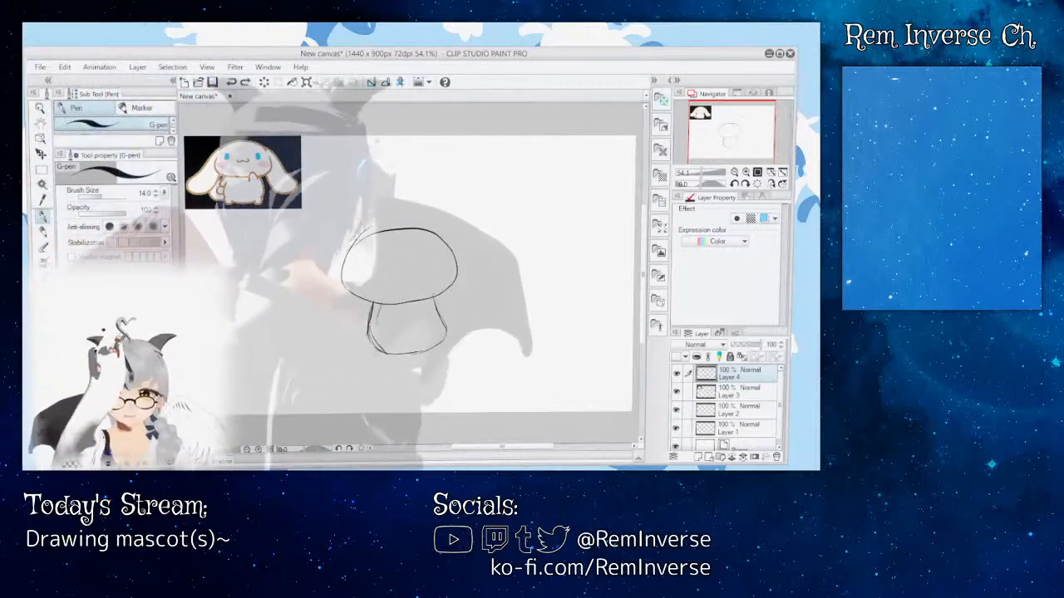
mouse_move(368, 161)
mouse_down()
mouse_move(350, 180)
mouse_move(395, 192)
mouse_up()
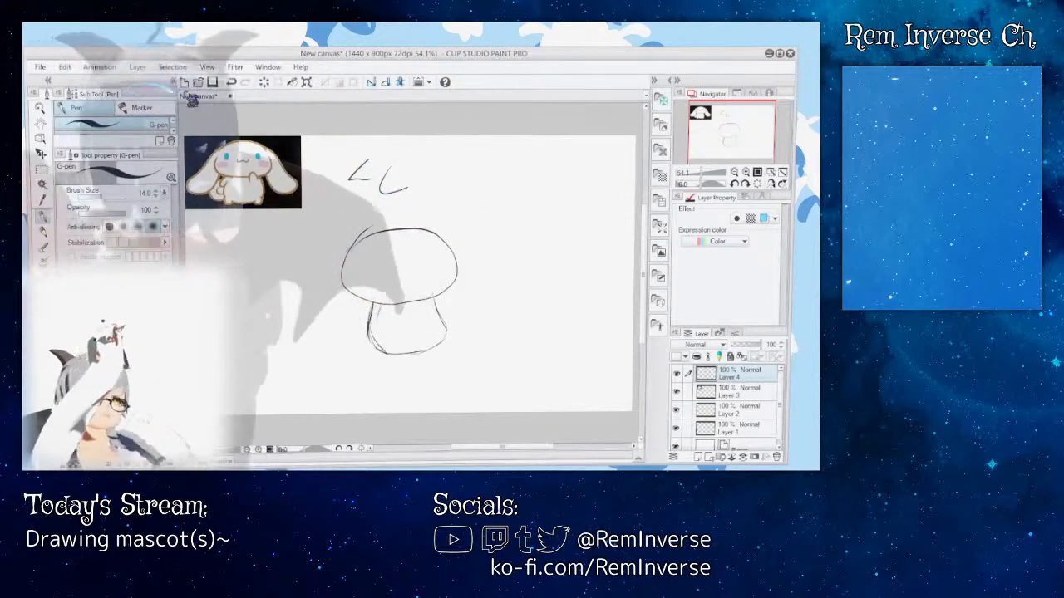
click(232, 82)
click(232, 82)
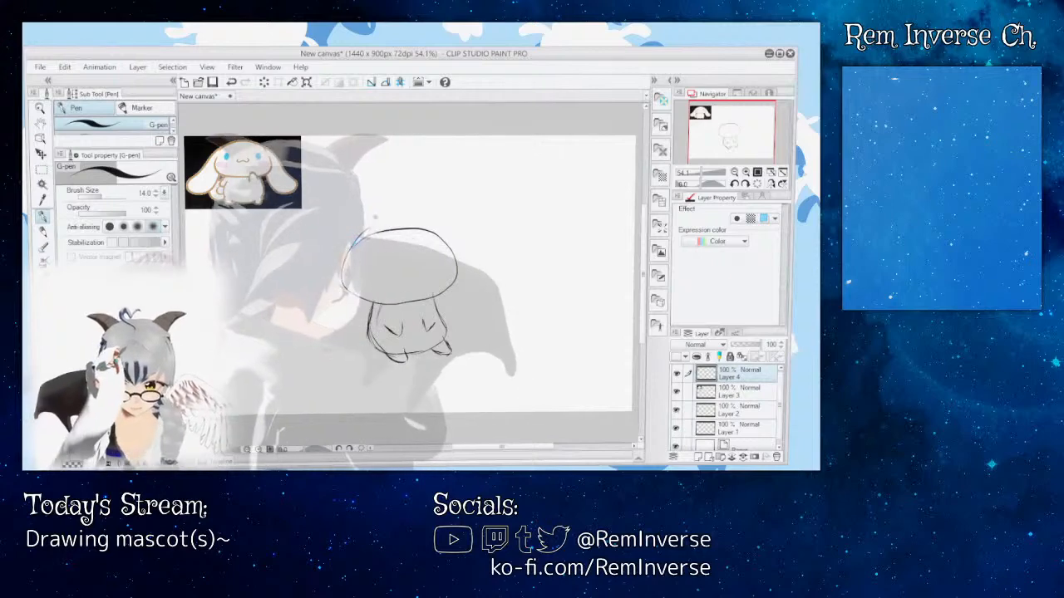
Step: Sketch two long floppy ears hanging from the sides of the head and draw two narrow oval eyes on the face
drag(358, 237, 331, 276)
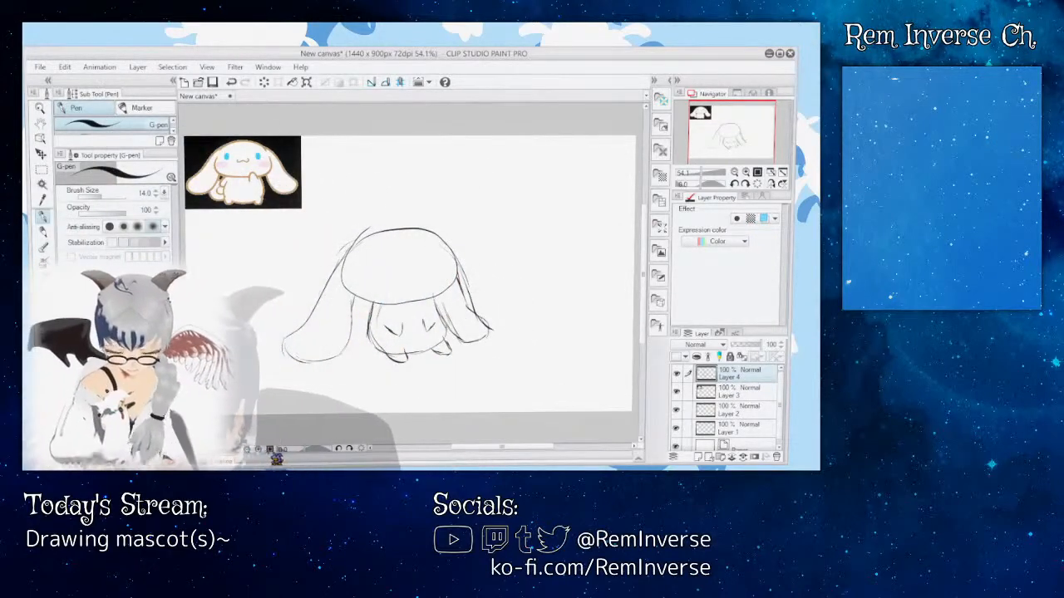
click(260, 450)
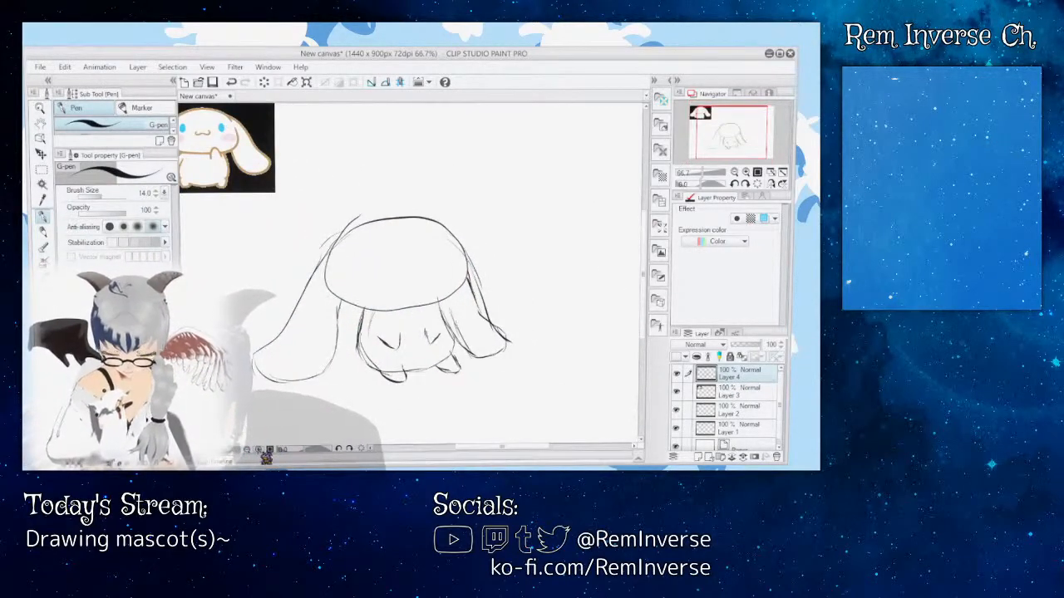
click(260, 449)
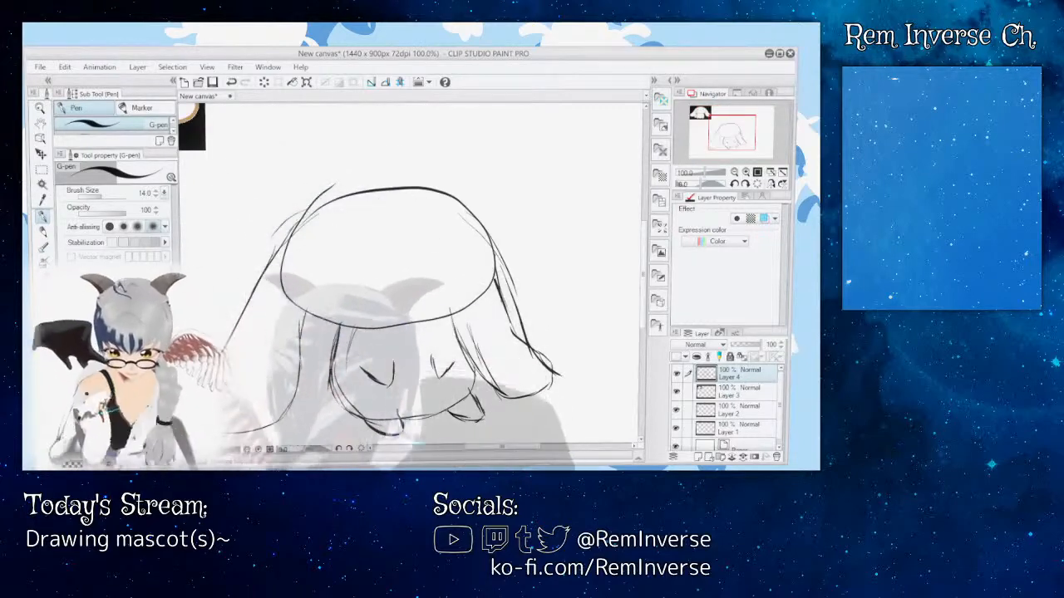
drag(476, 449, 456, 449)
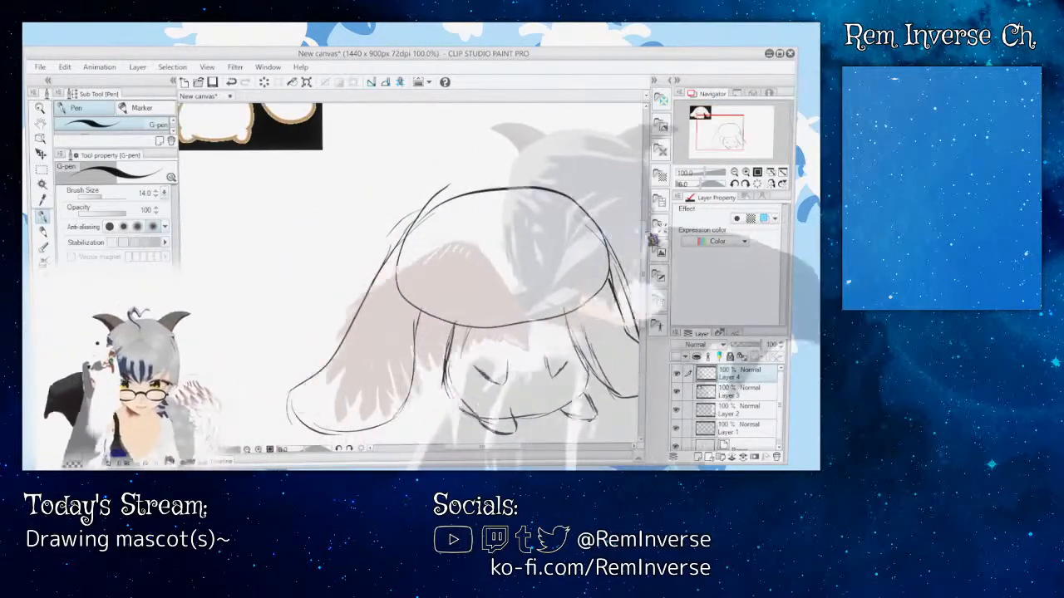
drag(642, 236, 640, 213)
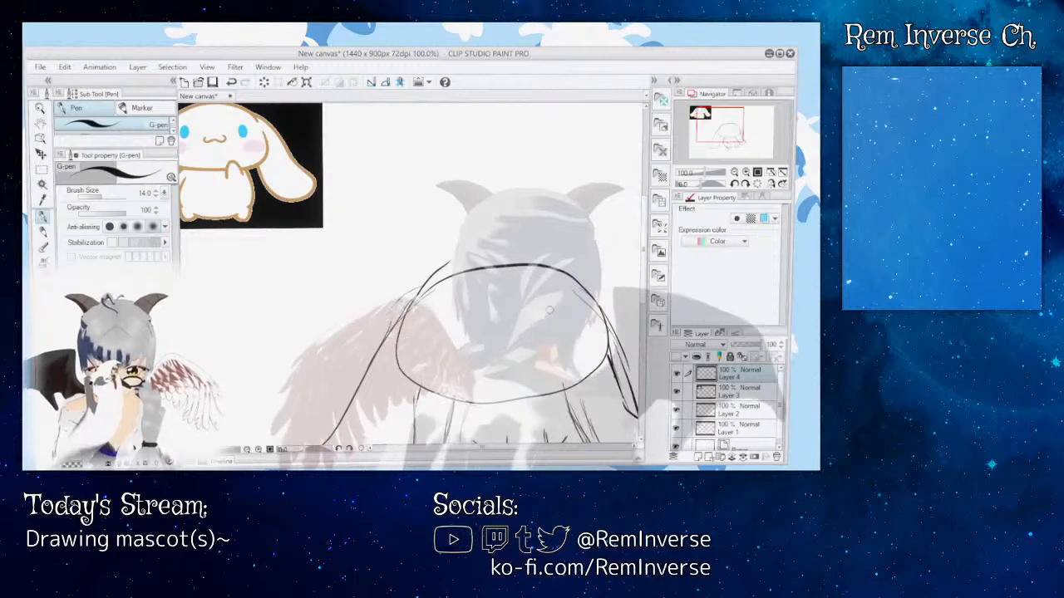
mouse_move(549, 310)
mouse_down()
mouse_move(556, 339)
mouse_move(549, 309)
mouse_up()
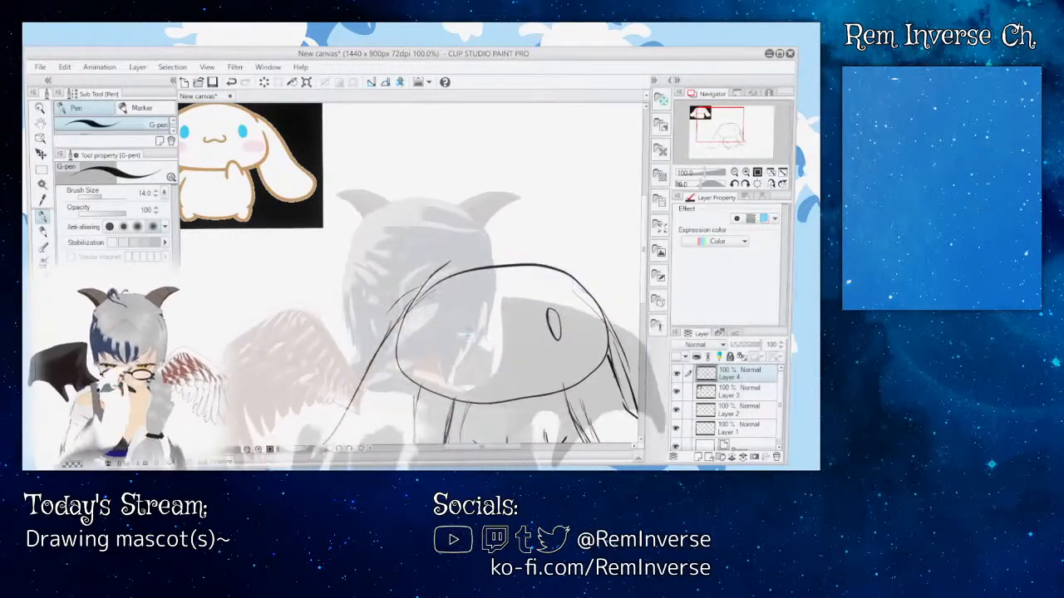
key(ctrl+z)
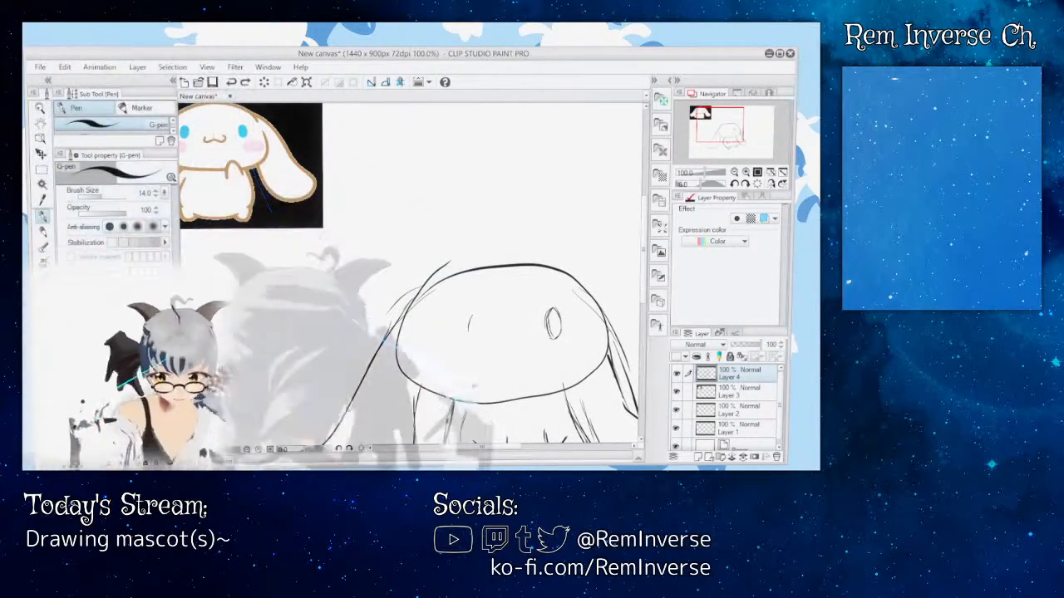
drag(482, 447, 474, 448)
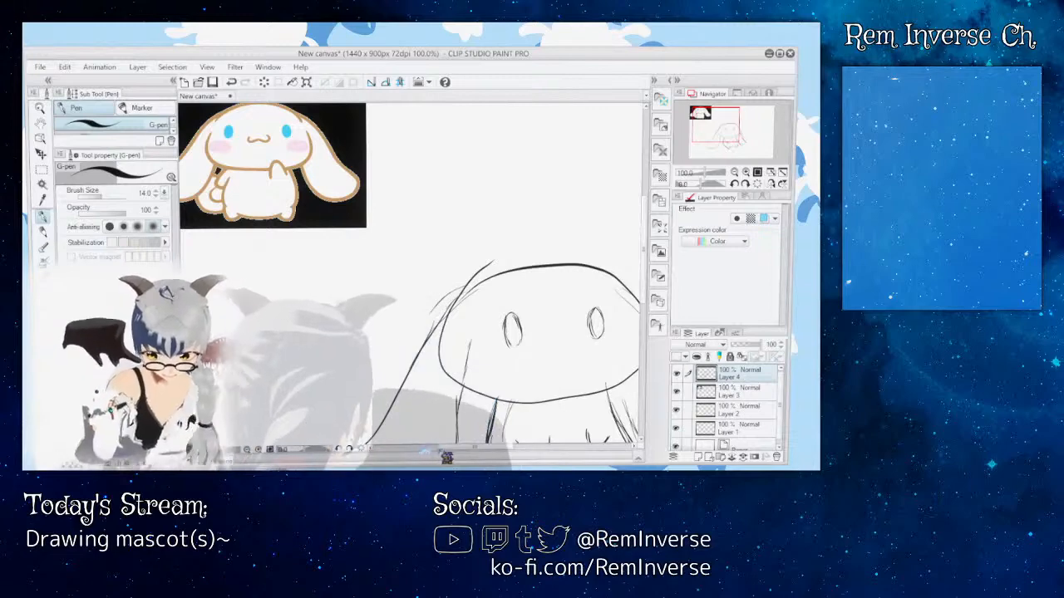
drag(458, 448, 486, 450)
Step: Select the left eye with a rectangular marquee, move it slightly left and down, and clear the selection
key(m)
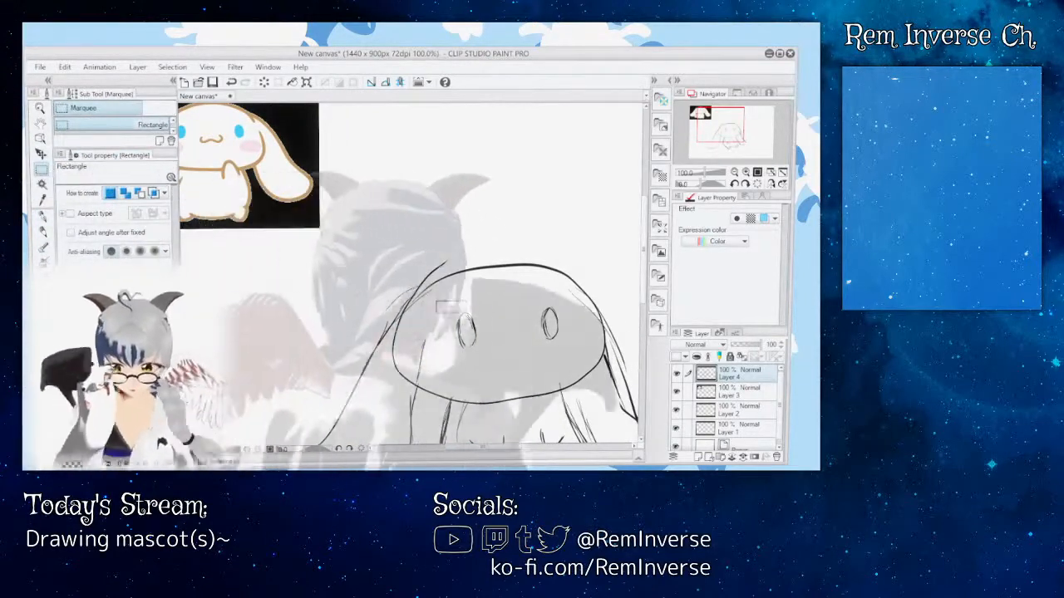
drag(437, 302, 494, 366)
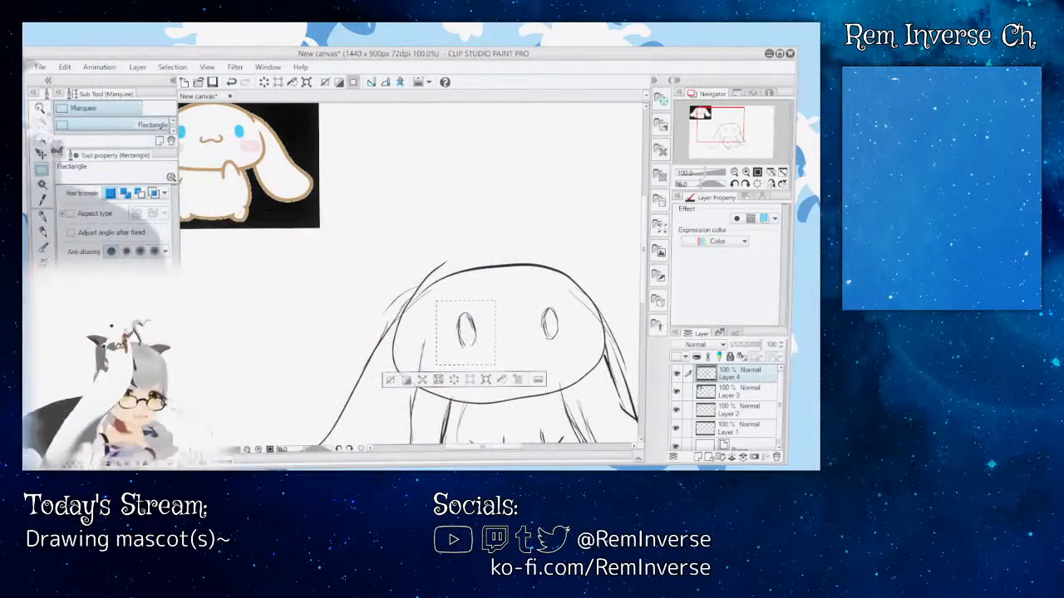
key(k)
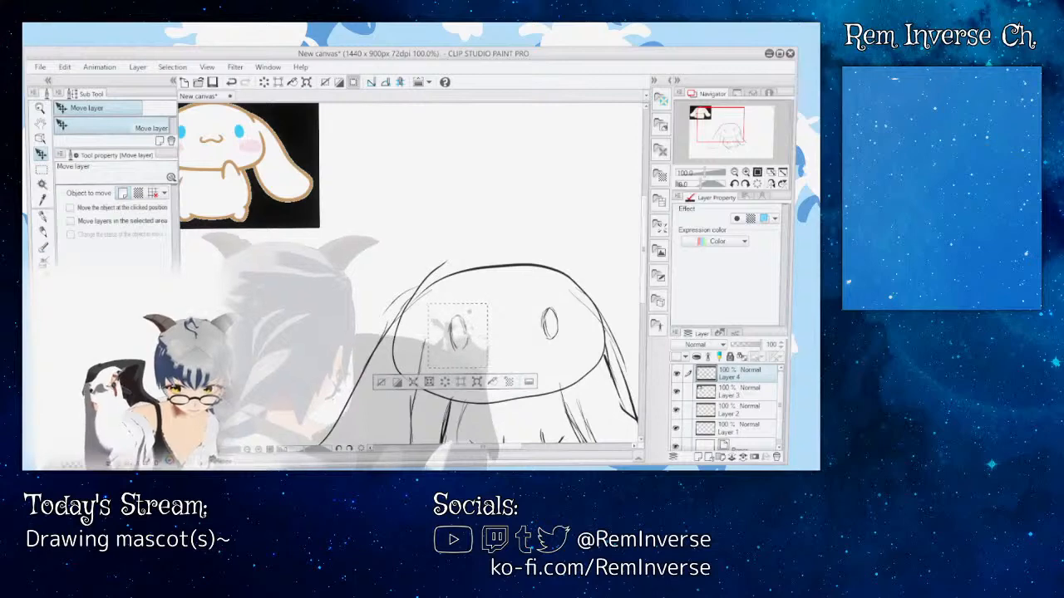
key(m)
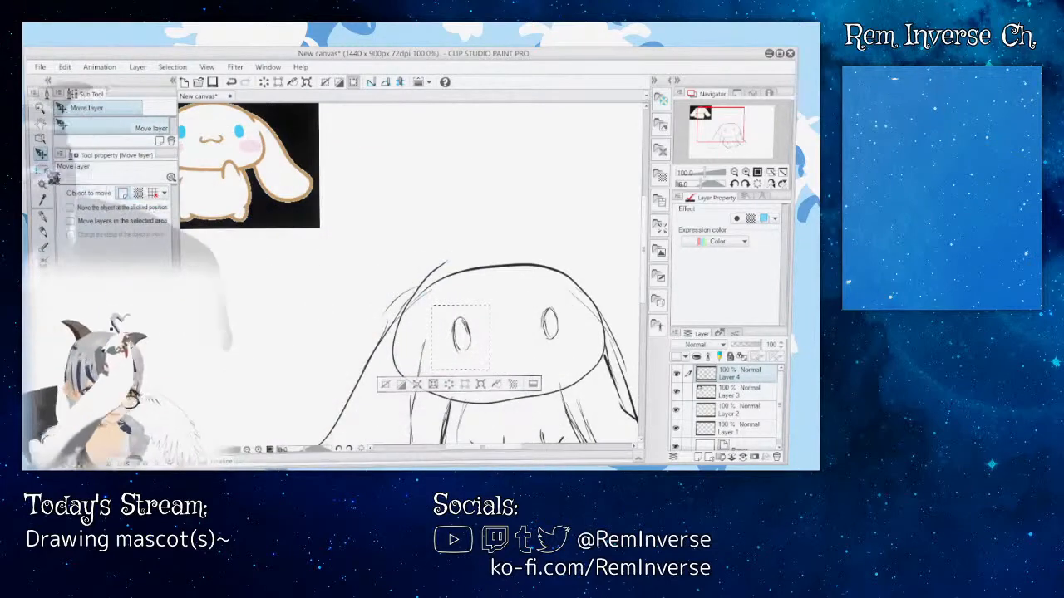
key(ctrl+d)
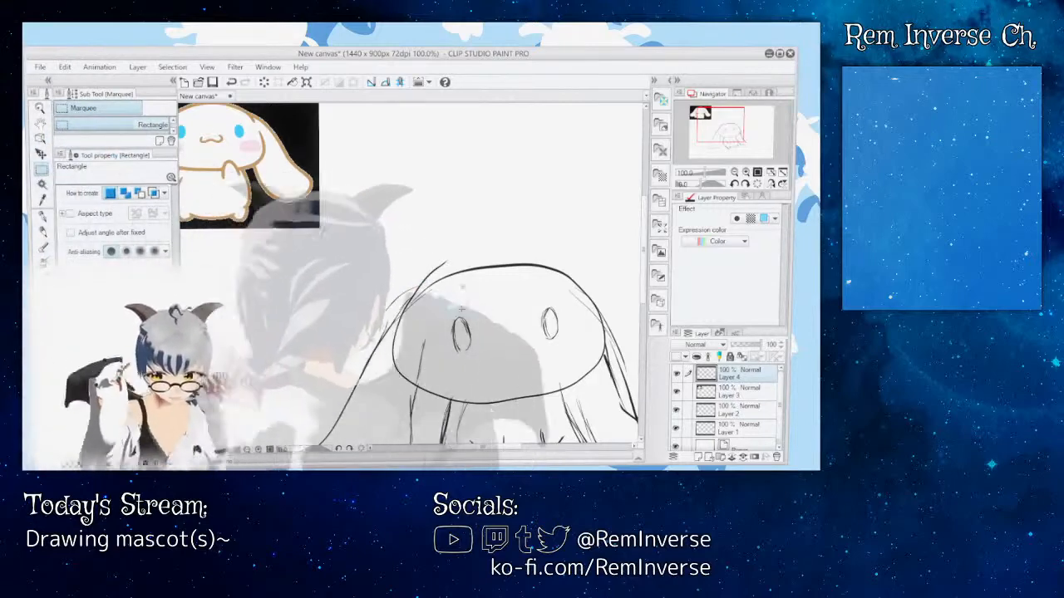
Step: Select both eyes together, nudge them slightly upward on the face, and clear the selection
drag(440, 301, 568, 357)
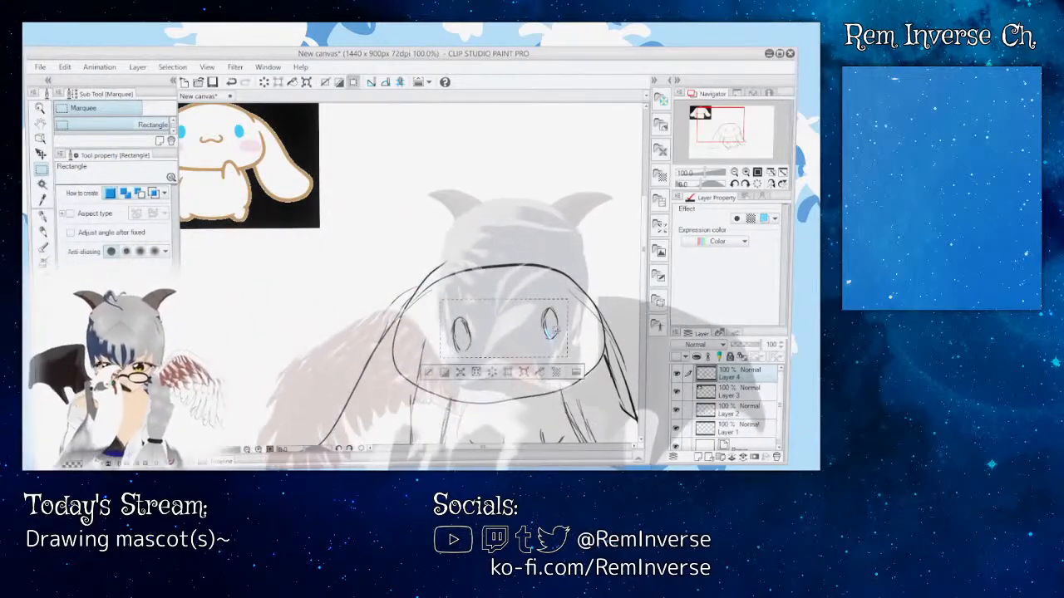
key(k)
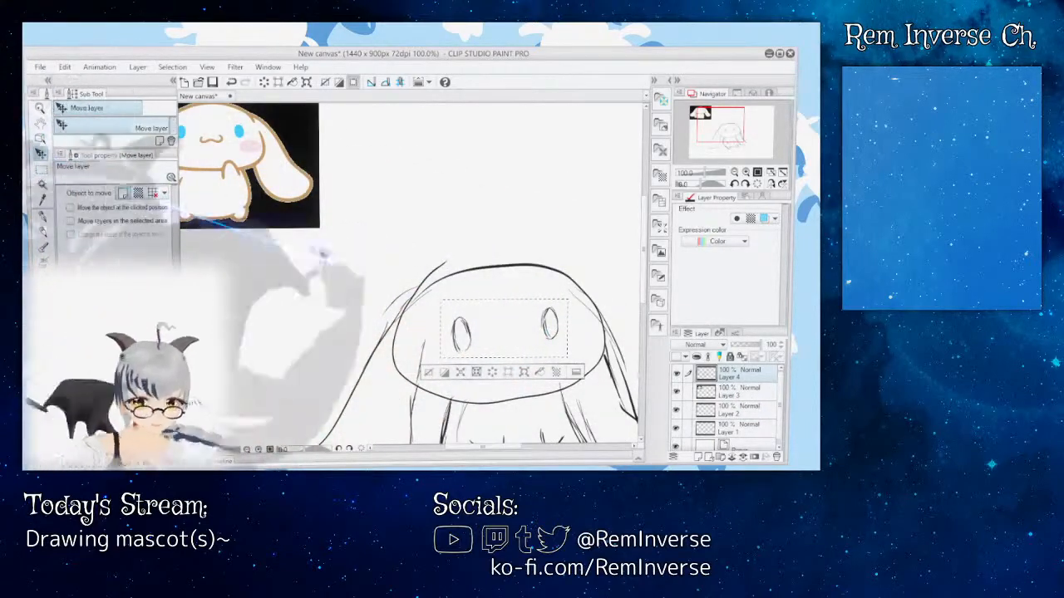
drag(507, 318, 509, 321)
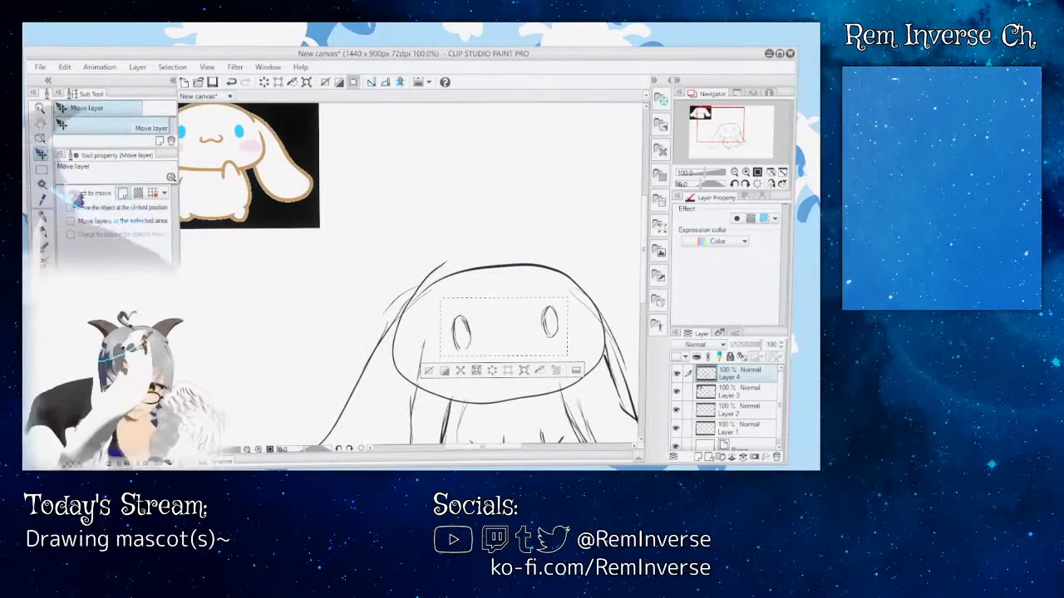
key(m)
click(297, 301)
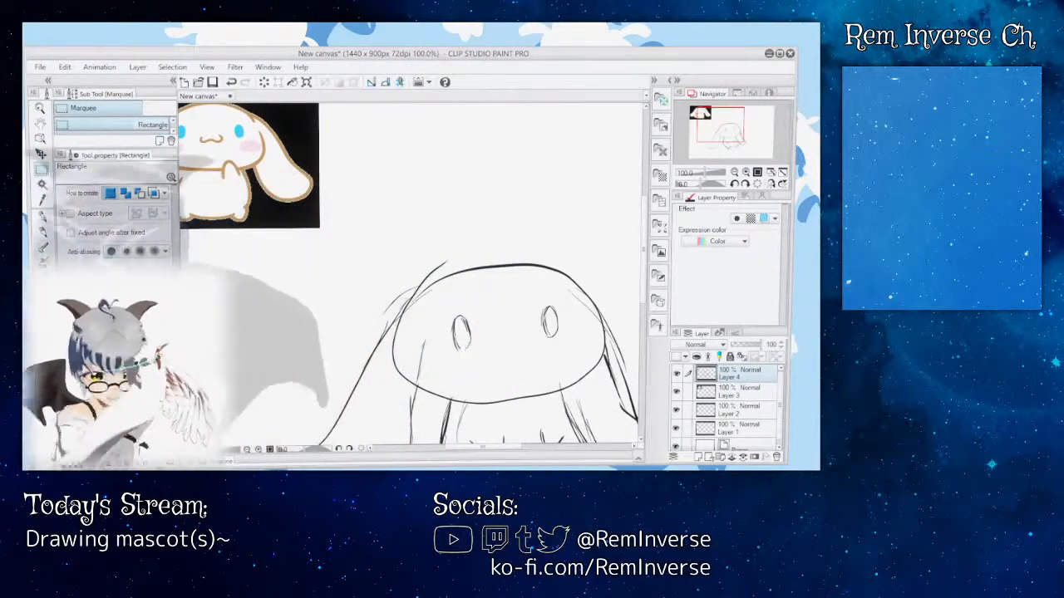
Step: Draw a small w-shaped mouth below the eyes with the G-pen, redoing its right curve
click(45, 217)
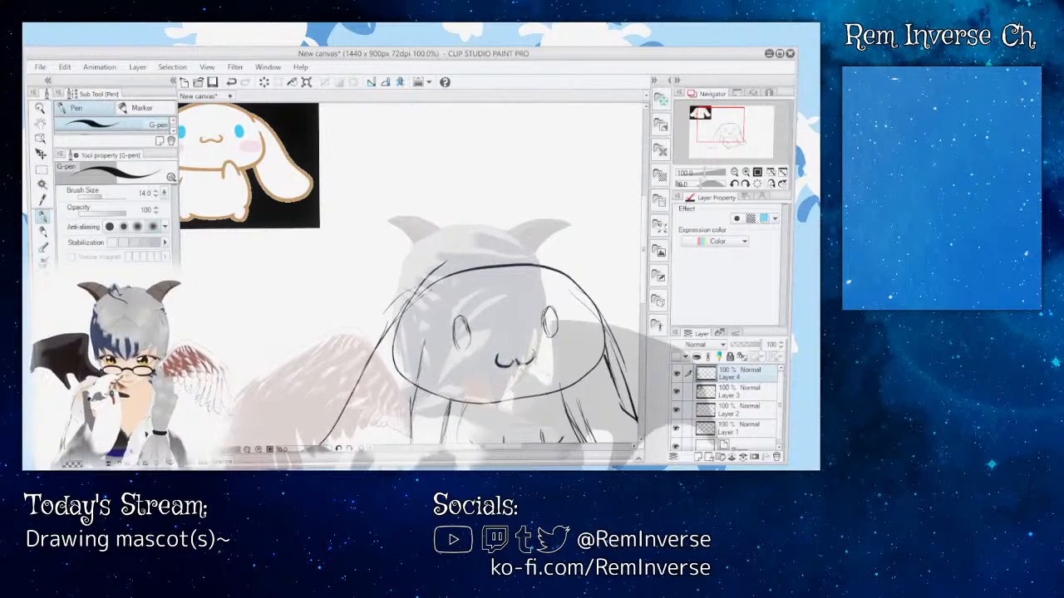
drag(645, 250, 647, 259)
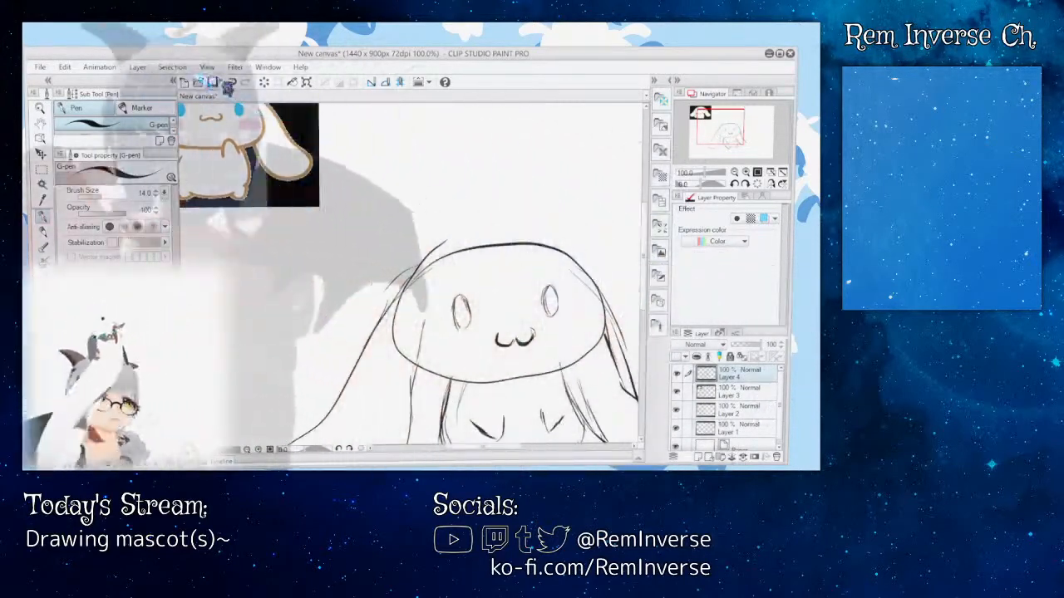
click(232, 84)
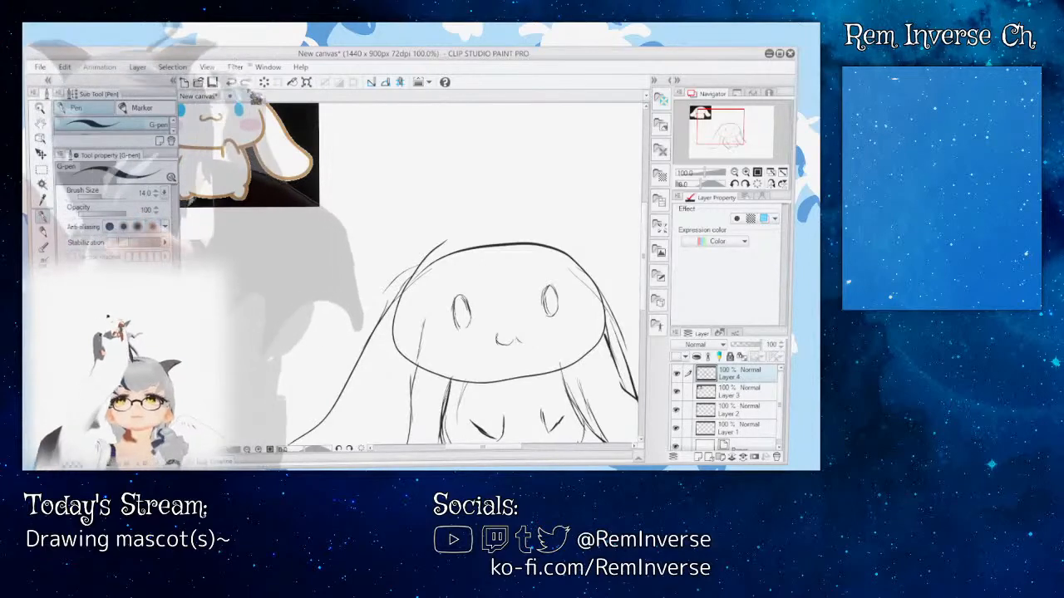
drag(516, 338, 532, 330)
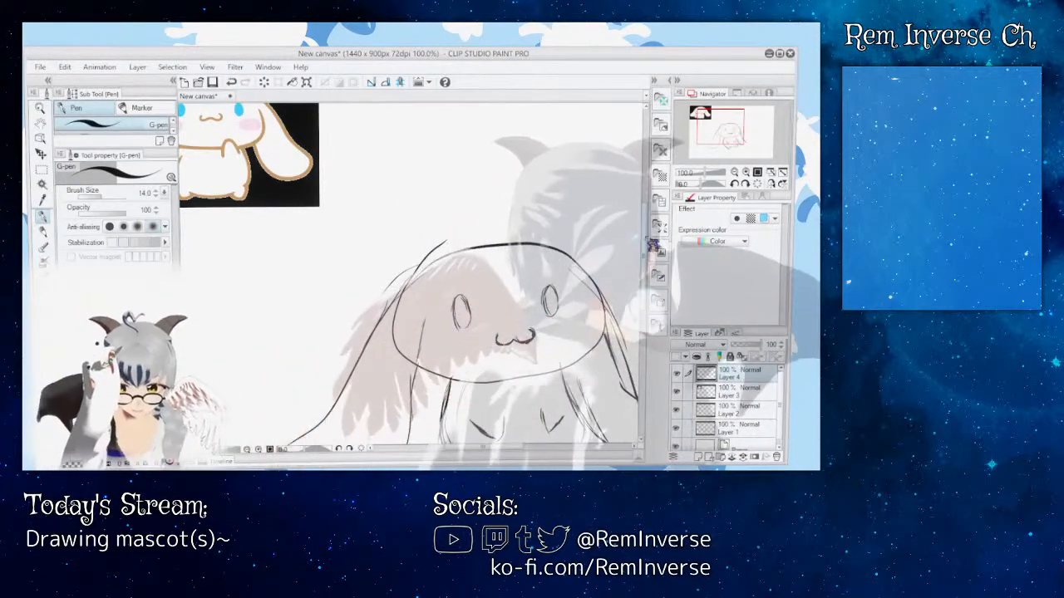
drag(646, 241, 645, 237)
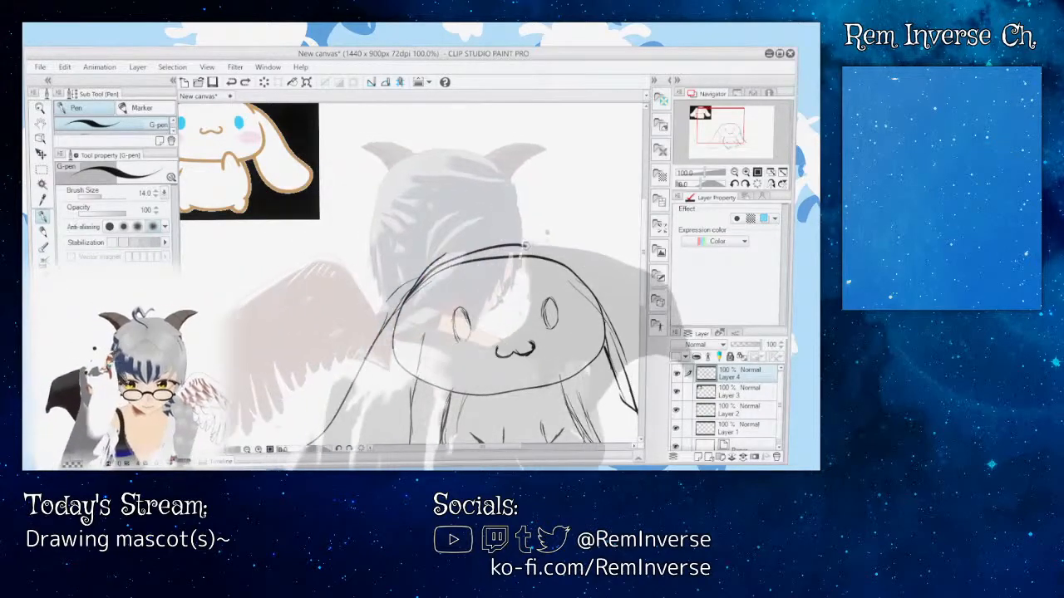
key(ctrl+z)
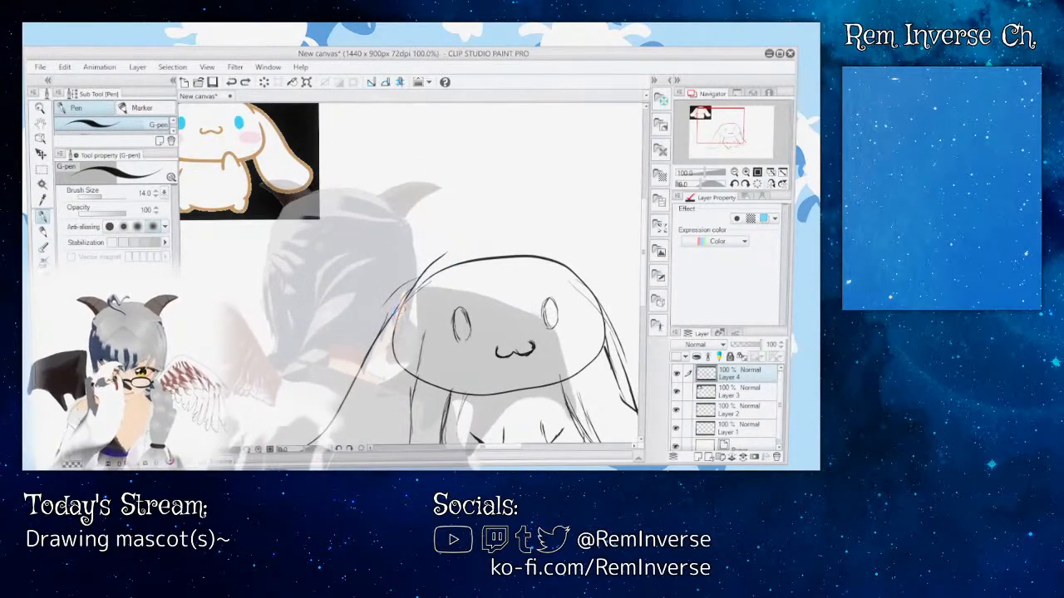
drag(414, 281, 577, 276)
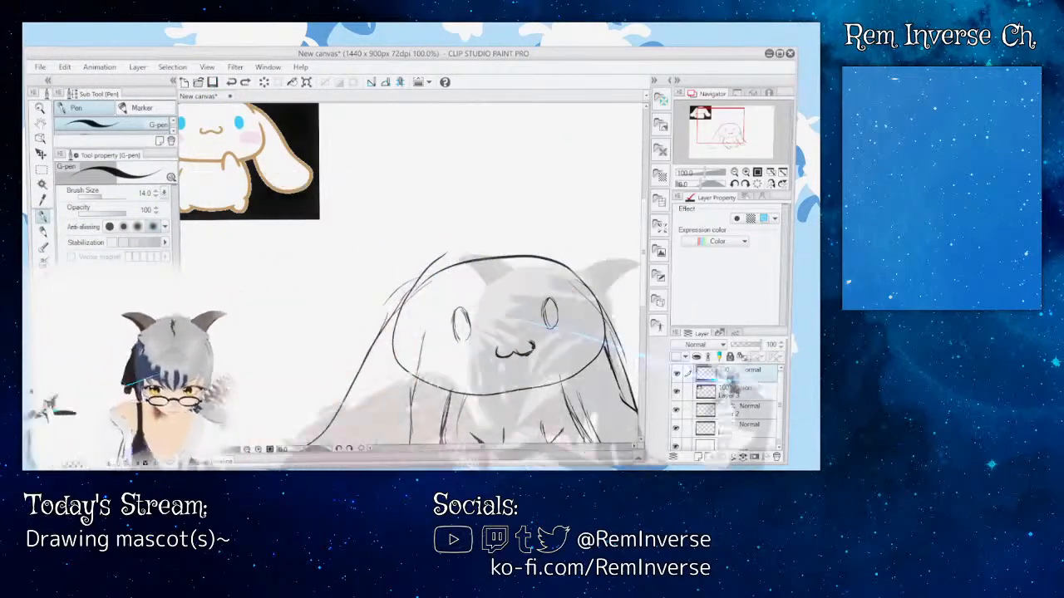
Step: Lower the opacity of the sketch layer to 34%
click(742, 345)
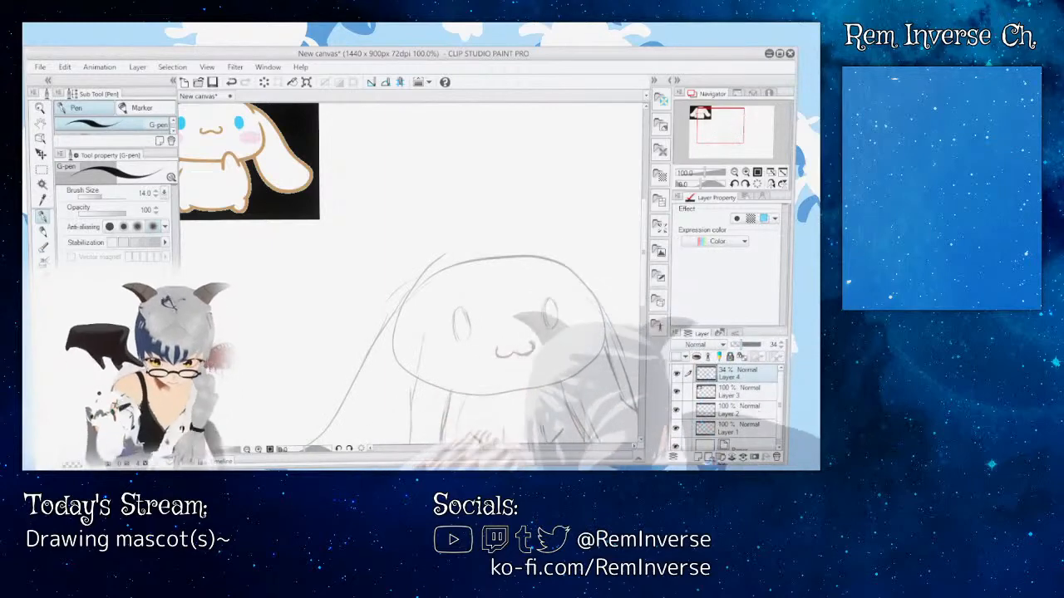
Step: Add a new layer above the faded sketch and ink the top curve of the head with the G-pen, redoing it to fit the sketch
click(698, 458)
drag(645, 233, 646, 261)
mouse_move(513, 455)
mouse_down()
mouse_move(529, 455)
mouse_move(521, 450)
mouse_up()
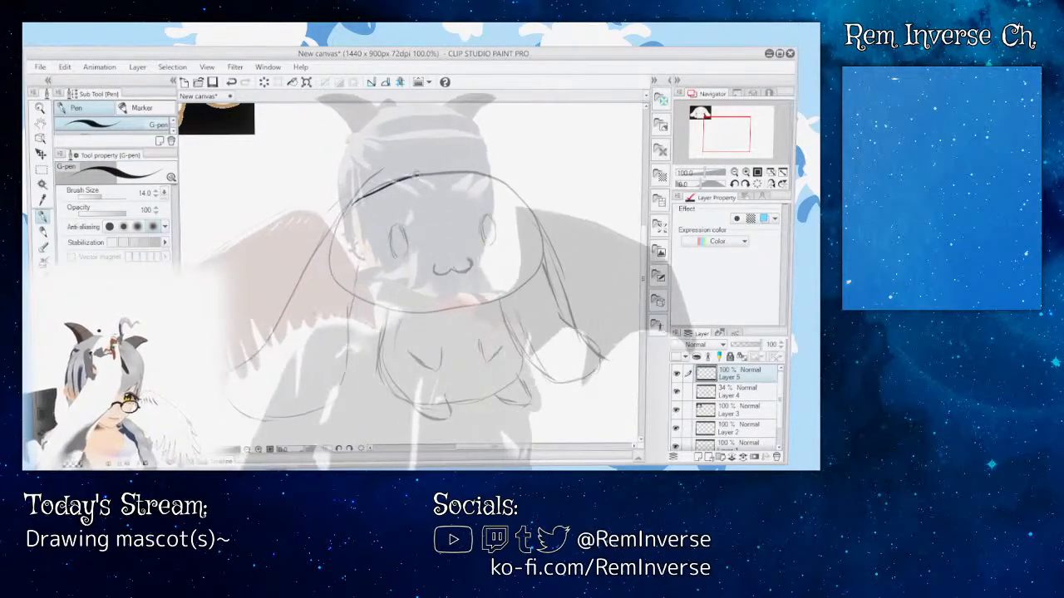
mouse_move(354, 203)
mouse_down()
mouse_move(456, 174)
mouse_move(518, 187)
mouse_up()
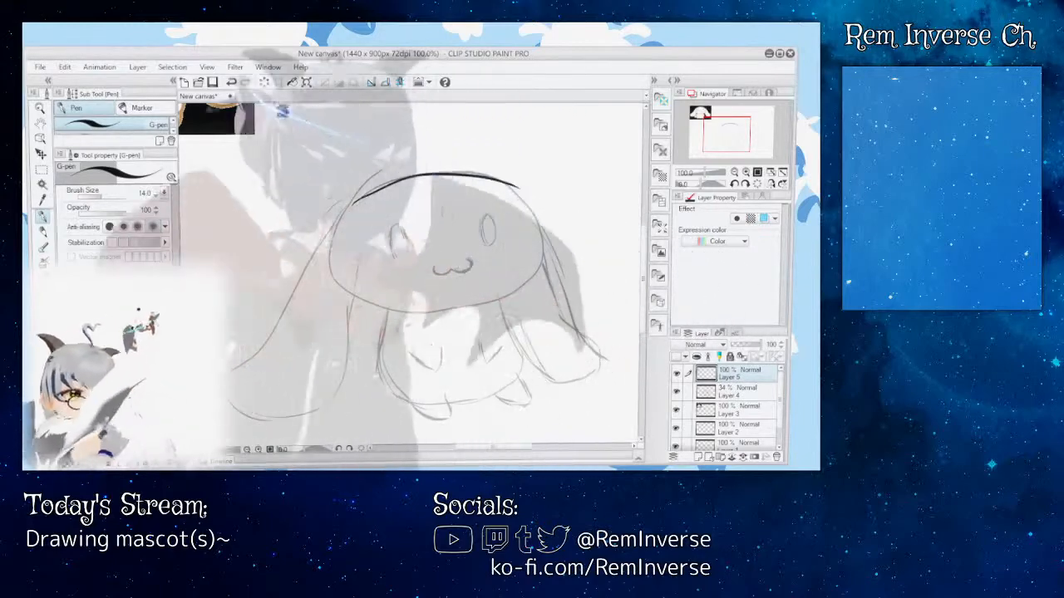
key(ctrl+z)
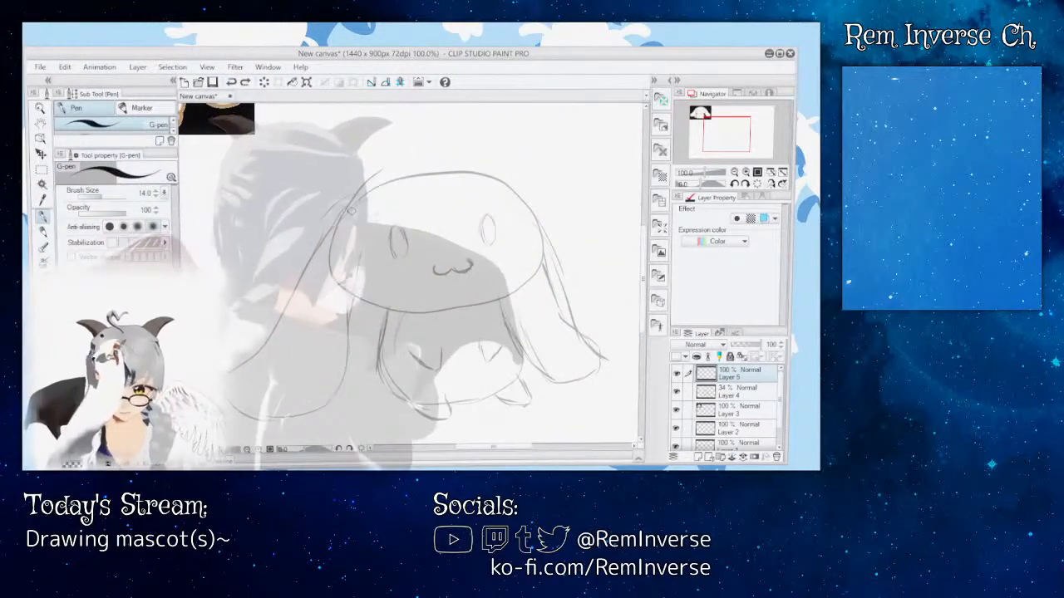
mouse_move(399, 188)
mouse_down()
mouse_move(442, 175)
mouse_move(495, 194)
mouse_up()
key(ctrl+z)
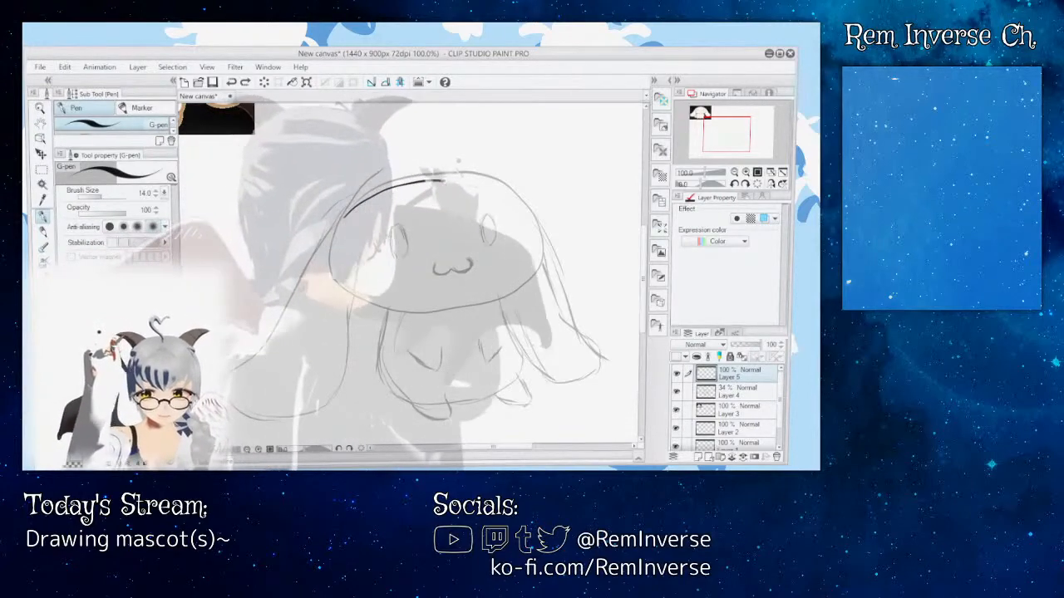
drag(444, 181, 519, 202)
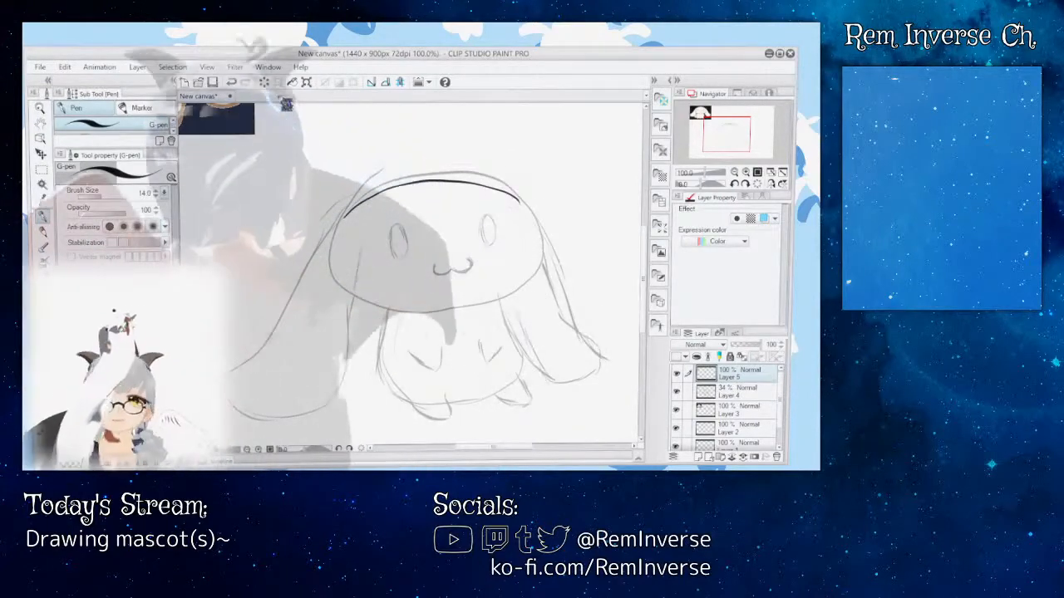
key(ctrl+z)
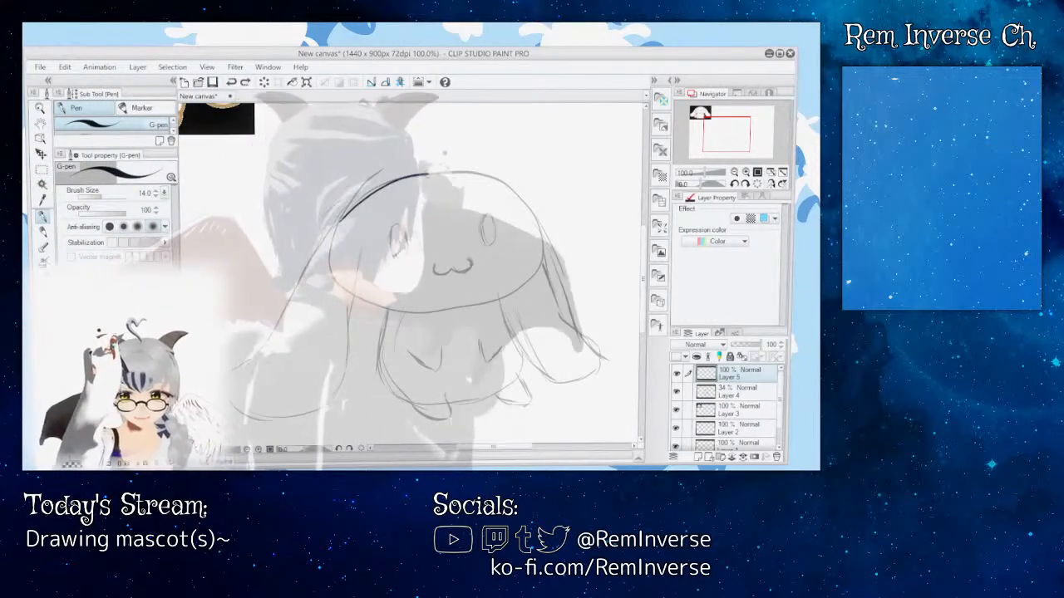
mouse_move(429, 174)
mouse_down()
mouse_move(497, 161)
mouse_move(519, 204)
mouse_up()
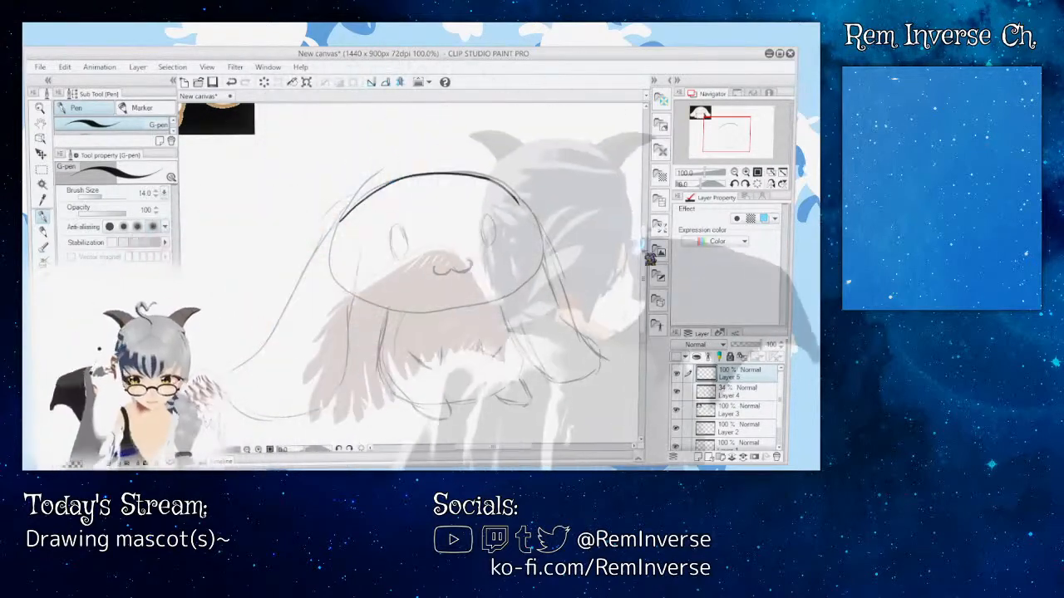
Step: Move the reference image on Layer 3 down so it sits beside the upper left of the mascot sketch
drag(645, 255, 645, 234)
drag(652, 243, 653, 258)
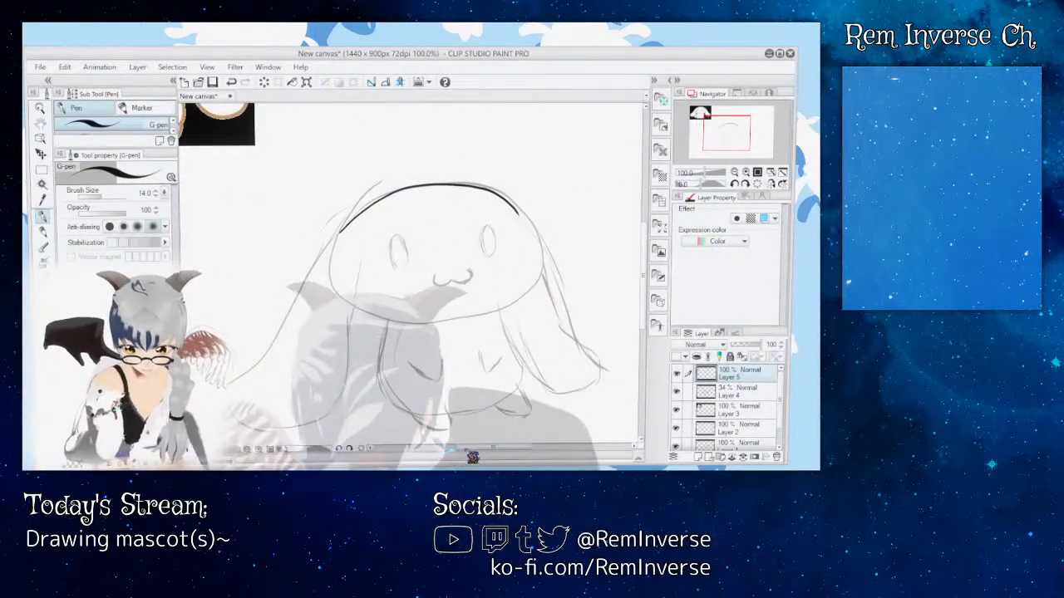
drag(467, 450, 444, 449)
click(742, 410)
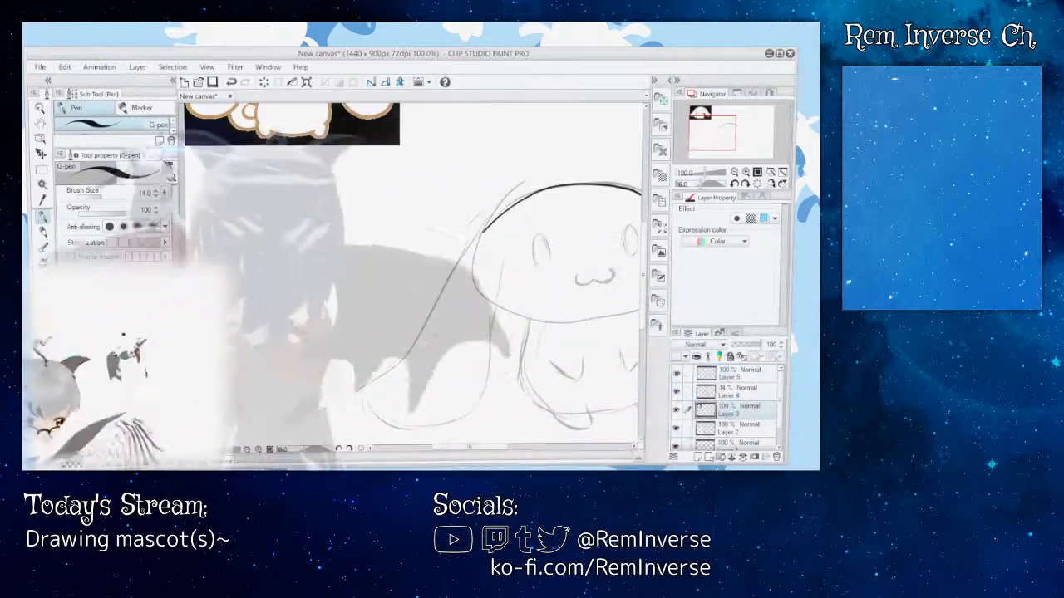
click(41, 155)
drag(291, 126, 295, 271)
drag(439, 451, 455, 451)
drag(271, 236, 319, 194)
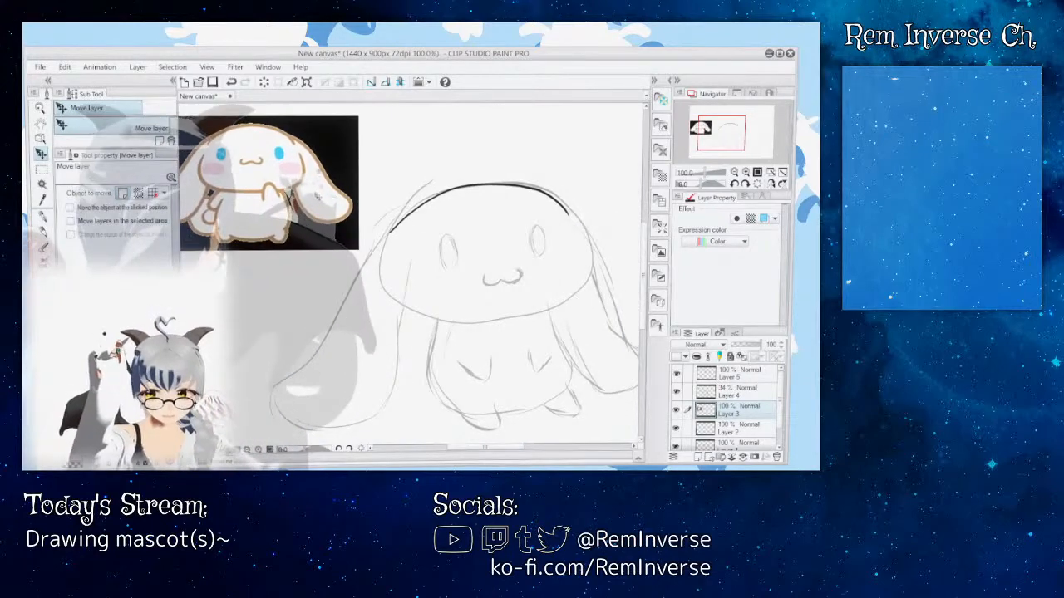
Step: Ink the head's right side, lower corners and left ear with the G-pen on a new top layer, trimming the ear line inside the face
click(43, 217)
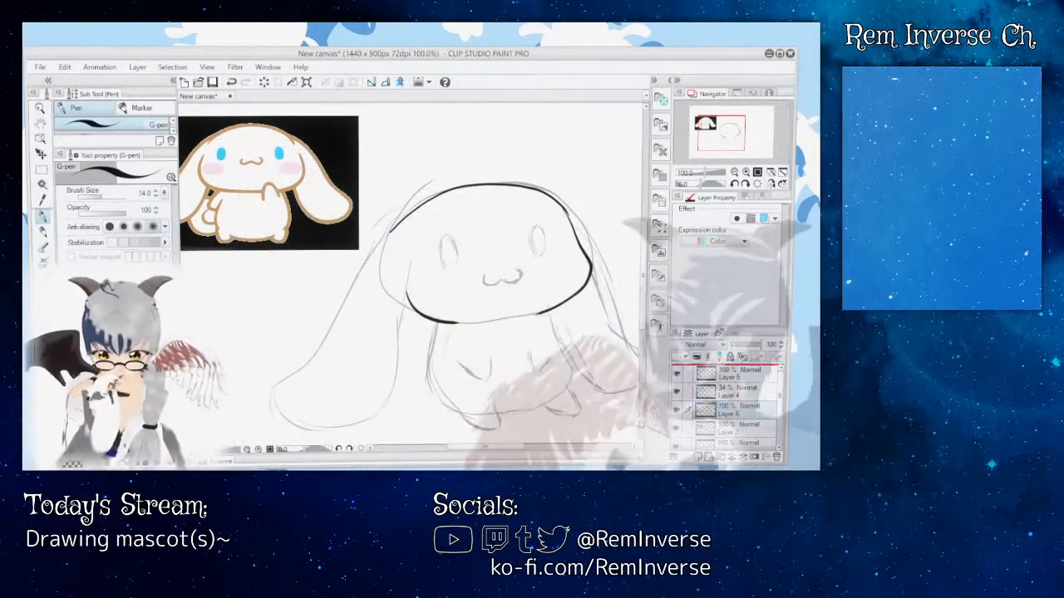
drag(735, 376, 723, 371)
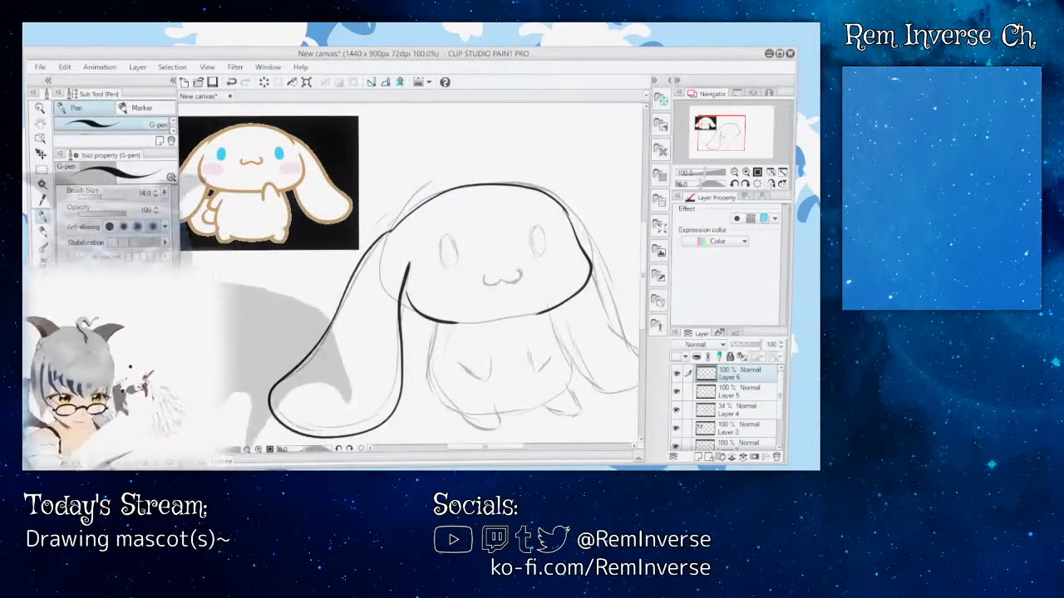
key(e)
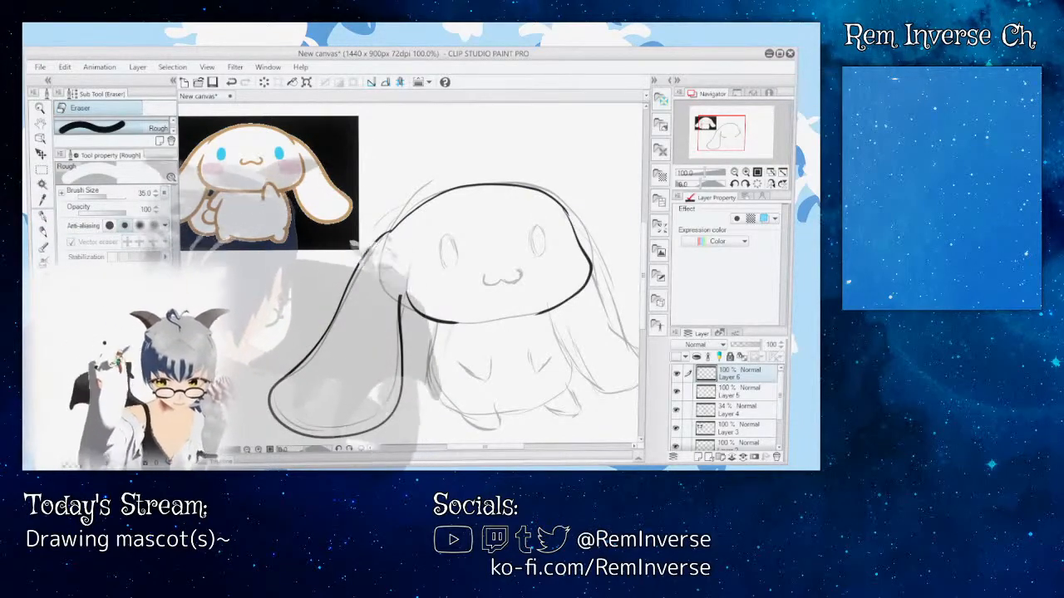
key(p)
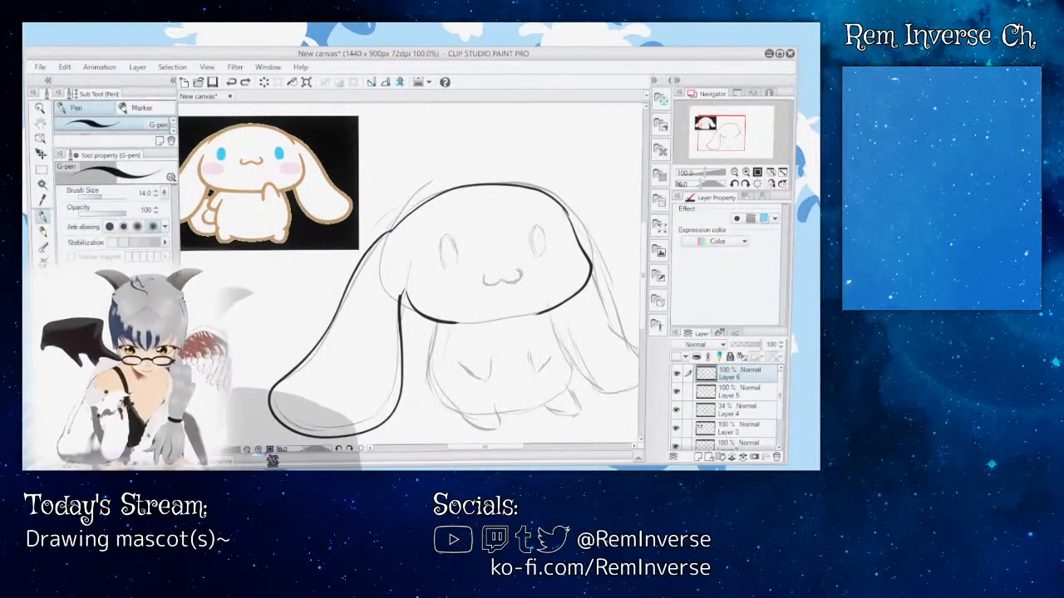
Step: Close the join between the left ear's inner line and the cheek with the G-pen
key(ctrl+plus)
key(ctrl+plus)
key(ctrl+plus)
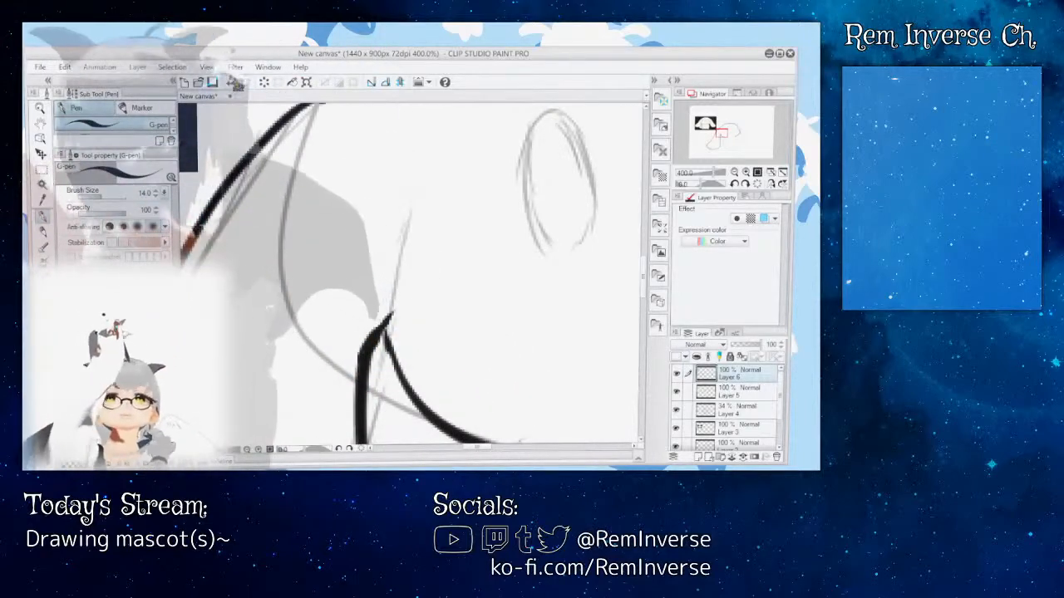
scroll(236, 110, down, 2)
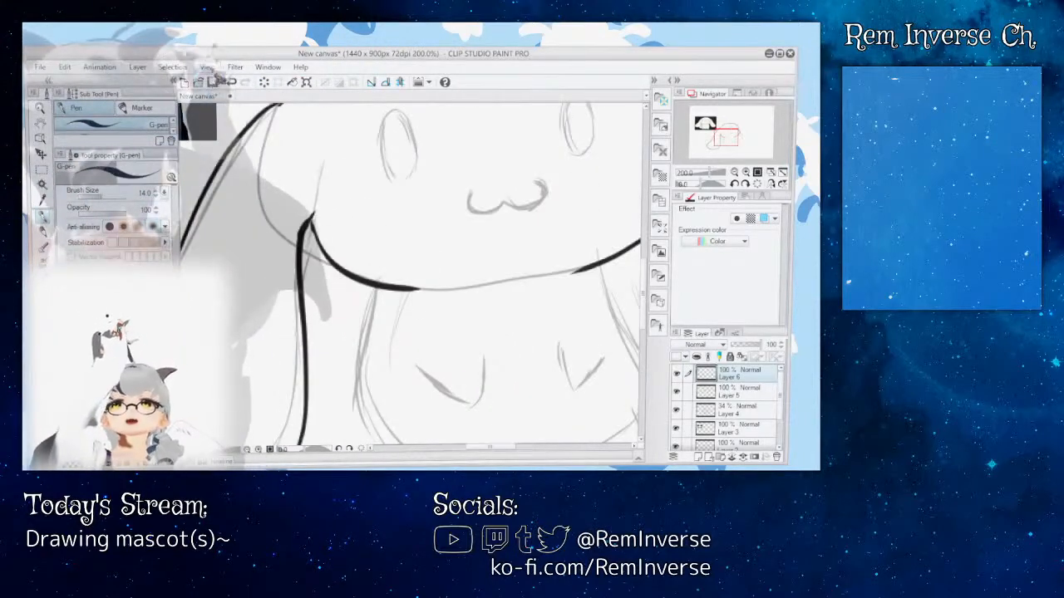
scroll(236, 106, down, 1)
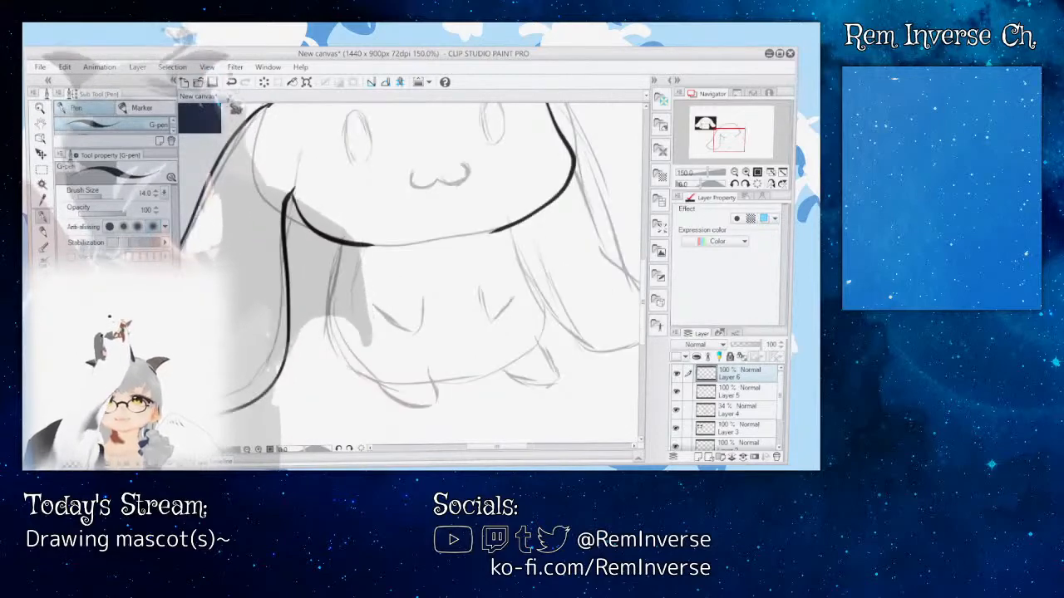
scroll(236, 106, down, 1)
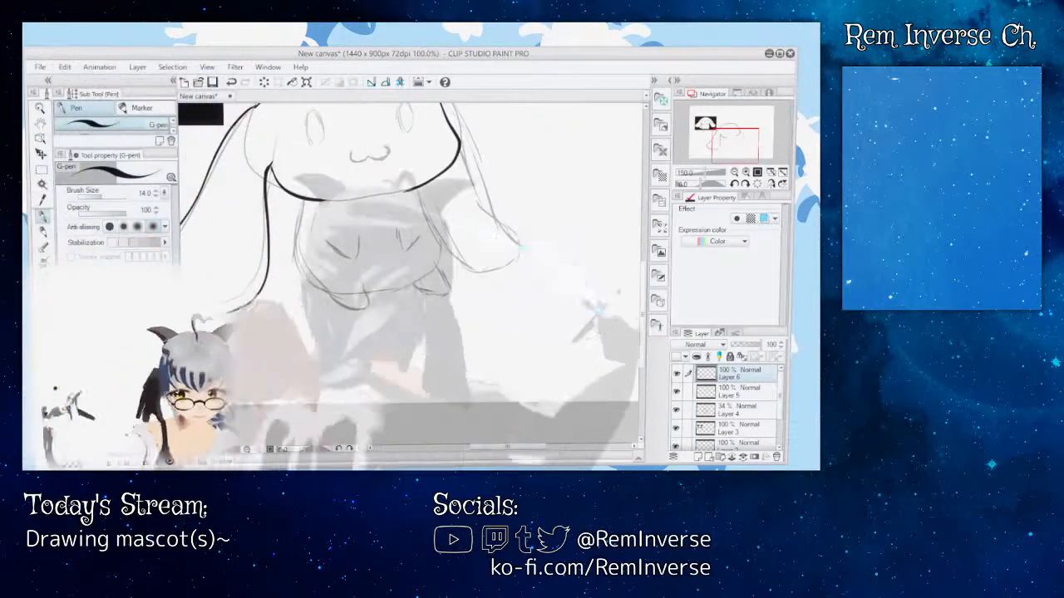
scroll(236, 106, down, 1)
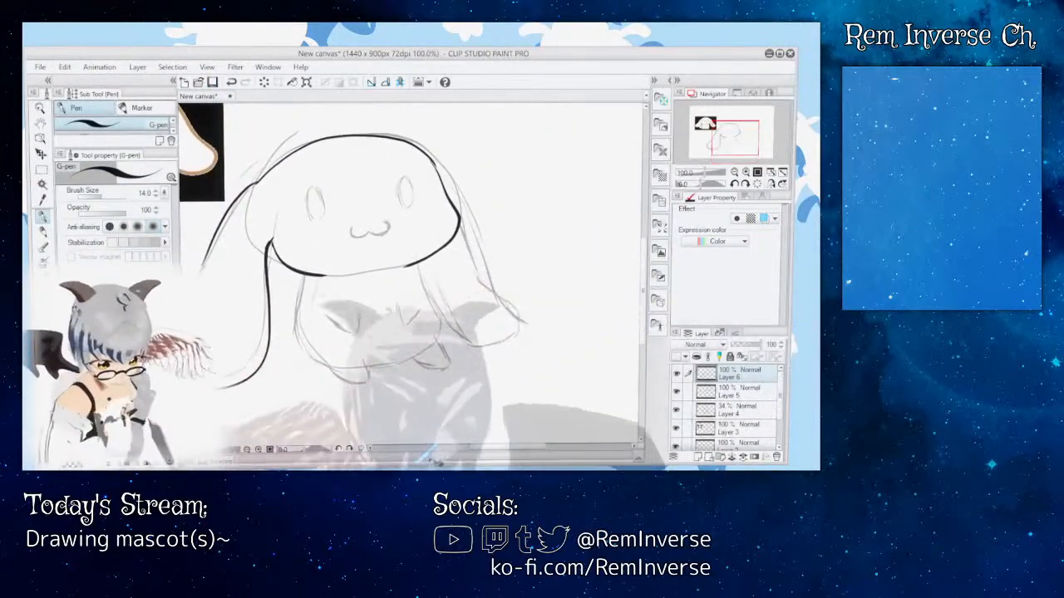
Step: Examine up close where the head's top curve meets its right side
mouse_move(476, 449)
mouse_down()
mouse_move(445, 449)
mouse_move(474, 449)
mouse_up()
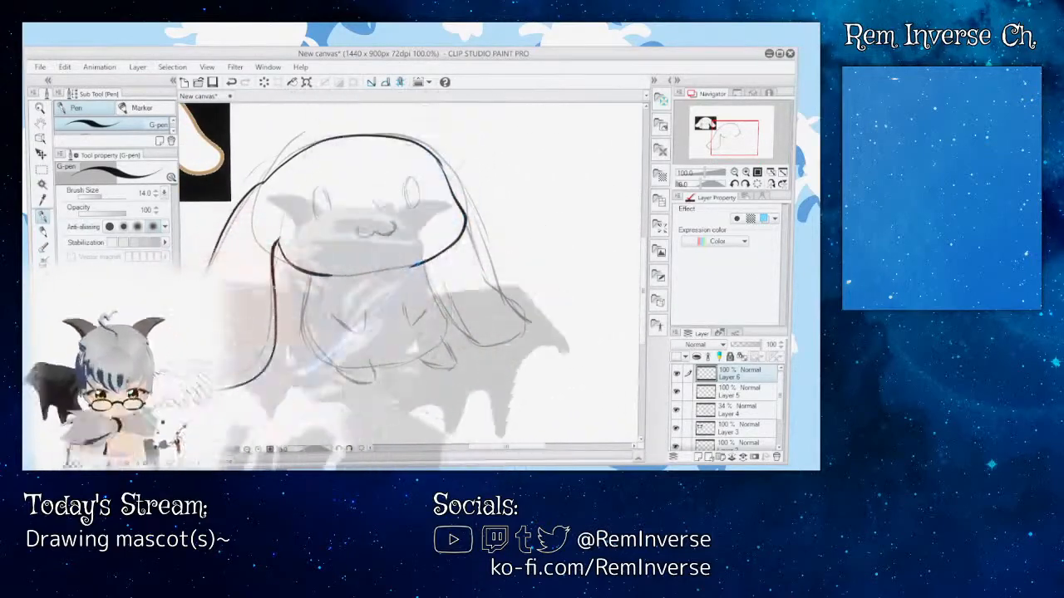
click(259, 450)
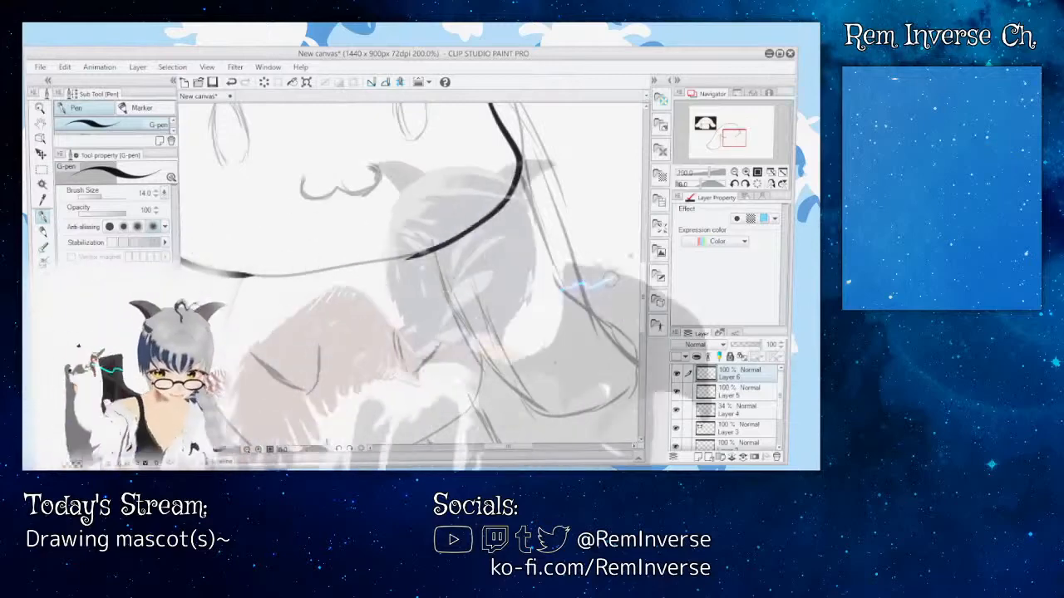
drag(643, 293, 643, 250)
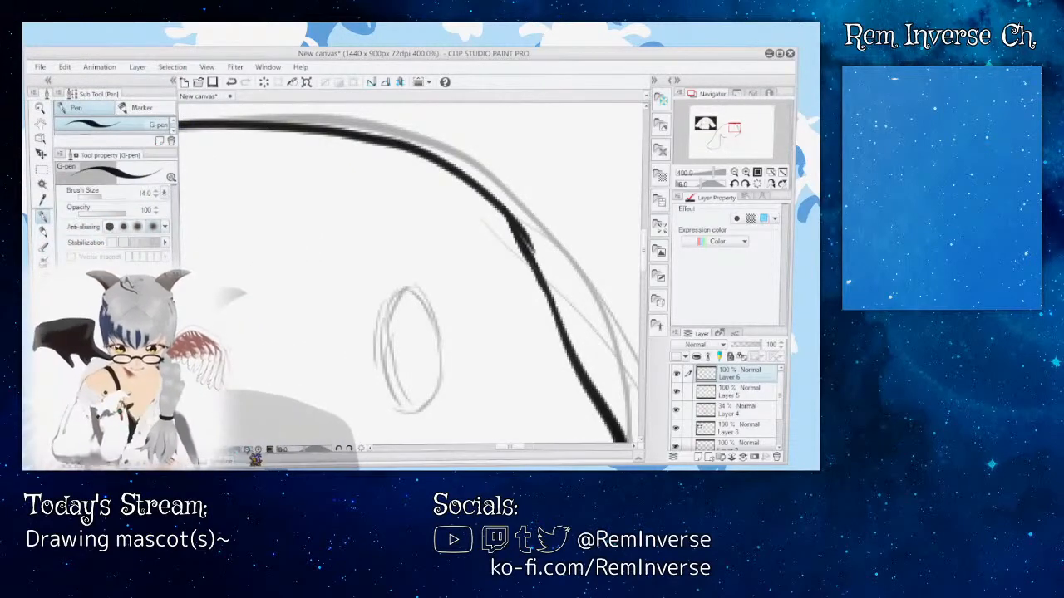
click(248, 451)
click(248, 452)
click(249, 451)
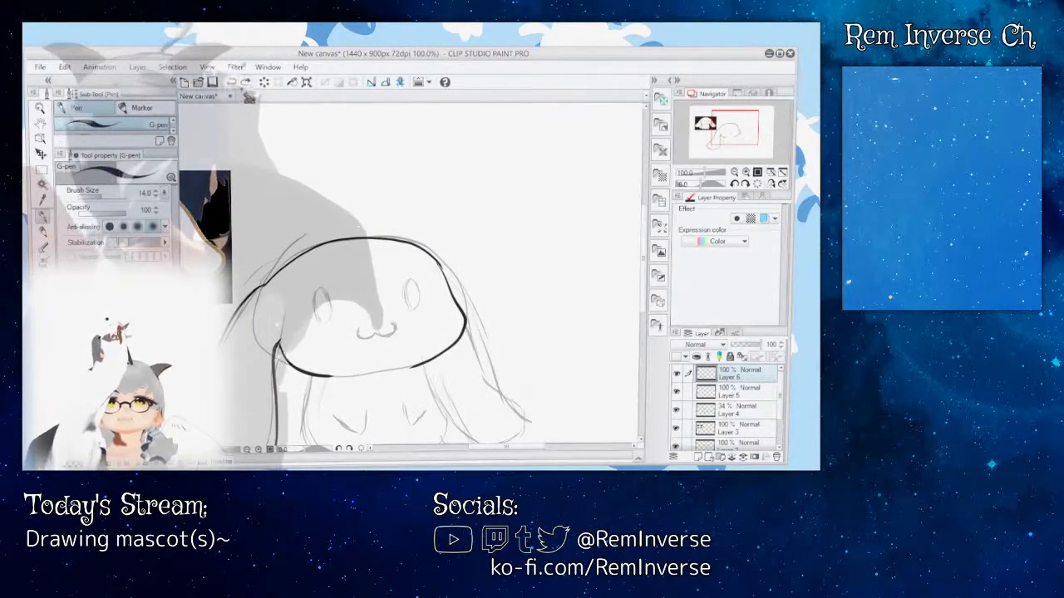
click(260, 450)
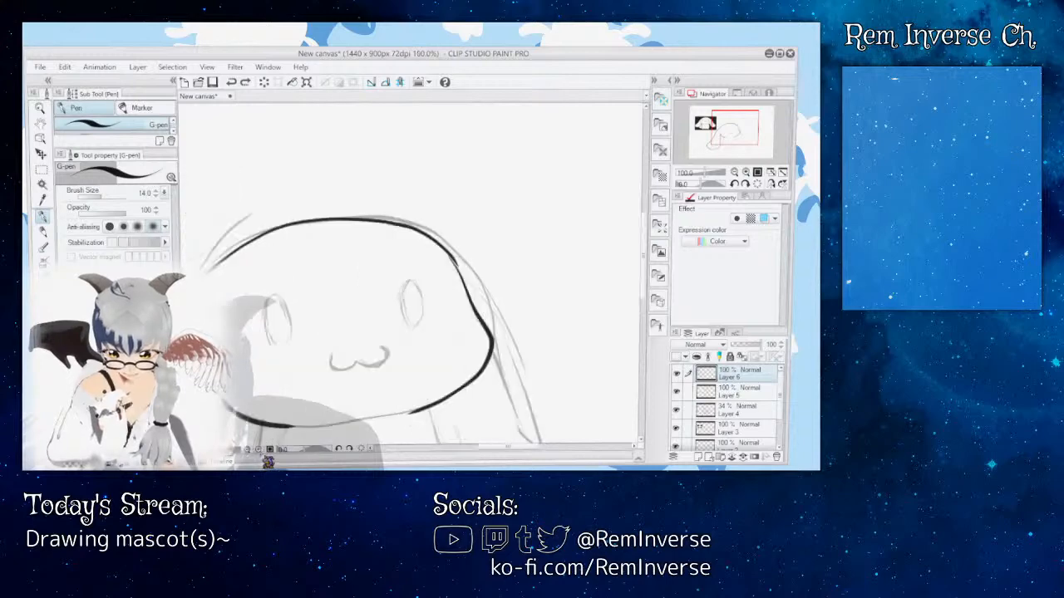
click(259, 451)
click(259, 451)
click(259, 451)
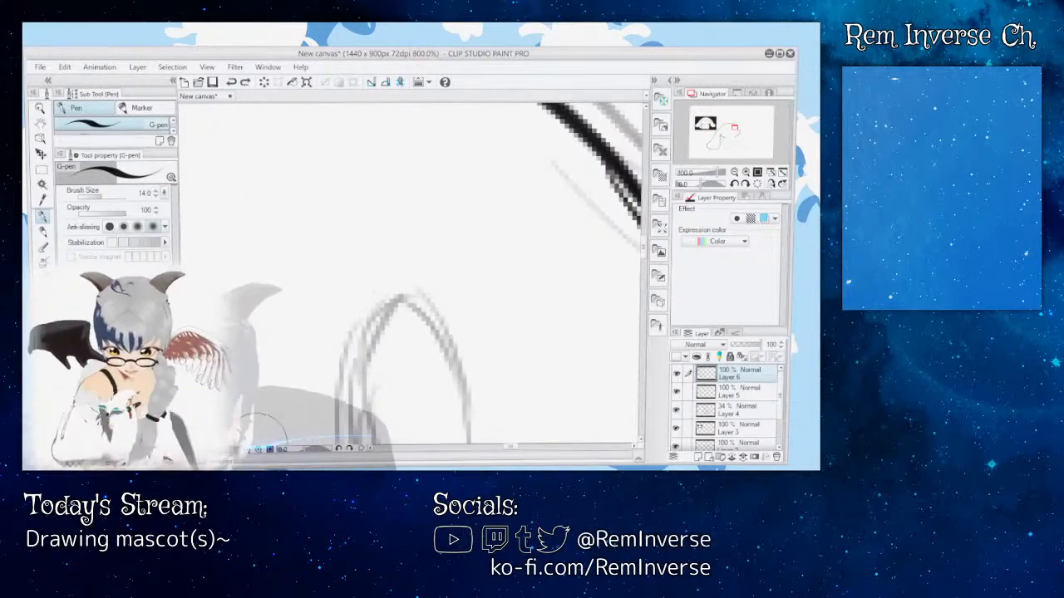
click(248, 450)
click(249, 451)
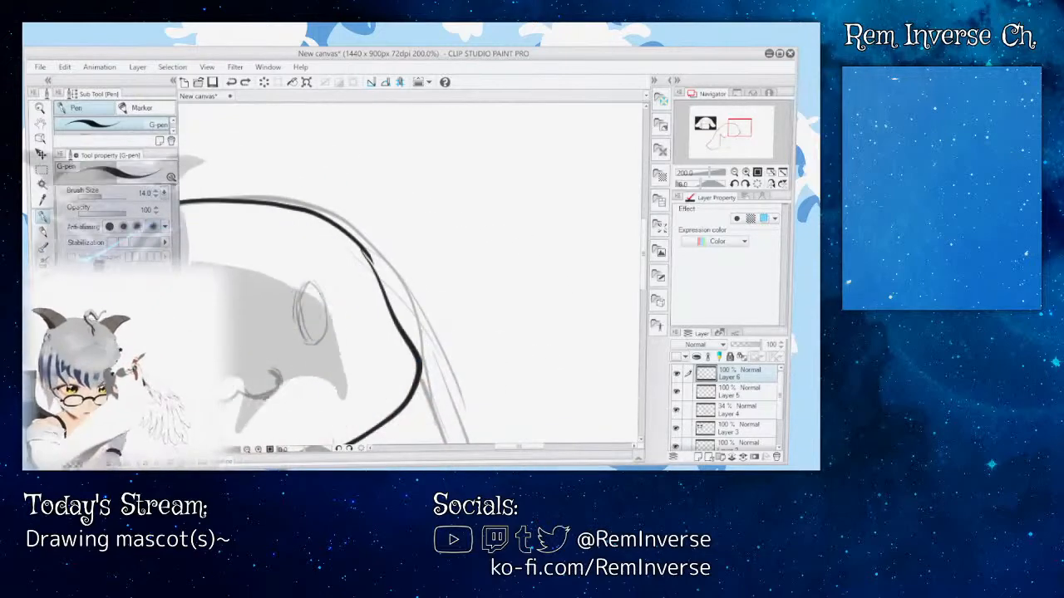
Step: Erase the upper-right section of the head outline on Layer 5 and redraw it as a smoother curve with the G-pen on Layer 6
key(e)
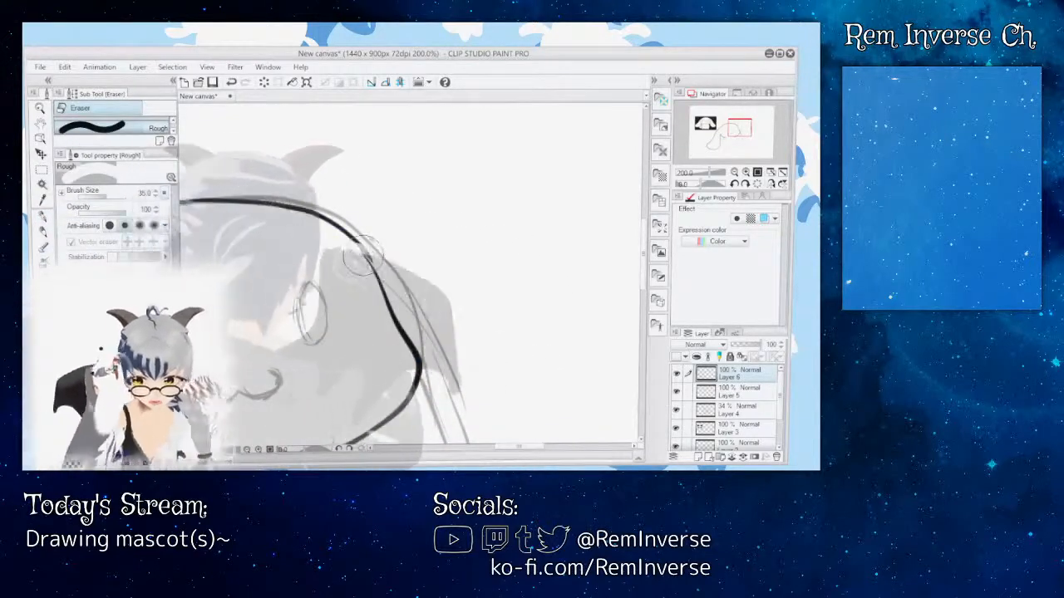
click(744, 392)
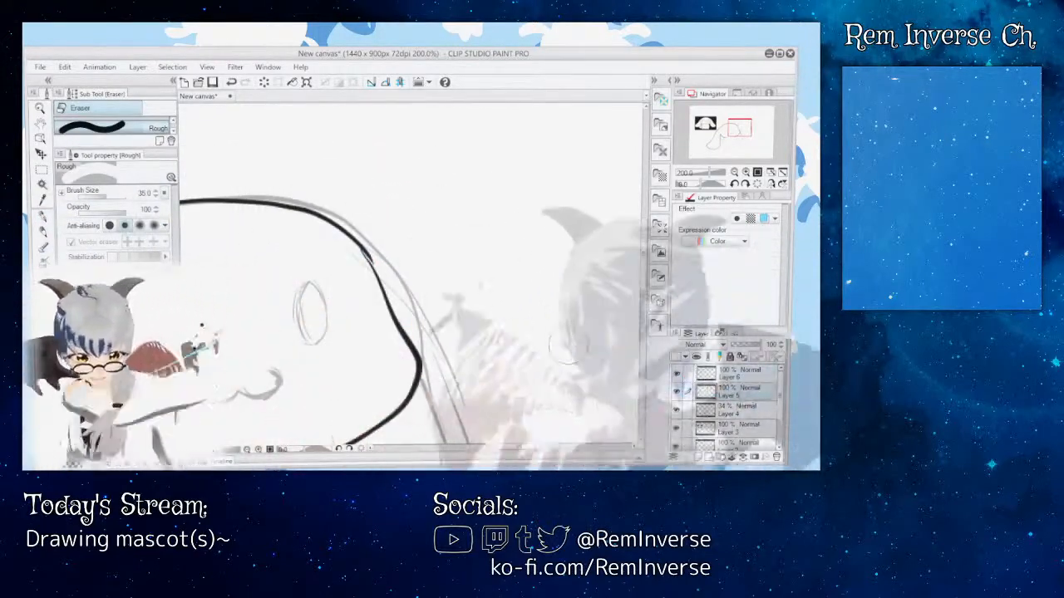
drag(375, 243, 347, 234)
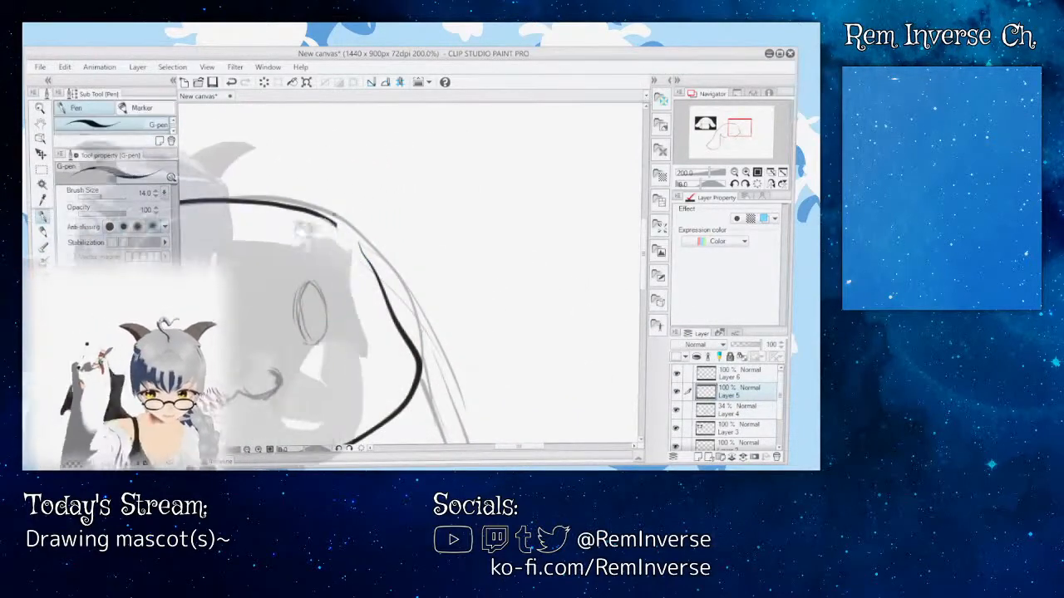
click(742, 374)
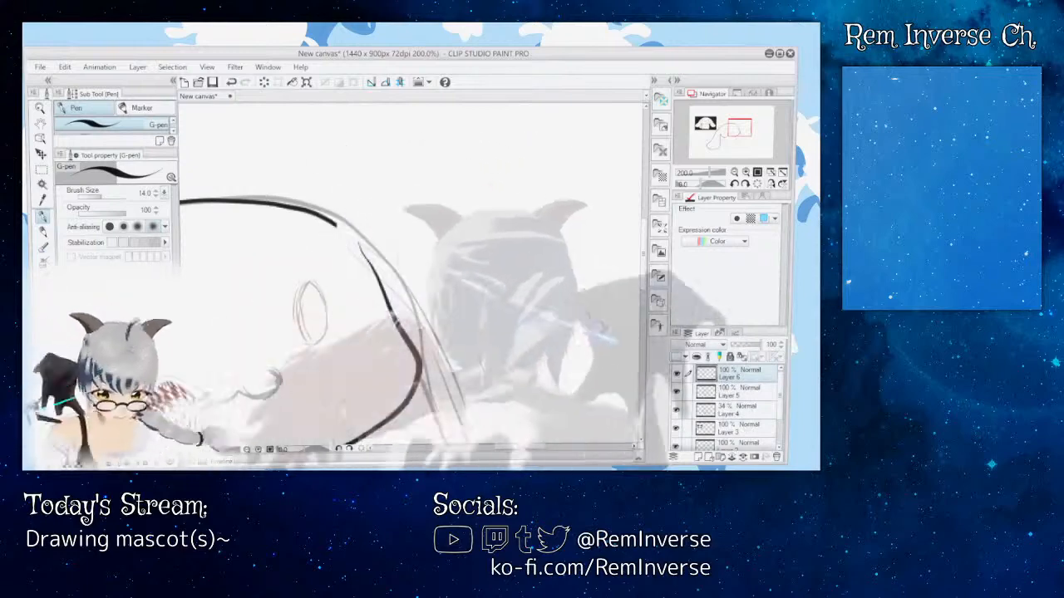
click(675, 393)
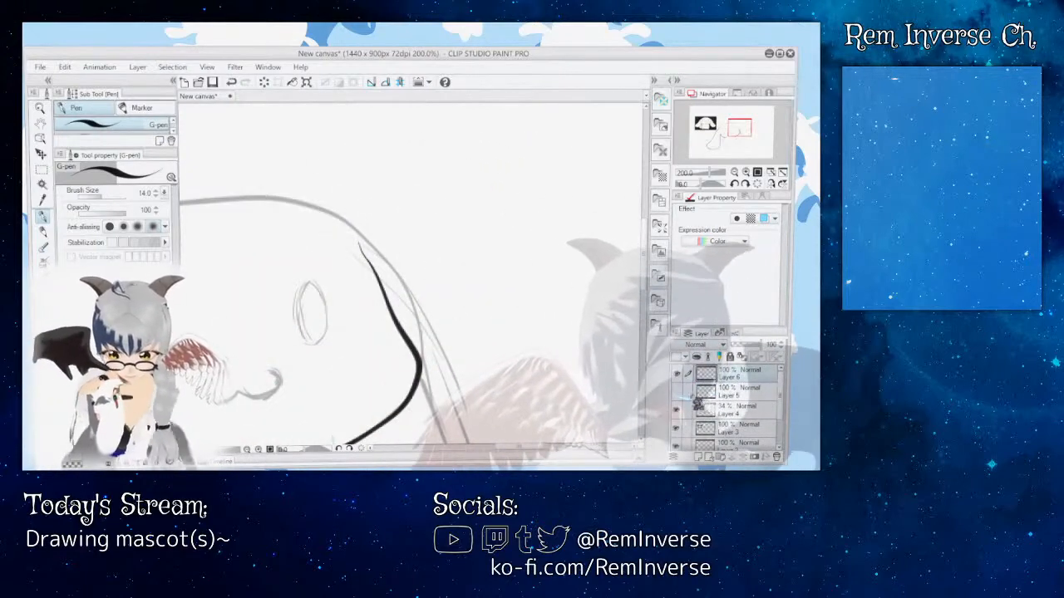
click(676, 392)
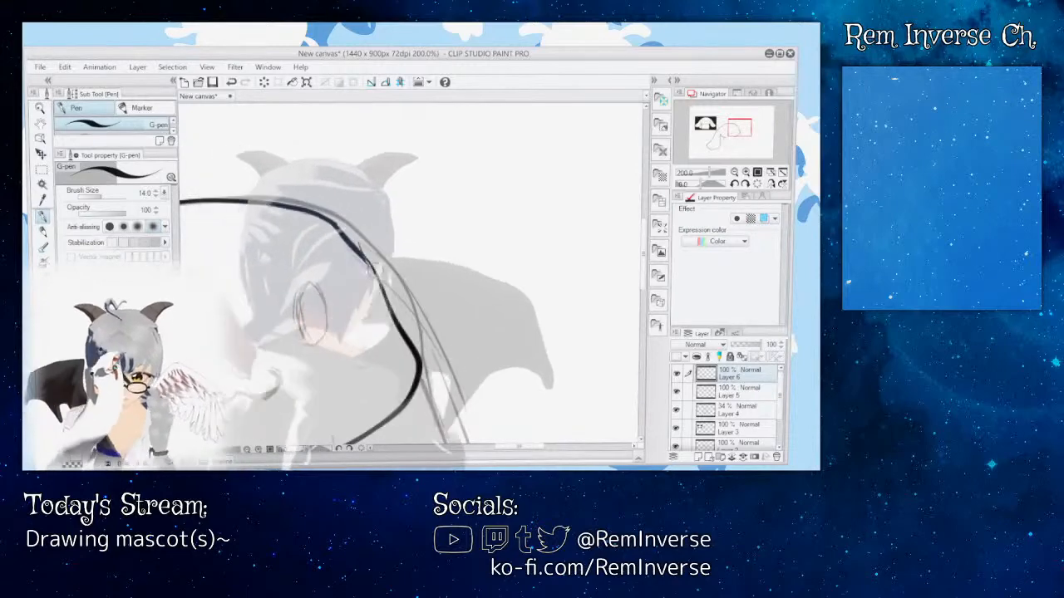
drag(517, 449, 502, 450)
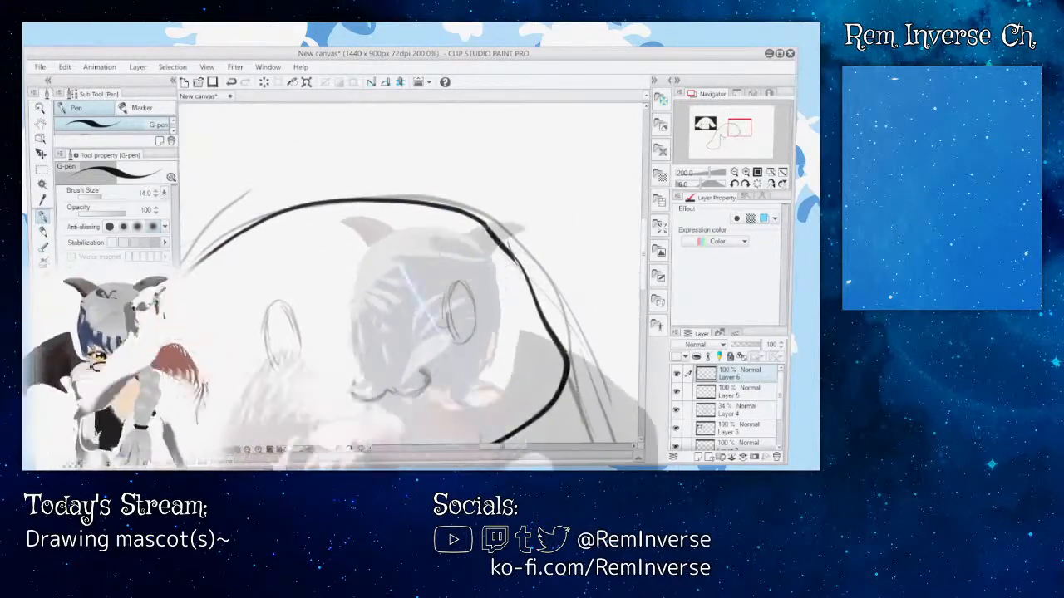
click(243, 84)
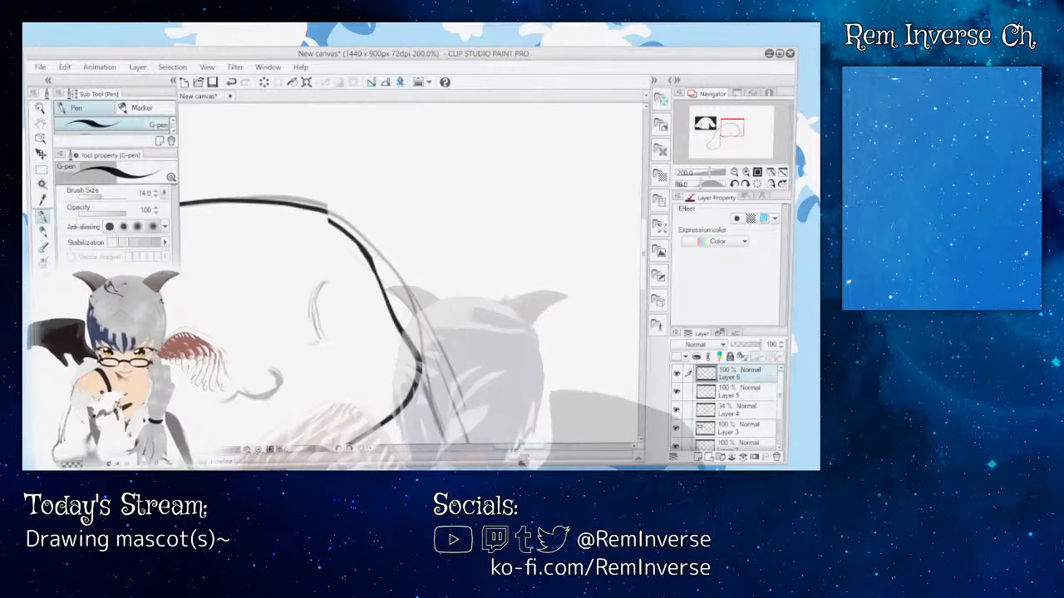
mouse_move(497, 450)
mouse_down()
mouse_move(514, 453)
mouse_move(505, 451)
mouse_up()
mouse_move(647, 269)
mouse_down()
mouse_move(650, 315)
mouse_move(649, 287)
mouse_up()
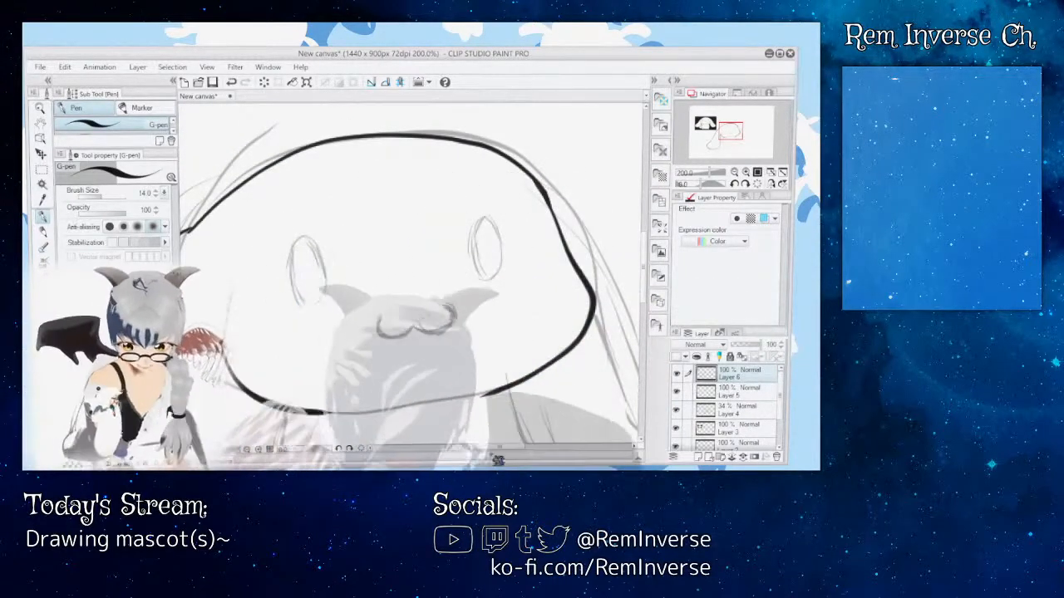
Step: Undo the stray pen mark to the right of the head
drag(505, 454, 522, 454)
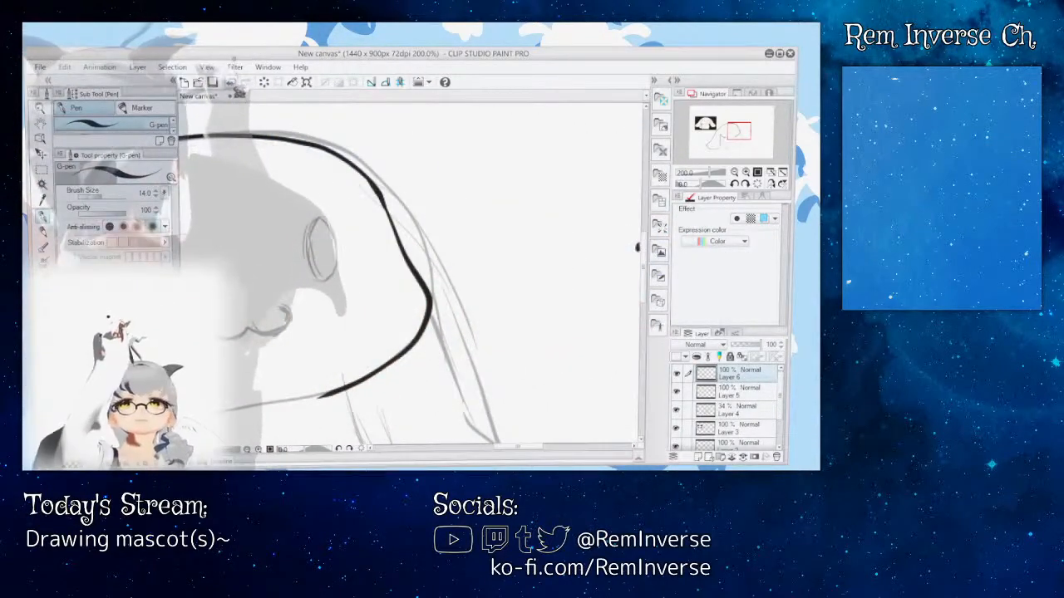
click(233, 85)
drag(645, 252, 646, 265)
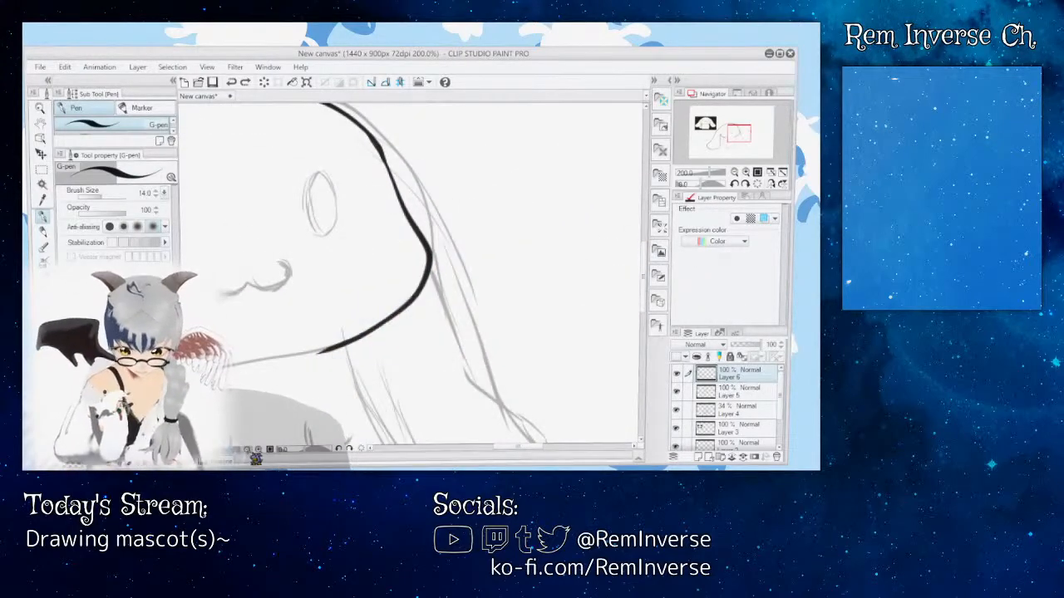
click(248, 451)
click(247, 451)
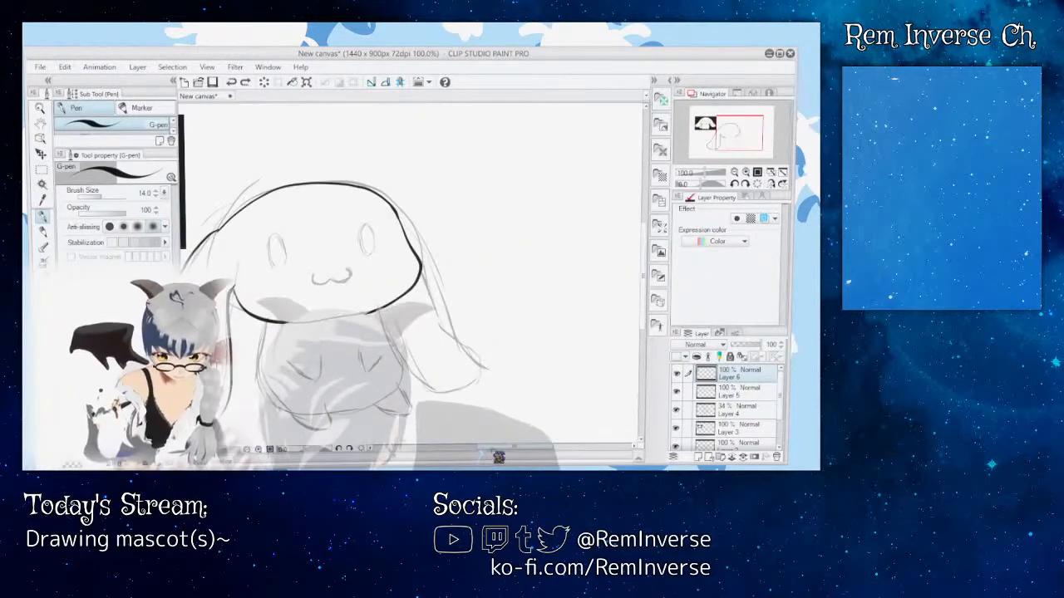
drag(496, 448, 484, 449)
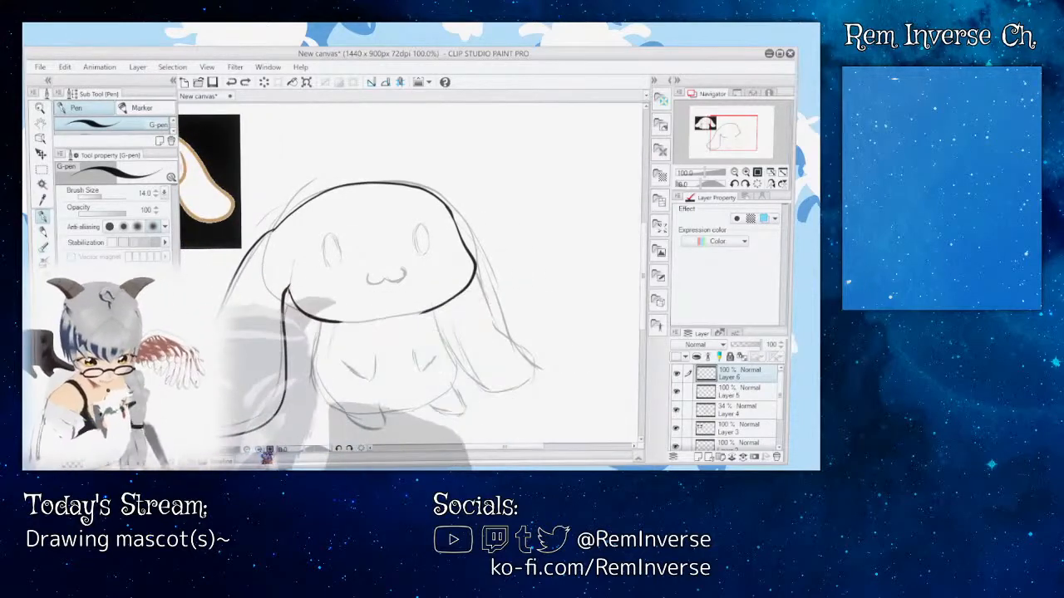
click(258, 451)
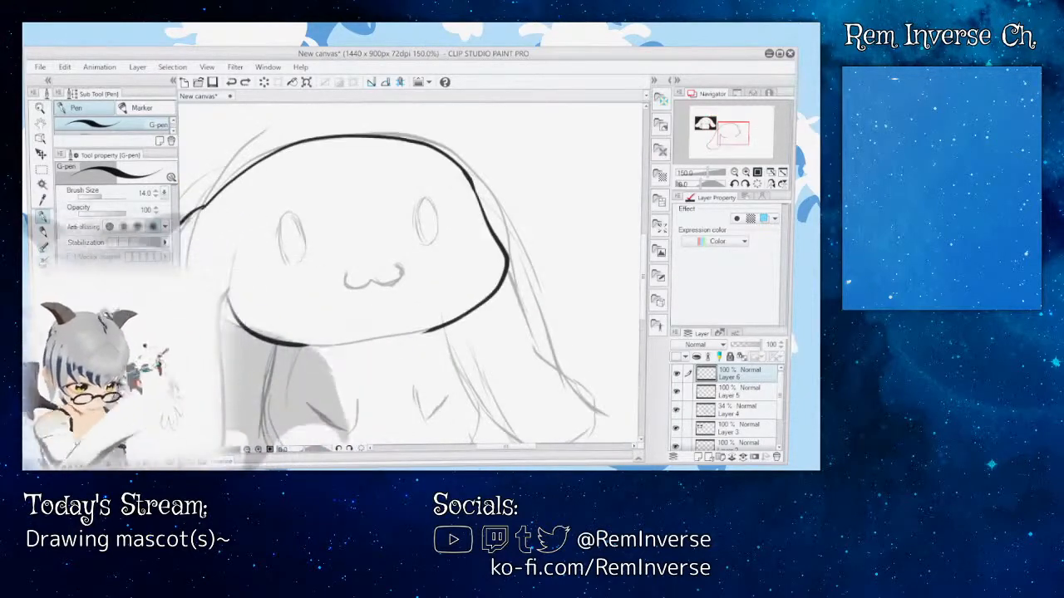
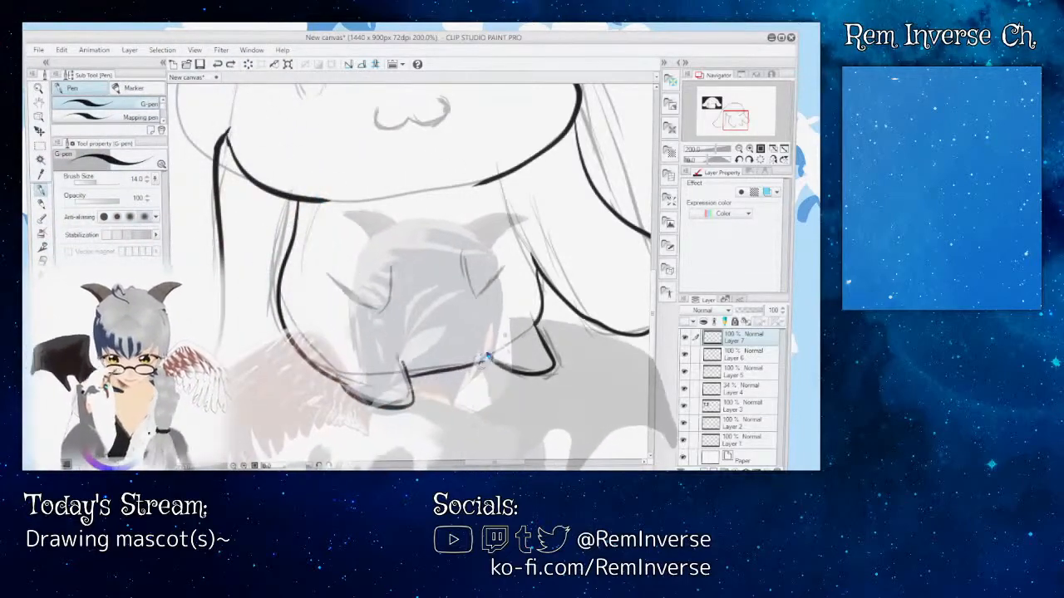
Step: Add a new layer above Layer 7 and ink the body's bottom edge across to the right foot with the G-pen
drag(387, 407, 404, 364)
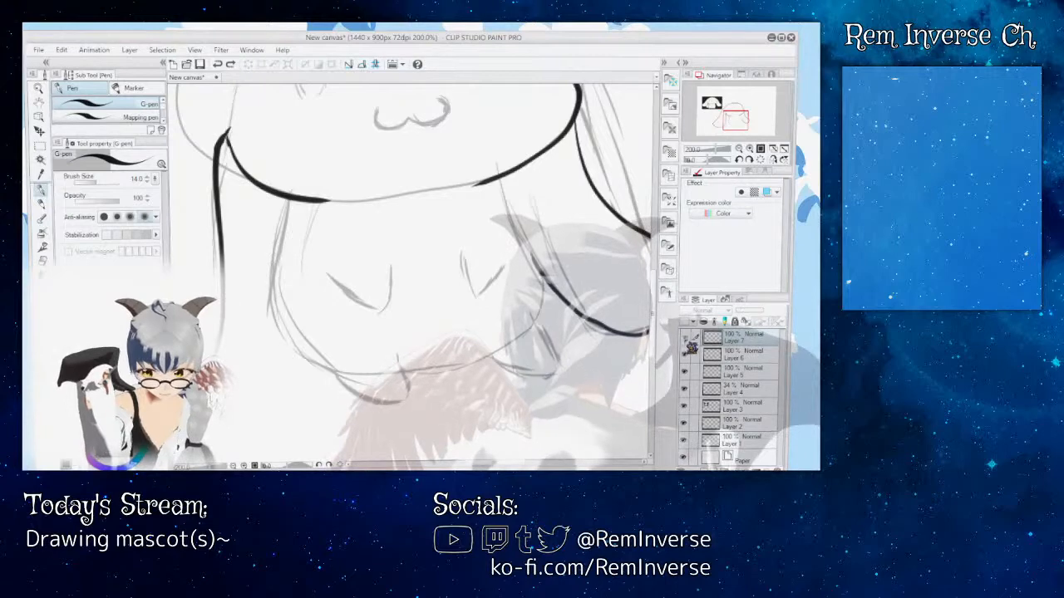
click(685, 340)
click(704, 470)
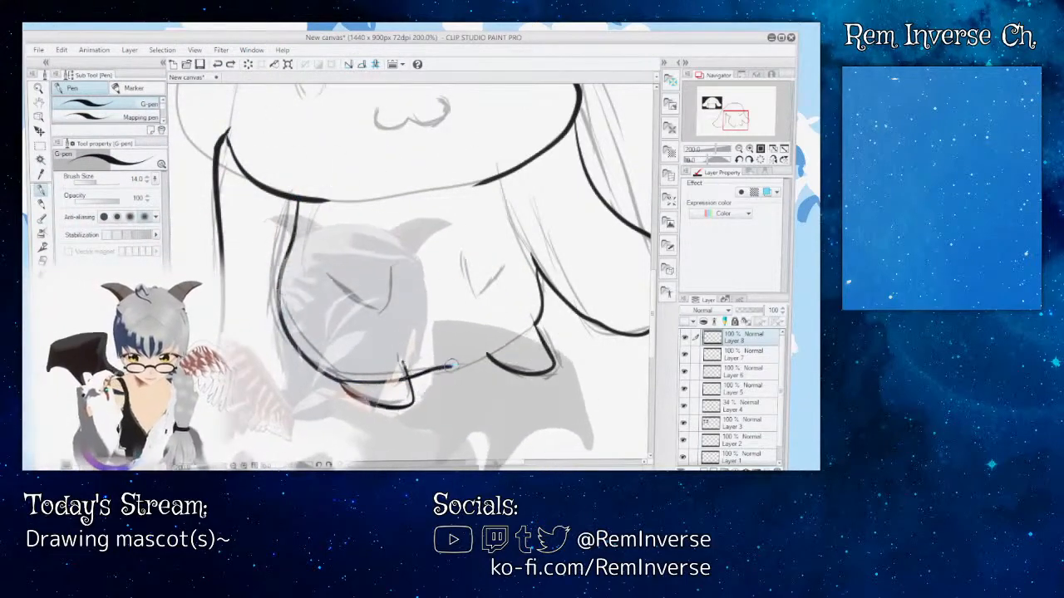
drag(452, 366, 477, 363)
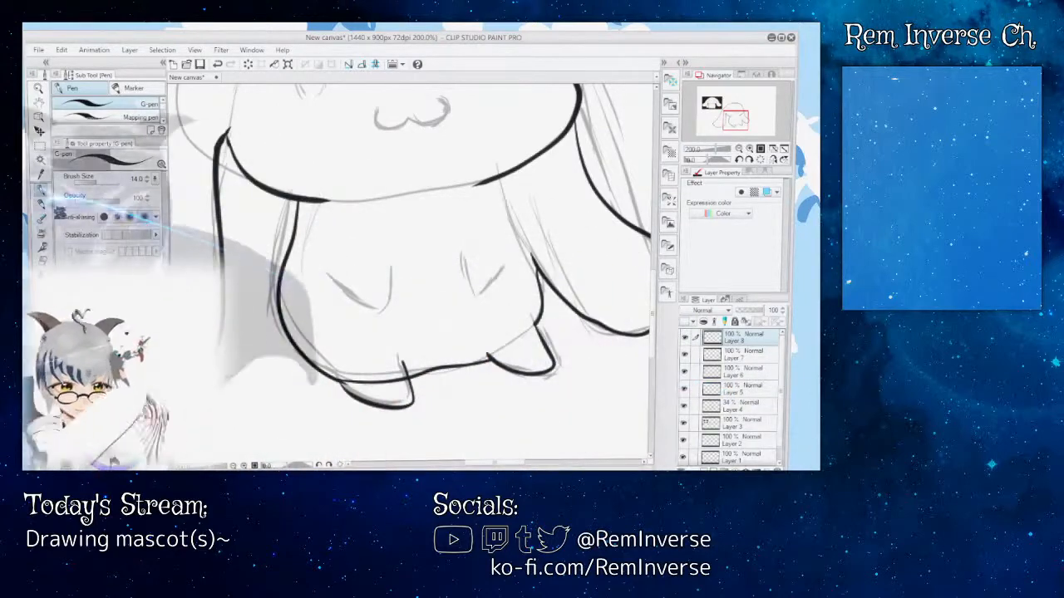
Step: Erase the part of the body's bottom line that crosses the inside of the left foot on Layer 8
key(e)
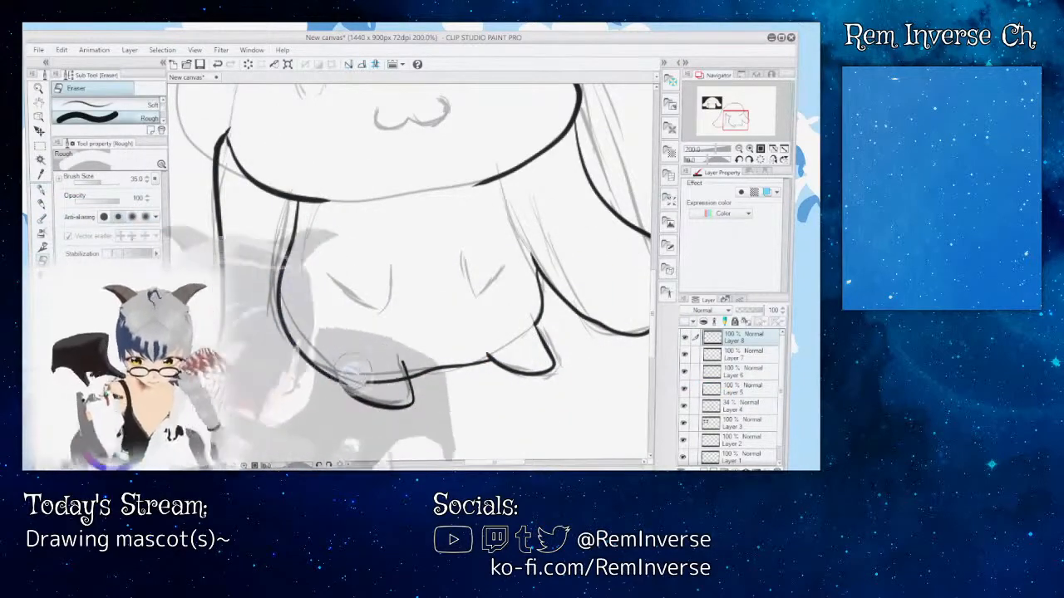
key(p)
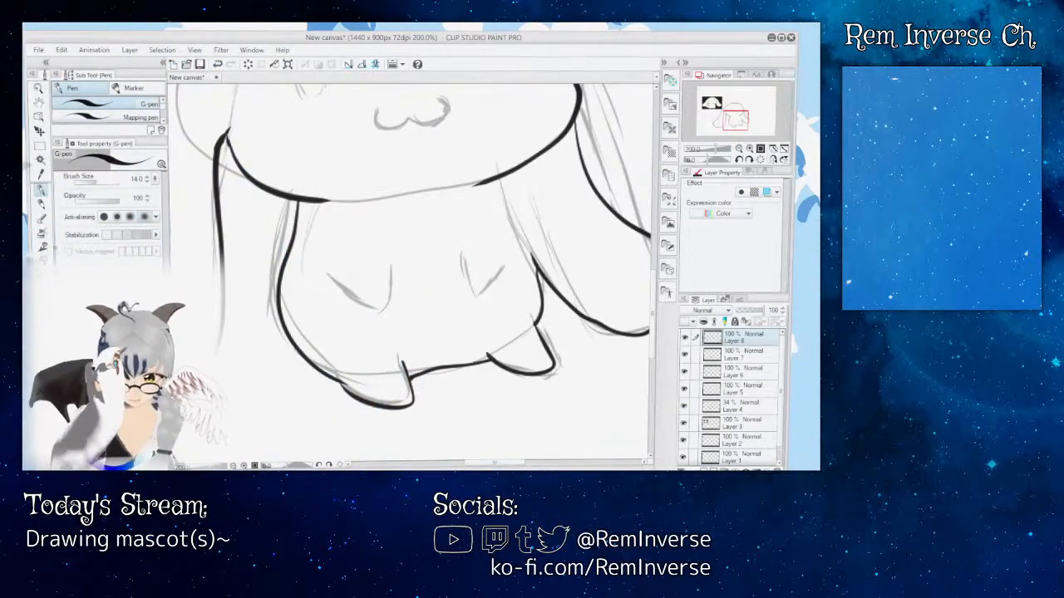
key(e)
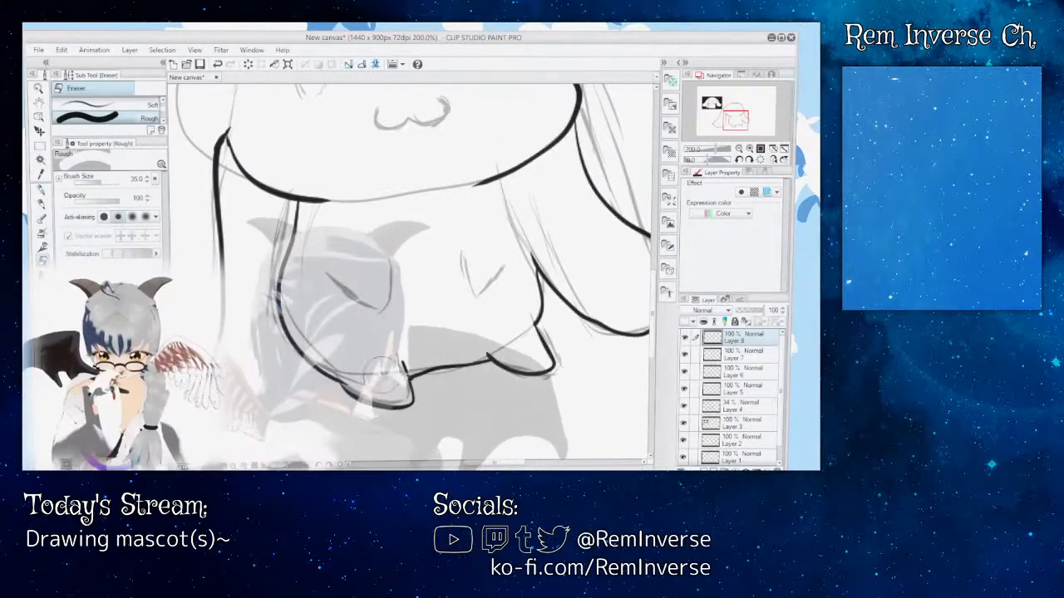
drag(377, 367, 363, 387)
Step: Ink the two small U-shaped arms over the sketch on Layer 7 with the G-pen, undoing and redrawing unsatisfactory strokes
click(747, 356)
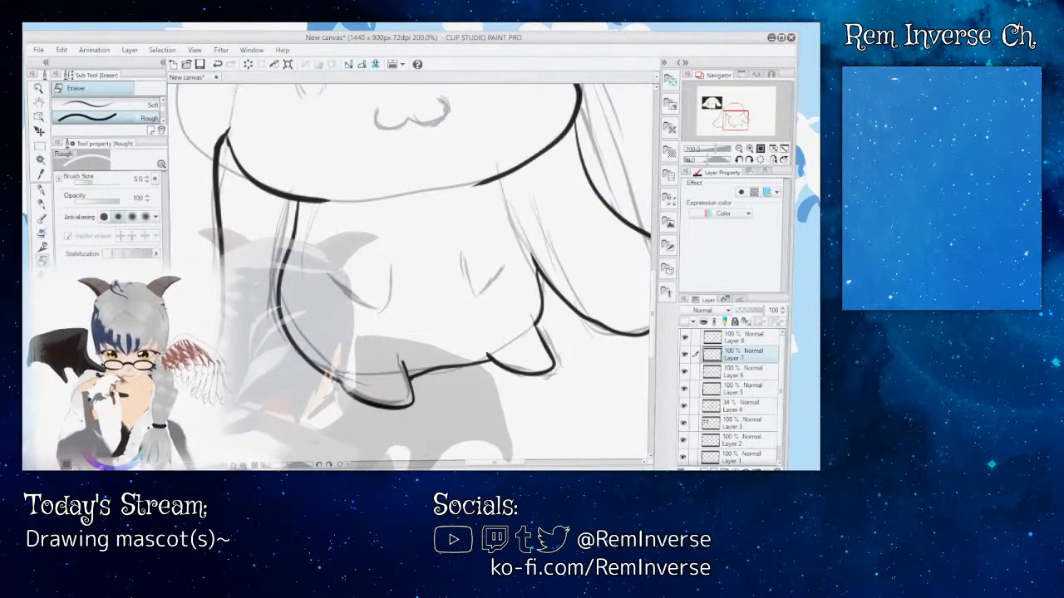
click(40, 190)
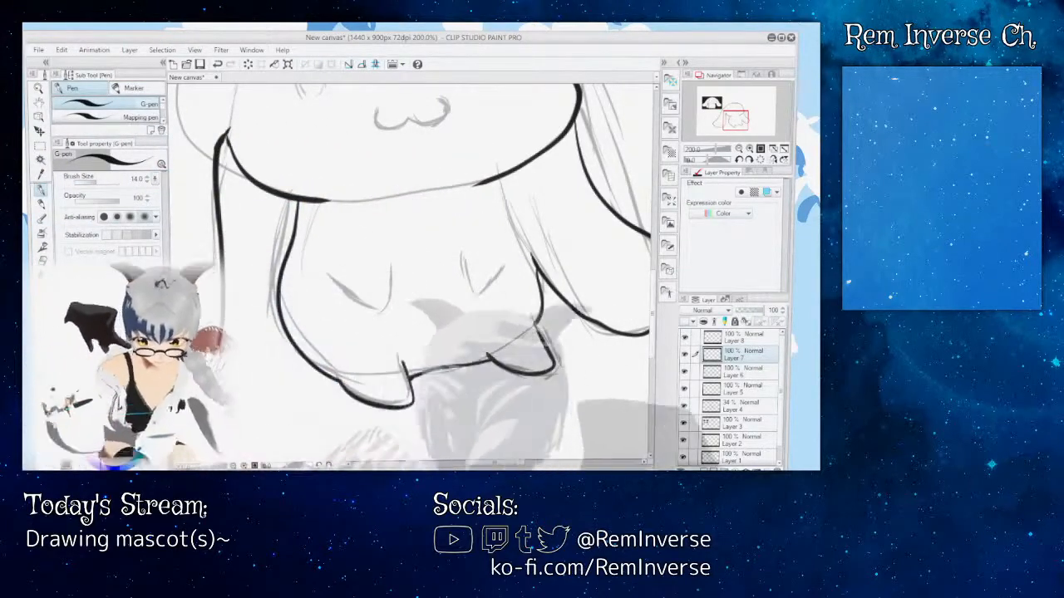
drag(332, 275, 381, 305)
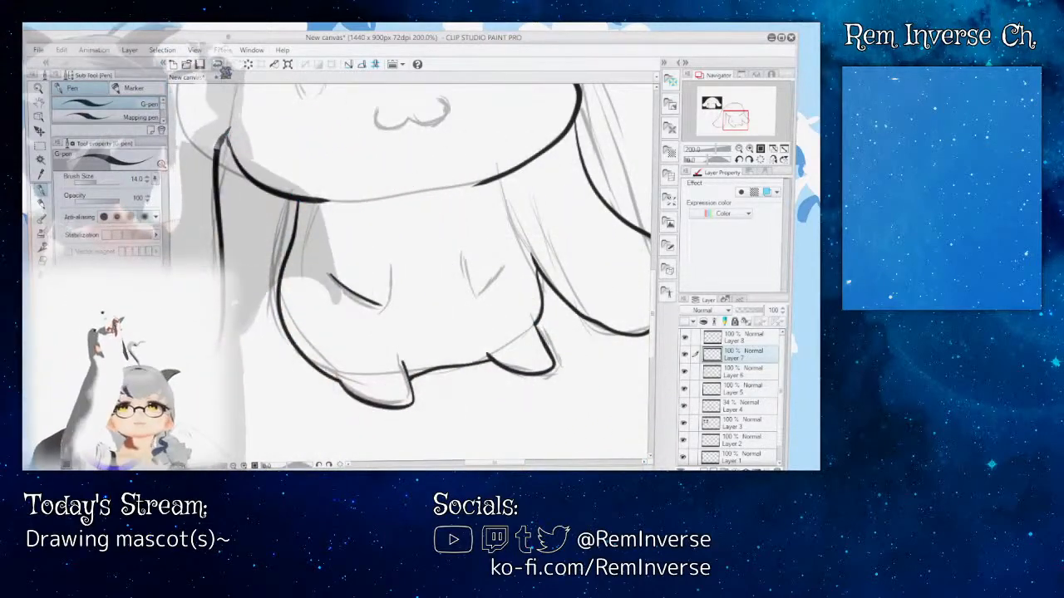
key(ctrl+z)
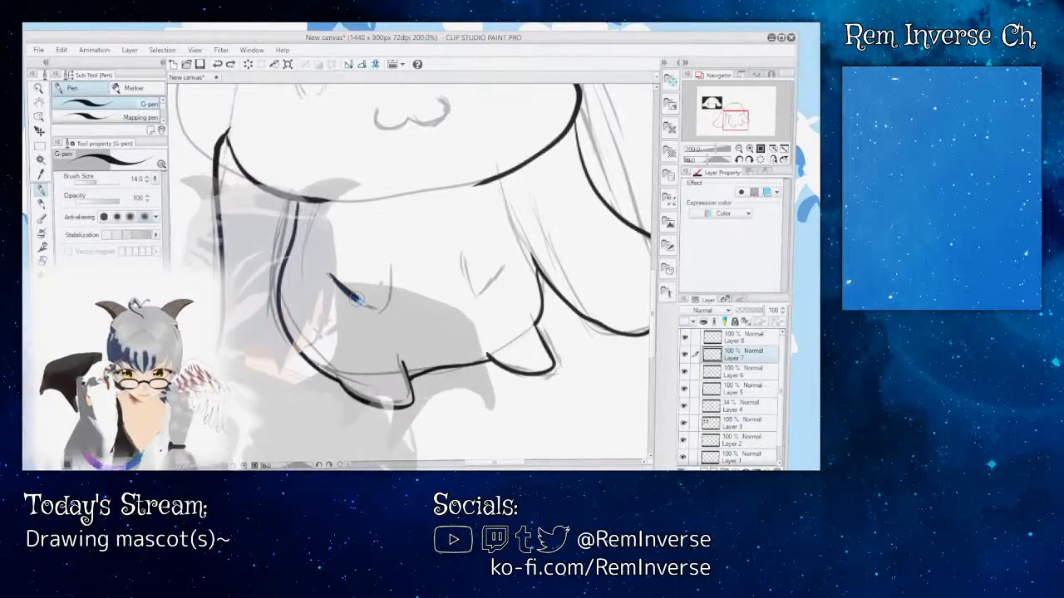
key(ctrl+z)
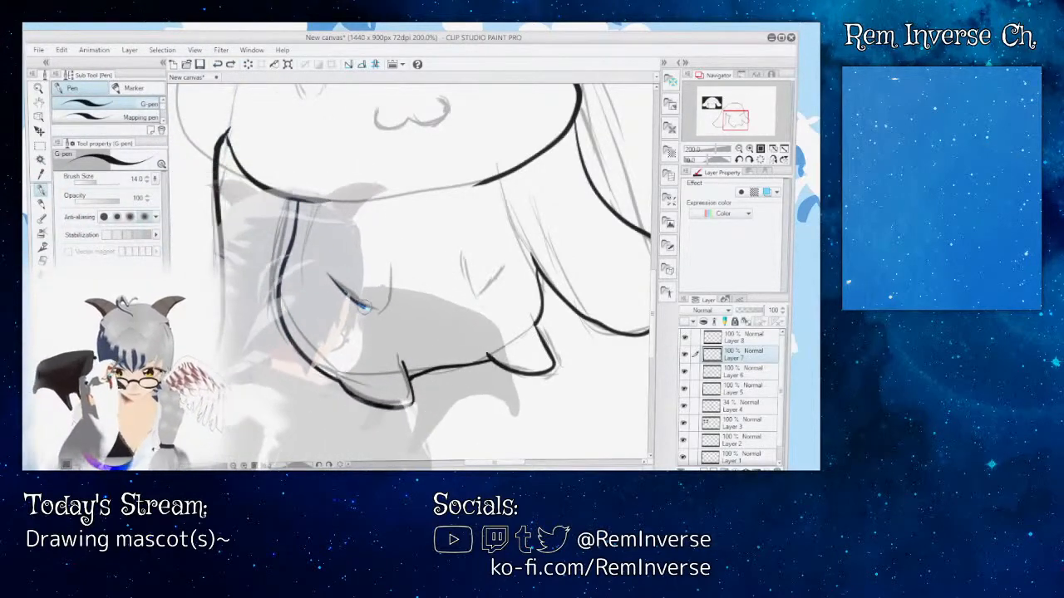
key(ctrl+z)
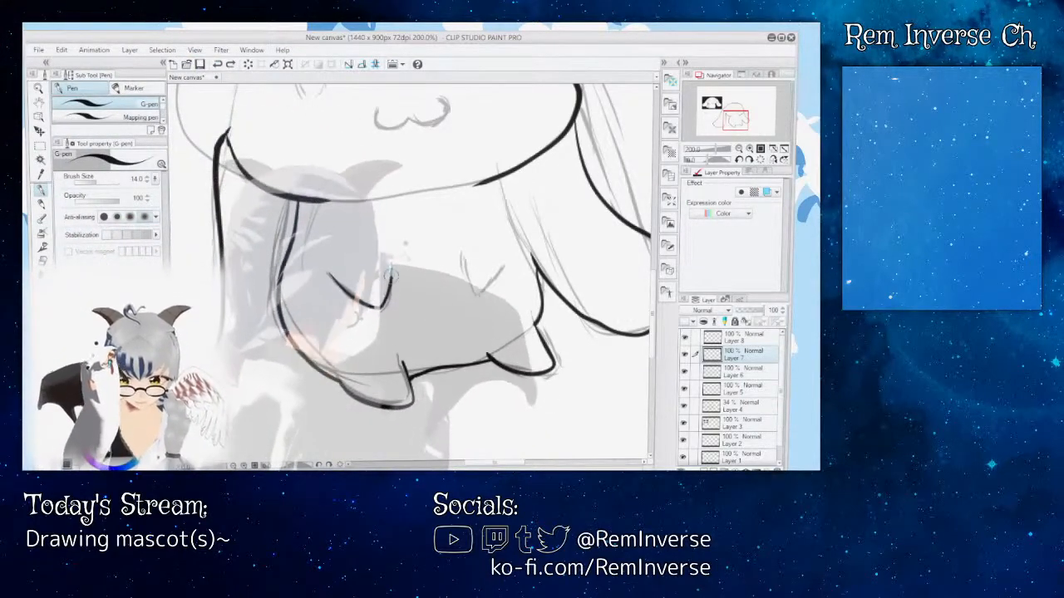
drag(462, 251, 507, 251)
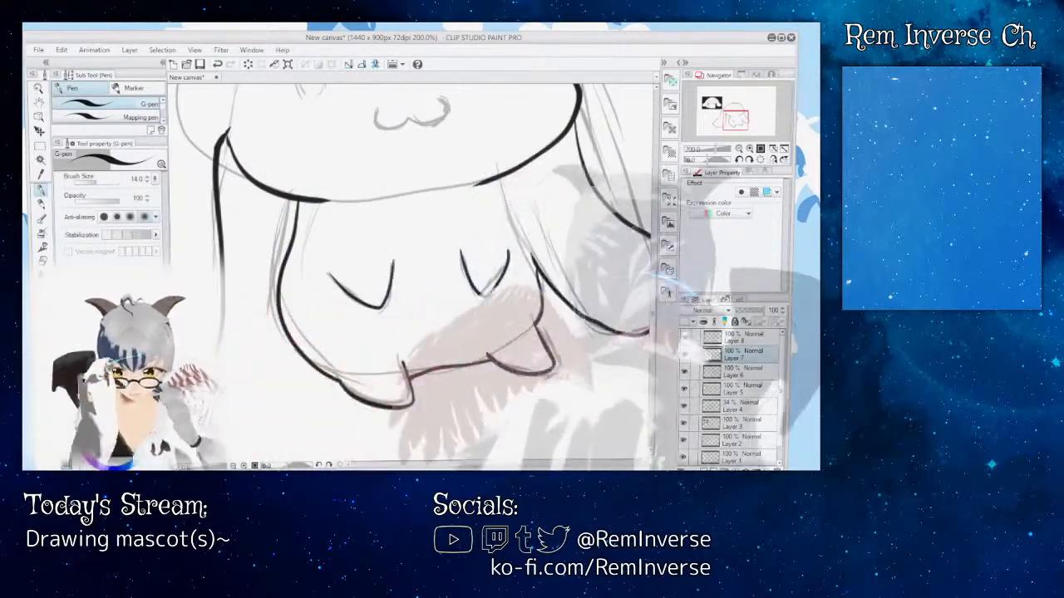
Step: Examine the whole figure's line art with the Layer 4 sketch alternately hidden and shown
mouse_move(660, 300)
mouse_down()
mouse_move(660, 273)
mouse_move(660, 295)
mouse_up()
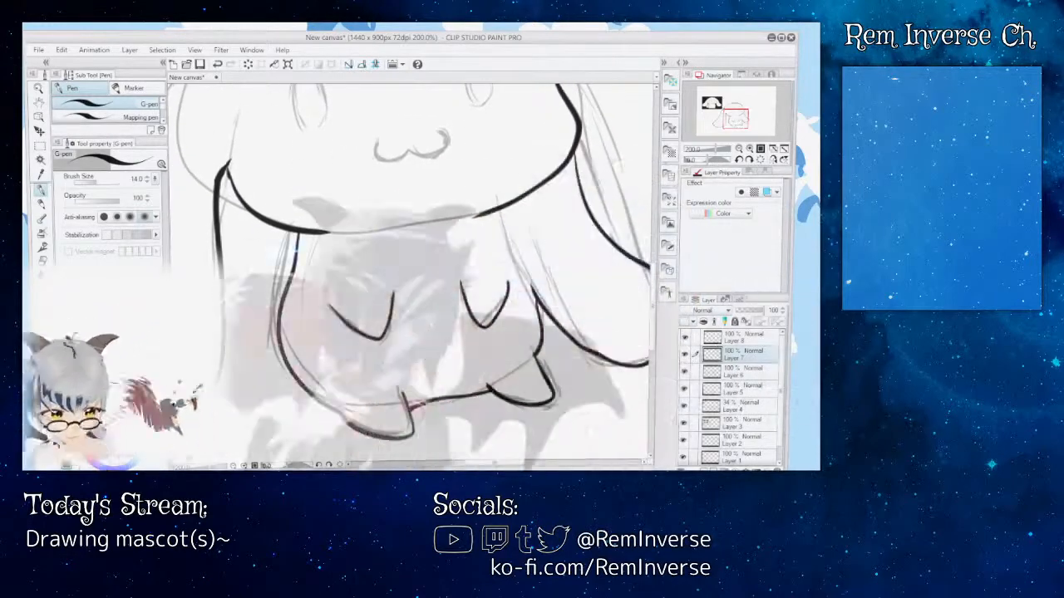
click(234, 464)
click(234, 464)
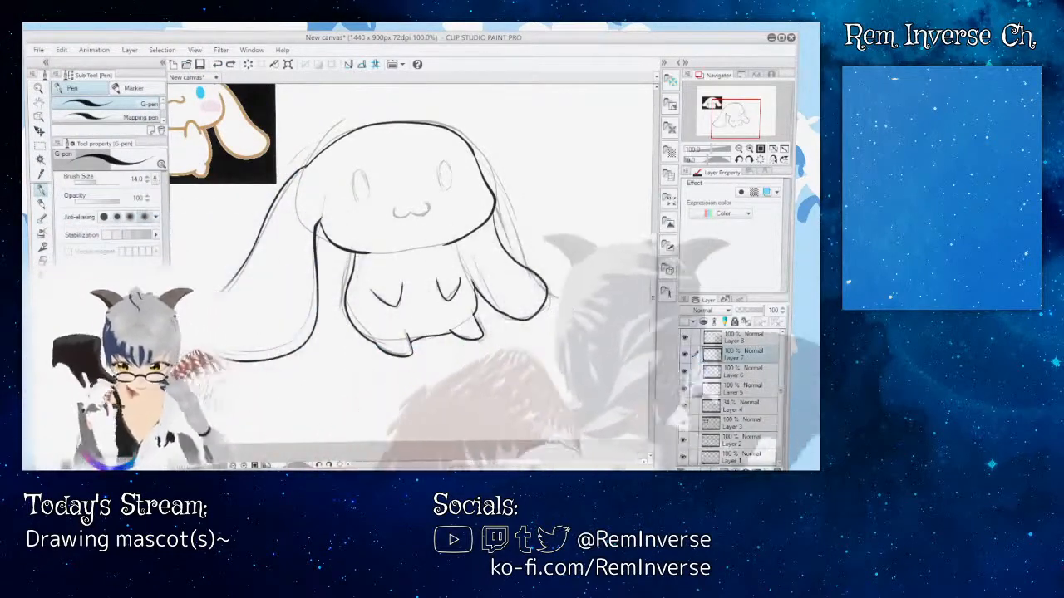
click(685, 440)
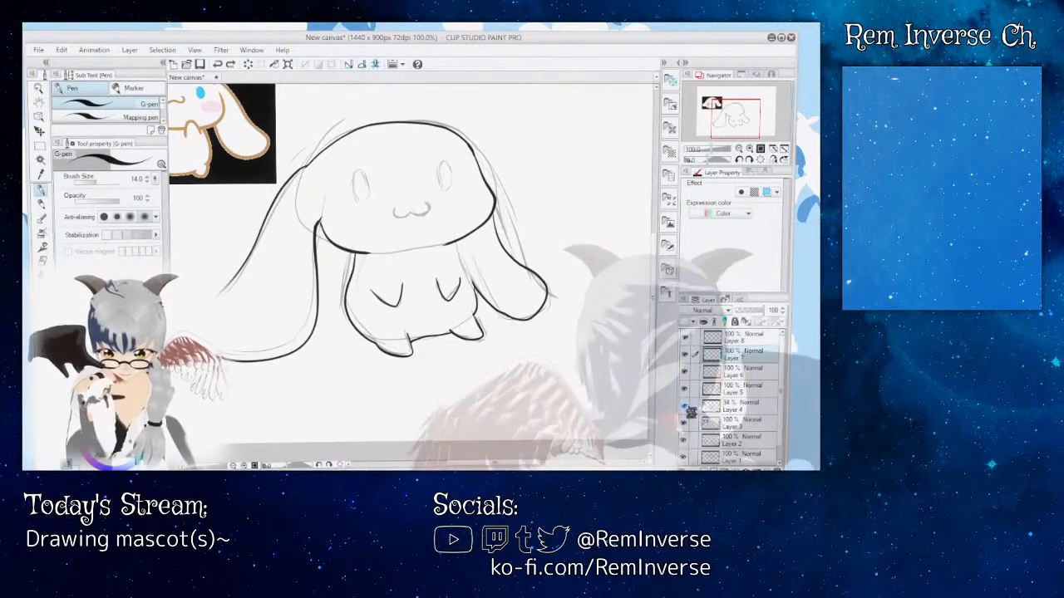
click(685, 407)
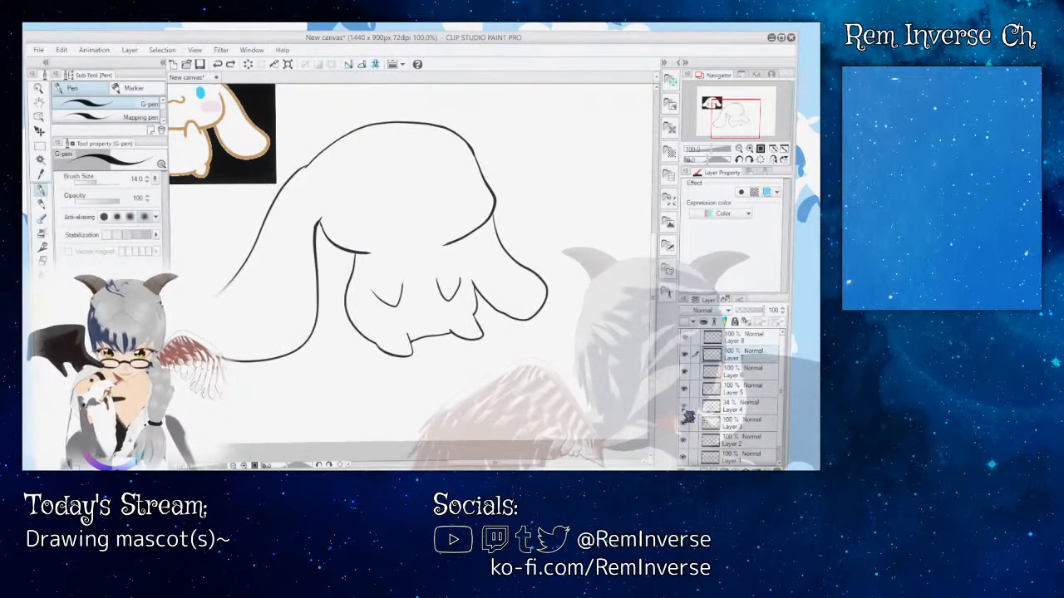
click(685, 408)
click(684, 409)
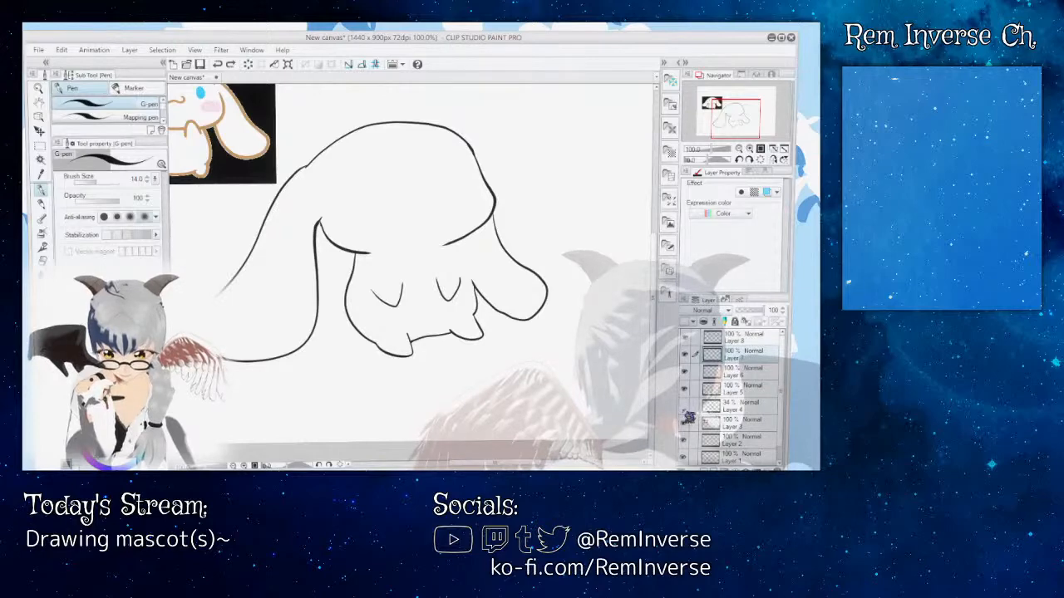
click(685, 407)
click(685, 408)
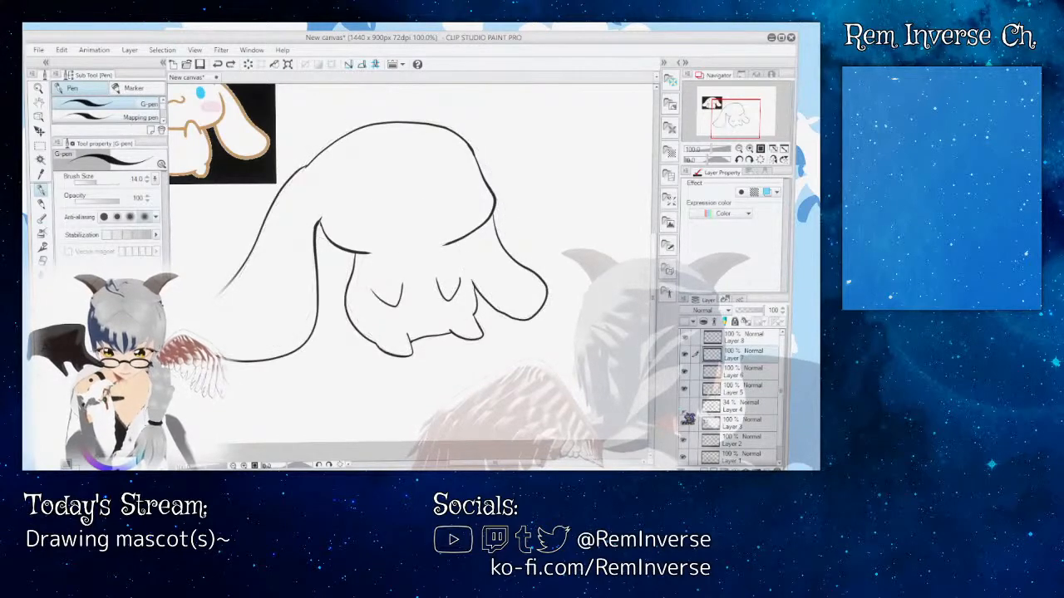
click(685, 408)
click(685, 409)
click(685, 408)
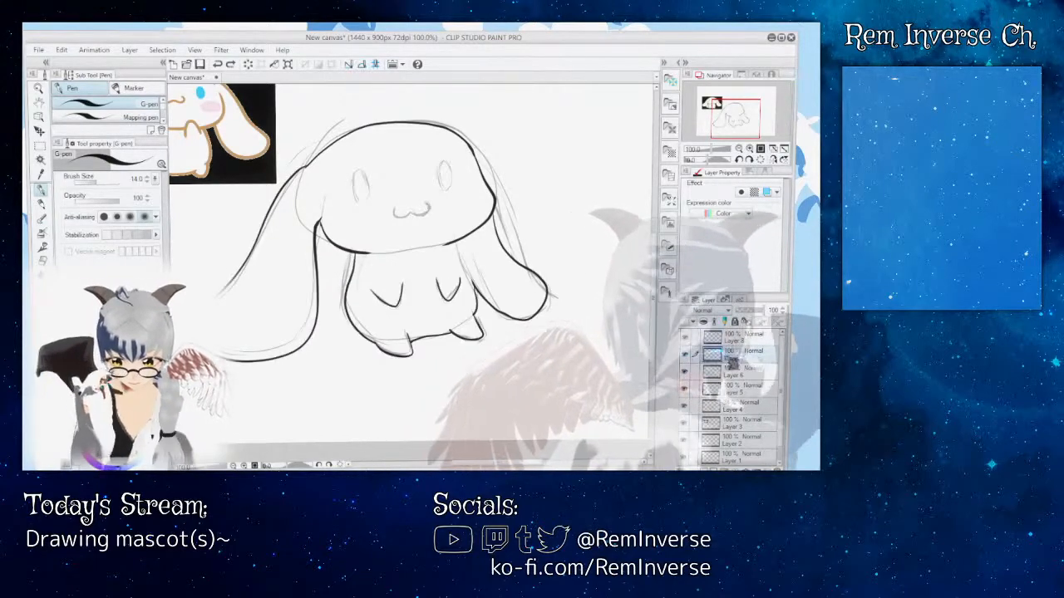
Step: Erase the inked right side of the body on Layer 7 with the Rough eraser enlarged to size 15
key(ctrl+plus)
key(ctrl+plus)
key(ctrl+plus)
key(ctrl+plus)
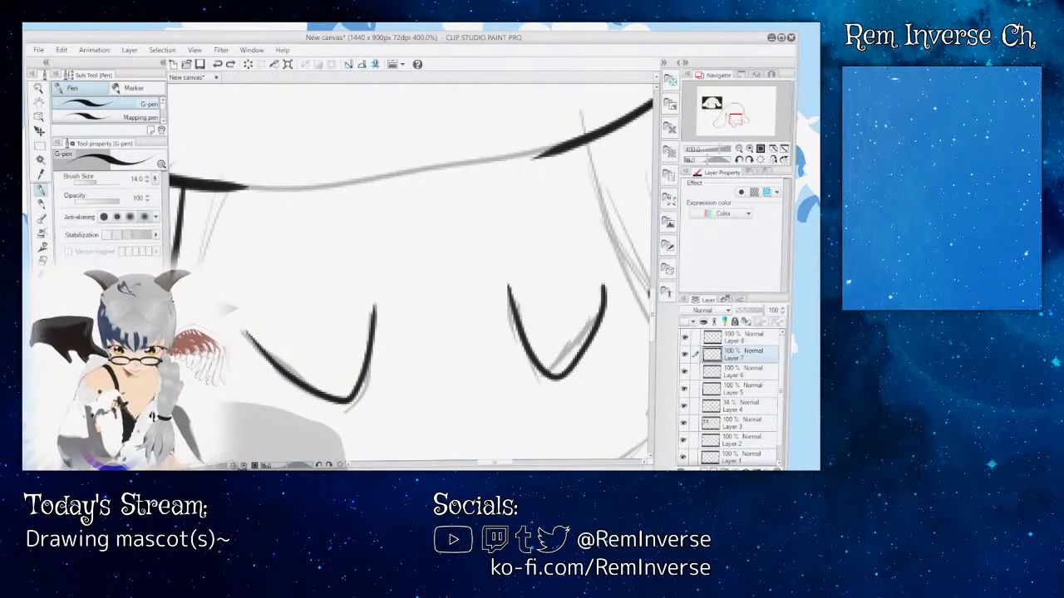
key(ctrl+minus)
key(ctrl+minus)
key(ctrl+minus)
key(e)
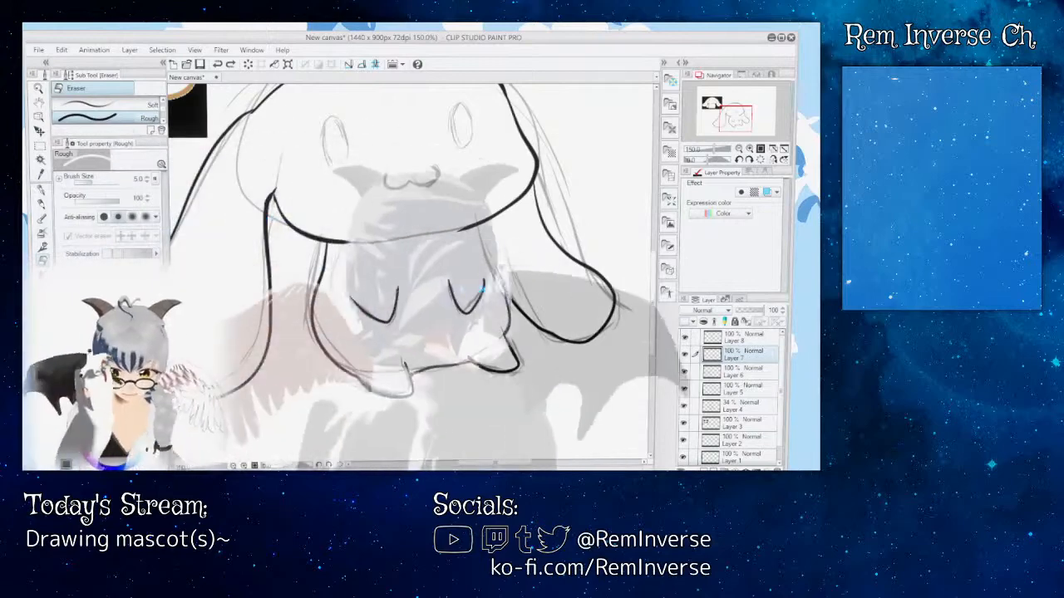
key(bracketright)
key(bracketright)
key(bracketright)
key(bracketright)
key(bracketright)
key(bracketright)
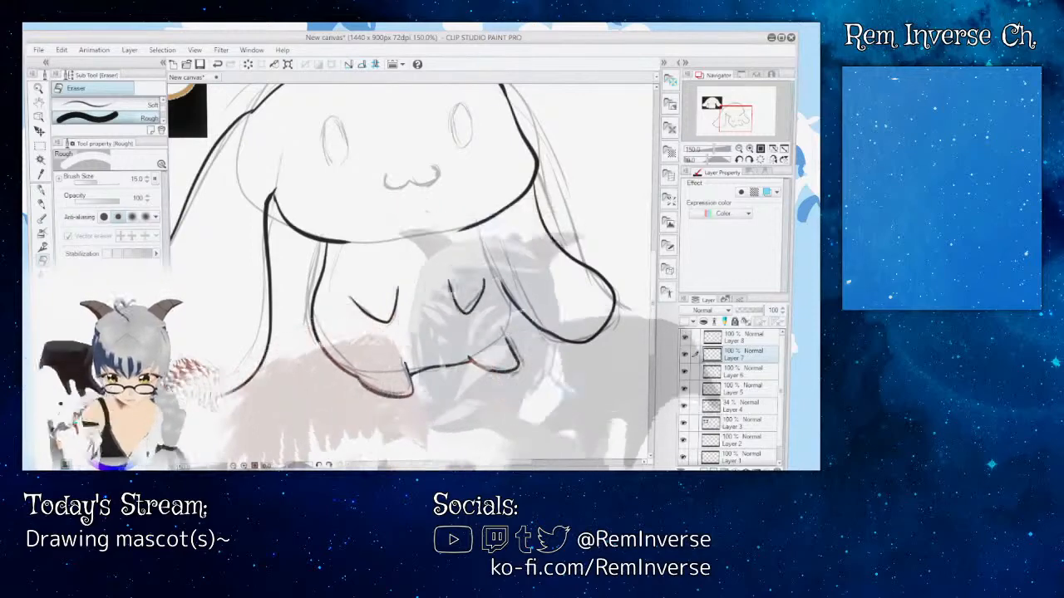
click(686, 354)
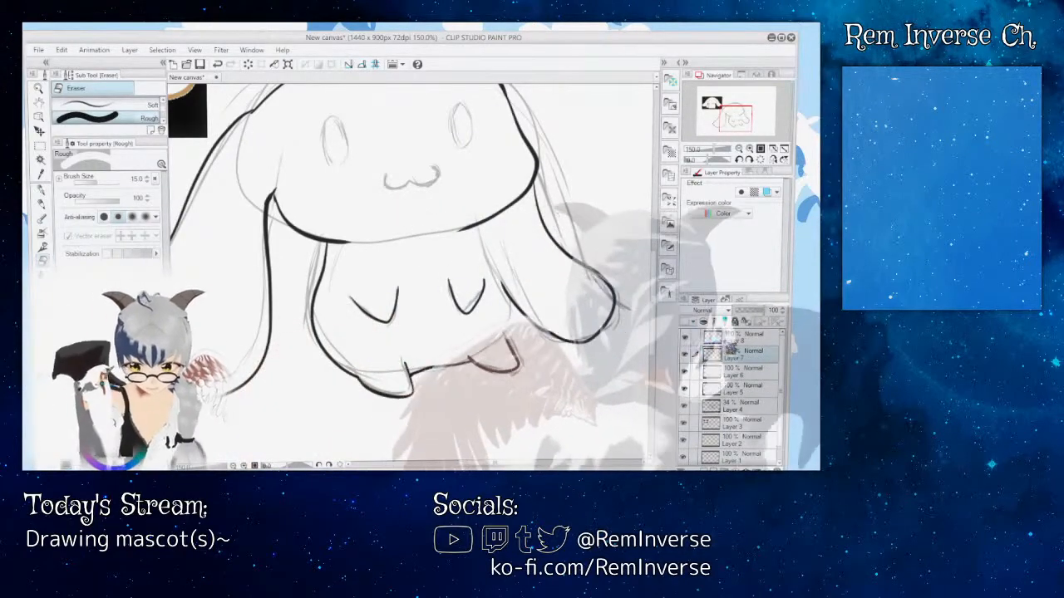
Step: Redraw the body's right side from below the head down to the right foot on Layer 8 with the G-pen
click(742, 337)
click(42, 190)
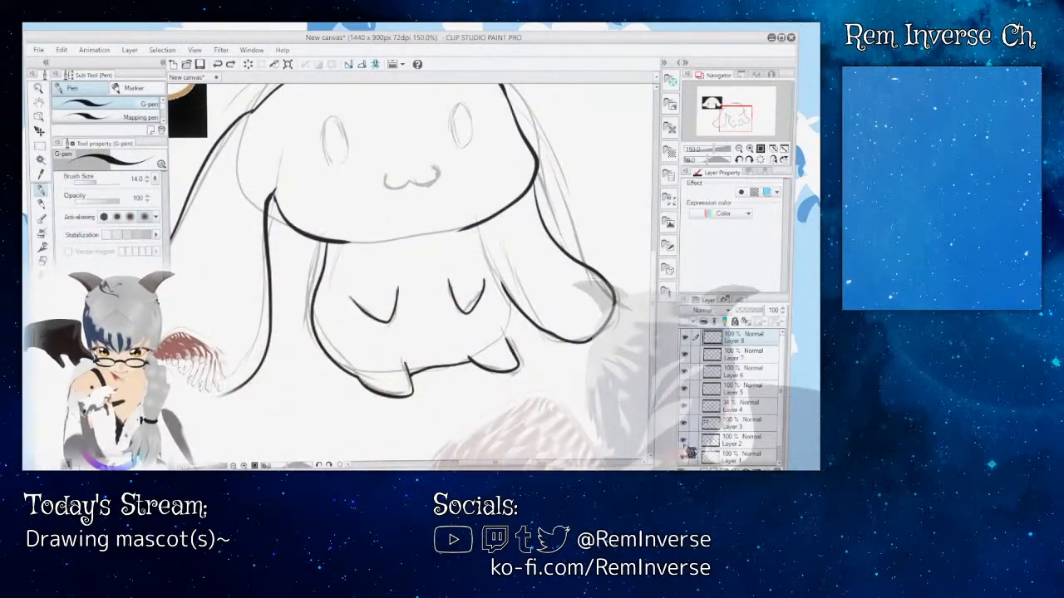
click(684, 406)
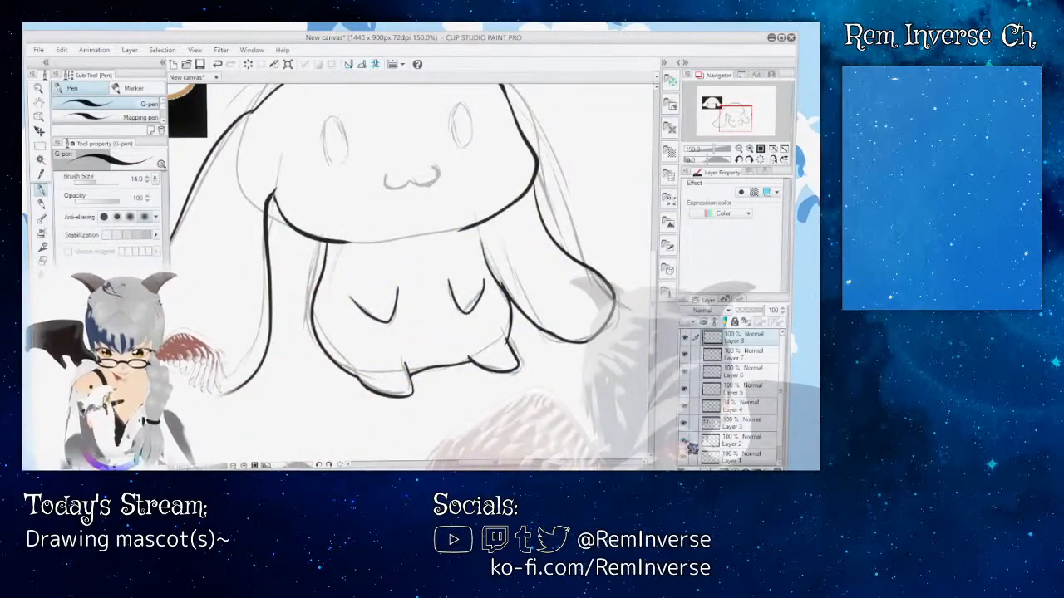
Step: Hide the Layer 4 sketch and examine the inked line art both as a whole and up close
click(685, 390)
click(685, 373)
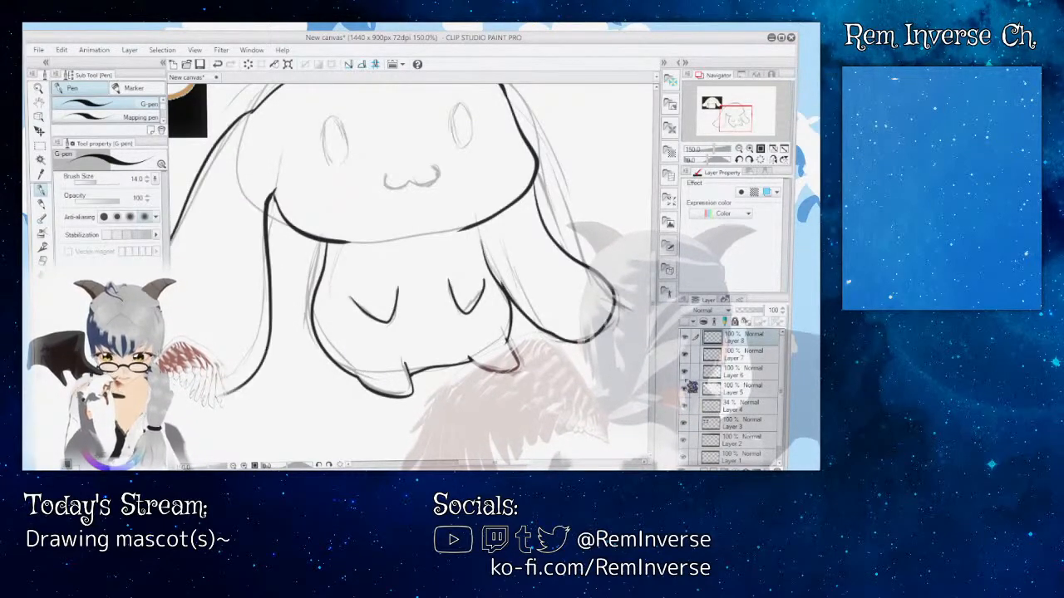
click(687, 420)
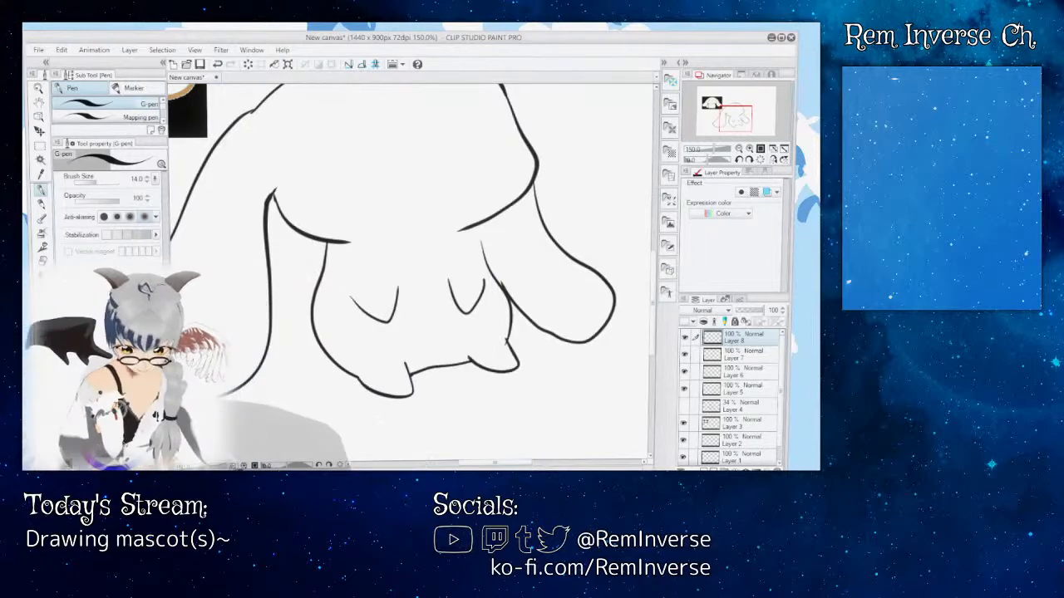
key(ctrl+minus)
key(ctrl+minus)
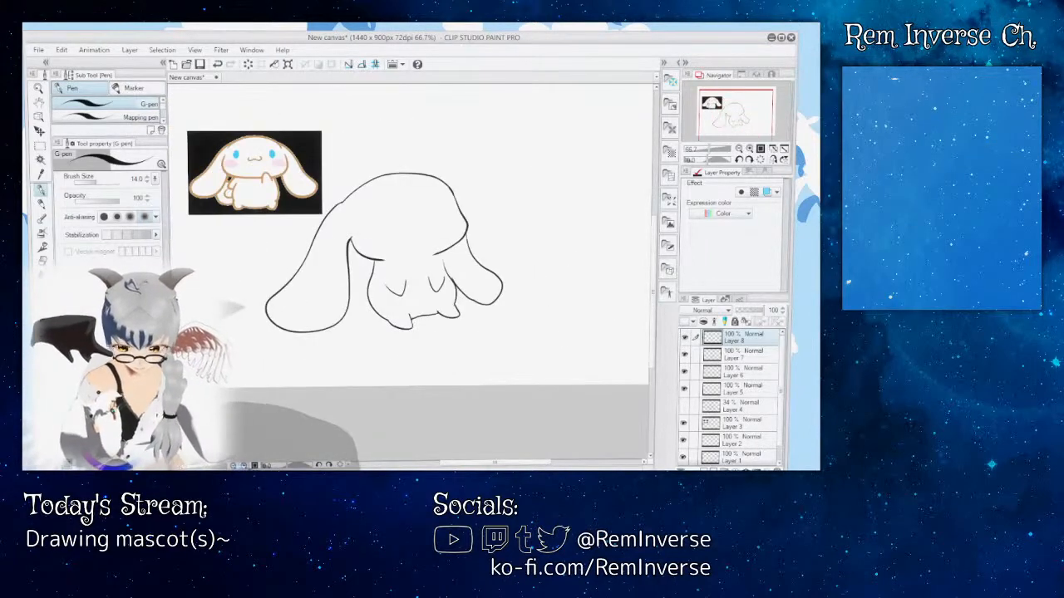
key(ctrl+plus)
key(ctrl+plus)
key(ctrl+plus)
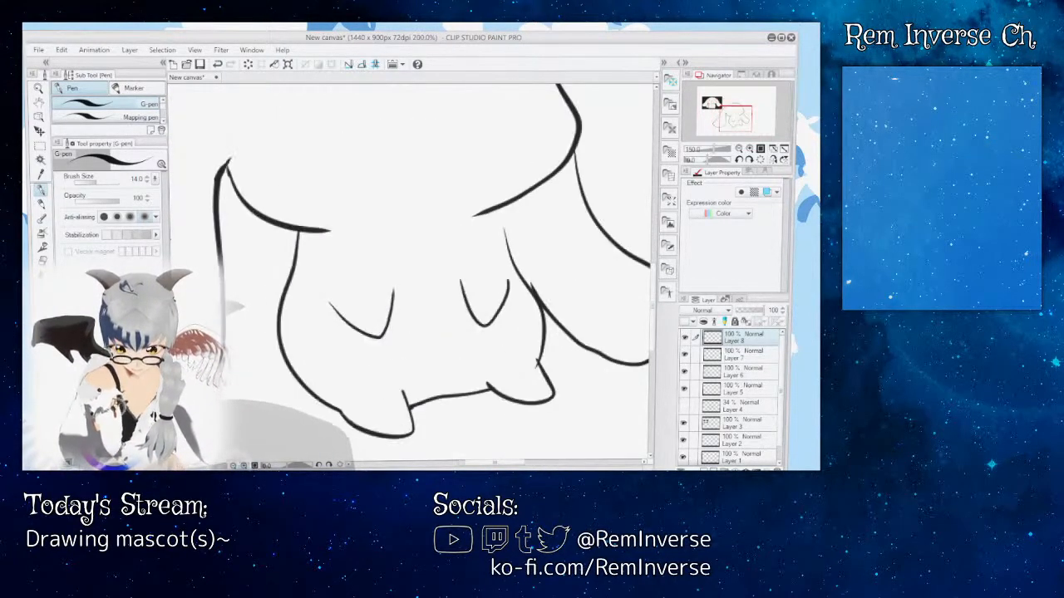
Step: Extend the right ear's inner line up toward the head outline on Layer 6 with the G-pen
drag(477, 467, 494, 467)
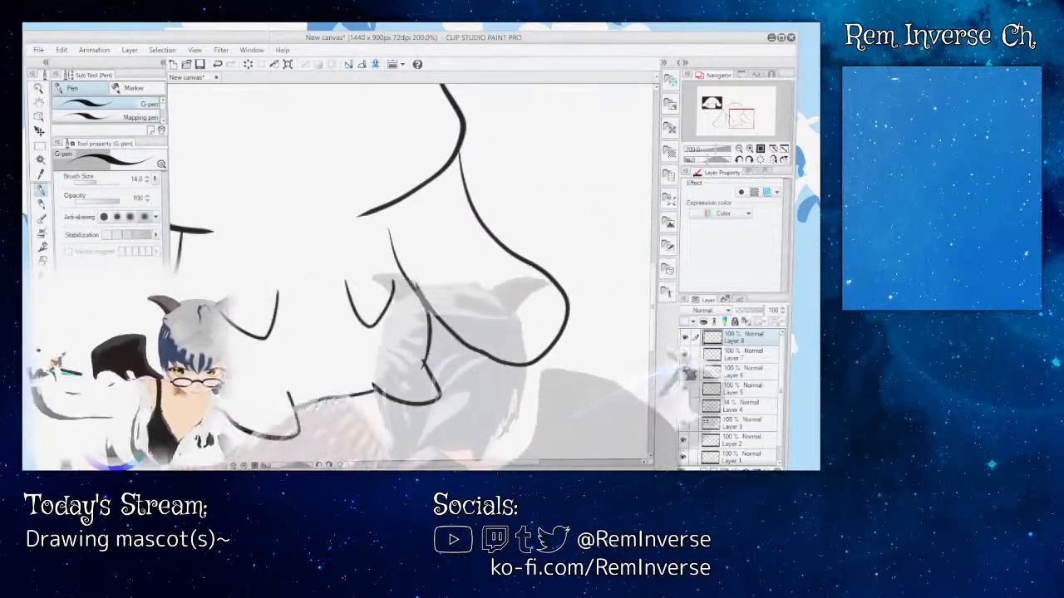
click(686, 355)
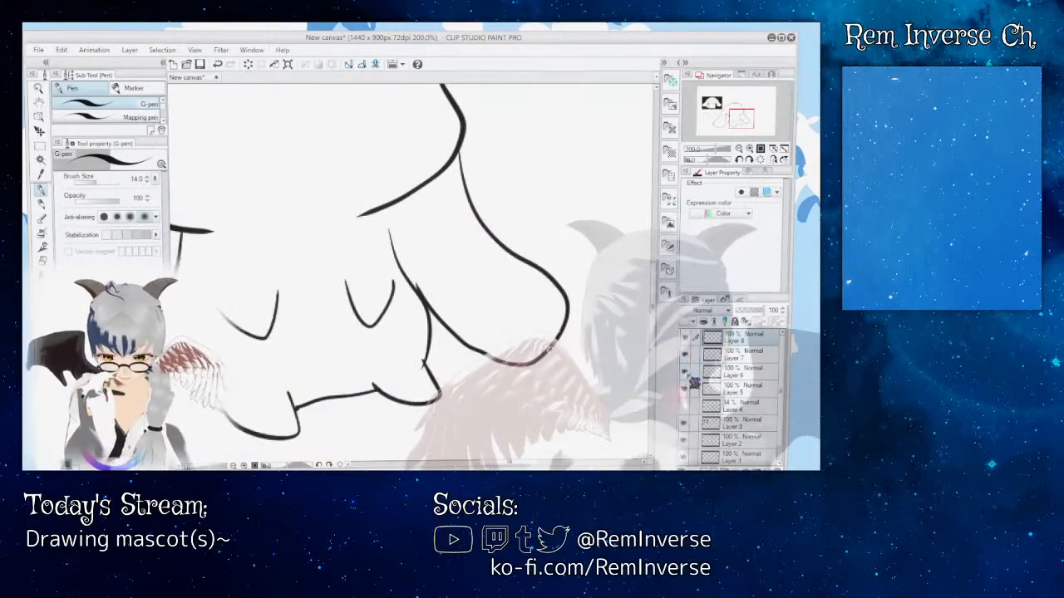
click(699, 376)
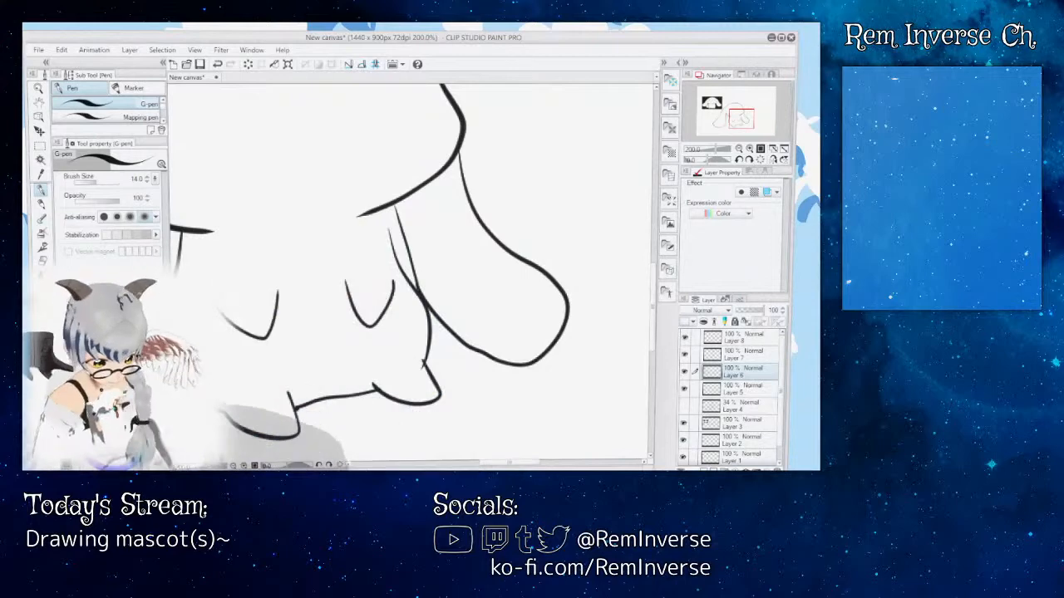
Step: Show the Layer 4 sketch again beneath the line art with most of the figure in view
key(ctrl+minus)
key(ctrl+minus)
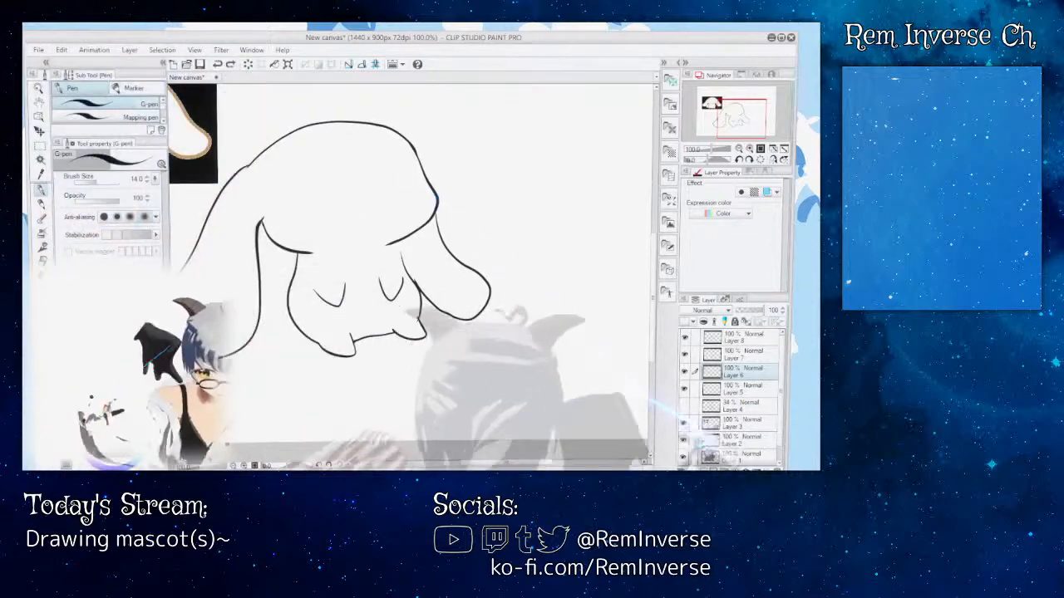
click(684, 406)
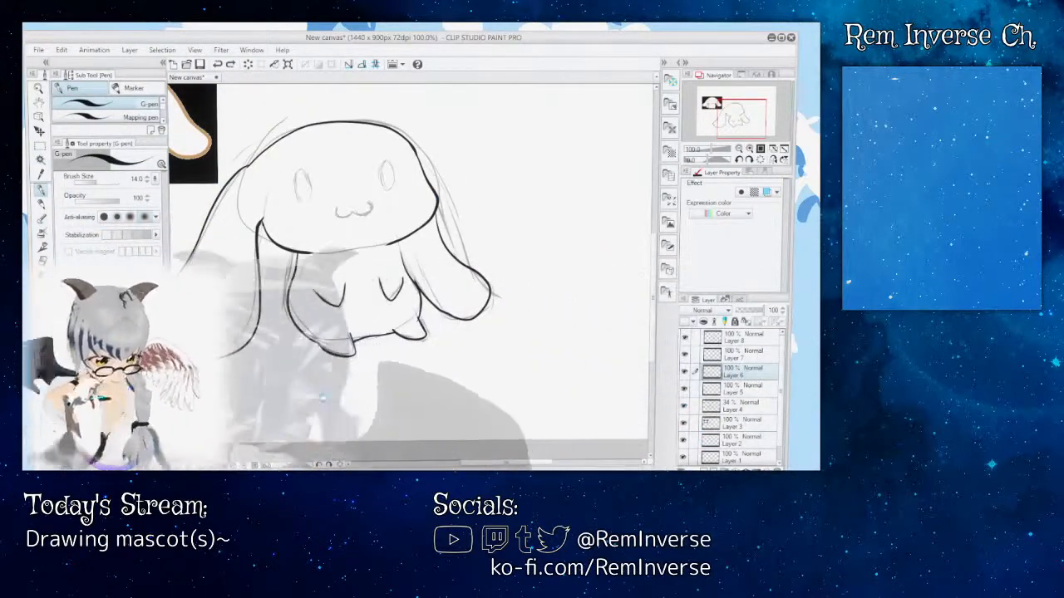
Step: Undo the last stroke, hide the Layer 4 sketch and erase the right ear's inner line on Layer 6
key(ctrl+z)
click(685, 390)
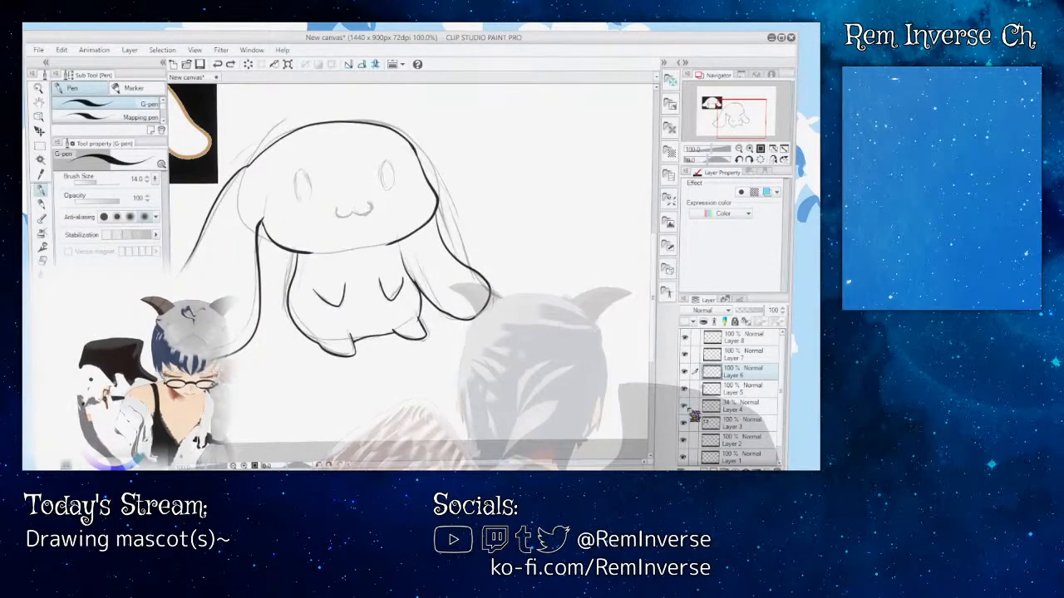
key(ctrl+plus)
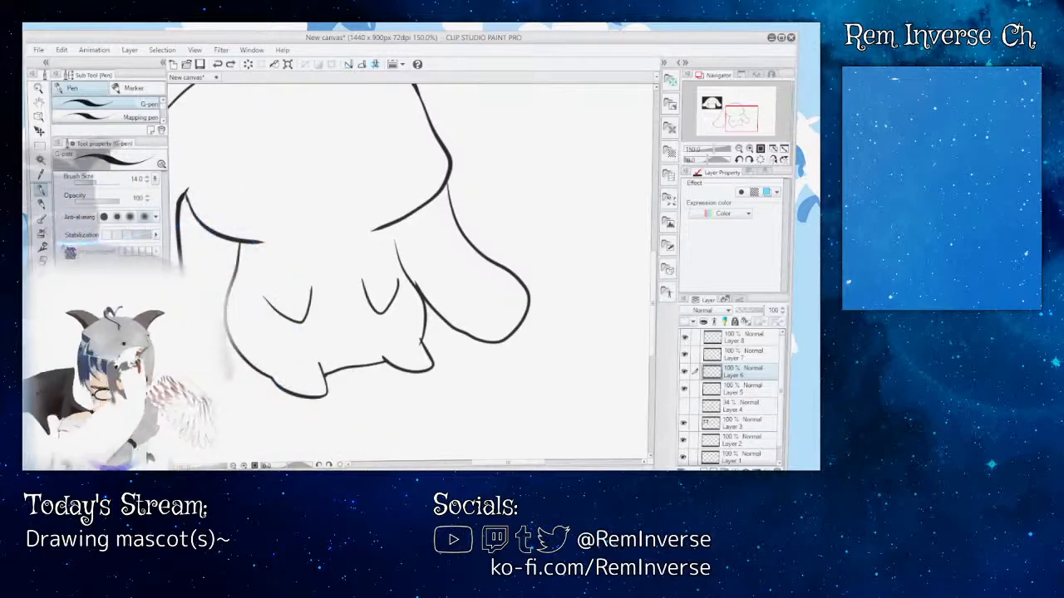
key(e)
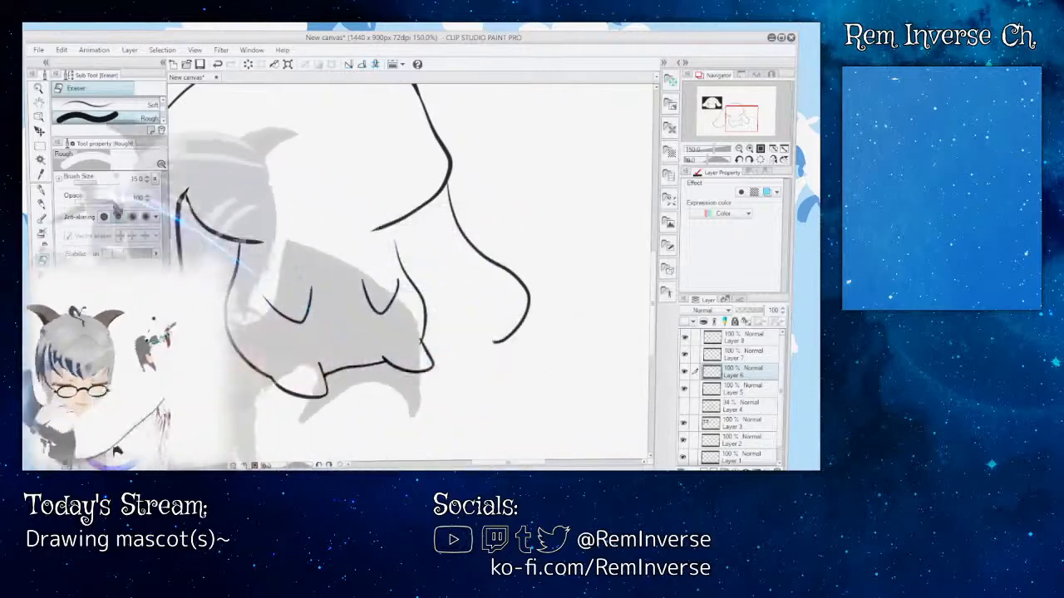
Step: Redraw the right ear's inner line on Layer 6 with the G-pen, from inside the head down through the body to close the ear's tip
key(p)
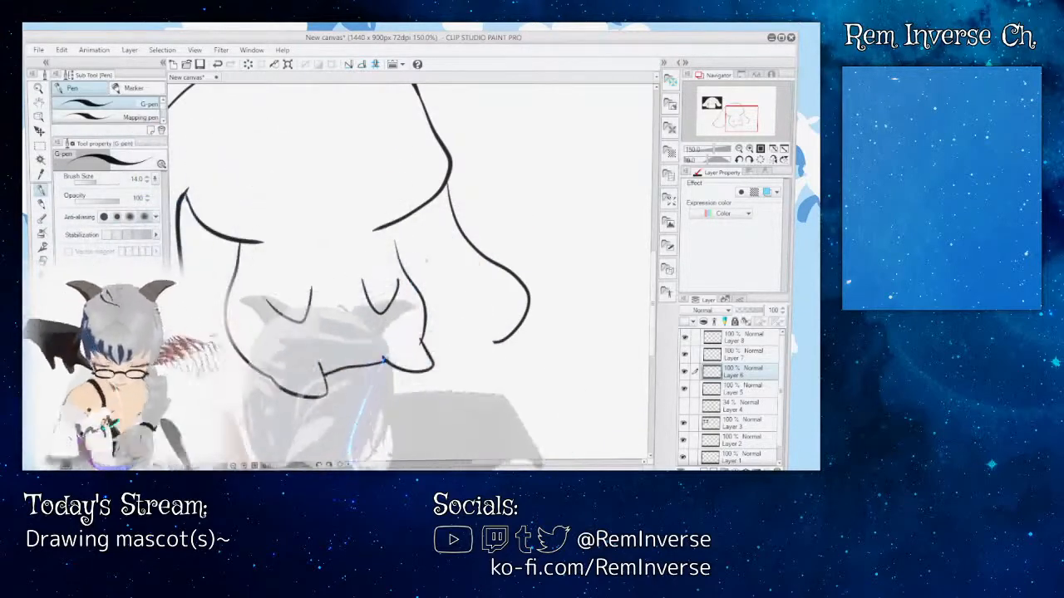
drag(657, 295, 657, 280)
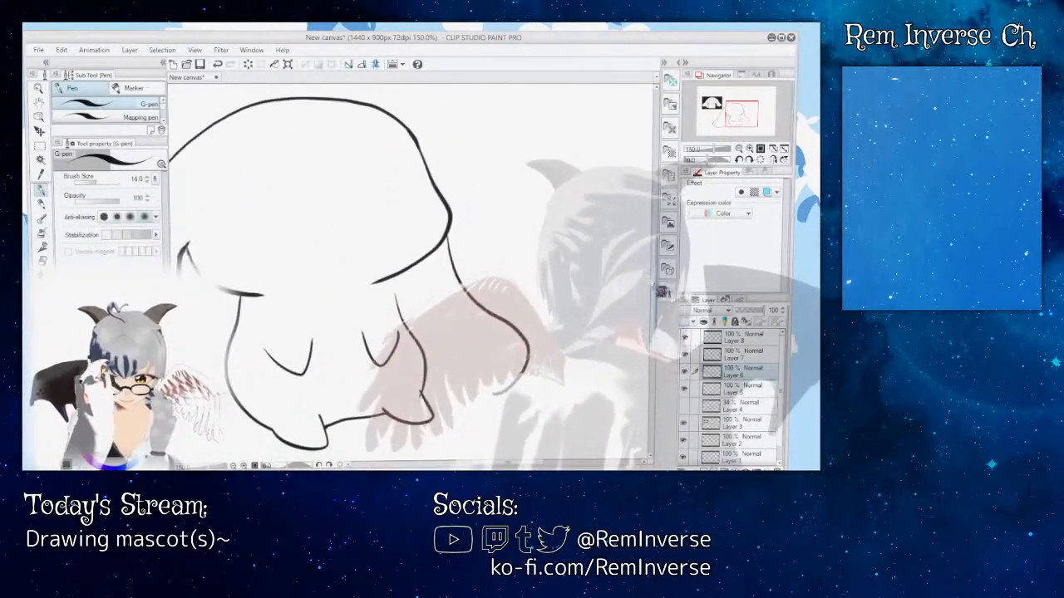
click(685, 372)
click(685, 372)
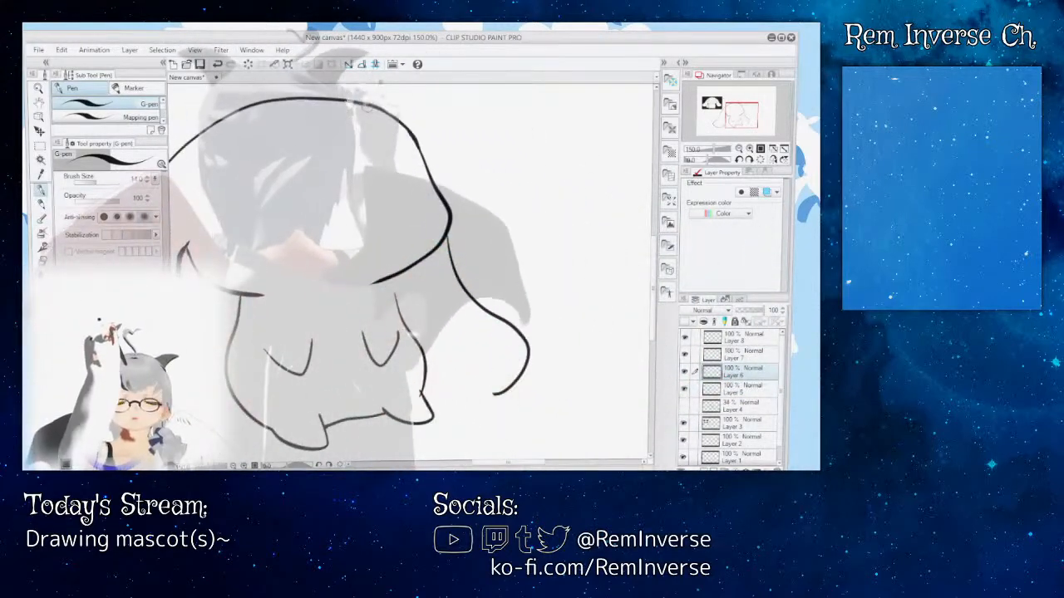
drag(363, 104, 440, 203)
drag(507, 462, 499, 462)
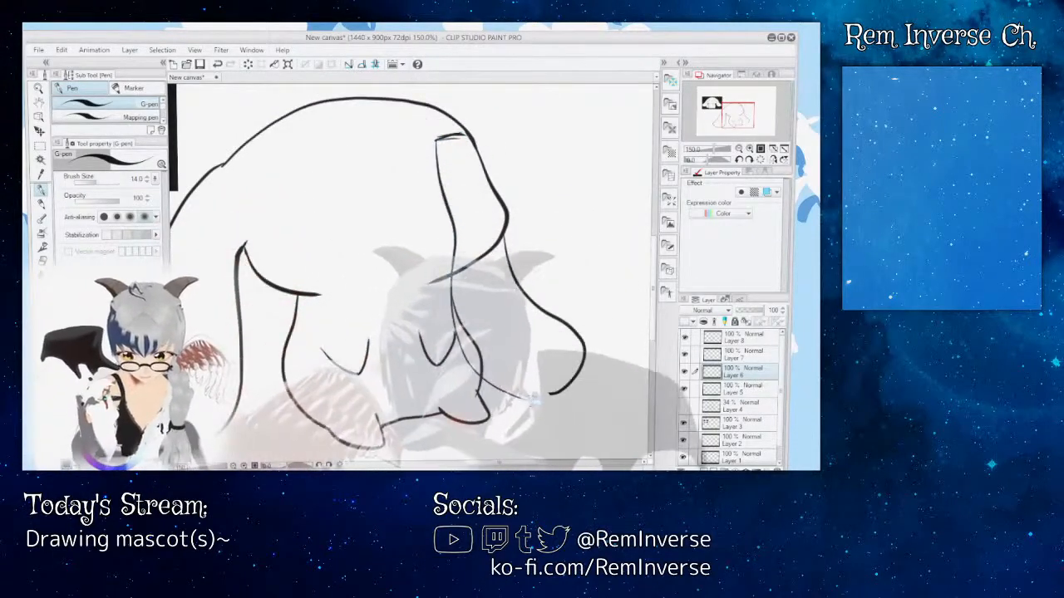
key(e)
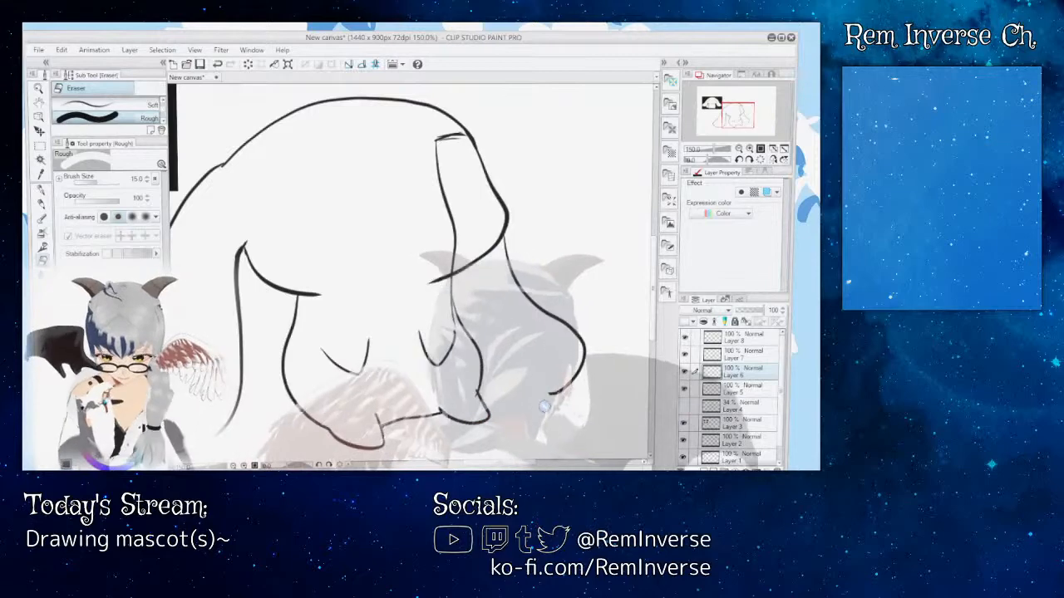
key(p)
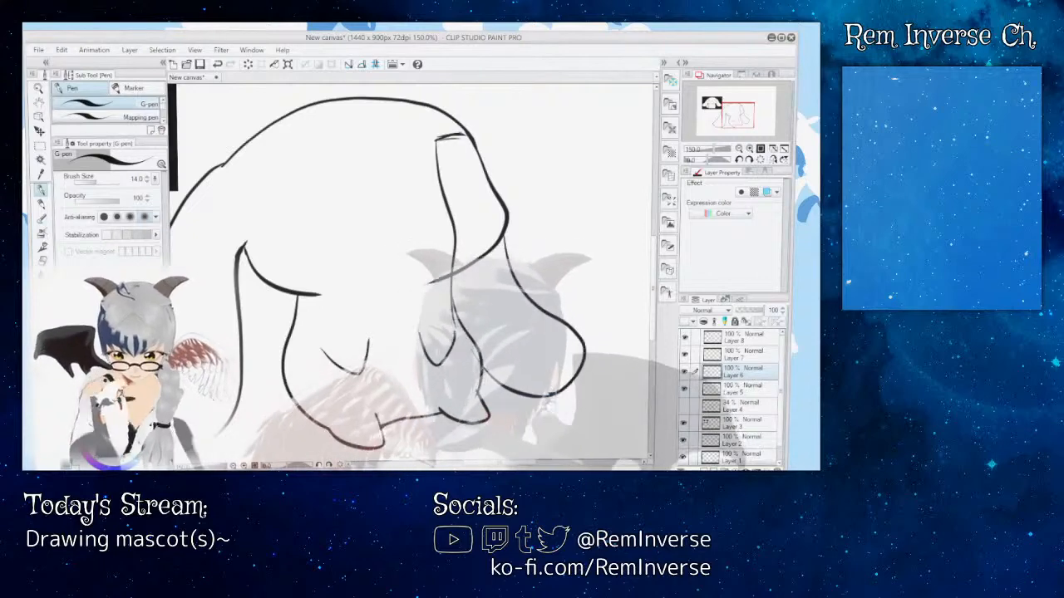
Step: Erase the ear line where it crosses the body and trim the notch on the ear's bottom edge with the Rough eraser at size 4.4
key(e)
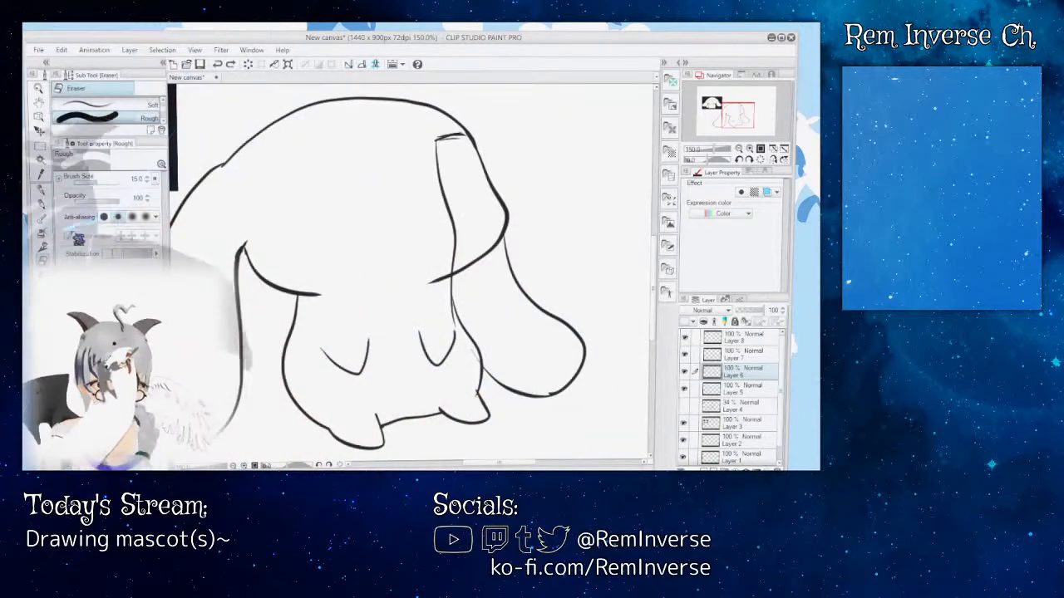
click(81, 182)
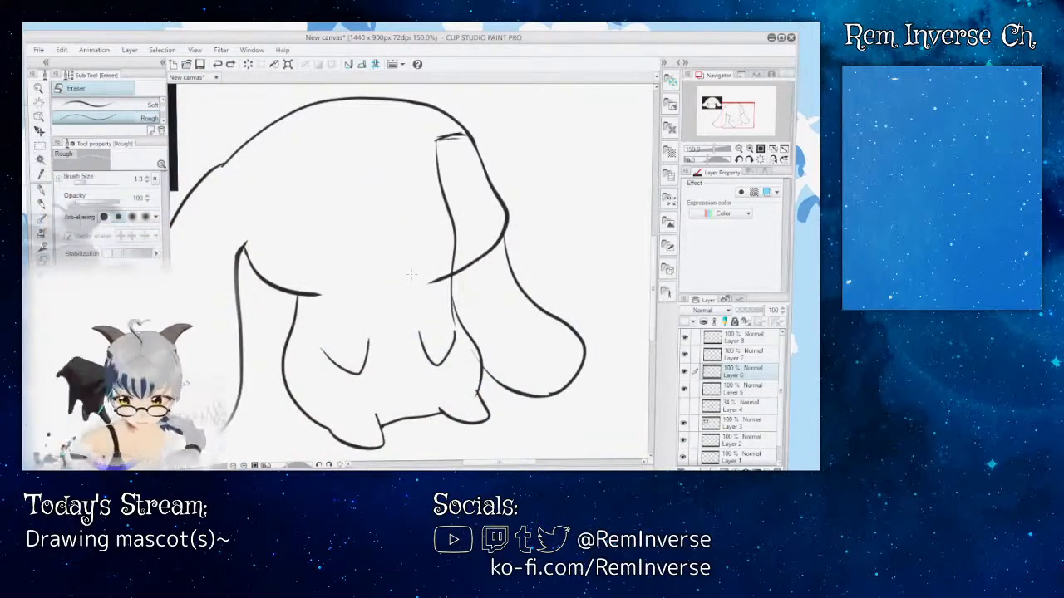
key(ctrl+plus)
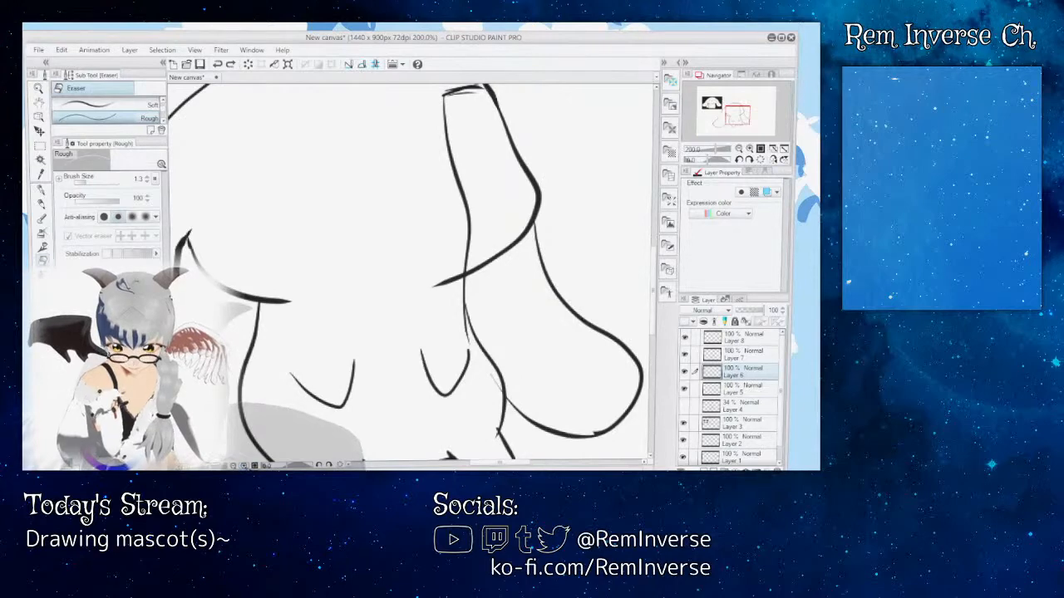
scroll(407, 274, down, 4)
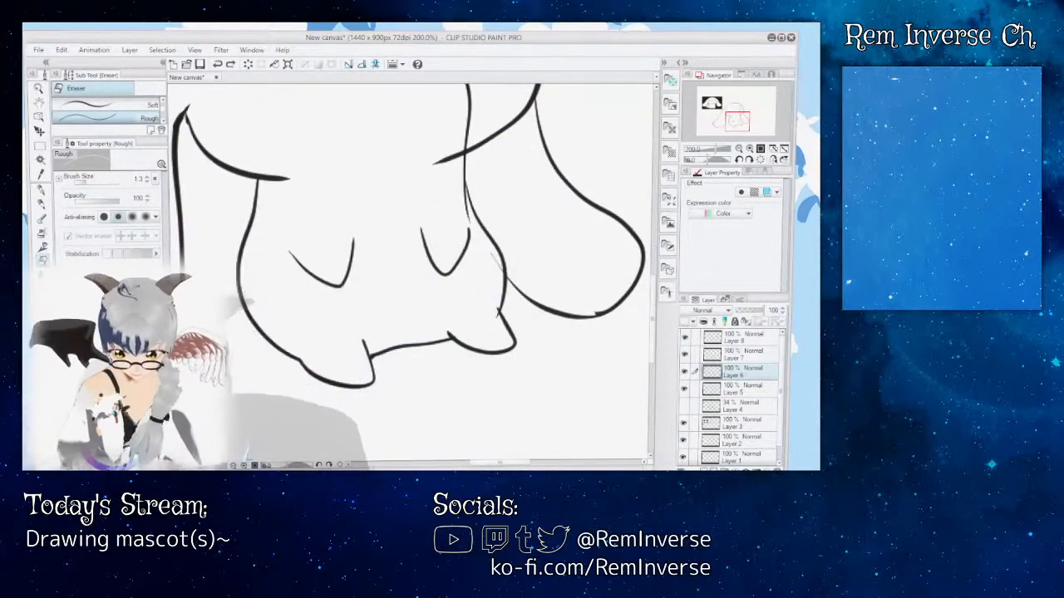
key(ctrl+plus)
key(ctrl+plus)
scroll(412, 273, right, 8)
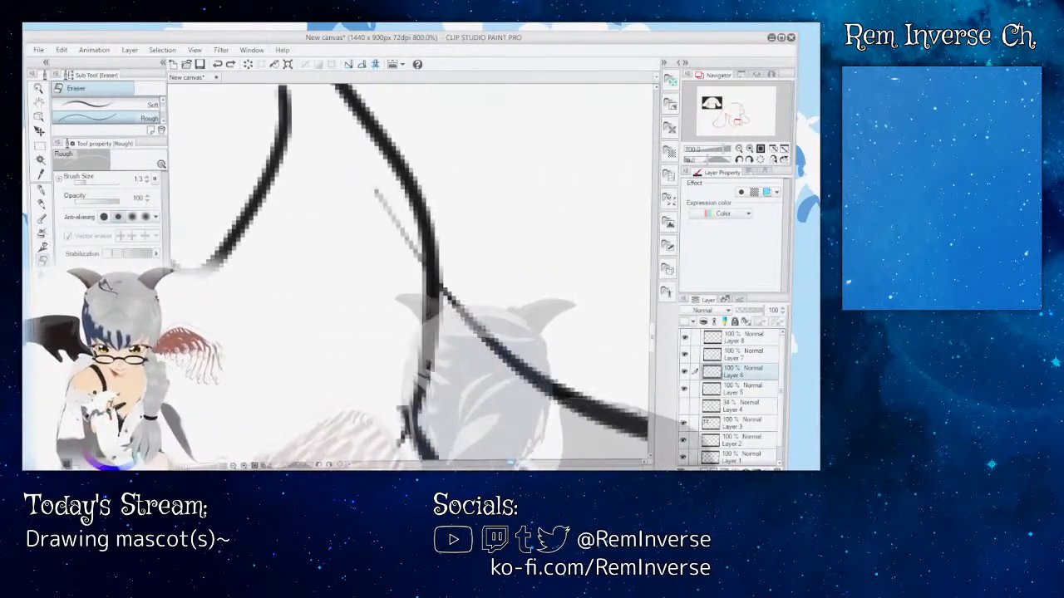
scroll(411, 272, right, 10)
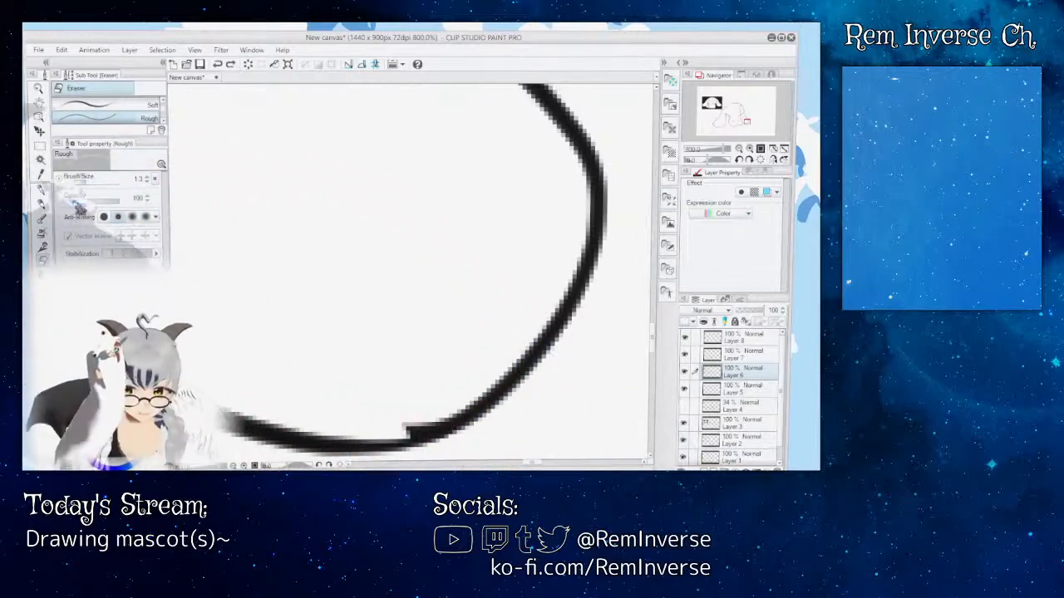
key(bracketleft)
key(bracketleft)
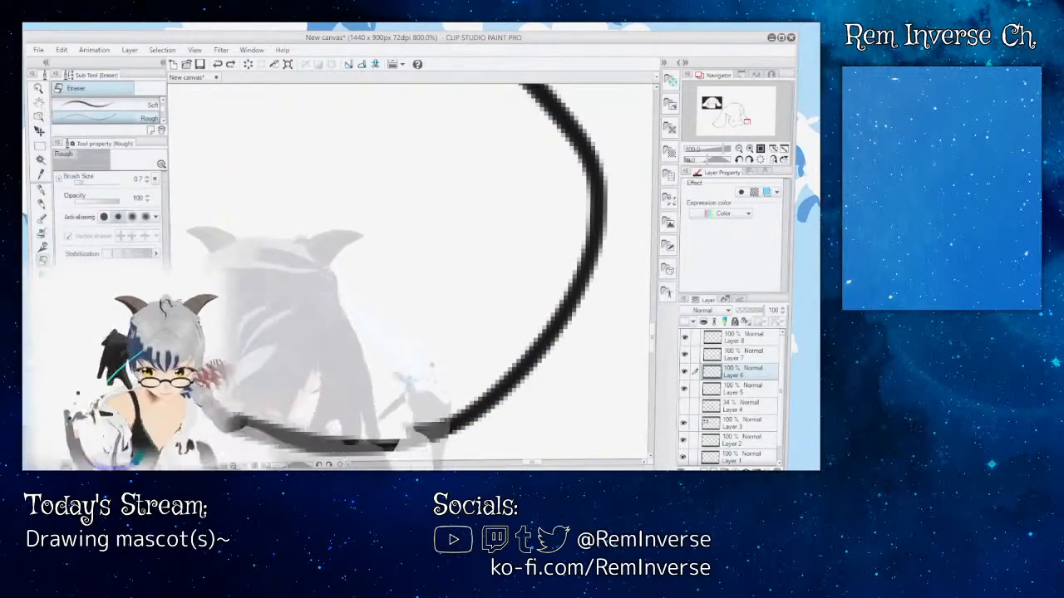
key(bracketright)
key(bracketright)
key(bracketright)
key(bracketright)
key(bracketright)
key(bracketright)
key(bracketright)
key(bracketright)
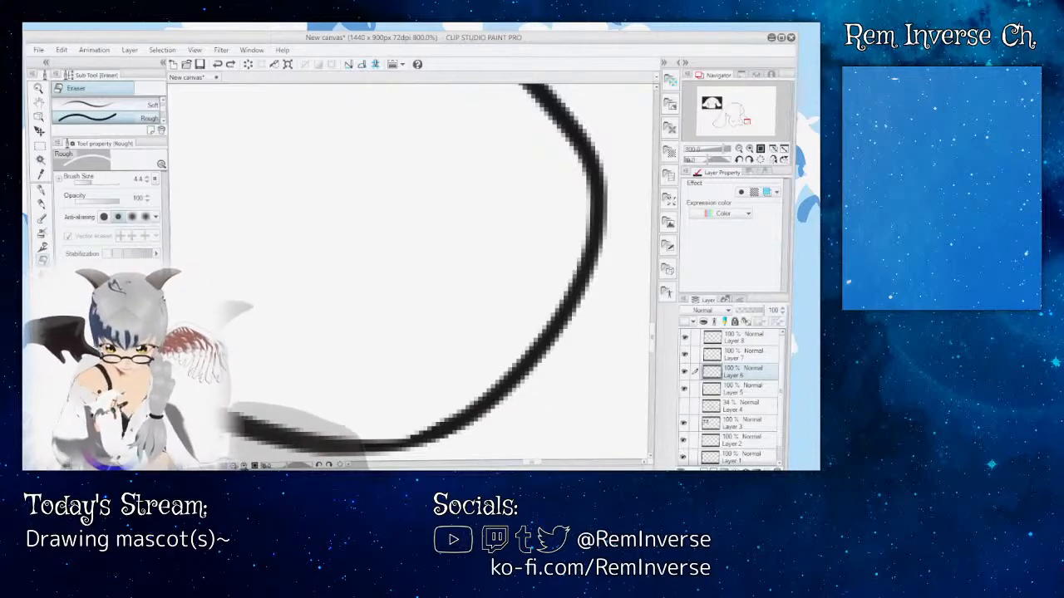
key(ctrl+minus)
key(ctrl+minus)
key(ctrl+plus)
key(ctrl+plus)
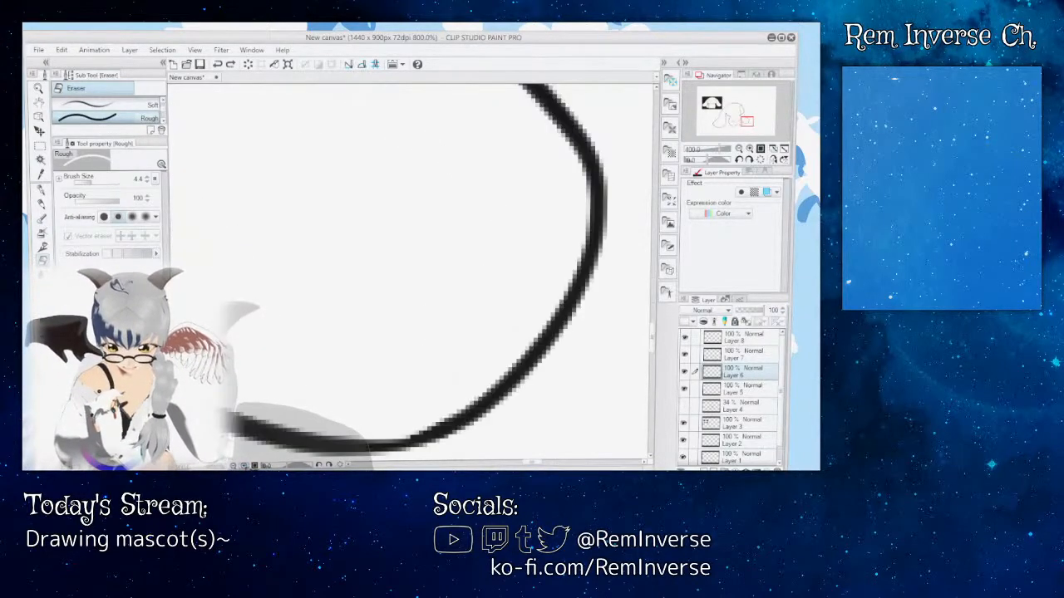
Step: Smooth the joint along the right ear's bottom edge on Layer 6 with the G-pen at size 14
key(p)
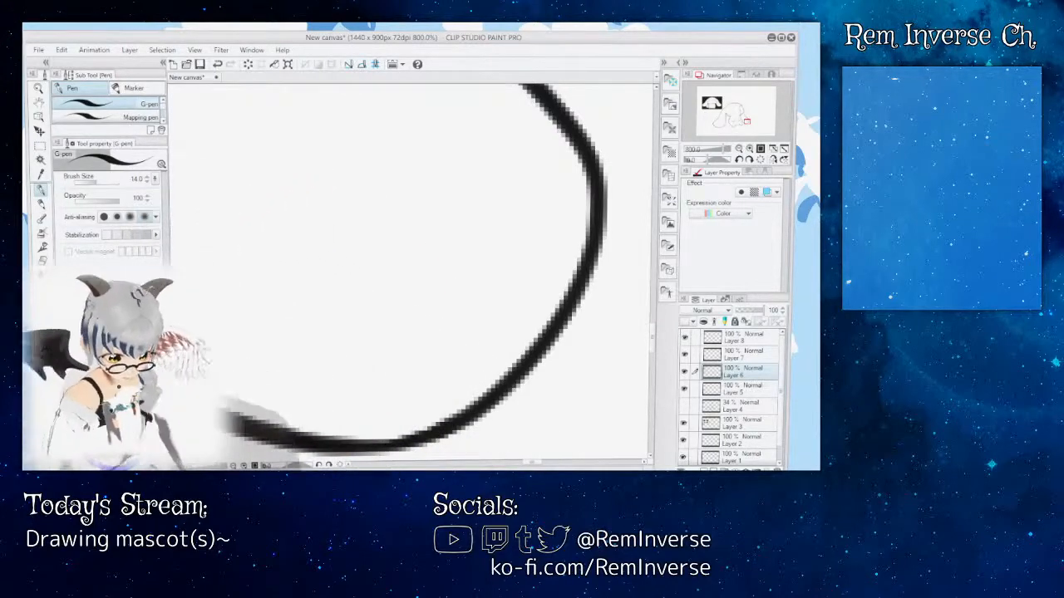
key(ctrl+minus)
key(ctrl+minus)
key(ctrl+minus)
key(ctrl+minus)
key(ctrl+minus)
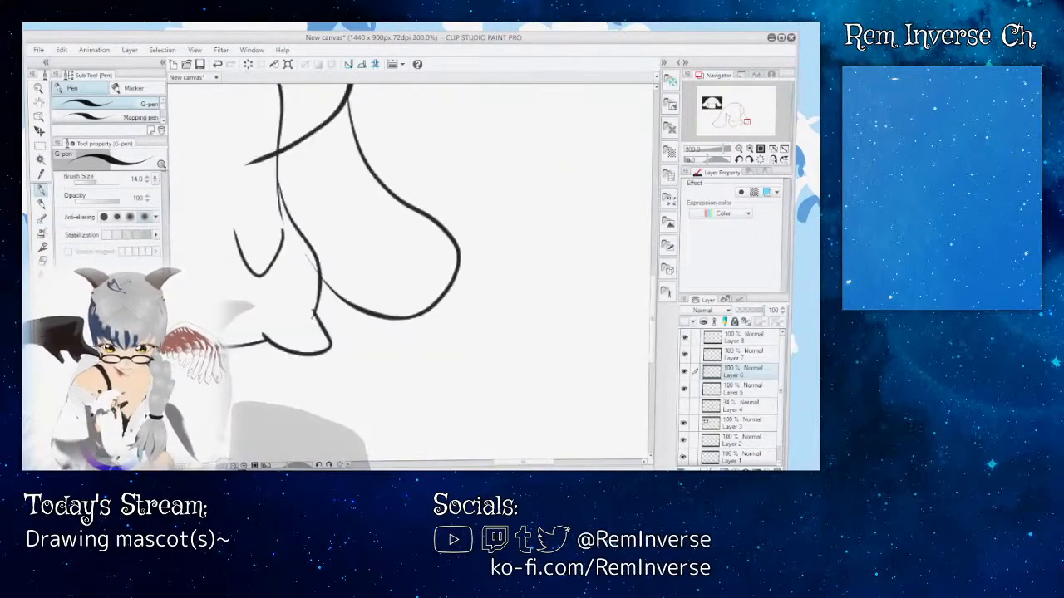
key(ctrl+plus)
key(ctrl+plus)
key(ctrl+plus)
key(ctrl+plus)
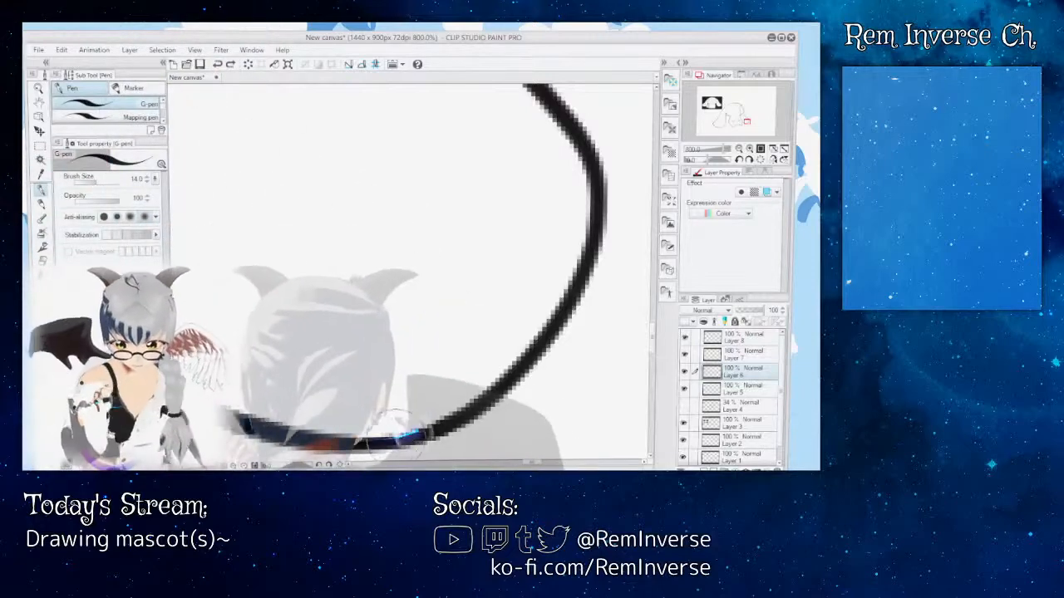
scroll(407, 266, down, 8)
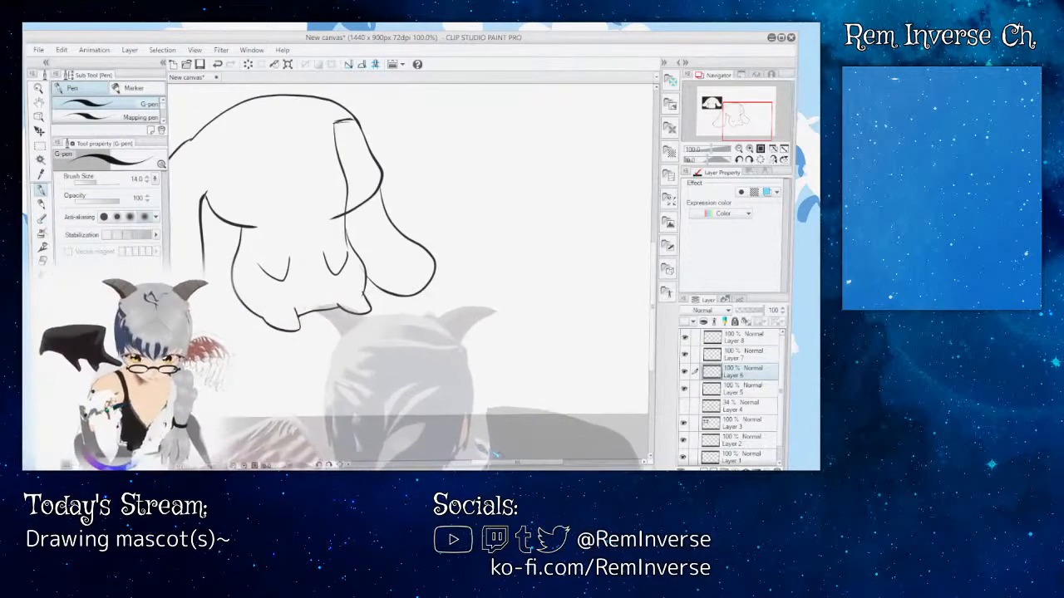
Step: Erase the right ear's leftover line inside the head and over the body on Layer 6 with the Rough eraser at size 40
drag(502, 464, 484, 462)
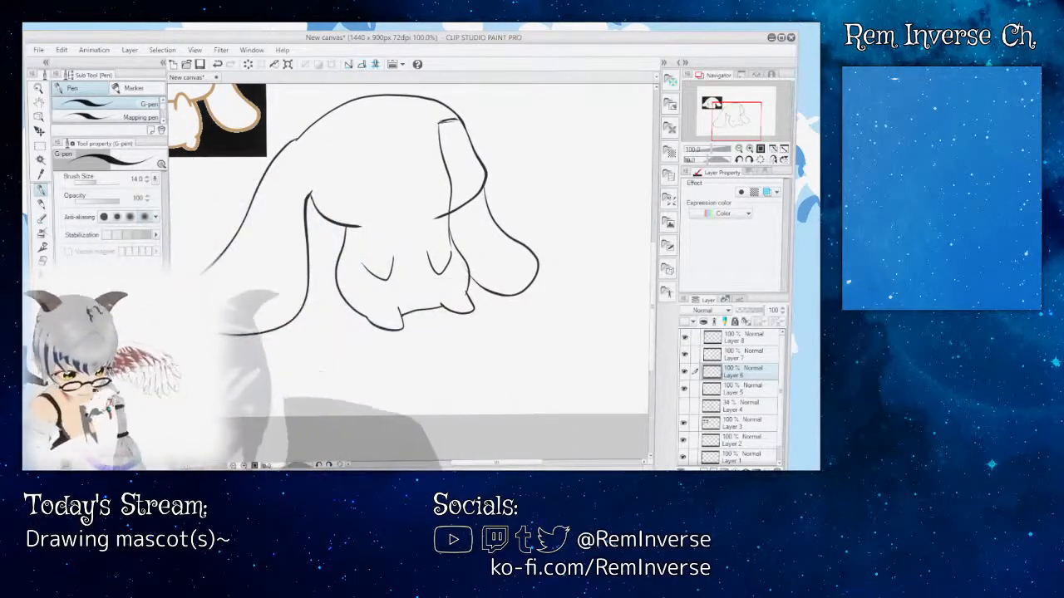
key(ctrl+plus)
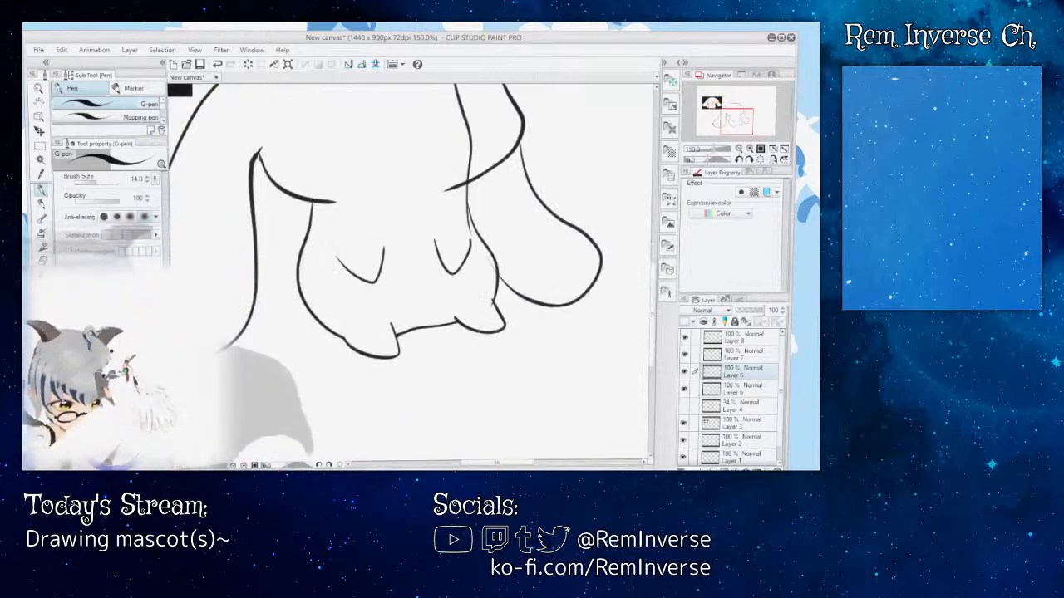
key(e)
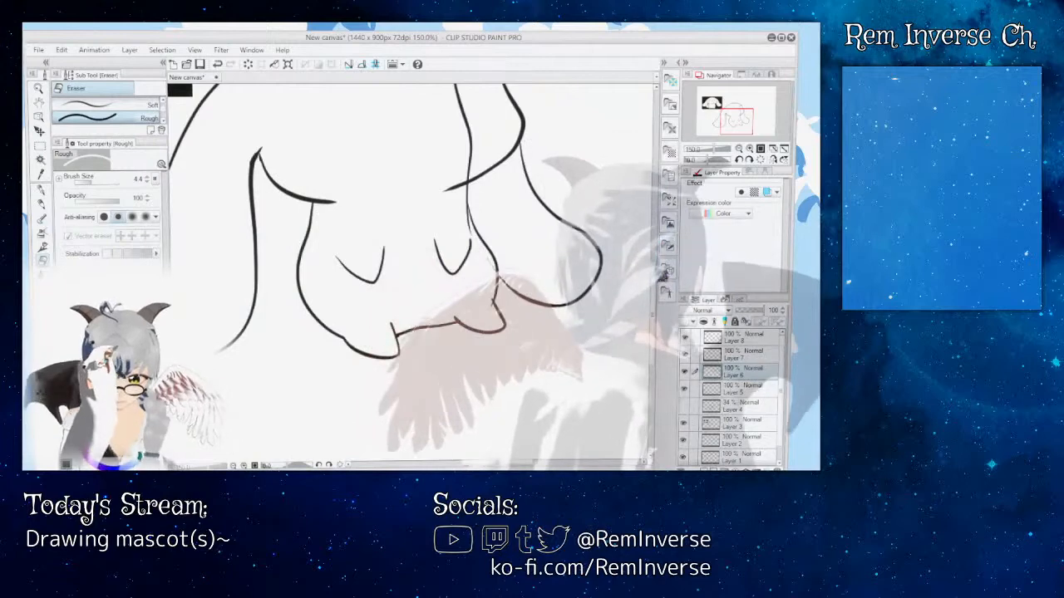
scroll(411, 274, up, 3)
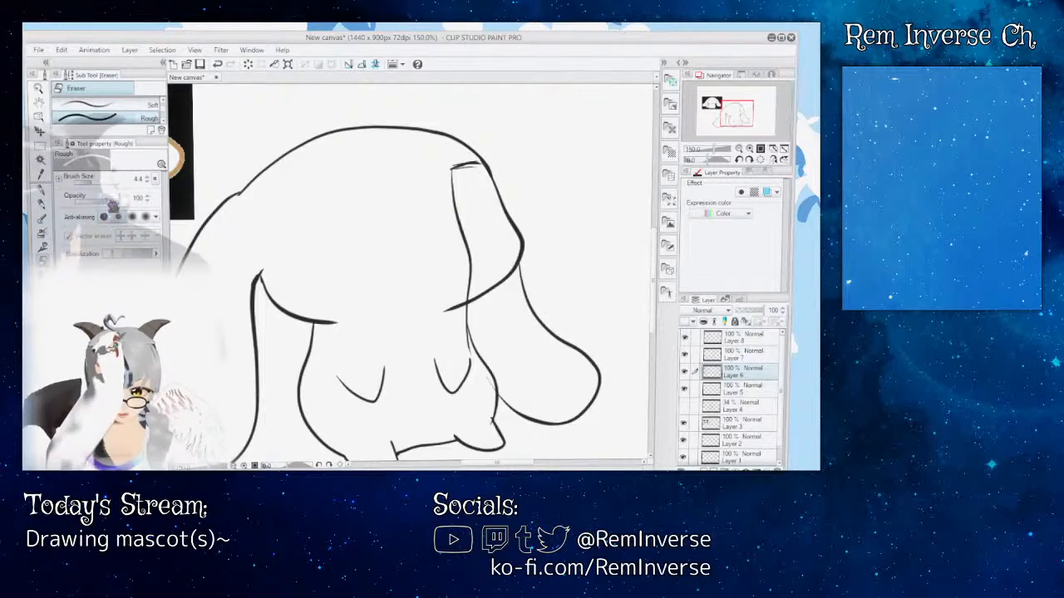
key(])
mouse_move(467, 250)
mouse_down()
mouse_move(464, 220)
mouse_move(465, 241)
mouse_move(450, 209)
mouse_move(452, 178)
mouse_move(464, 171)
mouse_up()
drag(466, 258, 455, 287)
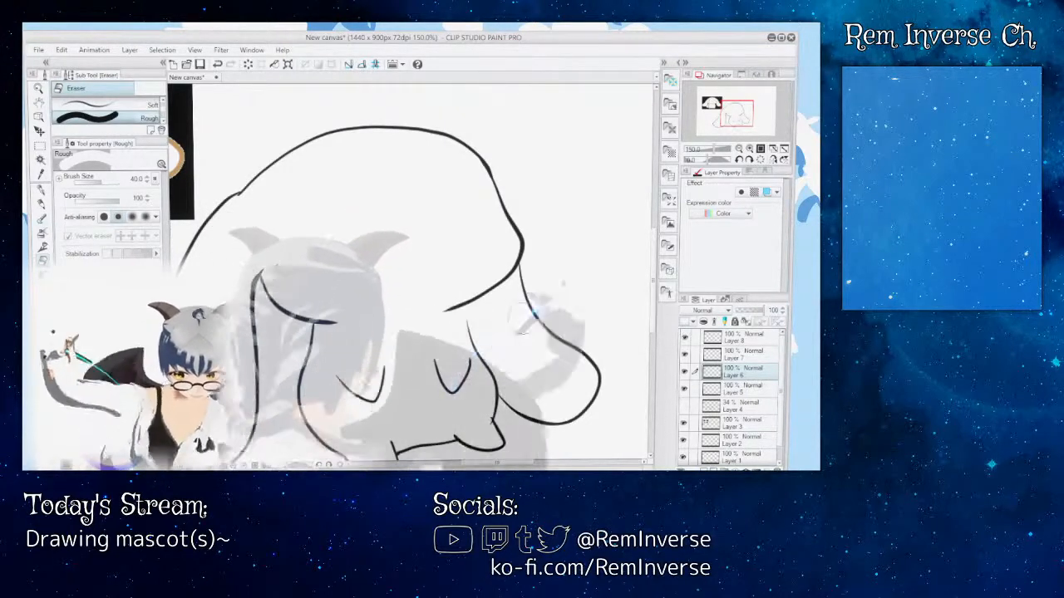
Step: Identify the head outline's layer by toggling layer visibility, and make Layer 3 the active layer
key(p)
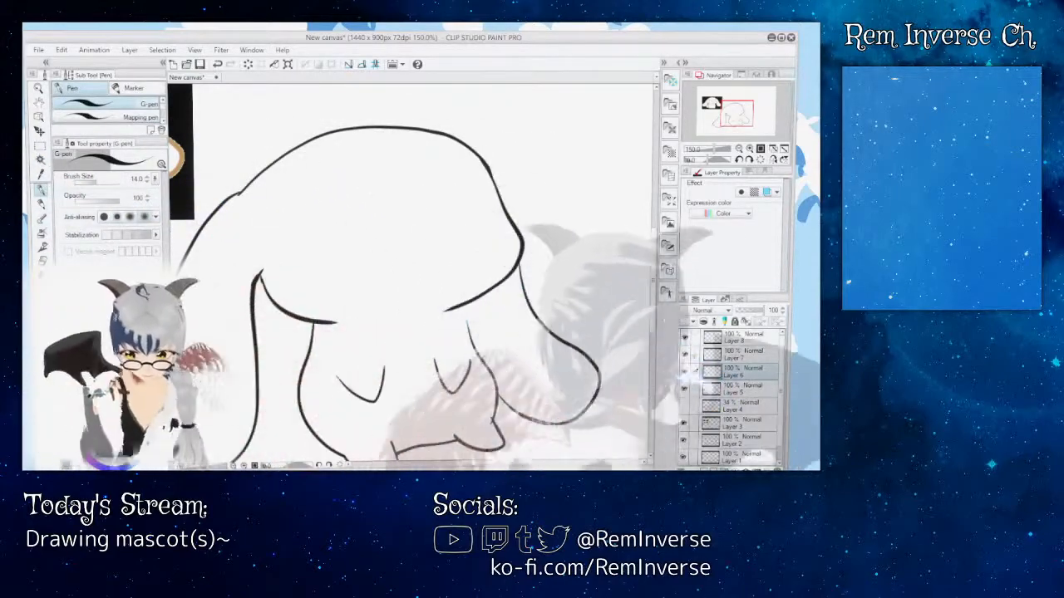
click(684, 388)
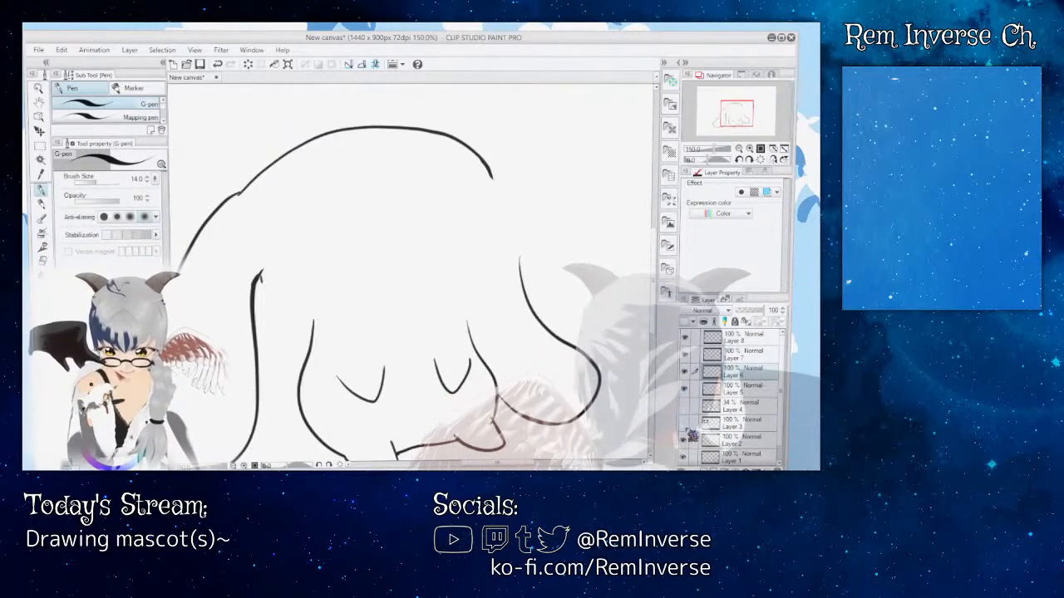
scroll(731, 397, down, 1)
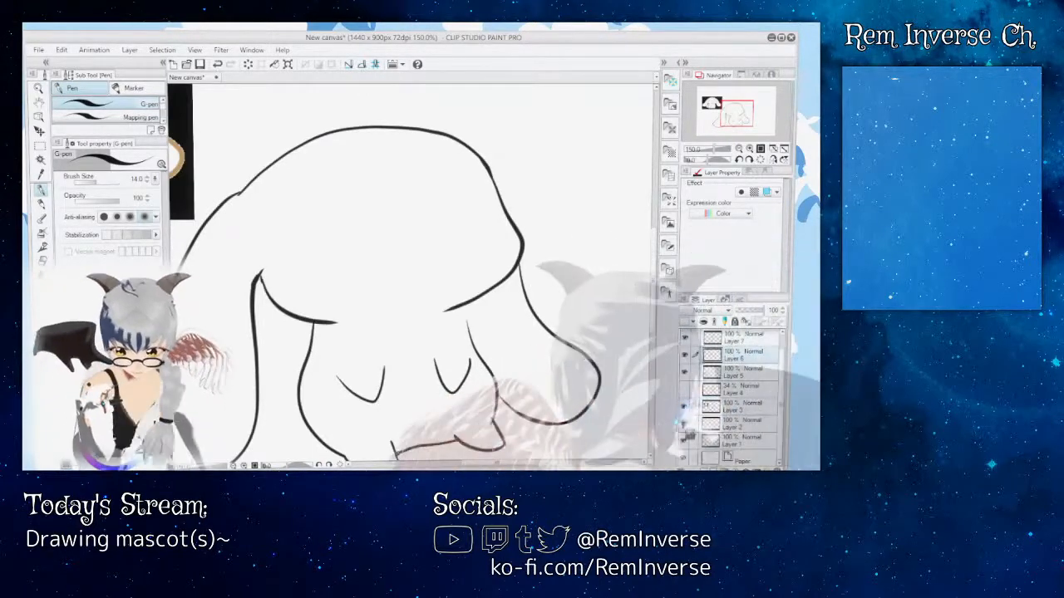
click(698, 407)
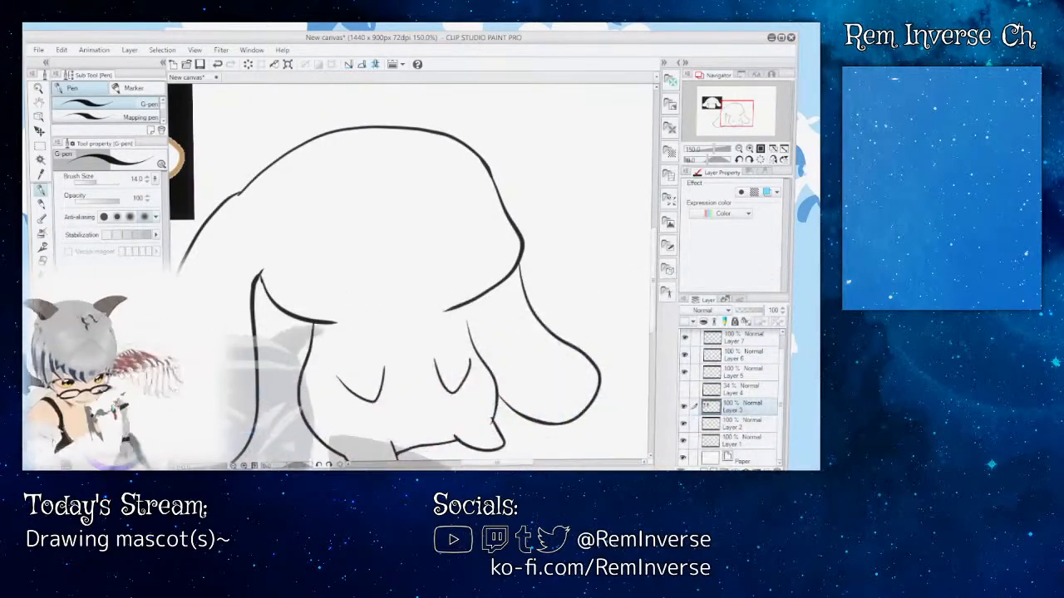
Step: Extend the body's right line up to the underside of the head on Layer 3 with the G-pen
key(ctrl+plus)
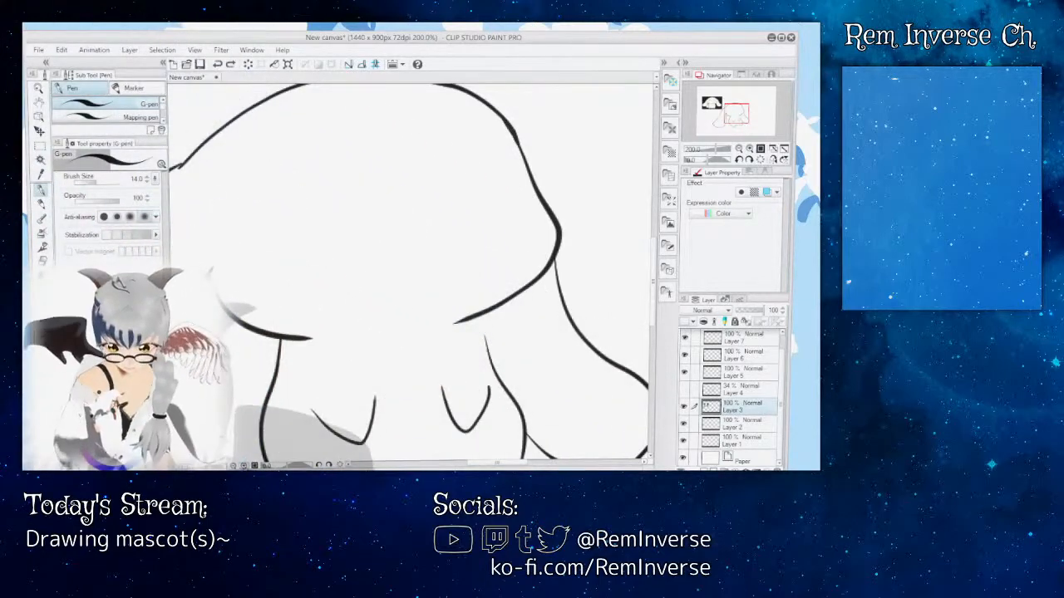
key(ctrl+plus)
drag(488, 462, 496, 461)
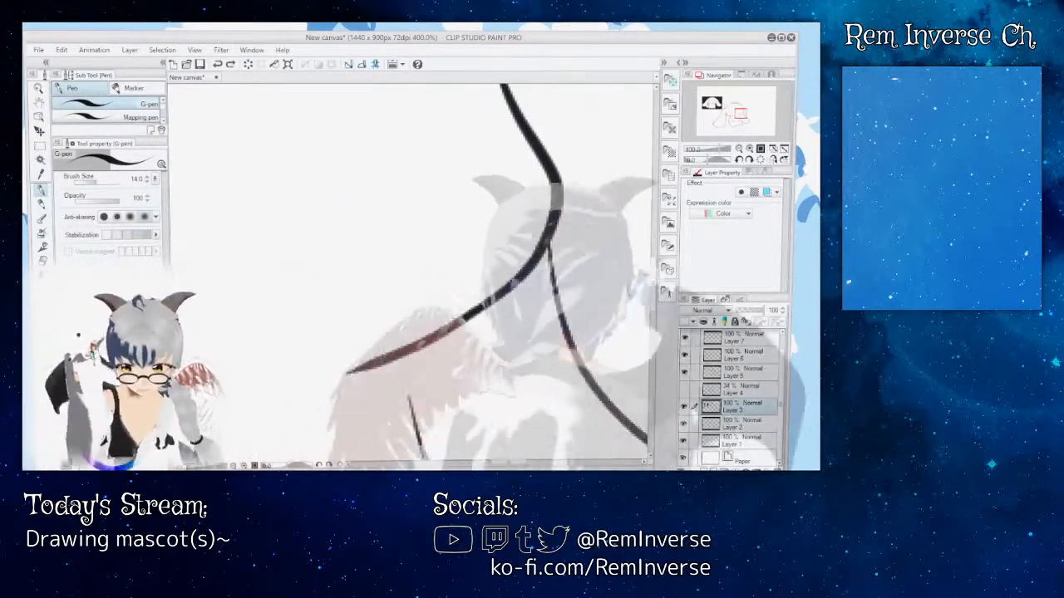
drag(654, 283, 655, 305)
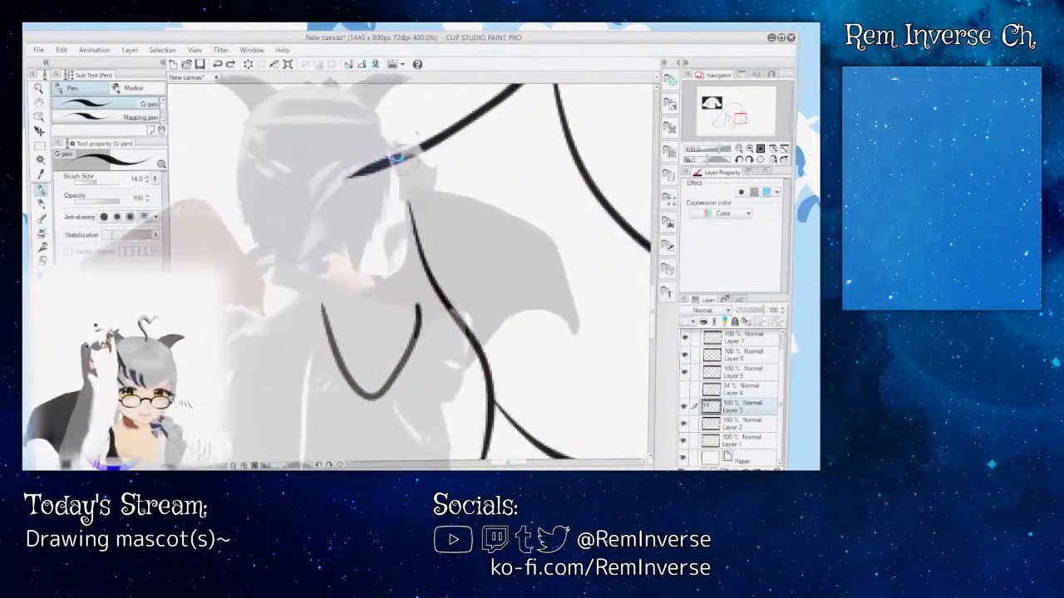
drag(407, 156, 409, 191)
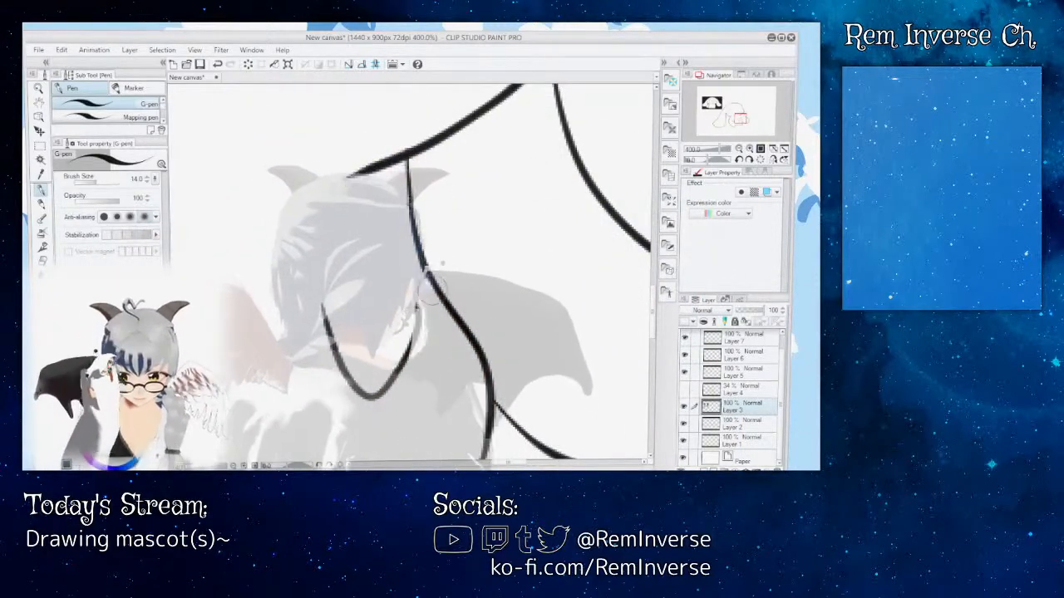
Step: Examine the whole line art and toggle the paper layer's visibility to check the joined body, head and ear lines
key(ctrl+minus)
key(ctrl+minus)
key(ctrl+minus)
key(ctrl+minus)
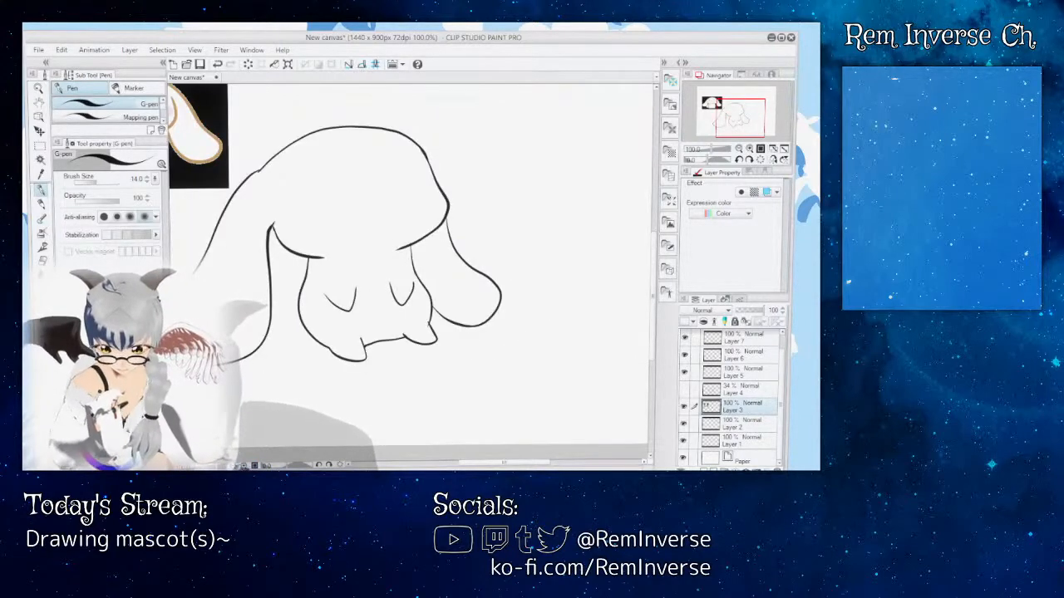
key(ctrl+minus)
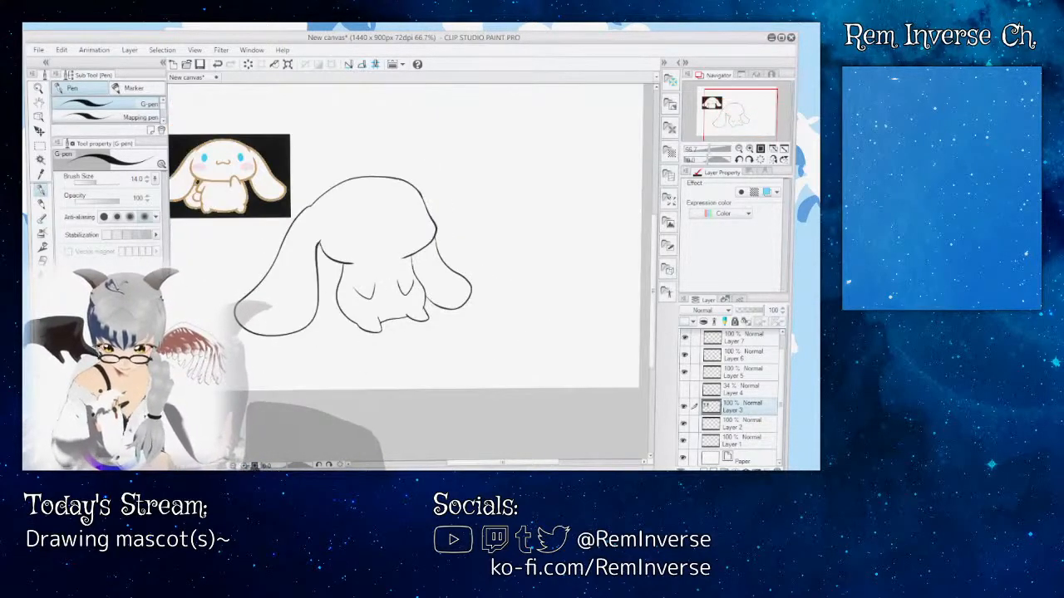
key(ctrl+plus)
key(ctrl+plus)
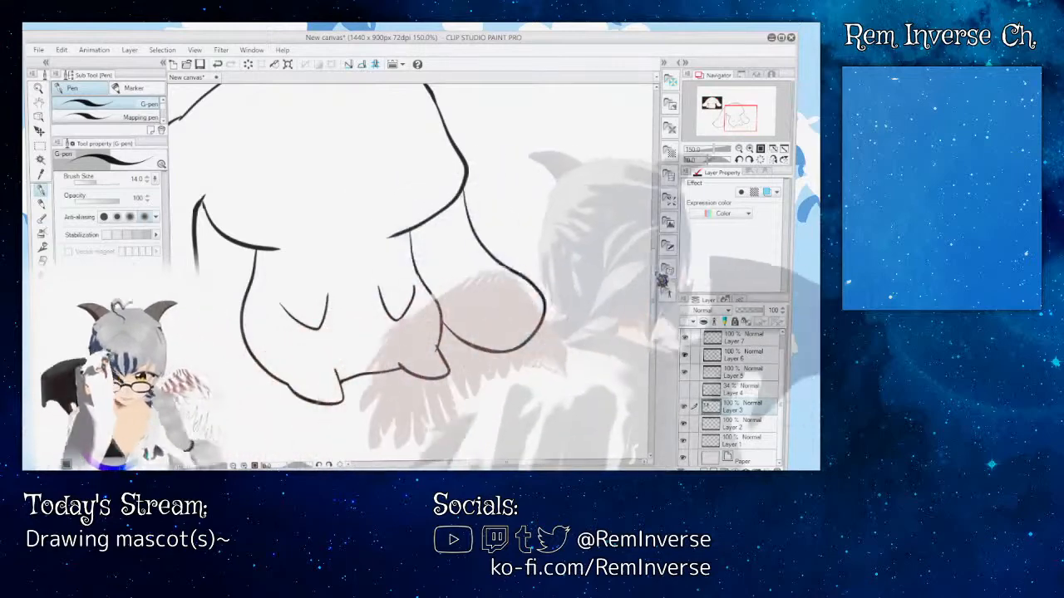
scroll(411, 273, up, 1)
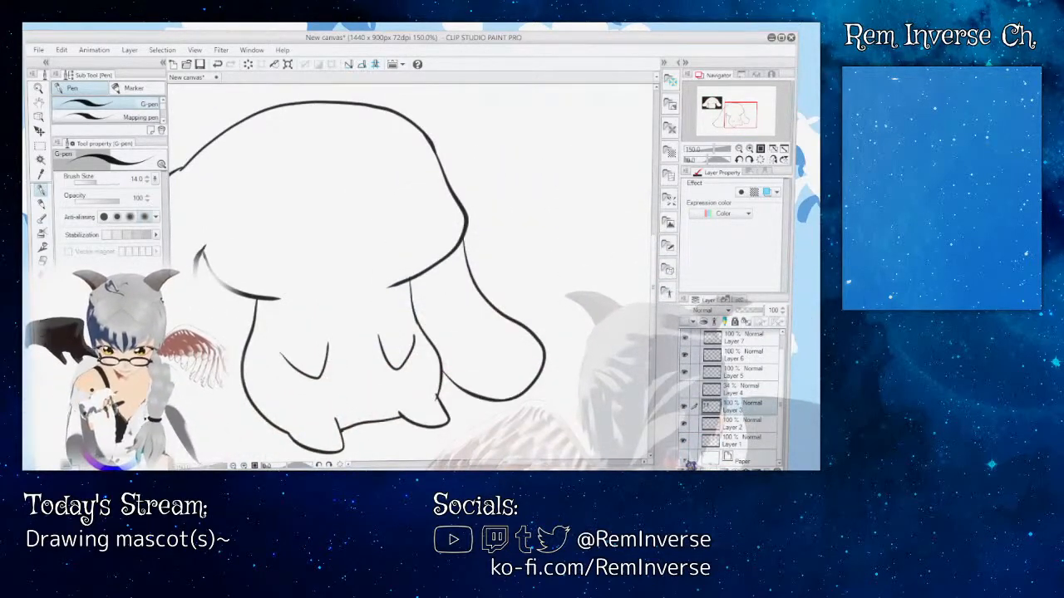
click(685, 458)
click(685, 457)
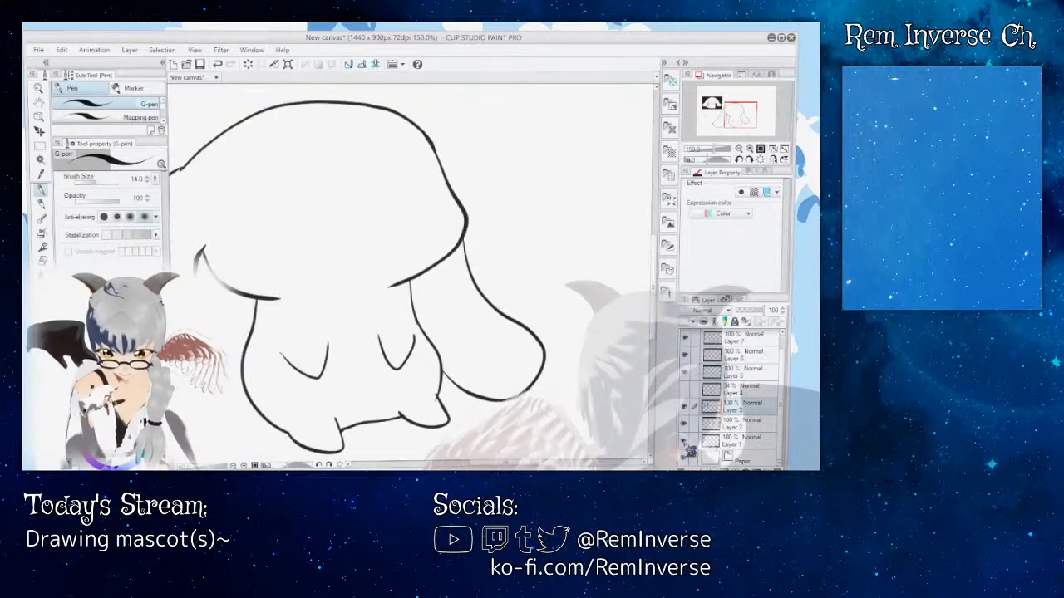
Step: Show the Layer 4 sketch and trace the left eye's oval on Layer 3 with the G-pen at size 14
click(683, 388)
drag(506, 463, 489, 463)
key(ctrl+plus)
key(ctrl+plus)
key(ctrl+plus)
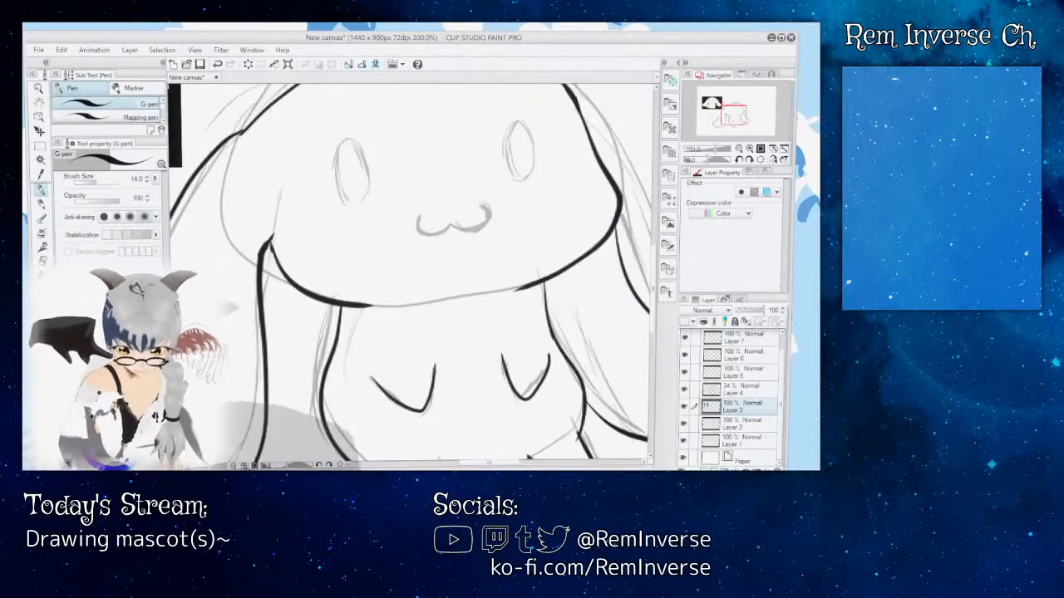
drag(653, 293, 653, 264)
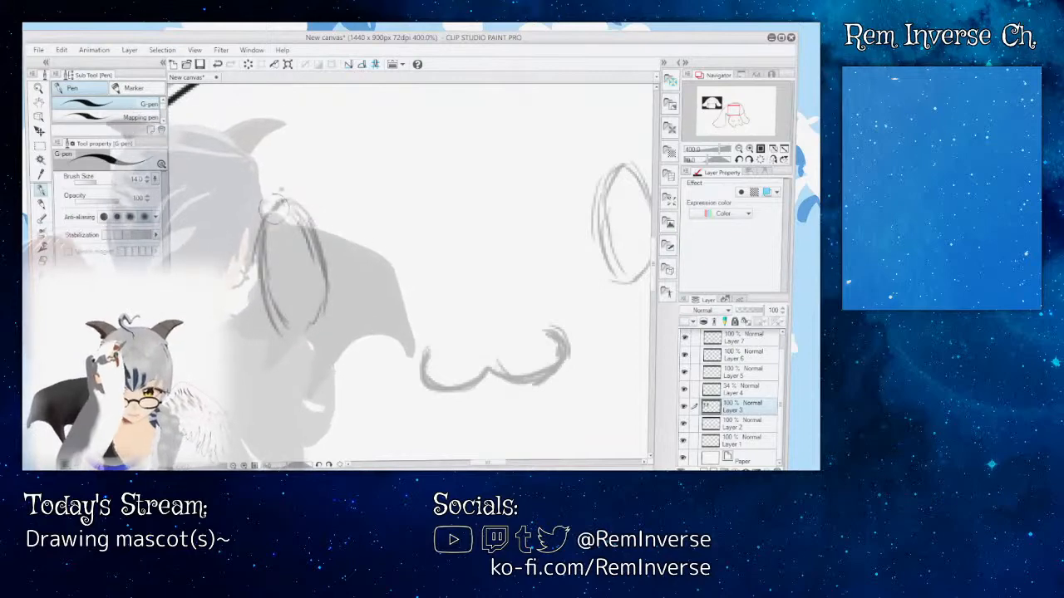
mouse_move(284, 202)
mouse_down()
mouse_move(272, 283)
mouse_move(296, 327)
mouse_move(316, 309)
mouse_move(319, 254)
mouse_move(292, 207)
mouse_up()
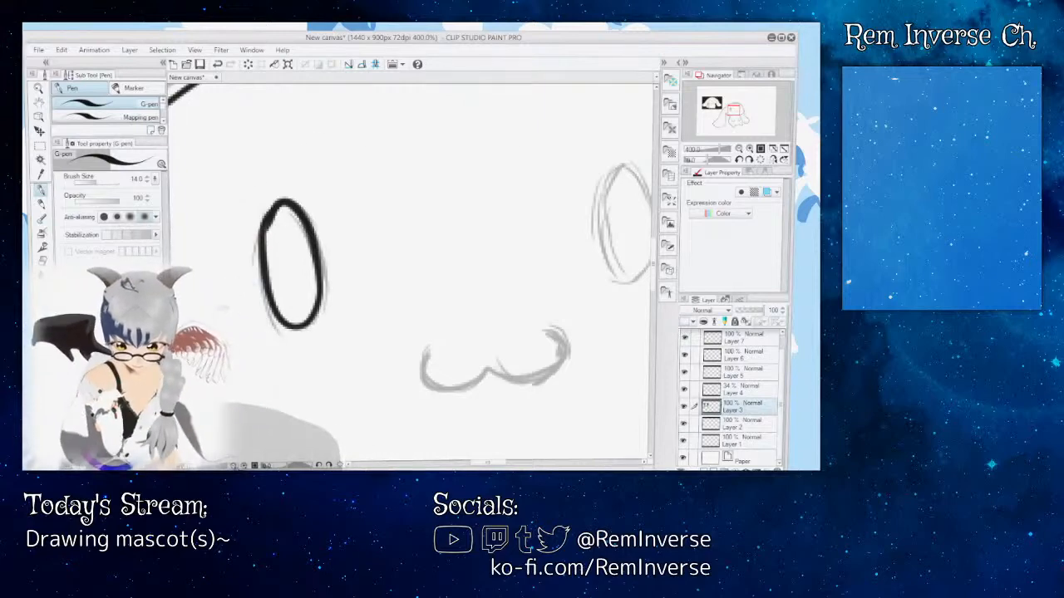
Step: Trace the right eye's sketched oval on Layer 3 with the G-pen, redrawing the strokes until the outline closes
key(ctrl+minus)
key(ctrl+minus)
key(ctrl+minus)
key(ctrl+minus)
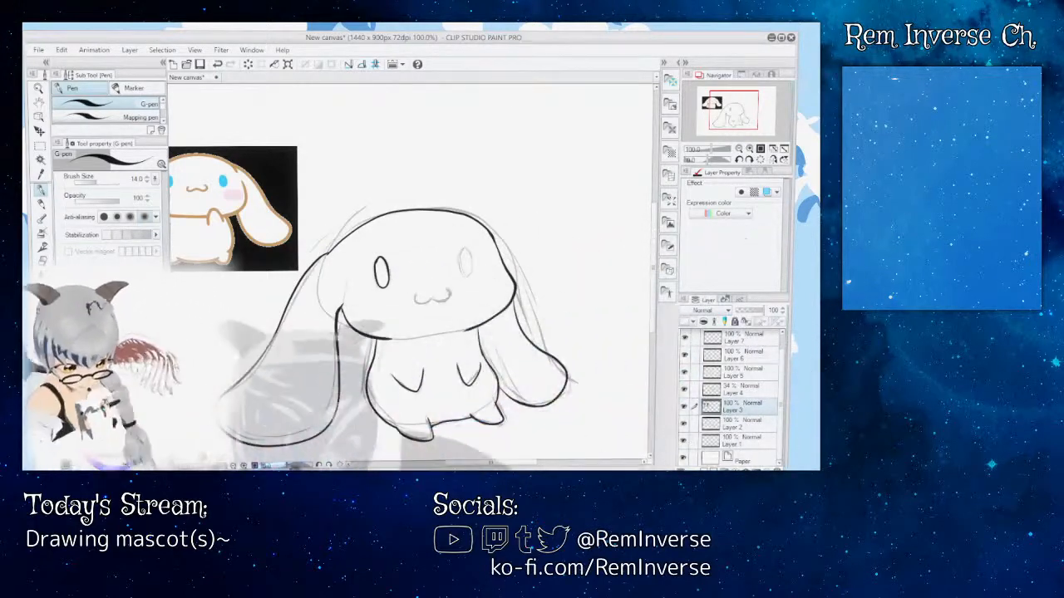
key(ctrl+plus)
key(ctrl+plus)
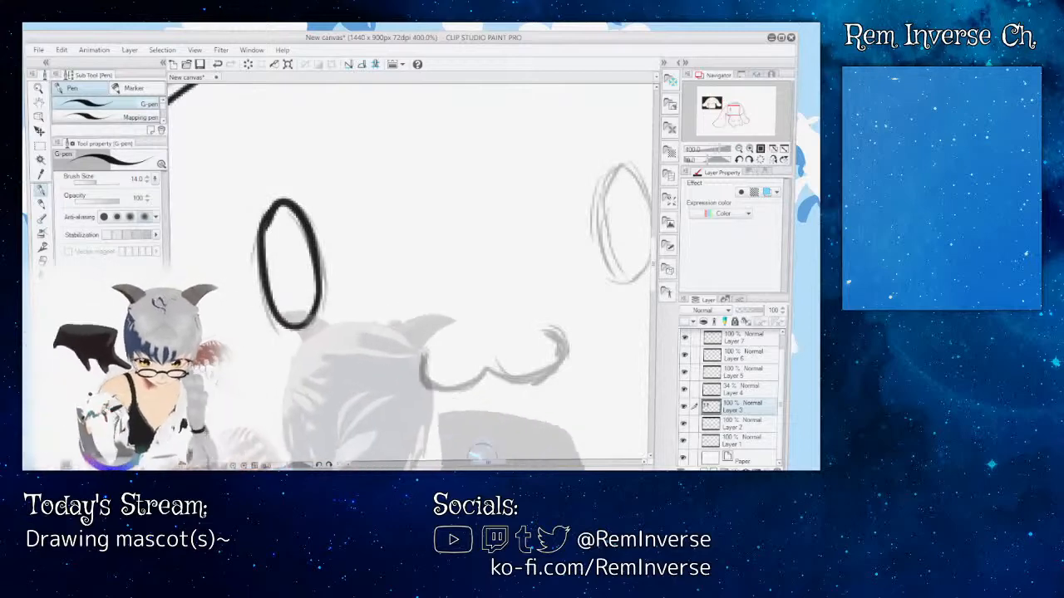
drag(488, 462, 499, 462)
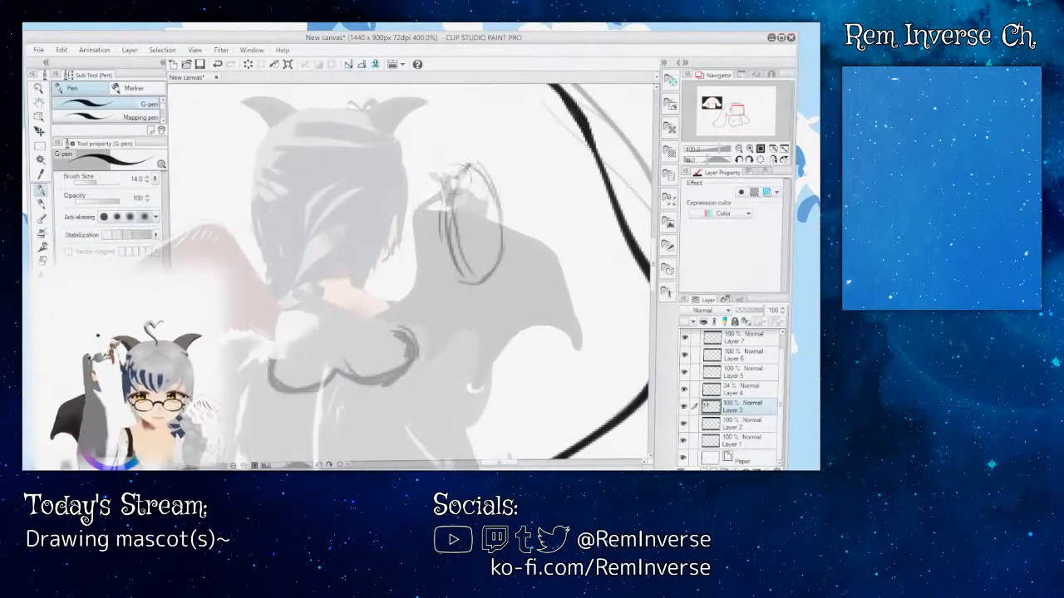
drag(461, 172, 455, 226)
drag(470, 271, 502, 243)
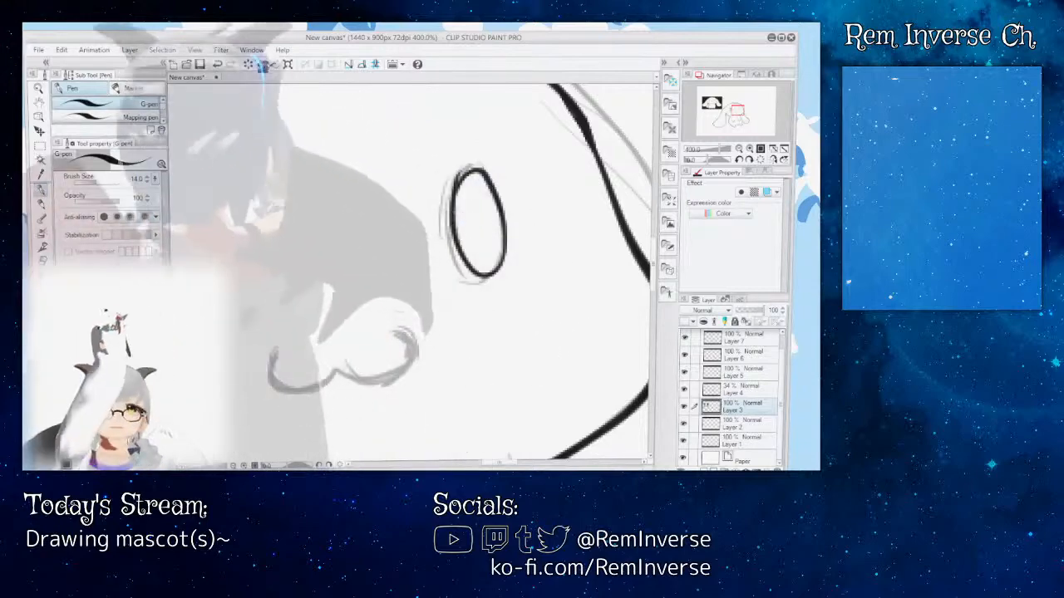
key(ctrl+z)
drag(462, 170, 447, 210)
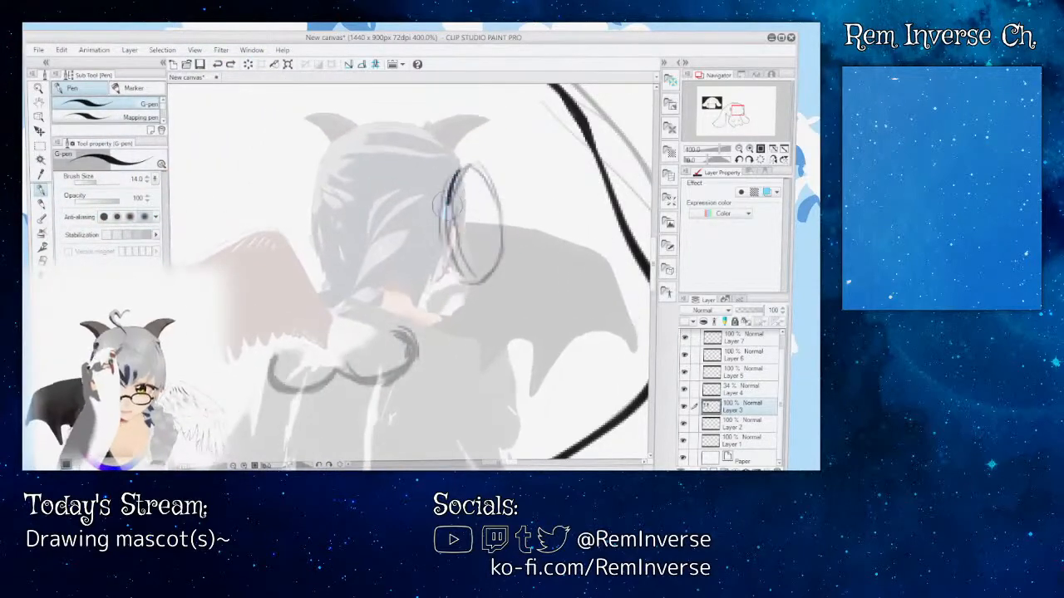
mouse_move(450, 267)
mouse_down()
mouse_move(488, 284)
mouse_move(497, 237)
mouse_move(470, 176)
mouse_up()
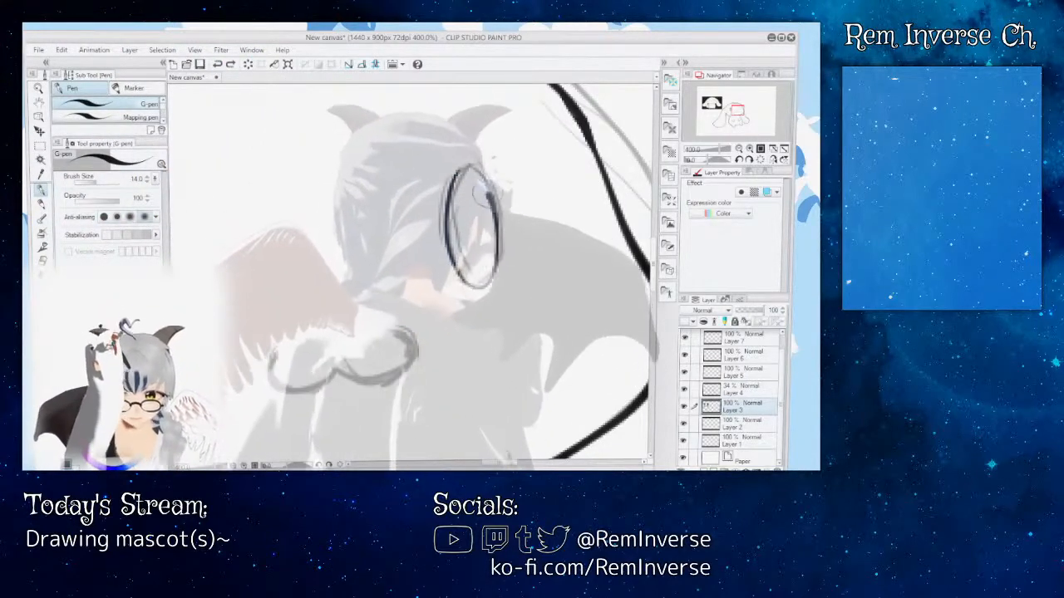
key(ctrl+z)
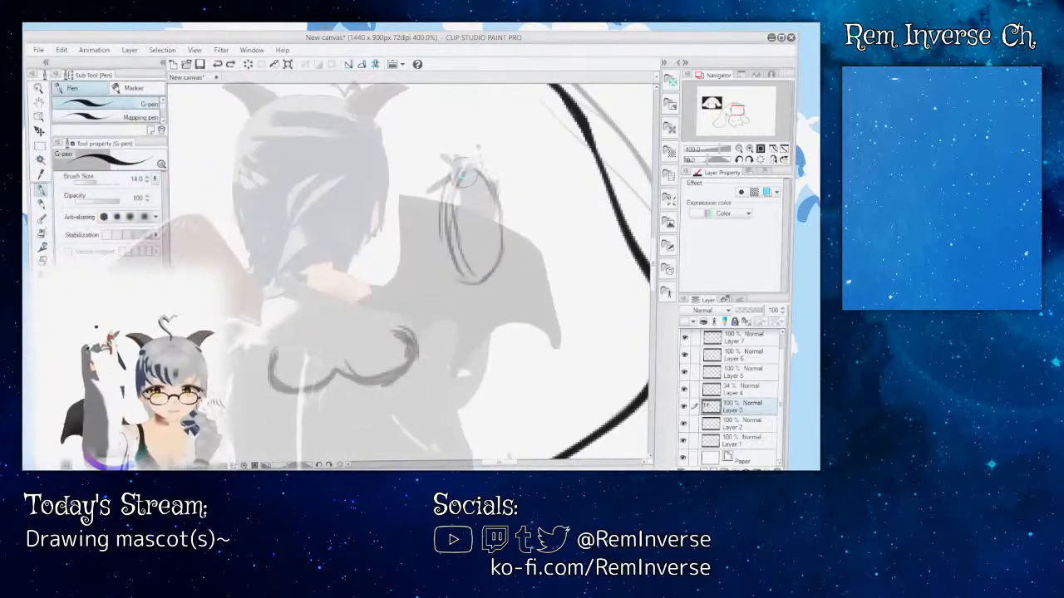
mouse_move(465, 166)
mouse_down()
mouse_move(444, 198)
mouse_move(449, 229)
mouse_up()
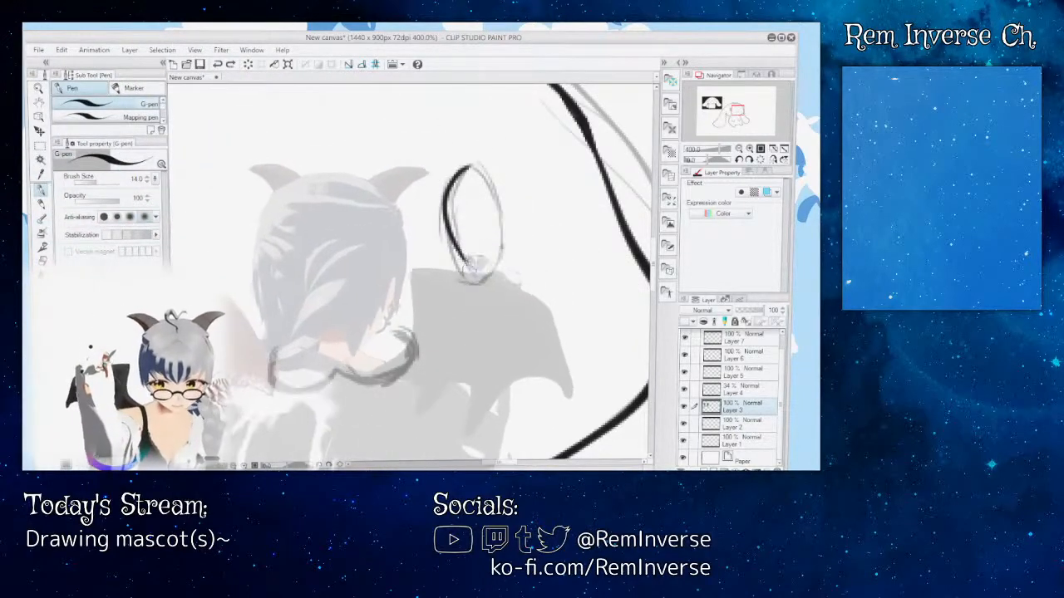
key(ctrl+z)
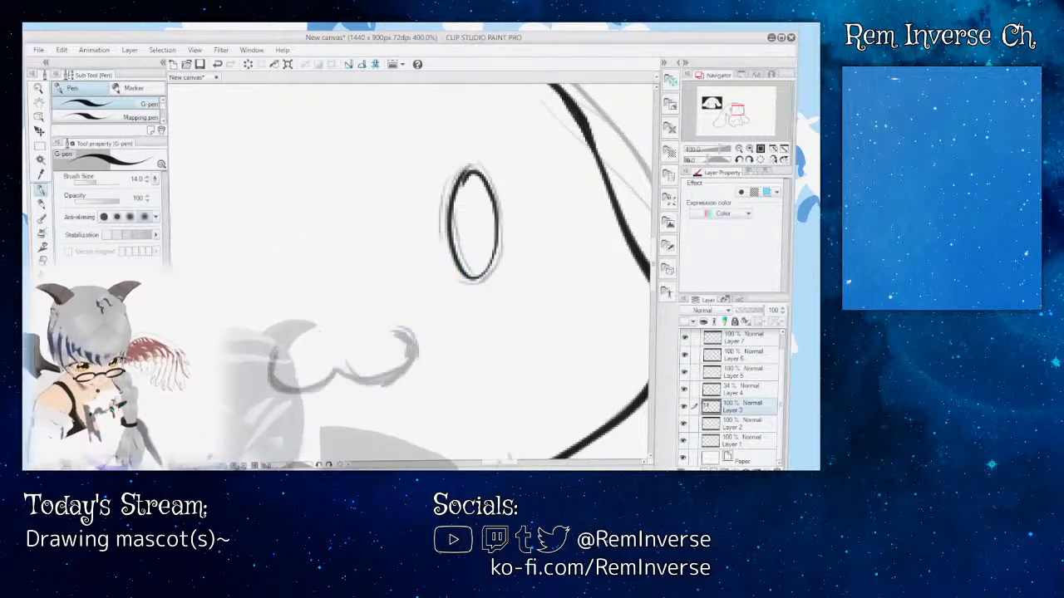
Step: Hide the Layer 4 sketch and check the eyes in the clean line art by toggling Layer 3's visibility
key(ctrl+minus)
key(ctrl+minus)
key(ctrl+minus)
key(ctrl+minus)
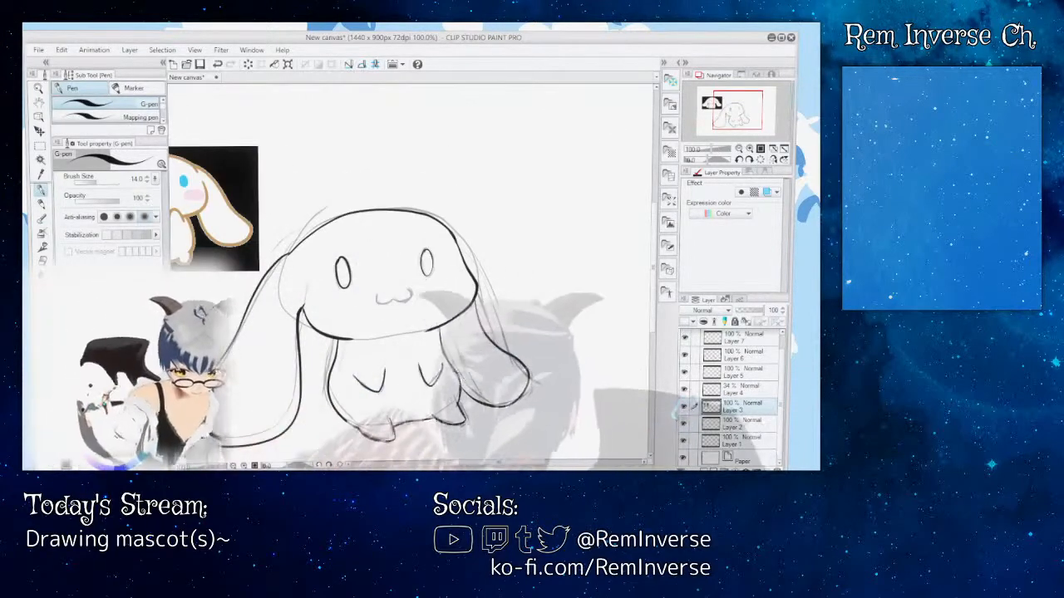
click(684, 407)
click(684, 407)
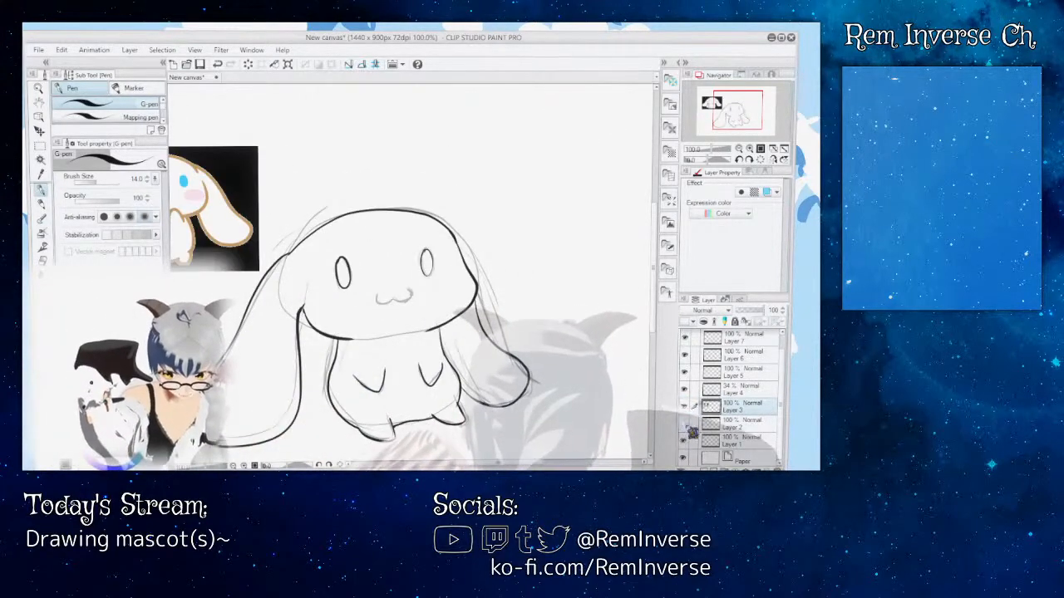
click(684, 389)
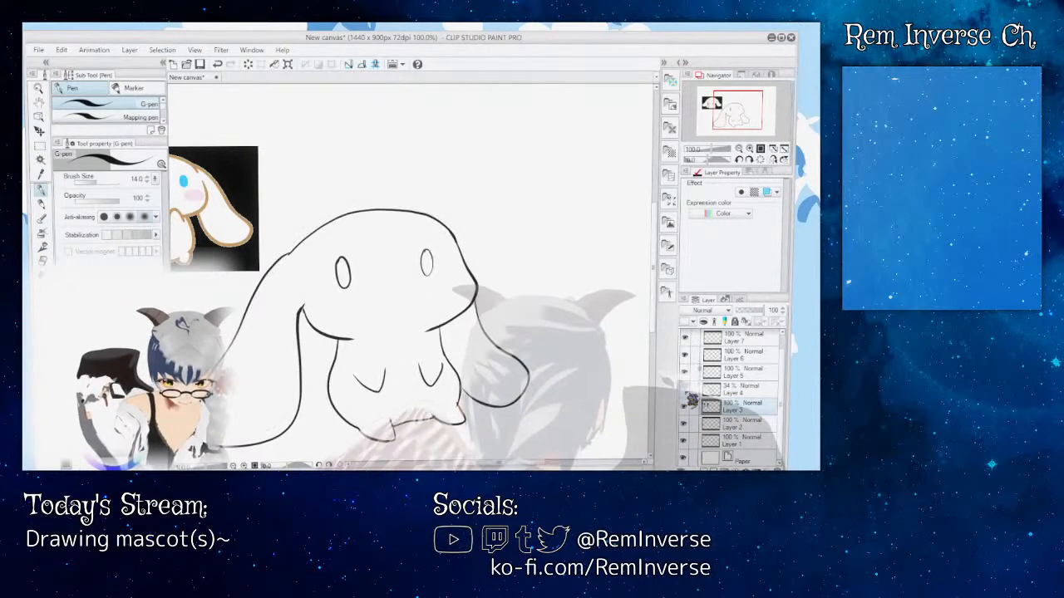
click(684, 389)
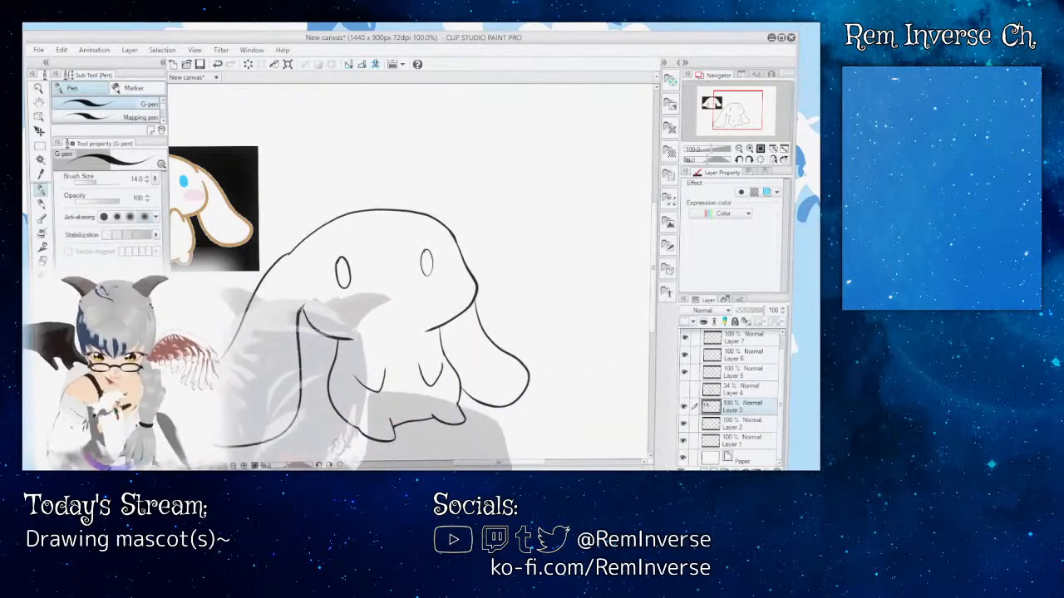
key(ctrl+plus)
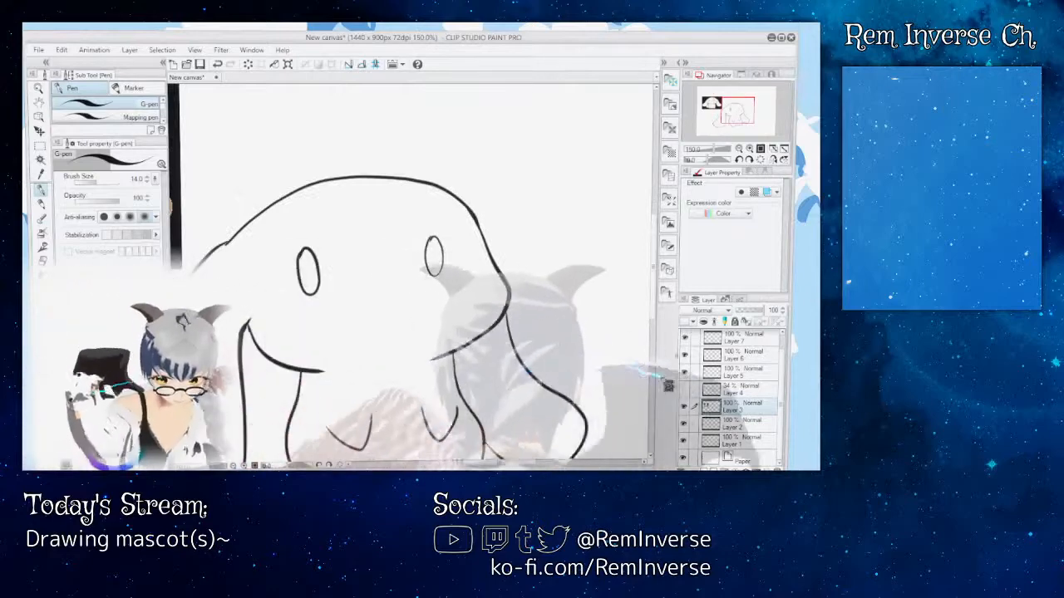
click(685, 407)
click(685, 407)
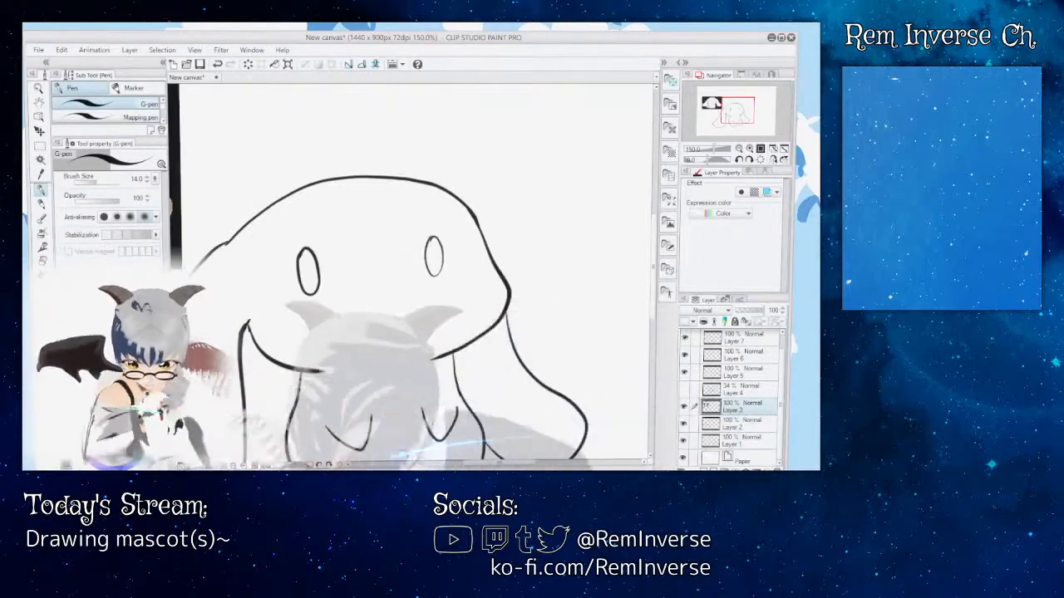
Step: Select the reference image with a rectangular marquee, remove it from Layer 3 and paste it onto its own layer
drag(327, 301, 651, 344)
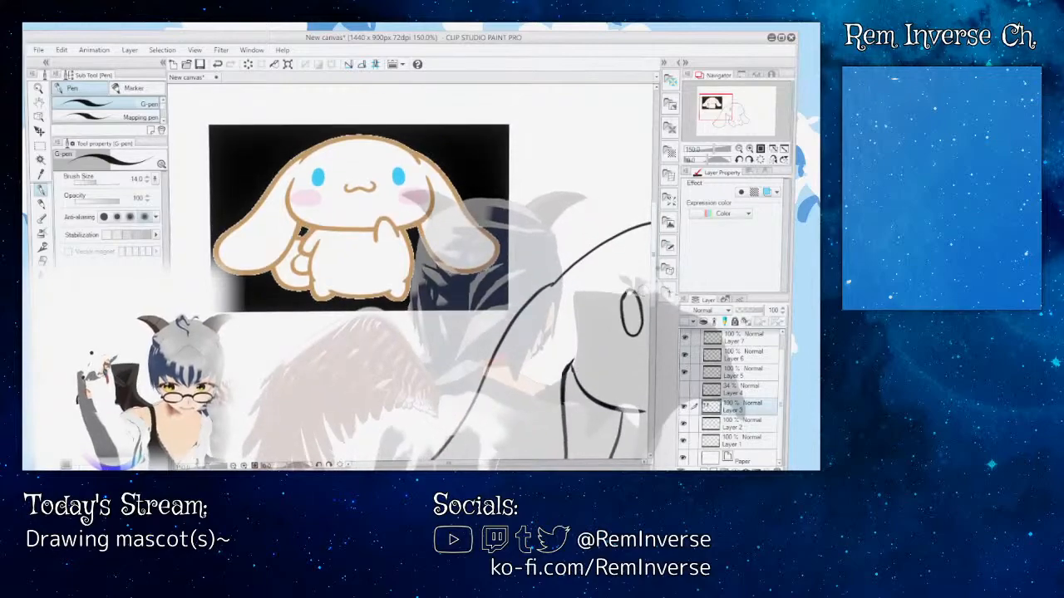
click(40, 146)
drag(185, 103, 513, 315)
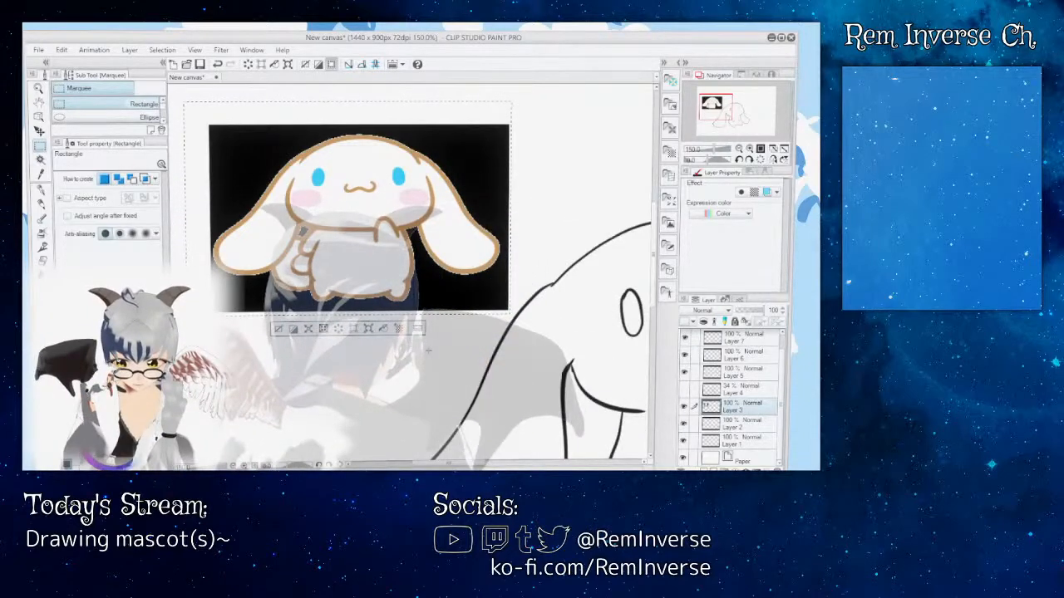
key(Delete)
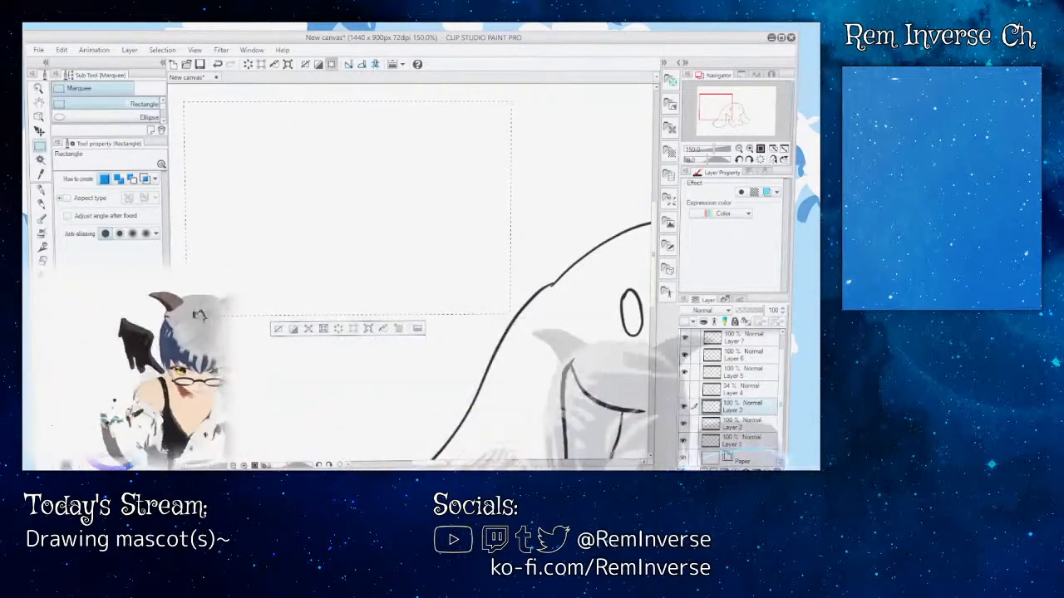
key(ctrl+v)
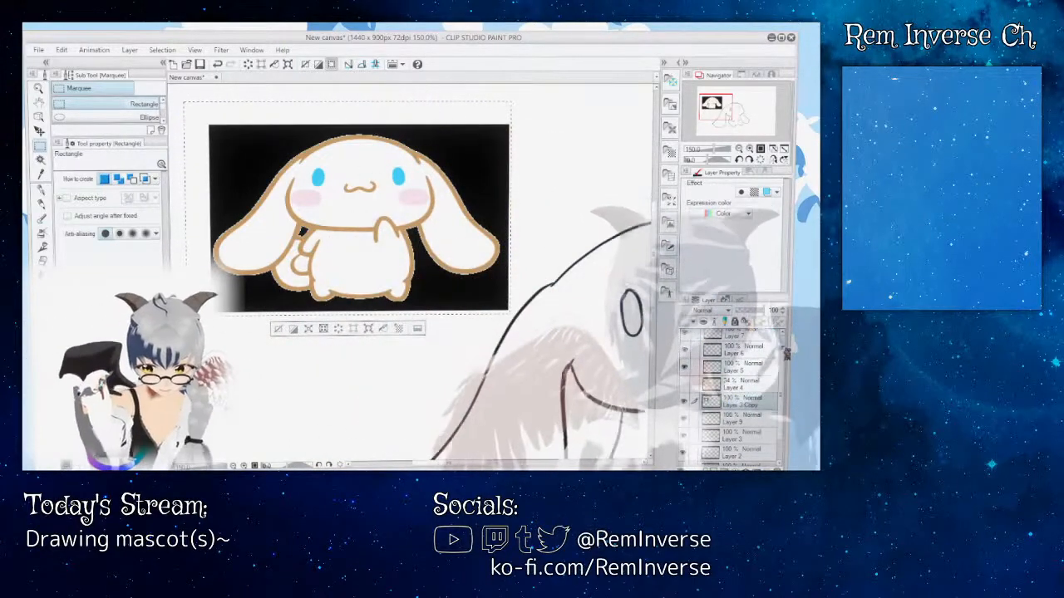
Step: Return to the mascot's head and make Layer 3 the active layer
drag(449, 464, 472, 464)
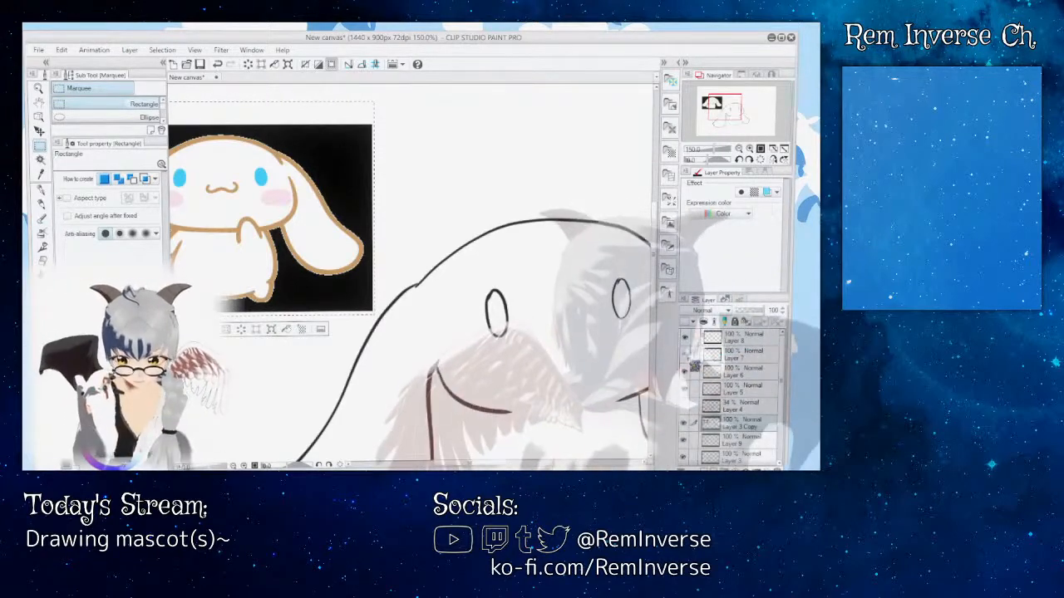
scroll(411, 274, right, 2)
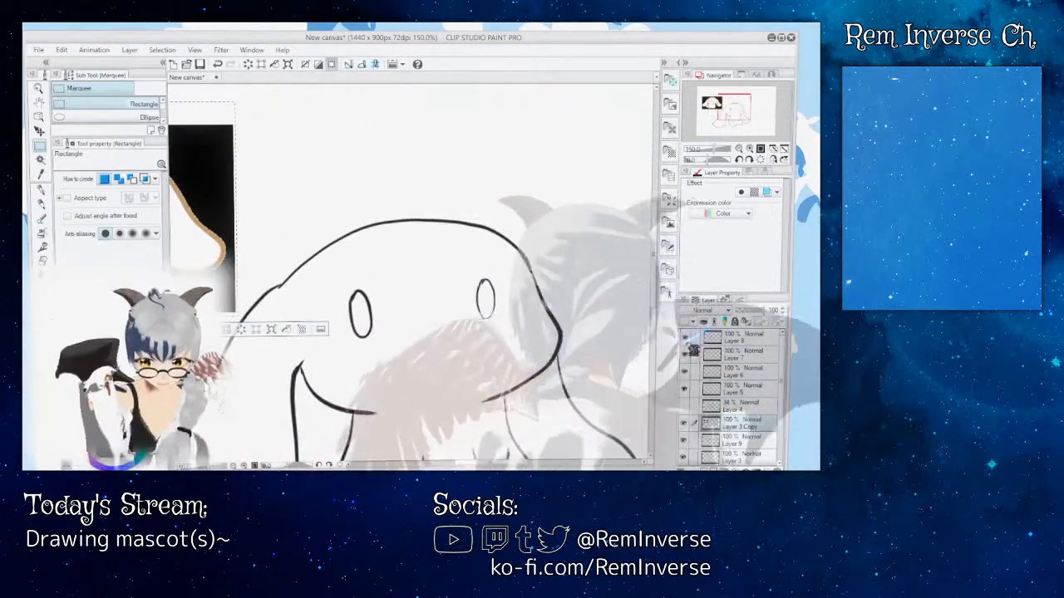
mouse_move(654, 282)
mouse_down()
mouse_move(654, 343)
mouse_move(654, 283)
mouse_move(655, 300)
mouse_up()
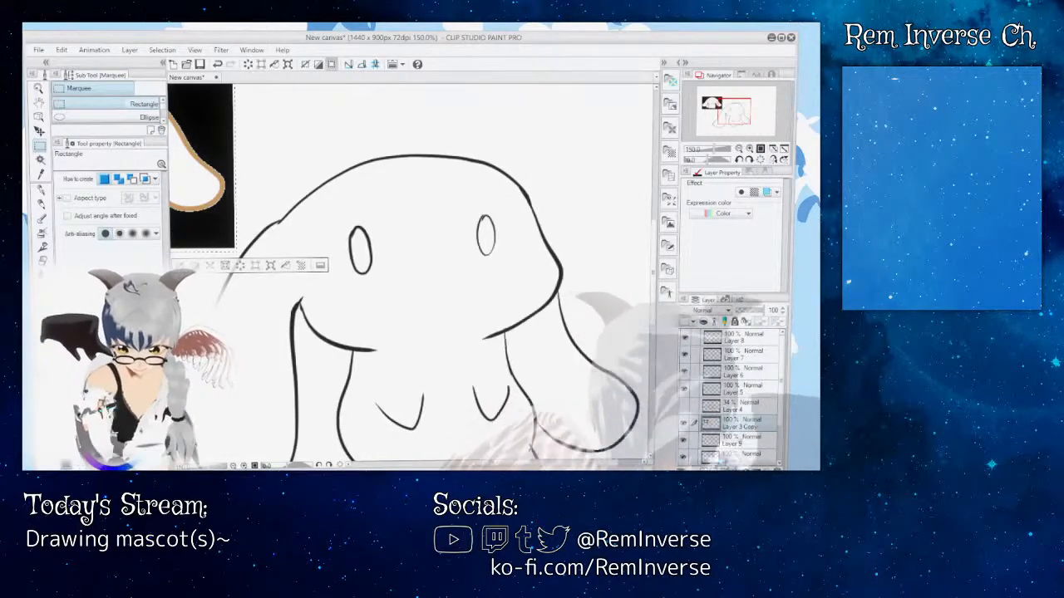
click(741, 457)
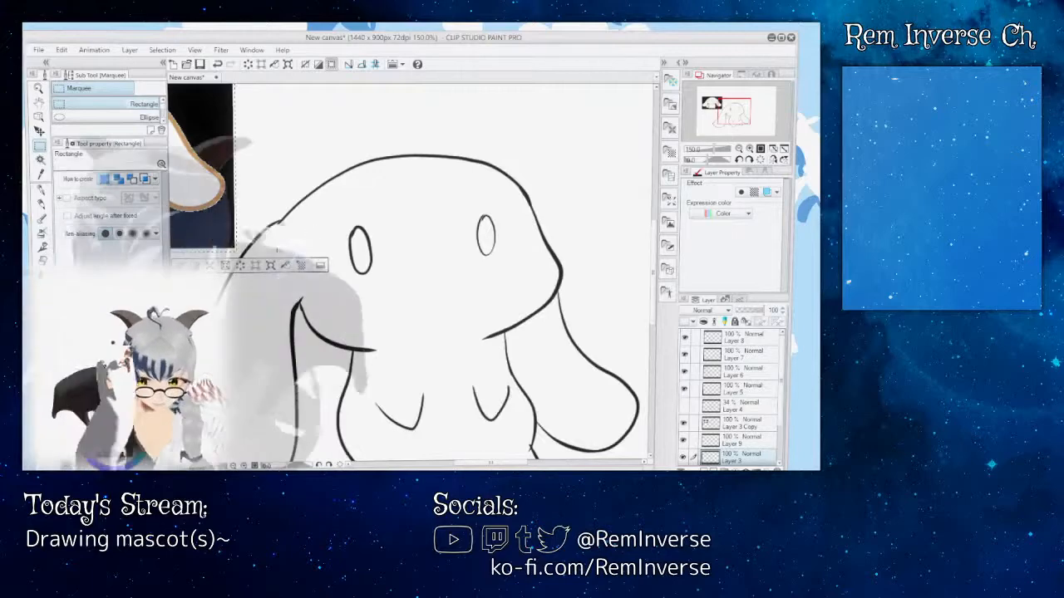
Step: Switch back to the G-pen, identify Layer 3's lines by toggling its visibility, and add a new layer above it
key(ctrl+plus)
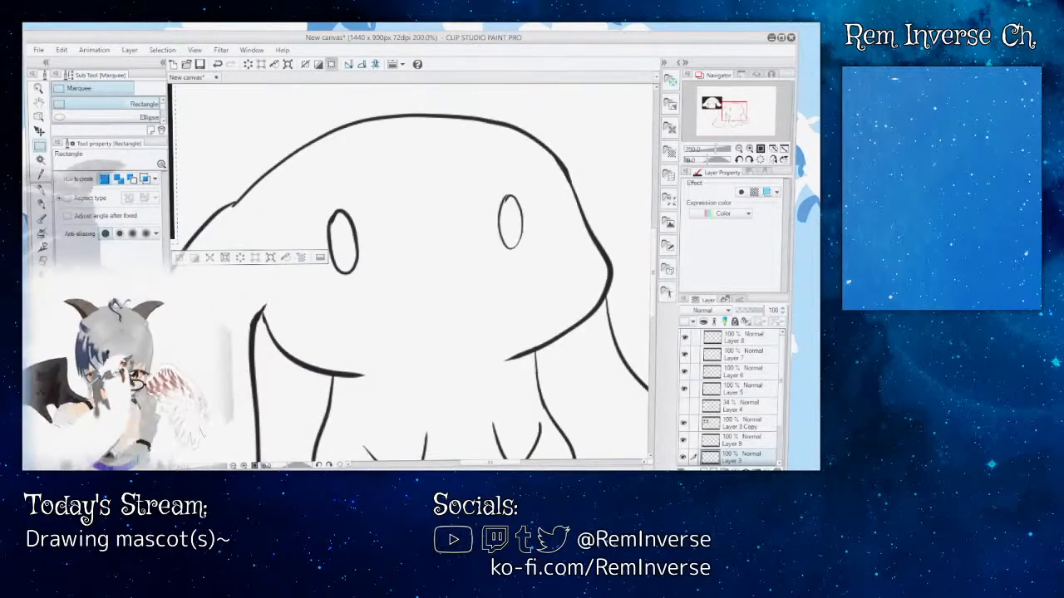
key(p)
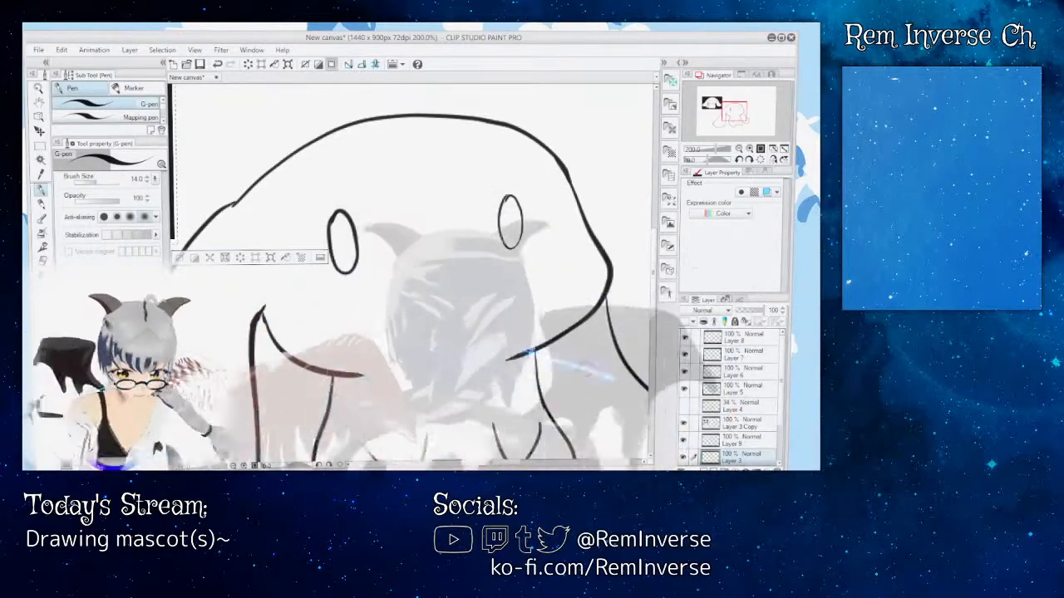
click(684, 458)
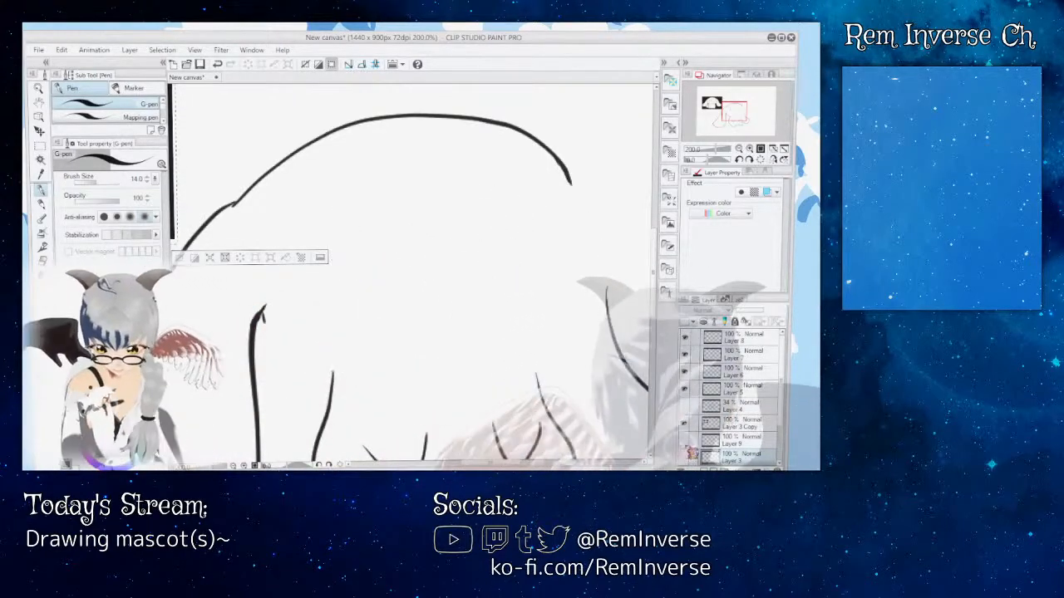
click(684, 458)
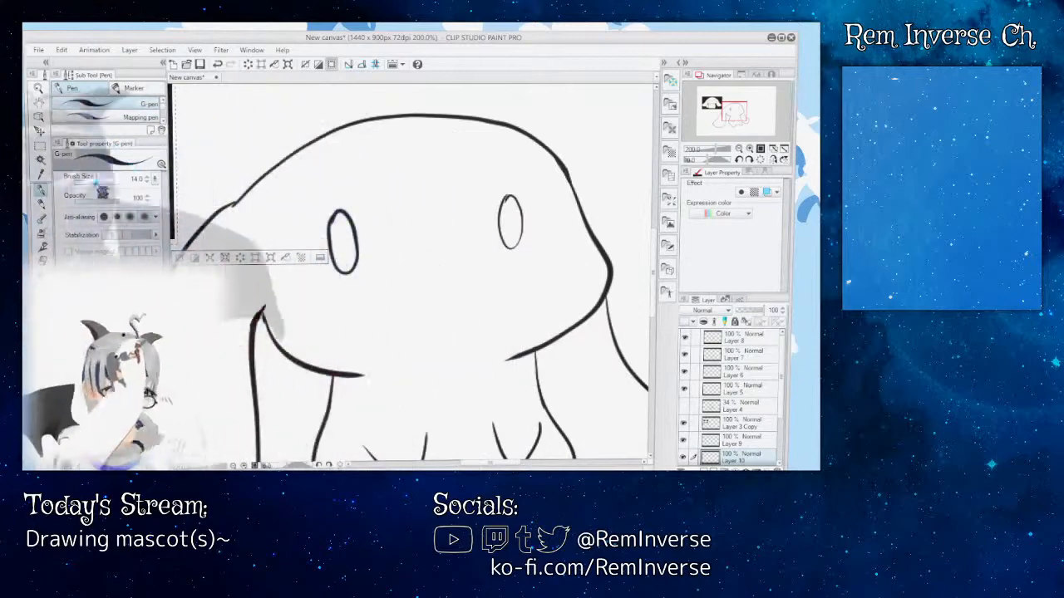
Step: Narrow the tool palettes beside the canvas to give the drawing more room
key(p)
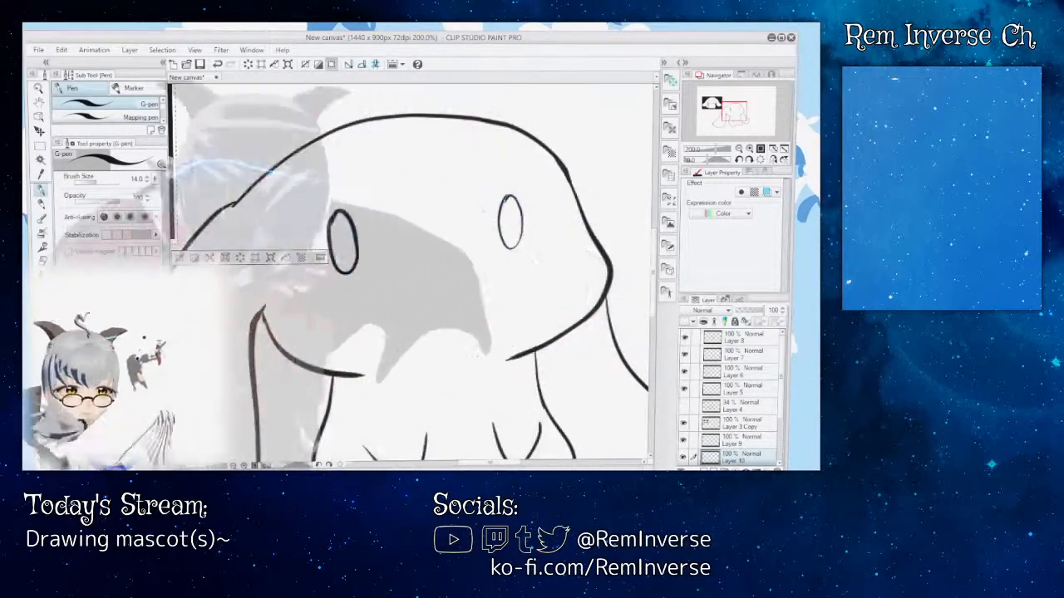
drag(169, 196, 155, 195)
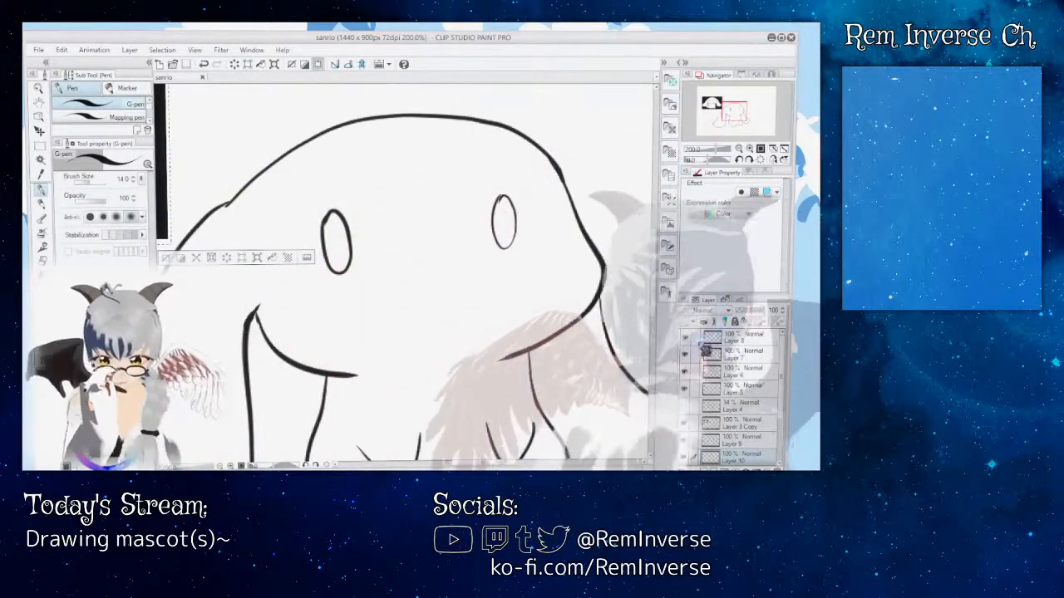
Step: Identify the mascot's line layers by toggling Layers 7 and 5, and compare the ink with the Layer 4 sketch
click(685, 354)
click(685, 389)
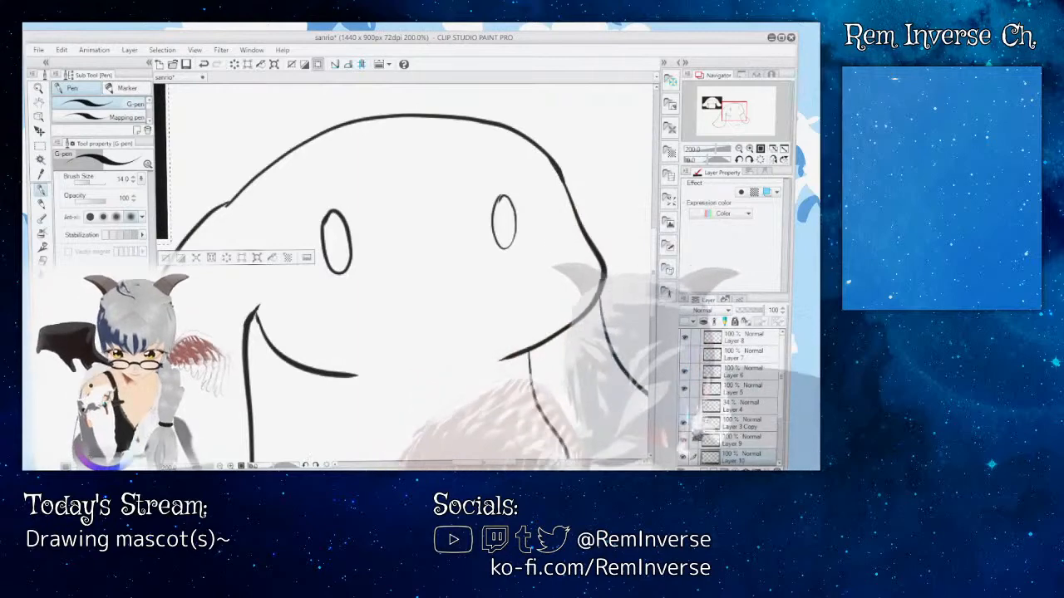
click(685, 406)
click(685, 422)
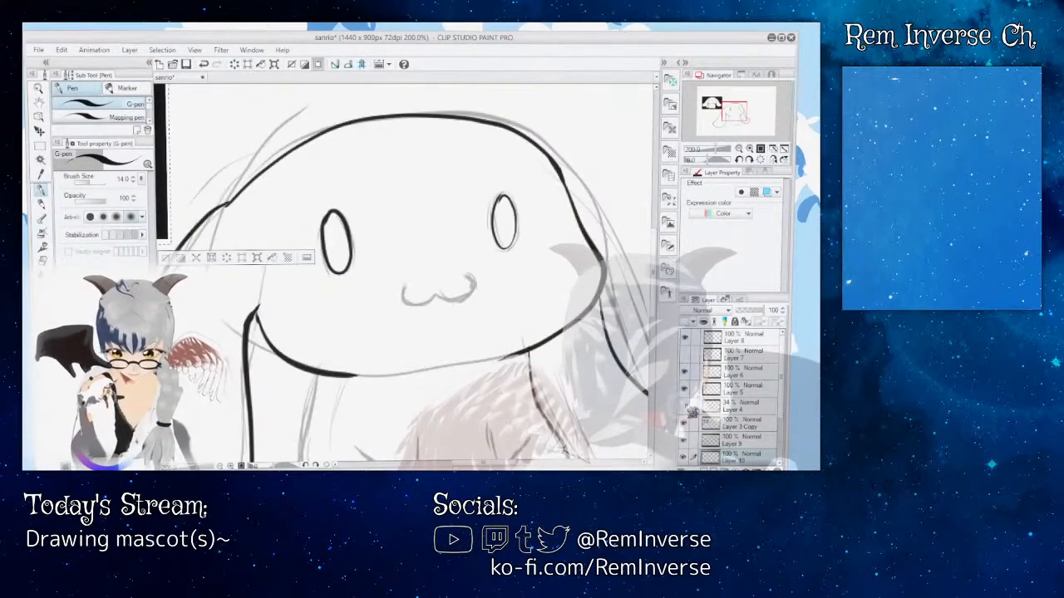
click(686, 422)
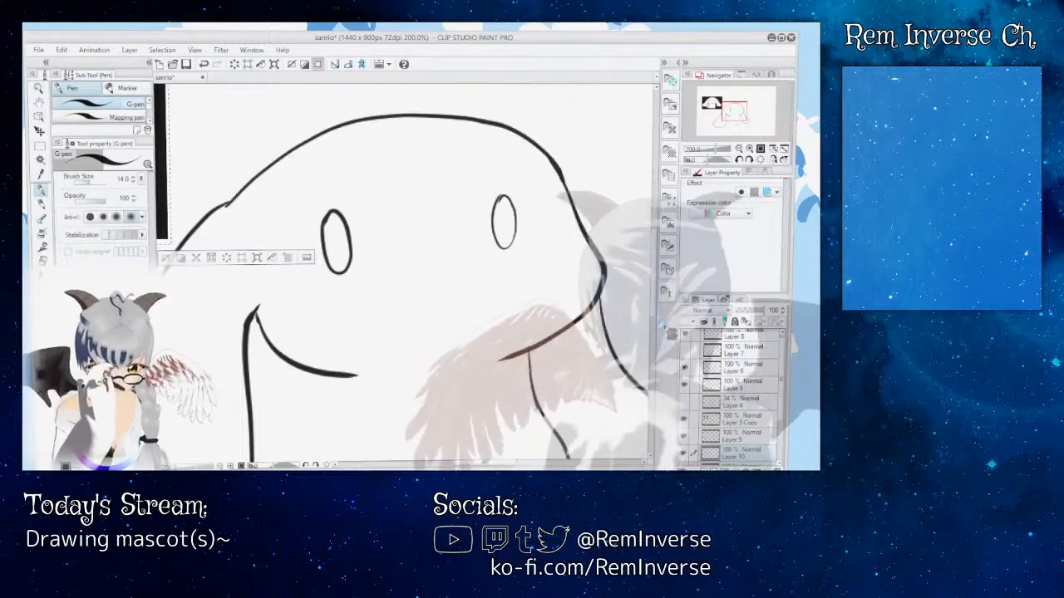
Step: Try a thick horizontal G-pen test stroke across the mascot's lower face and undo it
mouse_move(653, 253)
mouse_down()
mouse_move(653, 334)
mouse_move(655, 281)
mouse_up()
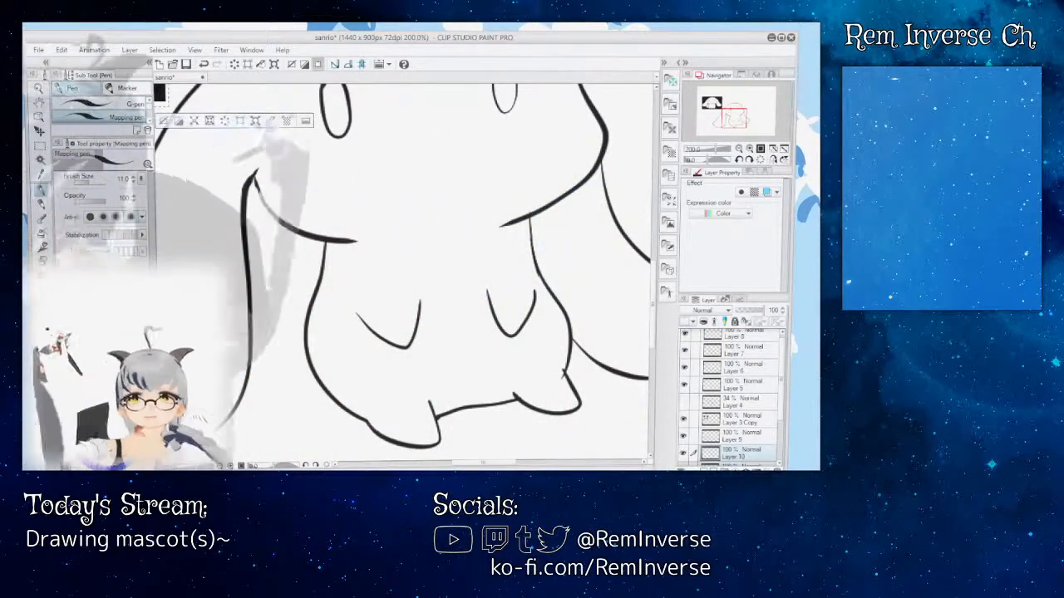
click(119, 105)
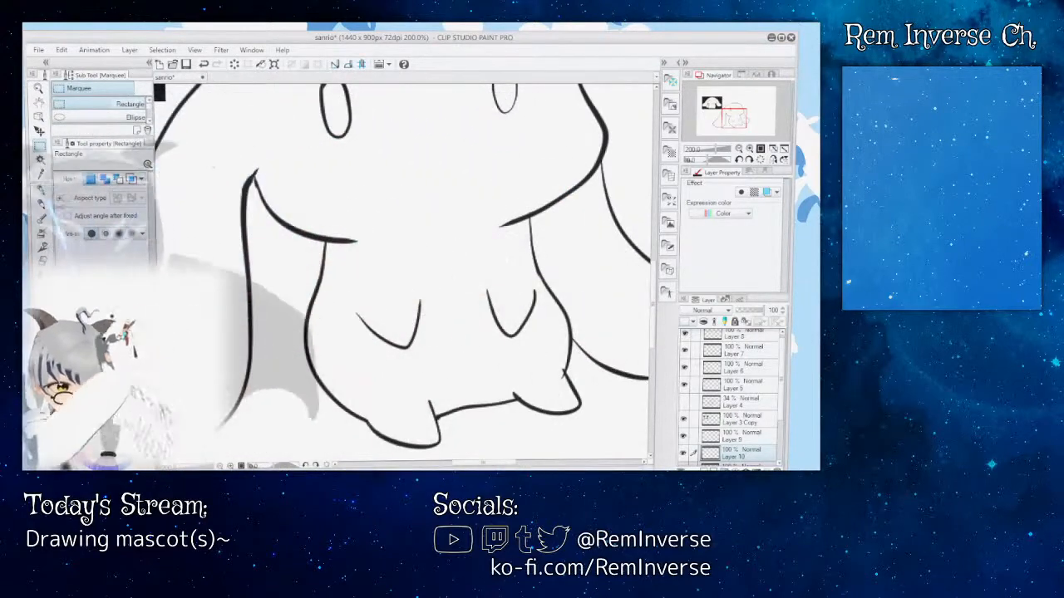
key(p)
drag(282, 201, 457, 204)
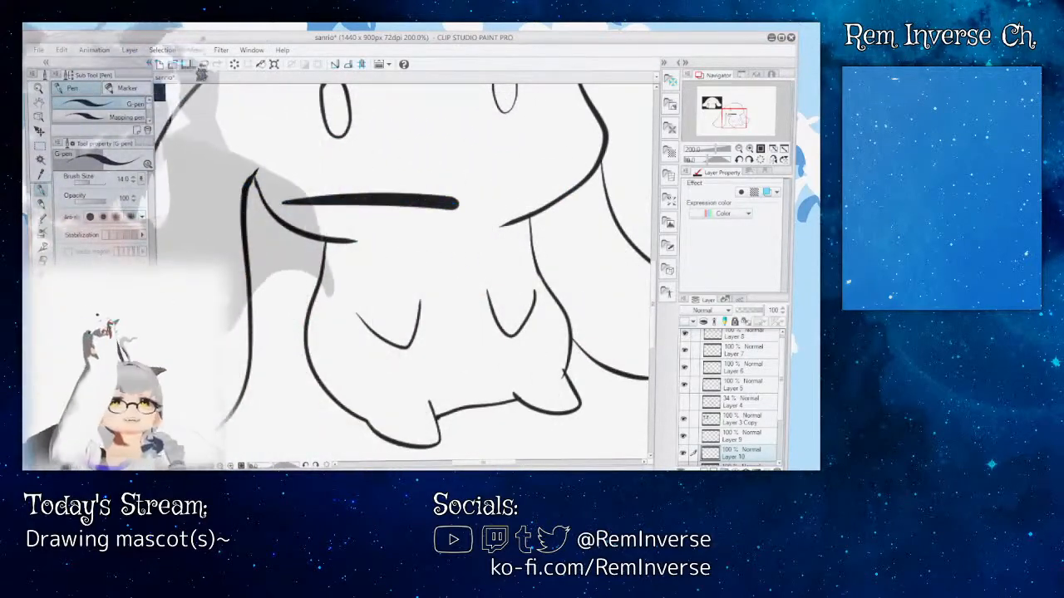
key(ctrl+z)
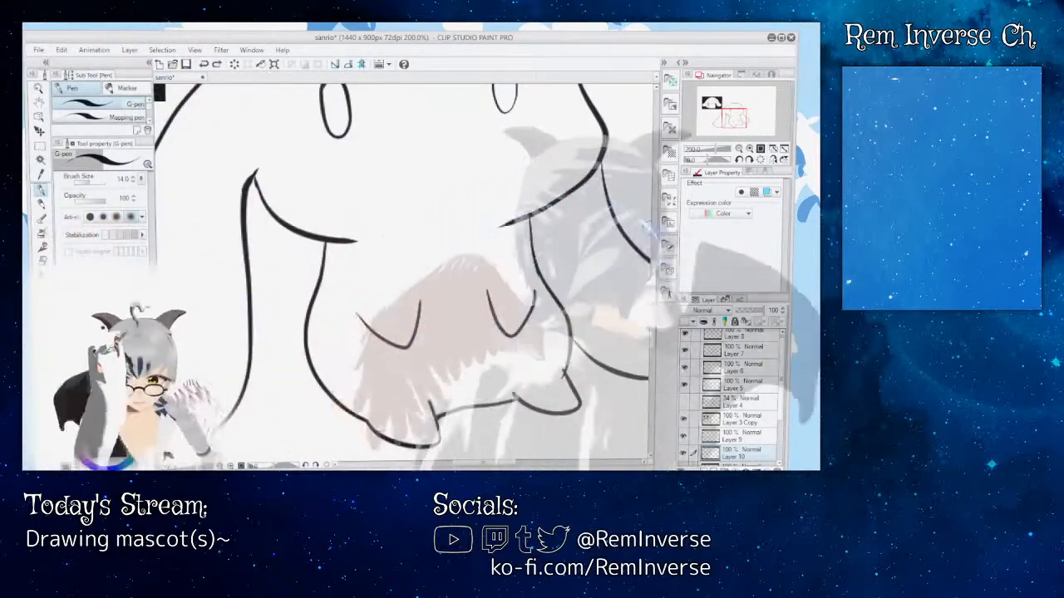
Step: Find the layer holding the inked eyes by toggling Layer 3's visibility, and make Layer 3 active
mouse_move(655, 289)
mouse_down()
mouse_move(655, 226)
mouse_move(655, 274)
mouse_up()
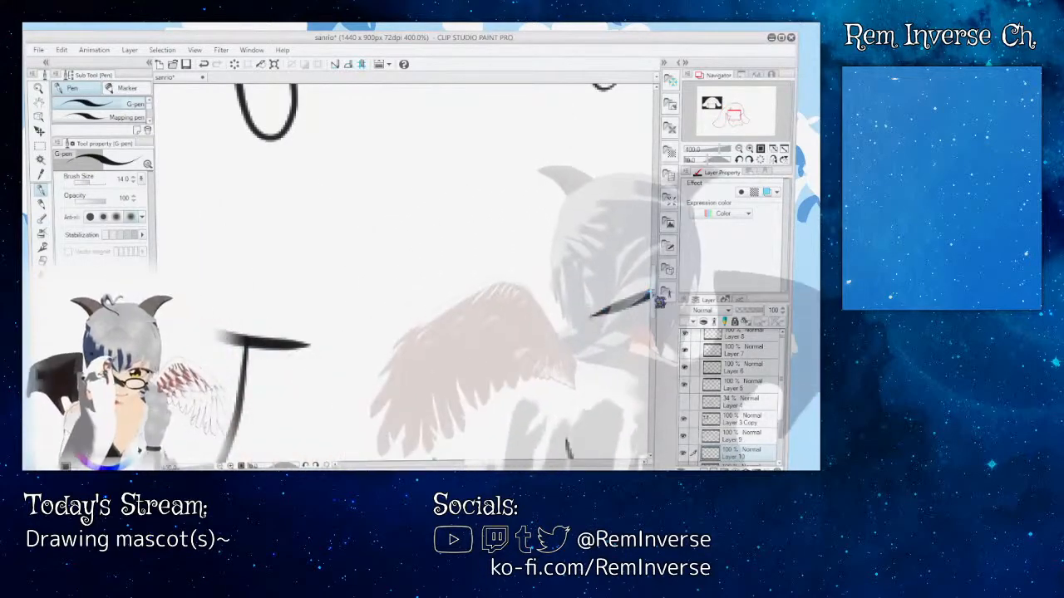
drag(656, 289, 655, 261)
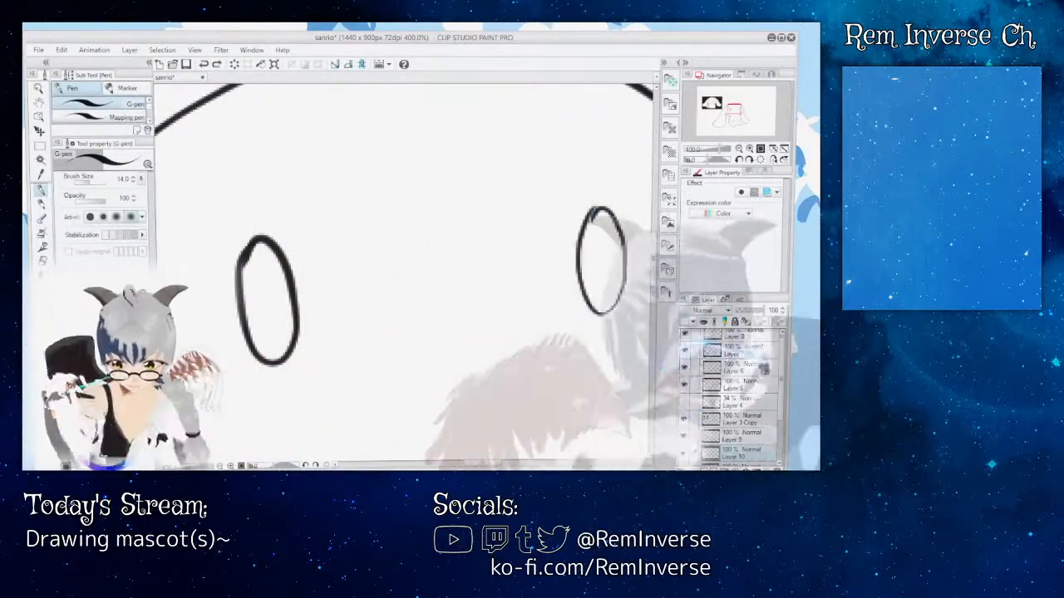
scroll(733, 399, down, 1)
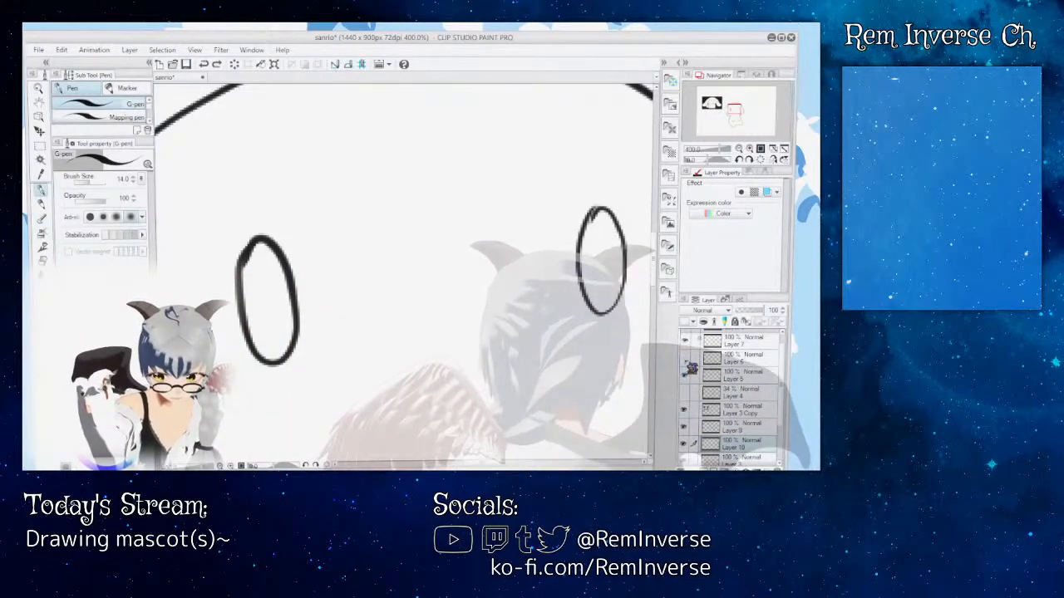
drag(784, 347, 786, 340)
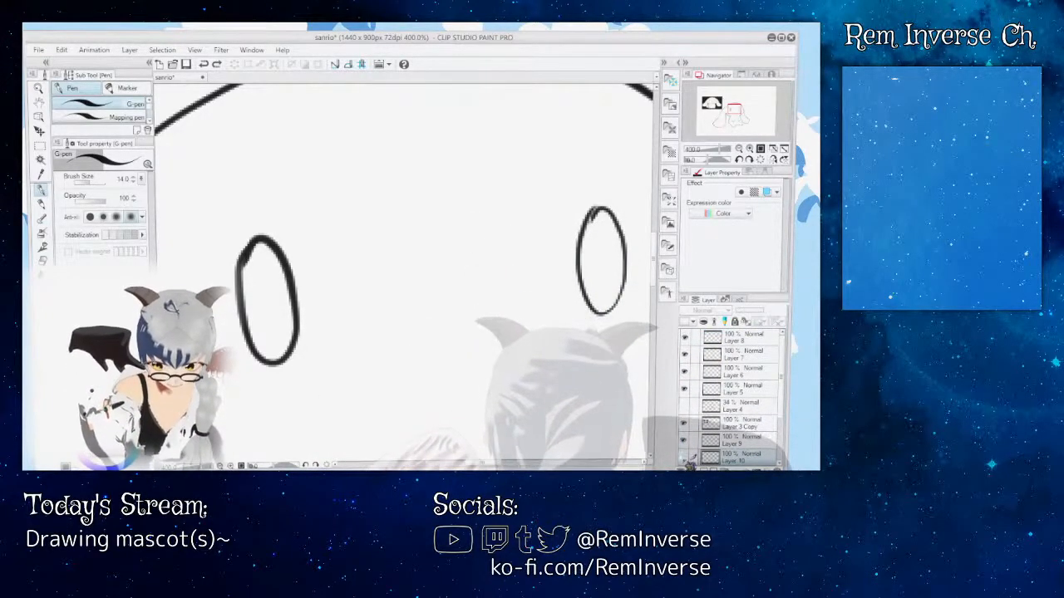
scroll(732, 445, down, 4)
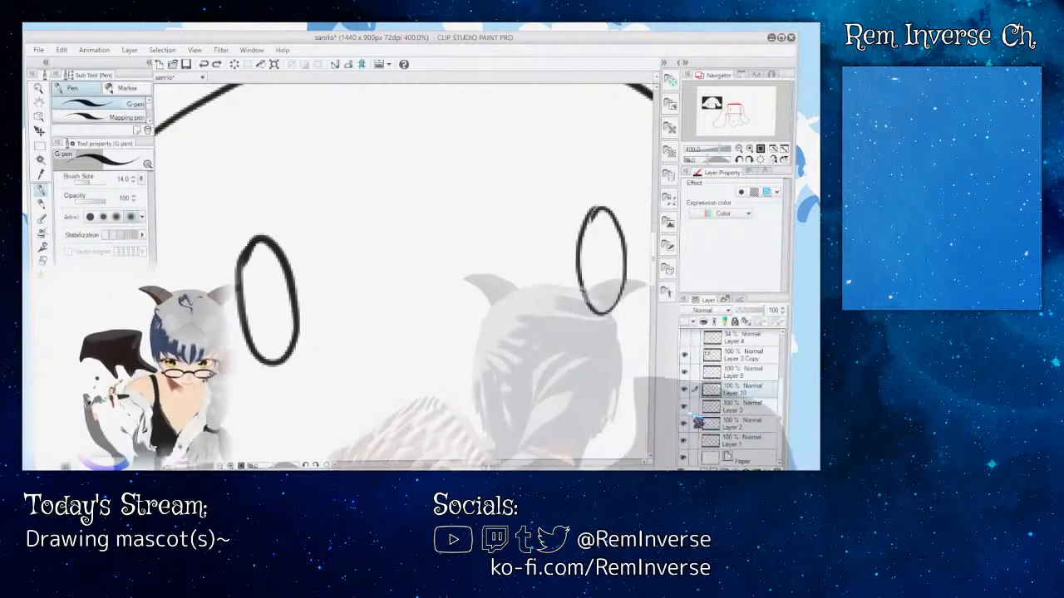
click(684, 408)
click(736, 409)
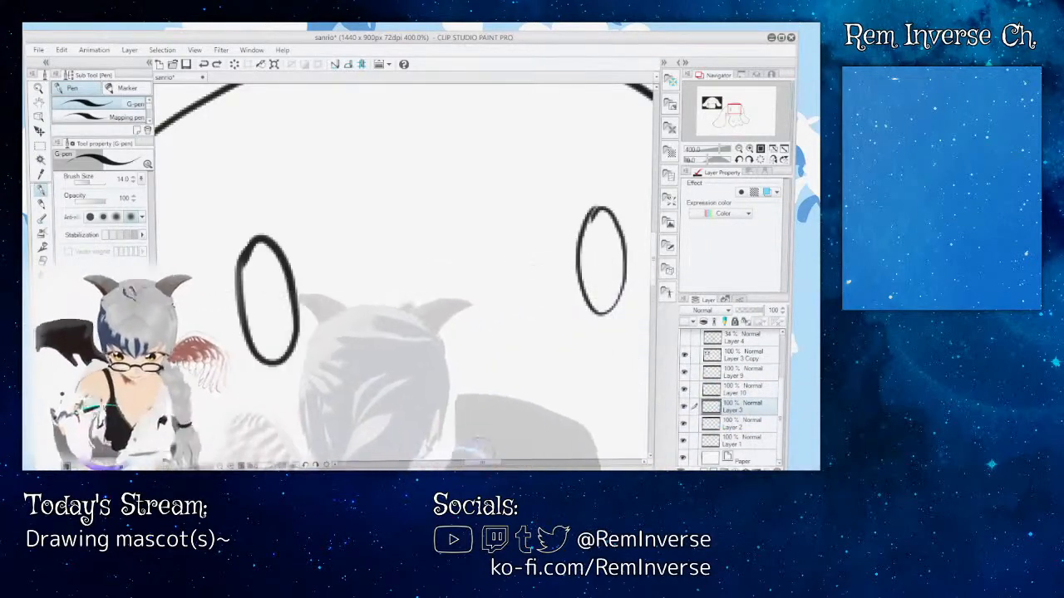
Step: Clean up the ragged top of the mascot's right-hand eye with the Rough eraser at 100 opacity and size 2.9
drag(497, 464, 503, 464)
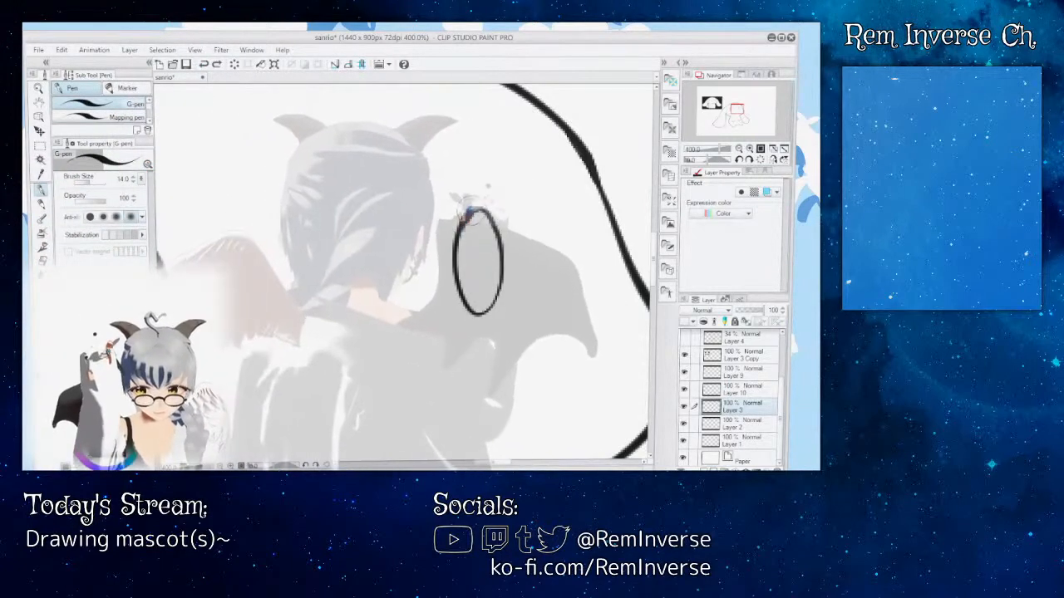
key(e)
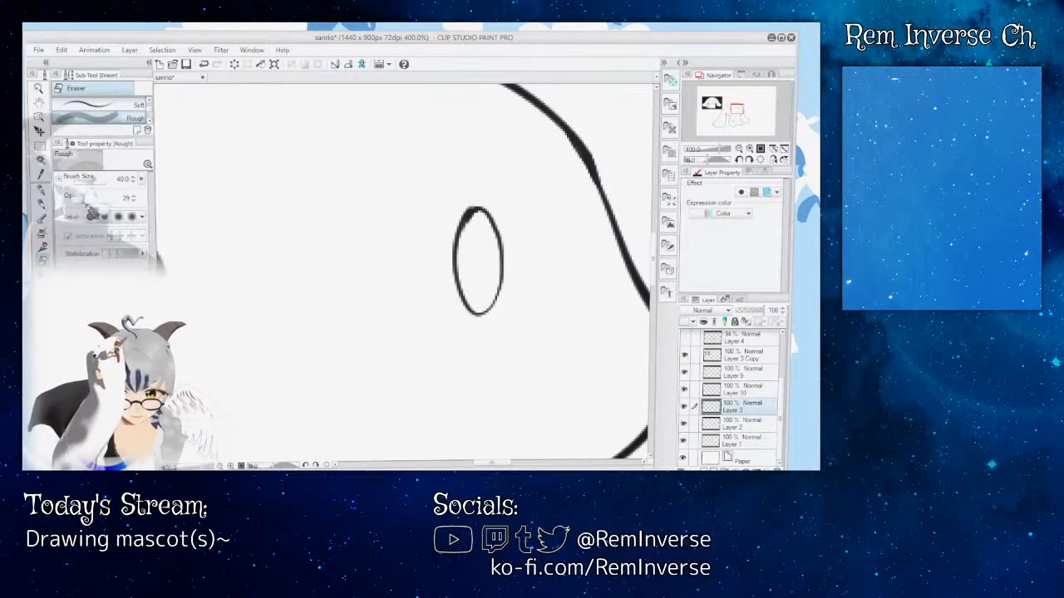
drag(89, 198, 95, 198)
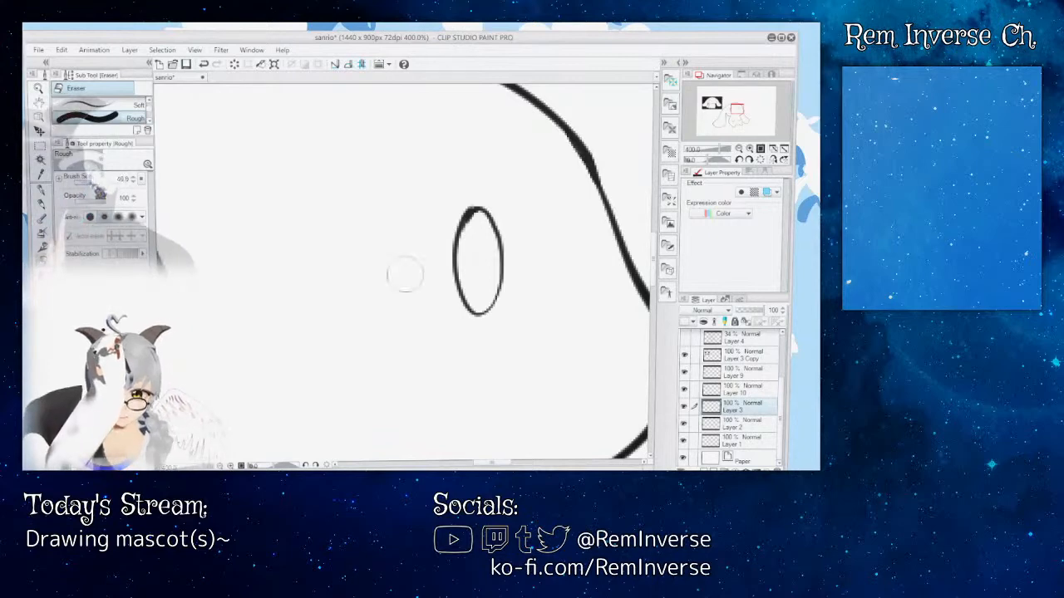
key(bracketleft)
key(bracketleft)
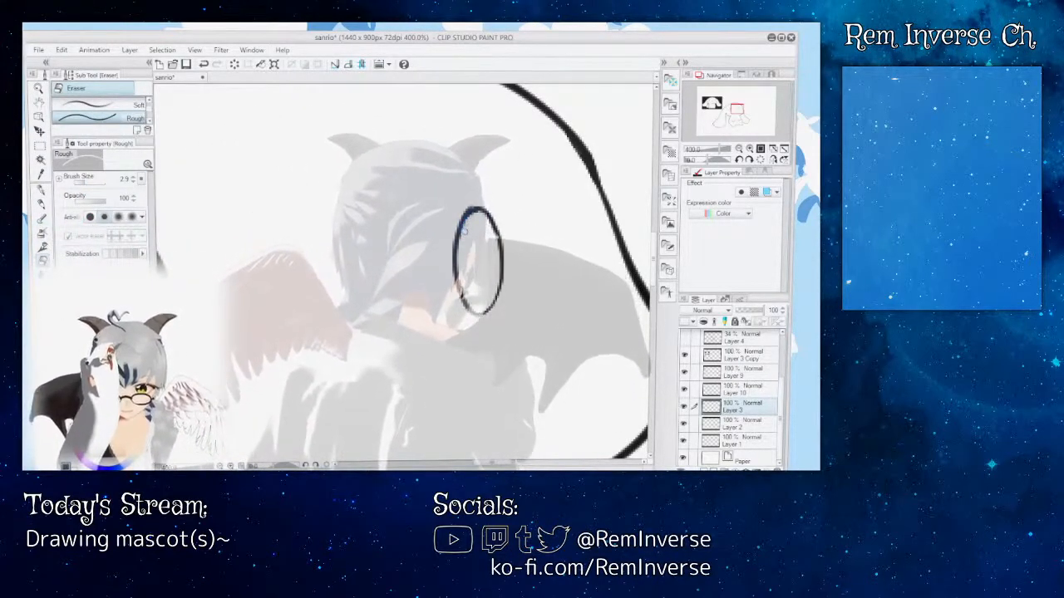
key(p)
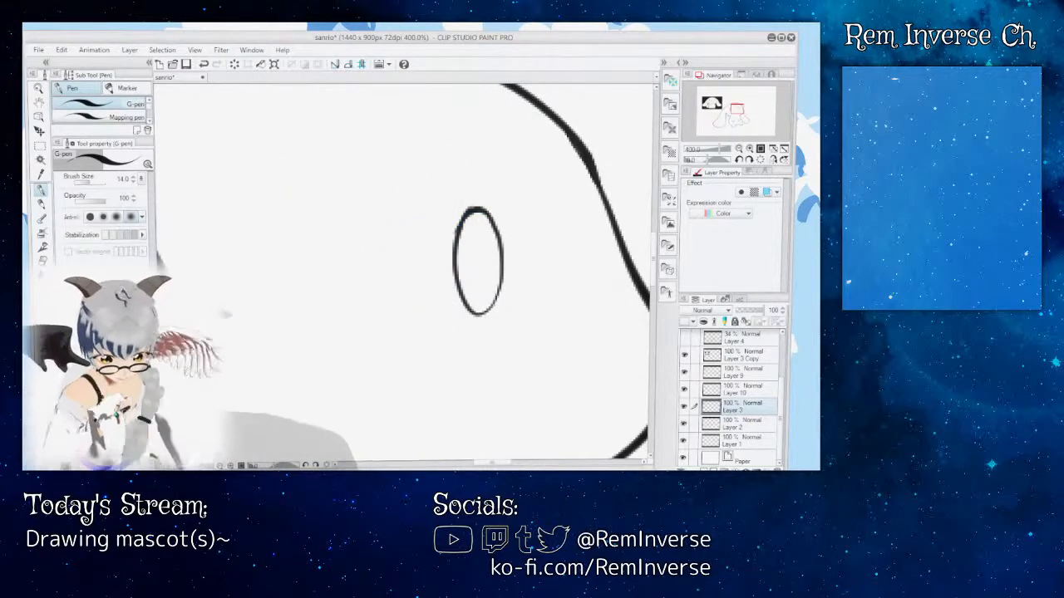
Step: Examine the right-hand eye's outline up close and compare it with the whole mascot drawing
key(ctrl+minus)
key(ctrl+minus)
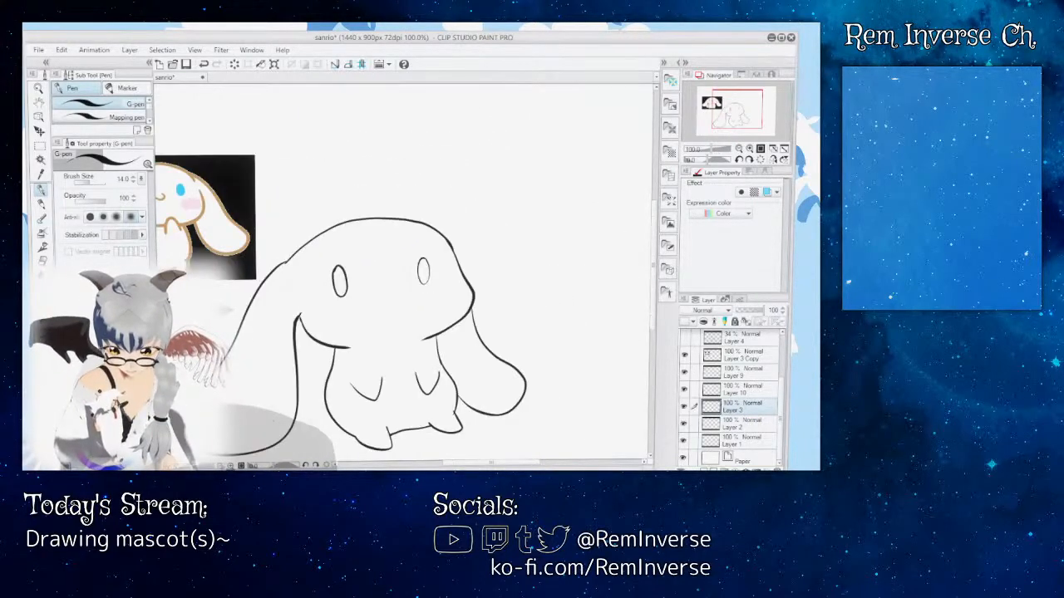
key(ctrl+plus)
key(ctrl+plus)
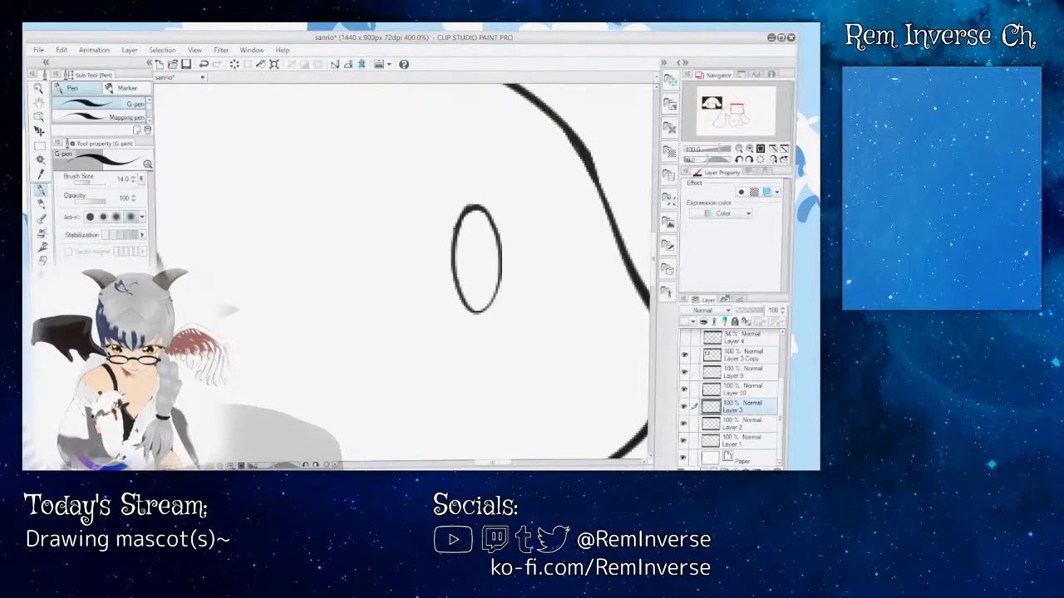
key(ctrl+plus)
key(ctrl+plus)
scroll(404, 272, right, 3)
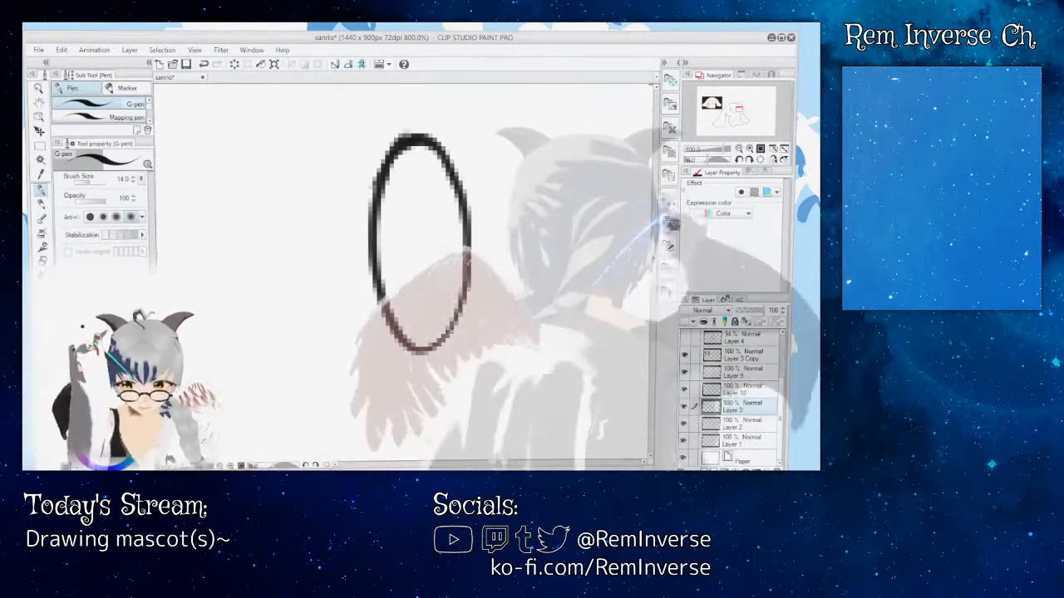
scroll(372, 293, up, 3)
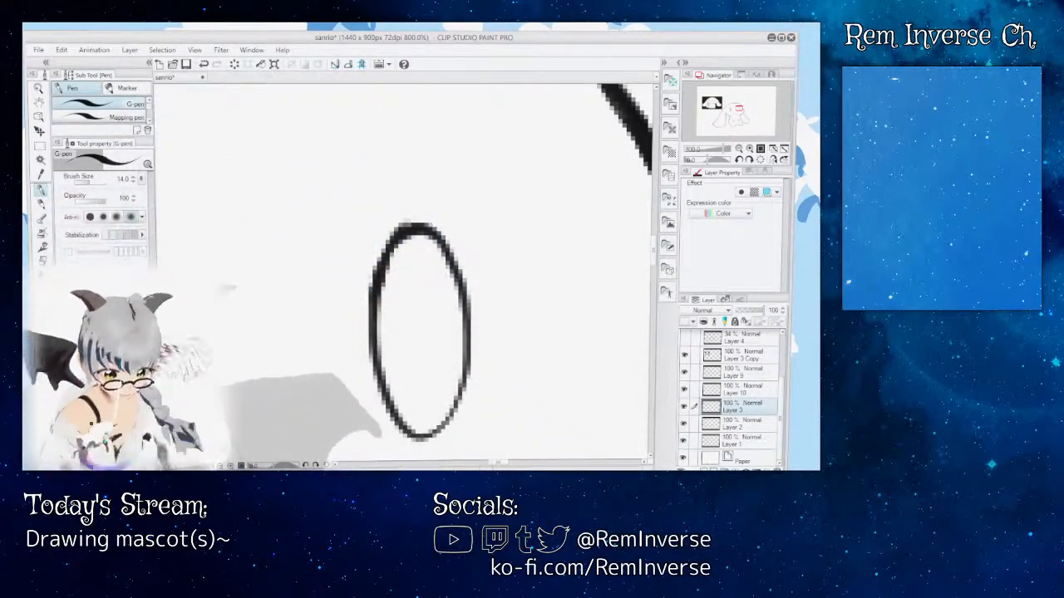
key(ctrl+minus)
key(ctrl+minus)
key(ctrl+minus)
key(ctrl+minus)
key(ctrl+minus)
key(ctrl+minus)
key(ctrl+minus)
key(ctrl+minus)
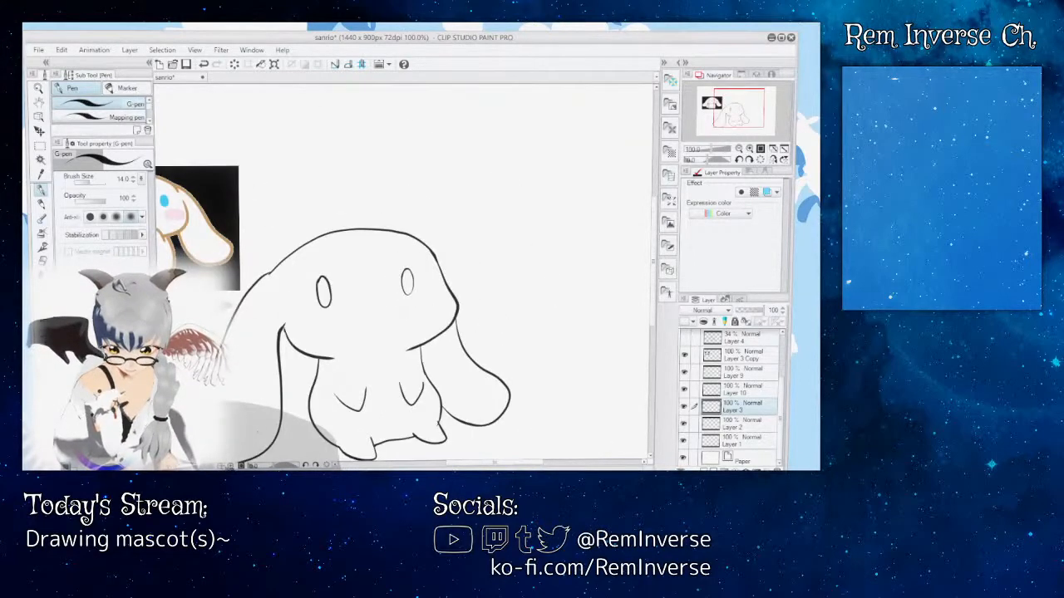
key(ctrl+plus)
key(ctrl+plus)
key(ctrl+plus)
key(ctrl+plus)
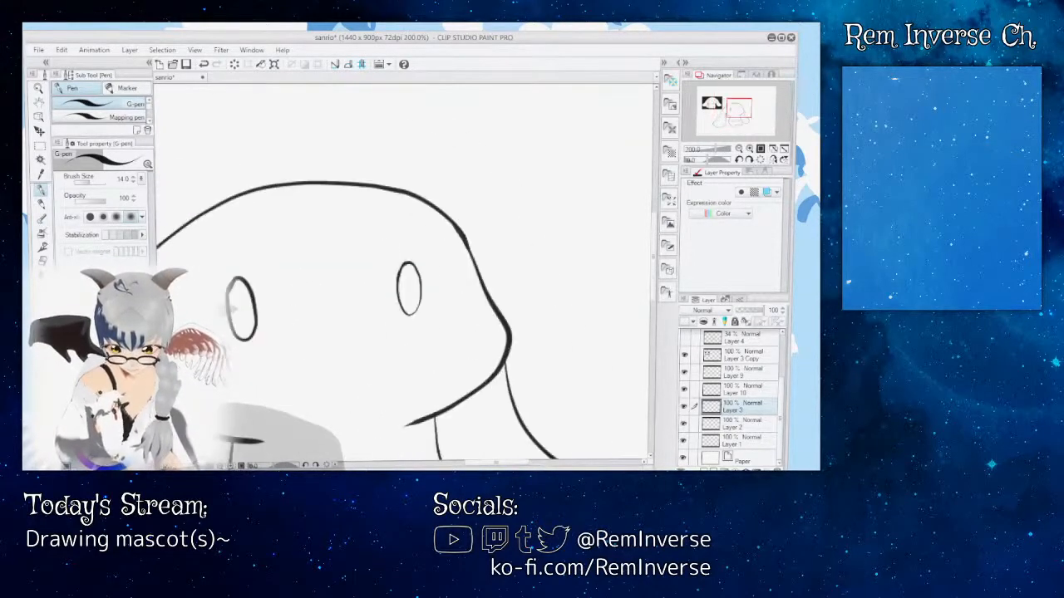
Step: Erase the mascot's entire left-hand eye on Layer 3 with the Rough eraser at size 118.1
drag(497, 462, 483, 462)
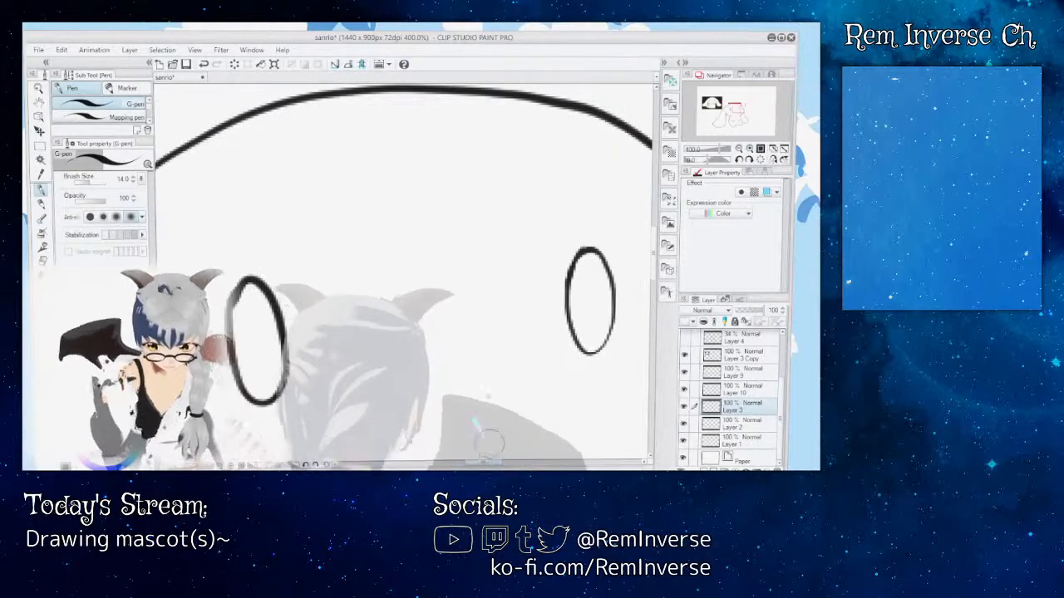
key(e)
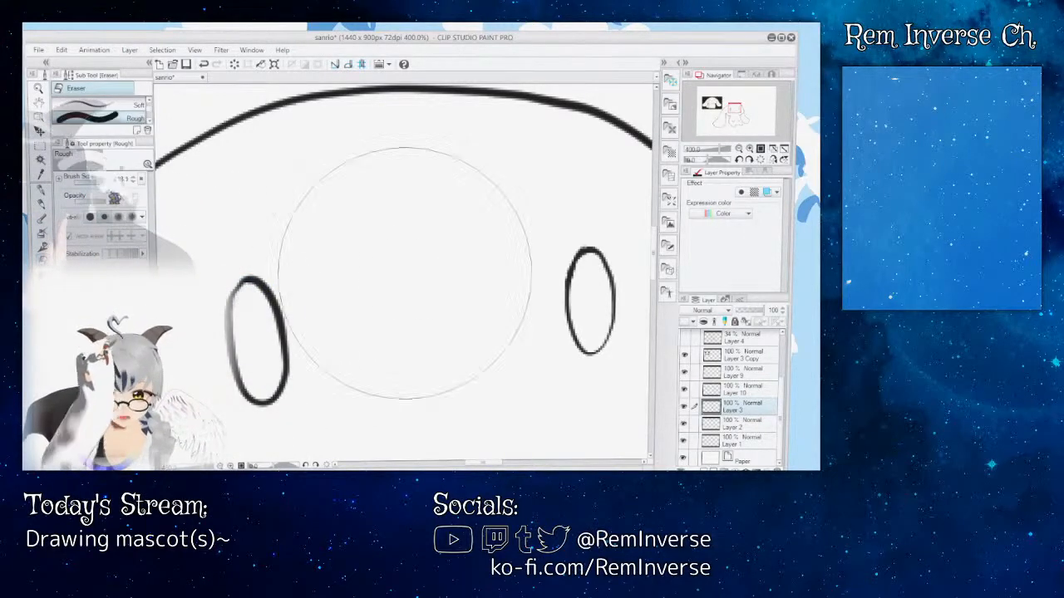
drag(332, 276, 266, 284)
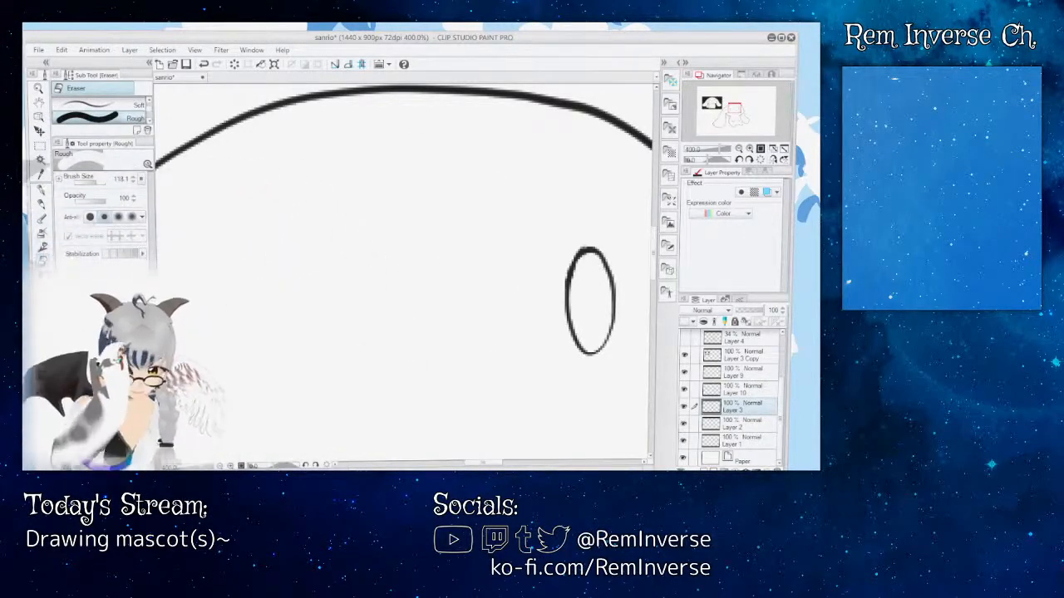
Step: Switch back to the G-pen and show the Layer 4 sketch as a guide for the left-hand eye
key(p)
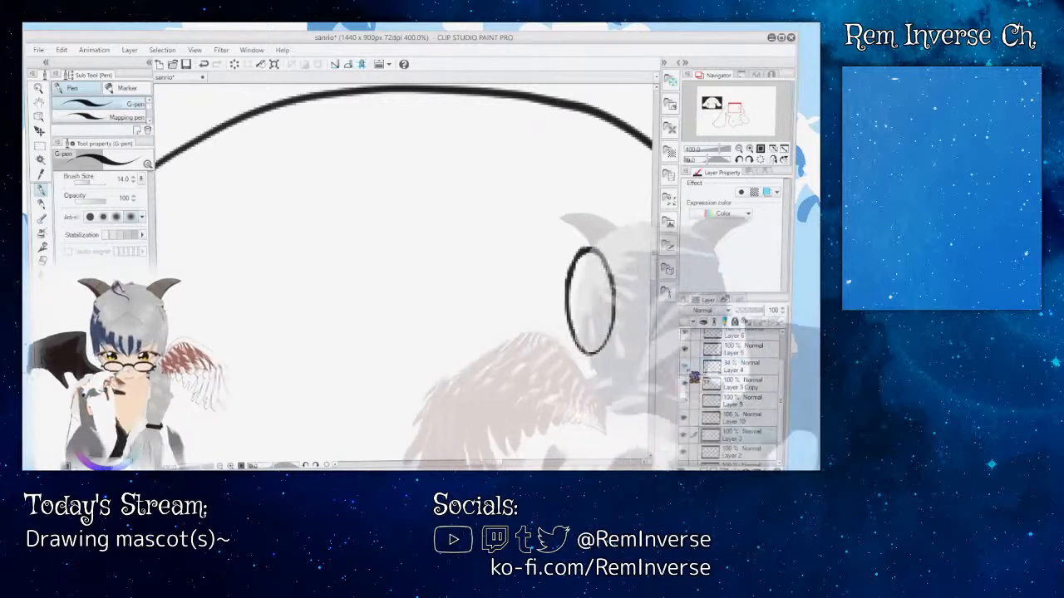
click(685, 366)
scroll(499, 274, down, 2)
mouse_move(476, 466)
mouse_down()
mouse_move(457, 467)
mouse_move(474, 467)
mouse_up()
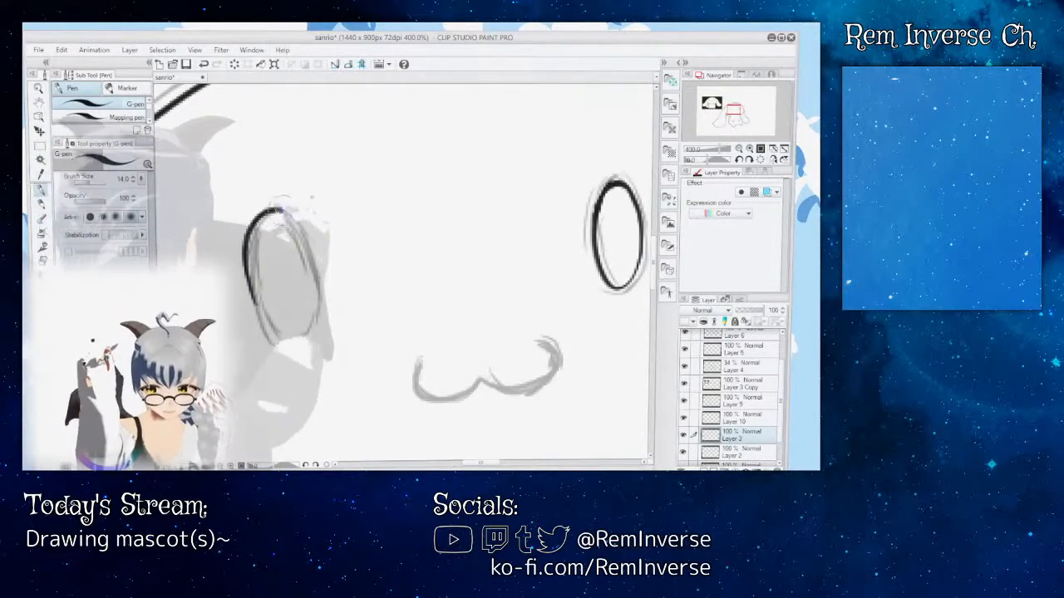
Step: Ink the mascot's left-hand eye as a closed oval over the sketch with the G-pen at size 14.0, redoing unsatisfactory strokes
key(ctrl+z)
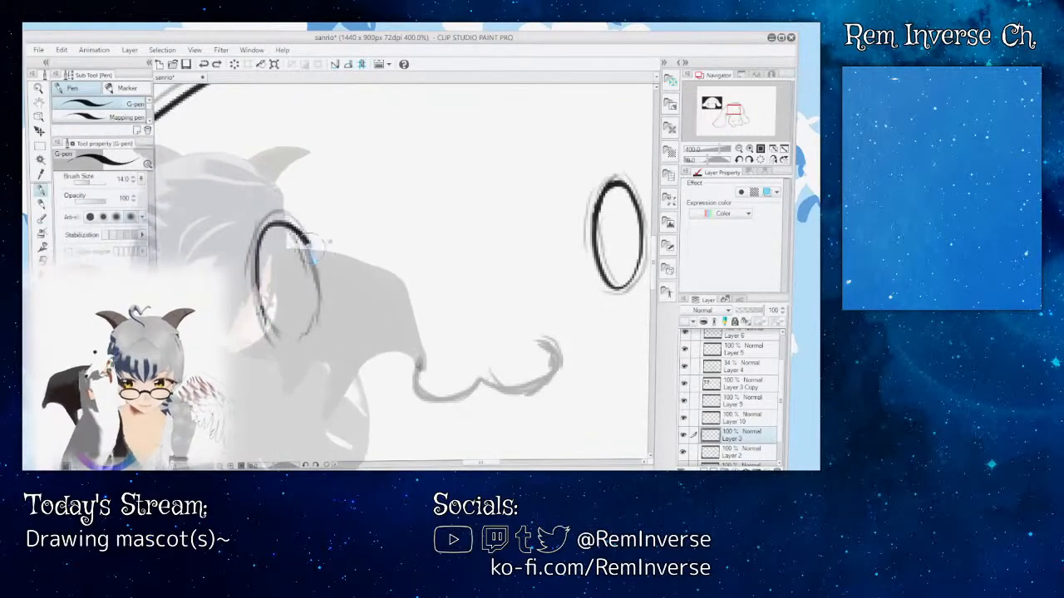
key(ctrl+z)
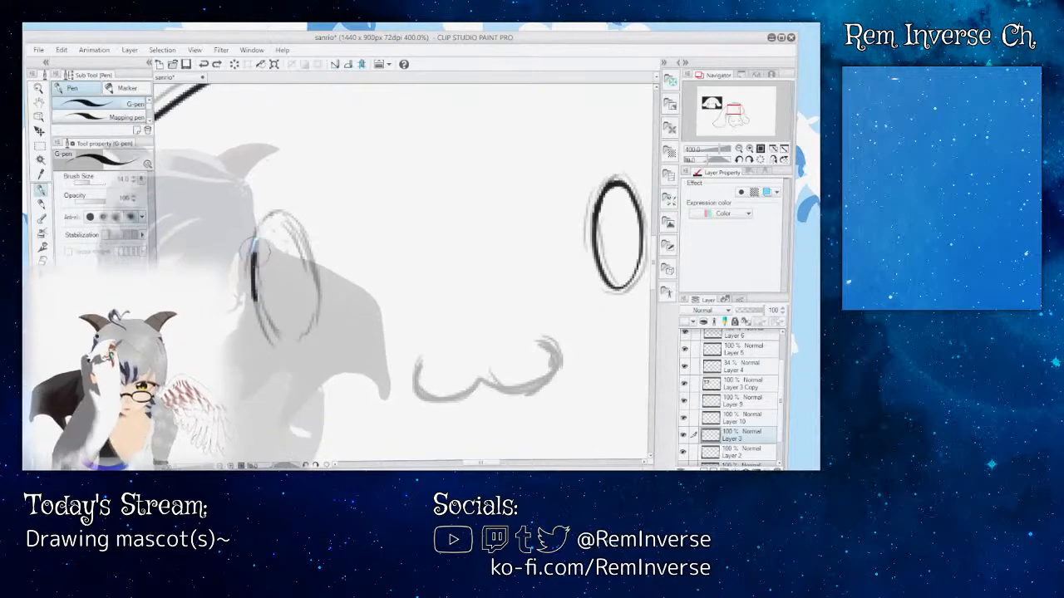
drag(305, 268, 303, 320)
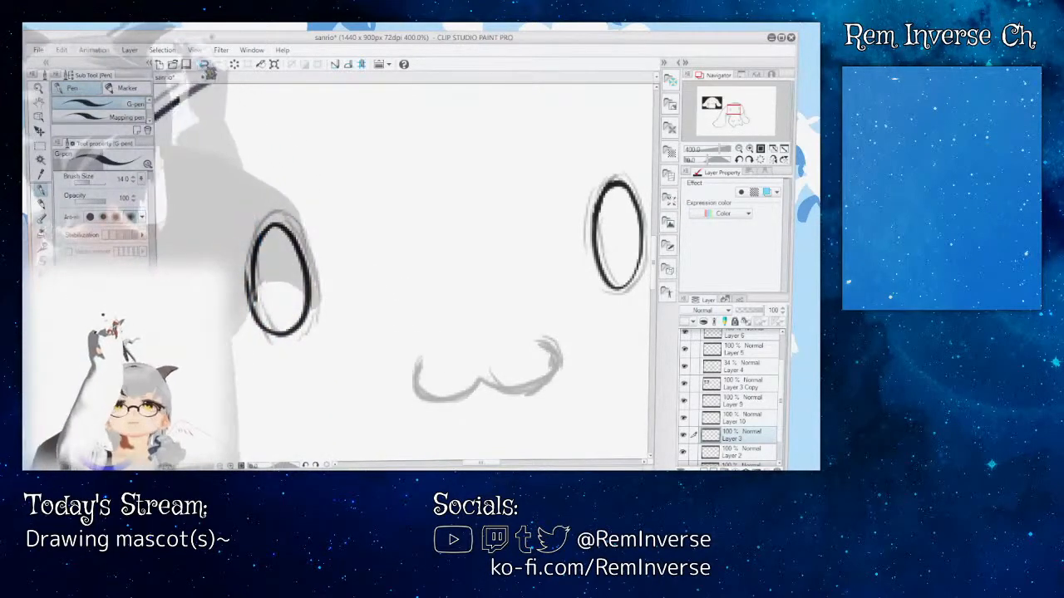
key(ctrl+z)
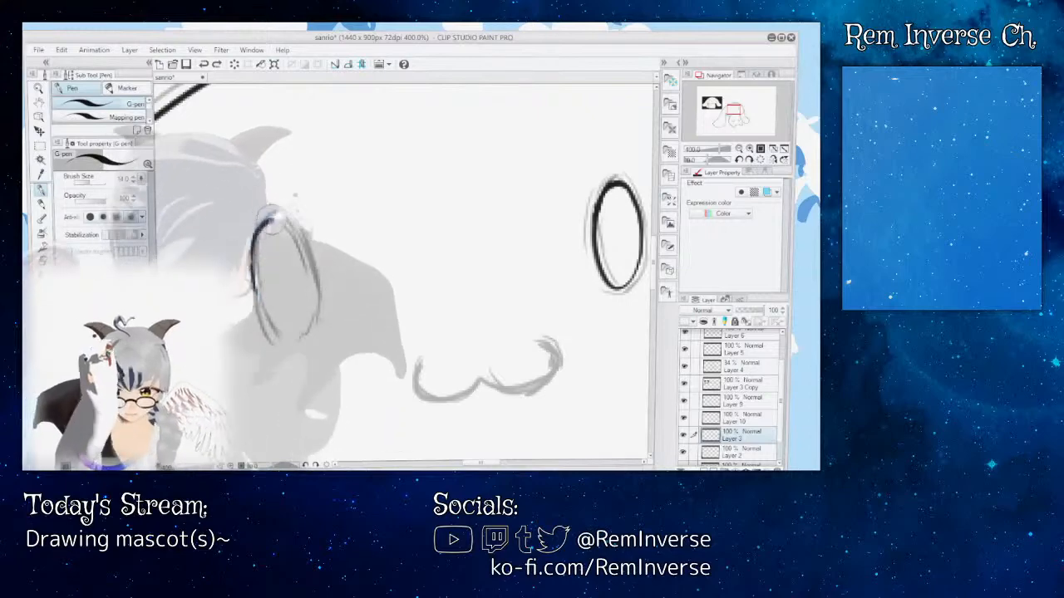
drag(270, 216, 270, 329)
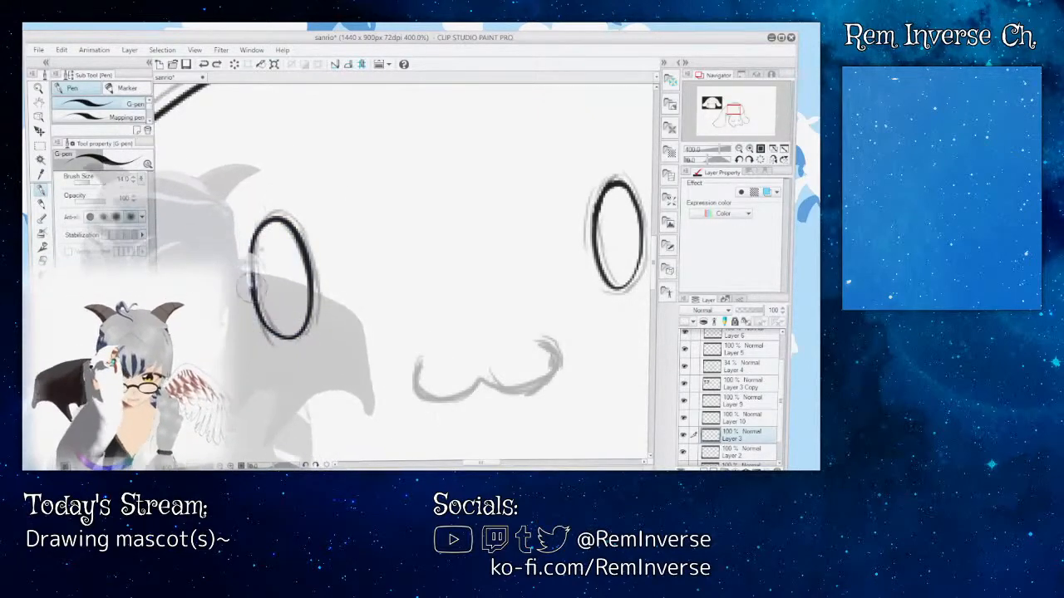
Step: Compare the whole mascot with the Layer 4 sketch hidden and shown
key(ctrl+minus)
key(ctrl+minus)
key(ctrl+minus)
key(ctrl+minus)
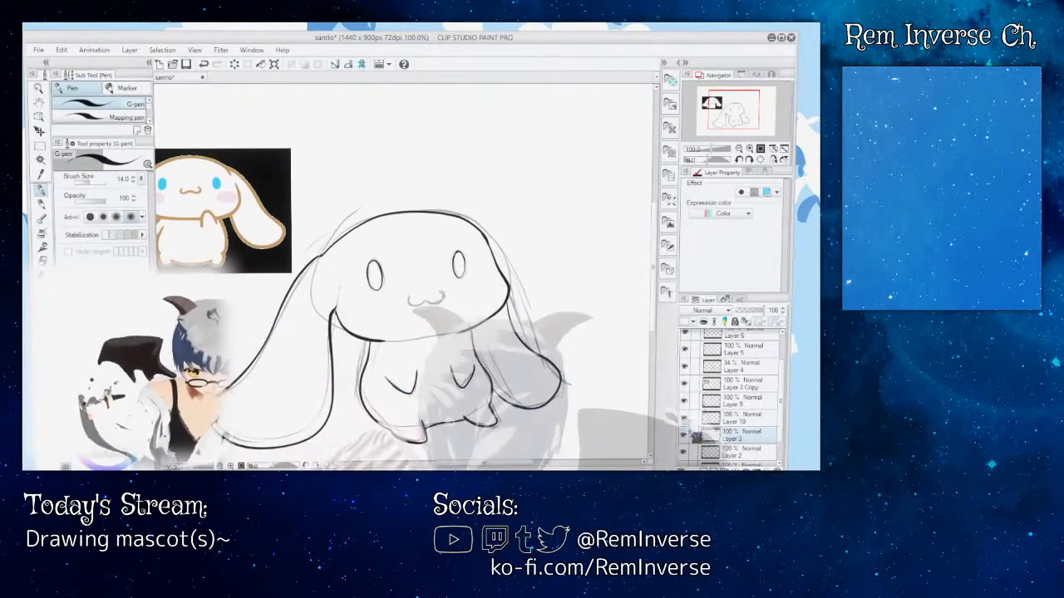
click(687, 352)
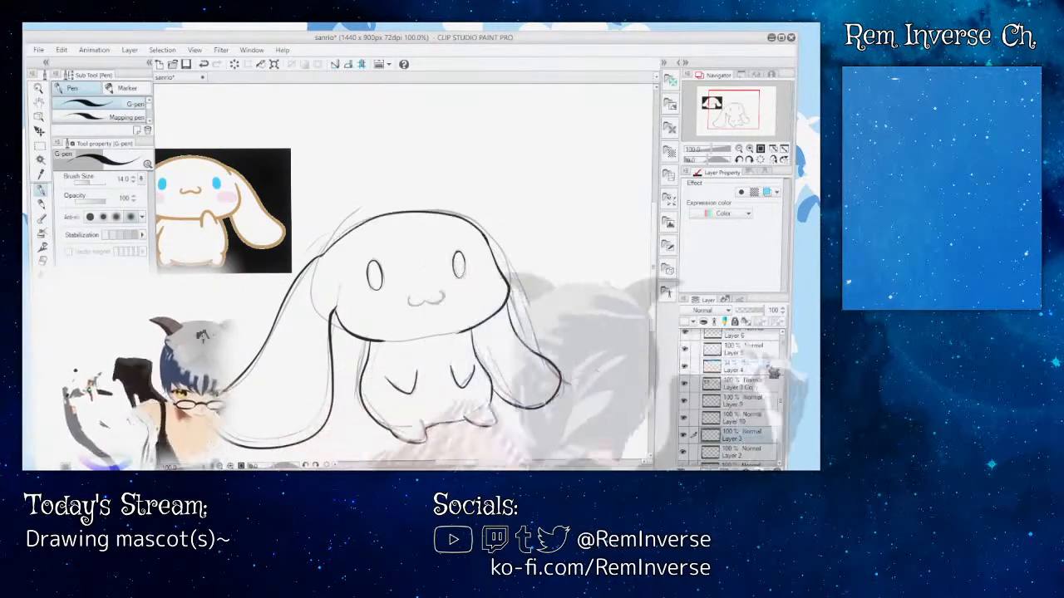
drag(782, 381, 781, 357)
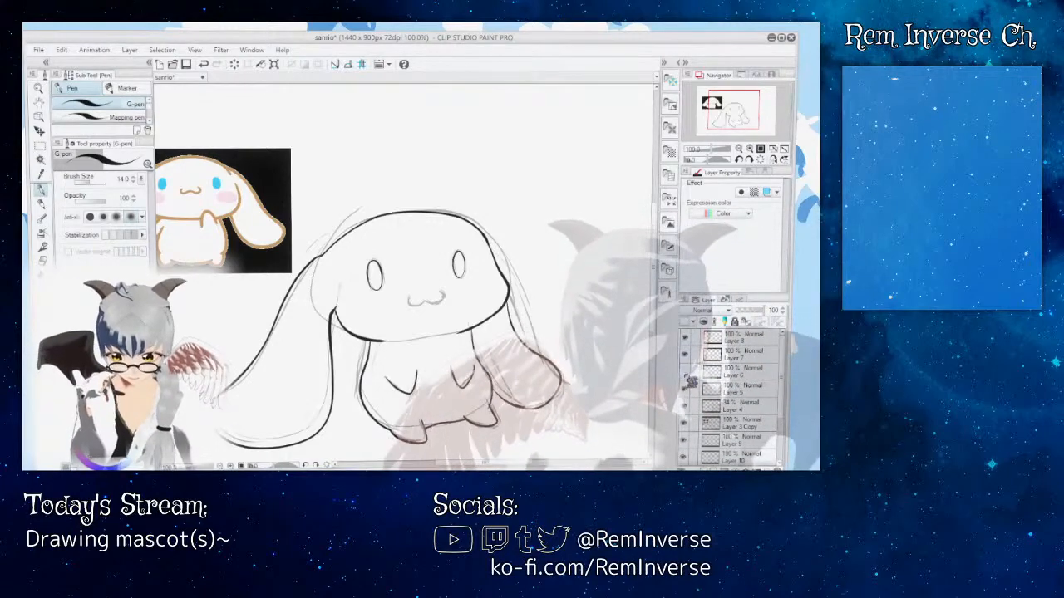
click(686, 405)
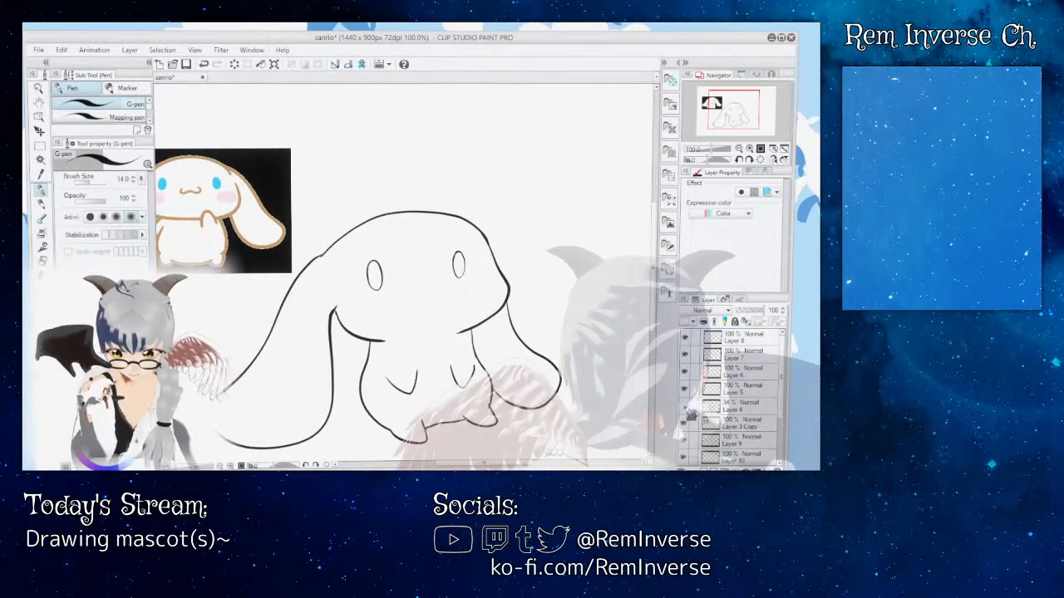
click(685, 406)
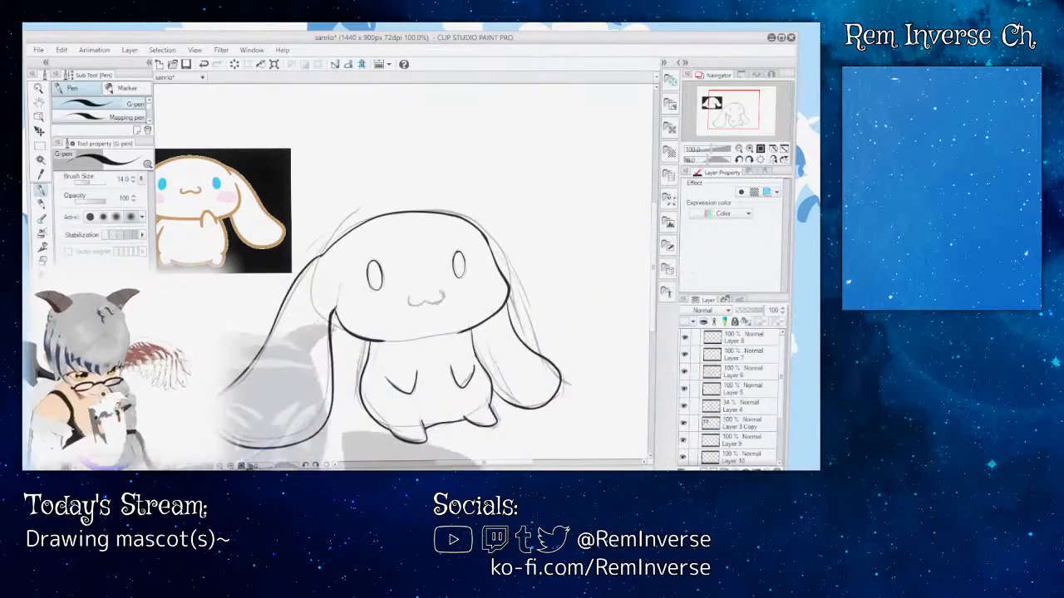
Step: Ink the mascot's W-shaped mouth over the sketch with the G-pen at size 14.0
key(ctrl+plus)
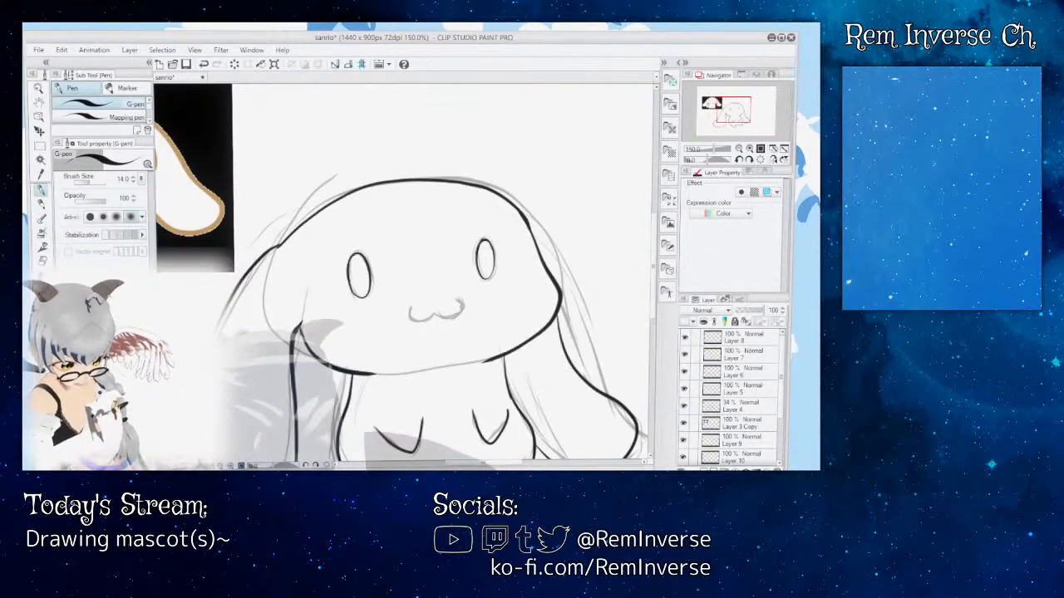
key(ctrl+plus)
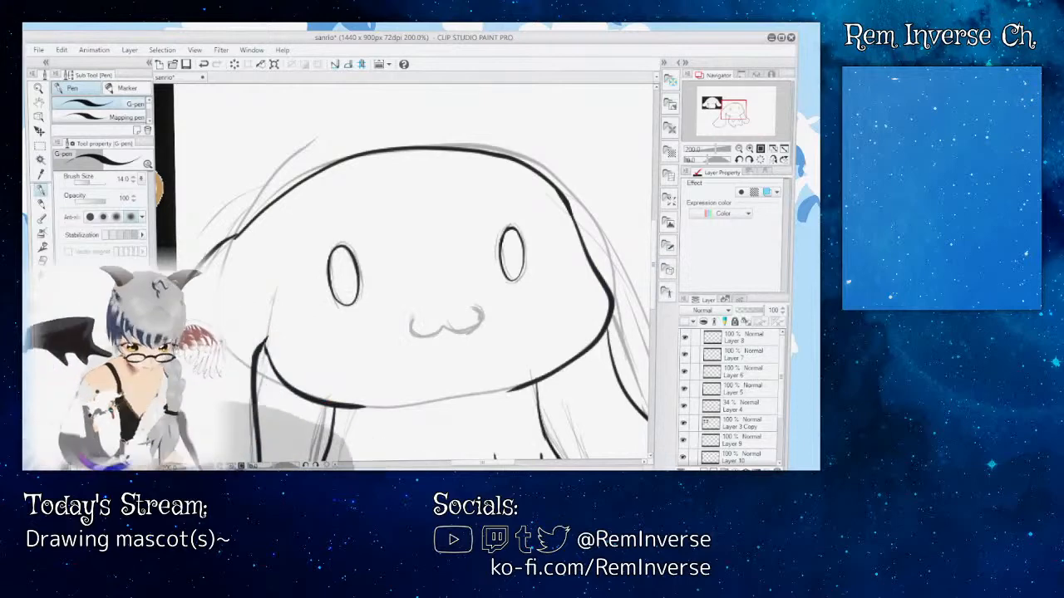
key(ctrl+plus)
key(ctrl+plus)
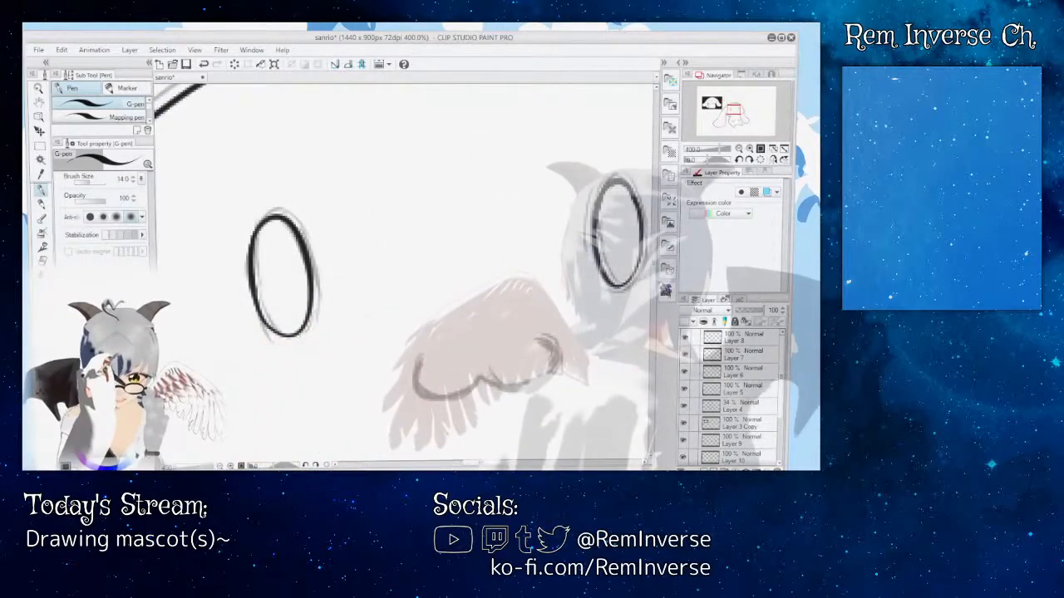
scroll(403, 274, down, 5)
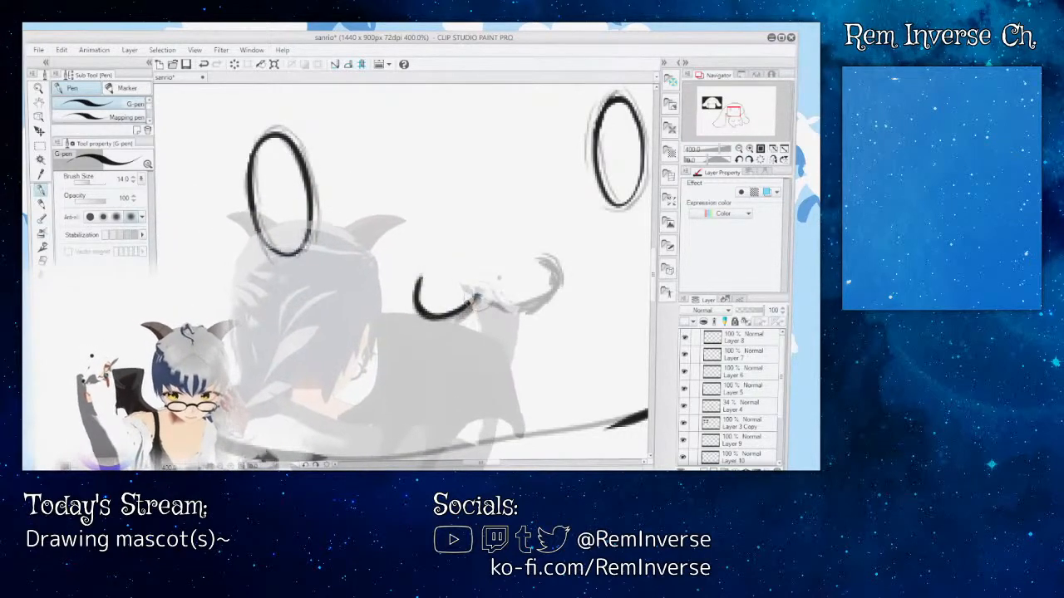
drag(472, 301, 544, 282)
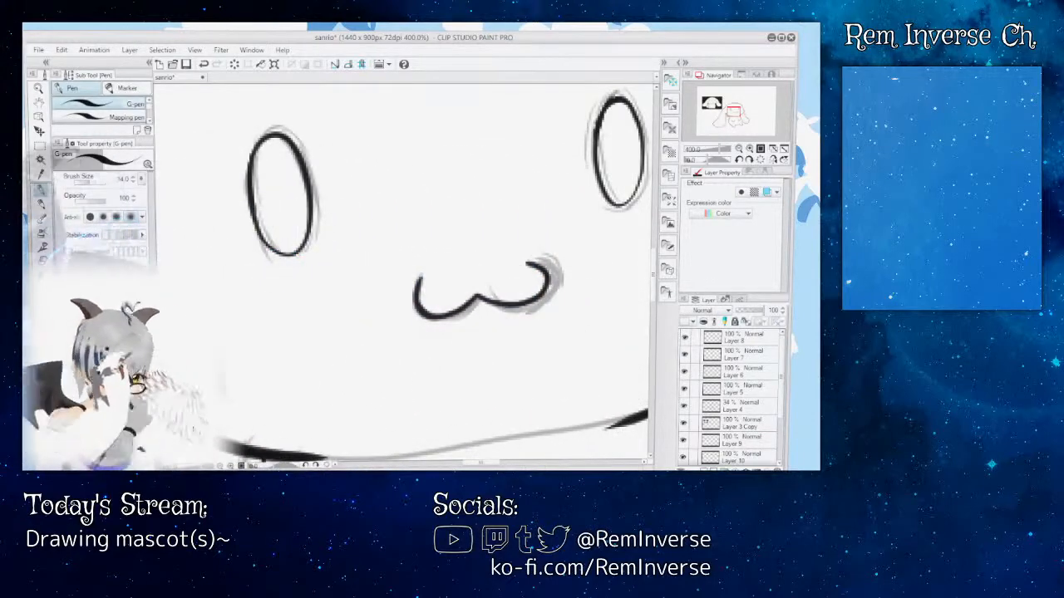
Step: Reshape the mouth's right-hand curl by erasing with the Rough eraser at size 11.8 and redrawing with the G-pen, undoing the last erasure
key(e)
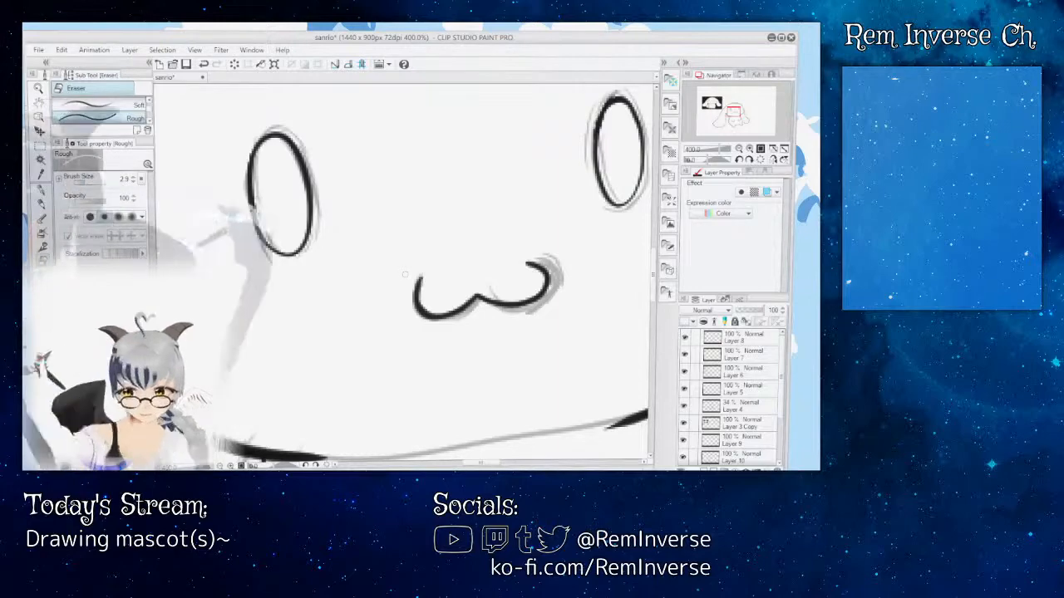
click(86, 182)
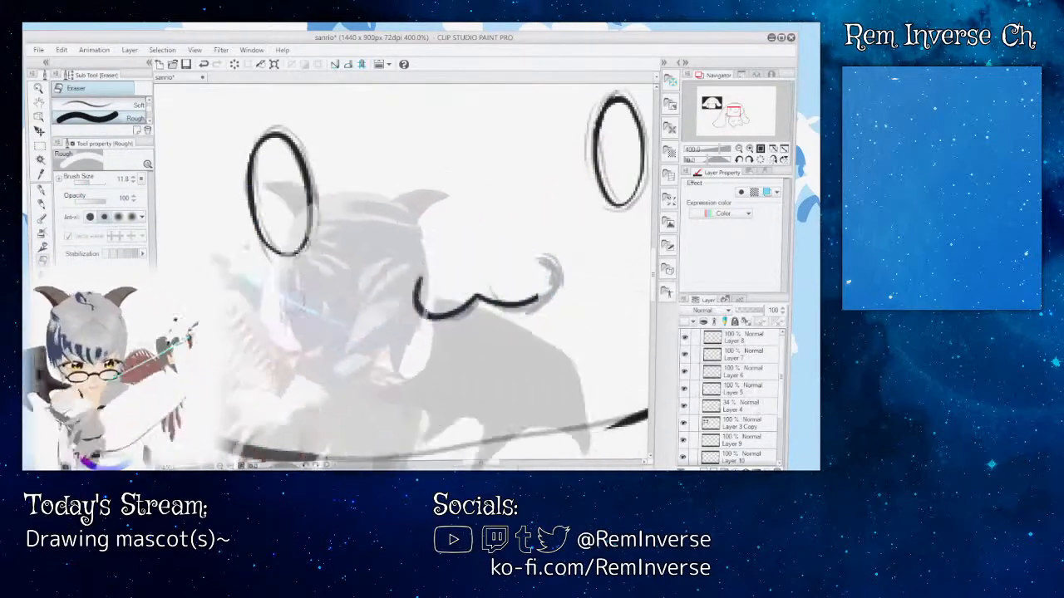
key(p)
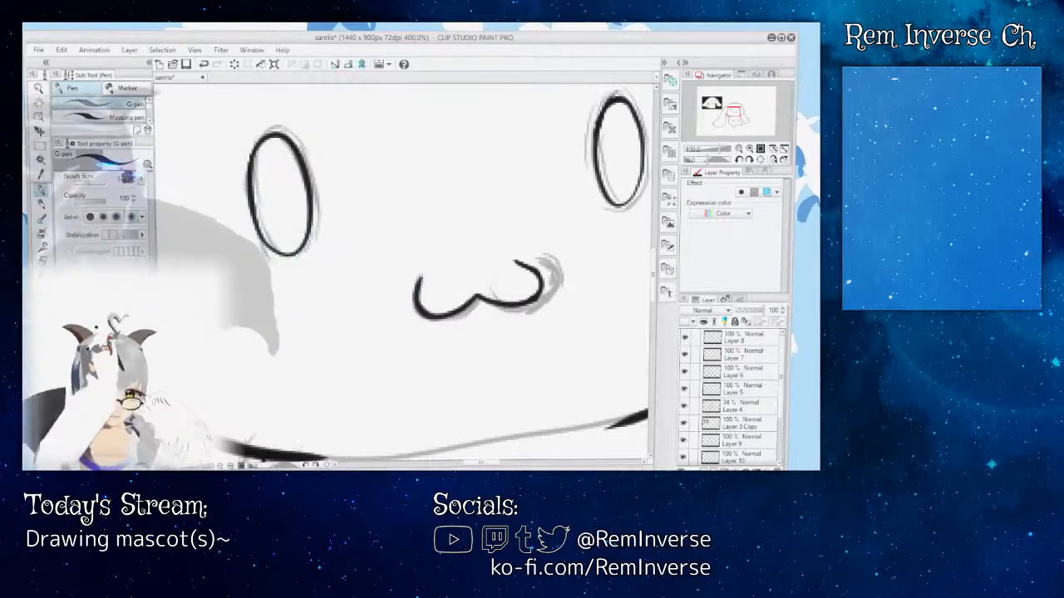
key(e)
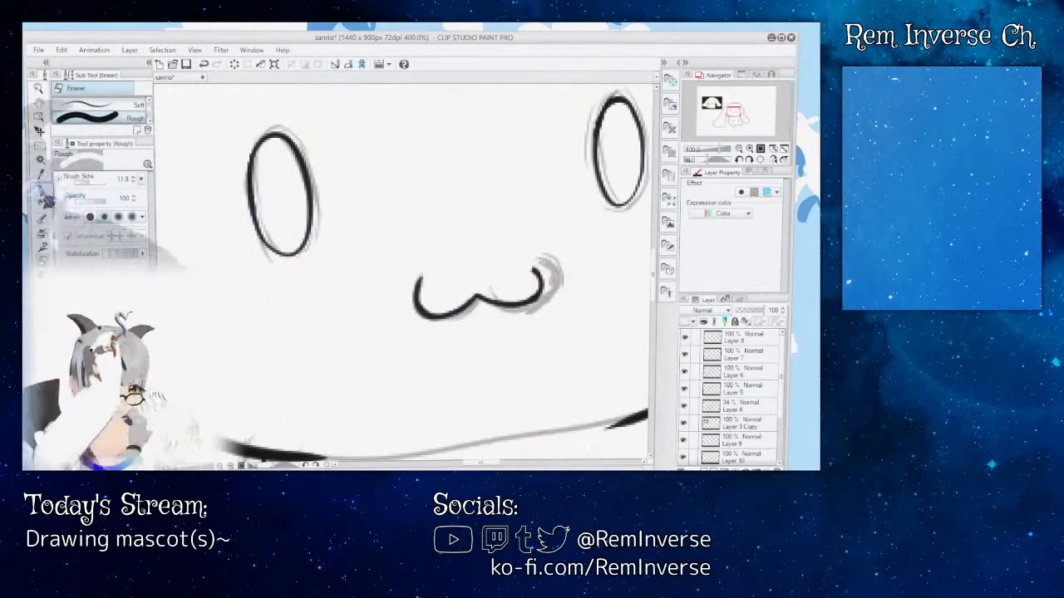
key(p)
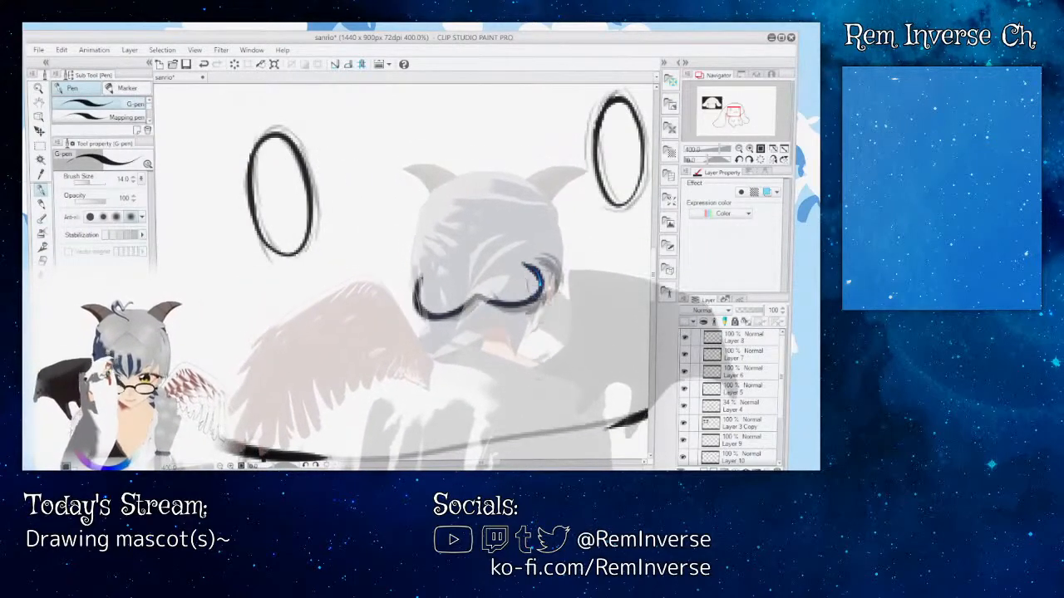
key(e)
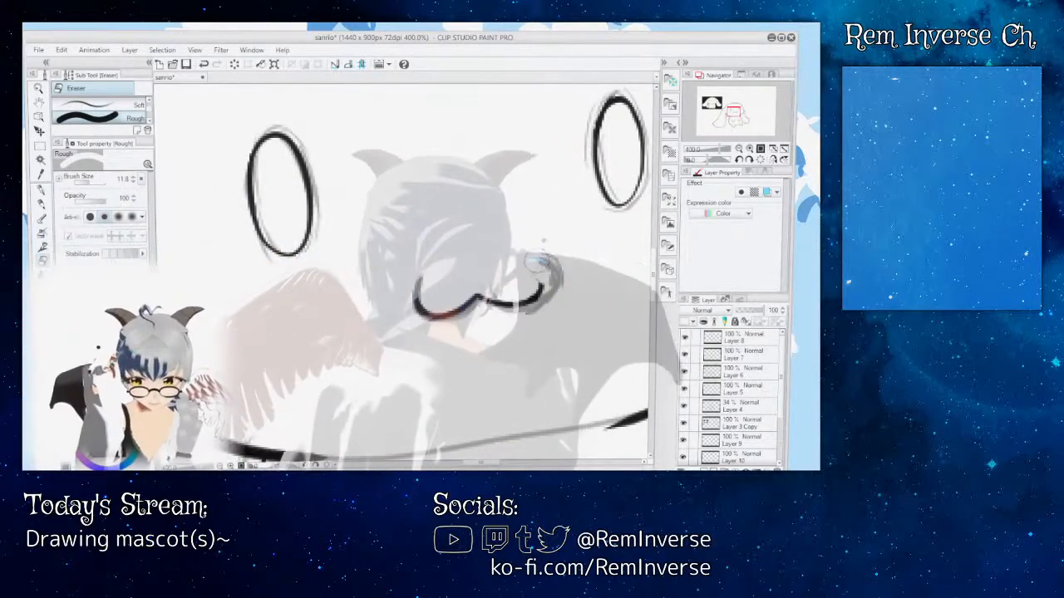
key(ctrl+z)
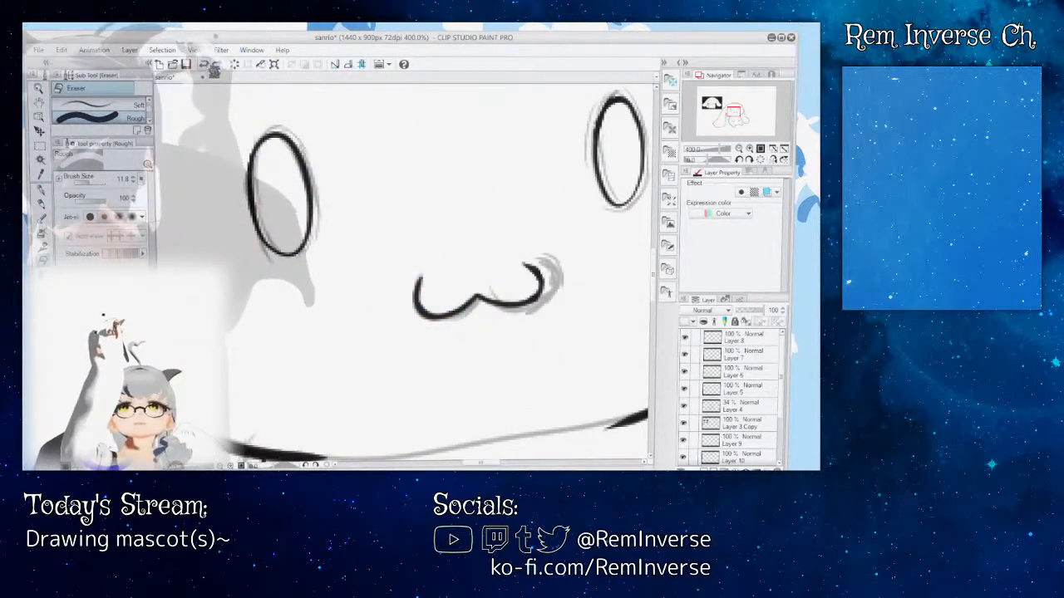
Step: Trim the outer edge of the mouth's right-hand curl with the Rough eraser at size 1.2
click(81, 182)
drag(81, 183, 78, 183)
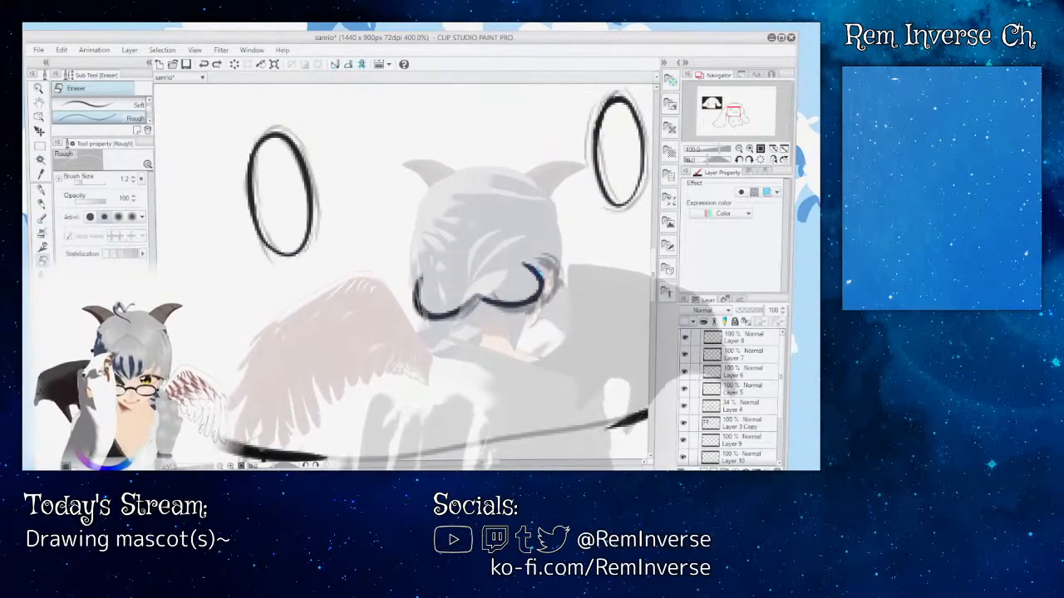
drag(546, 287, 545, 269)
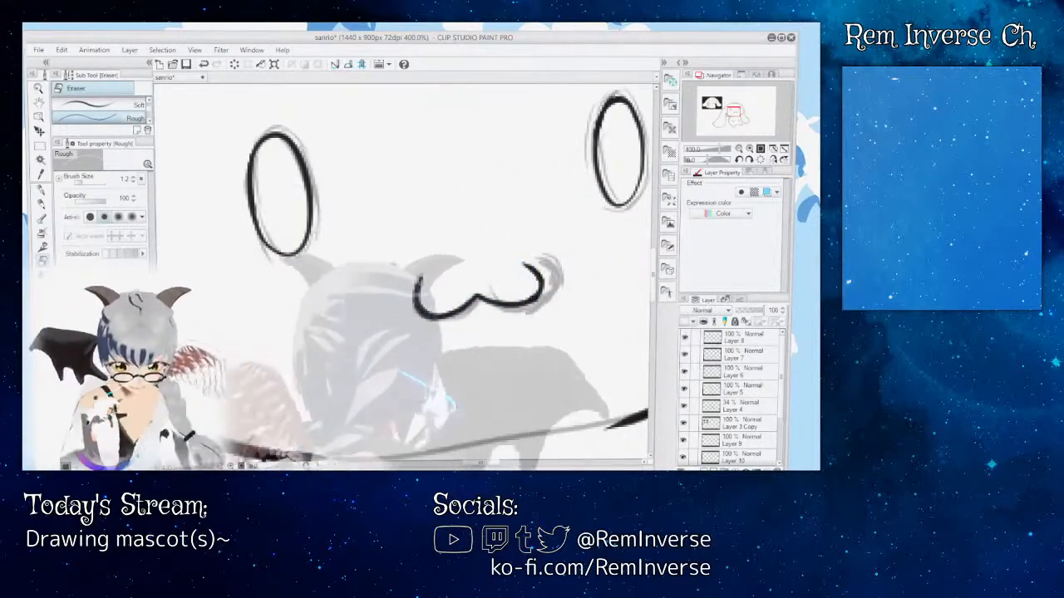
Step: Hide the Layer 4 sketch and examine the inked eyes and mouth up close and against the whole head
scroll(404, 274, right, 5)
scroll(403, 275, left, 4)
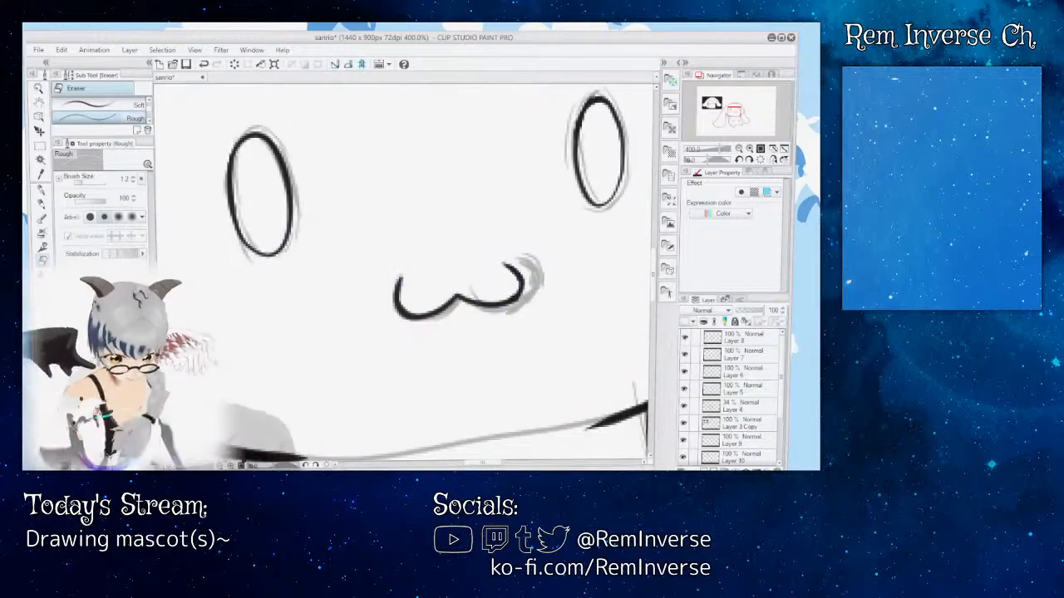
key(ctrl+minus)
key(ctrl+minus)
key(ctrl+minus)
key(ctrl+minus)
key(ctrl+minus)
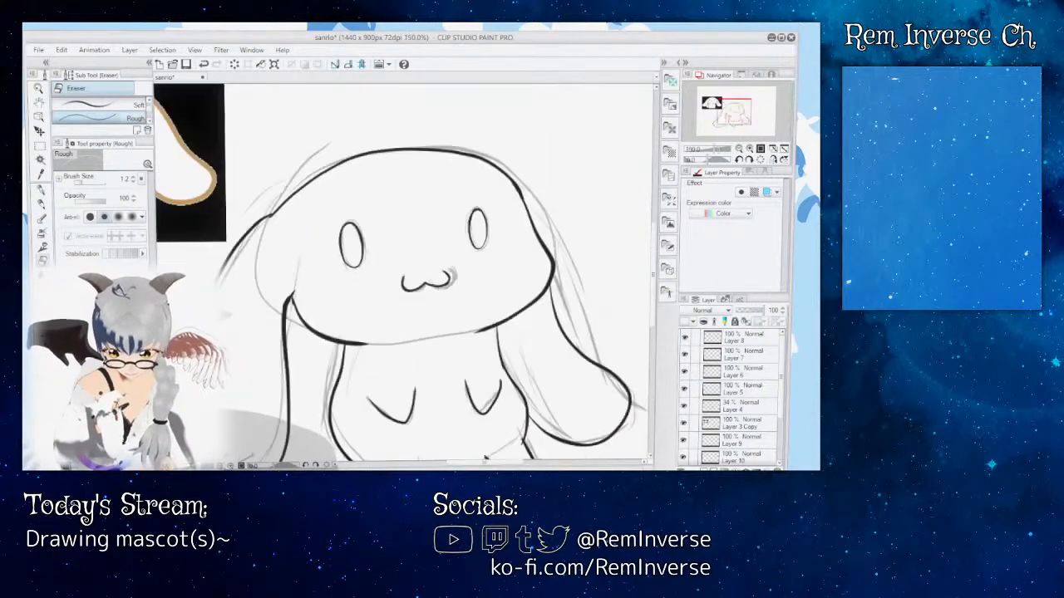
key(ctrl+plus)
key(ctrl+plus)
key(ctrl+plus)
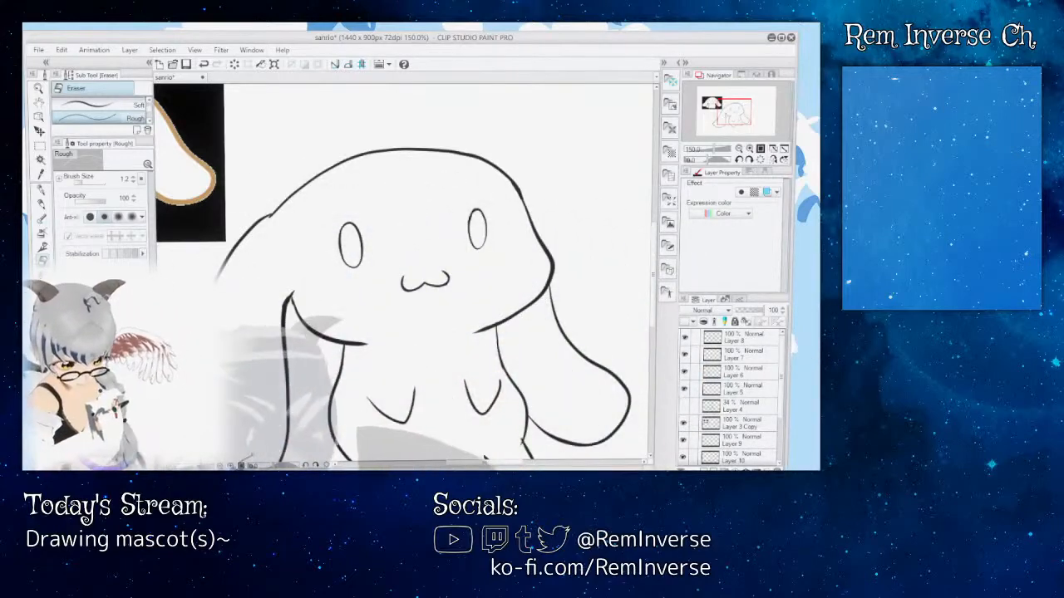
key(ctrl+plus)
key(ctrl+plus)
key(ctrl+plus)
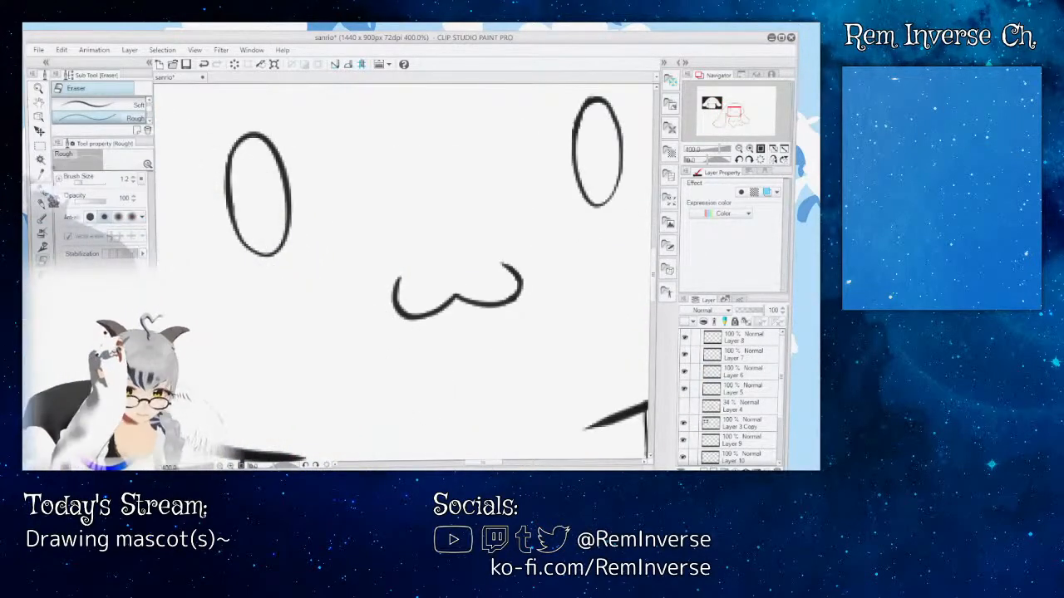
Step: Touch up the tip of the mouth's right-hand curl with the G-pen at size 14.0
key(p)
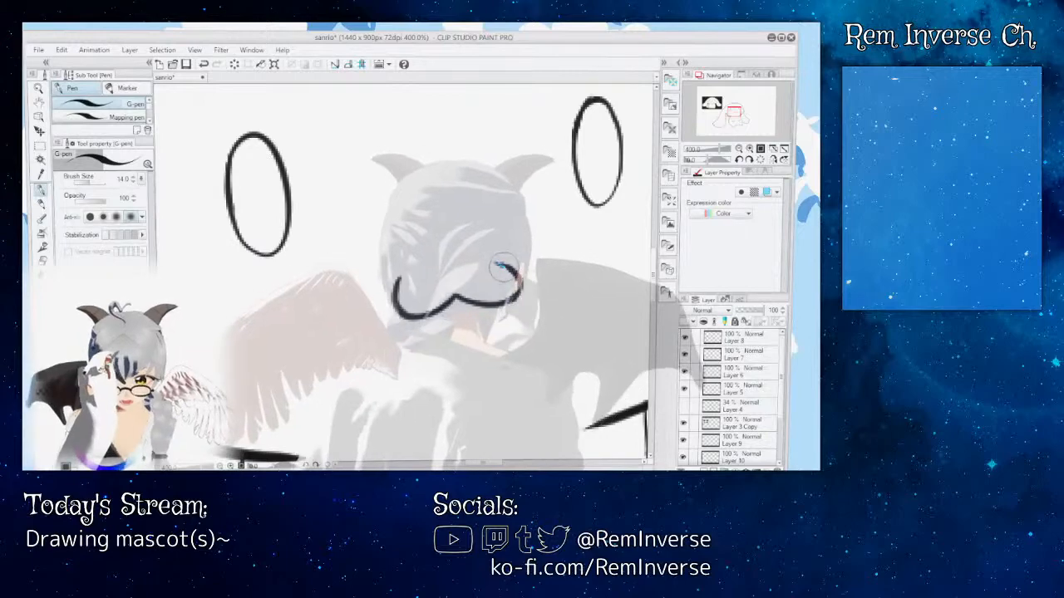
key(ctrl+z)
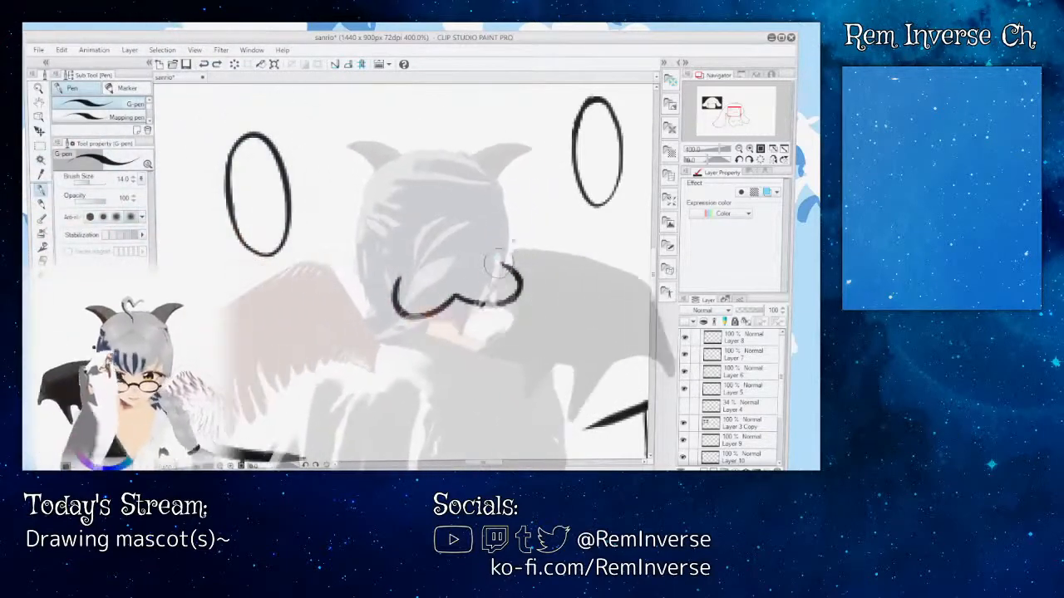
key(ctrl+y)
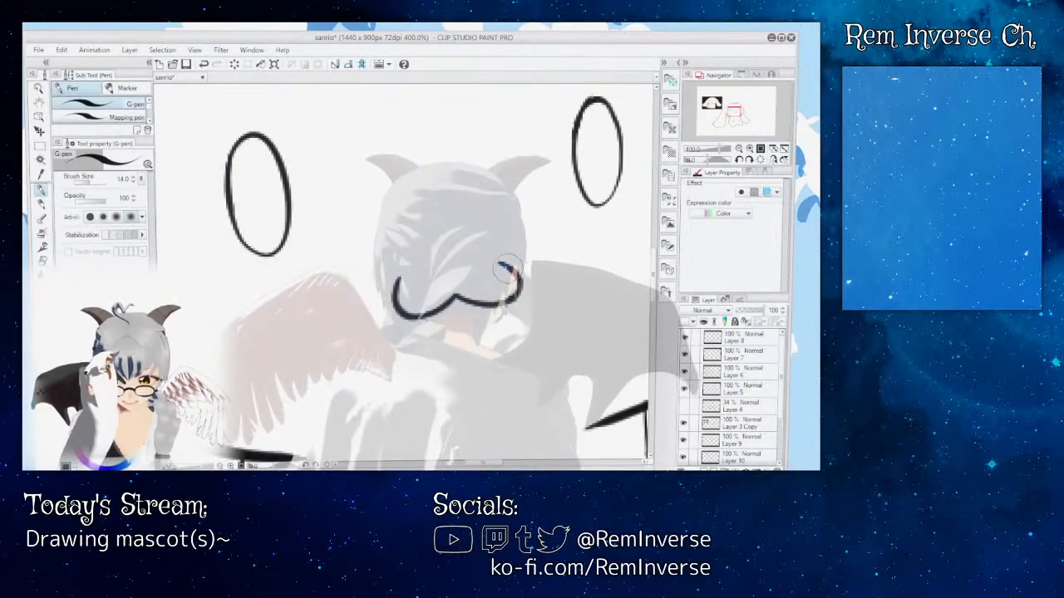
Step: Select the mouth with a rectangular marquee and shift it slightly to the right between the eyes with the Move layer tool
key(m)
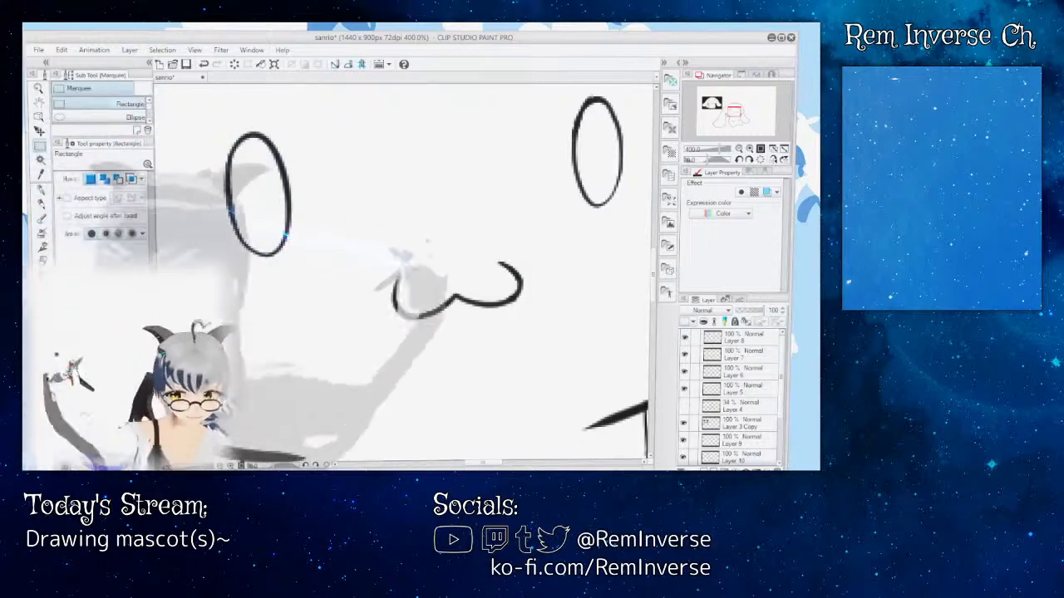
drag(357, 230, 550, 343)
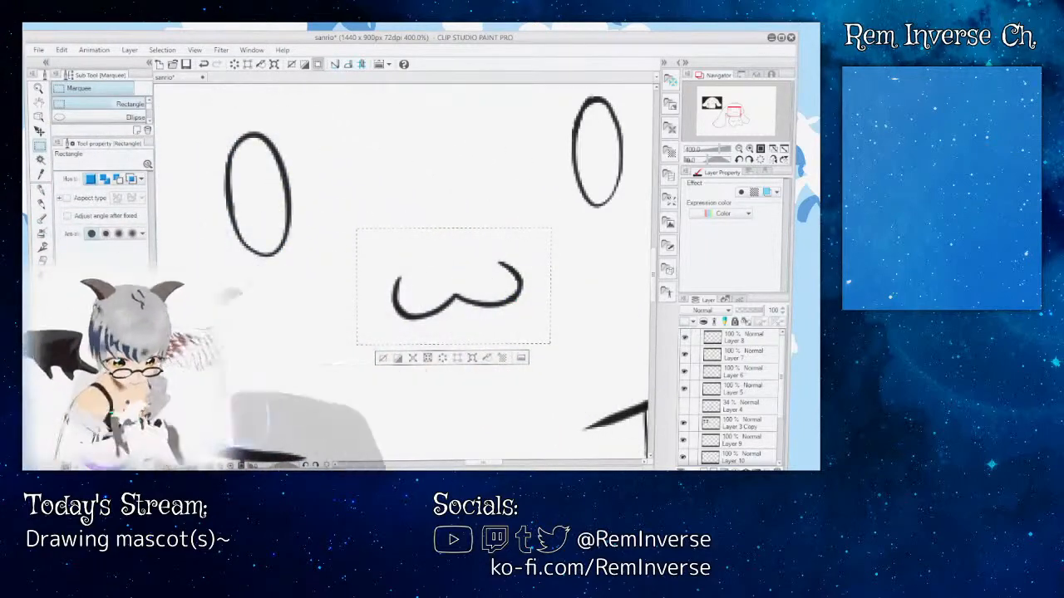
key(ctrl+minus)
key(ctrl+minus)
key(ctrl+minus)
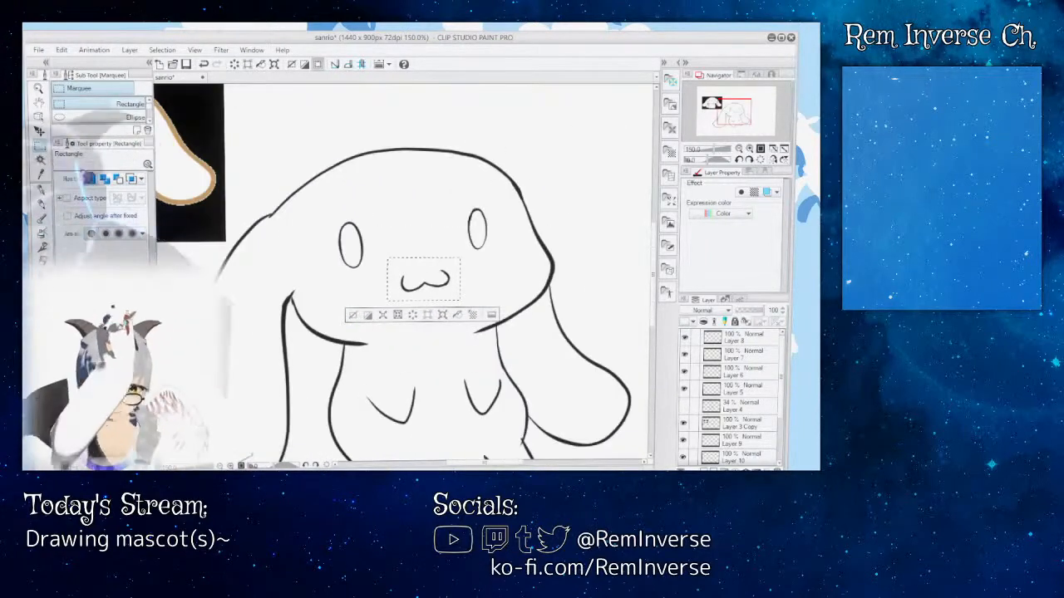
click(40, 132)
drag(430, 280, 435, 281)
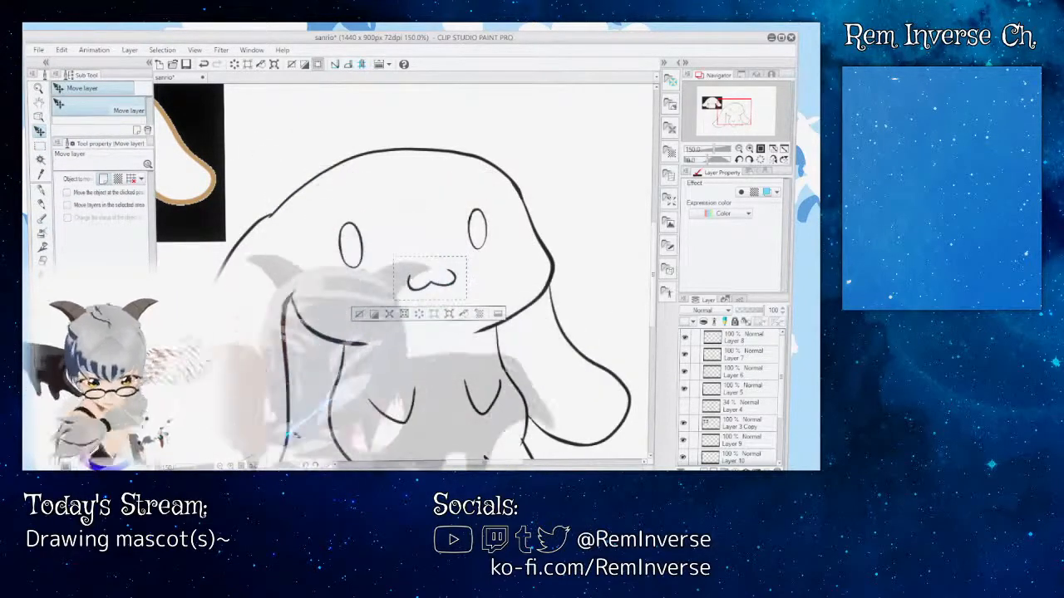
Step: Clear the rectangular selection around the repositioned mouth
key(ctrl+minus)
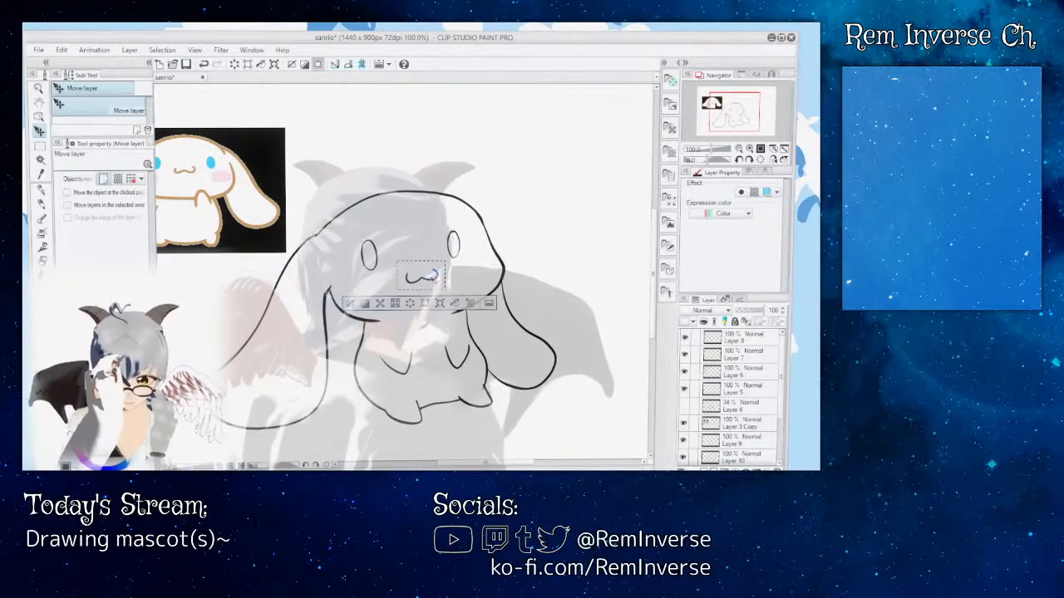
key(m)
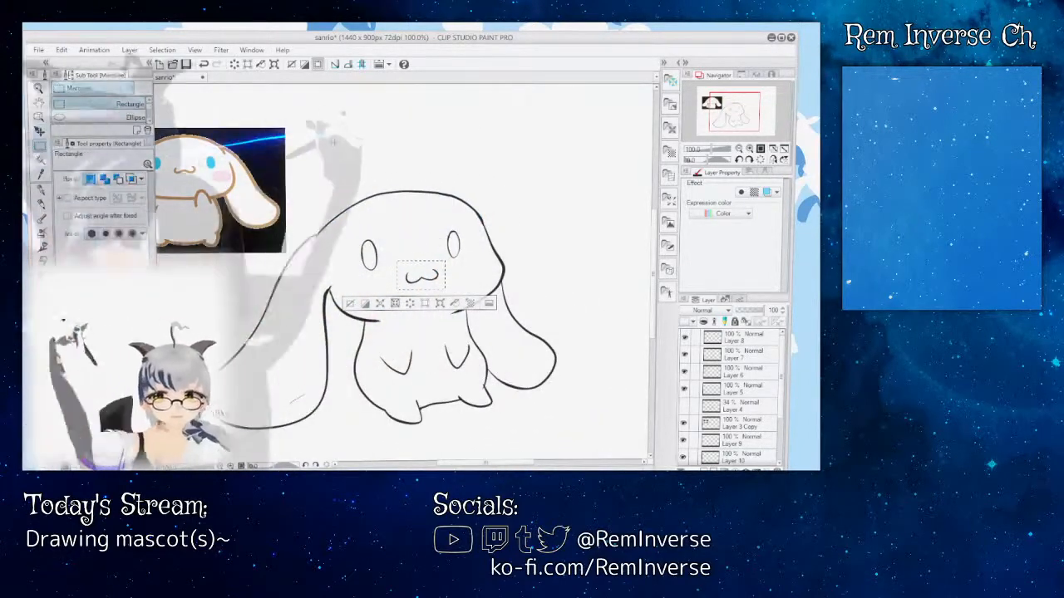
key(ctrl+d)
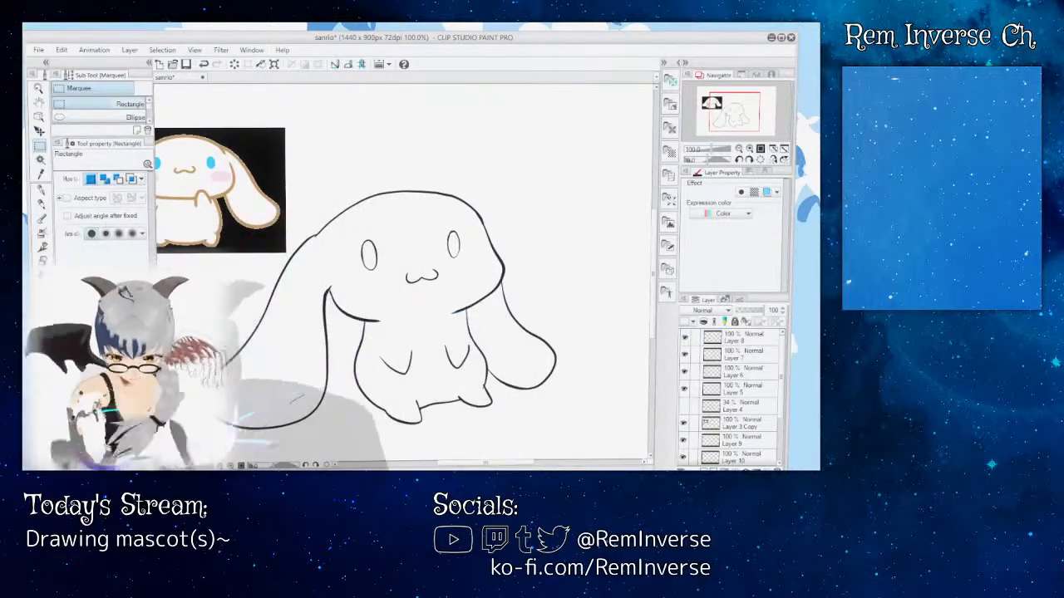
Step: Identify the layer with the stray sketch marks by toggling visibility, and erase them around the left-hand ear's lower end with the Rough eraser at size 9.9
key(ctrl+plus)
scroll(404, 270, down, 3)
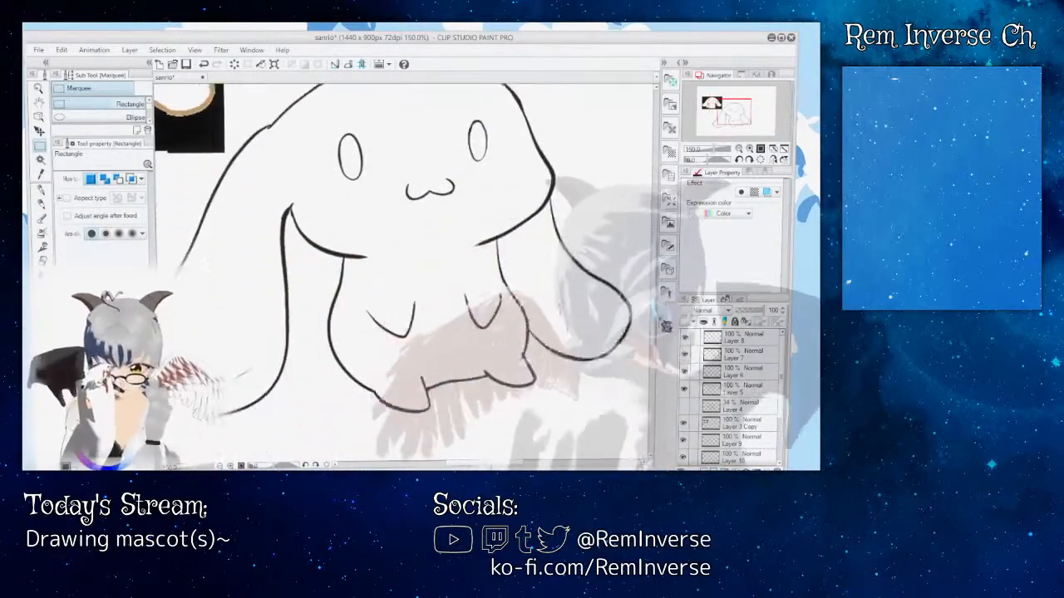
scroll(404, 273, left, 3)
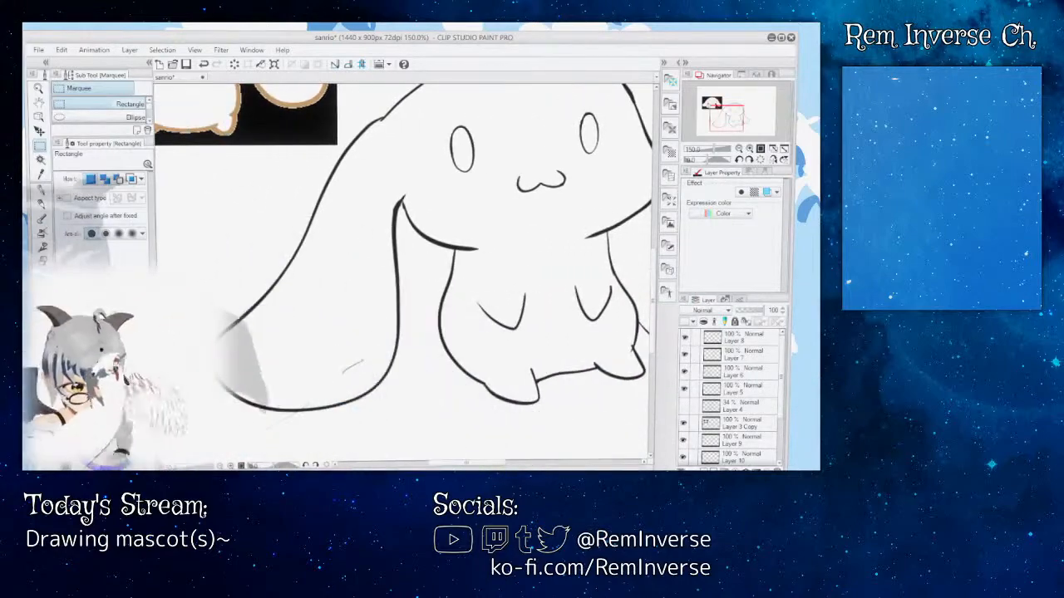
key(e)
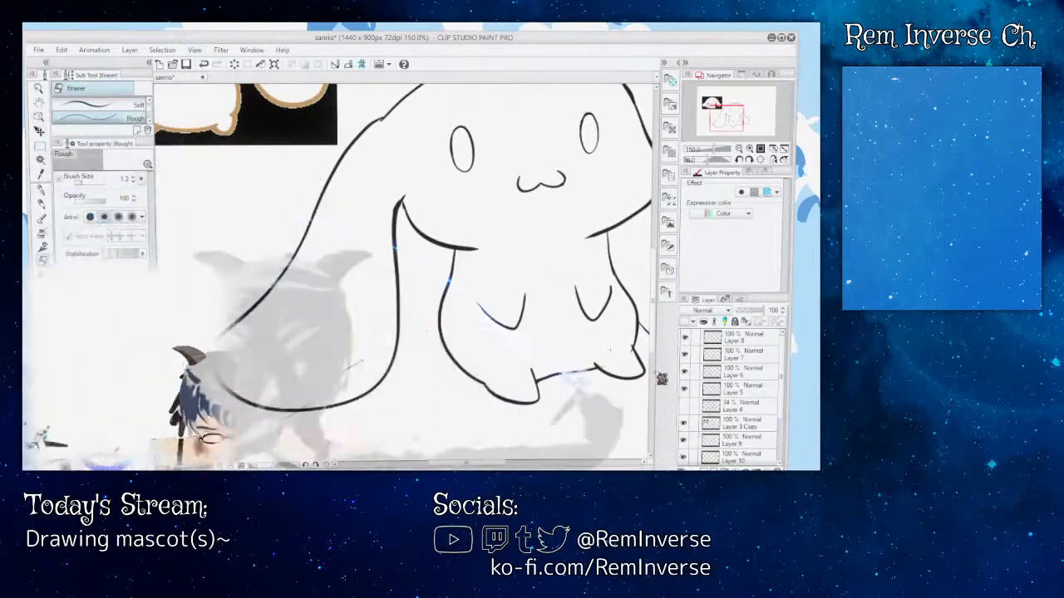
click(88, 182)
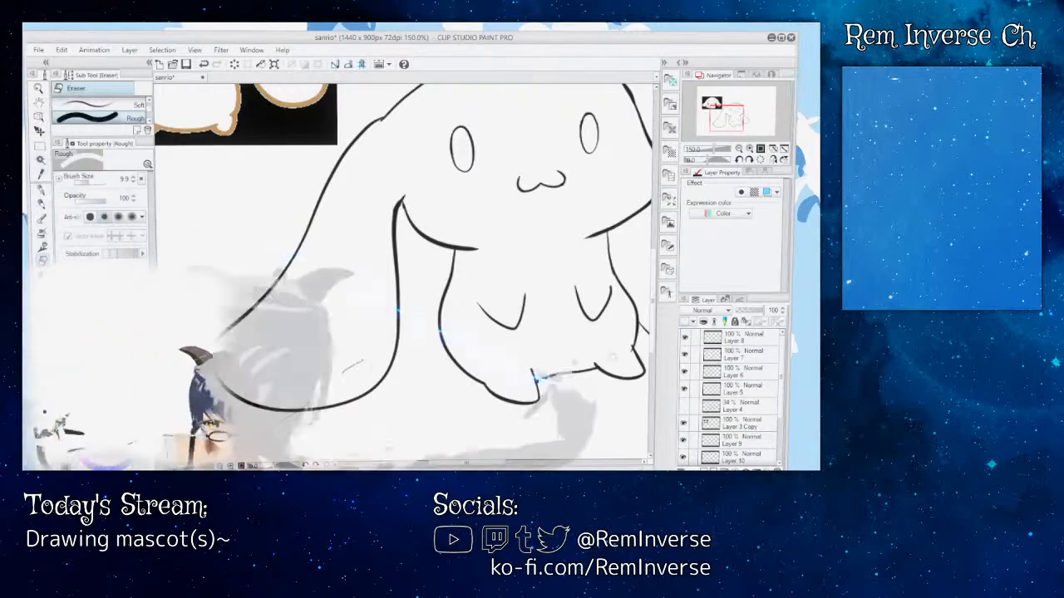
click(685, 355)
click(685, 373)
click(685, 373)
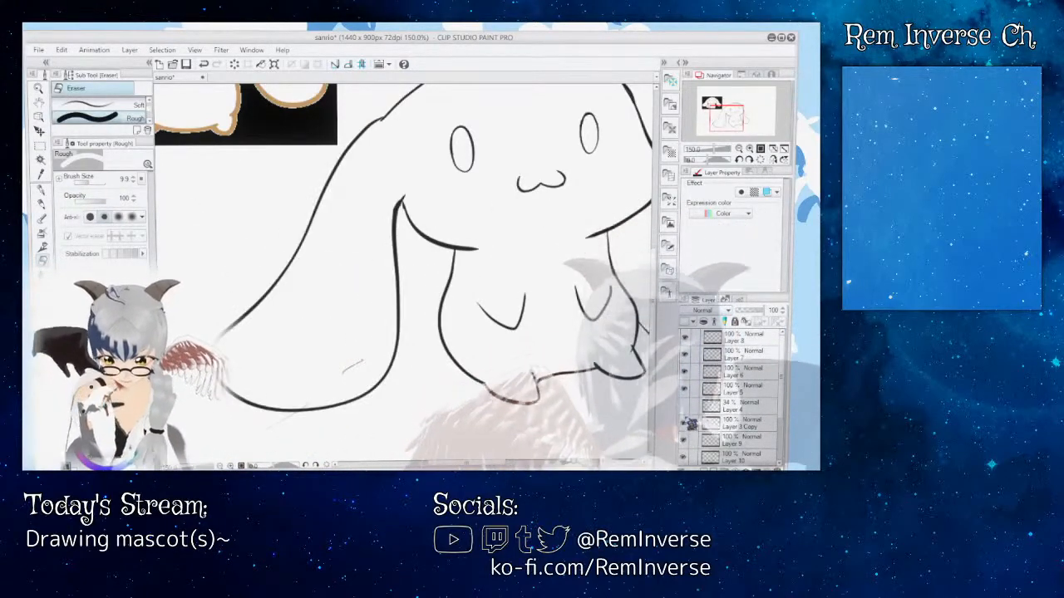
click(685, 424)
click(685, 424)
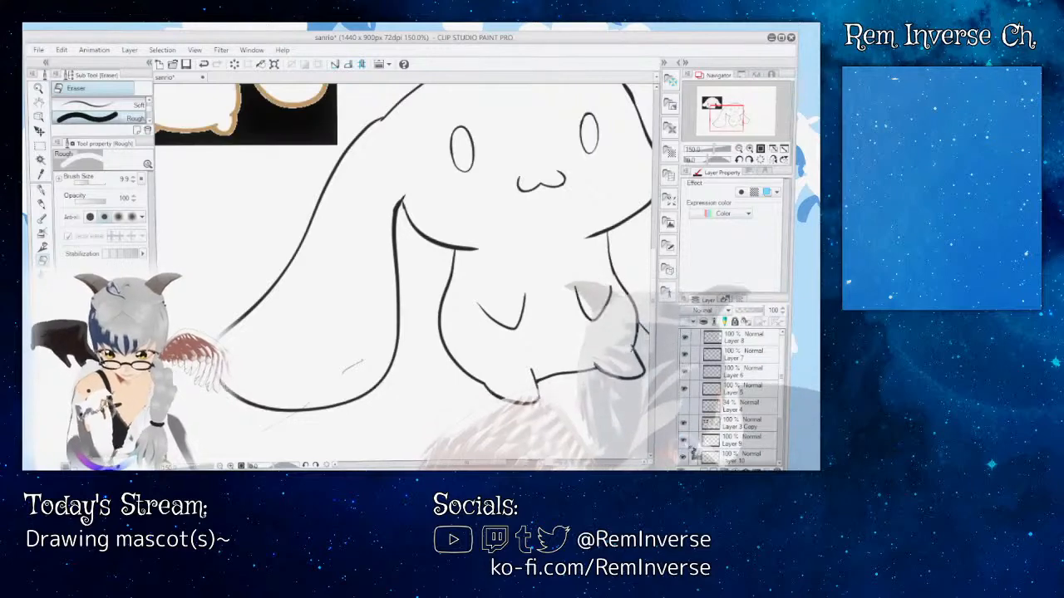
scroll(691, 462, down, 2)
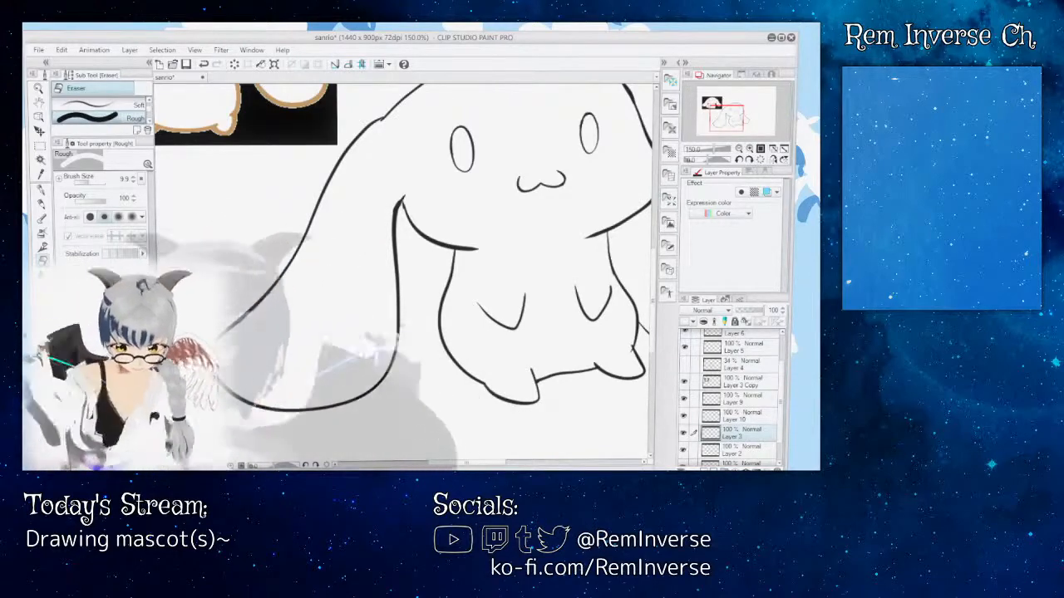
Step: Trim the overlapping line end where the body outline meets the right-hand foot with the Rough eraser at size 9.9
scroll(403, 273, right, 3)
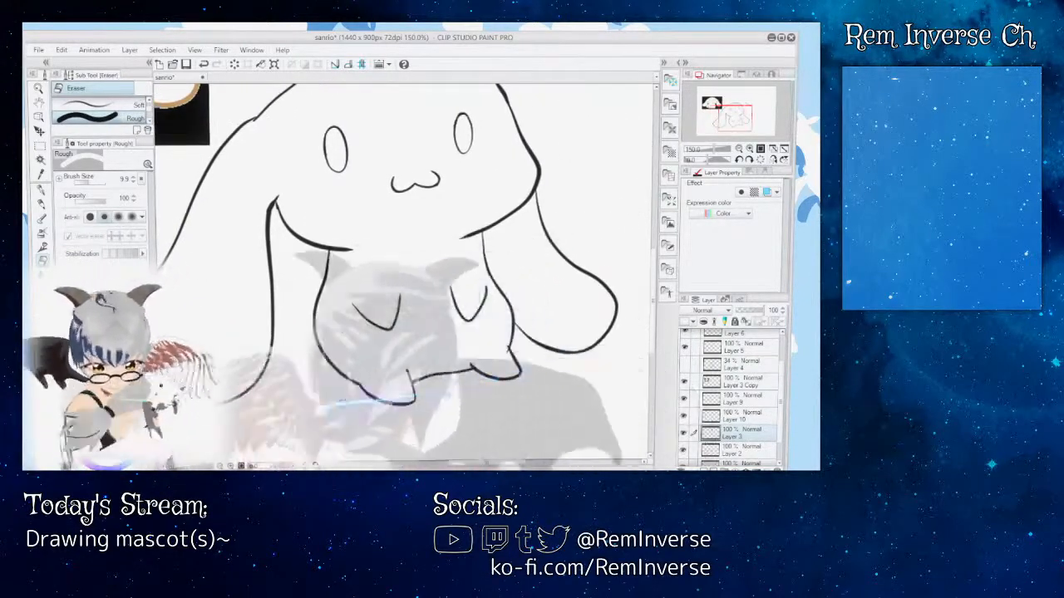
key(ctrl+plus)
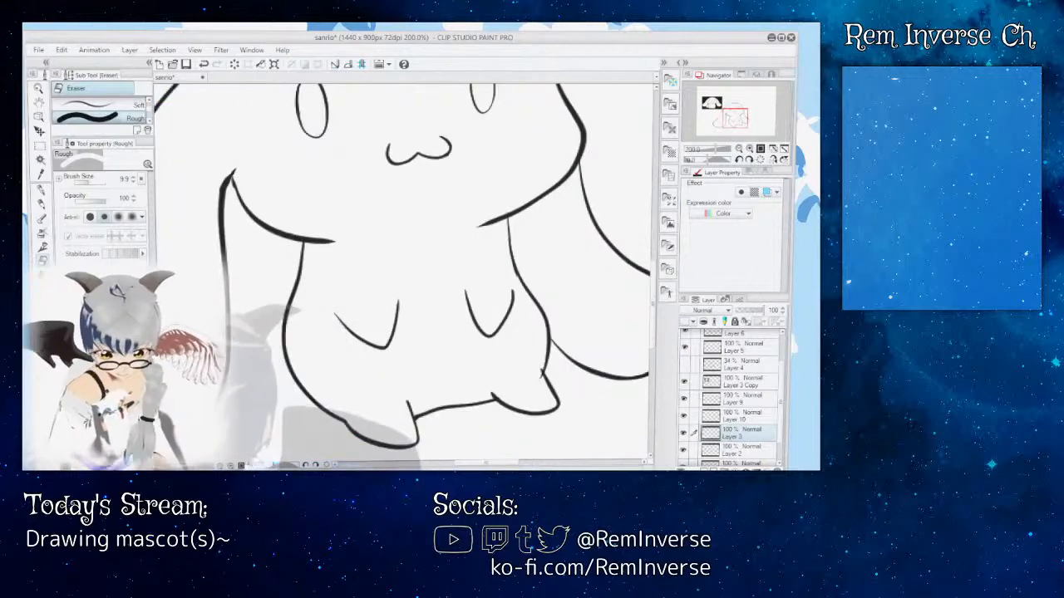
key(ctrl+plus)
scroll(404, 273, right, 3)
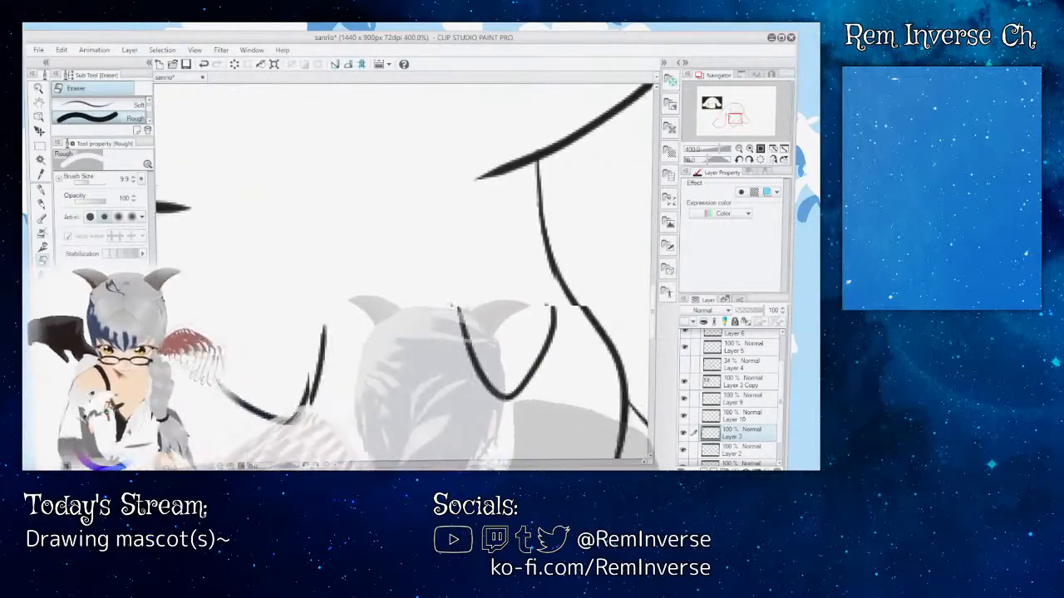
scroll(404, 273, down, 4)
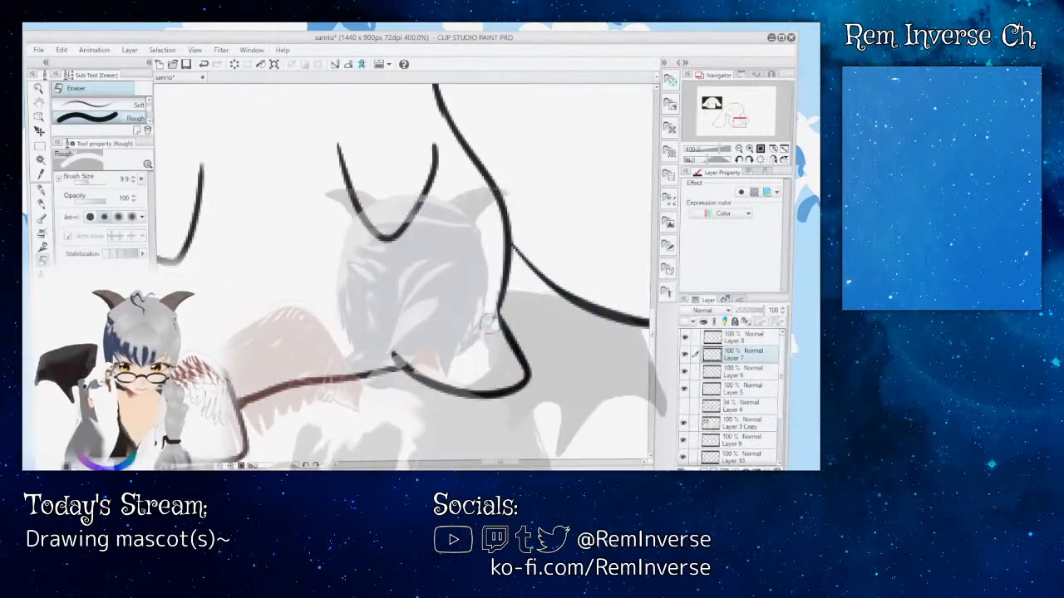
key(ctrl+z)
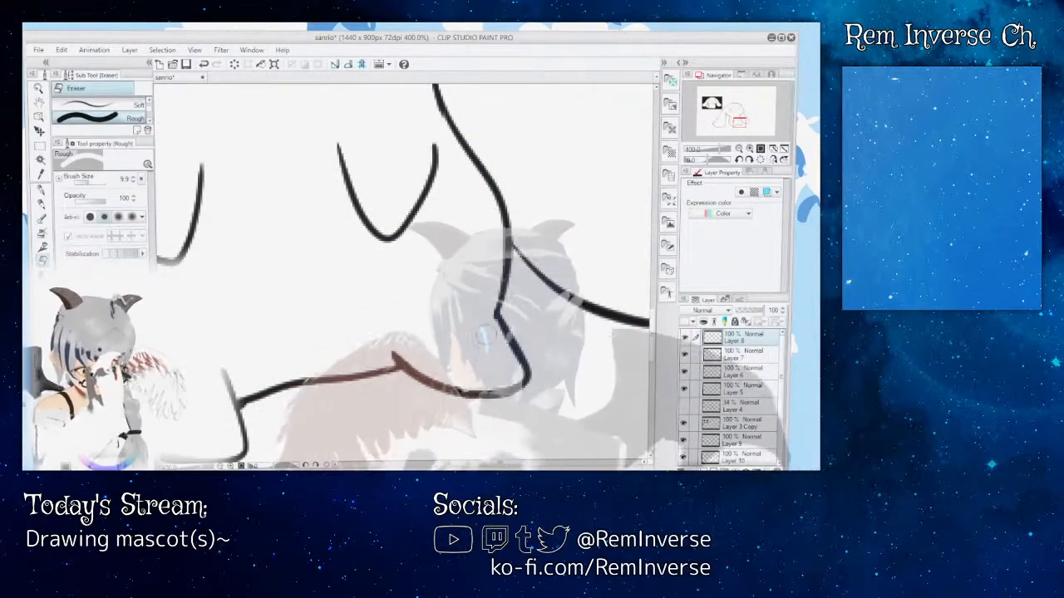
Step: Touch up the corner between the body outline and the right-hand foot on Layer 8 with the G-pen at size 14.0
key(p)
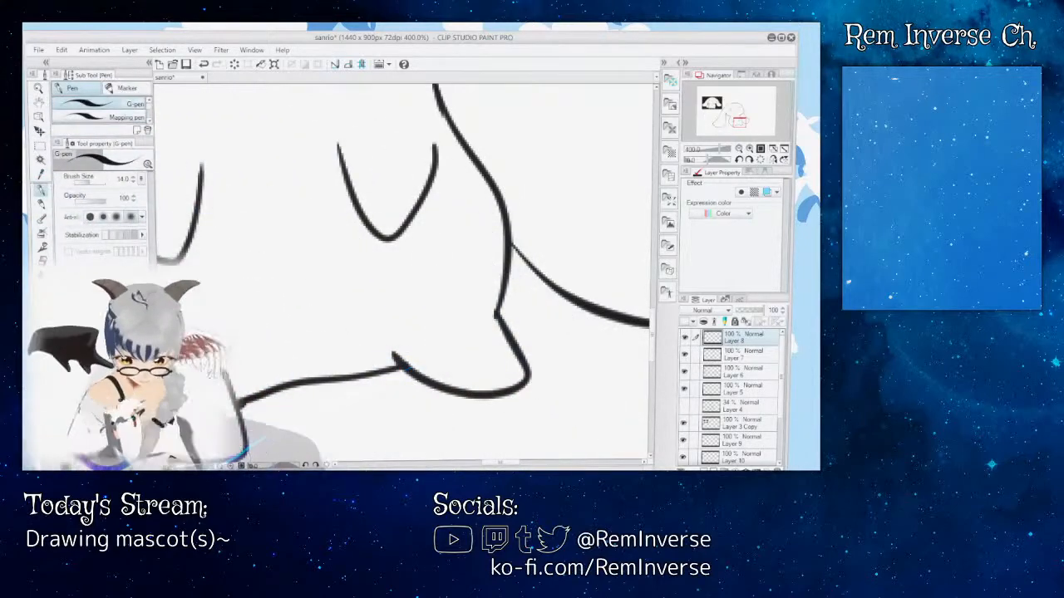
key(ctrl+plus)
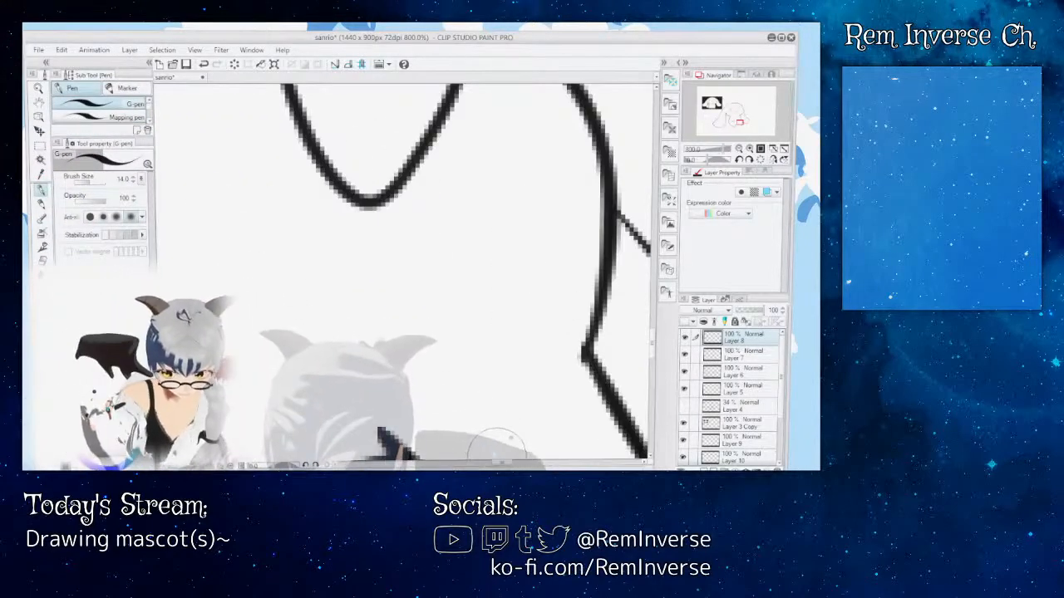
drag(503, 464, 510, 463)
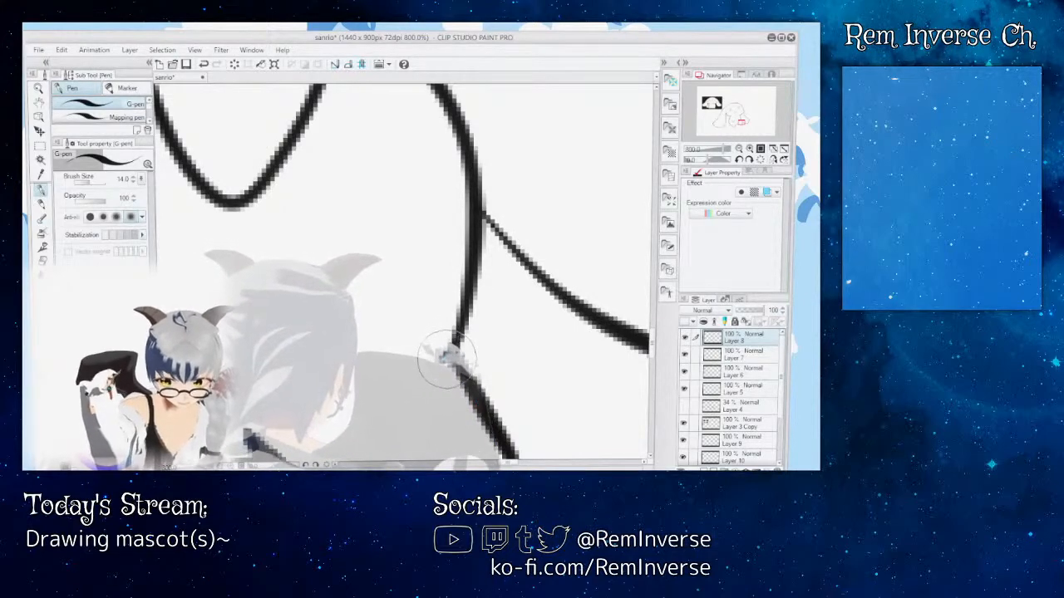
drag(457, 334, 451, 368)
Step: Add a new layer above Layer 8 and bring the area between the left-hand ear and the body into view
key(ctrl+minus)
key(ctrl+minus)
key(ctrl+minus)
key(ctrl+minus)
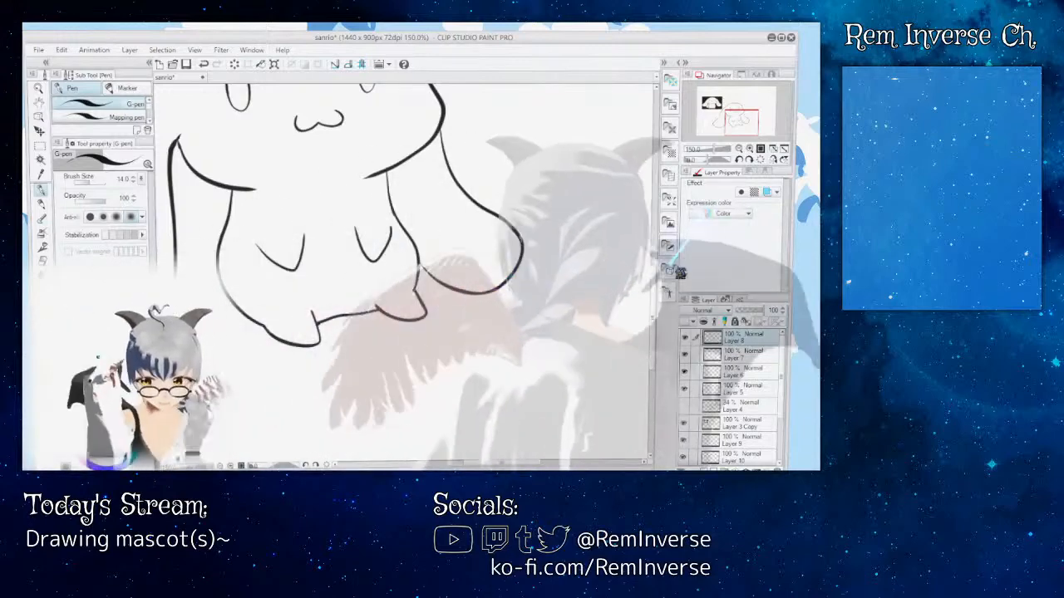
scroll(399, 274, up, 3)
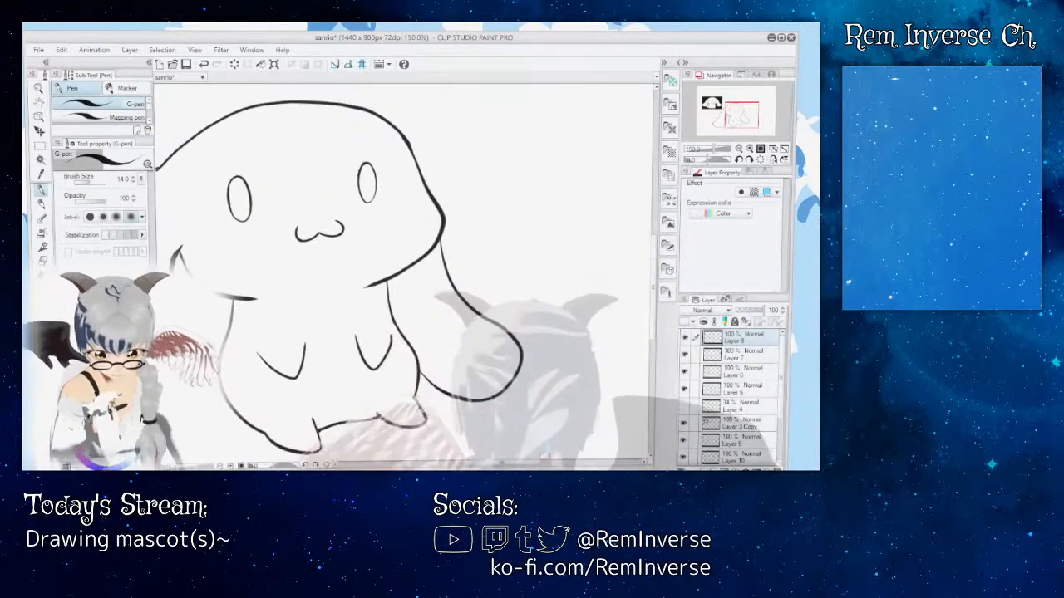
mouse_move(532, 464)
mouse_down()
mouse_move(487, 467)
mouse_move(513, 466)
mouse_up()
mouse_move(783, 364)
mouse_down()
mouse_move(786, 412)
mouse_move(785, 360)
mouse_up()
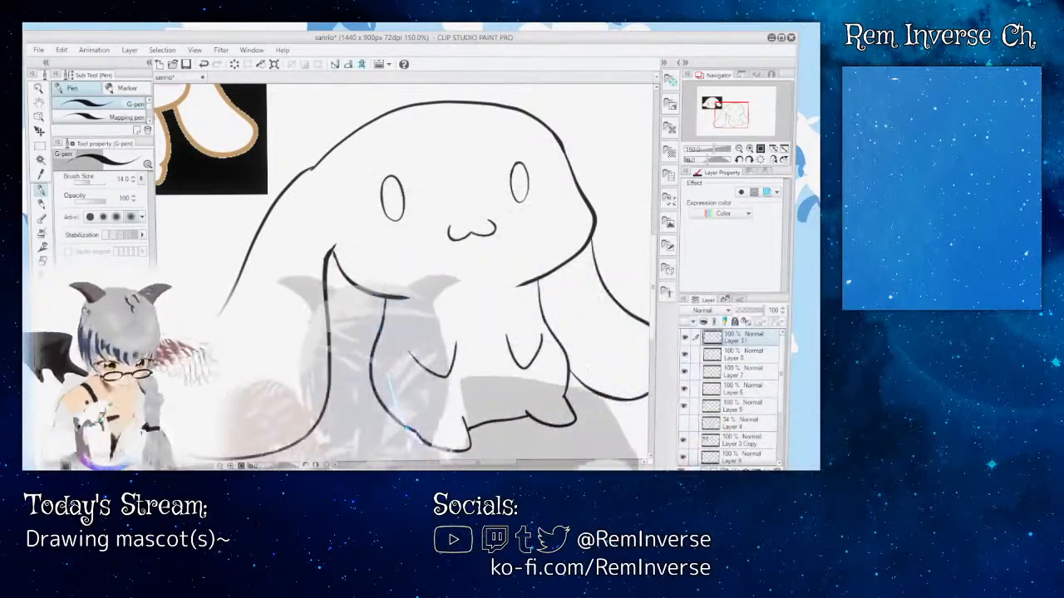
mouse_move(478, 468)
mouse_down()
mouse_move(419, 467)
mouse_move(462, 466)
mouse_up()
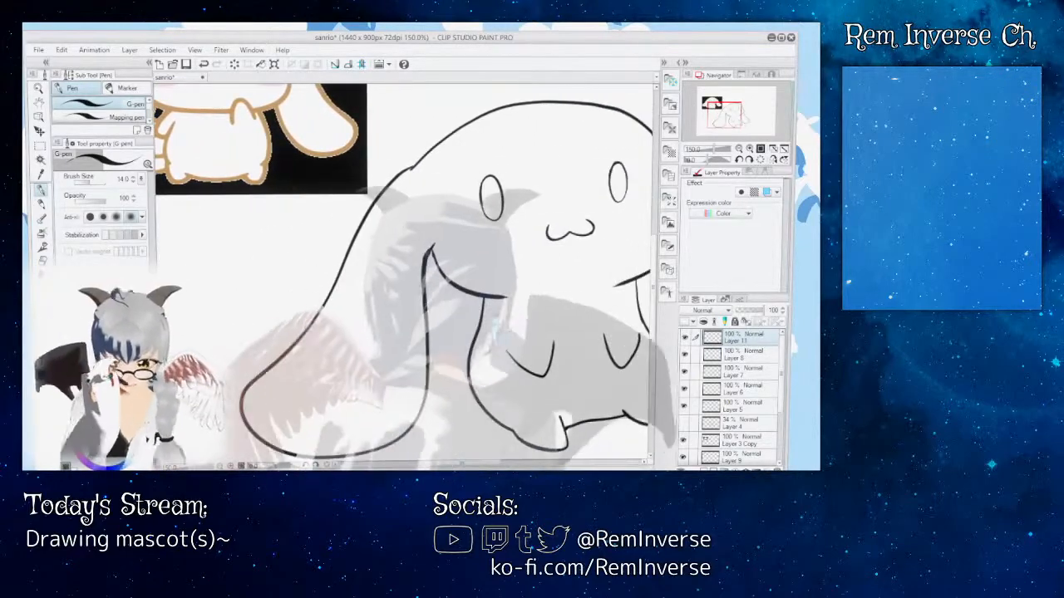
Step: Try several round tail outlines between the left-hand ear and the body on Layer 11 with the G-pen at size 14.0
mouse_move(486, 330)
mouse_down()
mouse_move(425, 344)
mouse_move(424, 390)
mouse_move(447, 406)
mouse_move(493, 411)
mouse_up()
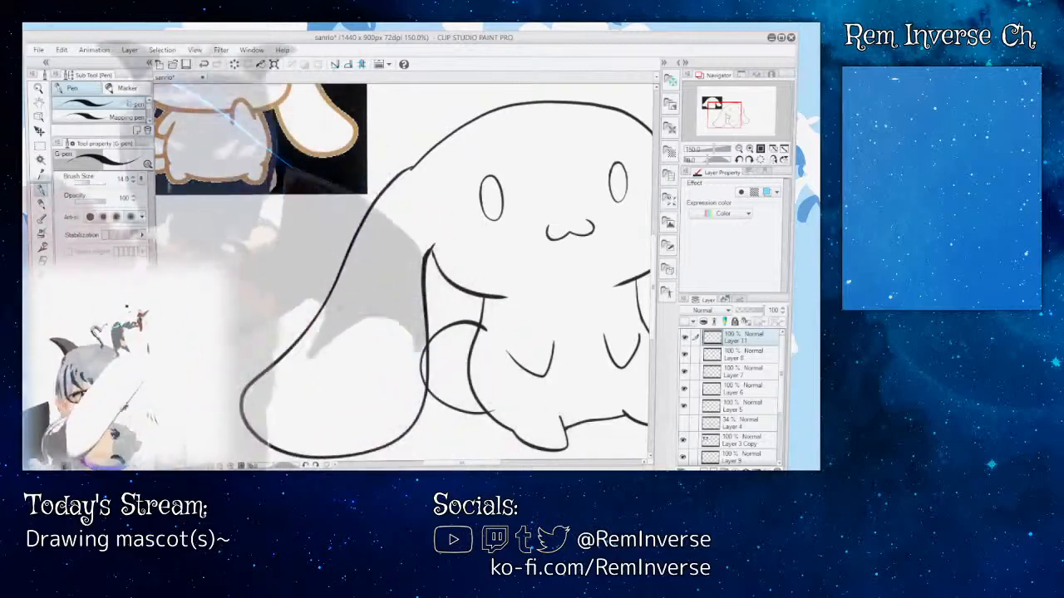
key(ctrl+z)
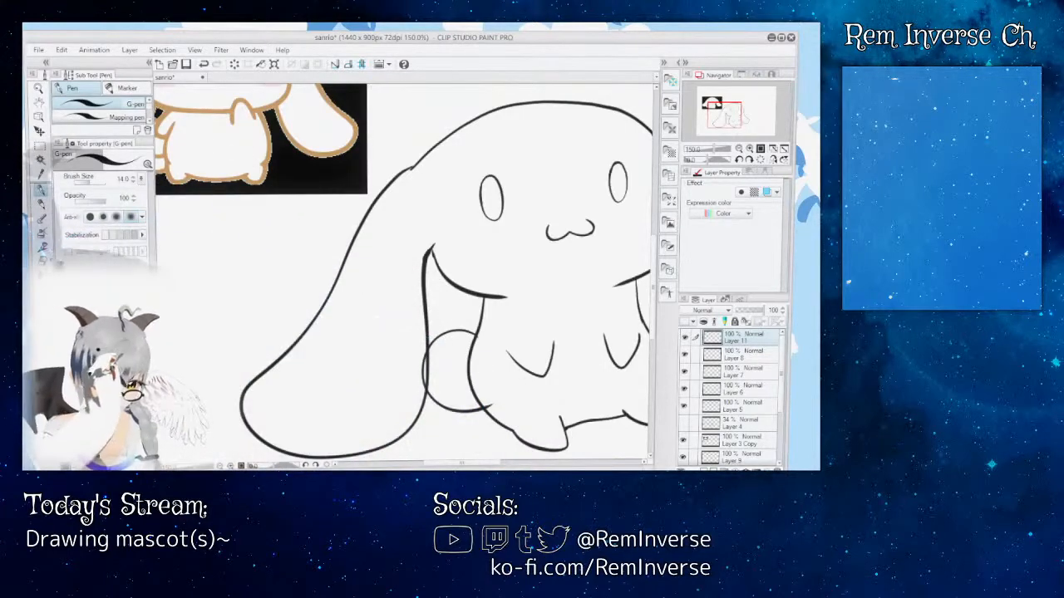
key(e)
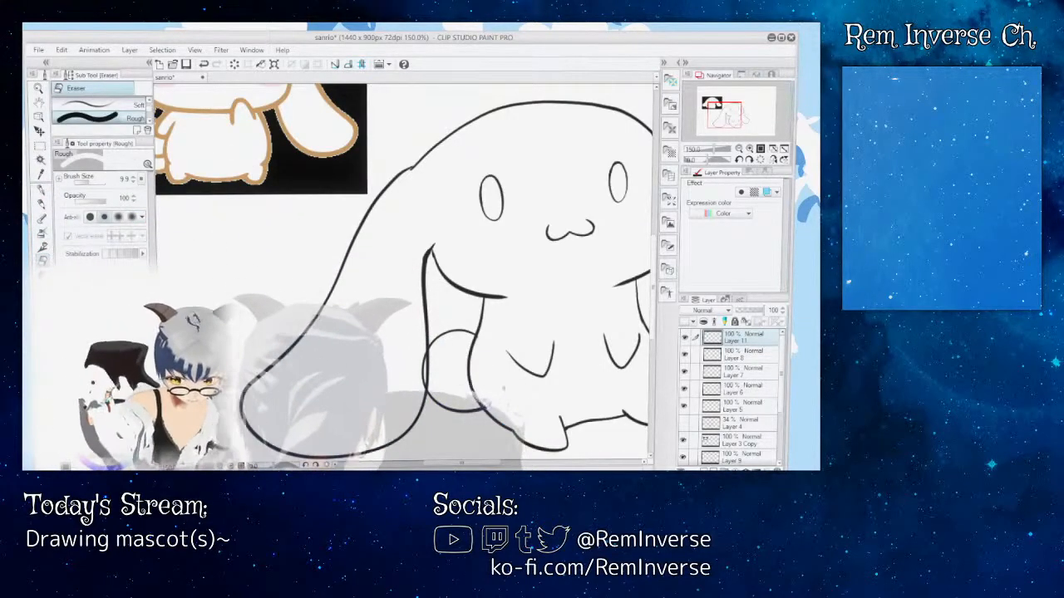
mouse_move(501, 464)
mouse_down()
mouse_move(484, 465)
mouse_move(502, 464)
mouse_up()
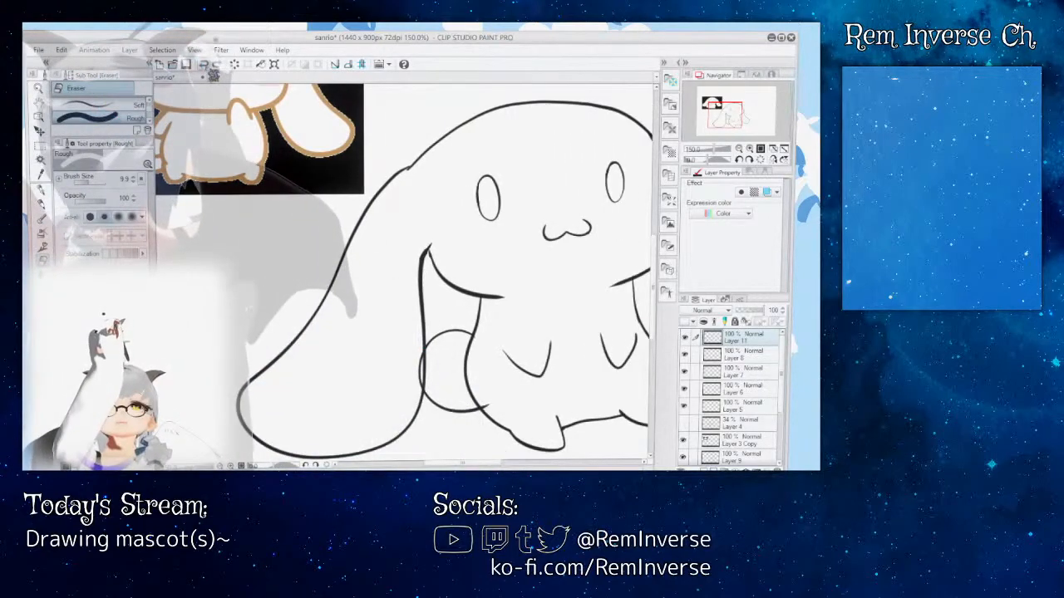
key(p)
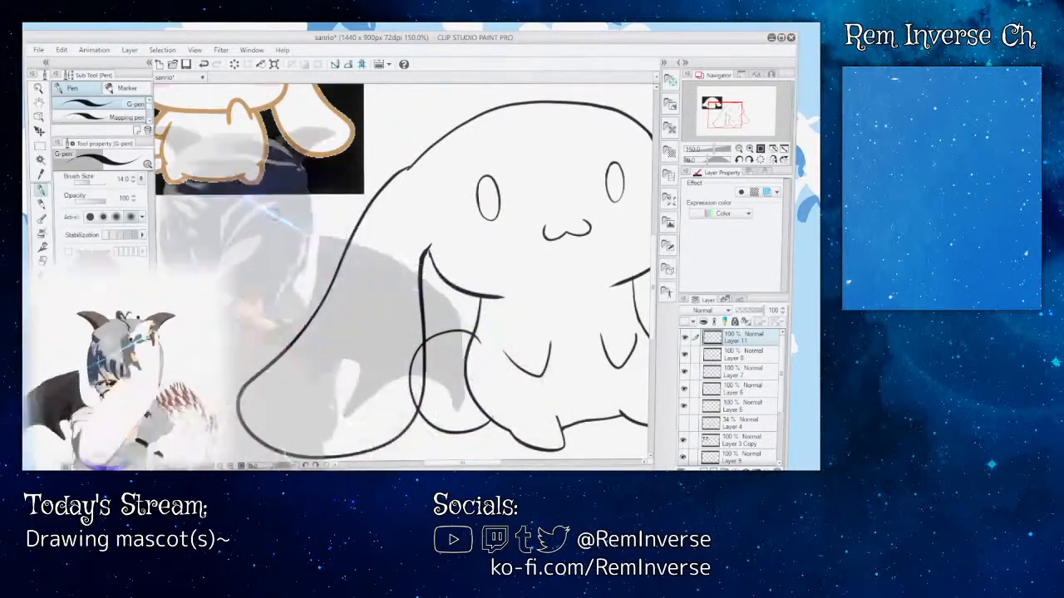
drag(462, 464, 455, 464)
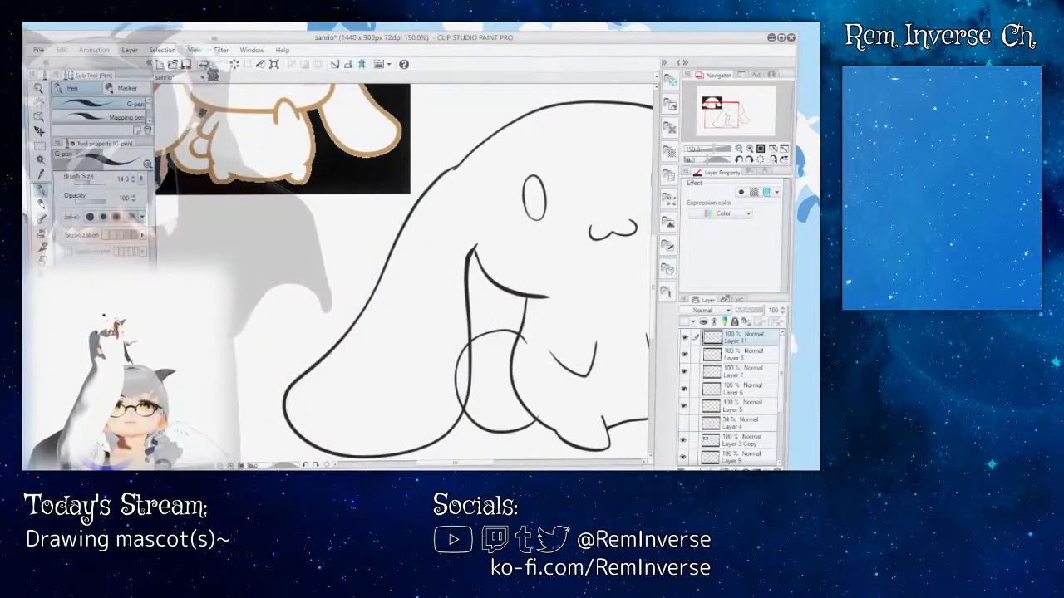
key(ctrl+z)
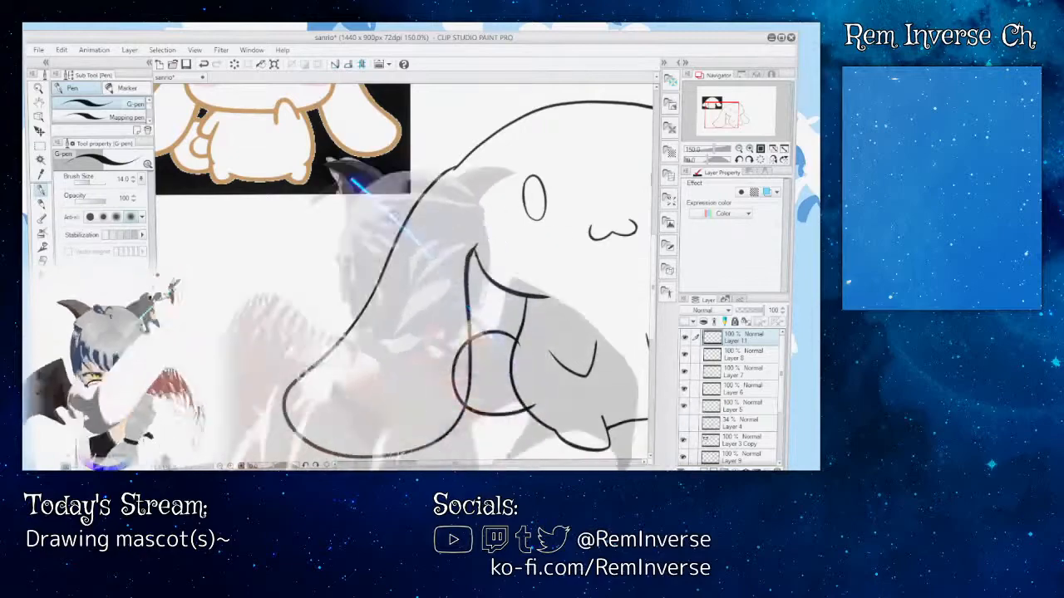
key(ctrl+z)
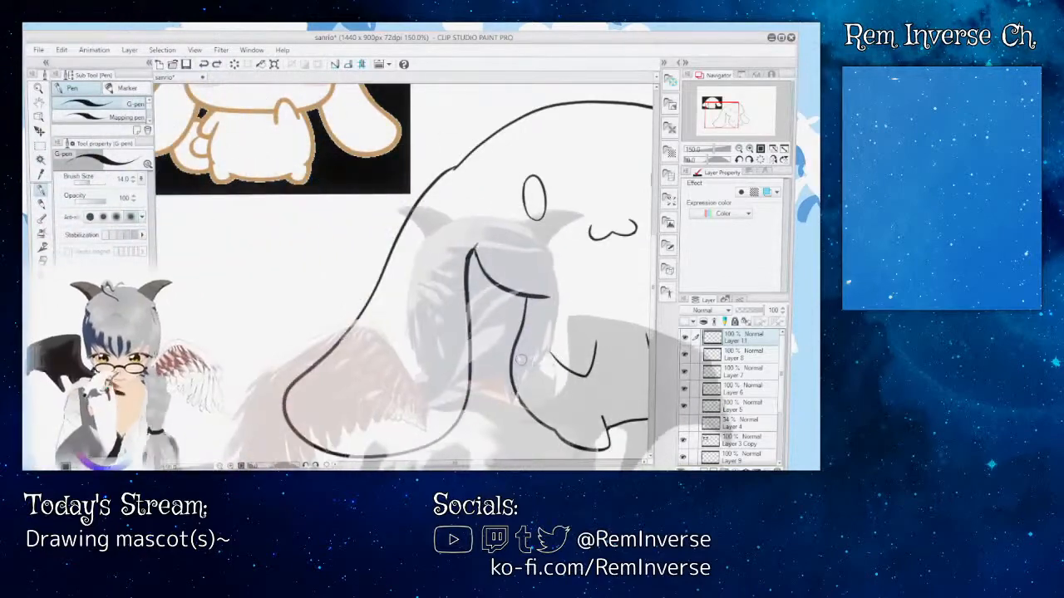
Step: Try a lower round tail that overlaps further into the left-hand ear, and undo its strokes
drag(446, 391, 517, 359)
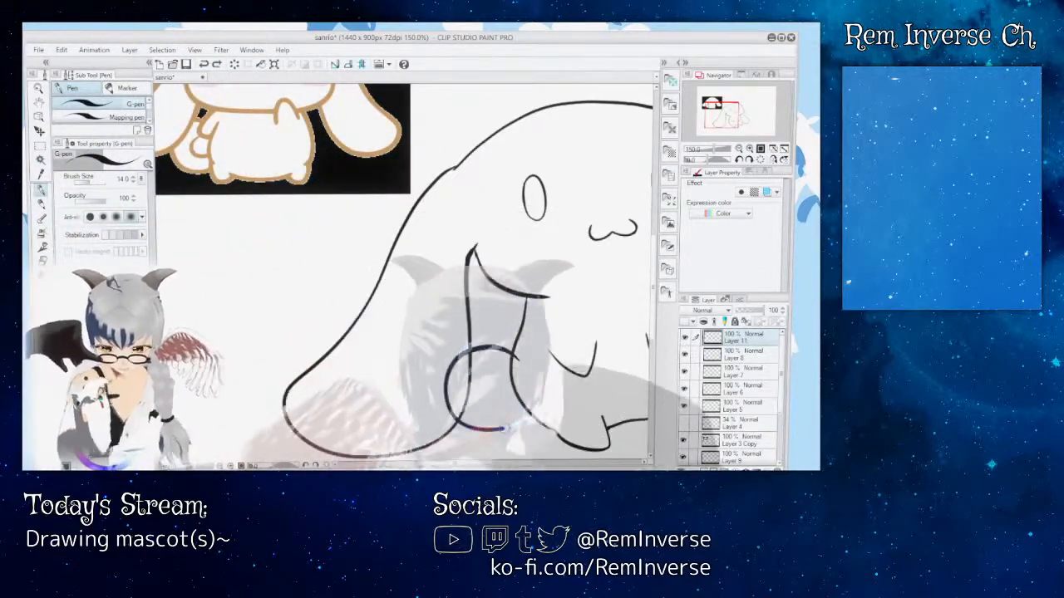
click(204, 65)
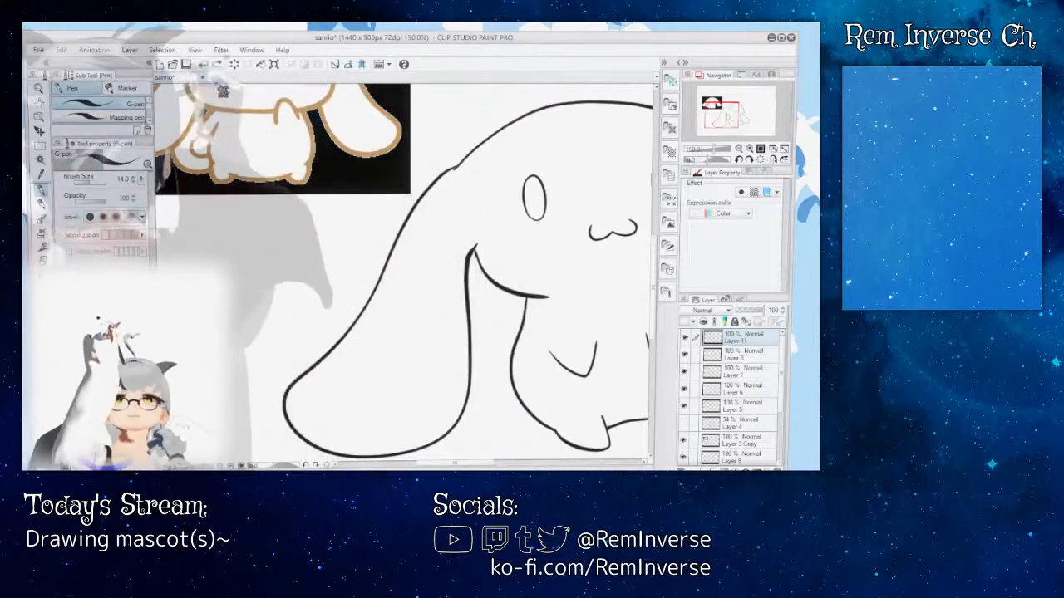
drag(519, 359, 470, 342)
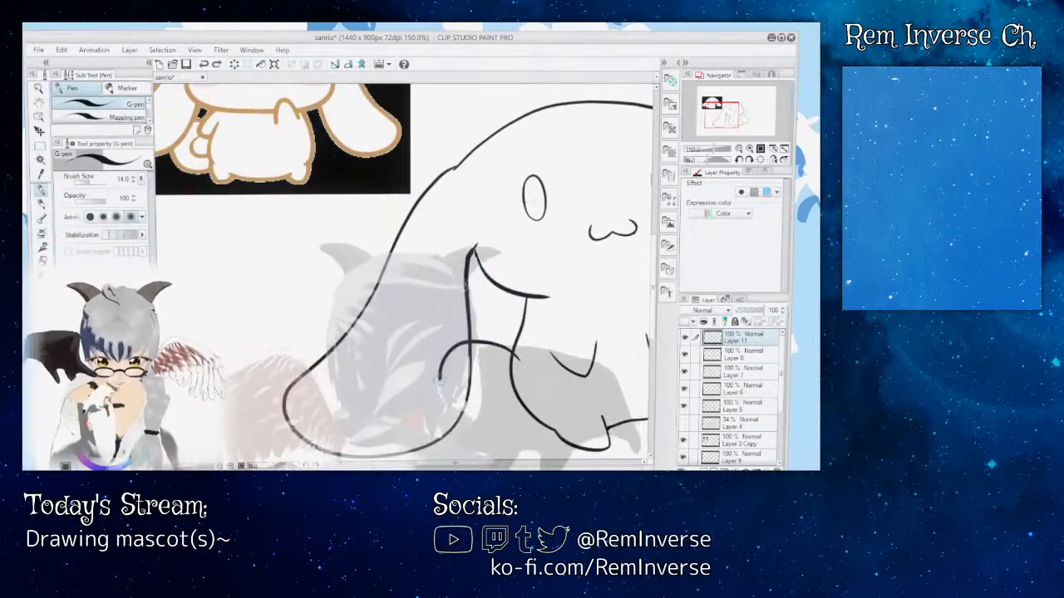
mouse_move(488, 425)
mouse_down()
mouse_move(528, 412)
mouse_move(518, 360)
mouse_up()
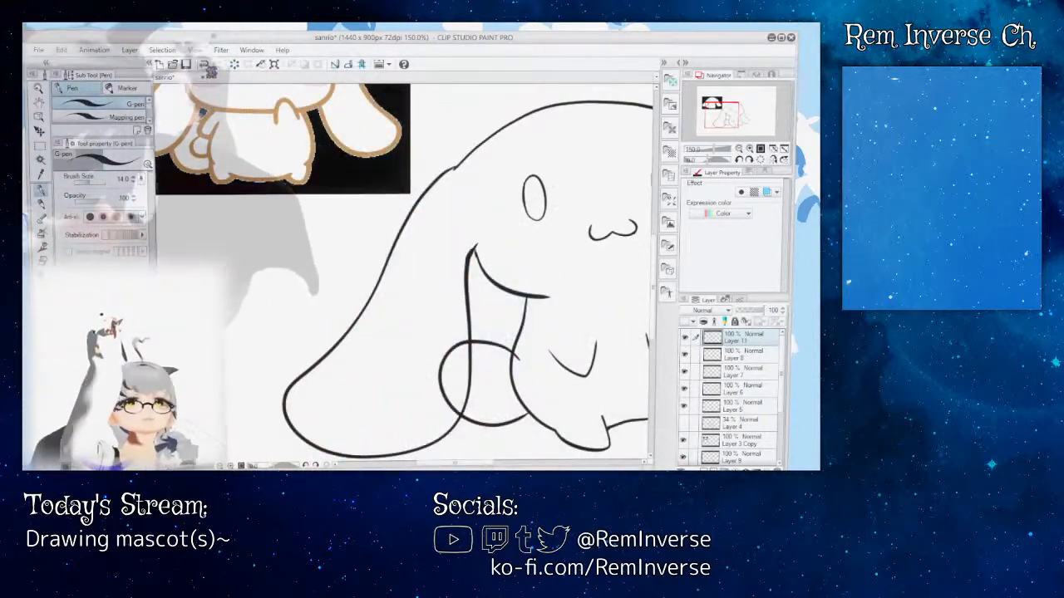
click(204, 65)
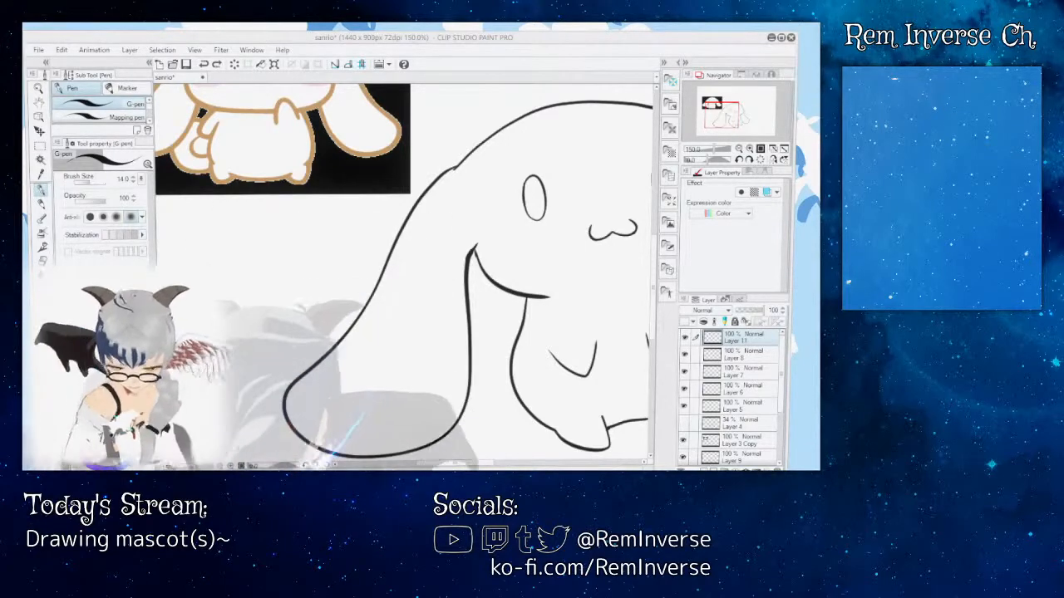
Step: Draw a round tail with an inner curl on Layer 11 and erase the parts overlapping the left-hand ear and the body
drag(491, 461, 503, 462)
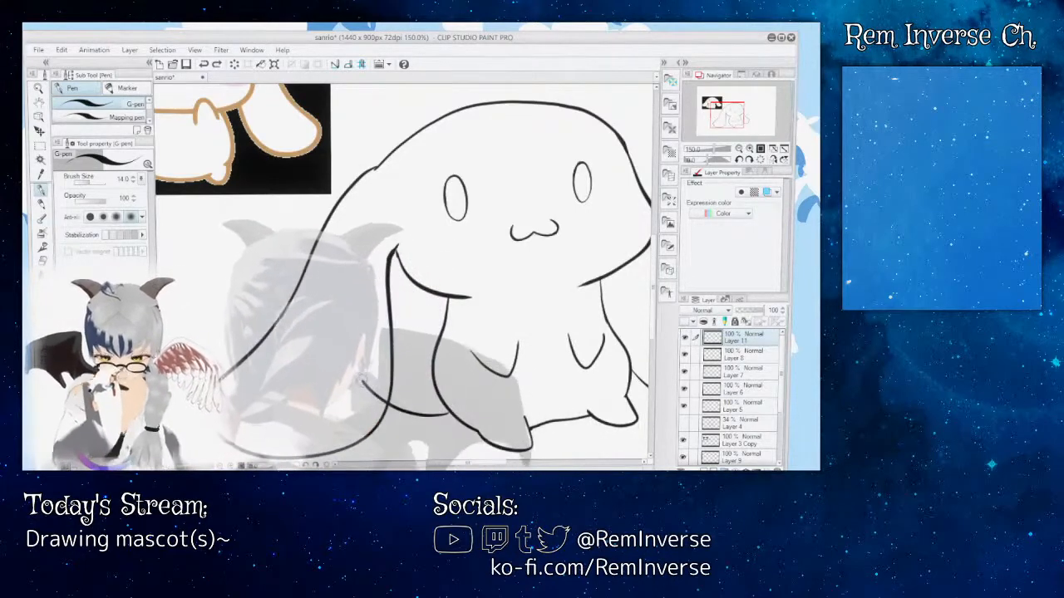
mouse_move(361, 382)
mouse_down()
mouse_move(360, 356)
mouse_move(396, 321)
mouse_move(420, 334)
mouse_move(439, 325)
mouse_move(454, 345)
mouse_move(450, 365)
mouse_move(425, 379)
mouse_move(404, 346)
mouse_up()
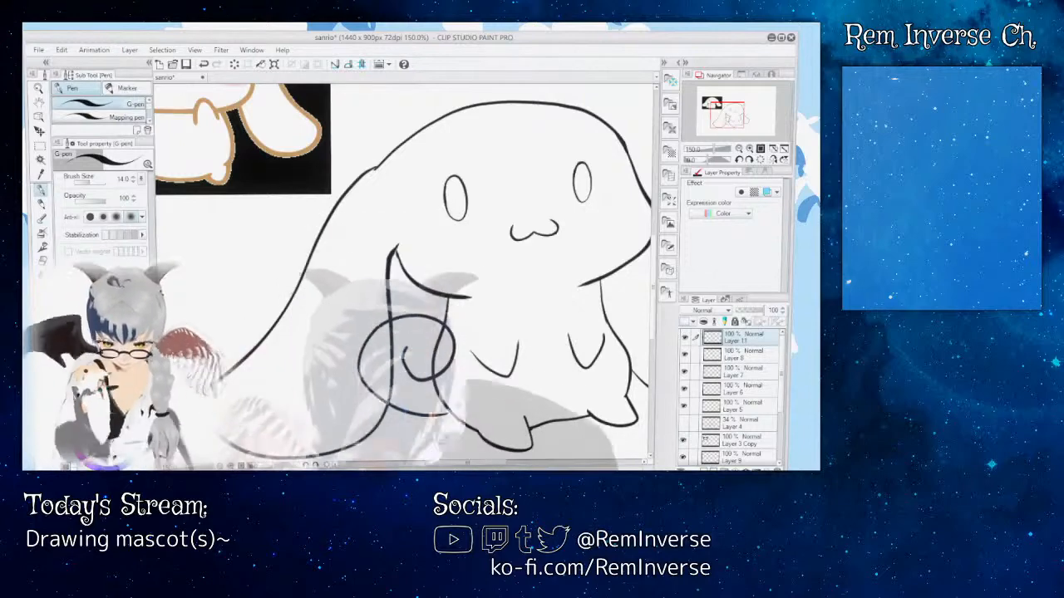
mouse_move(474, 463)
mouse_down()
mouse_move(452, 463)
mouse_move(484, 464)
mouse_up()
key(e)
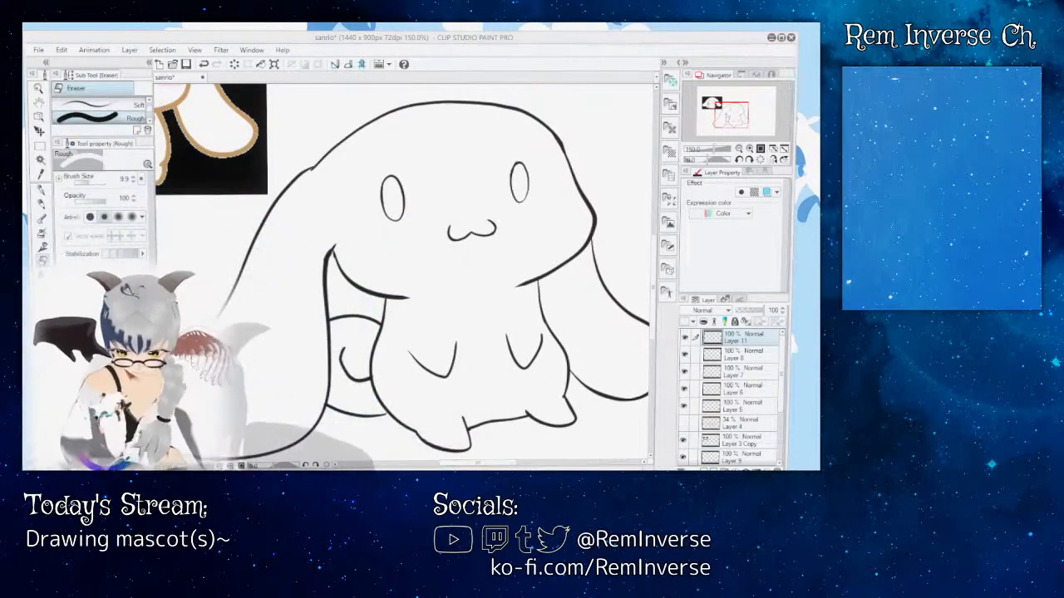
key(p)
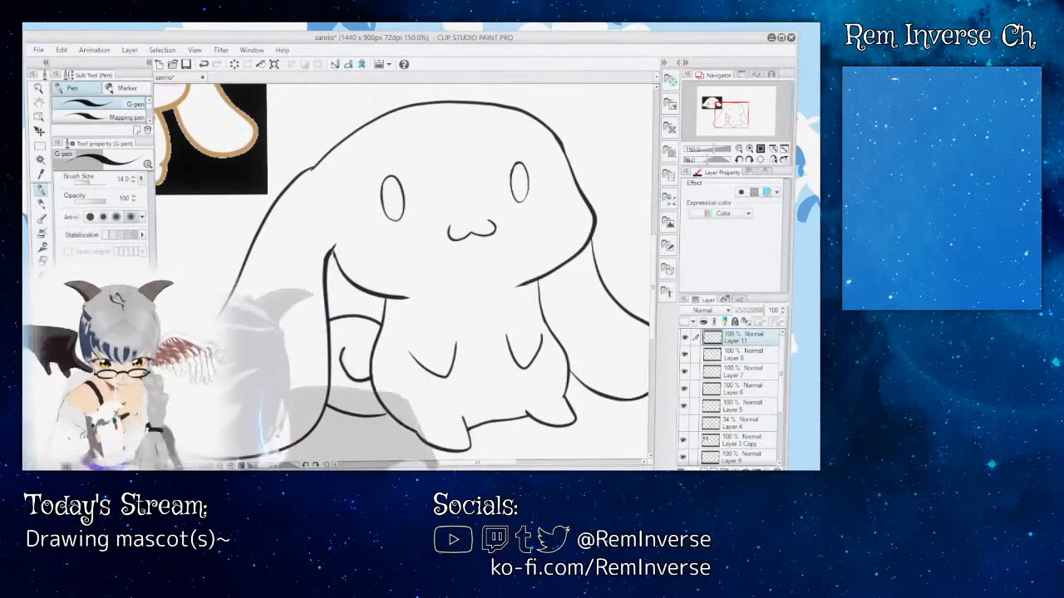
Step: Examine the tail and its joins with the ear and body outlines up close and within the whole figure
key(ctrl+plus)
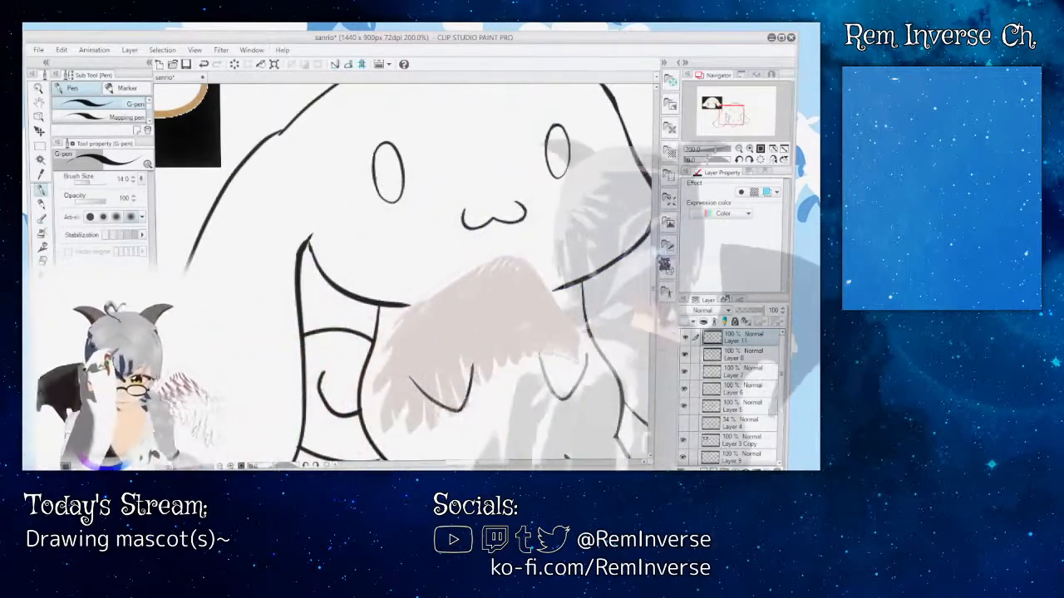
drag(656, 255, 657, 275)
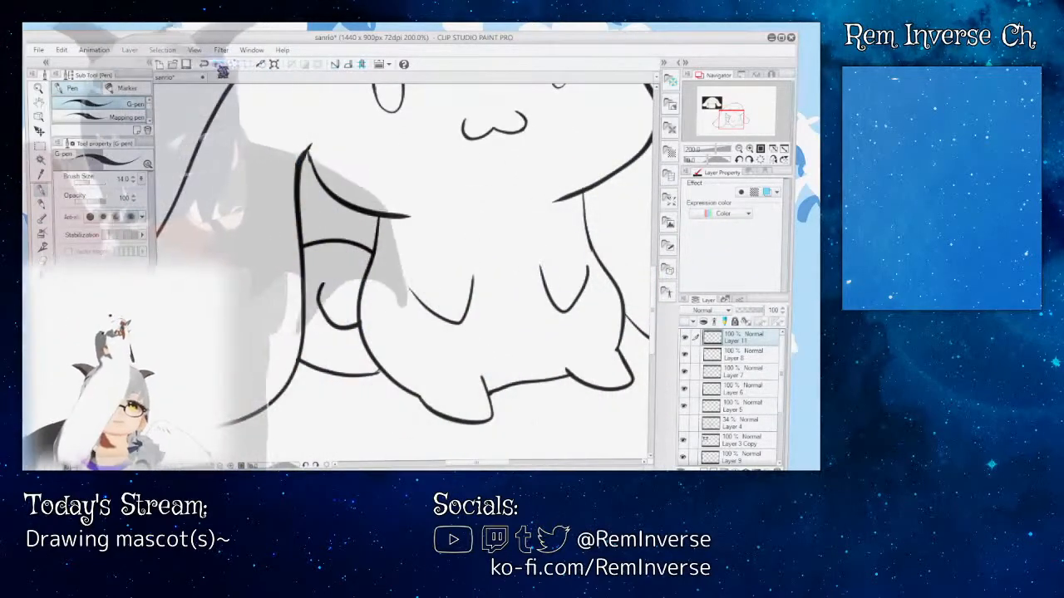
key(ctrl+plus)
key(ctrl+plus)
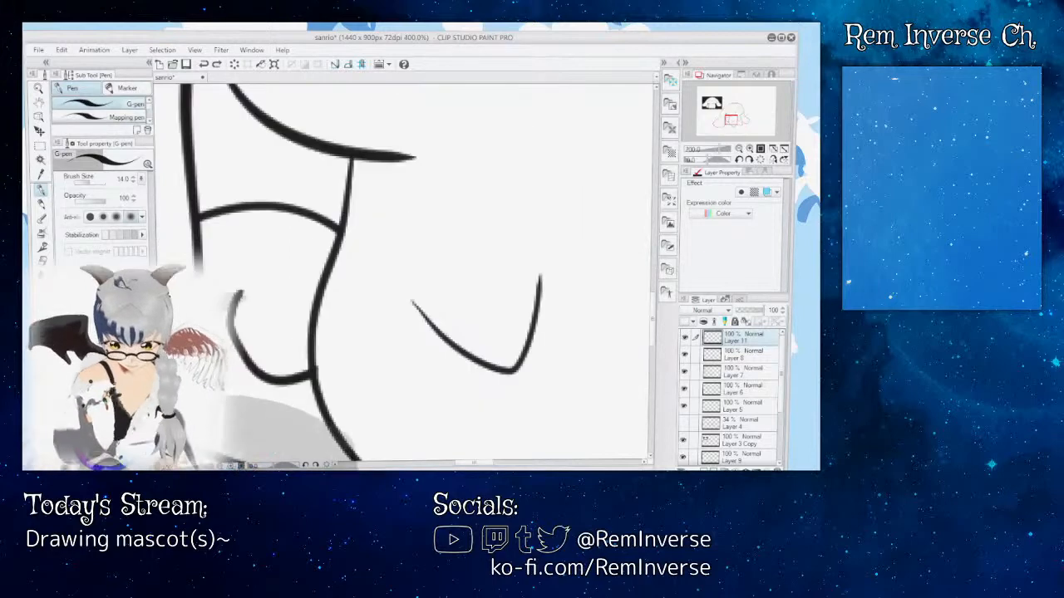
drag(656, 311, 659, 330)
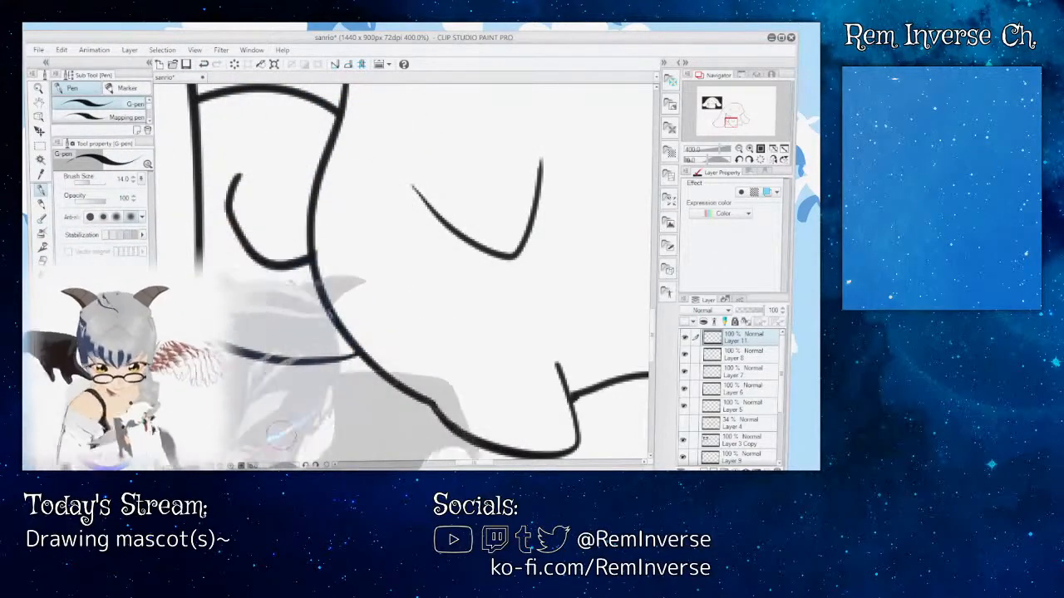
key(ctrl+minus)
key(ctrl+minus)
key(ctrl+minus)
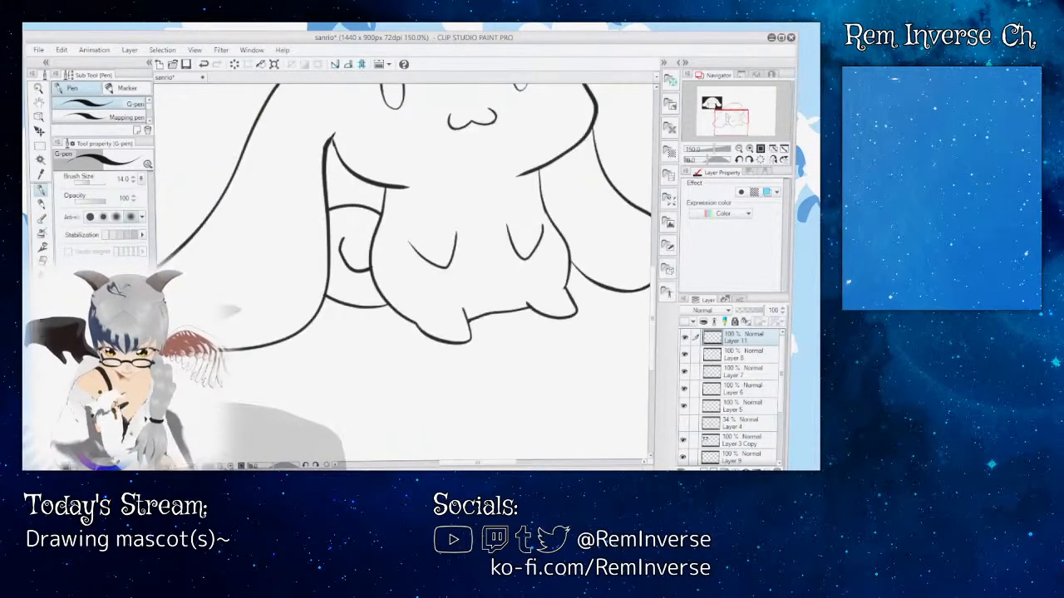
mouse_move(653, 252)
mouse_down()
mouse_move(653, 218)
mouse_move(657, 235)
mouse_up()
key(ctrl+plus)
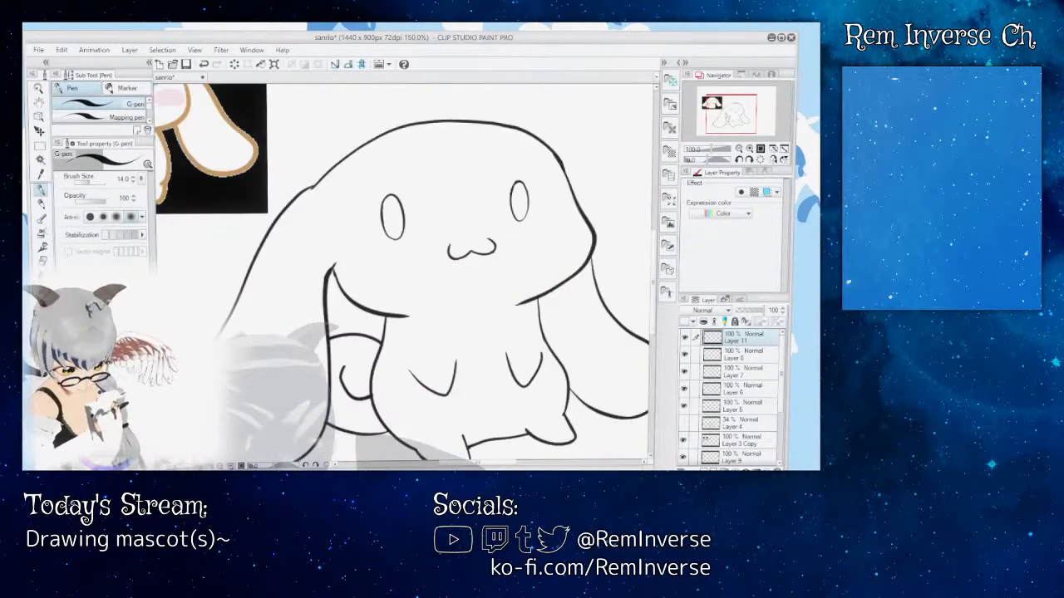
key(ctrl+plus)
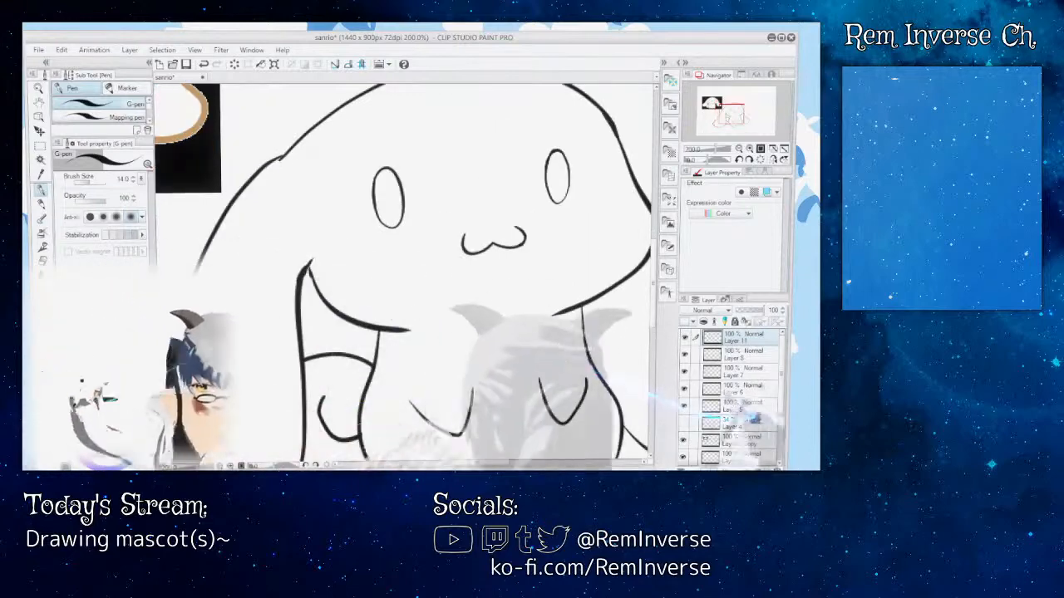
Step: Identify and select Layer 5, and erase the overlap where the head outline meets the left-hand ear with the Rough eraser at size 9.9
click(687, 357)
click(686, 374)
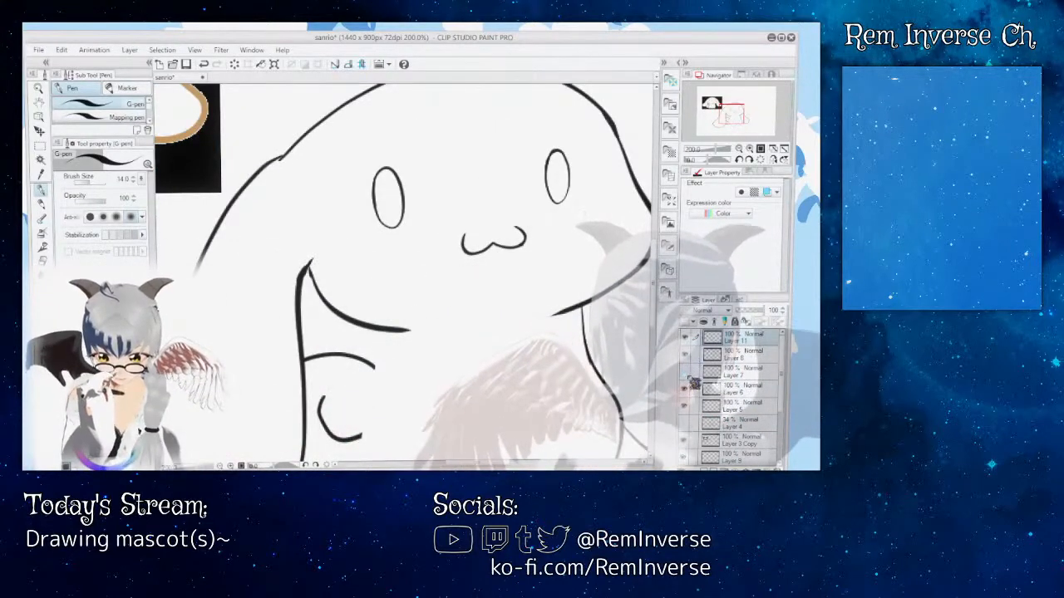
click(687, 373)
click(688, 391)
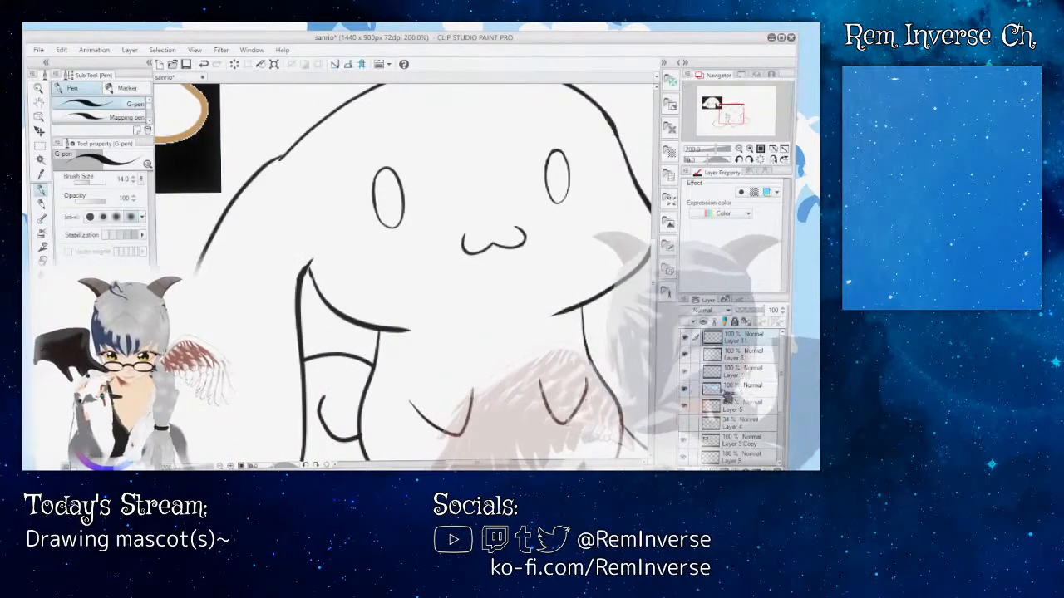
click(725, 393)
click(686, 408)
click(710, 406)
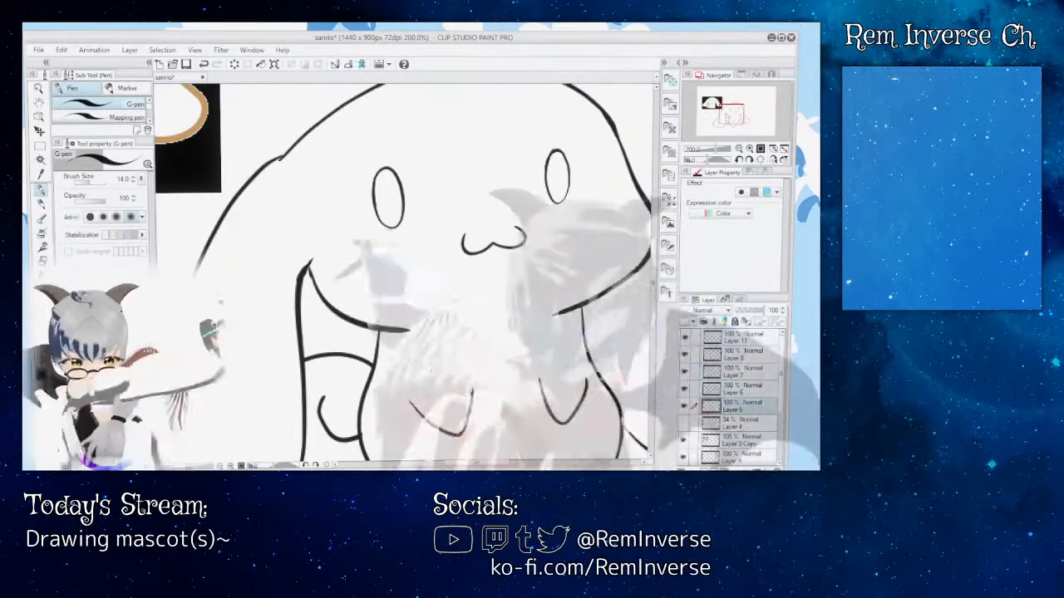
key(e)
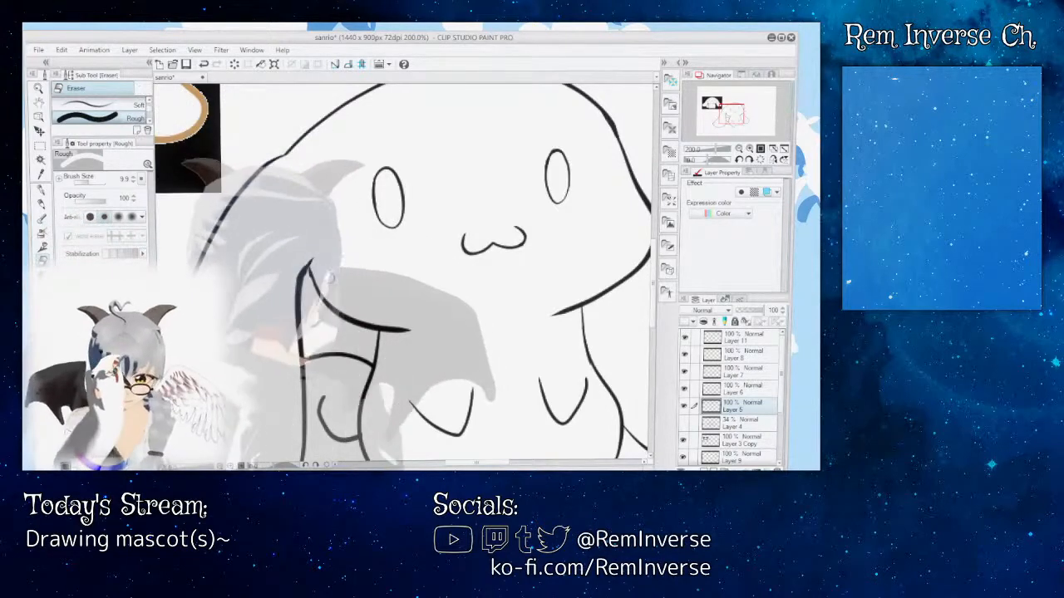
Step: Examine the cleaned join between head and left-hand ear at several magnifications and compare the figure with the reference
key(ctrl+minus)
key(ctrl+minus)
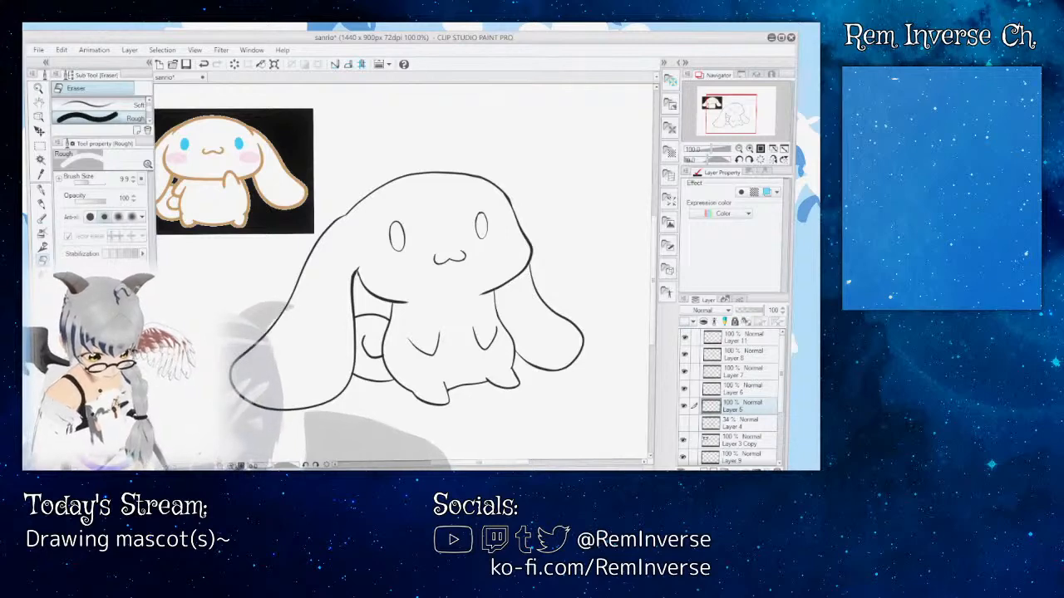
key(ctrl+plus)
key(ctrl+plus)
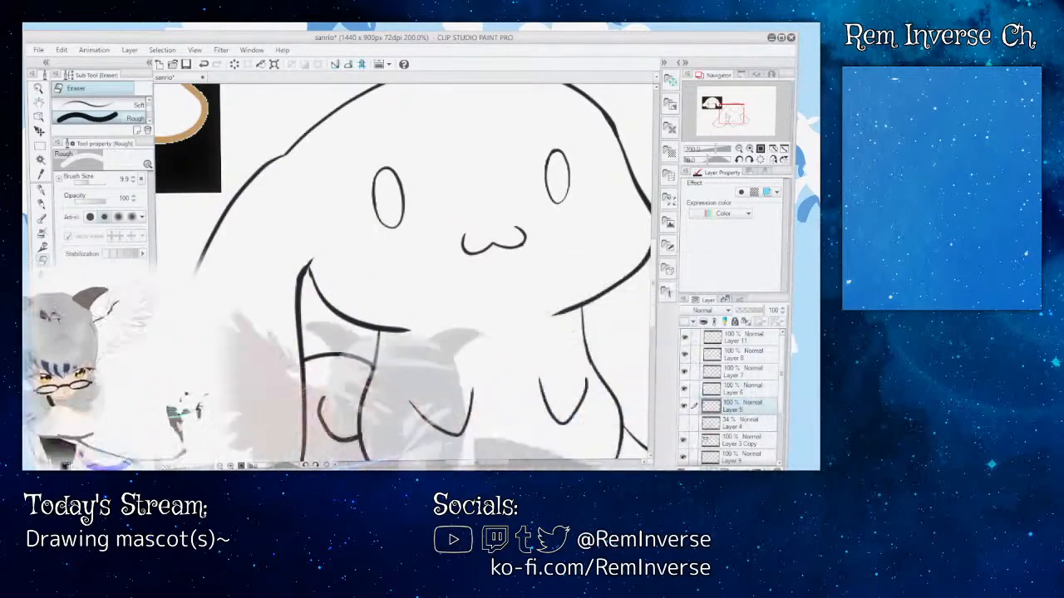
key(ctrl+minus)
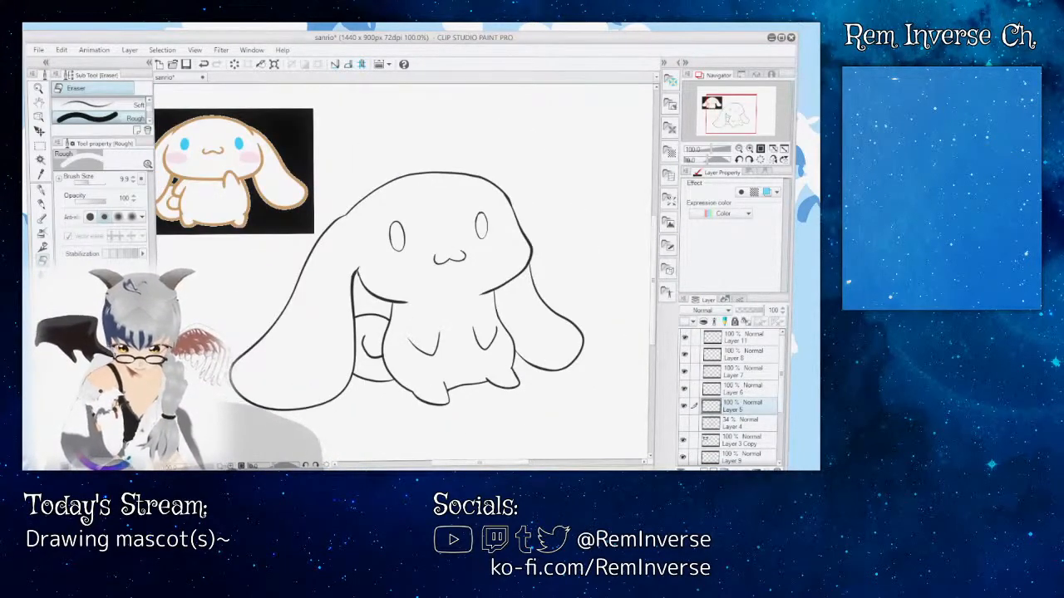
key(ctrl+plus)
key(ctrl+plus)
key(ctrl+plus)
key(ctrl+plus)
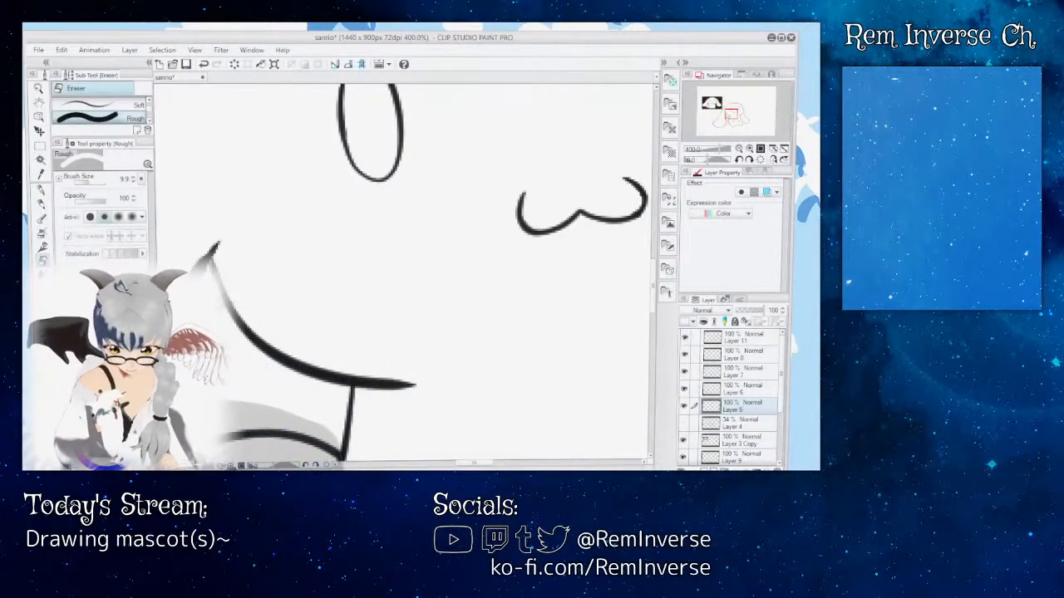
key(ctrl+minus)
key(ctrl+minus)
key(ctrl+minus)
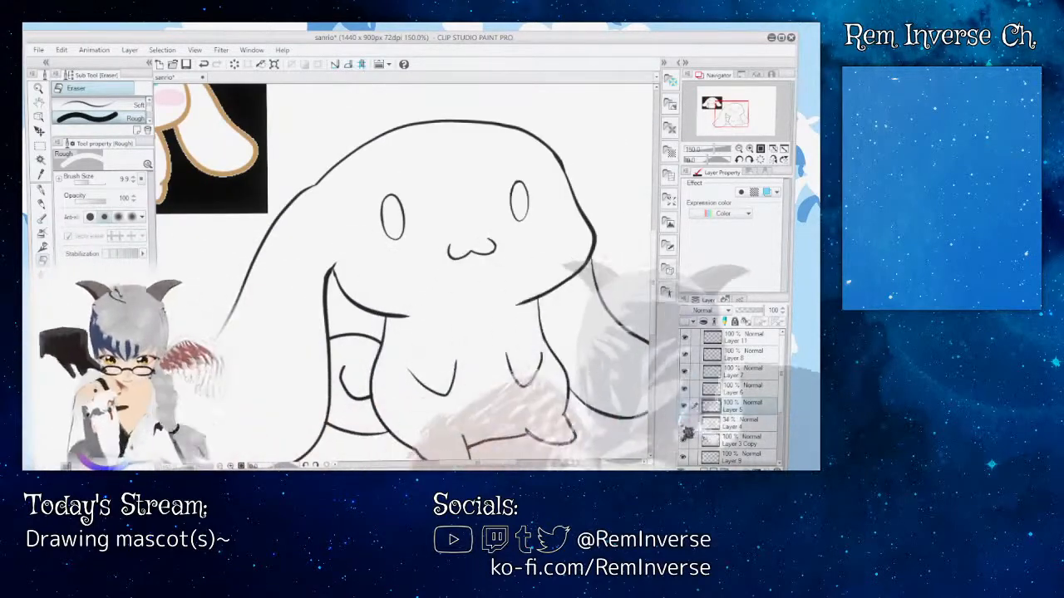
Step: Toggle the visibility of Layer 6, Layer 5 and Layer 3 Copy to check which lines each one holds
click(686, 389)
click(685, 390)
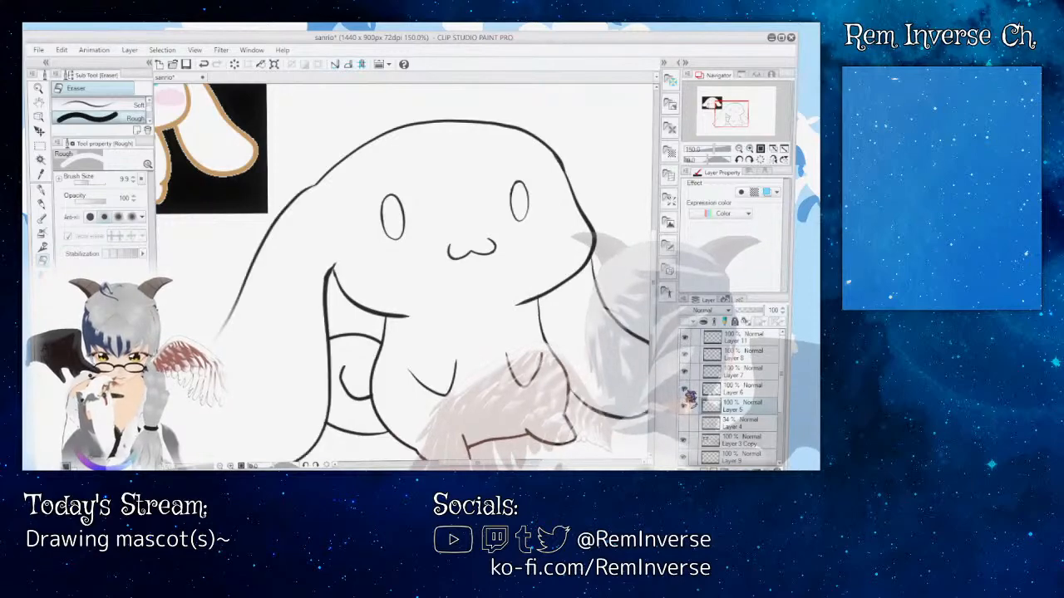
click(686, 406)
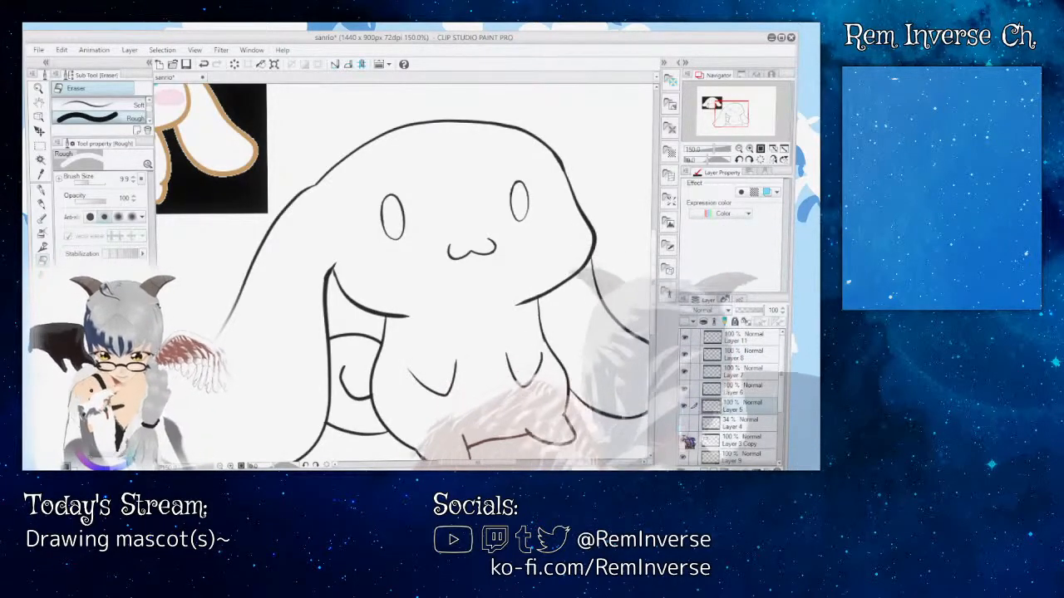
click(685, 440)
click(686, 441)
click(686, 390)
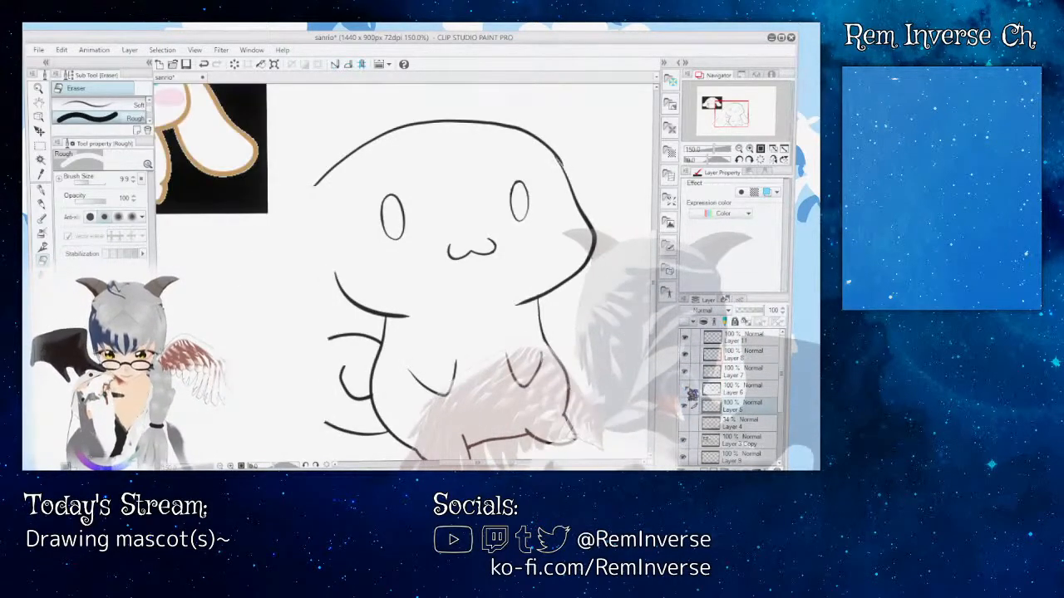
click(686, 390)
Step: Hide Layer 8, and toggle Layers 11, 7, 6 and 5 off and on to check their lines
click(688, 407)
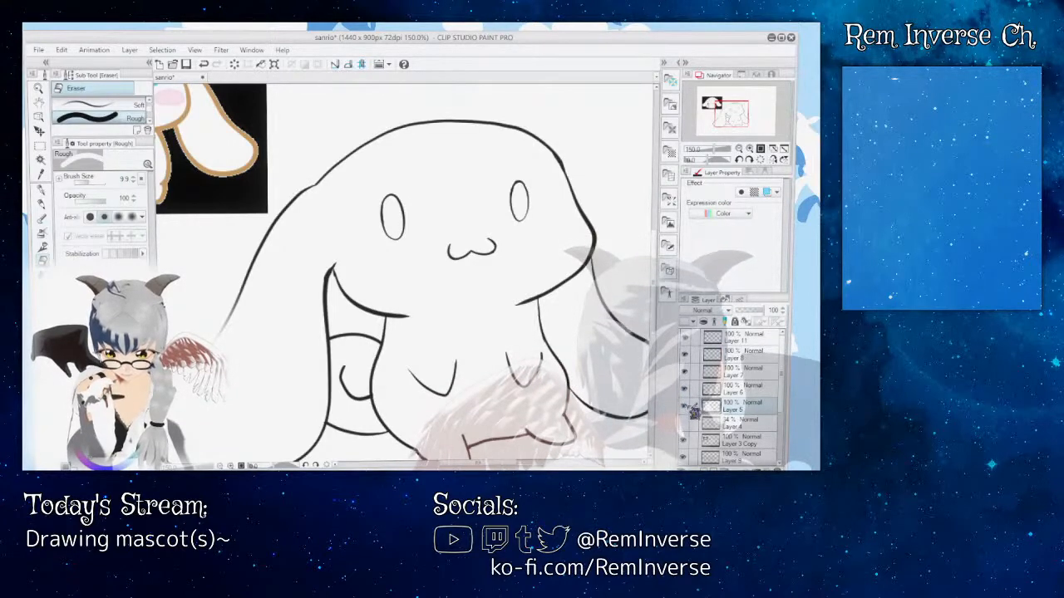
click(688, 342)
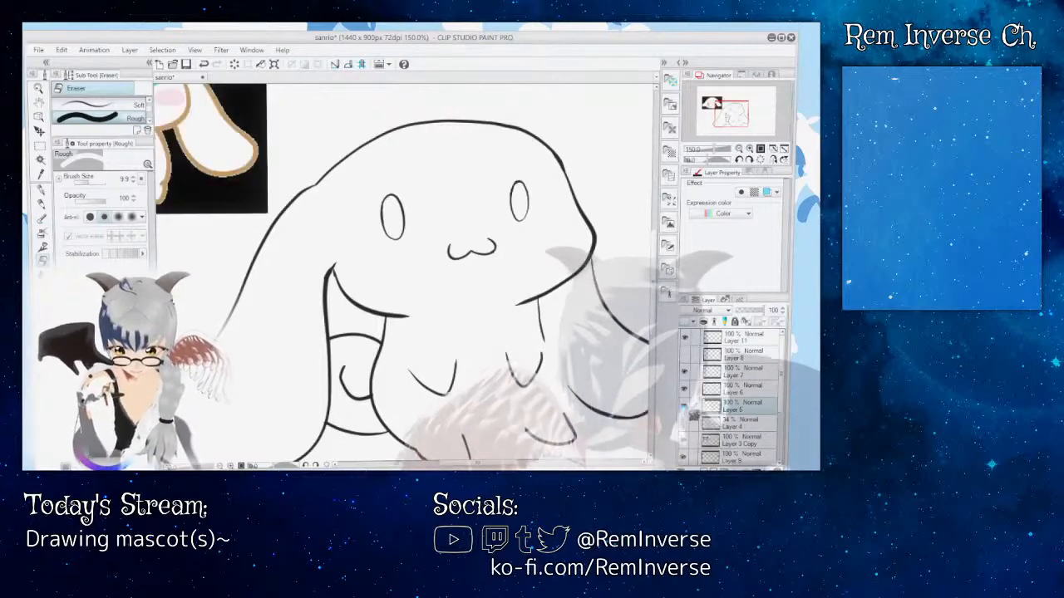
click(686, 408)
click(687, 390)
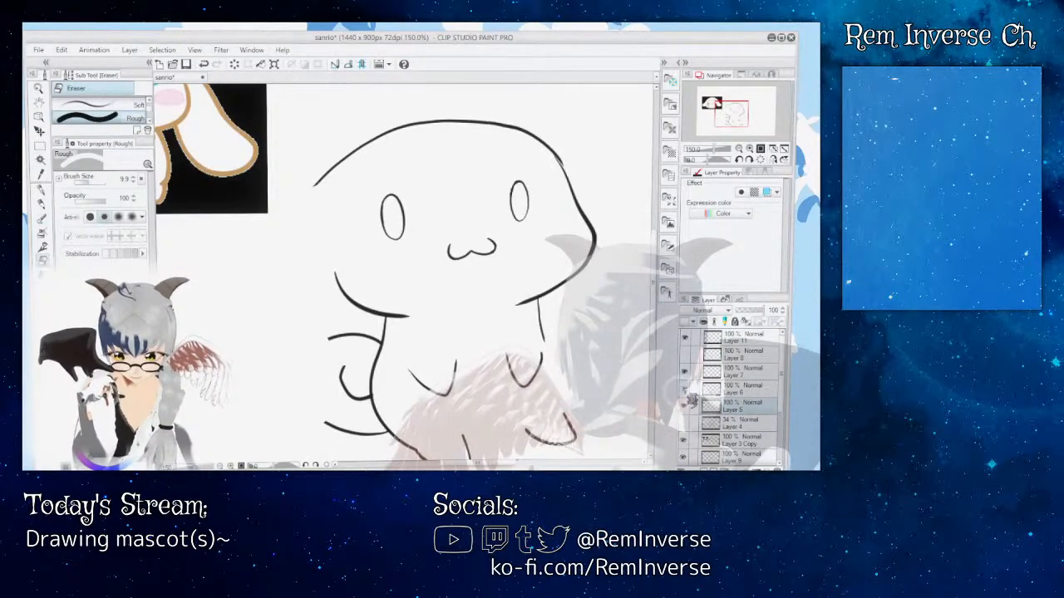
click(686, 388)
click(686, 373)
click(686, 339)
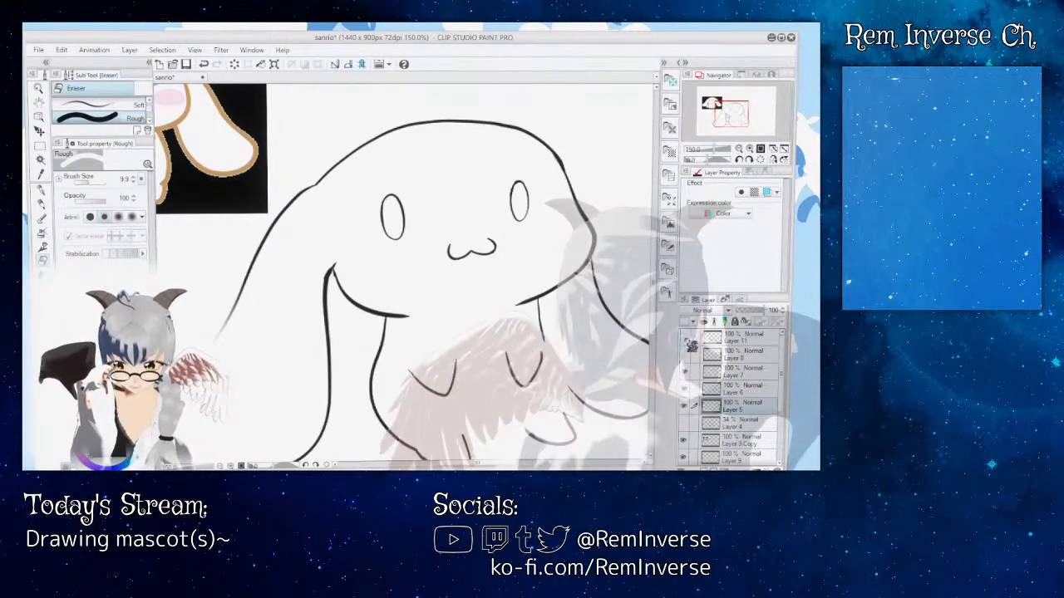
click(686, 339)
Step: Check the content of Layer 3 in the lower part of the layer stack and make it the active layer
drag(780, 376, 780, 425)
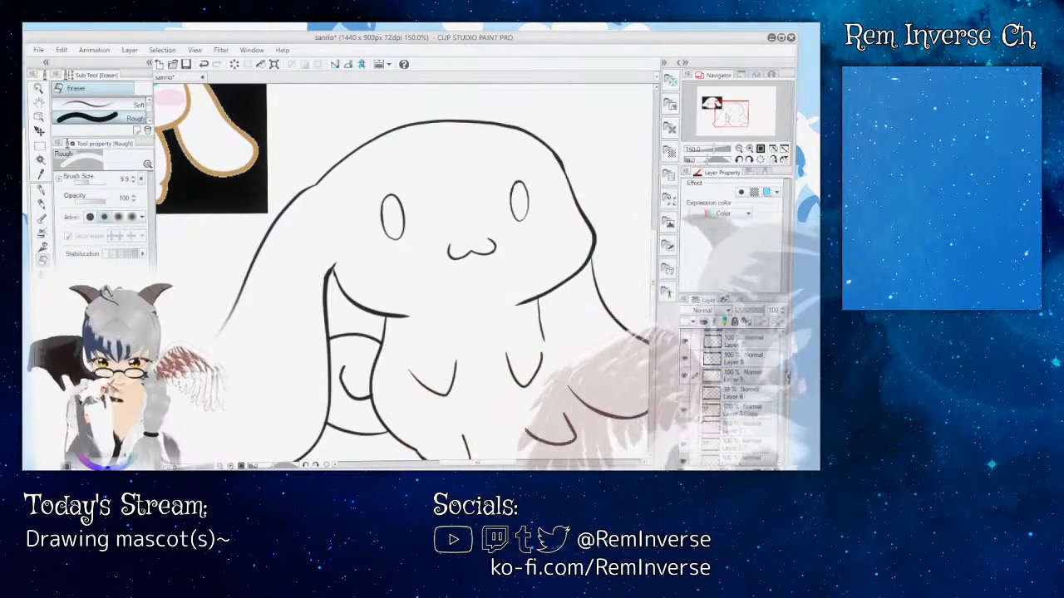
click(685, 407)
click(685, 406)
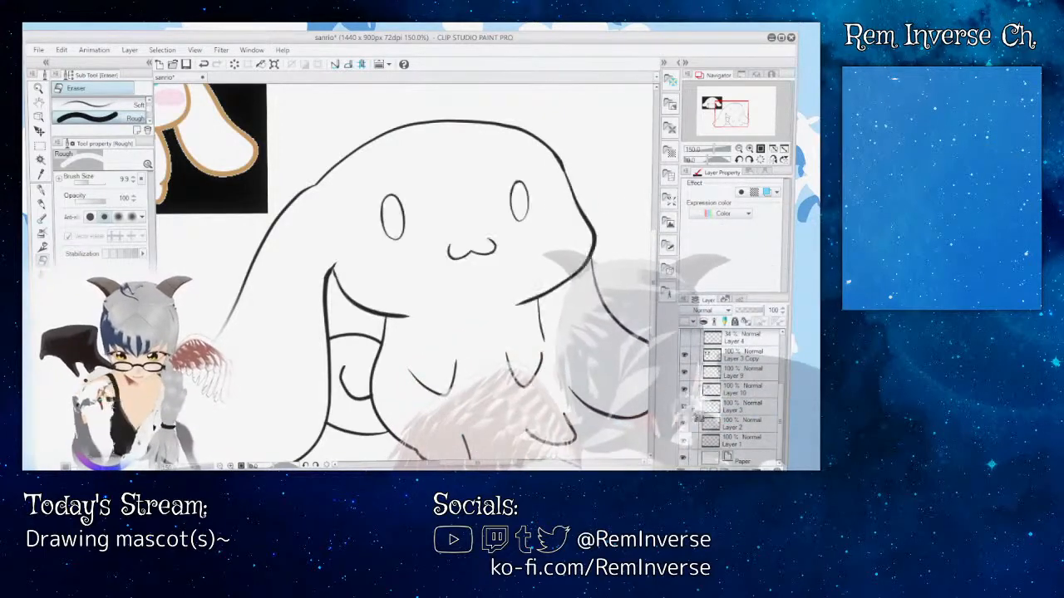
click(739, 411)
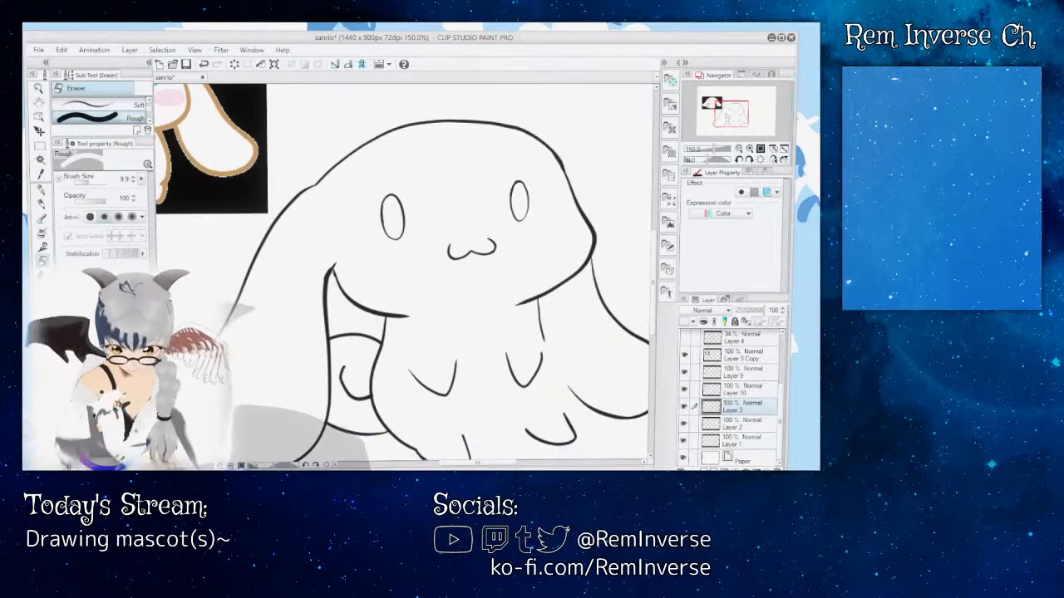
Step: Add a short line running up from the left-hand ear's inner corner on Layer 3 with the G-pen at size 14.0
key(ctrl+plus)
key(ctrl+plus)
key(ctrl+plus)
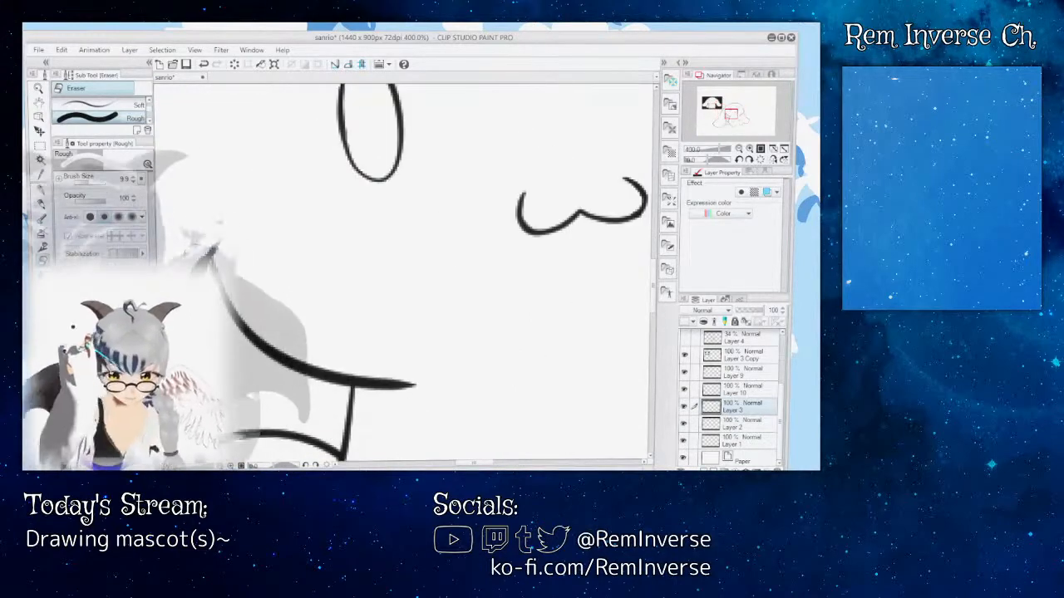
key(p)
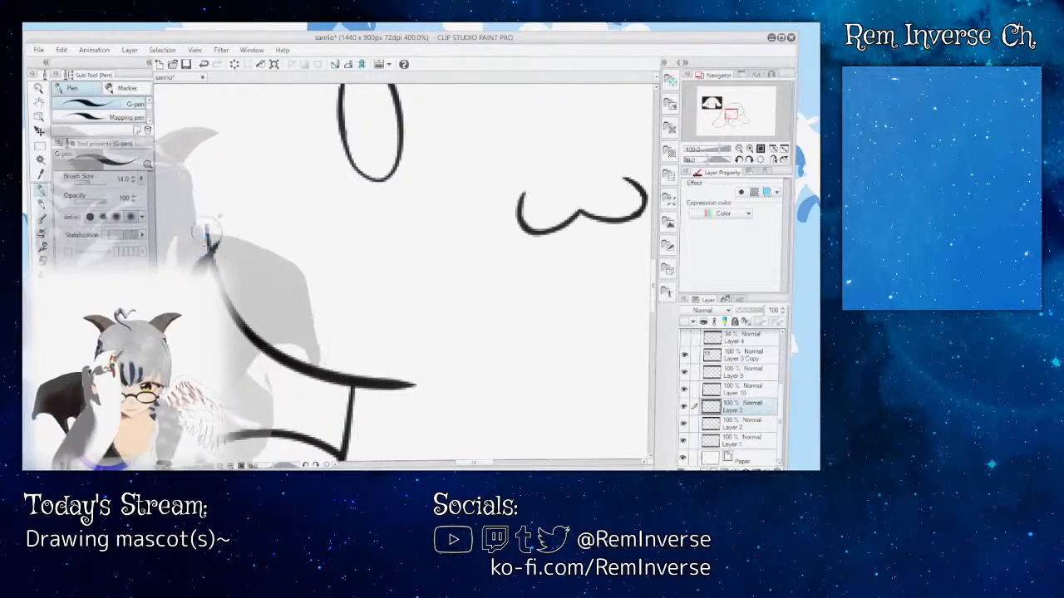
key(ctrl+minus)
key(ctrl+minus)
key(ctrl+minus)
key(ctrl+minus)
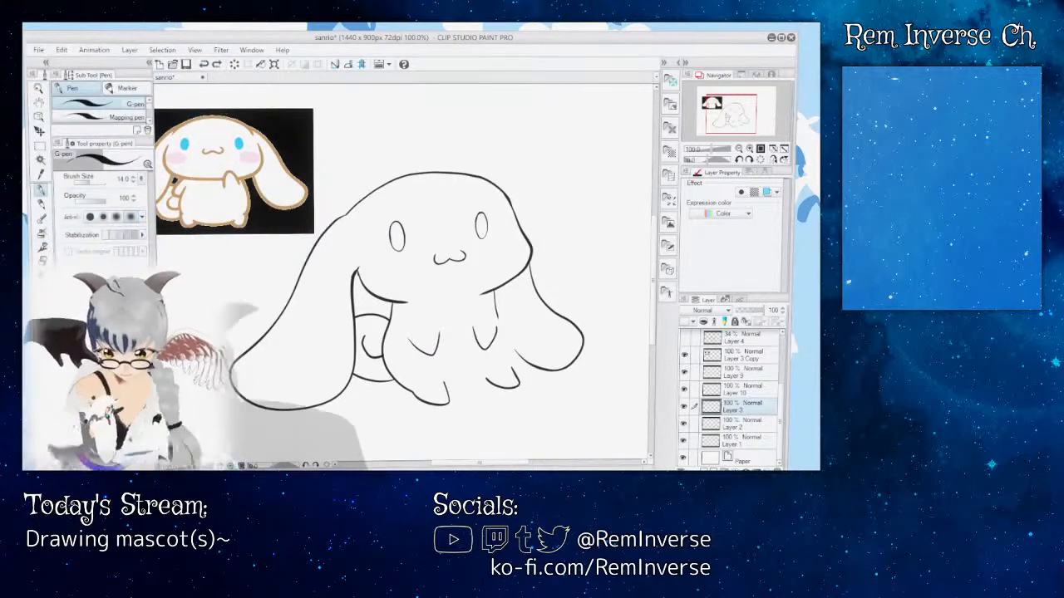
key(ctrl+plus)
key(ctrl+plus)
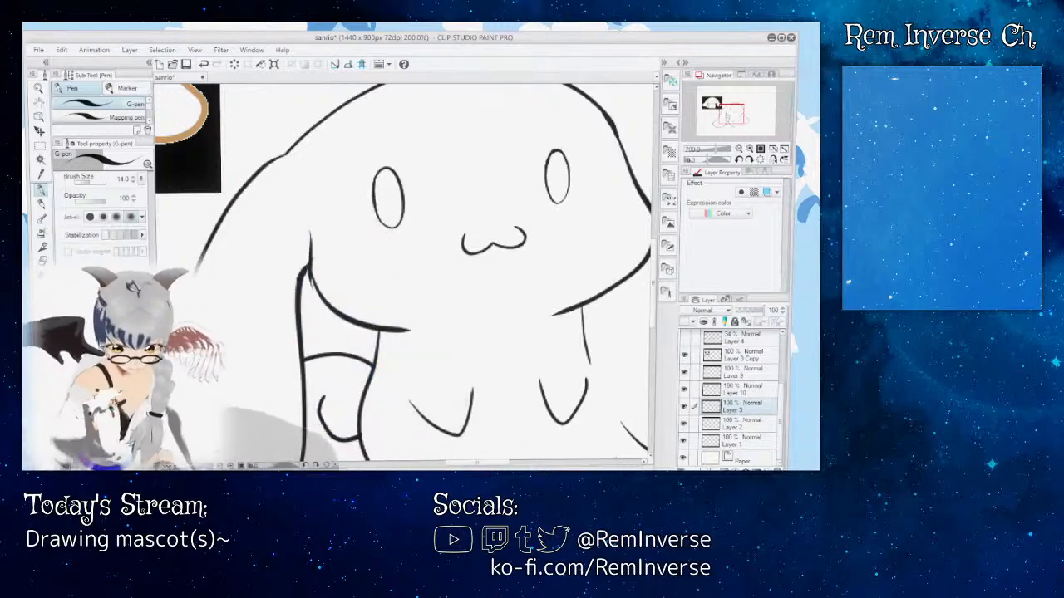
Step: Review the added ear line within the whole figure and clean up around its corner on Layer 3 with the Rough eraser at size 9.9
key(ctrl+minus)
key(ctrl+minus)
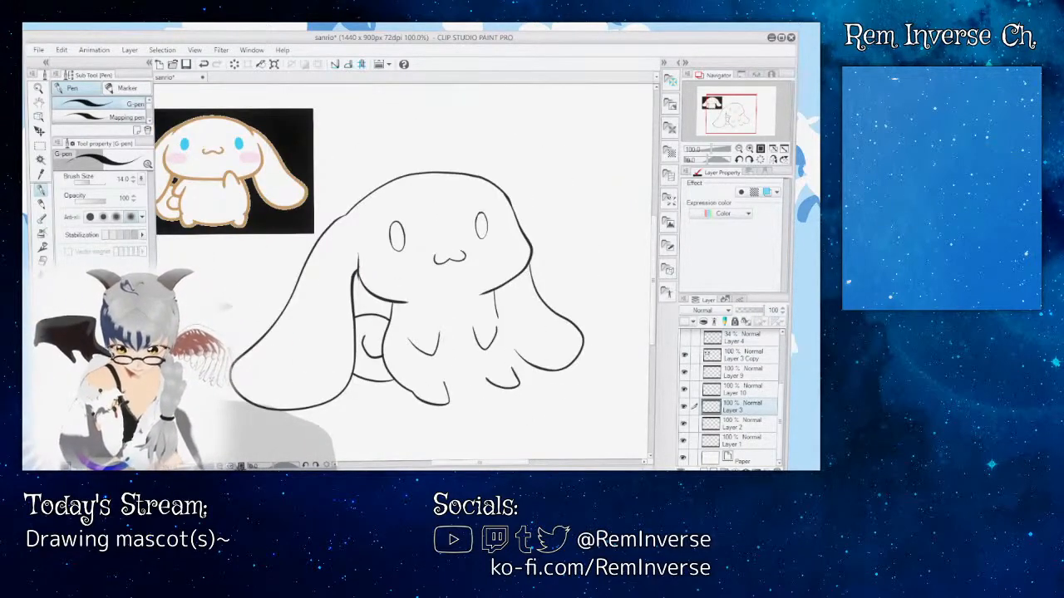
key(ctrl+plus)
key(ctrl+plus)
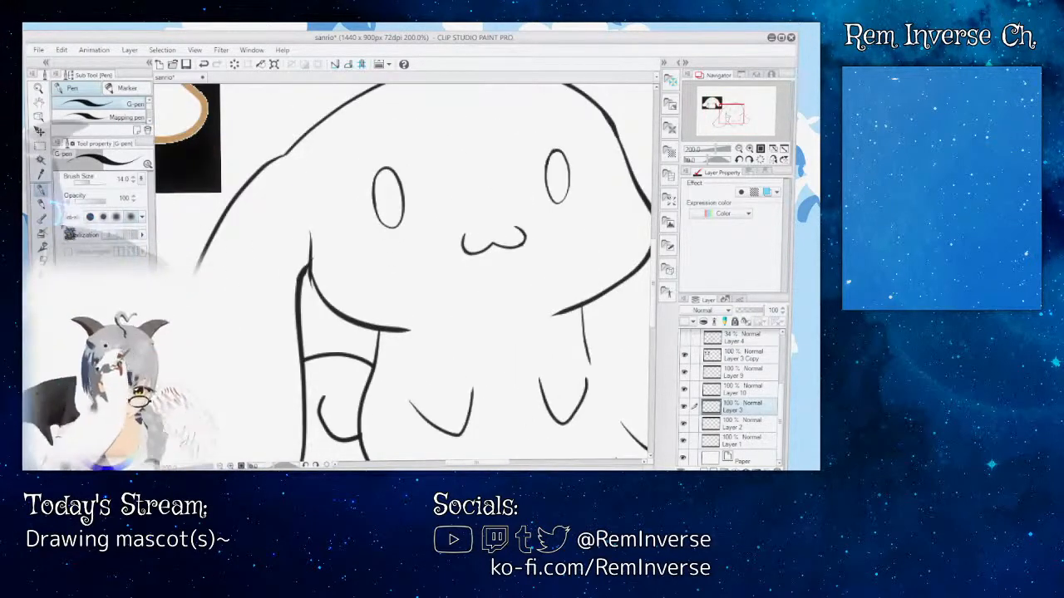
key(e)
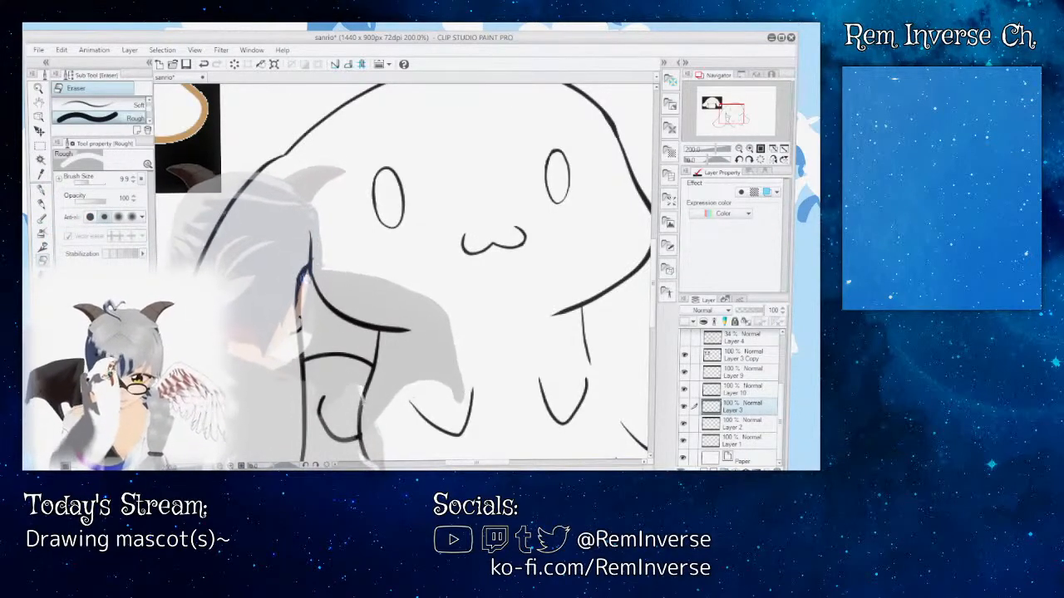
key(p)
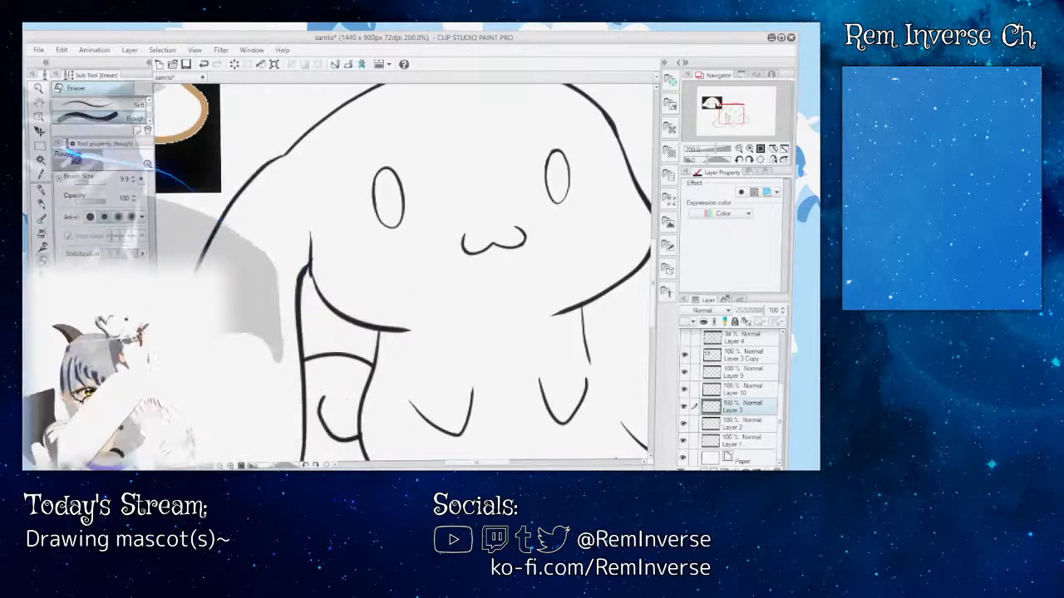
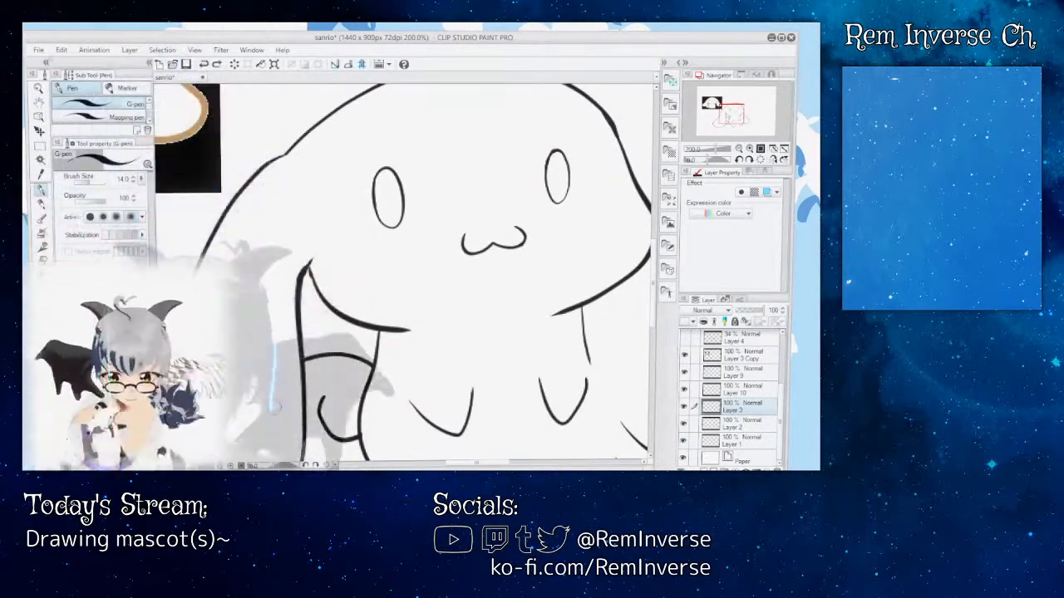
Step: Try an extra line along the face outline just below the left-hand ear's inner corner on Layer 3, and remove it
drag(484, 465, 489, 464)
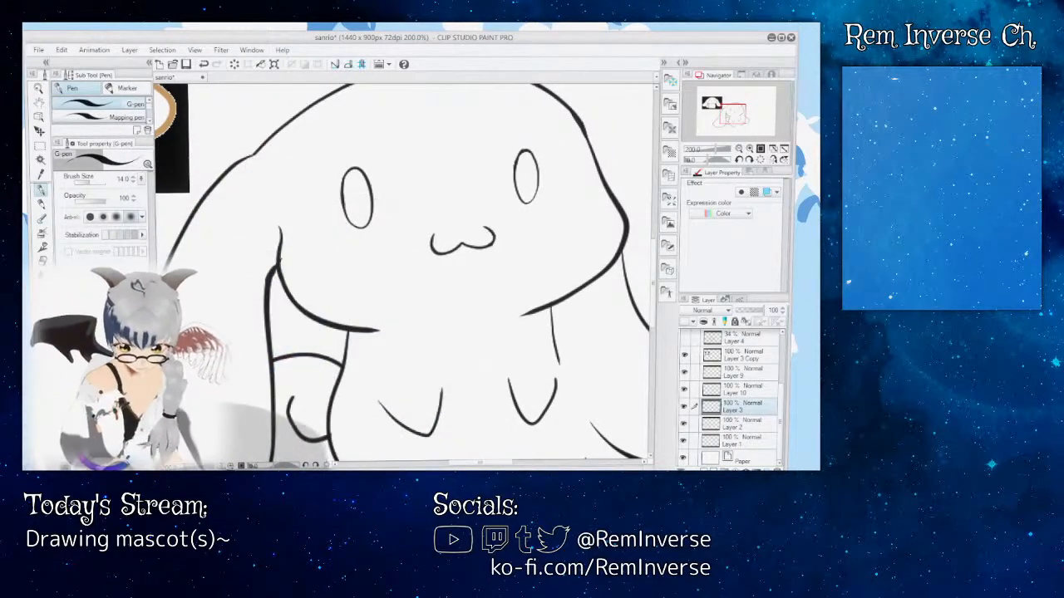
key(ctrl+minus)
key(ctrl+minus)
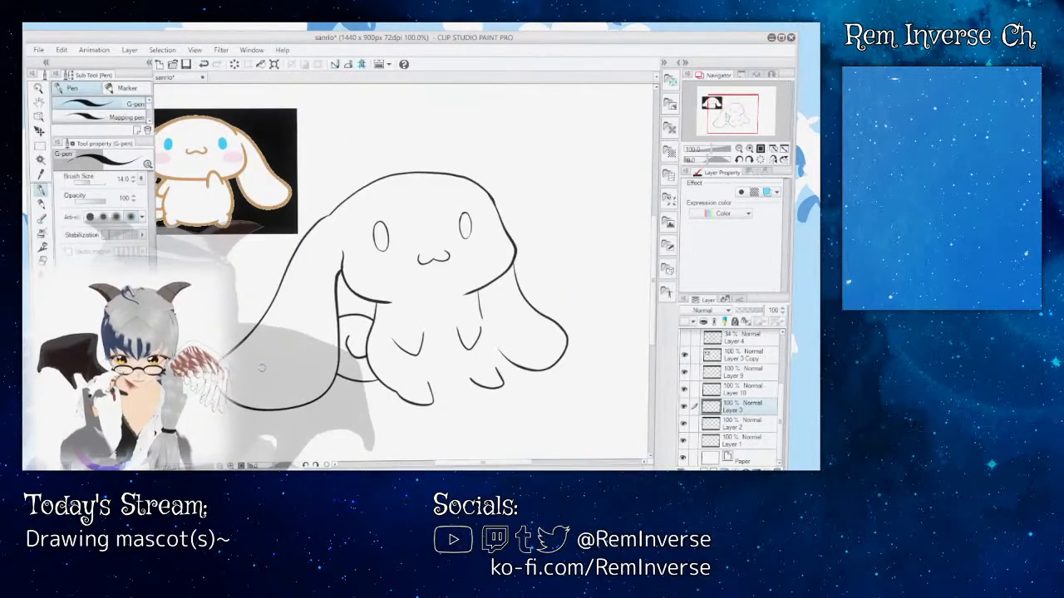
key(ctrl+plus)
key(ctrl+plus)
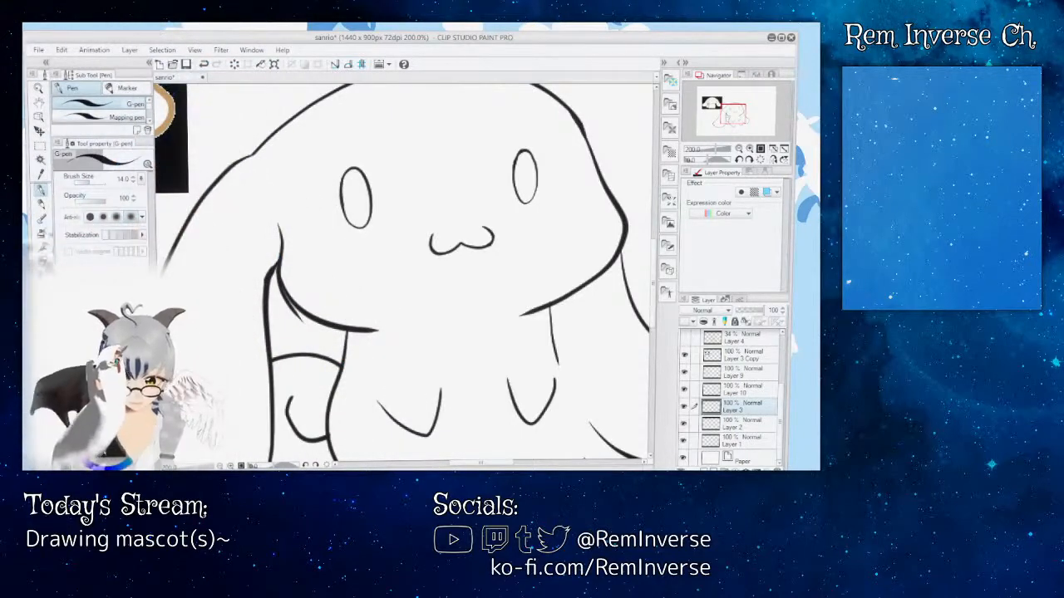
key(e)
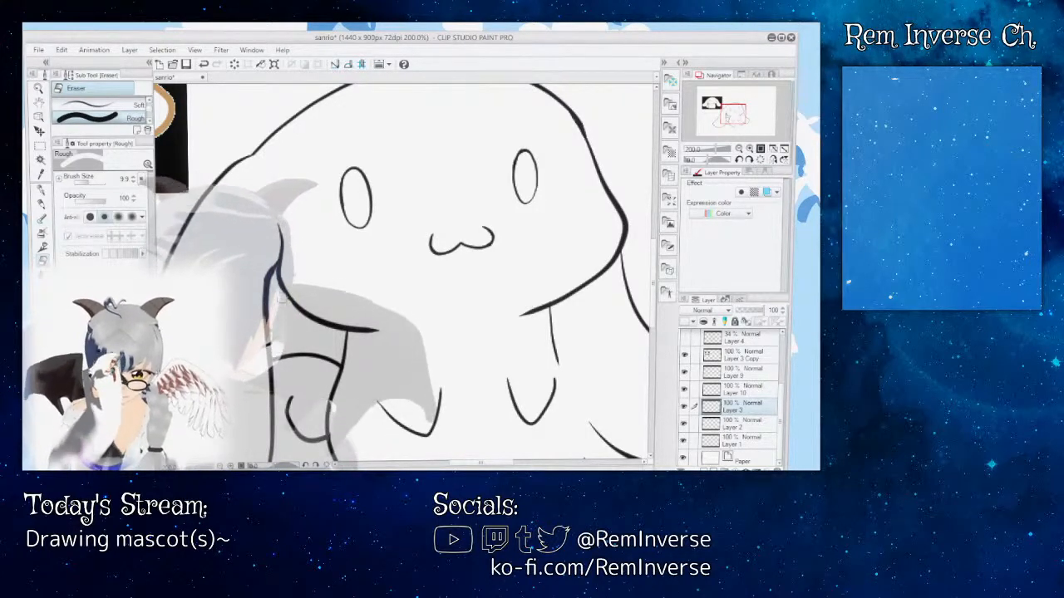
key(p)
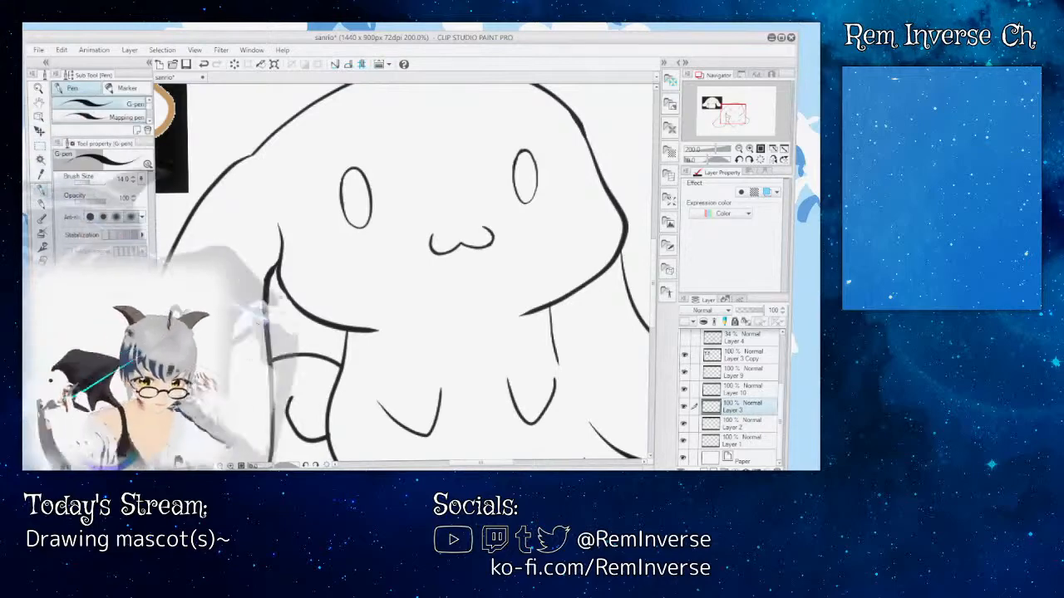
Step: Refine the join between ear line and face outline at the left-hand ear's inner corner with the G-pen at size 14.0, and review the figure
key(ctrl+plus)
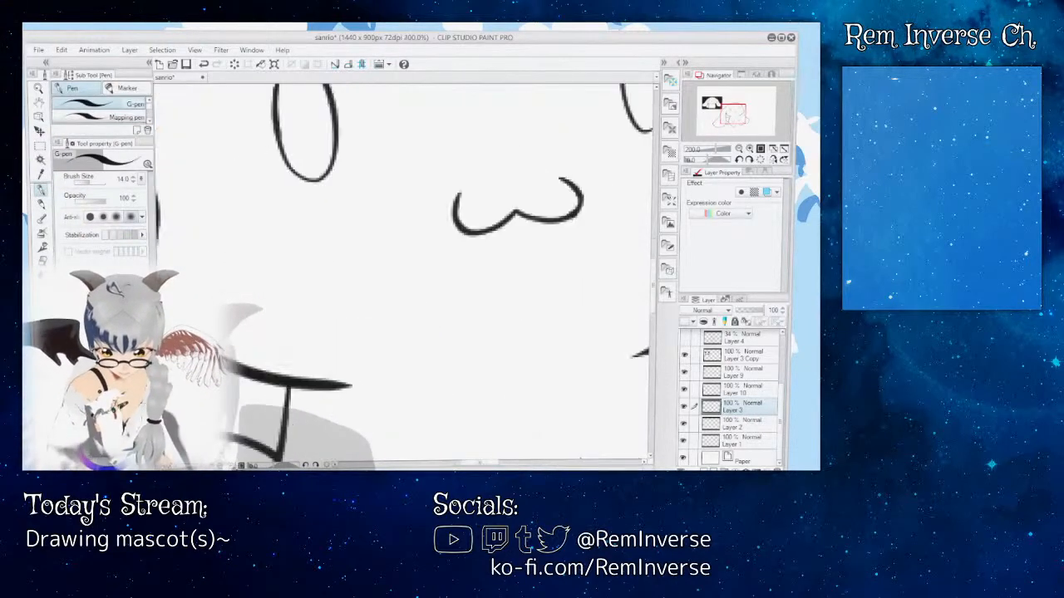
drag(482, 463, 464, 463)
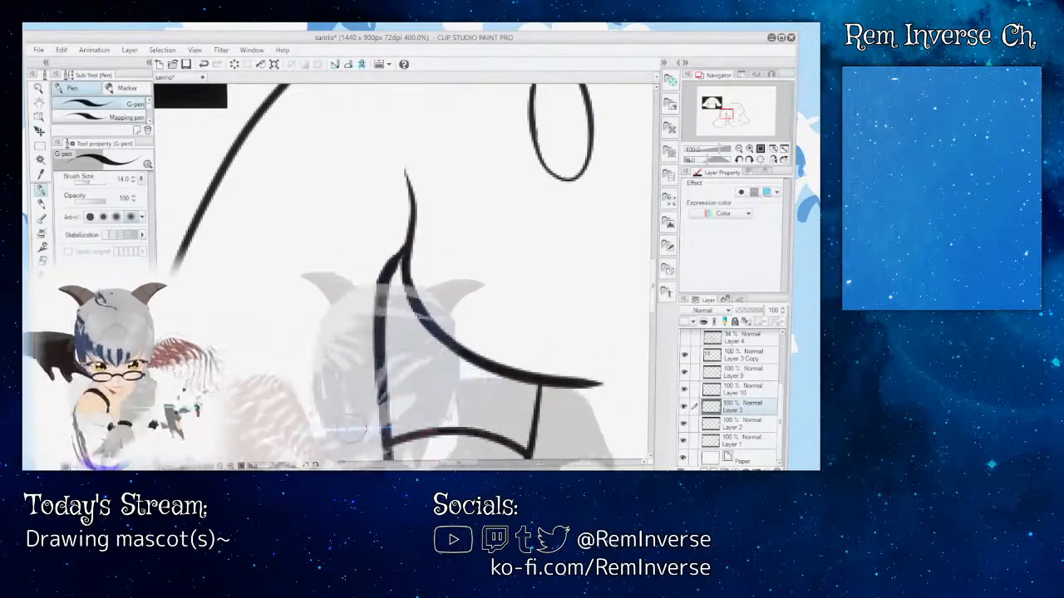
key(ctrl+minus)
key(ctrl+minus)
key(ctrl+minus)
key(ctrl+minus)
key(ctrl+minus)
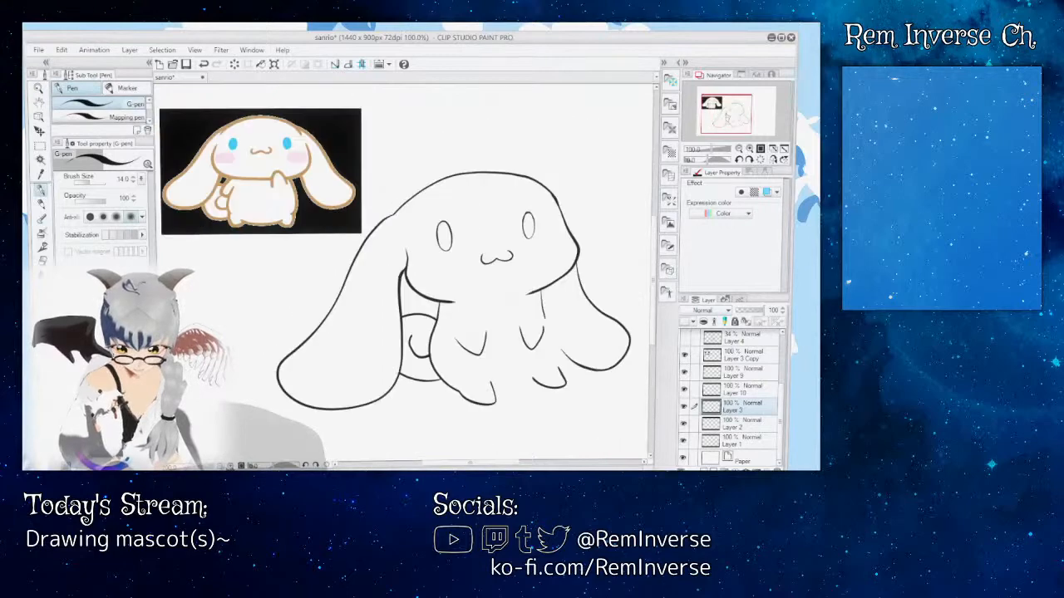
key(ctrl+plus)
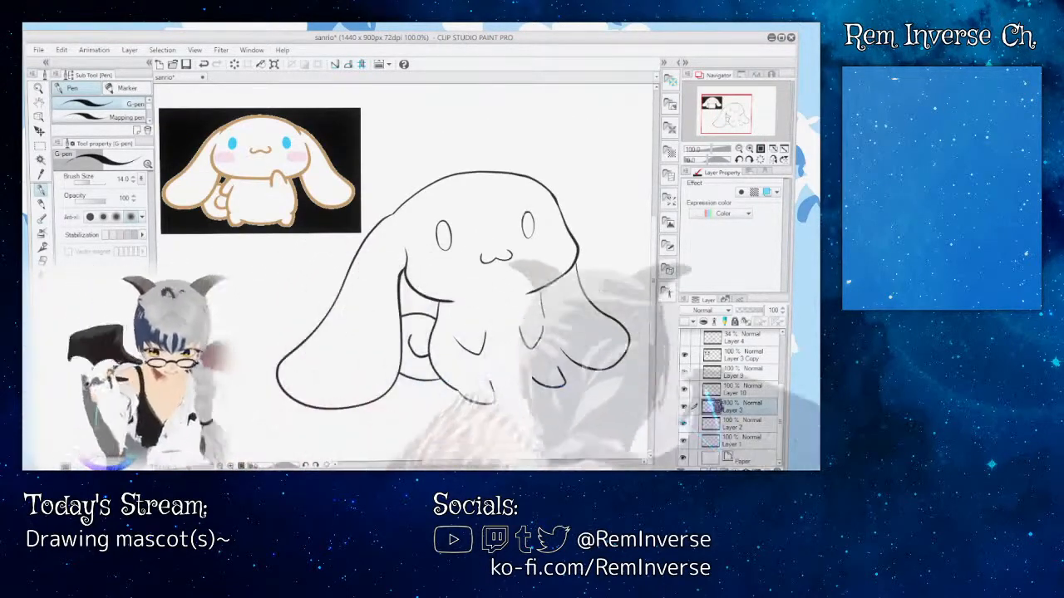
Step: Make Layer 8, which holds the missing body and foot outline, visible again
drag(783, 402, 785, 362)
click(685, 373)
click(685, 372)
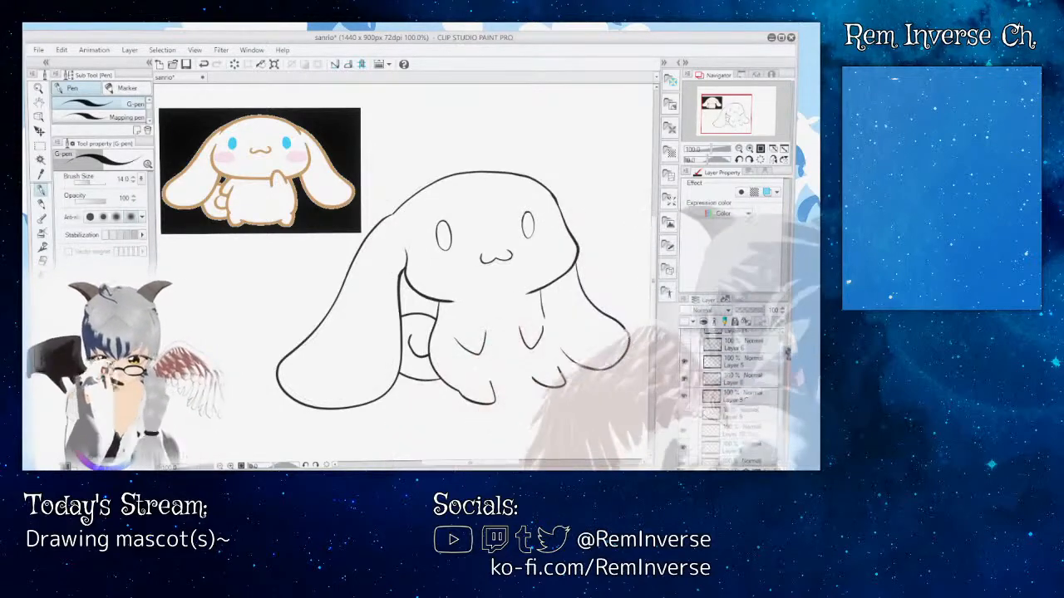
click(685, 354)
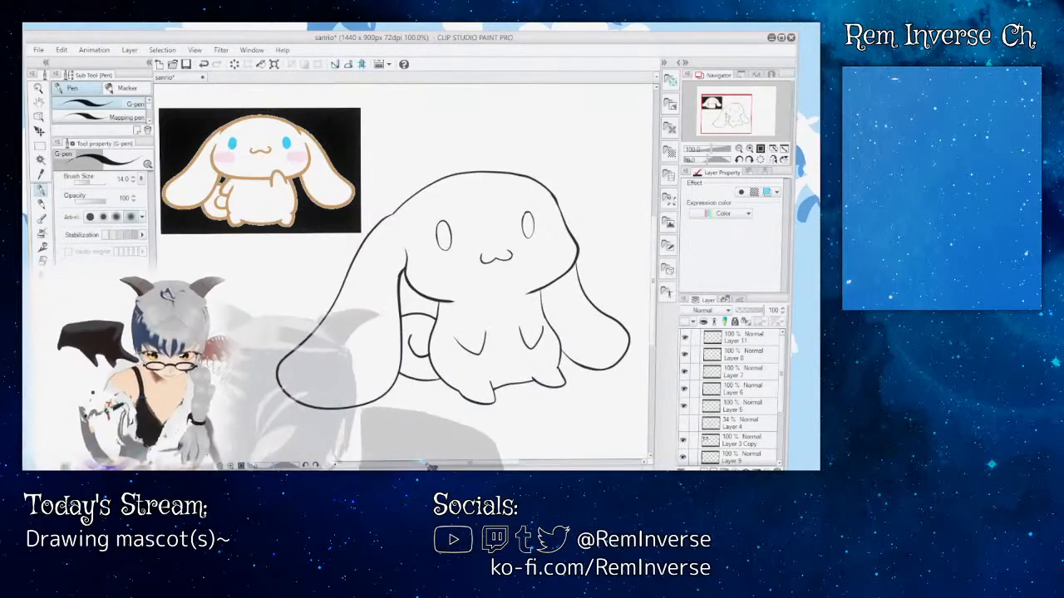
Step: Check the upper layers' visibility to find the right-hand ear's line, and make Layer 6 the active layer
drag(441, 465, 472, 468)
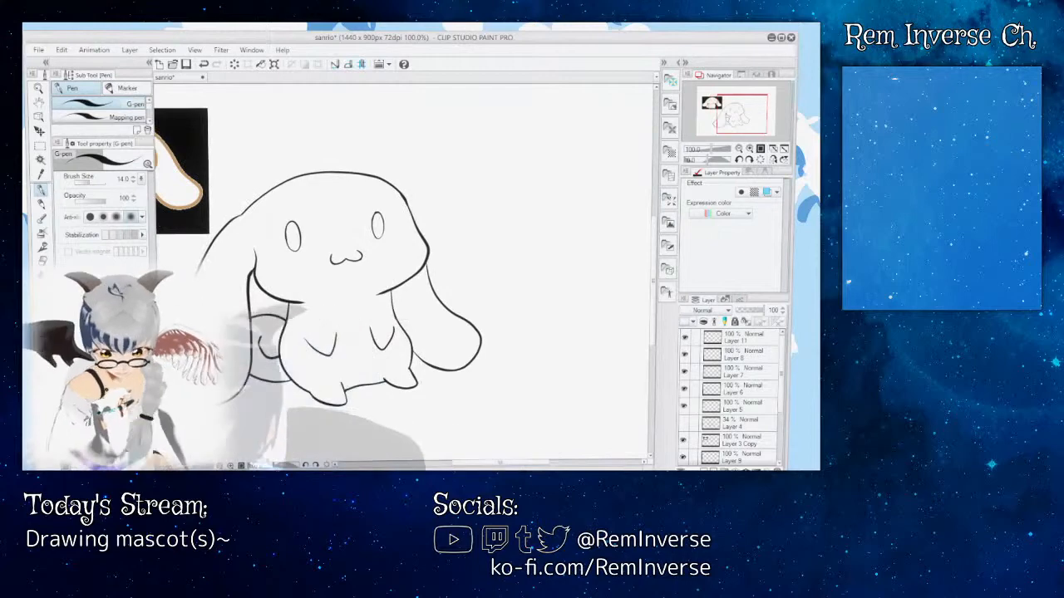
key(ctrl+plus)
key(ctrl+plus)
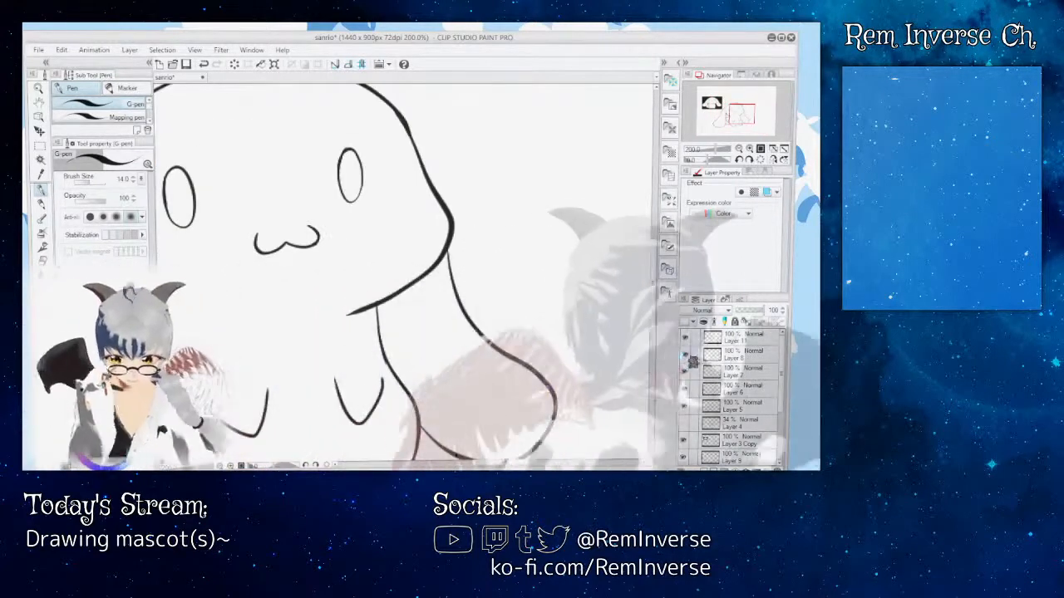
click(686, 356)
click(687, 373)
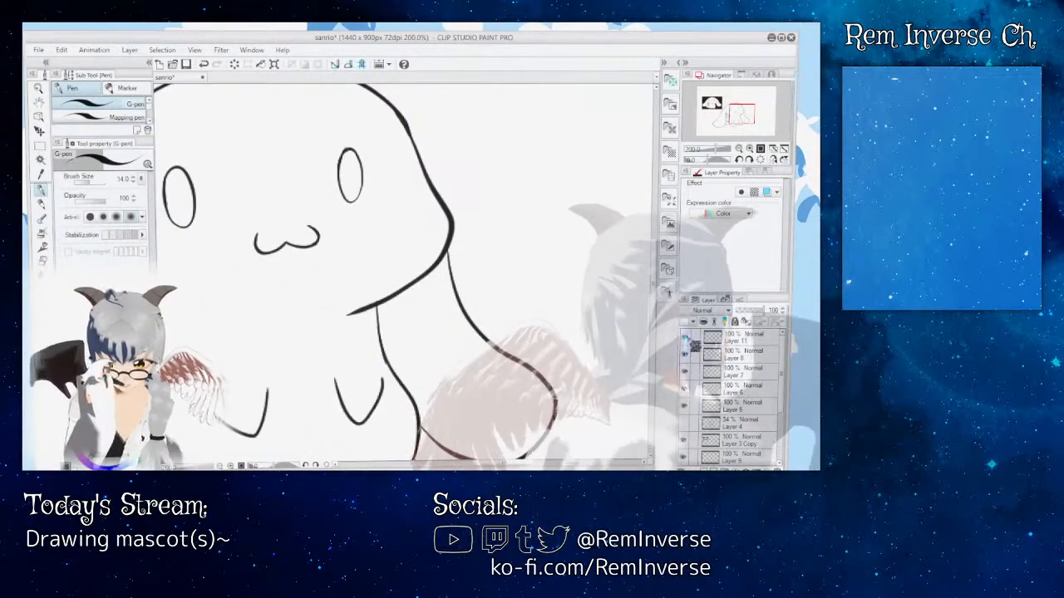
click(690, 398)
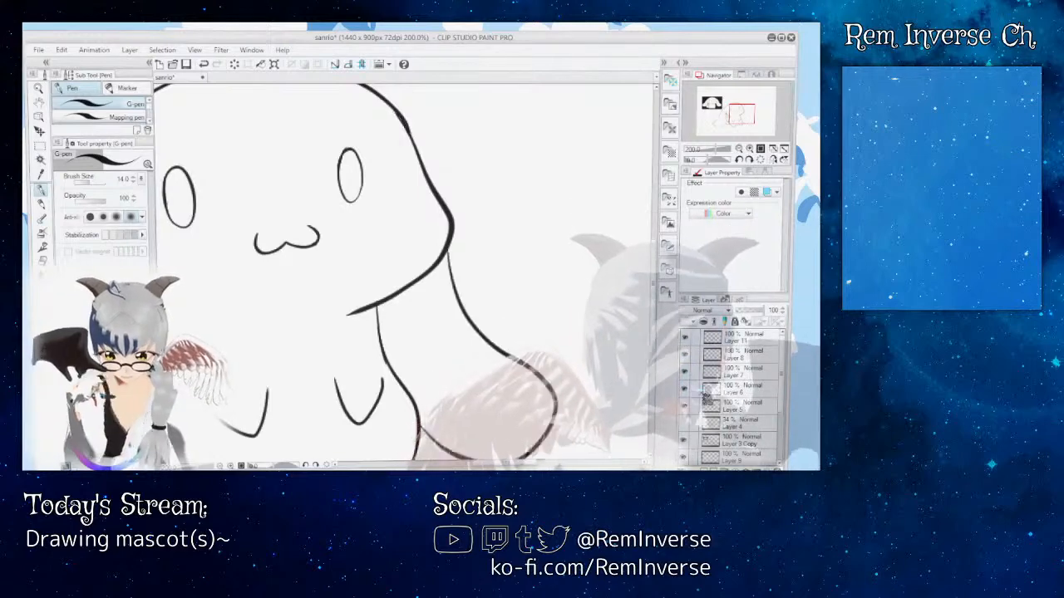
Step: Try thickening the right-hand ear's line where it meets the head on Layer 6 with the G-pen, and compare it with the whole figure
key(ctrl+plus)
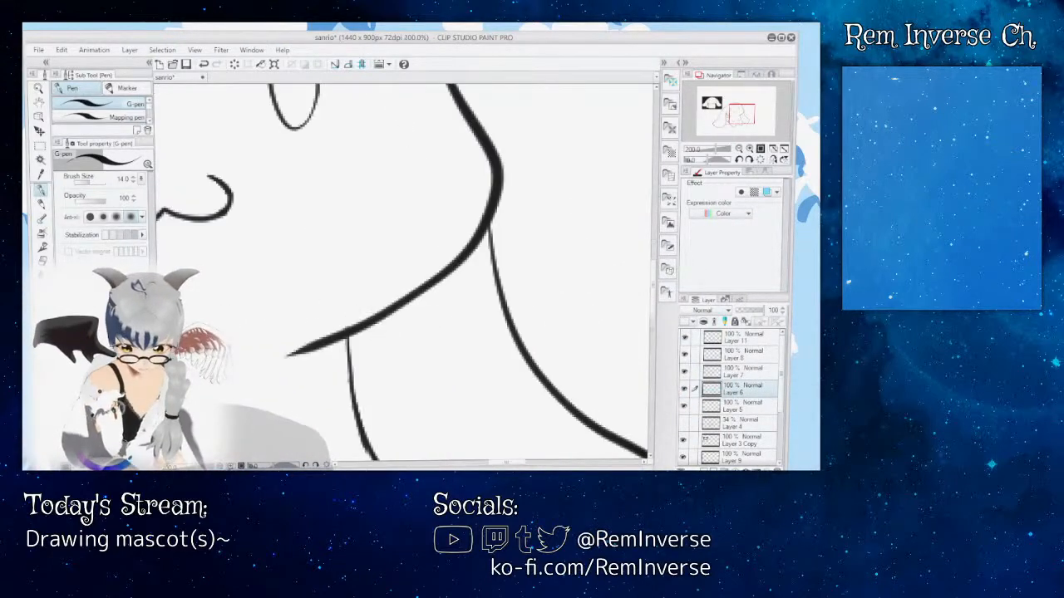
drag(512, 464, 516, 464)
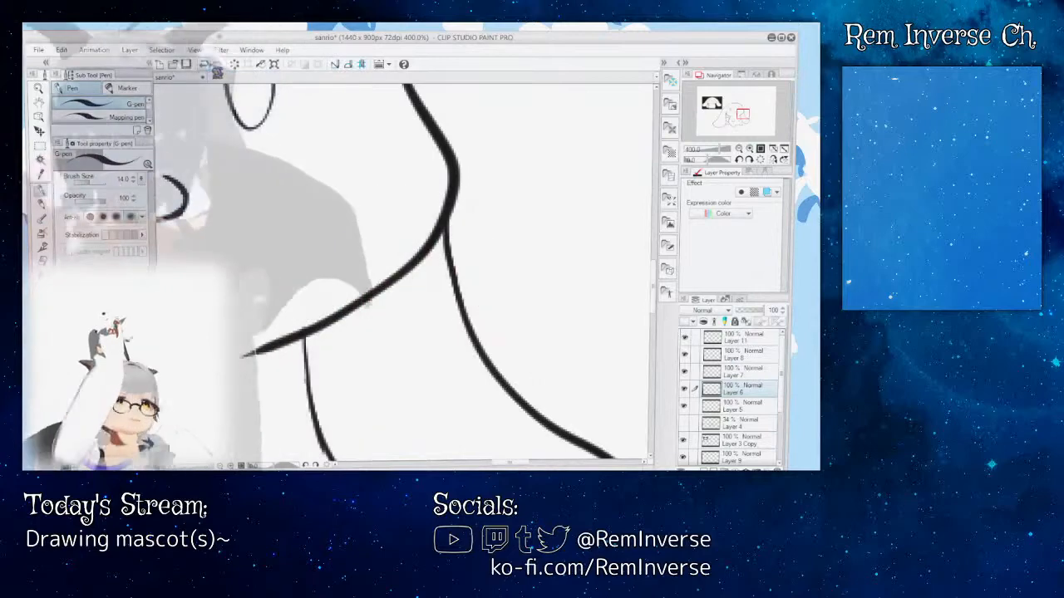
key(ctrl+minus)
key(ctrl+minus)
key(ctrl+minus)
key(ctrl+minus)
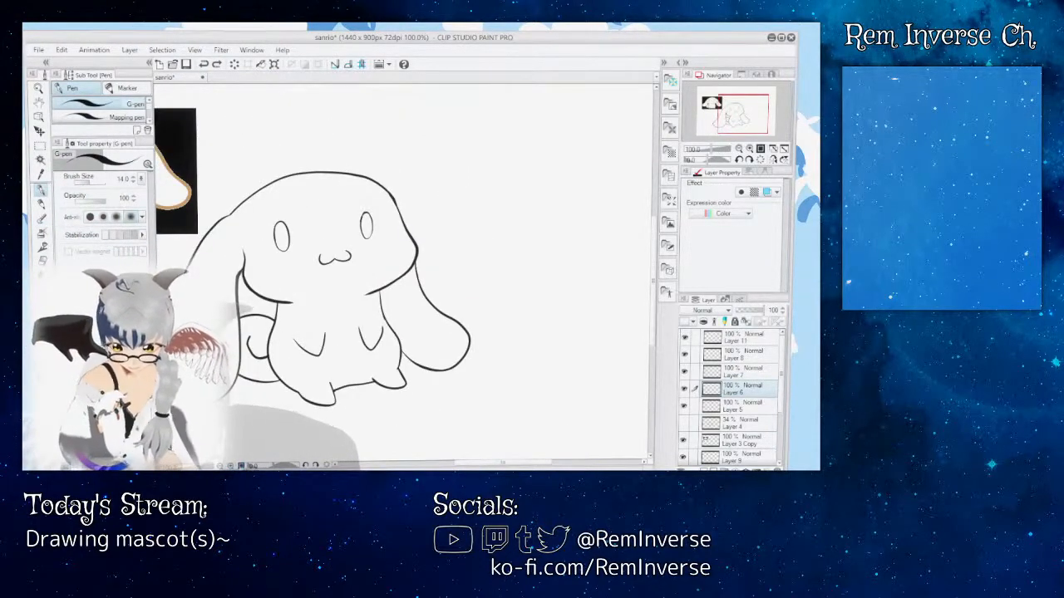
key(ctrl+plus)
key(ctrl+plus)
key(ctrl+plus)
key(ctrl+plus)
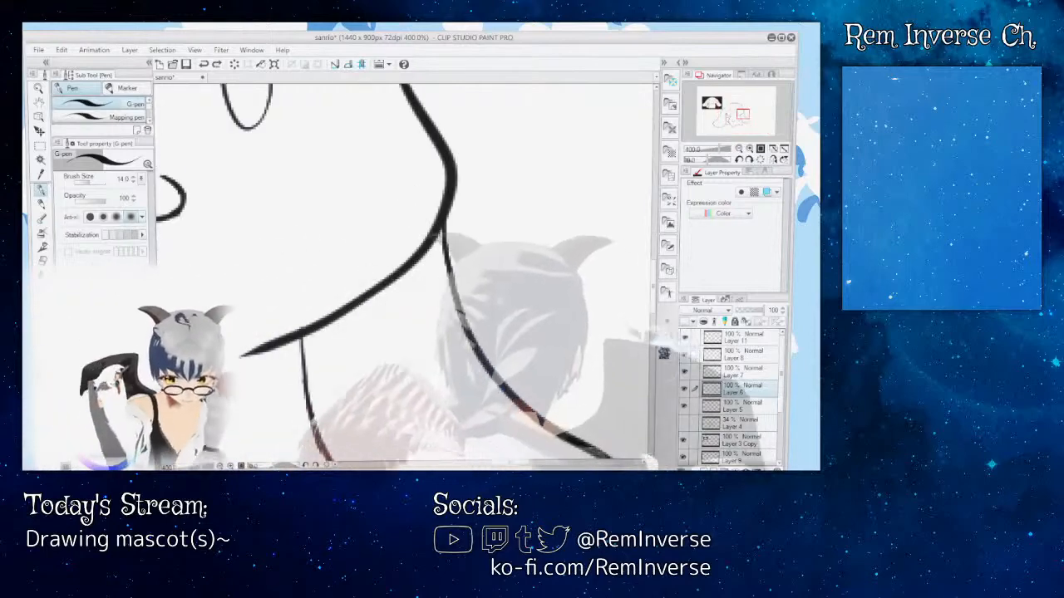
Step: Toggle layer visibility to find the head's right-hand outline, and make Layer 3 the active layer
scroll(404, 272, up, 4)
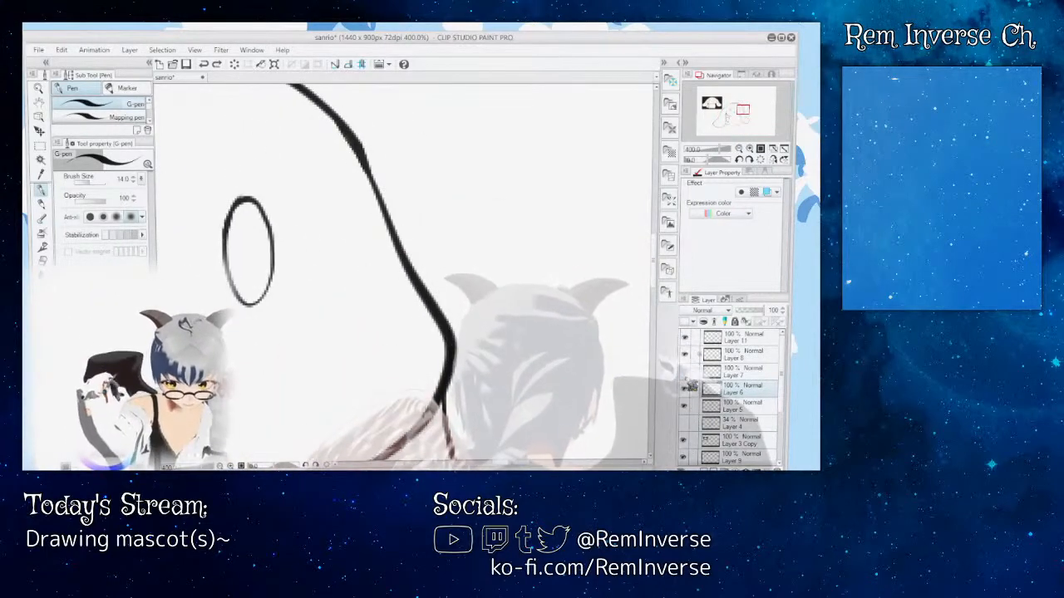
click(686, 392)
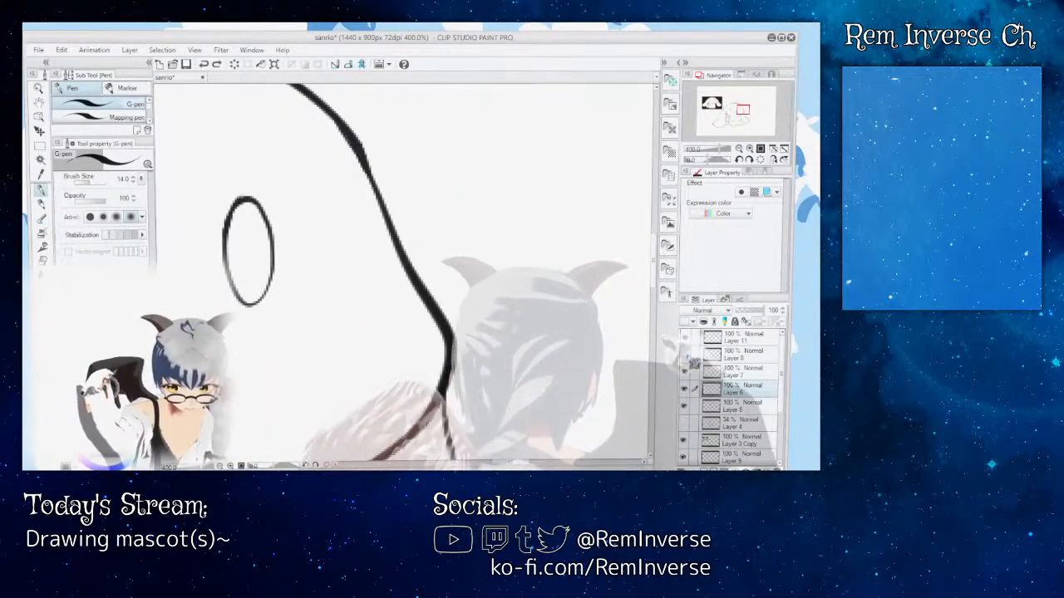
click(686, 441)
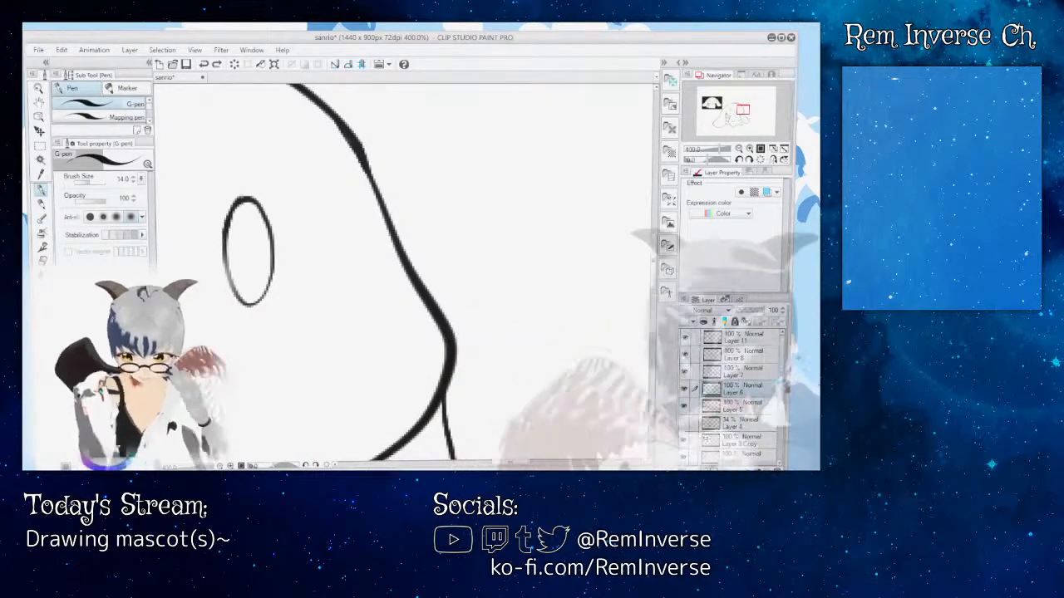
scroll(692, 405, down, 3)
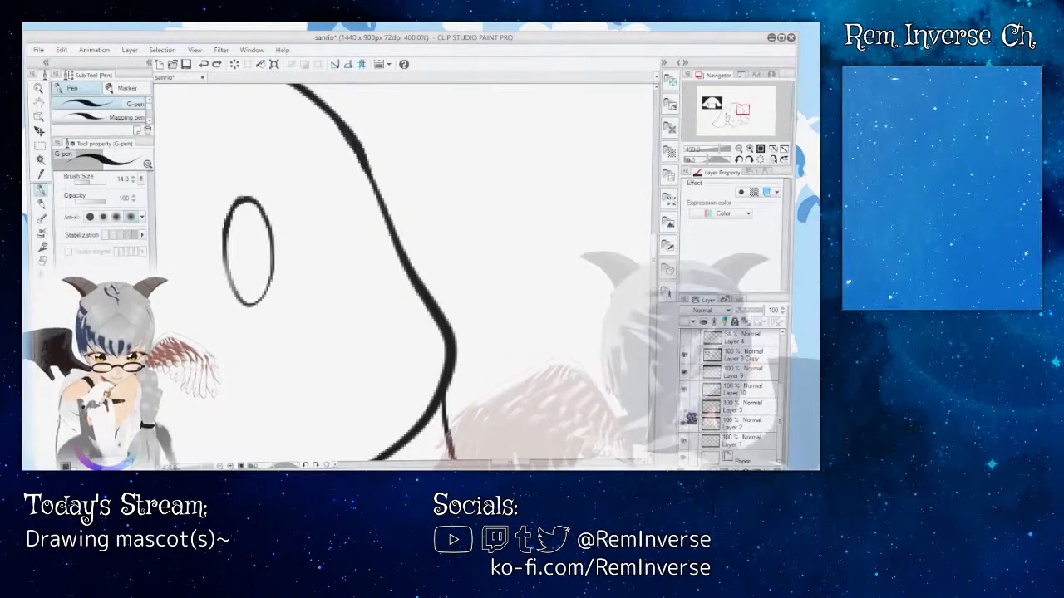
click(685, 406)
click(686, 407)
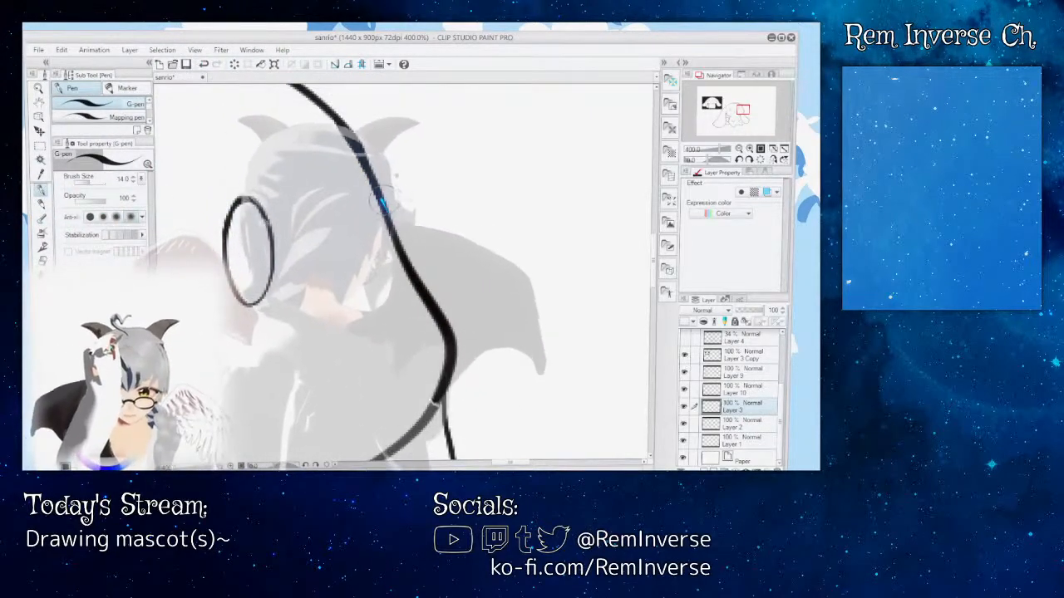
Step: Smooth the head's outline beside the right-hand eye on Layer 3 with the G-pen at size 14.0, and review the whole figure
key(ctrl+minus)
key(ctrl+minus)
key(ctrl+minus)
key(ctrl+minus)
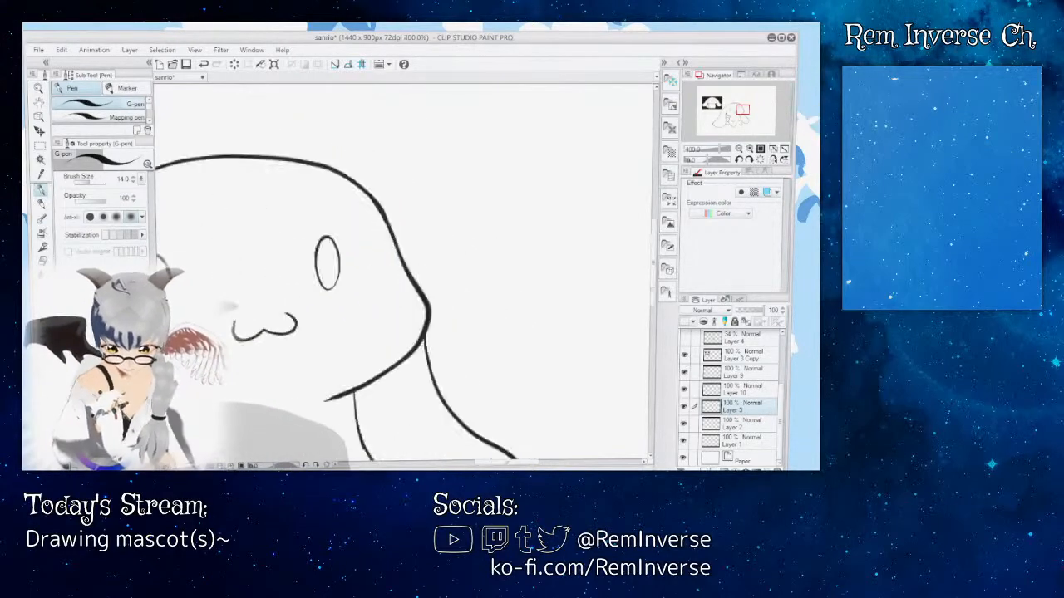
drag(502, 463, 487, 463)
mouse_move(654, 266)
mouse_down()
mouse_move(654, 282)
mouse_move(654, 271)
mouse_up()
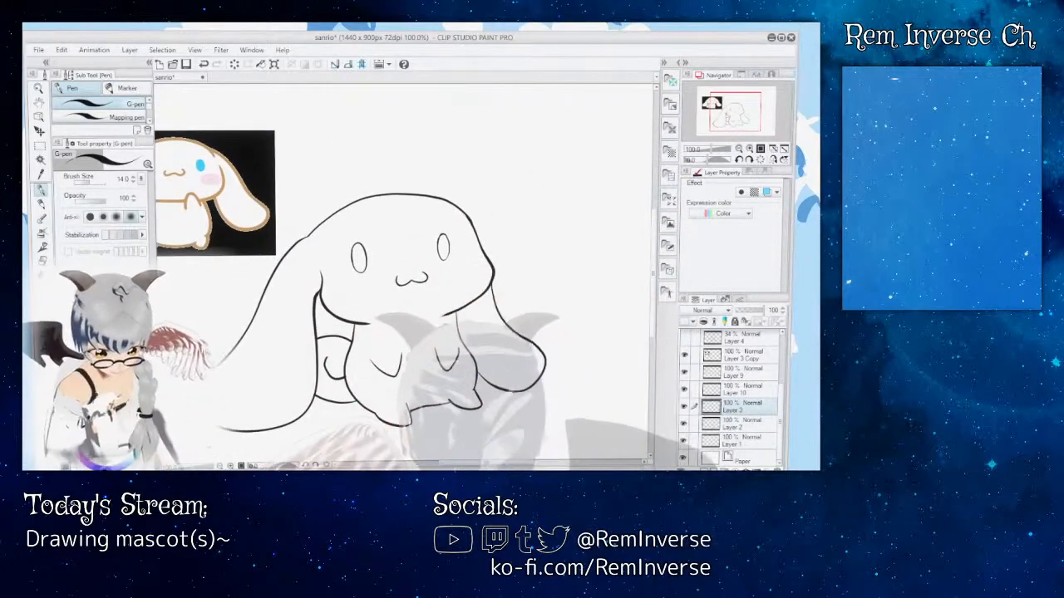
mouse_move(488, 463)
mouse_down()
mouse_move(460, 463)
mouse_move(478, 463)
mouse_up()
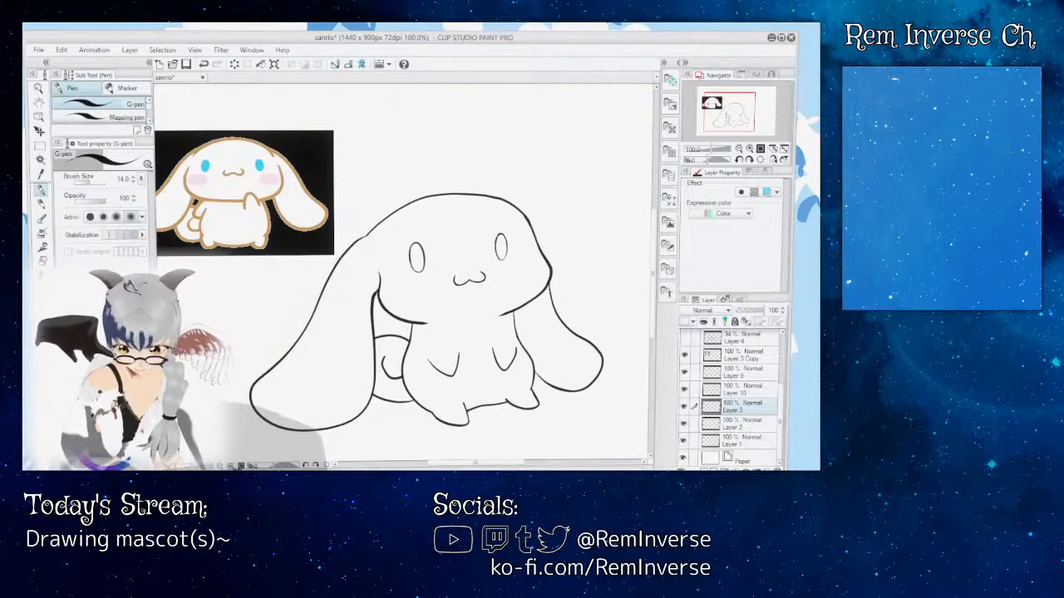
Step: Examine the lines around the left-hand ear's inner corner and check the layers that hold them, keeping Layer 3 active
key(ctrl+plus)
key(ctrl+plus)
key(ctrl+plus)
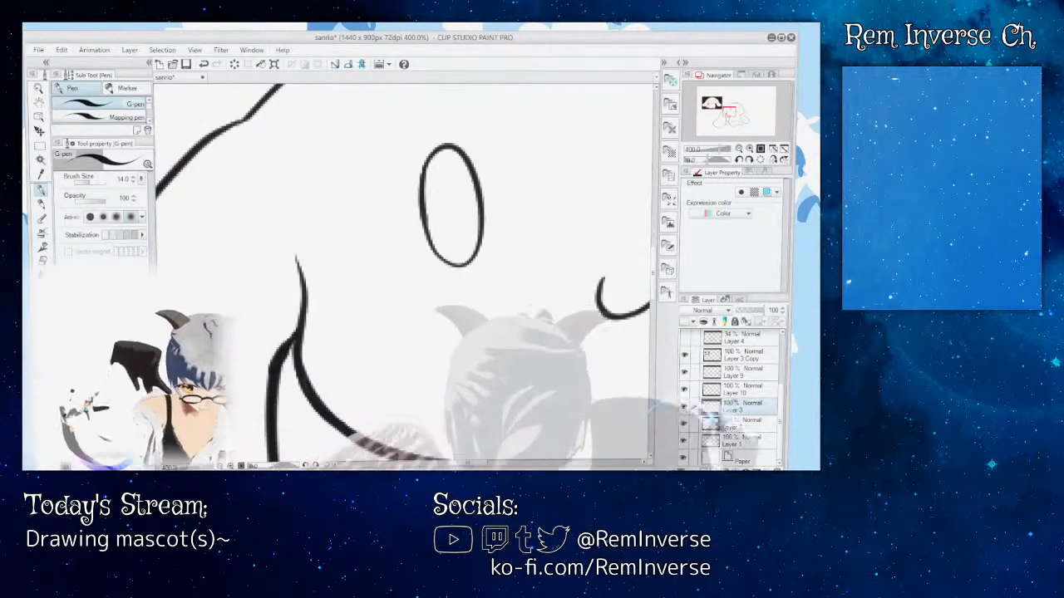
drag(785, 408, 786, 366)
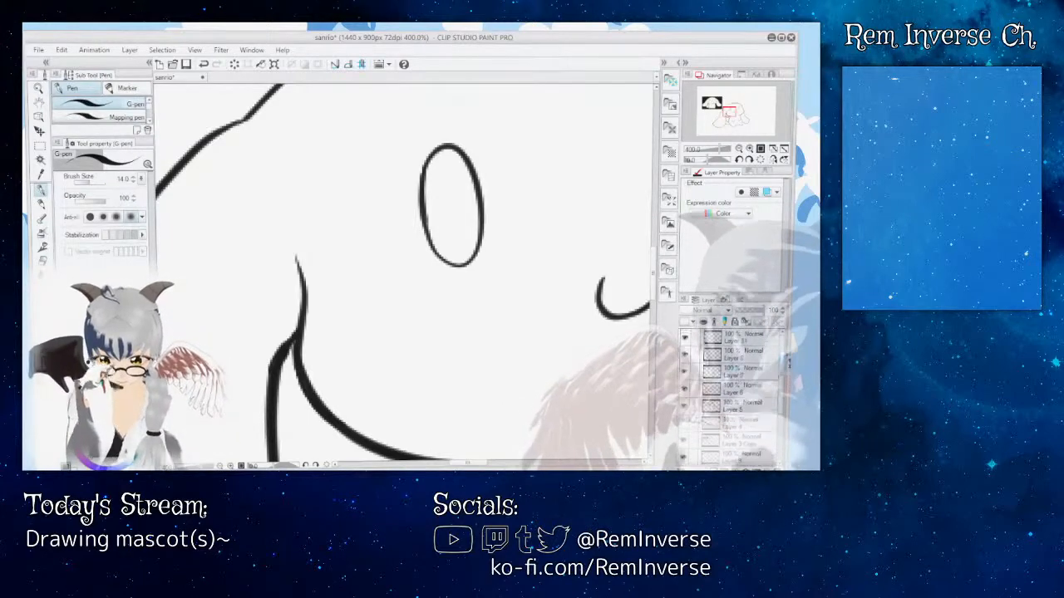
click(685, 406)
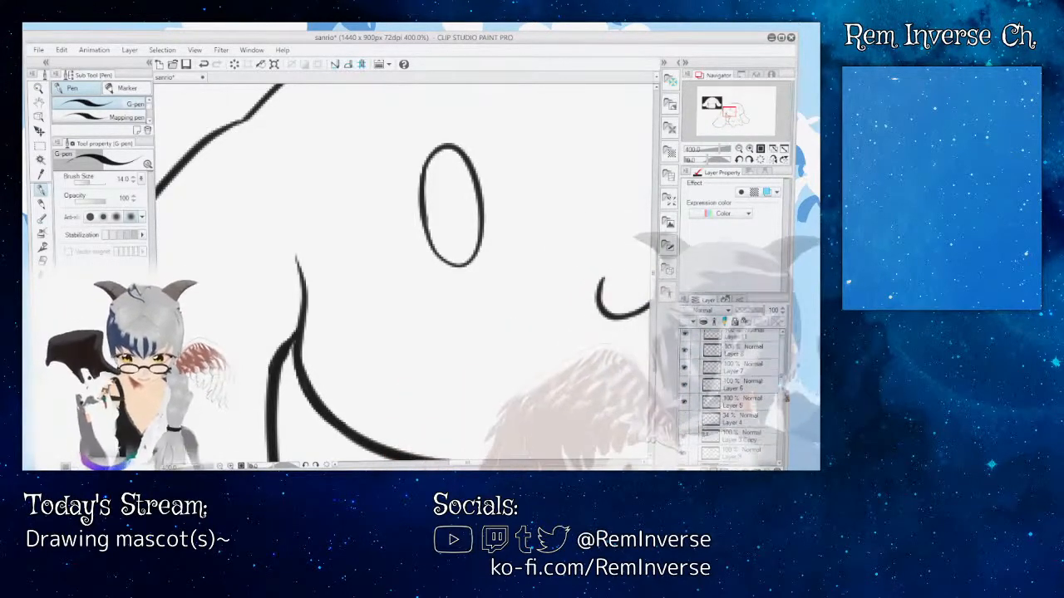
scroll(689, 449, down, 3)
click(689, 418)
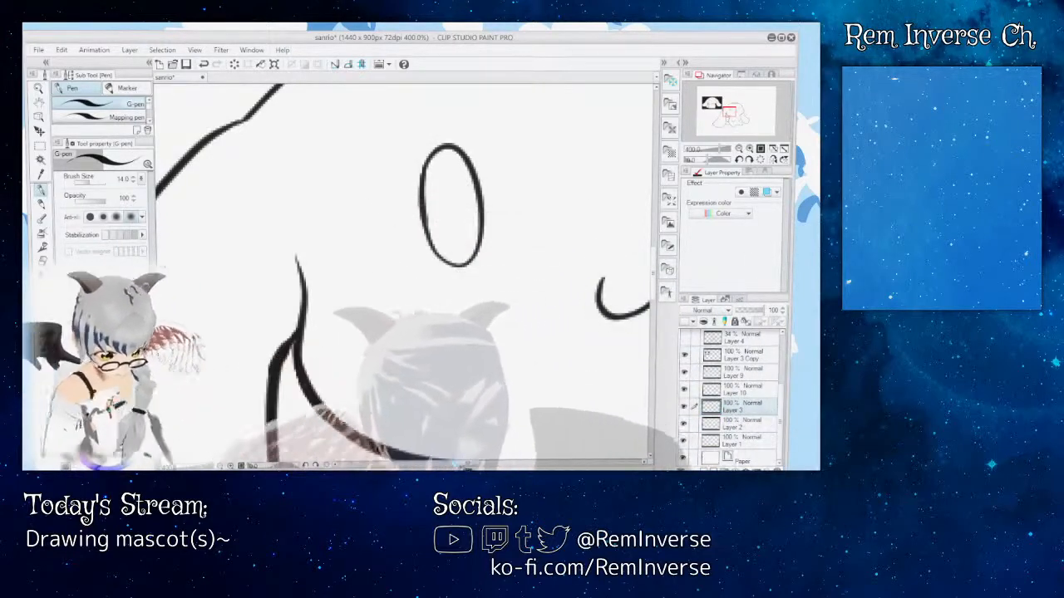
Step: Draw a slanted oval blush cheek below the left-hand eye on Layer 3 with the G-pen at size 14.0
mouse_move(466, 465)
mouse_down()
mouse_move(489, 464)
mouse_move(443, 464)
mouse_move(465, 463)
mouse_up()
key(ctrl+minus)
key(ctrl+minus)
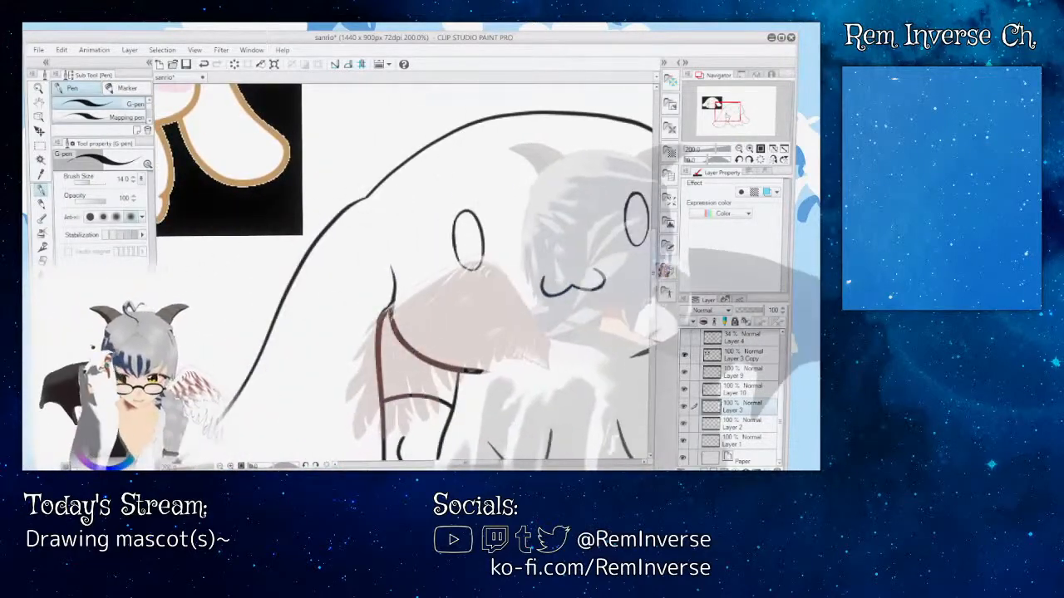
drag(652, 273, 652, 255)
mouse_move(492, 465)
mouse_down()
mouse_move(461, 466)
mouse_move(493, 466)
mouse_up()
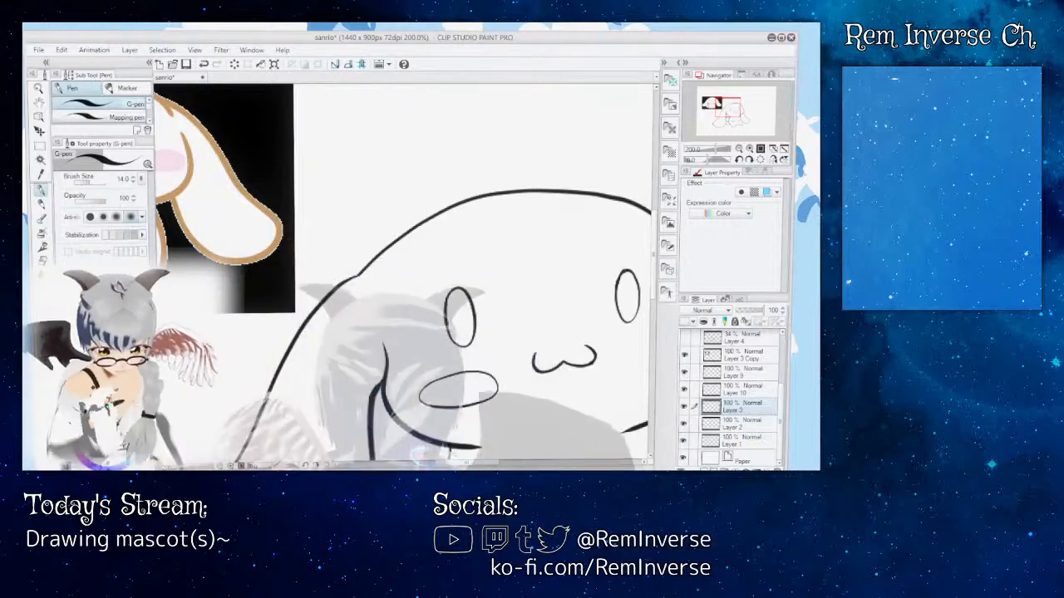
Step: Draw a slanted oval cheek below the right-hand eye, undo it and redraw it, and review the whole figure
mouse_move(461, 468)
mouse_down()
mouse_move(487, 465)
mouse_move(437, 465)
mouse_move(489, 466)
mouse_up()
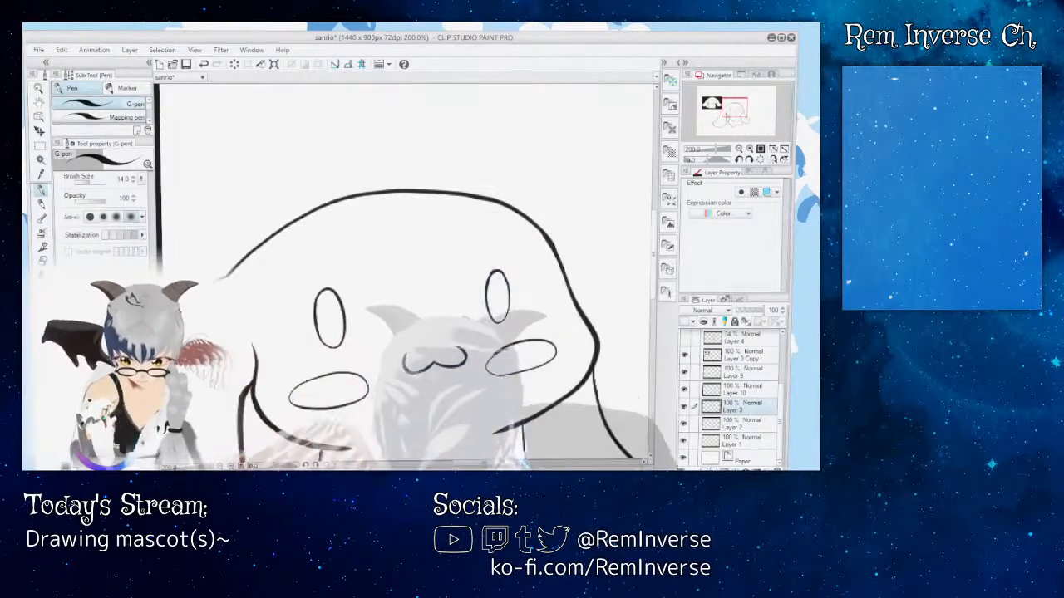
key(ctrl+z)
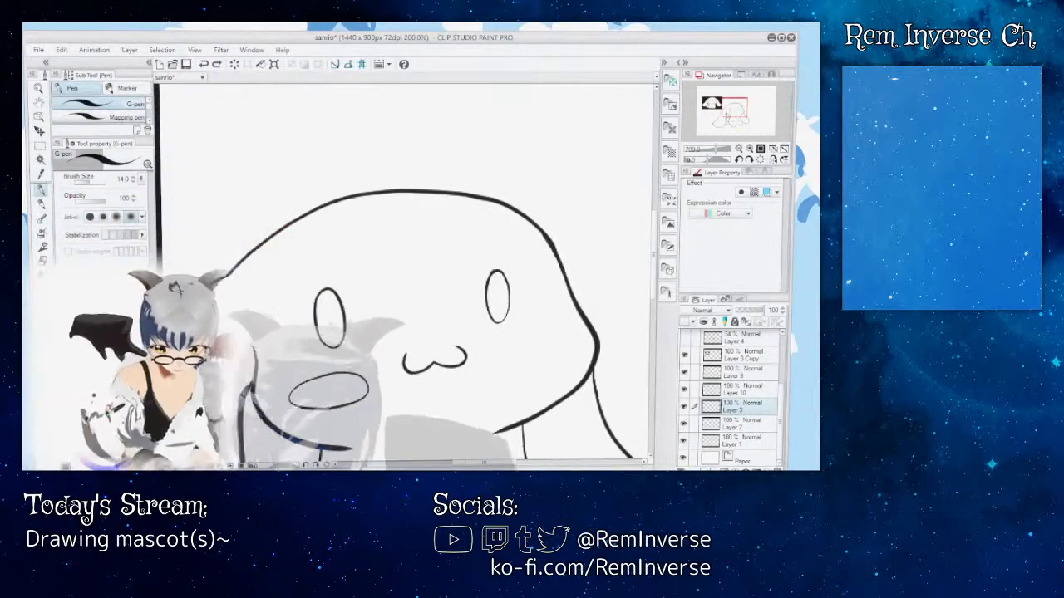
mouse_move(484, 464)
mouse_down()
mouse_move(442, 465)
mouse_move(490, 464)
mouse_up()
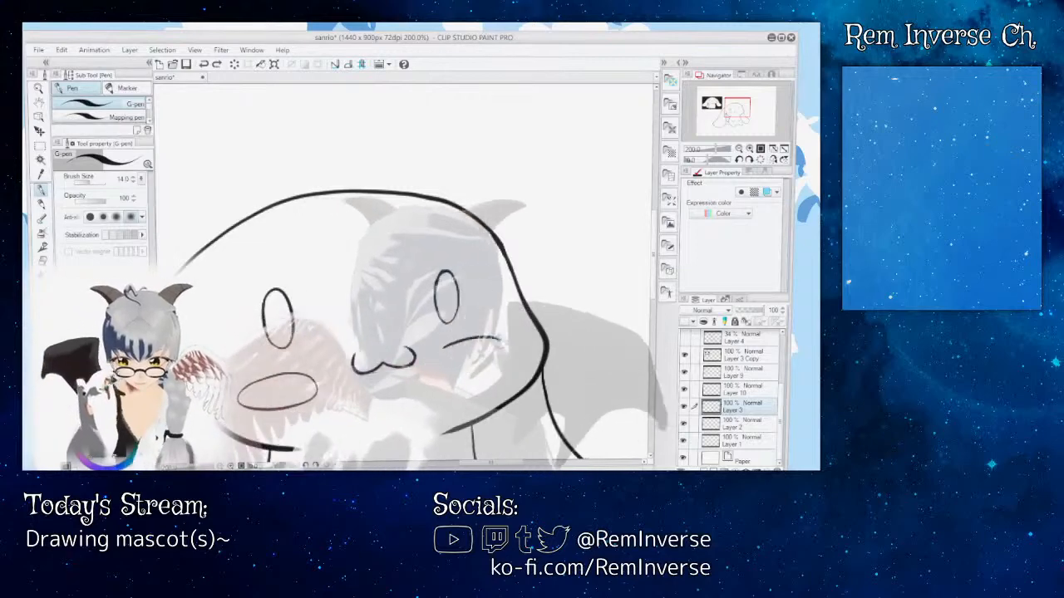
mouse_move(501, 340)
mouse_down()
mouse_move(501, 359)
mouse_move(452, 370)
mouse_up()
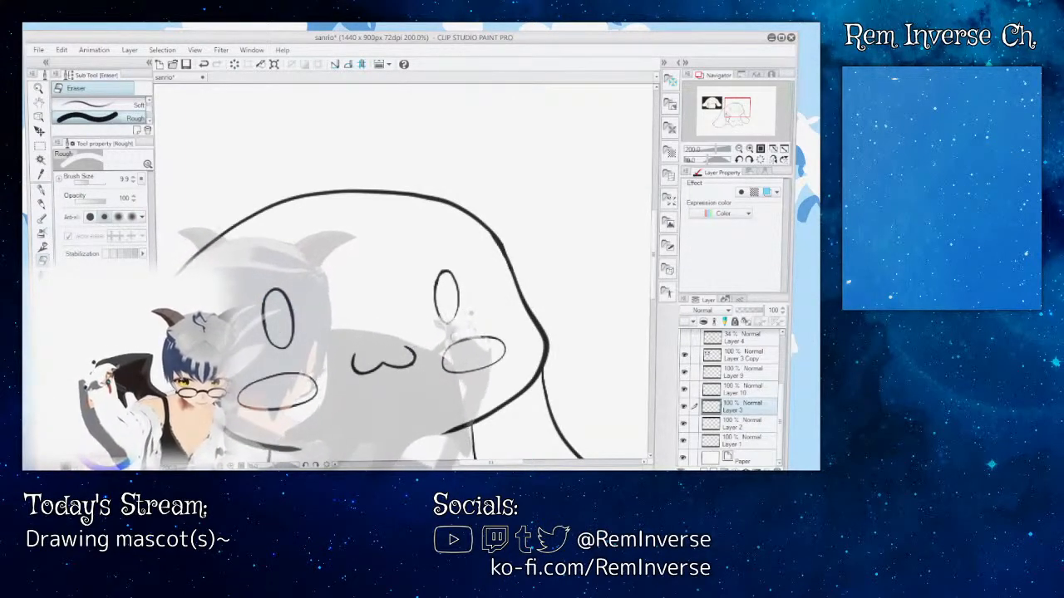
key(ctrl+minus)
key(ctrl+minus)
key(ctrl+minus)
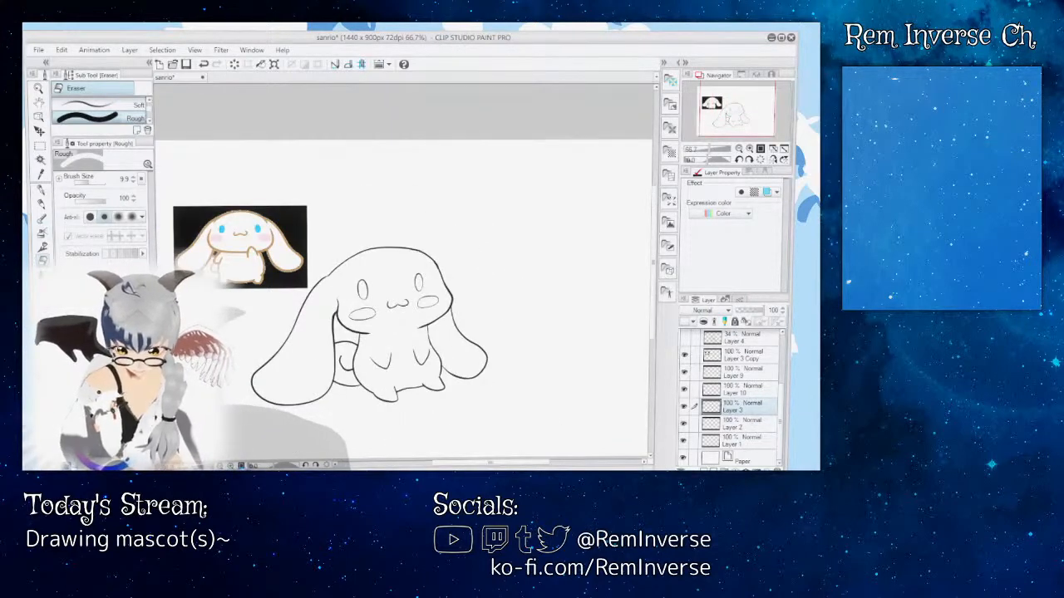
Step: Select the right-hand cheek with a rectangular marquee and move it slightly outward and up toward the head's edge
key(ctrl+plus)
key(ctrl+plus)
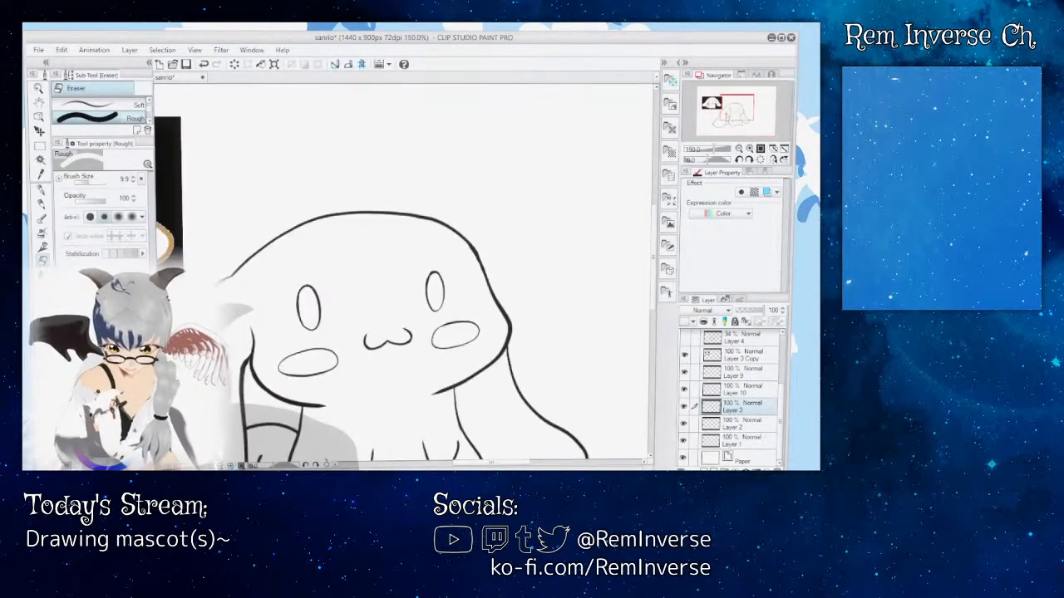
key(m)
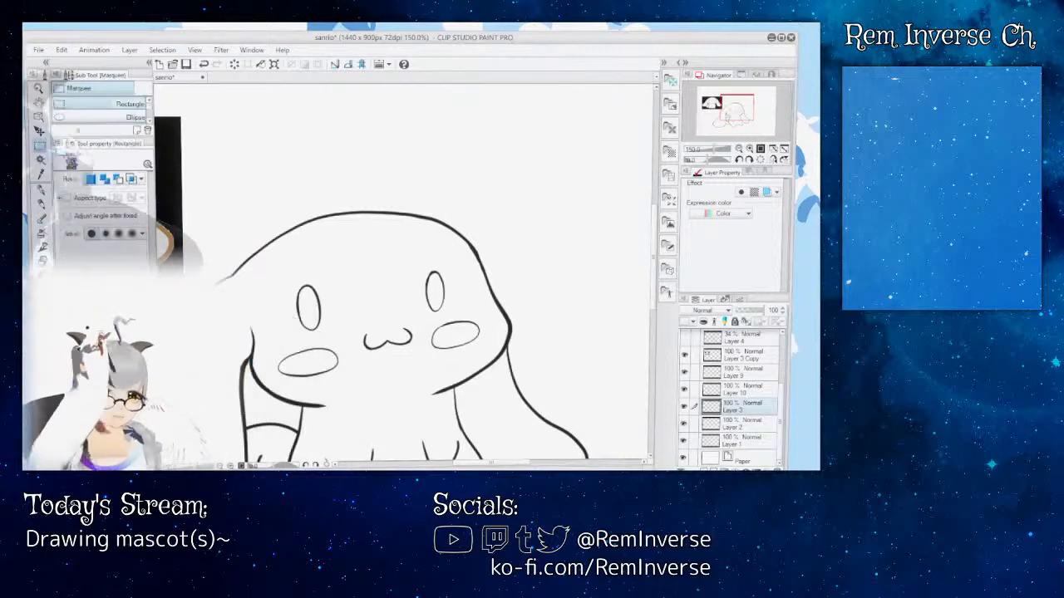
drag(486, 345, 488, 358)
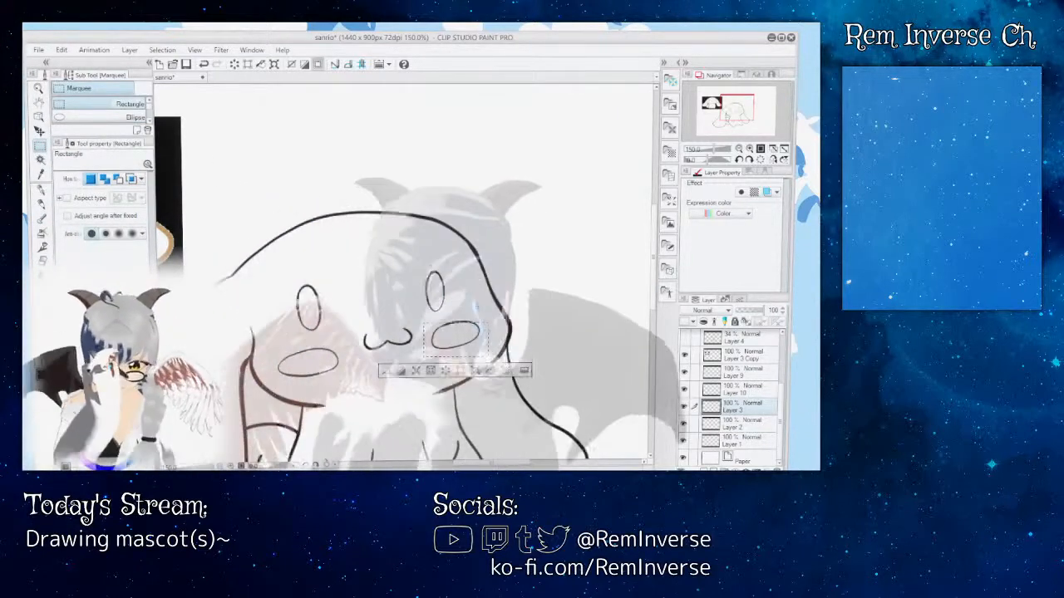
key(ctrl+t)
key(Return)
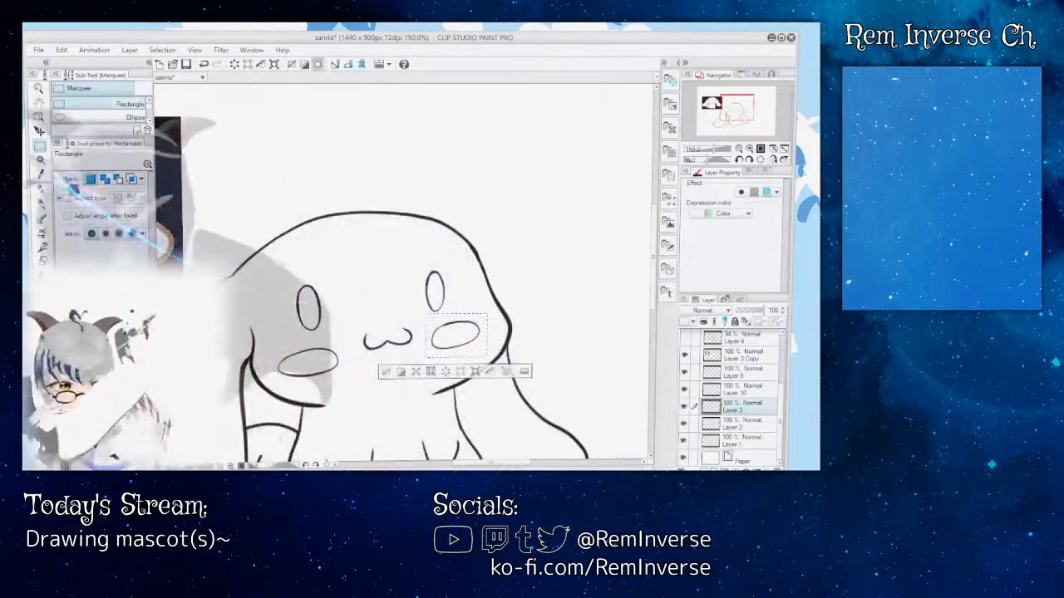
key(k)
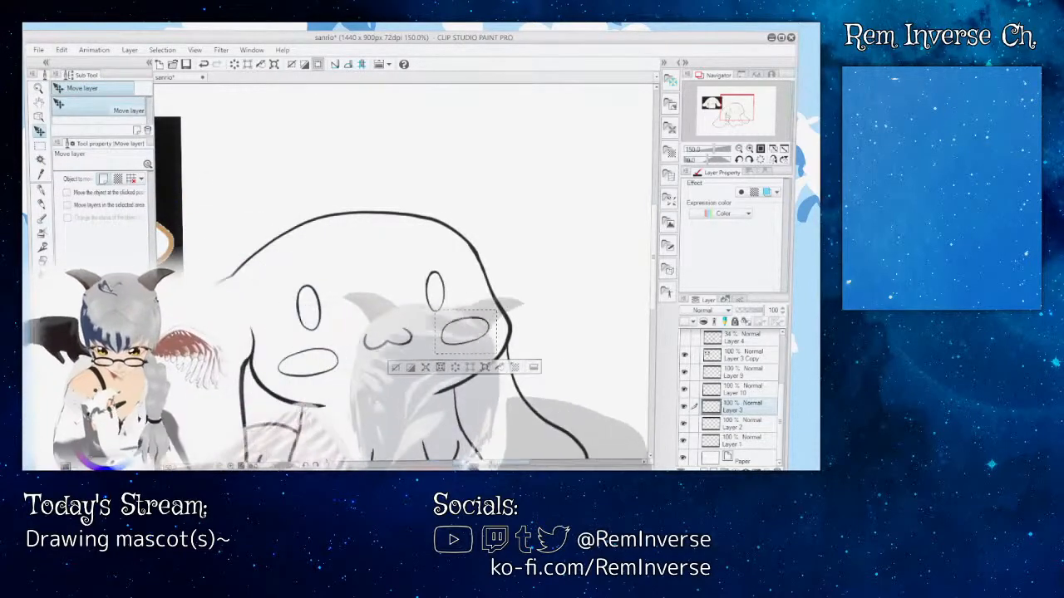
mouse_move(491, 462)
mouse_down()
mouse_move(463, 462)
mouse_move(484, 462)
mouse_up()
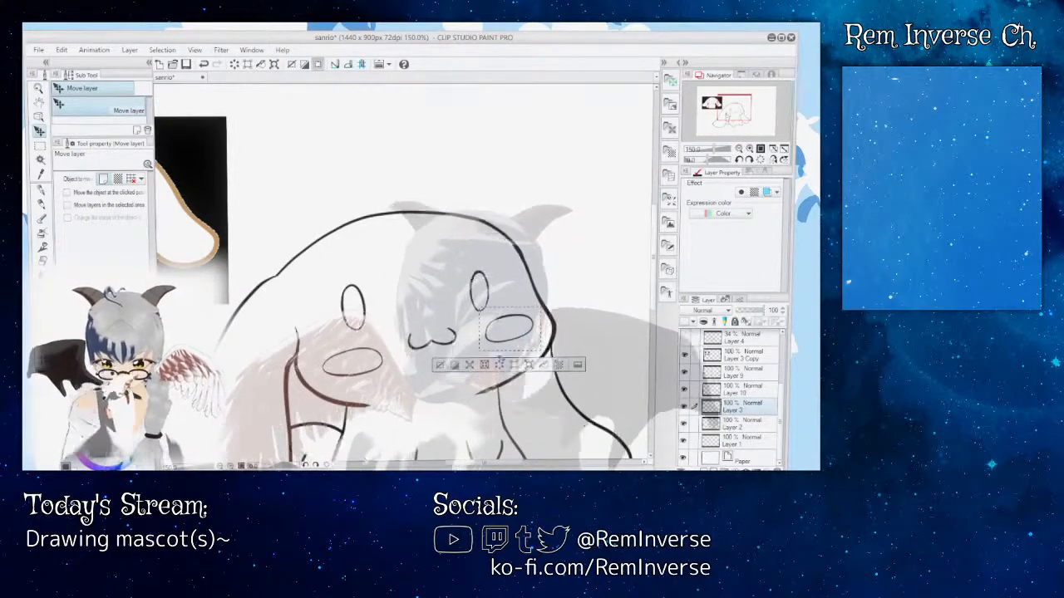
Step: Try raising the left-hand cheek closer to the eye inside a rectangular selection
key(m)
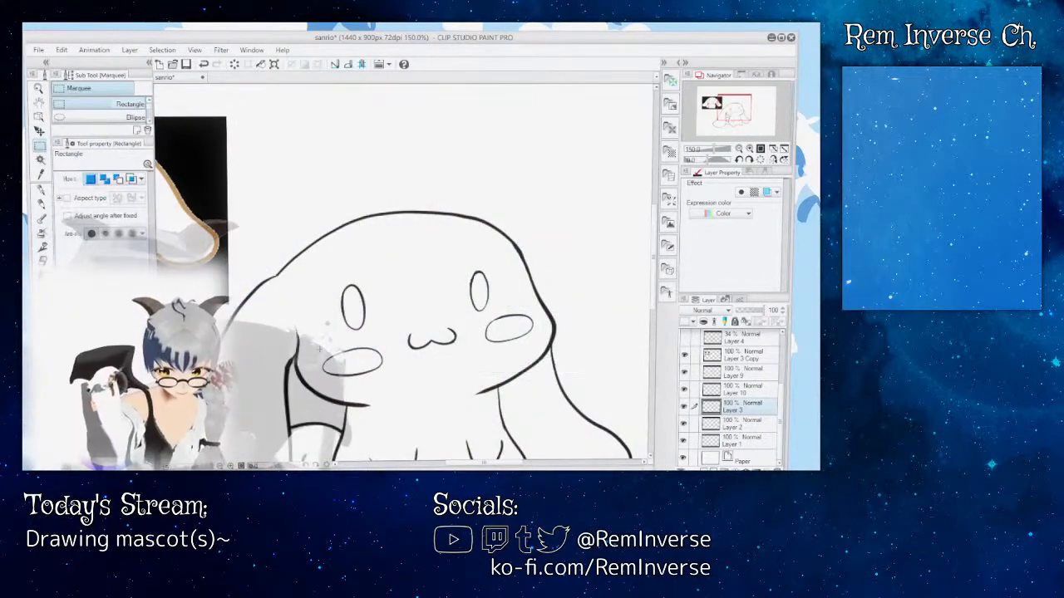
drag(394, 396, 395, 391)
key(k)
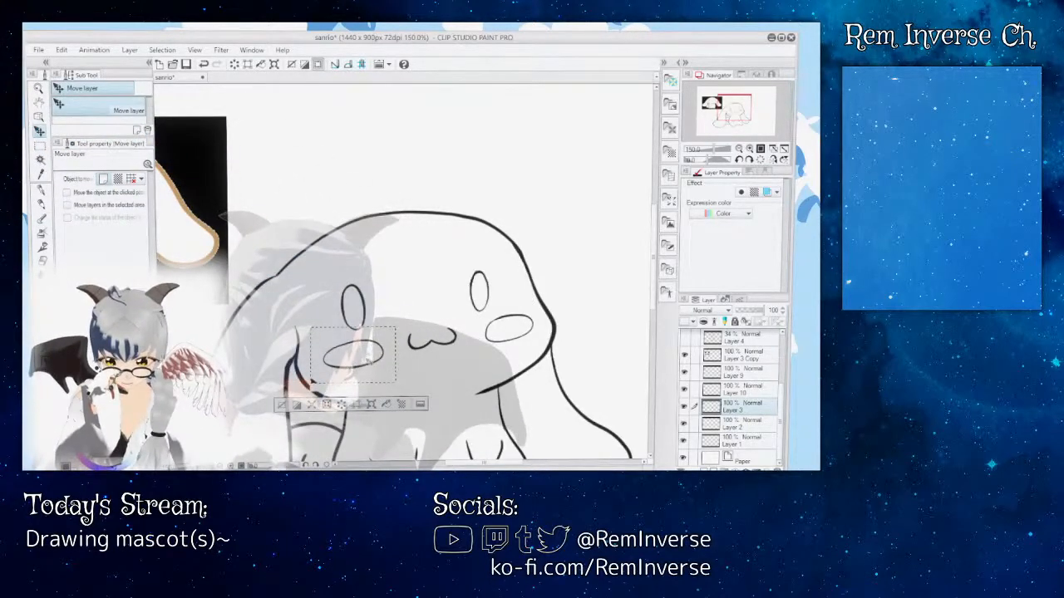
key(m)
key(ctrl+d)
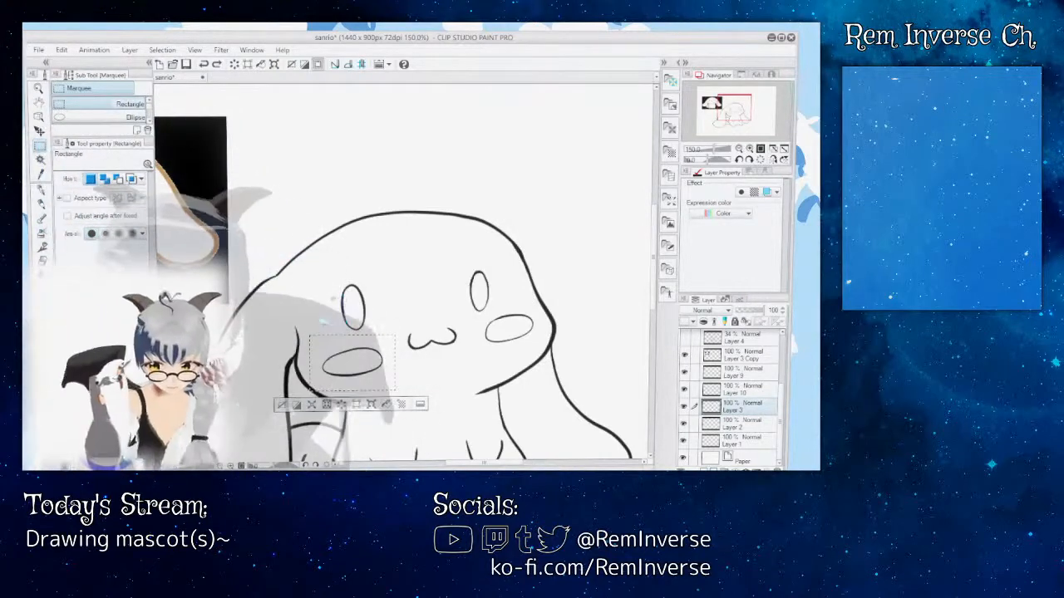
Step: Select the left-hand cheek with a tighter rectangle, nudge it slightly up toward the eye, and review both cheeks on the whole figure
drag(314, 340, 390, 385)
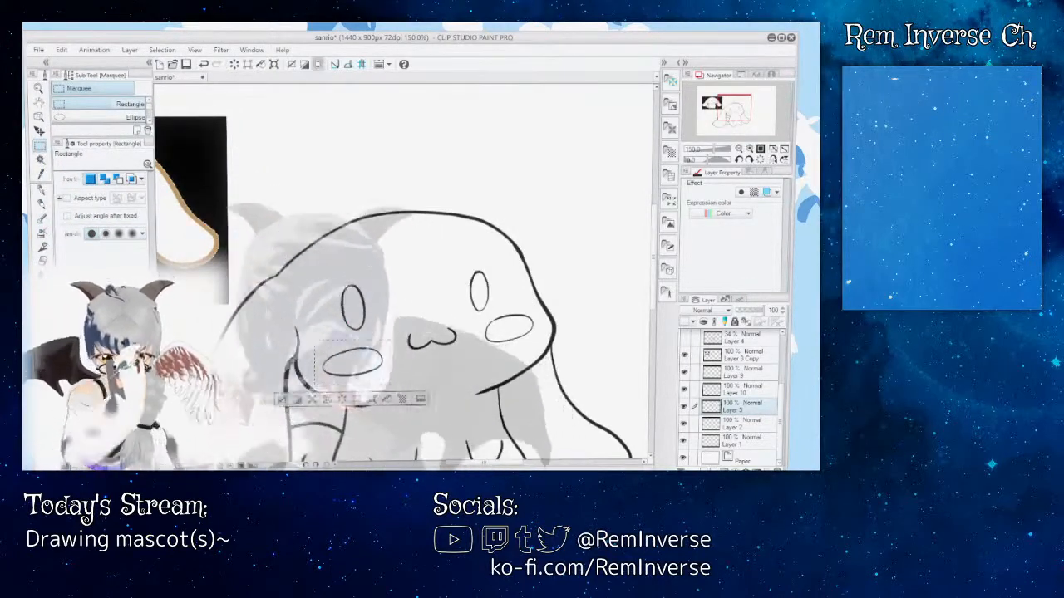
key(k)
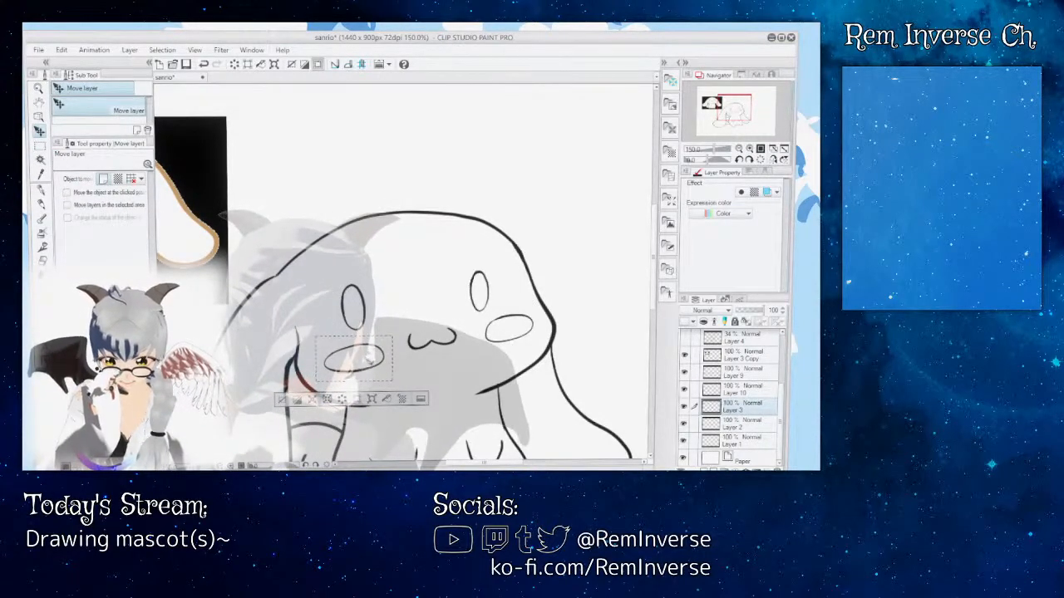
drag(368, 354, 367, 355)
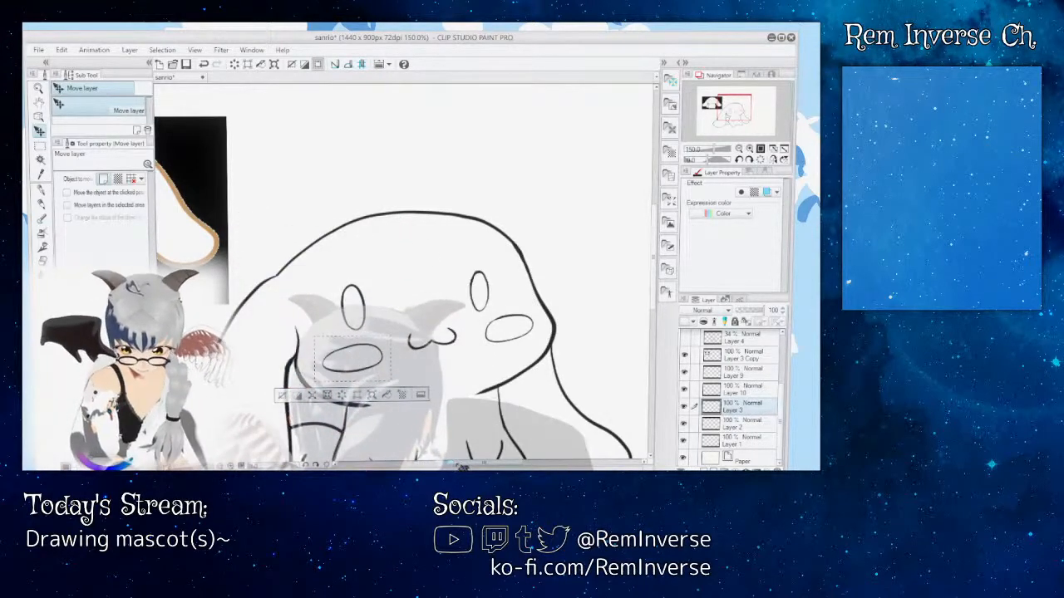
mouse_move(459, 467)
mouse_down()
mouse_move(436, 466)
mouse_move(456, 465)
mouse_up()
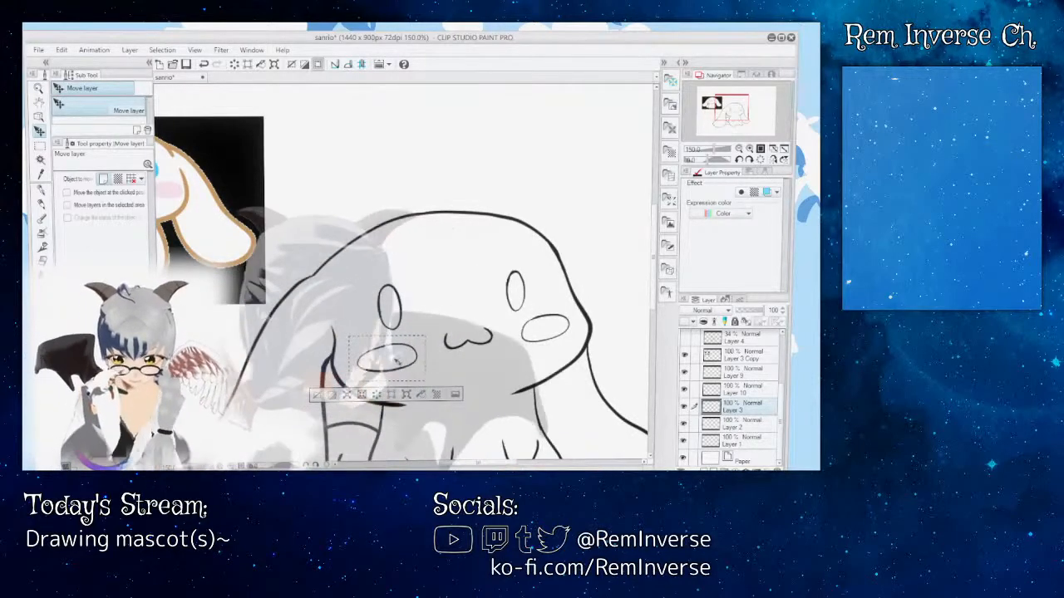
key(m)
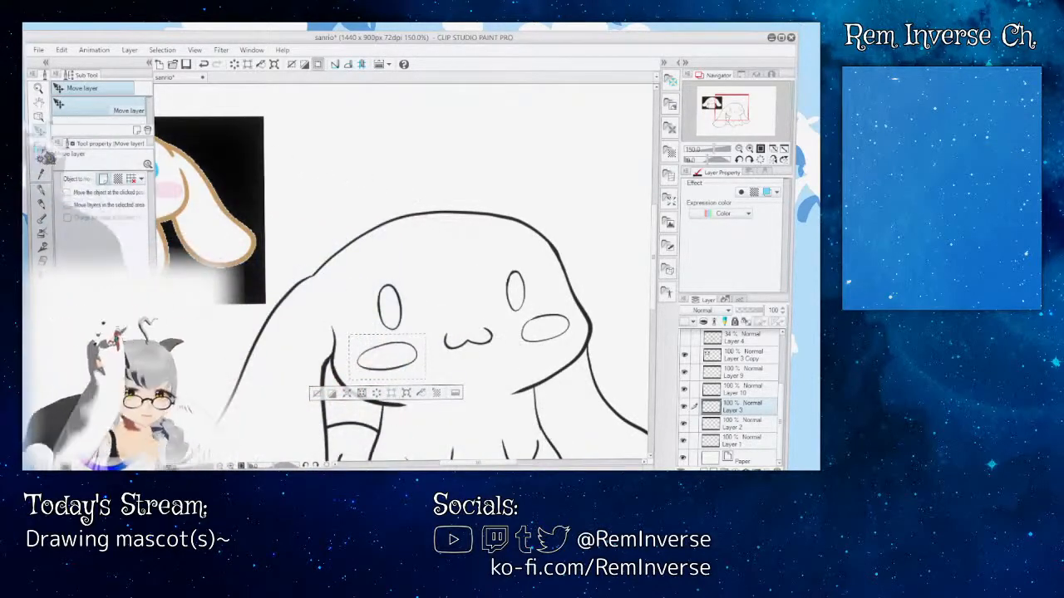
click(363, 175)
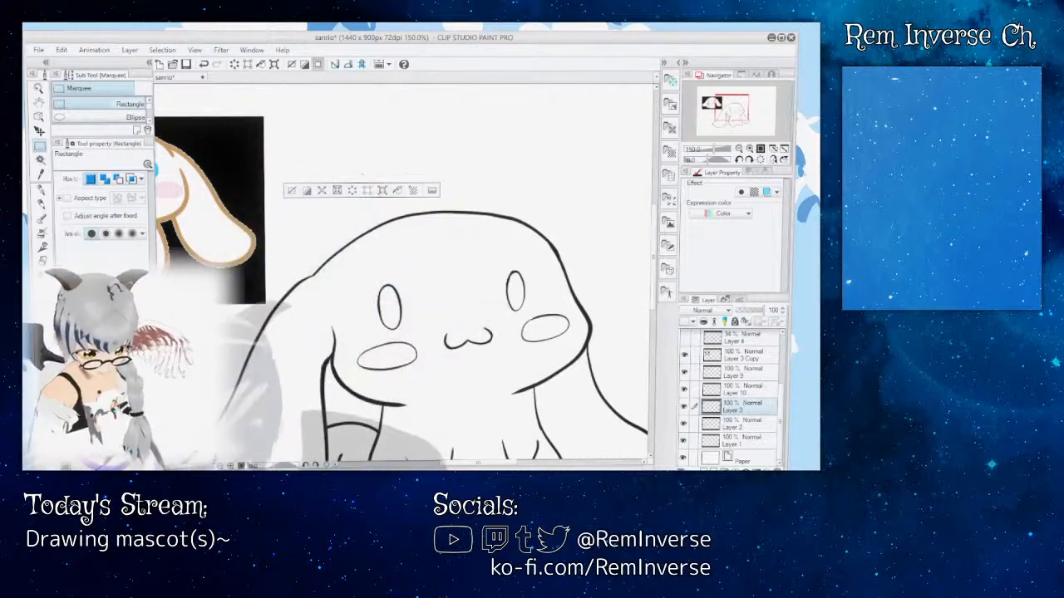
key(ctrl+minus)
key(ctrl+minus)
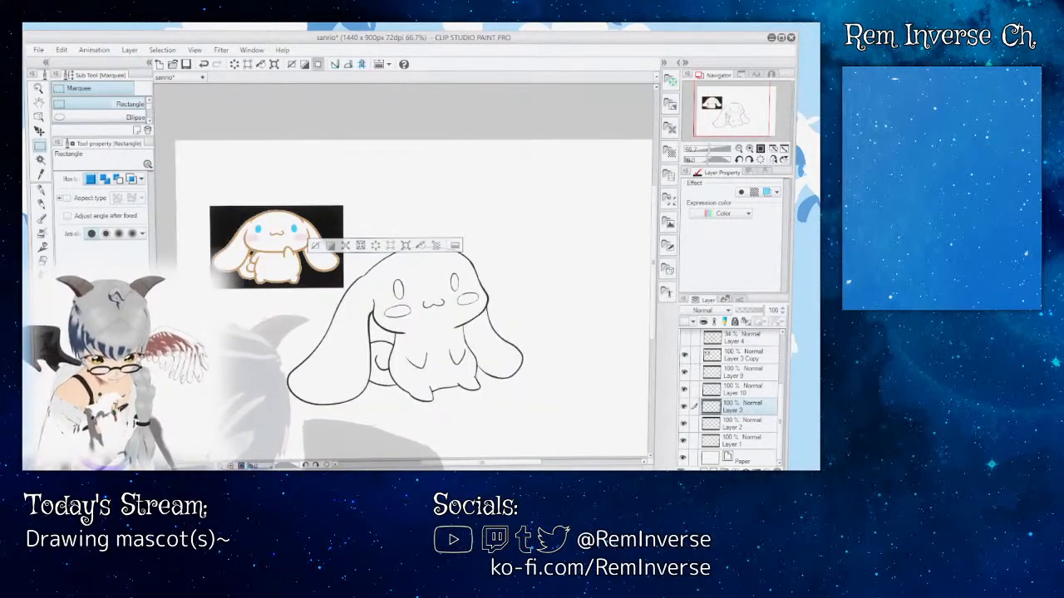
key(ctrl+plus)
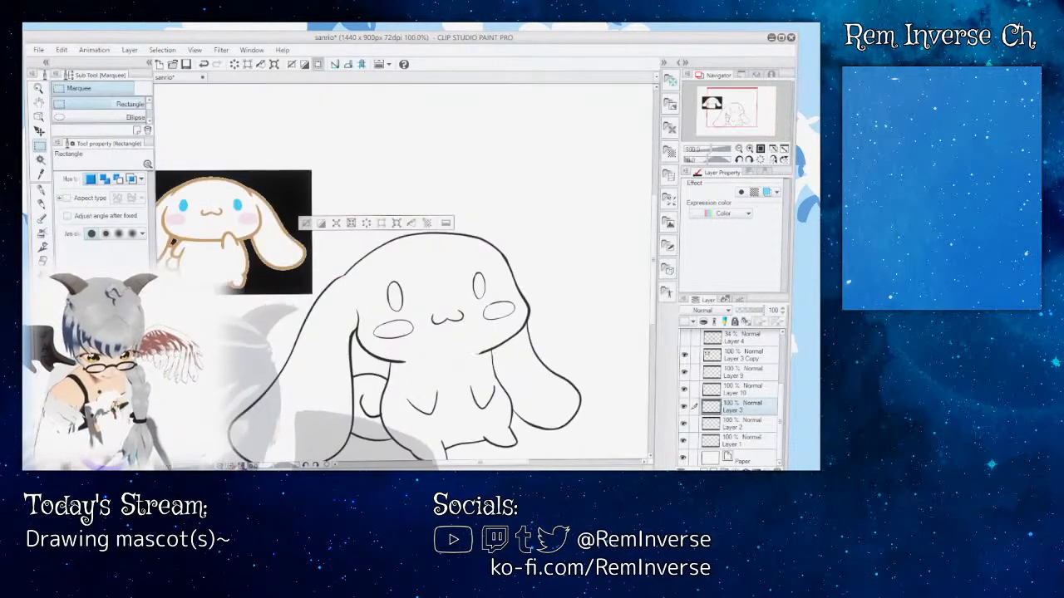
Step: Hide the reference image on Layer 3 Copy and add a new layer above Layer 4 for Fill set to Refer other layers
scroll(403, 270, down, 3)
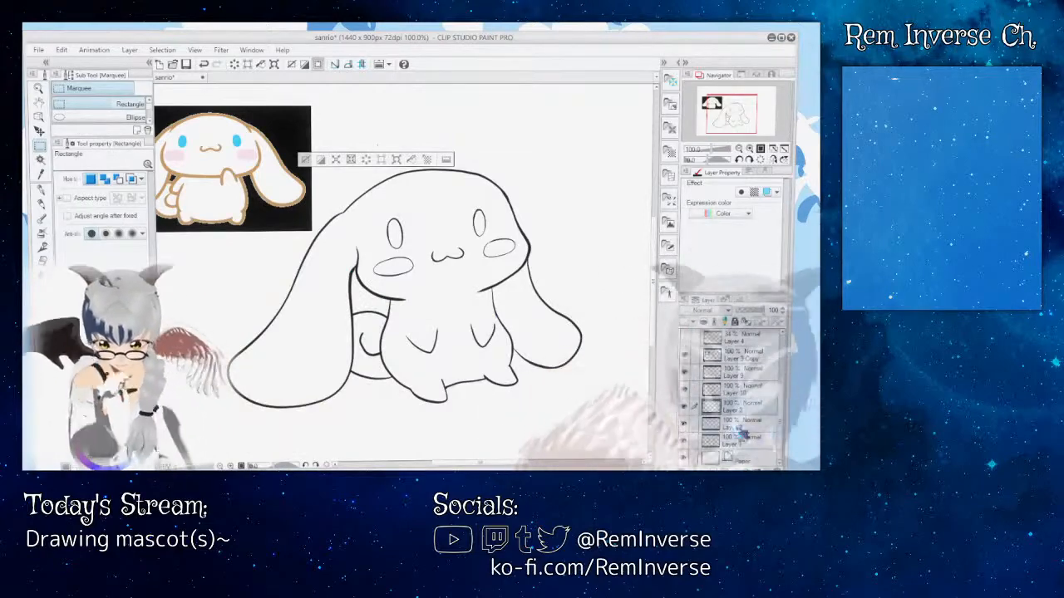
click(686, 355)
scroll(754, 415, up, 3)
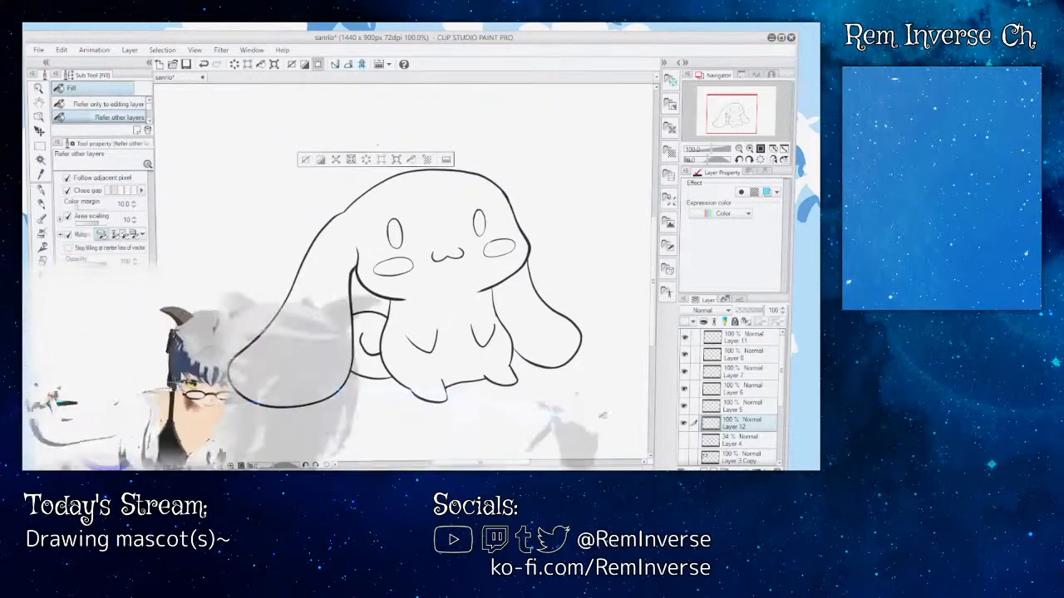
Step: Show the reference image on Layer 3 Copy to sample a fill colour from it, and hide the image again
click(683, 458)
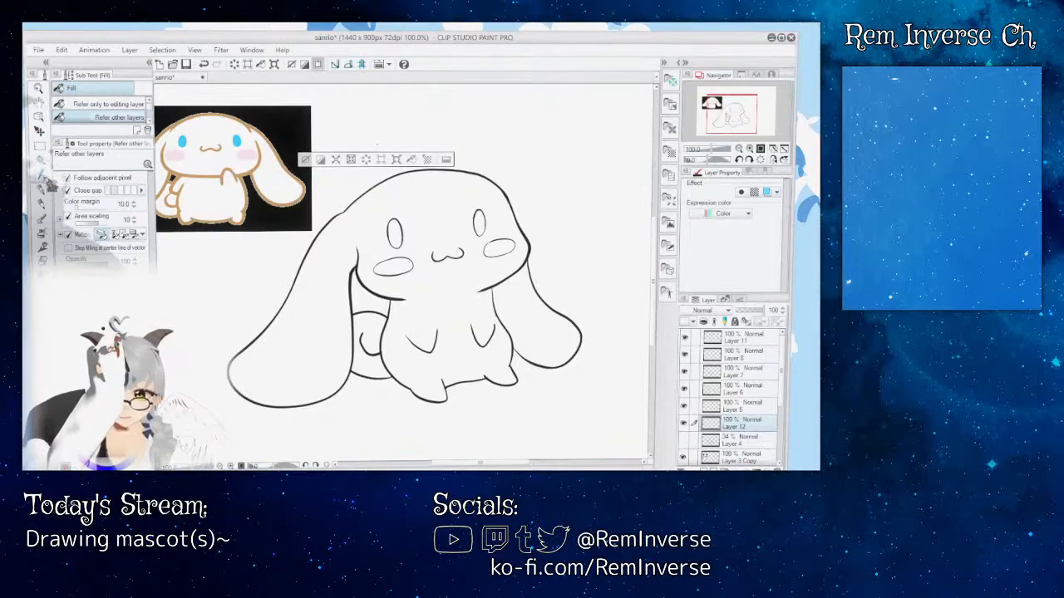
key(i)
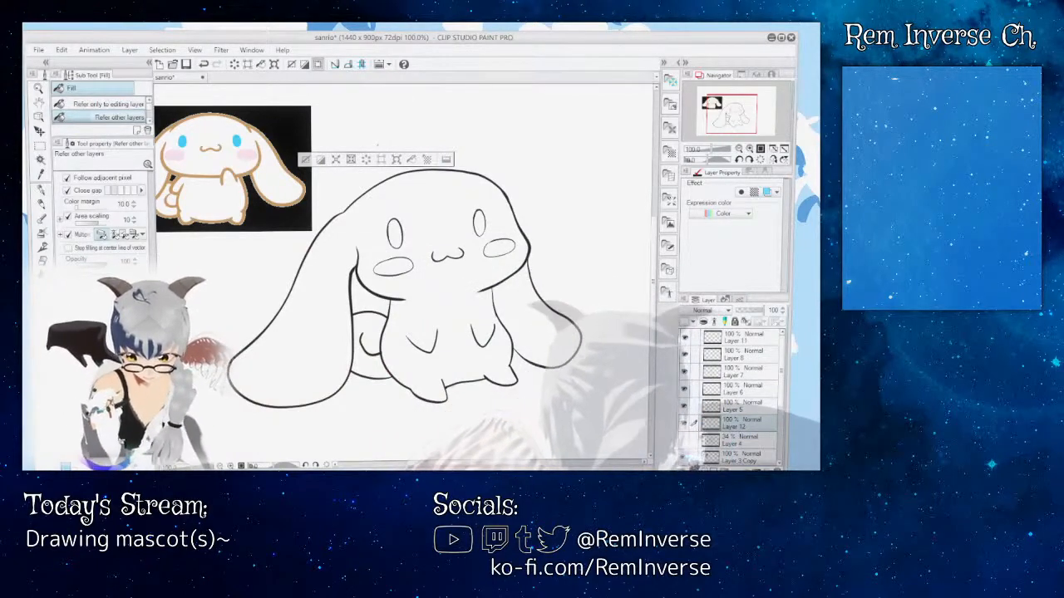
click(685, 457)
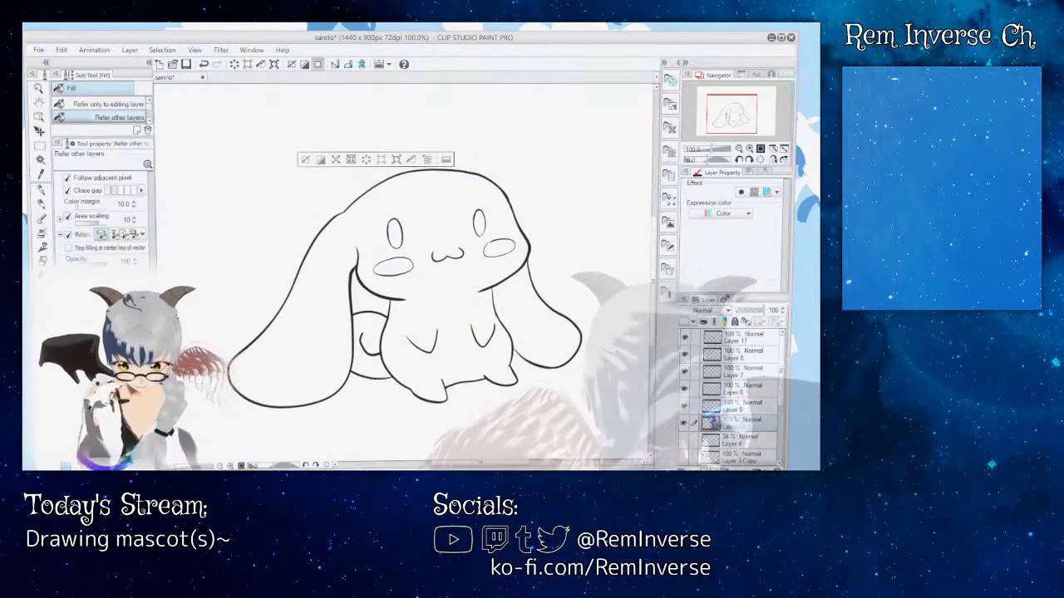
Step: Try Fill set to Refer only to editing layer with the Paper layer hidden, and restore Refer other layers and the Paper layer
scroll(748, 415, down, 3)
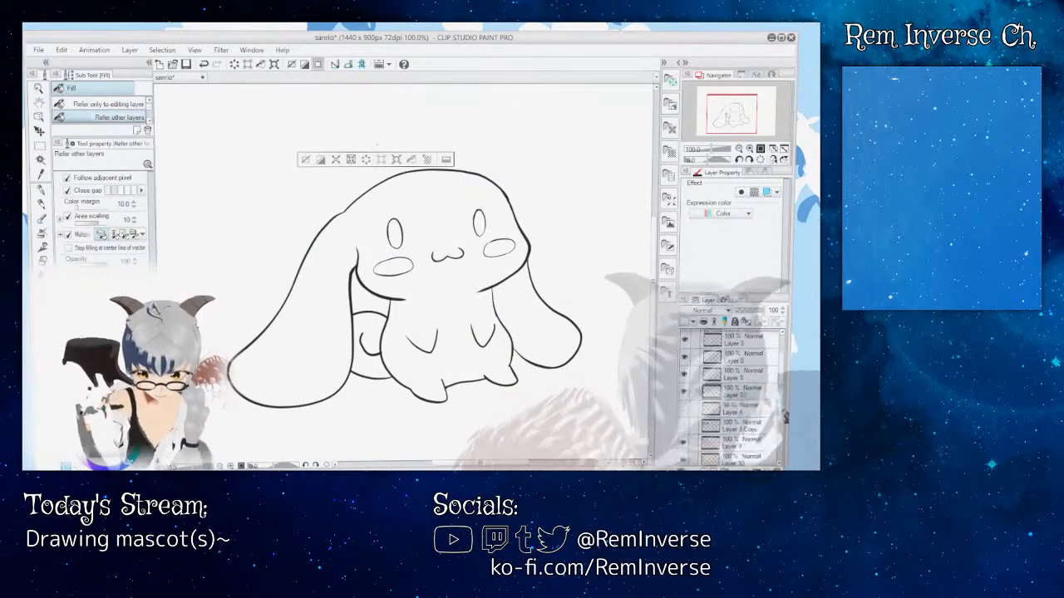
click(684, 457)
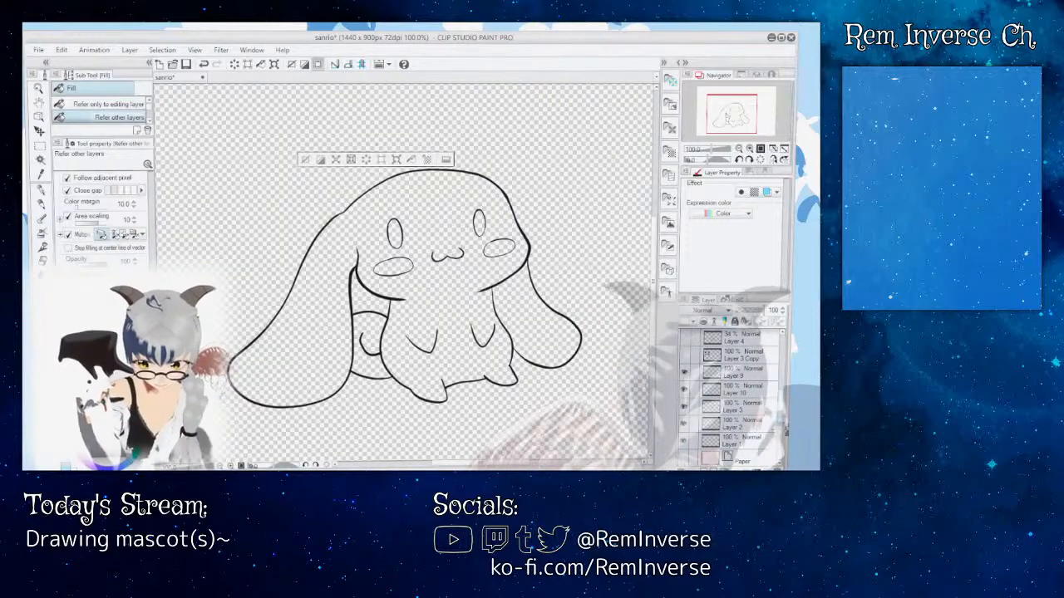
drag(786, 392, 785, 388)
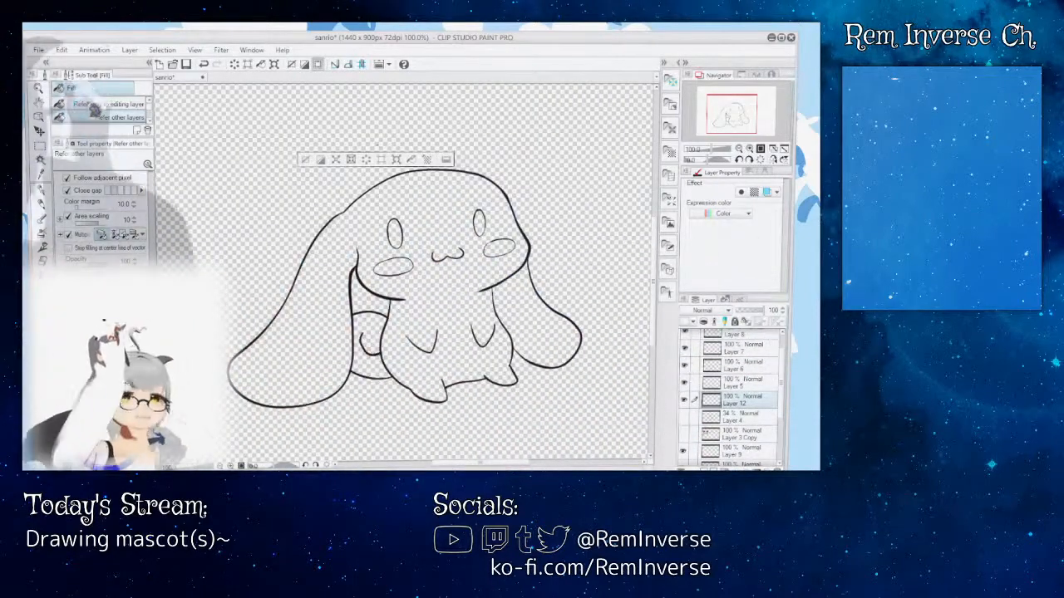
click(100, 105)
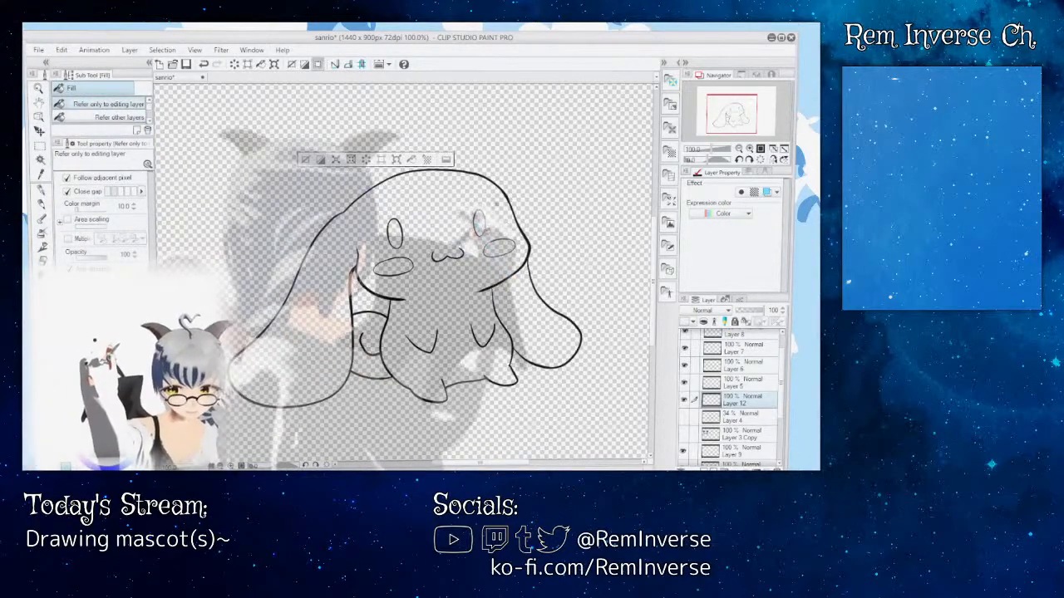
click(108, 117)
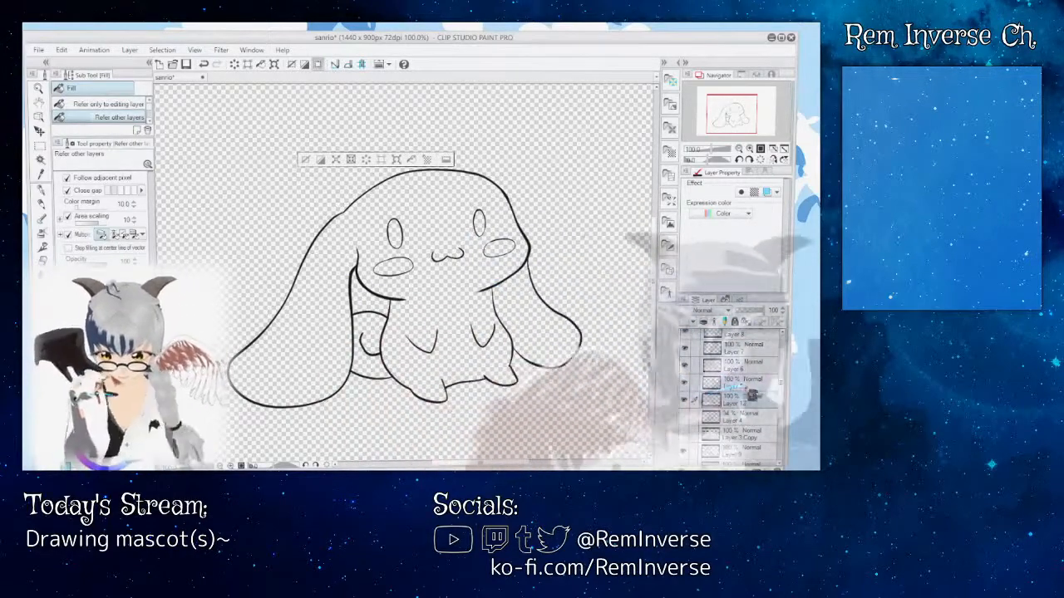
scroll(703, 403, down, 3)
click(685, 459)
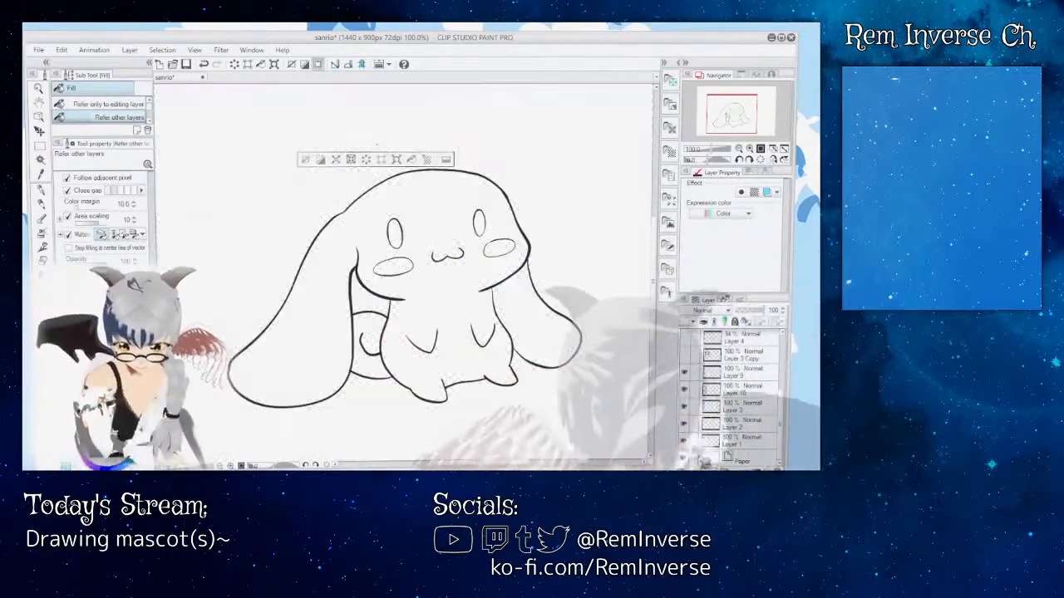
Step: Set Fill to Refer only to editing layer and make the Paper layer active
scroll(715, 416, up, 3)
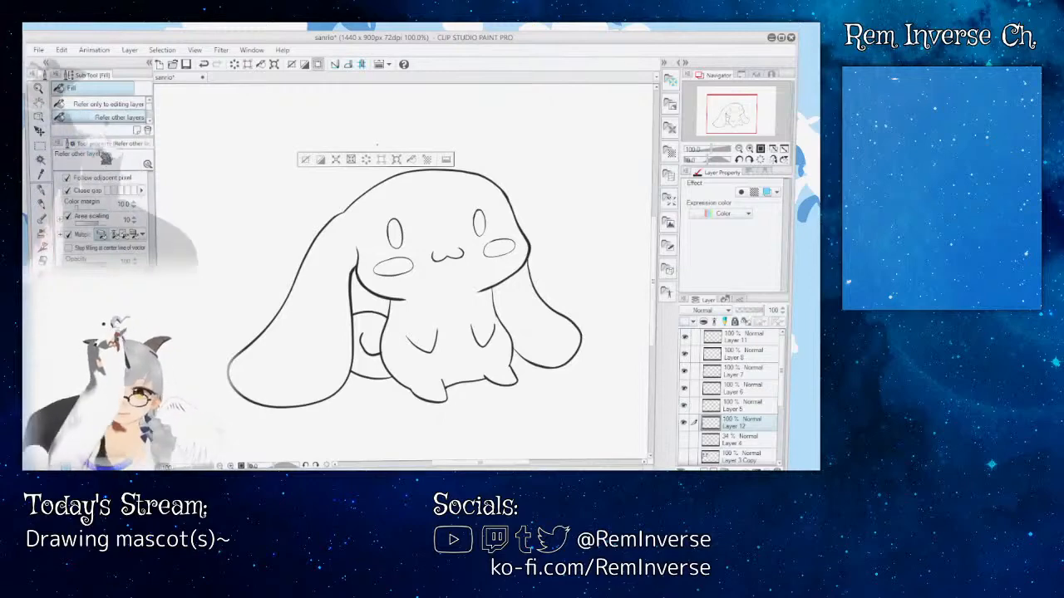
click(97, 105)
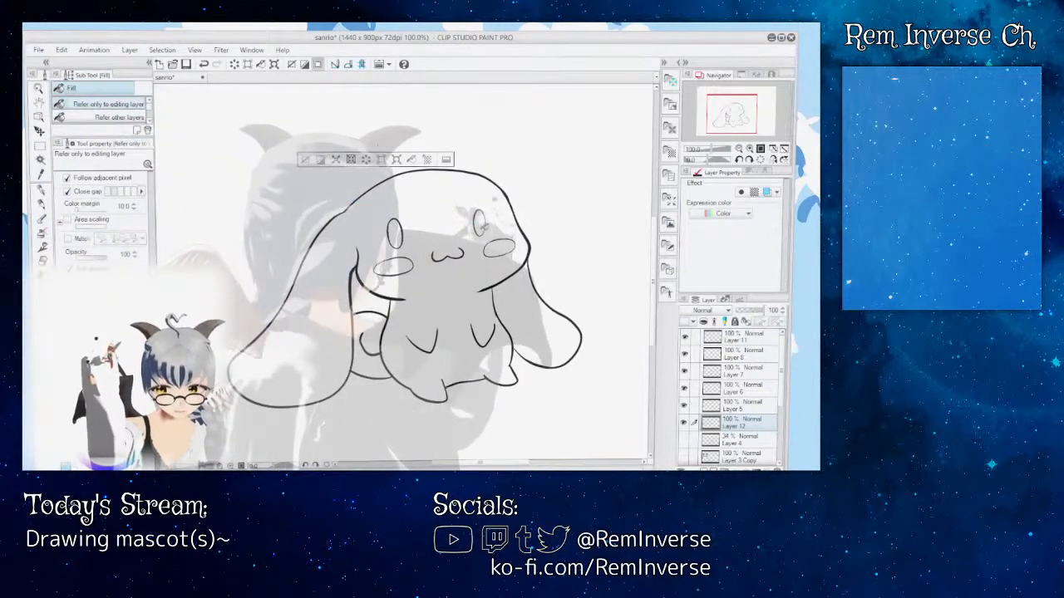
scroll(732, 391, down, 3)
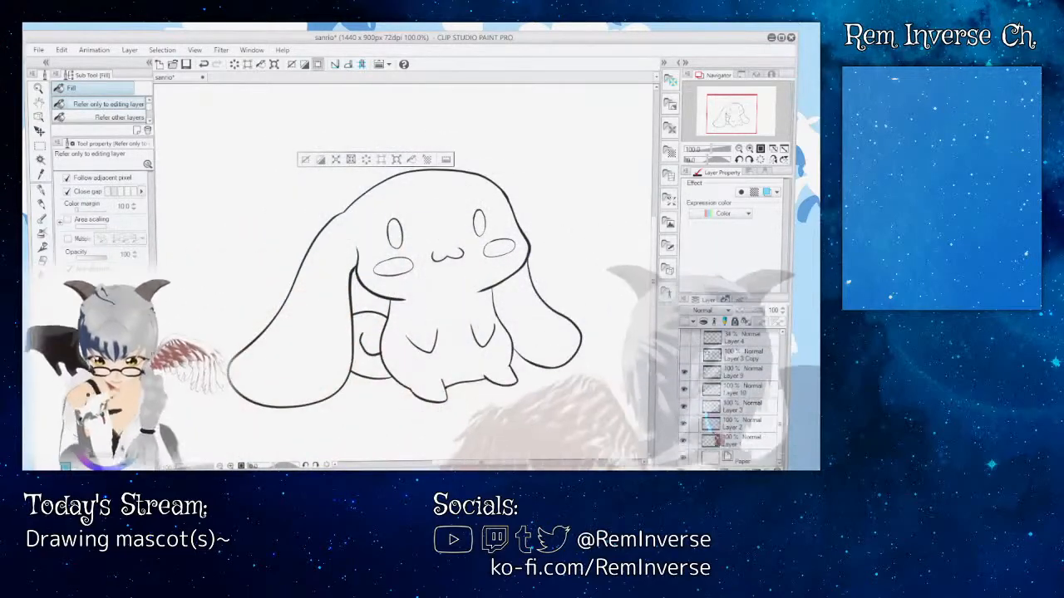
click(743, 460)
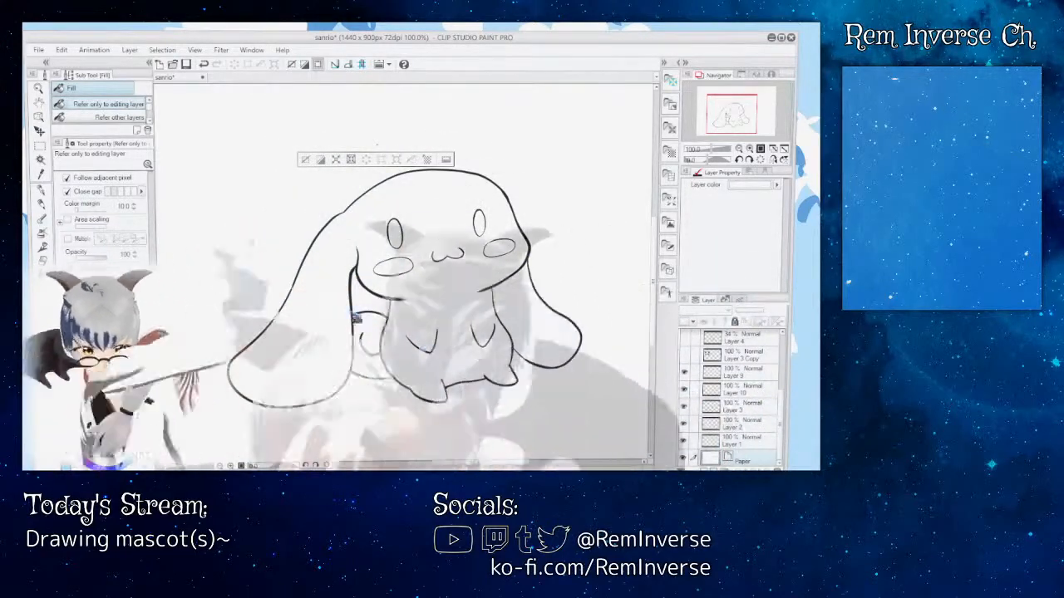
scroll(721, 411, up, 3)
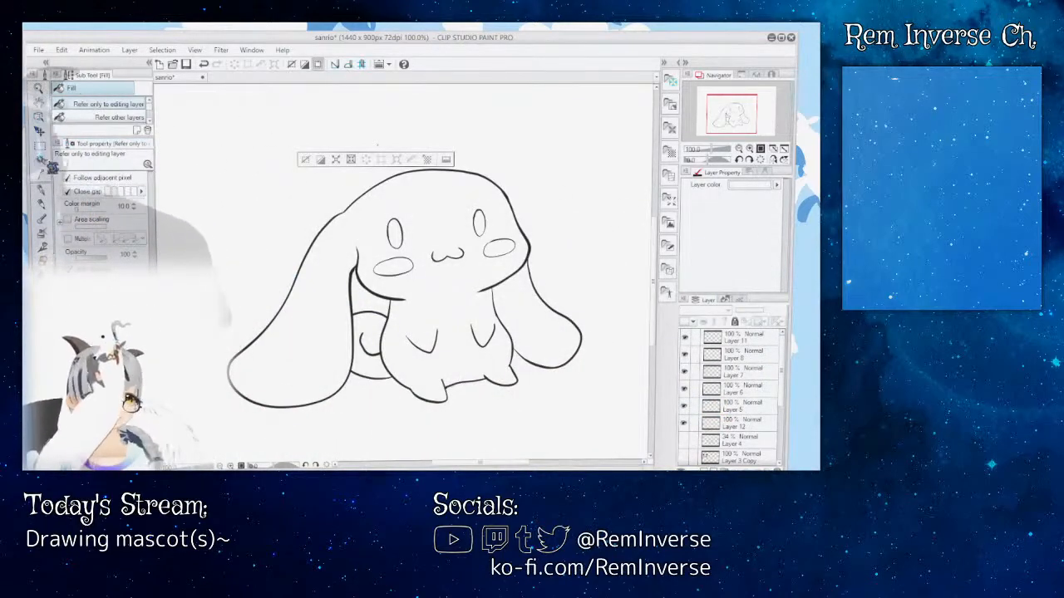
scroll(109, 121, down, 3)
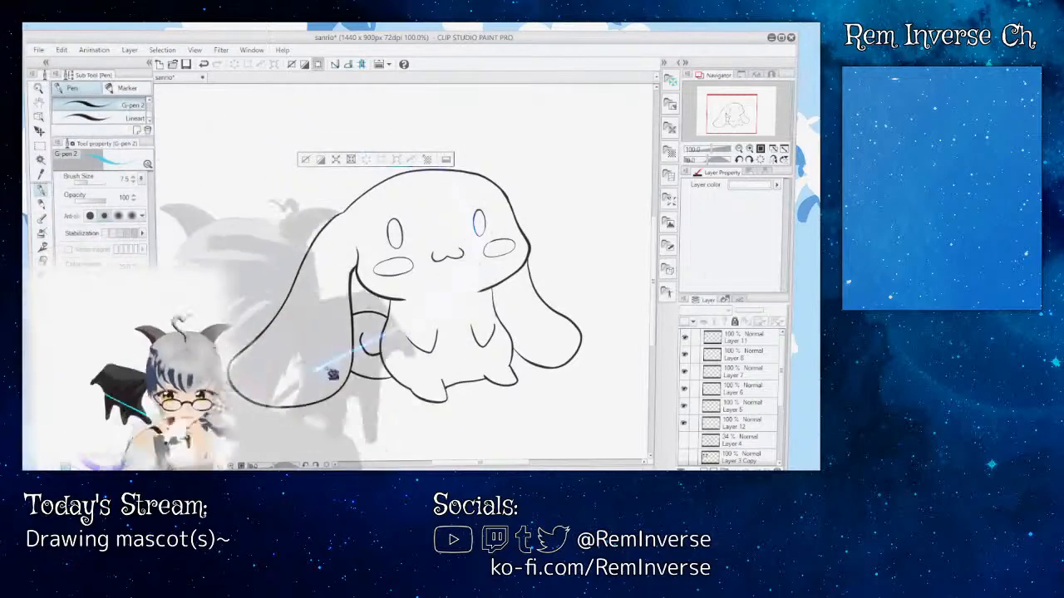
Step: Set the G-pen 2 brush size to 5.0 for work around the mascot's eye and cheek
key(ctrl+plus)
key(ctrl+plus)
key(ctrl+plus)
key(ctrl+plus)
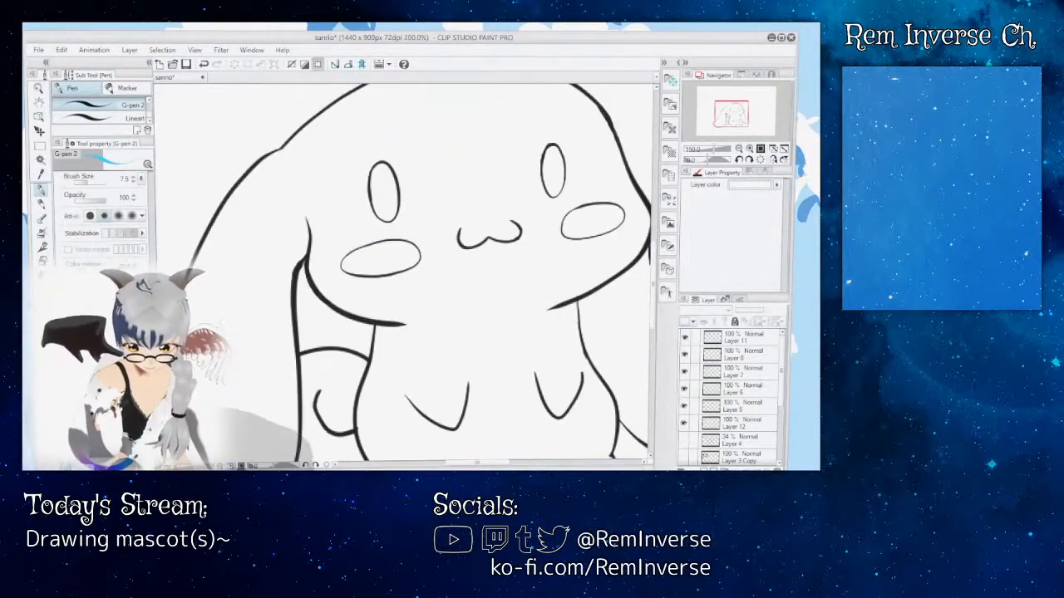
scroll(399, 274, up, 3)
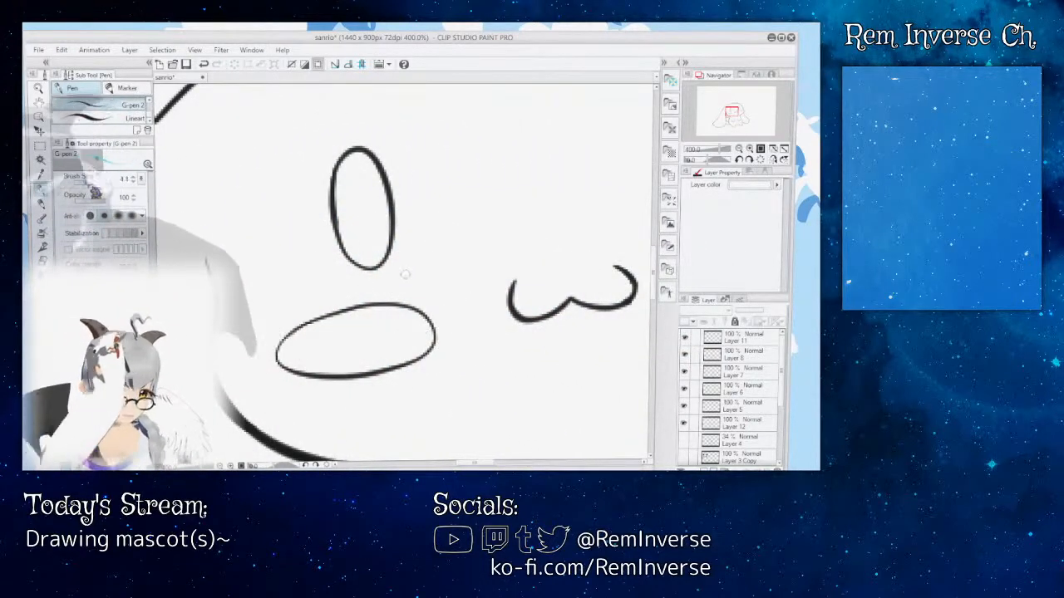
click(86, 182)
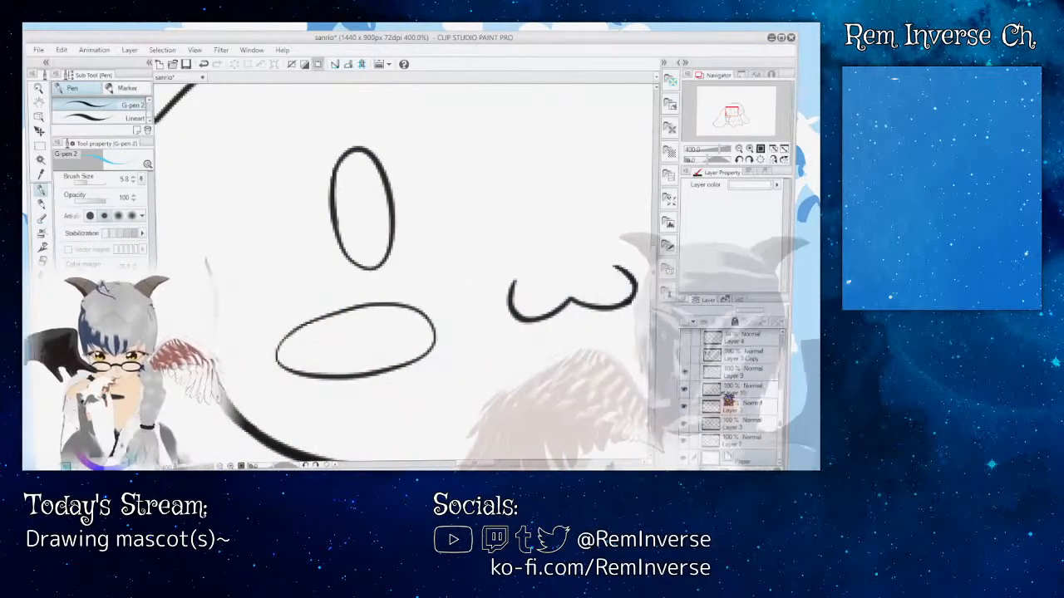
Step: Make Layer 12 the active layer again and clear the leftover selection on the canvas
drag(781, 372, 780, 428)
scroll(743, 441, up, 1)
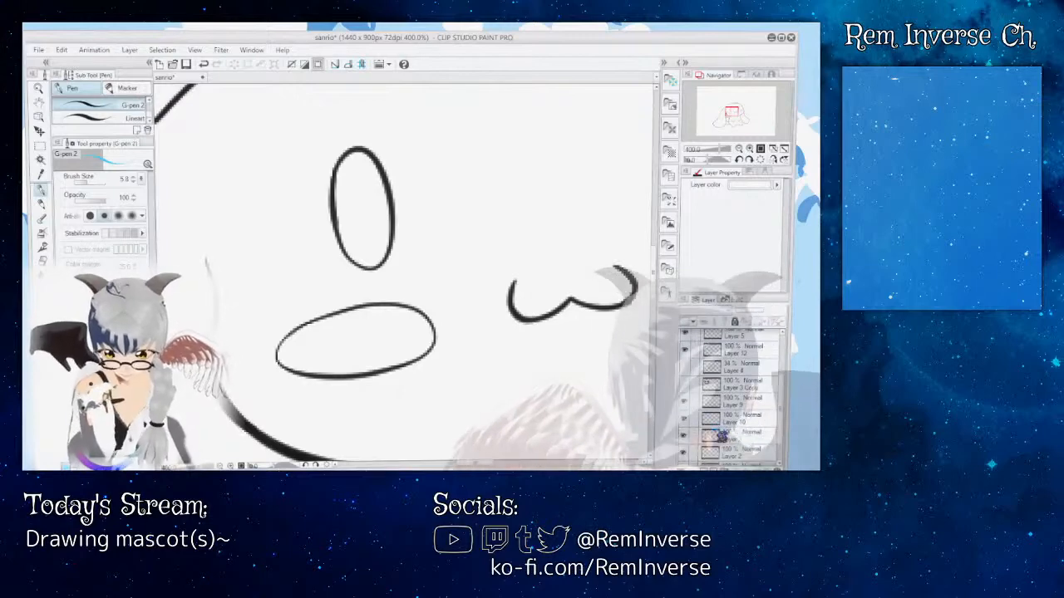
click(738, 402)
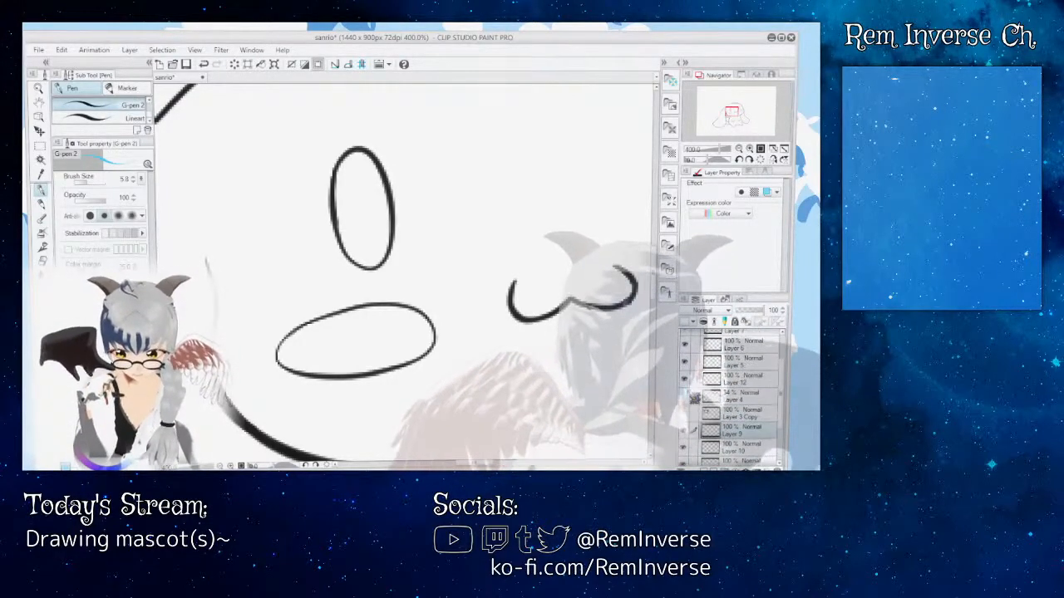
scroll(748, 399, up, 1)
click(753, 379)
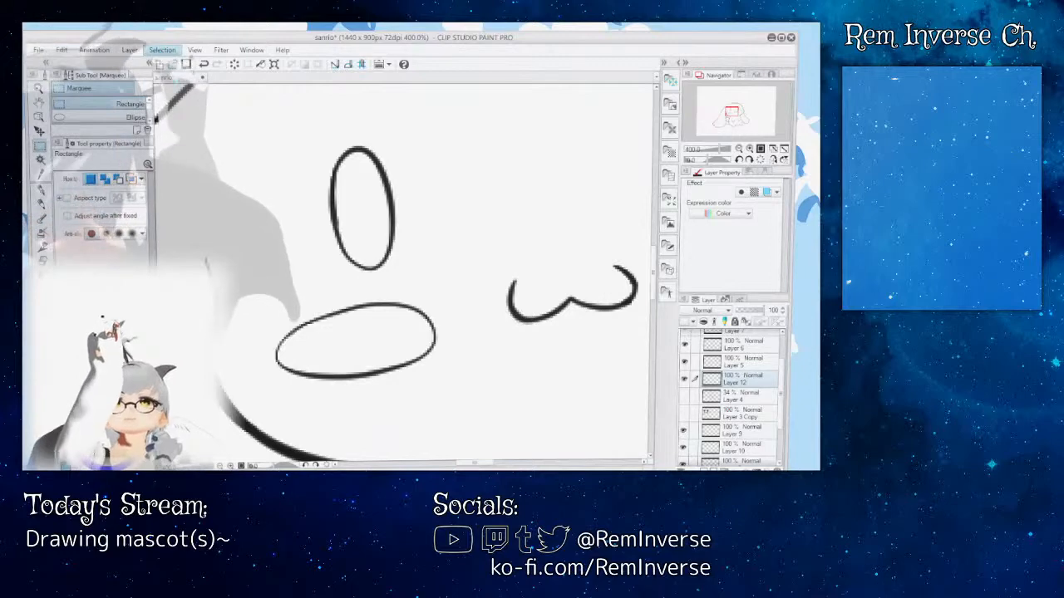
click(175, 60)
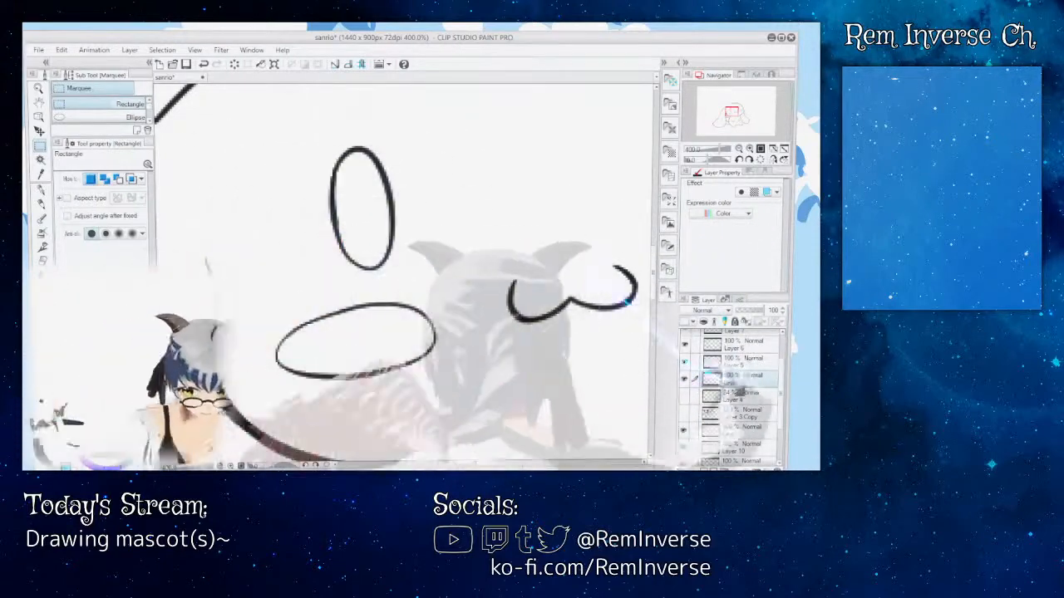
Step: Save the sanrio drawing, and close and reopen its file
key(p)
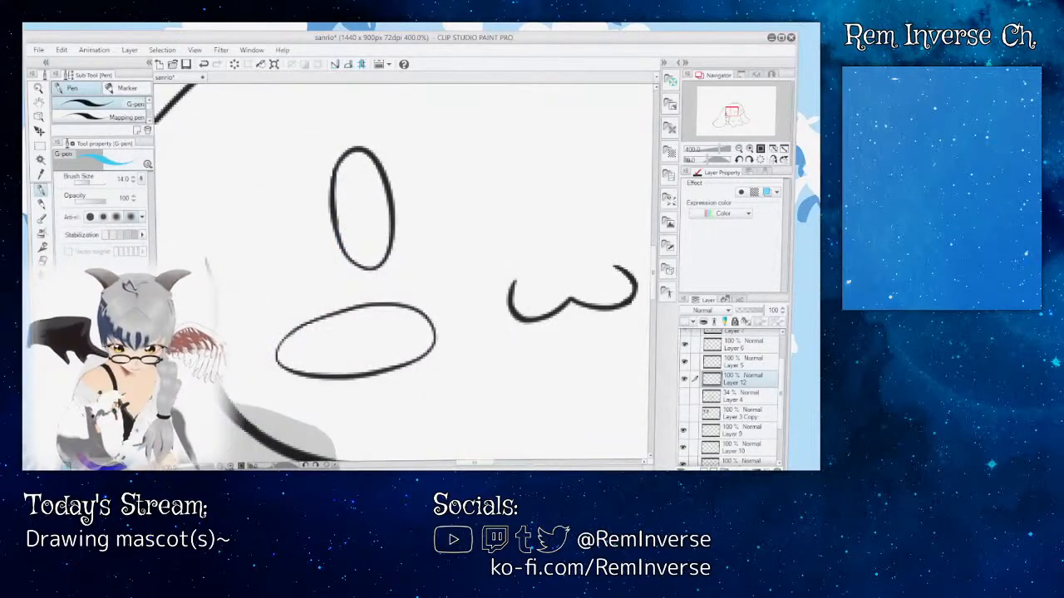
key(ctrl+minus)
key(ctrl+minus)
key(ctrl+minus)
key(ctrl+minus)
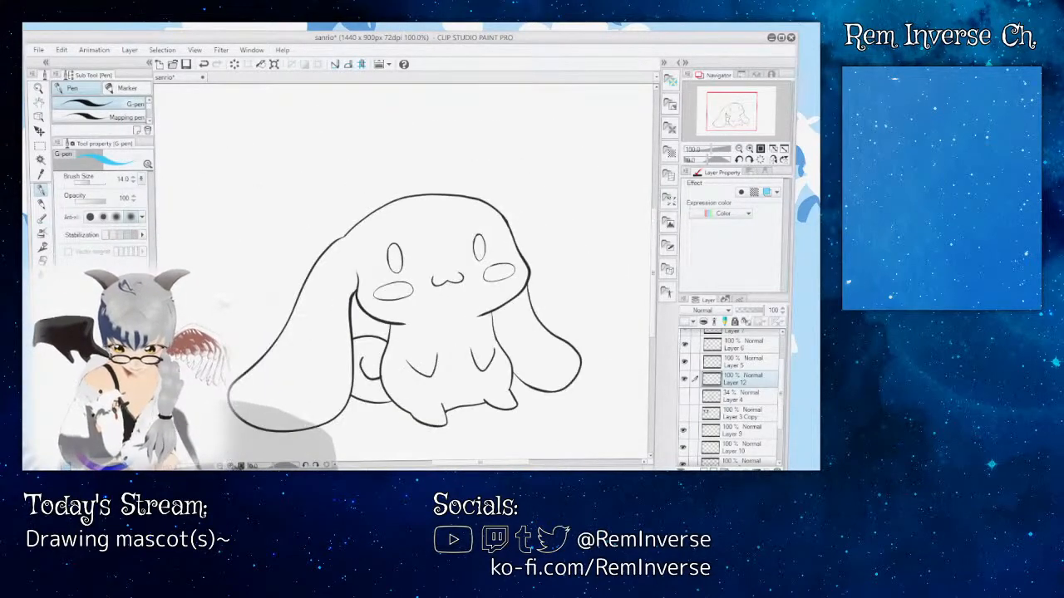
key(ctrl+minus)
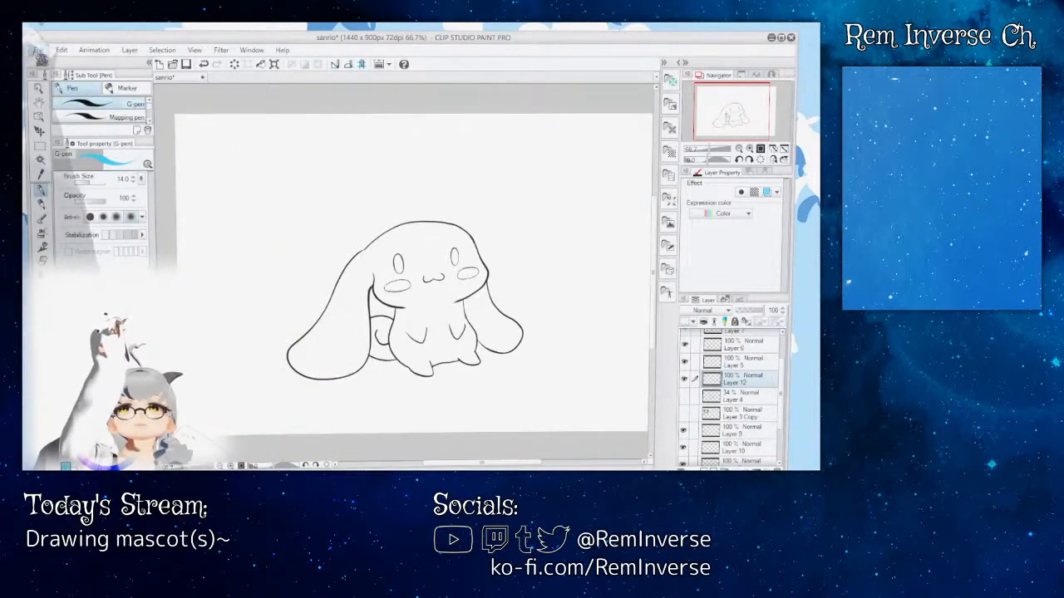
key(ctrl+s)
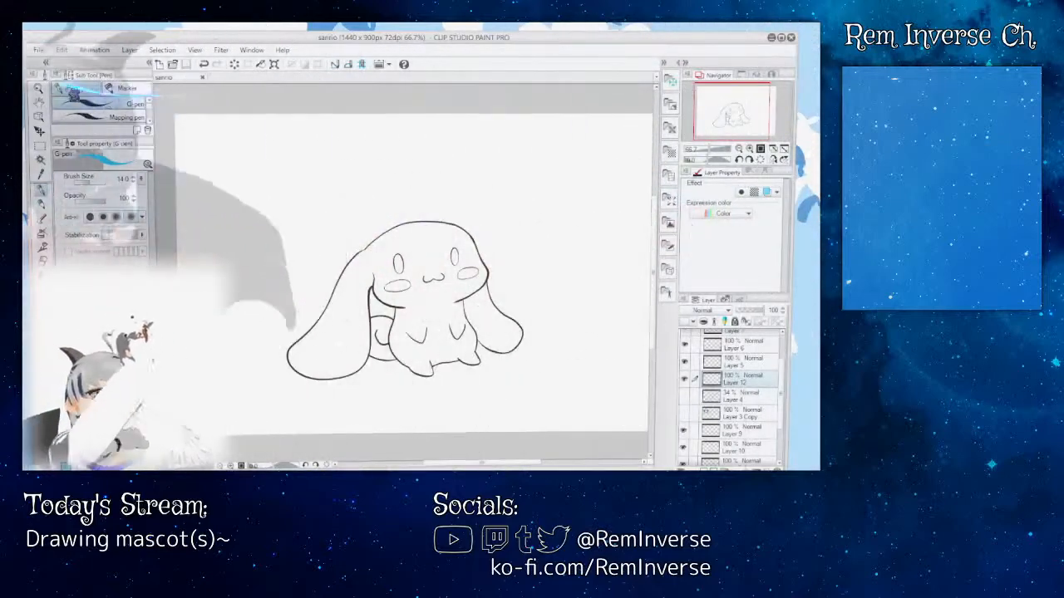
key(ctrl+w)
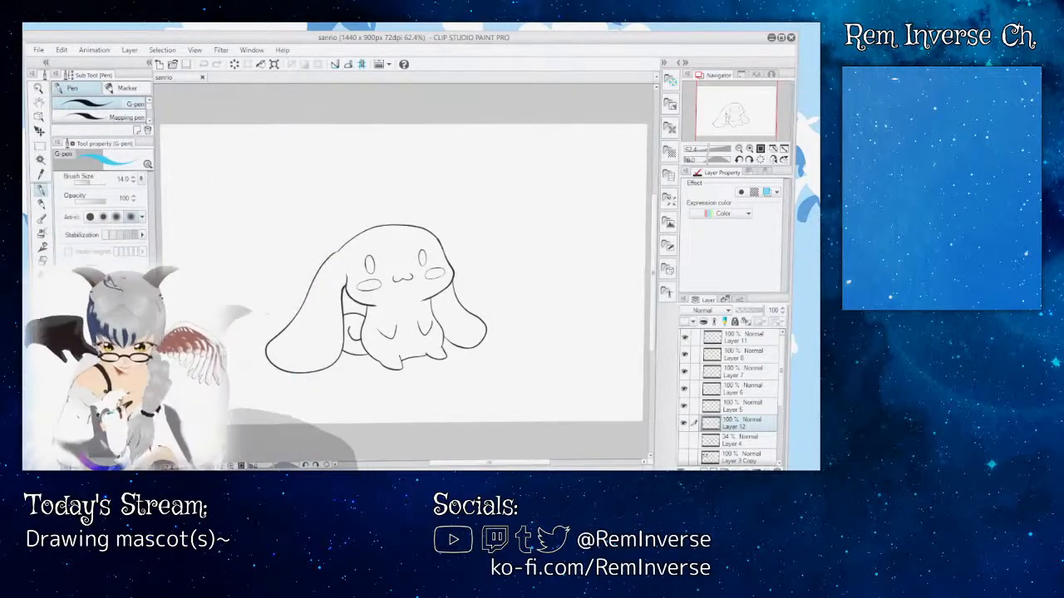
Step: Try a blue fill inside the head on Layer 12 with Refer only to editing layer, and undo it
key(ctrl+plus)
key(ctrl+plus)
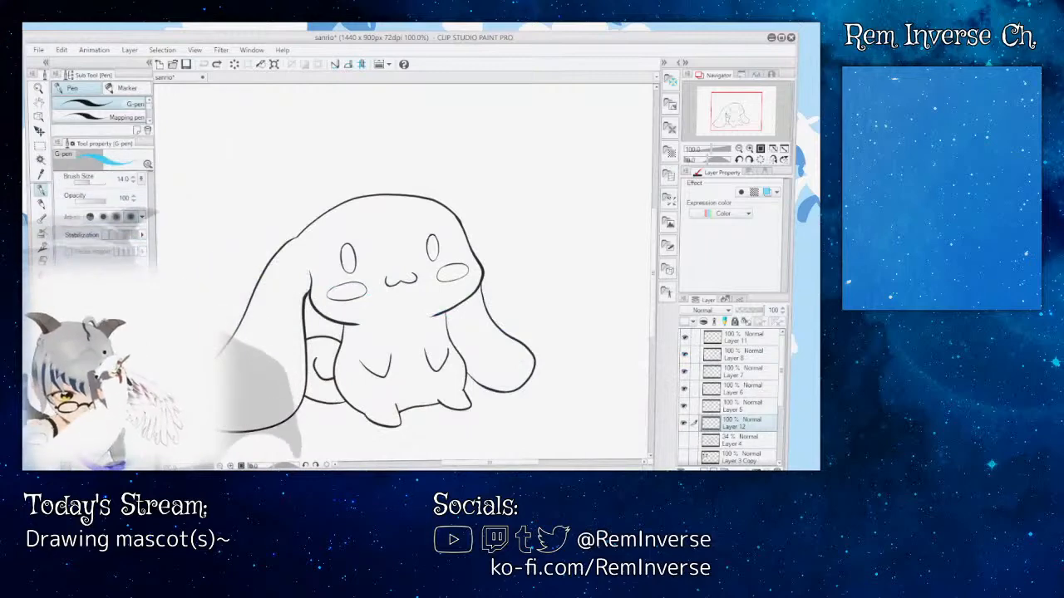
key(g)
click(446, 221)
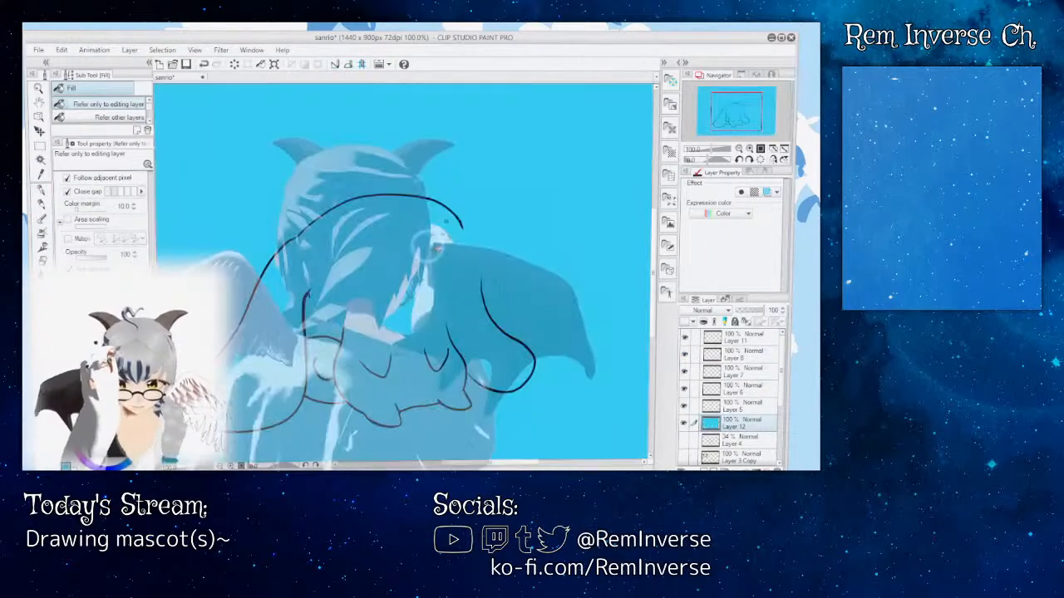
key(ctrl+z)
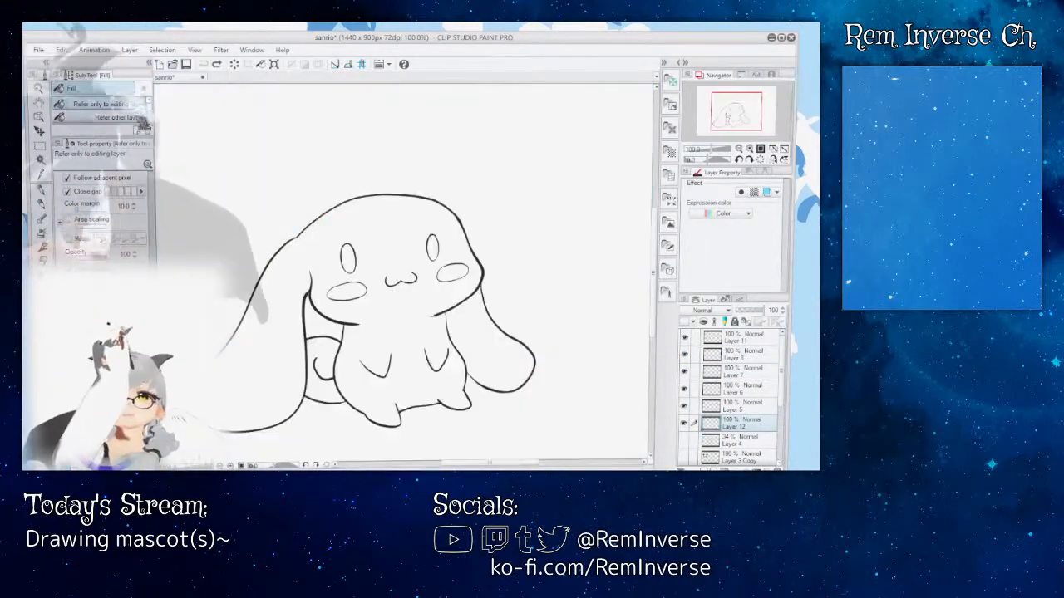
Step: Fill both eyes with the light blue on Layer 12 using Fill set to Refer other layers
click(143, 117)
click(431, 246)
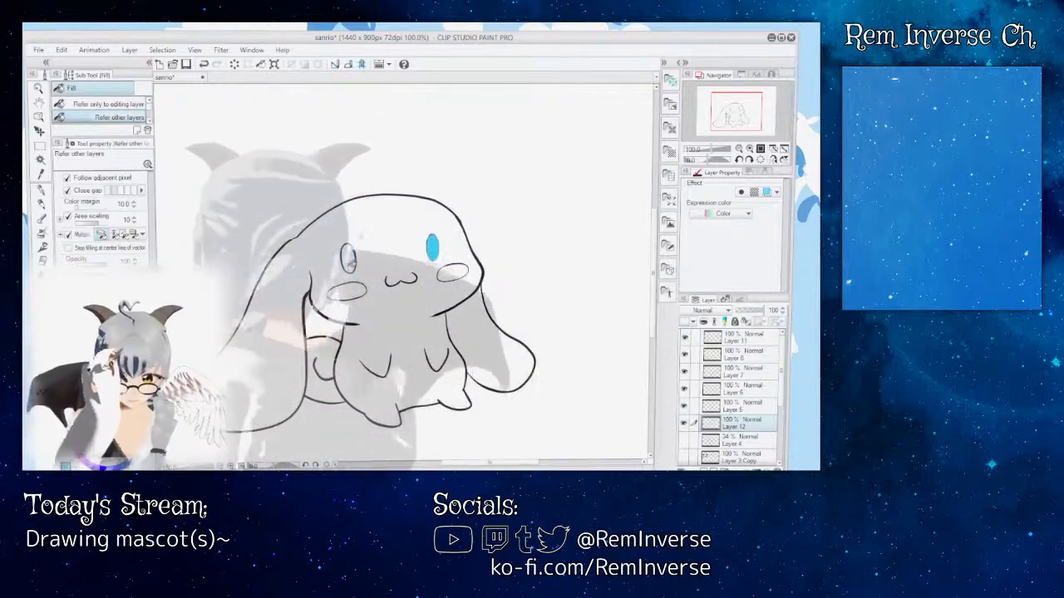
click(348, 258)
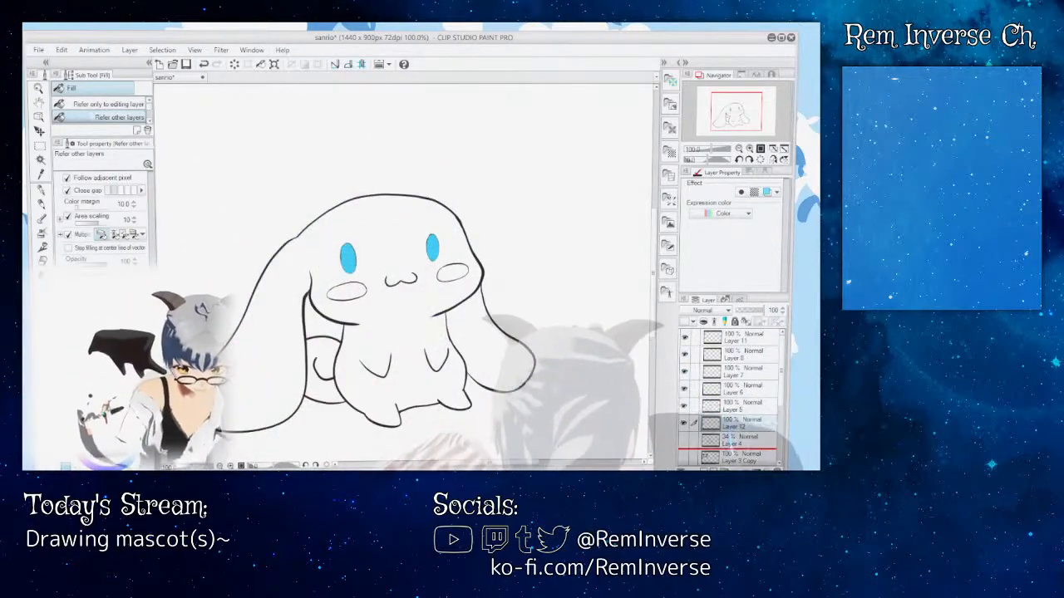
Step: Move Layer 12 with the eye fills down the layer stack, between Layer 1 and Paper
scroll(732, 391, down, 3)
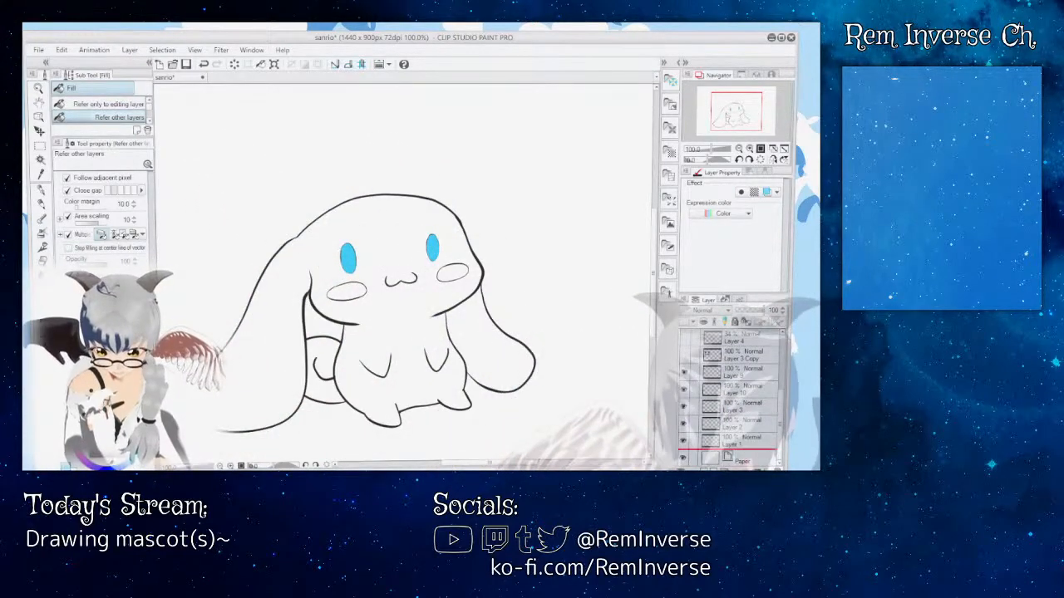
drag(736, 454, 736, 450)
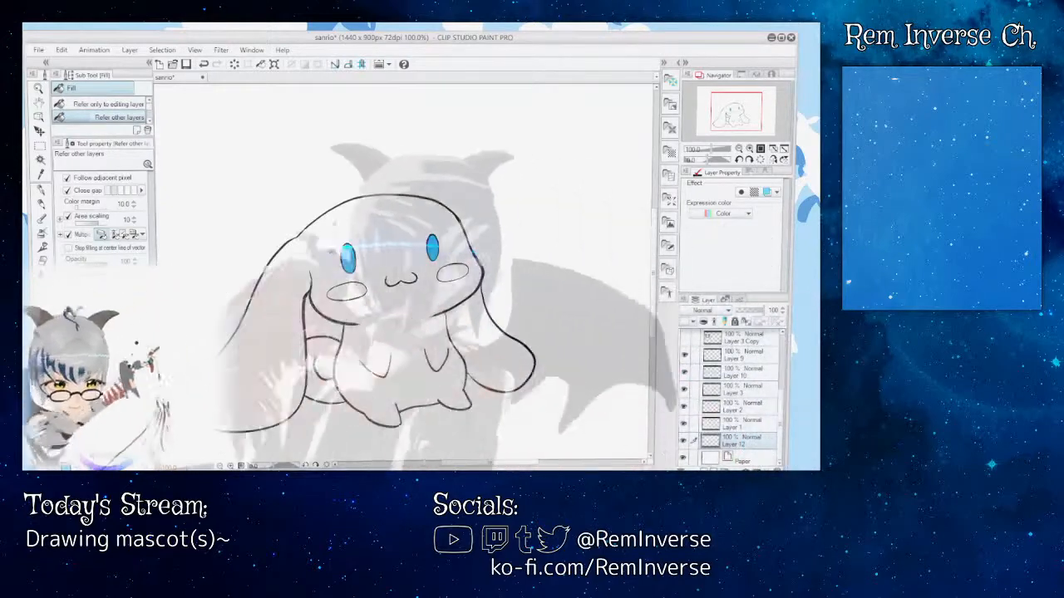
scroll(732, 399, up, 2)
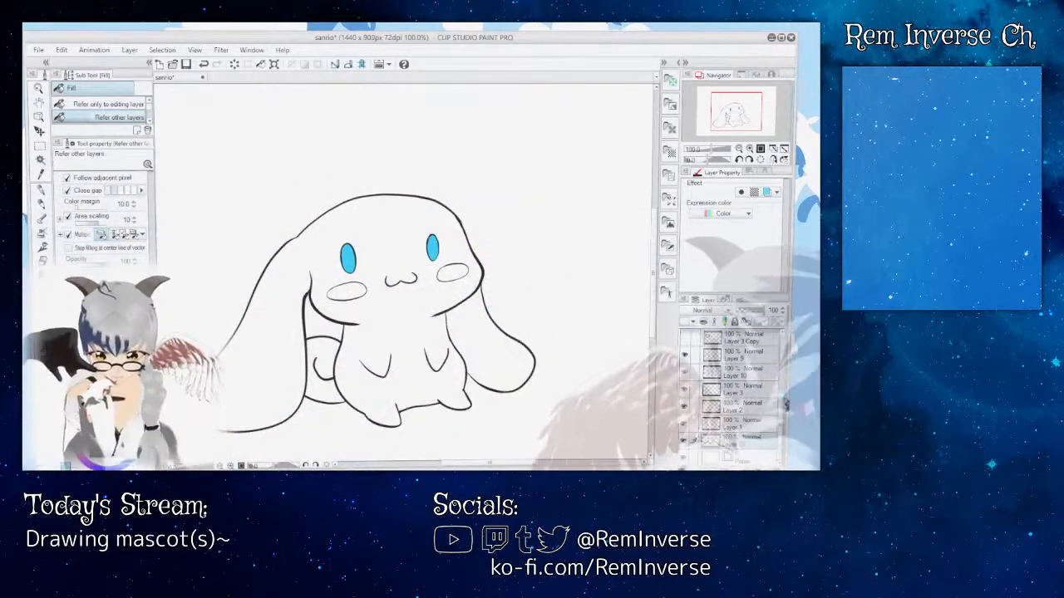
scroll(732, 391, up, 1)
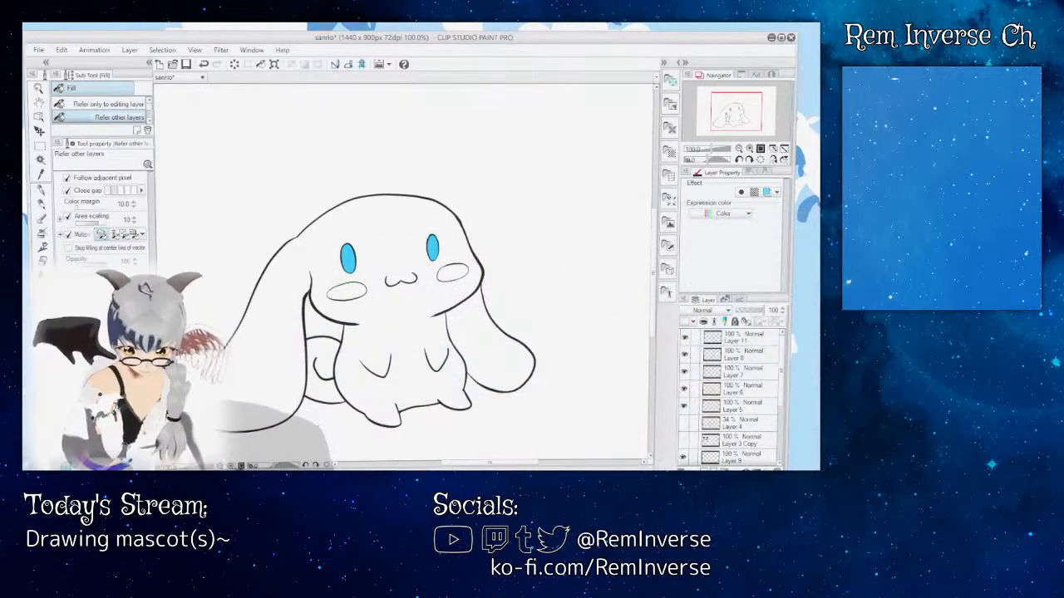
Step: Examine the blue eye fills against their outlines up close and on the whole figure
key(ctrl+plus)
key(ctrl+plus)
key(ctrl+plus)
key(ctrl+plus)
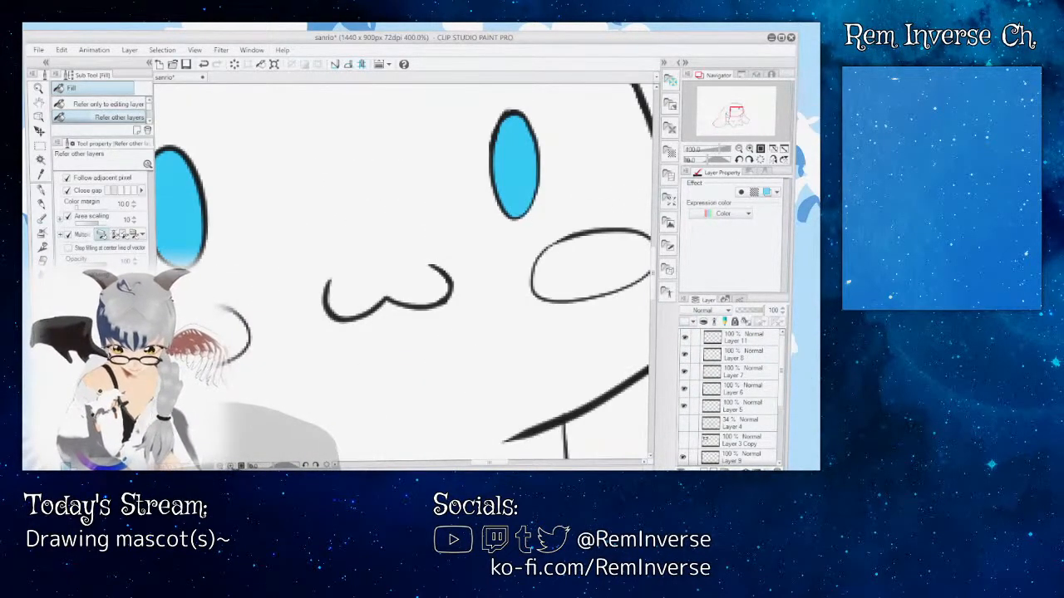
key(ctrl+minus)
key(ctrl+minus)
key(ctrl+minus)
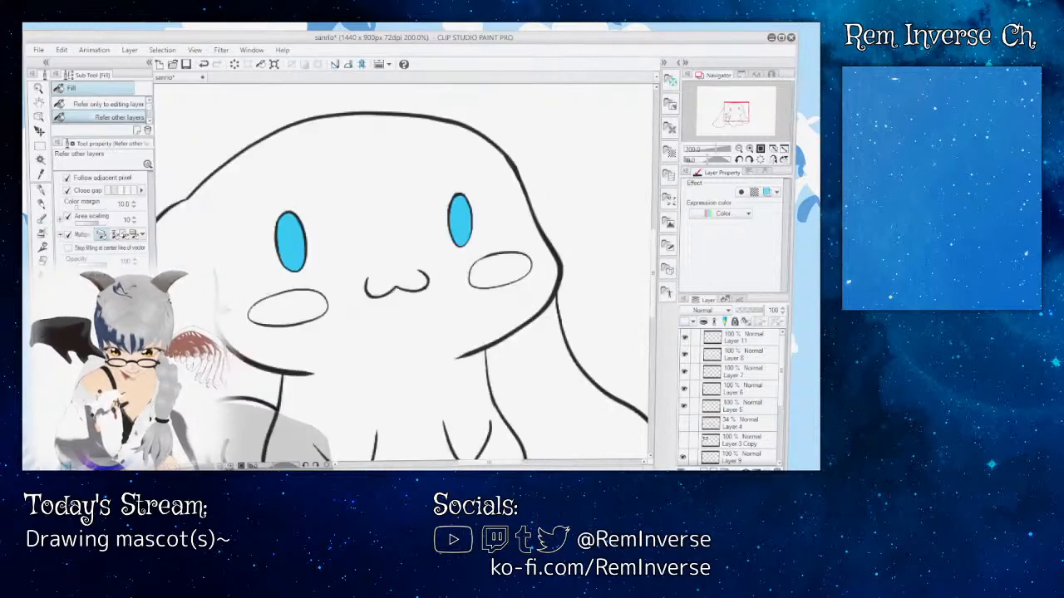
key(ctrl+minus)
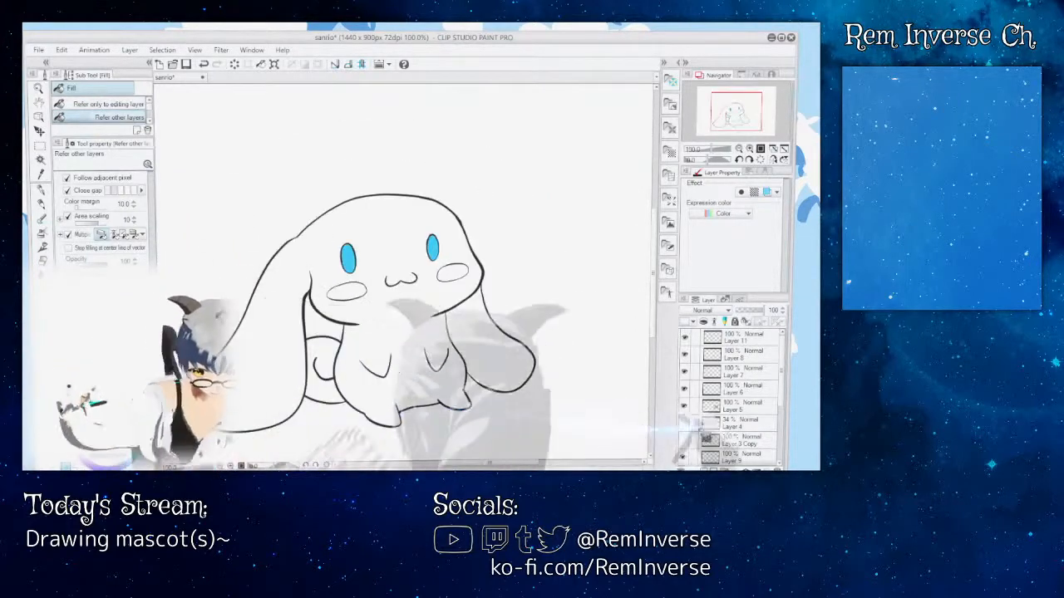
Step: Show the reference image on Layer 3 Copy and bring it into view beside the line art
scroll(715, 416, down, 1)
click(684, 406)
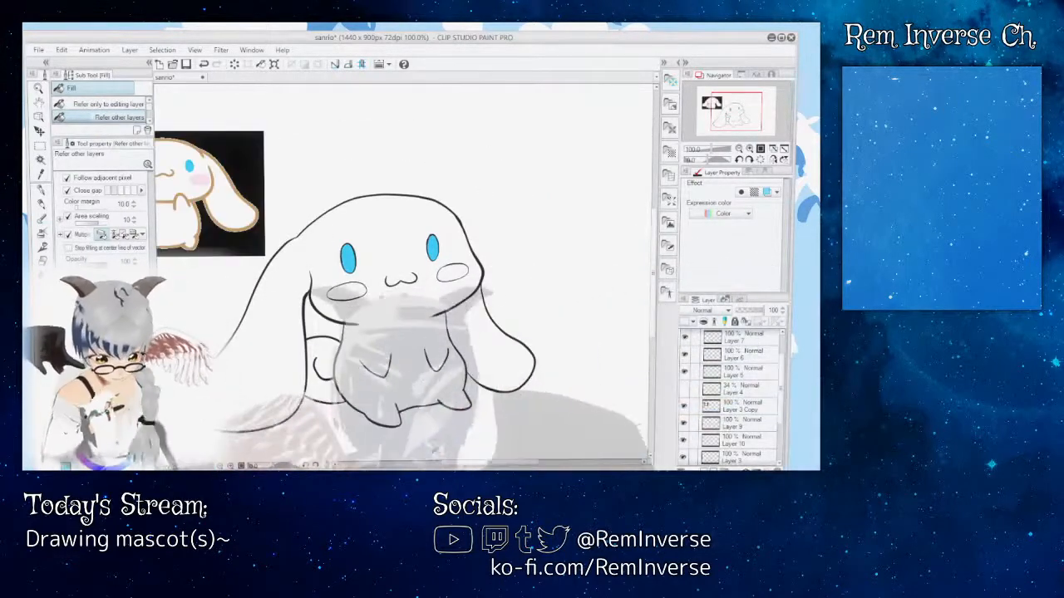
drag(489, 463, 455, 463)
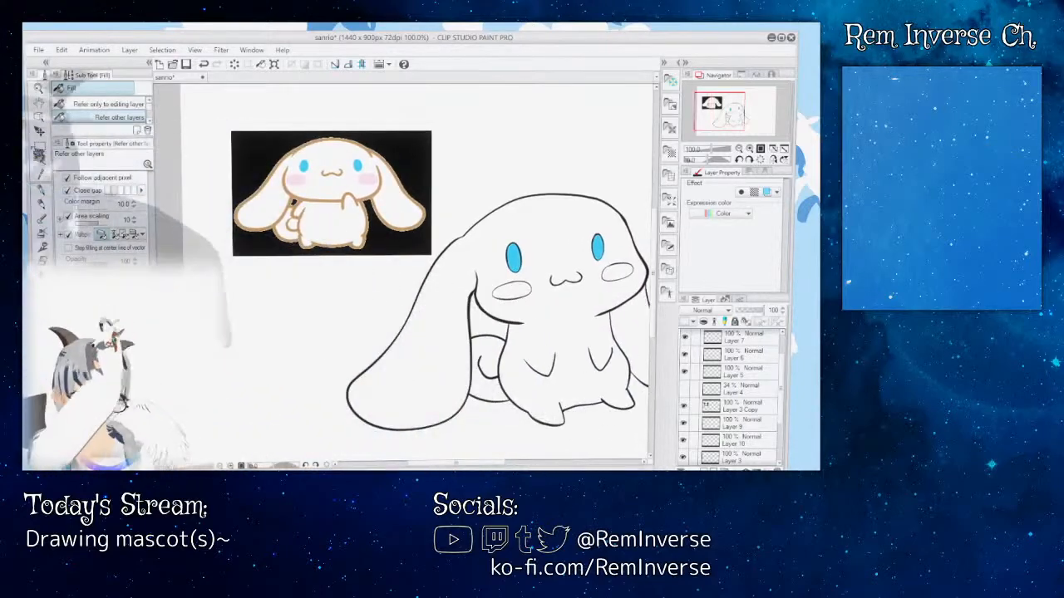
Step: Fill both cheek ovals with the reference's light pink on Layer 12, using Fill set to Refer other layers
key(i)
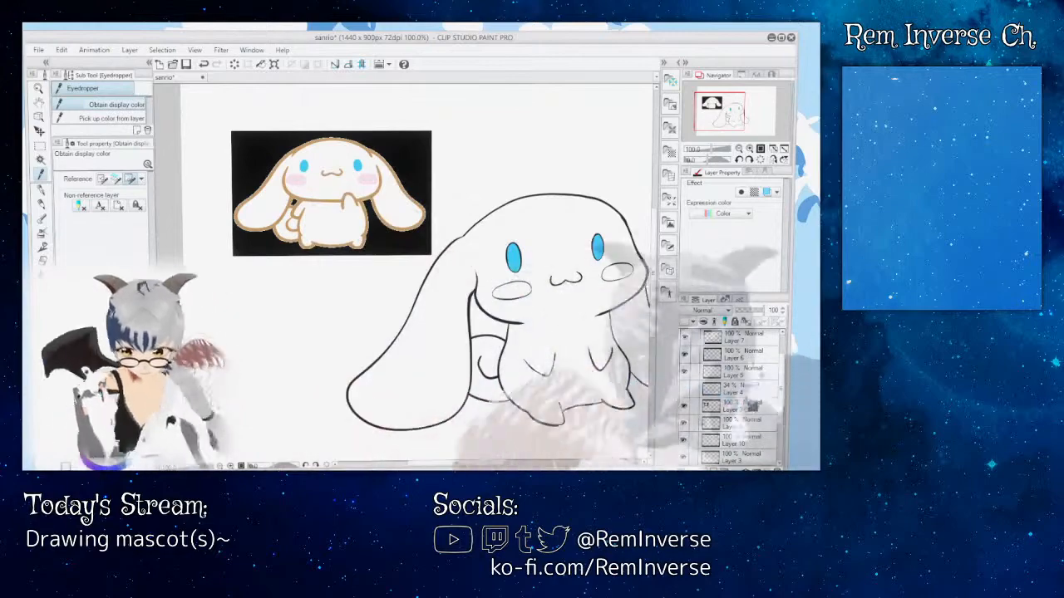
scroll(759, 386, down, 3)
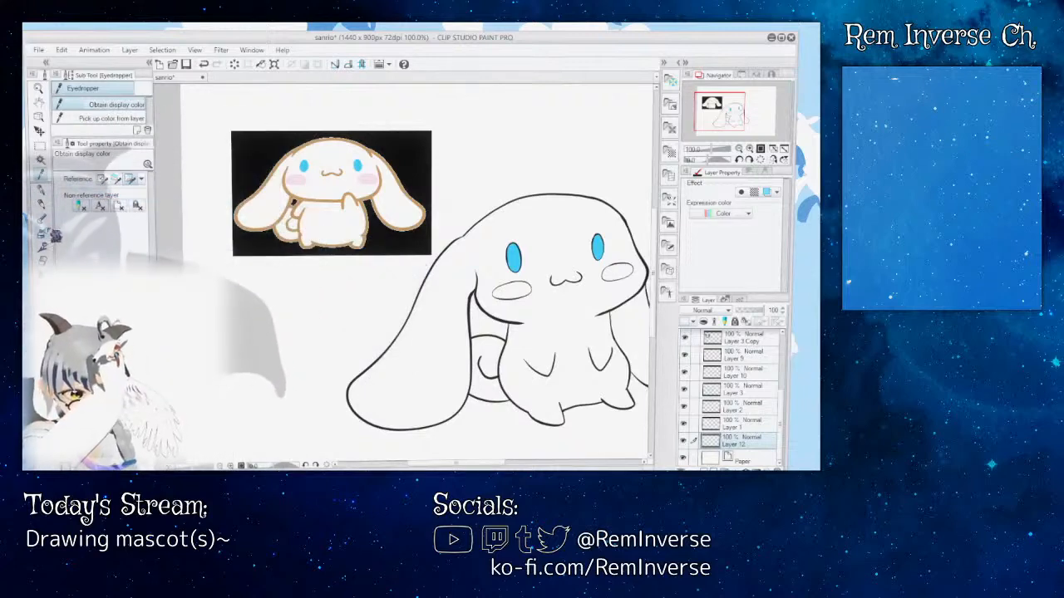
key(g)
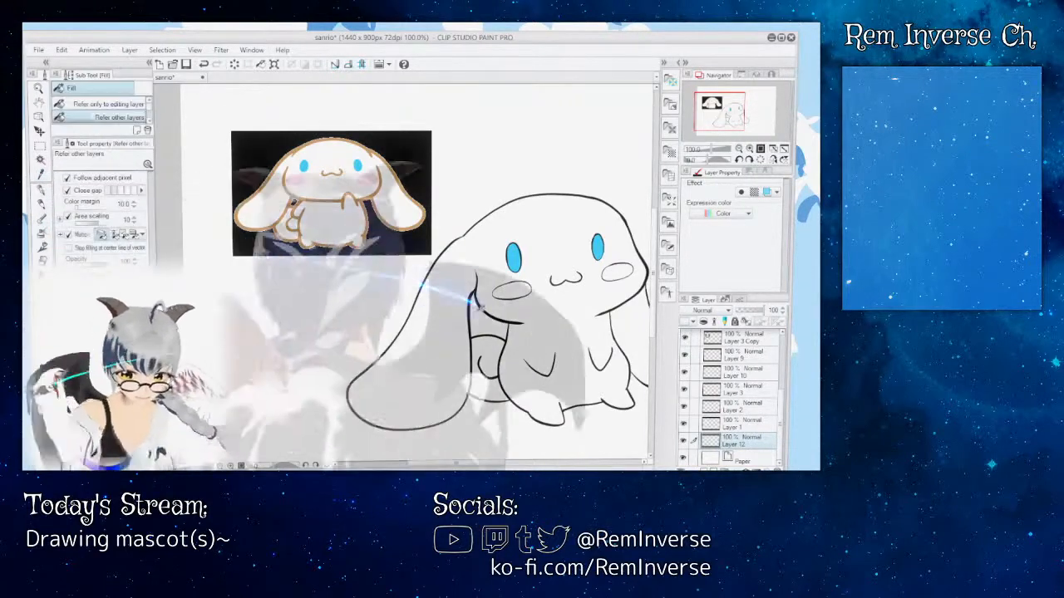
click(512, 290)
click(620, 273)
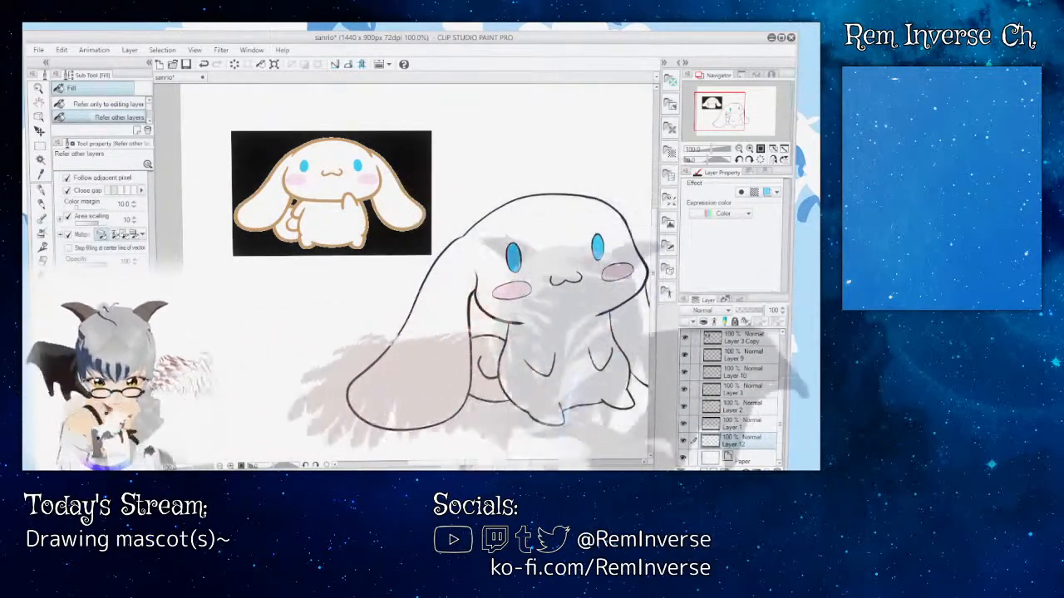
Step: Pick a colour from the reference on Layer 3 Copy with the Eyedropper, and return to Layer 12 with the Fill tool
drag(492, 465, 463, 467)
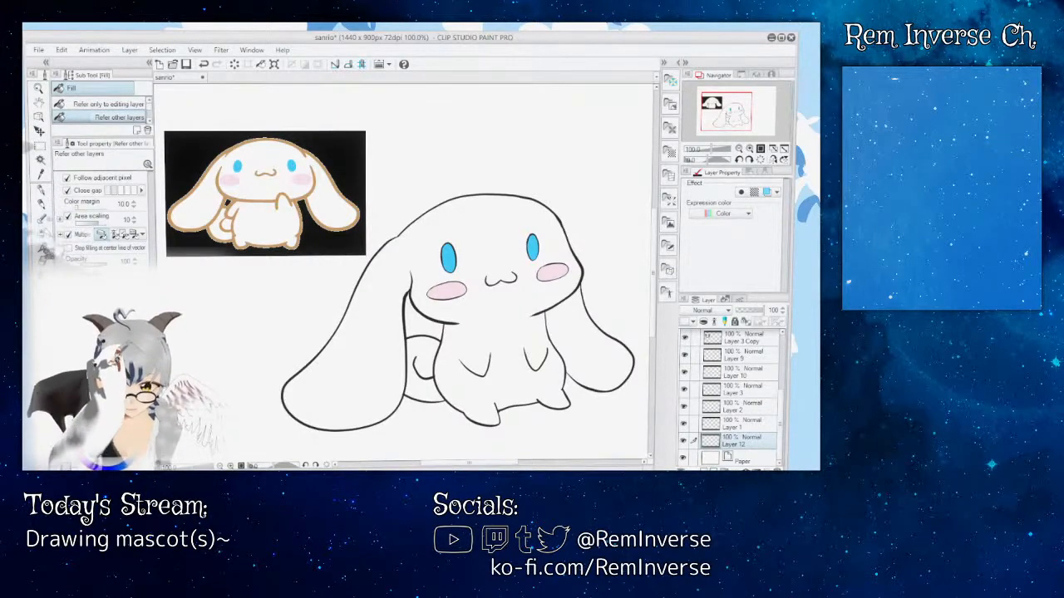
click(41, 176)
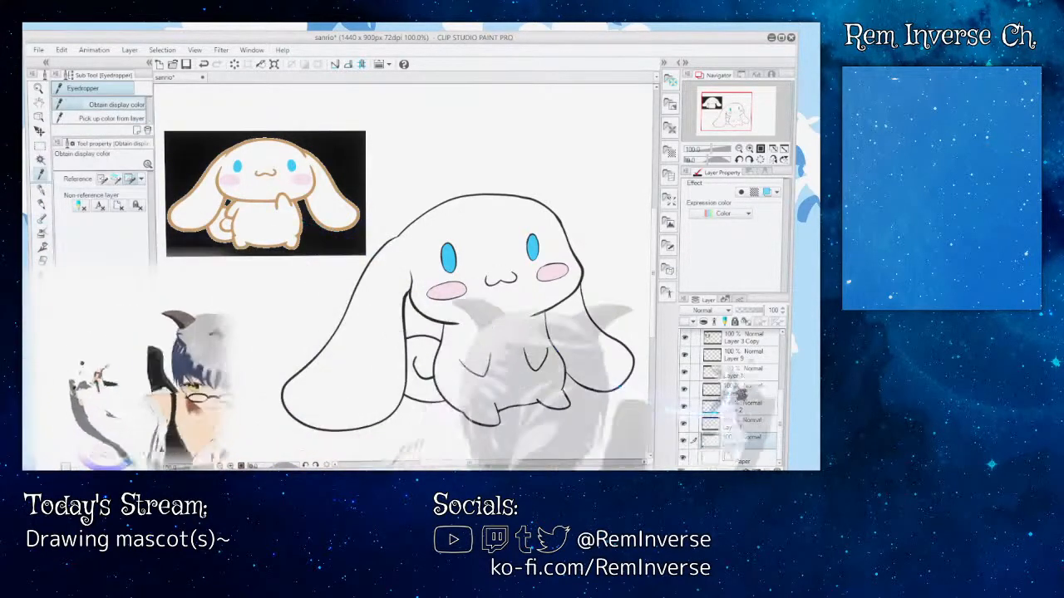
click(742, 338)
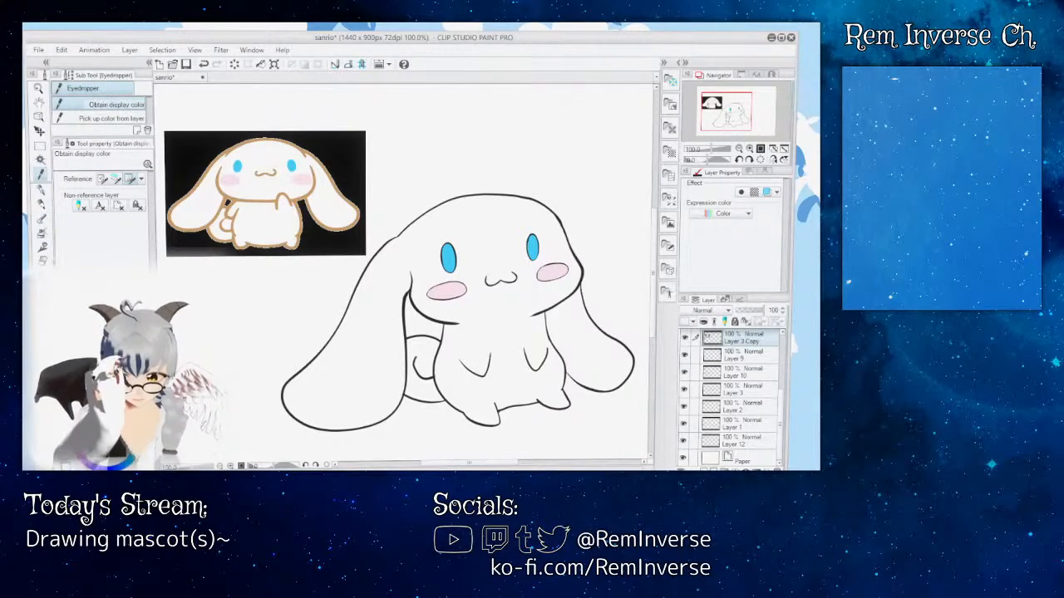
key(g)
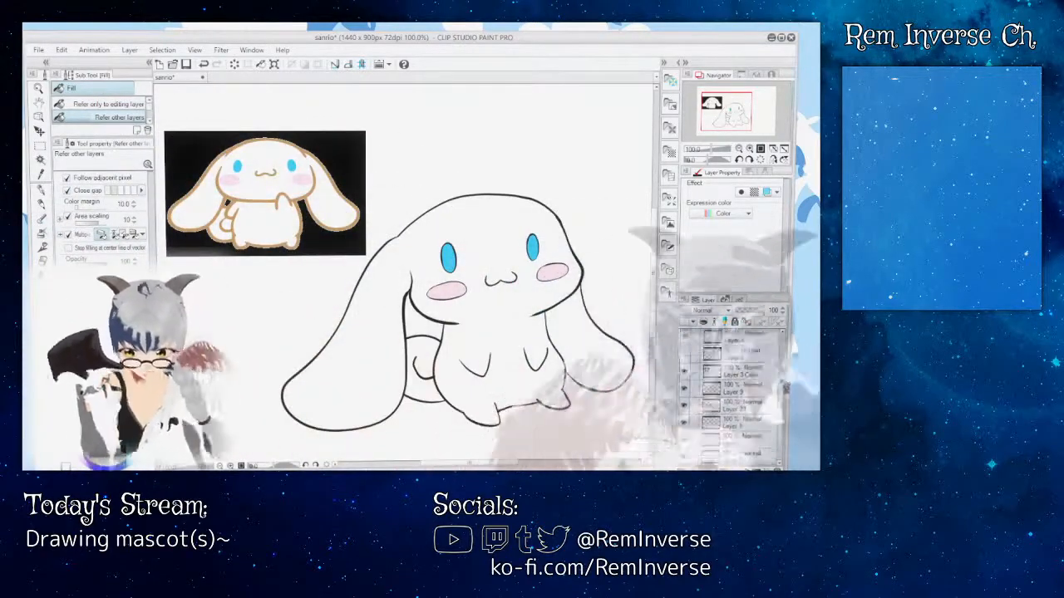
mouse_move(785, 393)
mouse_down()
mouse_move(785, 344)
mouse_move(784, 414)
mouse_up()
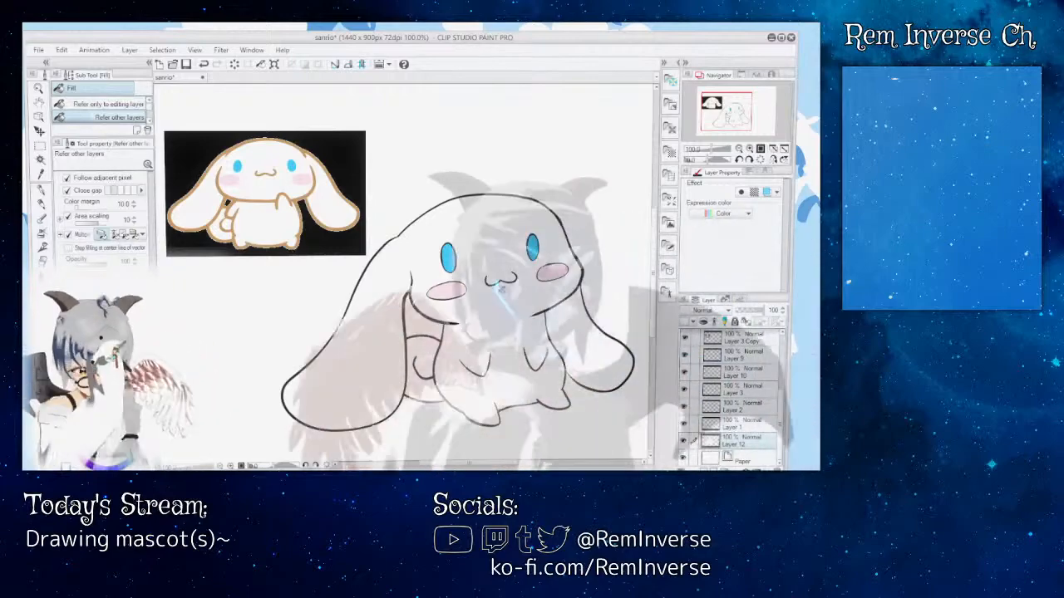
drag(786, 413, 772, 353)
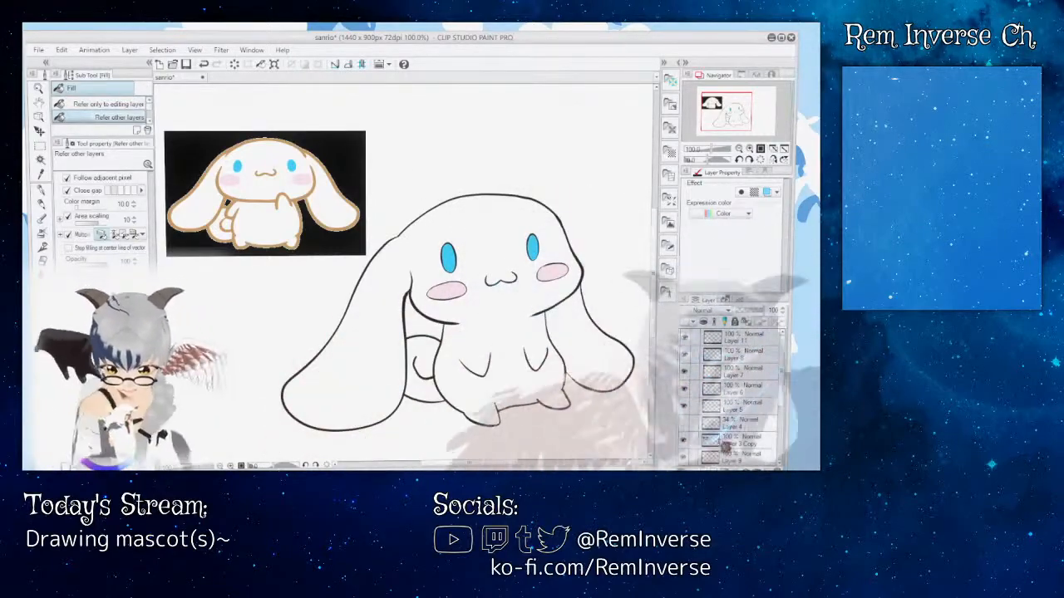
Step: Hide the reference on Layer 3 Copy and examine the mascot with its blue eyes and pink cheeks
click(684, 440)
drag(468, 463, 482, 464)
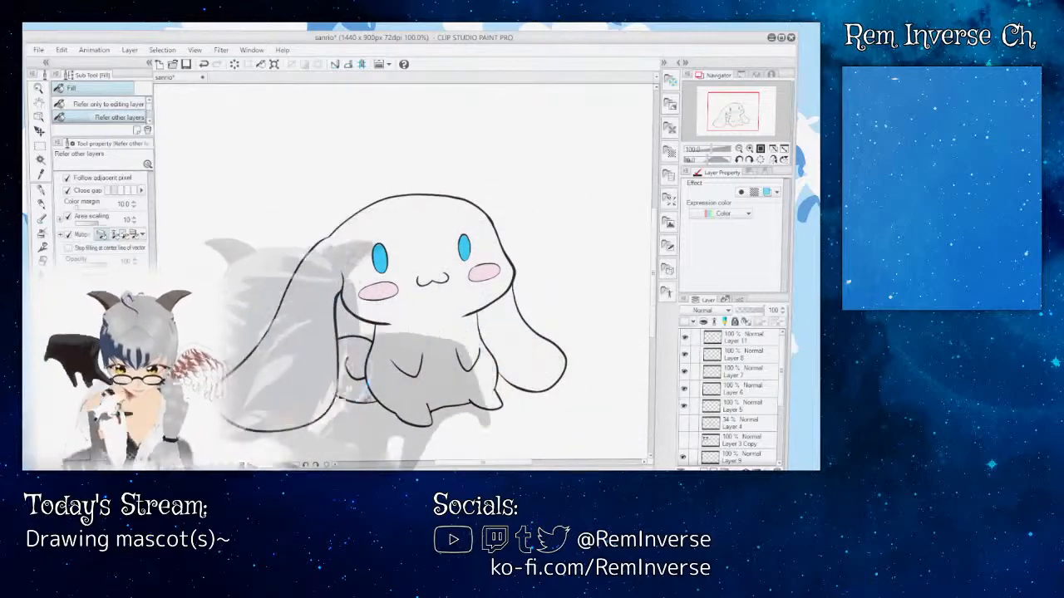
key(ctrl+minus)
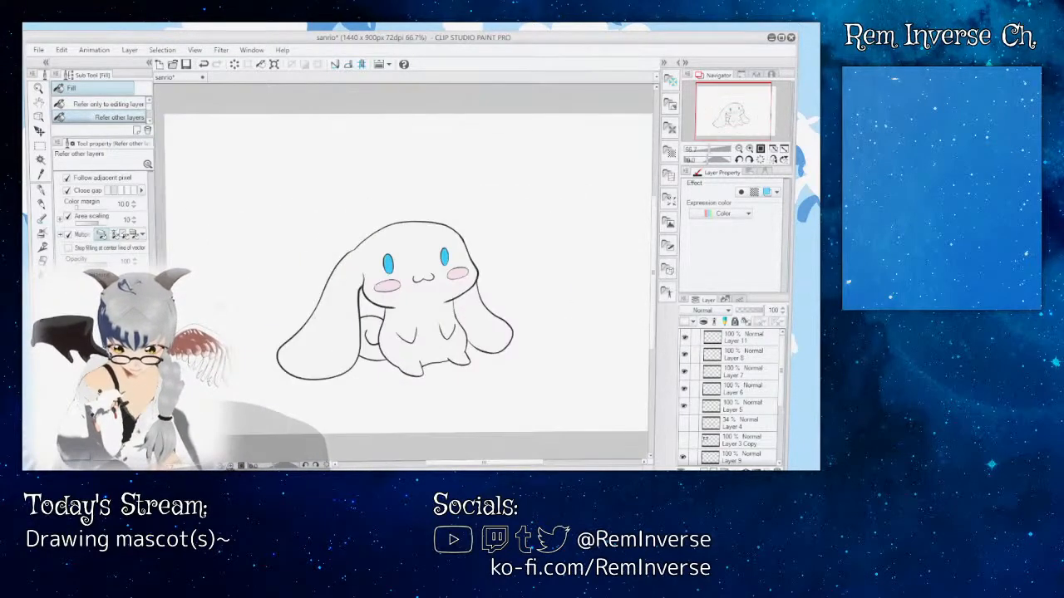
key(ctrl+plus)
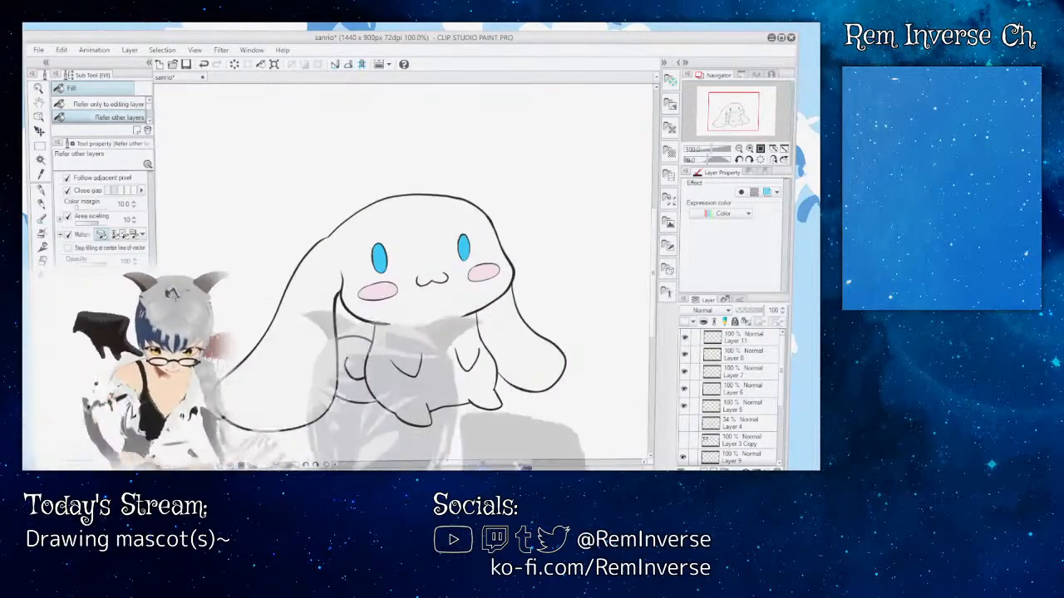
scroll(404, 275, right, 2)
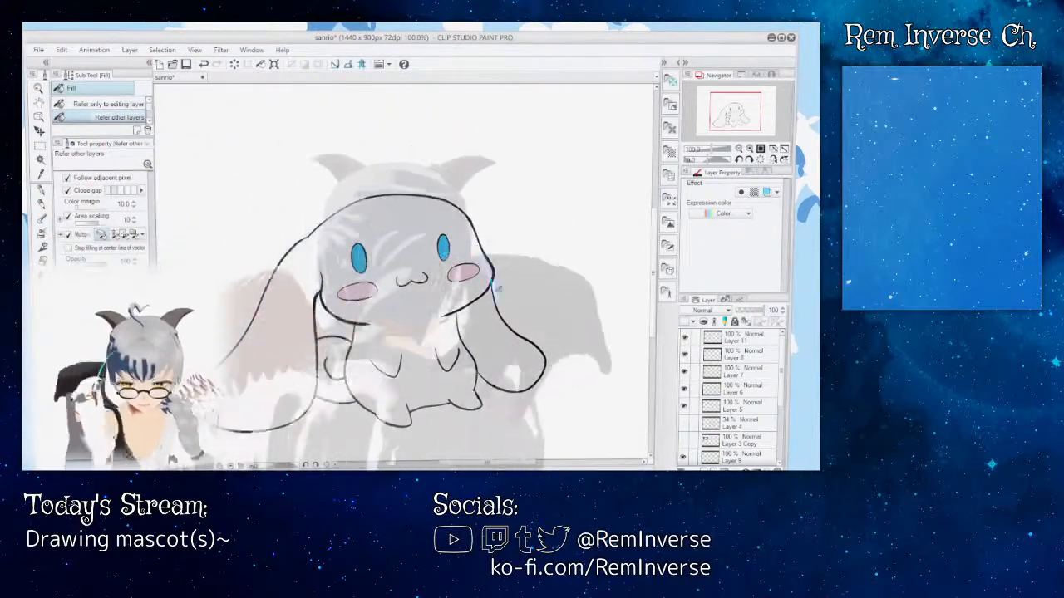
mouse_move(497, 464)
mouse_down()
mouse_move(430, 464)
mouse_move(503, 464)
mouse_move(464, 463)
mouse_move(478, 463)
mouse_up()
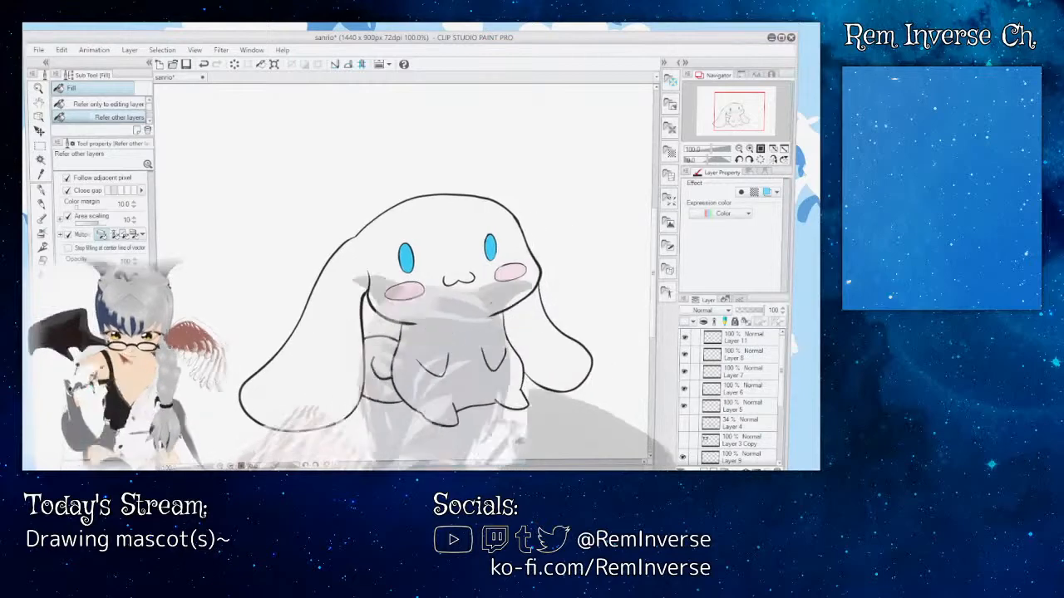
mouse_move(655, 260)
mouse_down()
mouse_move(655, 275)
mouse_move(655, 265)
mouse_up()
mouse_move(478, 463)
mouse_down()
mouse_move(506, 464)
mouse_move(481, 464)
mouse_up()
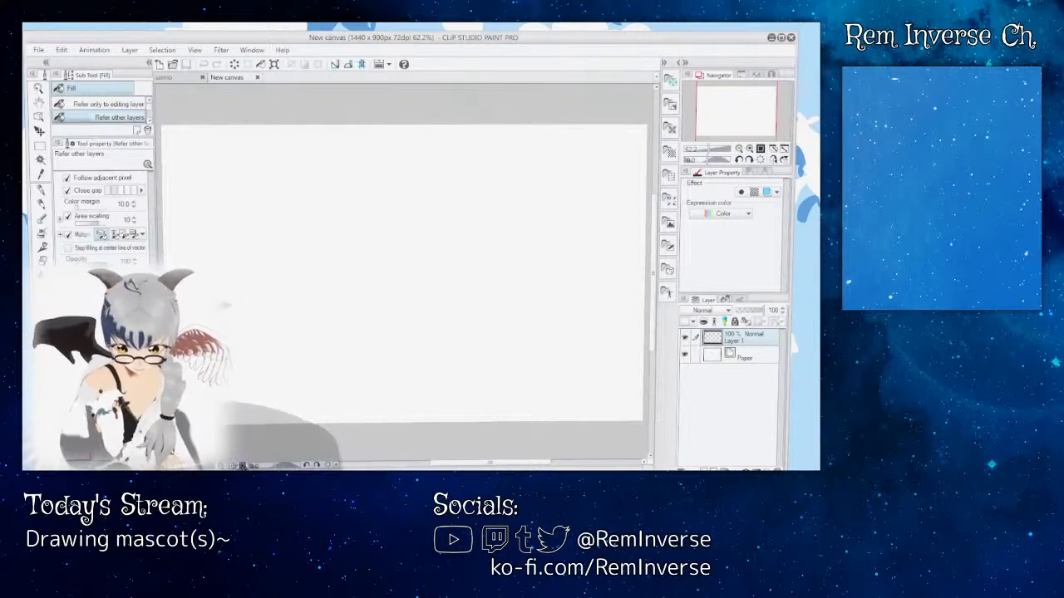
Step: Paste the yellow striped-tail creature reference into the new 1440 x 900 canvas and move it to the canvas's upper-left area
key(ctrl+plus)
key(ctrl+plus)
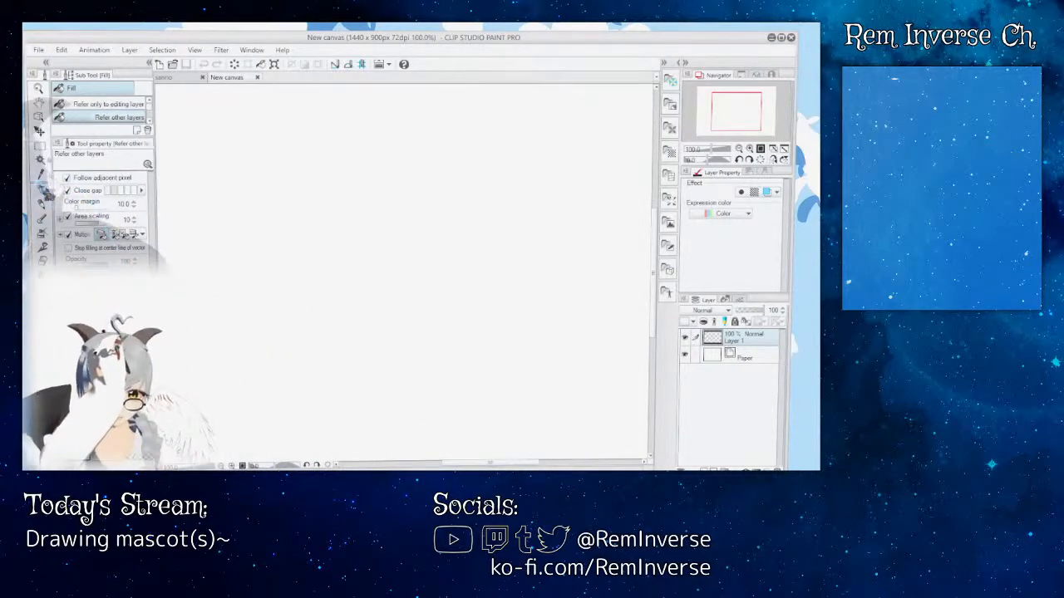
key(p)
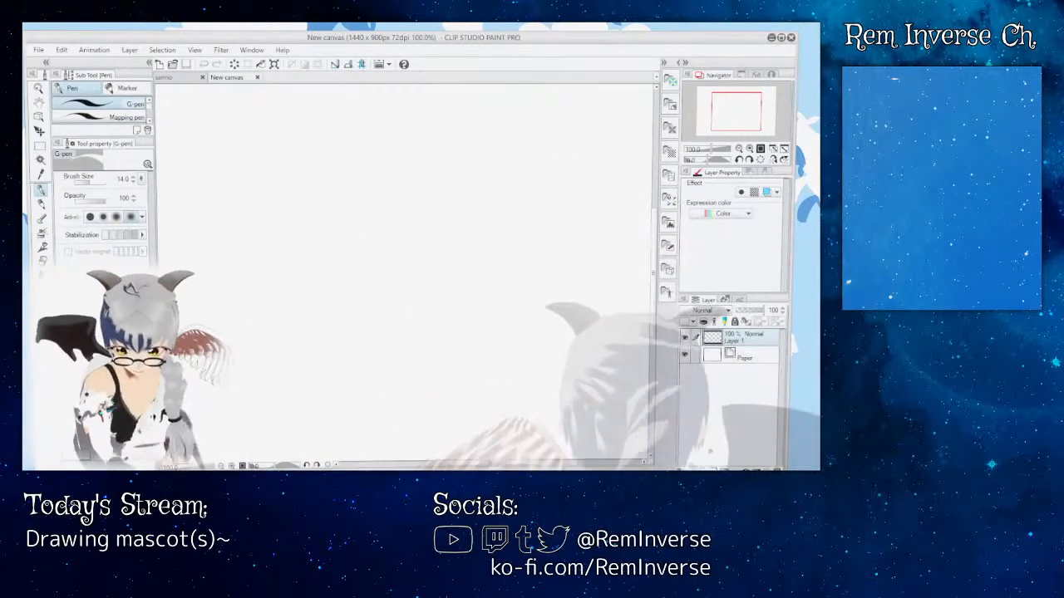
click(703, 469)
key(ctrl+v)
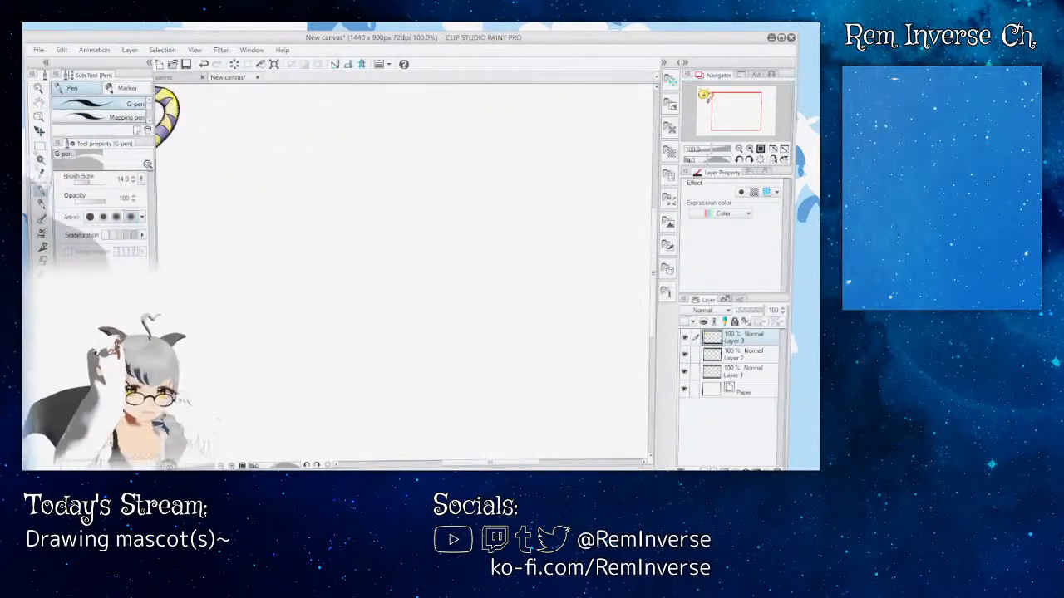
click(40, 133)
drag(207, 158, 360, 203)
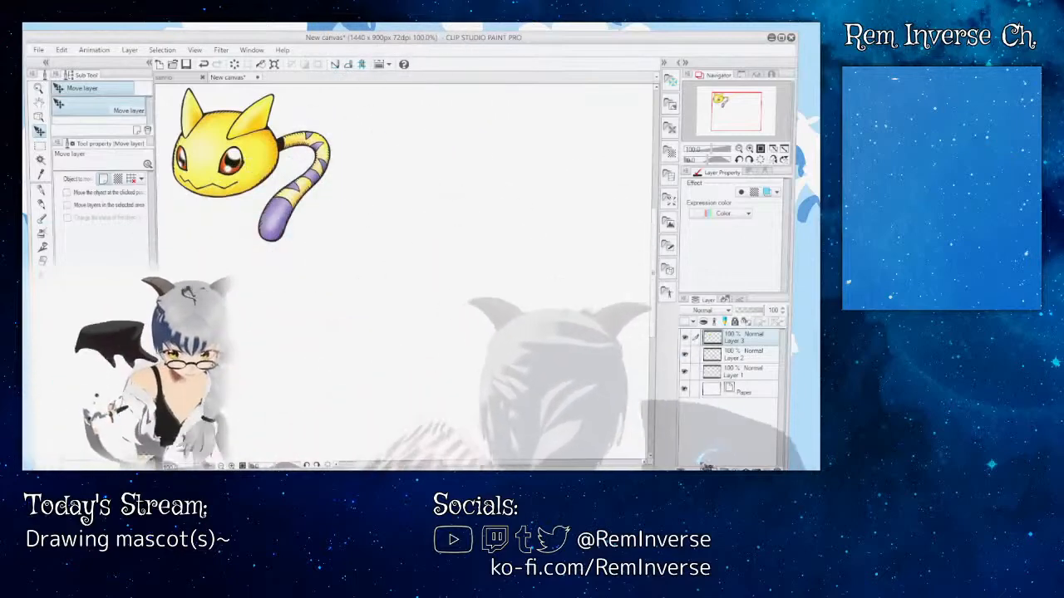
Step: Draw a rounded, flat-bottomed head outline below the reference with the size 14 G-pen on a new layer above it
key(ctrl+v)
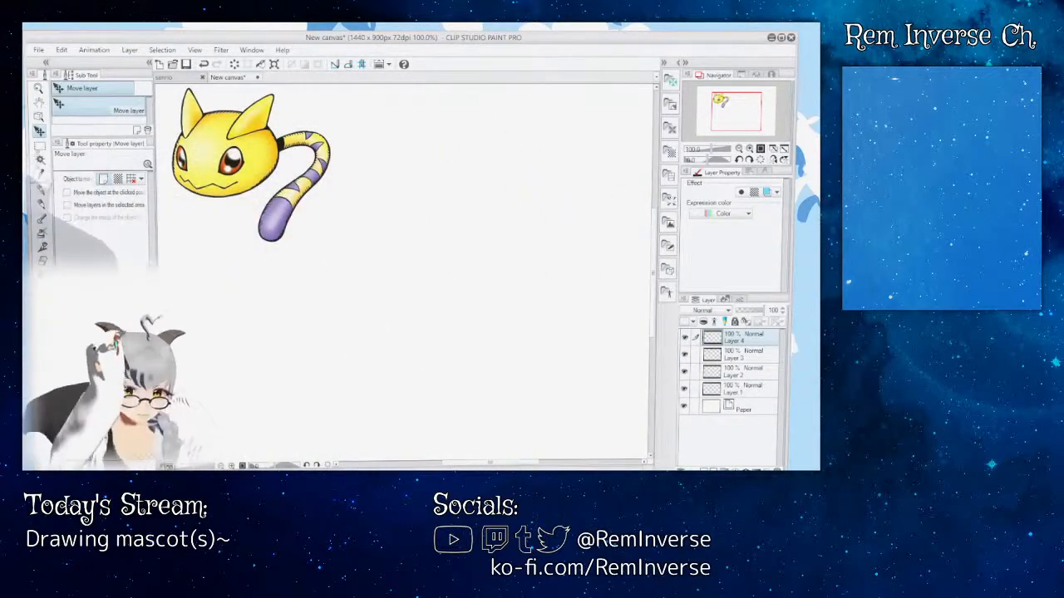
click(42, 192)
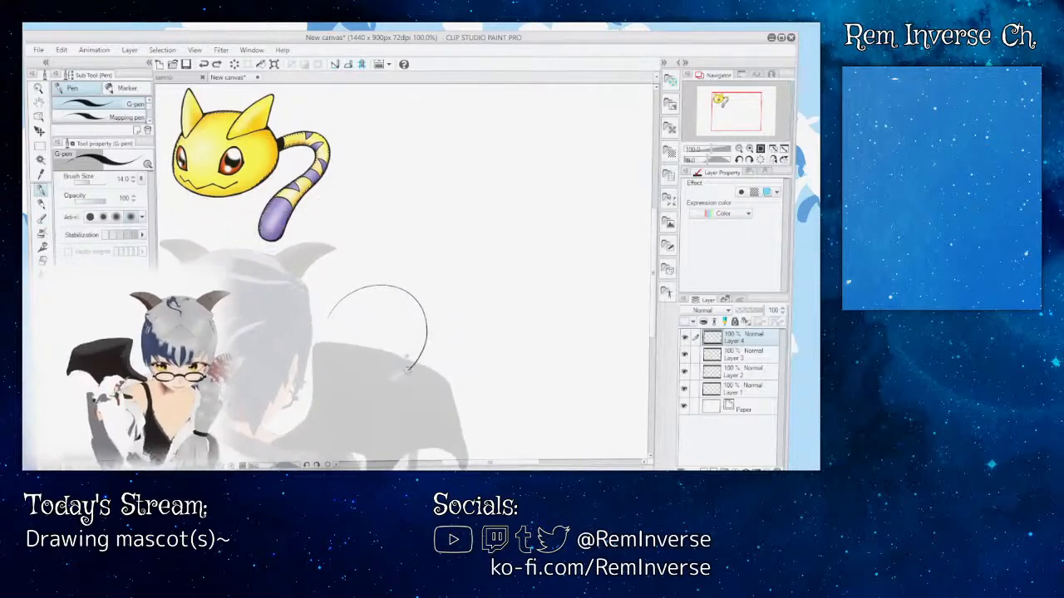
drag(407, 368, 350, 380)
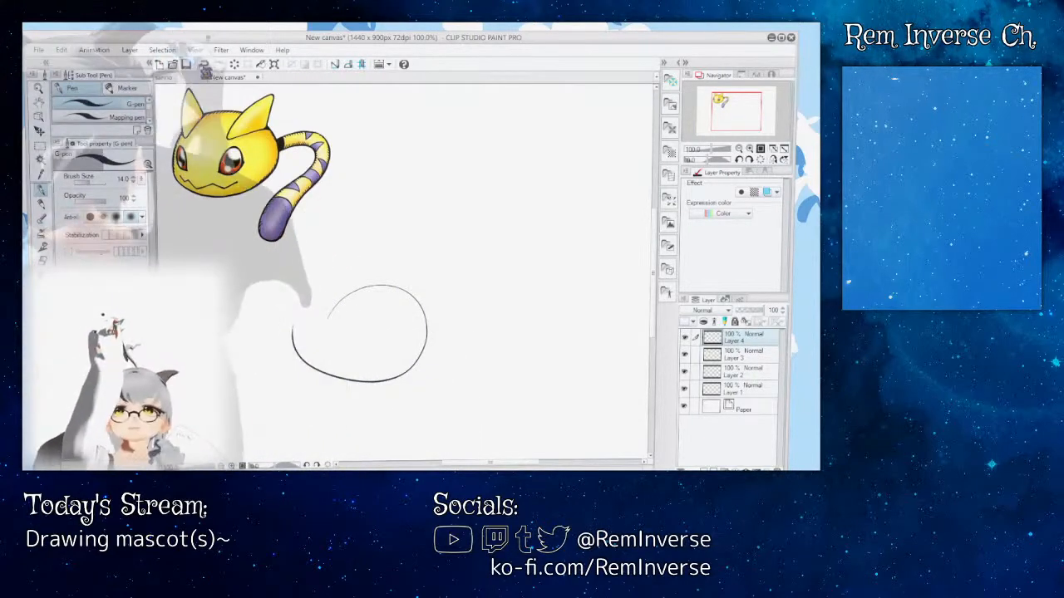
key(ctrl+z)
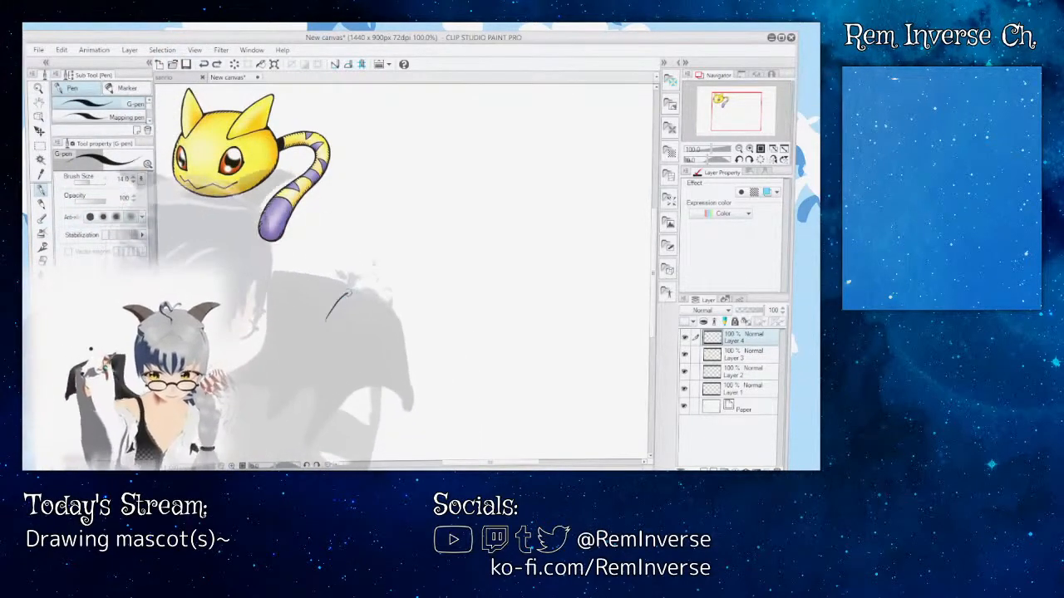
drag(349, 293, 394, 286)
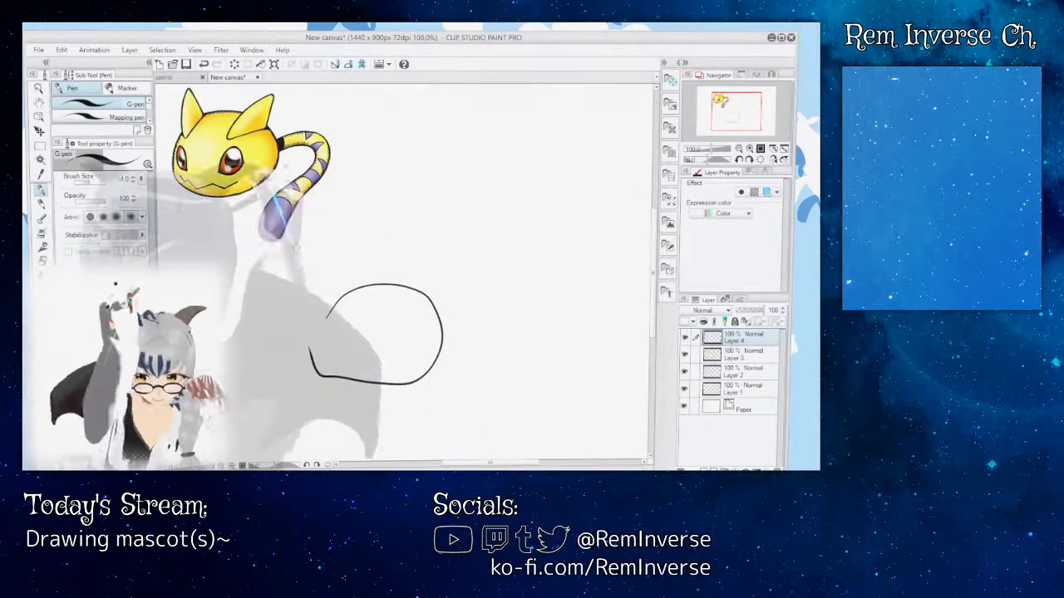
key(ctrl+z)
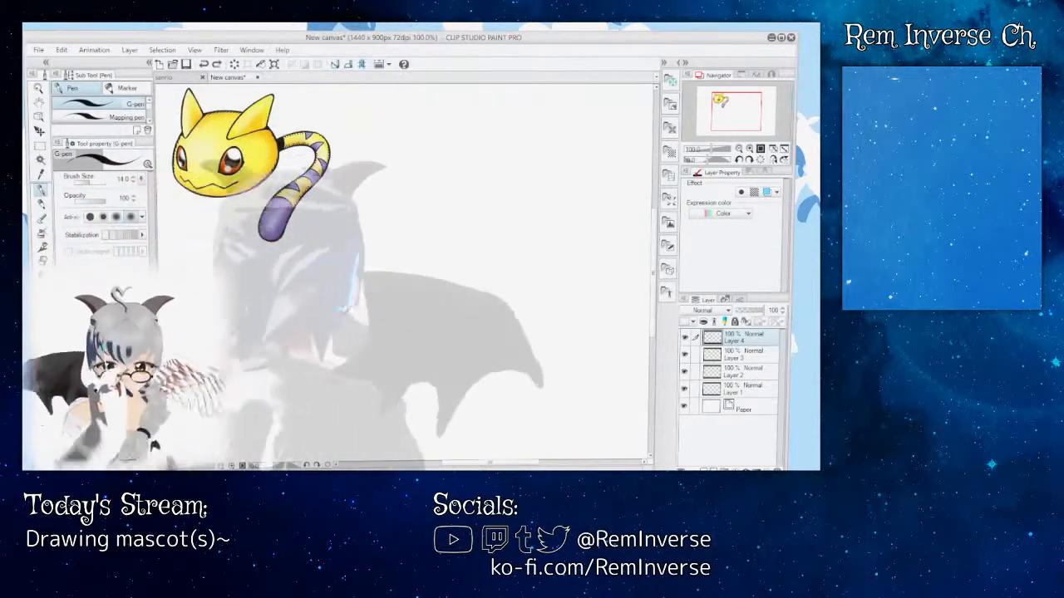
mouse_move(328, 313)
mouse_down()
mouse_move(366, 291)
mouse_move(399, 291)
mouse_move(453, 344)
mouse_up()
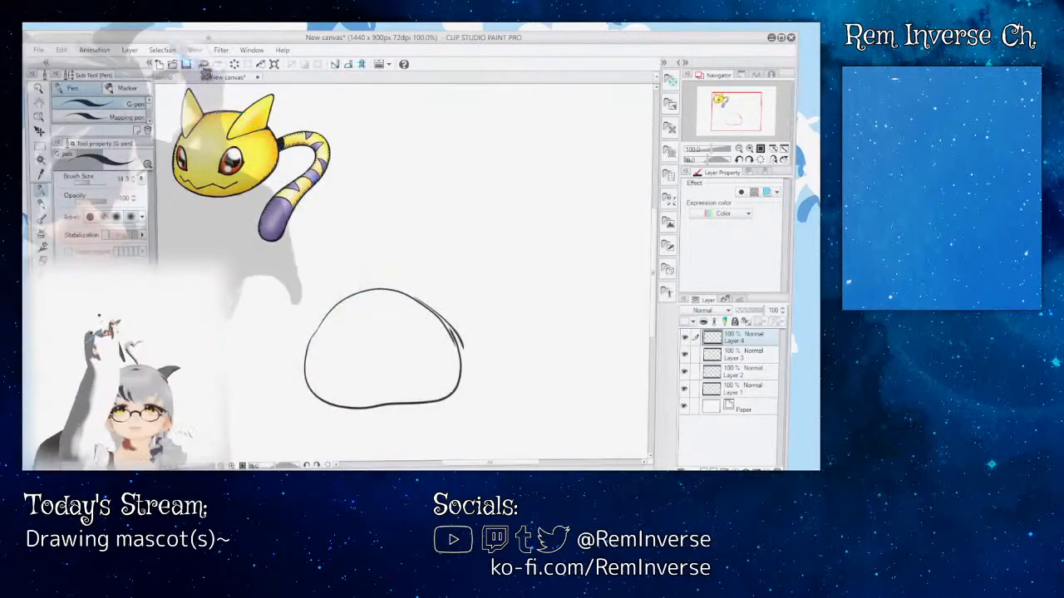
Step: Try retracing the upper-right curve of the head outline up close with the G-pen, and undo the strokes
scroll(407, 423, up, 1)
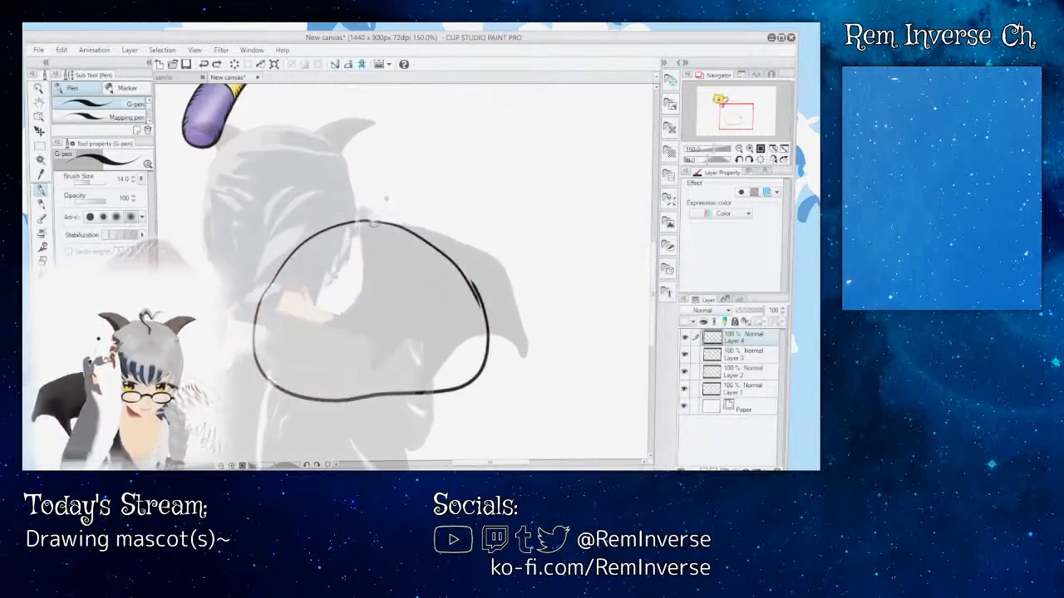
mouse_move(396, 224)
mouse_down()
mouse_move(443, 242)
mouse_move(479, 294)
mouse_up()
key(ctrl+z)
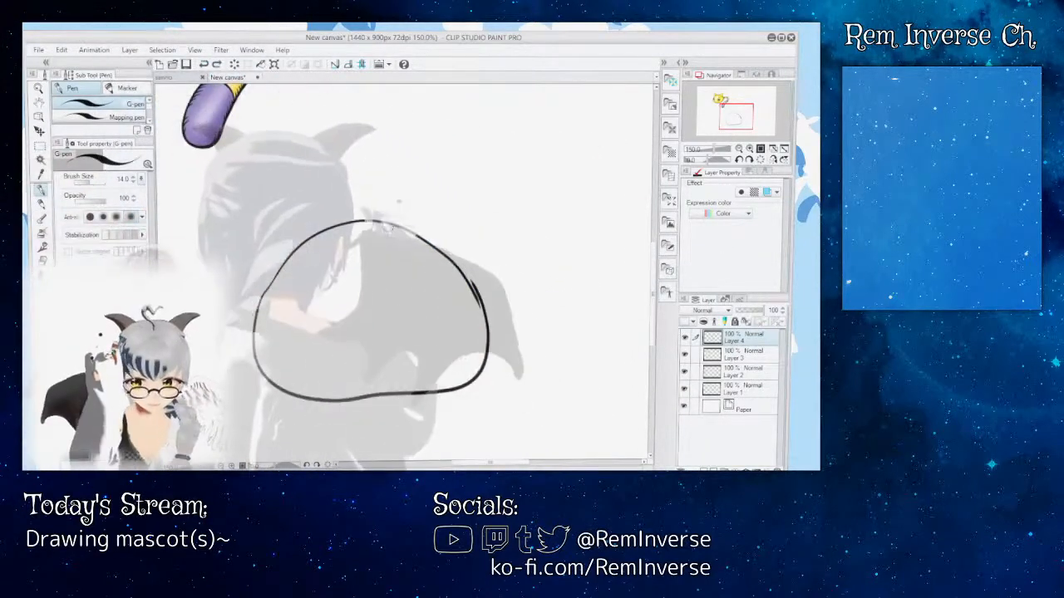
mouse_move(373, 221)
mouse_down()
mouse_move(451, 258)
mouse_move(484, 305)
mouse_up()
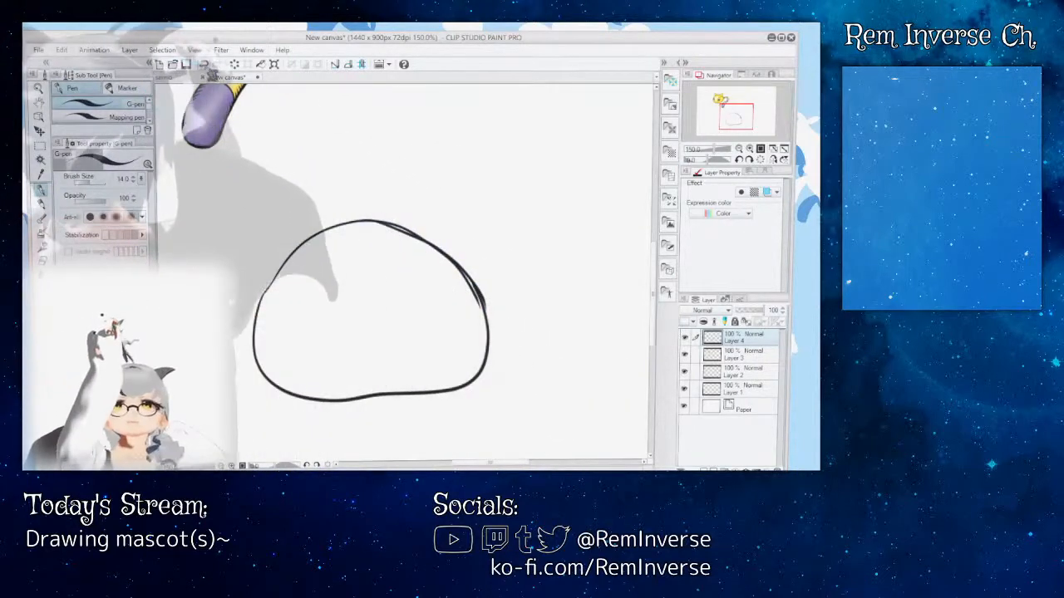
key(ctrl+z)
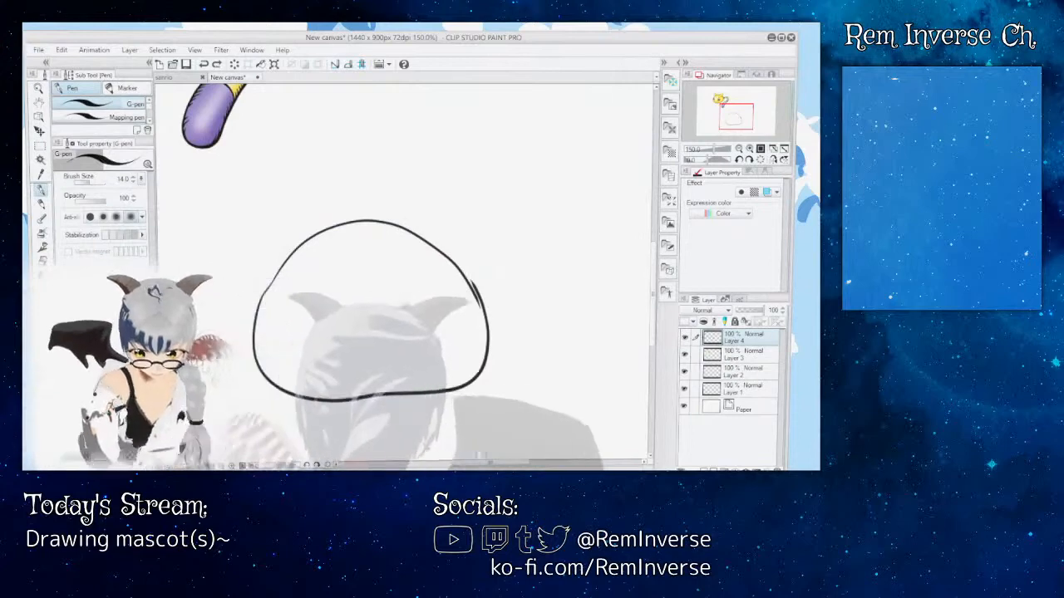
Step: Move the creature reference down beside the head outline and rename its layer Ref
drag(491, 462, 467, 462)
mouse_move(652, 293)
mouse_down()
mouse_move(653, 269)
mouse_move(652, 278)
mouse_up()
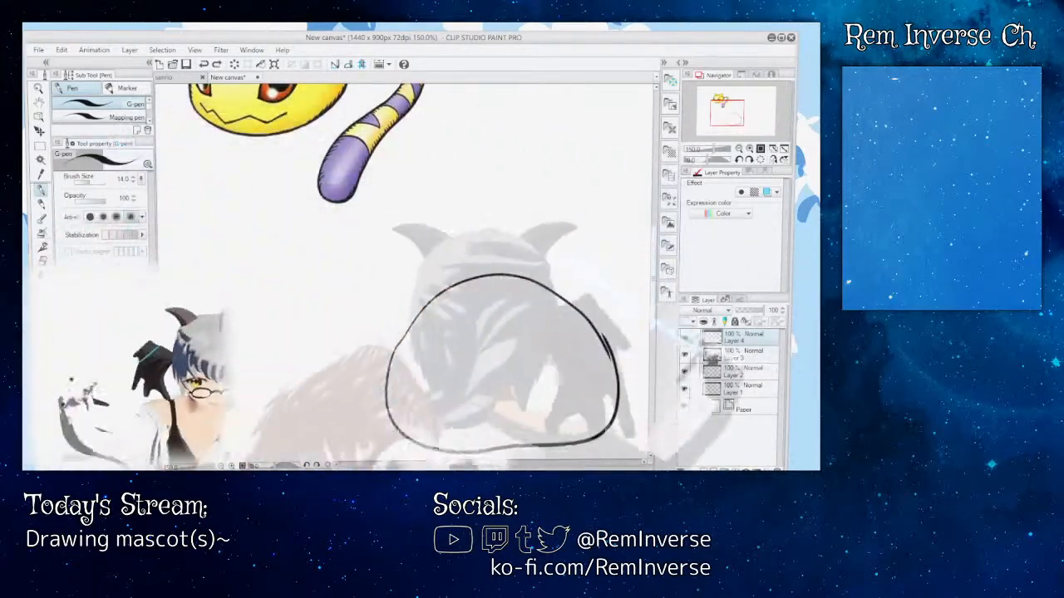
click(743, 355)
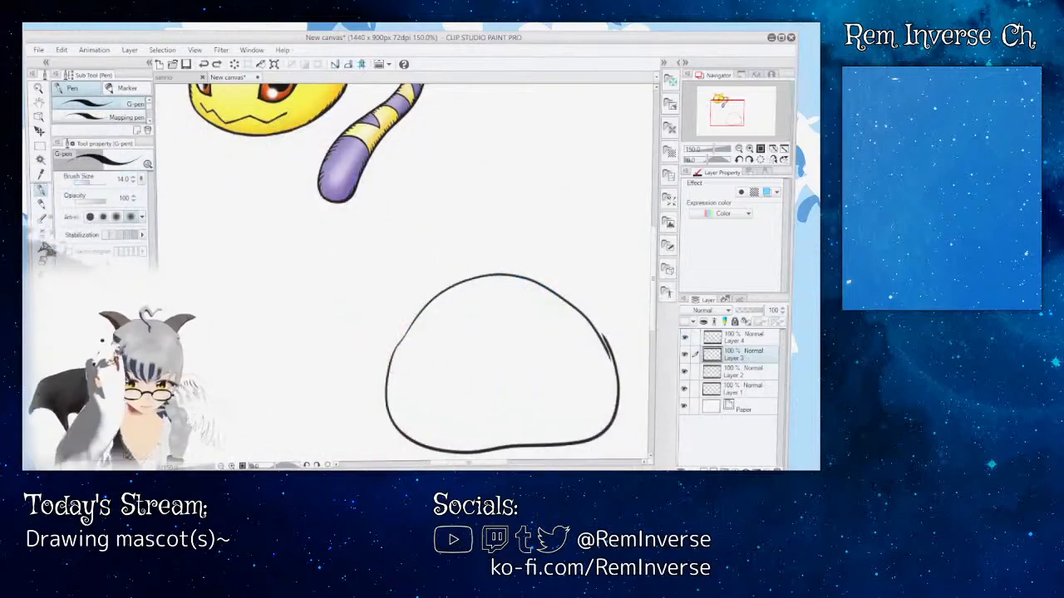
click(39, 132)
drag(308, 108, 297, 206)
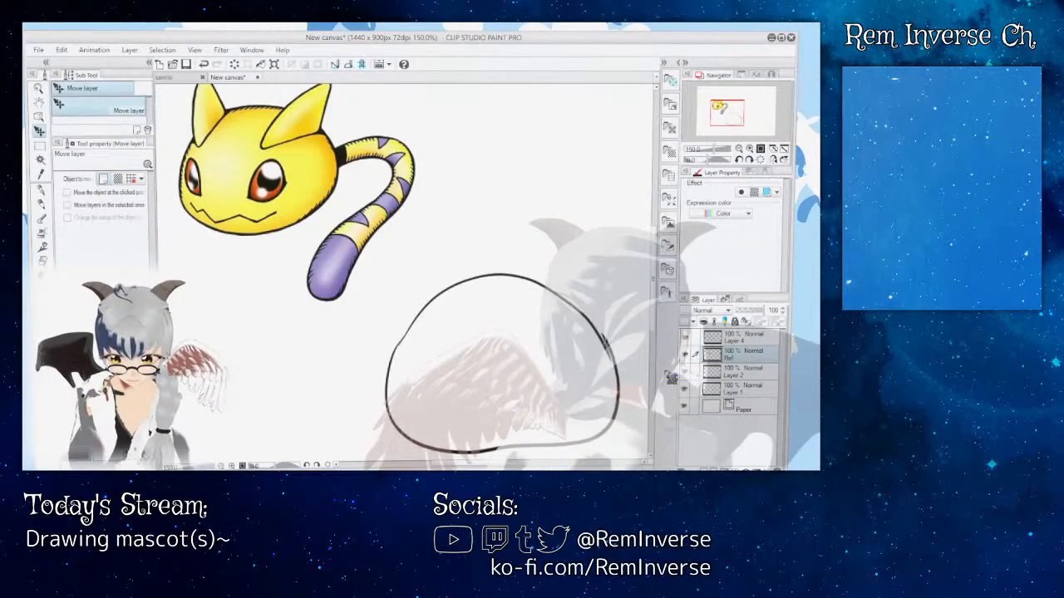
Step: Rename the head outline's layer Body and draw two arched eye outlines on a new layer above it with the G-pen
click(755, 339)
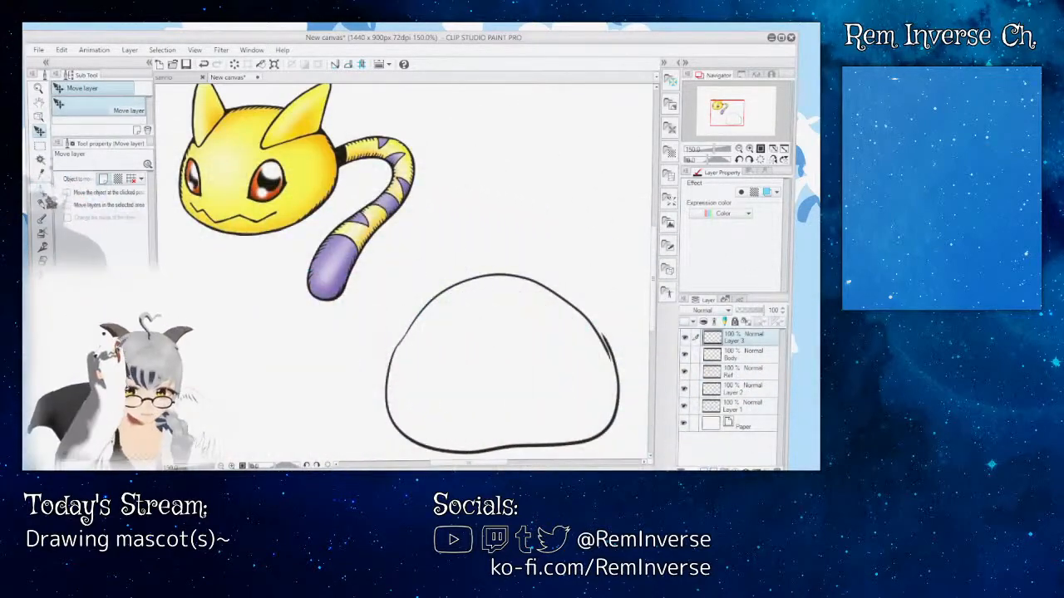
key(p)
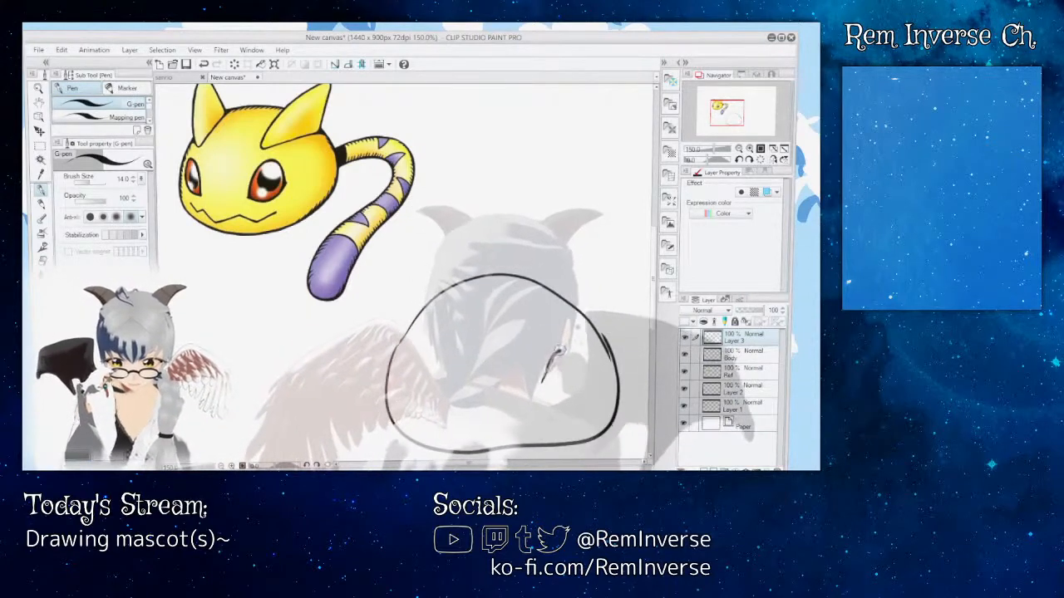
drag(573, 353, 587, 368)
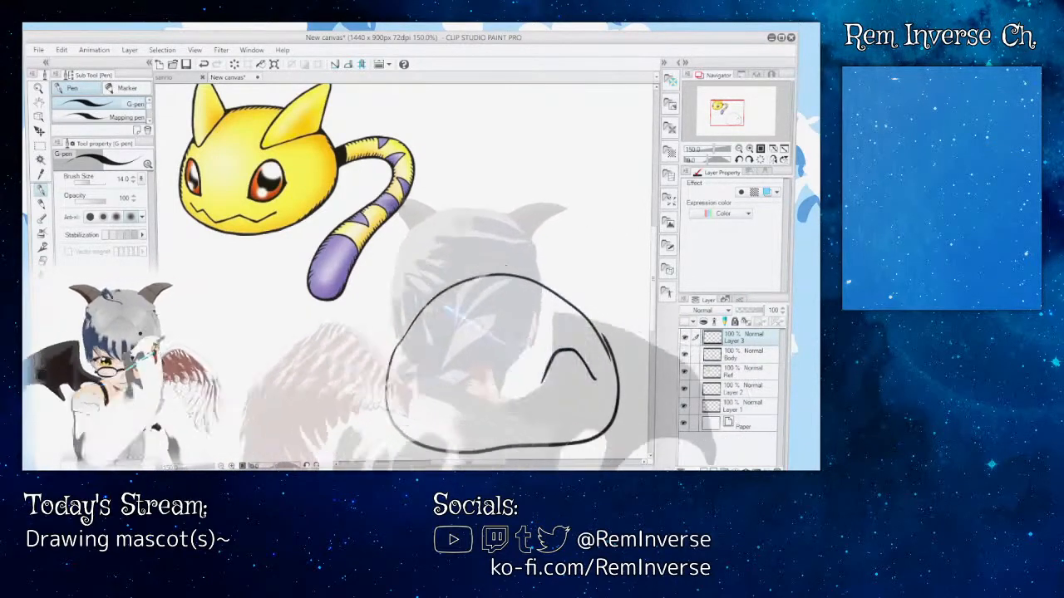
key(ctrl+z)
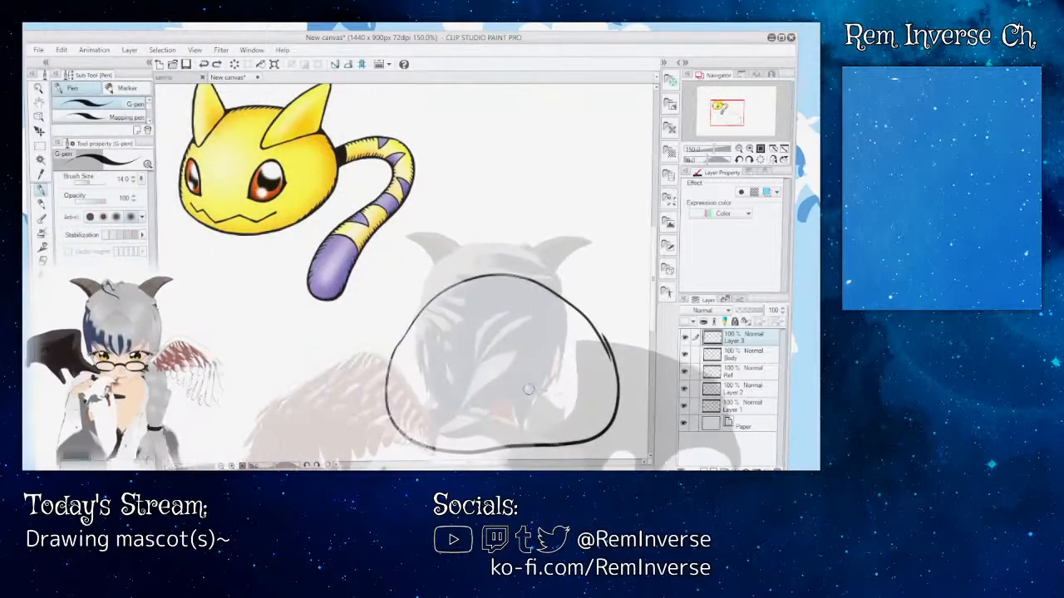
mouse_move(532, 390)
mouse_down()
mouse_move(558, 353)
mouse_move(584, 381)
mouse_up()
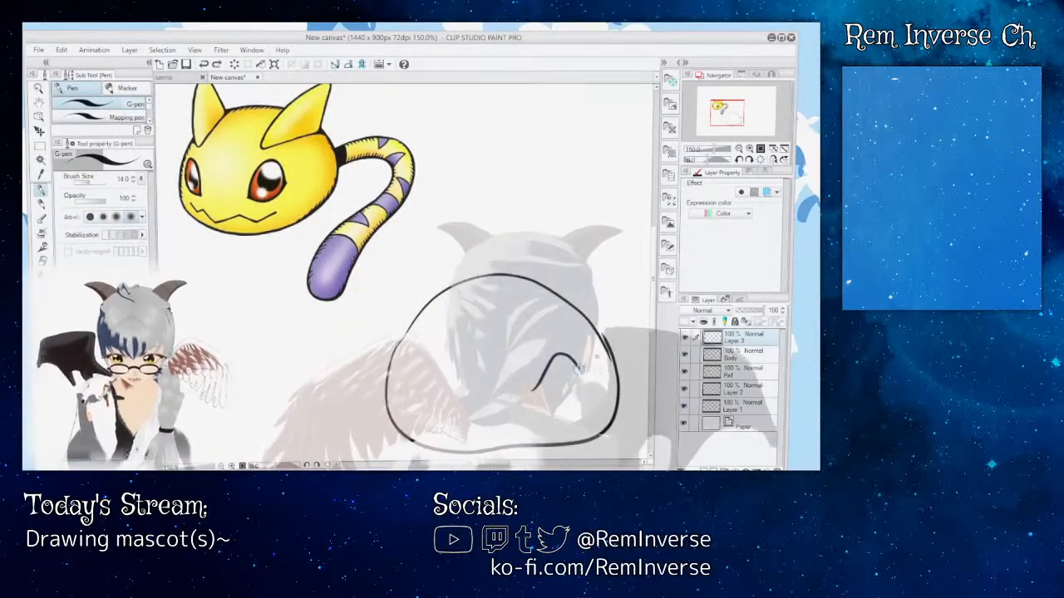
key(ctrl+z)
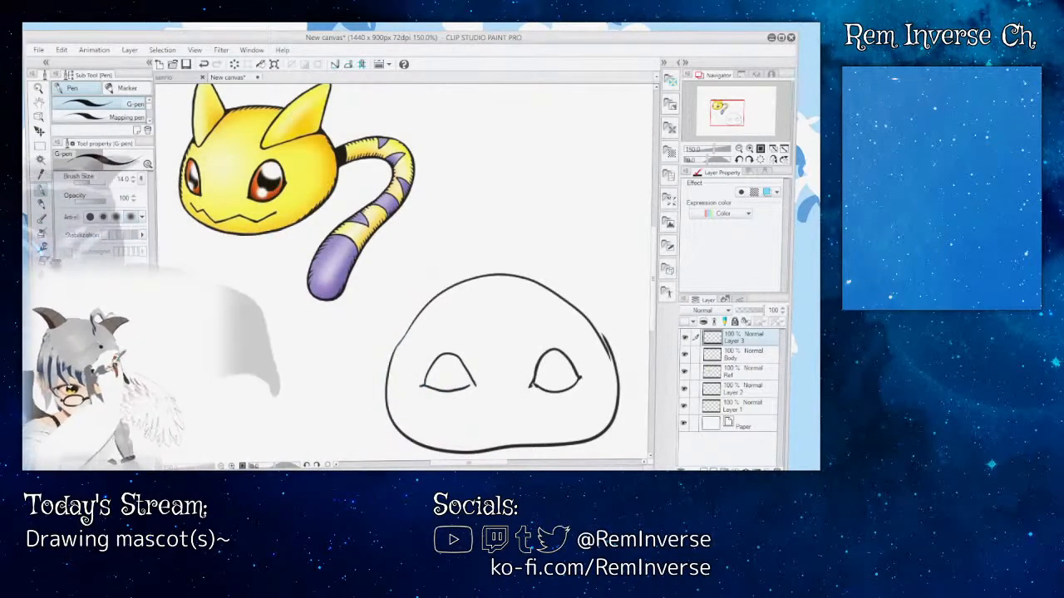
Step: Replace the left eye outline with a narrower one set closer to the right eye, using the G-pen
key(e)
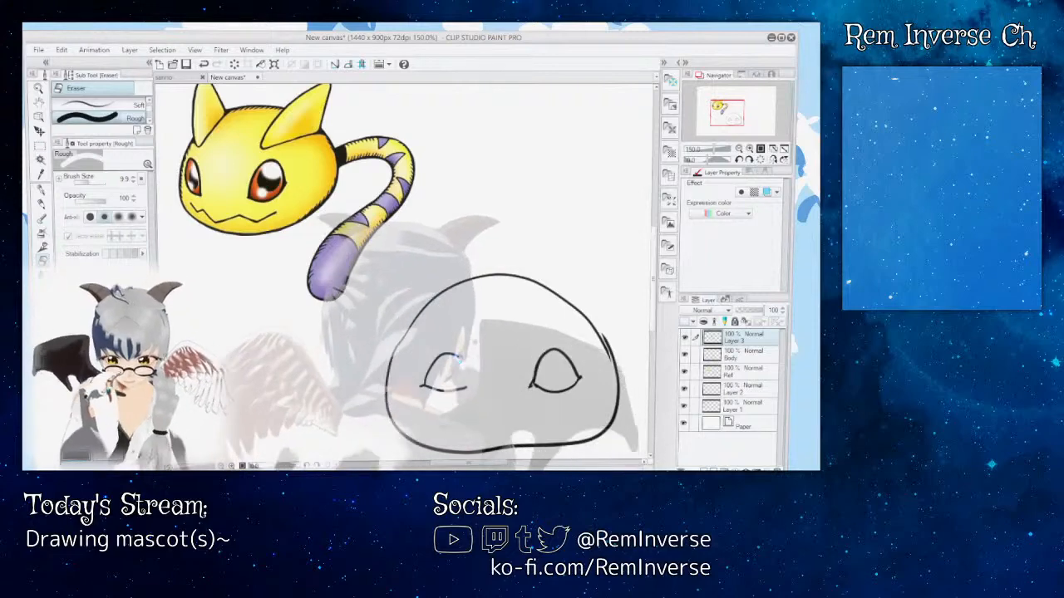
drag(449, 353, 438, 356)
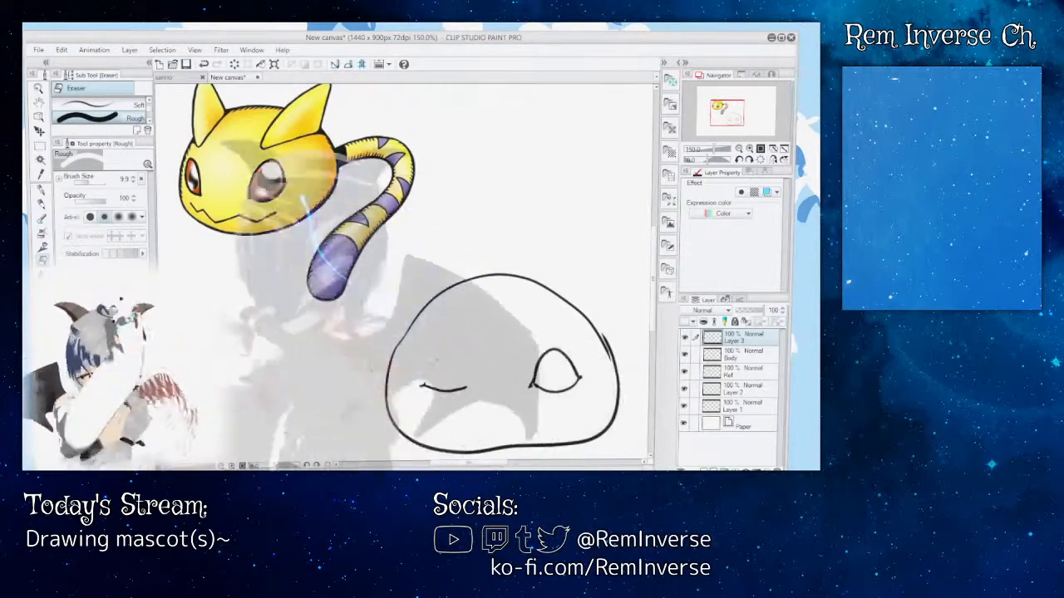
click(203, 65)
click(203, 65)
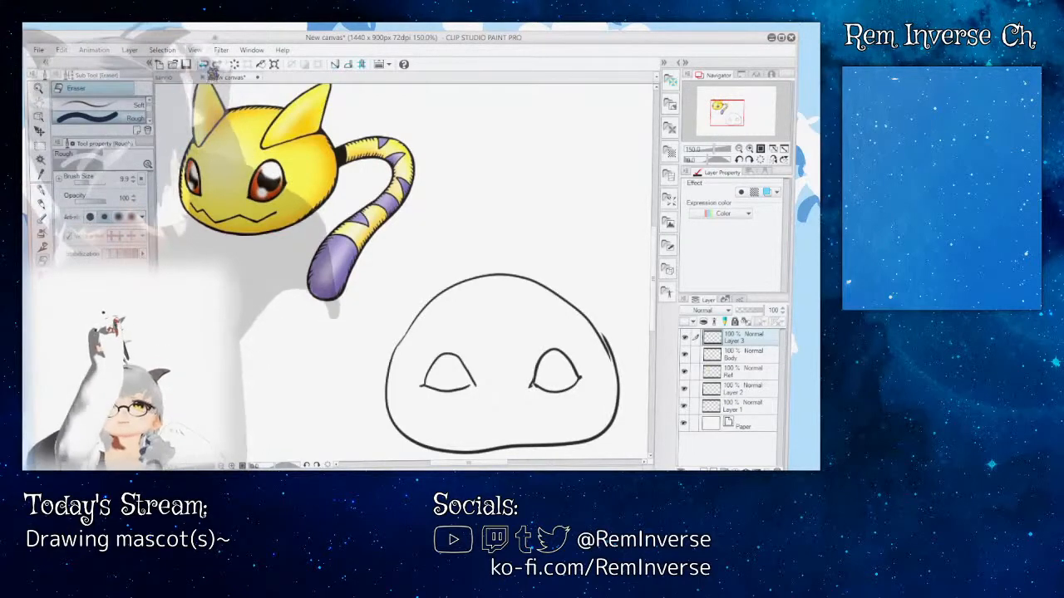
click(203, 65)
click(39, 189)
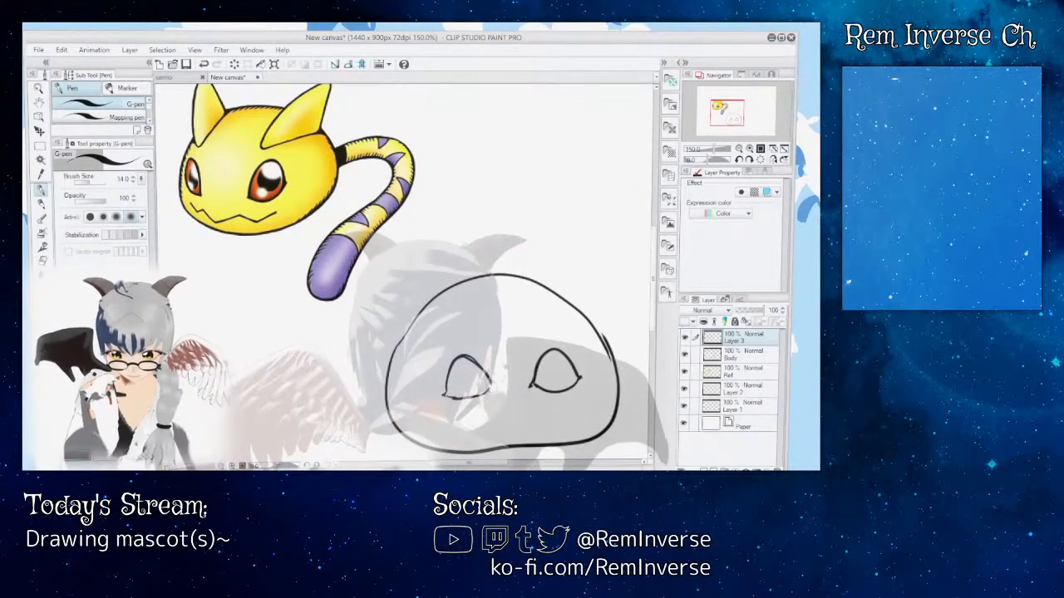
Step: Select the left eye outline, shift it slightly away from the right eye and tilt it slightly, and clear the selection
key(m)
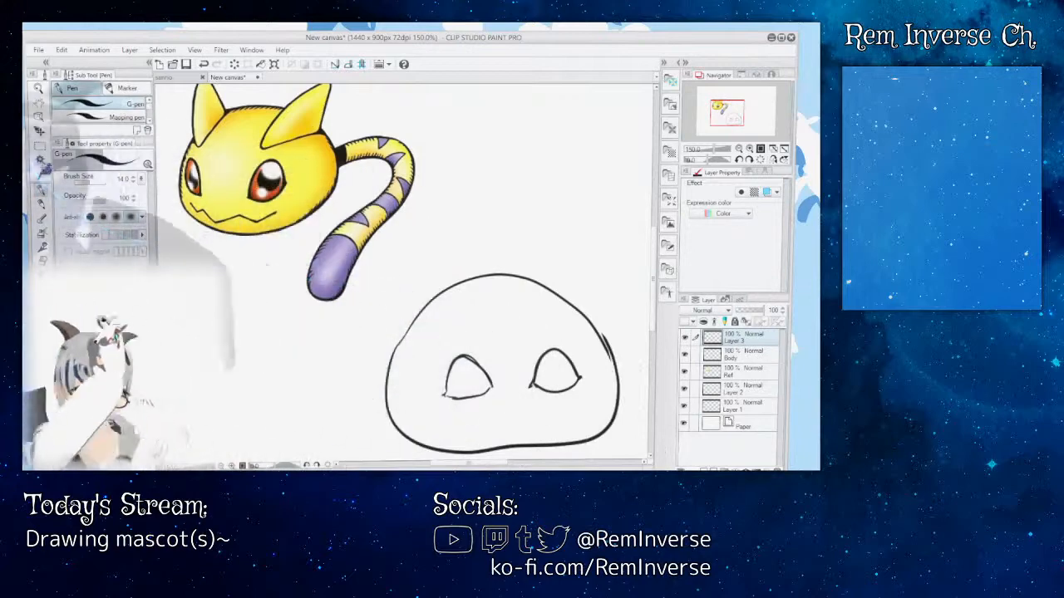
mouse_move(424, 343)
mouse_down()
mouse_move(486, 391)
mouse_move(499, 416)
mouse_up()
key(k)
drag(482, 373, 465, 373)
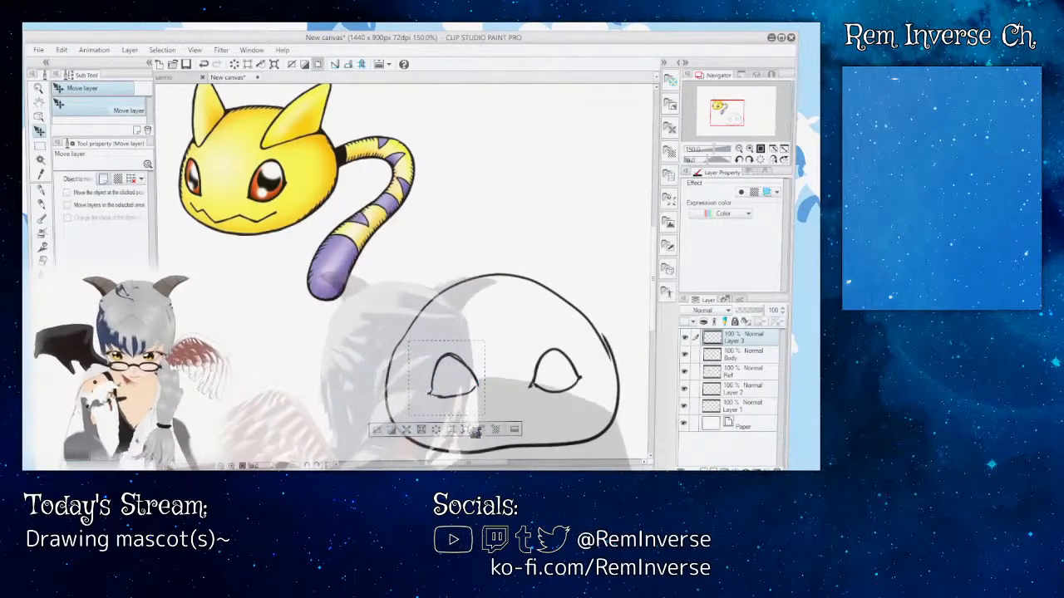
key(ctrl+t)
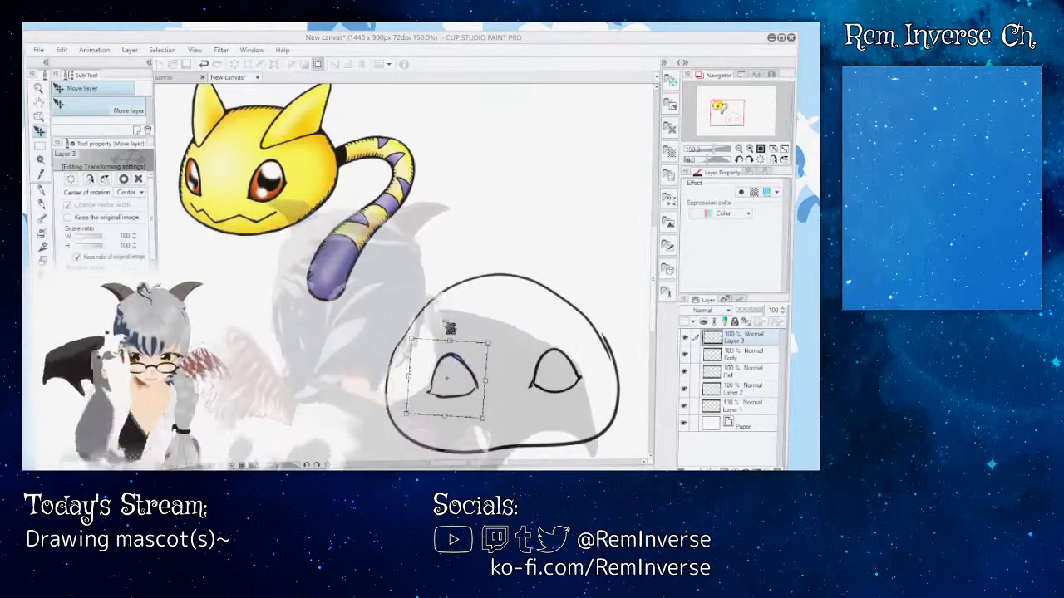
key(Return)
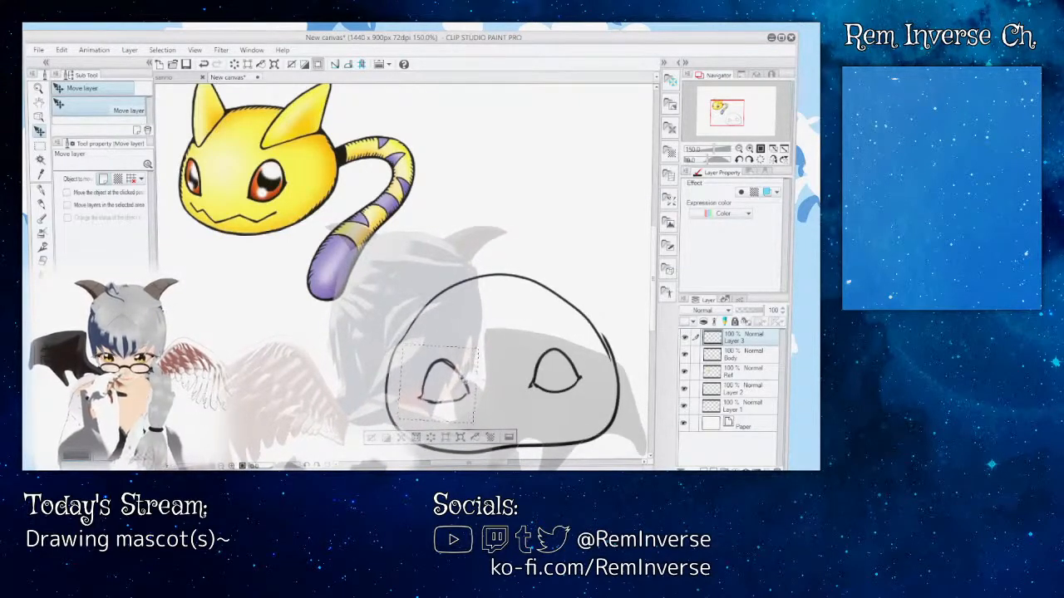
key(m)
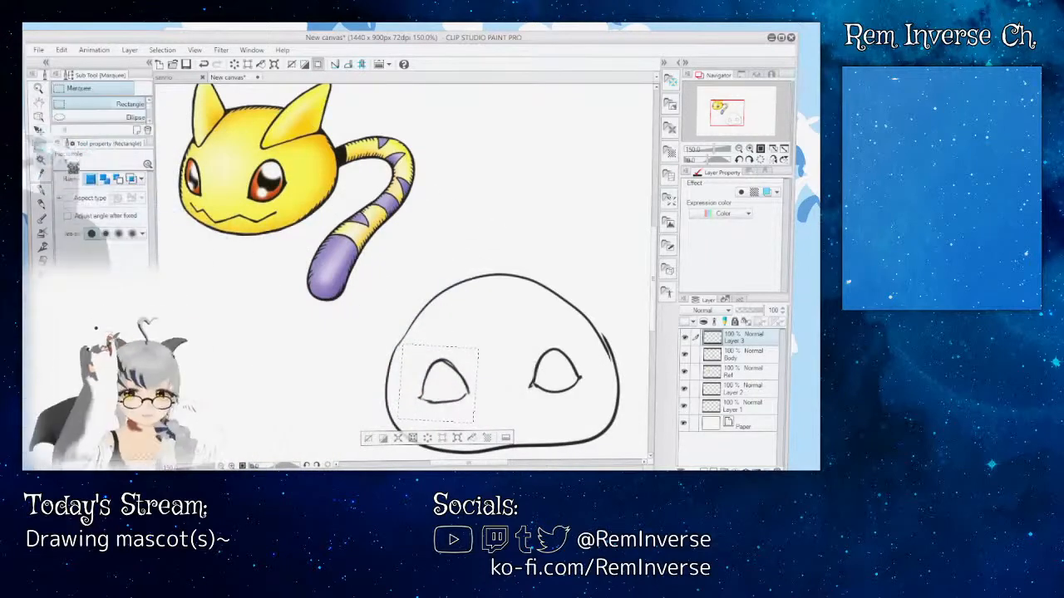
key(ctrl+d)
Step: Draw a zigzag mouth below the eyes and a round iris inside each eye with the size 14 G-pen
key(p)
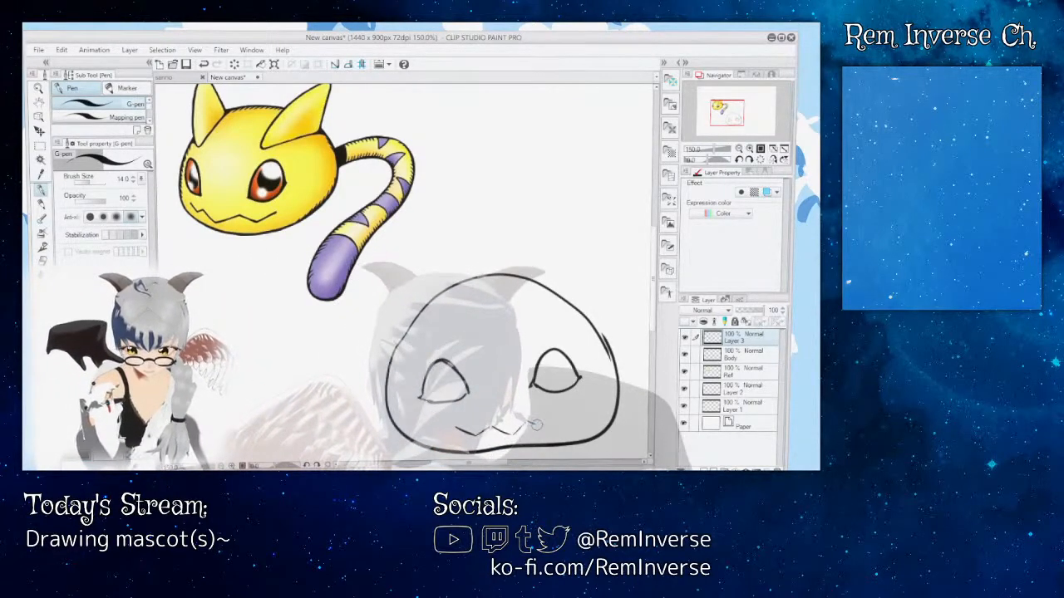
drag(537, 425, 552, 413)
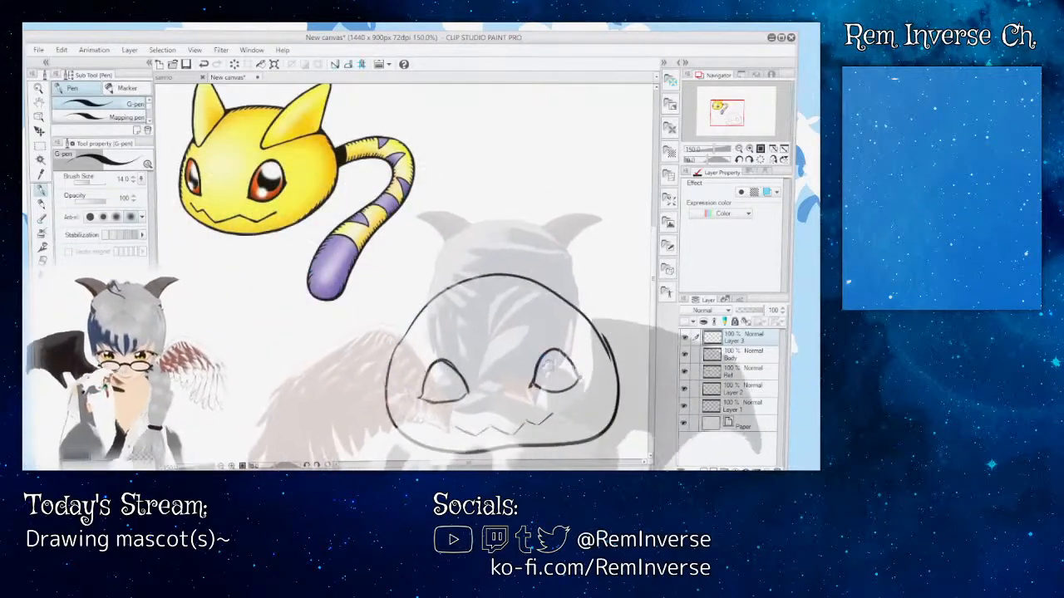
mouse_move(541, 359)
mouse_down()
mouse_move(565, 383)
mouse_move(572, 362)
mouse_up()
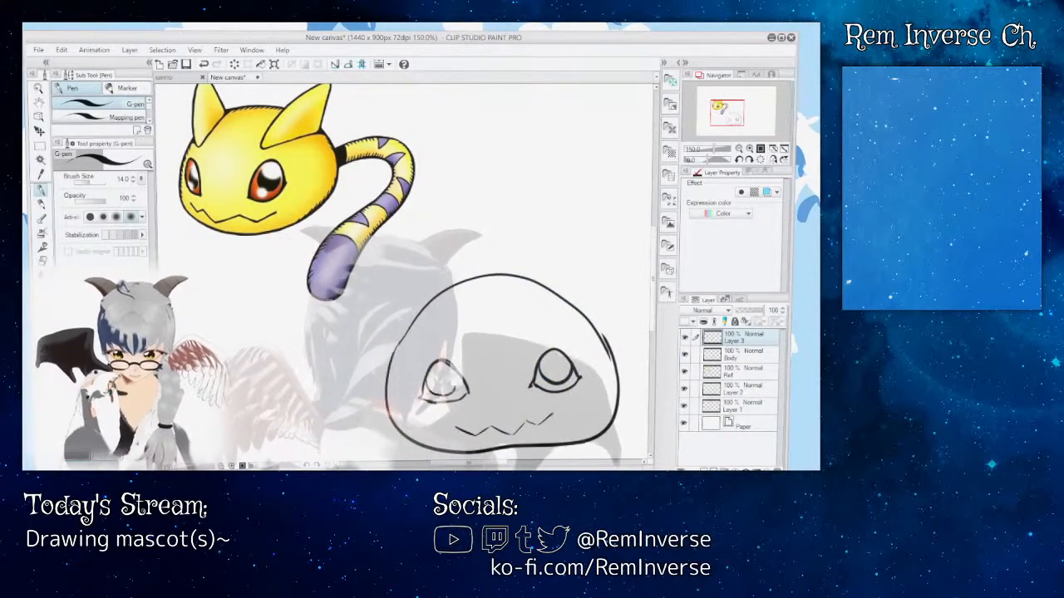
key(ctrl+z)
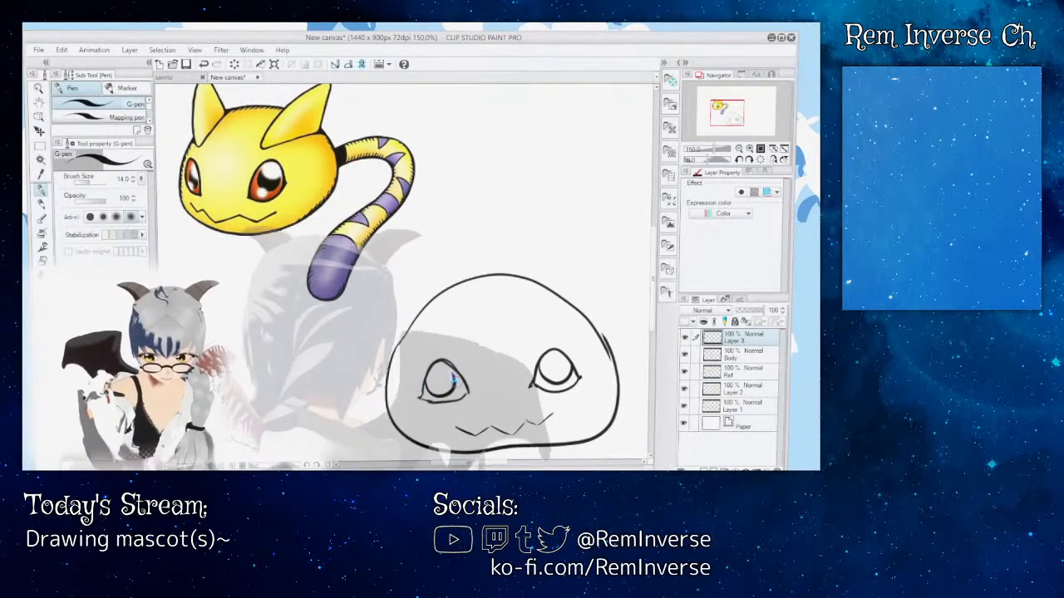
key(ctrl+z)
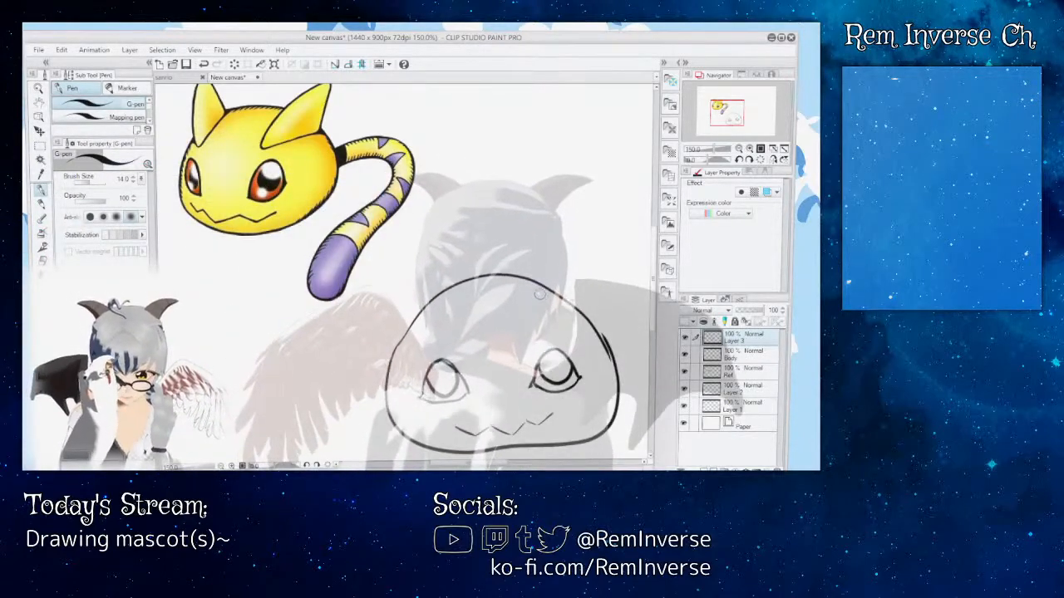
Step: Try sketching thin pointed ears on both upper sides of the head with the G-pen, and remove all the ear lines
mouse_move(540, 295)
mouse_down()
mouse_move(537, 314)
mouse_move(555, 311)
mouse_up()
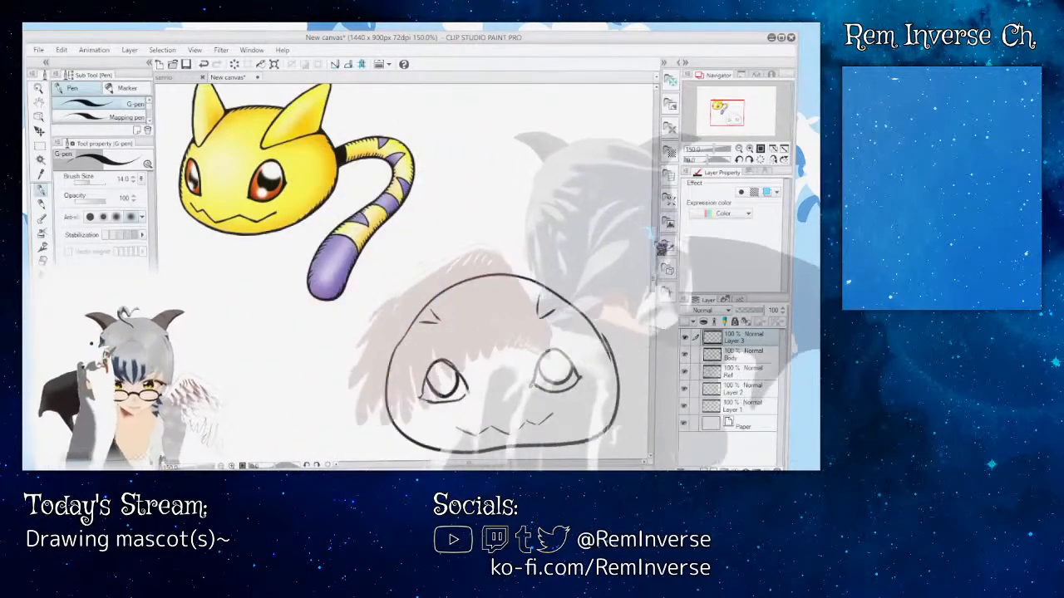
scroll(405, 273, up, 2)
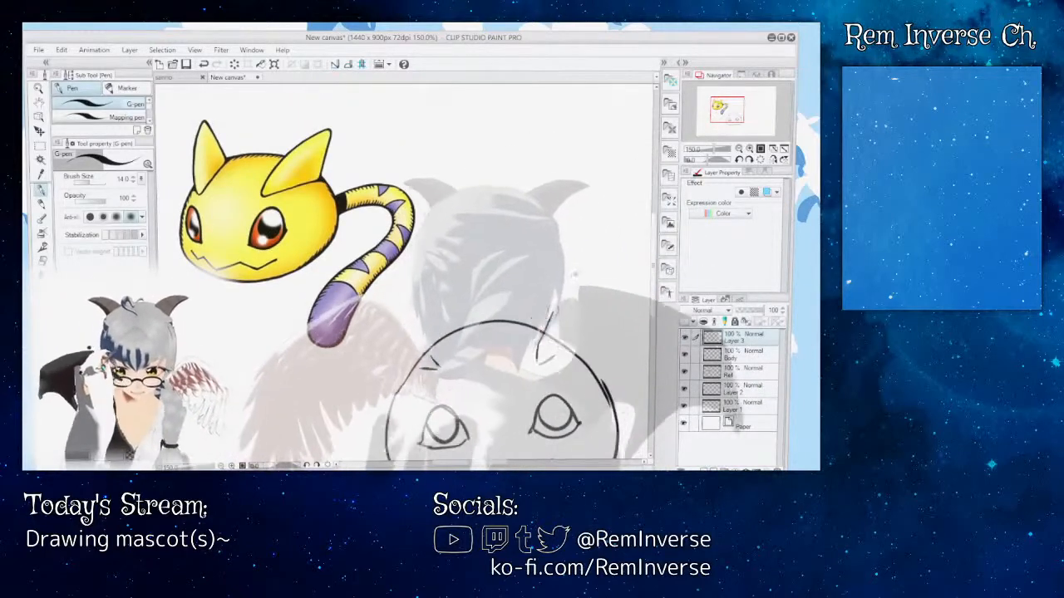
mouse_move(539, 342)
mouse_down()
mouse_move(576, 280)
mouse_move(570, 346)
mouse_up()
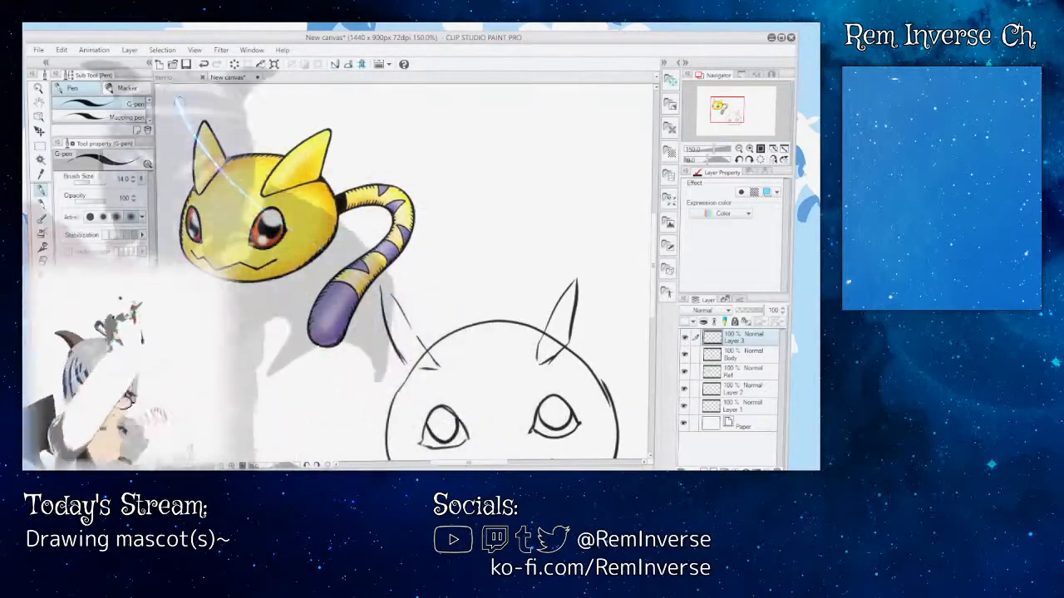
click(204, 65)
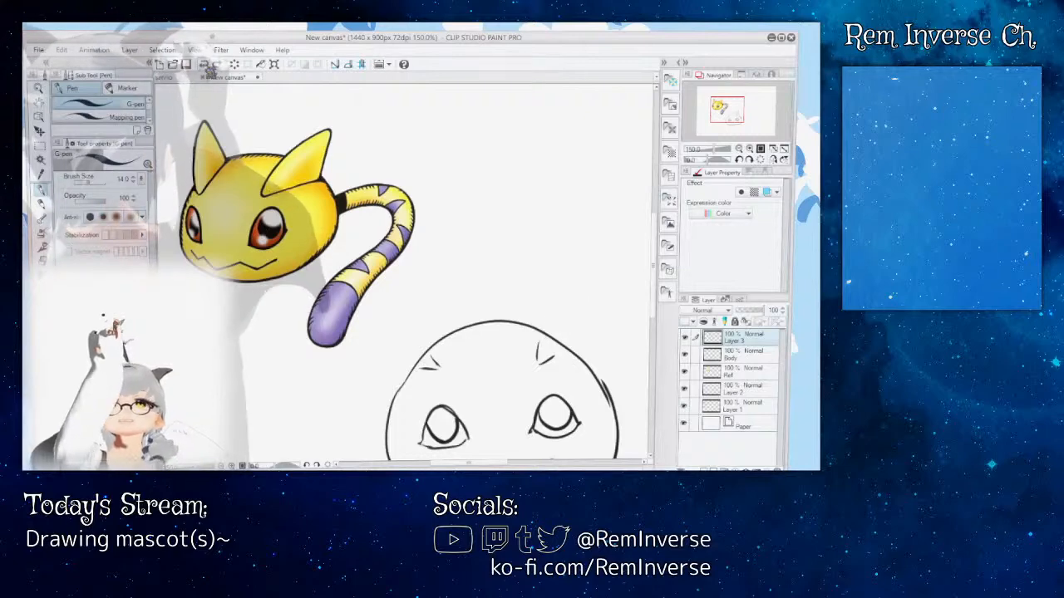
mouse_move(538, 342)
mouse_down()
mouse_move(579, 291)
mouse_move(557, 348)
mouse_up()
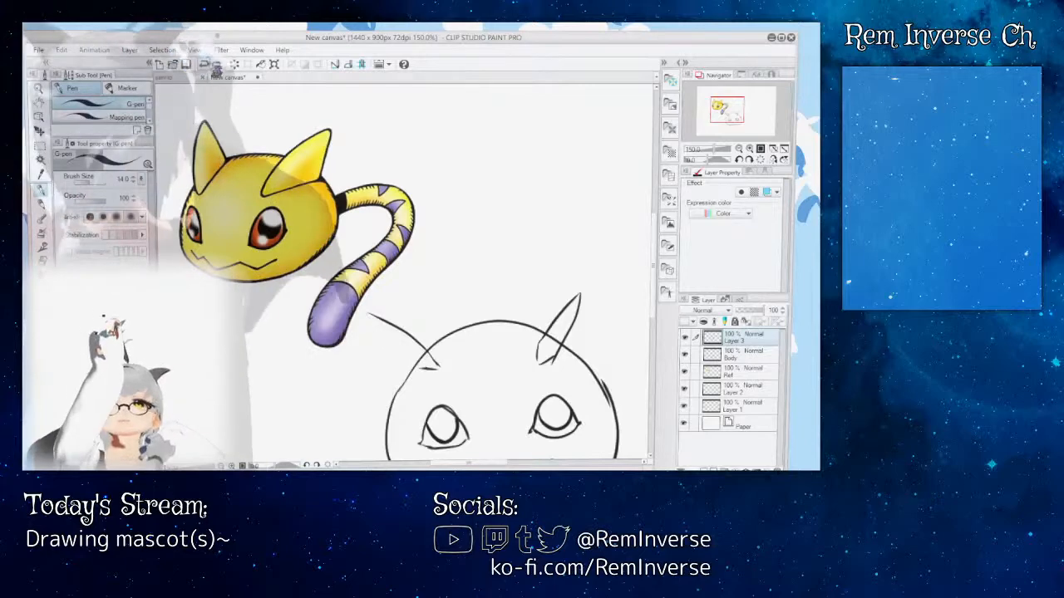
key(ctrl+z)
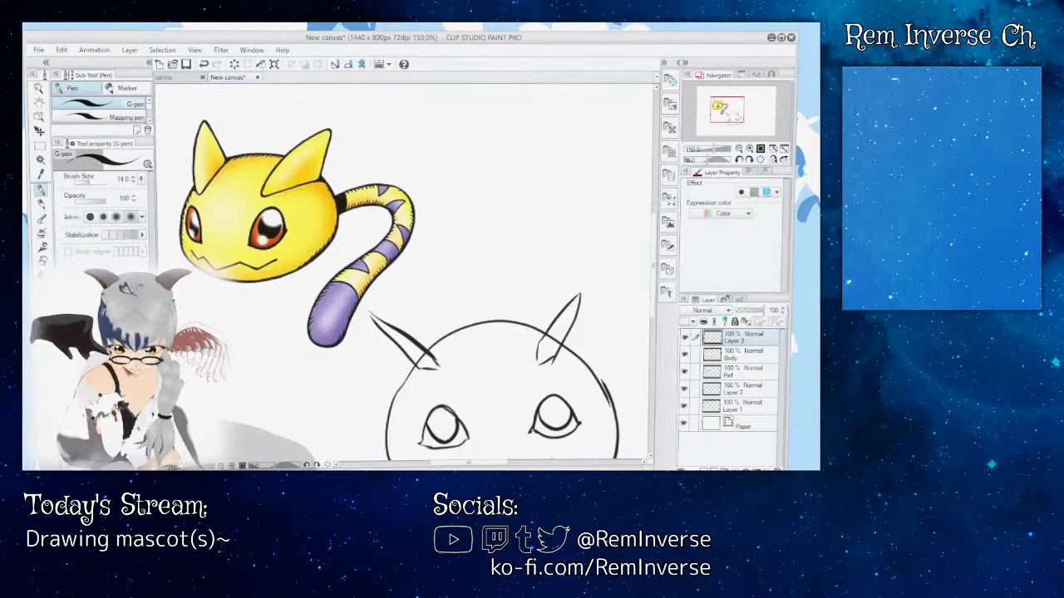
click(205, 65)
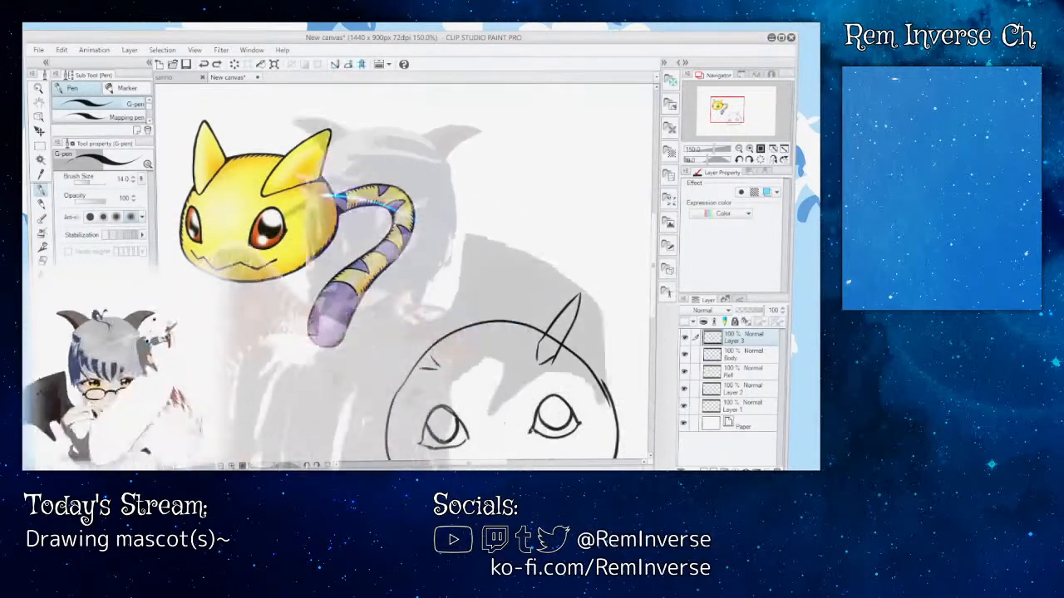
drag(539, 339, 538, 359)
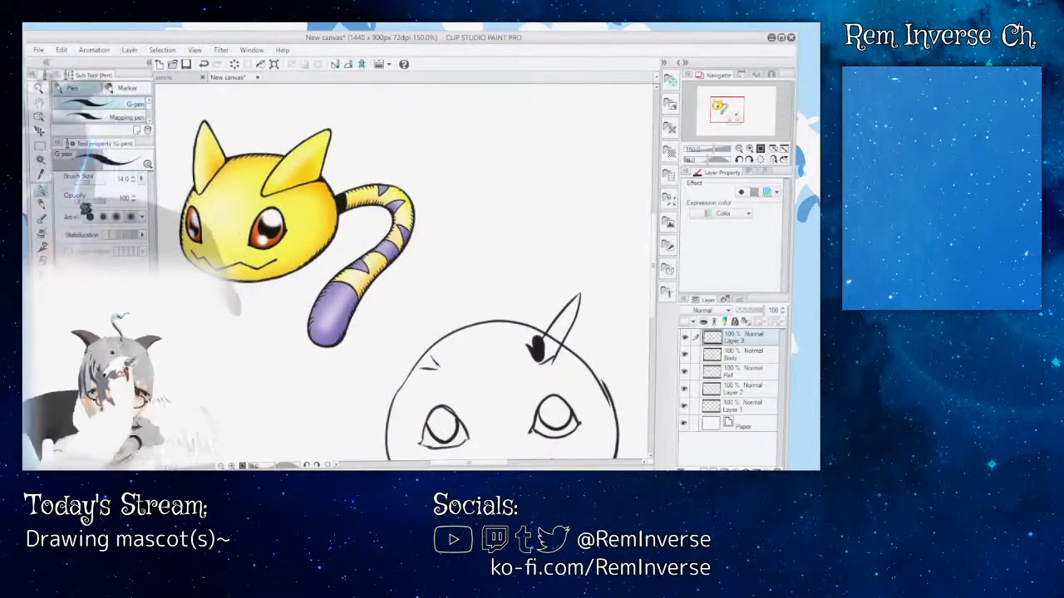
key(ctrl+z)
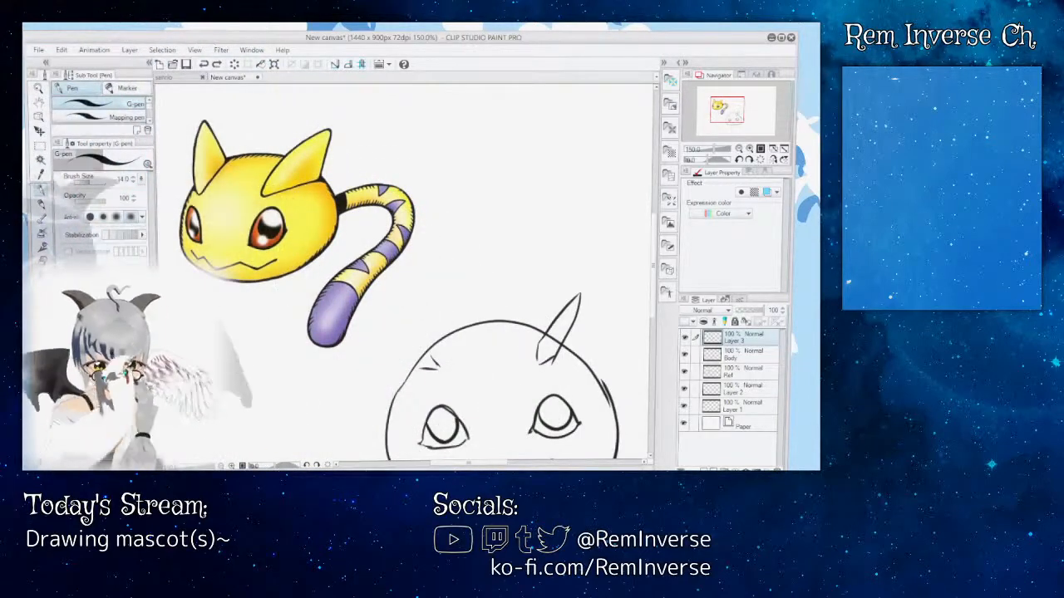
key(e)
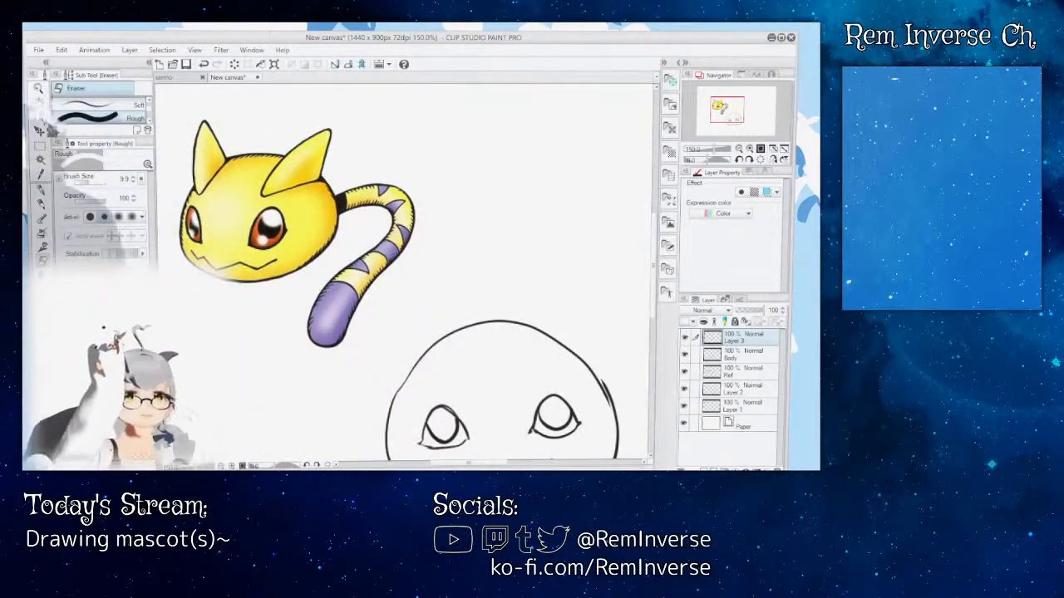
Step: Draw a narrow pointed ear on each upper side of the head with the size 14 G-pen
key(p)
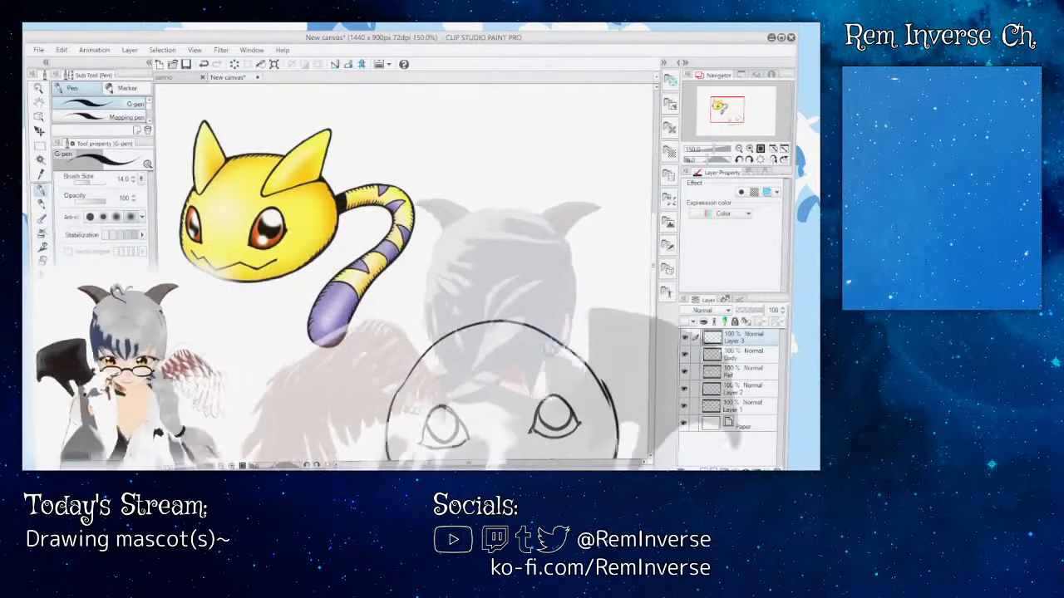
mouse_move(548, 332)
mouse_down()
mouse_move(605, 283)
mouse_move(593, 339)
mouse_up()
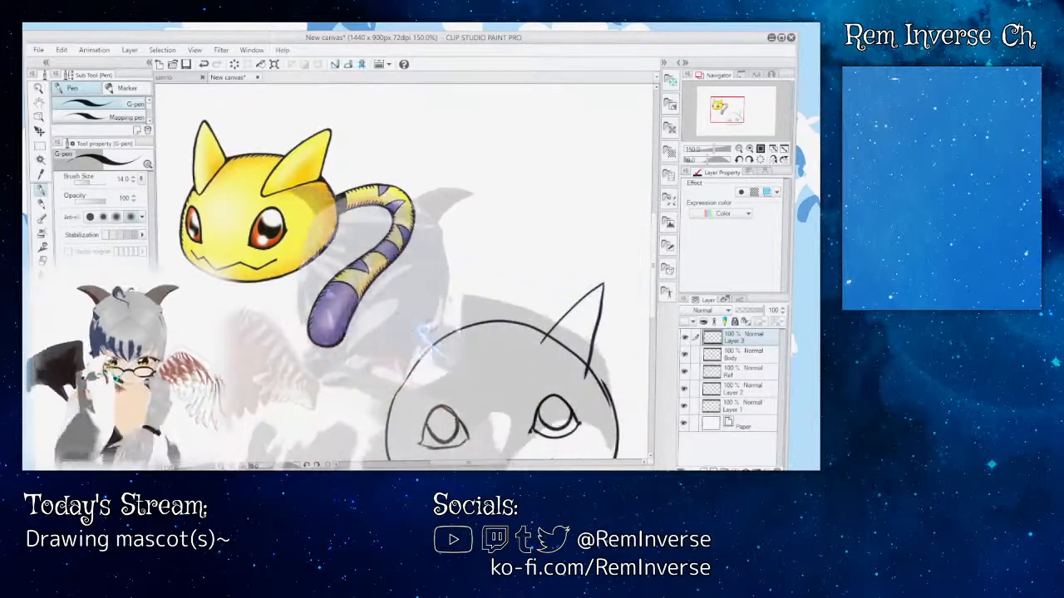
scroll(407, 274, down, 3)
scroll(445, 272, up, 1)
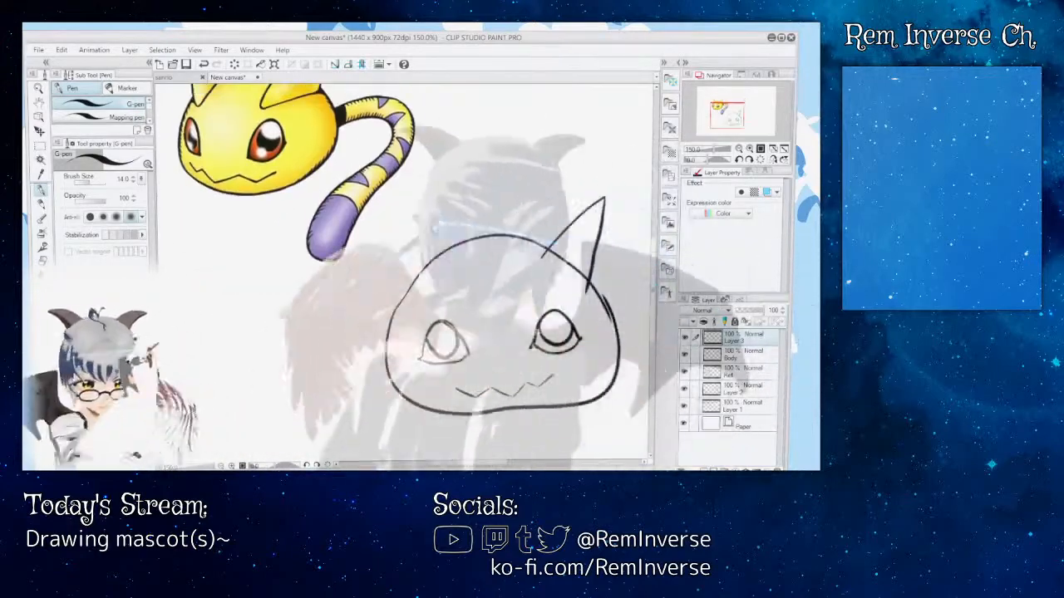
mouse_move(446, 269)
mouse_down()
mouse_move(361, 223)
mouse_move(398, 284)
mouse_up()
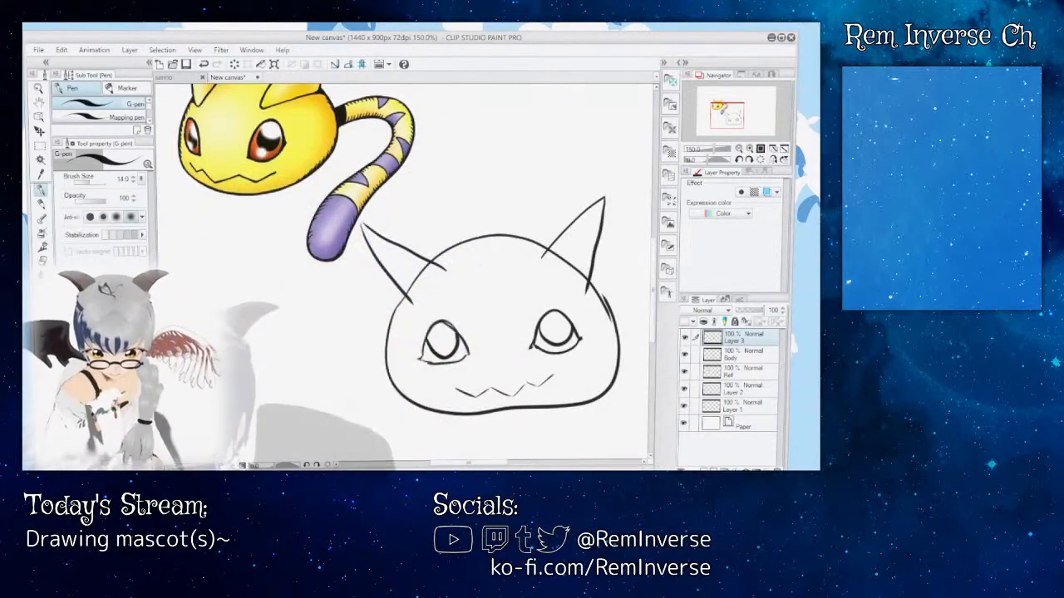
Step: Examine the left ear's lines up close and the whole head beside the reference creature
key(ctrl+plus)
key(ctrl+plus)
key(ctrl+plus)
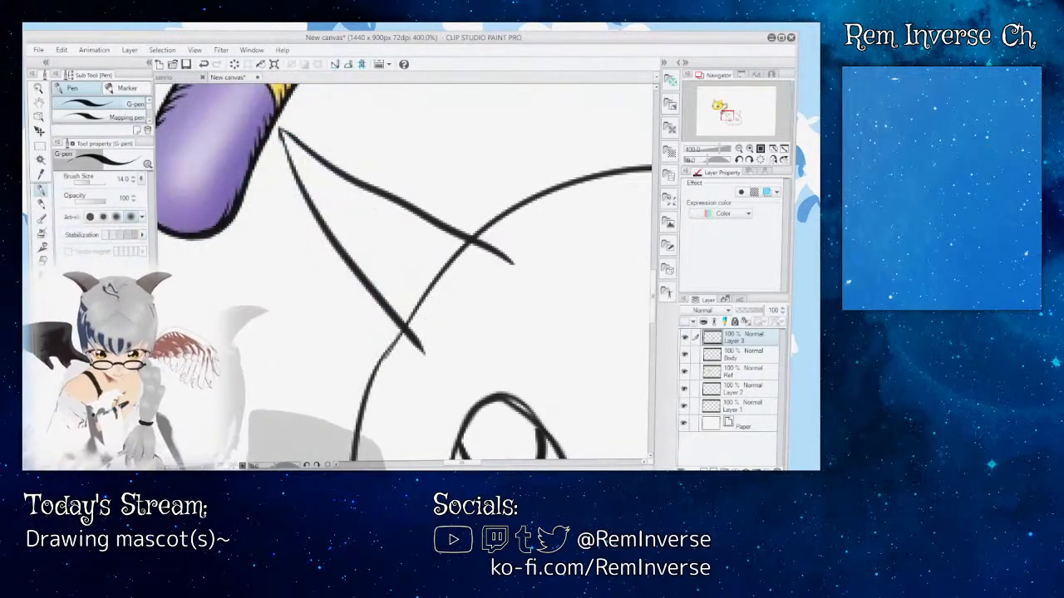
key(ctrl+minus)
key(ctrl+minus)
key(ctrl+minus)
key(ctrl+minus)
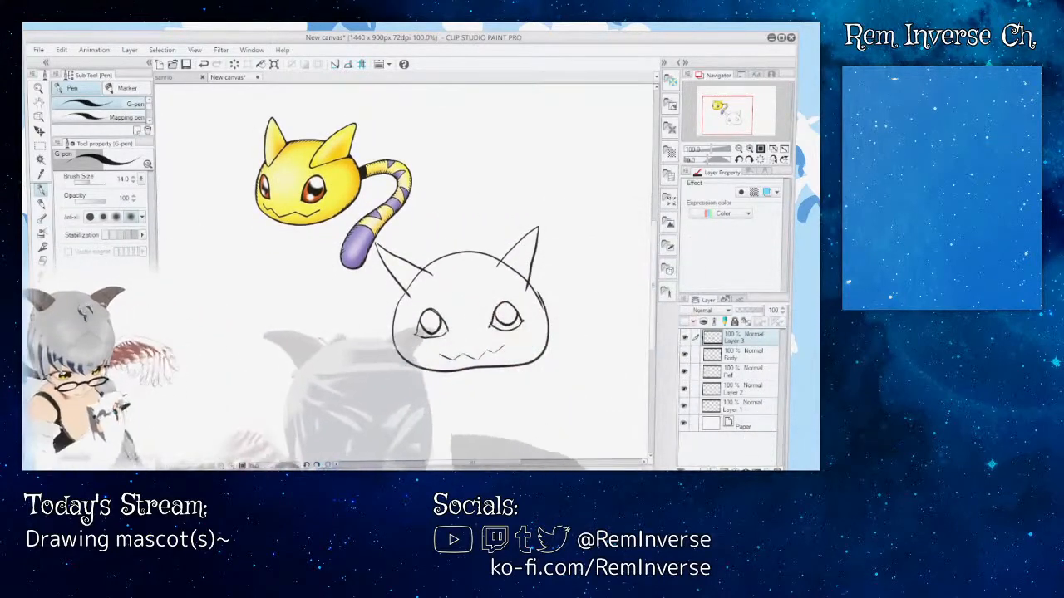
key(ctrl+plus)
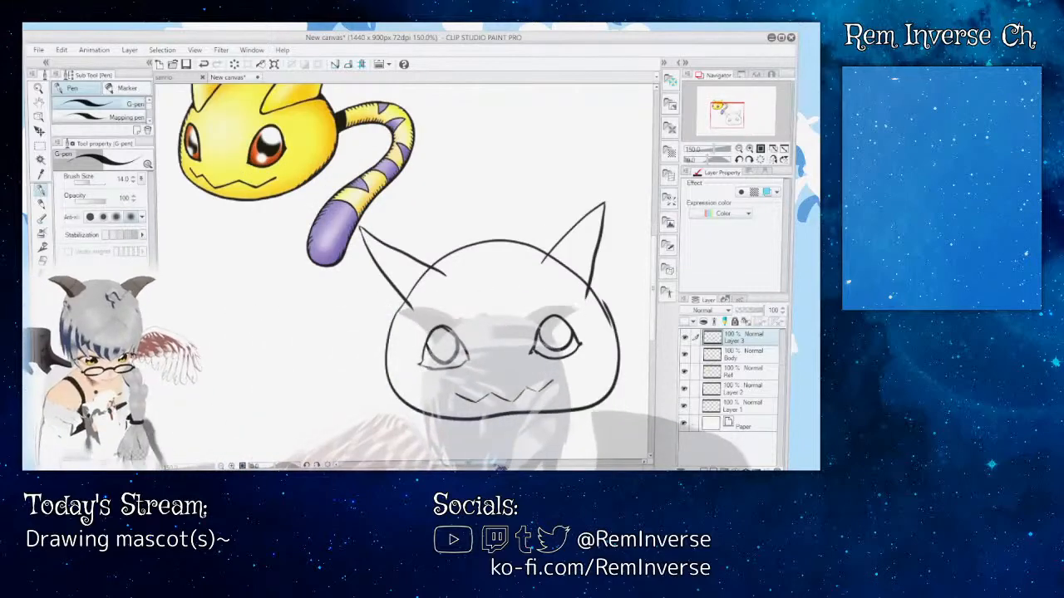
Step: Draw the S-curved left edge of a tail rising from the head's right side, undoing the first attempt at its right edge
drag(648, 459, 529, 464)
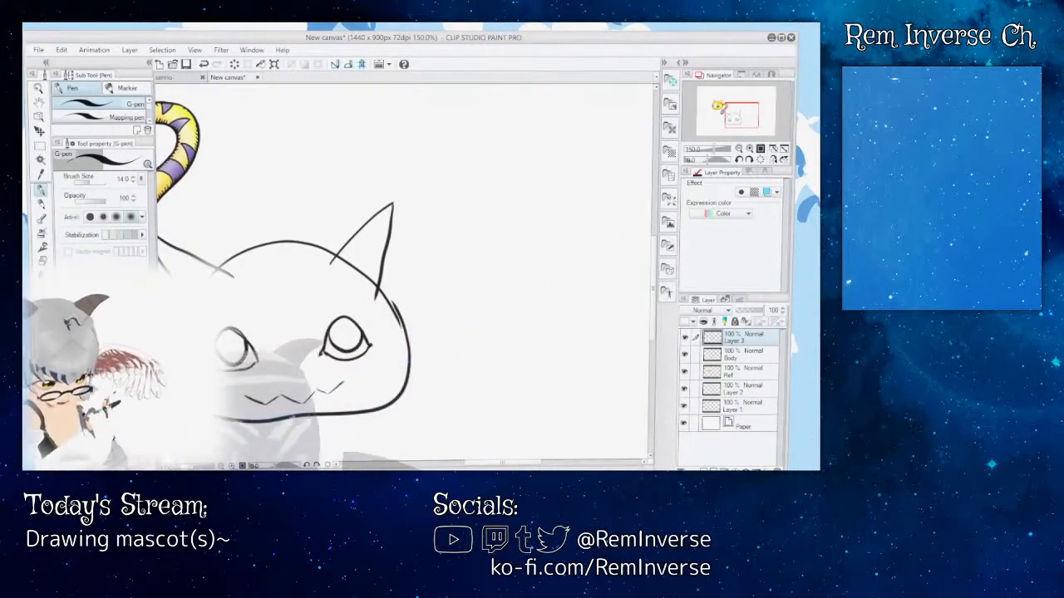
key(ctrl+minus)
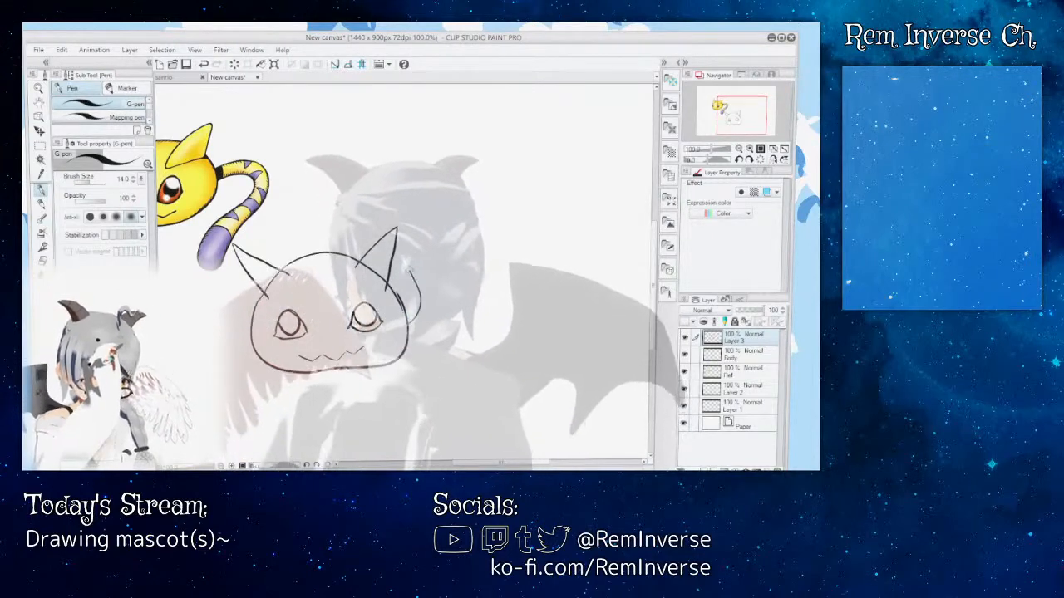
drag(405, 309, 446, 220)
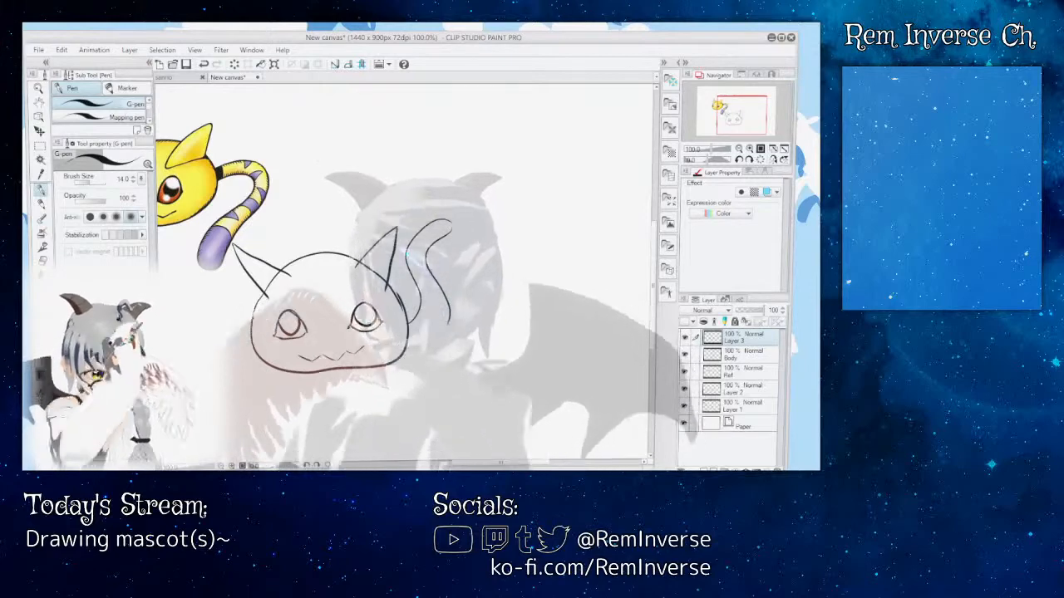
key(ctrl+z)
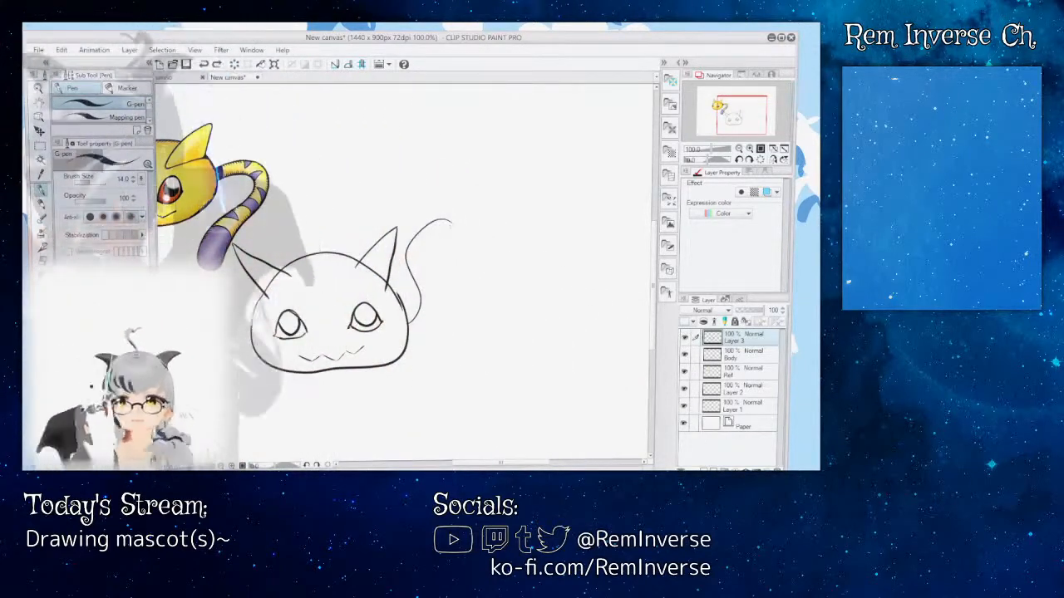
Step: Draw the tail's rounded tip and right edge down to the head, undoing strokes that do not match
key(ctrl+plus)
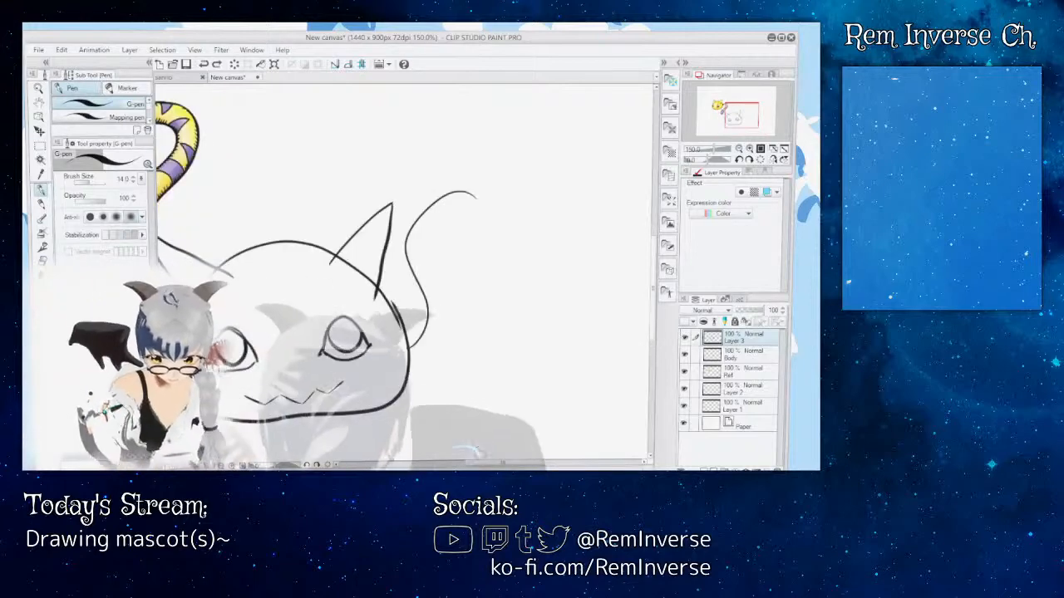
mouse_move(475, 197)
mouse_down()
mouse_move(565, 197)
mouse_move(566, 231)
mouse_move(545, 263)
mouse_up()
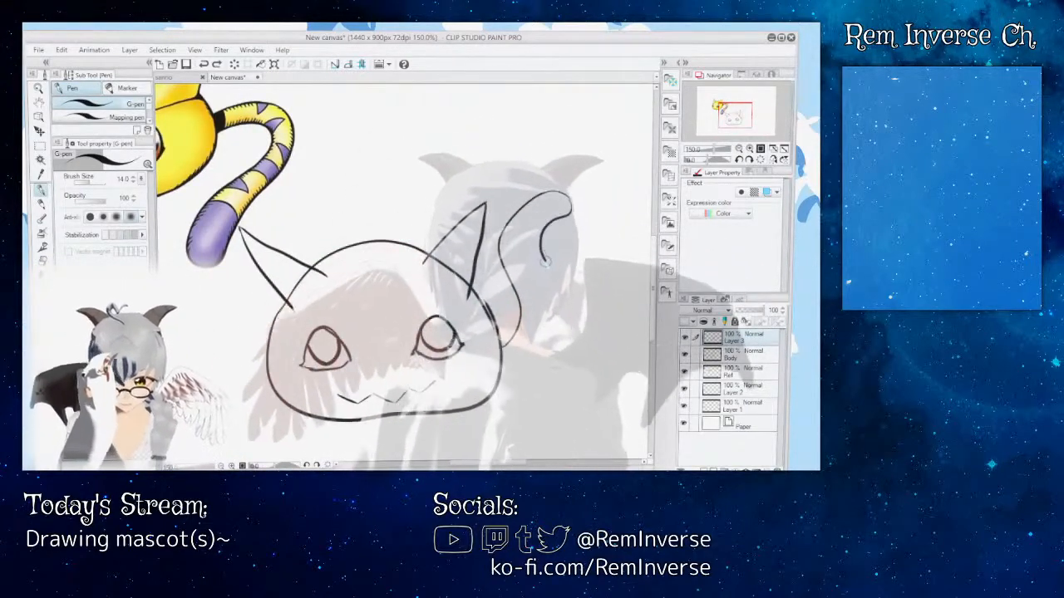
key(ctrl+z)
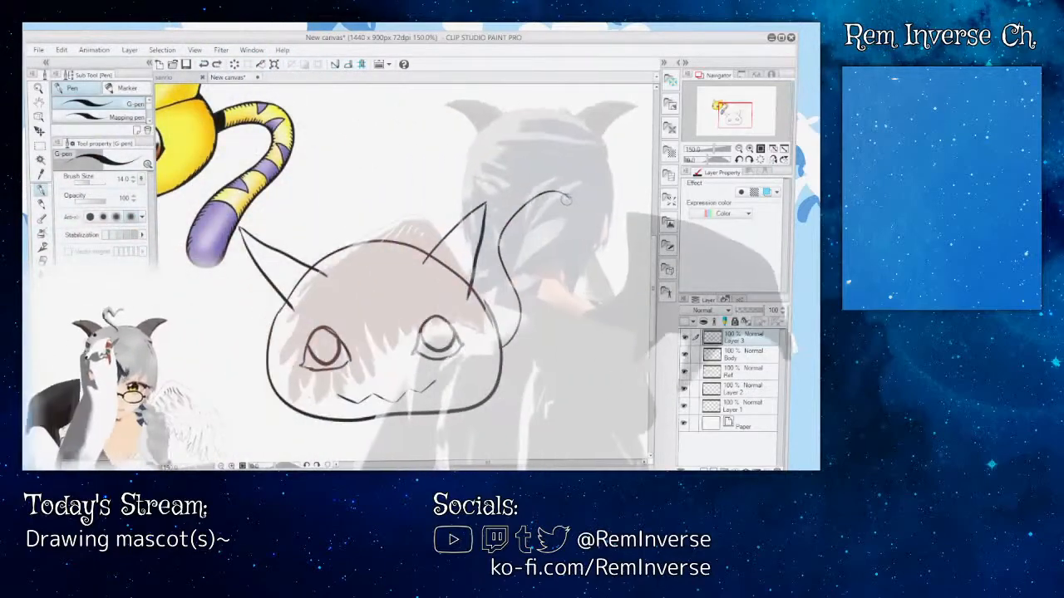
mouse_move(565, 197)
mouse_down()
mouse_move(542, 208)
mouse_move(527, 237)
mouse_move(551, 304)
mouse_up()
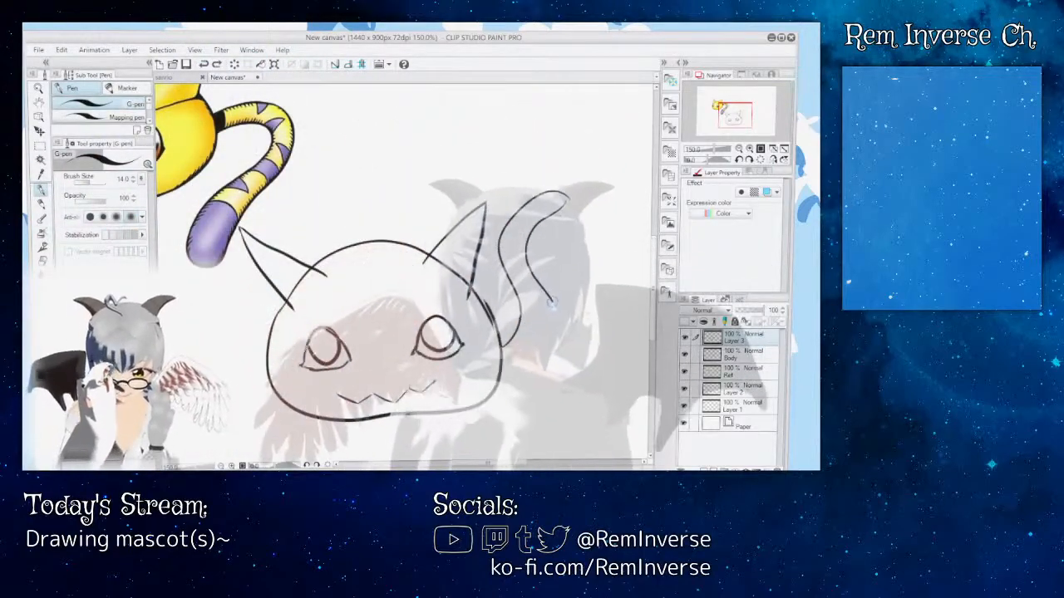
key(ctrl+z)
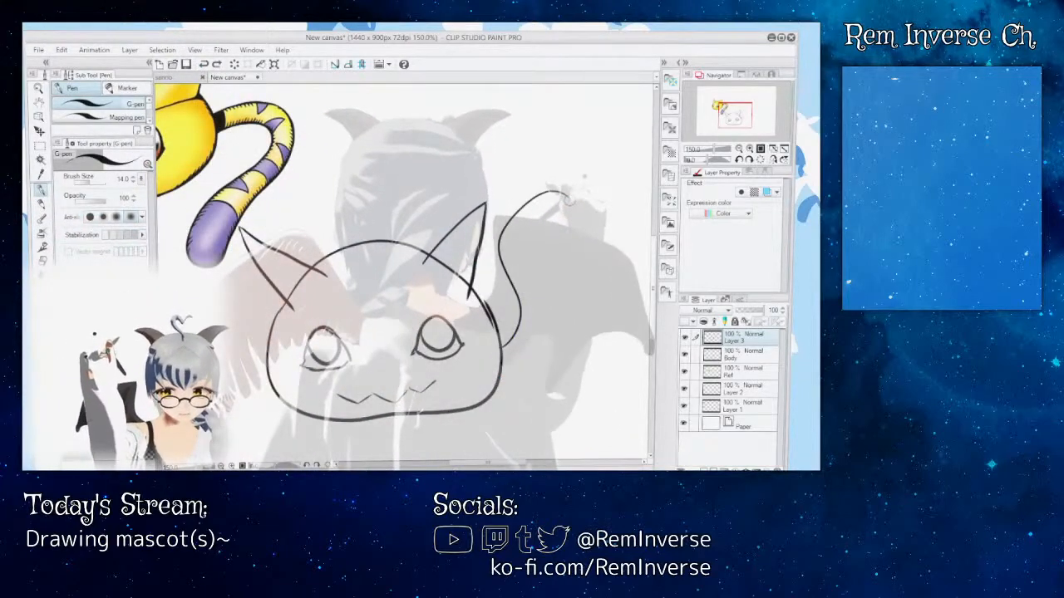
mouse_move(567, 201)
mouse_down()
mouse_move(540, 239)
mouse_move(534, 274)
mouse_up()
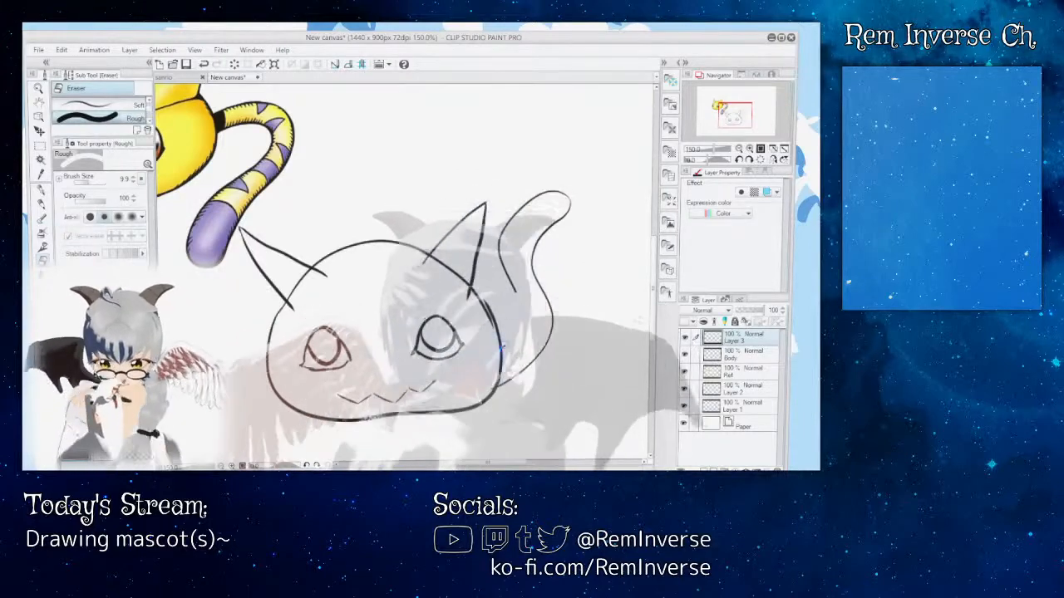
Step: Erase the lower part of the tail's left edge and redraw it into the head outline with the G-pen
click(41, 191)
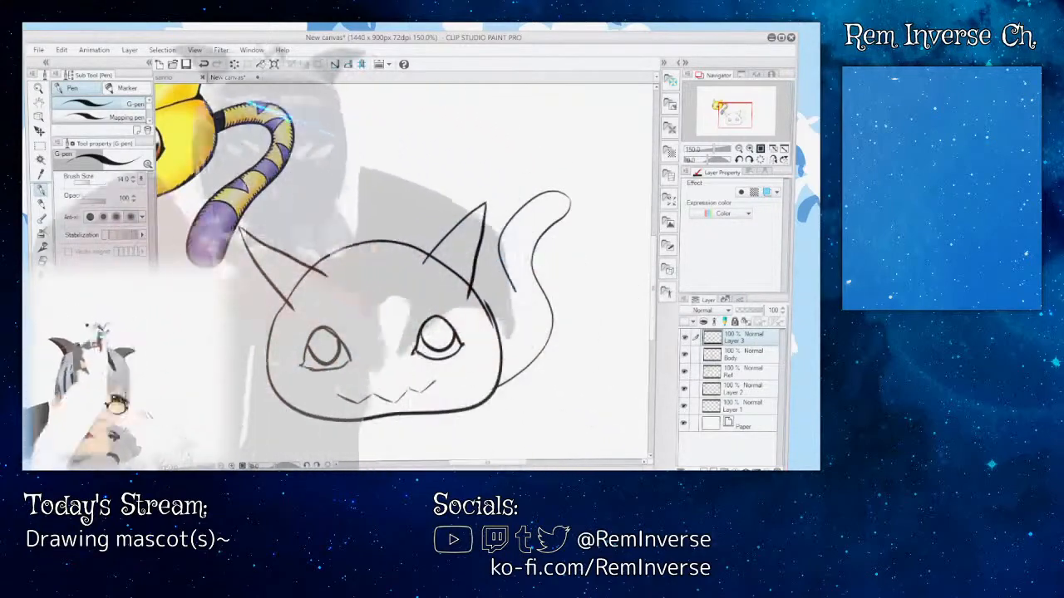
key(e)
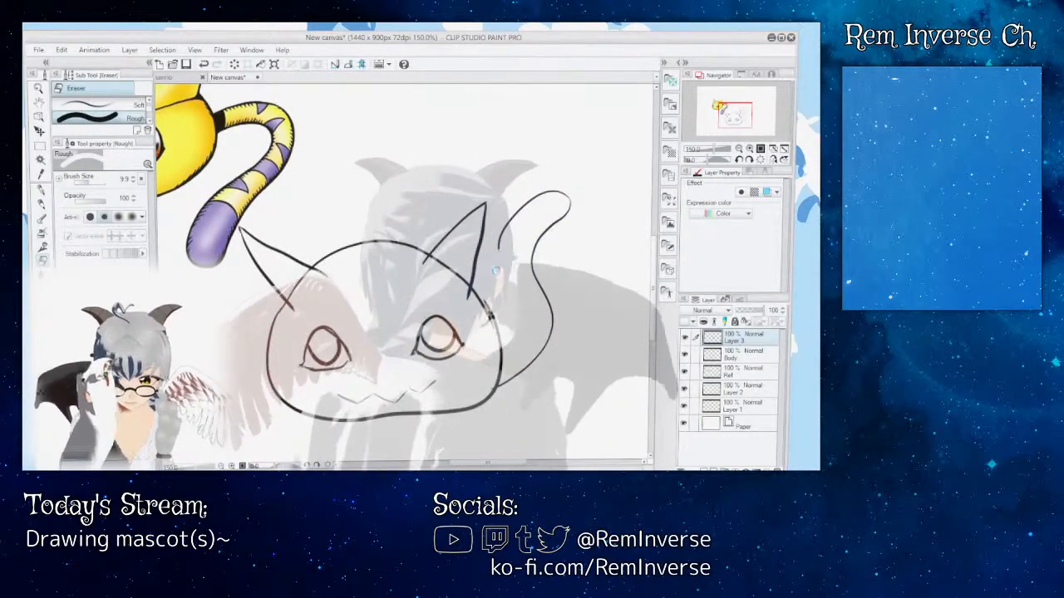
key(p)
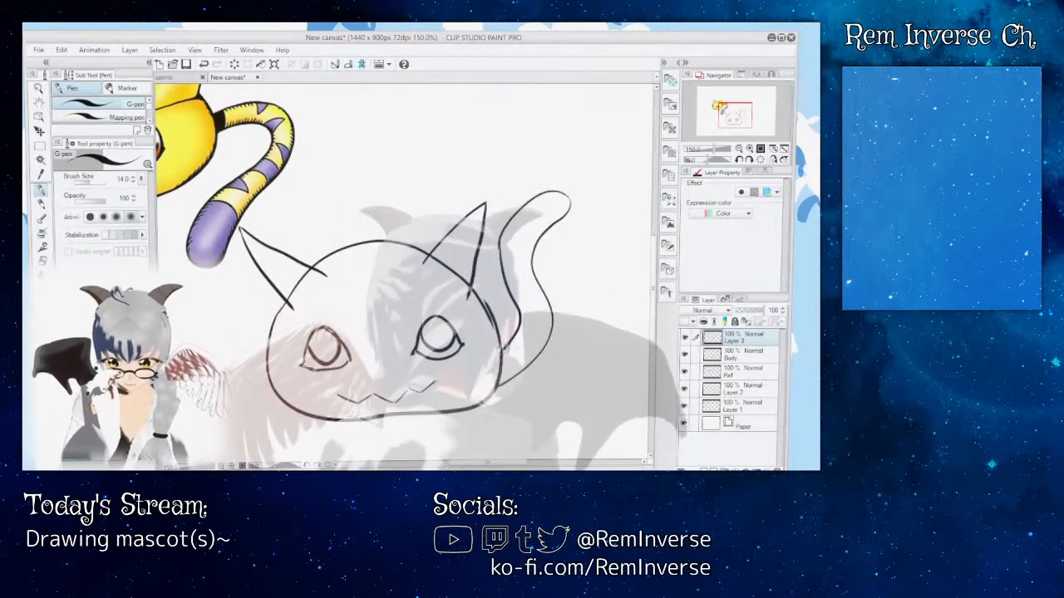
key(ctrl+z)
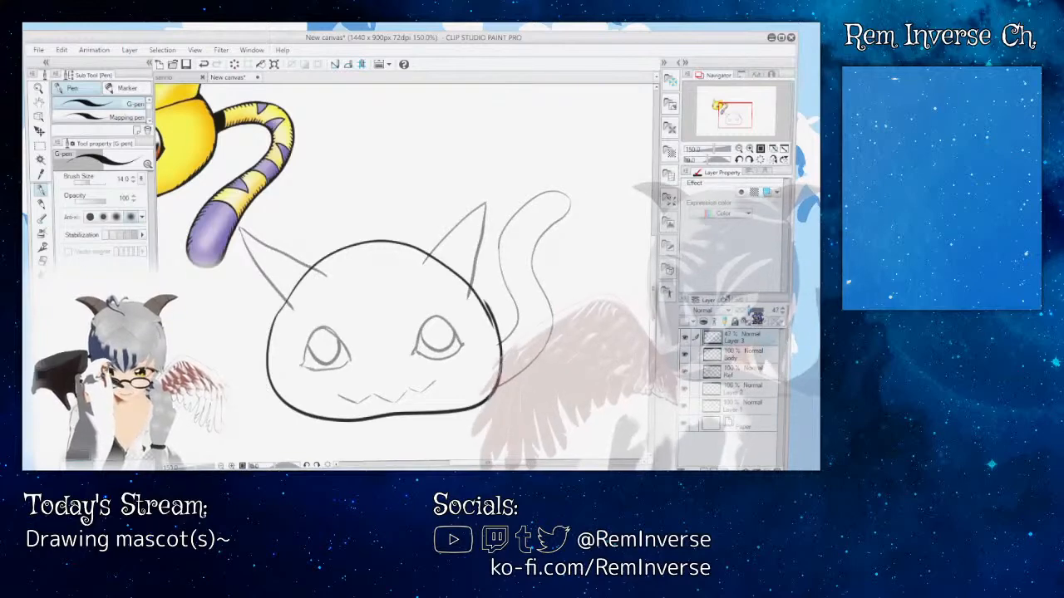
Step: Add a new layer above Layer 3 and set Layer 3's opacity to 47%
drag(747, 313, 767, 312)
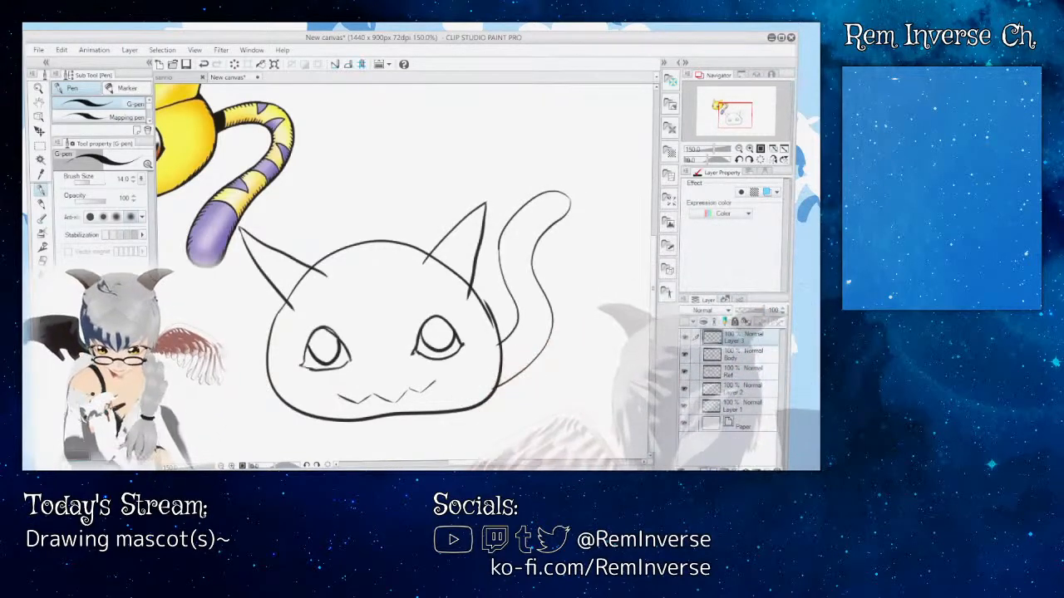
click(705, 470)
click(745, 355)
click(751, 311)
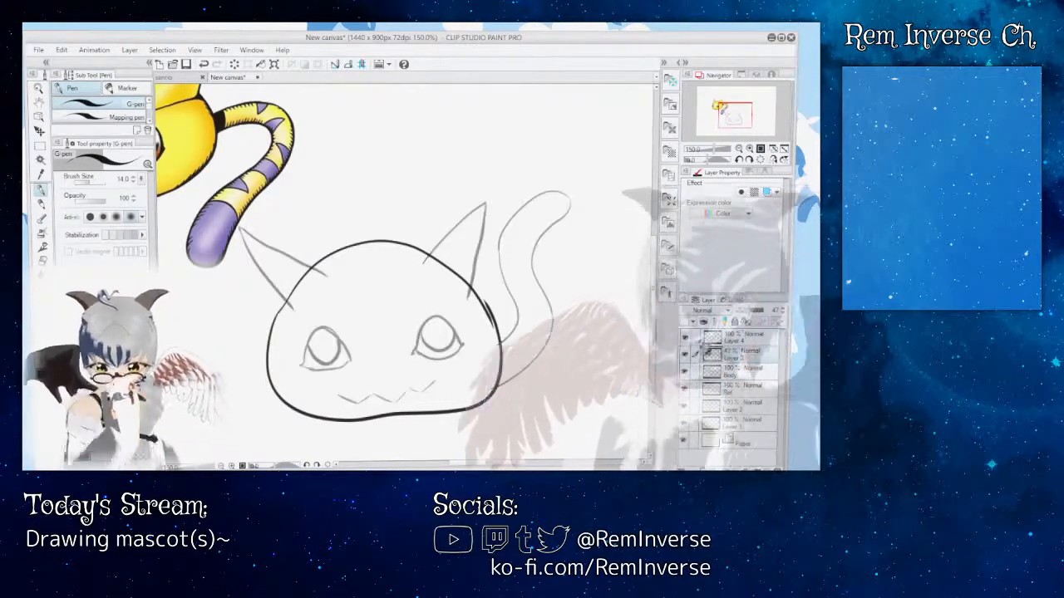
Step: Try tracing the faded tail outline with thicker G-pen lines on Layer 4, and remove the traced lines
key(ctrl+plus)
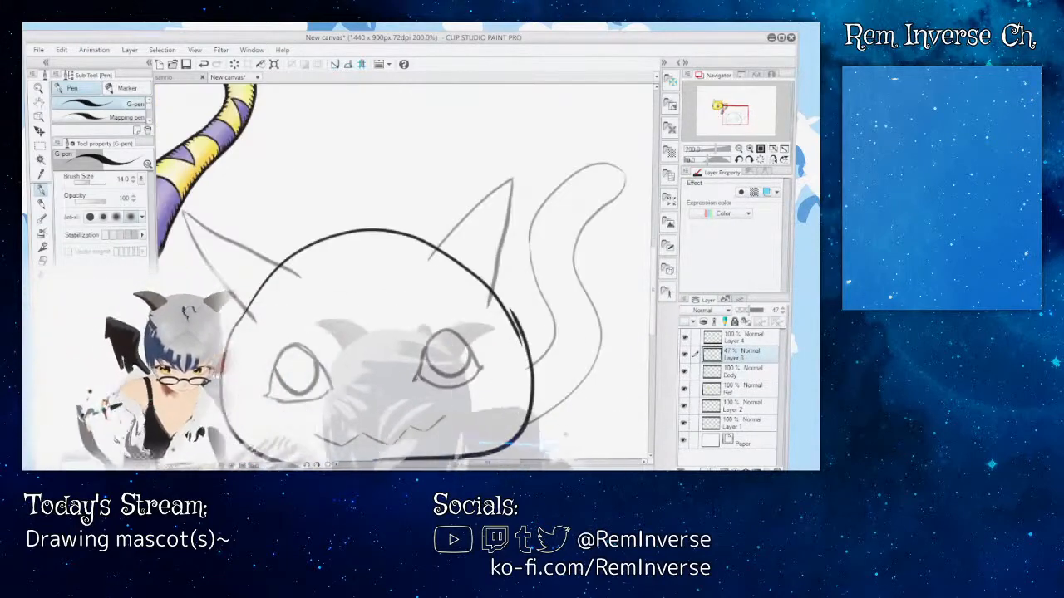
drag(510, 463, 528, 463)
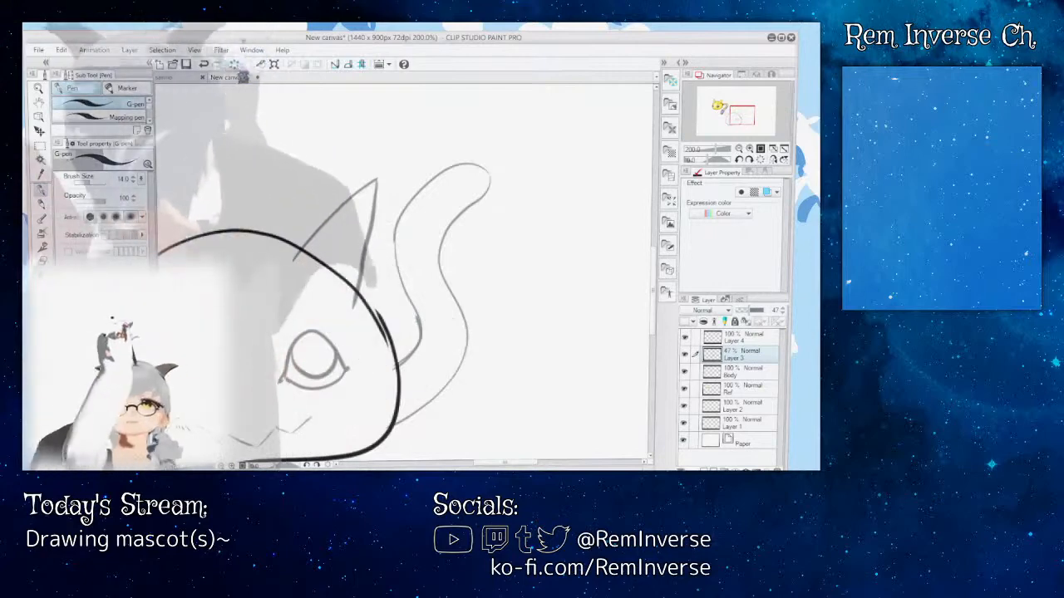
click(744, 339)
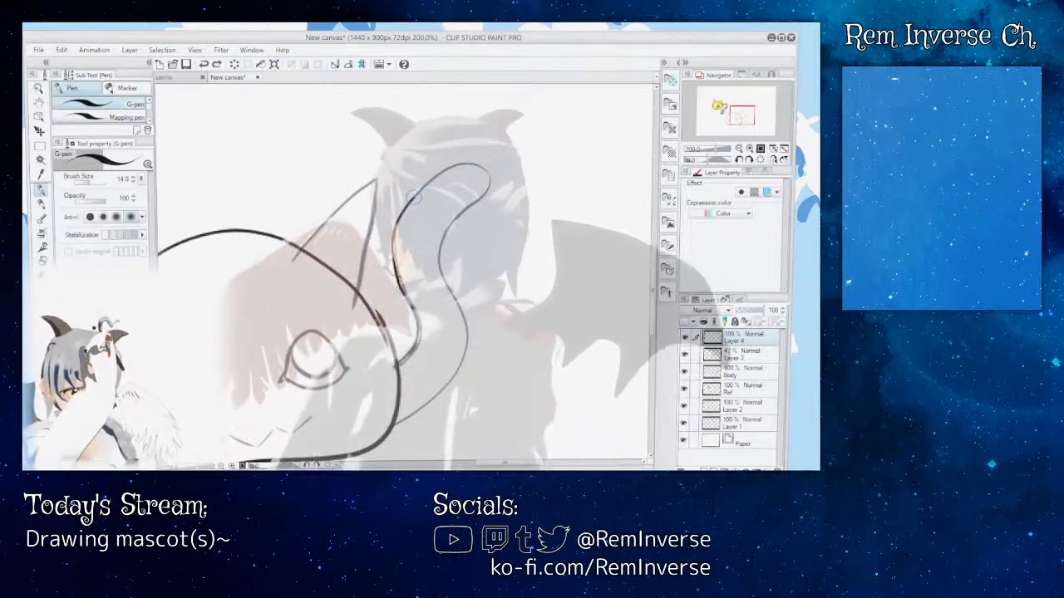
mouse_move(440, 173)
mouse_down()
mouse_move(482, 174)
mouse_move(484, 195)
mouse_move(442, 255)
mouse_up()
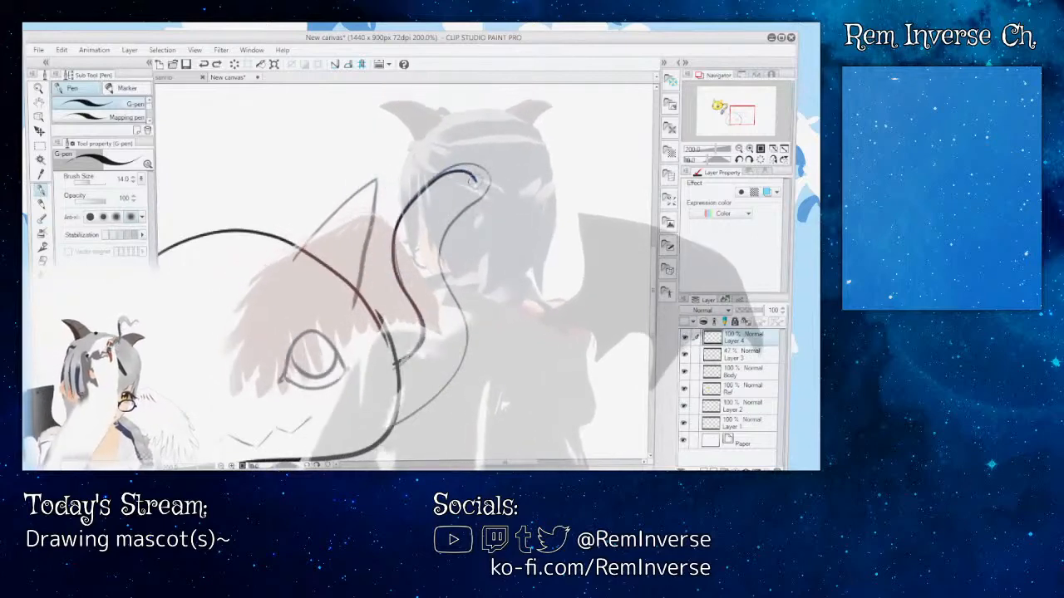
mouse_move(471, 177)
mouse_down()
mouse_move(480, 198)
mouse_move(450, 226)
mouse_up()
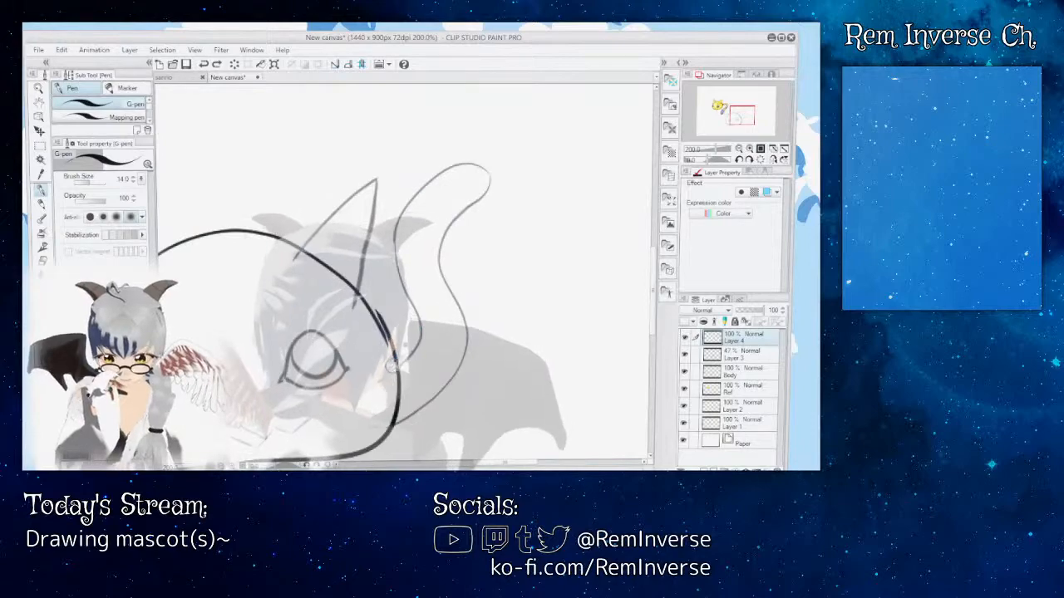
Step: Hide and show Layer 3 to check the drawing without it, and set its opacity to 100%
click(686, 355)
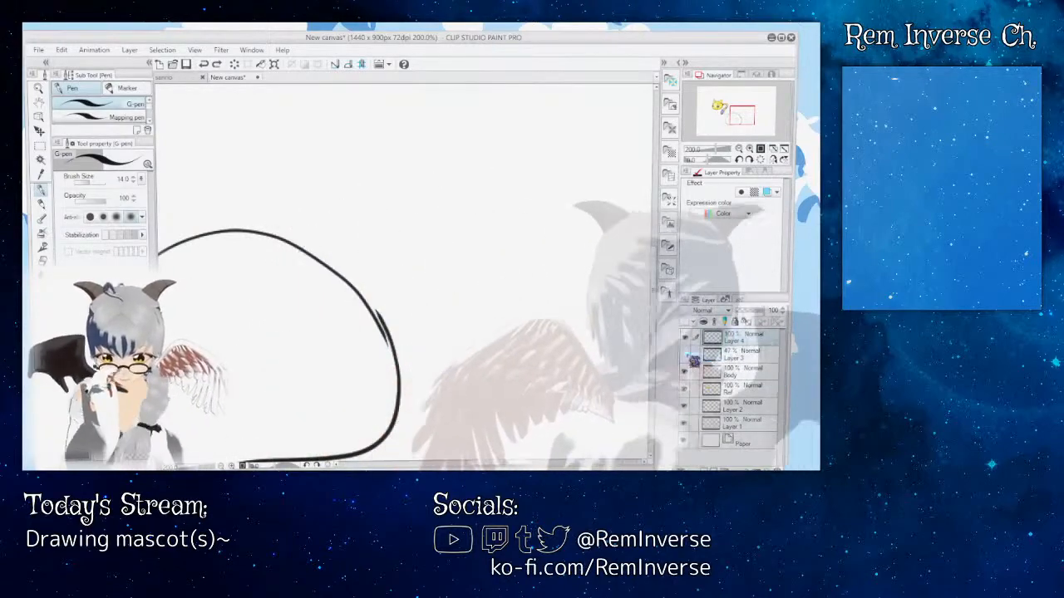
click(686, 355)
click(741, 356)
drag(749, 311, 786, 315)
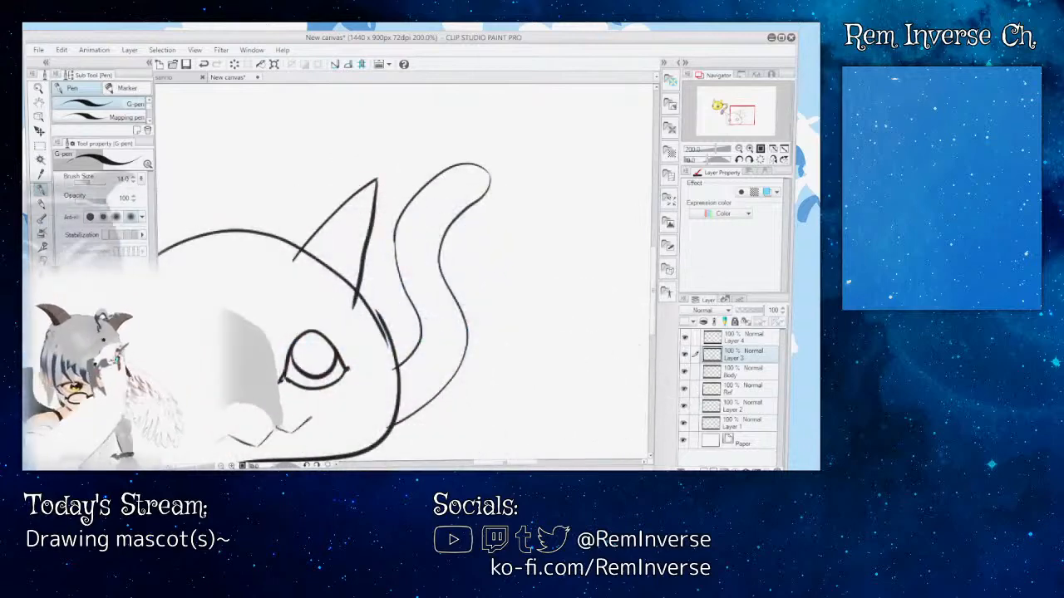
Step: Erase the lower half of the tail's right edge on Layer 3 and redraw it thicker down to the head with the G-pen
key(e)
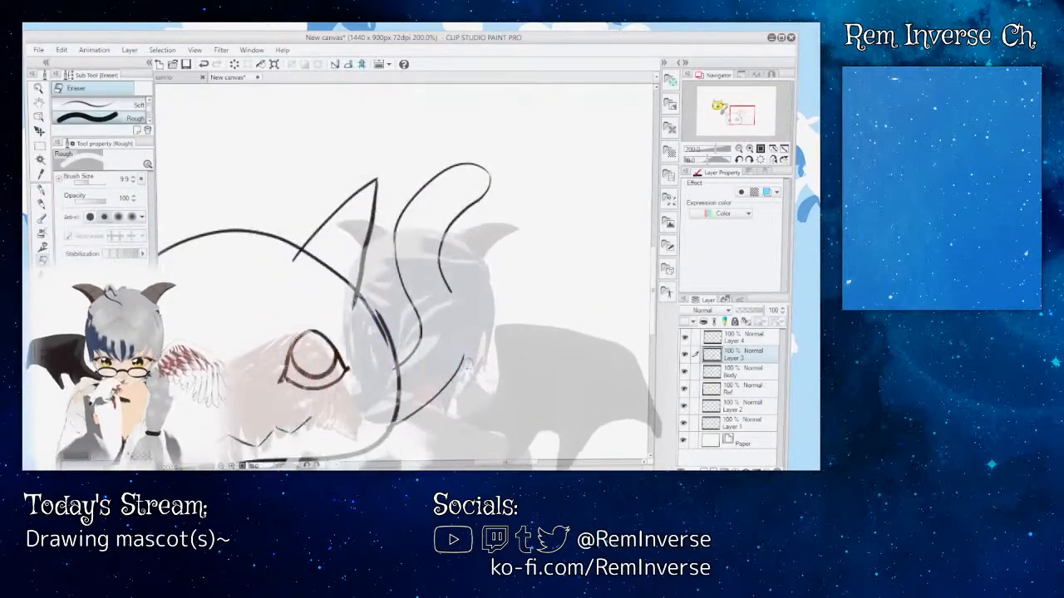
mouse_move(458, 359)
mouse_down()
mouse_move(441, 393)
mouse_move(395, 421)
mouse_up()
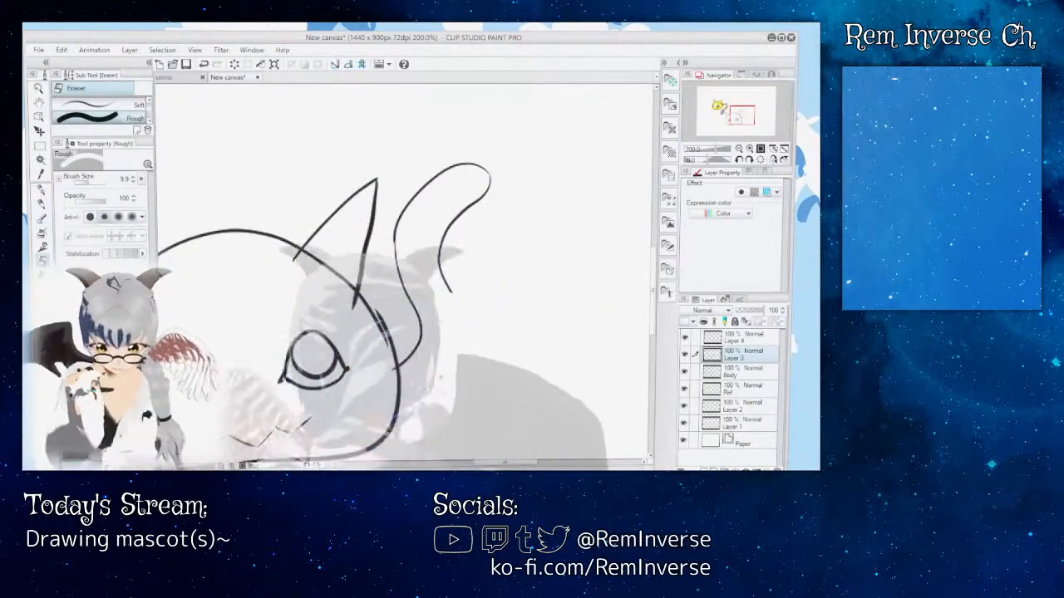
key(p)
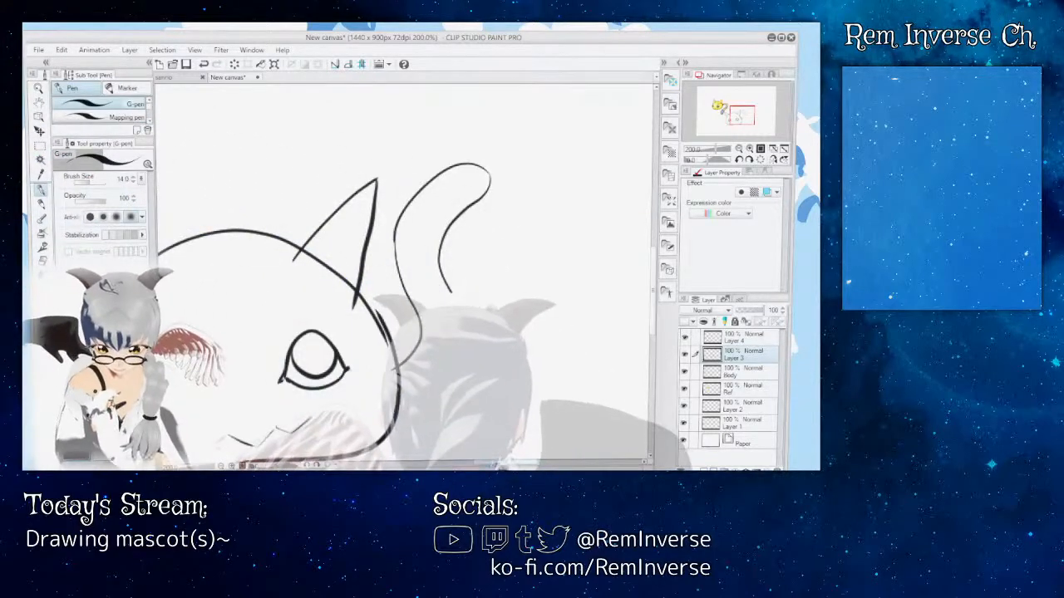
drag(502, 465, 491, 465)
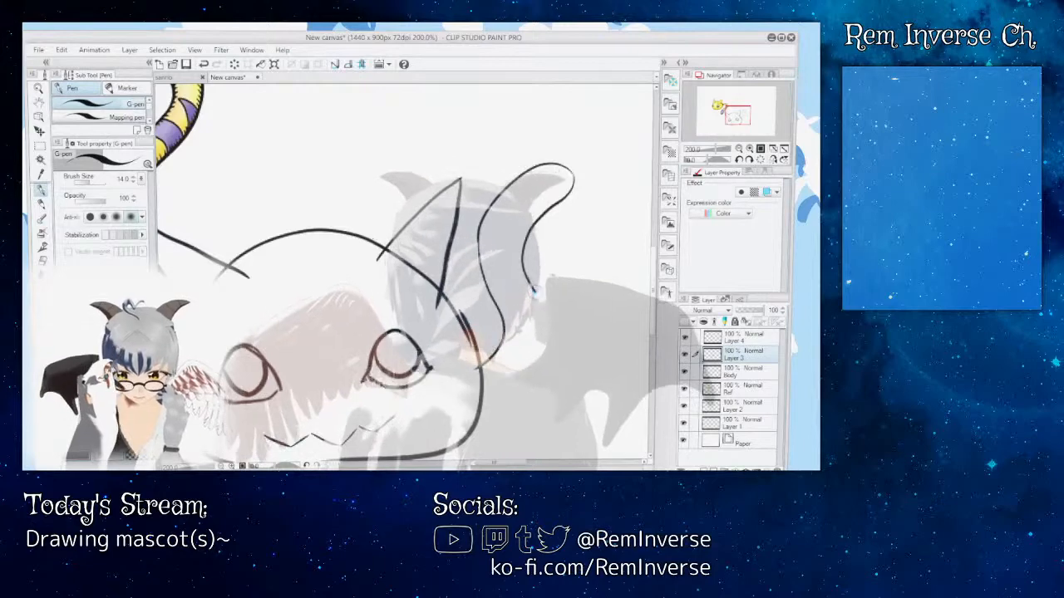
drag(539, 310, 492, 387)
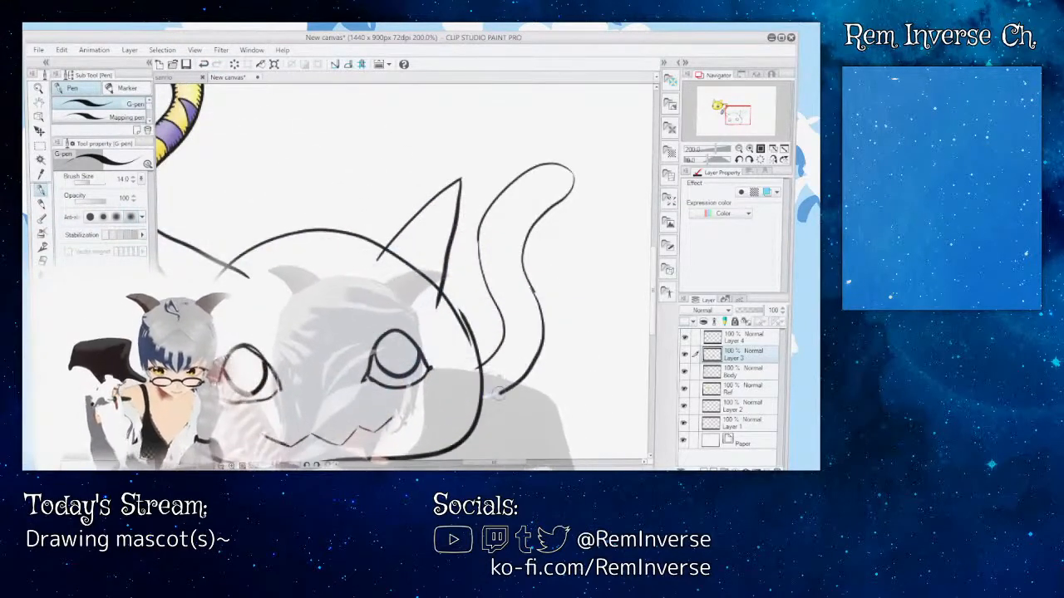
Step: Undo the lower half of the tail's right edge and redraw it as a smooth curve down to the head with the G-pen
key(ctrl+z)
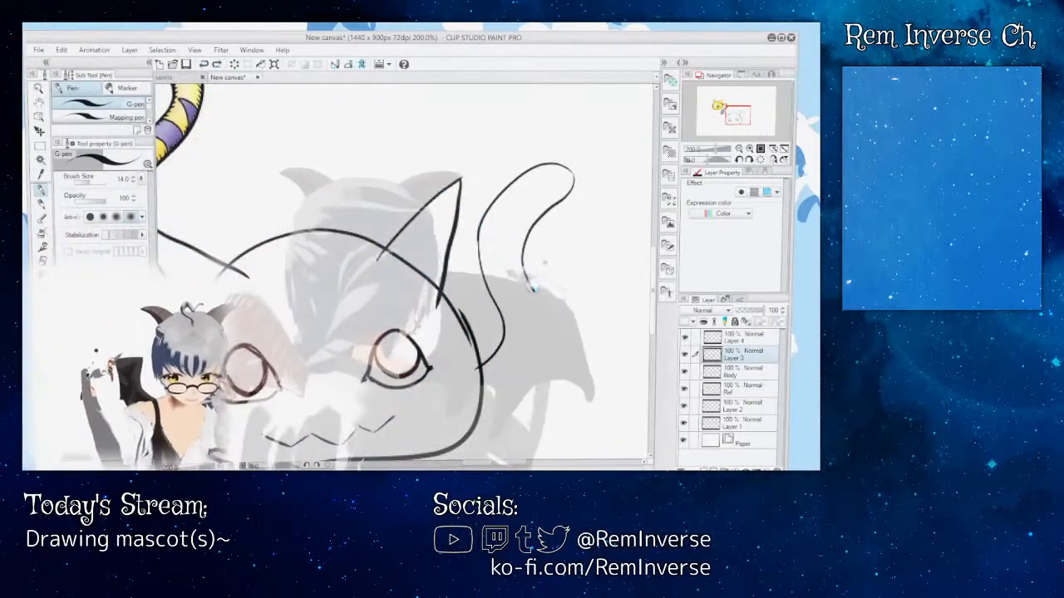
mouse_move(540, 329)
mouse_down()
mouse_move(524, 363)
mouse_move(483, 397)
mouse_up()
click(206, 64)
click(205, 65)
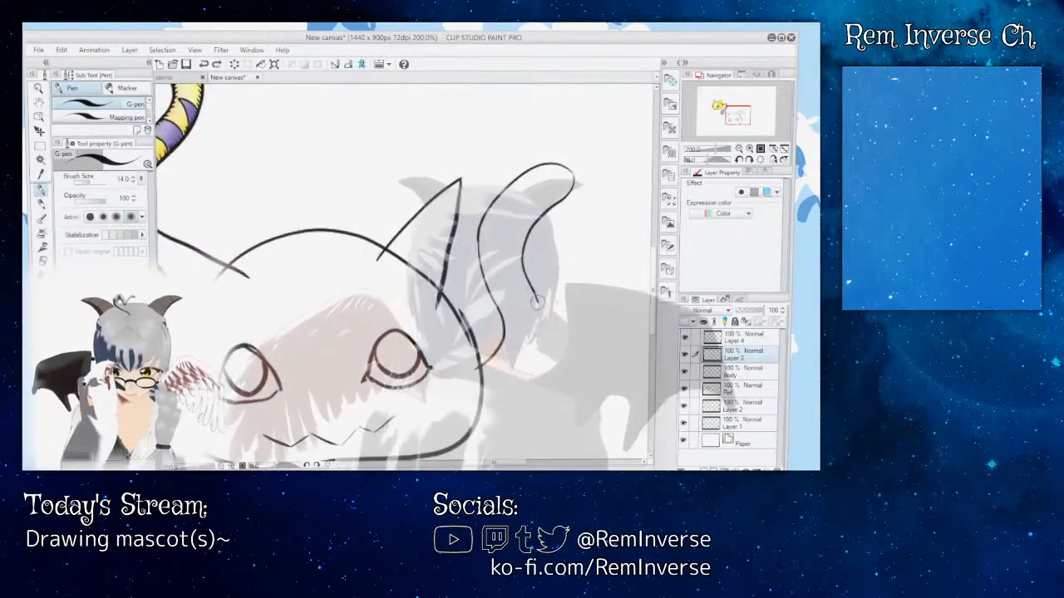
mouse_move(537, 303)
mouse_down()
mouse_move(542, 332)
mouse_move(503, 384)
mouse_up()
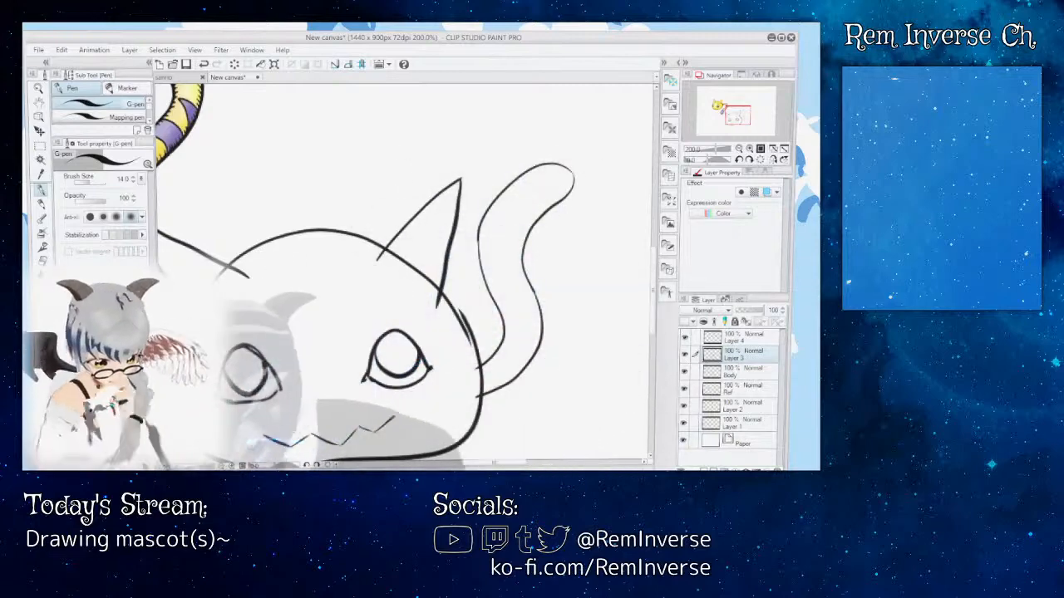
Step: Smooth the join midway down the tail's right edge by erasing the excess and touching it up with the G-pen
scroll(428, 367, right, 3)
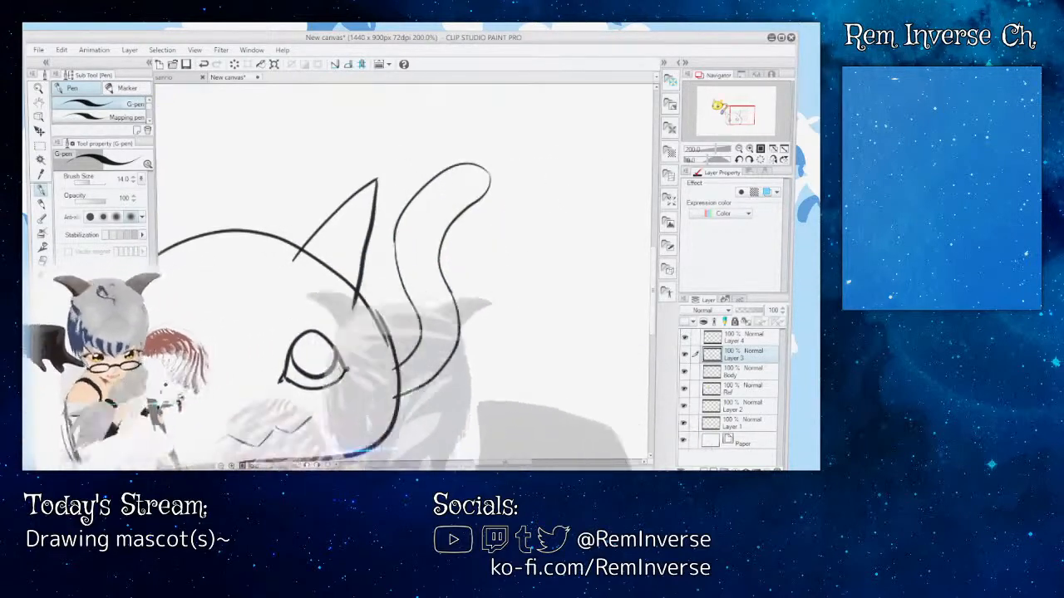
key(ctrl+plus)
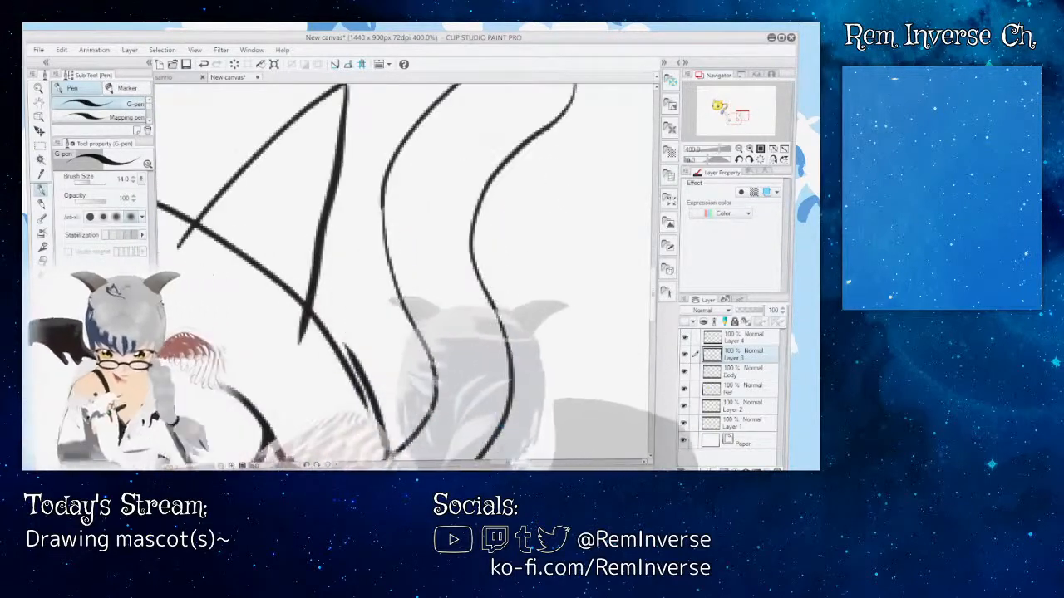
scroll(405, 274, right, 2)
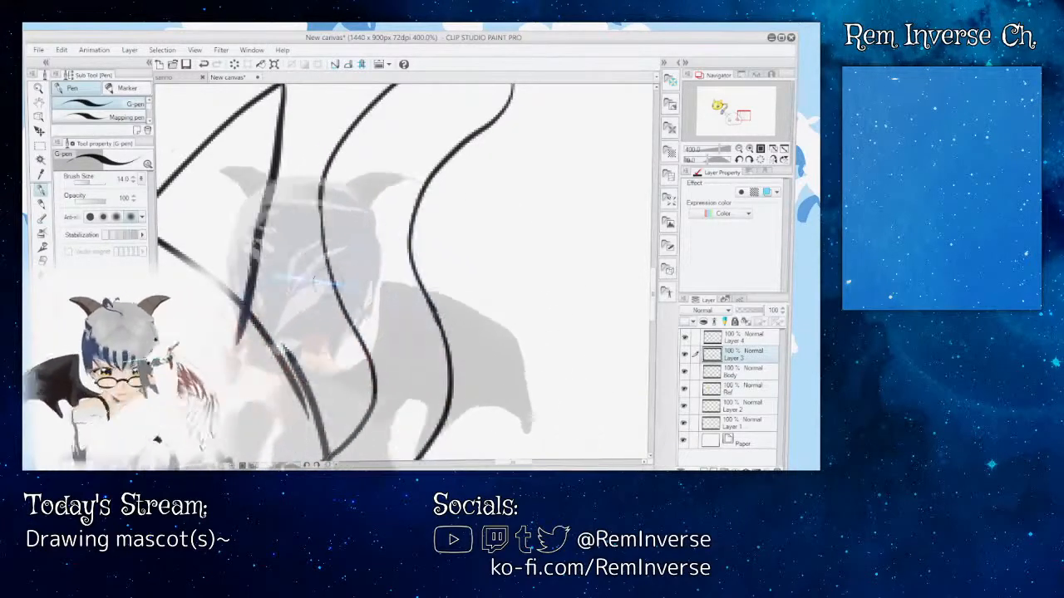
key(e)
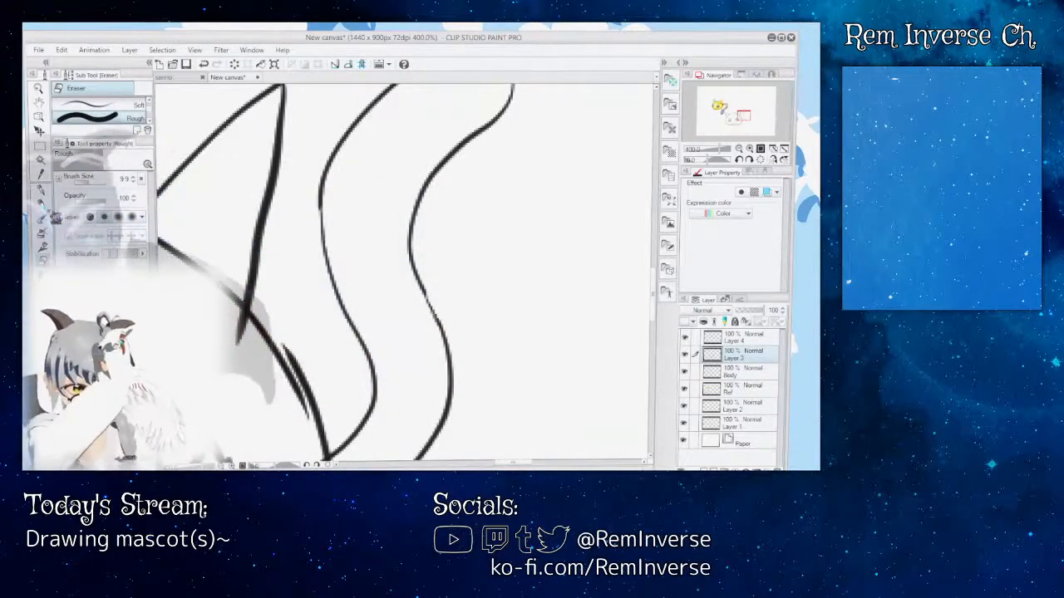
key(p)
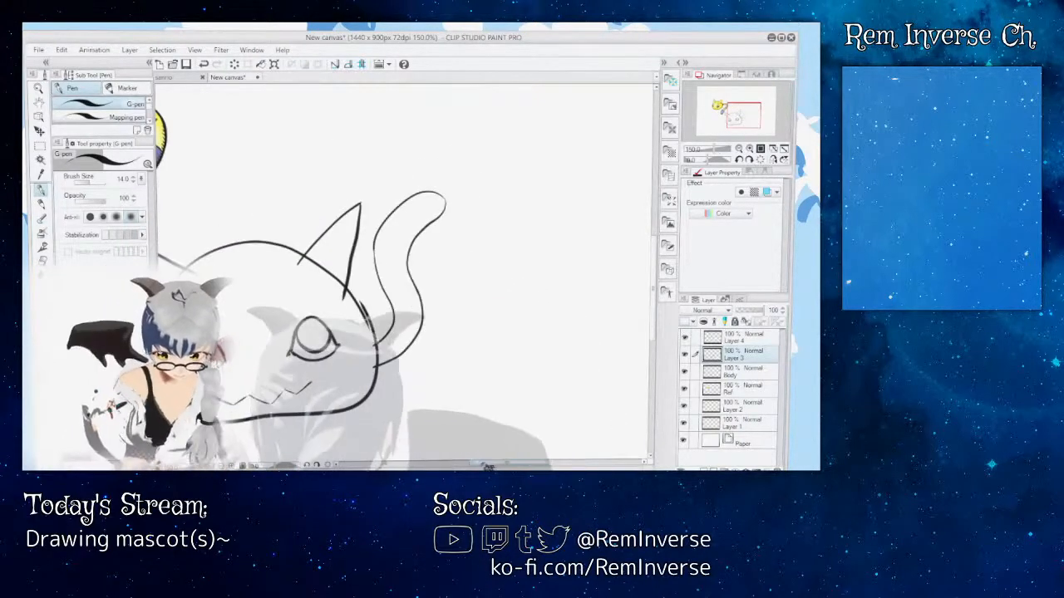
Step: Reduce the Rough eraser's brush size to 1.7 and try trimming the overlapping line at the right ear's base
mouse_move(487, 466)
mouse_down()
mouse_move(471, 465)
mouse_move(482, 465)
mouse_up()
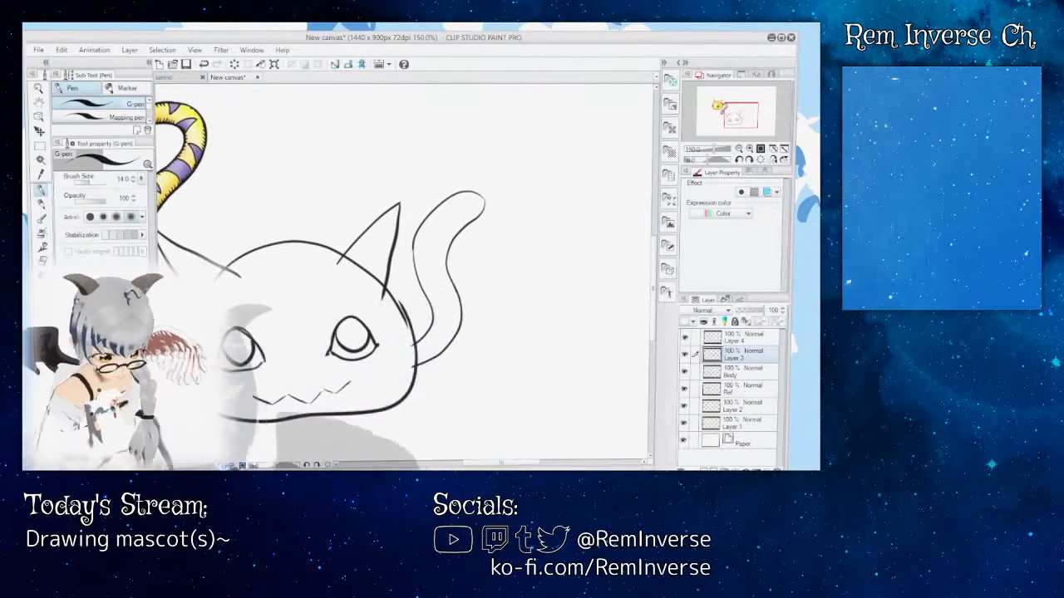
key(ctrl+plus)
key(ctrl+plus)
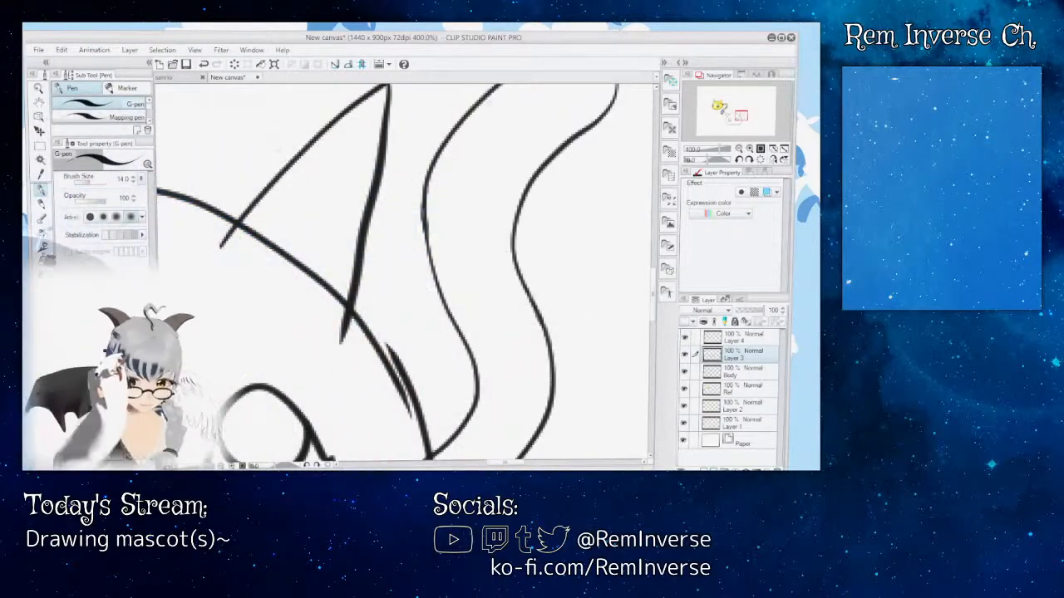
key(e)
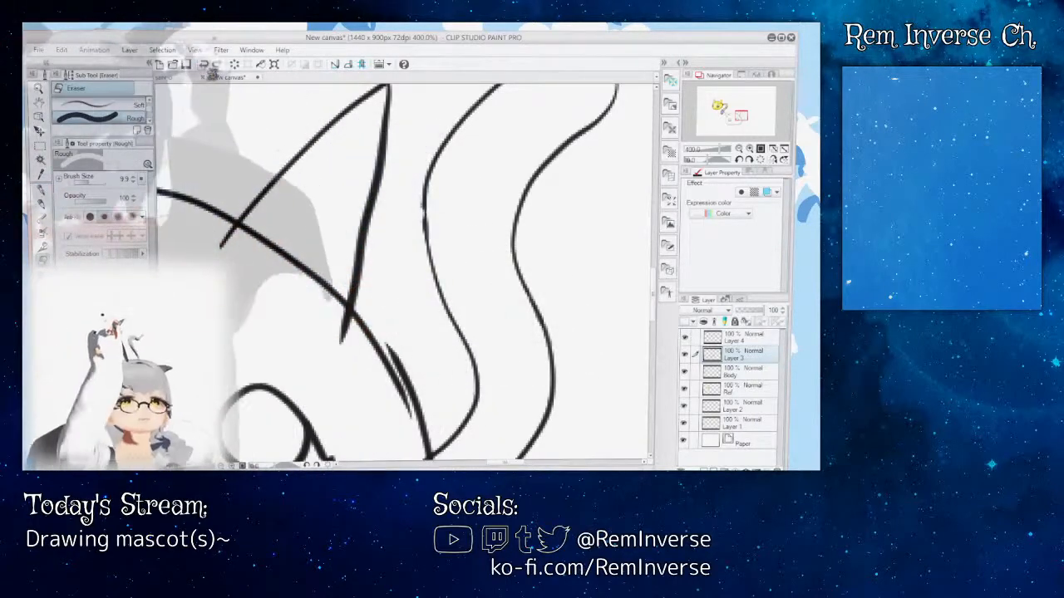
drag(89, 186, 81, 182)
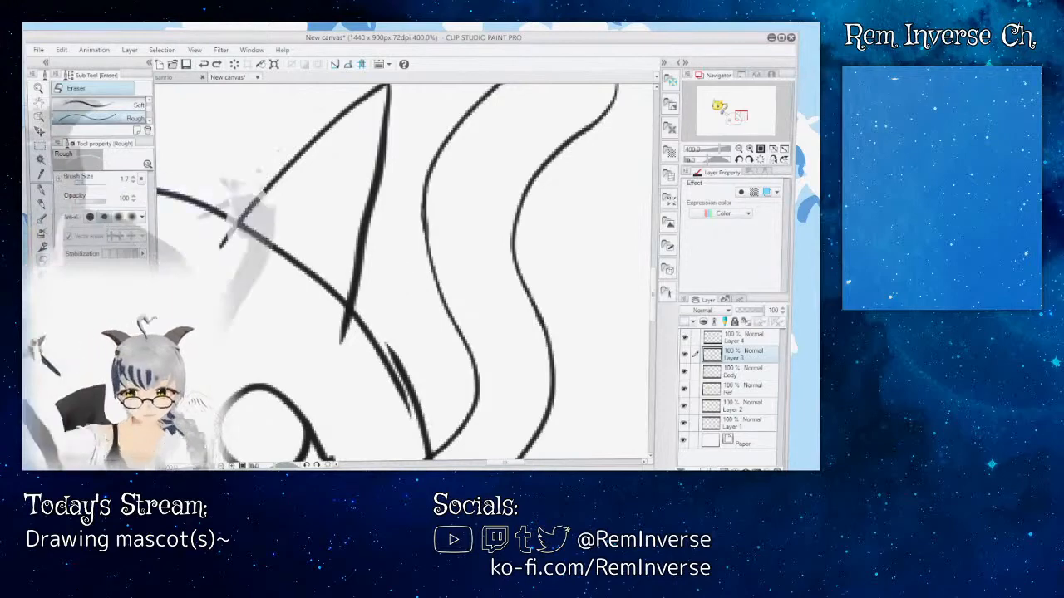
drag(234, 230, 224, 242)
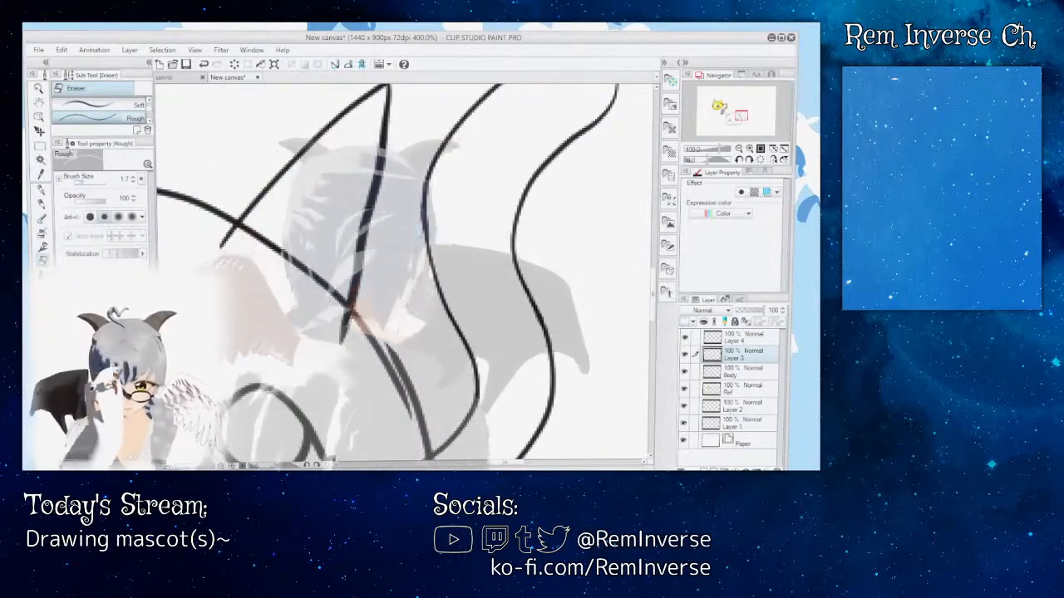
Step: Examine the ear and tail line work at several magnifications and compare the whole head with the colour reference
key(ctrl+minus)
key(ctrl+minus)
key(ctrl+minus)
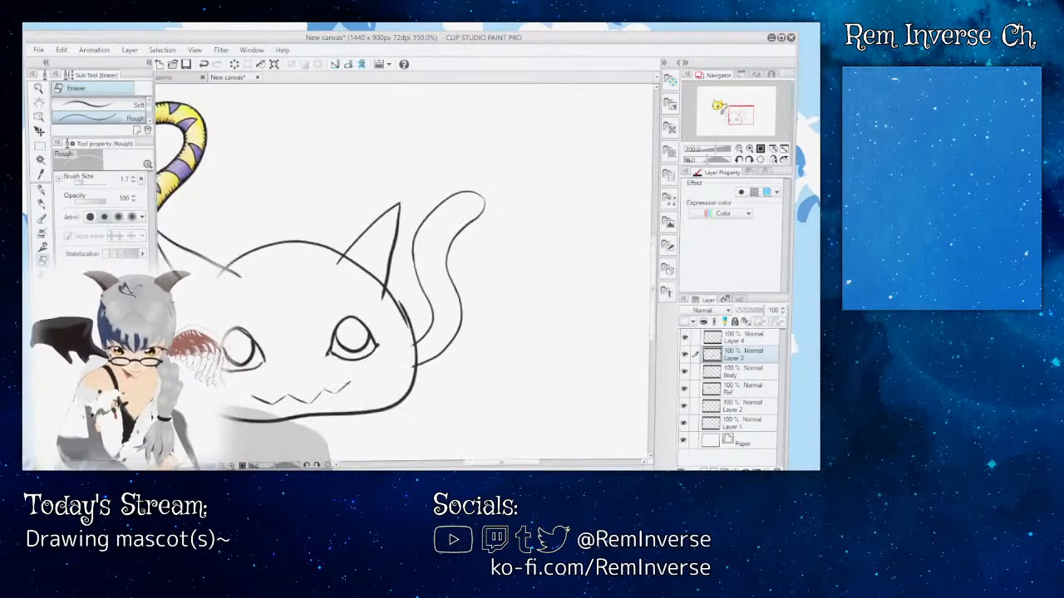
key(ctrl+minus)
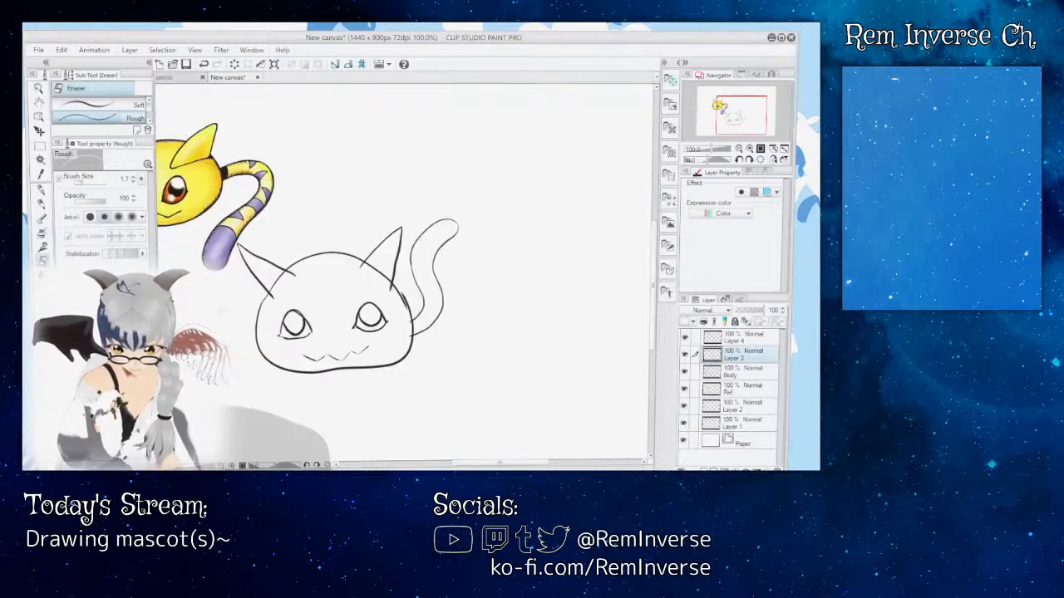
key(ctrl+plus)
key(ctrl+plus)
key(ctrl+plus)
key(ctrl+plus)
key(ctrl+plus)
key(ctrl+plus)
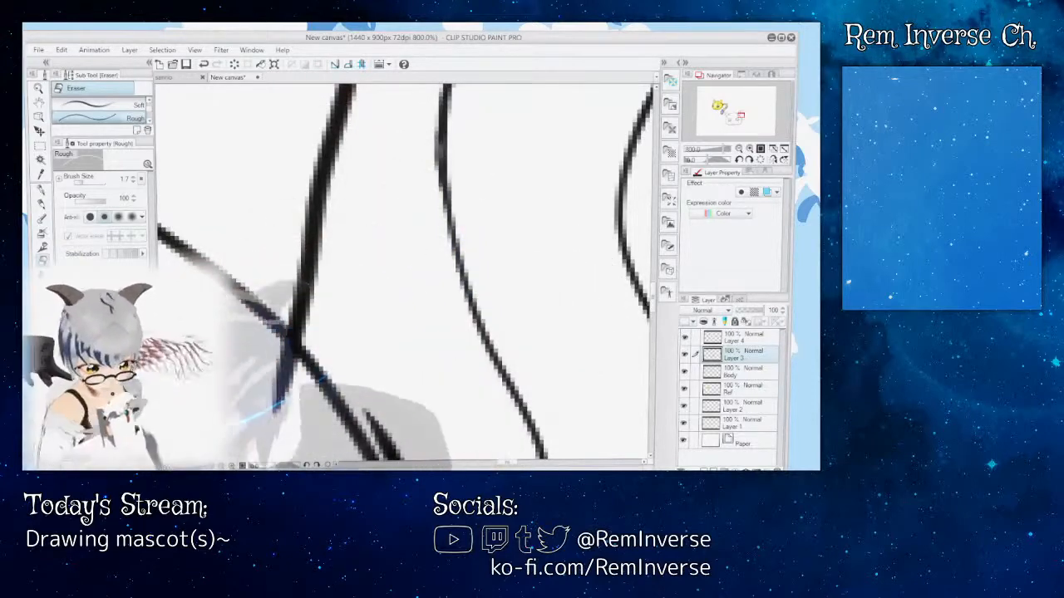
key(ctrl+minus)
key(ctrl+minus)
key(ctrl+minus)
key(ctrl+minus)
key(ctrl+minus)
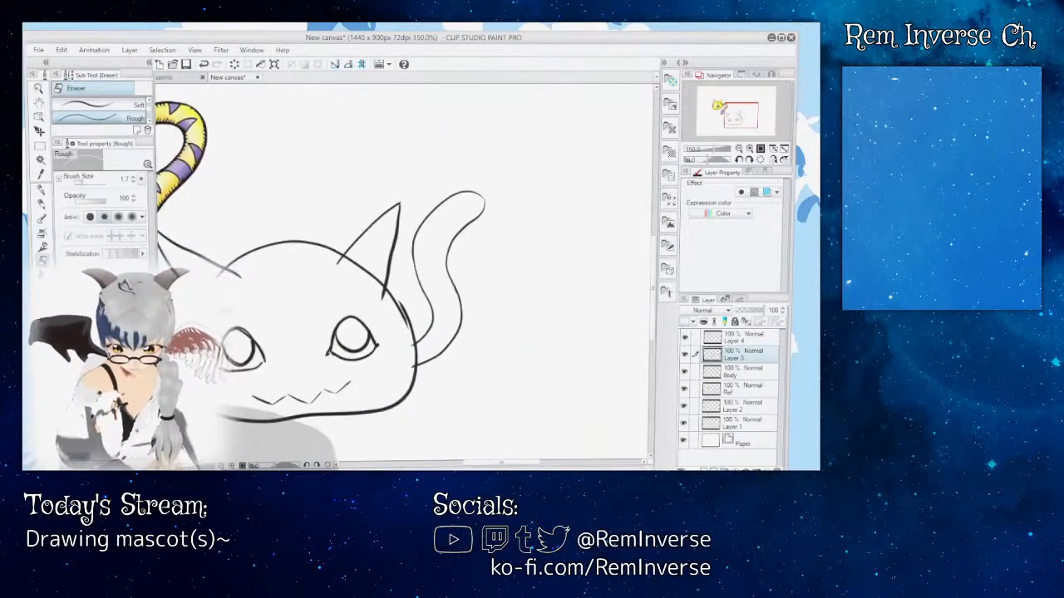
key(ctrl+minus)
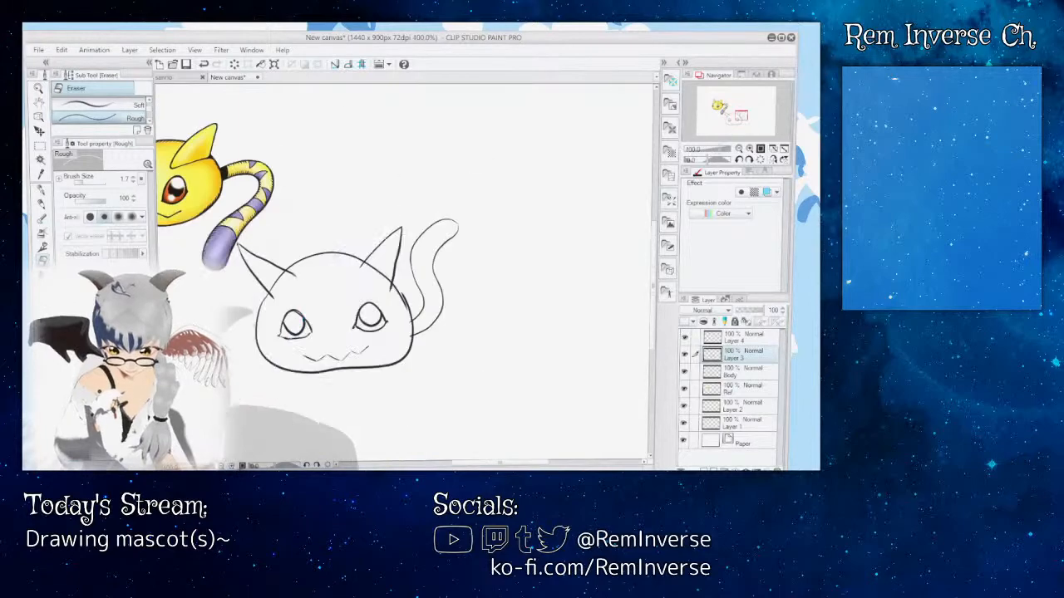
key(ctrl+plus)
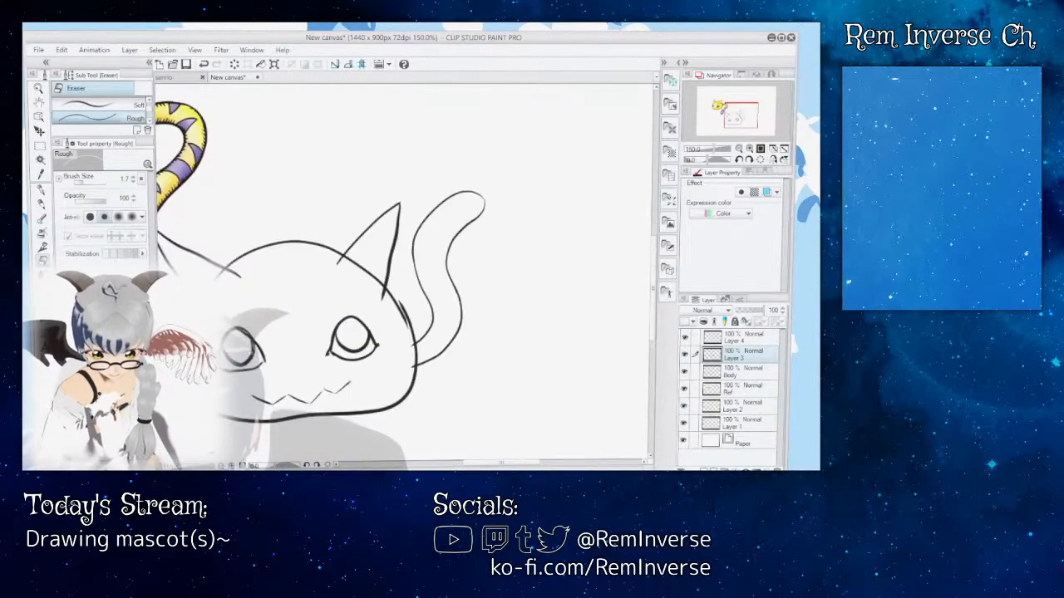
key(ctrl+plus)
key(ctrl+plus)
key(ctrl+plus)
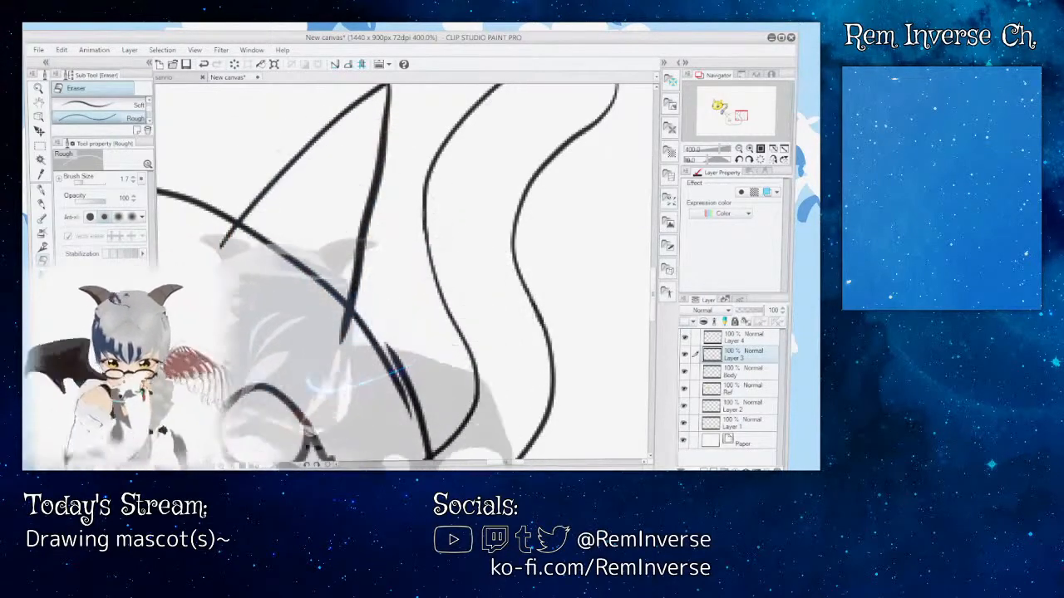
key(ctrl+minus)
key(ctrl+minus)
key(ctrl+minus)
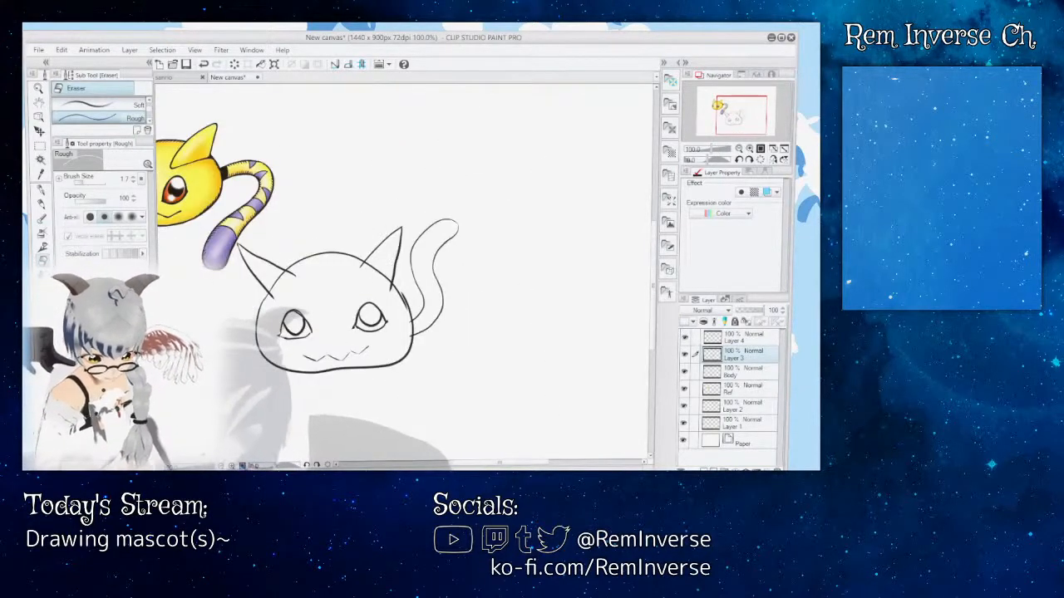
key(ctrl+plus)
drag(366, 287, 500, 284)
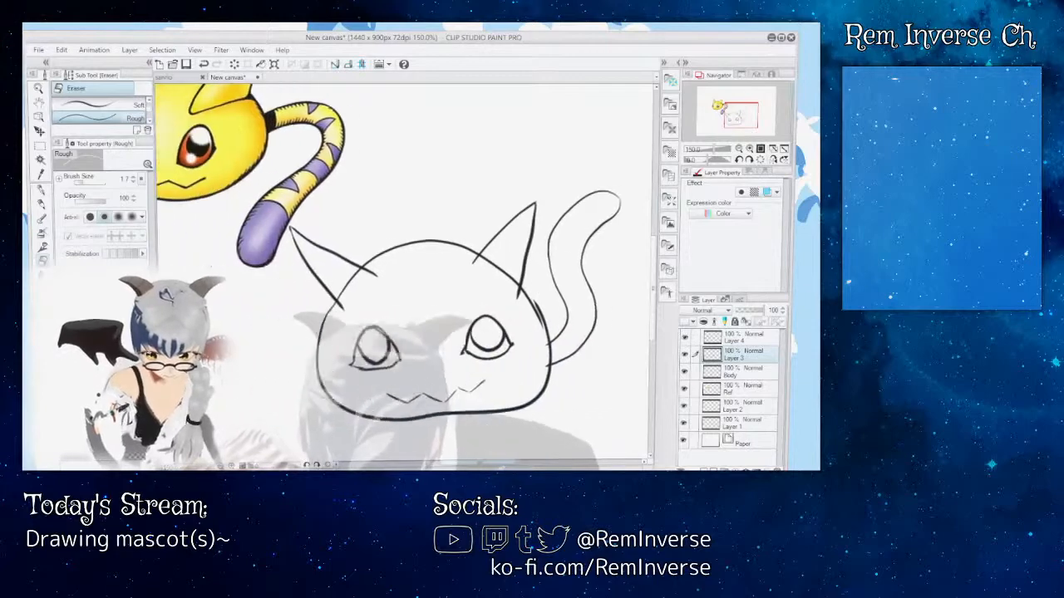
drag(487, 462, 484, 462)
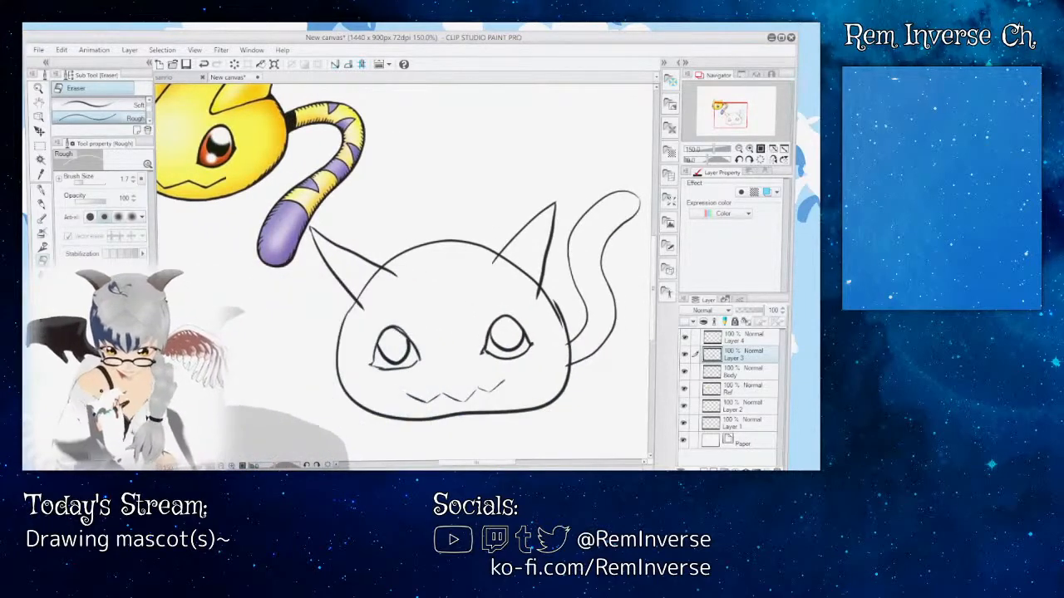
key(ctrl+plus)
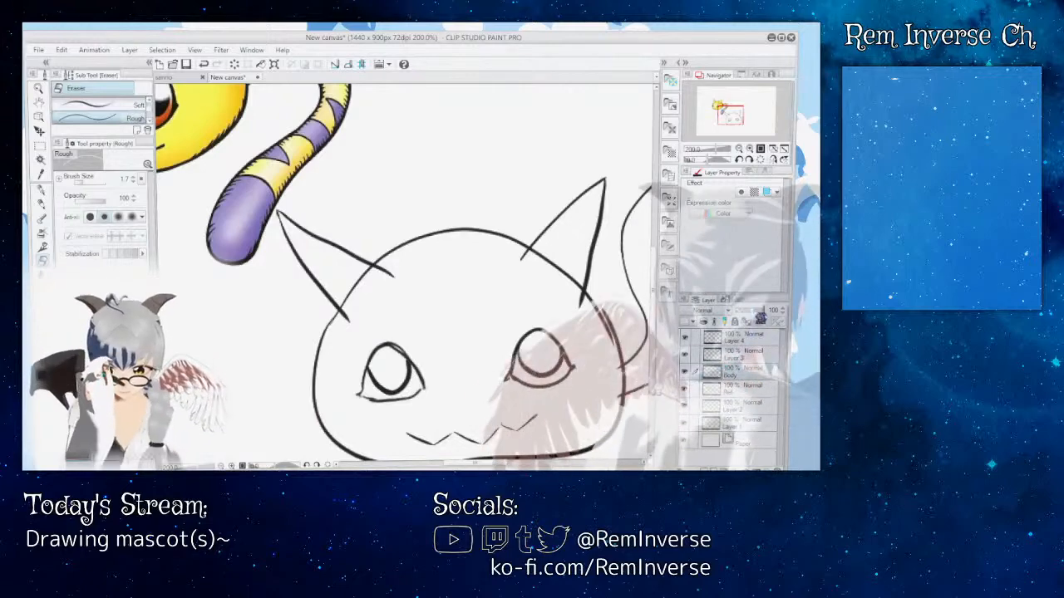
Step: Lower Layer 3's opacity to 40% and add a new layer directly above it
drag(752, 311, 767, 312)
click(758, 356)
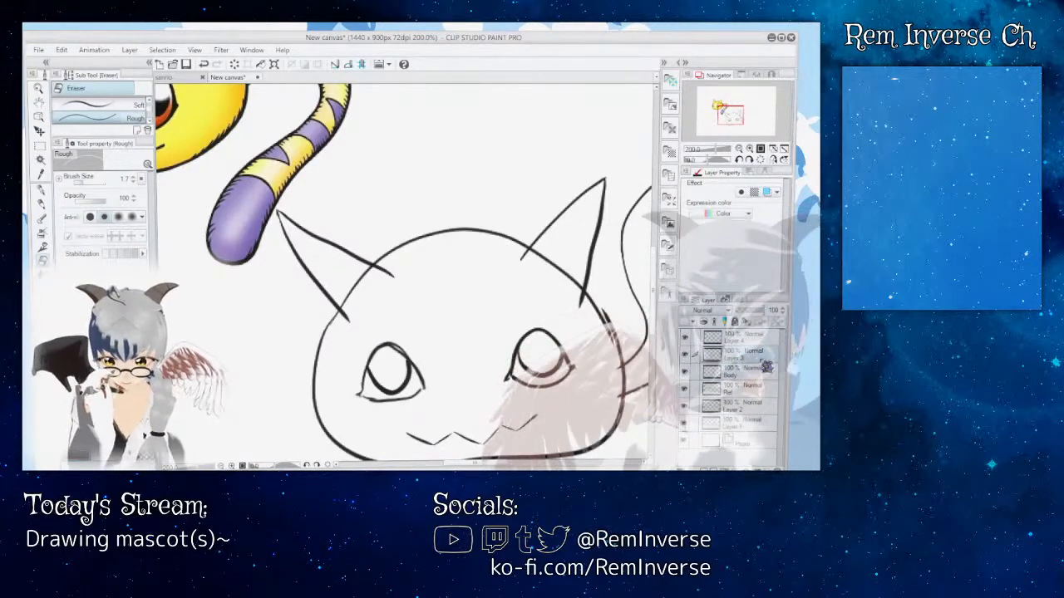
click(752, 312)
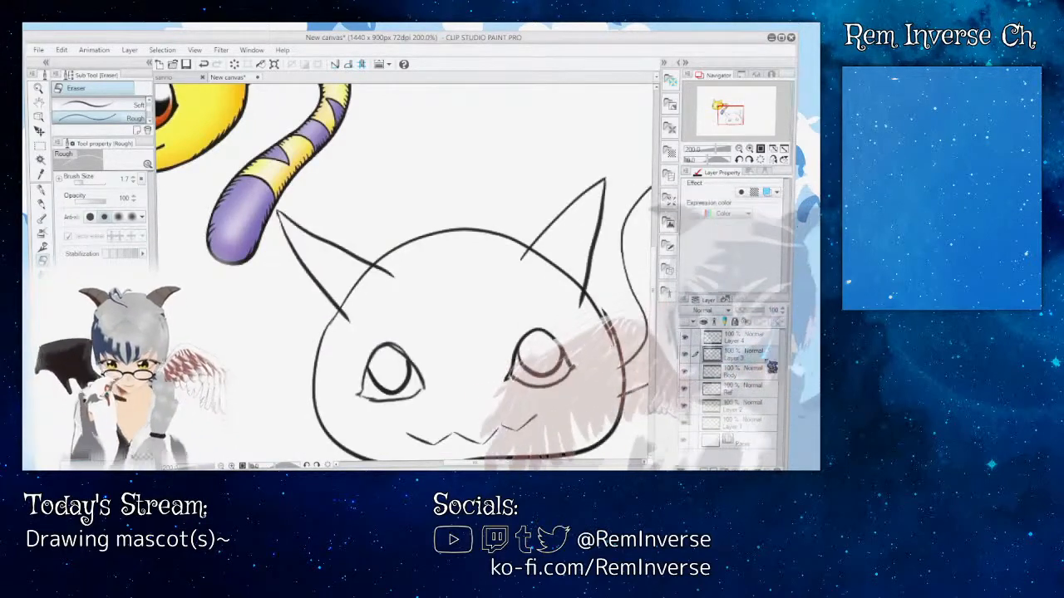
click(749, 311)
drag(749, 311, 750, 311)
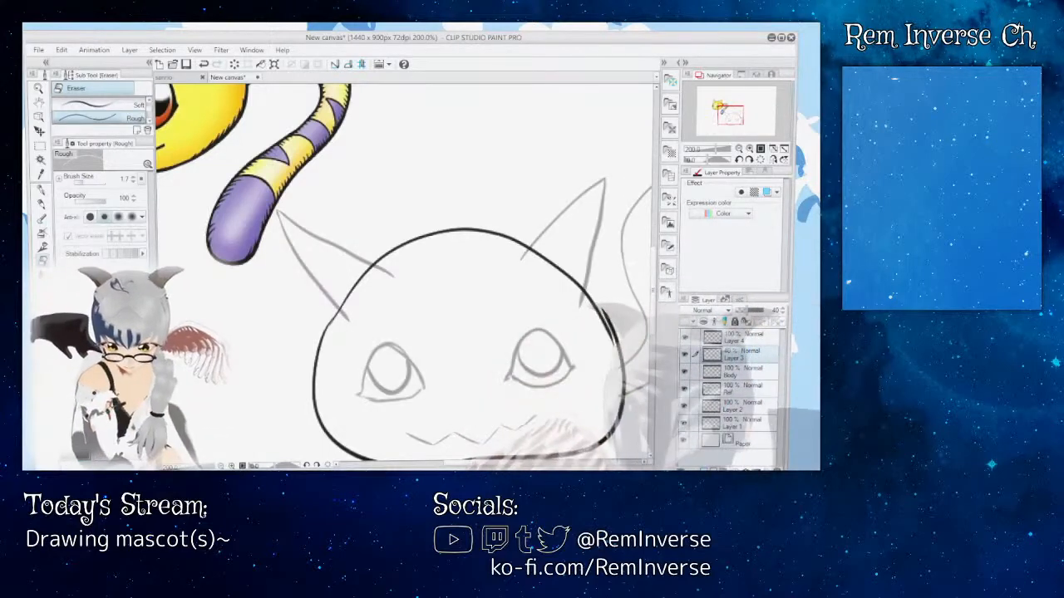
click(704, 471)
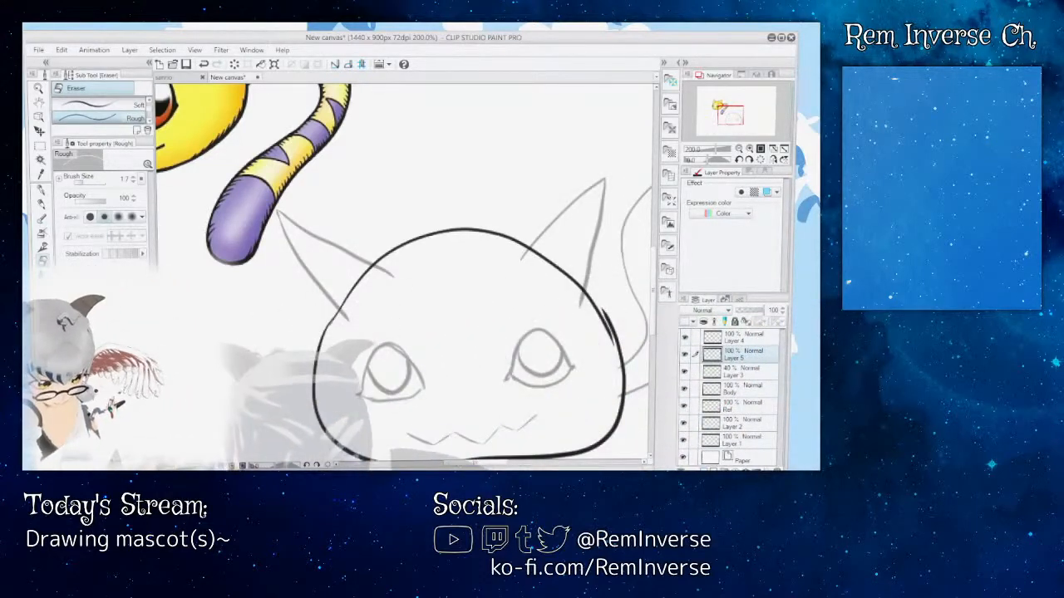
Step: Trace the upper outline of the right eye over the faded sketch with the G-pen at brush size 14.0
key(ctrl+plus)
drag(654, 301, 658, 329)
drag(482, 466, 500, 468)
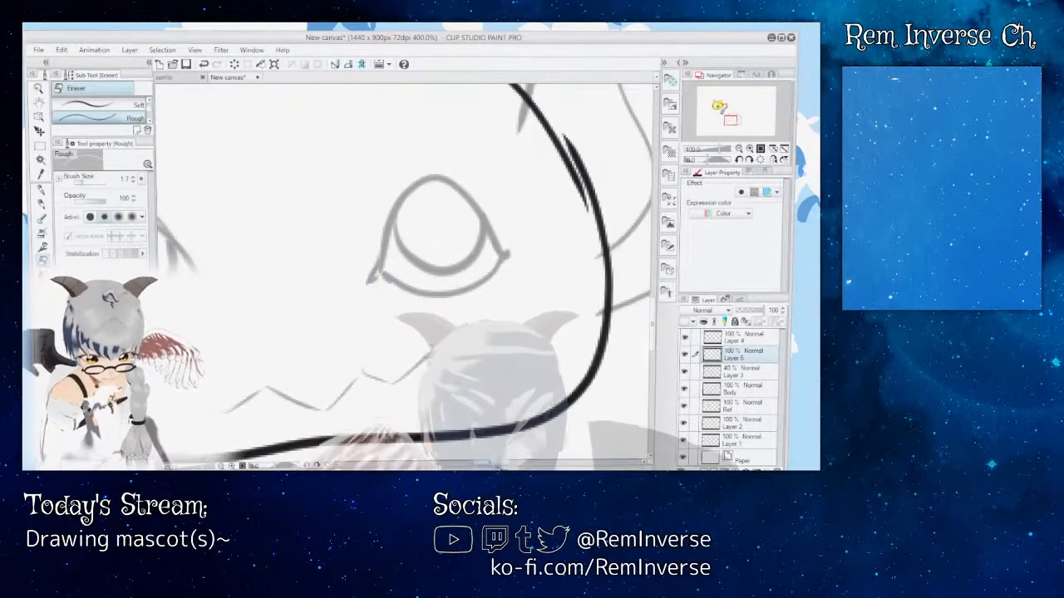
key(p)
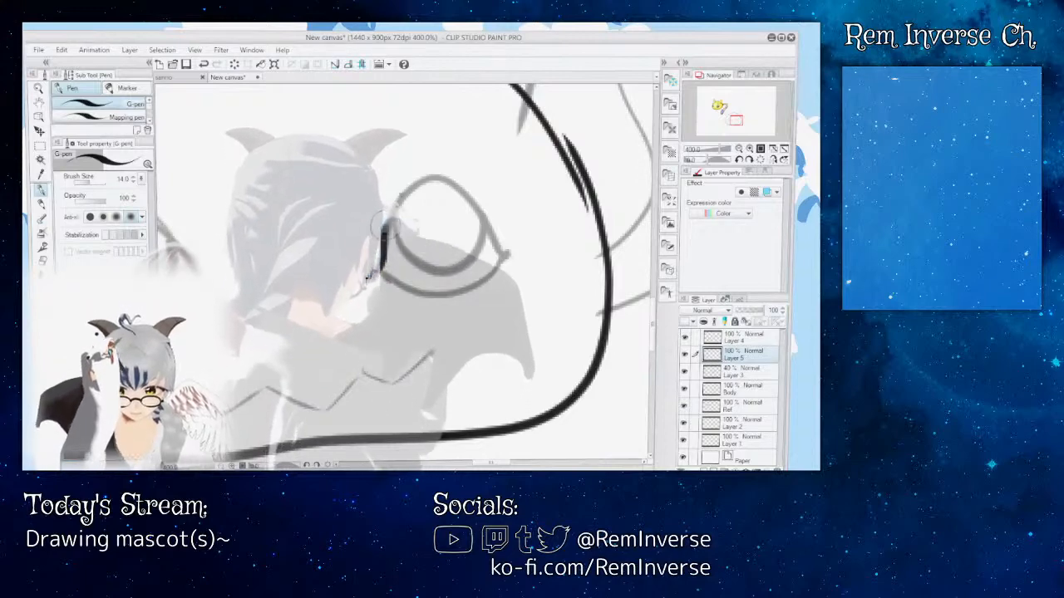
mouse_move(367, 280)
mouse_down()
mouse_move(418, 180)
mouse_move(466, 189)
mouse_move(497, 247)
mouse_up()
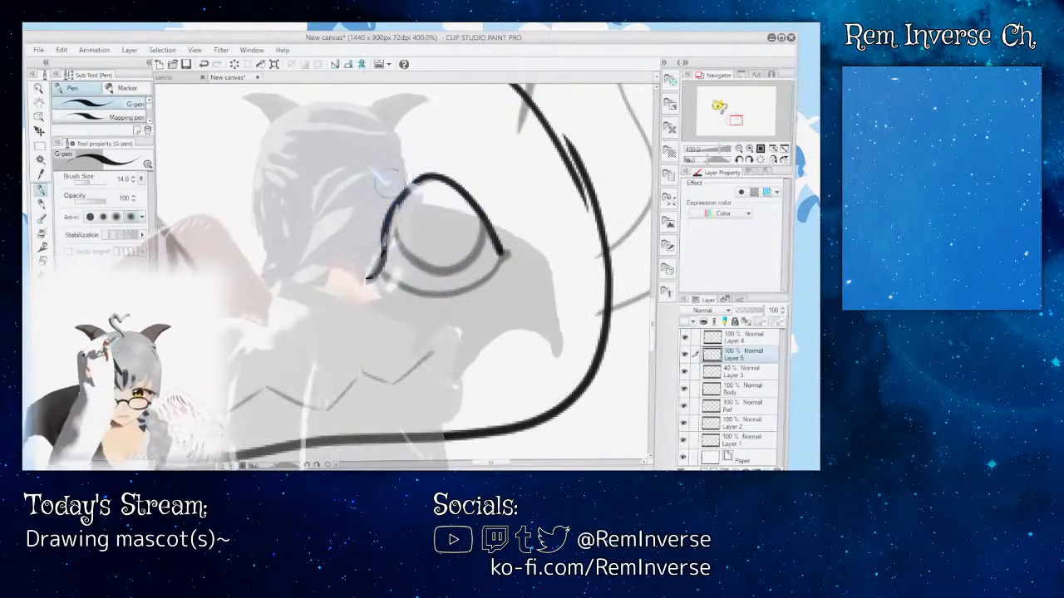
Step: Clean up the right eye's inner corner with the eraser, and trace its lower outline to a pointed outer corner
key(e)
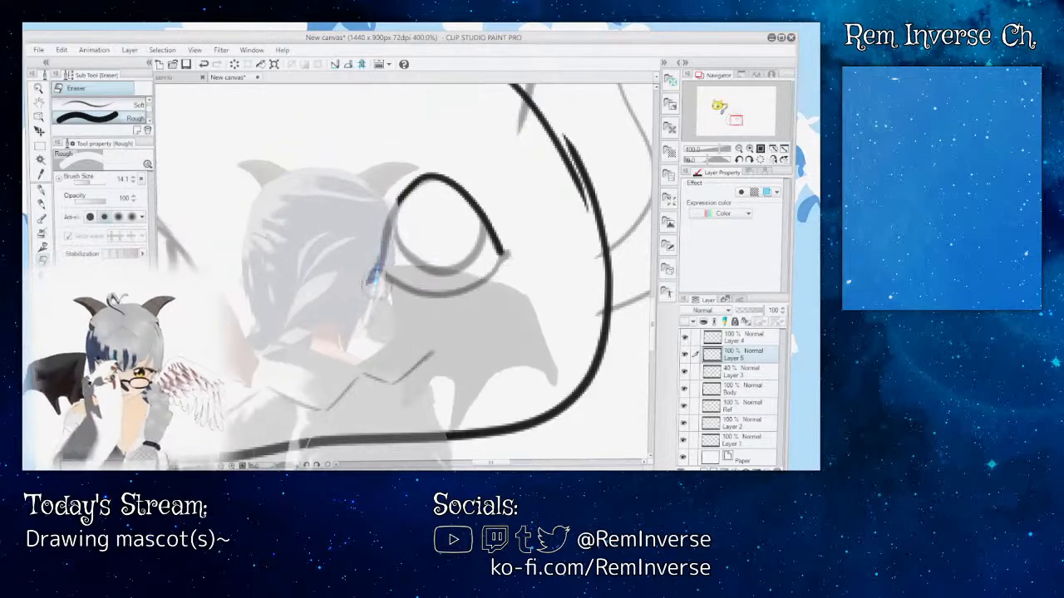
key(p)
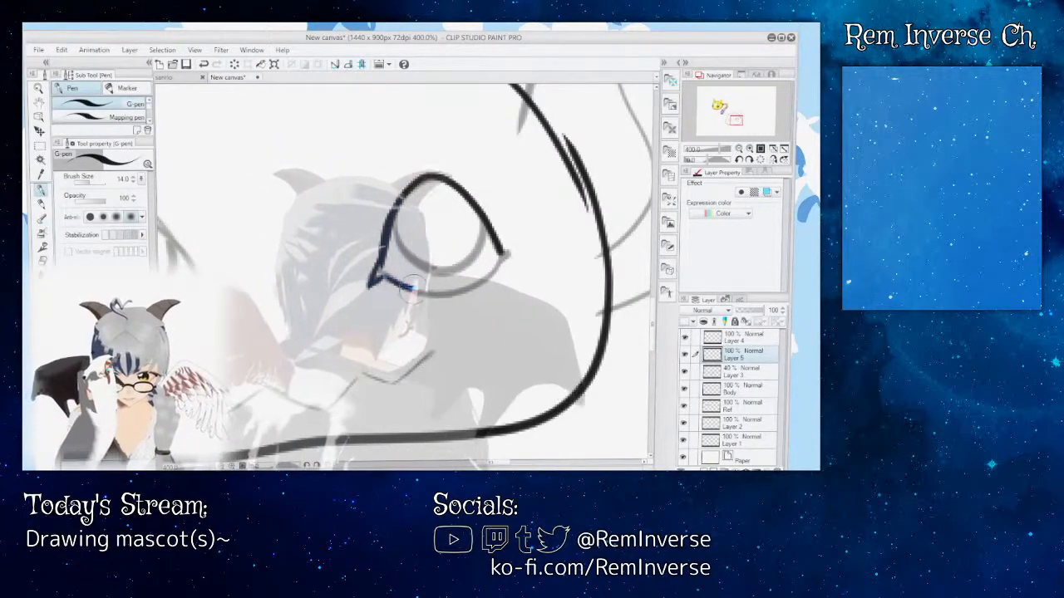
drag(460, 287, 499, 264)
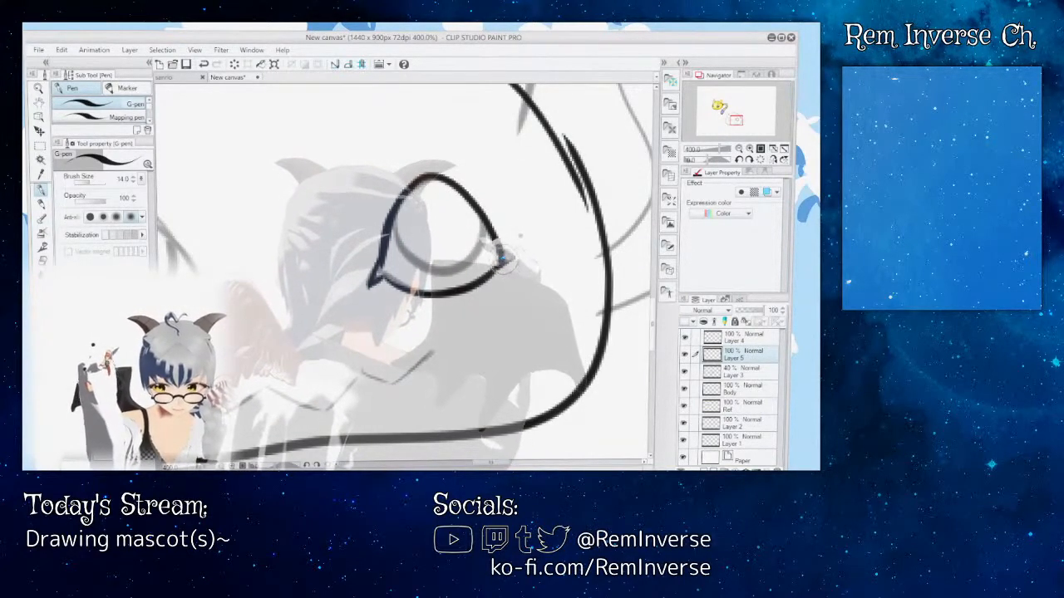
drag(501, 255, 512, 257)
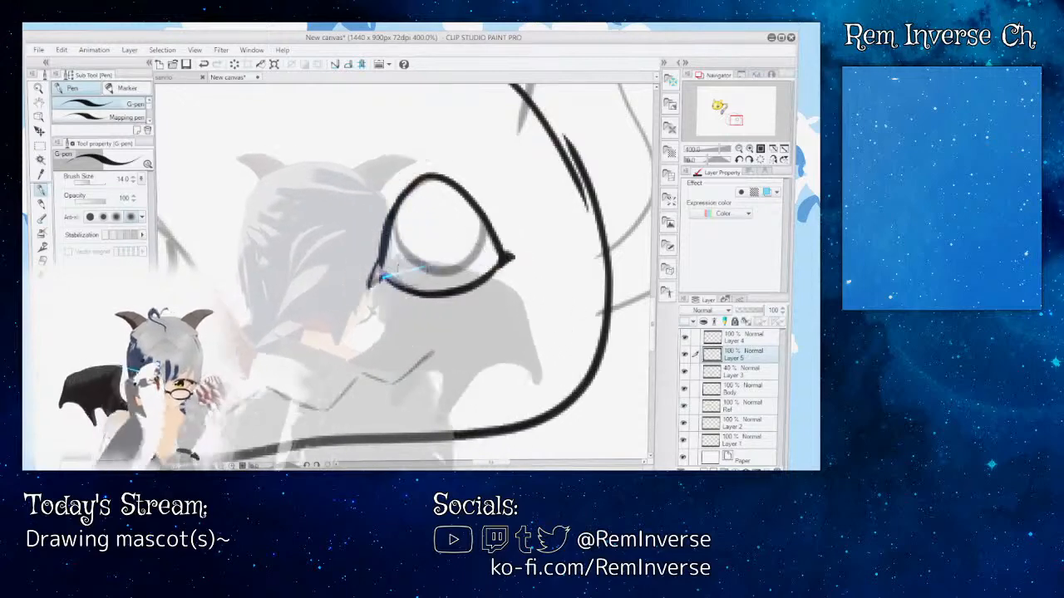
Step: Finish the right eye's pointed inner corner and trace the rounded iris inside the outline over the faded sketch, undoing and redrawing strokes as needed
drag(386, 276, 376, 273)
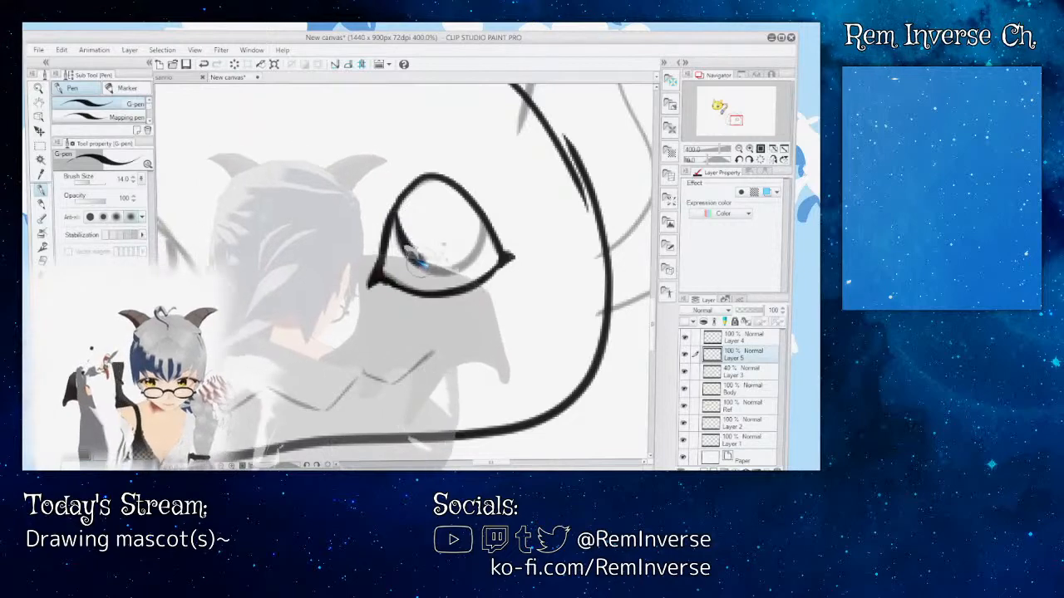
key(ctrl+z)
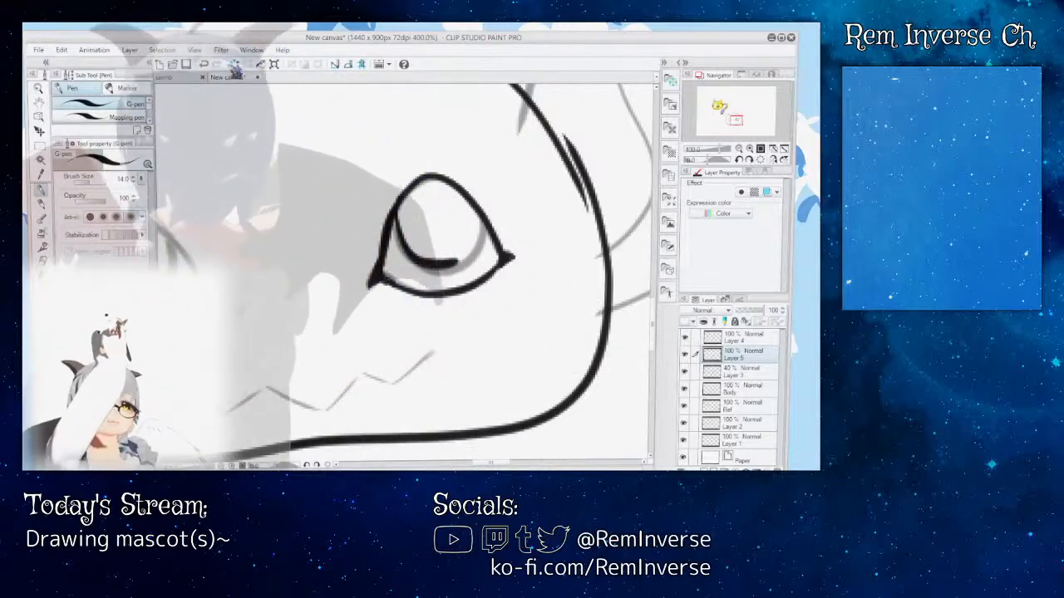
click(204, 64)
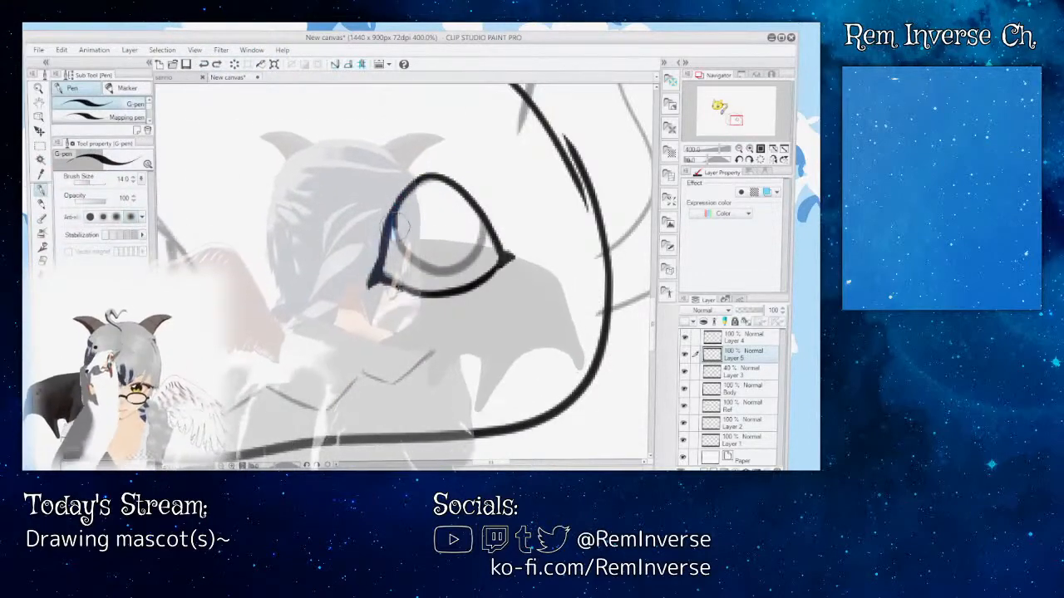
key(ctrl+y)
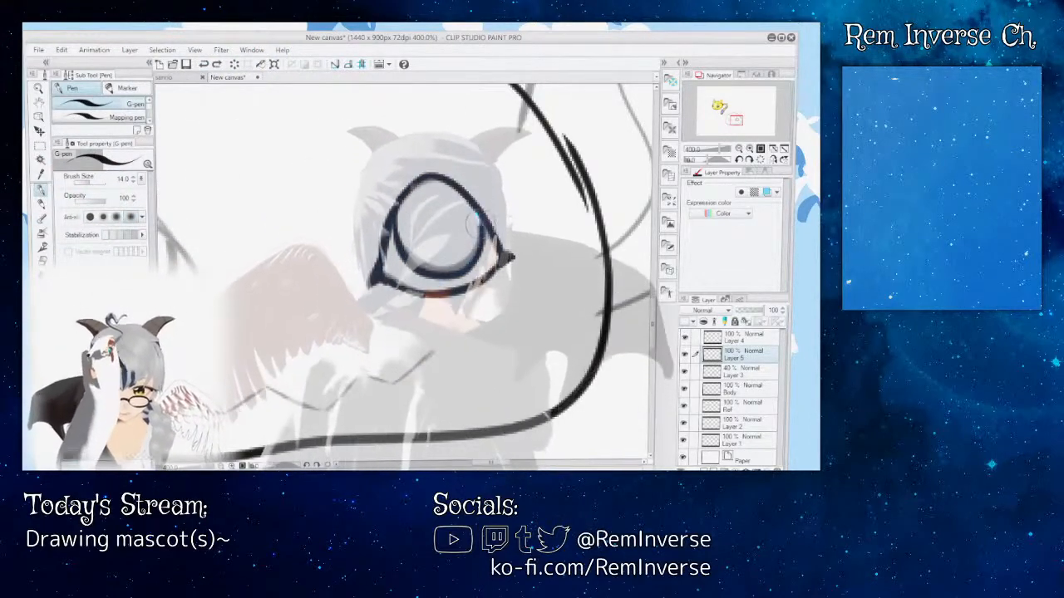
key(ctrl+z)
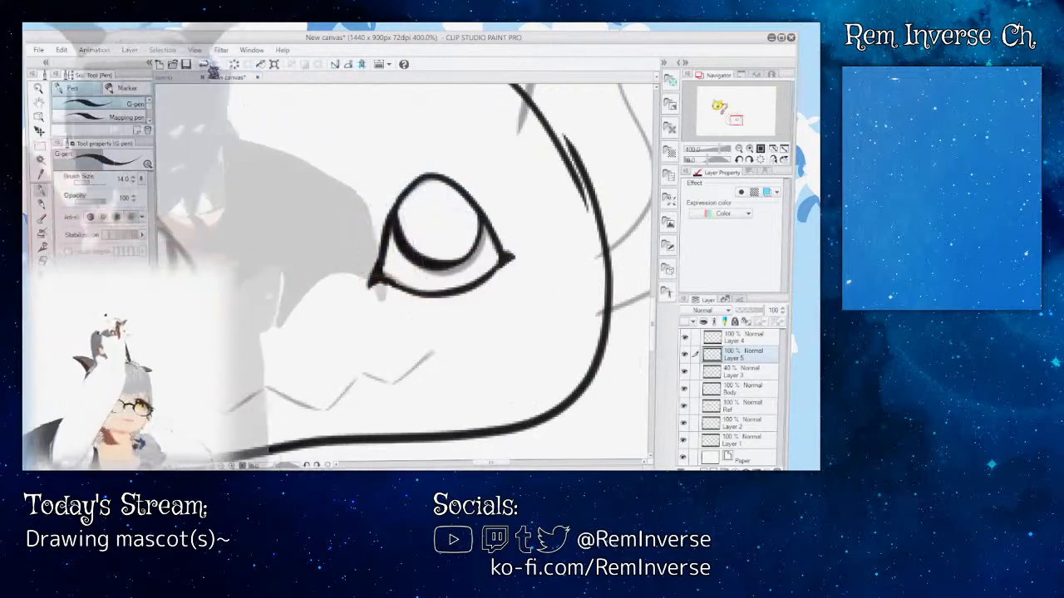
key(ctrl+z)
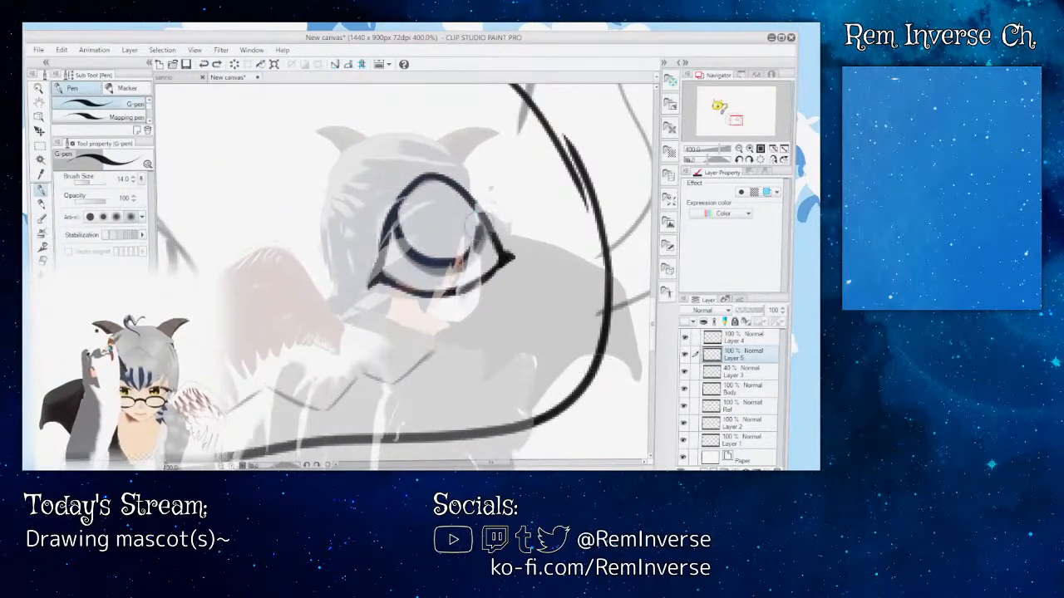
key(ctrl+z)
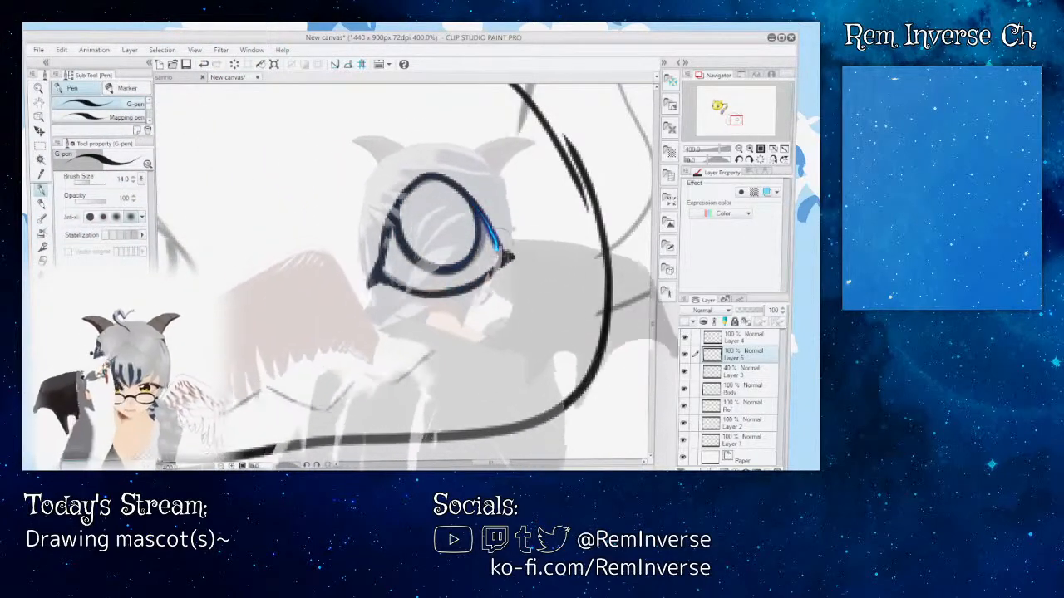
drag(493, 463, 486, 463)
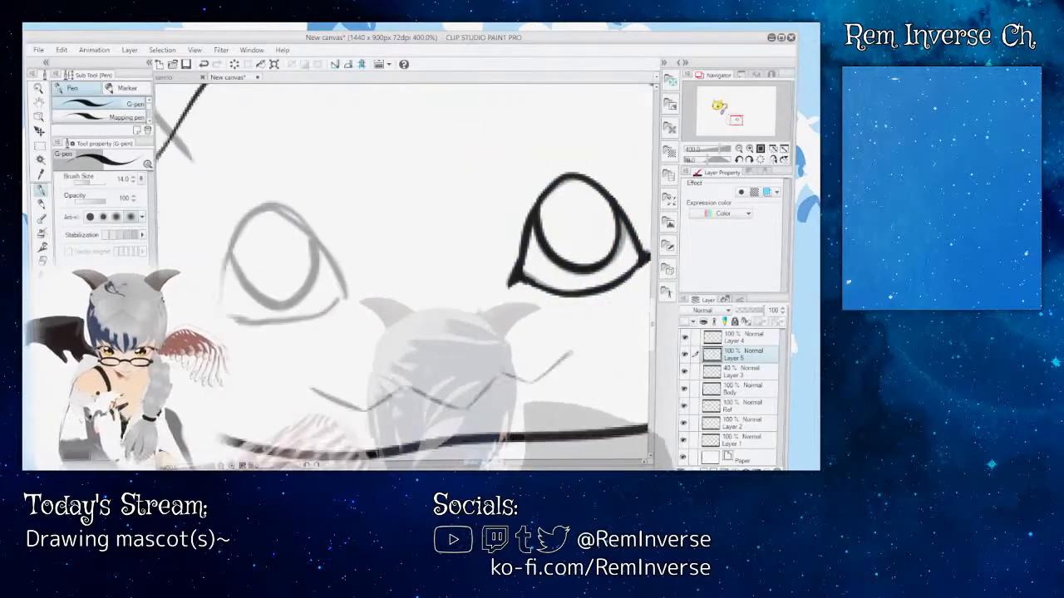
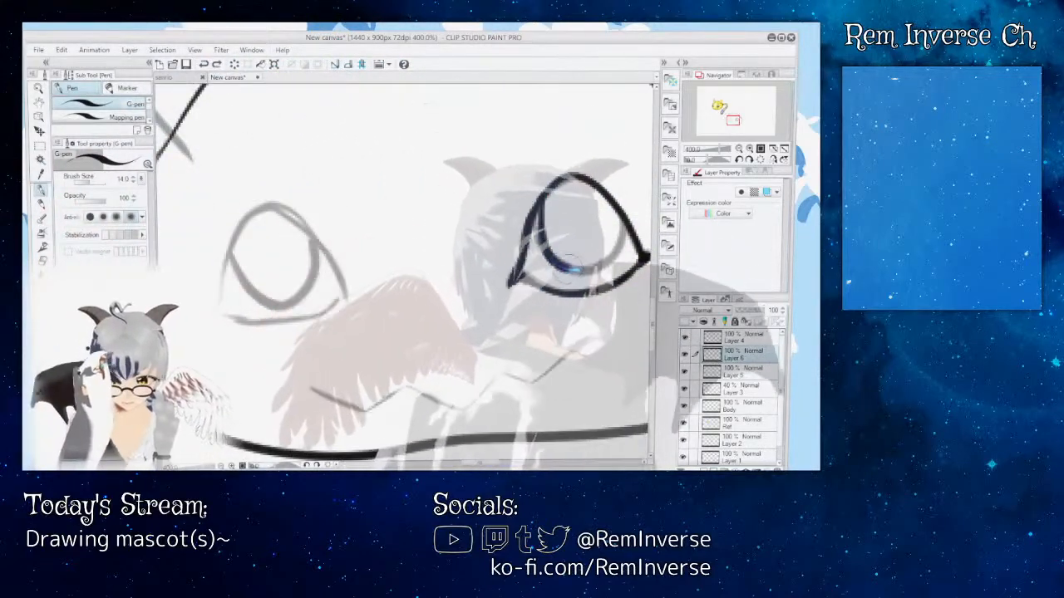
Step: Undo the right eye's iris strokes and erase stray sketch marks around that eye on Layer 3
mouse_move(572, 269)
mouse_down()
mouse_move(609, 251)
mouse_move(617, 223)
mouse_up()
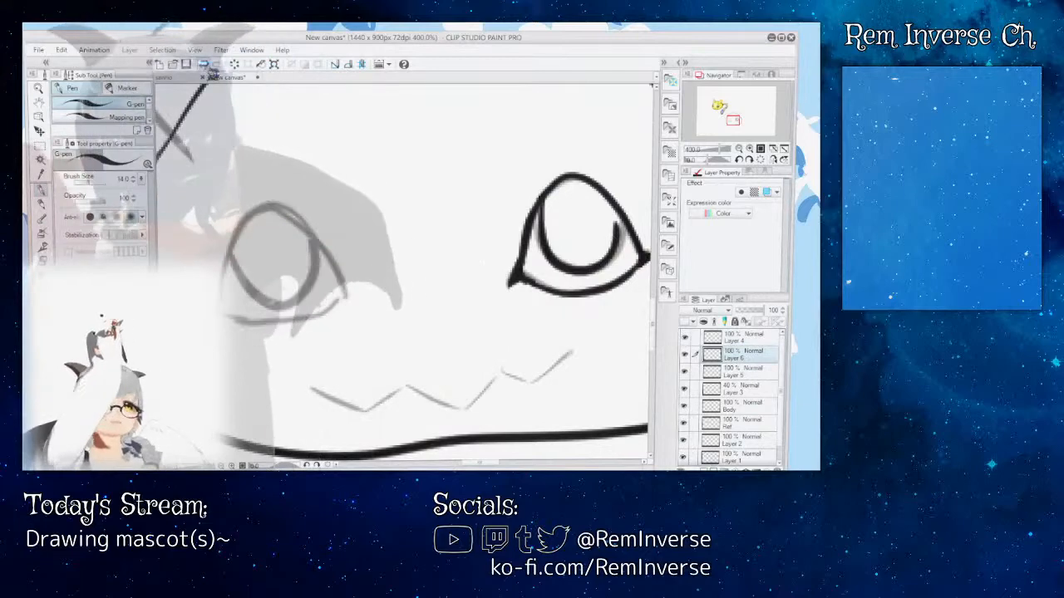
click(203, 64)
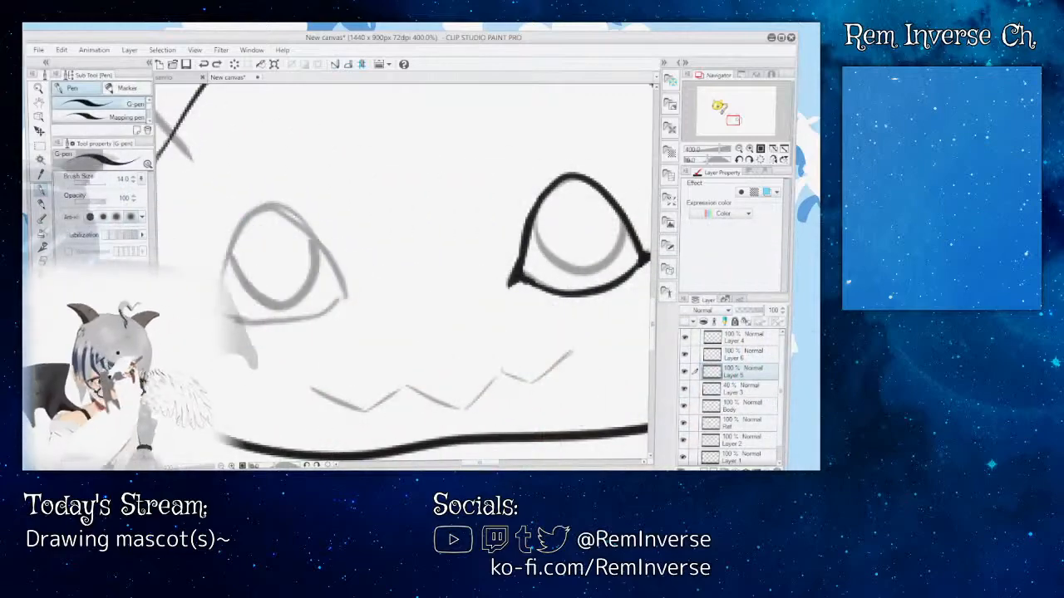
key(e)
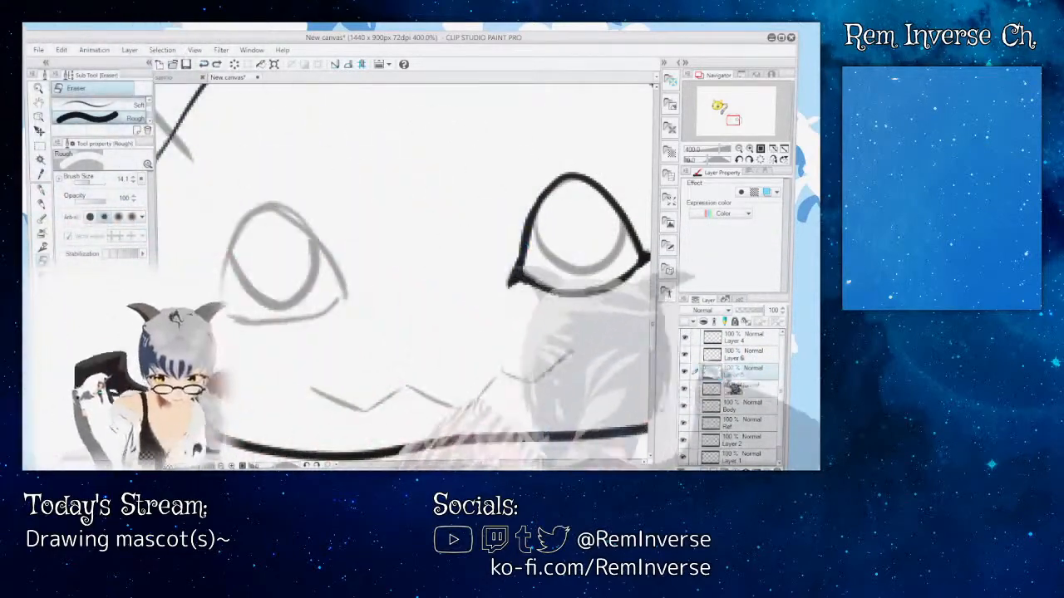
click(736, 389)
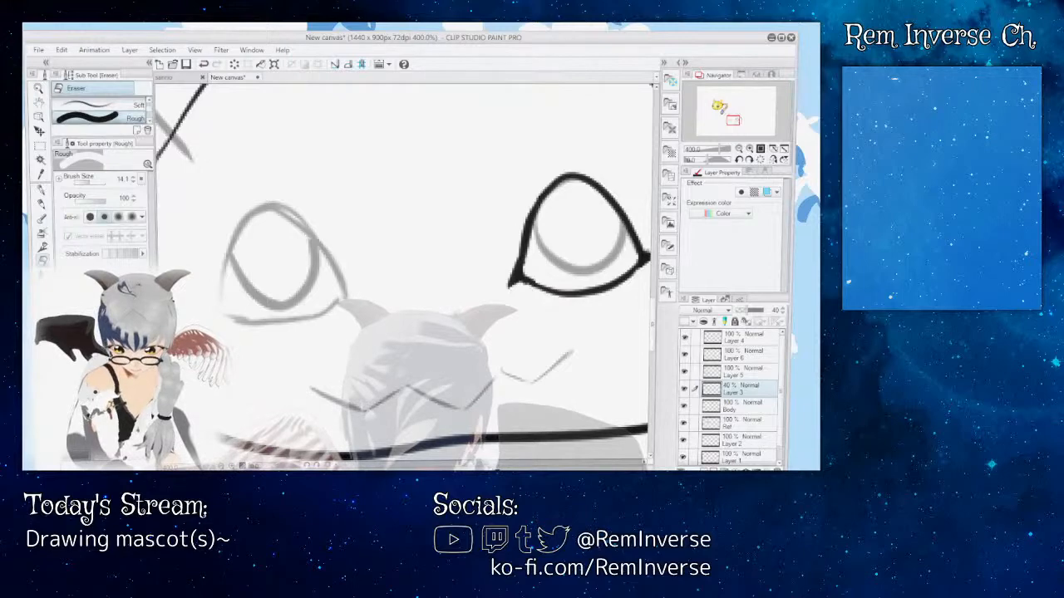
drag(480, 463, 492, 463)
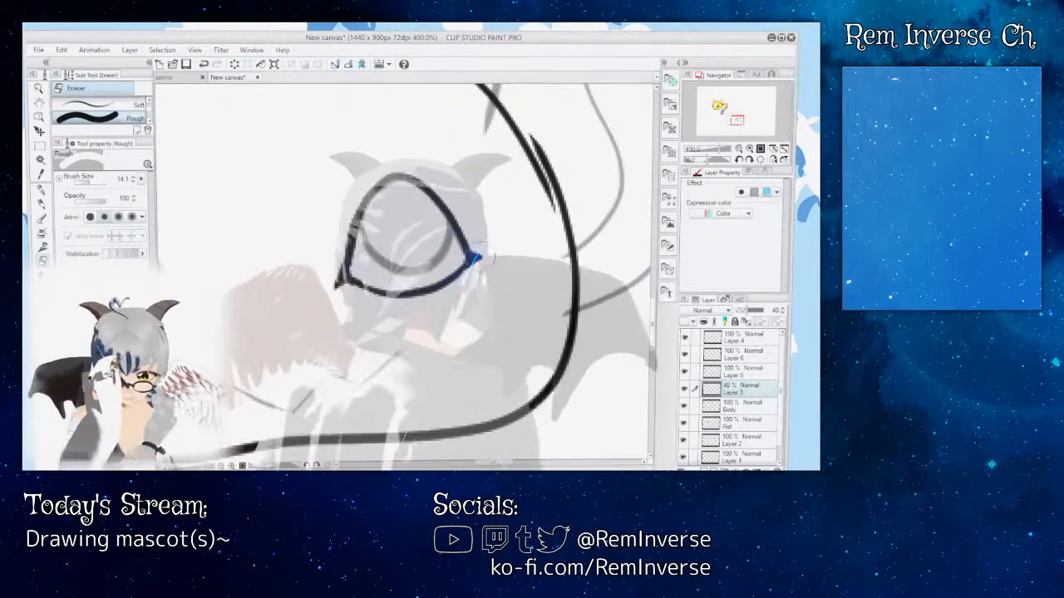
mouse_move(340, 261)
mouse_down()
mouse_move(337, 173)
mouse_move(367, 179)
mouse_move(400, 162)
mouse_move(385, 182)
mouse_move(421, 172)
mouse_move(402, 164)
mouse_move(447, 181)
mouse_move(432, 170)
mouse_move(483, 218)
mouse_move(472, 263)
mouse_move(486, 231)
mouse_move(481, 260)
mouse_move(449, 286)
mouse_move(417, 300)
mouse_move(351, 278)
mouse_up()
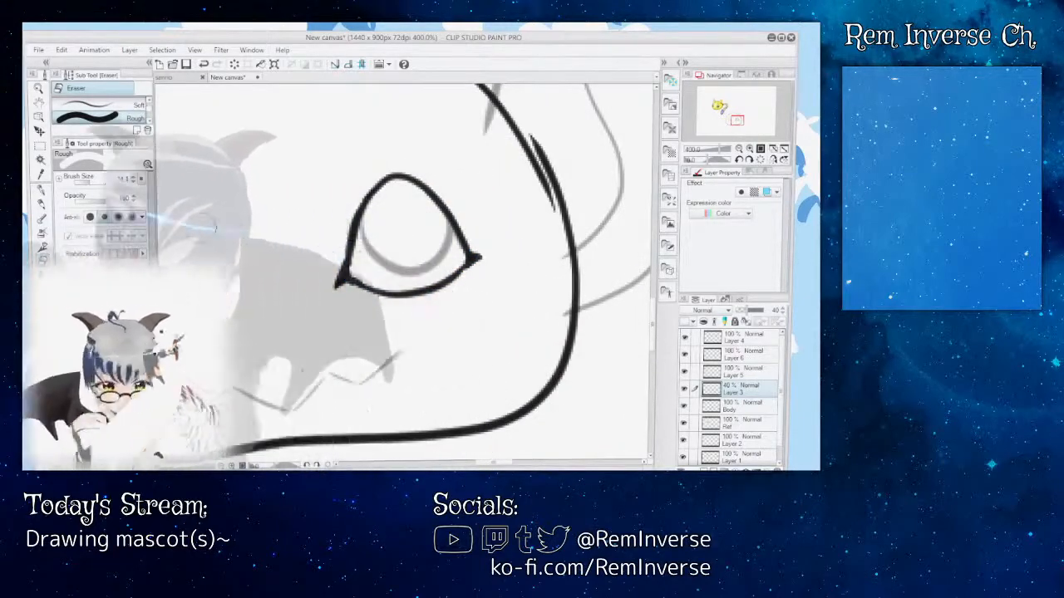
Step: Compare the body outline with the faded sketch by toggling the visibility of the Body layer and Layer 3
key(p)
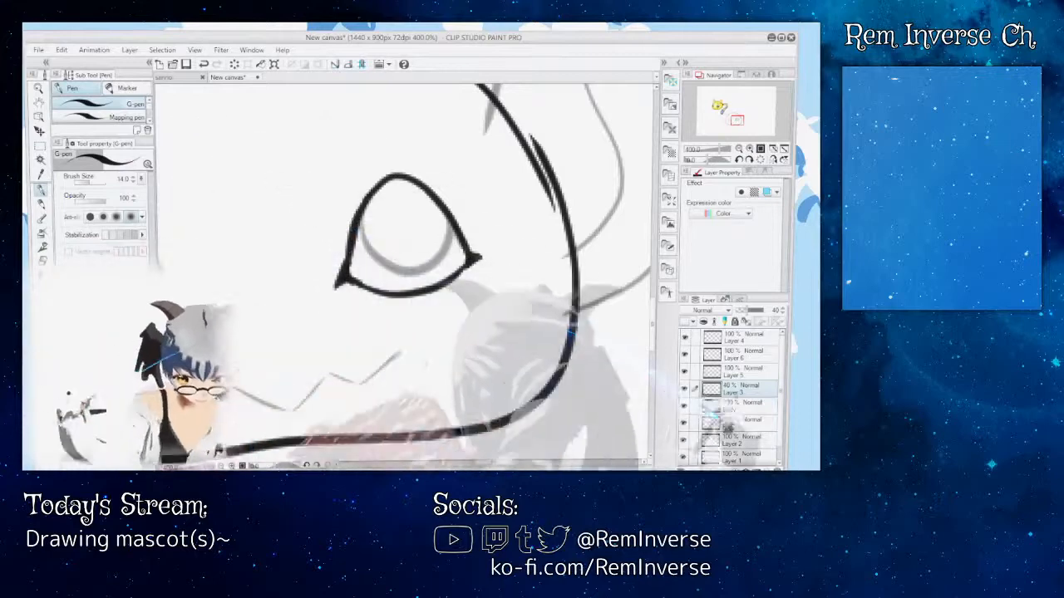
click(749, 405)
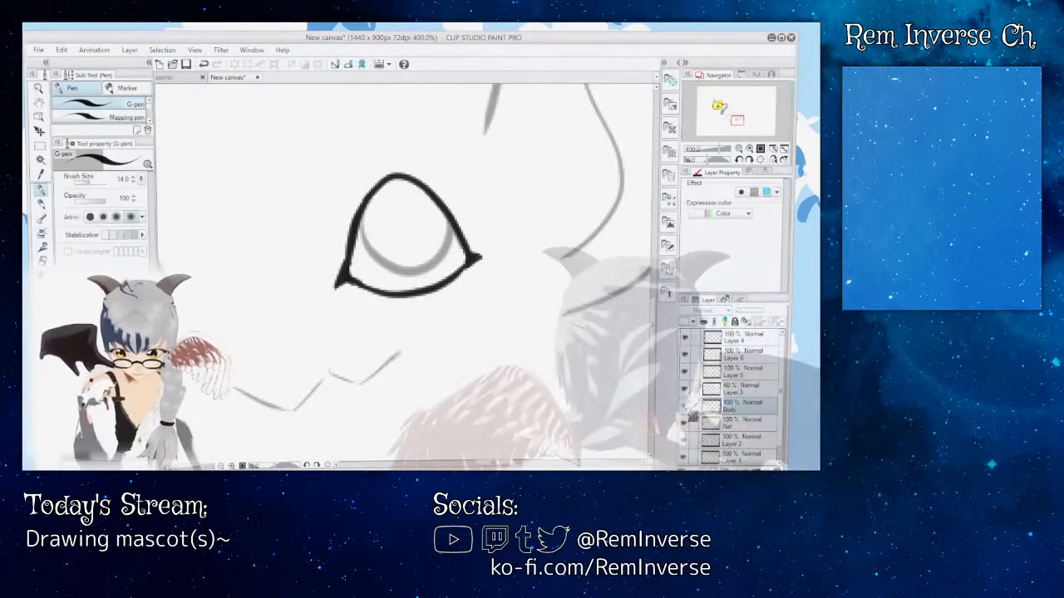
click(684, 407)
click(748, 390)
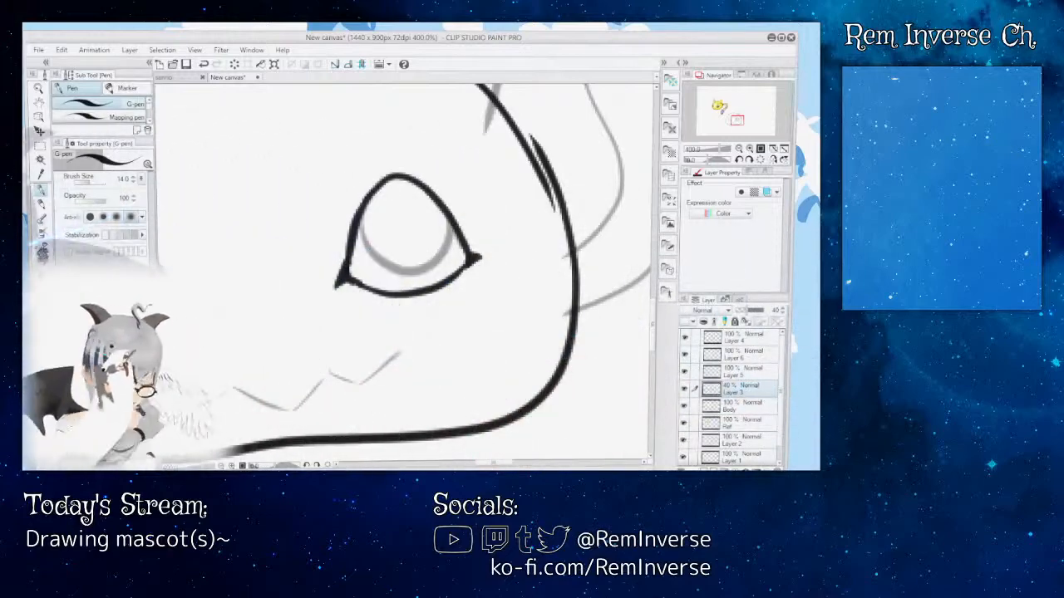
click(747, 404)
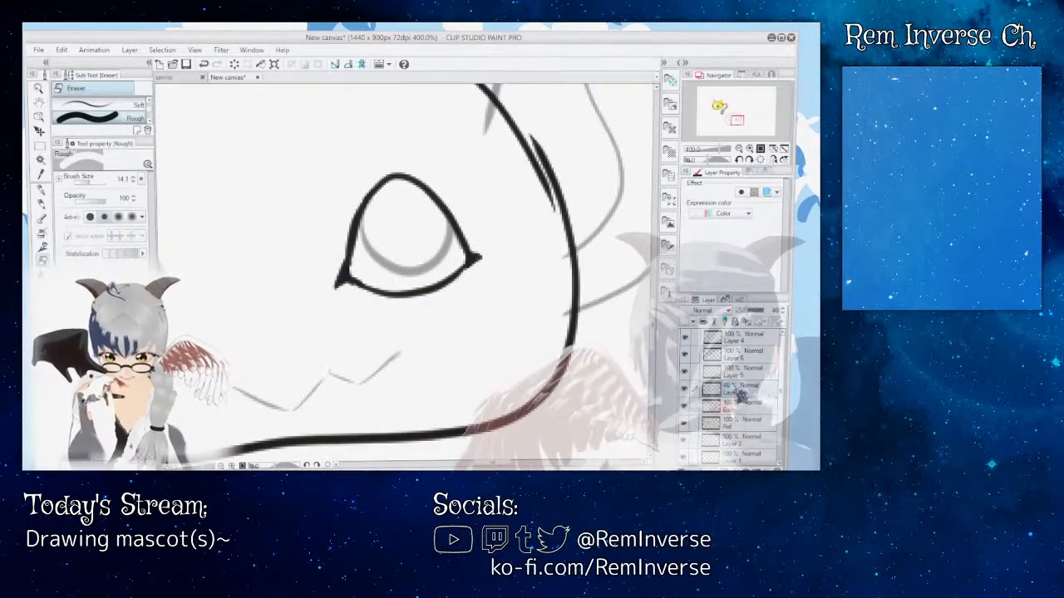
click(686, 390)
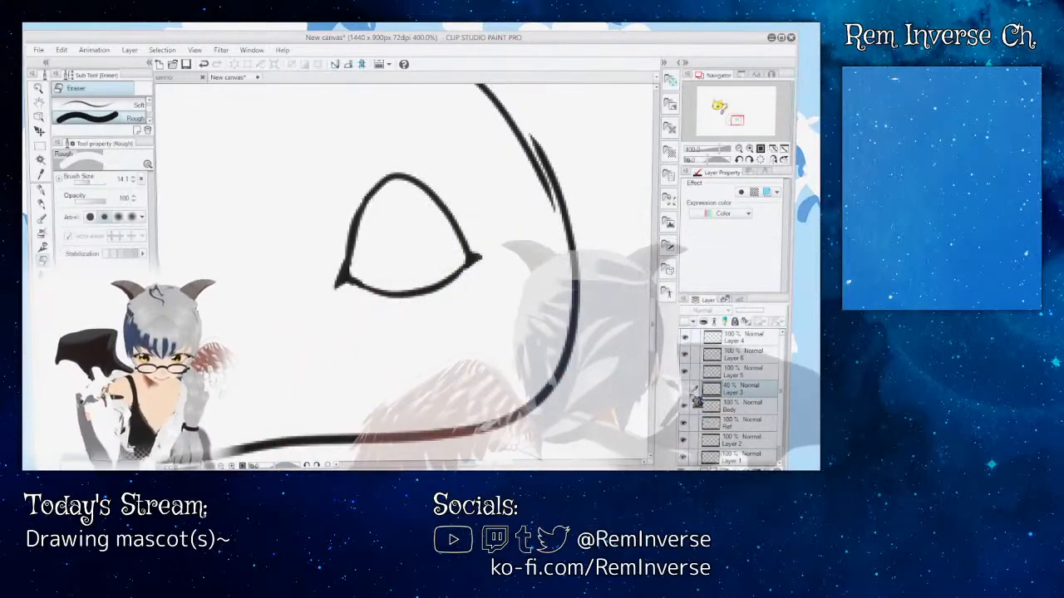
click(686, 390)
Step: Check the sketch on Layer 3 at 100% opacity, settle its opacity at about 60%, and make Layer 5 active
mouse_move(208, 249)
mouse_down()
mouse_move(649, 270)
mouse_move(166, 266)
mouse_move(186, 266)
mouse_up()
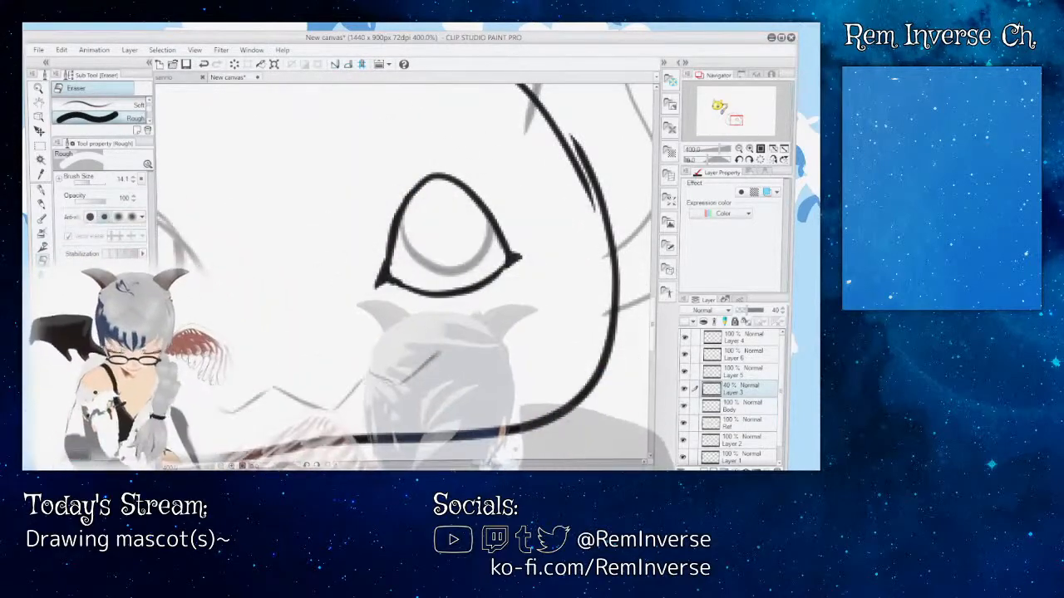
drag(477, 368, 510, 369)
mouse_move(486, 462)
mouse_down()
mouse_move(544, 462)
mouse_move(468, 462)
mouse_move(514, 462)
mouse_move(475, 462)
mouse_move(486, 462)
mouse_up()
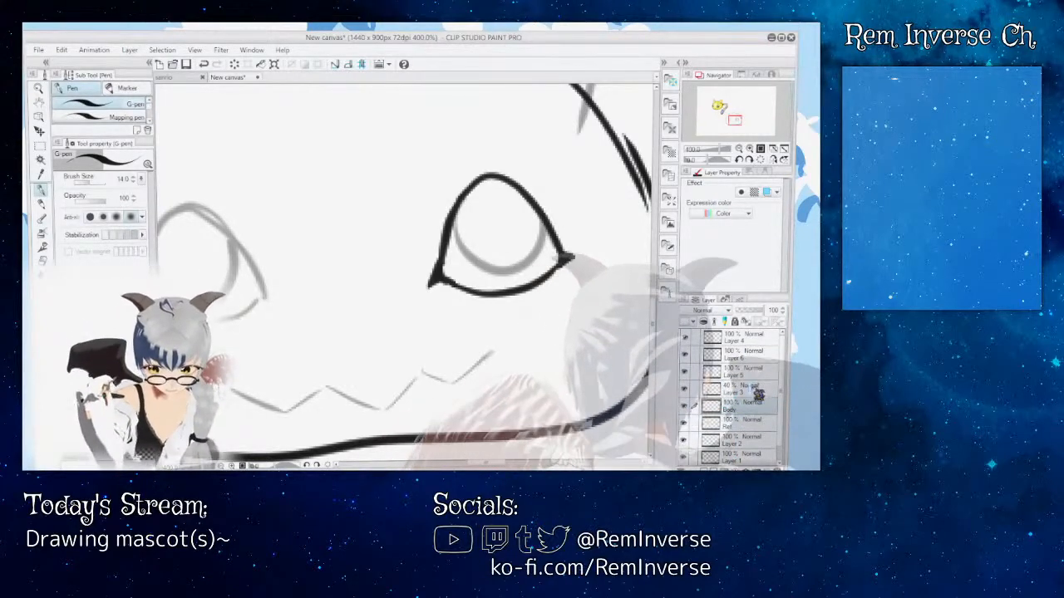
click(755, 390)
mouse_move(752, 311)
mouse_down()
mouse_move(775, 313)
mouse_move(758, 313)
mouse_up()
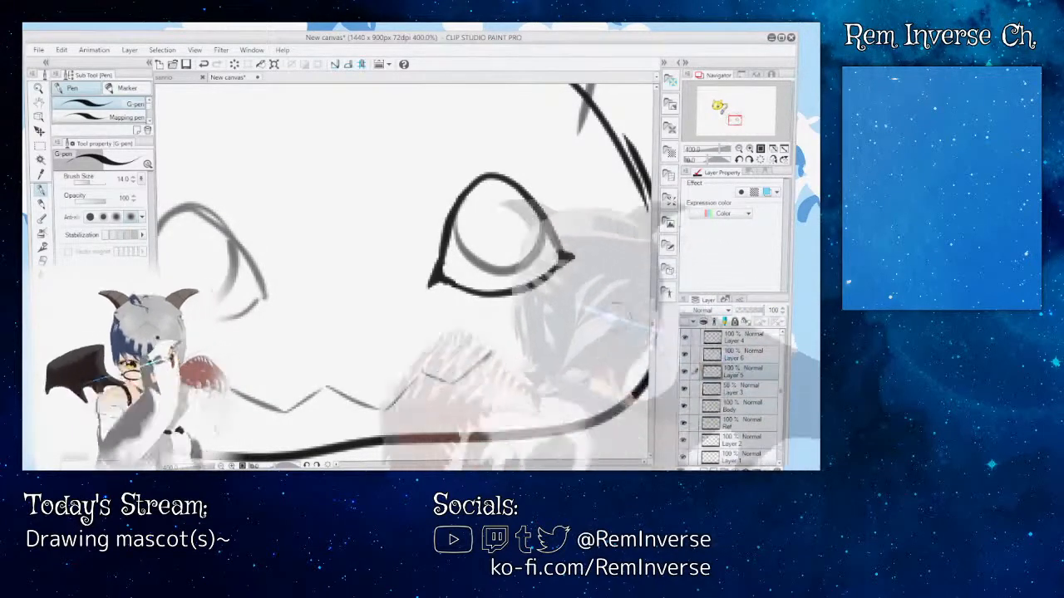
key(e)
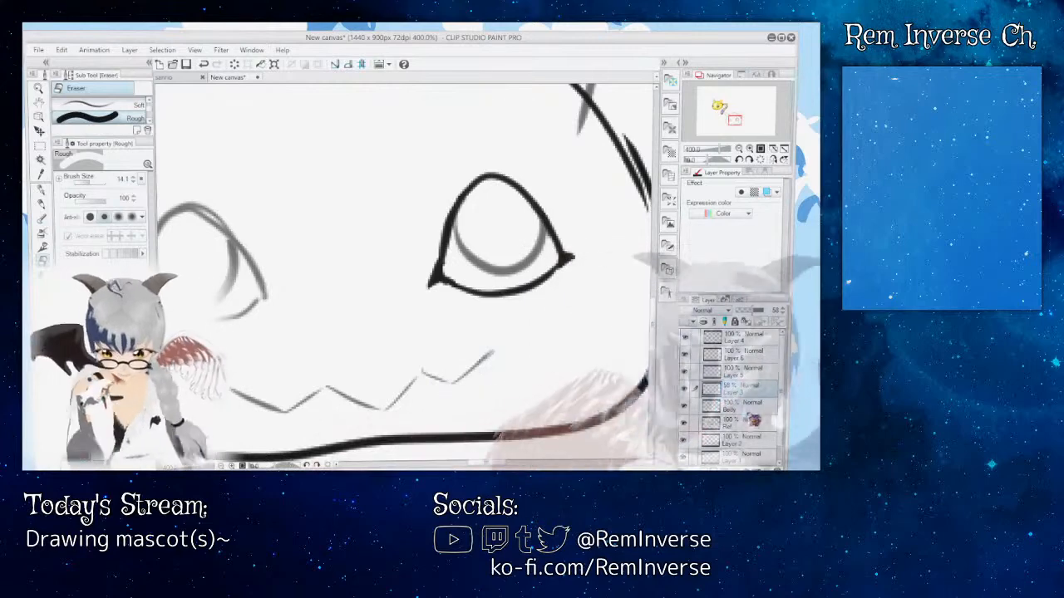
click(751, 389)
drag(755, 310, 766, 310)
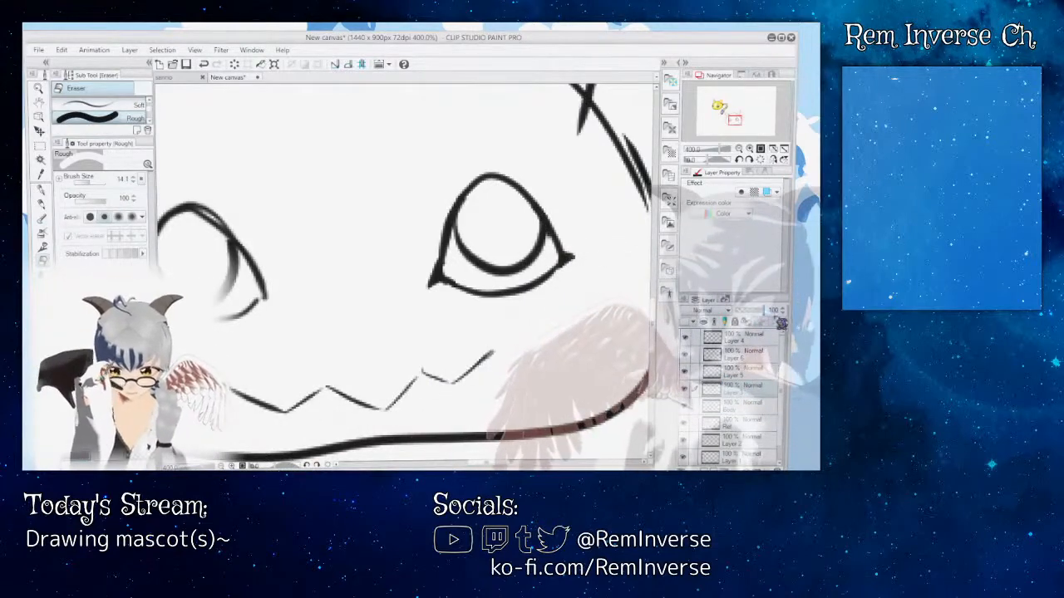
drag(492, 465, 483, 468)
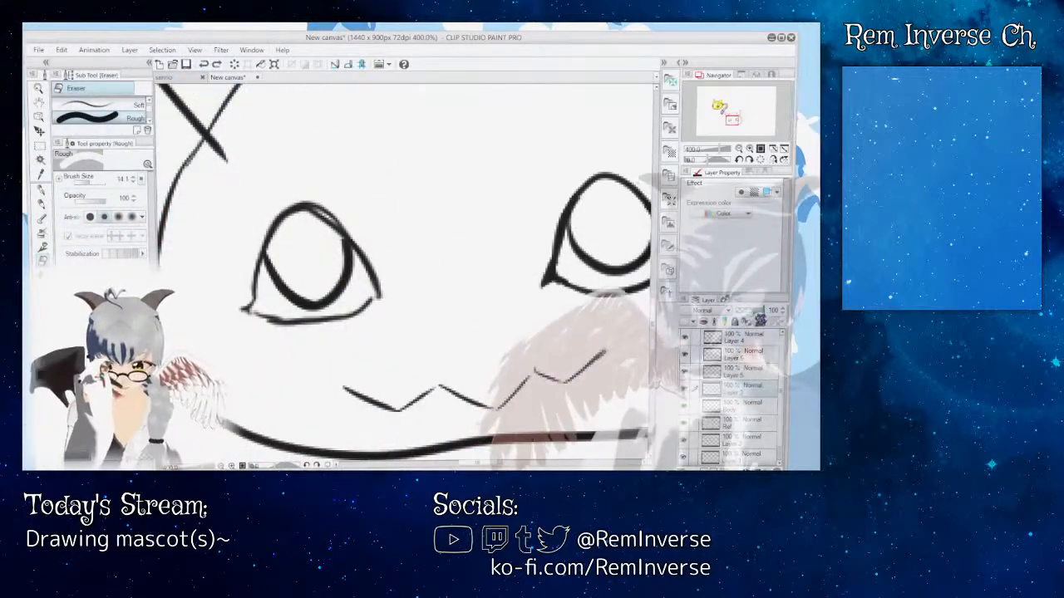
click(753, 311)
click(736, 370)
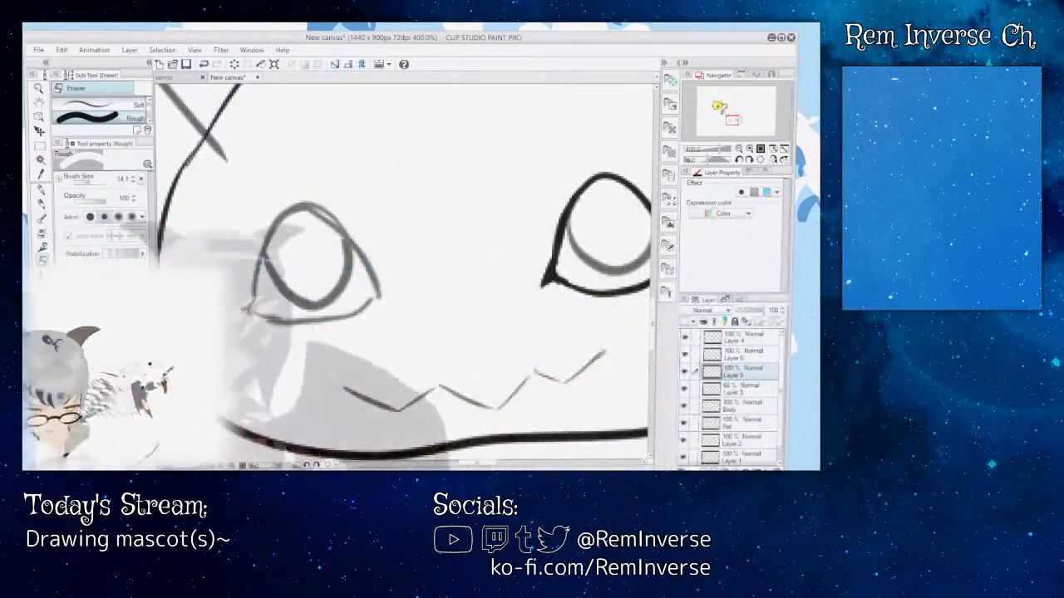
Step: Trace the left eye's outline on Layer 5 with the G-pen at size 14.0, giving it pointed inner and outer corners
click(40, 191)
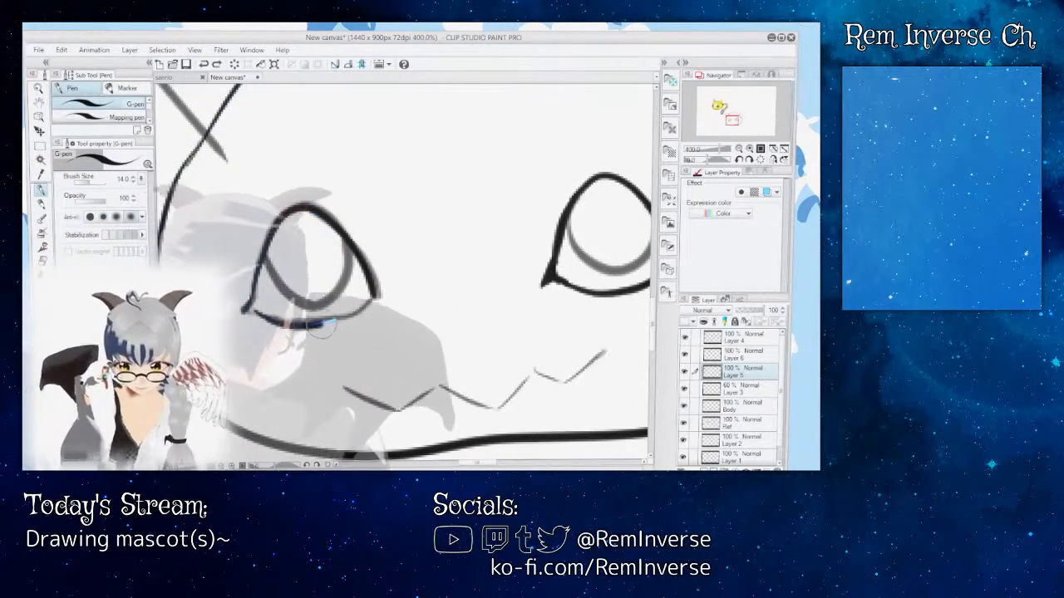
scroll(365, 306, right, 2)
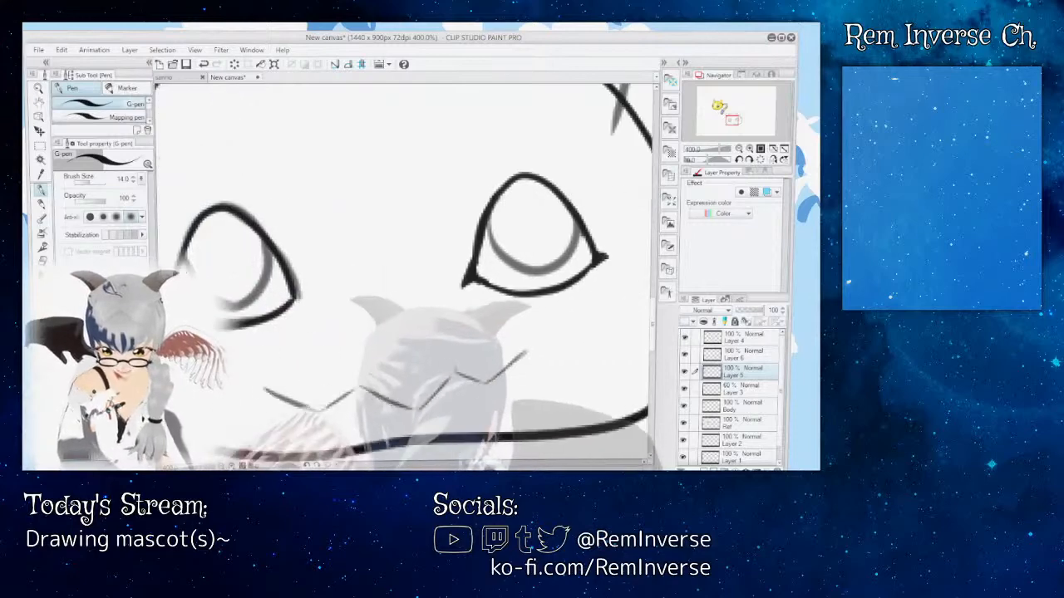
scroll(243, 314, left, 2)
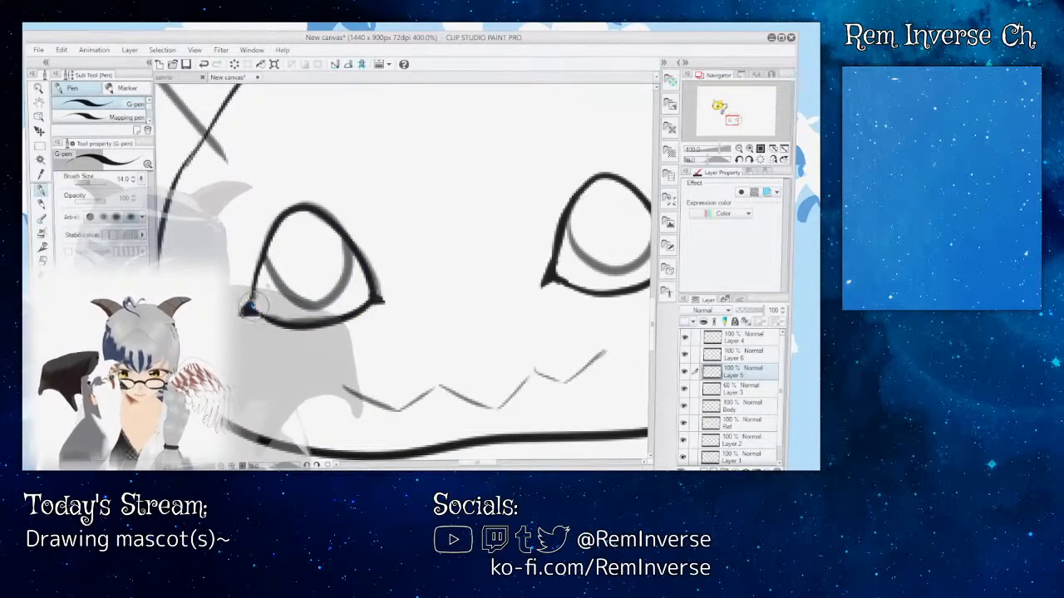
Step: Try tracing the first teeth of the zigzag mouth over the sketch, undoing the strokes past the first tooth
drag(496, 467, 501, 465)
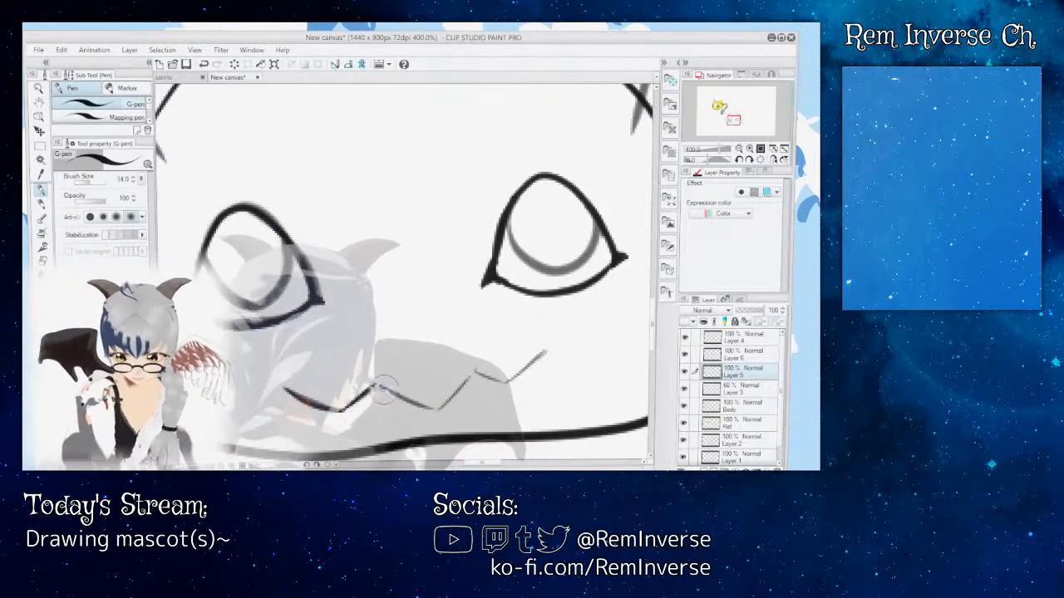
mouse_move(384, 387)
mouse_down()
mouse_move(442, 404)
mouse_move(471, 369)
mouse_up()
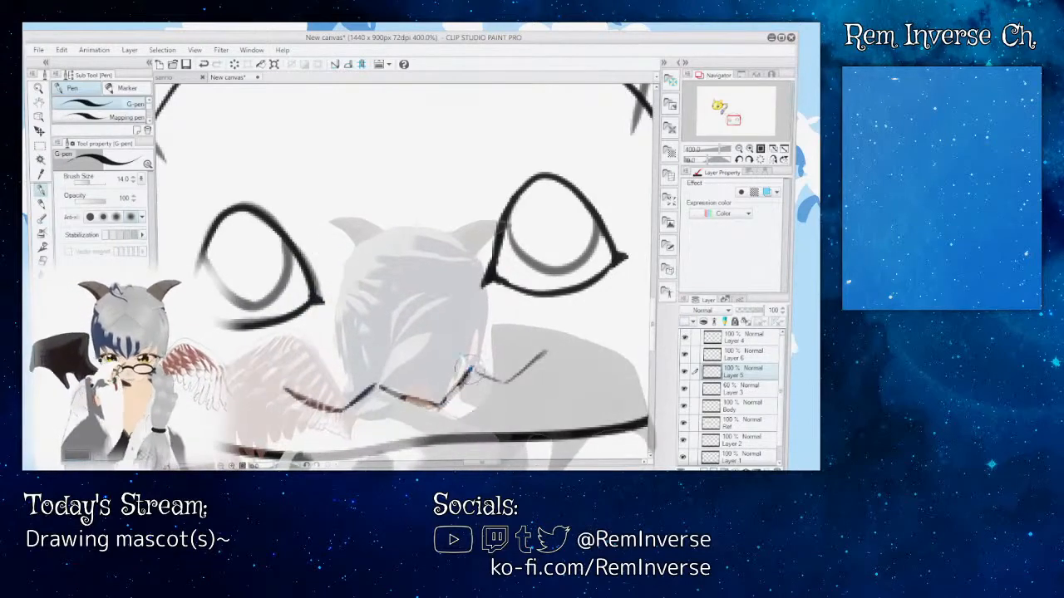
key(ctrl+z)
key(ctrl+z)
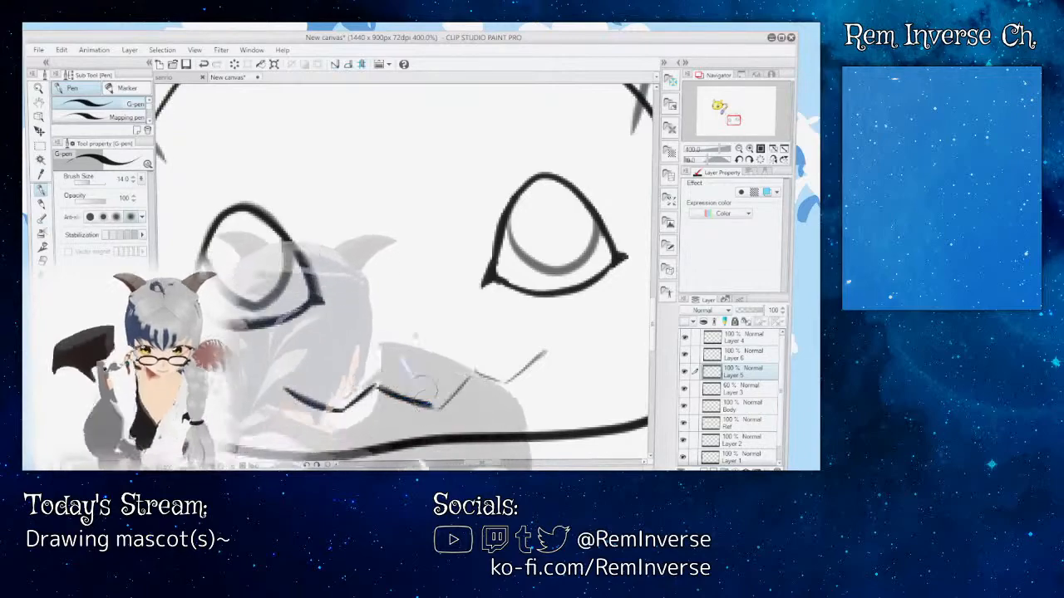
key(ctrl+z)
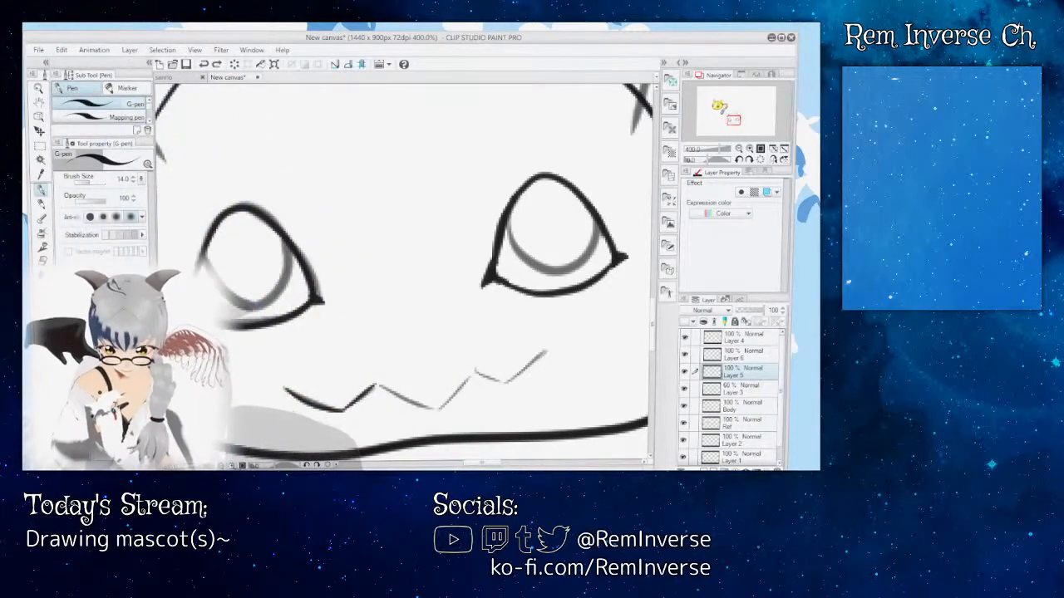
Step: Try tracing the rest of the zigzag mouth up to its raised right end at 800% zoom
key(ctrl+plus)
scroll(405, 273, down, 3)
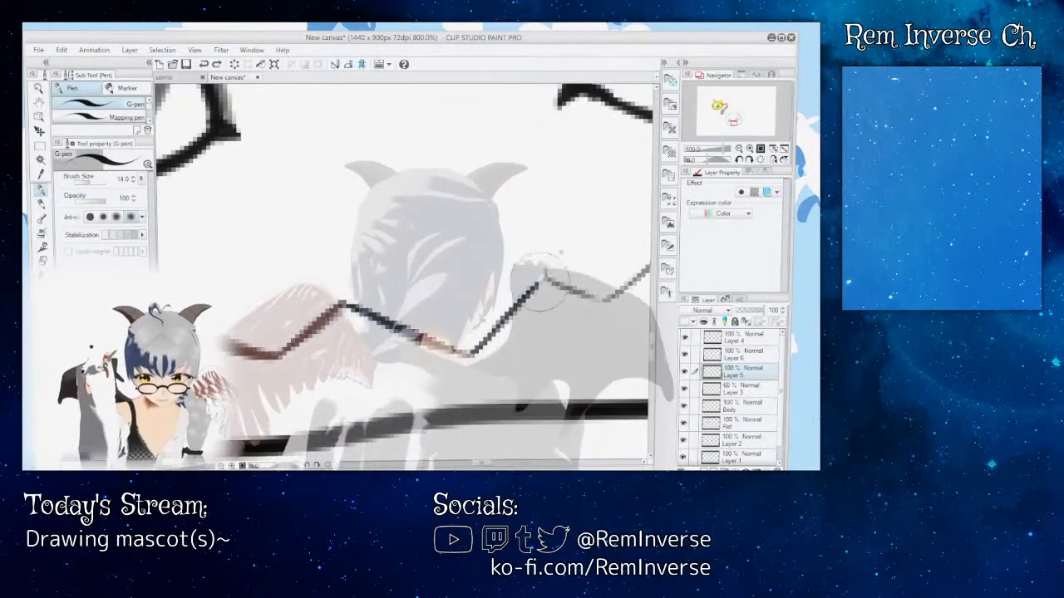
mouse_move(557, 282)
mouse_down()
mouse_move(374, 284)
mouse_move(406, 298)
mouse_up()
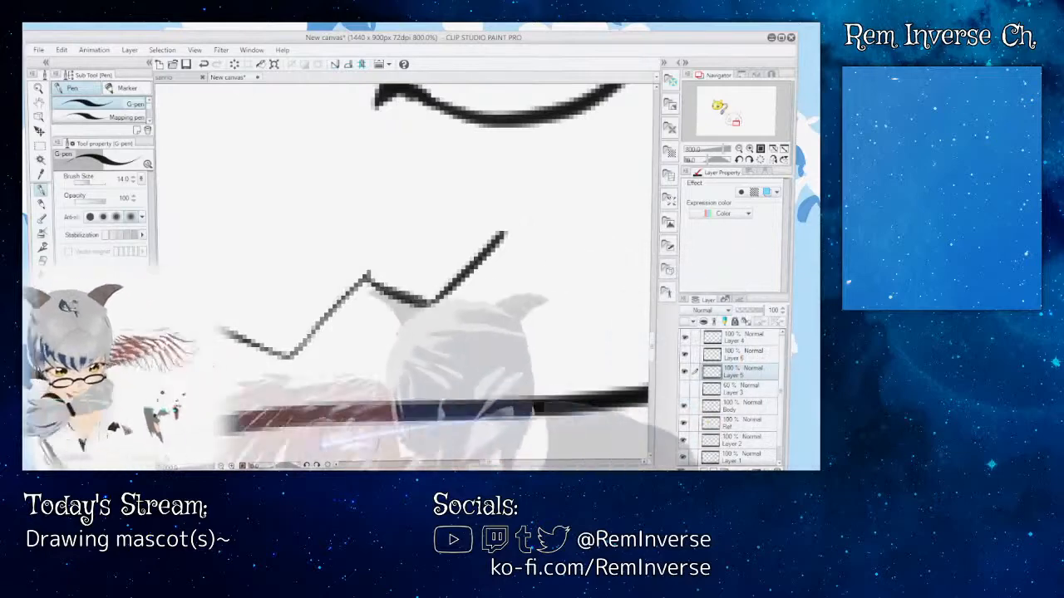
Step: Review the traced mouth against the whole face, undo all of its strokes, and show Layer 3 again
key(ctrl+minus)
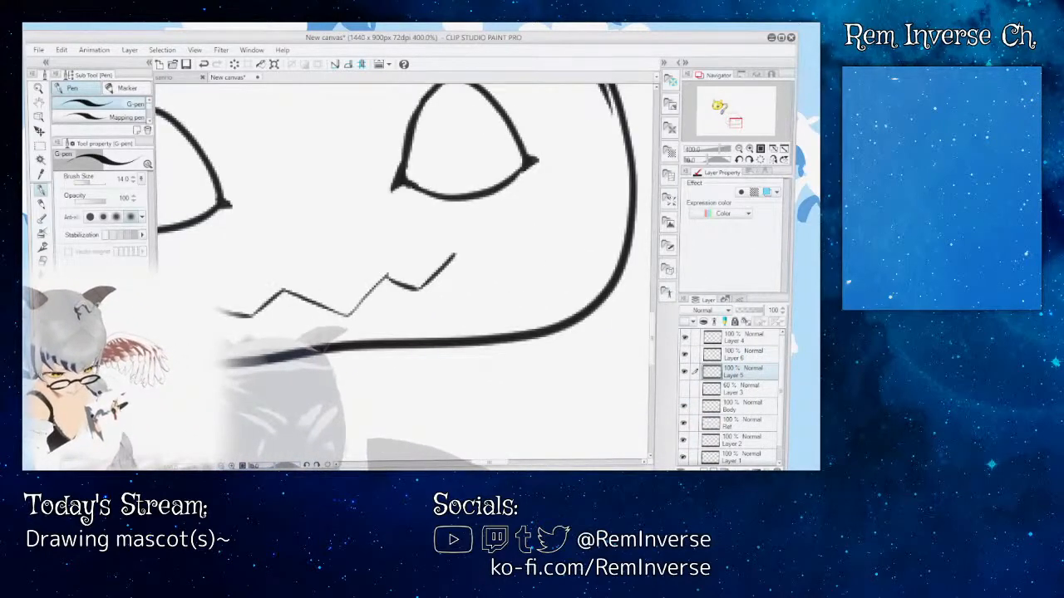
key(ctrl+minus)
key(ctrl+minus)
key(ctrl+minus)
key(ctrl+plus)
key(ctrl+plus)
key(ctrl+plus)
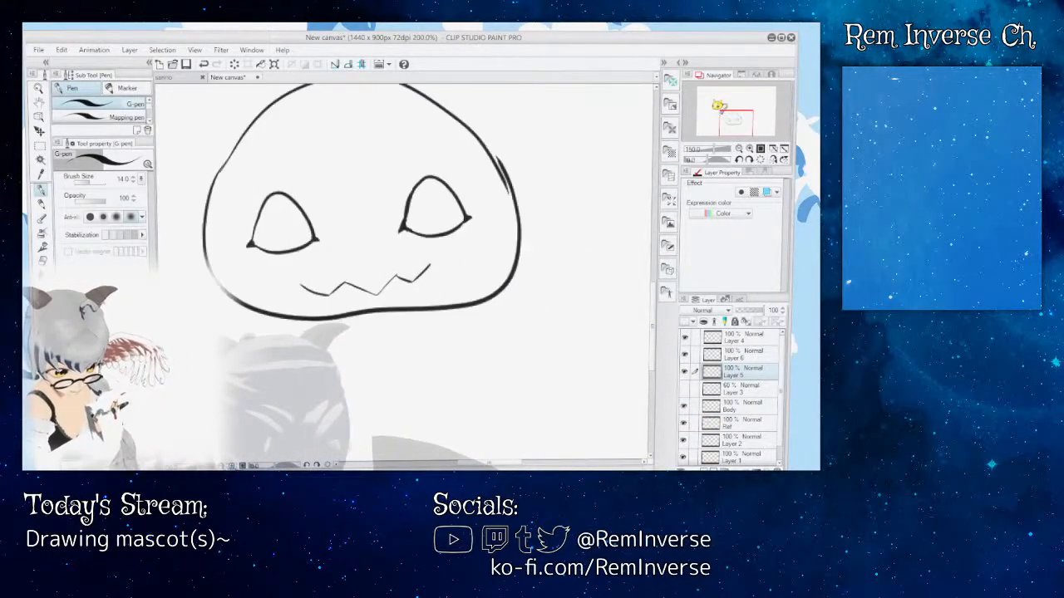
click(206, 65)
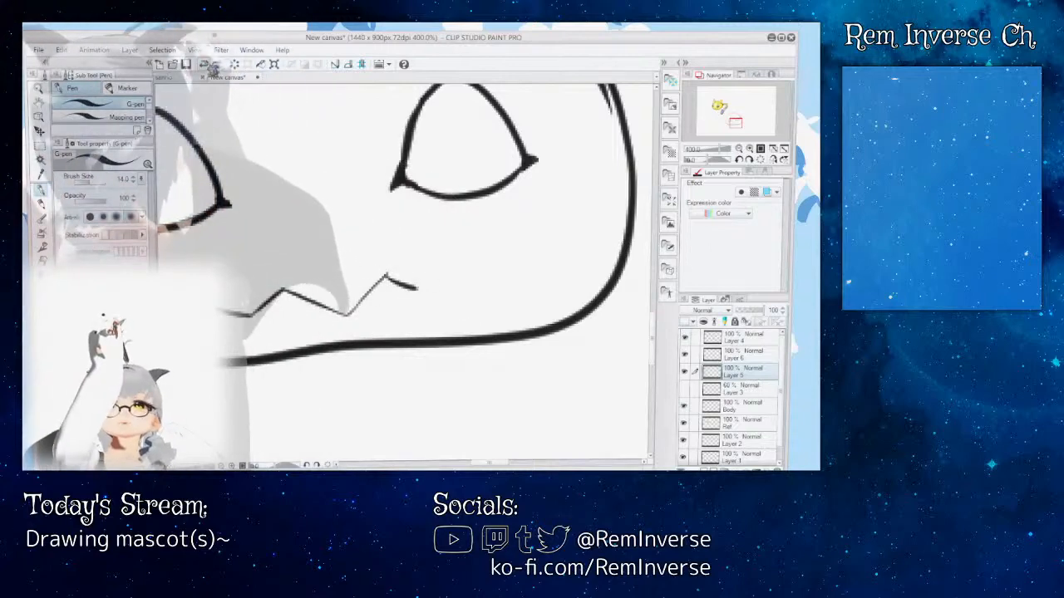
click(205, 65)
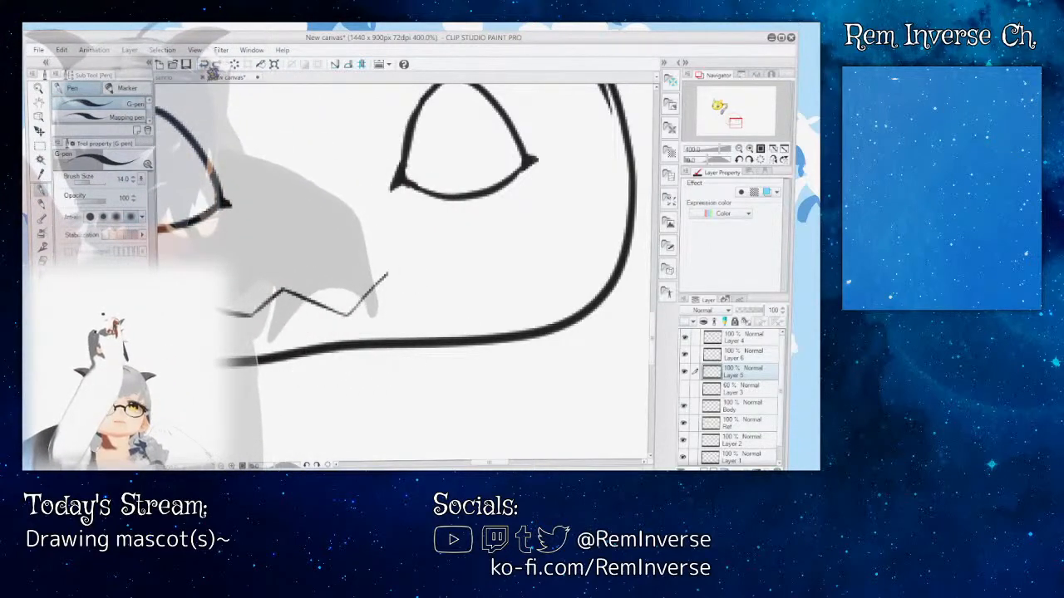
click(684, 389)
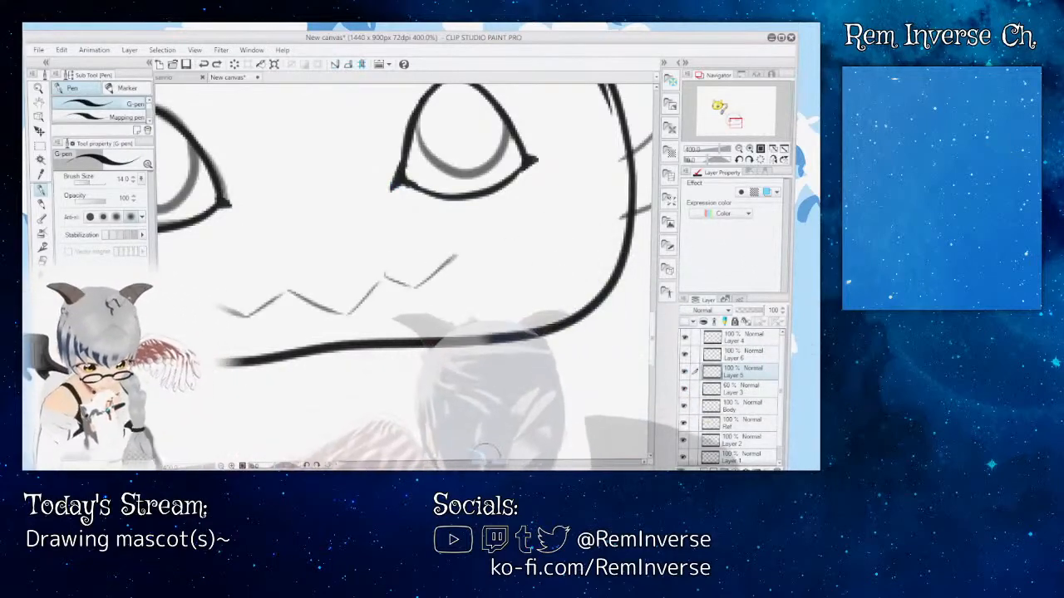
Step: Retrace the full zigzag mouth over the sketch with the G-pen on Layer 5, and hide Layer 3 to check it
drag(490, 465, 481, 465)
key(ctrl+plus)
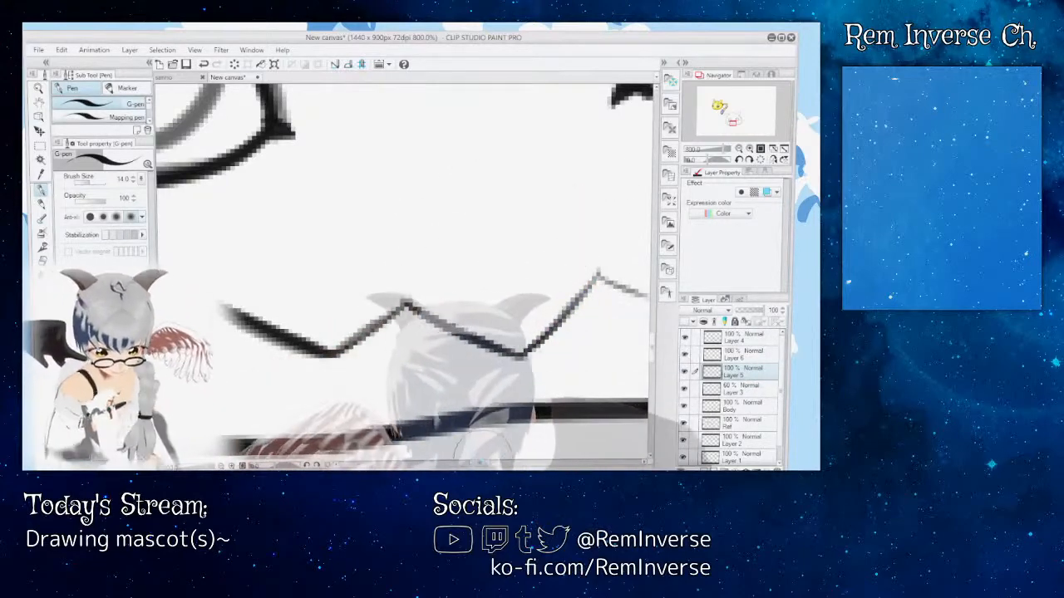
drag(479, 462, 492, 462)
drag(308, 276, 376, 301)
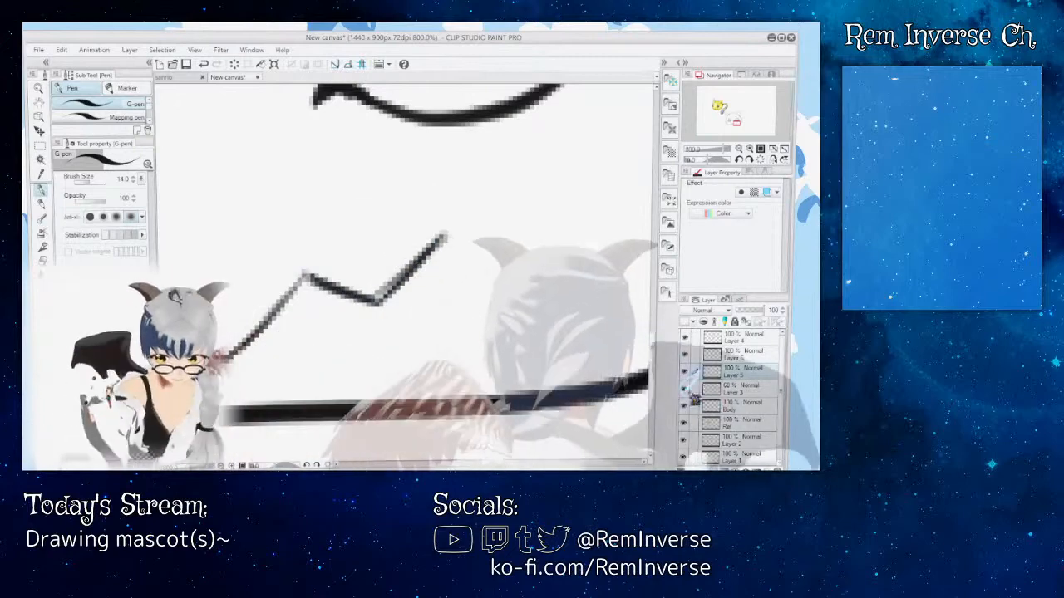
click(684, 389)
drag(491, 462, 485, 463)
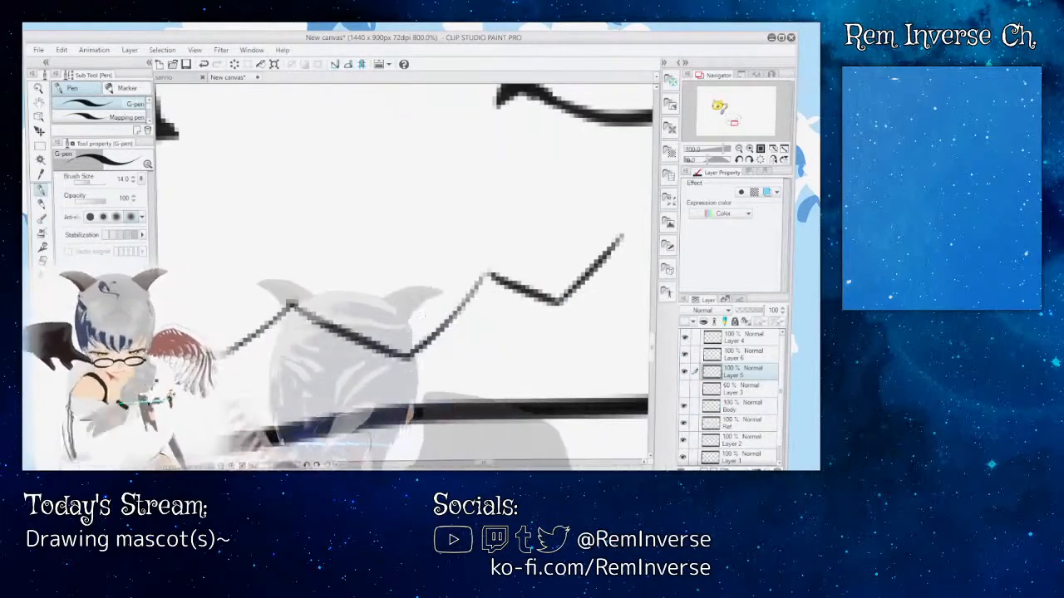
Step: Thicken the thin segments of the zigzag mouth's middle teeth with extra G-pen strokes on Layer 5
key(ctrl+minus)
key(ctrl+minus)
key(ctrl+minus)
key(ctrl+minus)
key(ctrl+minus)
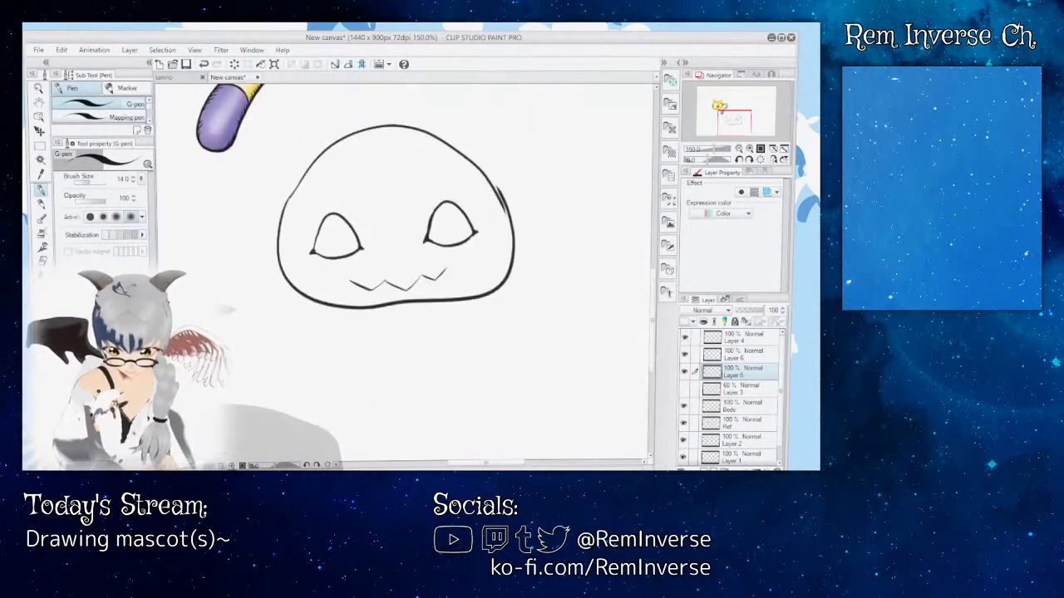
key(ctrl+plus)
key(ctrl+plus)
key(ctrl+plus)
key(ctrl+plus)
key(ctrl+plus)
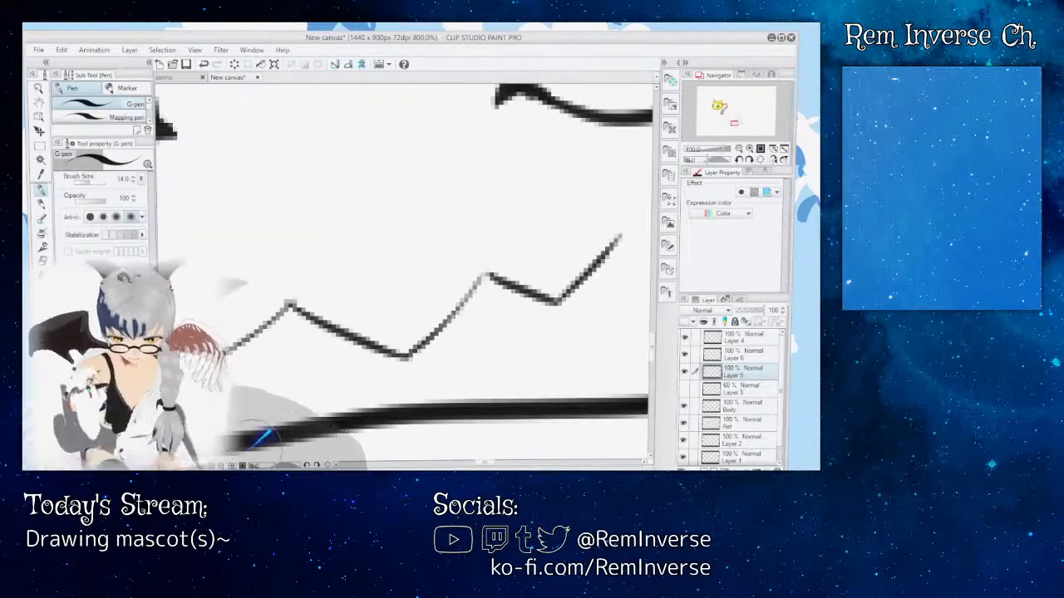
mouse_move(414, 356)
mouse_down()
mouse_move(489, 270)
mouse_move(470, 293)
mouse_up()
drag(290, 301, 379, 358)
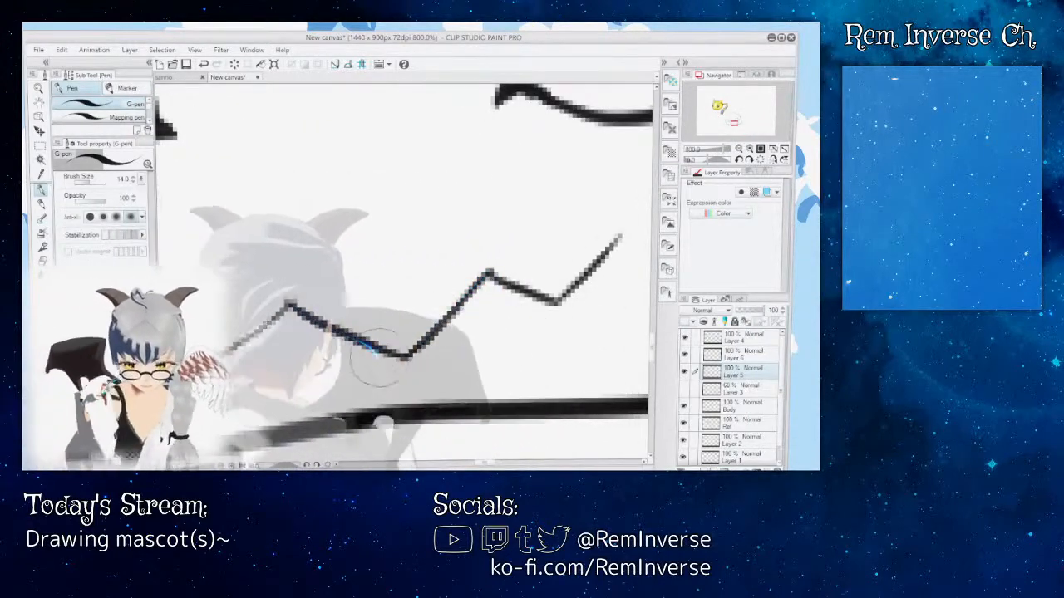
mouse_move(291, 304)
mouse_down()
mouse_move(301, 329)
mouse_move(266, 360)
mouse_up()
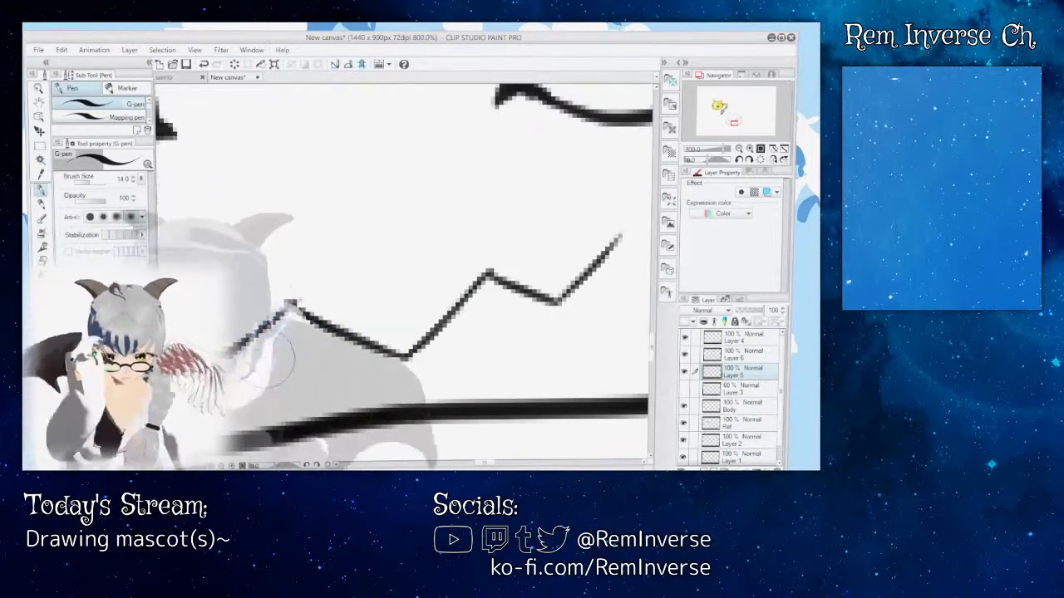
Step: Examine the thickened mouth line against the whole face and the yellow reference, with the Rough eraser selected
key(ctrl+minus)
key(ctrl+minus)
key(ctrl+minus)
key(ctrl+minus)
key(ctrl+minus)
key(ctrl+minus)
key(ctrl+minus)
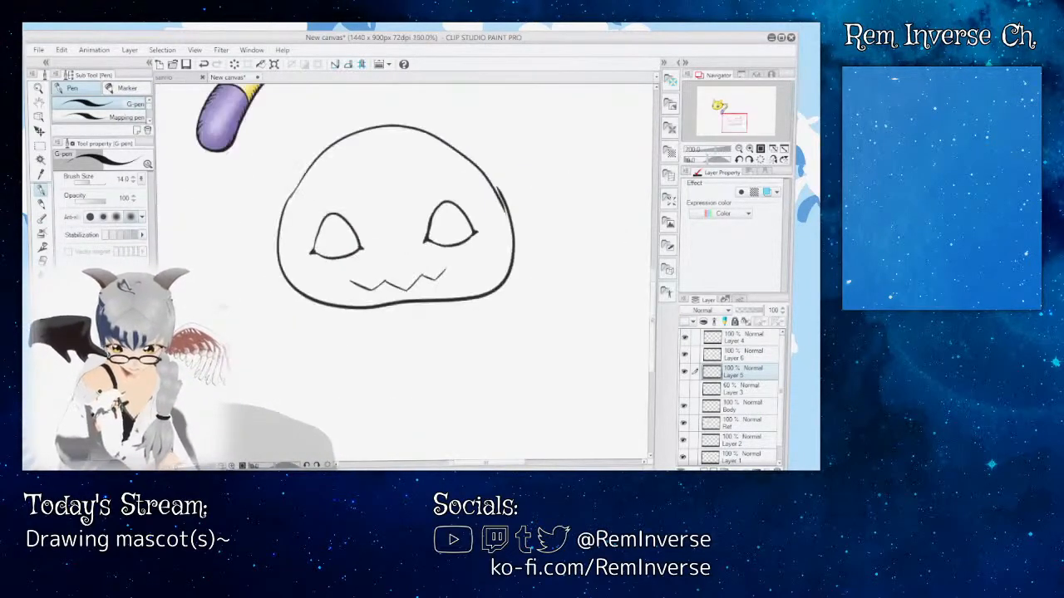
key(ctrl+plus)
key(ctrl+plus)
key(ctrl+plus)
key(ctrl+plus)
key(ctrl+plus)
key(ctrl+plus)
key(ctrl+plus)
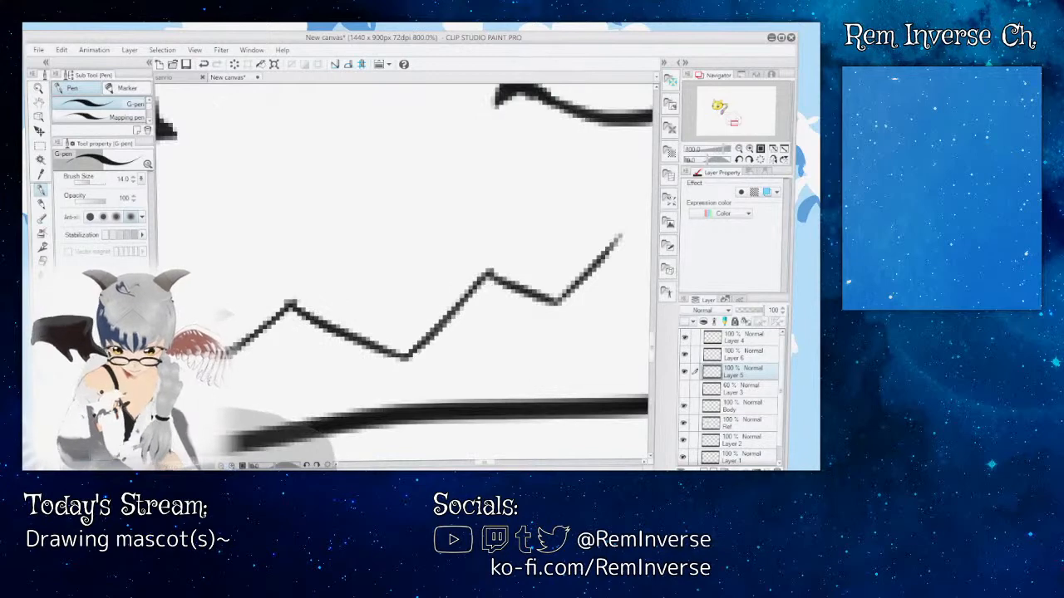
key(ctrl+minus)
key(ctrl+minus)
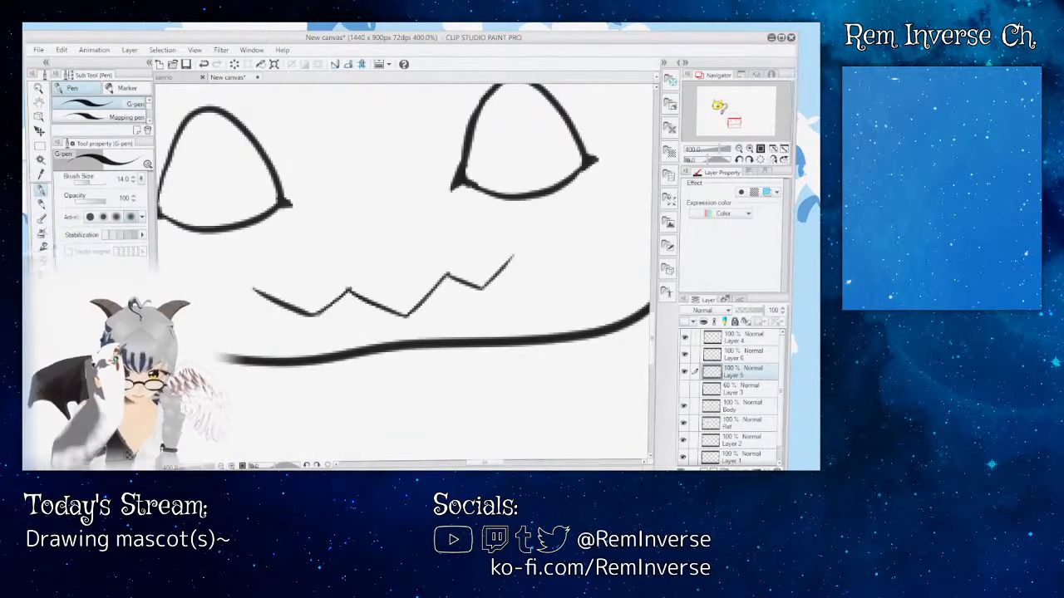
key(e)
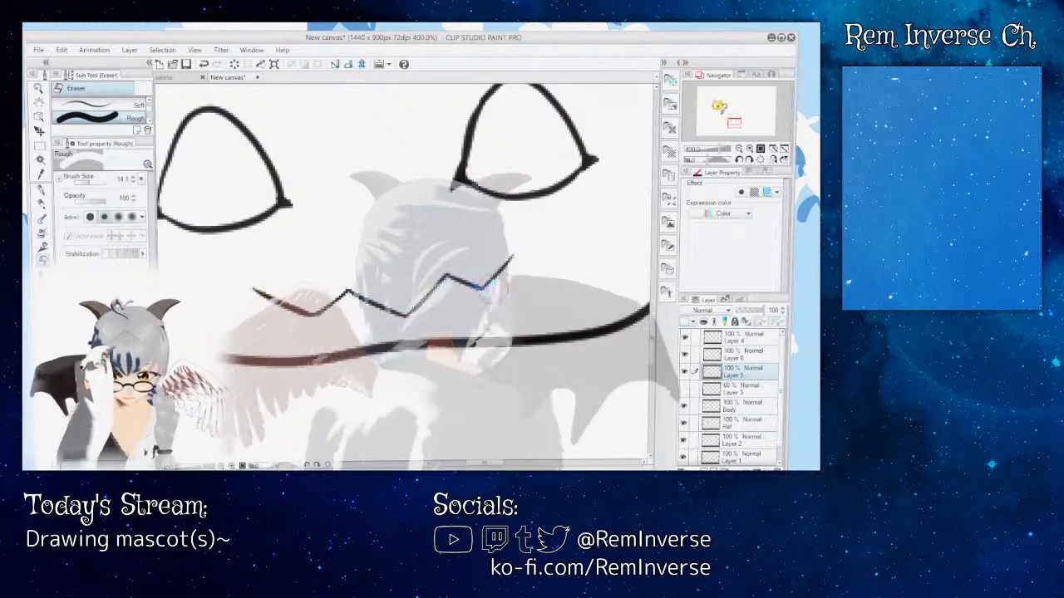
key(ctrl+minus)
key(ctrl+minus)
key(ctrl+minus)
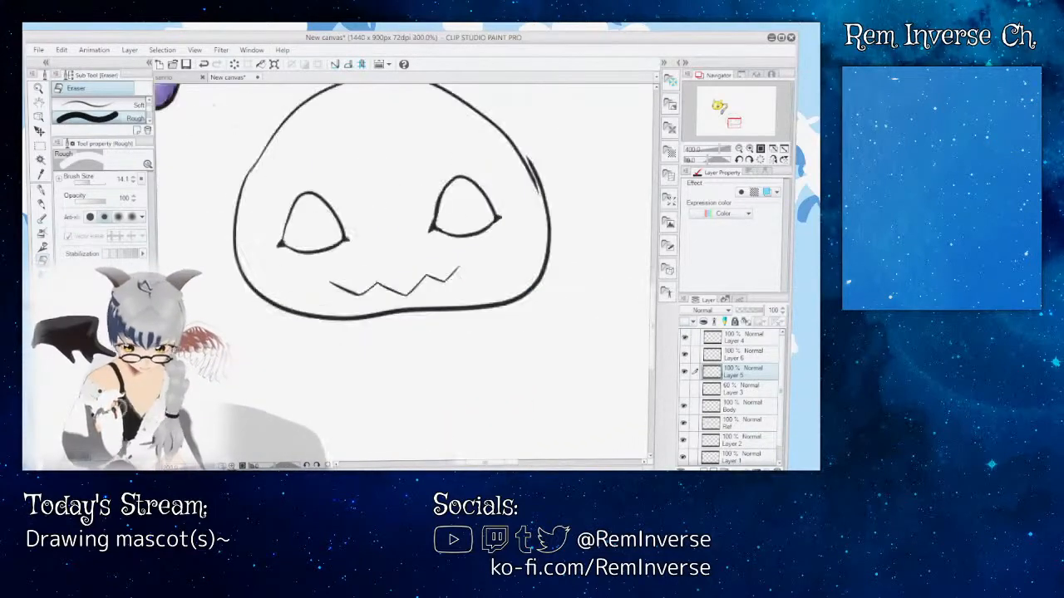
key(ctrl+minus)
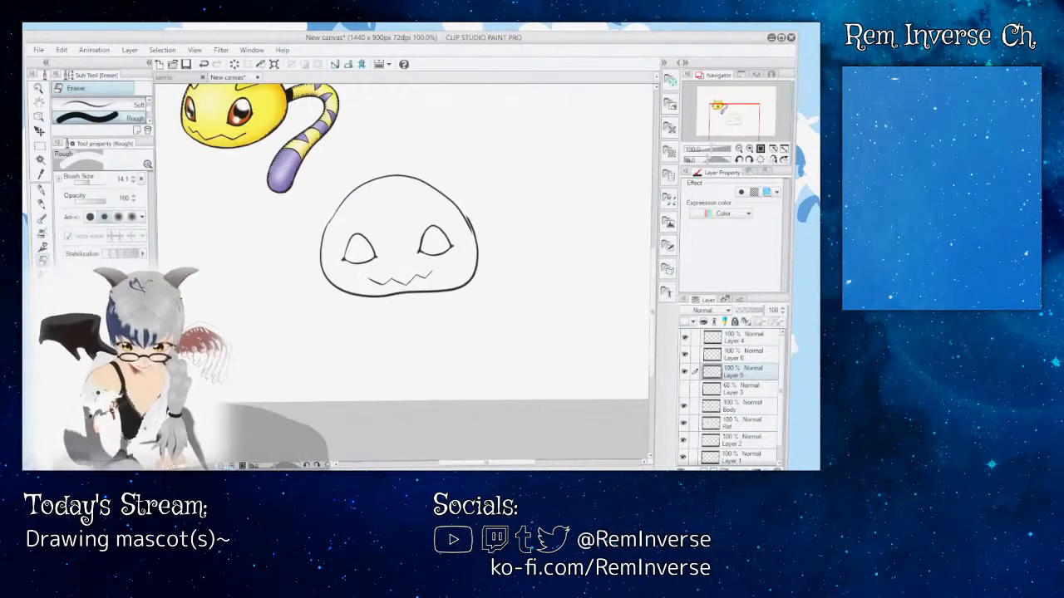
key(ctrl+plus)
key(ctrl+plus)
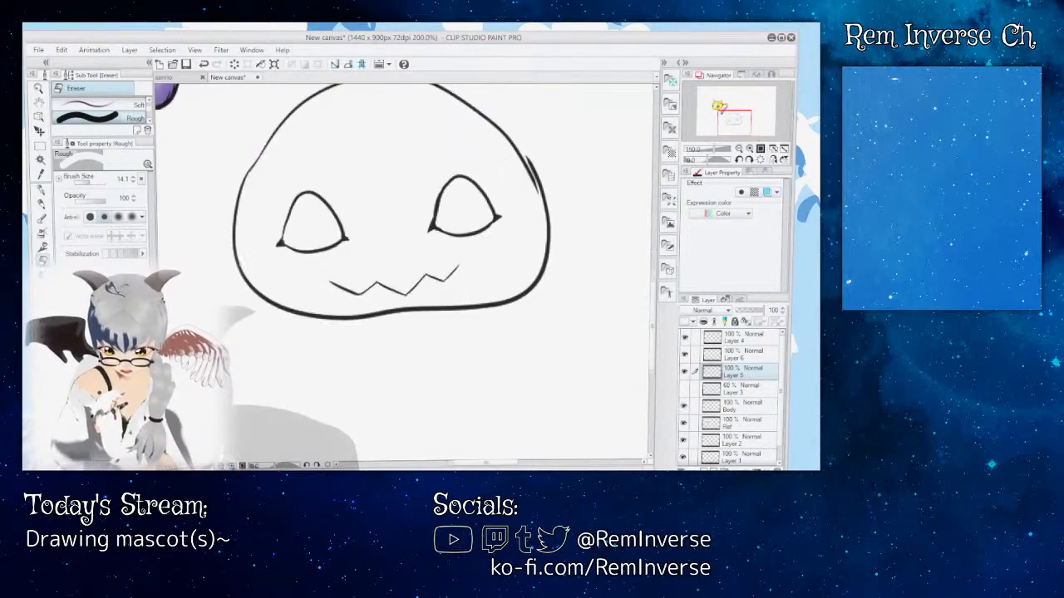
key(ctrl+plus)
key(ctrl+plus)
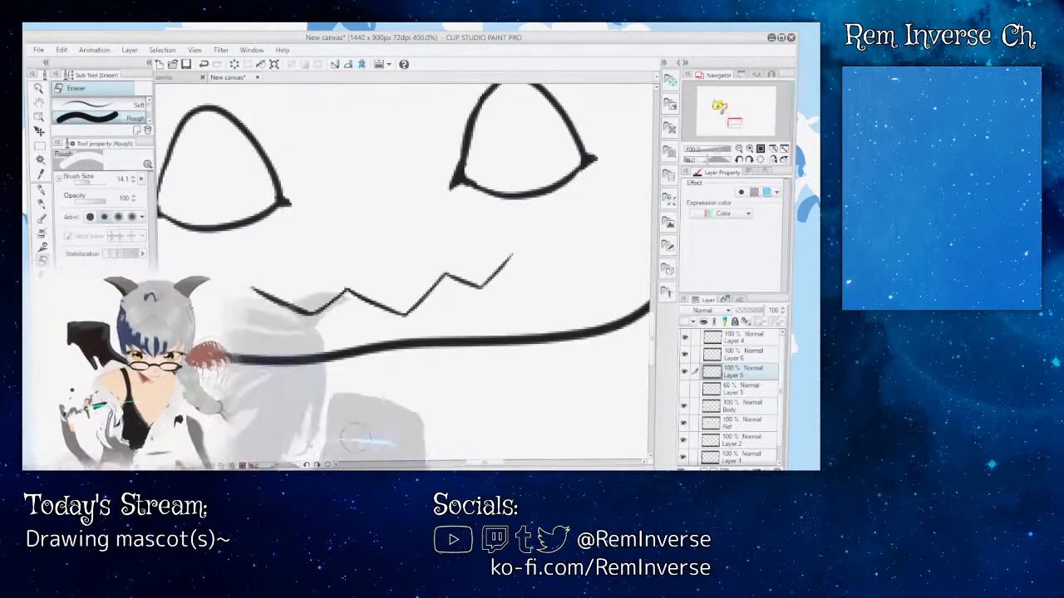
Step: Inspect the left eye's outline and corners at 800% zoom, switch to the G-pen, and compare the eye with the whole face
drag(325, 304, 566, 304)
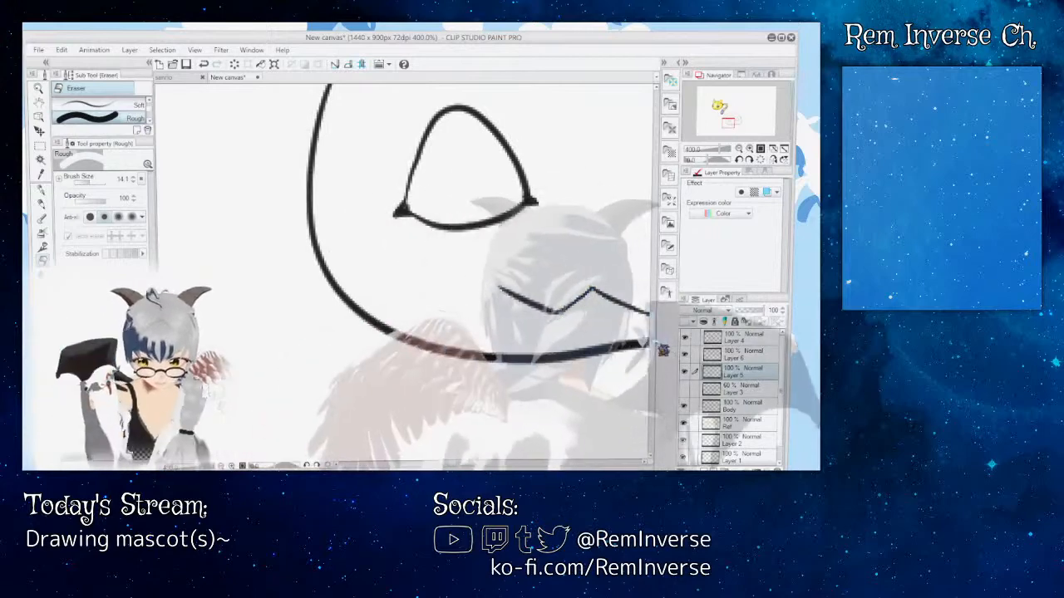
drag(652, 339, 653, 324)
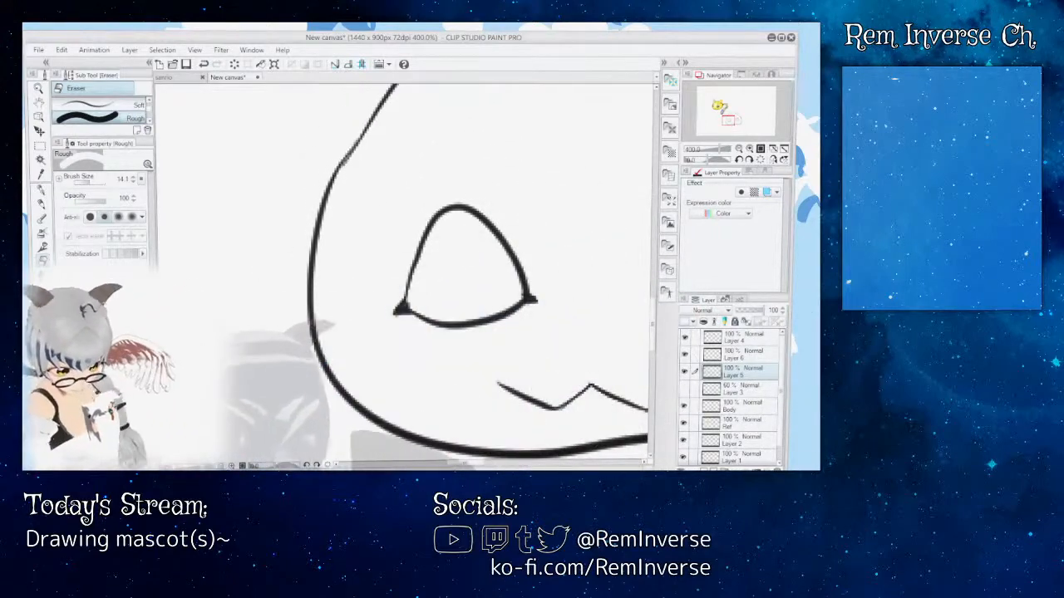
key(ctrl+plus)
drag(464, 463, 467, 463)
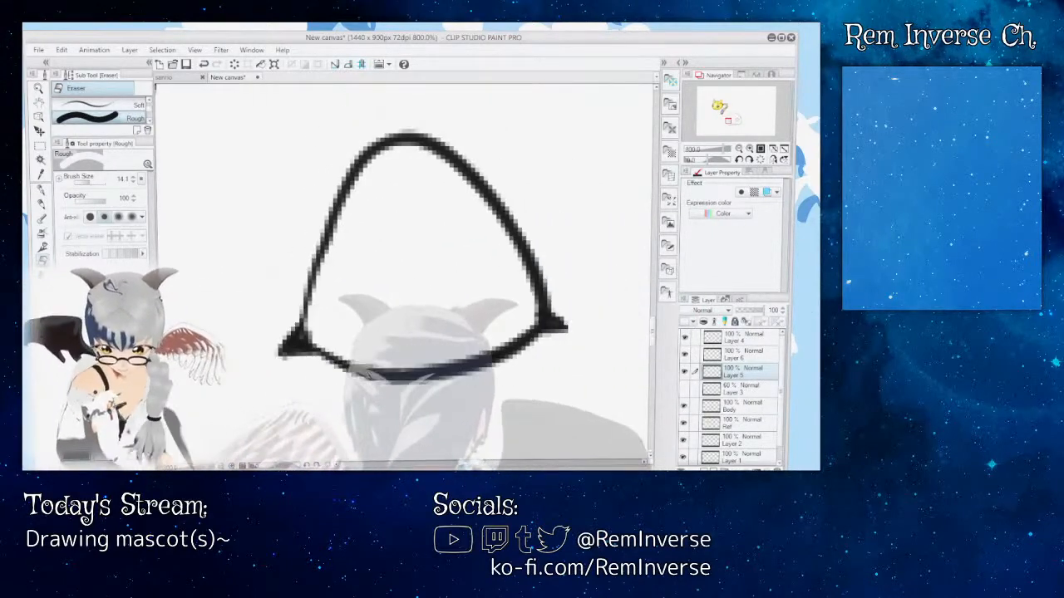
key(p)
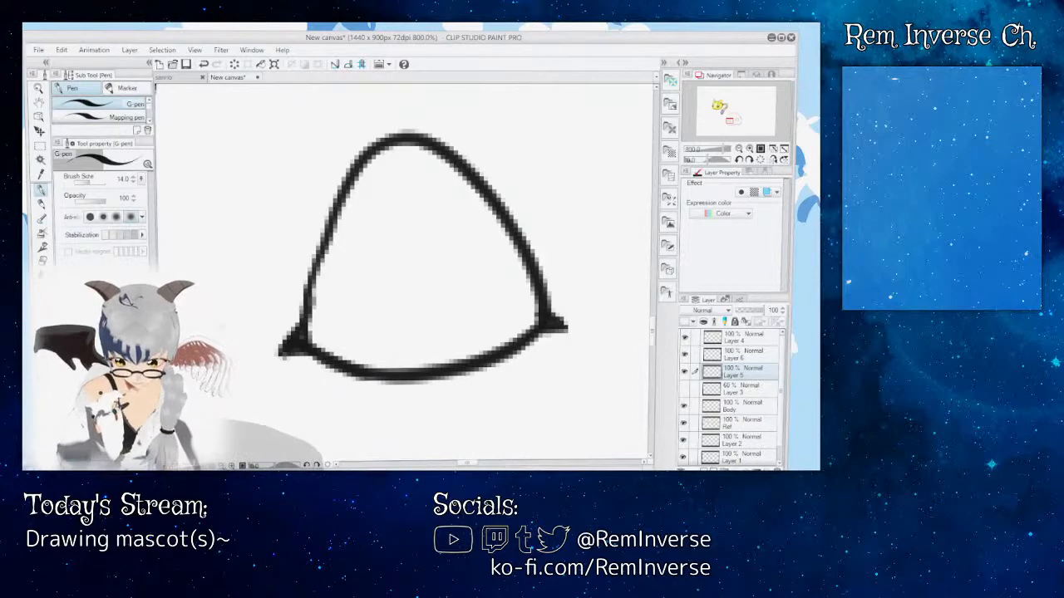
key(ctrl+minus)
key(ctrl+minus)
key(ctrl+minus)
key(ctrl+minus)
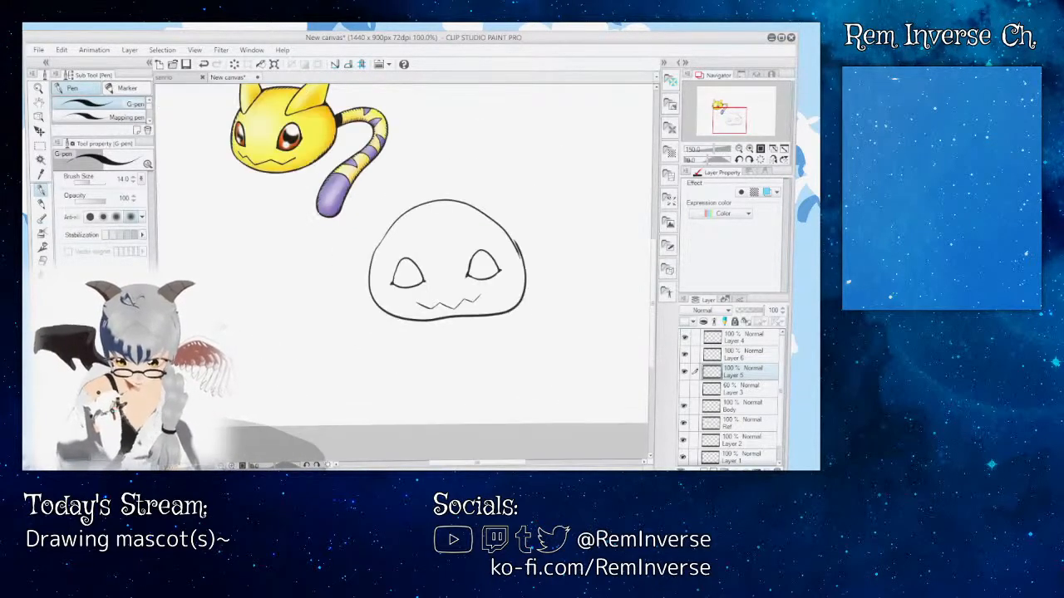
key(ctrl+plus)
key(ctrl+plus)
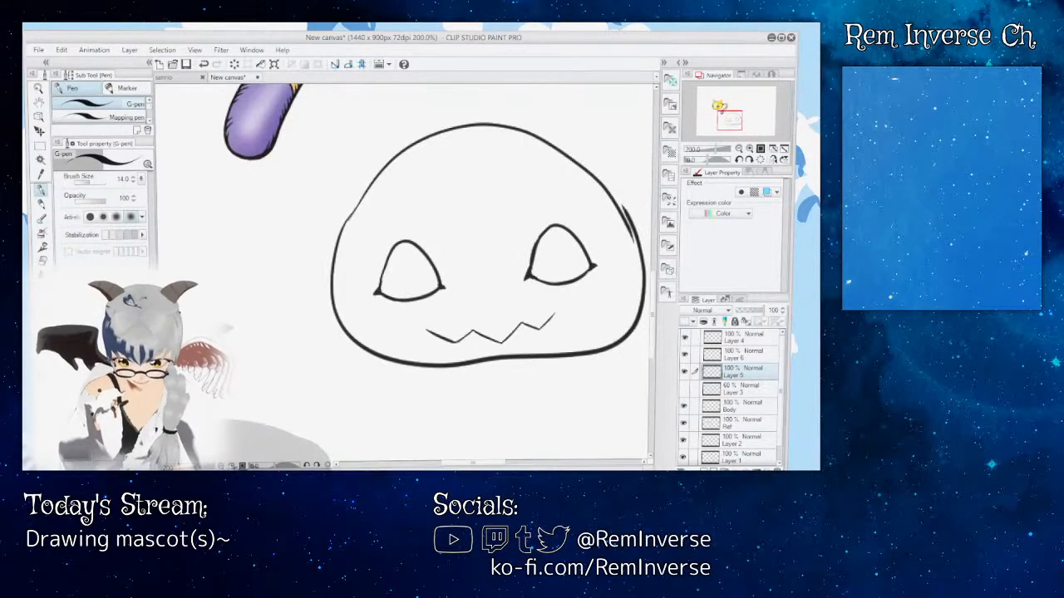
Step: Check the inner corners of both eyes and the left eye's full outline up close and at whole-face scale
key(ctrl+plus)
key(ctrl+plus)
mouse_move(474, 465)
mouse_down()
mouse_move(514, 465)
mouse_move(465, 465)
mouse_move(494, 466)
mouse_up()
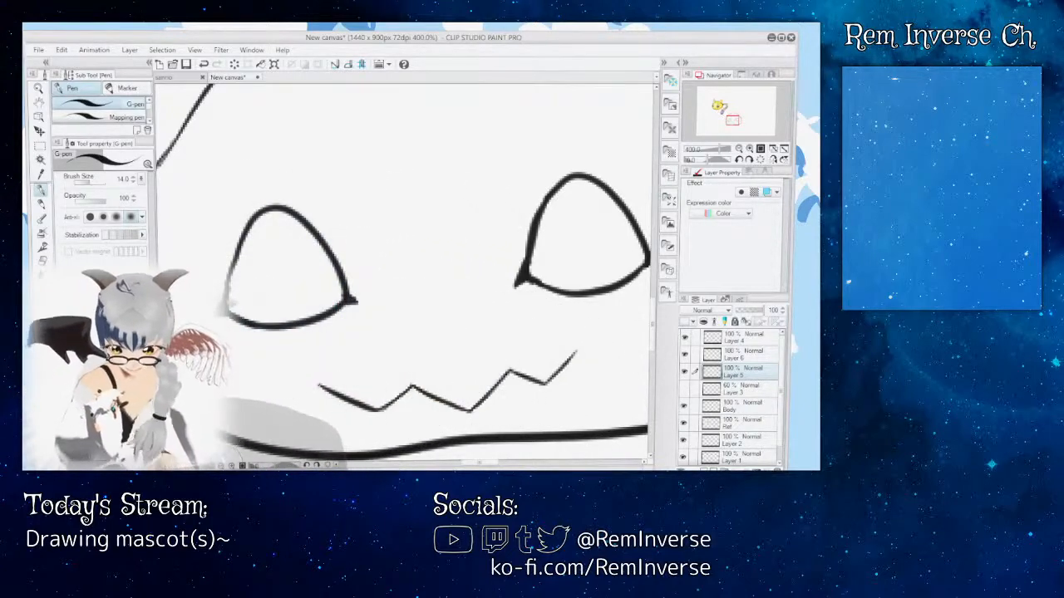
key(ctrl+plus)
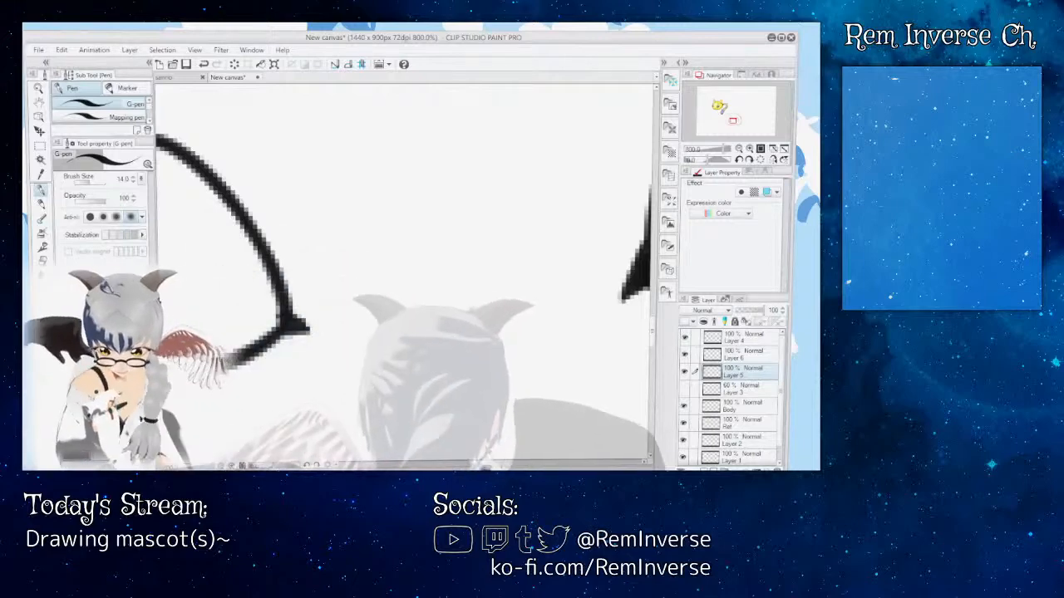
mouse_move(482, 462)
mouse_down()
mouse_move(465, 462)
mouse_move(482, 462)
mouse_up()
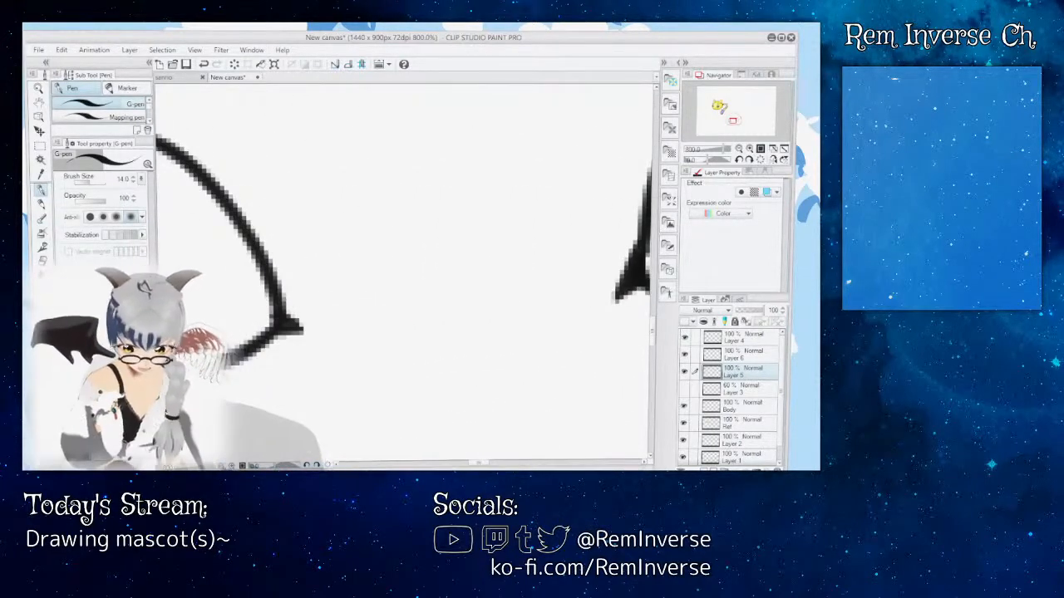
key(ctrl+minus)
key(ctrl+plus)
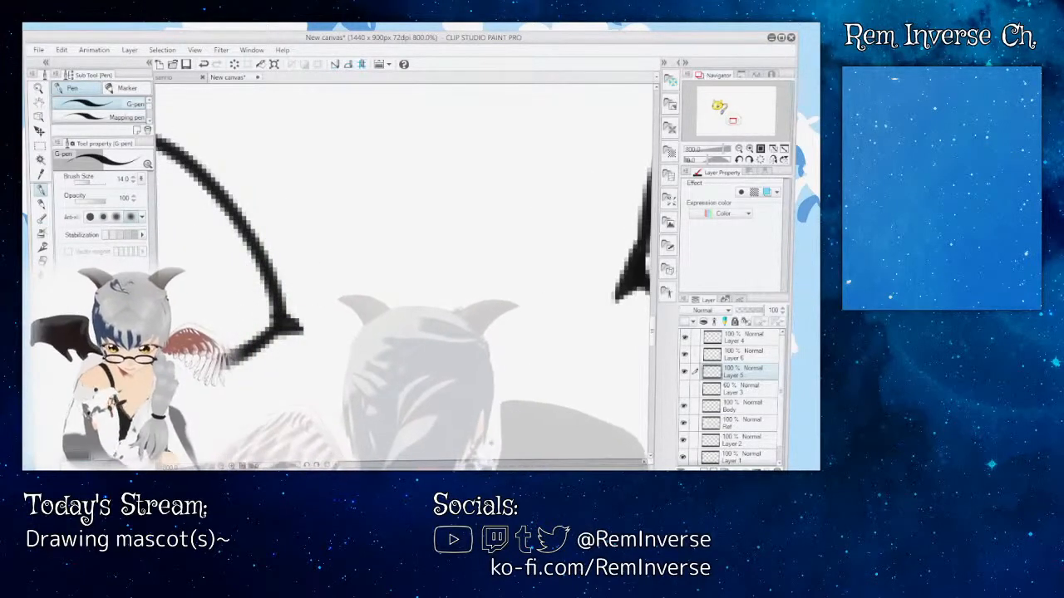
drag(480, 462, 472, 462)
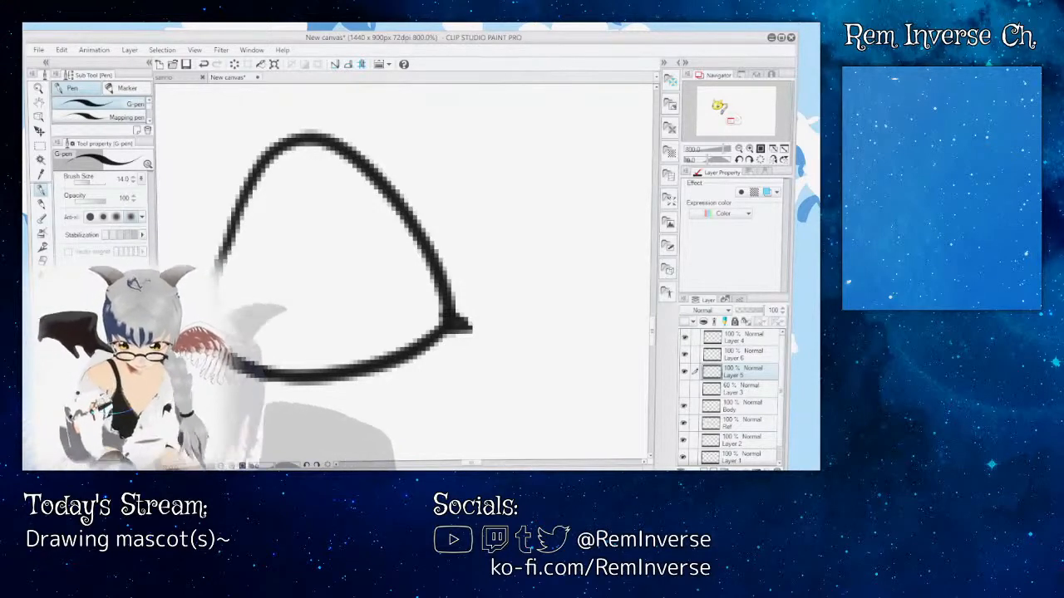
mouse_move(478, 465)
mouse_down()
mouse_move(501, 465)
mouse_move(465, 464)
mouse_up()
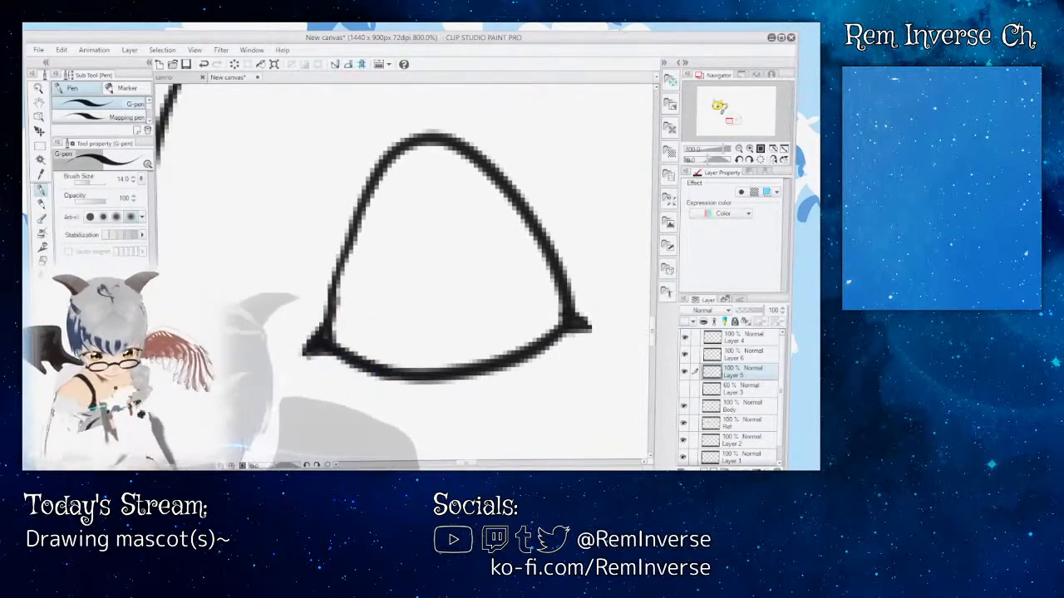
key(ctrl+minus)
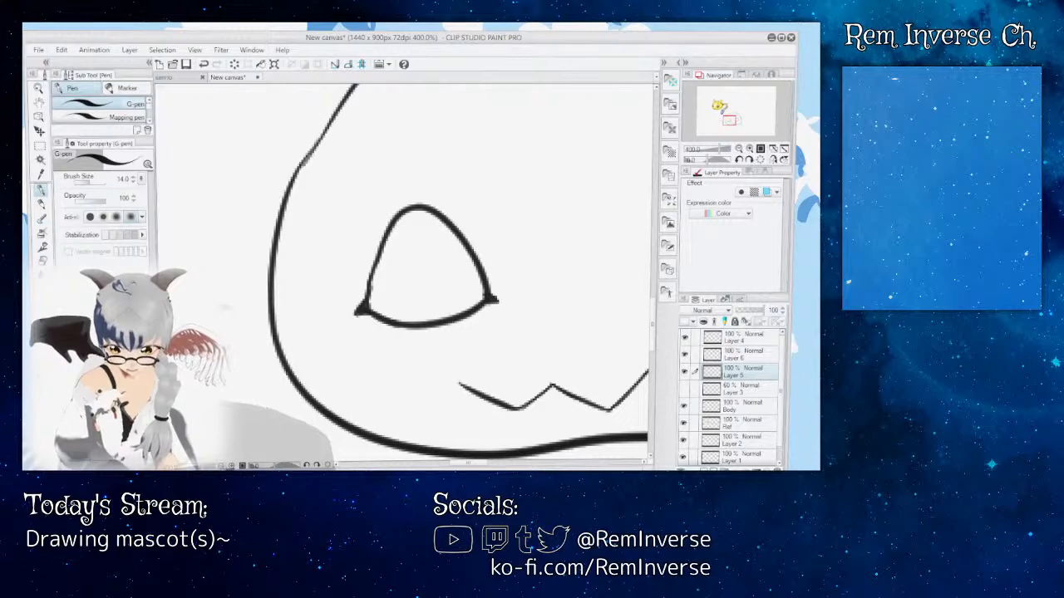
key(ctrl+minus)
key(ctrl+minus)
key(ctrl+minus)
key(ctrl+plus)
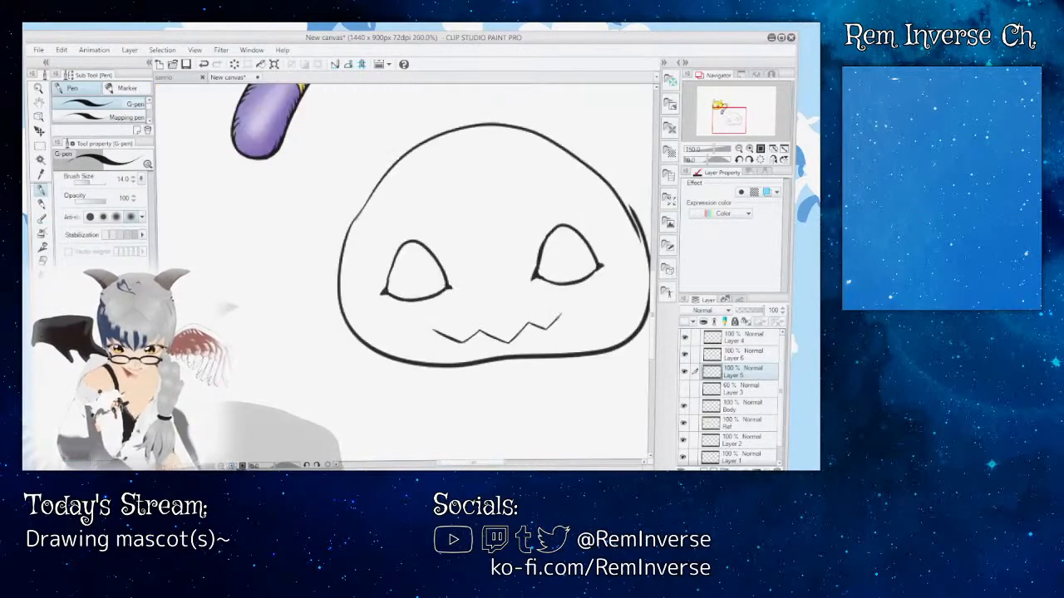
key(ctrl+plus)
key(ctrl+plus)
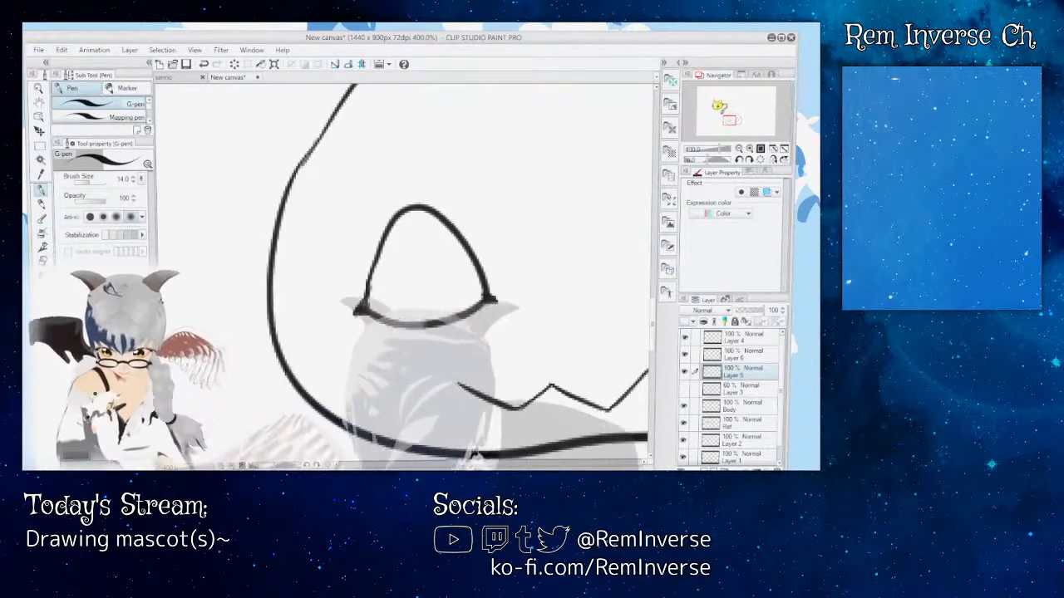
Step: Show the faded sketch on Layer 3 again and make it the active layer with the Rough eraser selected
drag(507, 274, 308, 275)
drag(311, 406, 398, 406)
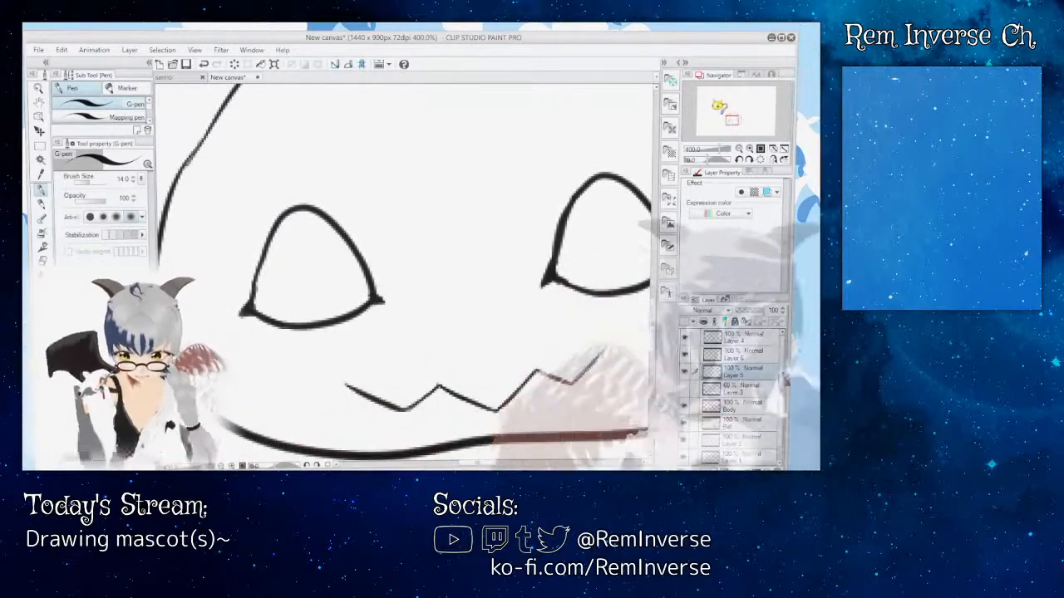
drag(782, 383, 787, 396)
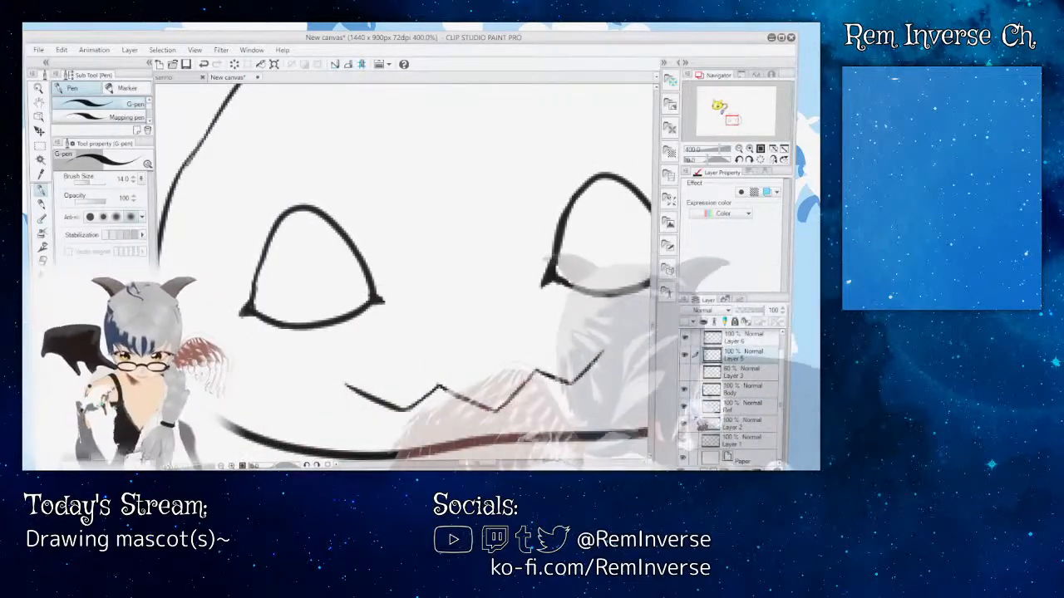
click(684, 372)
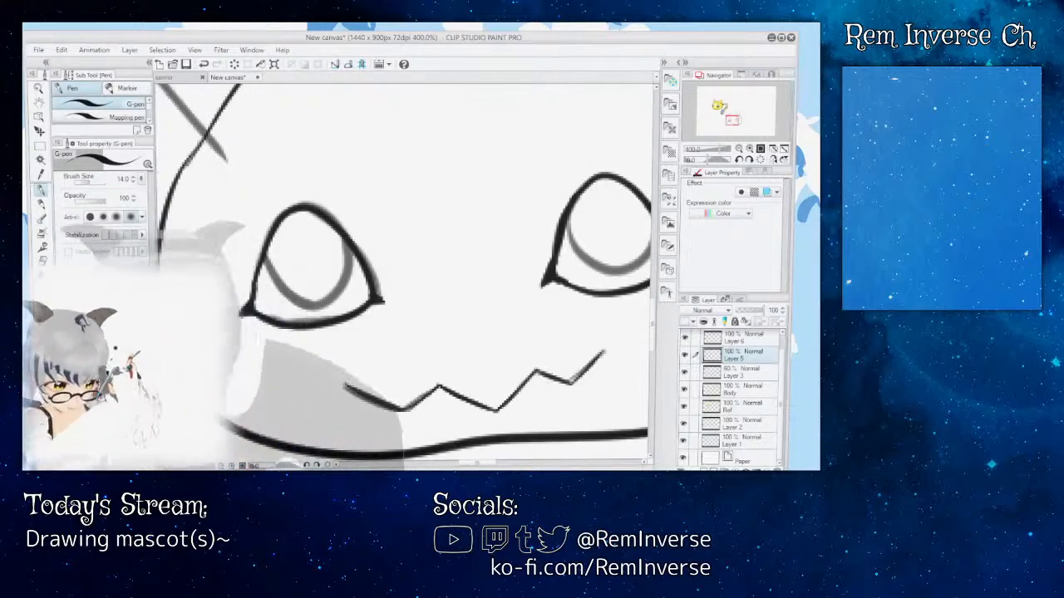
key(e)
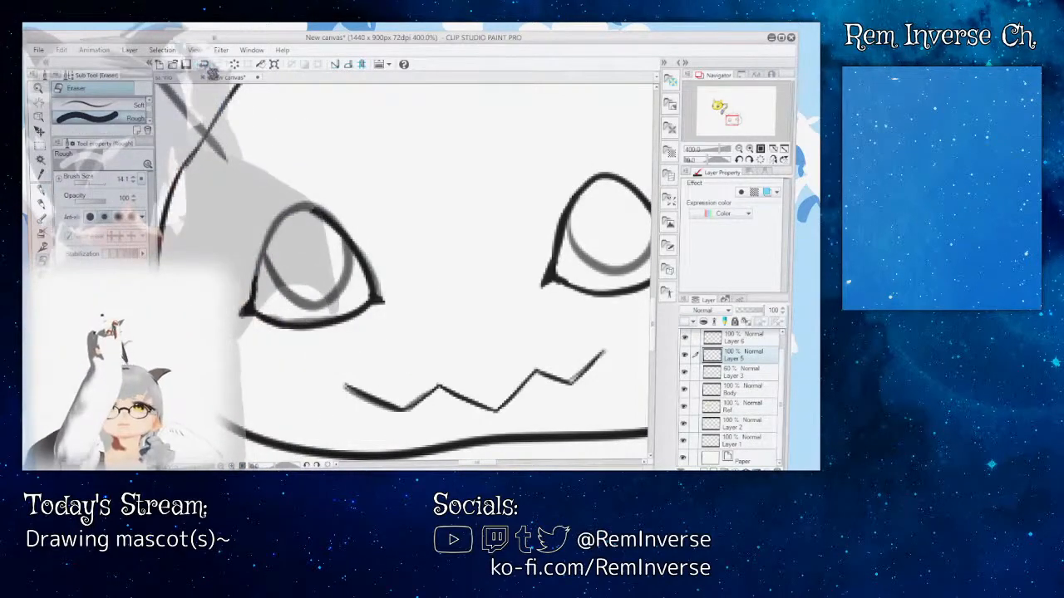
click(748, 372)
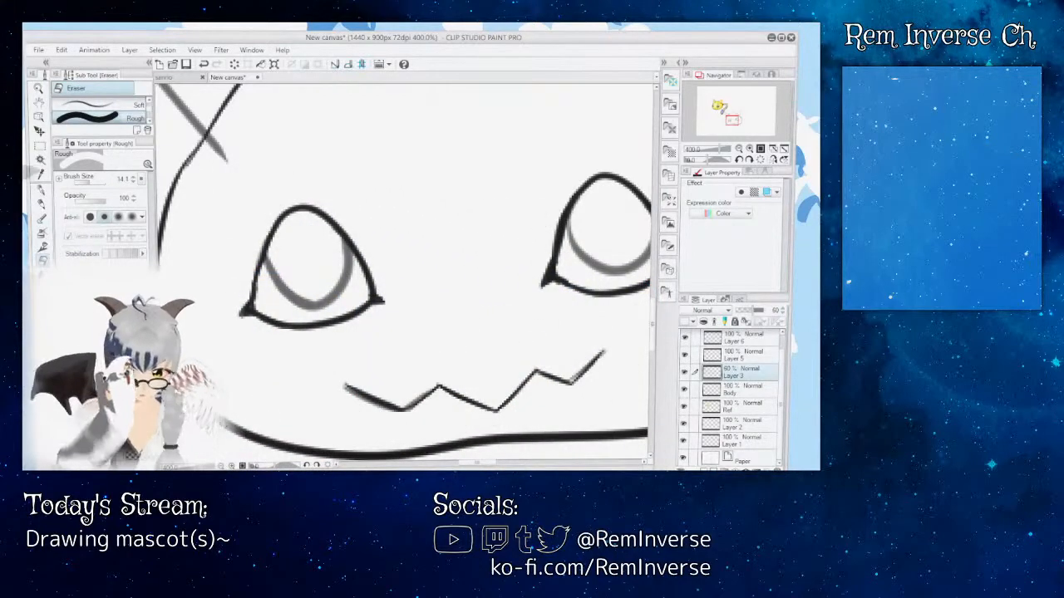
Step: Switch to the G-pen and make Layer 5 active for inking the left eye's iris at 800% zoom
click(42, 190)
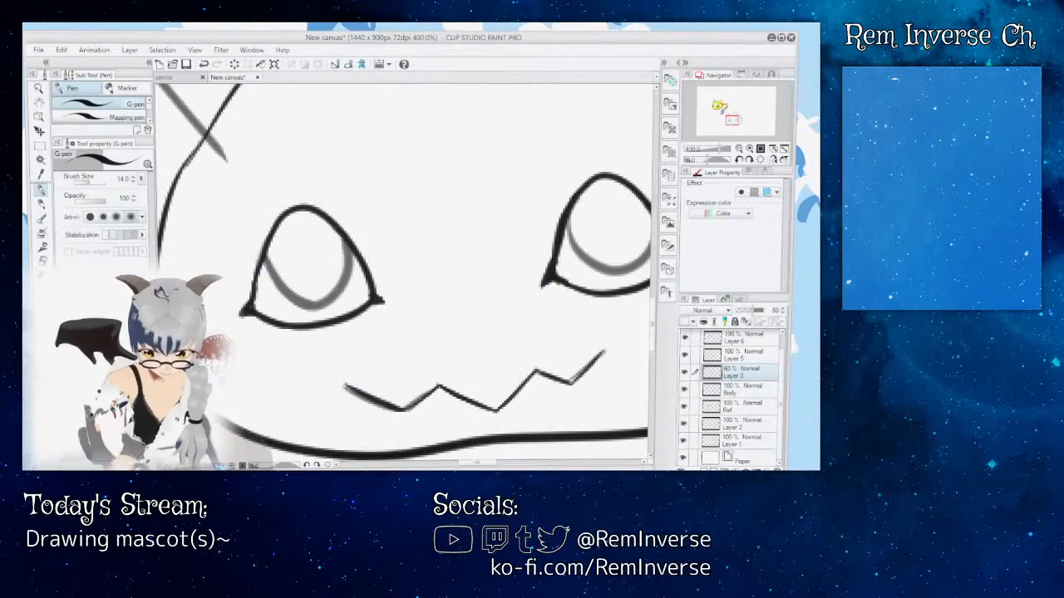
click(233, 466)
drag(476, 463, 468, 463)
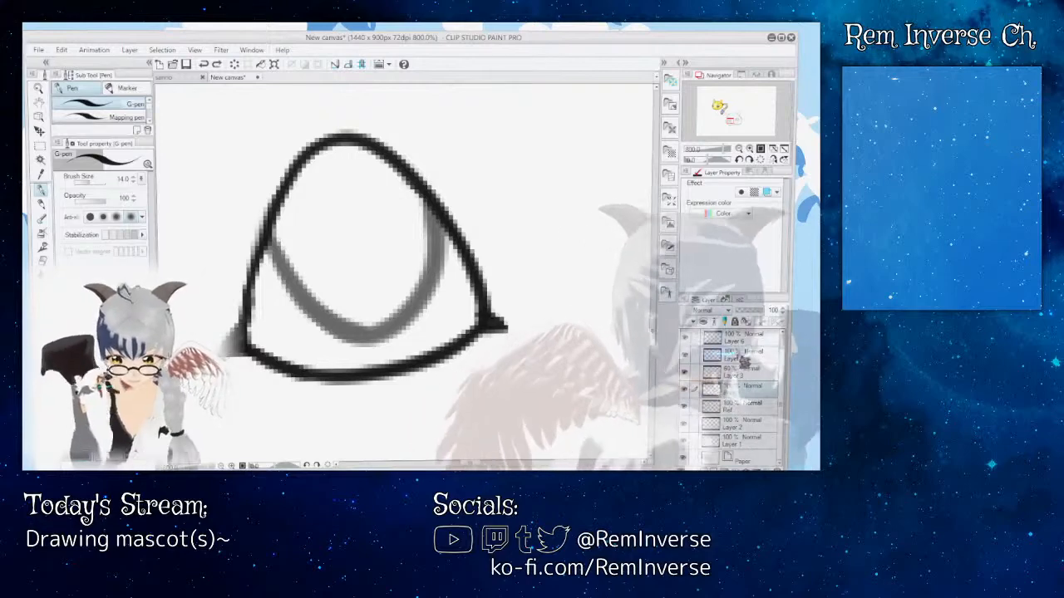
click(746, 356)
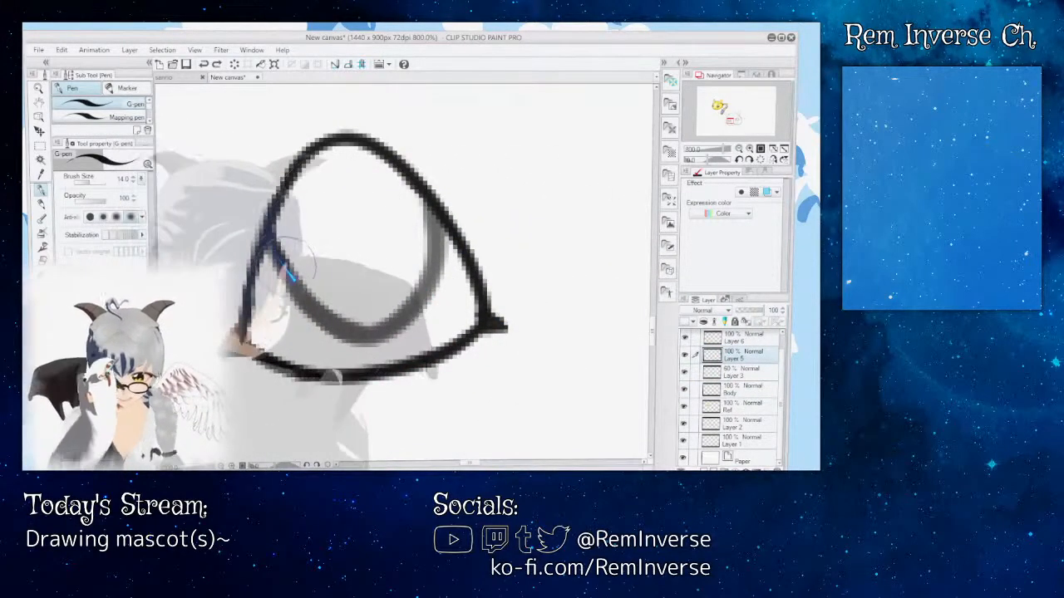
mouse_move(274, 248)
mouse_down()
mouse_move(366, 323)
mouse_move(416, 197)
mouse_up()
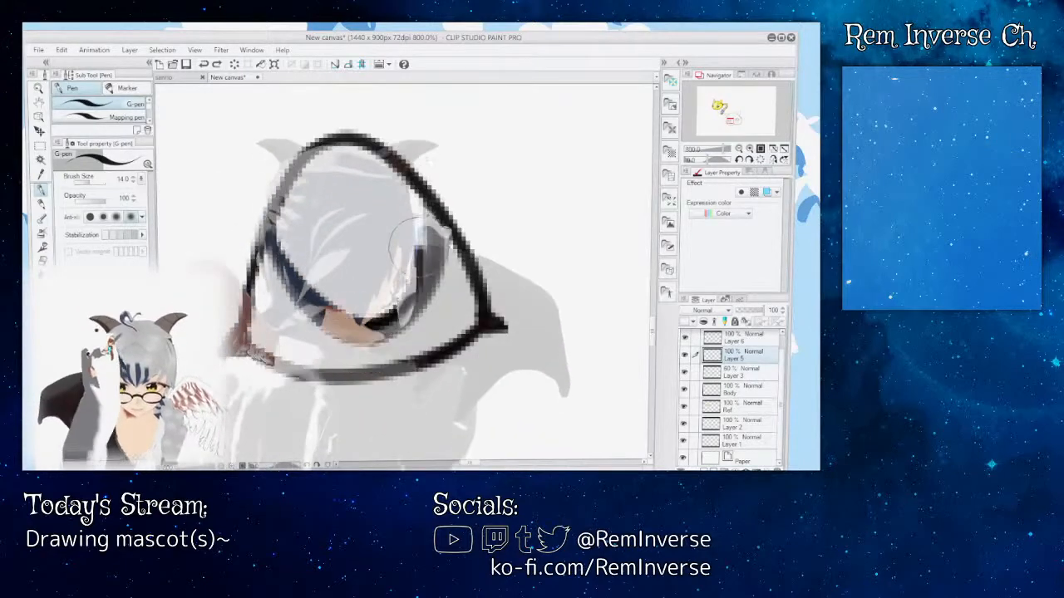
key(ctrl+z)
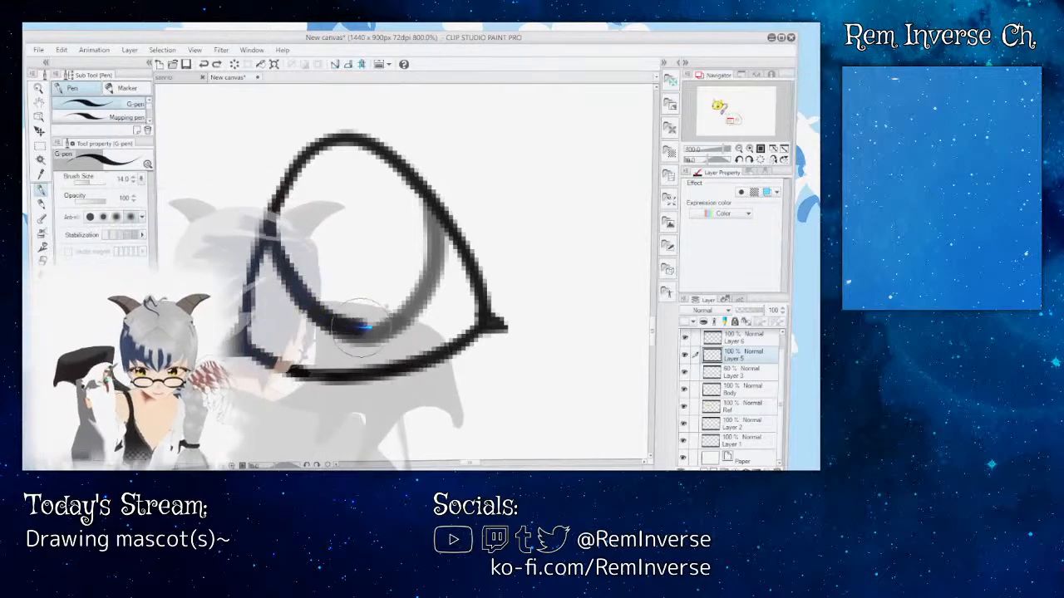
mouse_move(402, 313)
mouse_down()
mouse_move(419, 259)
mouse_move(410, 179)
mouse_up()
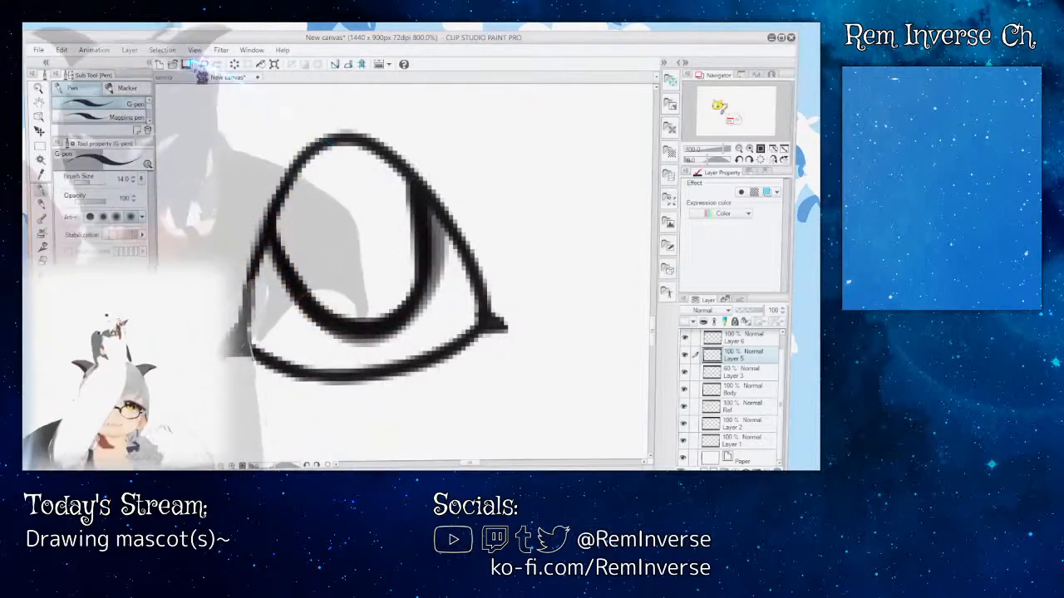
click(204, 64)
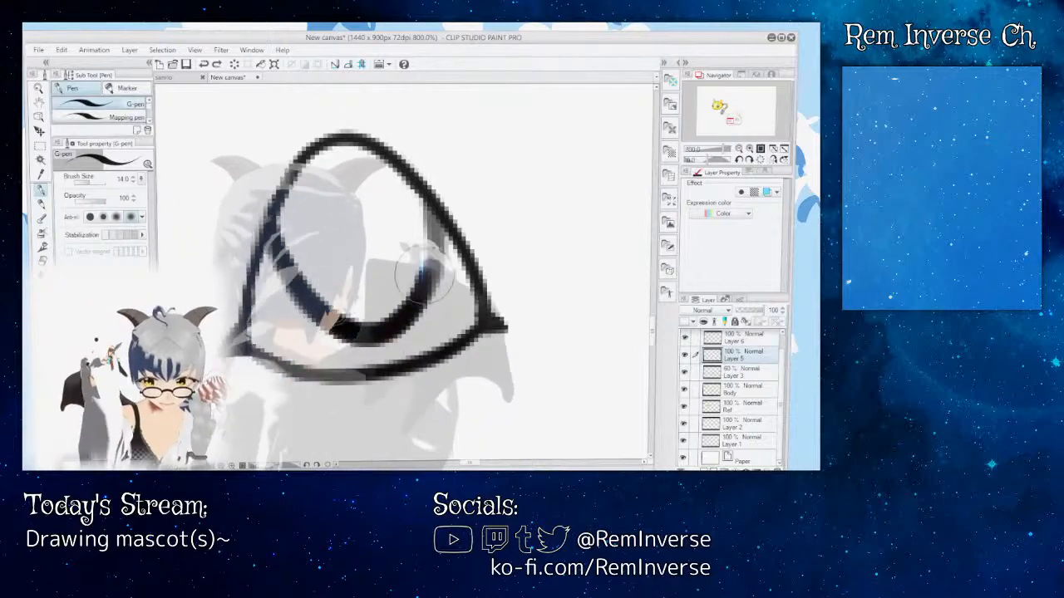
drag(424, 273, 428, 196)
click(204, 64)
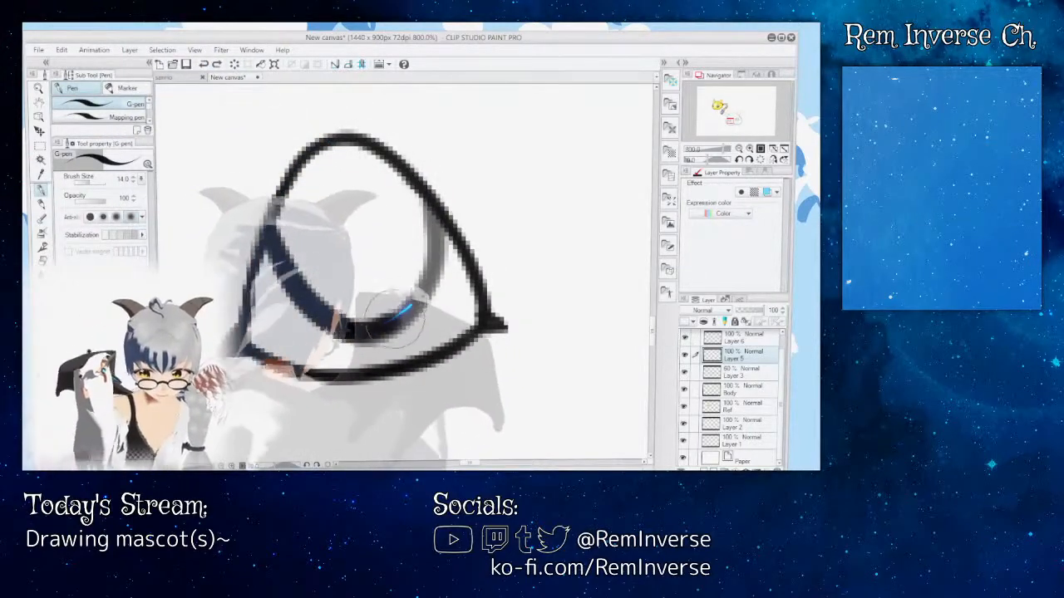
drag(430, 264, 407, 175)
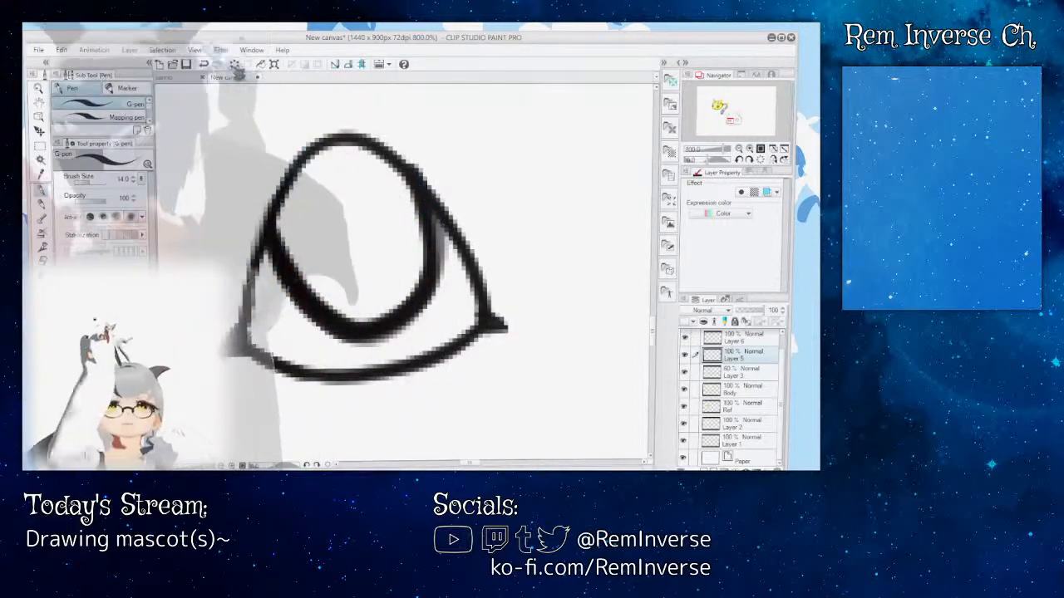
click(205, 65)
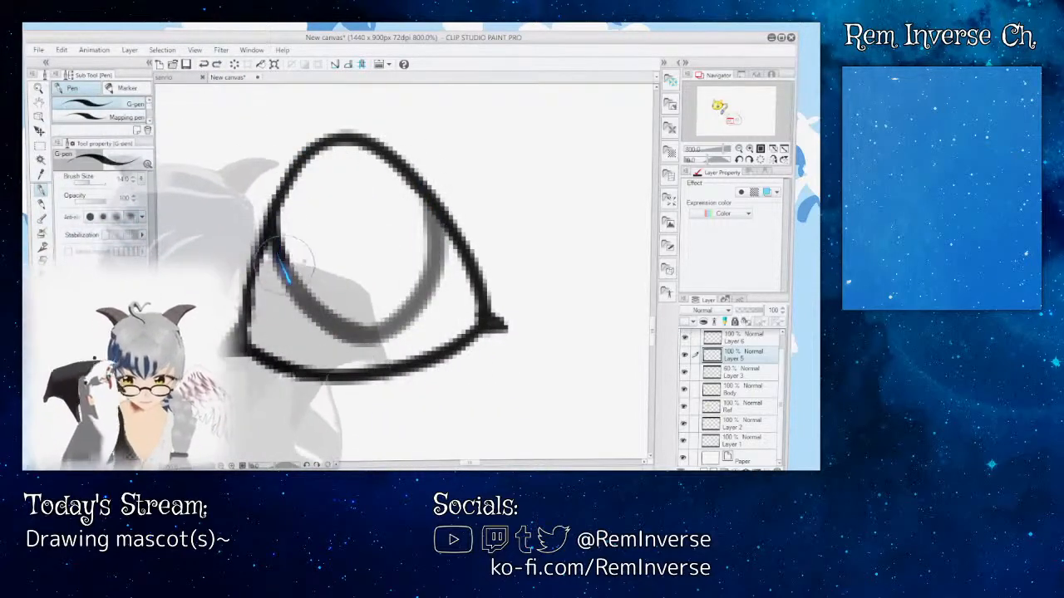
drag(428, 285, 409, 177)
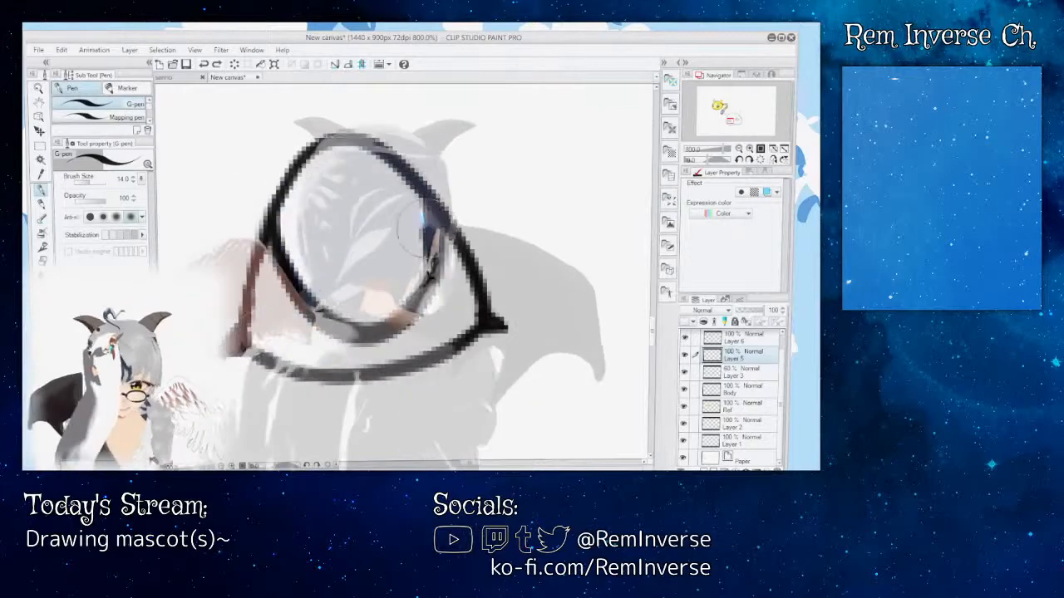
click(205, 65)
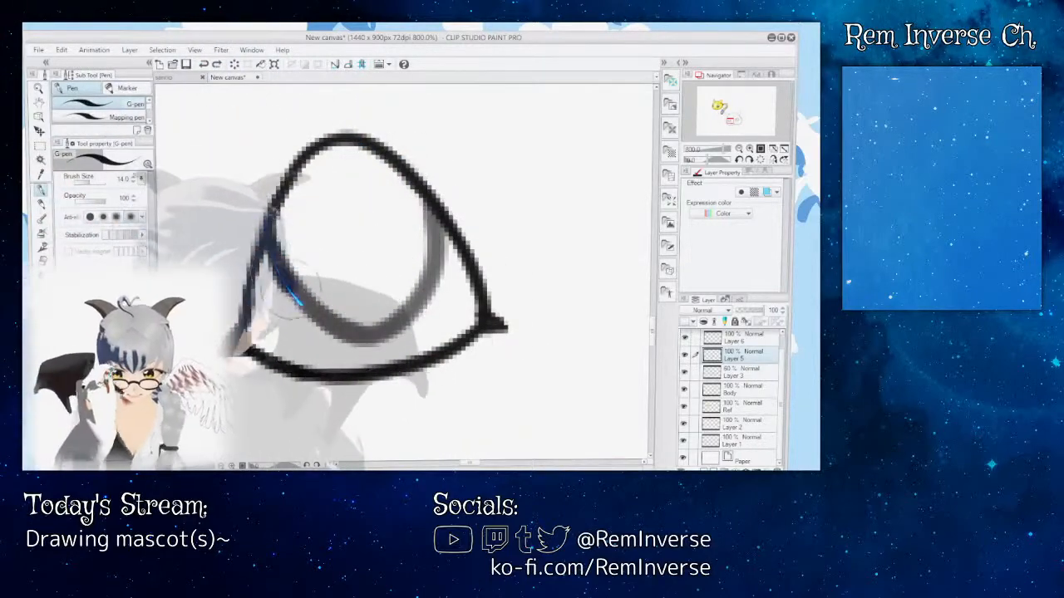
mouse_move(353, 330)
mouse_down()
mouse_move(385, 331)
mouse_move(414, 315)
mouse_move(427, 287)
mouse_move(422, 180)
mouse_up()
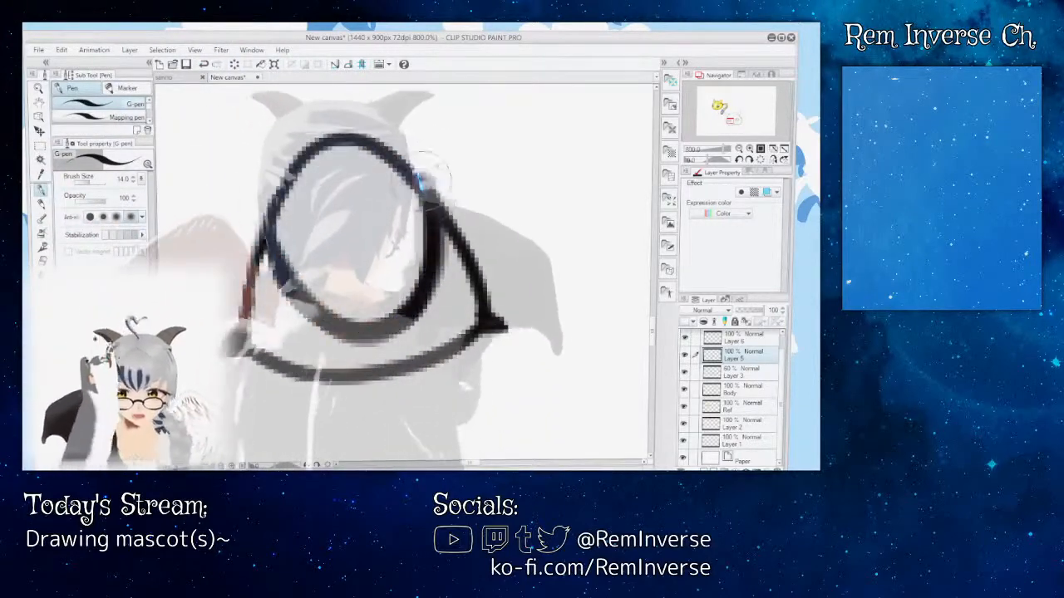
click(203, 64)
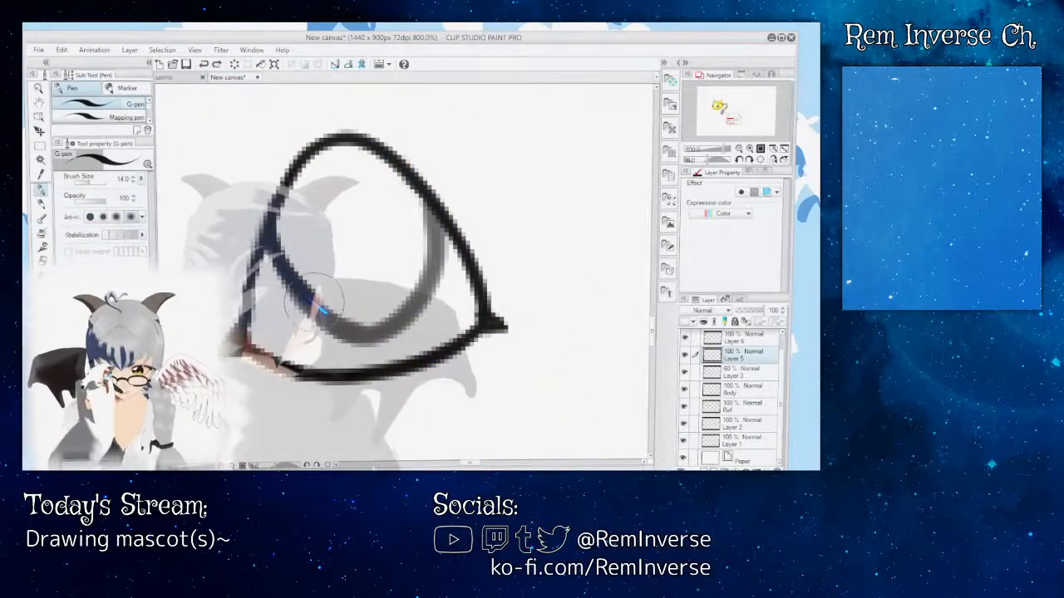
mouse_move(357, 325)
mouse_down()
mouse_move(420, 287)
mouse_move(428, 200)
mouse_move(366, 137)
mouse_move(316, 145)
mouse_up()
key(ctrl+z)
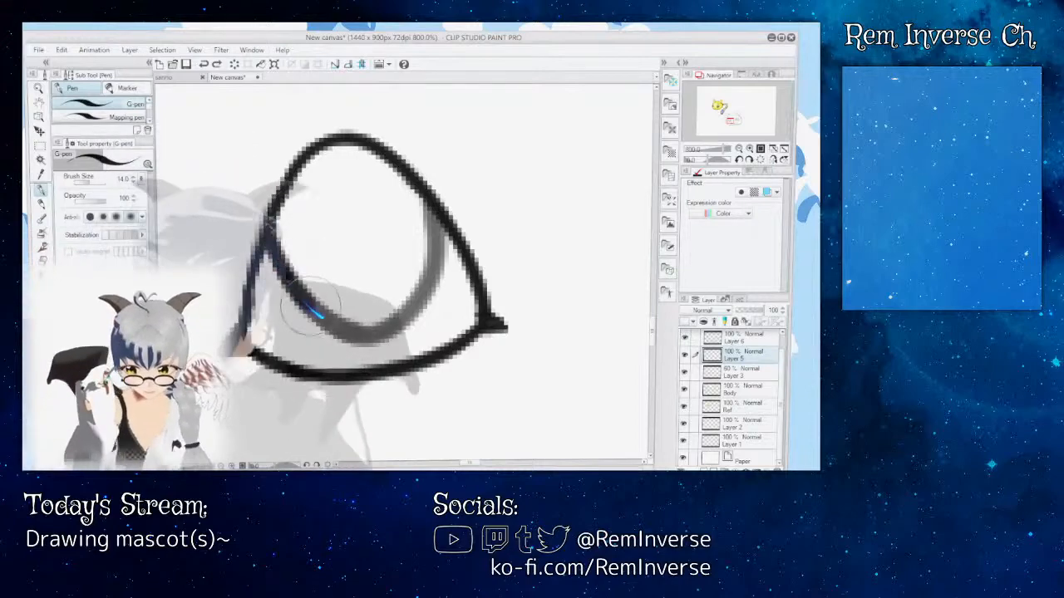
mouse_move(418, 297)
mouse_down()
mouse_move(430, 233)
mouse_move(407, 176)
mouse_up()
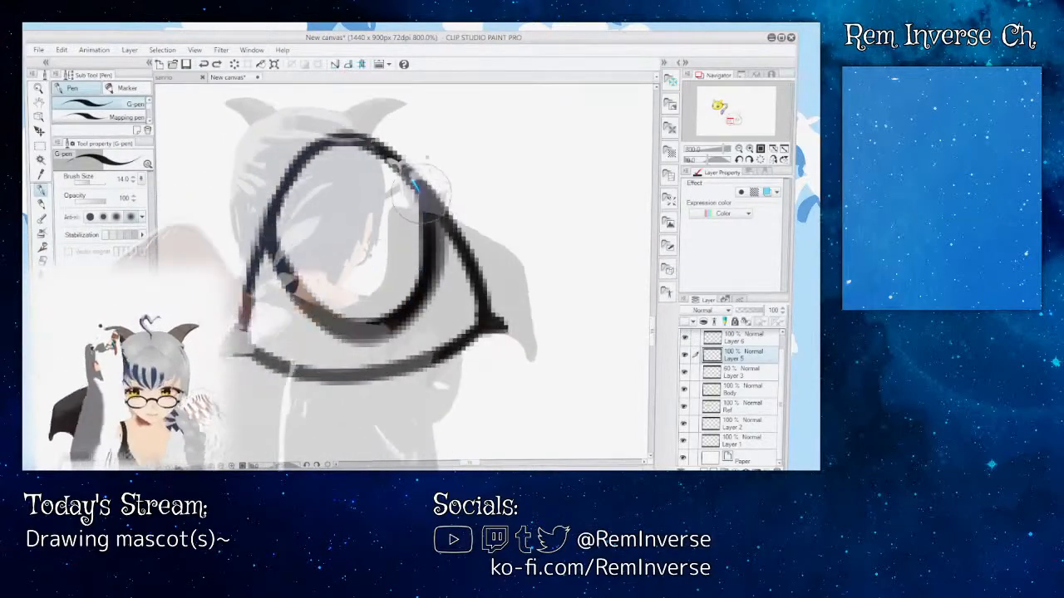
click(204, 64)
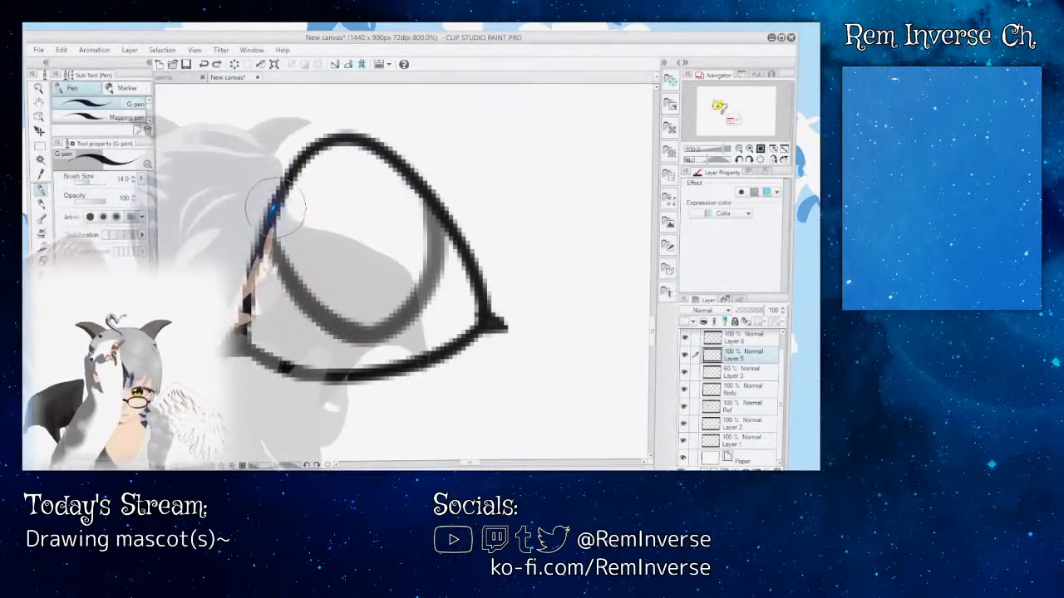
Step: Ink the left eye's iris as a U-shaped curve along the faded sketch and restore Layer 3 to 100% opacity
drag(275, 206, 292, 265)
mouse_move(406, 314)
mouse_down()
mouse_move(428, 290)
mouse_move(428, 202)
mouse_up()
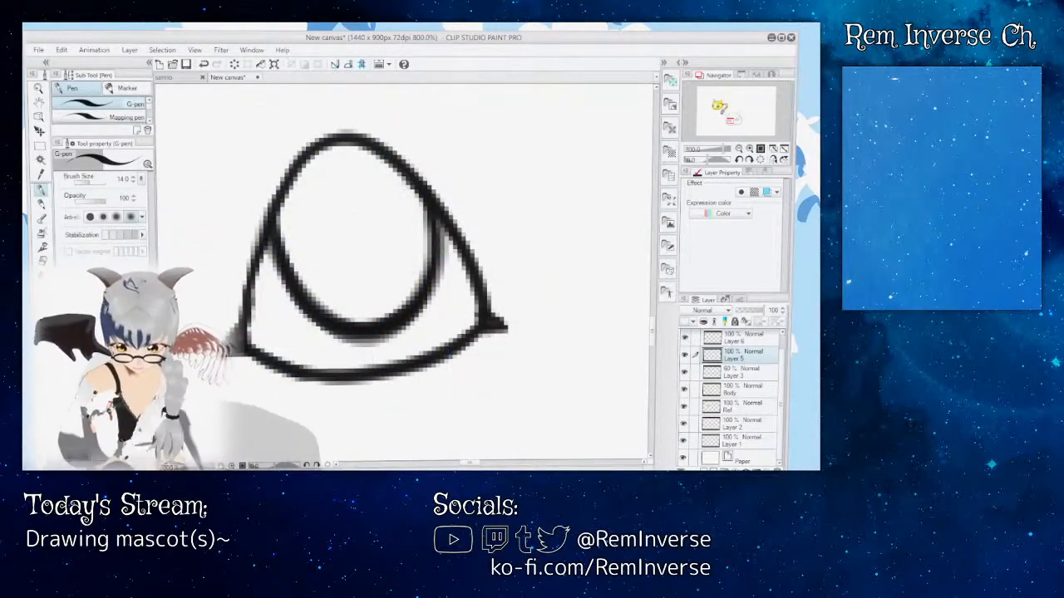
key(ctrl+minus)
key(ctrl+minus)
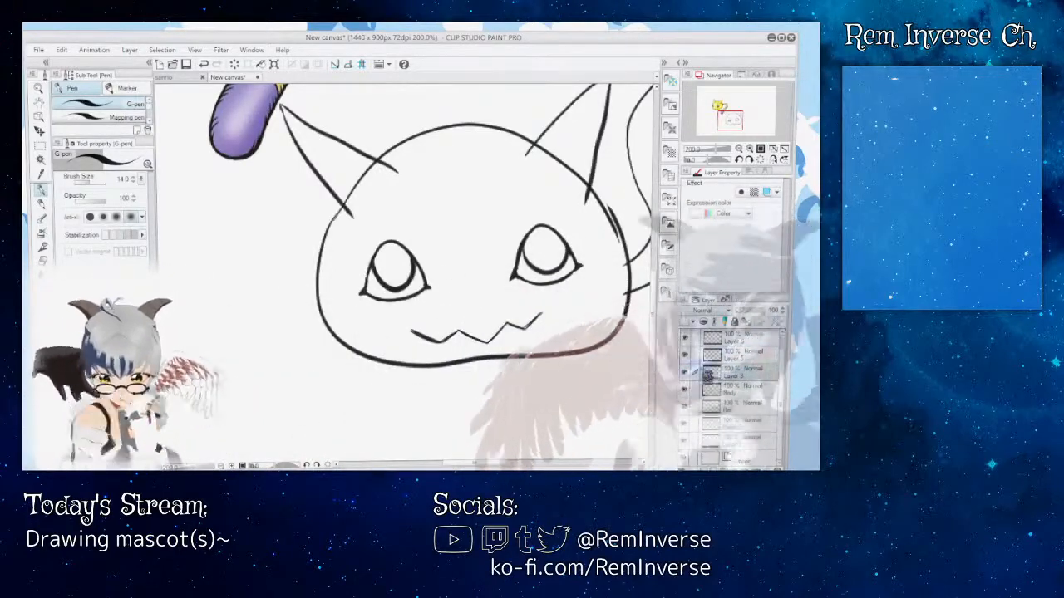
drag(467, 465, 473, 467)
drag(654, 352, 655, 342)
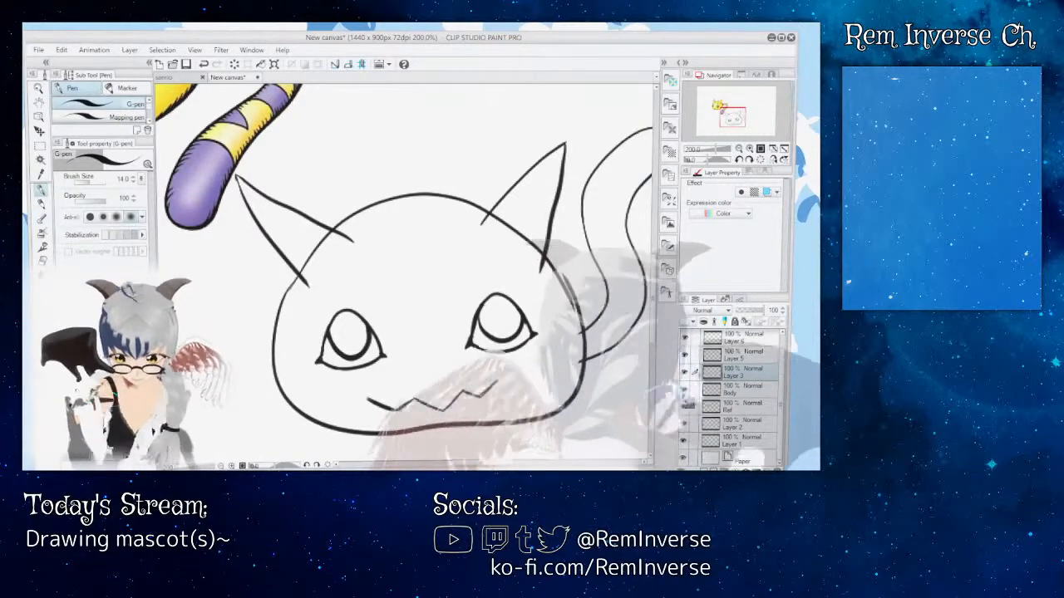
Step: Erase the parts of the head outline that run inside both ears on the Body layer with the Rough eraser
click(687, 409)
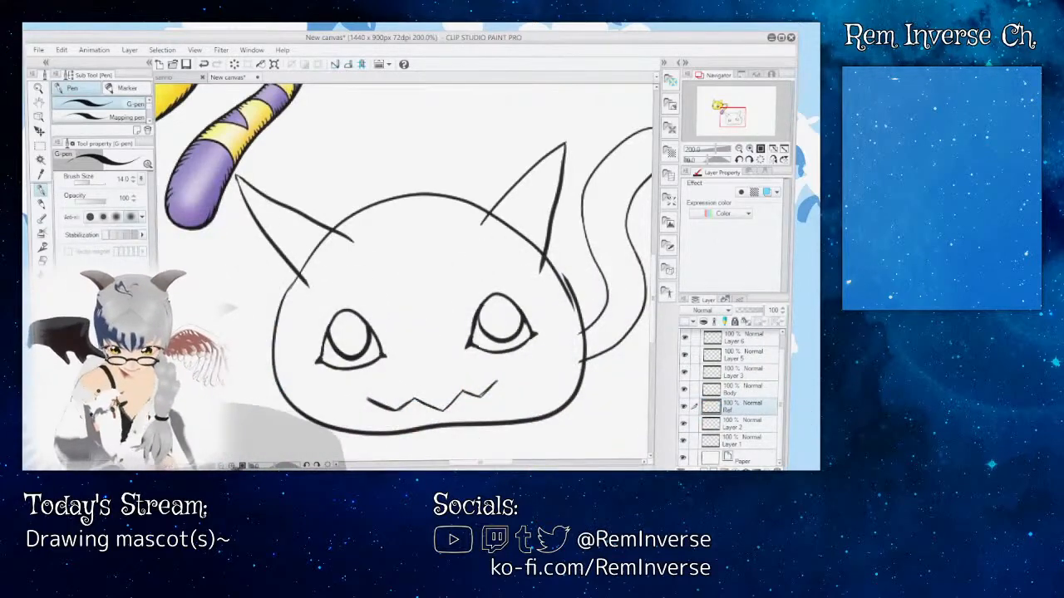
key(ctrl+plus)
mouse_move(479, 463)
mouse_down()
mouse_move(448, 463)
mouse_move(521, 463)
mouse_move(462, 463)
mouse_up()
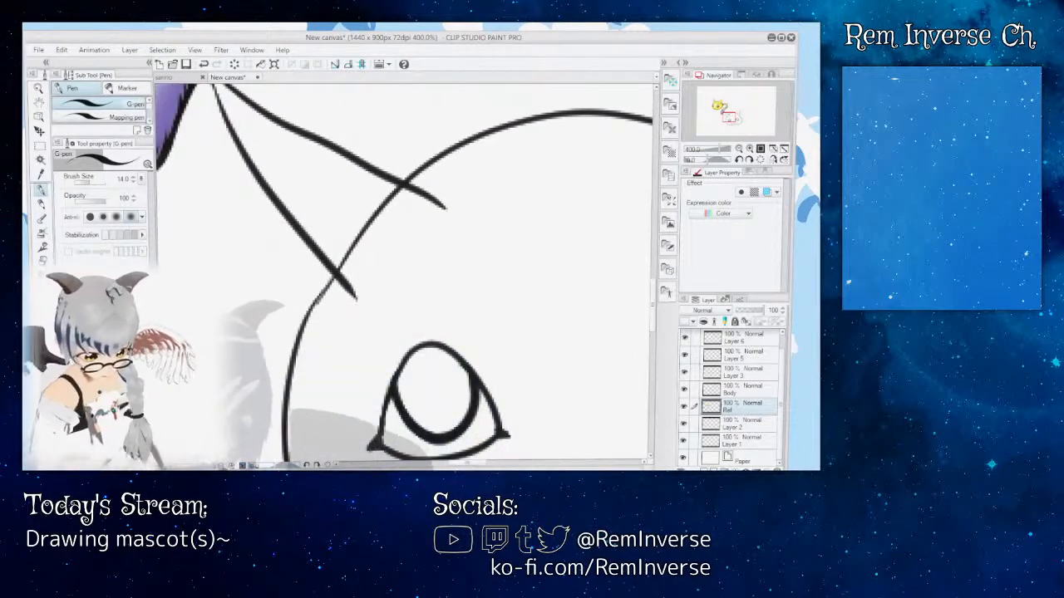
key(ctrl+minus)
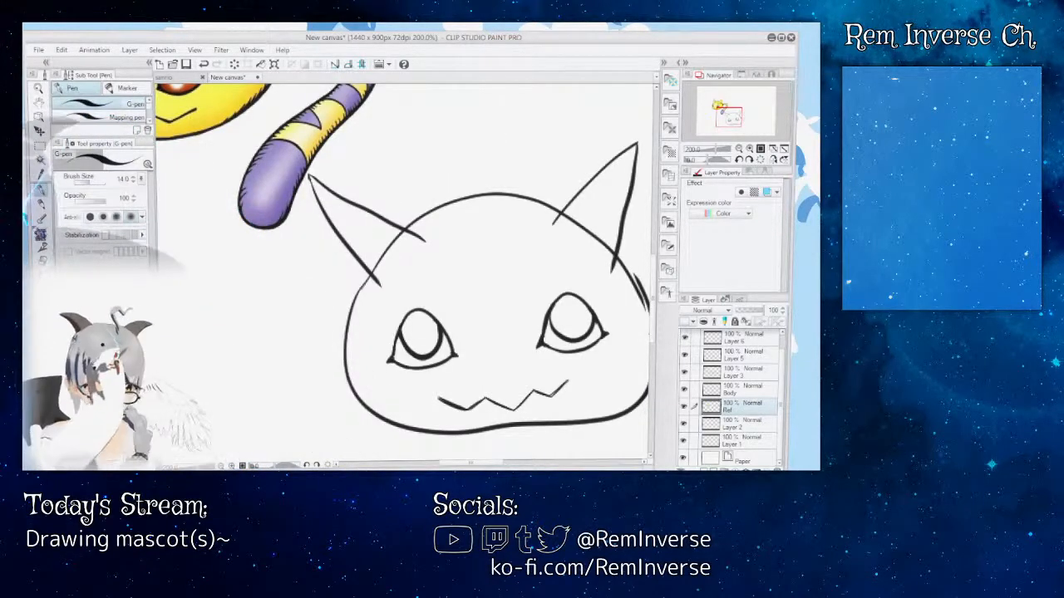
key(e)
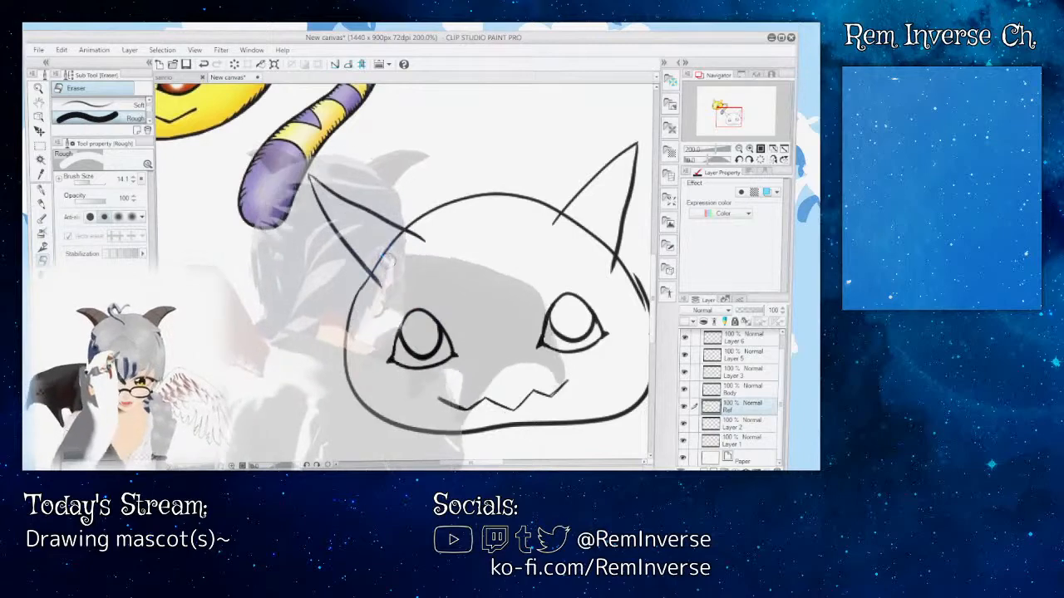
click(685, 388)
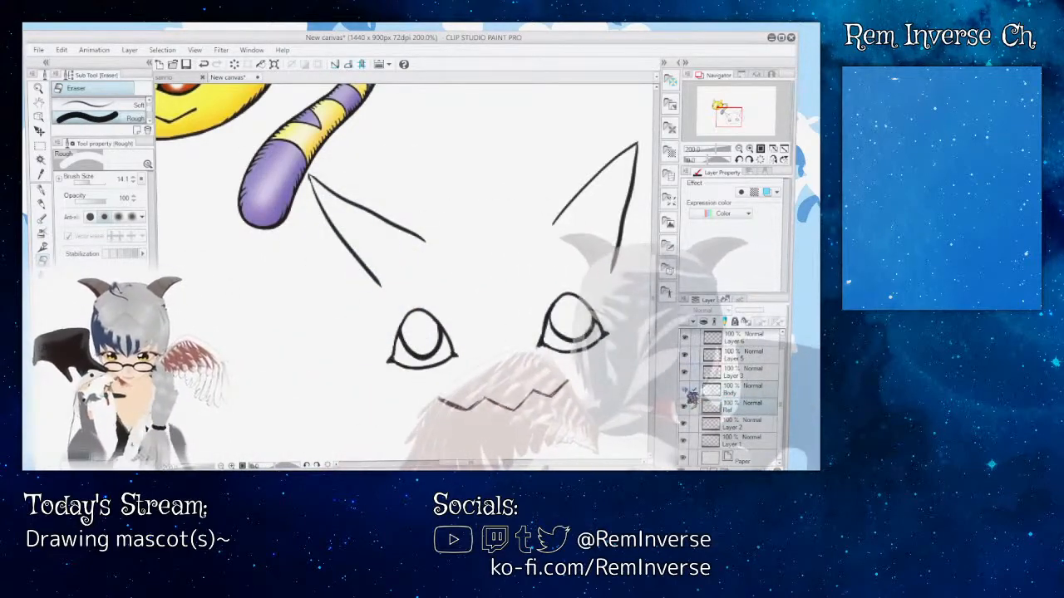
click(685, 388)
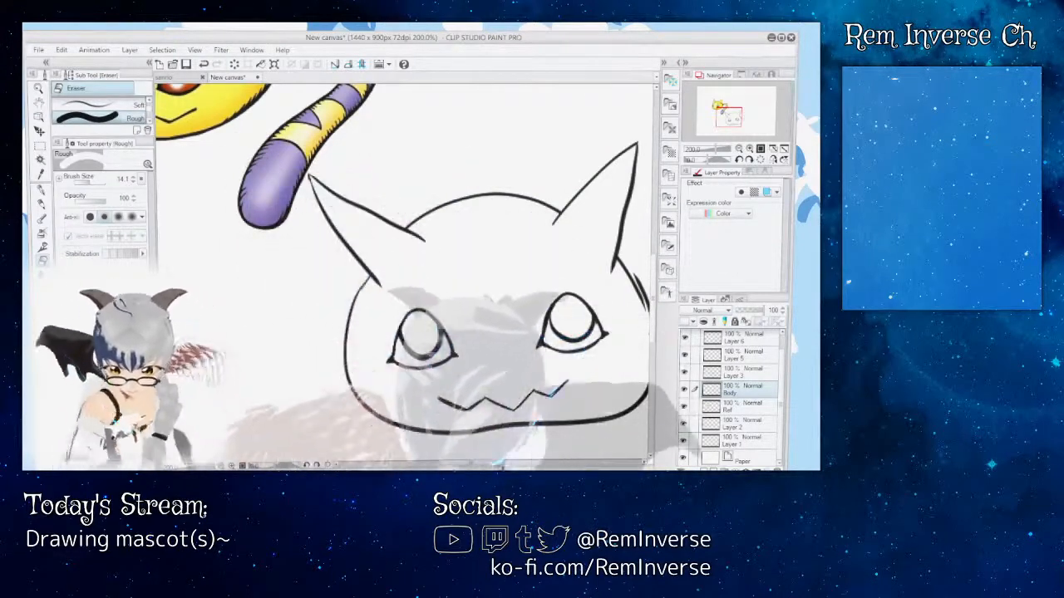
Step: Trim the tail's base lines on Layer 3 where they overlap the body outline
drag(474, 462, 488, 462)
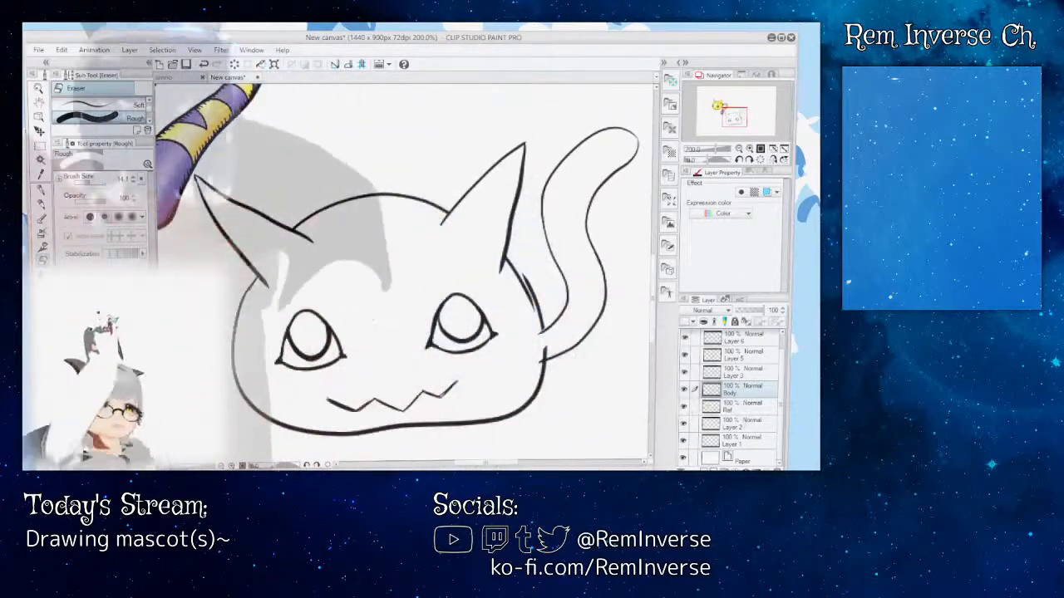
click(748, 374)
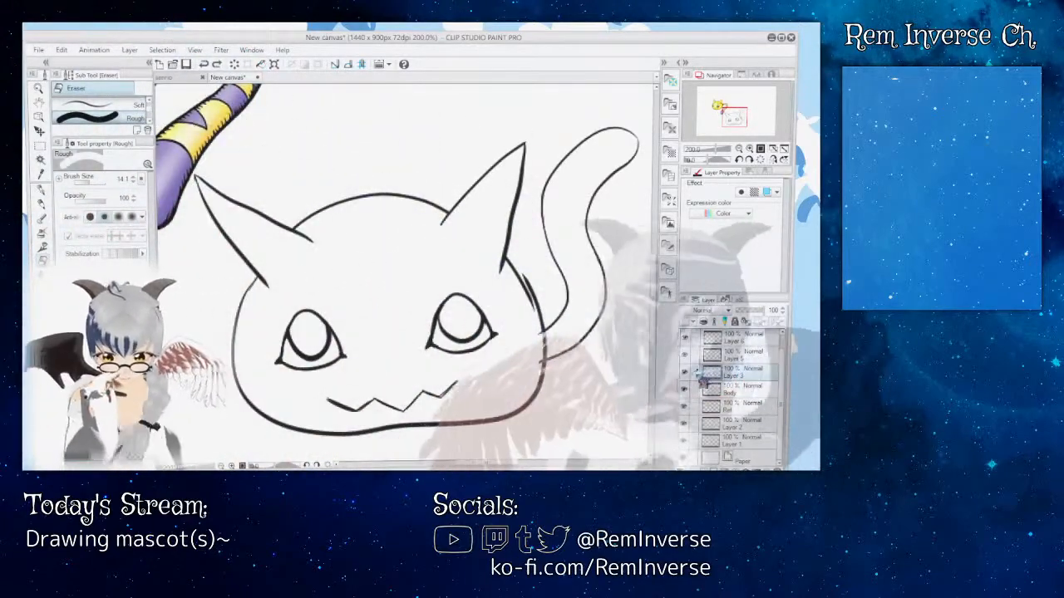
click(684, 373)
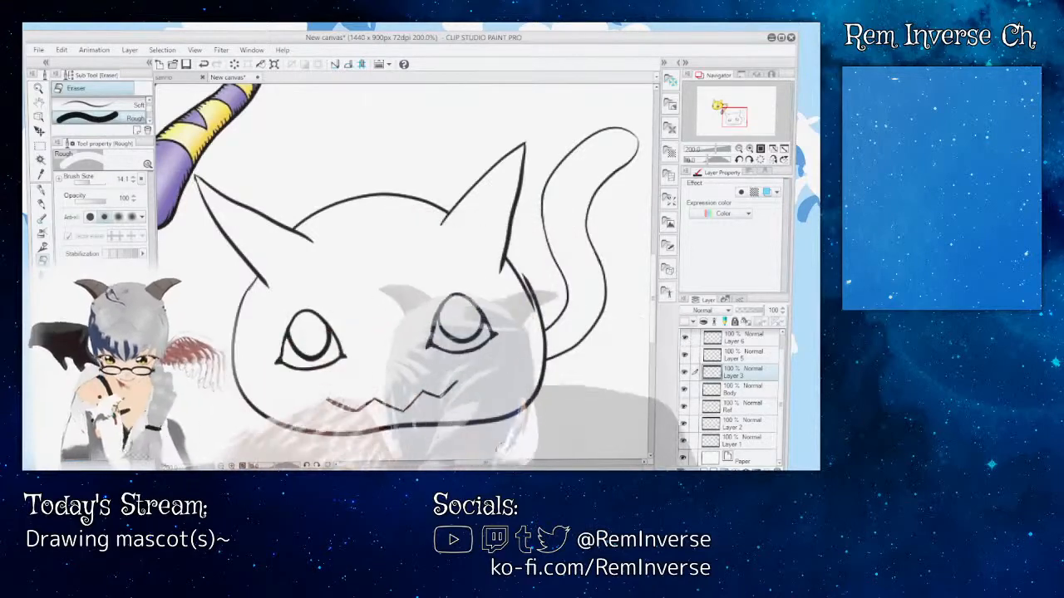
Step: Activate the Body layer and erase the doubled head outline between the tail-side ear and the tail's base with the Rough eraser
mouse_move(489, 462)
mouse_down()
mouse_move(475, 462)
mouse_move(512, 462)
mouse_up()
key(ctrl+plus)
key(ctrl+plus)
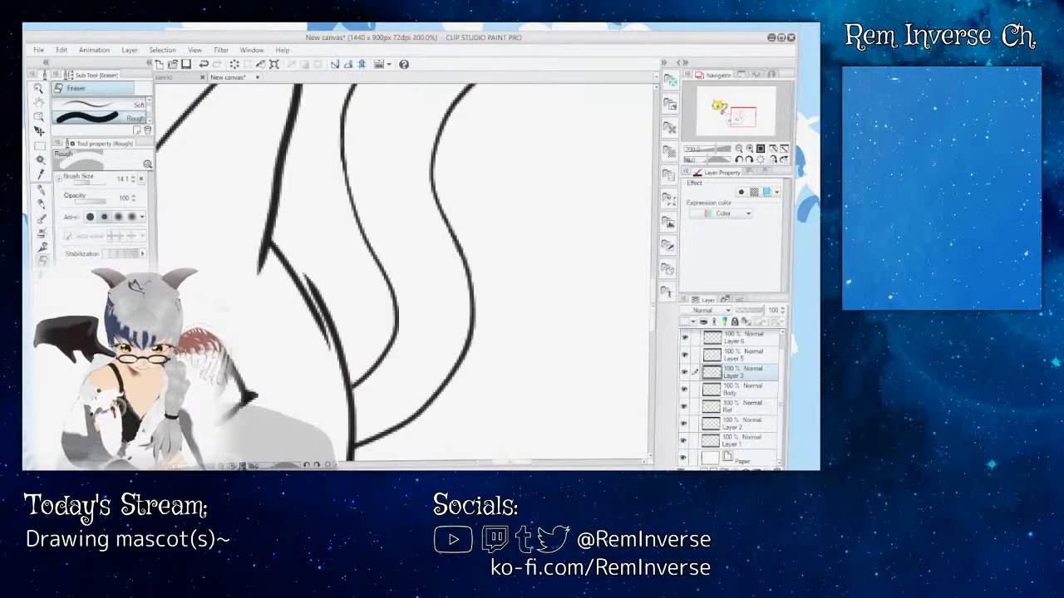
mouse_move(515, 464)
mouse_down()
mouse_move(453, 463)
mouse_move(511, 463)
mouse_move(480, 464)
mouse_move(498, 463)
mouse_up()
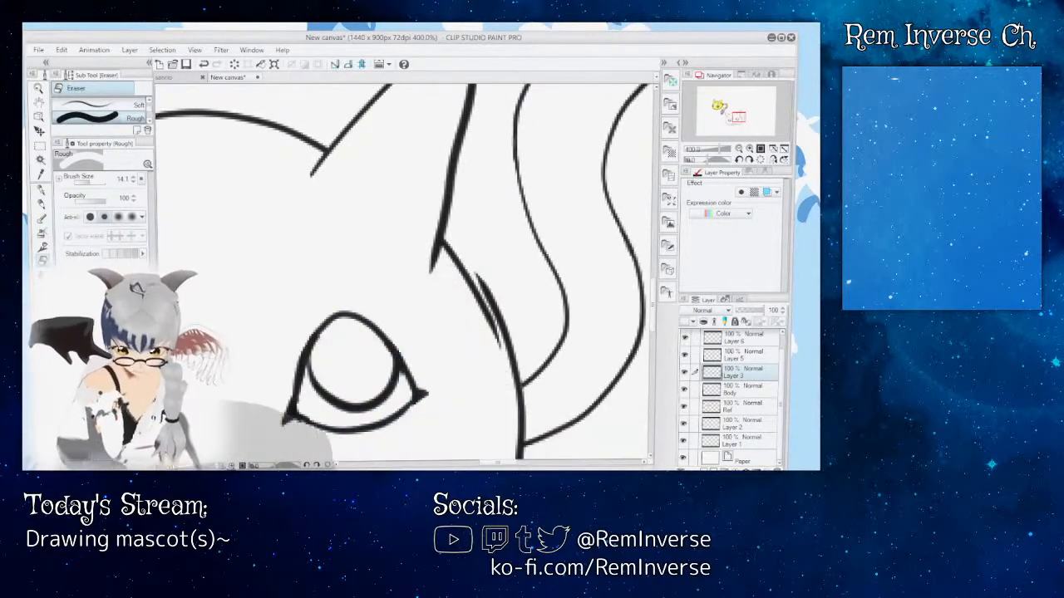
key(ctrl+minus)
key(ctrl+plus)
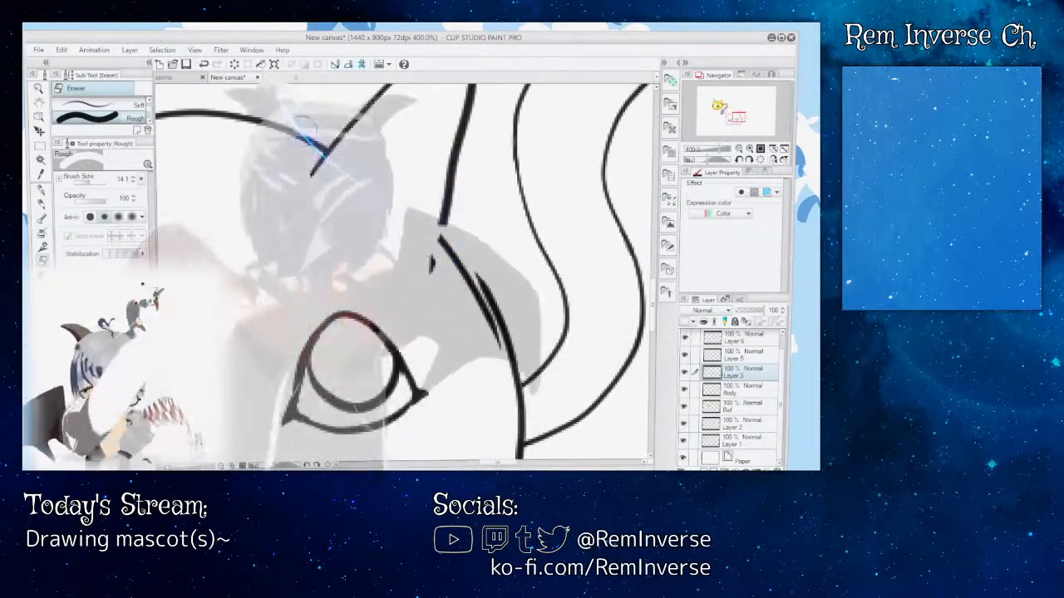
click(685, 390)
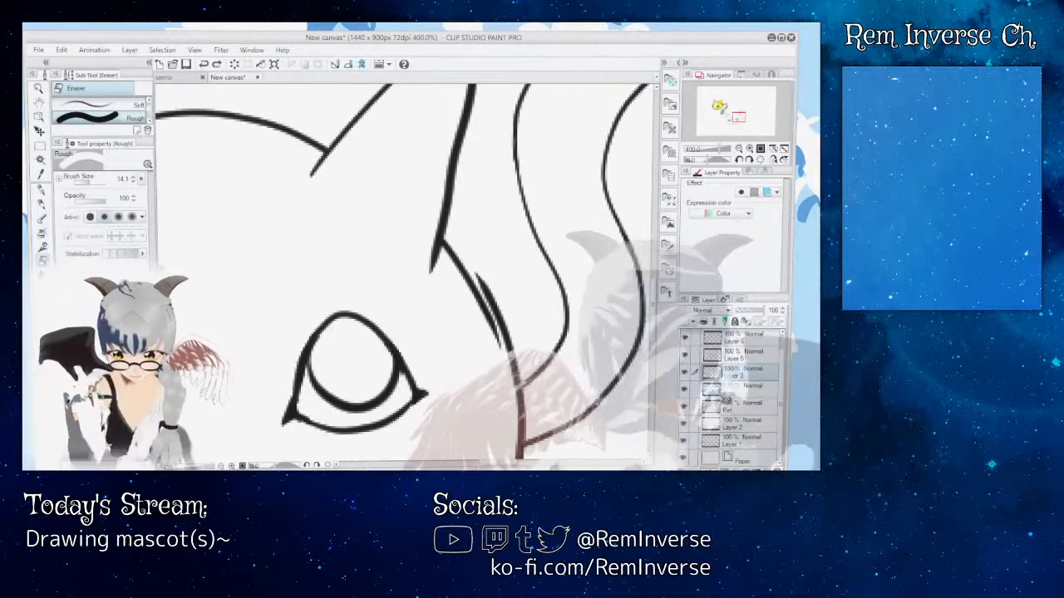
click(727, 390)
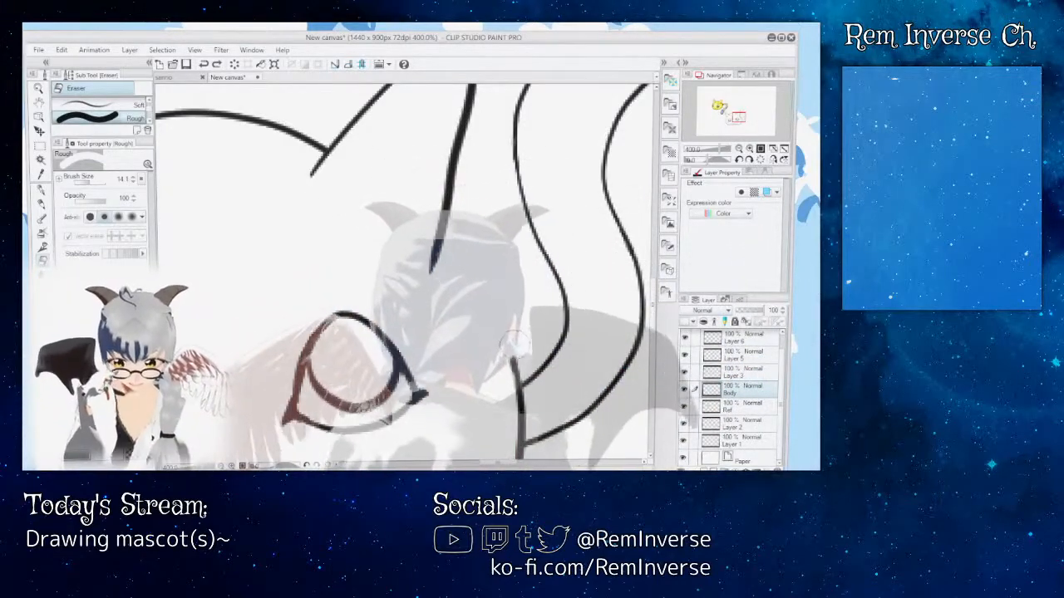
Step: Try redrawing the missing head outline from the tail-side ear's outer line to the tail's base with the G-pen
key(p)
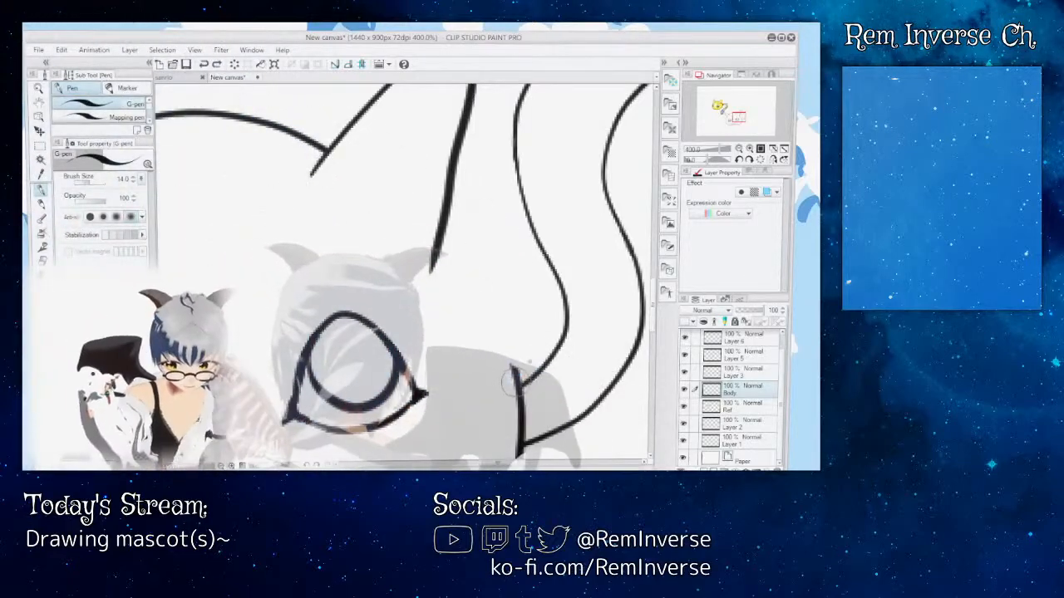
drag(494, 333, 439, 252)
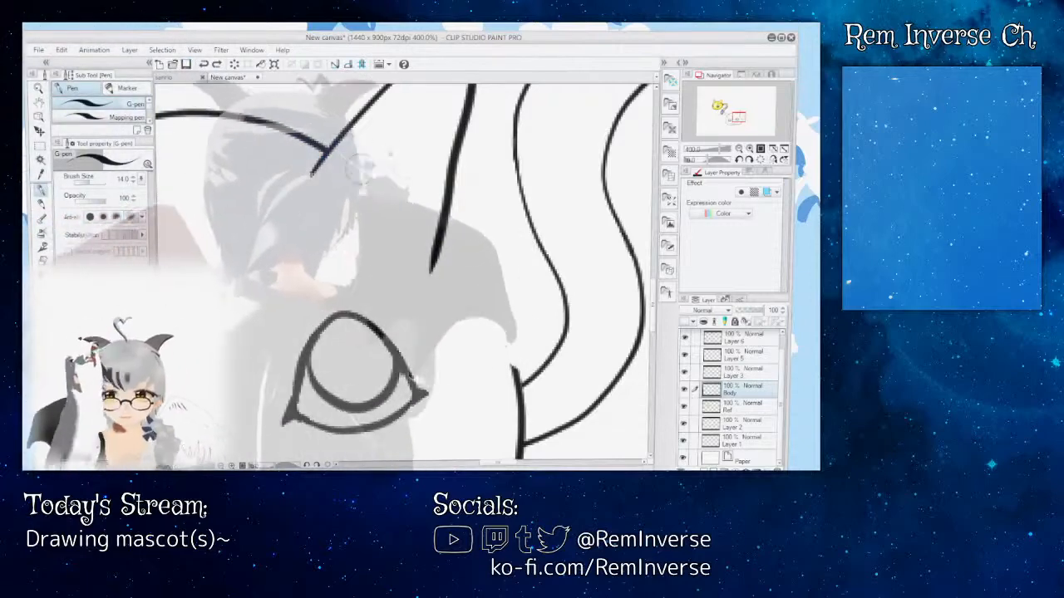
drag(436, 226, 468, 268)
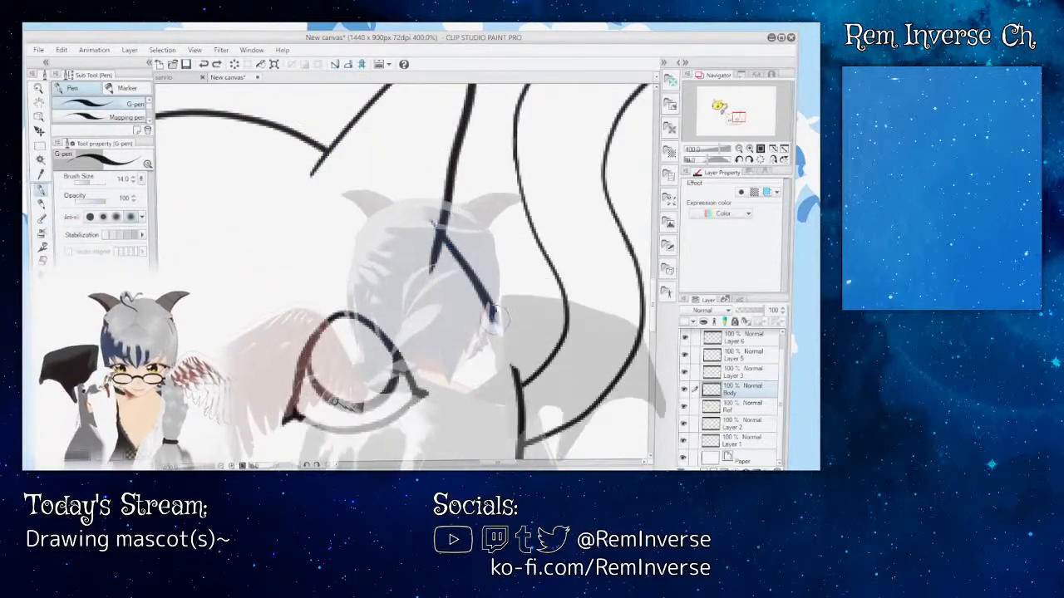
drag(507, 353, 521, 391)
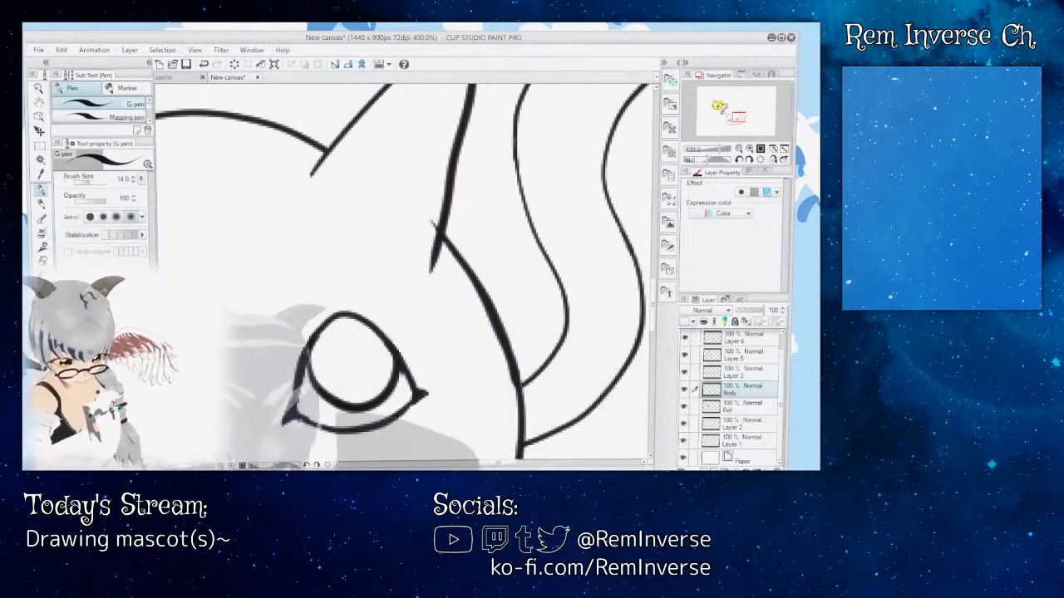
key(ctrl+minus)
key(ctrl+minus)
key(ctrl+minus)
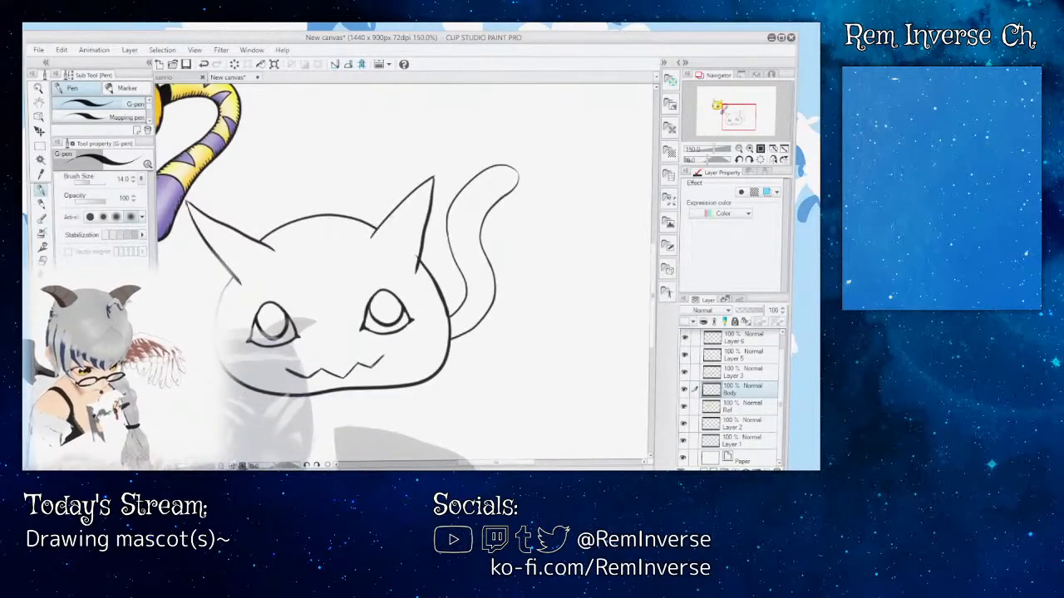
key(ctrl+plus)
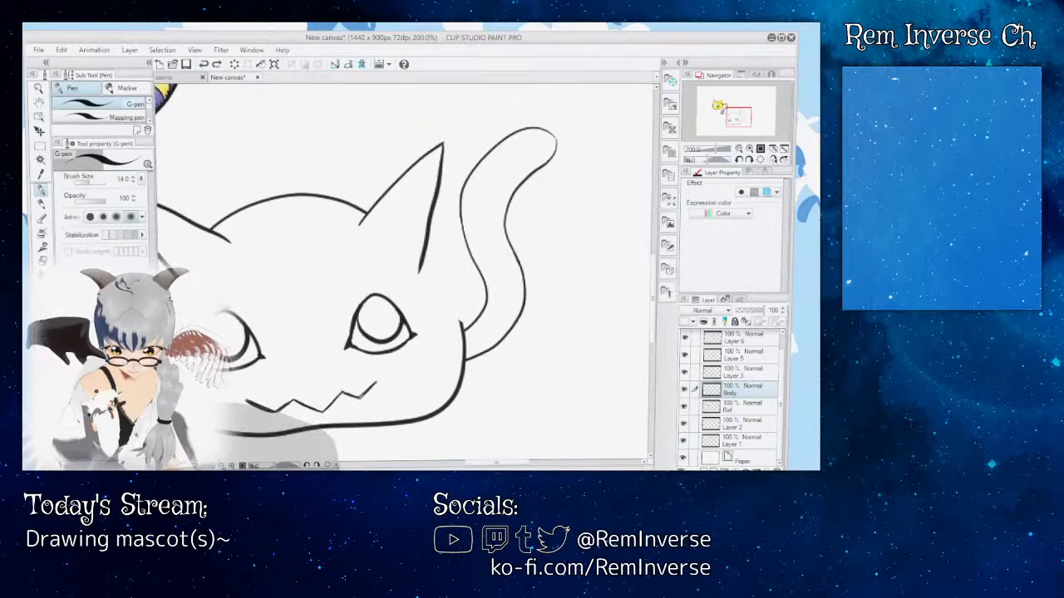
key(ctrl+plus)
key(ctrl+plus)
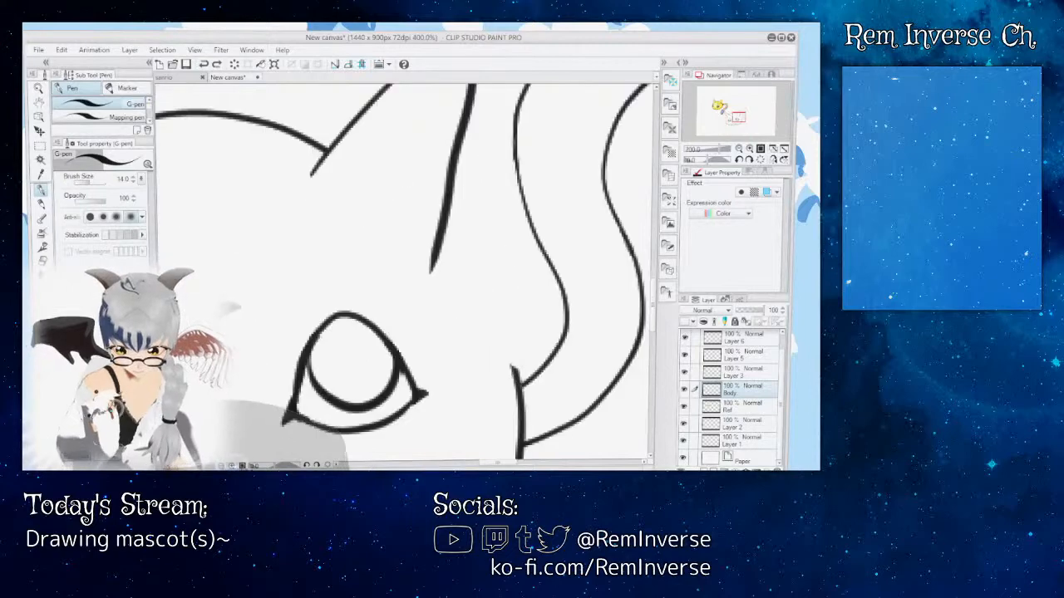
drag(506, 464, 499, 464)
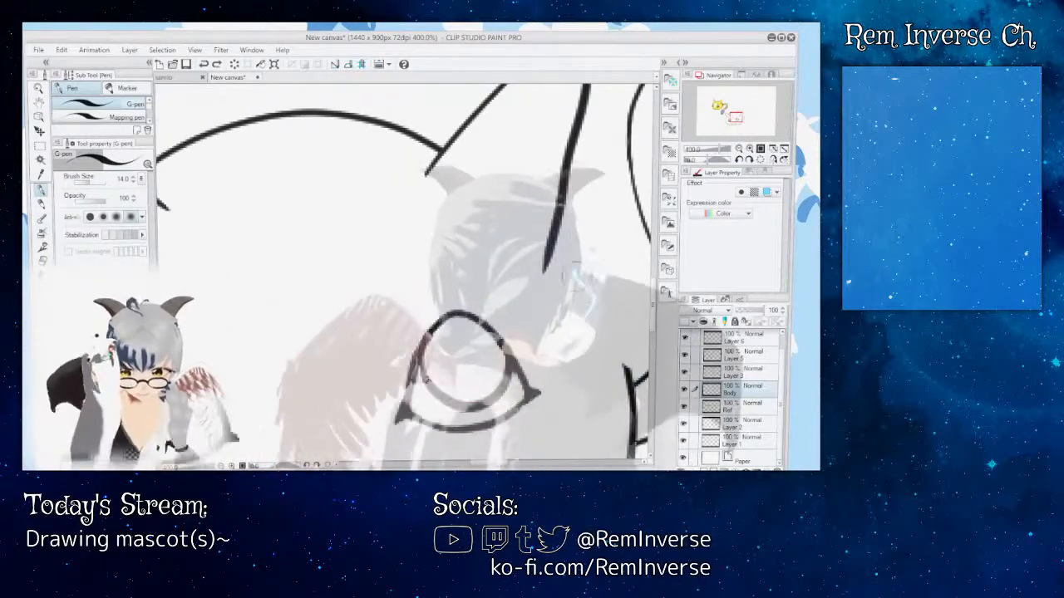
drag(554, 242, 632, 384)
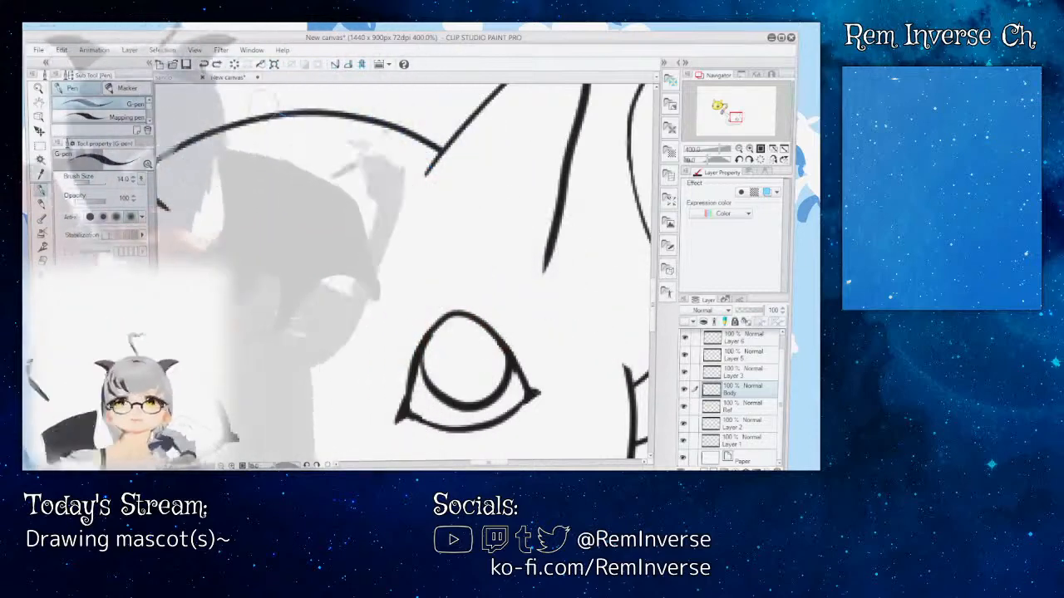
key(ctrl+z)
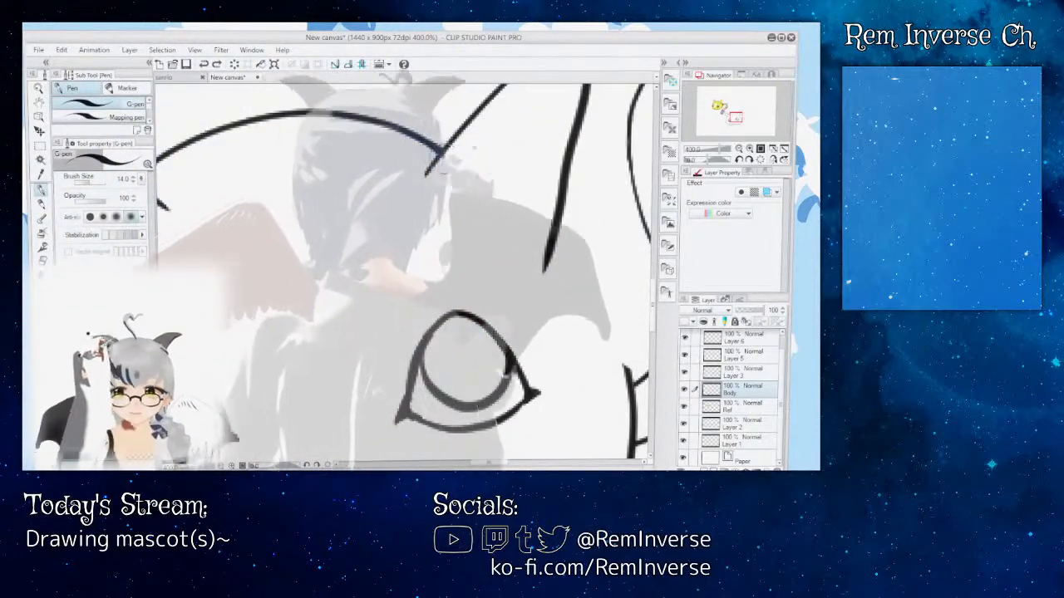
Step: Ink the head outline through the tail-side ear down to the tail's base, and erase the part inside the ear
mouse_move(439, 147)
mouse_down()
mouse_move(535, 242)
mouse_move(608, 331)
mouse_up()
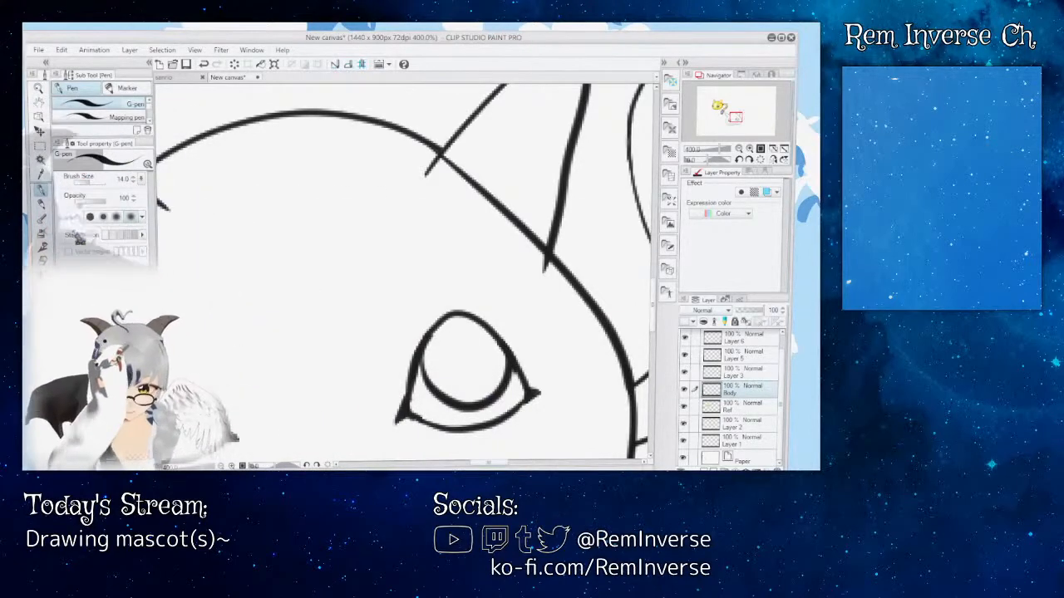
key(e)
mouse_move(471, 177)
mouse_down()
mouse_move(449, 171)
mouse_move(529, 246)
mouse_up()
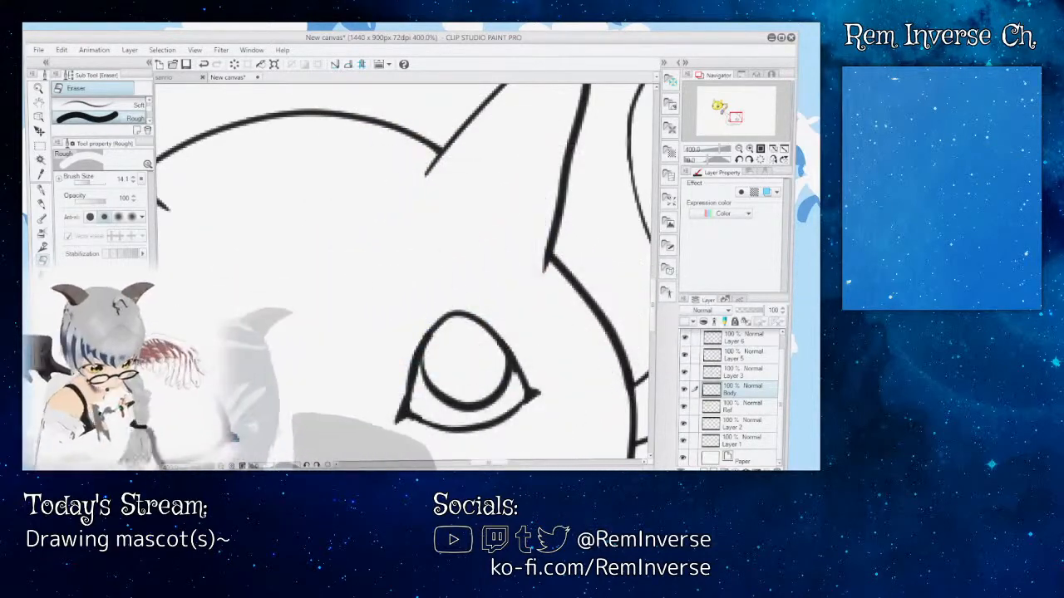
key(ctrl+minus)
key(ctrl+minus)
key(ctrl+minus)
key(ctrl+minus)
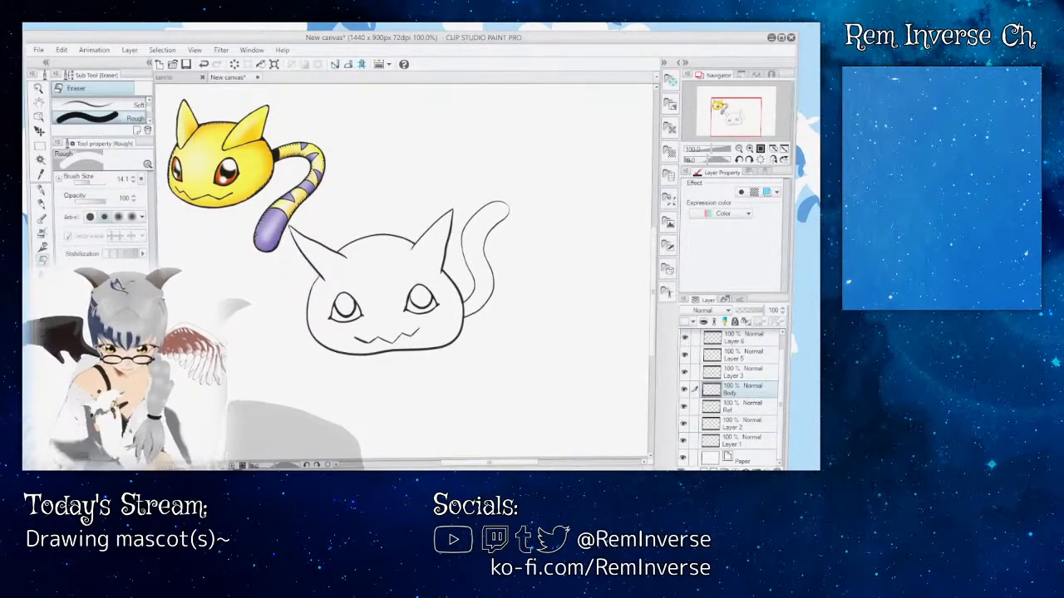
Step: Erase the outline section between the tail-side ear and the tail's base on the Body layer, and try re-inking it with the G-pen
key(ctrl+plus)
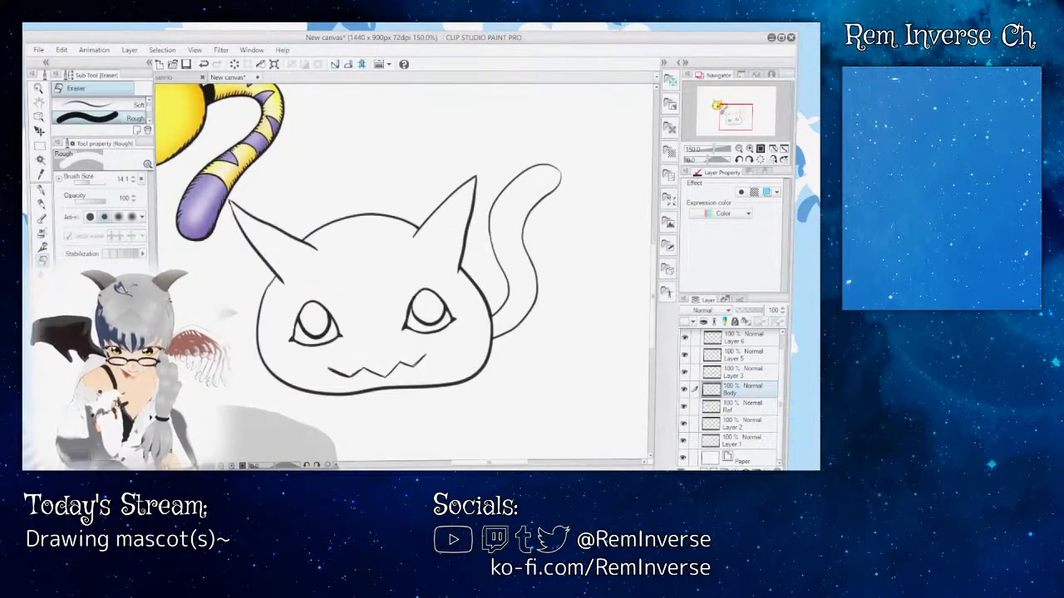
key(ctrl+plus)
key(ctrl+plus)
key(ctrl+plus)
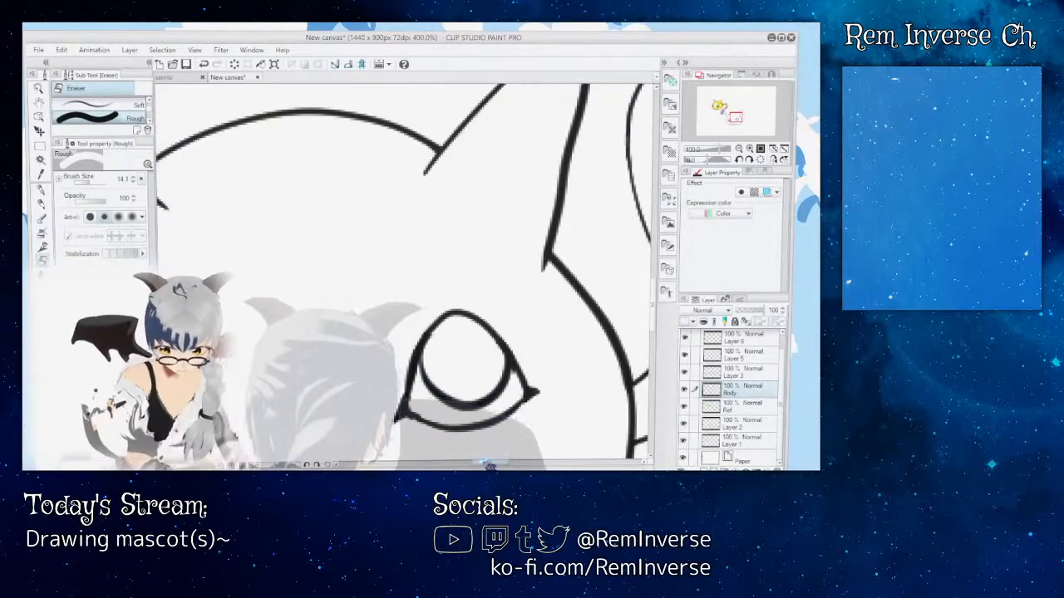
drag(490, 464, 502, 465)
drag(387, 260, 454, 340)
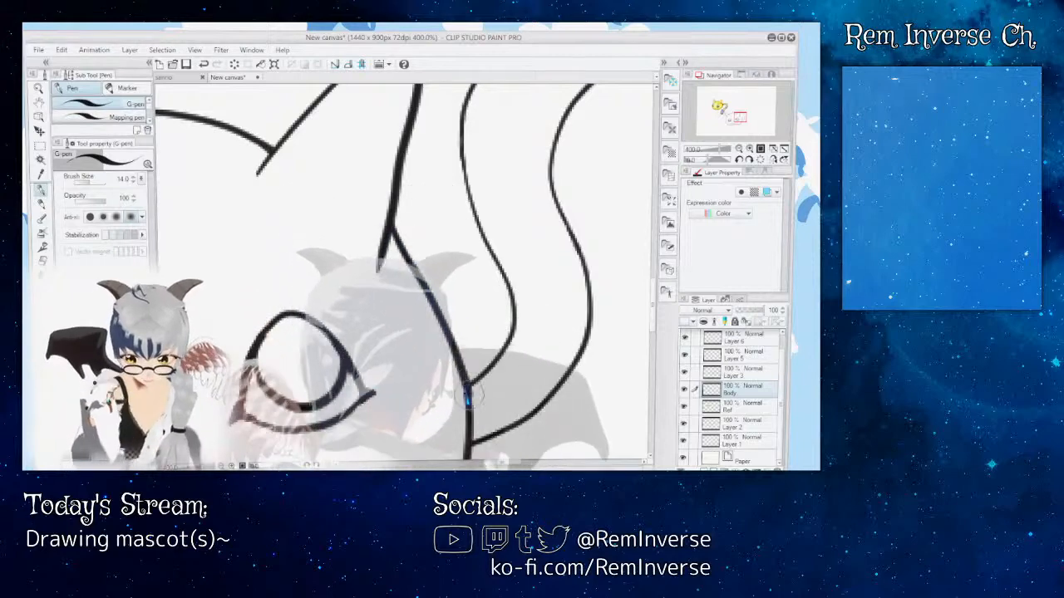
key(ctrl+z)
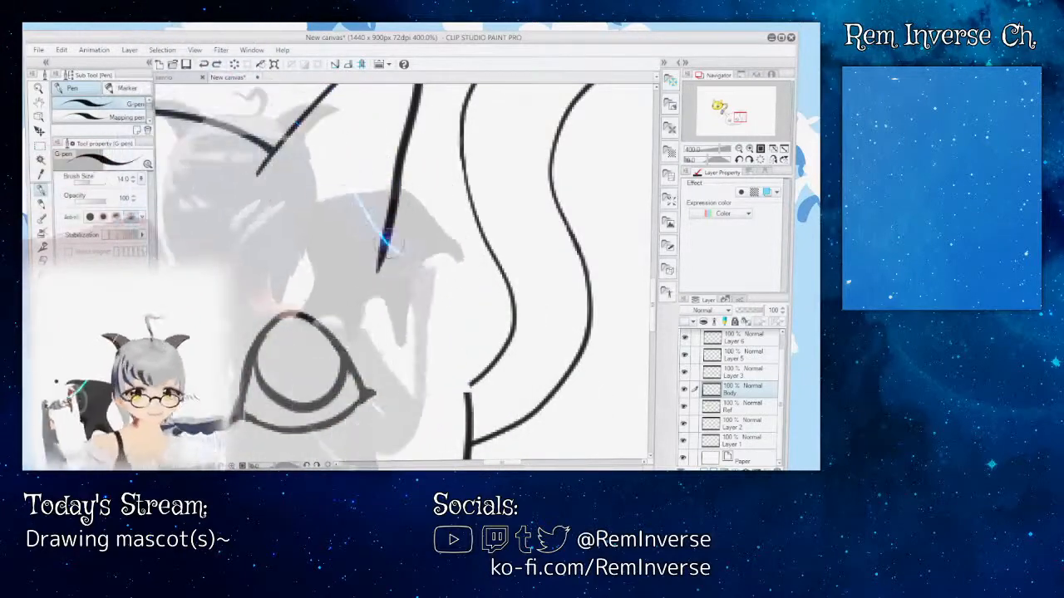
drag(432, 307, 465, 410)
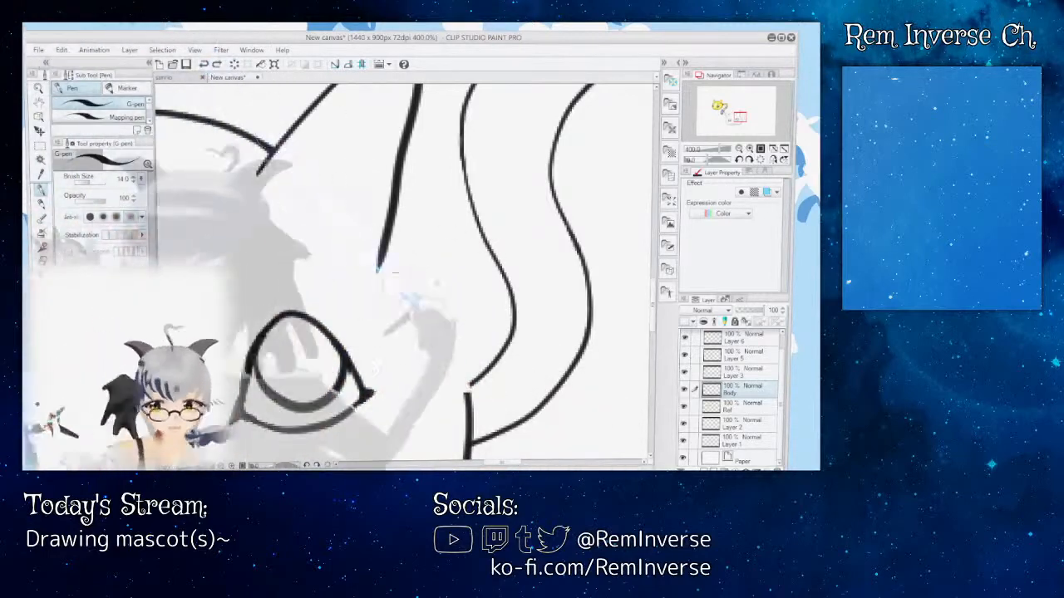
key(ctrl+z)
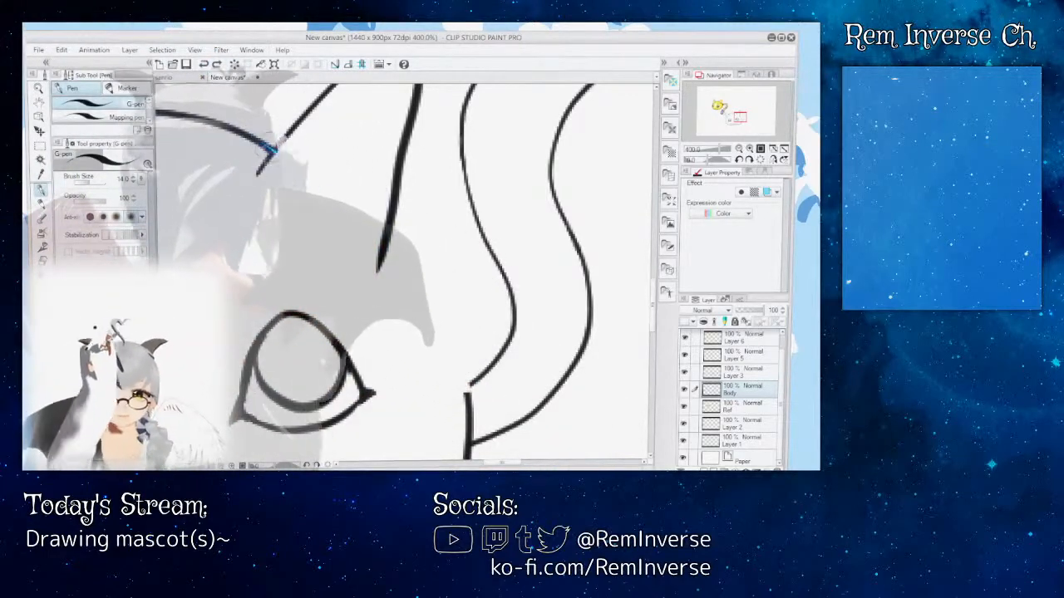
Step: Try inking one continuous head curve from the tail-side ear's inner corner across the ear to the tail's base
mouse_move(270, 153)
mouse_down()
mouse_move(379, 229)
mouse_move(397, 250)
mouse_up()
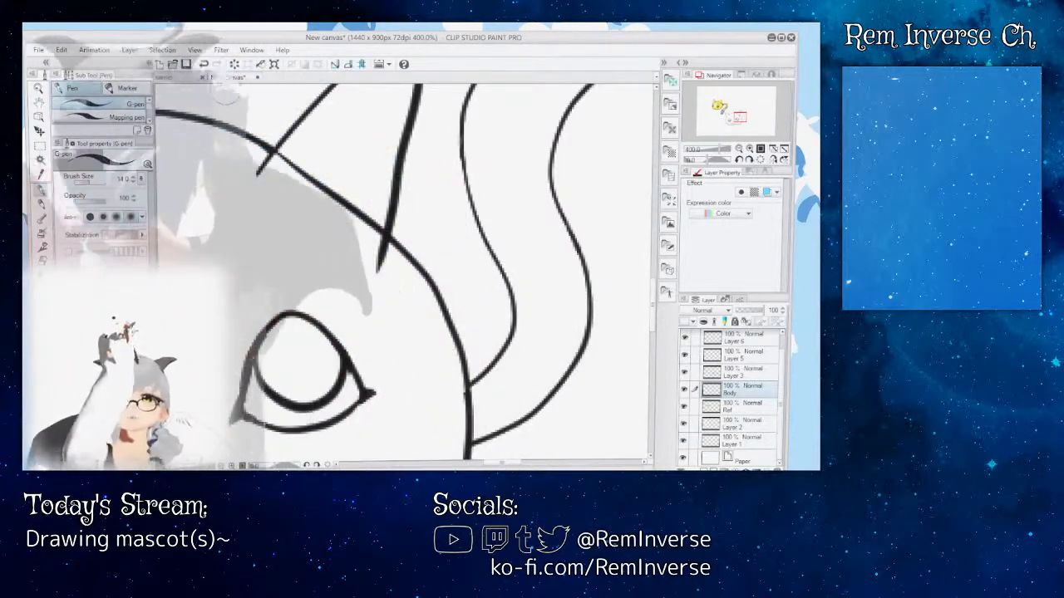
key(ctrl+minus)
key(ctrl+minus)
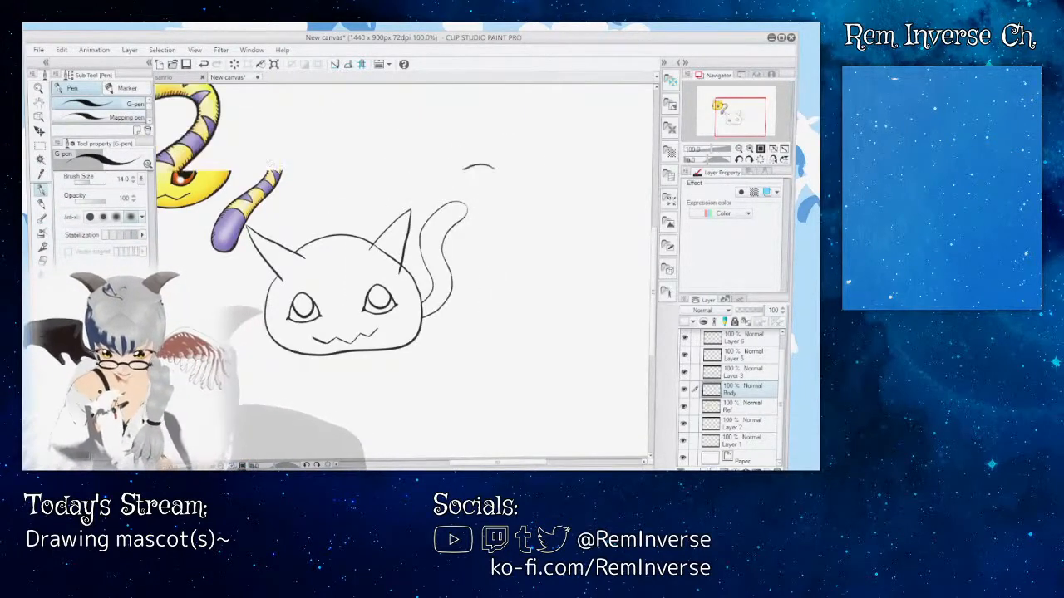
key(ctrl+plus)
key(ctrl+plus)
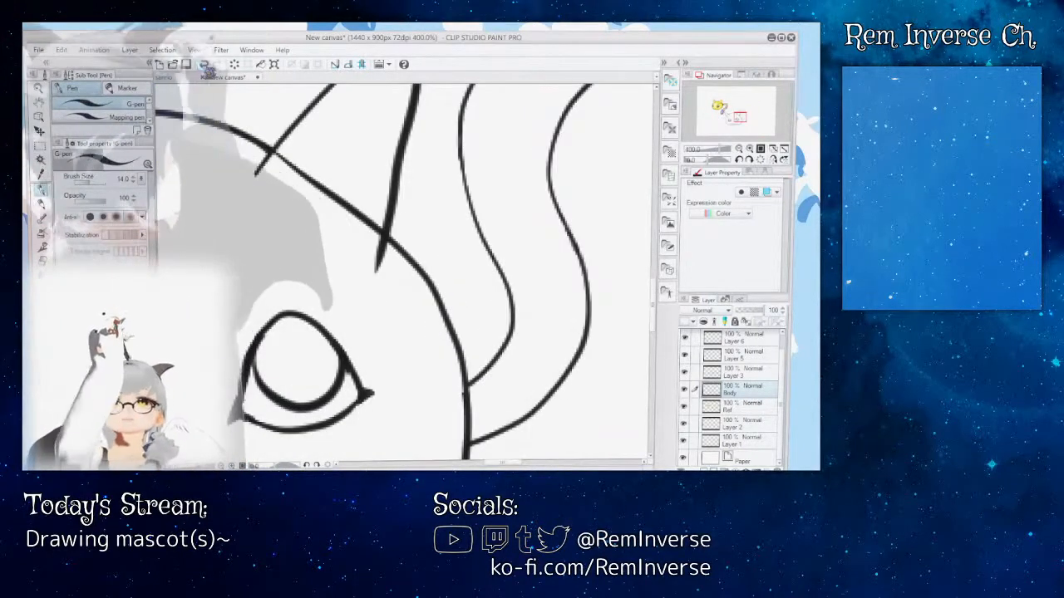
Step: Try two lower head curves across the tail-side ear, passing near the outer ear line's lower tip before reaching the tail's base
drag(256, 148, 301, 177)
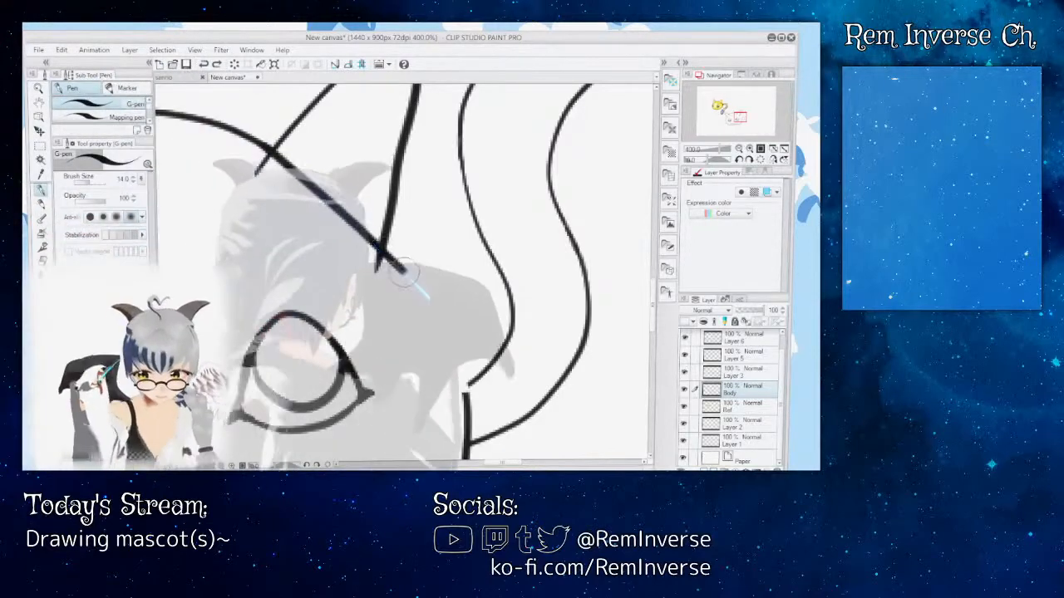
mouse_move(405, 273)
mouse_down()
mouse_move(458, 341)
mouse_move(473, 402)
mouse_up()
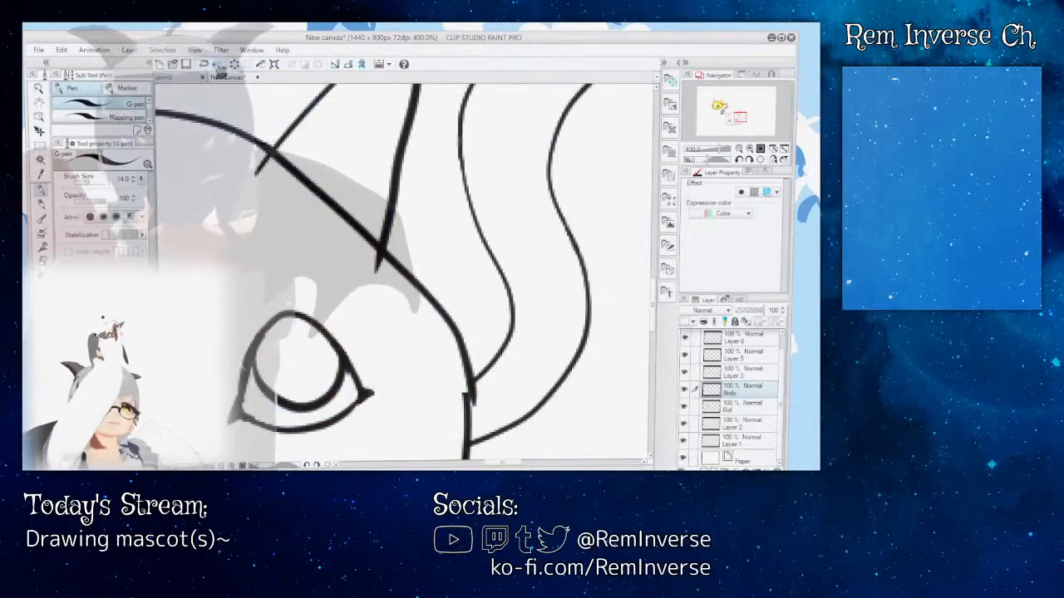
key(ctrl+z)
mouse_move(268, 151)
mouse_down()
mouse_move(405, 289)
mouse_move(444, 353)
mouse_up()
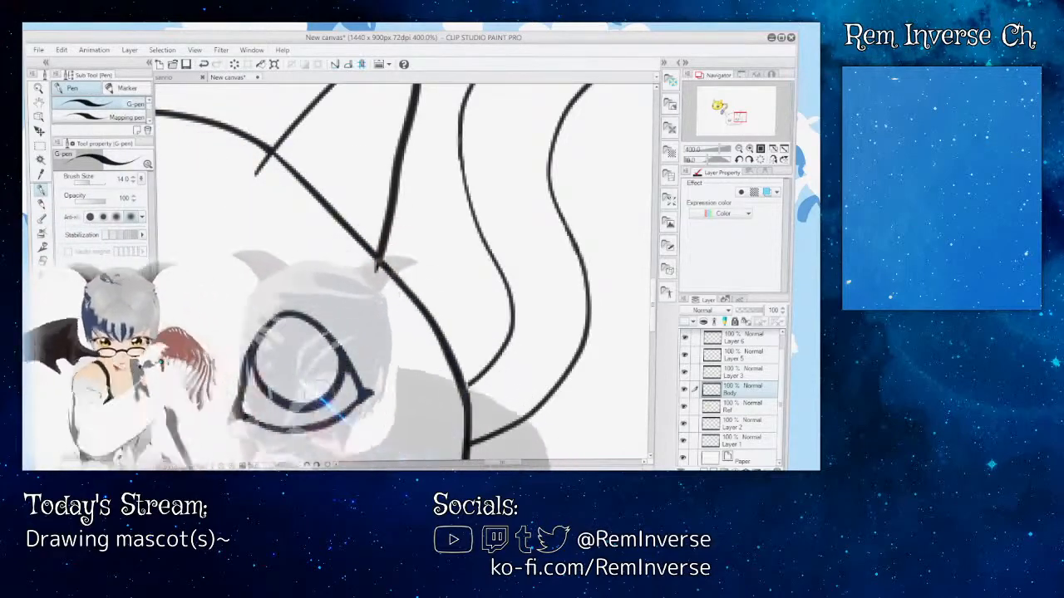
key(ctrl+minus)
key(ctrl+minus)
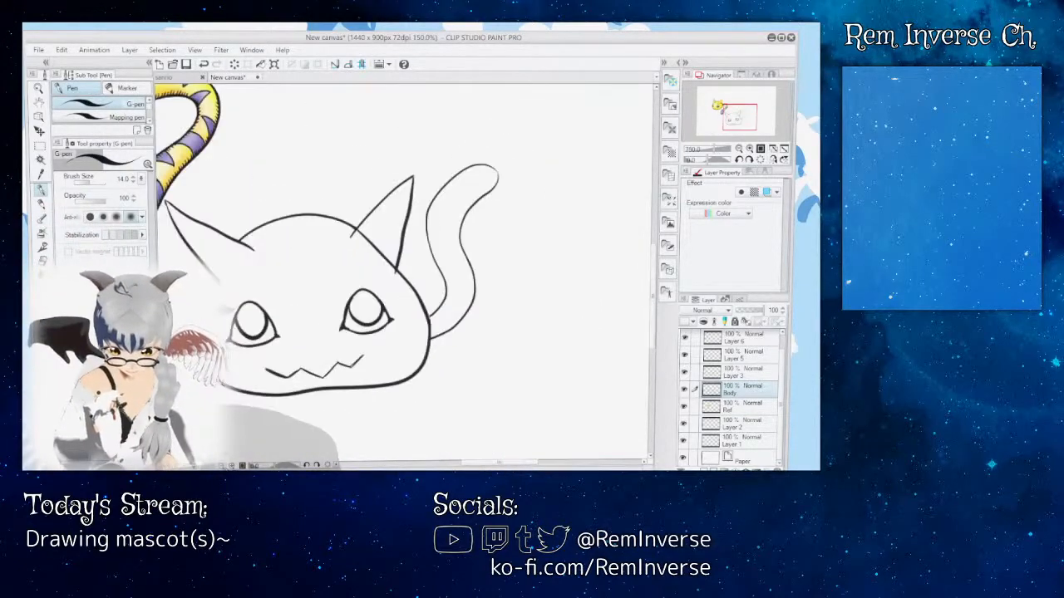
key(ctrl+plus)
key(ctrl+plus)
key(ctrl+plus)
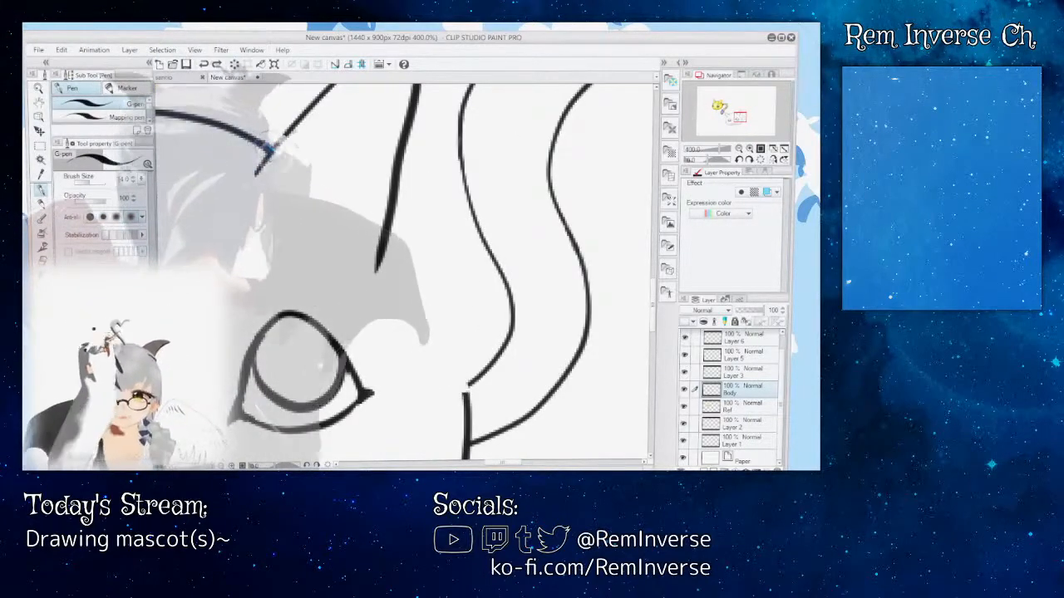
Step: Try another rounded G-pen stroke linking the top of the head to the body side, and undo it
mouse_move(268, 148)
mouse_down()
mouse_move(417, 275)
mouse_move(454, 339)
mouse_move(463, 412)
mouse_up()
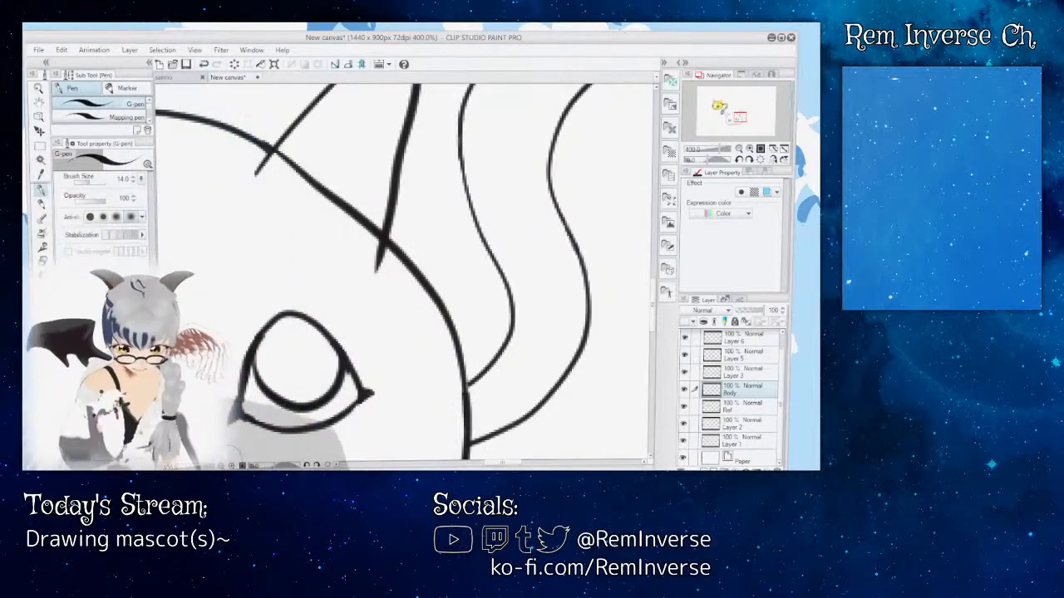
key(ctrl+minus)
key(ctrl+minus)
key(ctrl+minus)
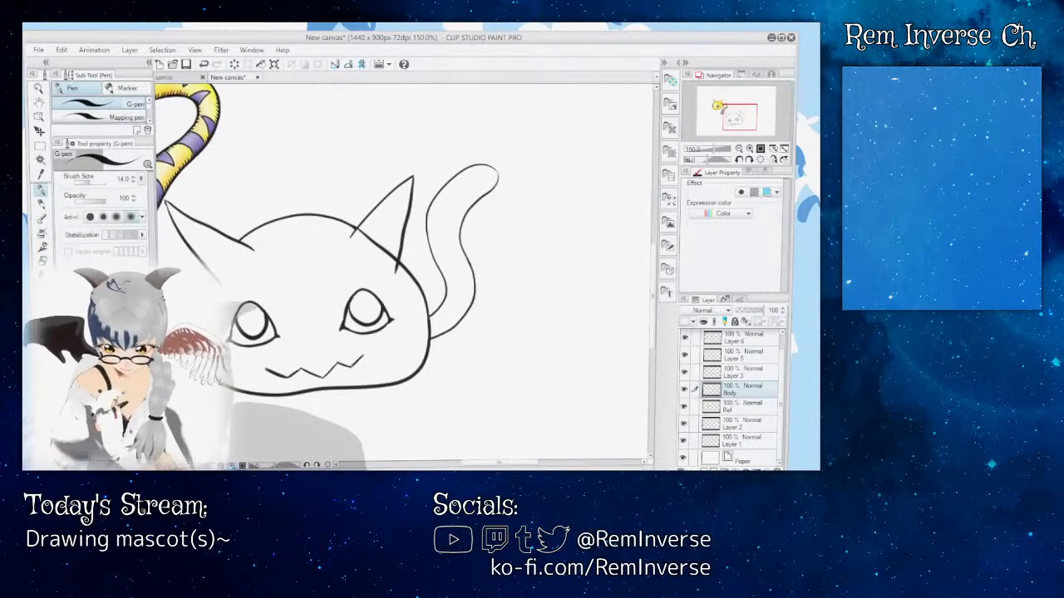
key(ctrl+plus)
key(ctrl+plus)
key(ctrl+plus)
key(ctrl+z)
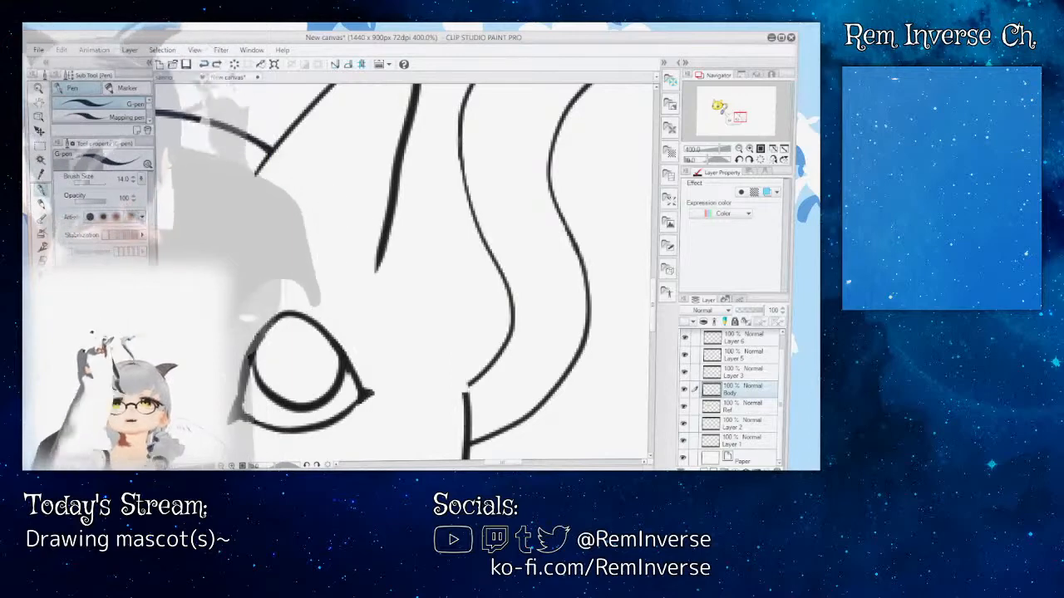
Step: Try a long G-pen curve from the tail-side ear's inner corner across the ear to the tail's base, and undo it
mouse_move(262, 148)
mouse_down()
mouse_move(332, 192)
mouse_move(392, 251)
mouse_move(460, 355)
mouse_up()
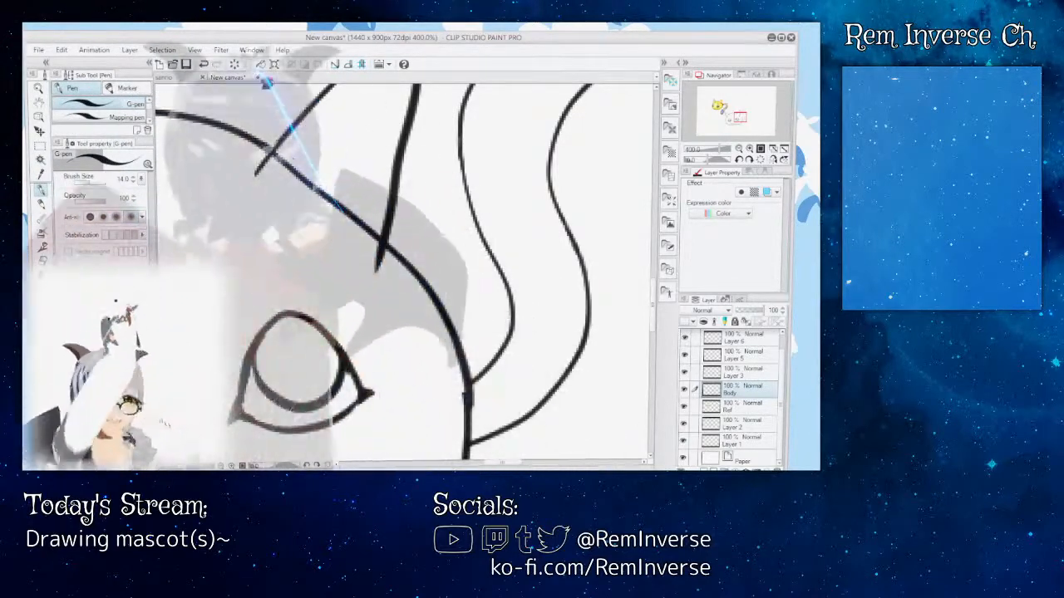
key(ctrl+z)
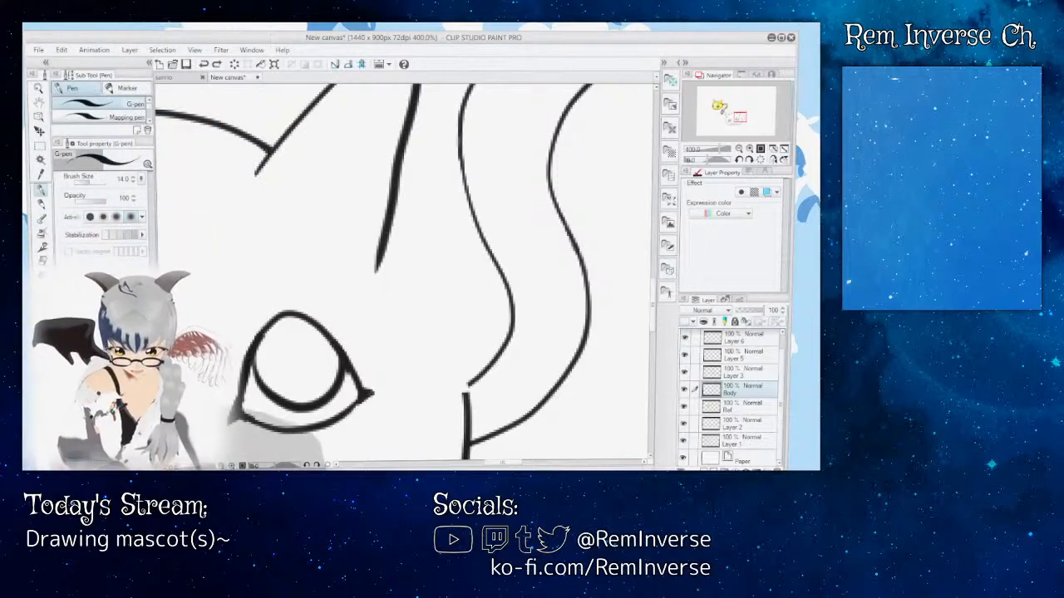
key(ctrl+minus)
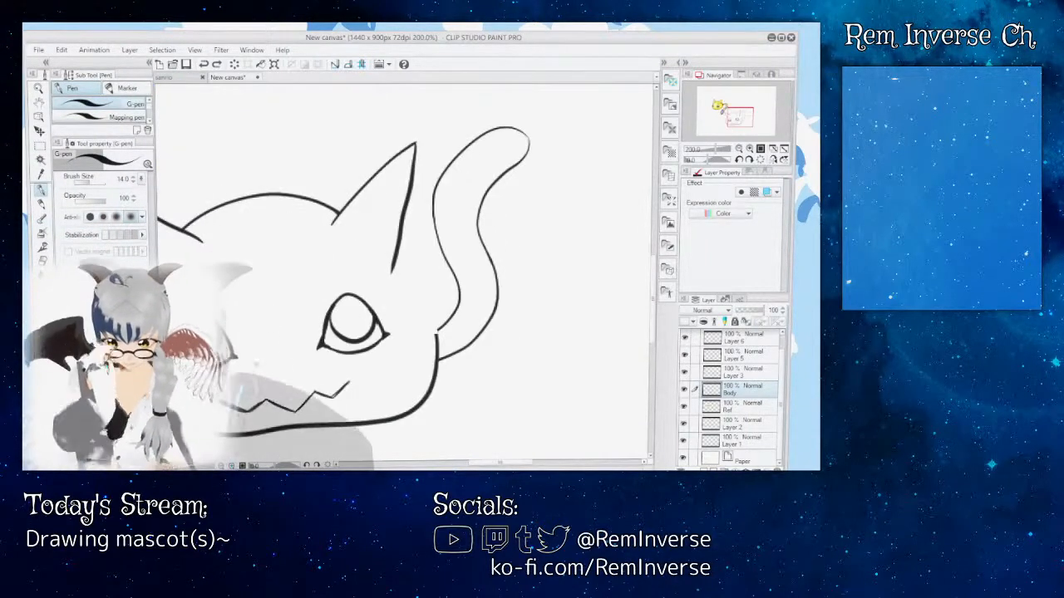
Step: Try short G-pen strokes from the ear's outer line toward the tail's base, undoing each one
key(ctrl+plus)
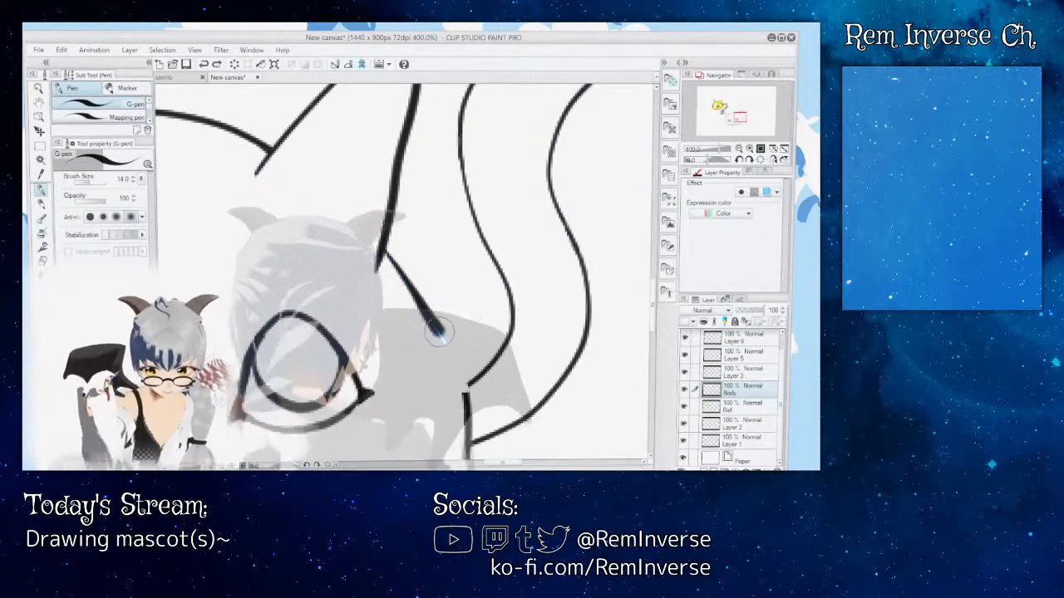
key(ctrl+z)
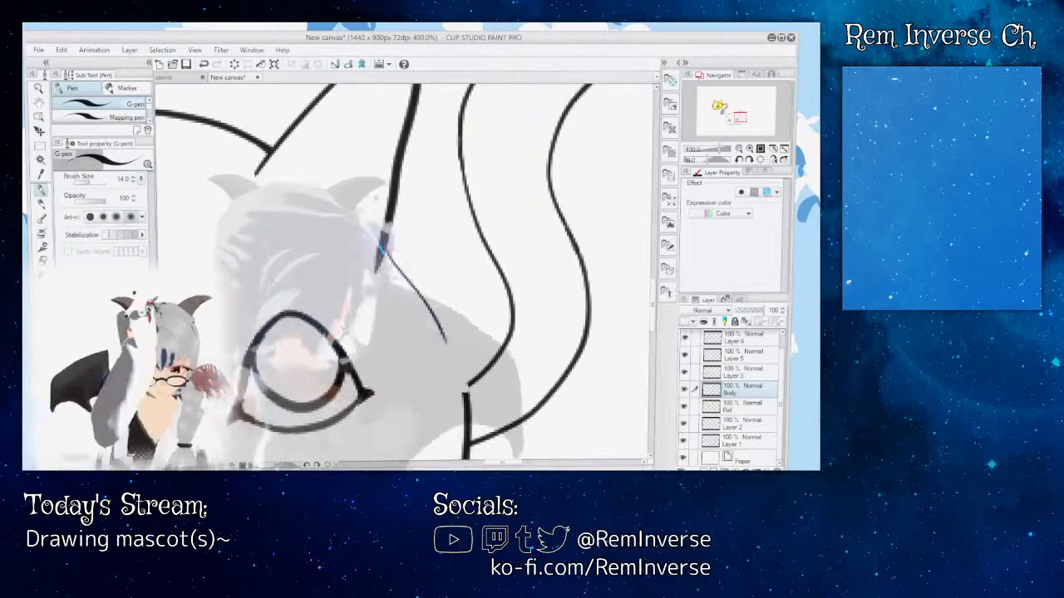
key(ctrl+z)
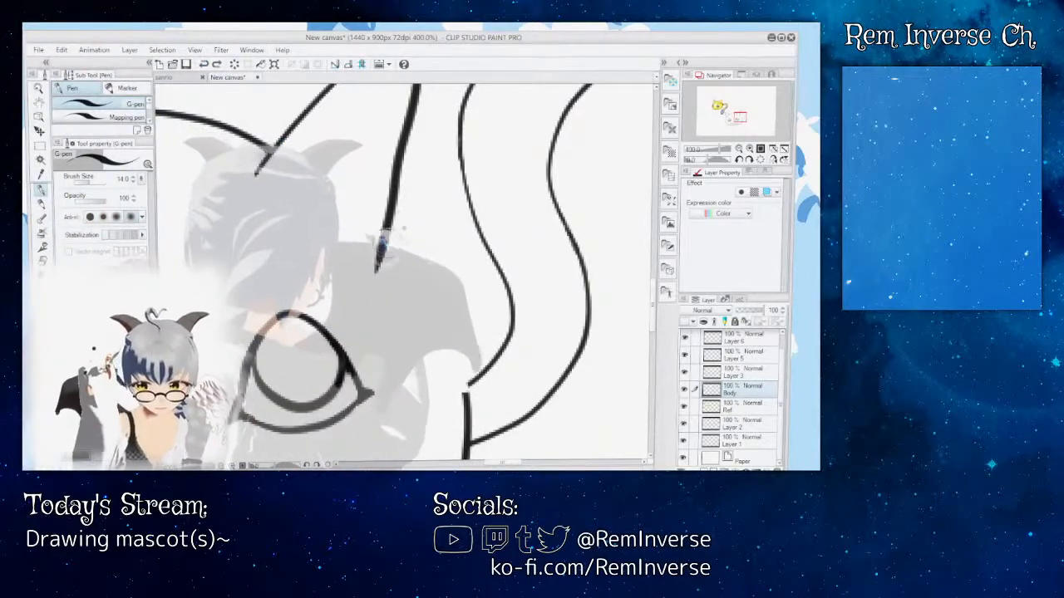
key(ctrl+z)
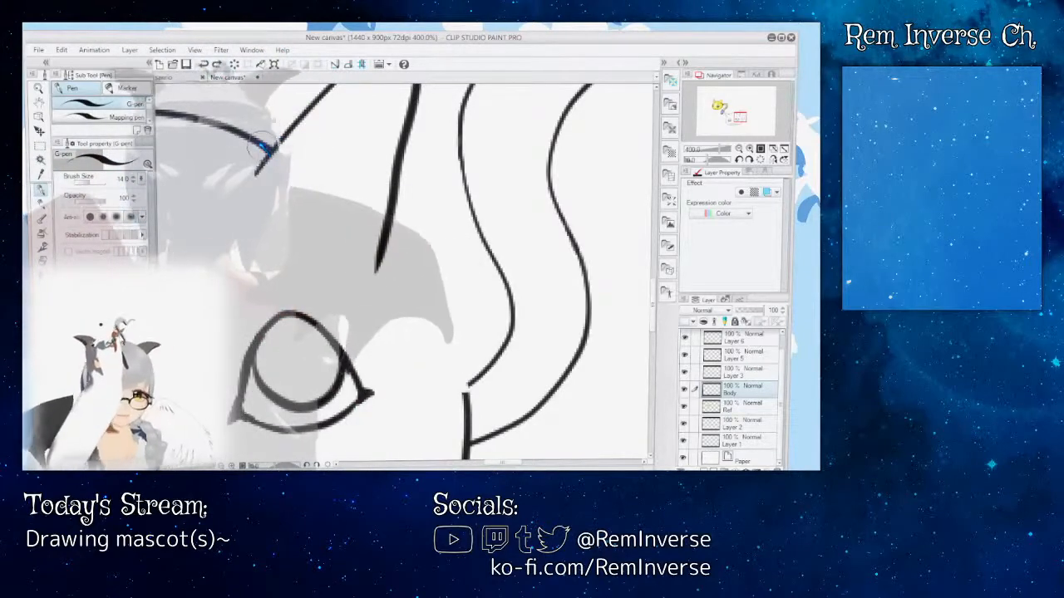
key(ctrl+z)
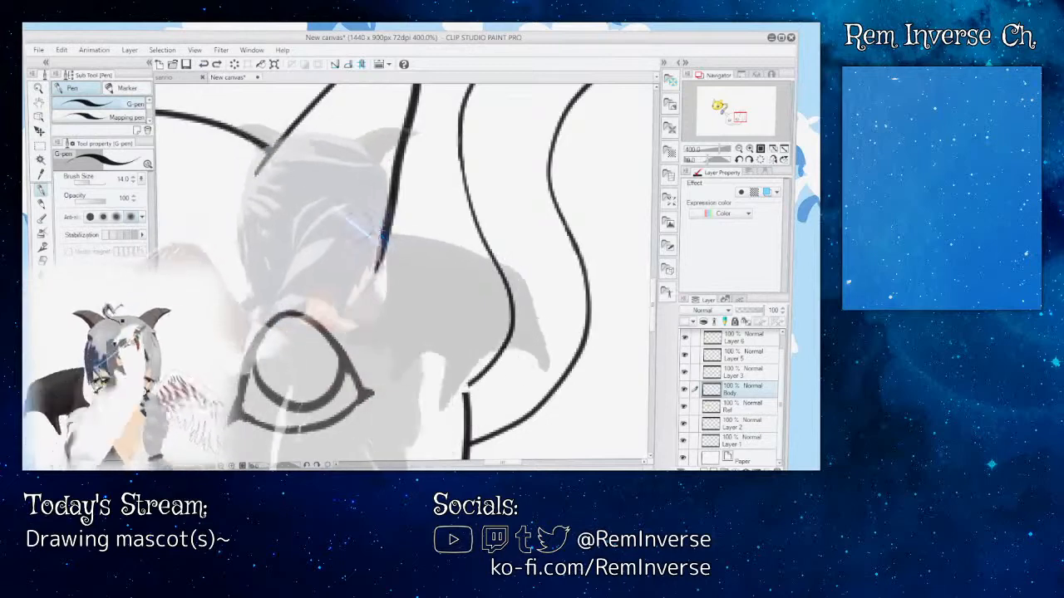
Step: Try three more head curves starting at the ear's inner corner and crossing its outer line toward the tail, undoing each
mouse_move(258, 158)
mouse_down()
mouse_move(358, 215)
mouse_move(420, 301)
mouse_up()
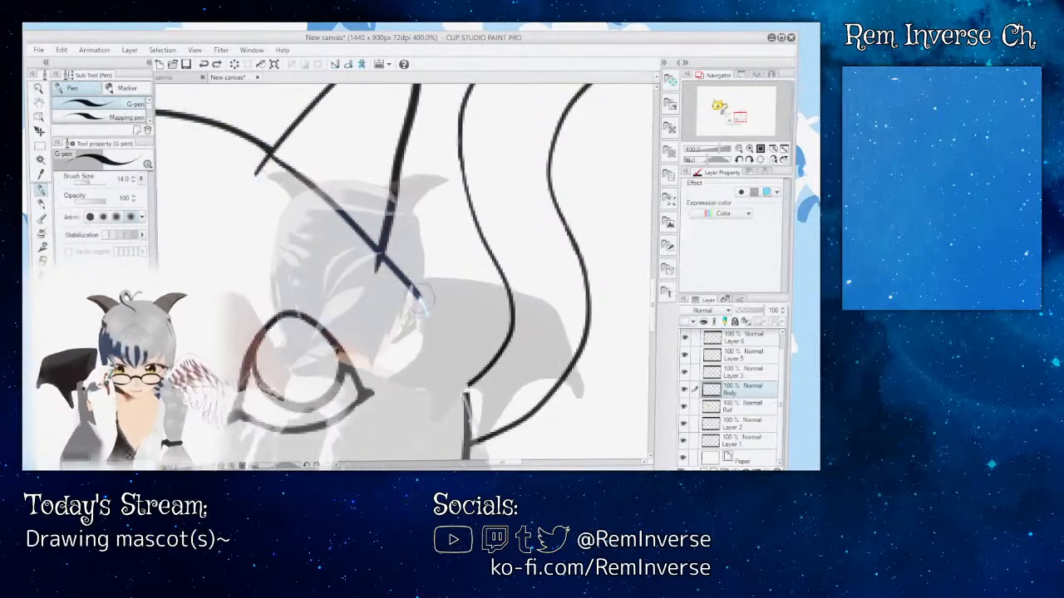
key(ctrl+z)
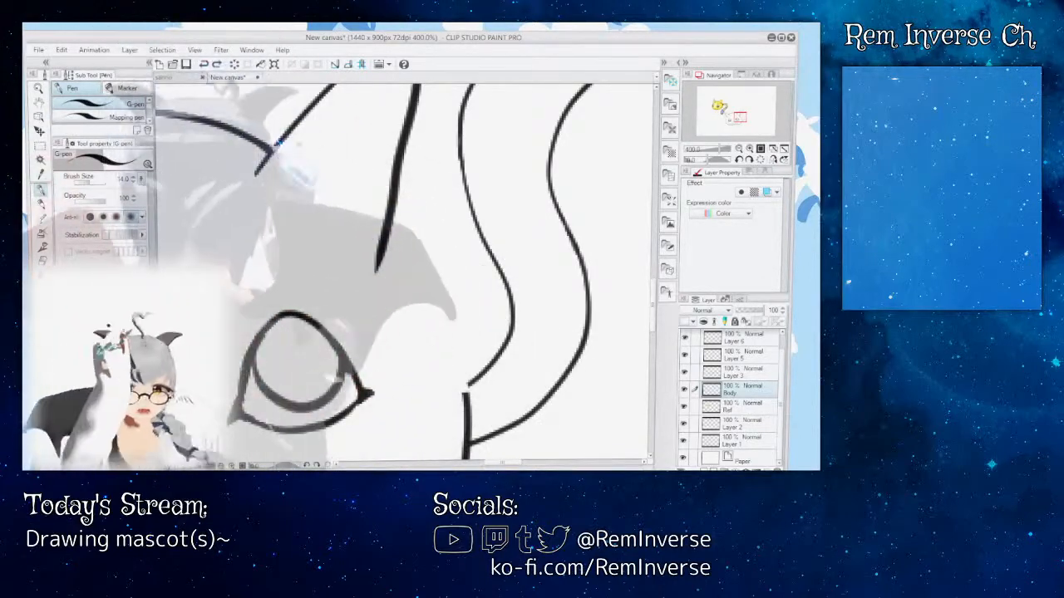
mouse_move(270, 144)
mouse_down()
mouse_move(328, 187)
mouse_move(407, 272)
mouse_up()
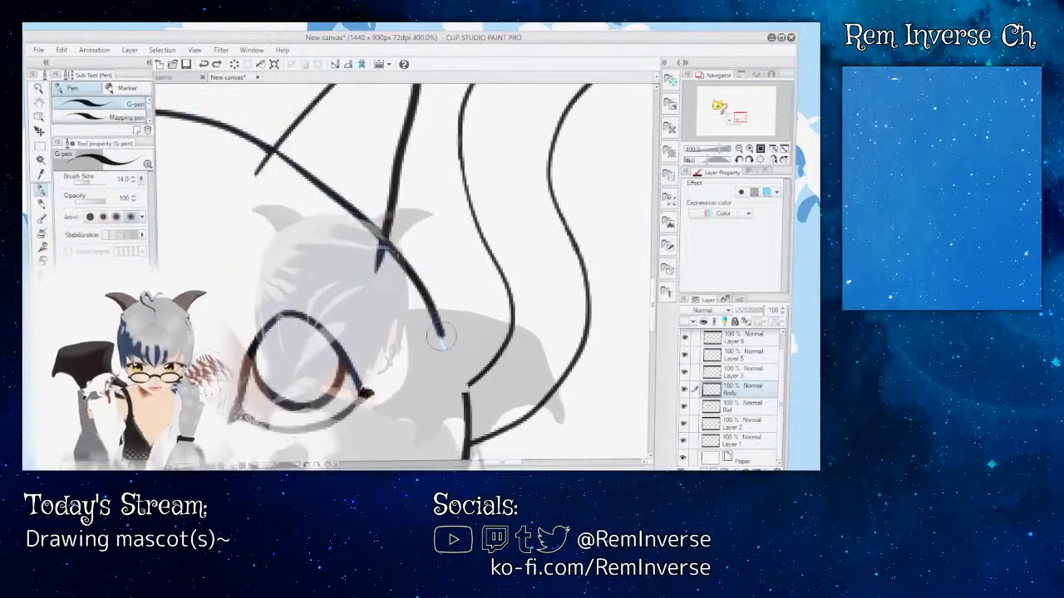
key(ctrl+z)
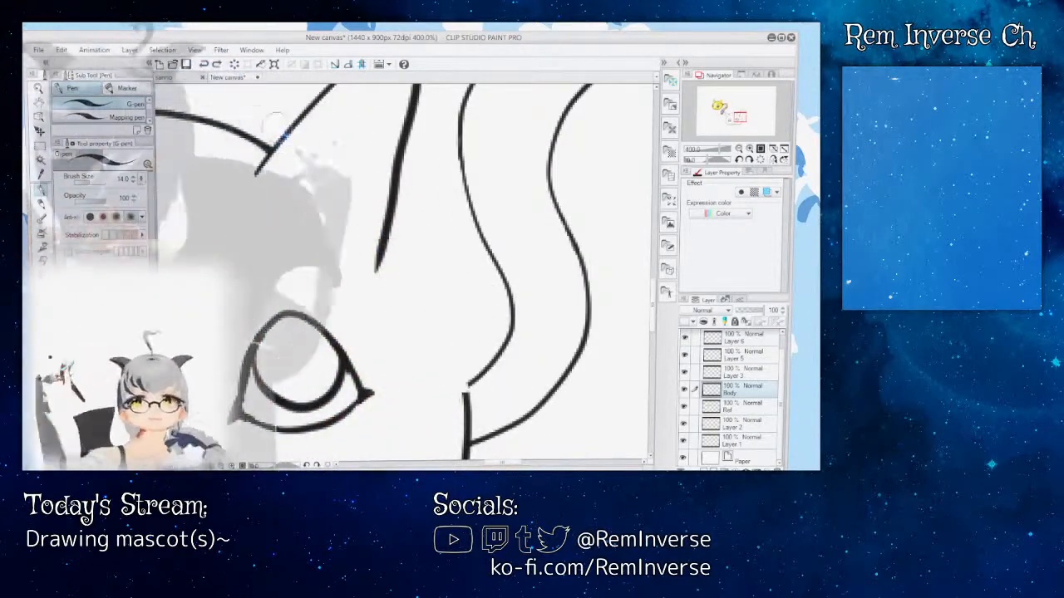
mouse_move(272, 152)
mouse_down()
mouse_move(387, 232)
mouse_move(443, 289)
mouse_move(465, 337)
mouse_up()
key(ctrl+z)
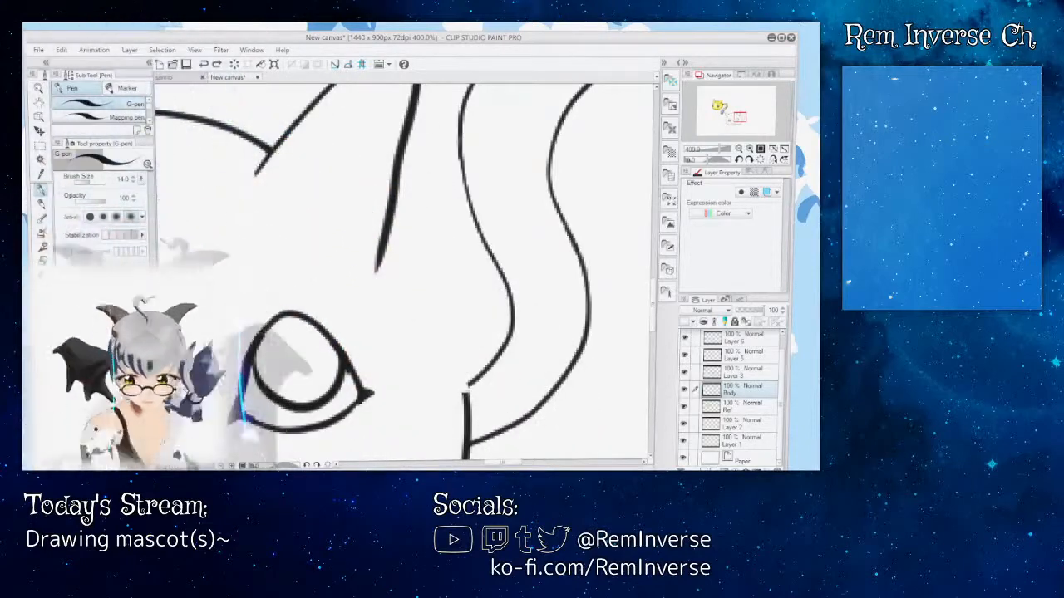
Step: Examine the open head outline and both ears beside the yellow reference, at whole-figure size and up close
key(ctrl+minus)
key(ctrl+minus)
key(ctrl+minus)
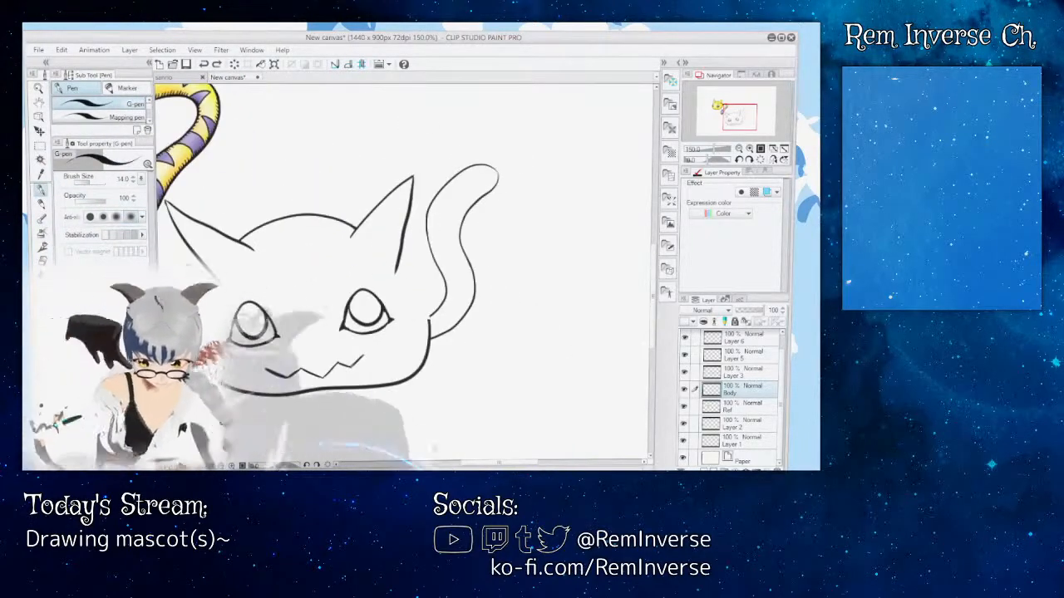
drag(477, 464, 453, 463)
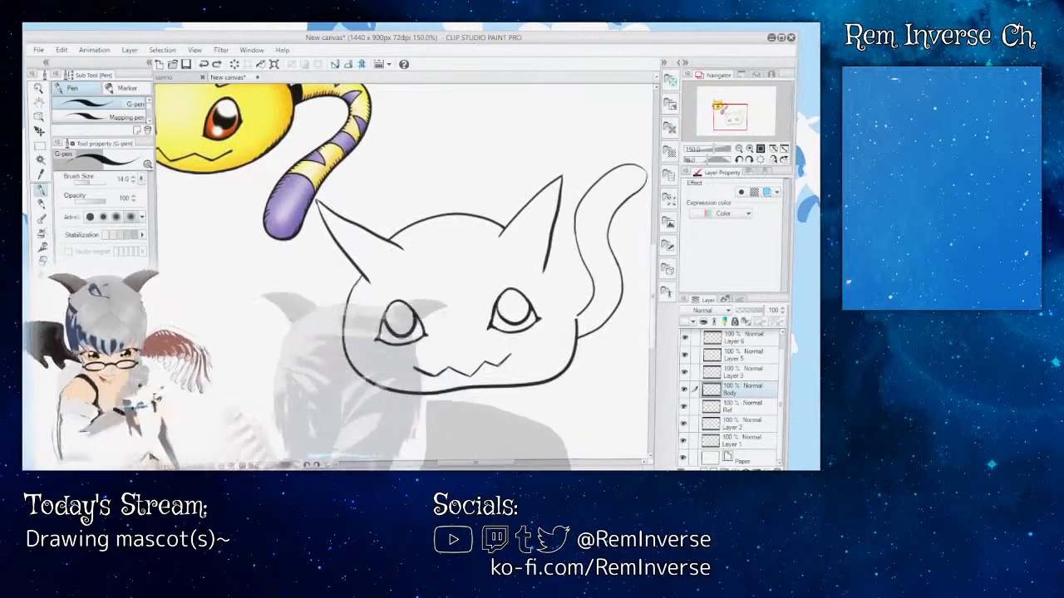
key(ctrl+plus)
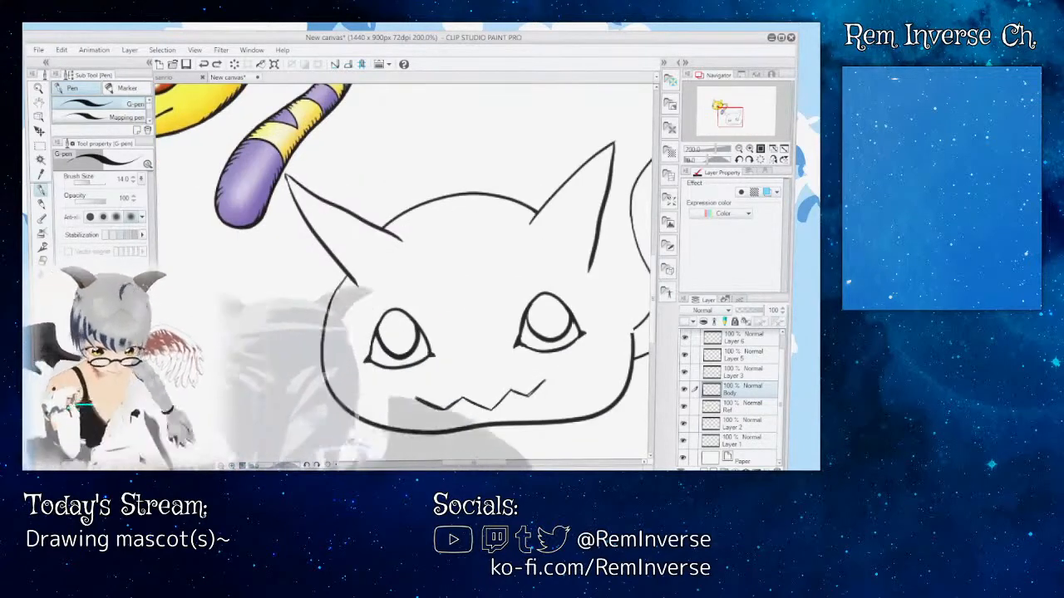
drag(473, 463, 483, 463)
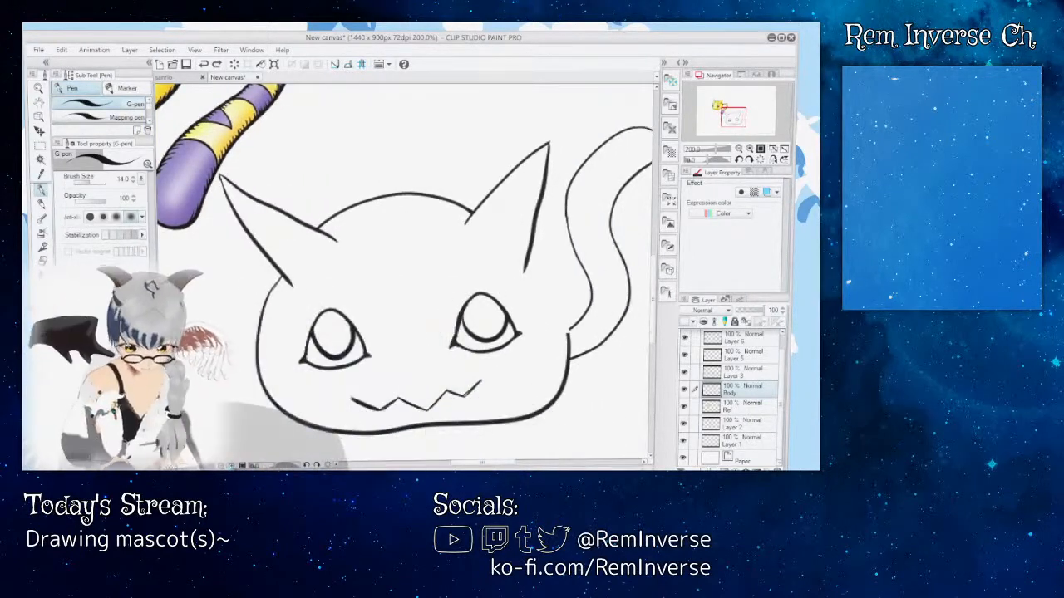
key(ctrl+plus)
key(ctrl+plus)
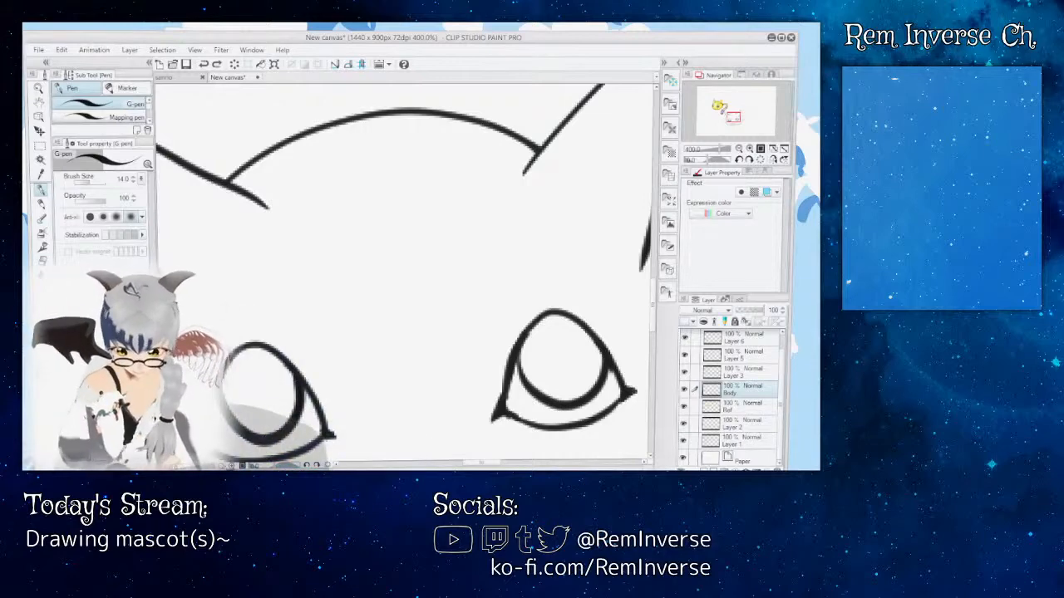
key(ctrl+minus)
key(ctrl+minus)
scroll(406, 270, up, 4)
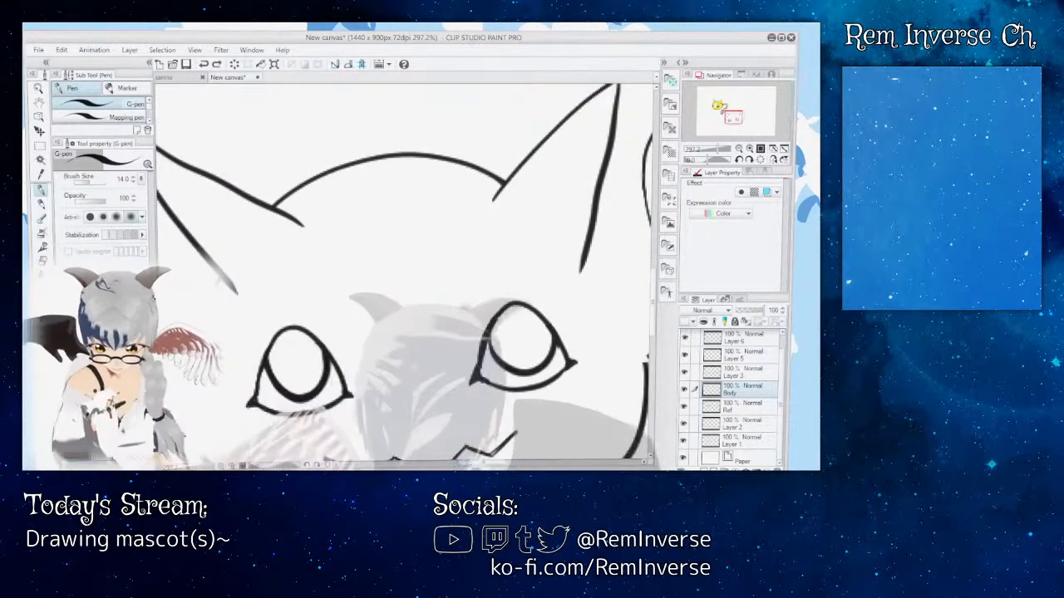
Step: Ink a short curved head outline on the Body layer from the tail-side ear's outer line to the tail's base, redoing the first attempt
drag(481, 462, 495, 462)
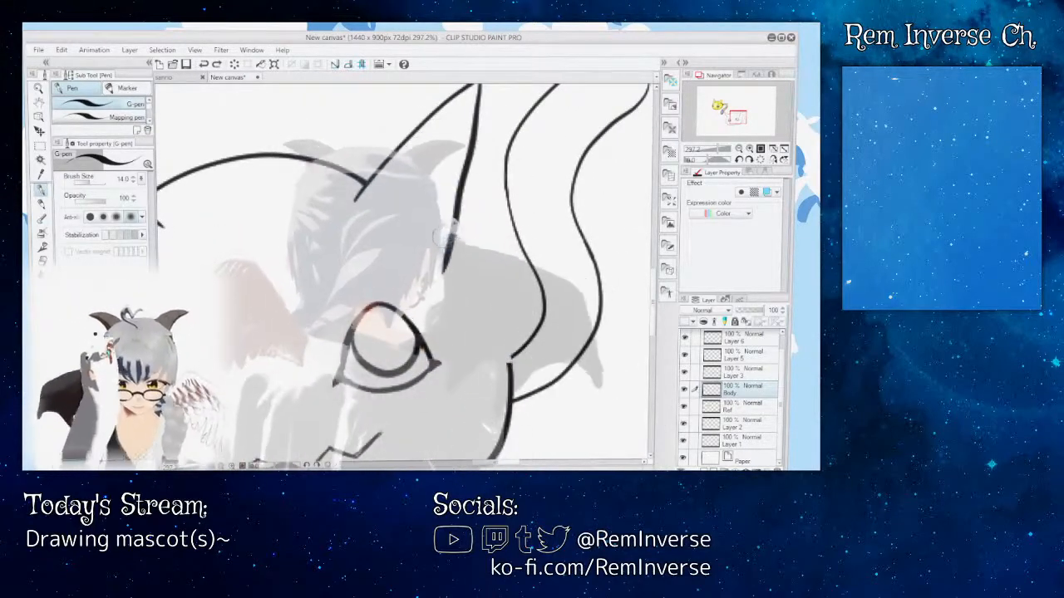
drag(451, 249, 509, 366)
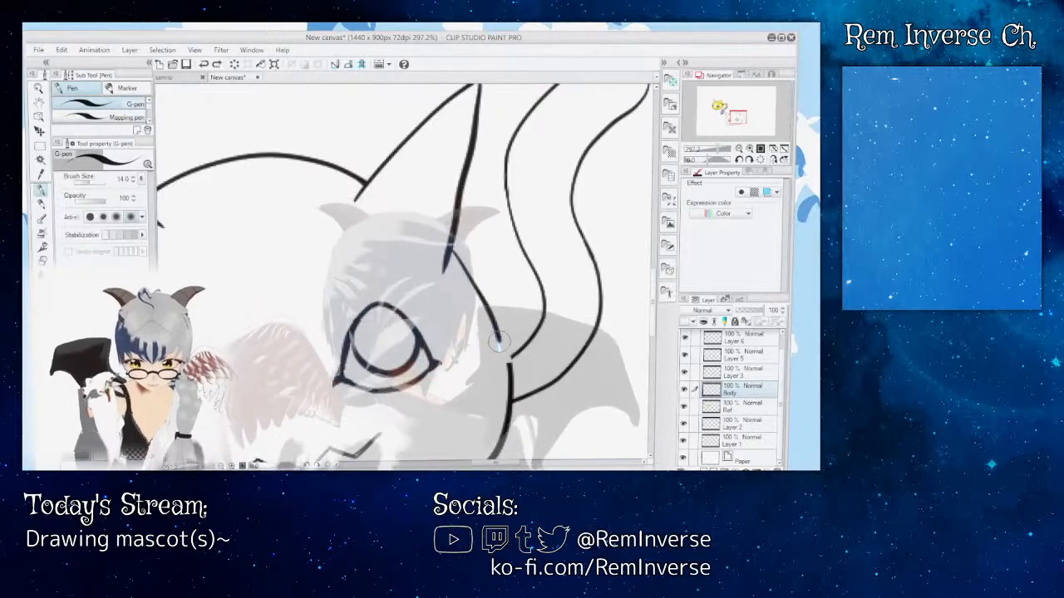
key(ctrl+z)
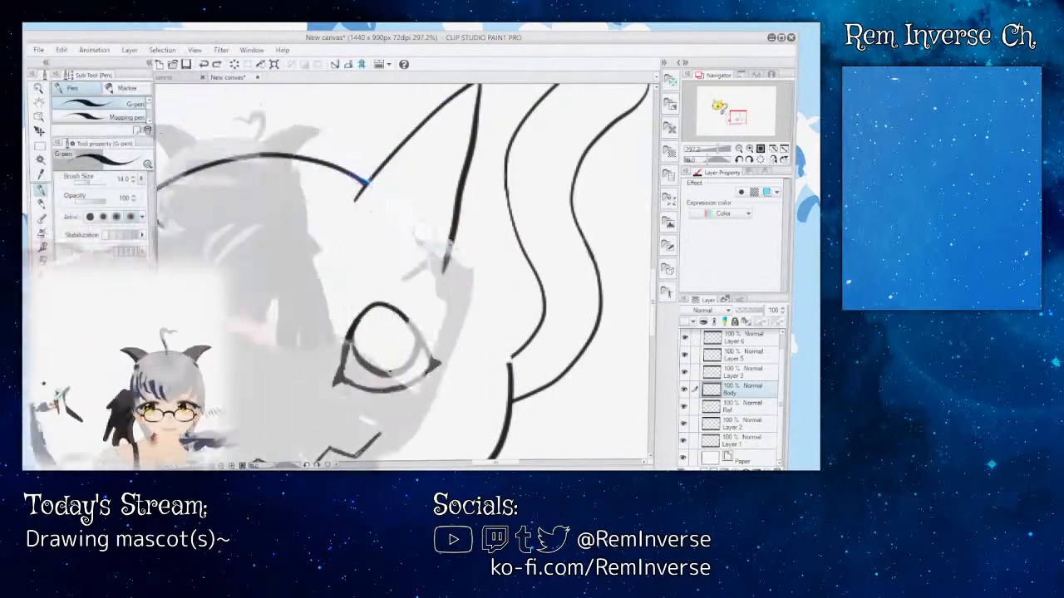
drag(453, 243, 503, 341)
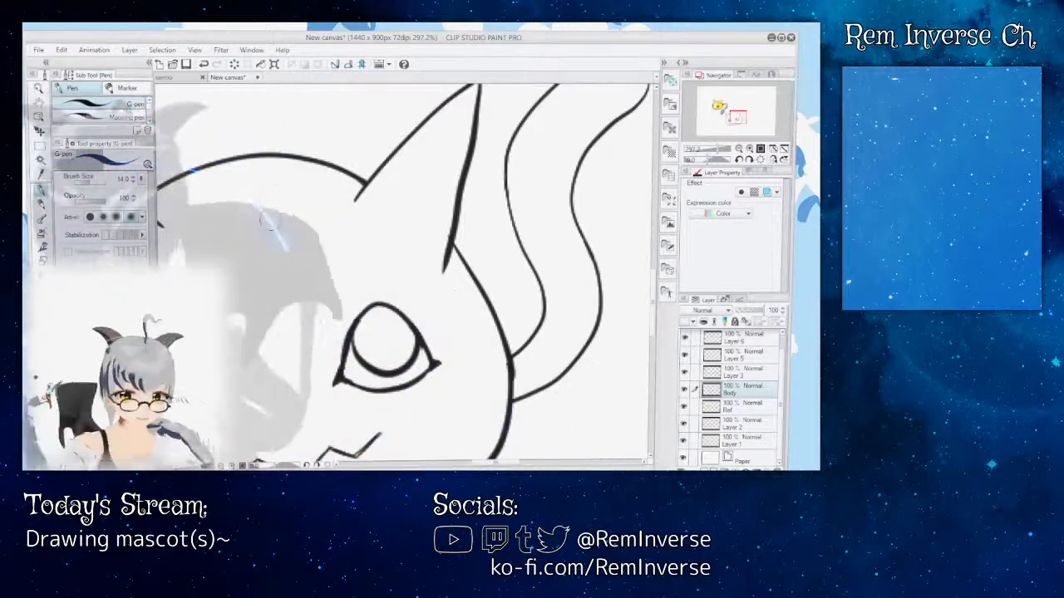
key(ctrl+minus)
key(ctrl+minus)
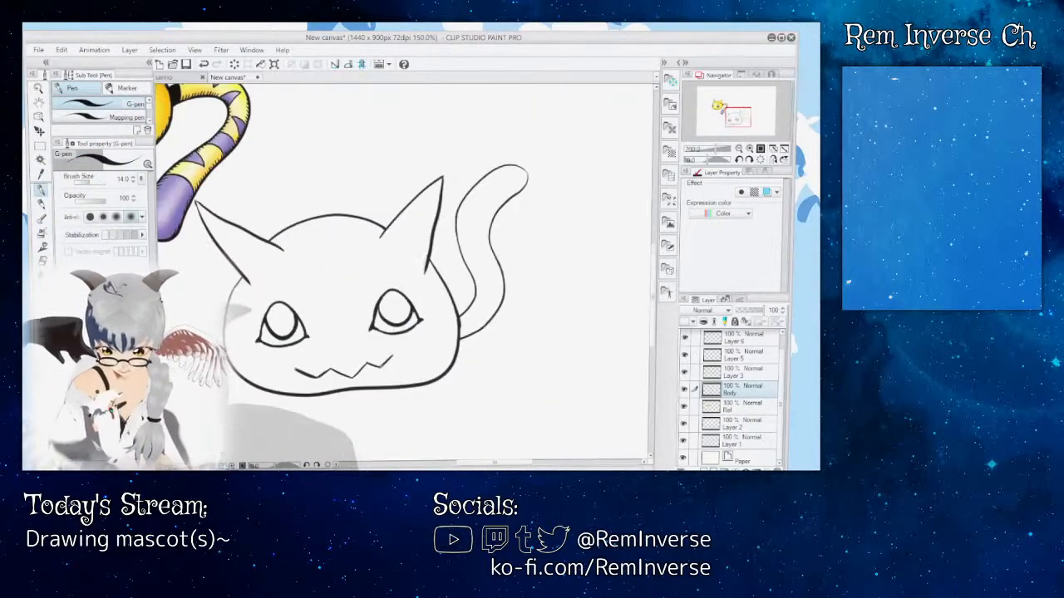
Step: Refine the joint between the new head curve and the ear's outer line with the G-pen and the Rough eraser
key(ctrl+plus)
key(ctrl+plus)
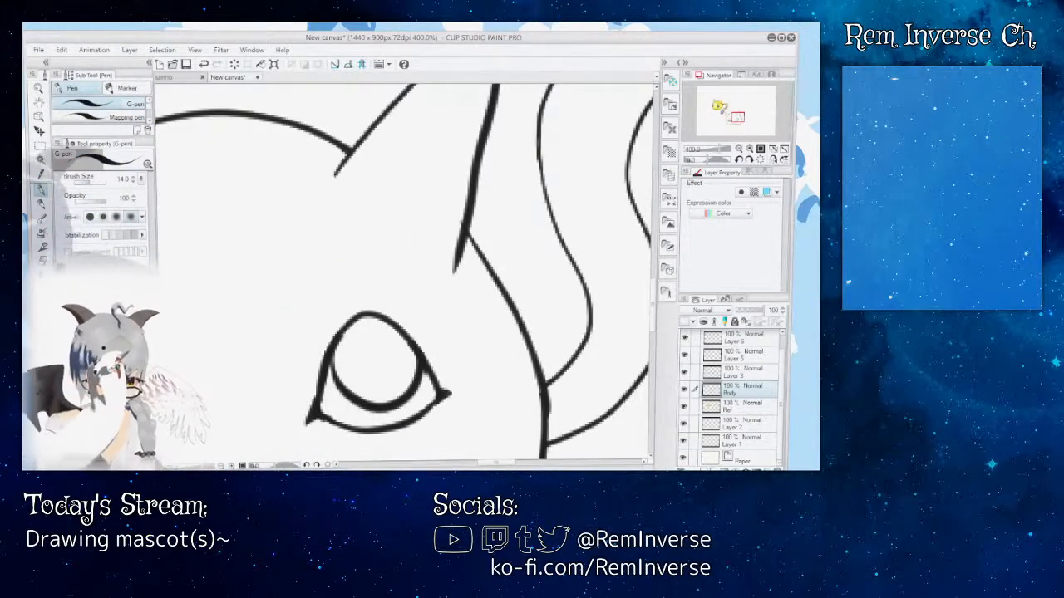
key(e)
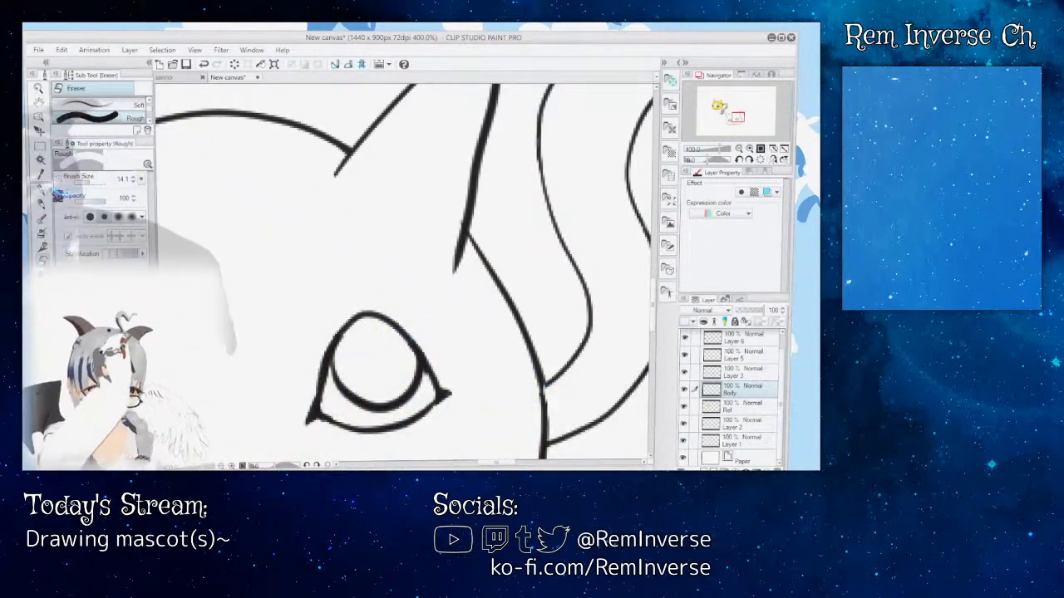
key(p)
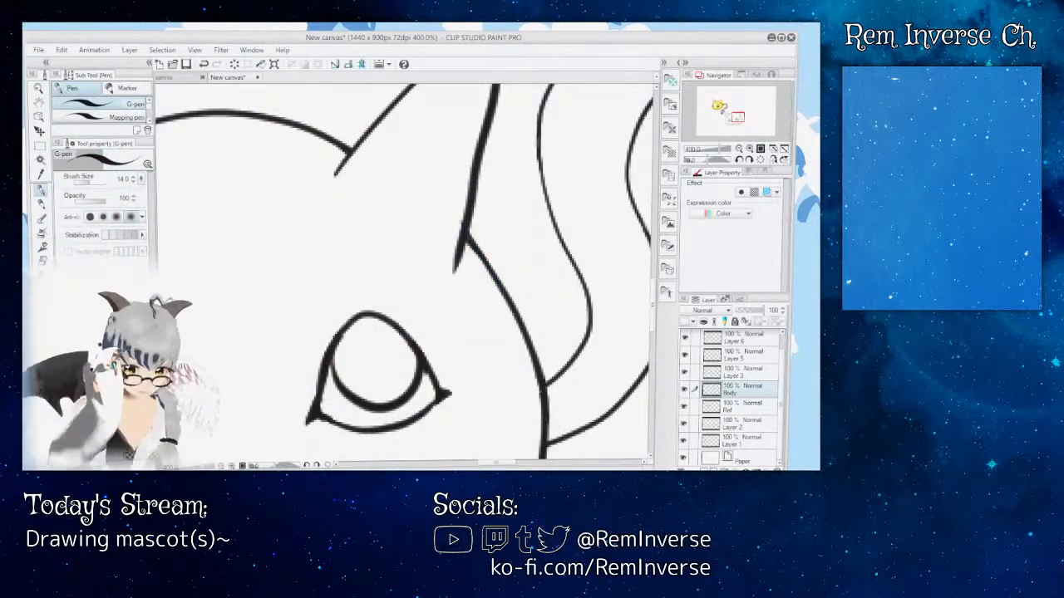
key(e)
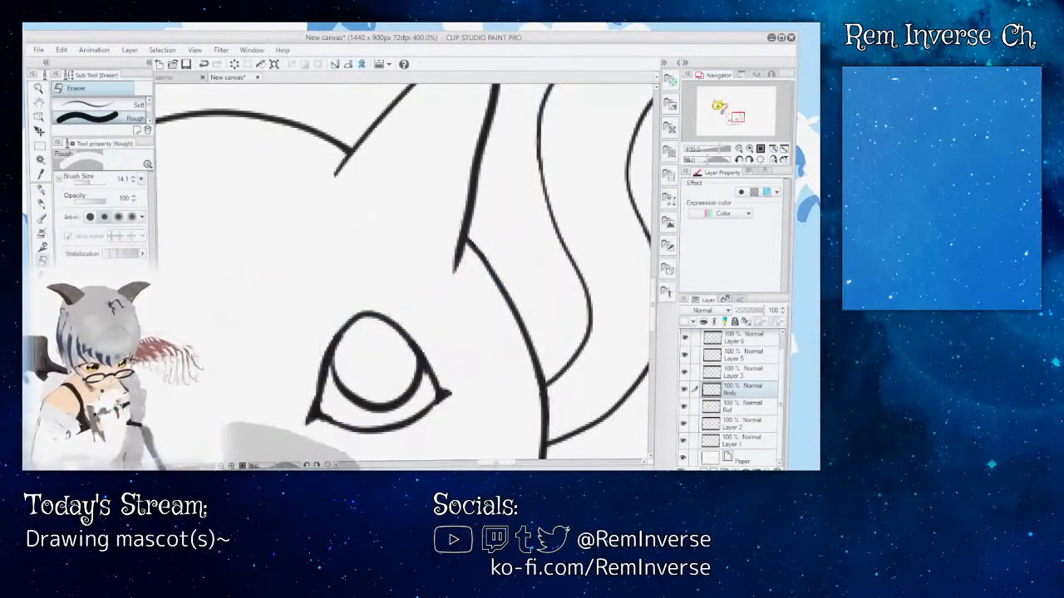
key(ctrl+minus)
key(ctrl+minus)
key(ctrl+minus)
key(ctrl+minus)
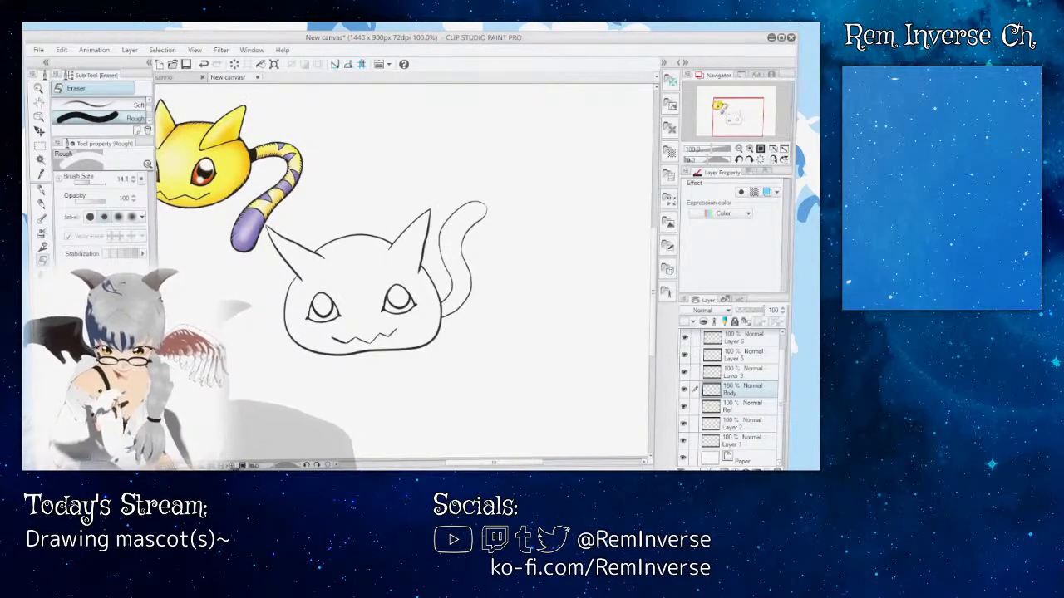
Step: Touch up the start of the head curve with the G-pen where it leaves the ear's outer line
key(ctrl+plus)
key(ctrl+plus)
key(ctrl+plus)
key(ctrl+plus)
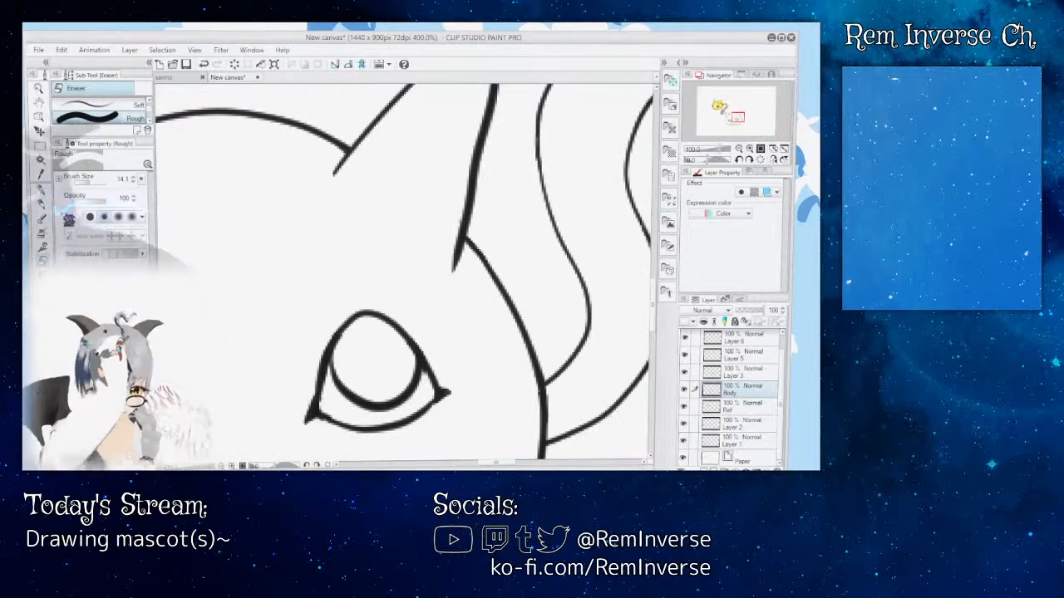
key(p)
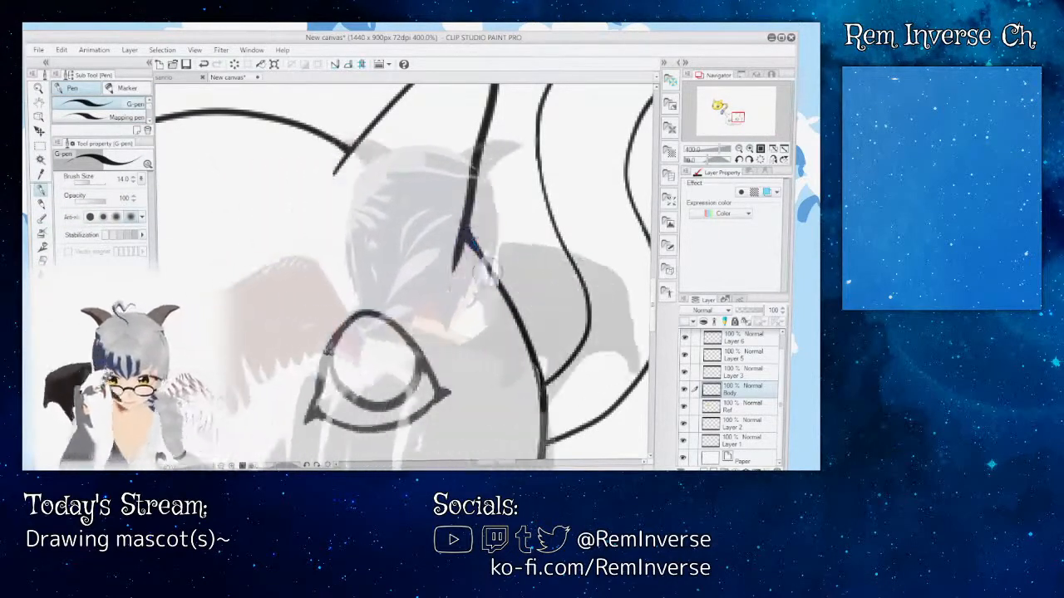
key(ctrl+minus)
key(ctrl+minus)
key(ctrl+minus)
key(ctrl+minus)
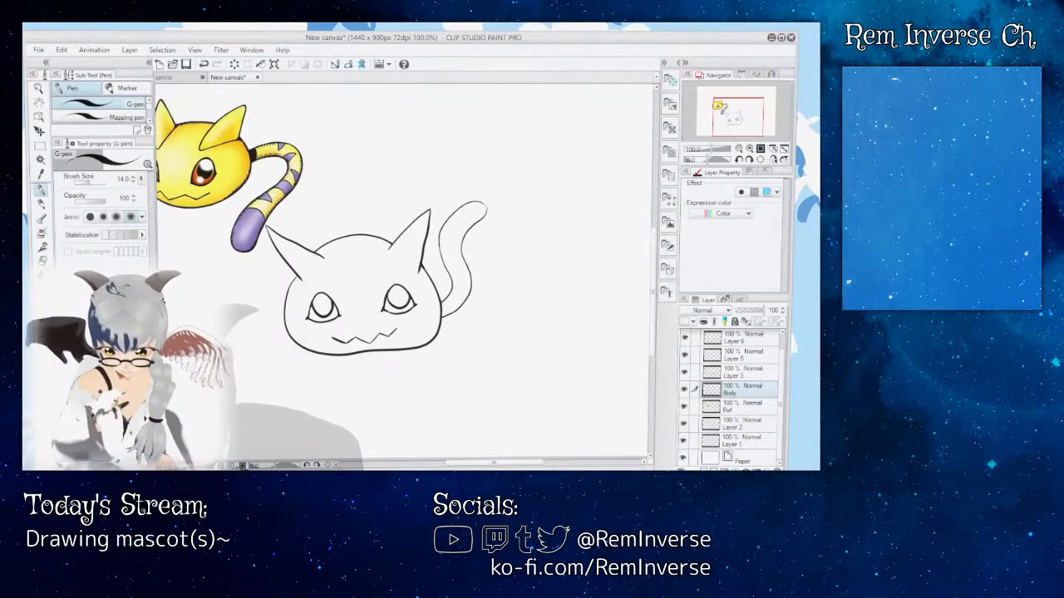
Step: Examine the ear joint up close and the whole head line art at 100% beside the yellow reference
key(ctrl+plus)
key(ctrl+plus)
key(ctrl+plus)
key(ctrl+plus)
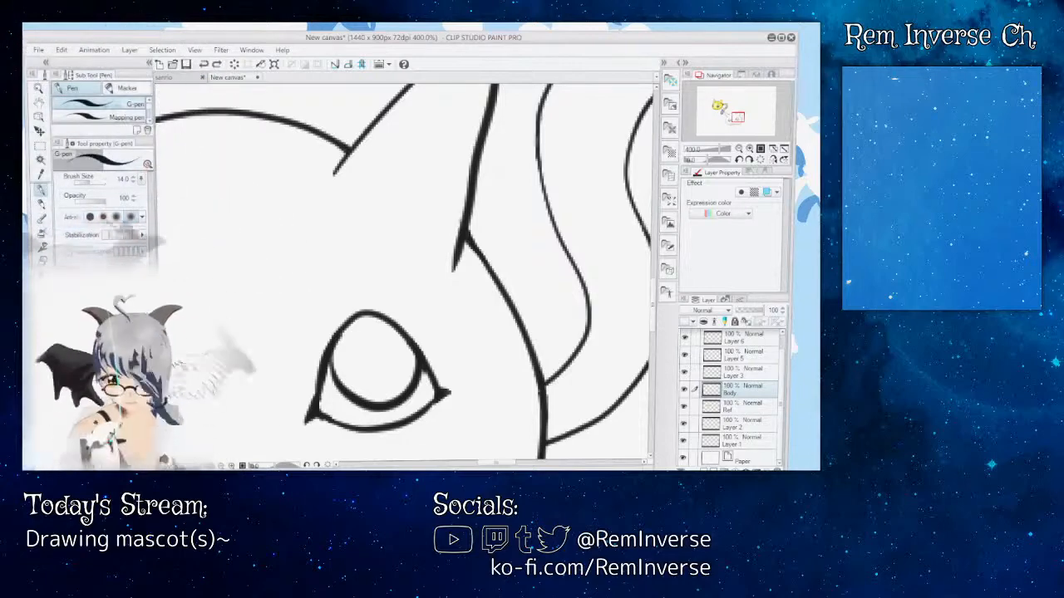
key(ctrl+minus)
key(ctrl+minus)
key(ctrl+minus)
key(ctrl+minus)
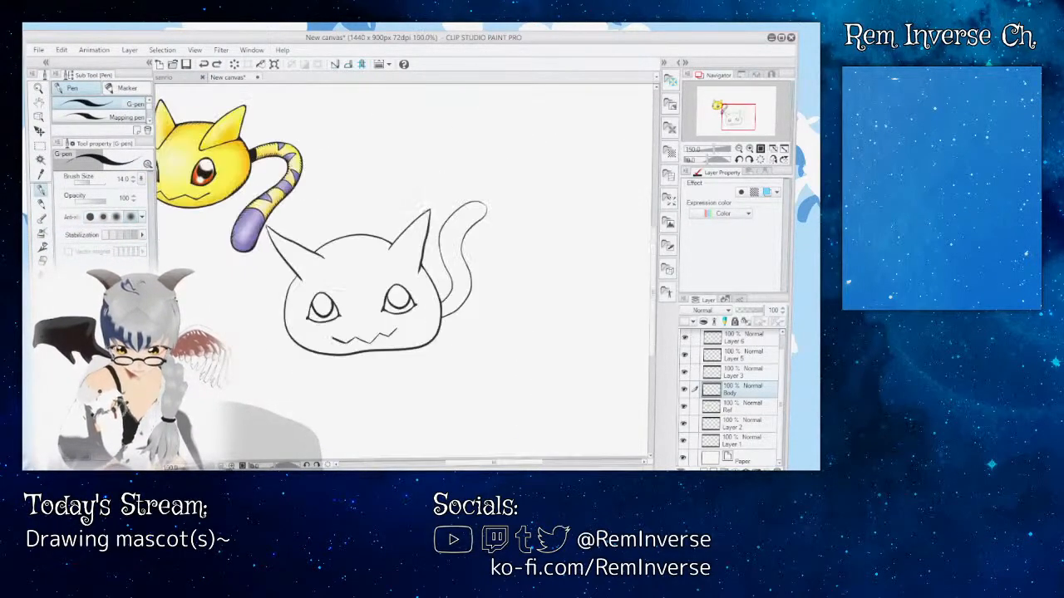
drag(497, 467, 484, 466)
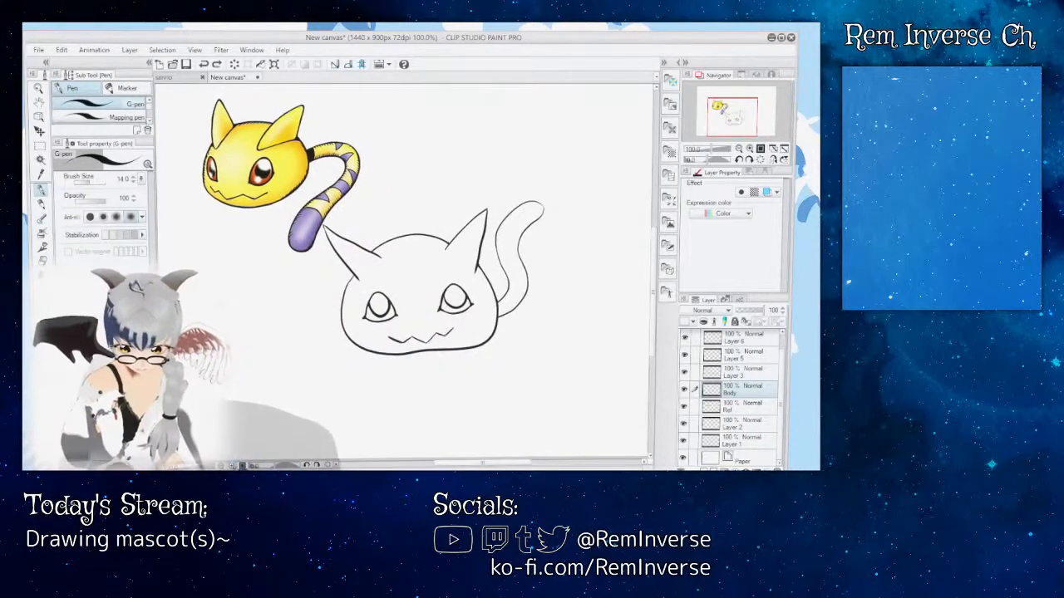
Step: Add a new raster layer directly above the Body layer for the tail's stripes
key(ctrl+plus)
key(ctrl+plus)
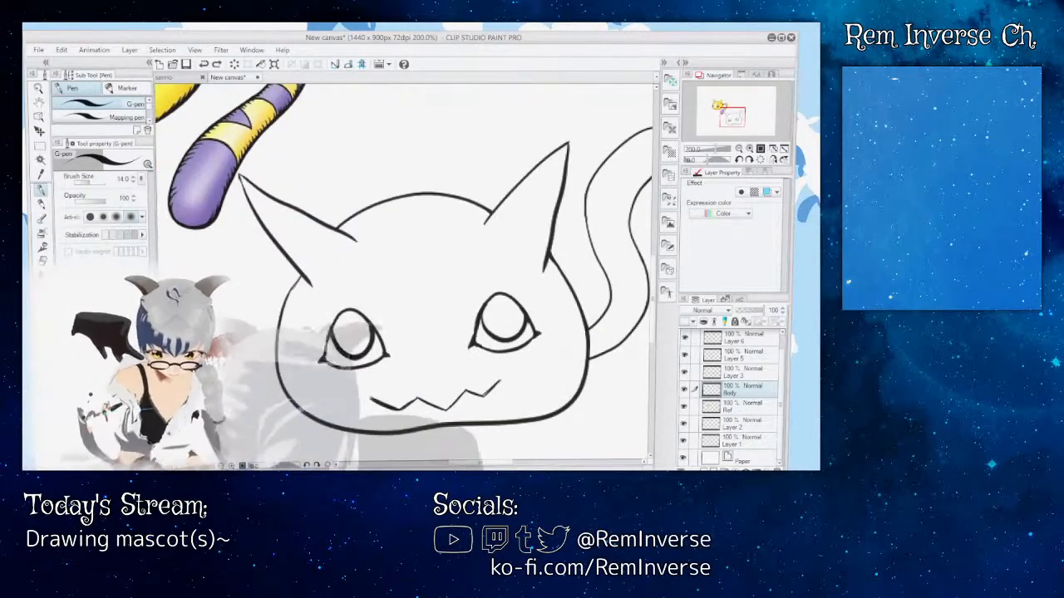
drag(495, 463, 500, 463)
drag(781, 394, 781, 382)
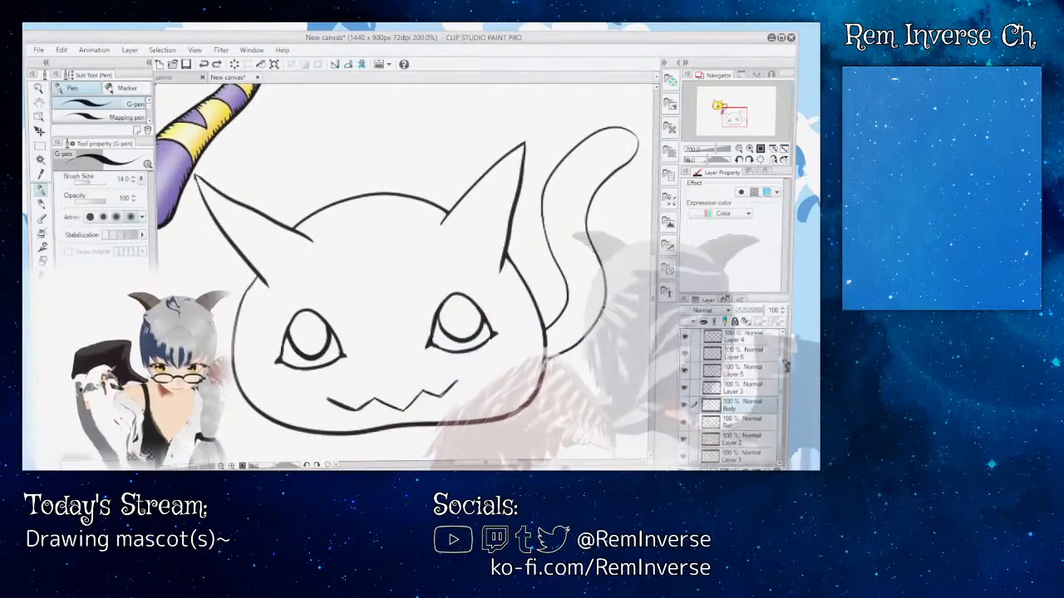
click(704, 469)
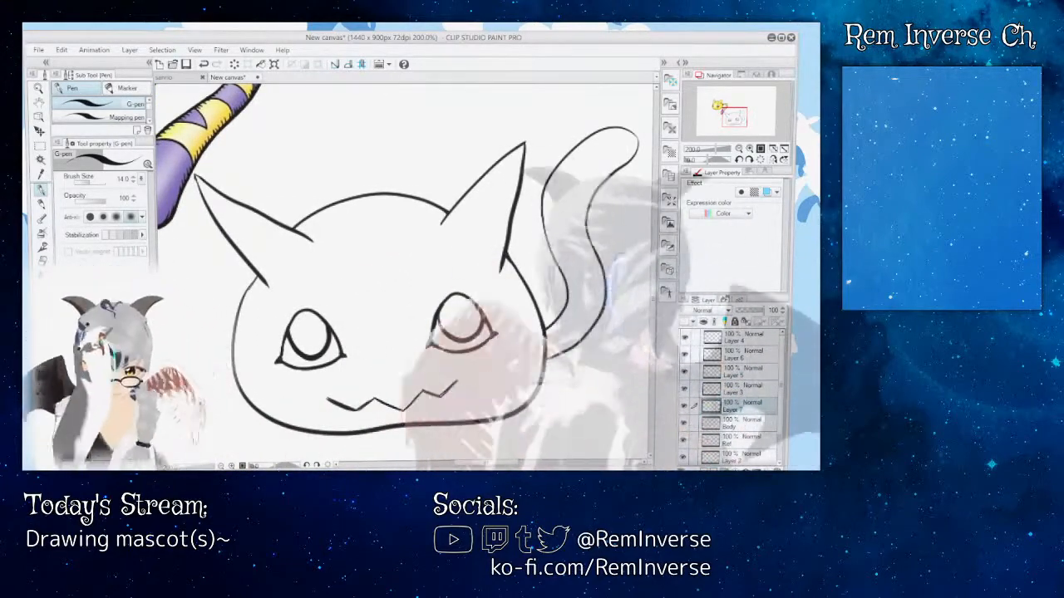
Step: Ink a curved G-pen line across the tail just below its rounded tip on the new layer, following the reference tail
drag(653, 296, 654, 281)
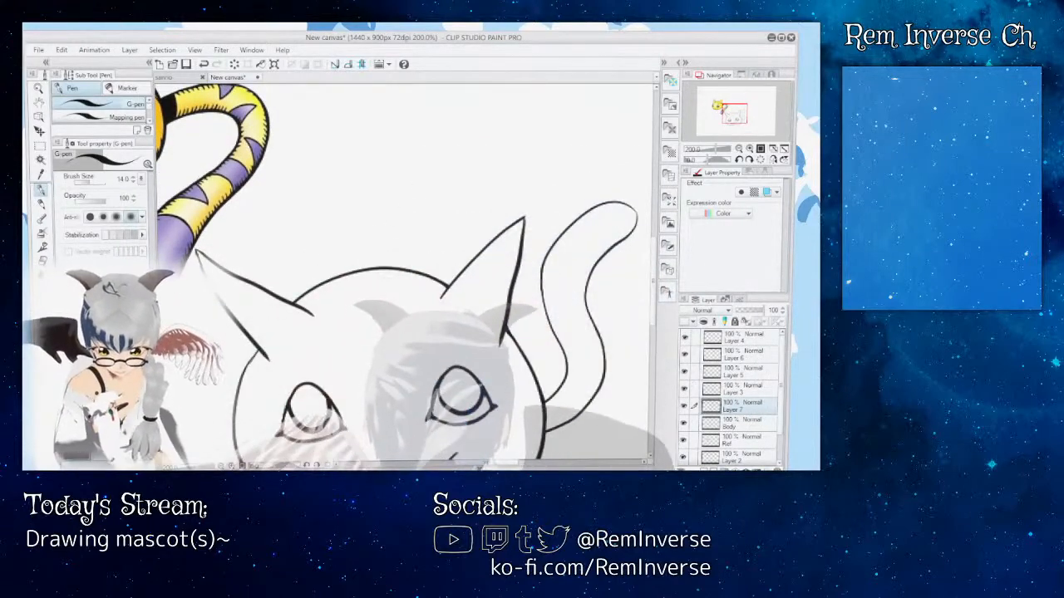
drag(488, 463, 475, 463)
drag(655, 262, 657, 256)
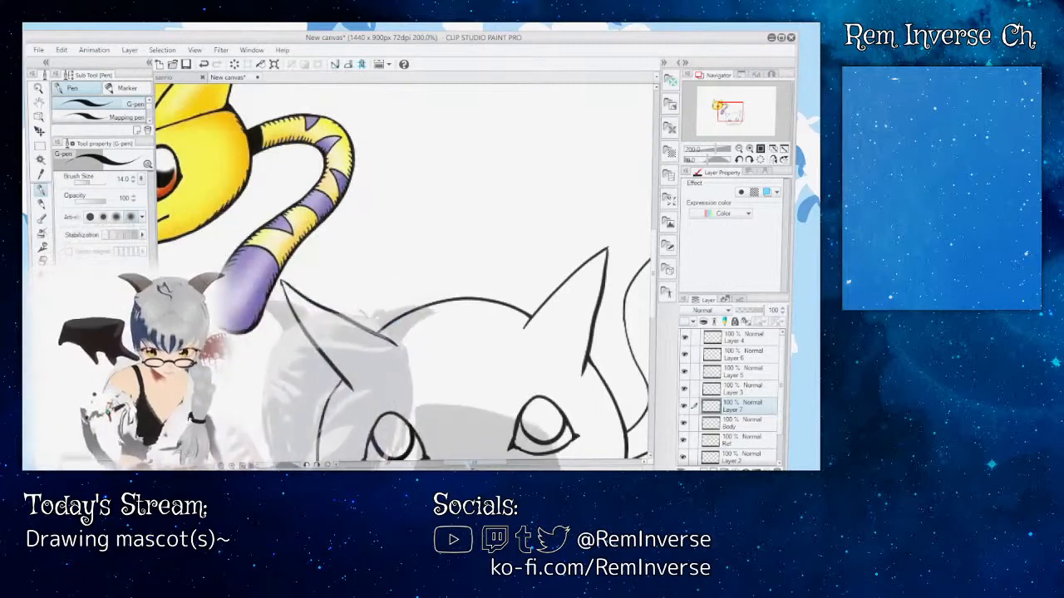
drag(475, 463, 499, 463)
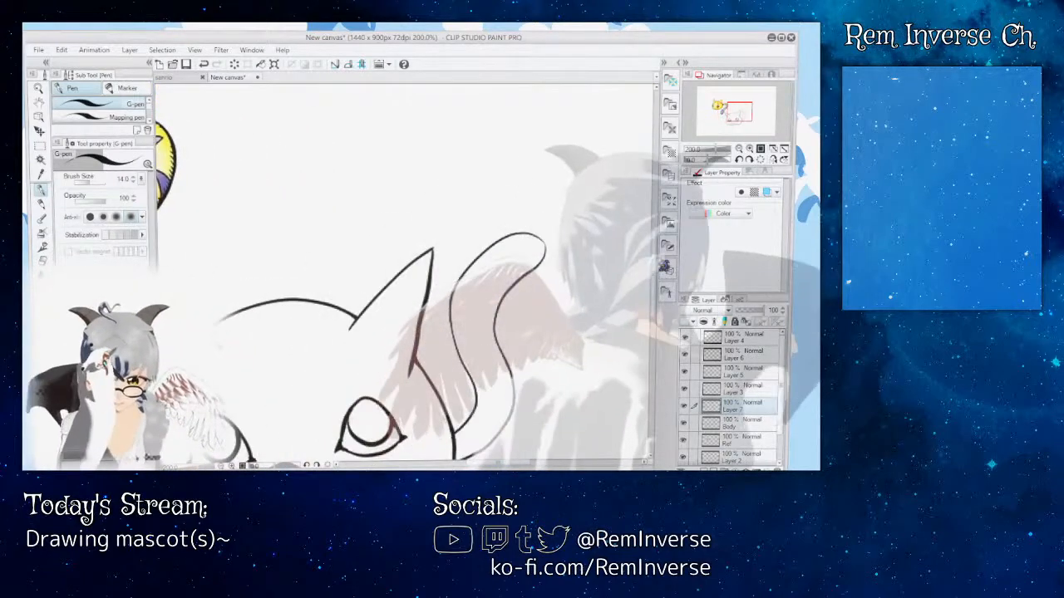
drag(656, 264, 660, 292)
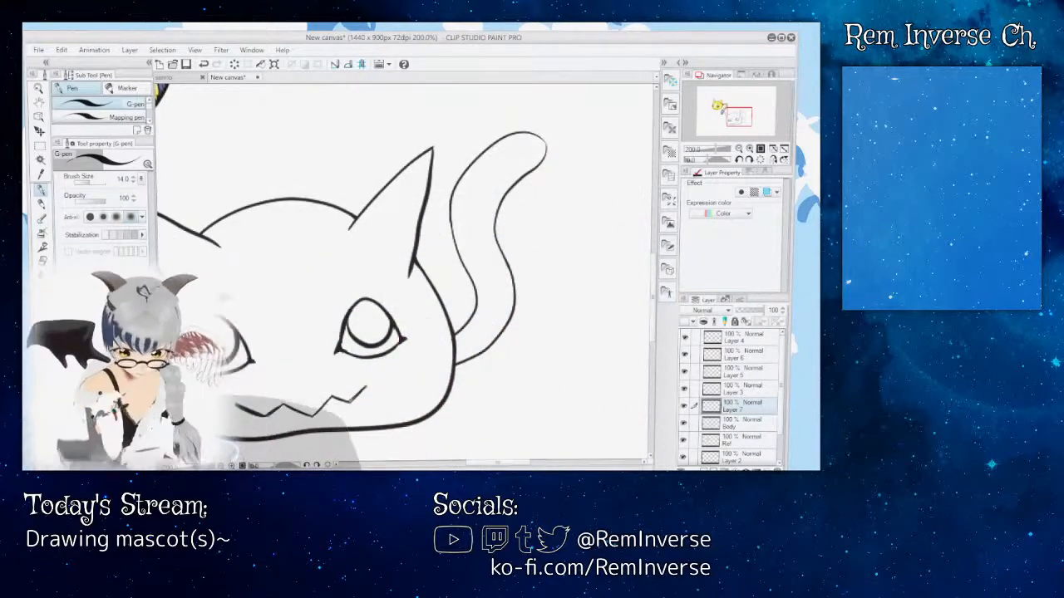
key(ctrl+plus)
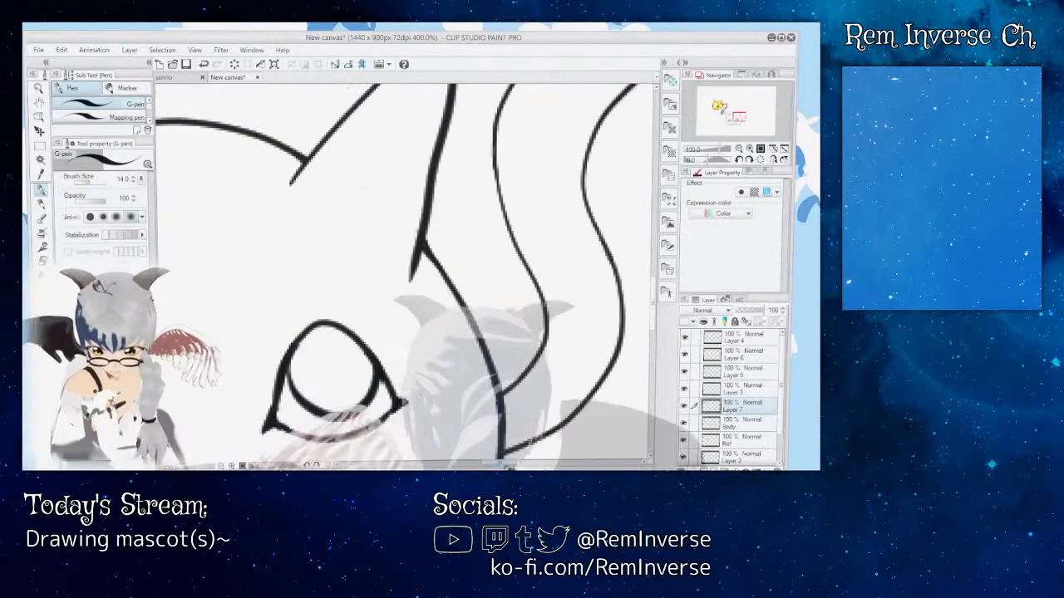
scroll(404, 273, right, 2)
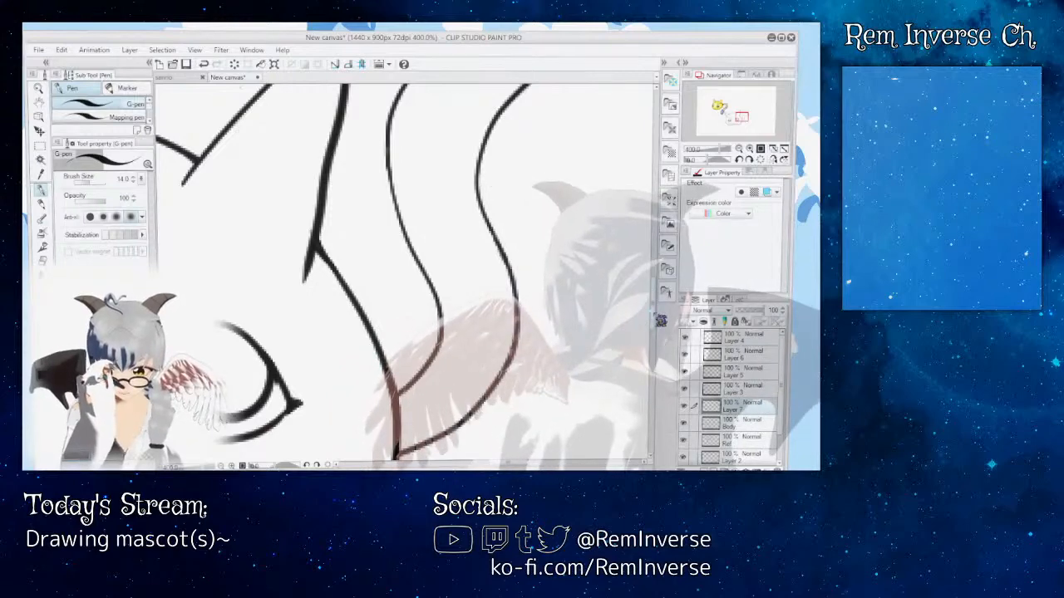
scroll(661, 320, up, 5)
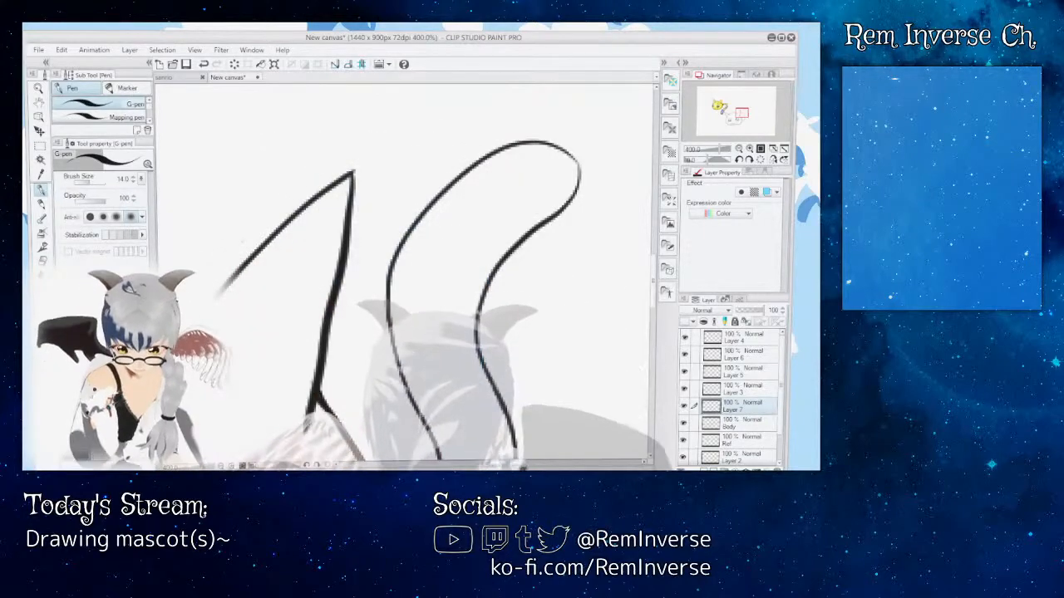
mouse_move(522, 466)
mouse_down()
mouse_move(466, 467)
mouse_move(512, 466)
mouse_up()
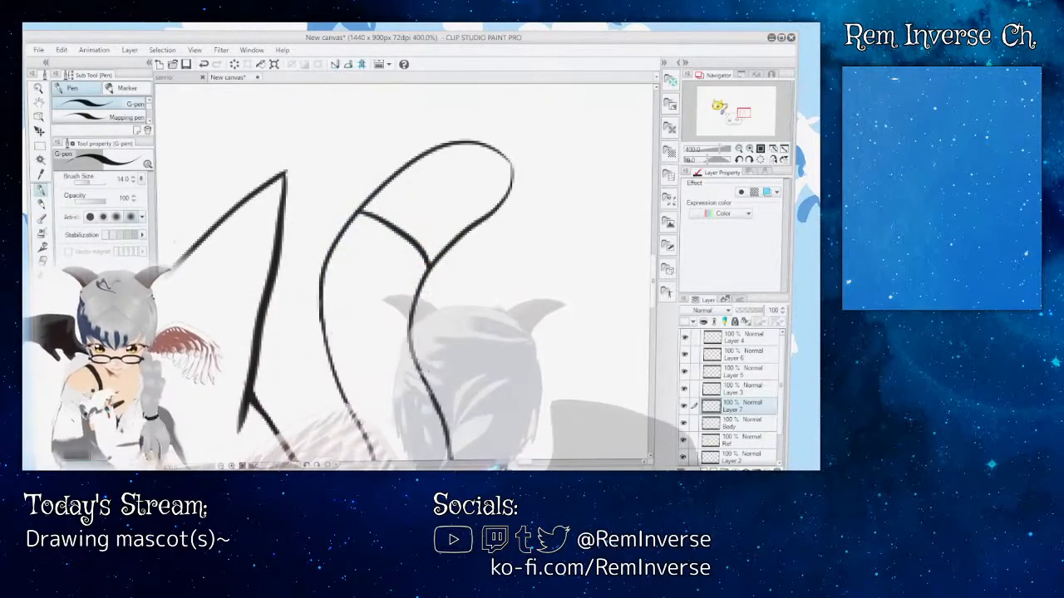
mouse_move(501, 466)
mouse_down()
mouse_move(460, 466)
mouse_move(505, 466)
mouse_up()
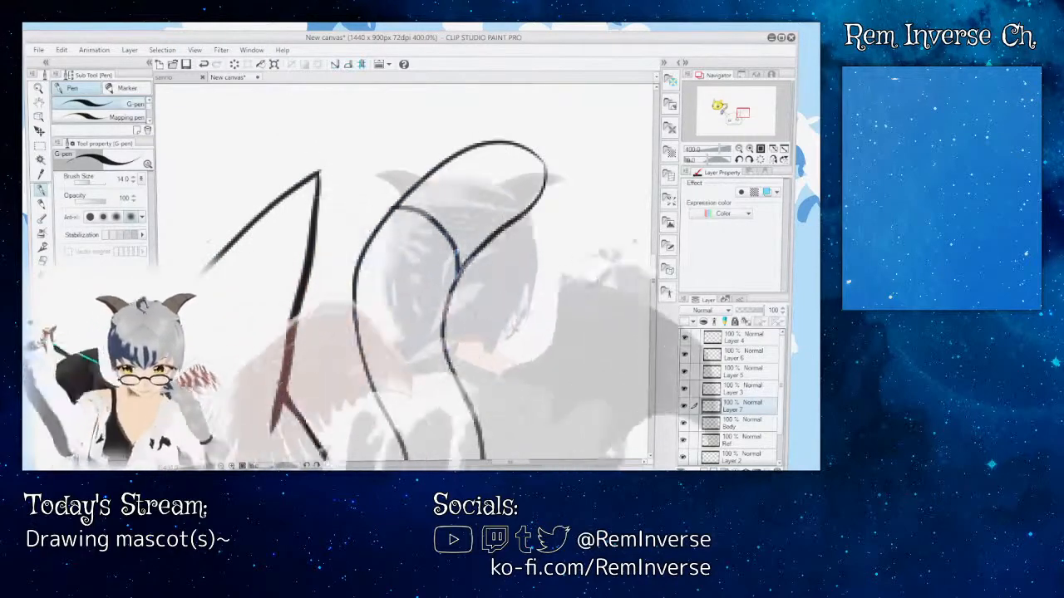
scroll(532, 202, up, 2)
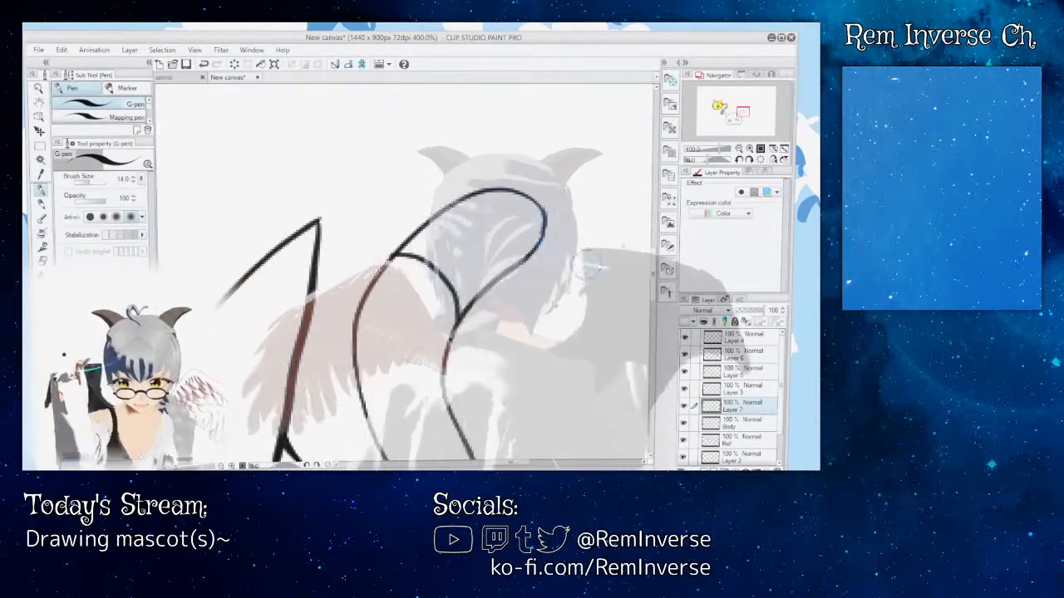
scroll(404, 272, down, 5)
scroll(404, 272, up, 4)
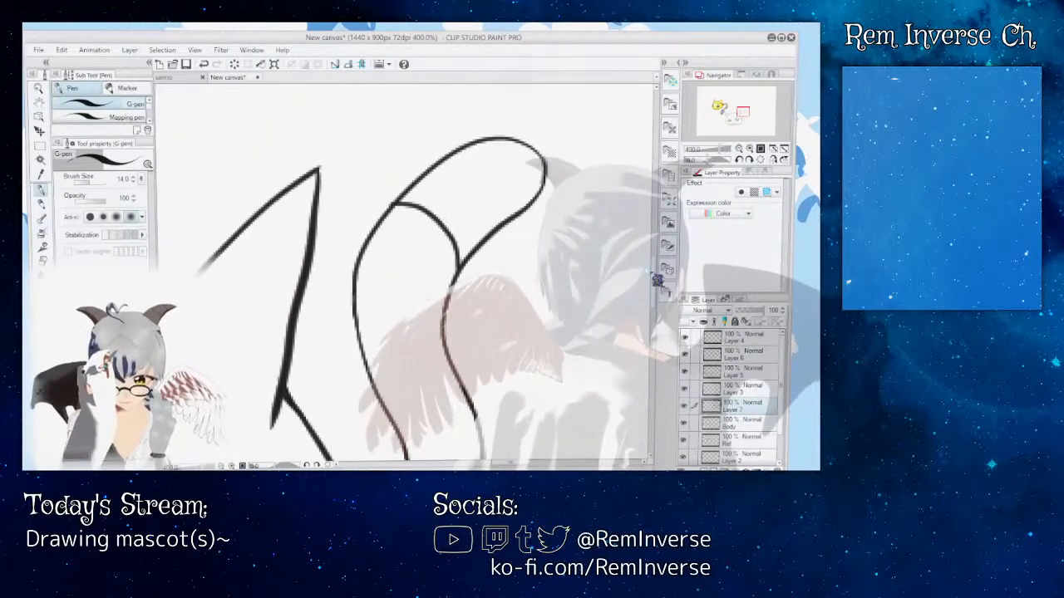
scroll(660, 271, down, 3)
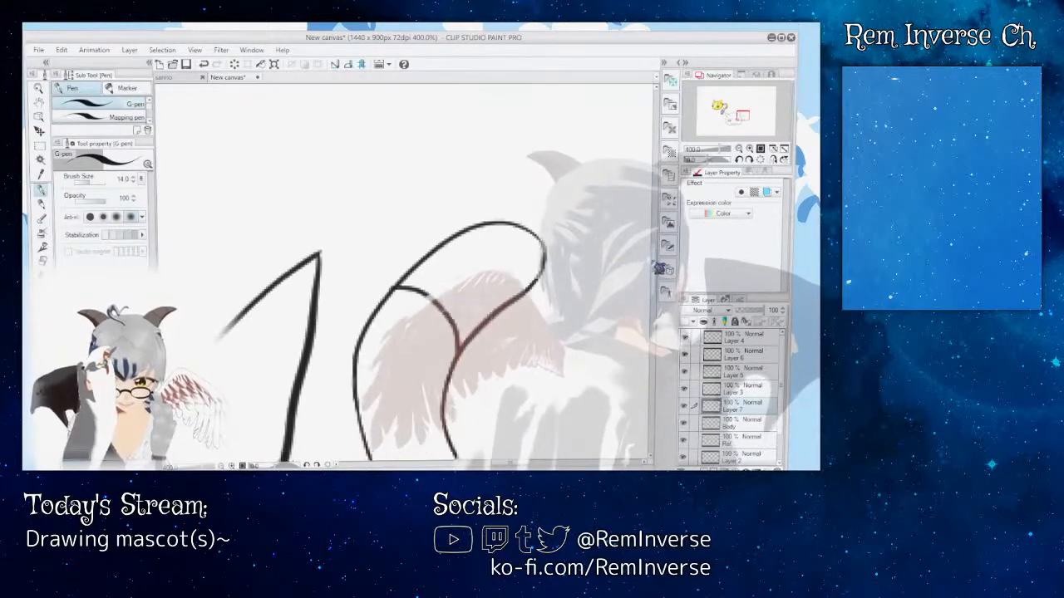
scroll(482, 310, down, 6)
scroll(482, 310, up, 9)
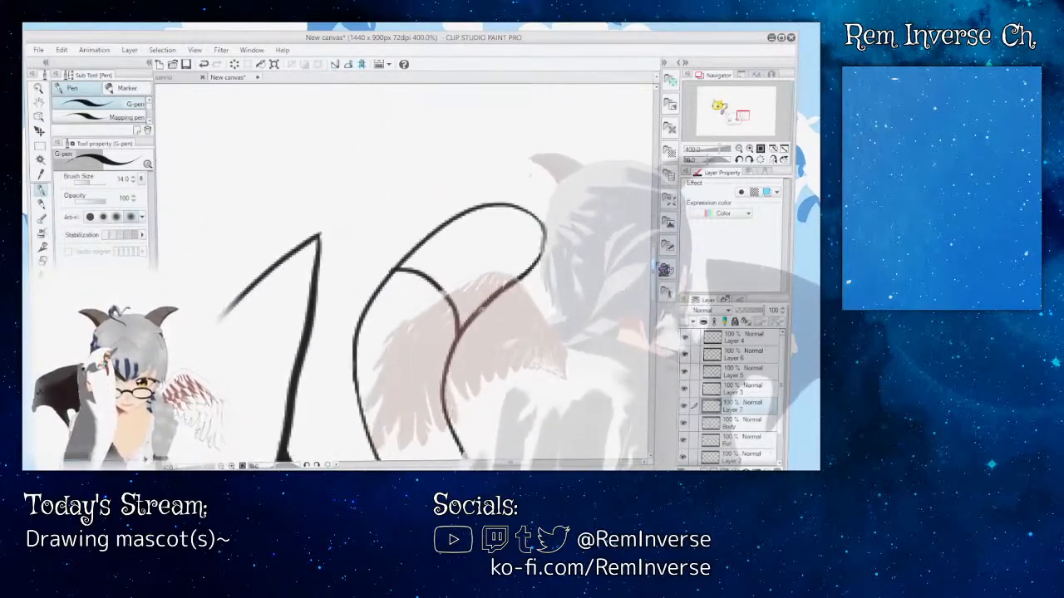
scroll(404, 272, down, 3)
drag(656, 275, 656, 277)
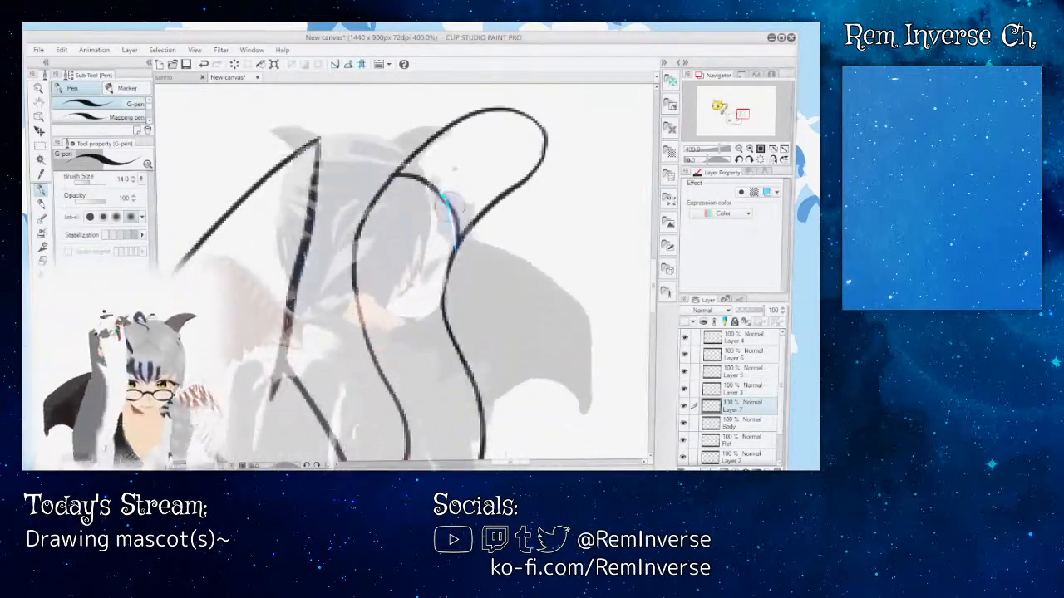
Step: Check the reference tail's bands, then ink a second arched line across the middle of the tail, redoing the first attempt
drag(512, 463, 471, 462)
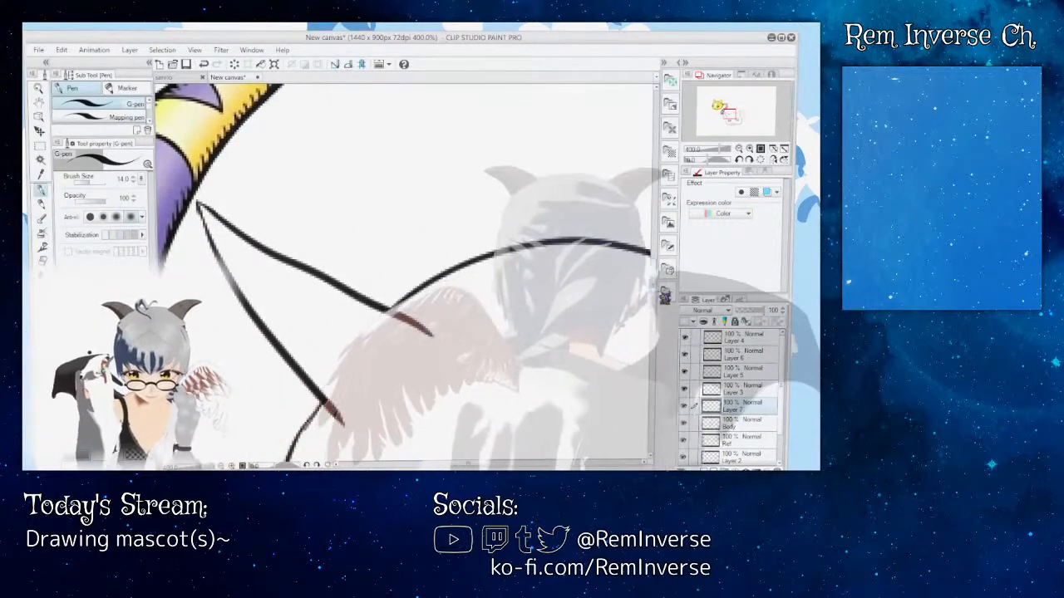
scroll(582, 332, up, 3)
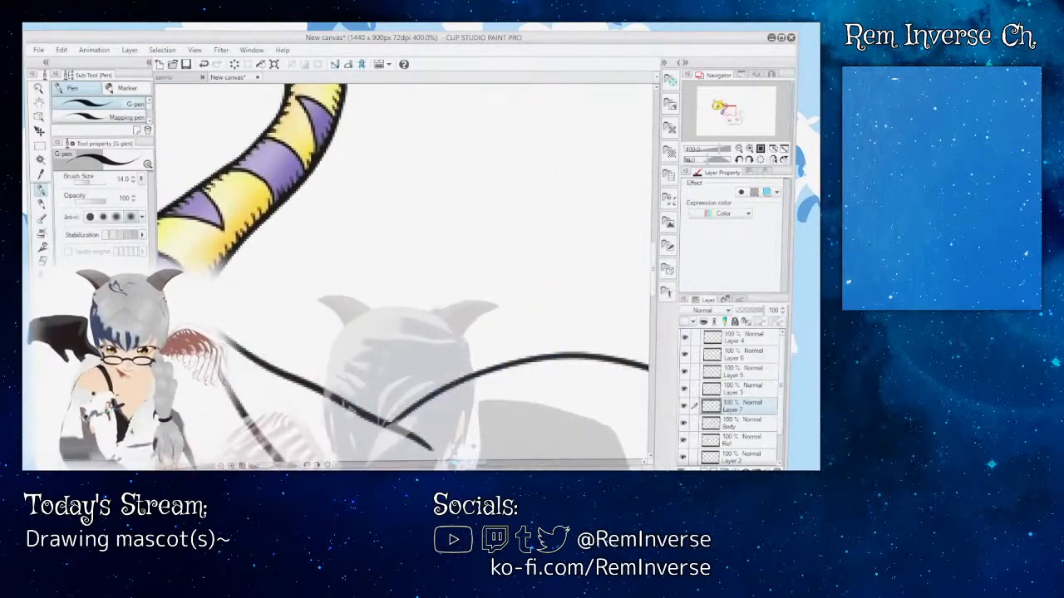
mouse_move(468, 463)
mouse_down()
mouse_move(449, 463)
mouse_move(514, 463)
mouse_up()
drag(656, 273, 655, 286)
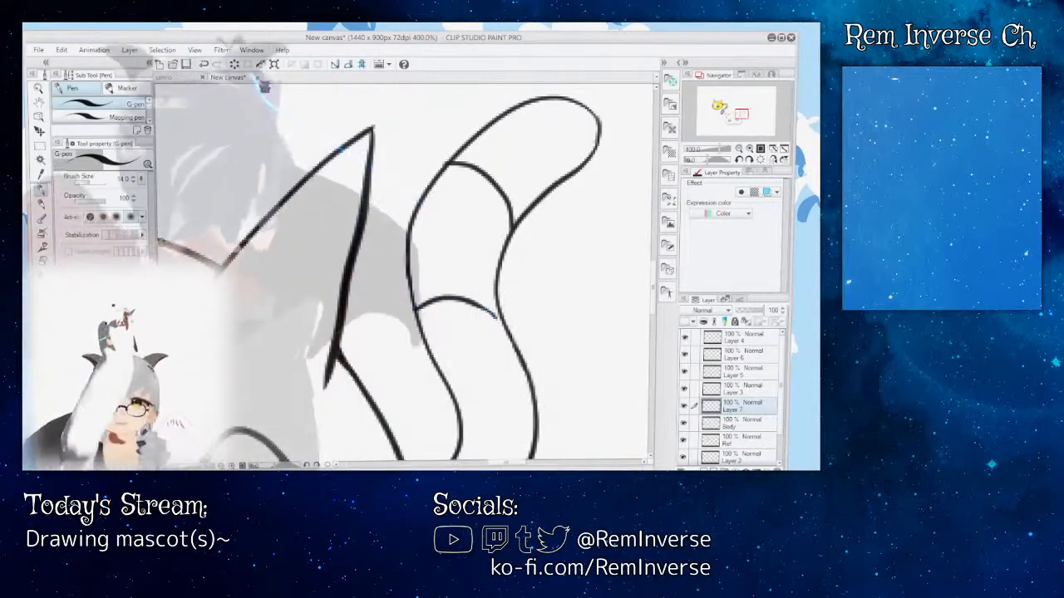
click(203, 64)
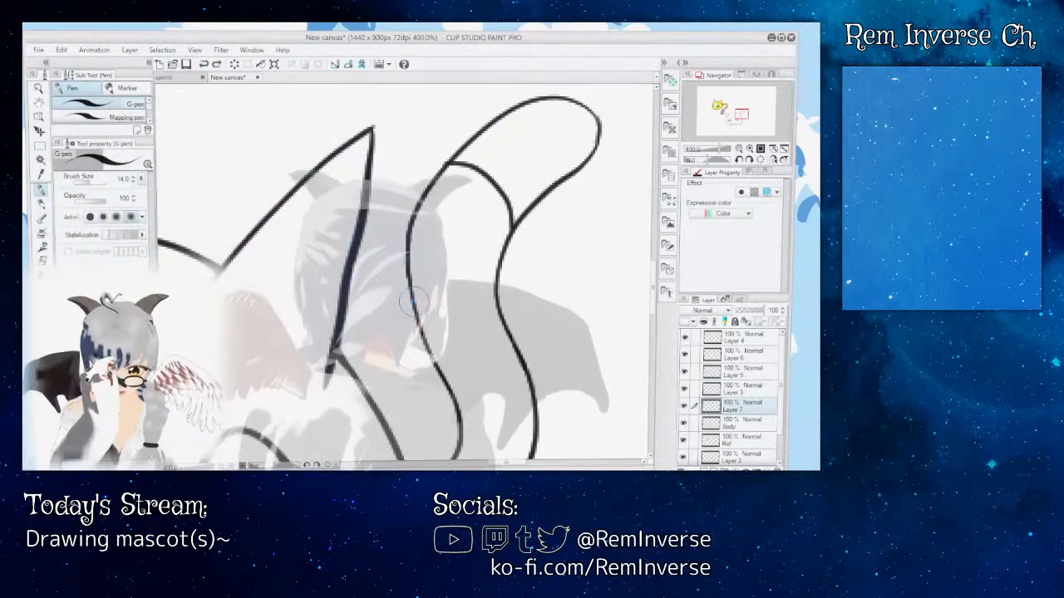
drag(423, 297, 475, 294)
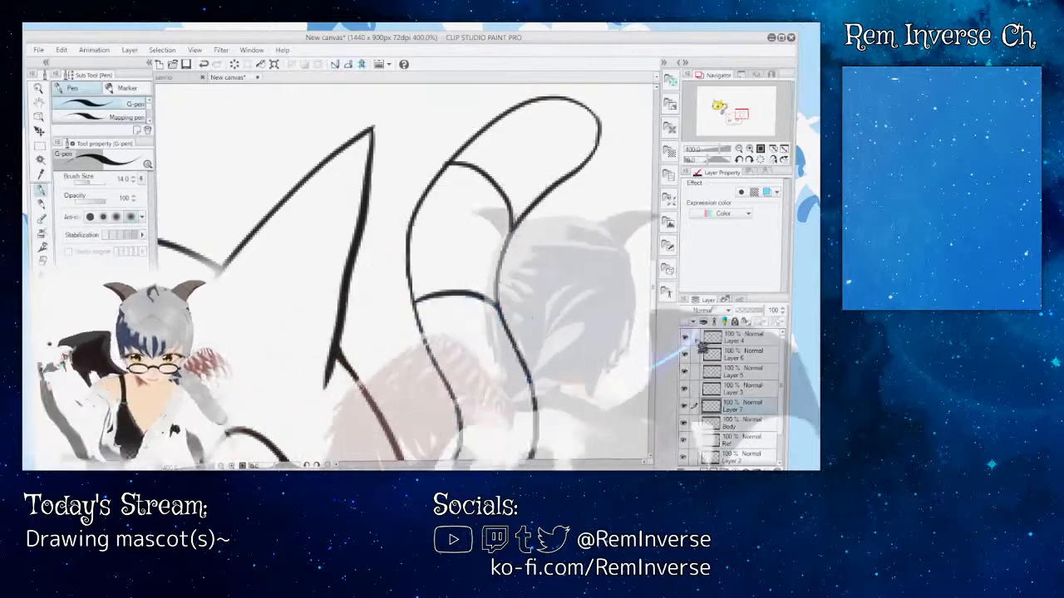
drag(655, 300, 657, 315)
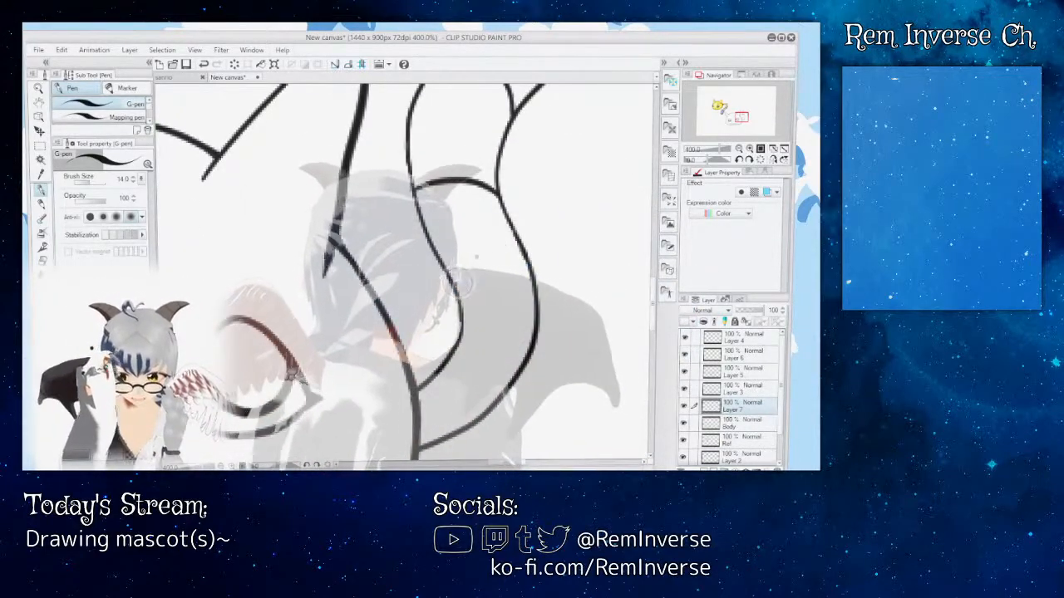
mouse_move(459, 281)
mouse_down()
mouse_move(496, 272)
mouse_move(535, 294)
mouse_up()
click(203, 64)
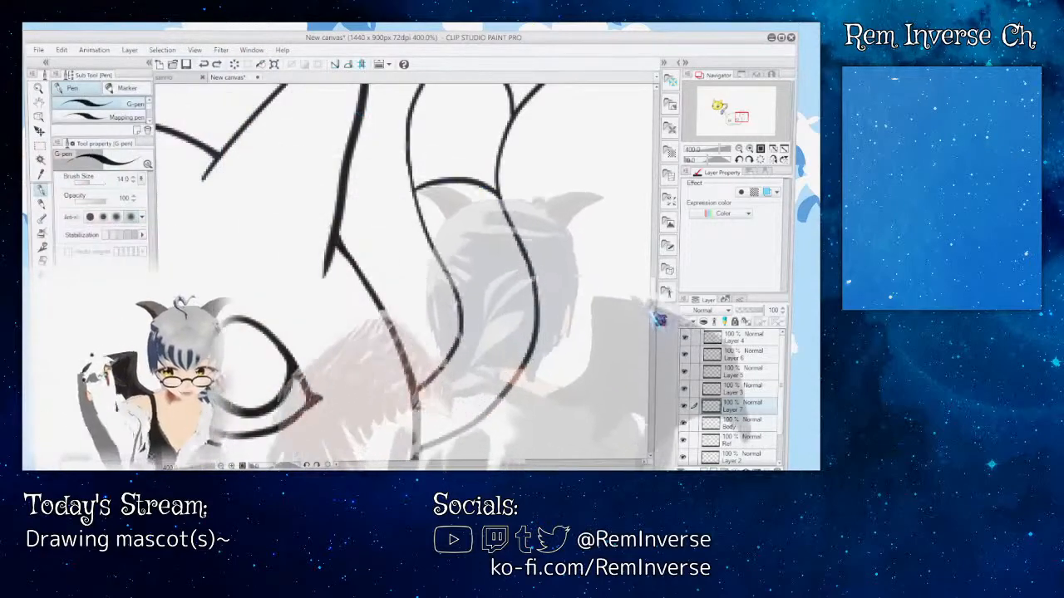
Step: Ink a third arched line across the tail a short way below the second, redrawing it to close off a narrow band
mouse_move(655, 319)
mouse_down()
mouse_move(663, 254)
mouse_move(663, 277)
mouse_up()
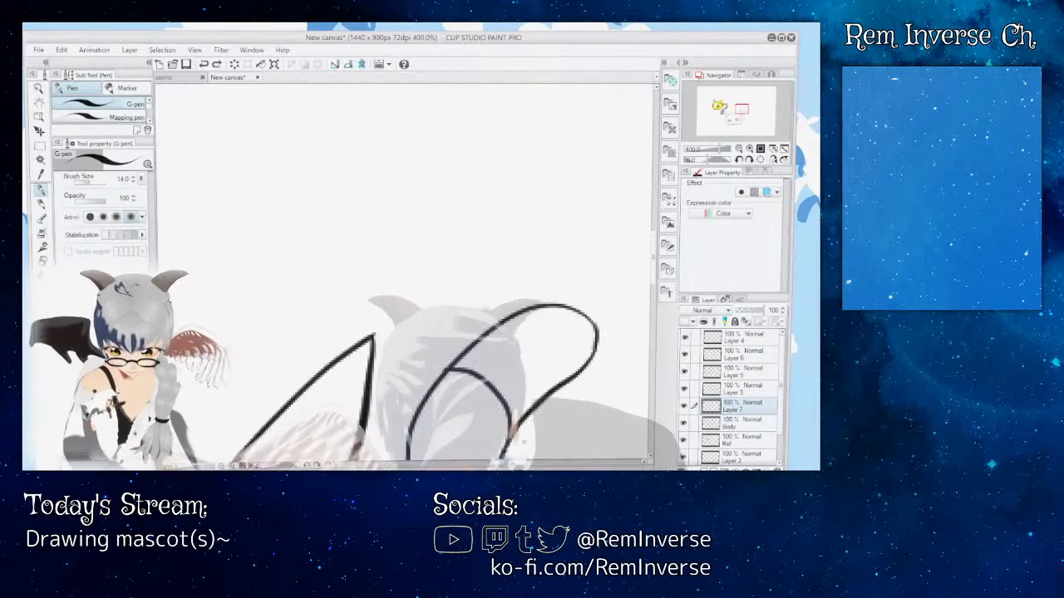
mouse_move(501, 462)
mouse_down()
mouse_move(466, 463)
mouse_move(523, 463)
mouse_move(512, 463)
mouse_up()
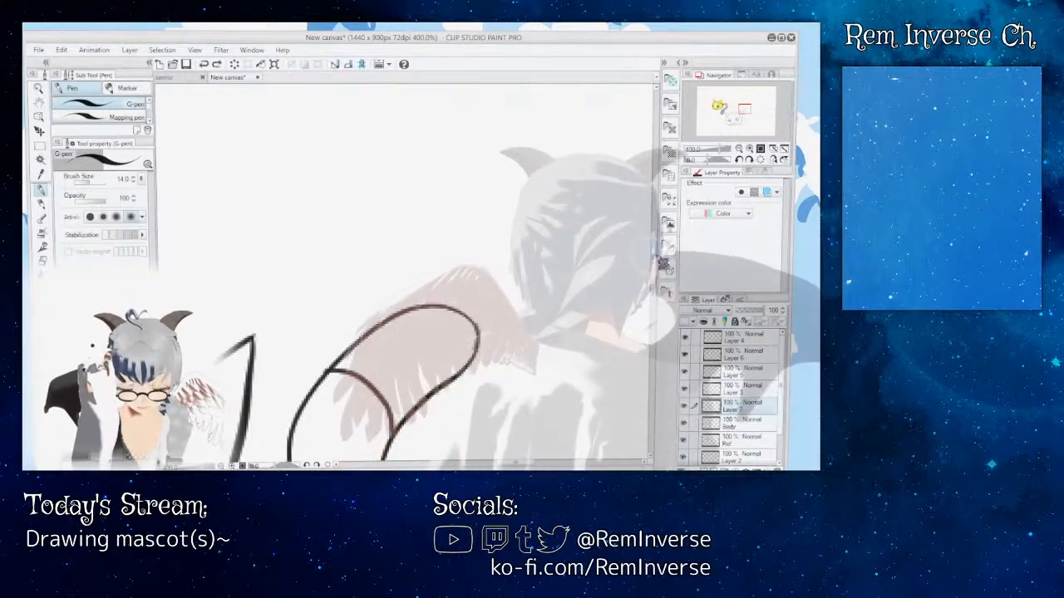
drag(655, 251, 654, 288)
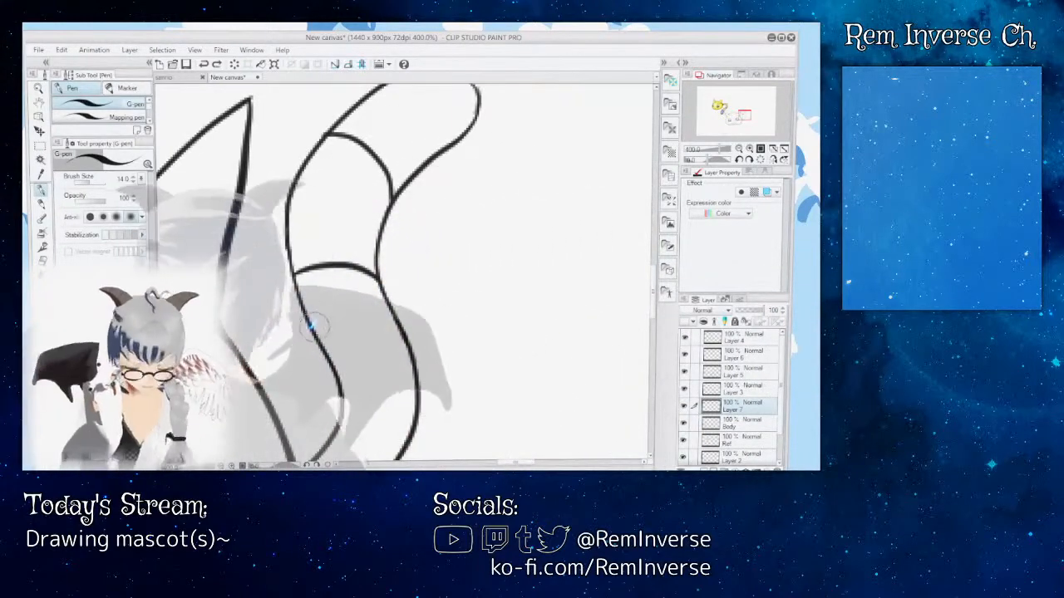
drag(306, 325, 381, 322)
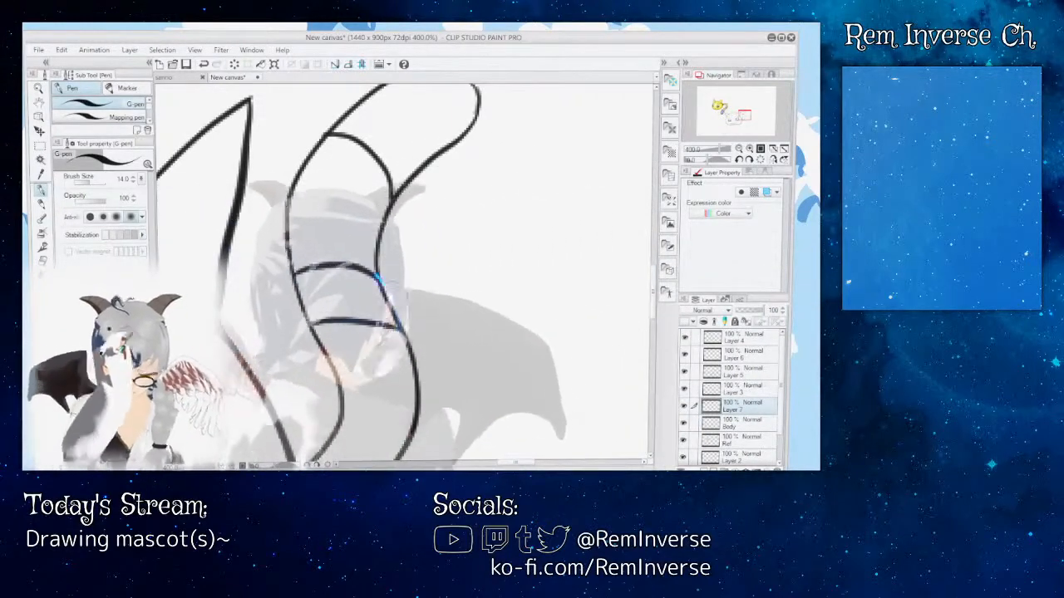
key(ctrl+z)
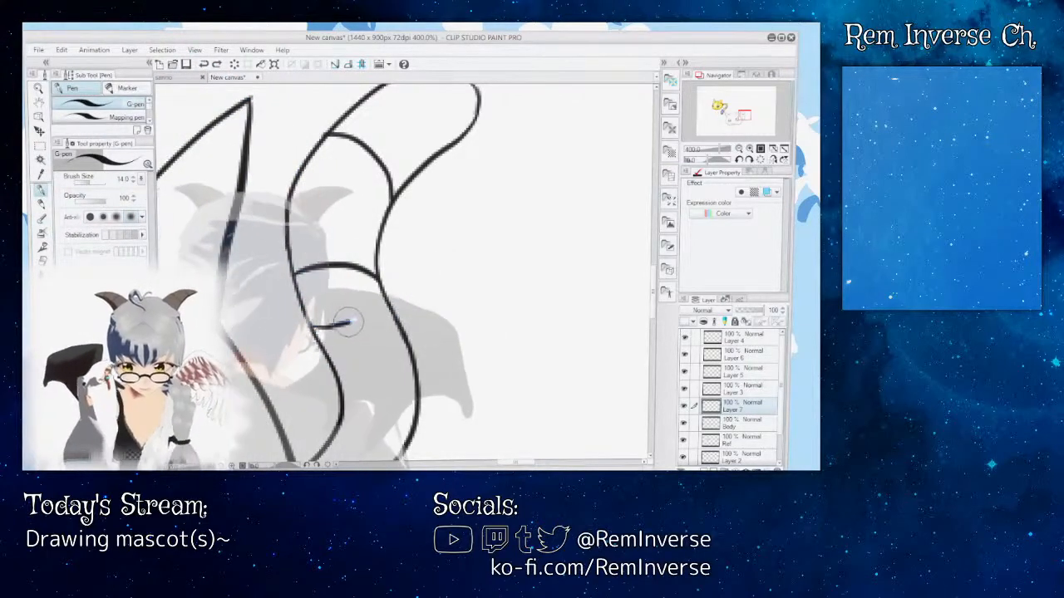
key(ctrl+z)
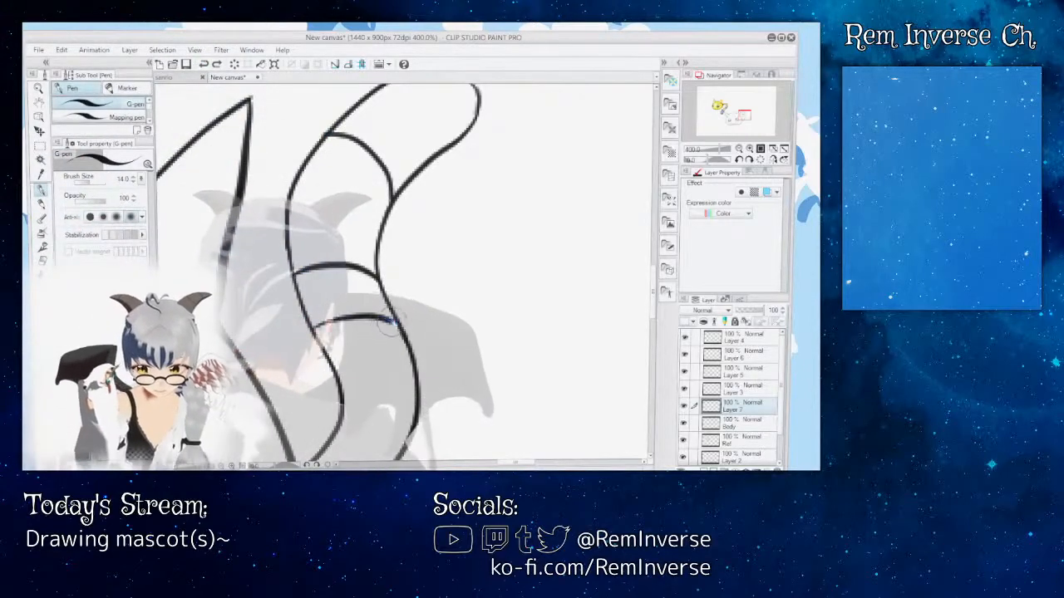
Step: Check the reference tail, then ink small pointed triangular stripes on the tail's inner edge below the third line and on its outer edge near the base
scroll(391, 320, down, 2)
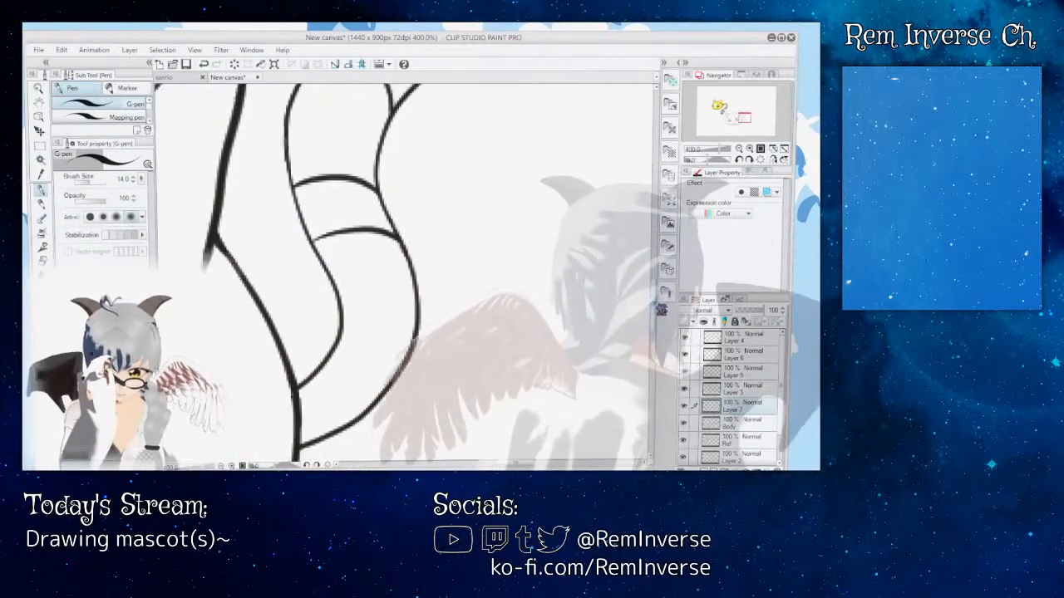
scroll(661, 309, up, 2)
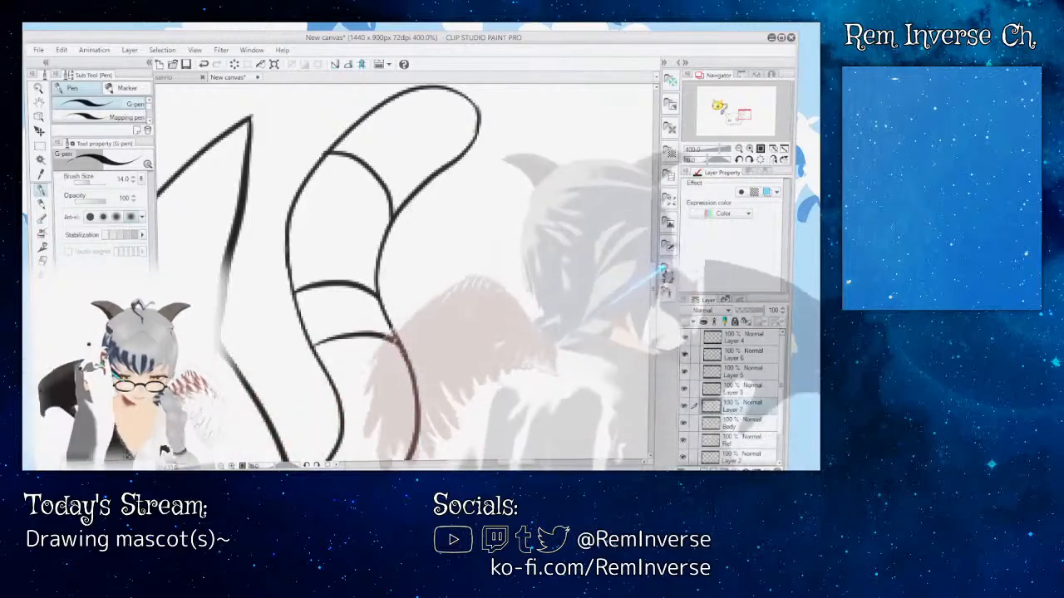
scroll(532, 422, up, 4)
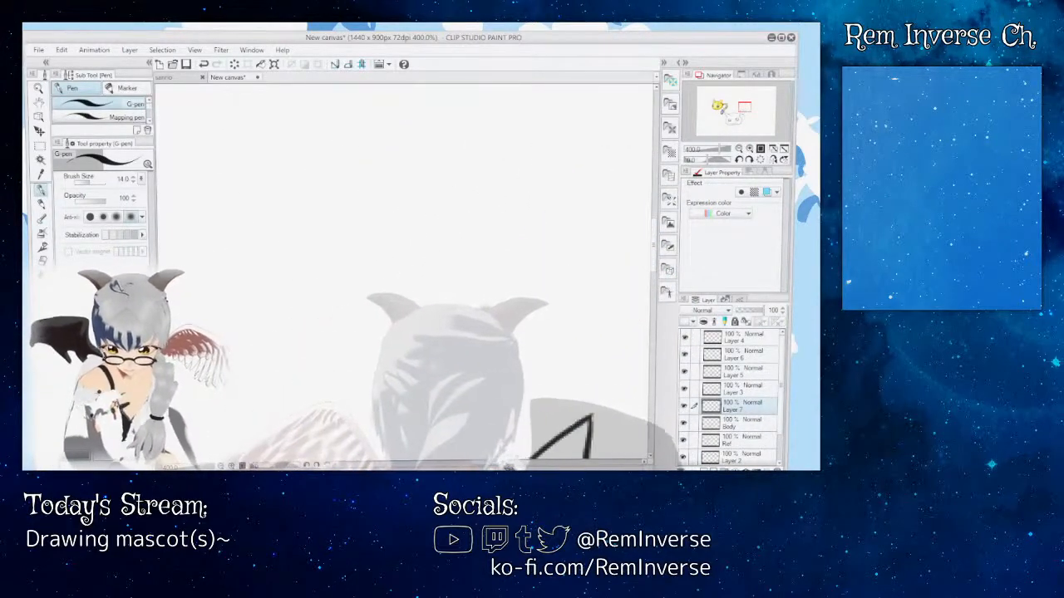
mouse_move(476, 462)
mouse_down()
mouse_move(420, 462)
mouse_move(551, 462)
mouse_up()
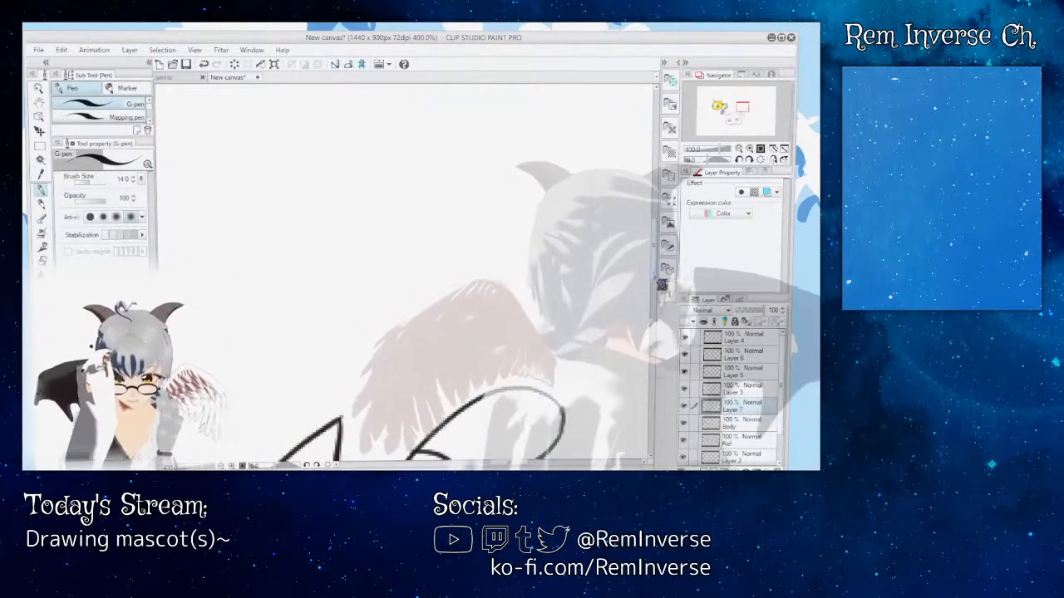
drag(654, 274, 654, 322)
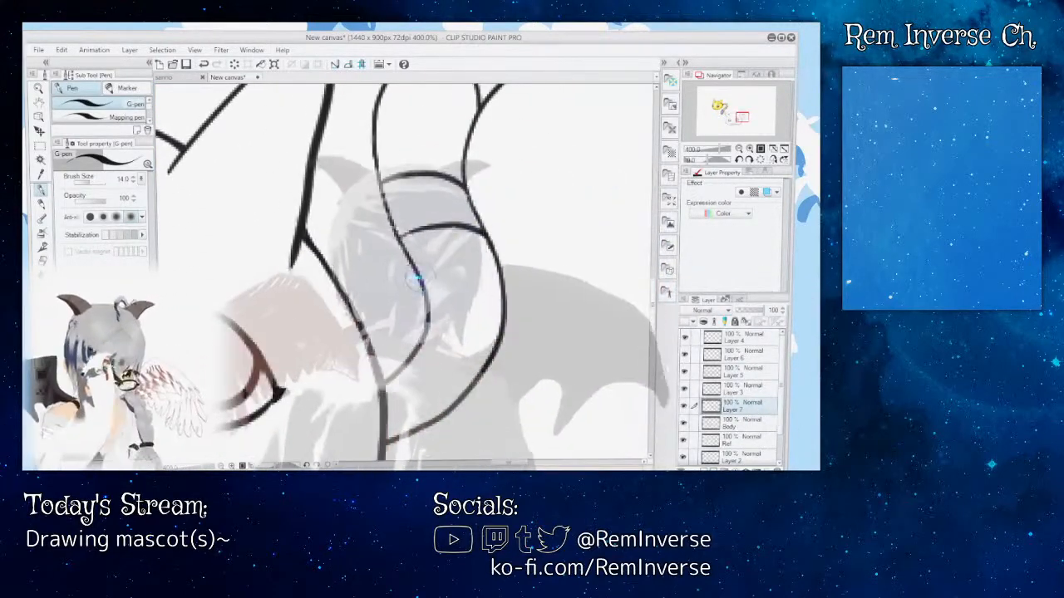
drag(456, 332, 423, 323)
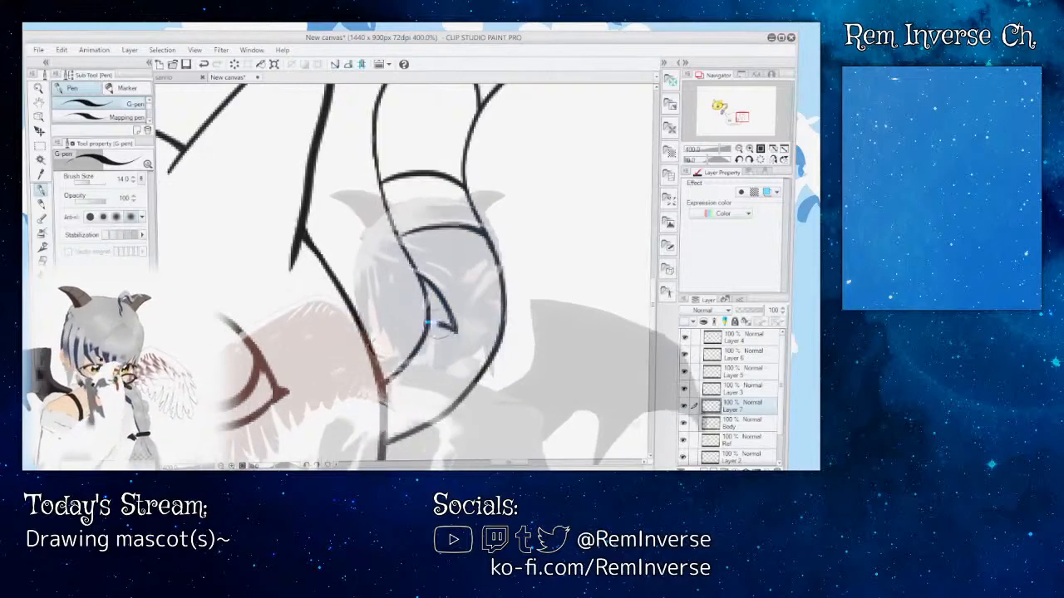
key(e)
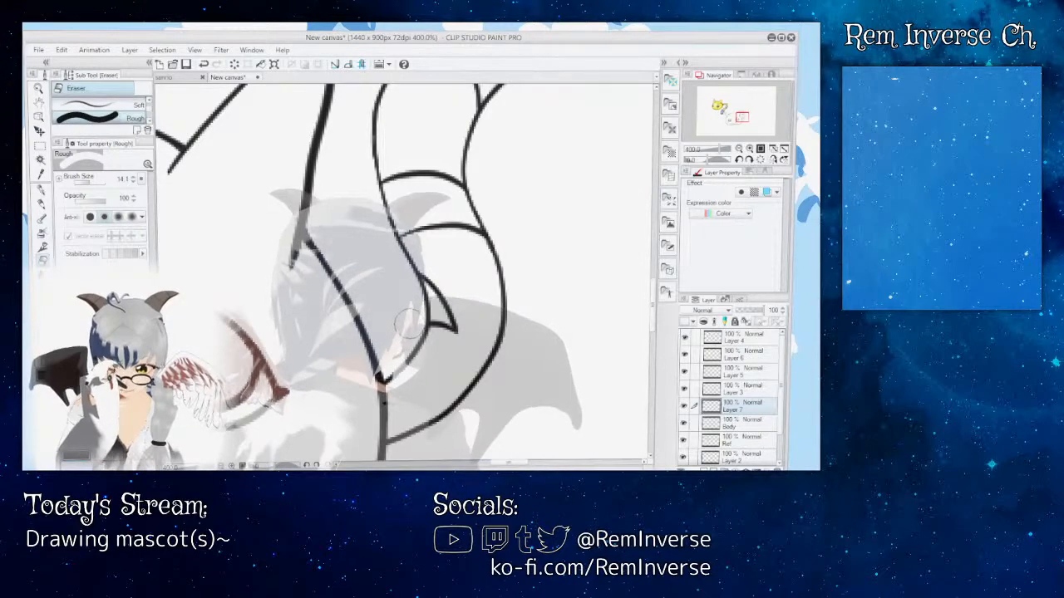
key(p)
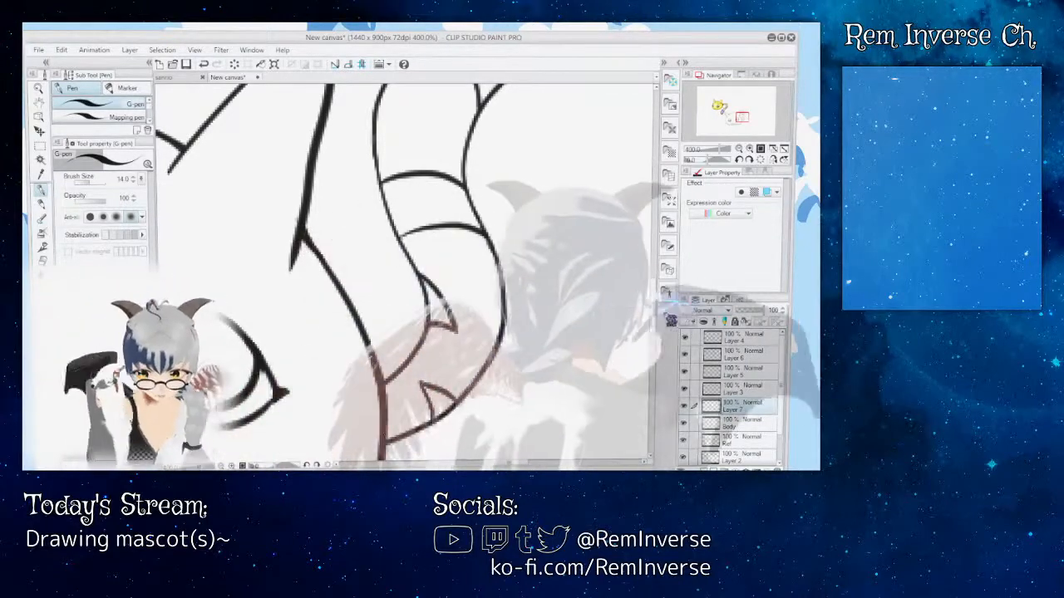
Step: Ink a small pointed stripe on the tail's outer edge between the first and second lines, following the reference and redoing the first attempt
scroll(444, 413, up, 3)
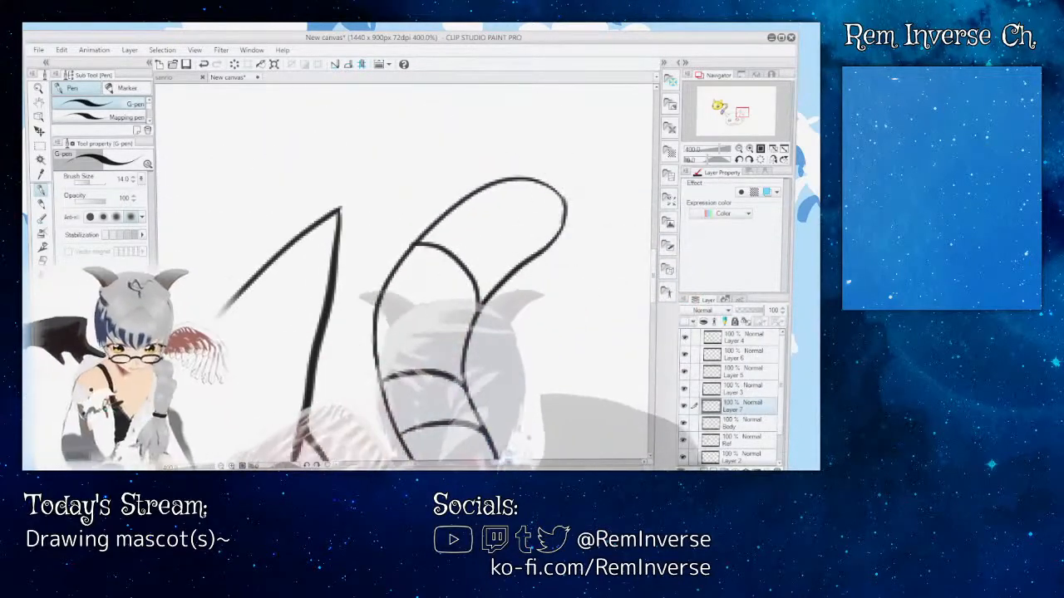
drag(510, 462, 461, 462)
mouse_move(654, 277)
mouse_down()
mouse_move(655, 244)
mouse_move(663, 280)
mouse_up()
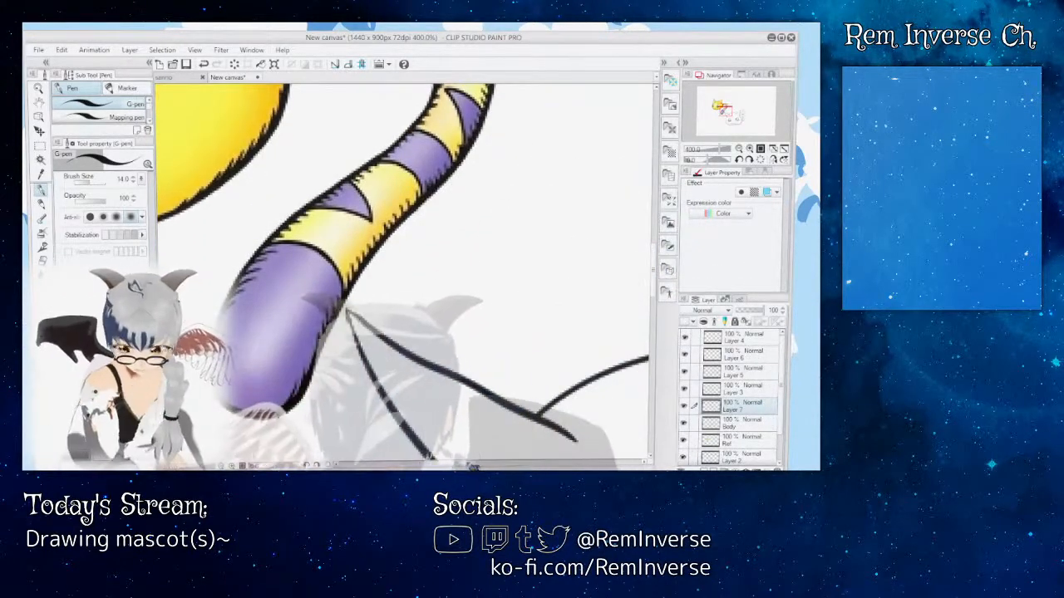
drag(474, 467, 522, 467)
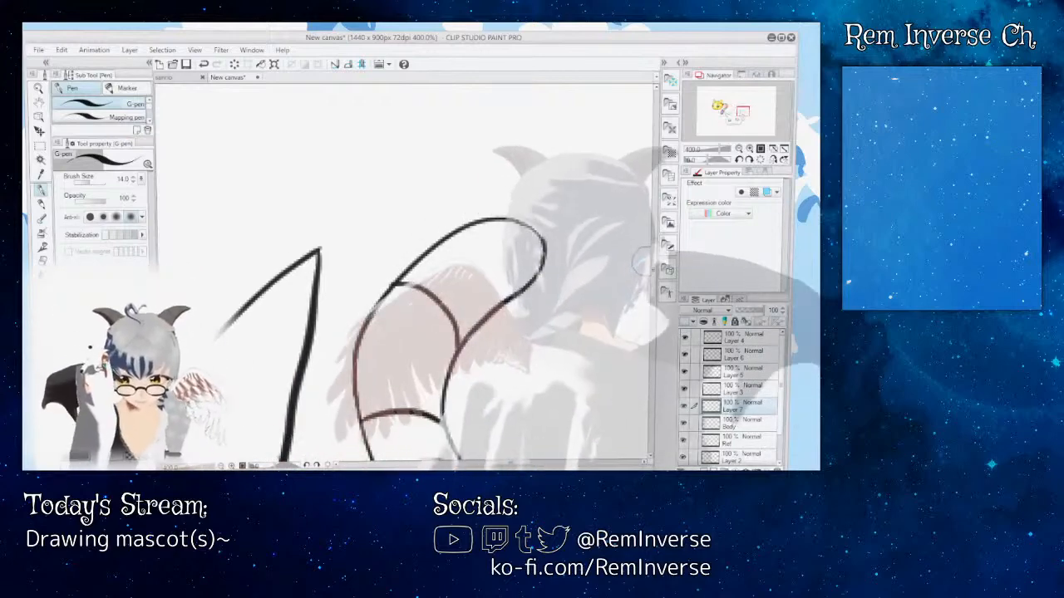
mouse_move(657, 280)
mouse_down()
mouse_move(657, 300)
mouse_move(657, 286)
mouse_up()
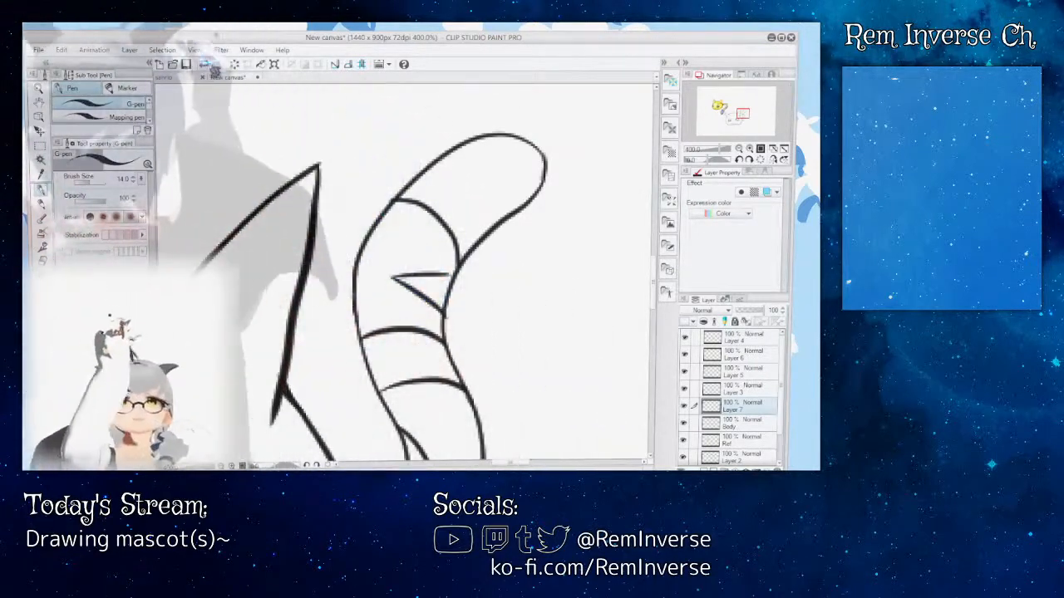
key(ctrl+z)
key(ctrl+z)
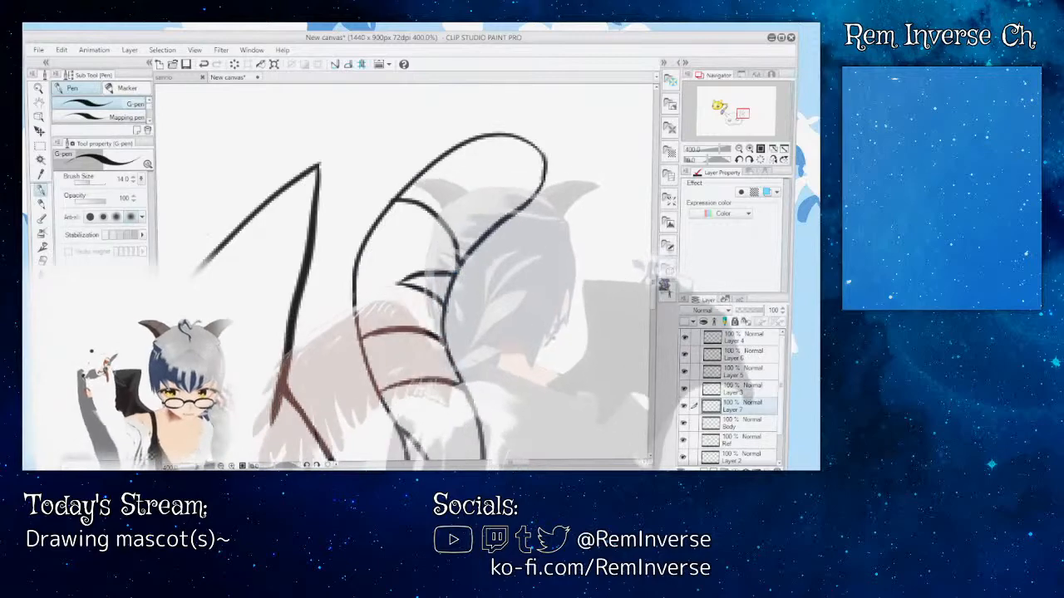
Step: Review the tail's stripes up close and the whole line art against the reference creature
scroll(403, 274, down, 7)
scroll(403, 274, up, 2)
scroll(403, 274, down, 4)
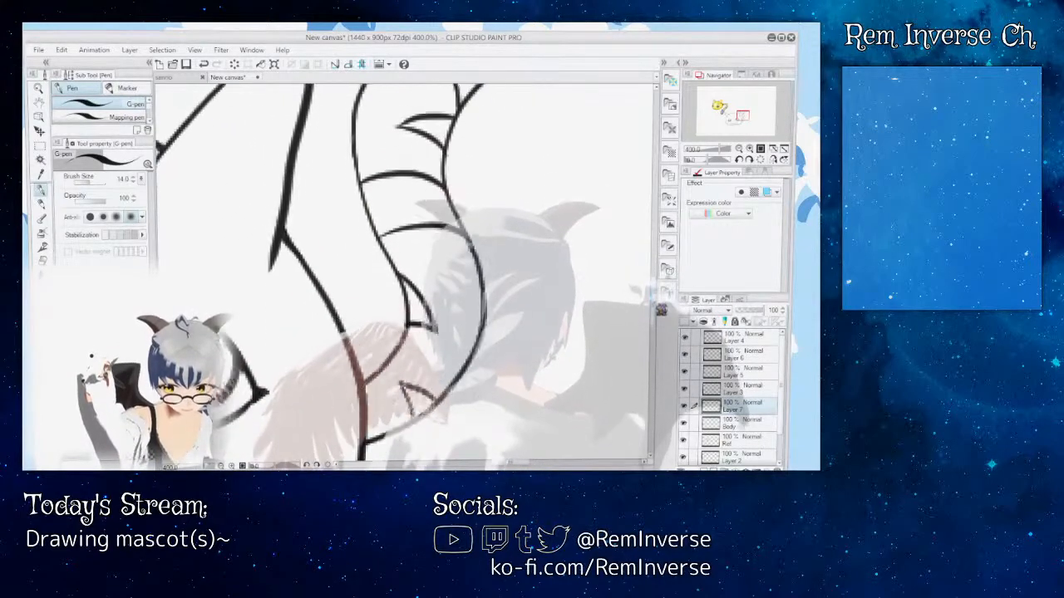
scroll(474, 334, down, 6)
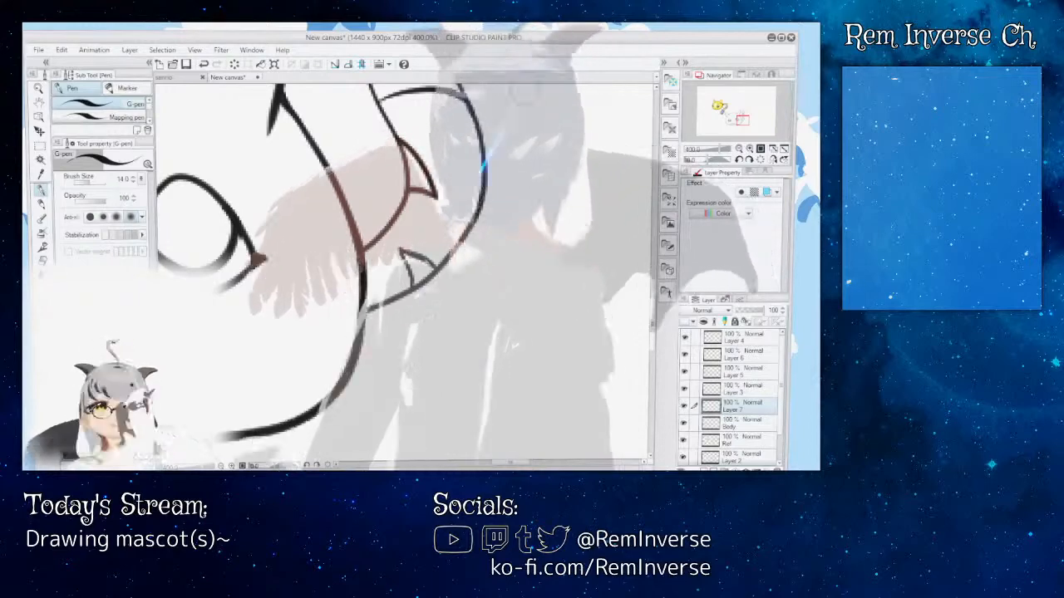
key(ctrl+minus)
key(ctrl+minus)
key(ctrl+minus)
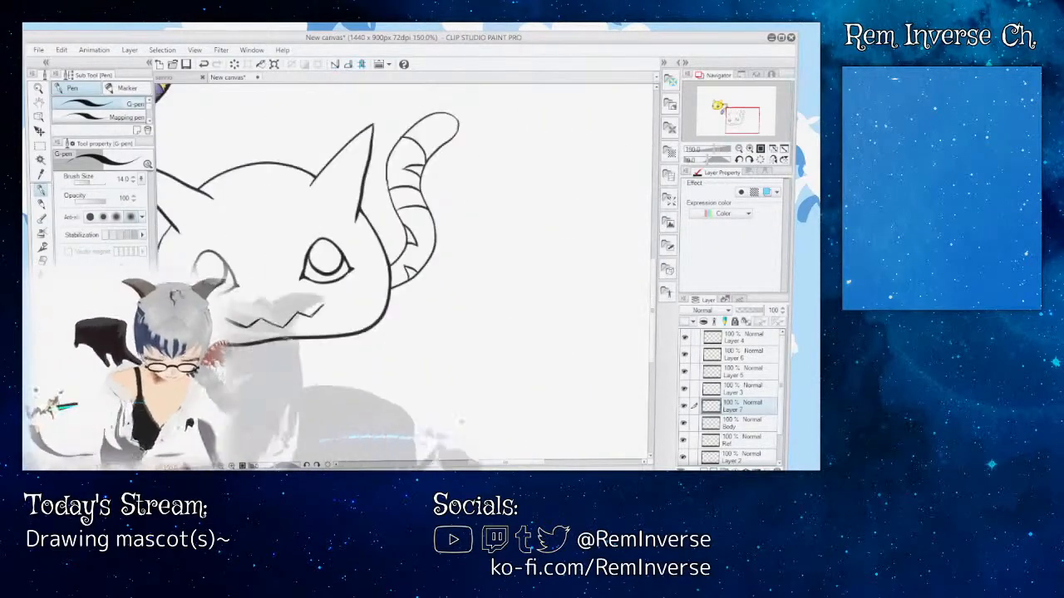
drag(505, 463, 476, 463)
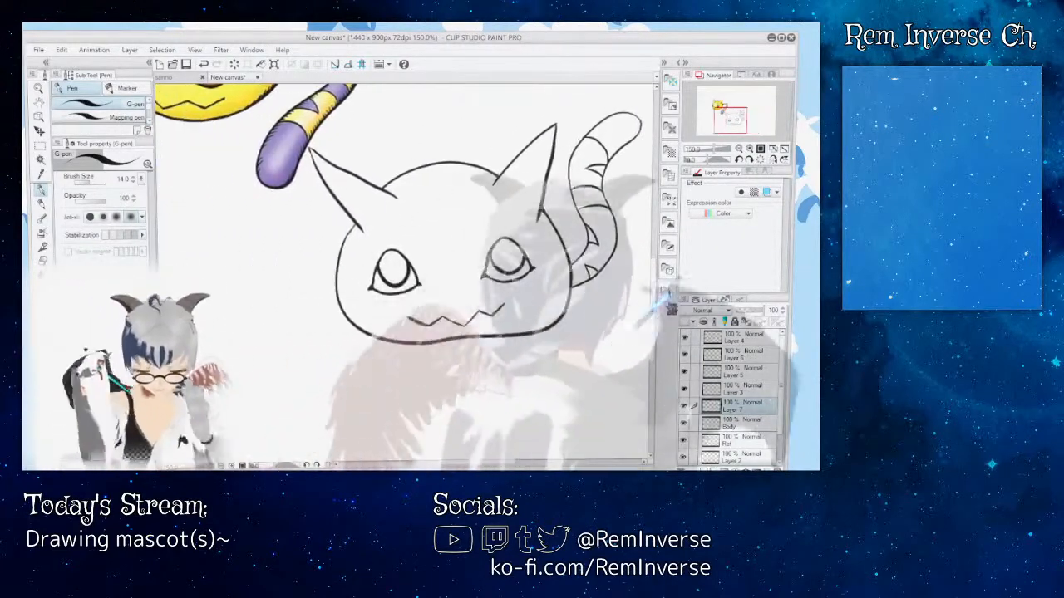
drag(655, 320, 655, 274)
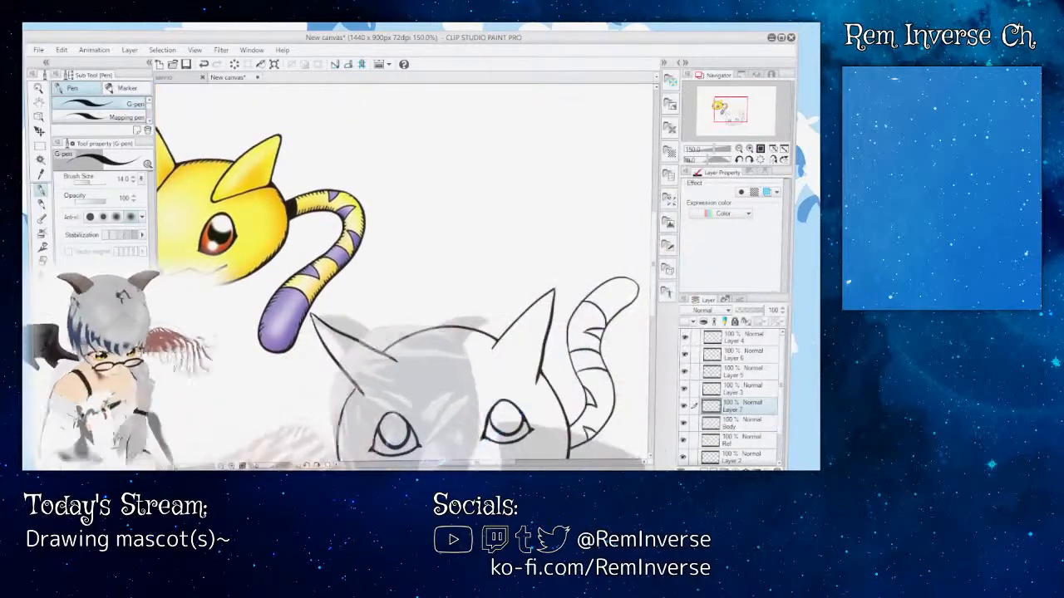
mouse_move(477, 463)
mouse_down()
mouse_move(443, 463)
mouse_move(481, 463)
mouse_up()
drag(655, 274, 655, 308)
key(ctrl+plus)
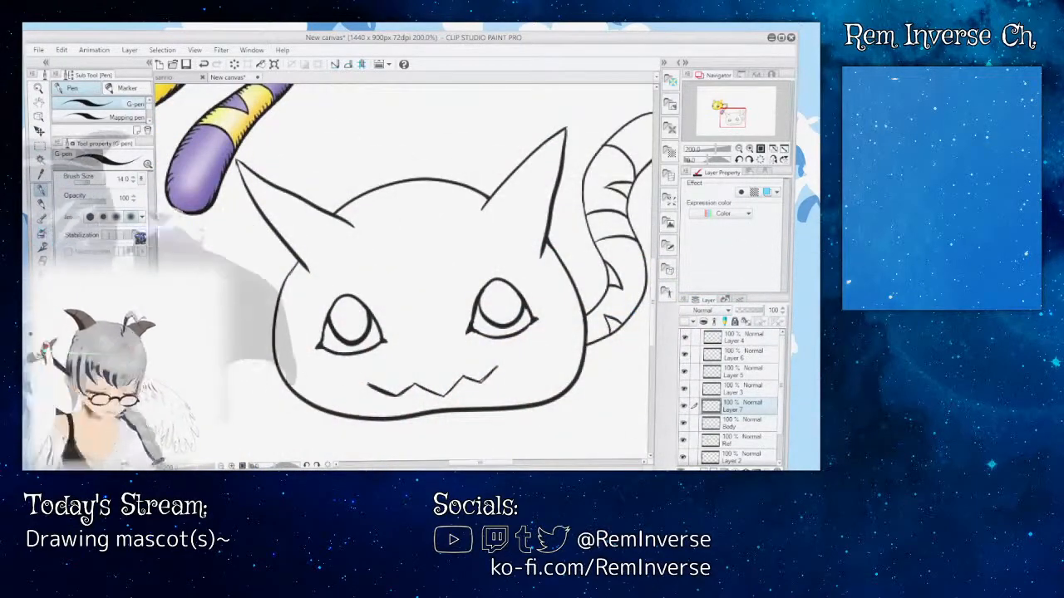
Step: Add a new raster layer between Layer 1 and the Paper layer for the base colours
scroll(732, 398, down, 2)
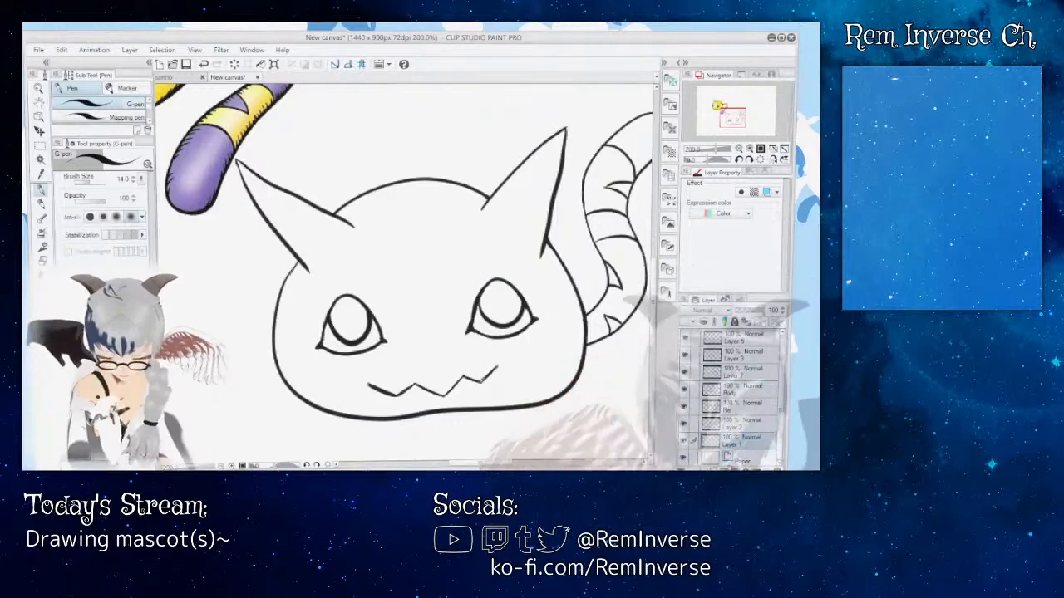
click(747, 460)
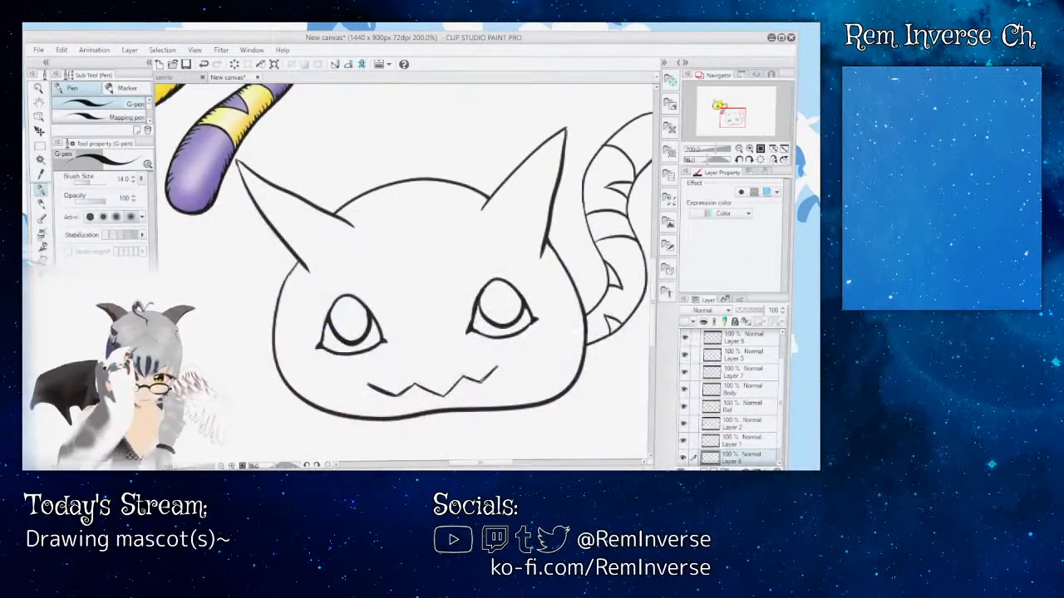
key(g)
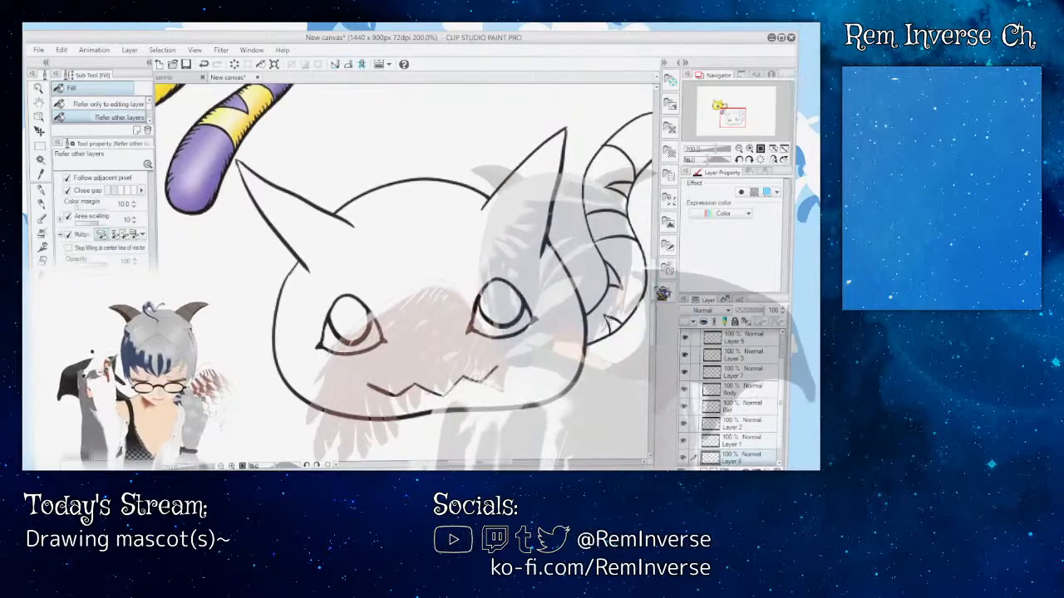
Step: Sample the yellow from the reference creature and fill the head and ears with it on the new bottom layer
scroll(663, 292, up, 5)
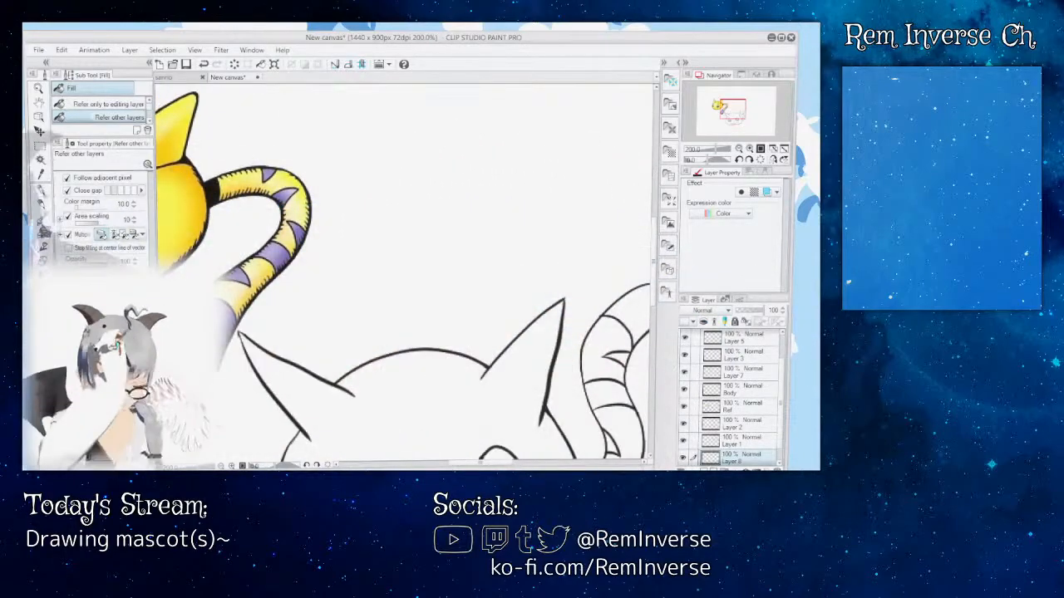
key(i)
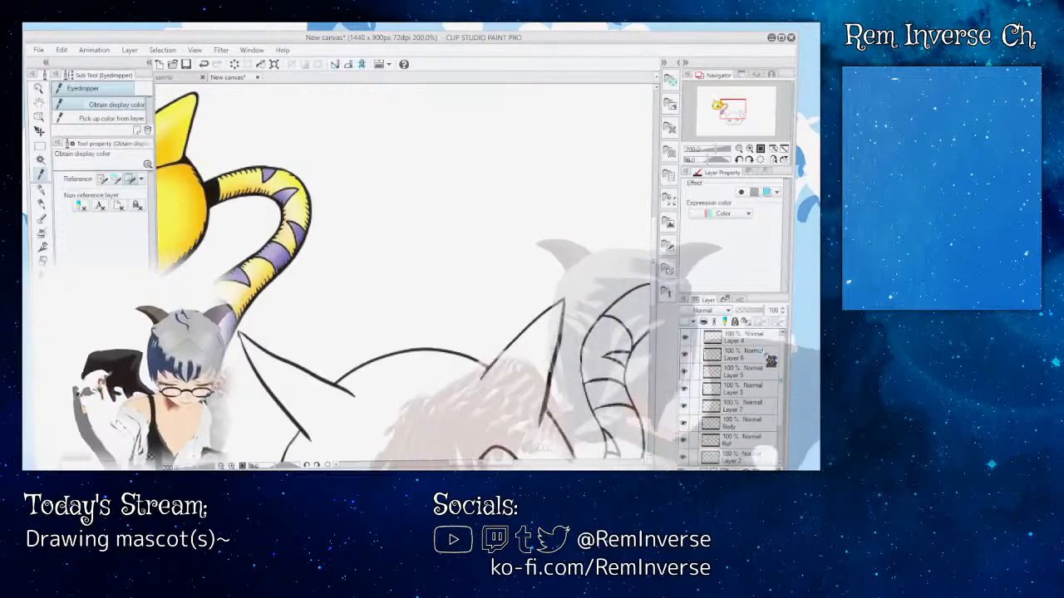
click(748, 445)
mouse_move(491, 463)
mouse_down()
mouse_move(447, 462)
mouse_move(506, 462)
mouse_up()
drag(654, 293, 656, 333)
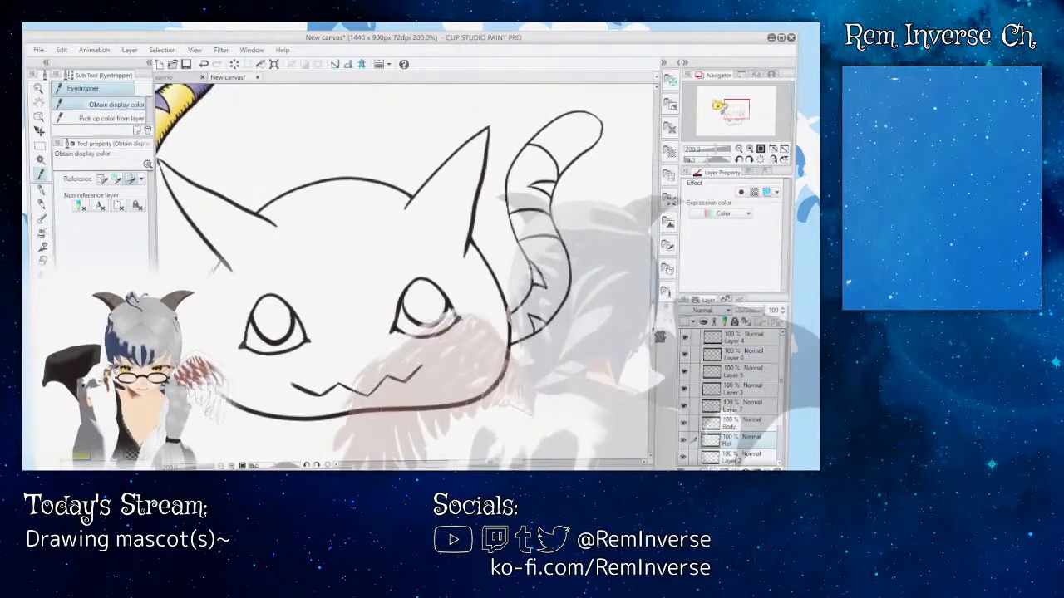
click(758, 453)
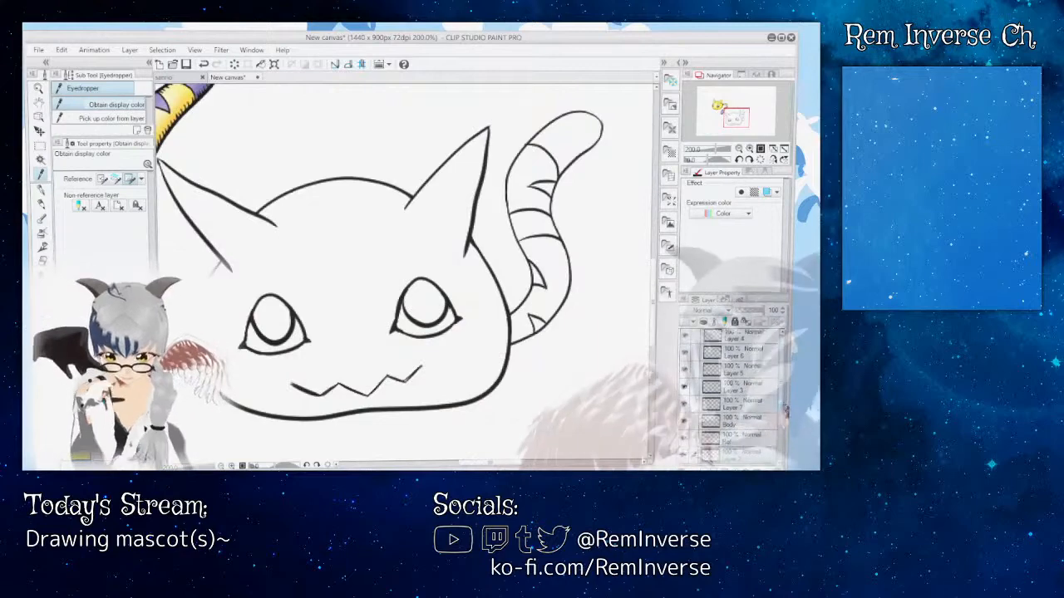
scroll(763, 451, down, 2)
click(752, 441)
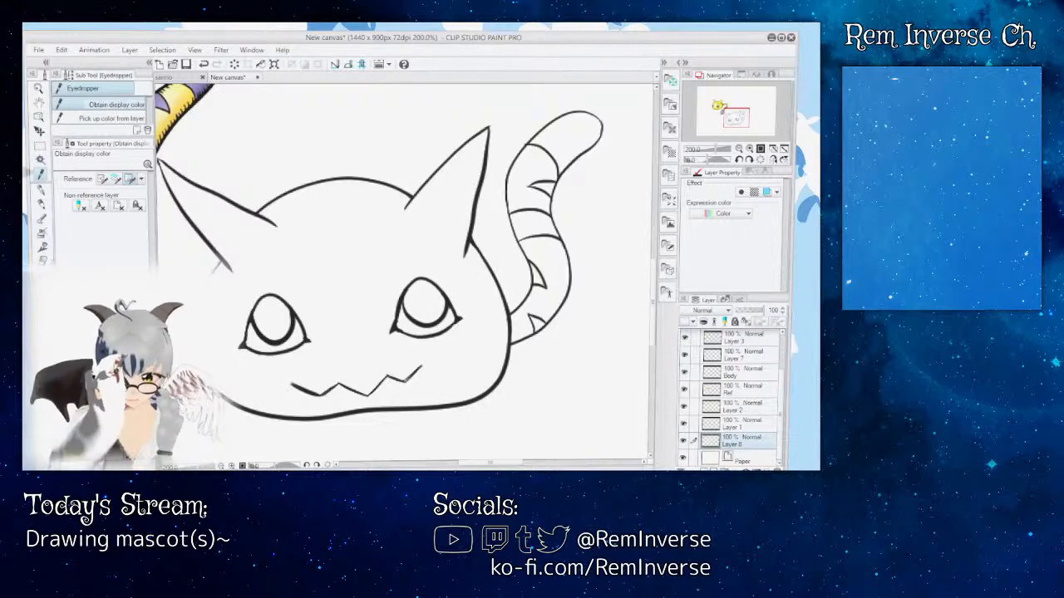
key(g)
click(332, 249)
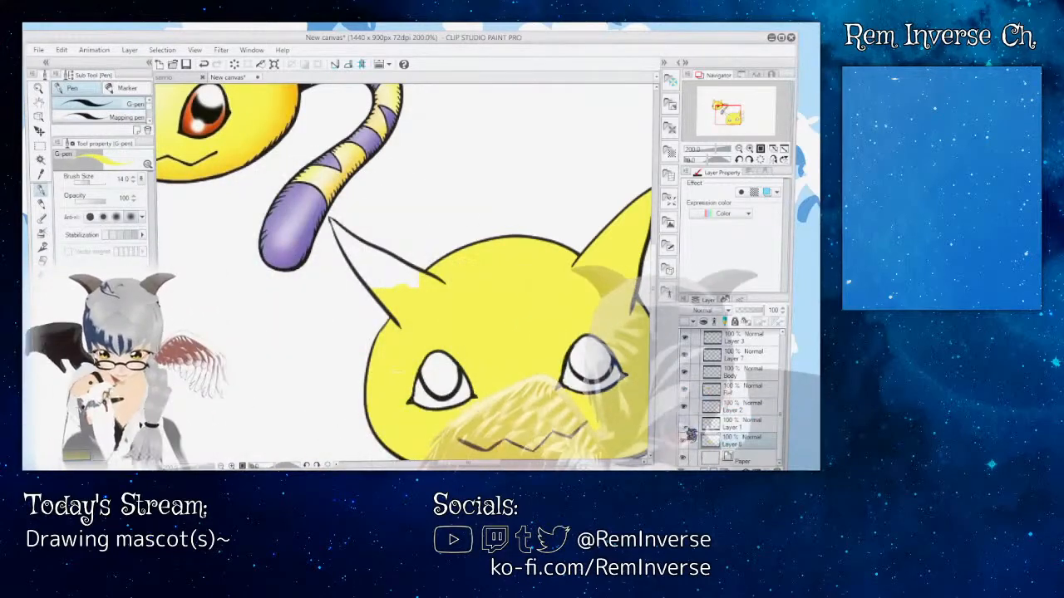
Step: Toggle the Ref layer's visibility to check the covered ear, and move the reference image up and away until it clears that ear
click(687, 391)
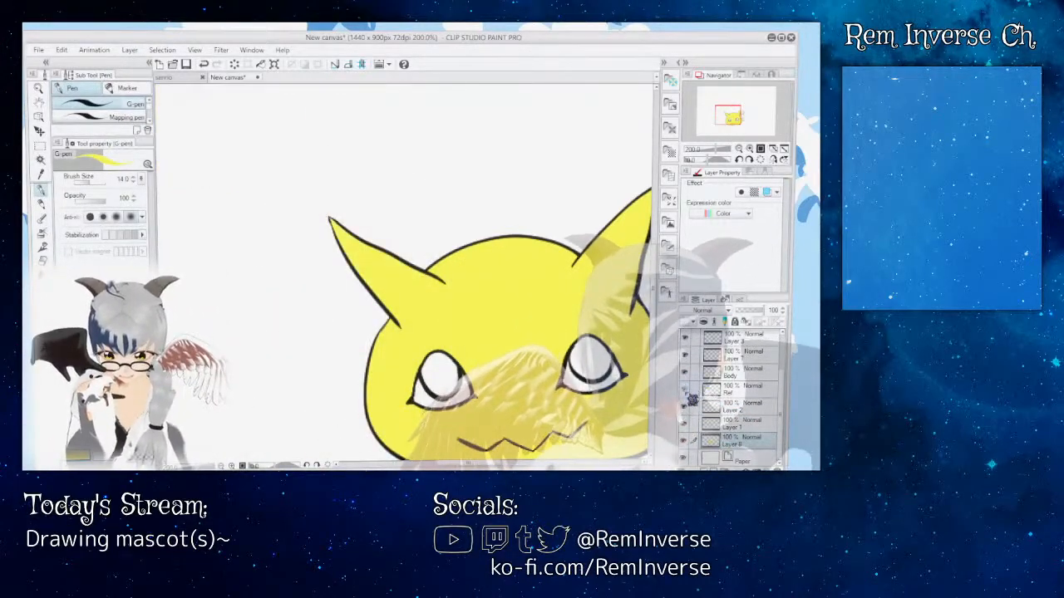
click(686, 391)
click(686, 391)
click(686, 391)
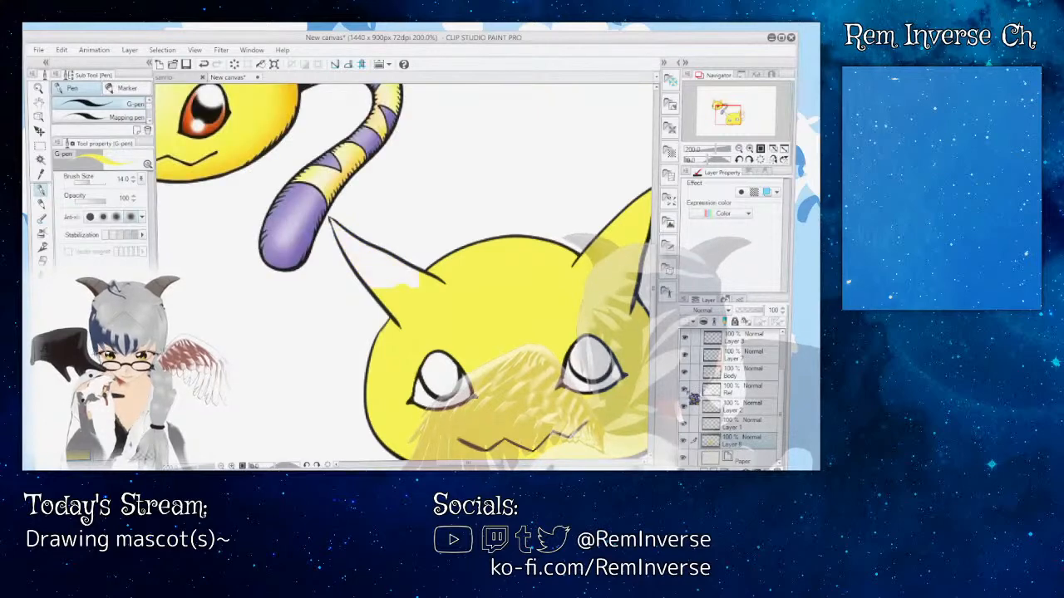
click(694, 391)
click(39, 132)
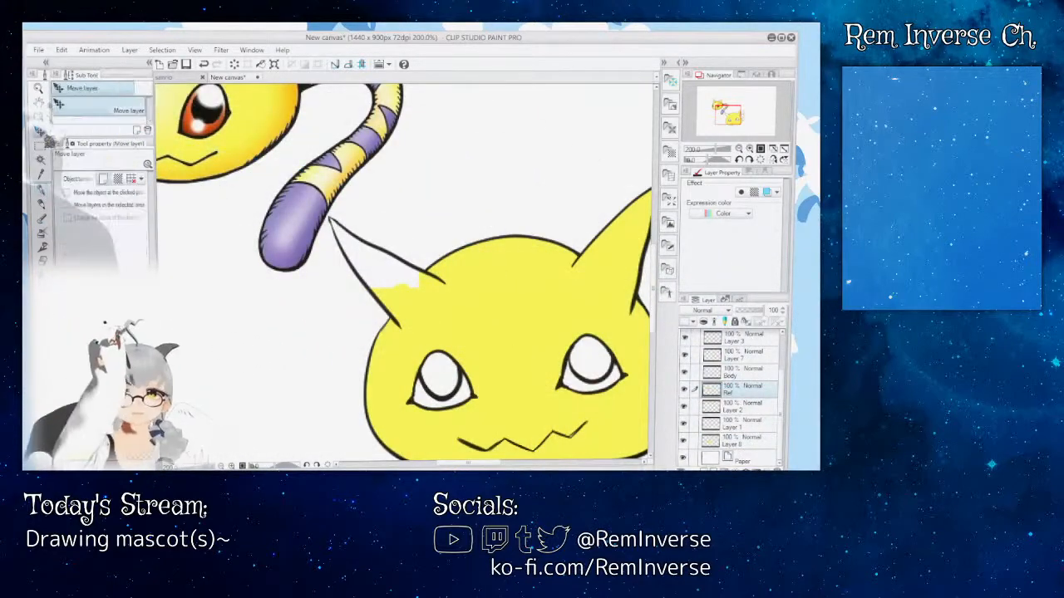
drag(358, 183, 235, 212)
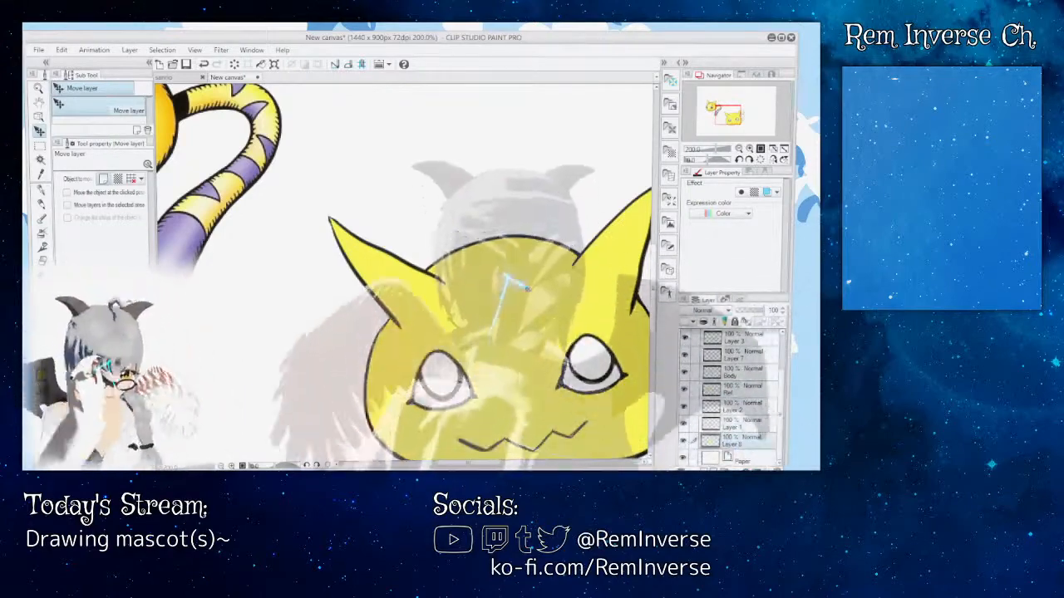
Step: Sample the red from the reference creature's eye and fill both irises with it on the base colour layer directly above Paper
drag(468, 463, 442, 463)
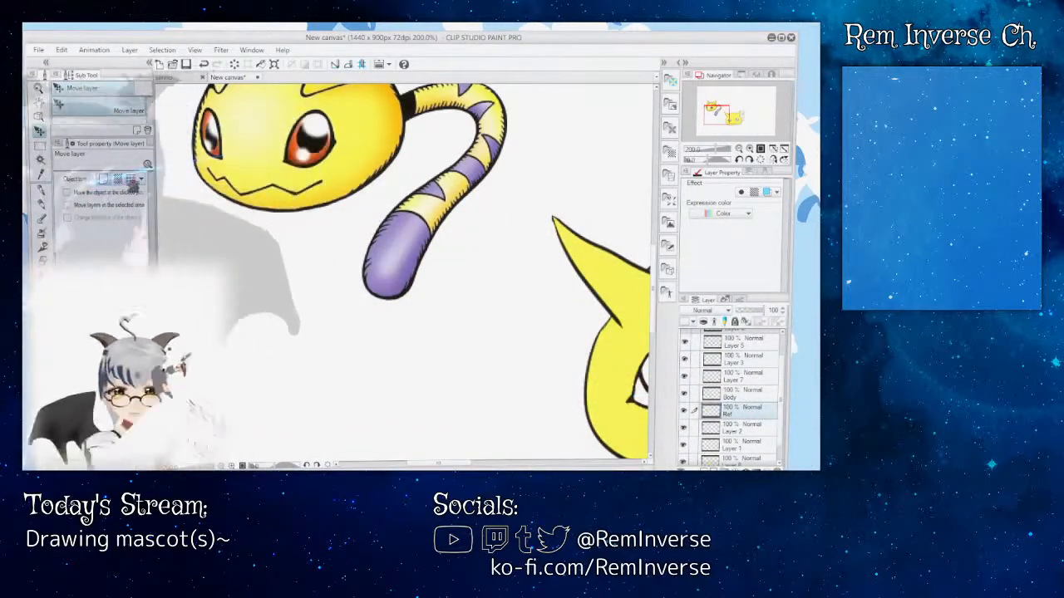
key(i)
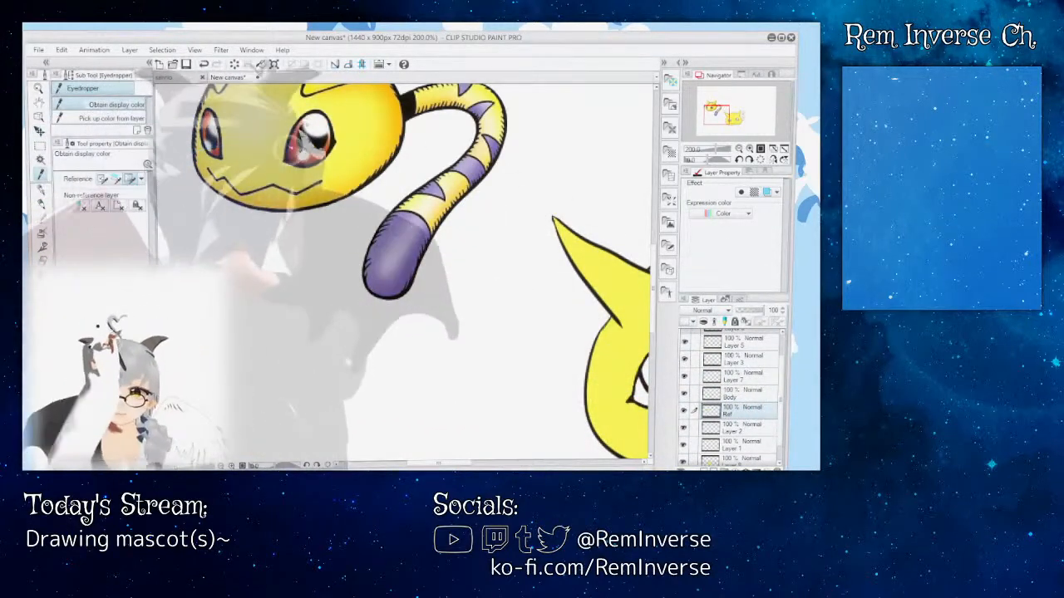
drag(462, 465, 494, 470)
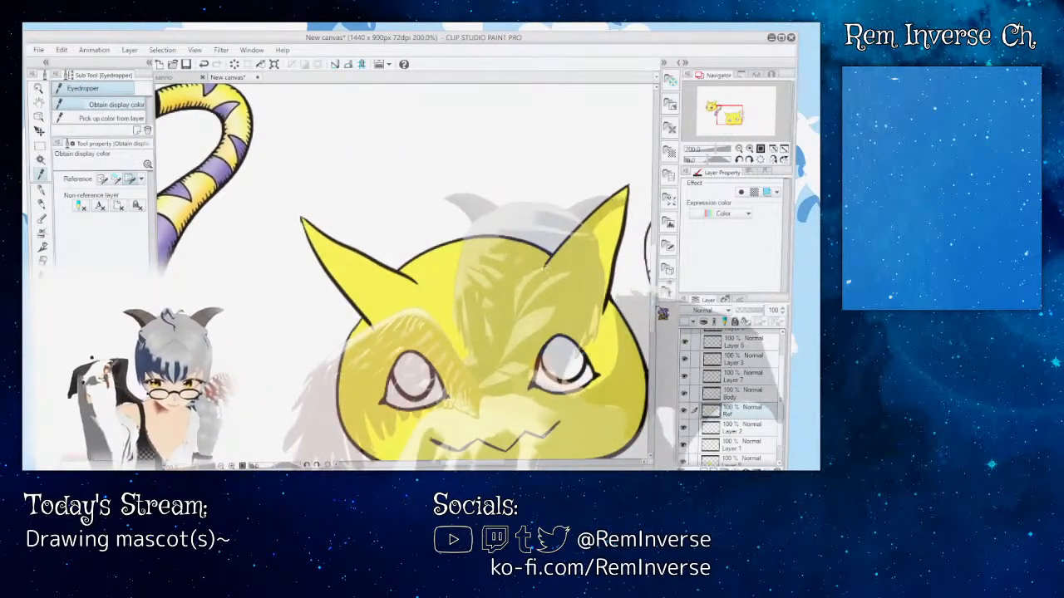
drag(655, 310, 655, 318)
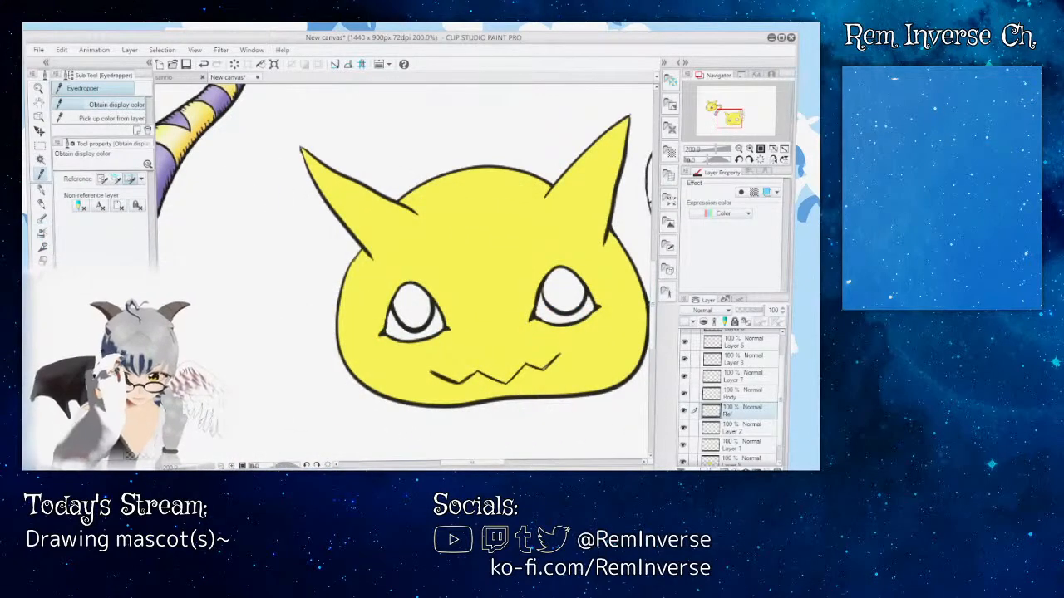
click(41, 291)
drag(782, 405, 782, 416)
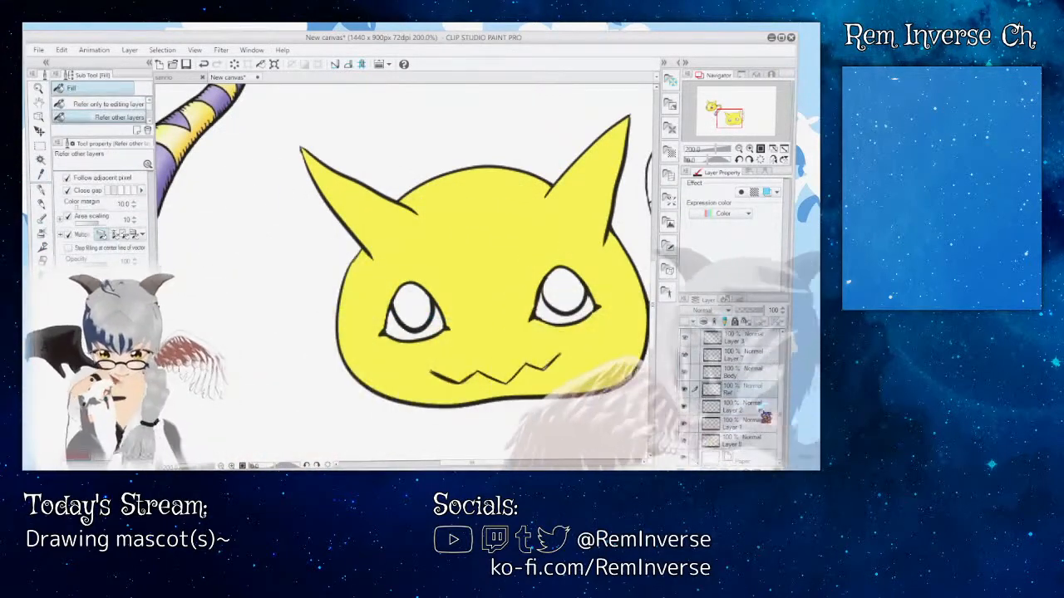
click(752, 391)
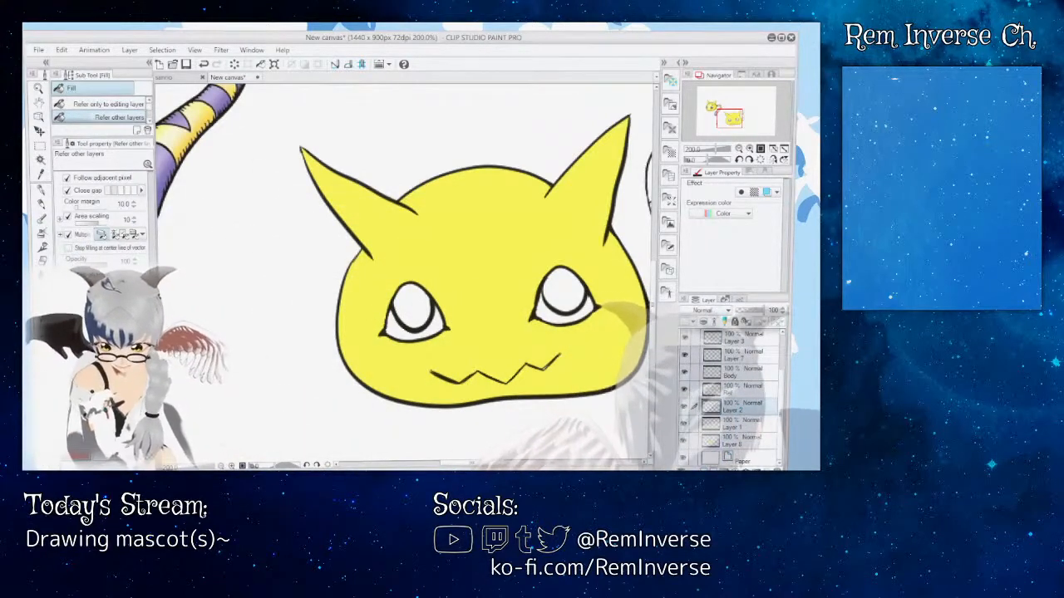
click(753, 443)
click(571, 296)
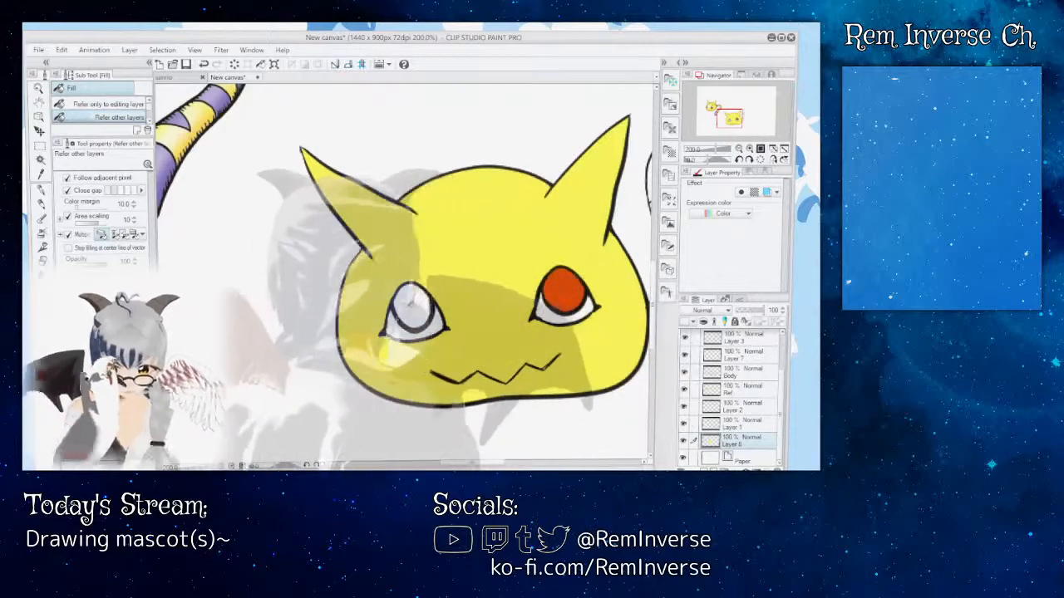
click(411, 305)
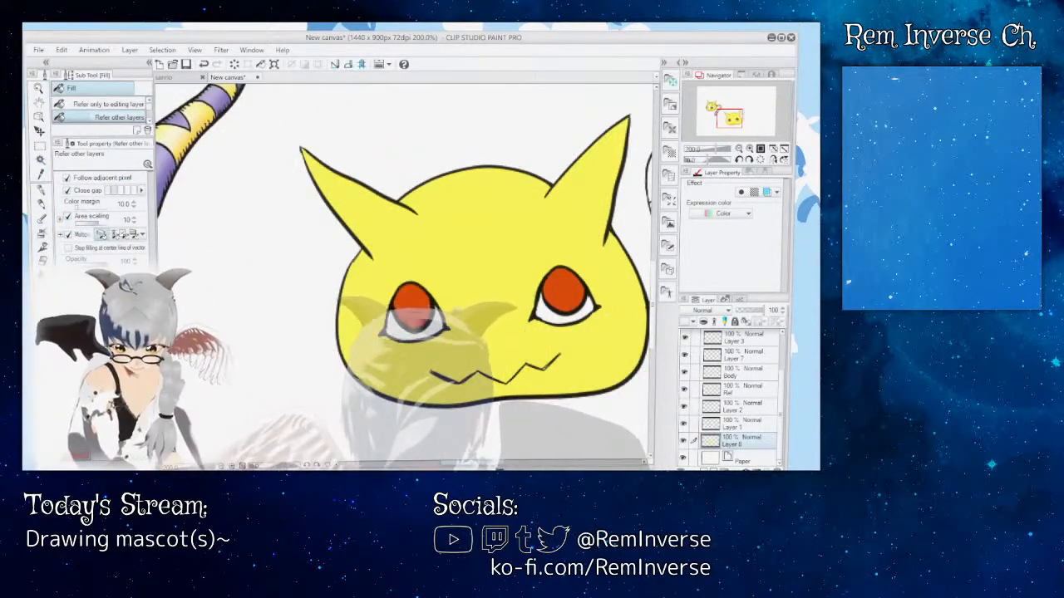
Step: Sample the yellow from the coloured head and fill the tail's yellow bands with it on the base colour layer
drag(497, 465, 466, 465)
drag(656, 329, 657, 321)
drag(427, 465, 465, 466)
click(685, 372)
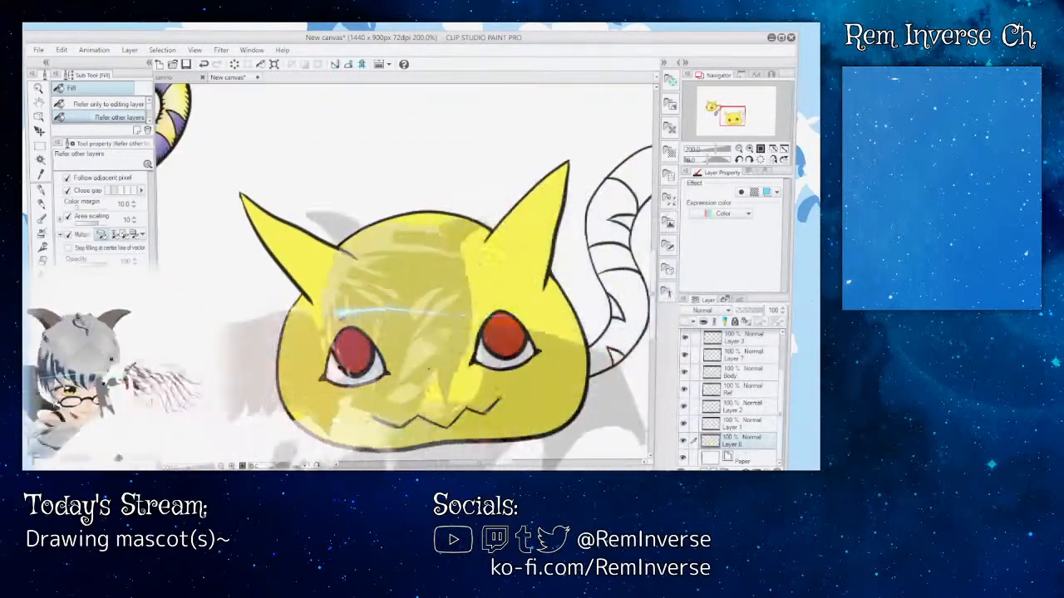
key(i)
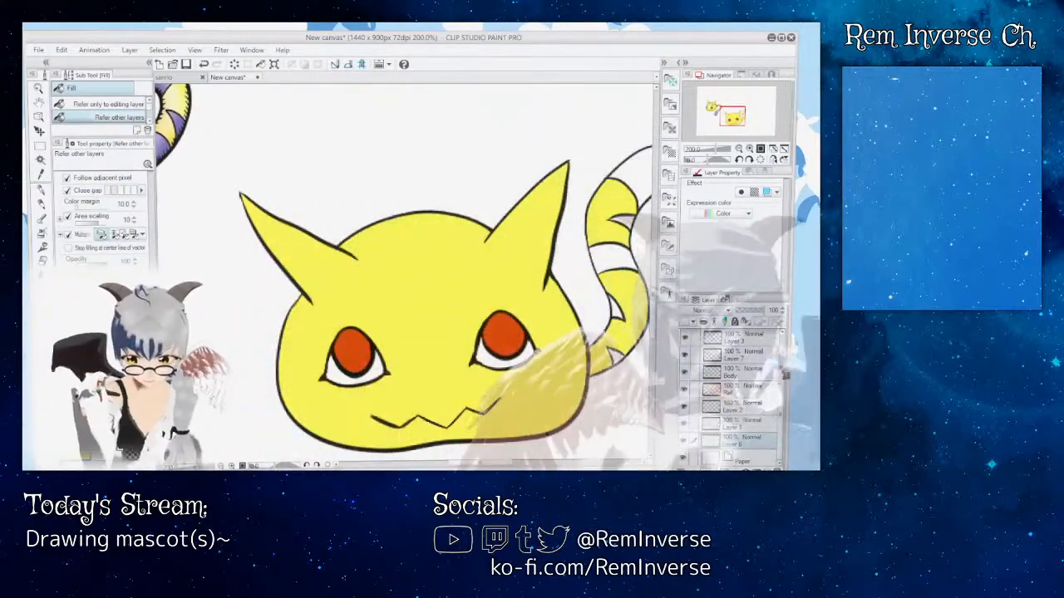
Step: Select the Ref layer and sample the purple from the reference creature's tail with the Eyedropper
mouse_move(788, 371)
mouse_down()
mouse_move(787, 388)
mouse_move(786, 361)
mouse_up()
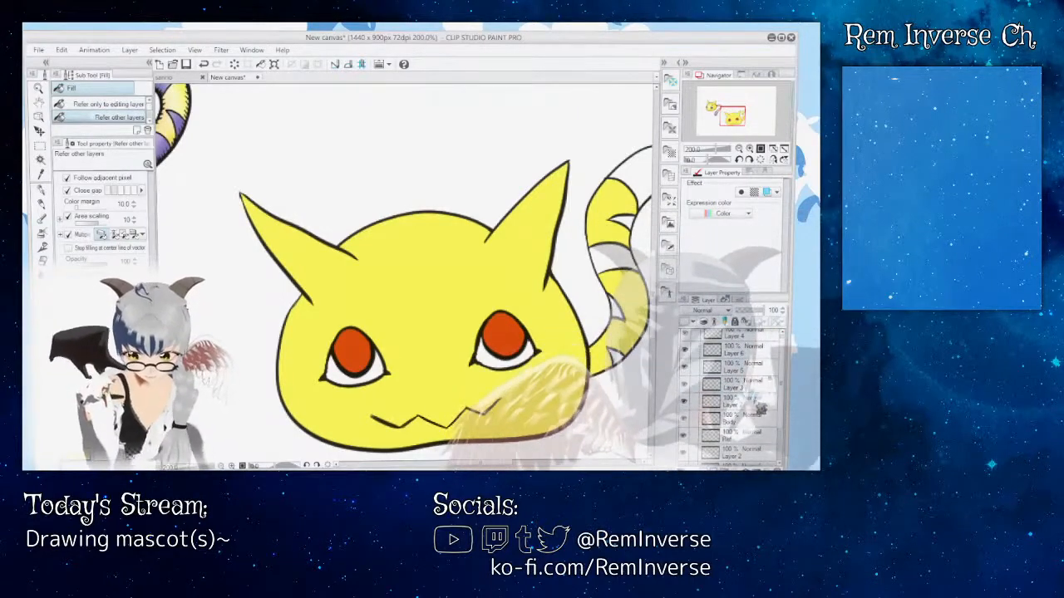
click(755, 437)
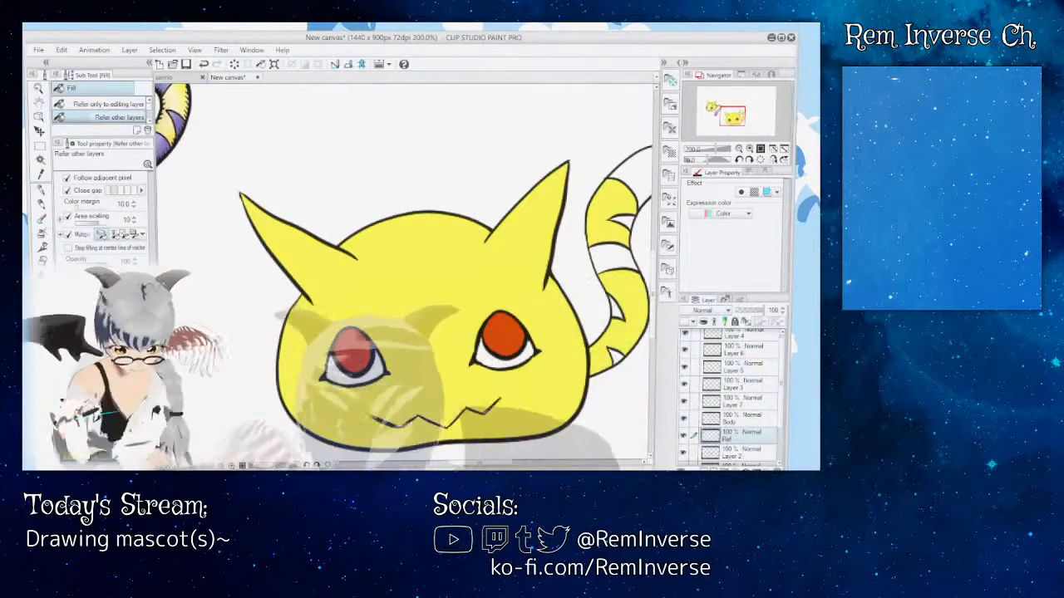
drag(481, 463, 457, 463)
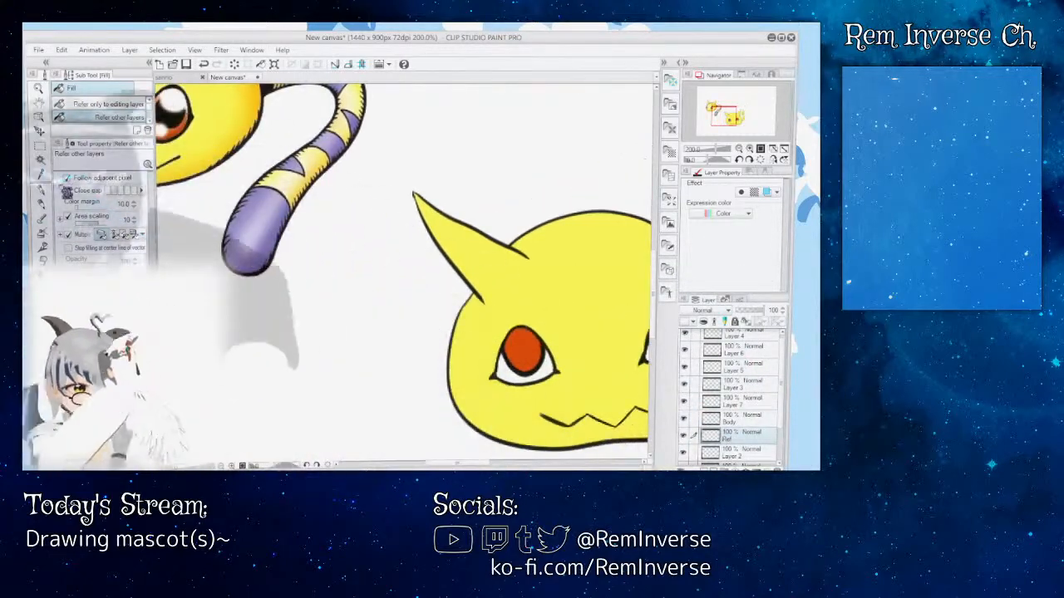
key(i)
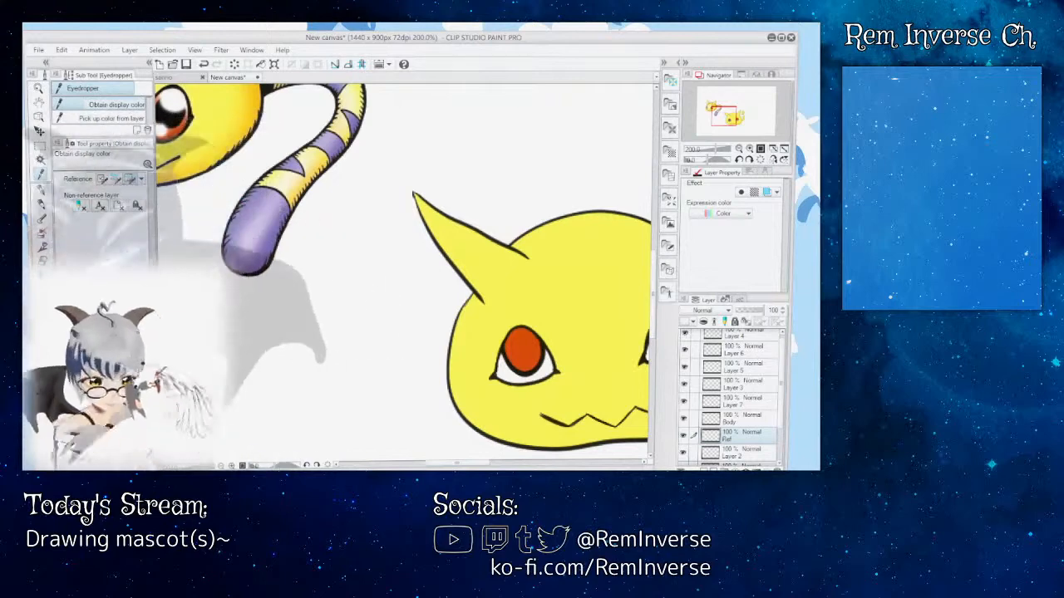
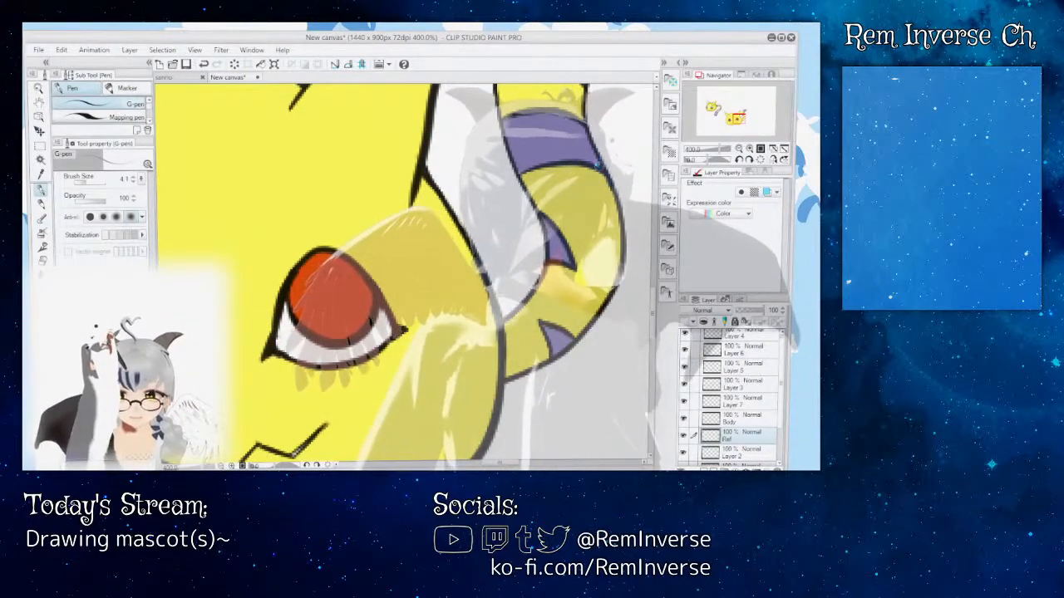
Step: Examine the cat mascot's tail, head outline, ears and eyes up close and as a whole figure
scroll(404, 273, up, 4)
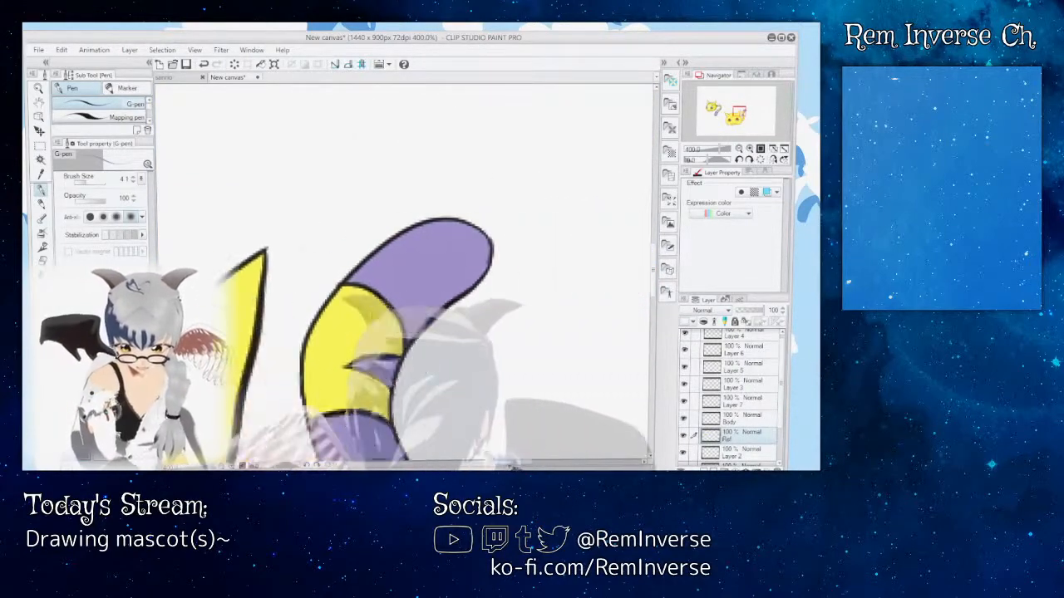
scroll(404, 273, left, 4)
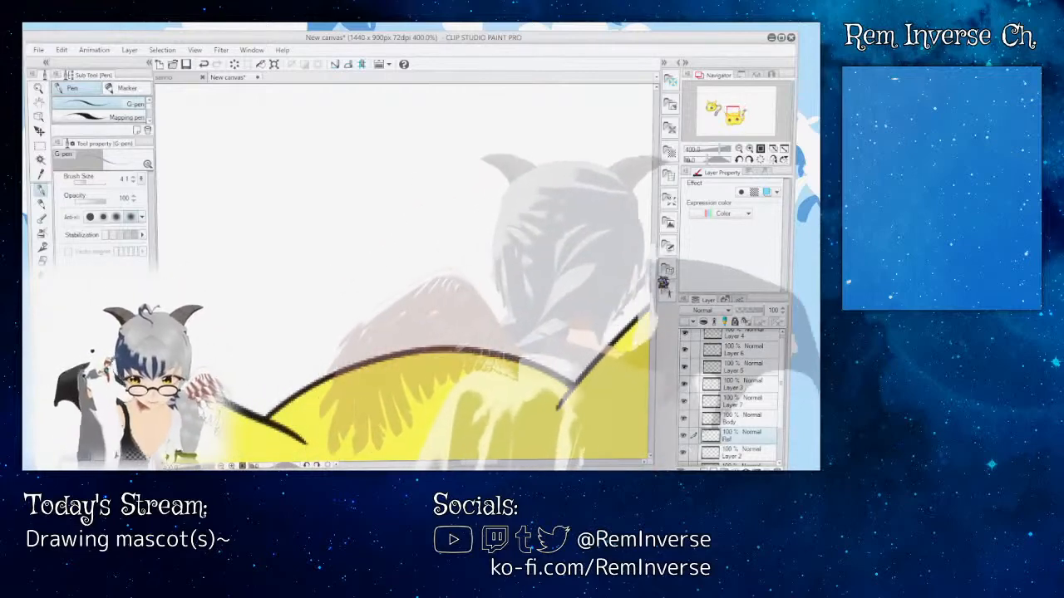
scroll(404, 273, down, 4)
scroll(404, 272, up, 4)
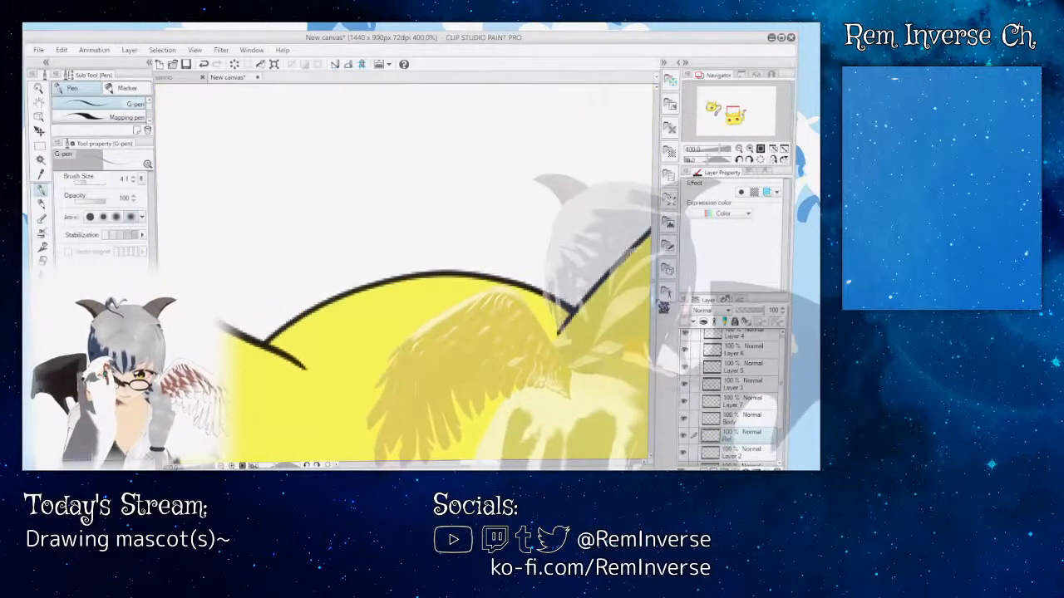
scroll(404, 273, down, 1)
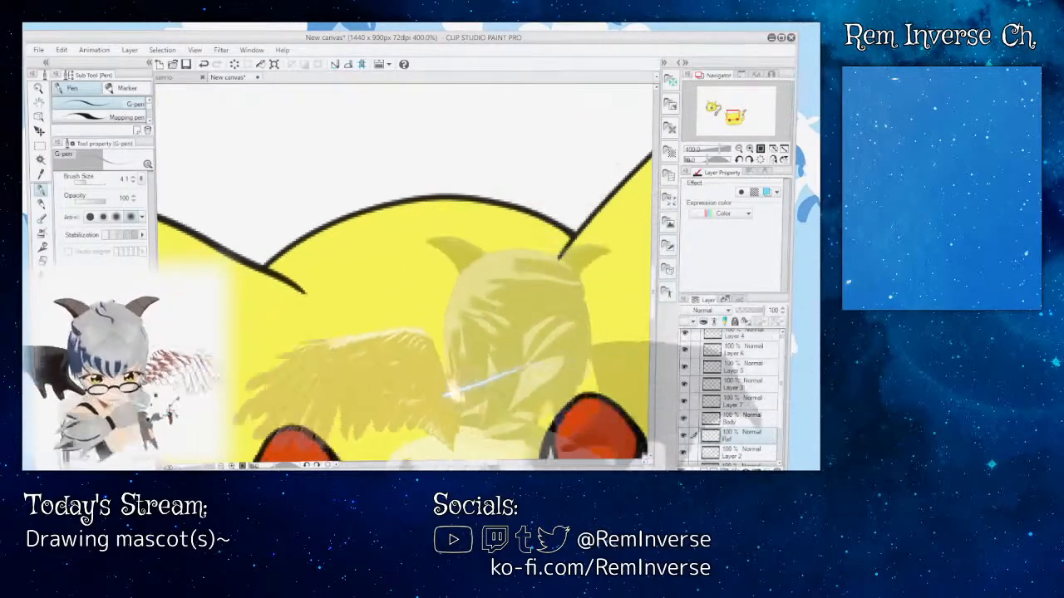
key(ctrl+minus)
key(ctrl+minus)
key(ctrl+minus)
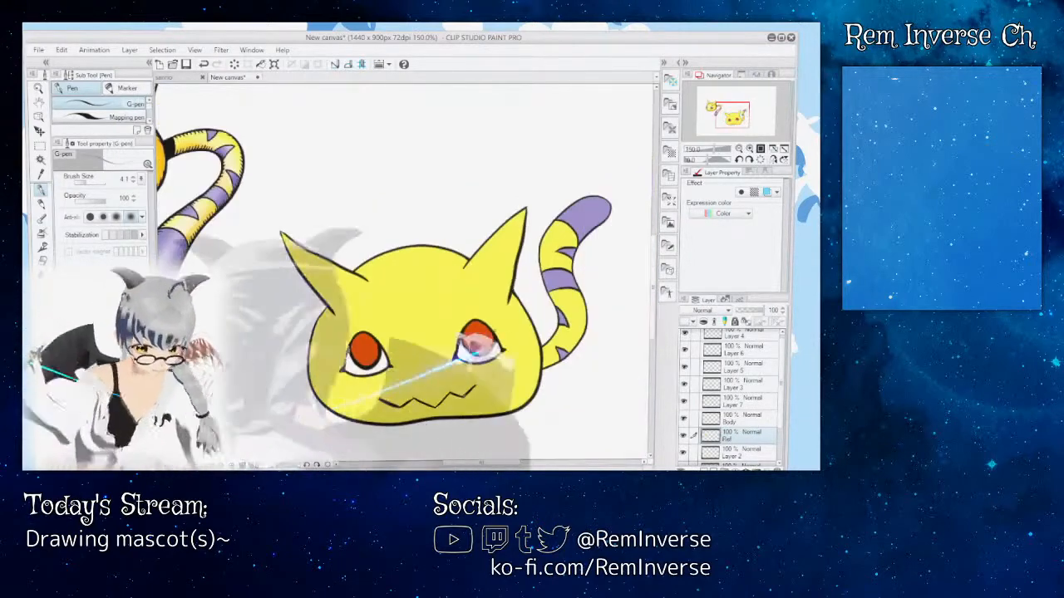
scroll(404, 273, down, 3)
scroll(404, 273, up, 3)
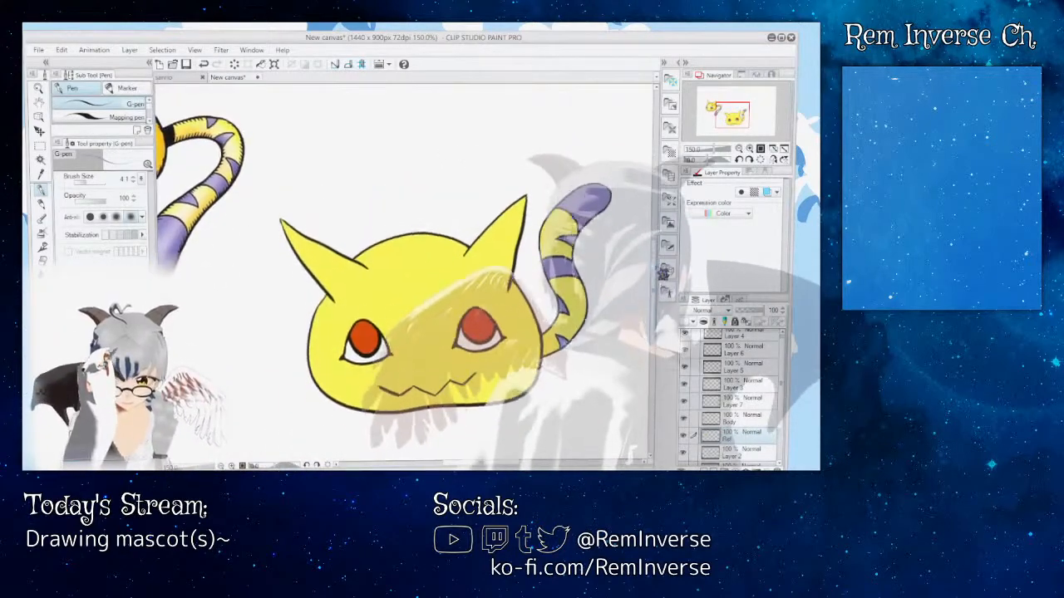
scroll(404, 273, down, 1)
scroll(404, 273, down, 1)
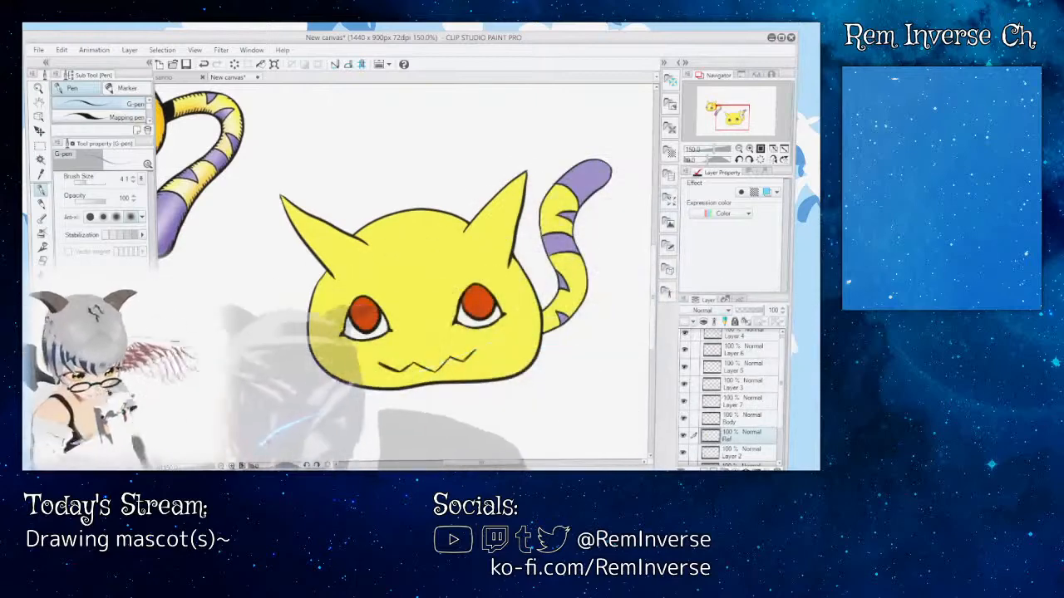
Step: Try drawing a black pupil in the mascot's left eye with the G-pen at brush size 14.1
drag(481, 463, 487, 463)
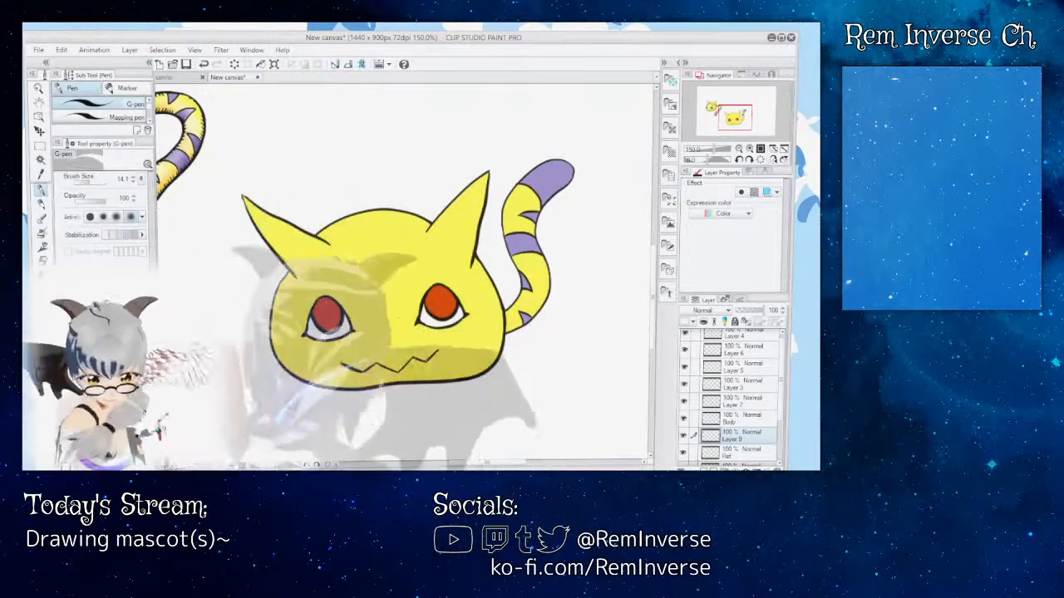
mouse_move(486, 463)
mouse_down()
mouse_move(456, 463)
mouse_move(478, 463)
mouse_up()
key(ctrl+plus)
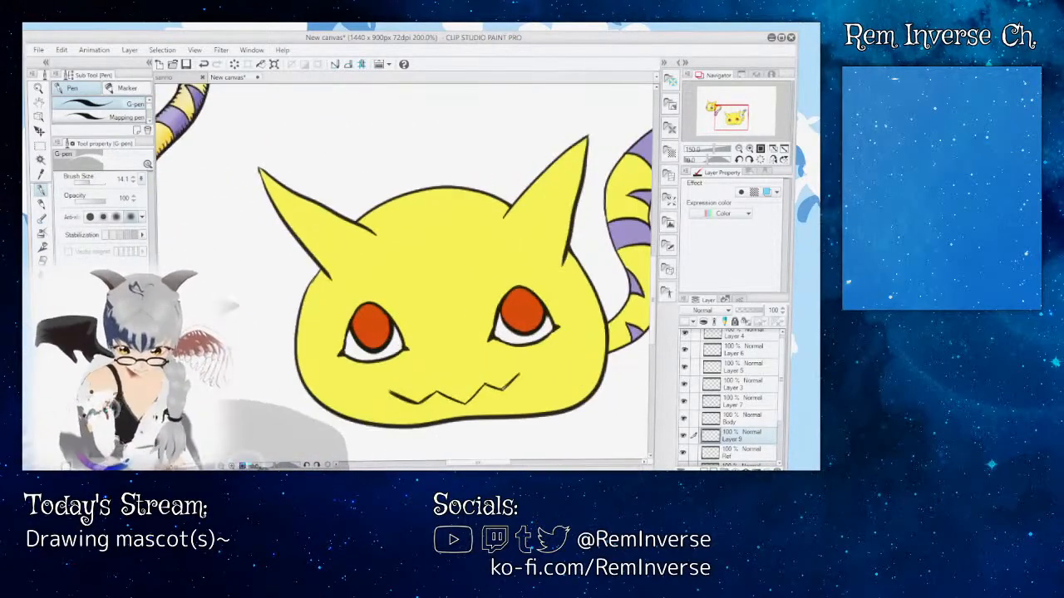
key(ctrl+plus)
key(ctrl+plus)
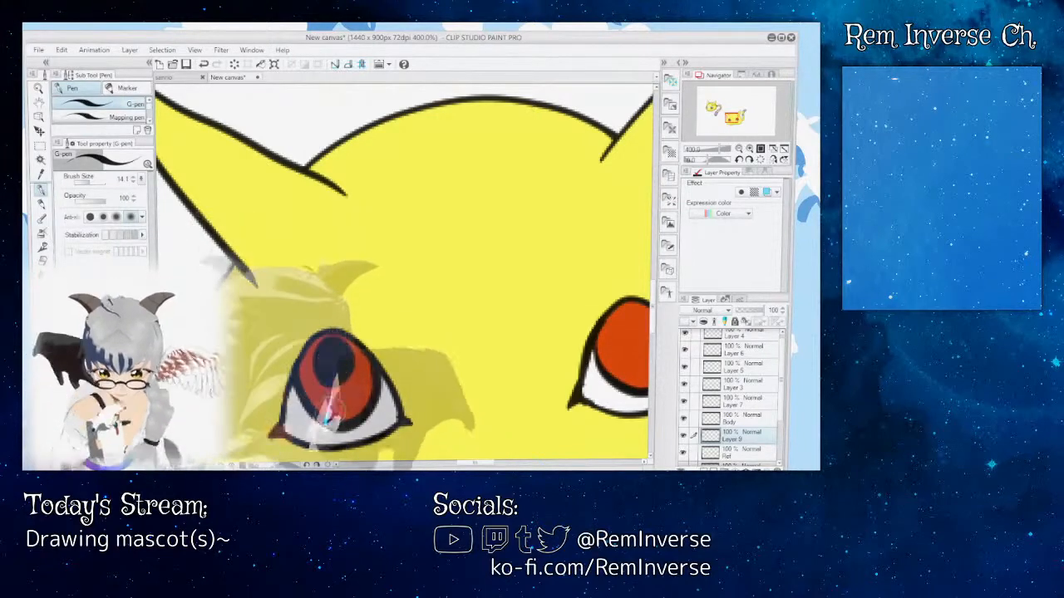
key(ctrl+minus)
key(ctrl+minus)
key(ctrl+minus)
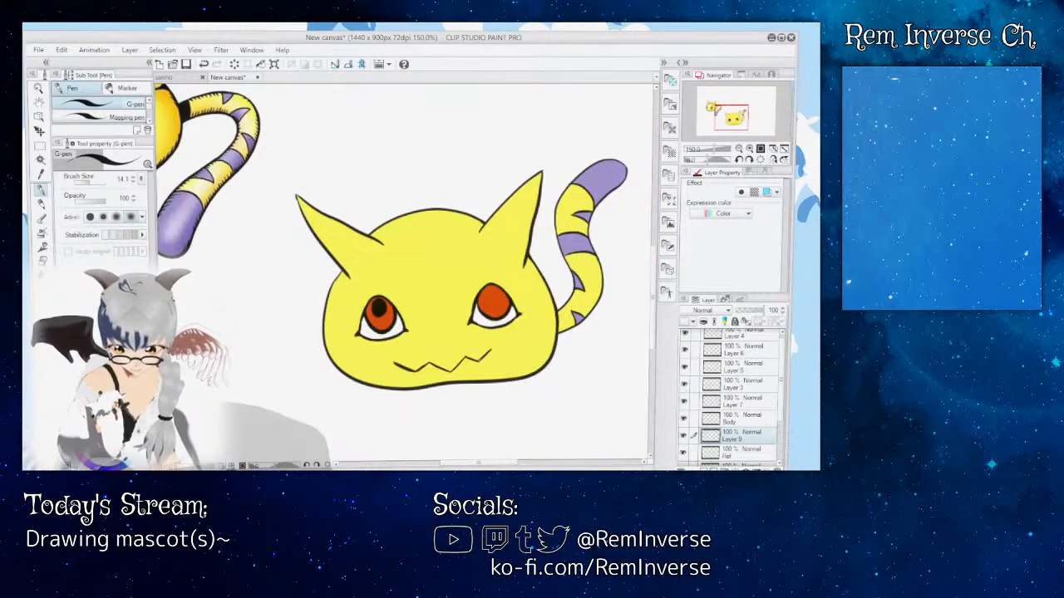
Step: Try a curved pupil outline across the left eye's red iris with the 14.1 G-pen, and undo the stroke
key(ctrl+plus)
key(ctrl+plus)
key(ctrl+plus)
key(ctrl+plus)
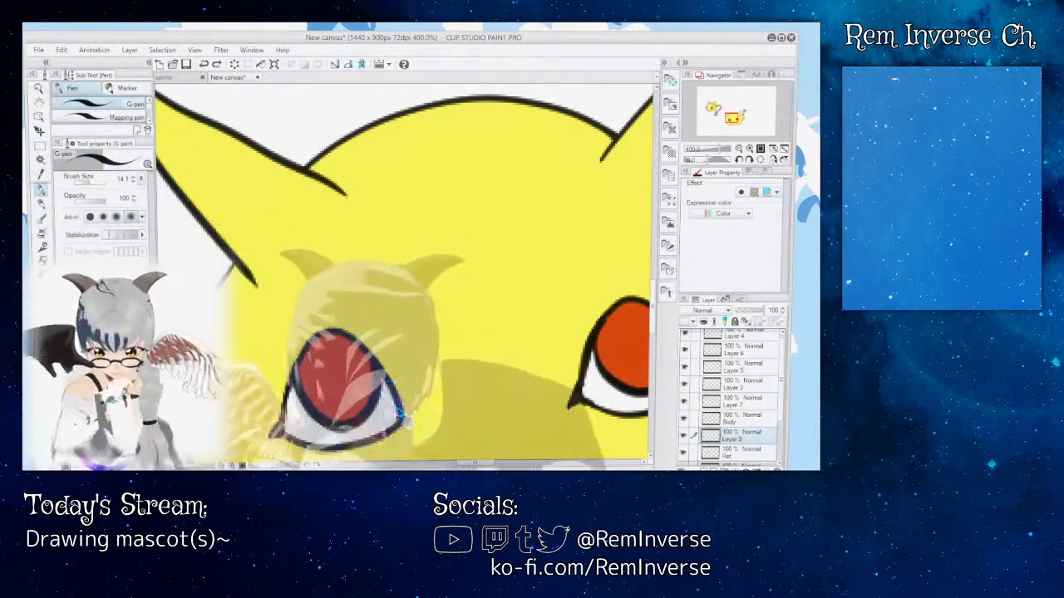
mouse_move(304, 370)
mouse_down()
mouse_move(329, 389)
mouse_move(370, 366)
mouse_up()
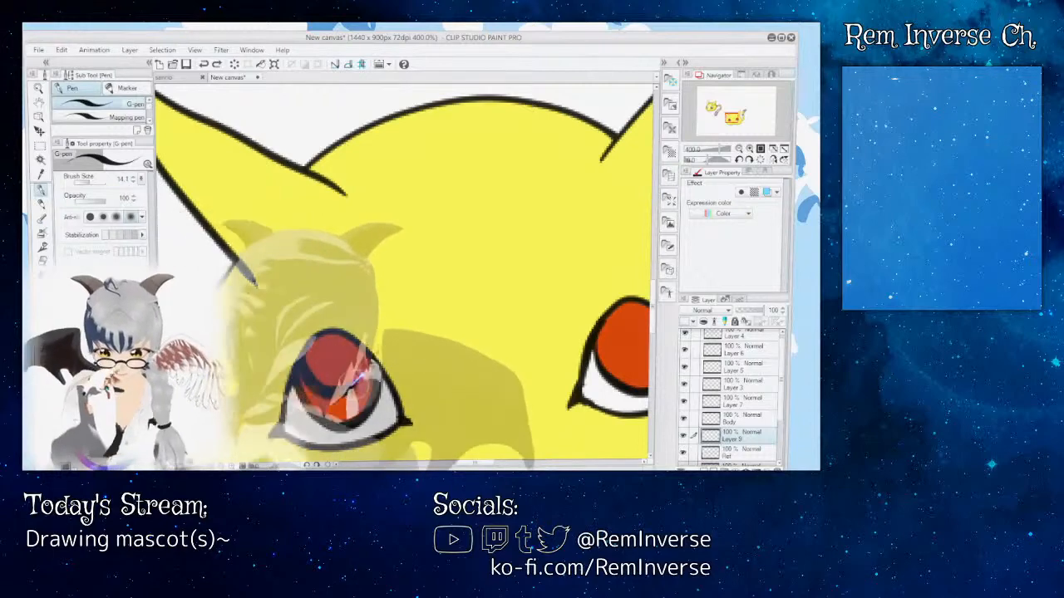
key(ctrl+z)
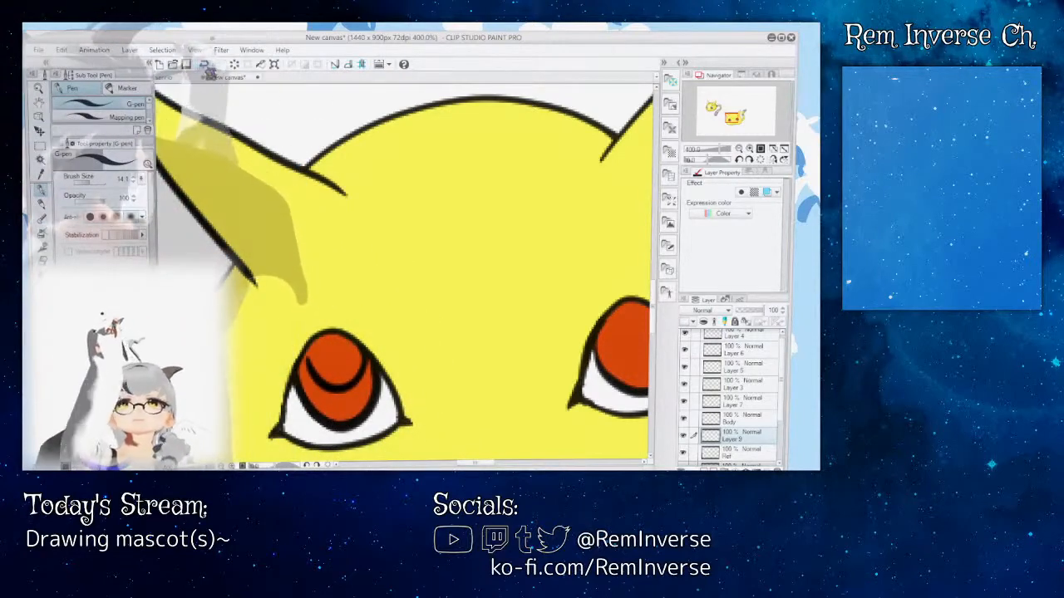
Step: Outline a rounded pupil in the upper part of the left iris with the G-pen at brush size 9.9 and fill it black
click(79, 182)
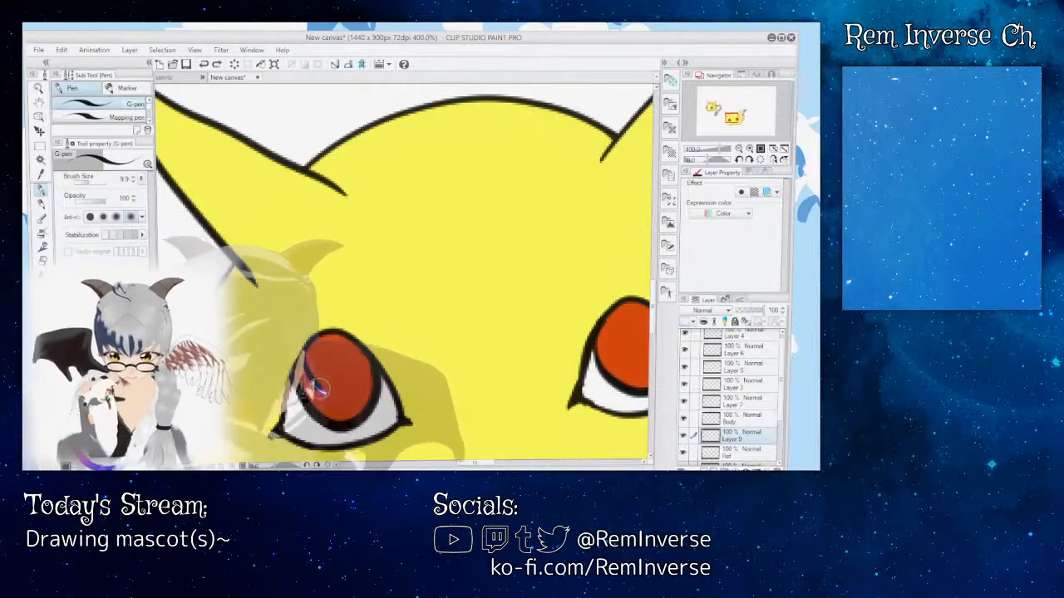
drag(354, 384, 359, 355)
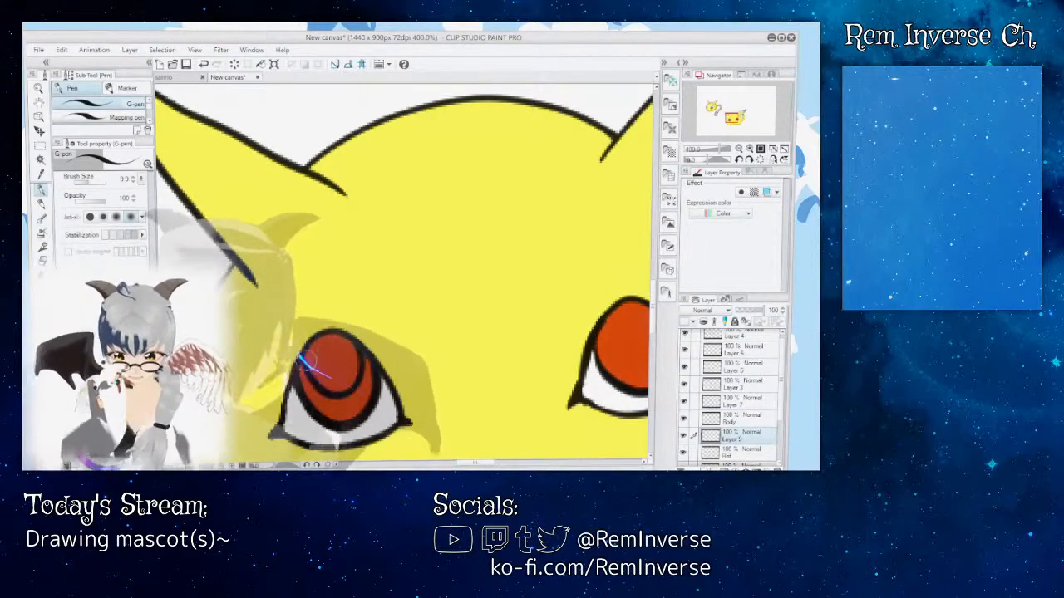
mouse_move(654, 298)
mouse_down()
mouse_move(654, 325)
mouse_move(654, 309)
mouse_up()
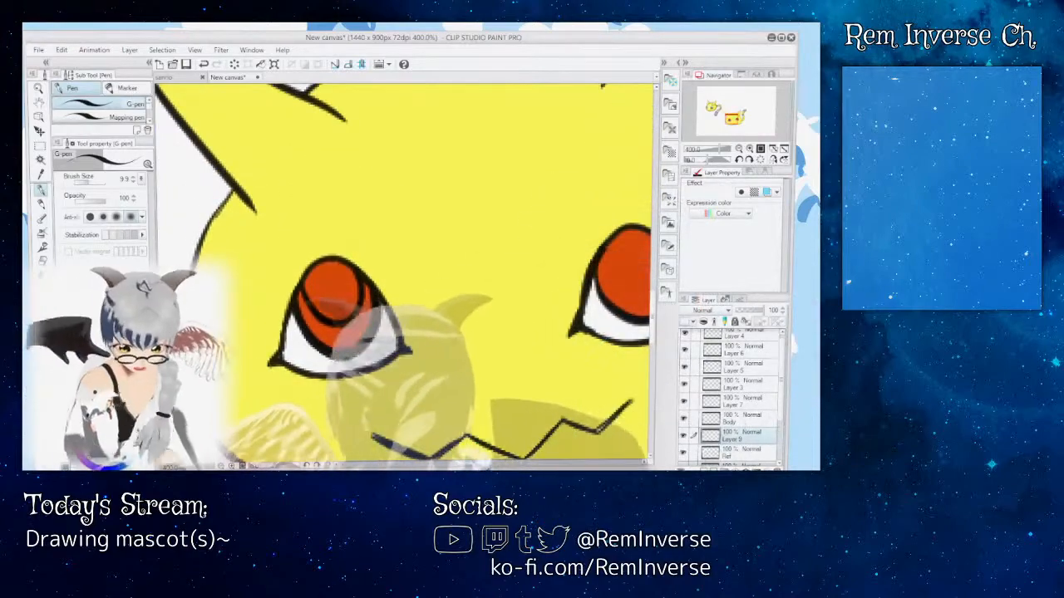
mouse_move(476, 463)
mouse_down()
mouse_move(490, 463)
mouse_move(469, 463)
mouse_up()
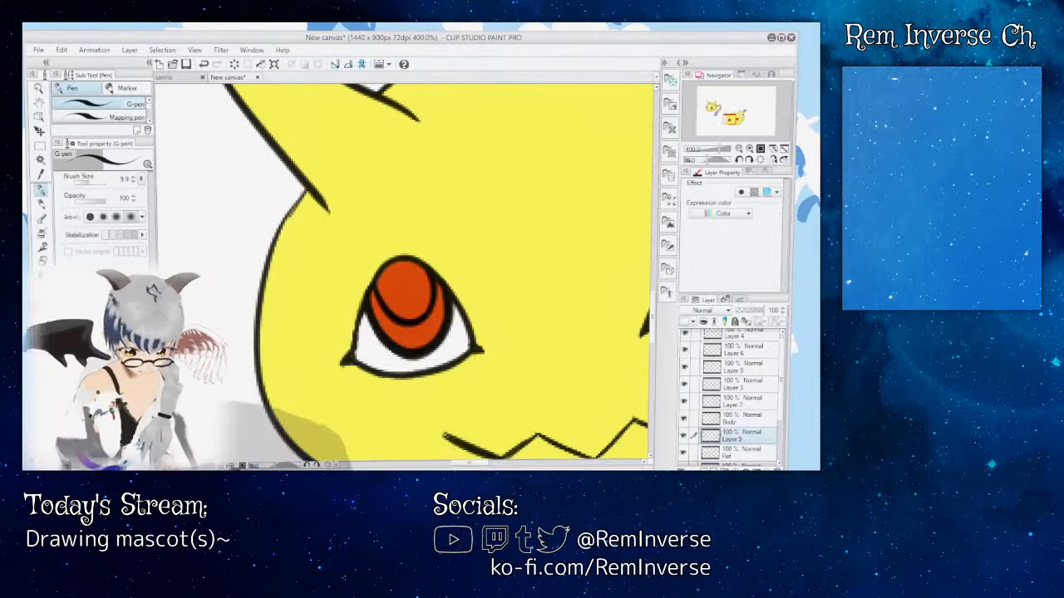
key(ctrl+plus)
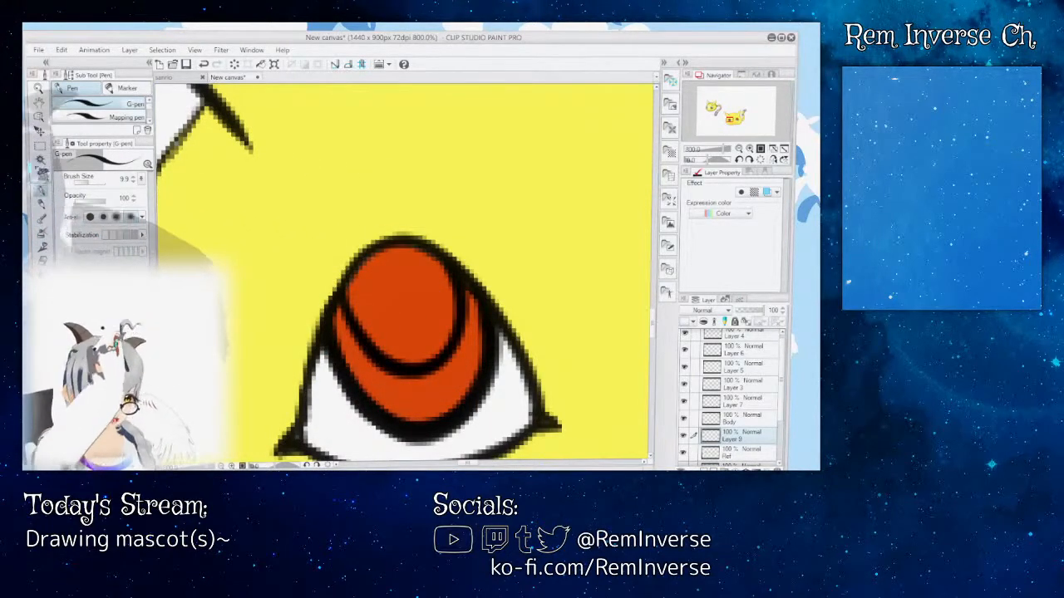
key(g)
click(378, 320)
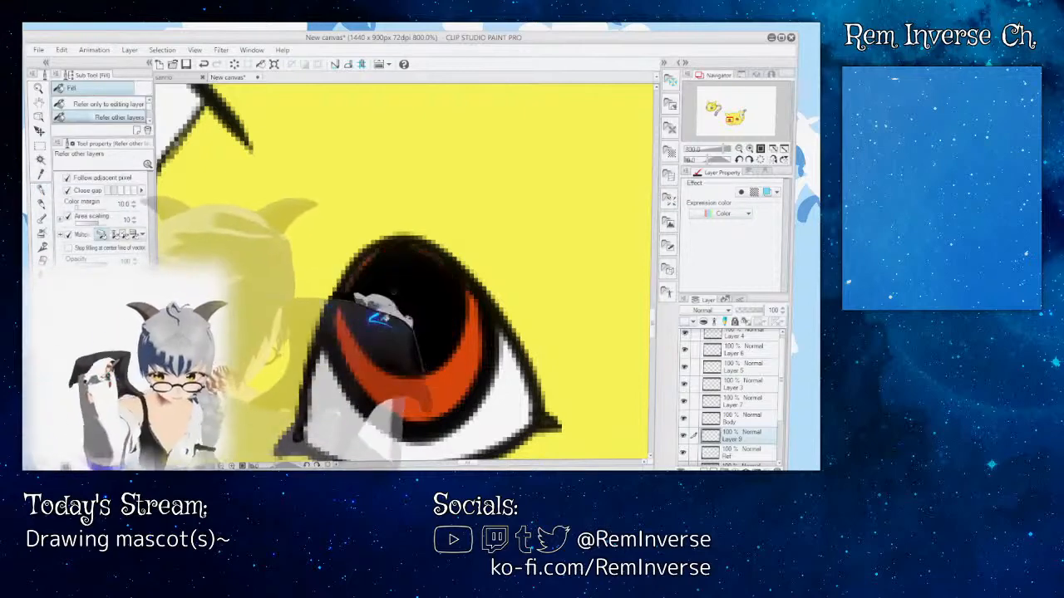
Step: Touch up the edges of the left eye's black pupil with the G-pen, reducing the brush size to 1.7
key(p)
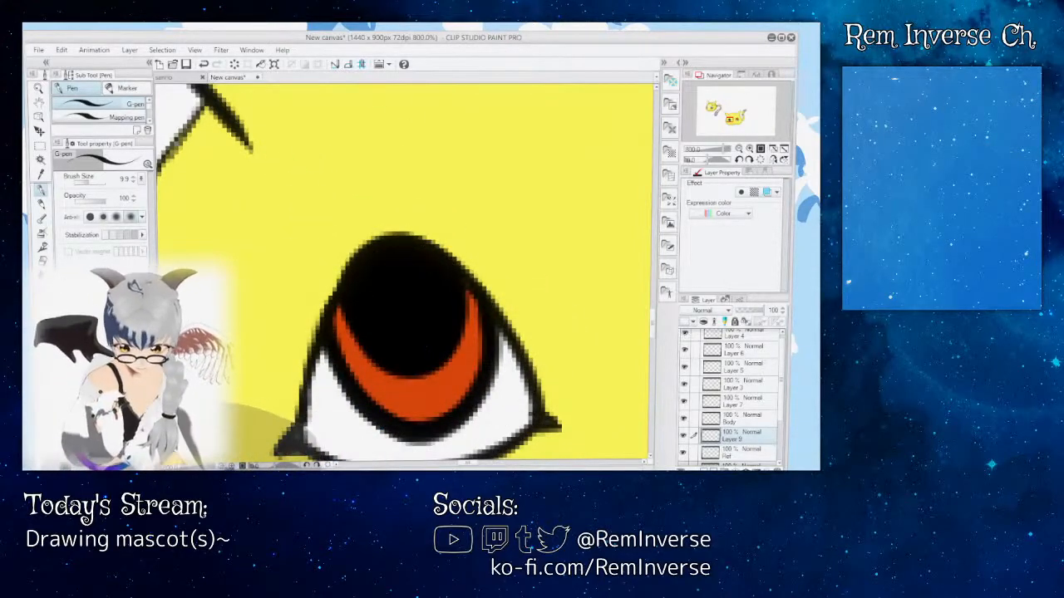
key(ctrl+minus)
key(ctrl+minus)
key(ctrl+minus)
key(ctrl+minus)
key(ctrl+minus)
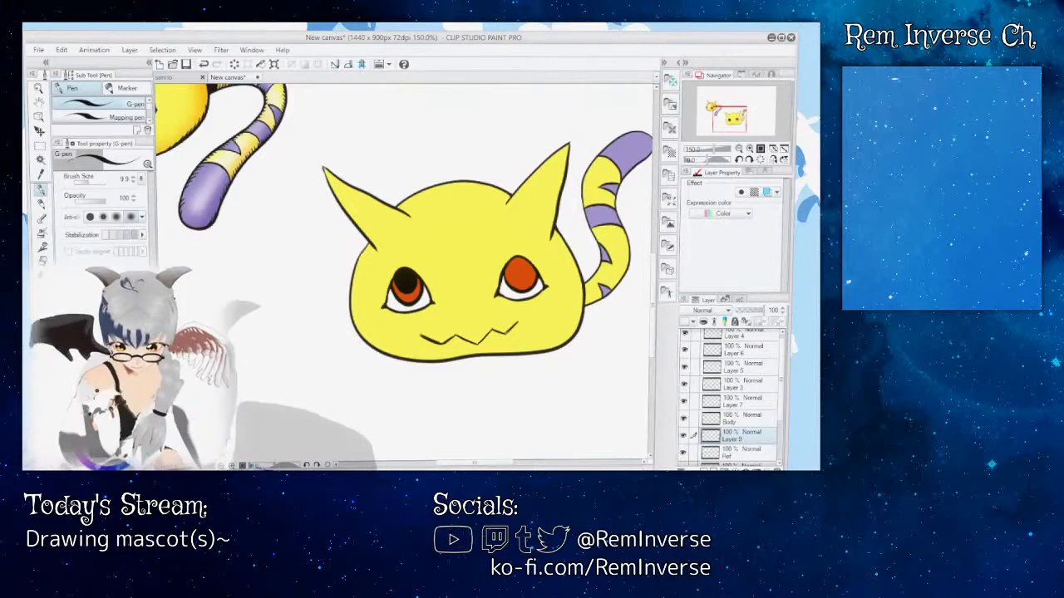
key(ctrl+plus)
key(ctrl+plus)
key(ctrl+plus)
key(ctrl+plus)
key(ctrl+plus)
key(ctrl+plus)
key(ctrl+plus)
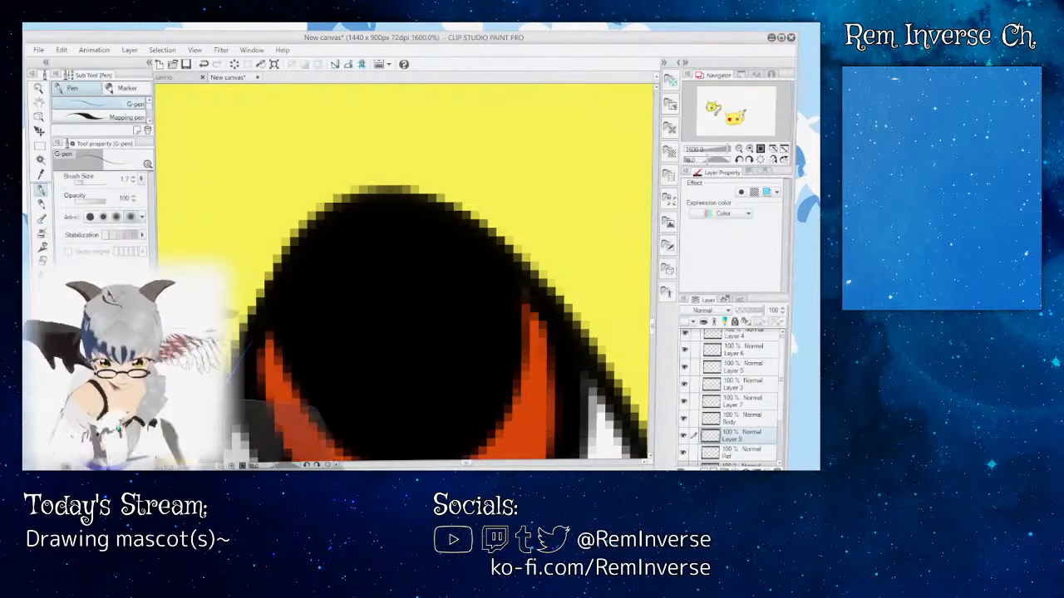
key(ctrl+minus)
key(ctrl+minus)
key(ctrl+minus)
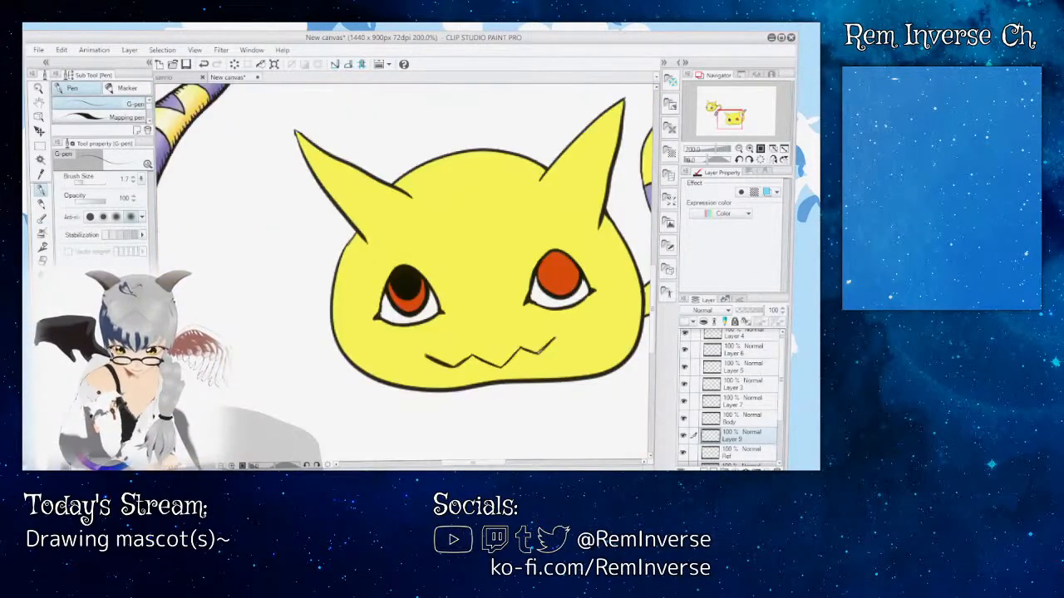
key(ctrl+minus)
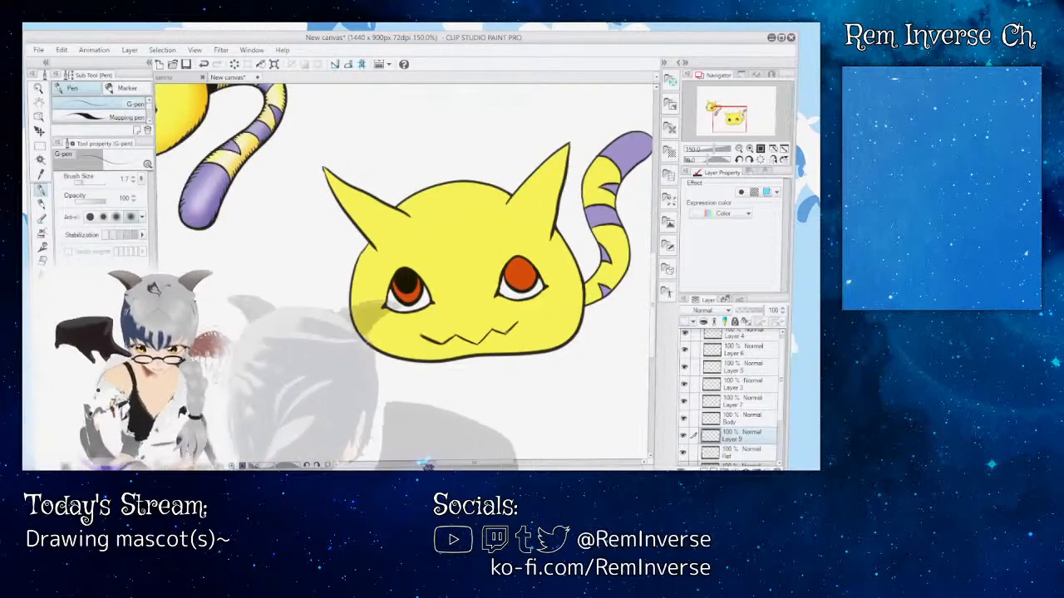
Step: Select the left eye's pupil with a rectangular marquee and paste a copy of it on its own layer
drag(474, 462, 494, 462)
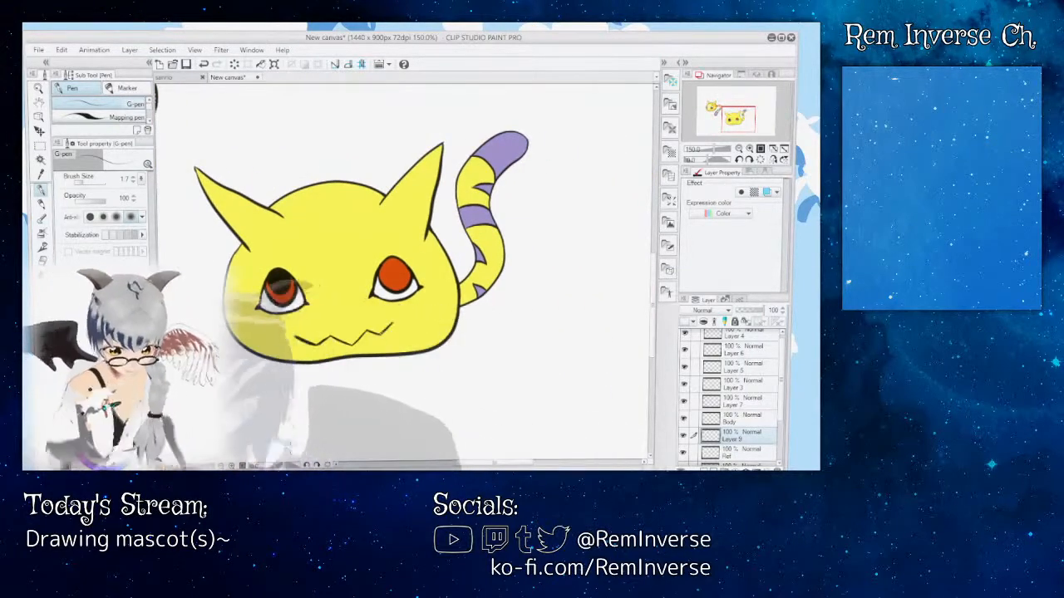
key(ctrl+plus)
key(ctrl+plus)
key(ctrl+plus)
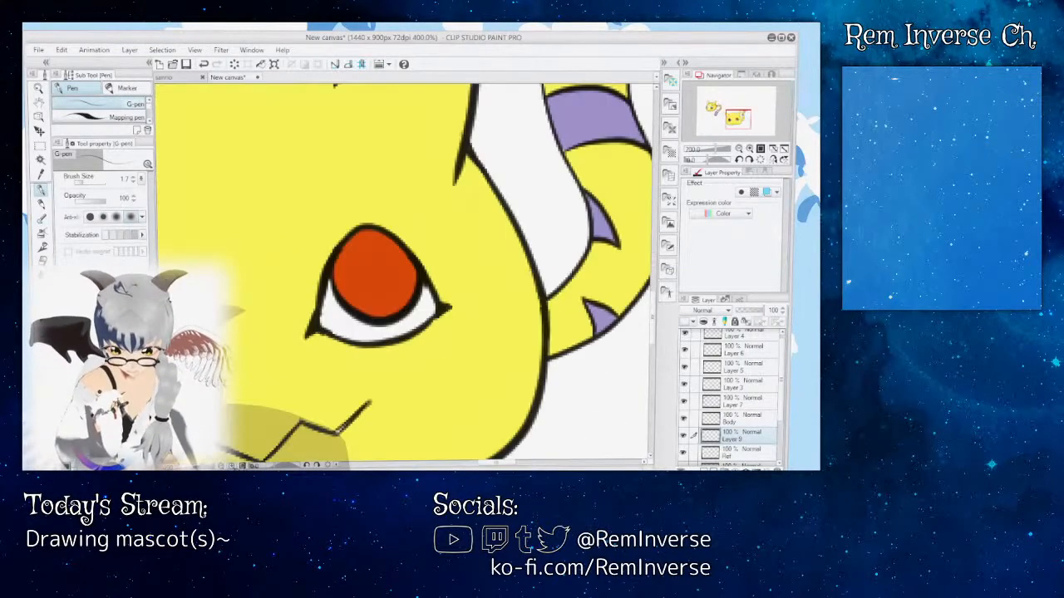
drag(496, 462, 483, 462)
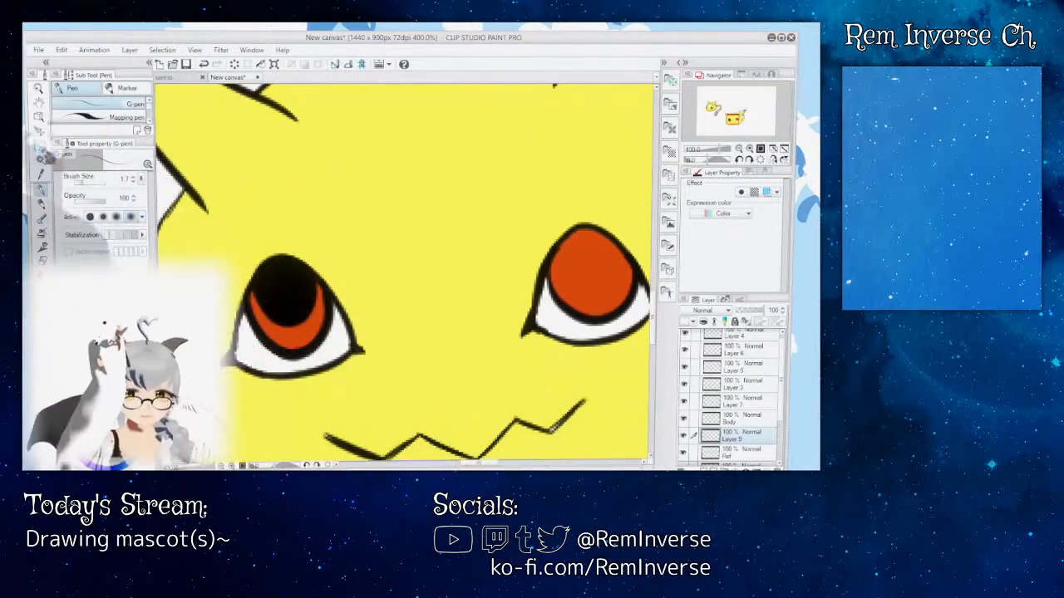
click(40, 145)
drag(245, 222, 339, 345)
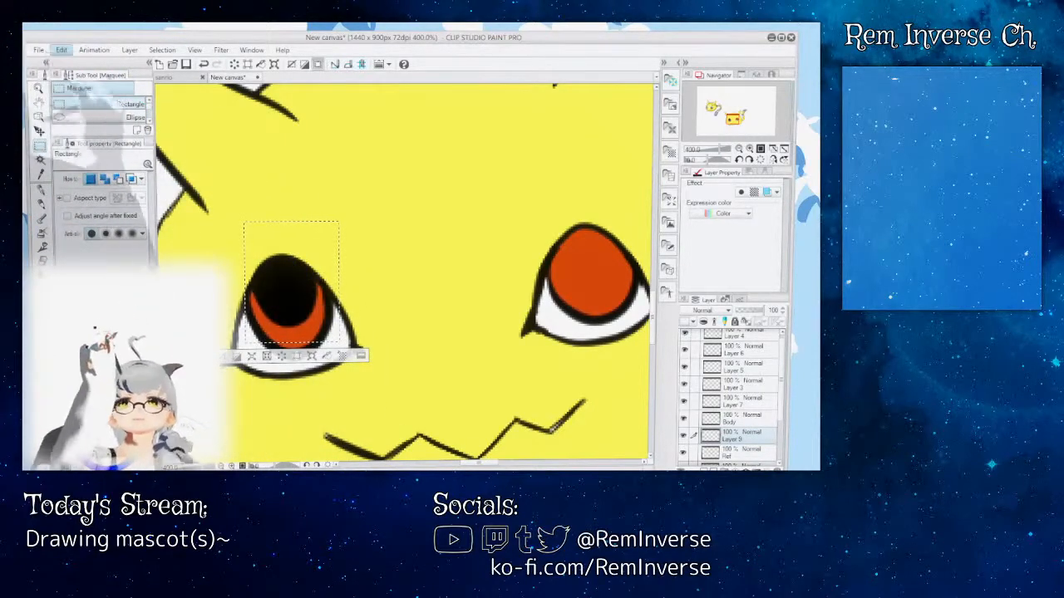
key(ctrl+v)
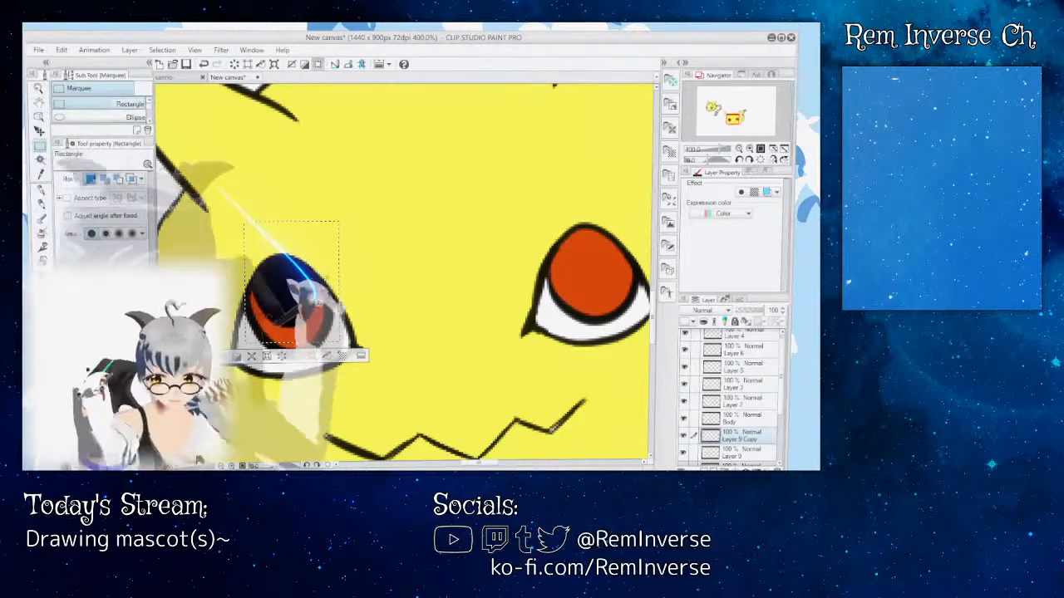
Step: Move the copied pupil onto the right eye's red iris and clear the selection
click(39, 131)
drag(295, 280, 585, 251)
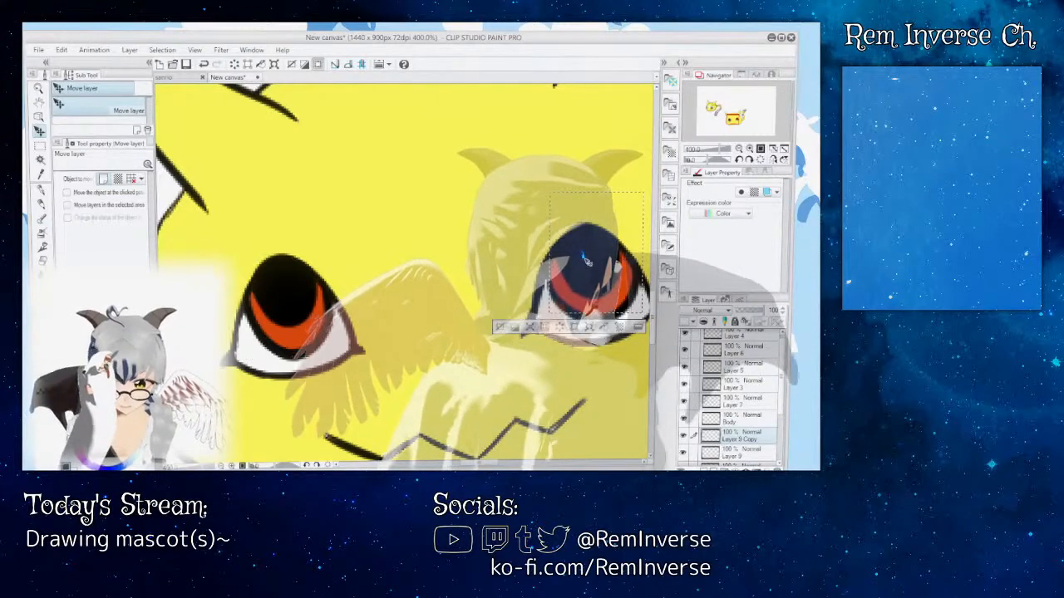
click(39, 145)
click(340, 201)
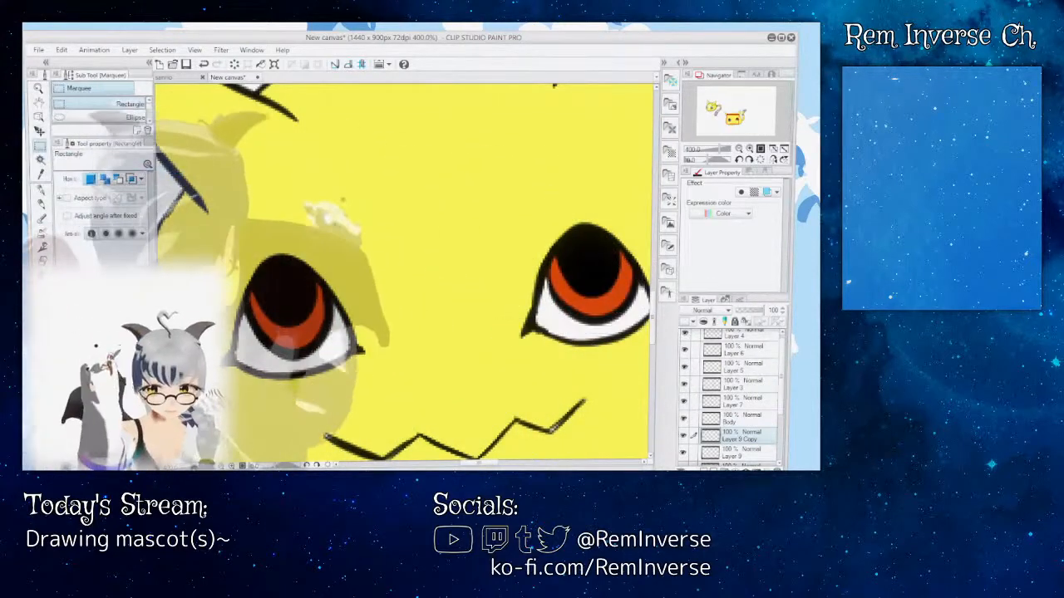
Step: Compare the pupils in both eyes at whole-figure size and close up
key(ctrl+minus)
key(ctrl+minus)
key(ctrl+minus)
key(ctrl+minus)
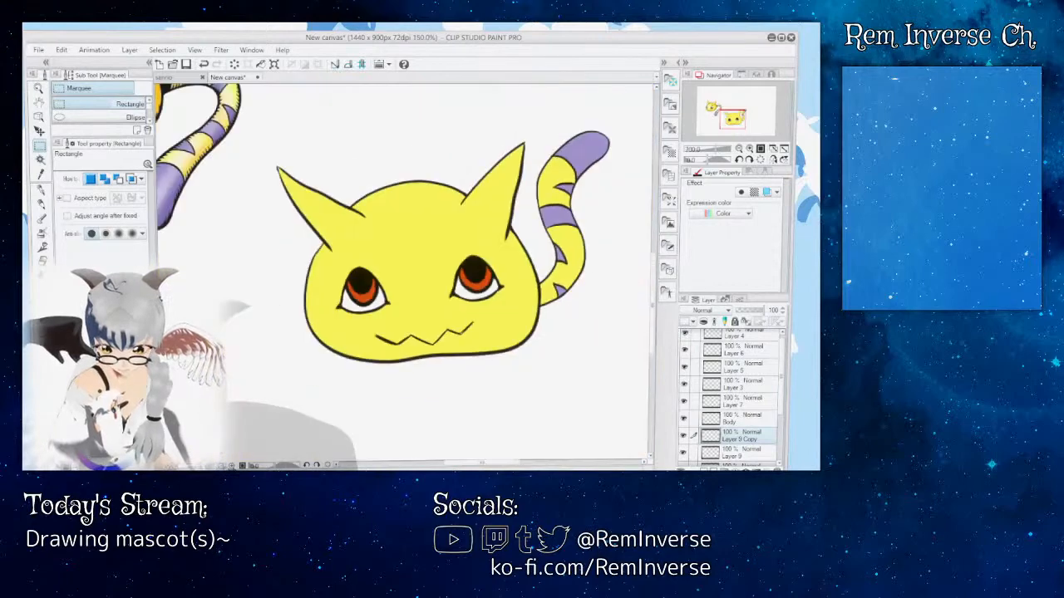
key(ctrl+plus)
key(ctrl+plus)
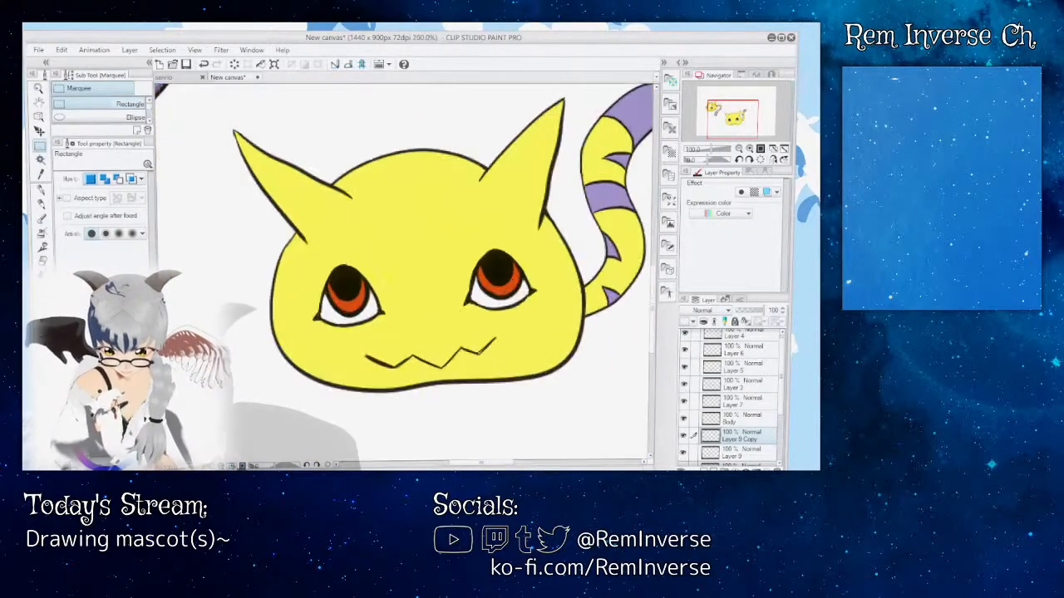
key(ctrl+plus)
key(ctrl+plus)
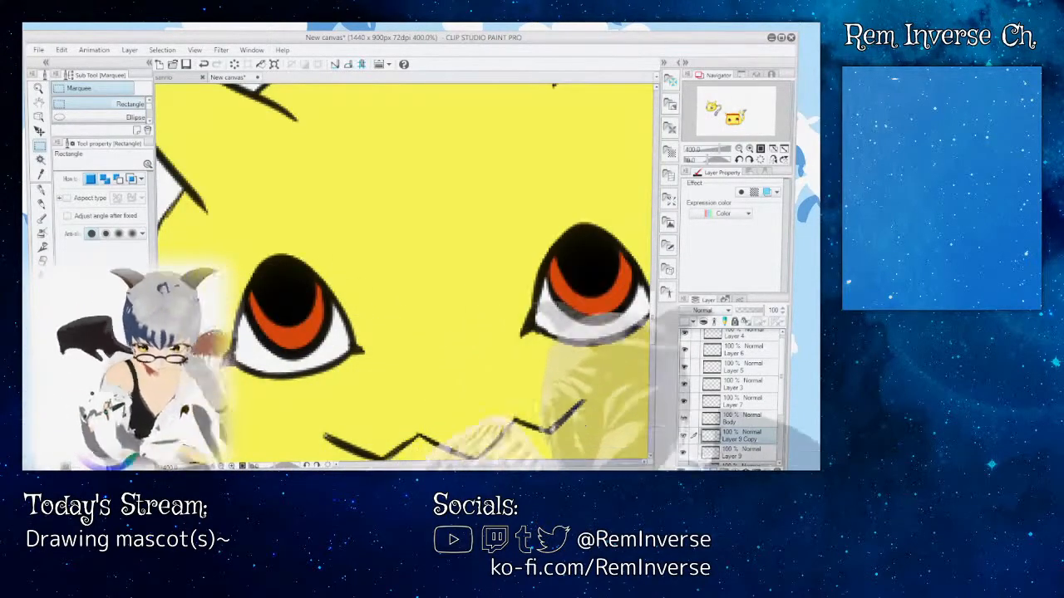
Step: Add a new layer and paint a large white highlight near the top of each pupil with the G-pen at brush size 15
key(ctrl+shift+n)
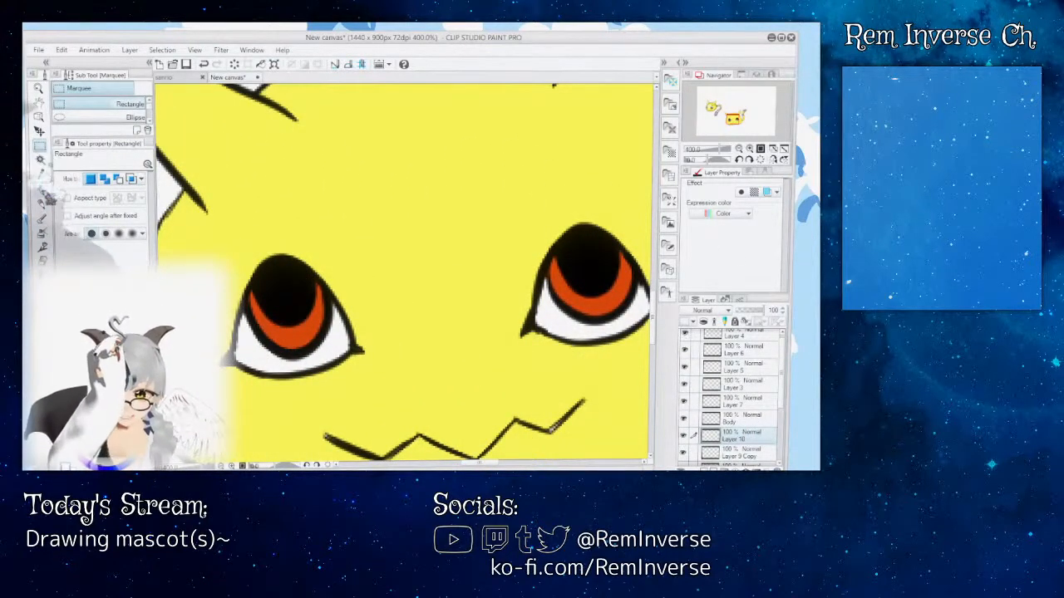
key(p)
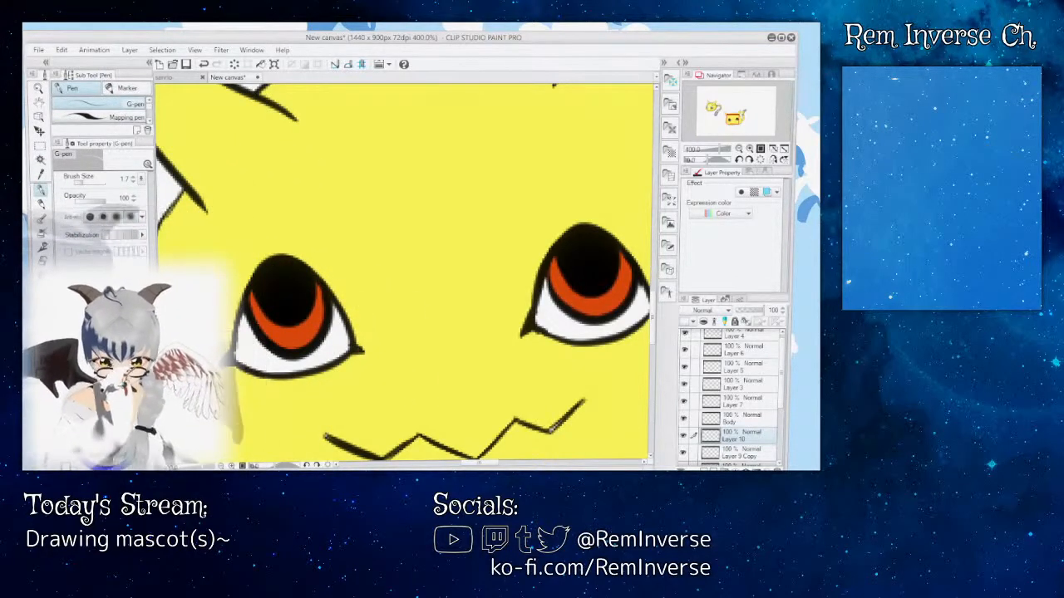
click(90, 183)
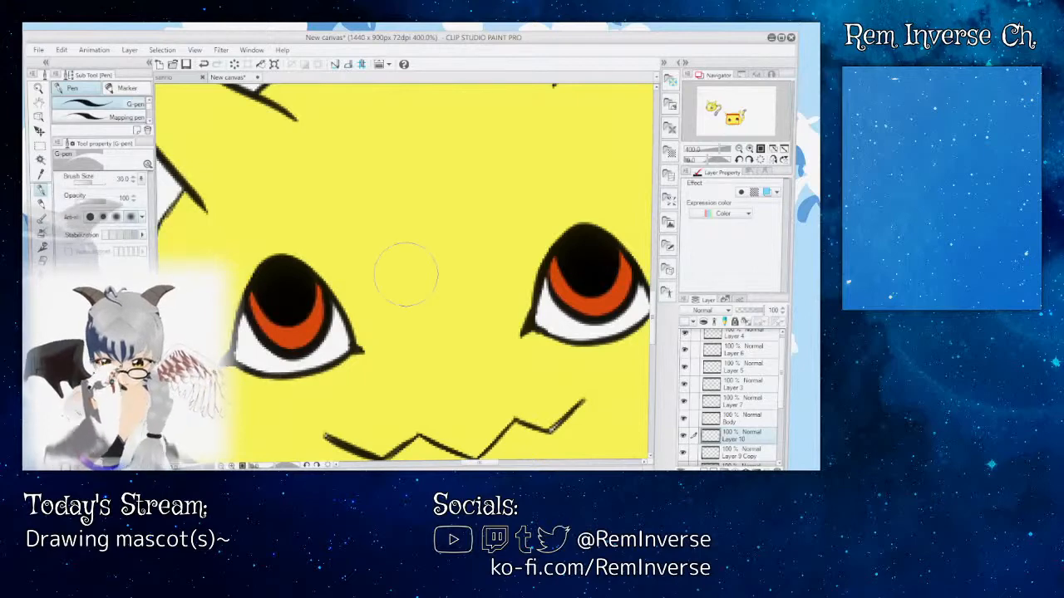
click(88, 183)
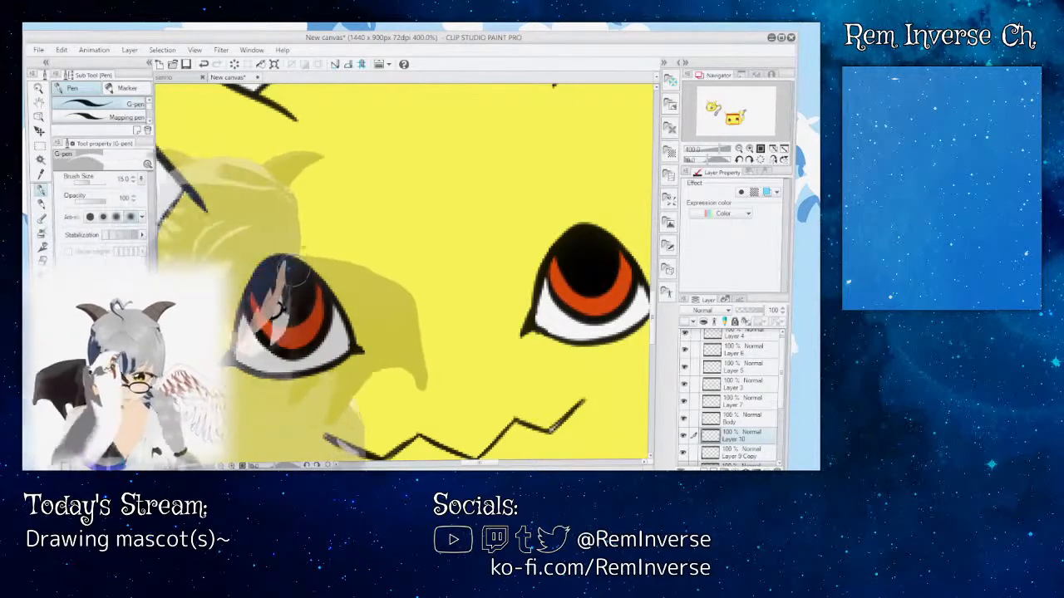
drag(297, 279, 290, 272)
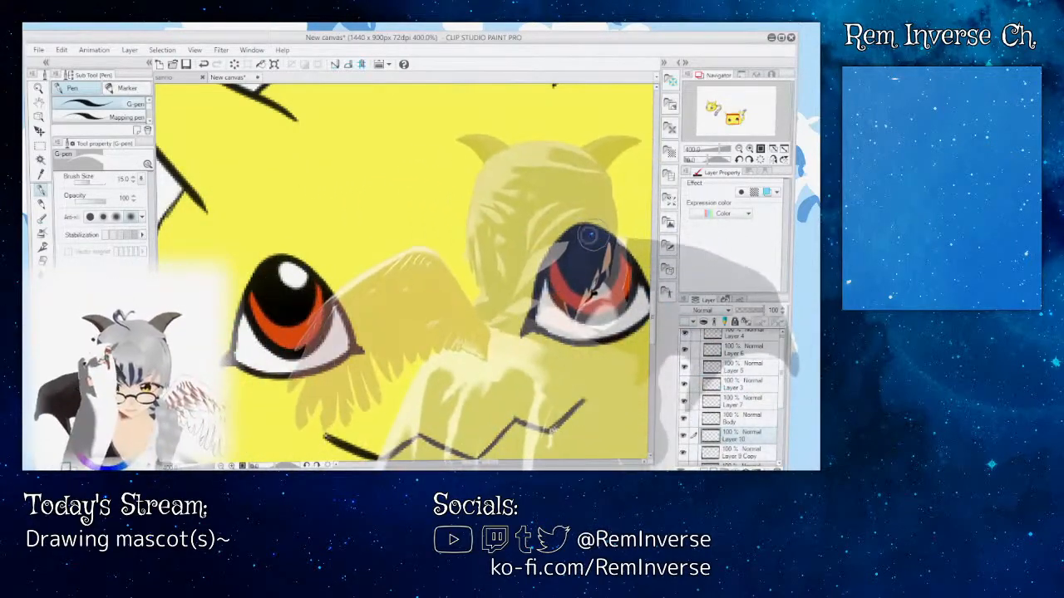
drag(593, 236, 596, 243)
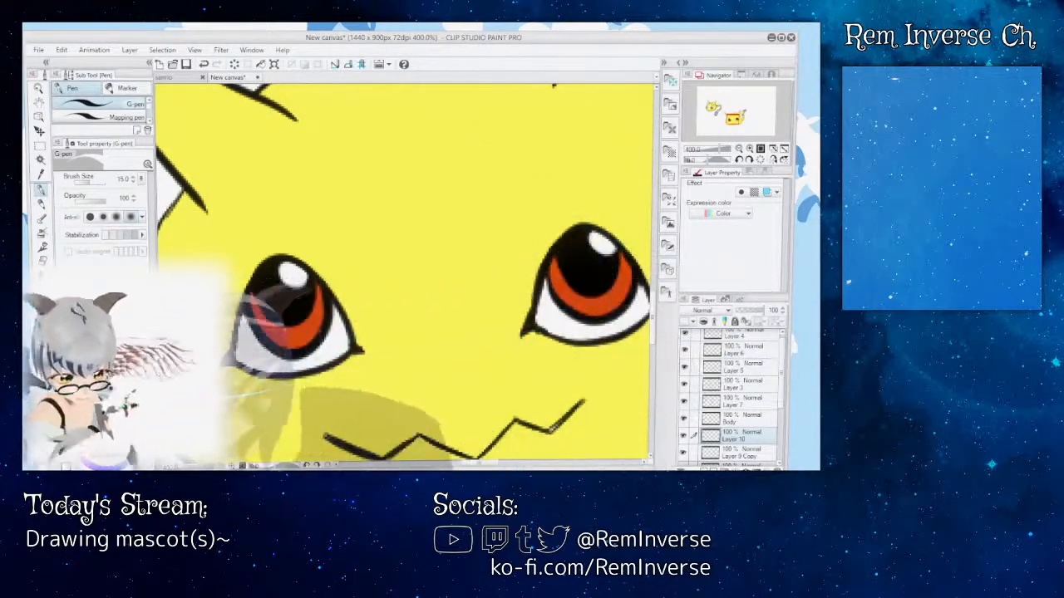
Step: Add a small round white highlight at the lower left of each pupil, checking the eyes at whole-figure size
key(ctrl+minus)
key(ctrl+minus)
key(ctrl+minus)
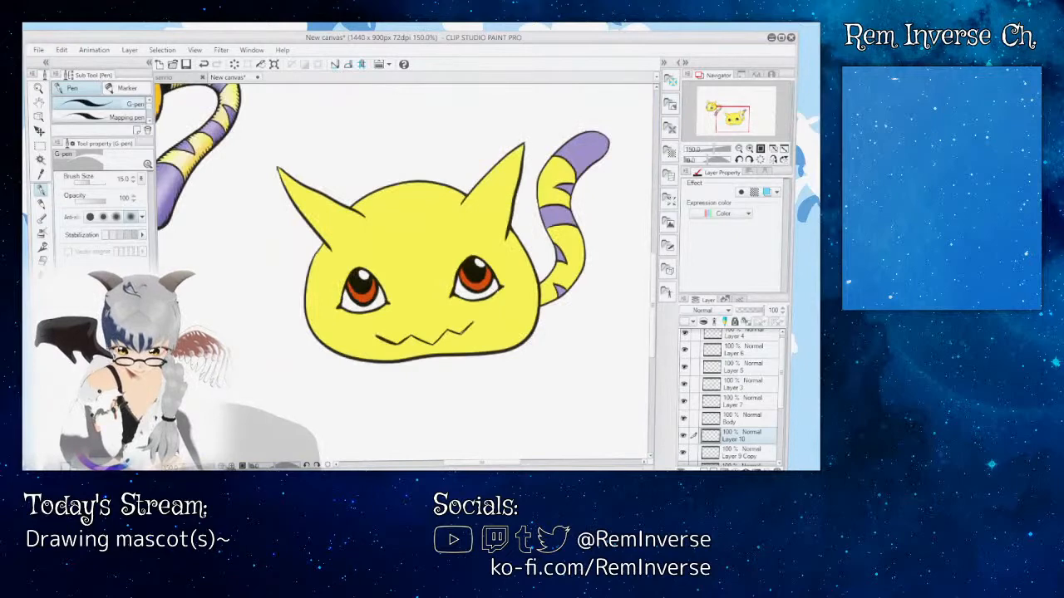
key(ctrl+minus)
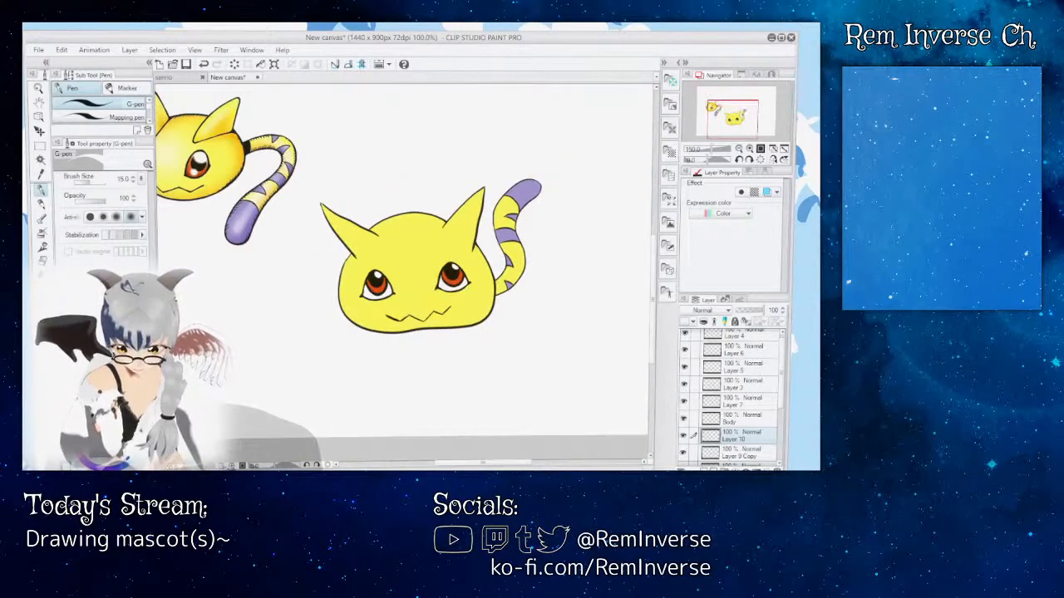
key(ctrl+plus)
key(ctrl+plus)
key(ctrl+plus)
key(ctrl+plus)
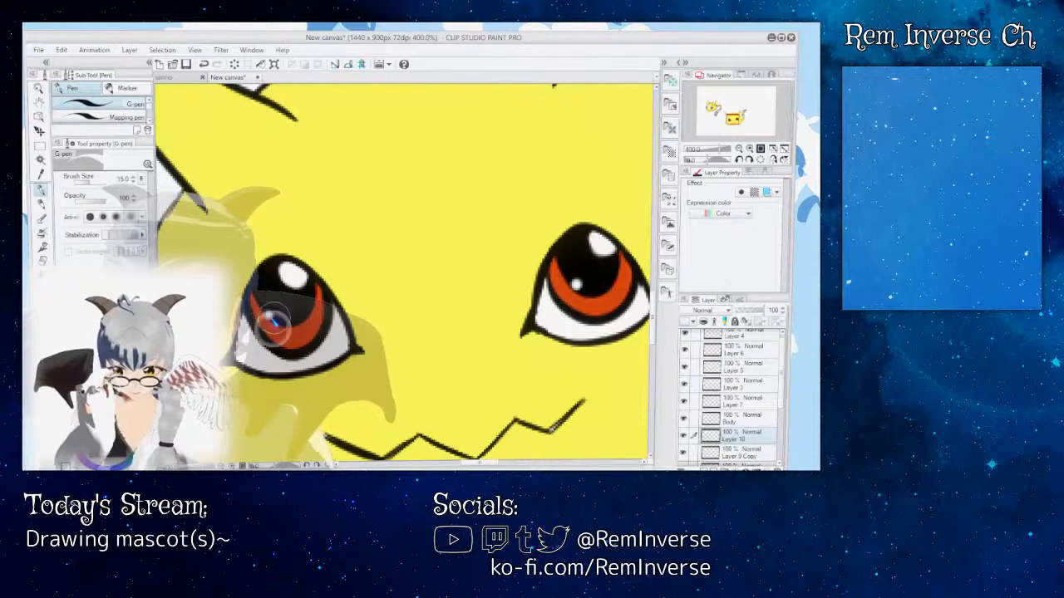
key(ctrl+minus)
key(ctrl+minus)
key(ctrl+minus)
key(ctrl+minus)
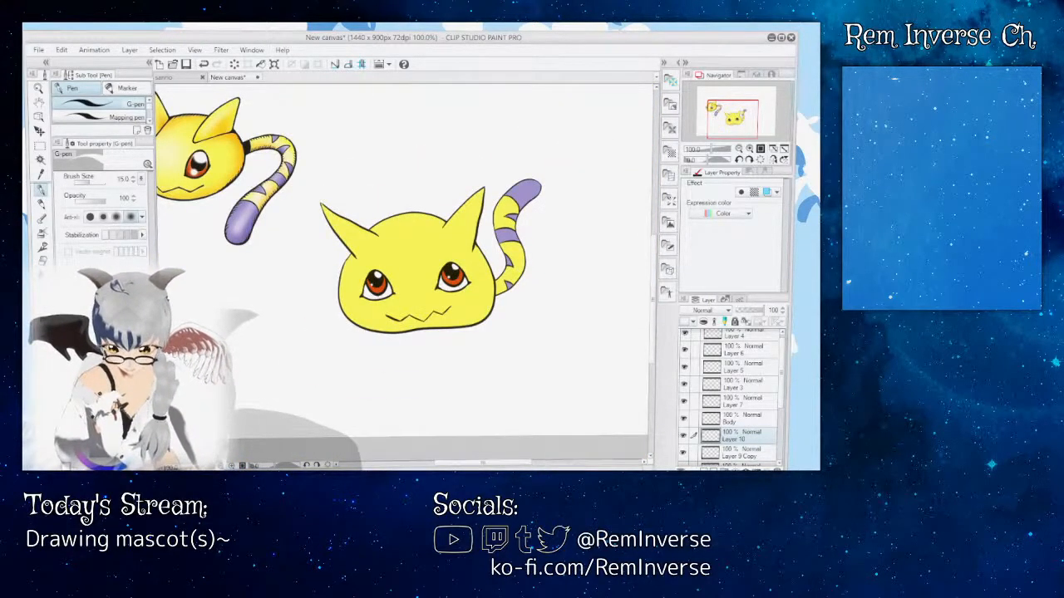
key(ctrl+plus)
key(ctrl+plus)
key(ctrl+plus)
key(ctrl+plus)
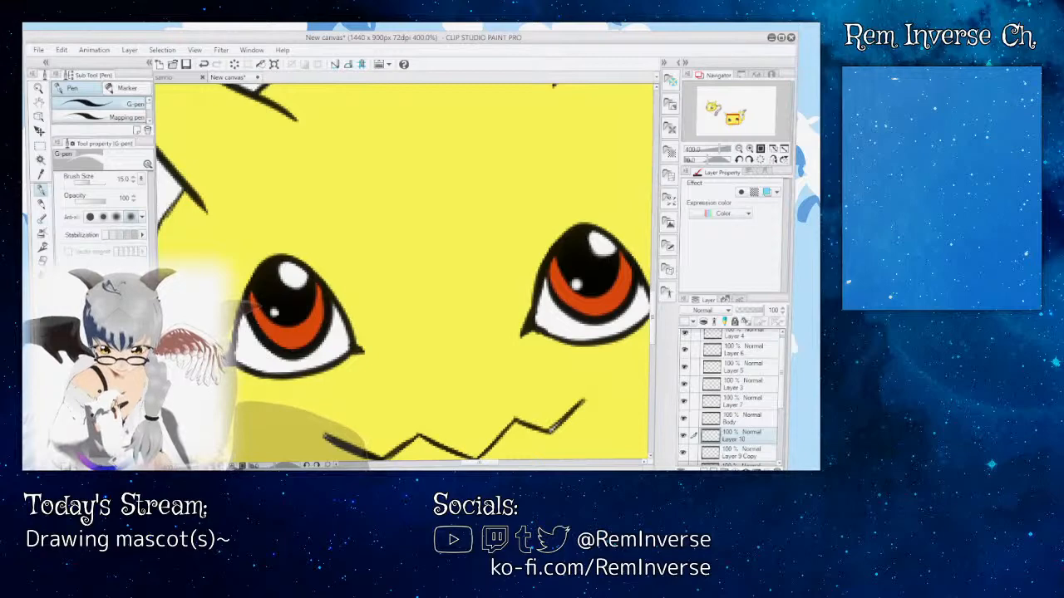
Step: Compare the highlighted eyes with the reference mascot, at whole-figure size and closer in
key(ctrl+minus)
key(ctrl+minus)
key(ctrl+minus)
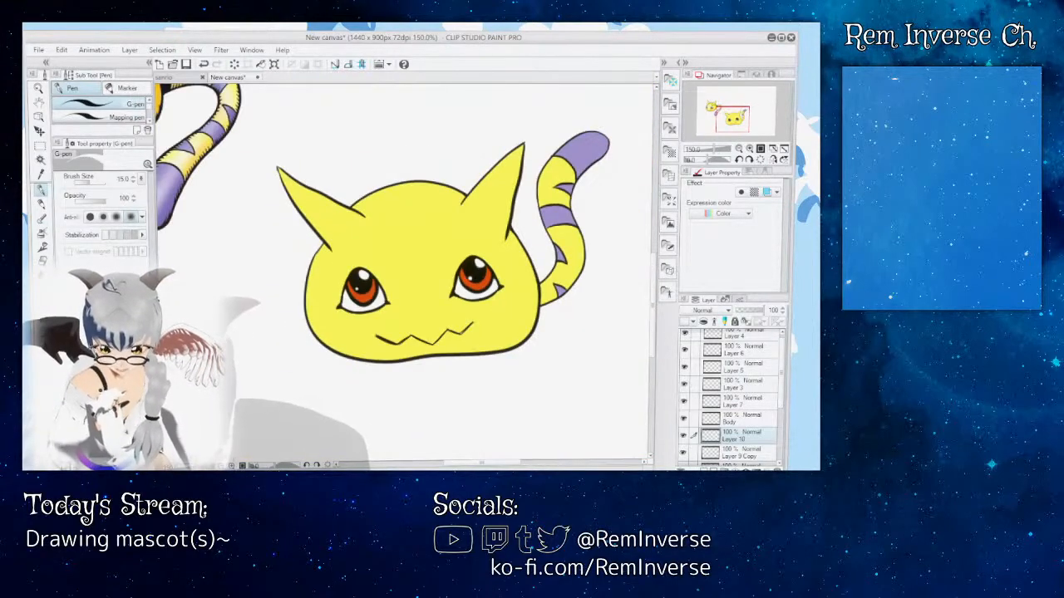
key(ctrl+minus)
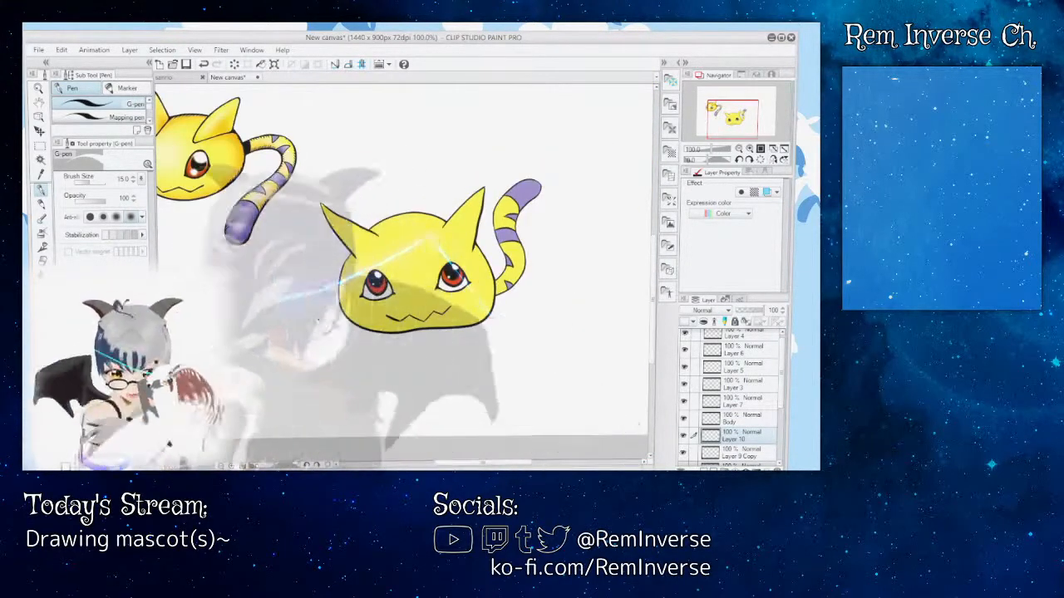
key(ctrl+plus)
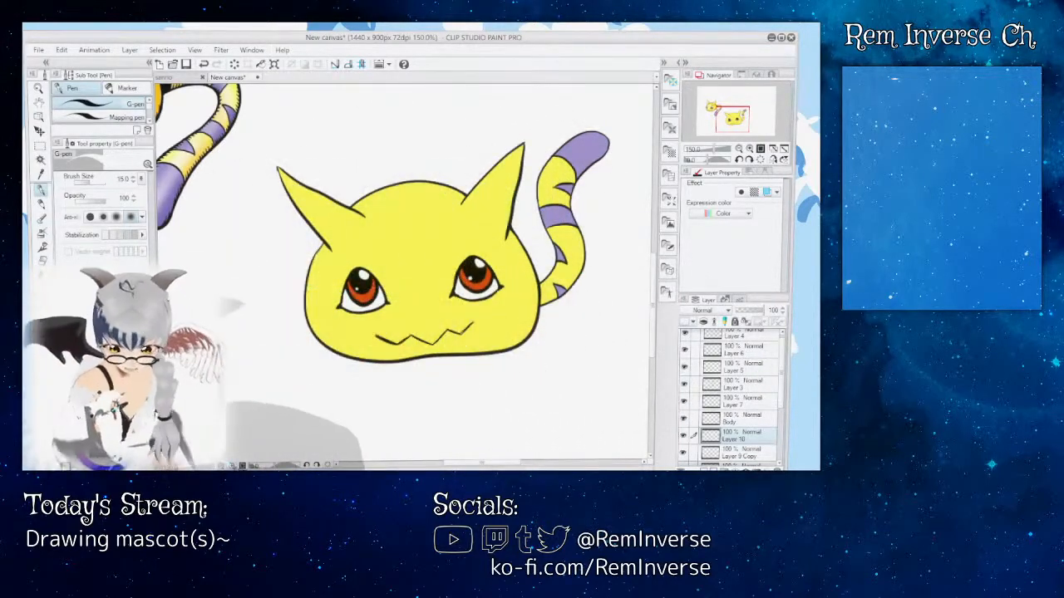
key(ctrl+plus)
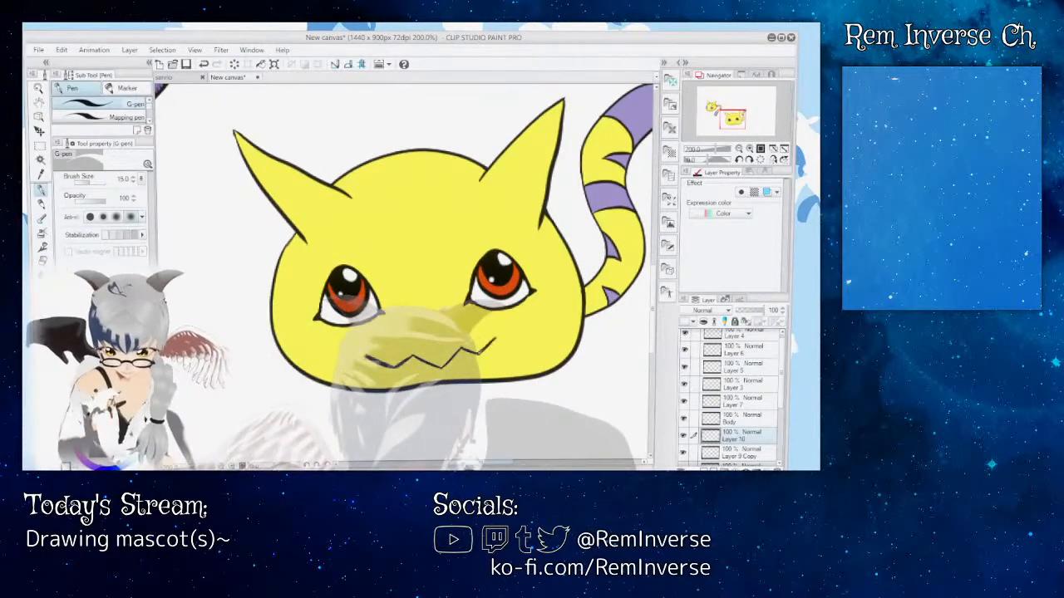
drag(487, 463, 503, 463)
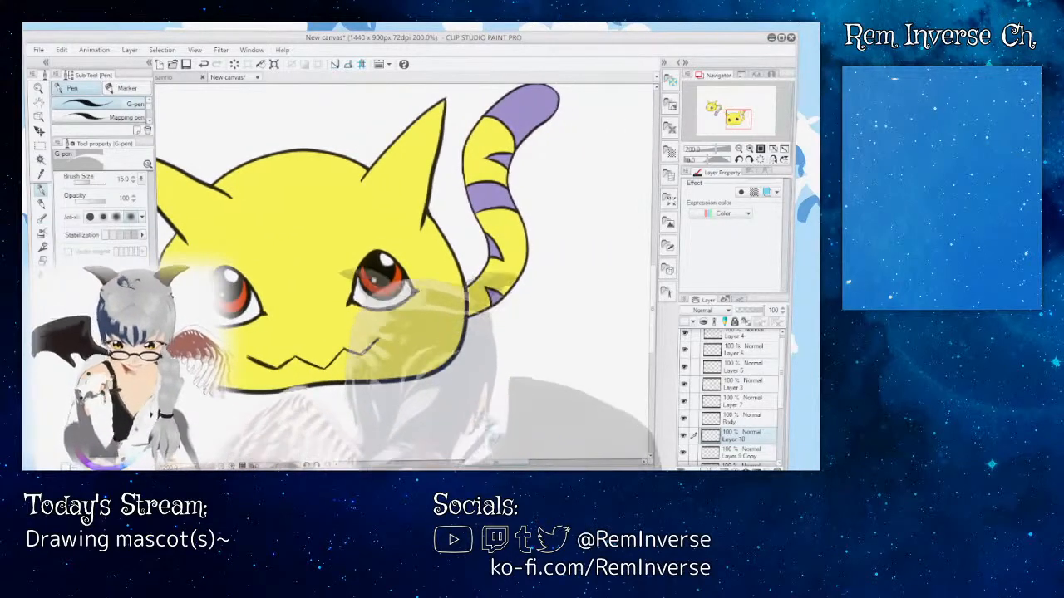
Step: Select Layer 3 and inspect the mascot's mouth, body outline and tail close up and beside the reference
drag(784, 357, 785, 409)
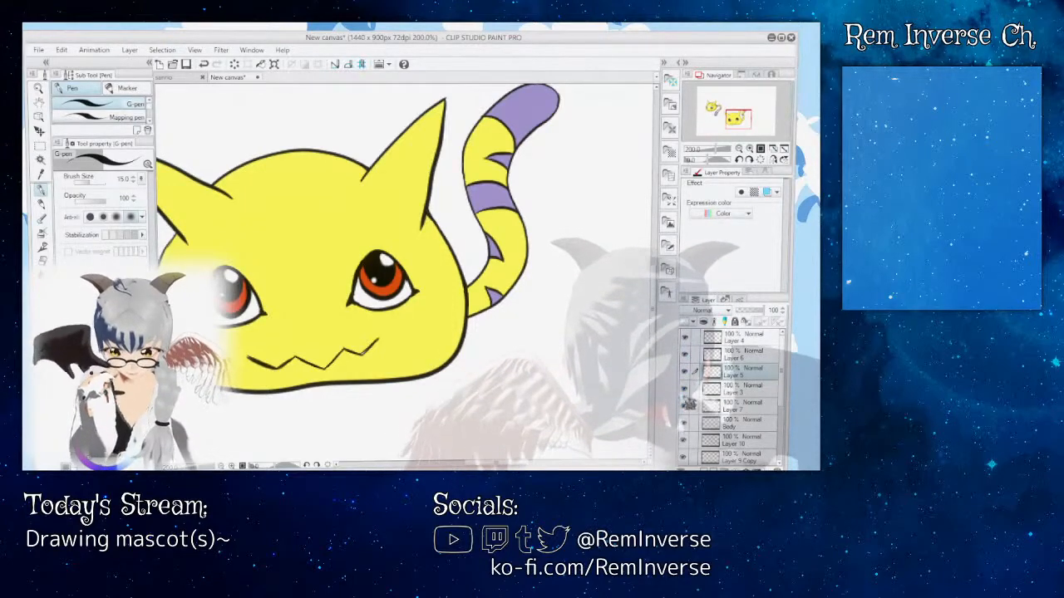
click(738, 388)
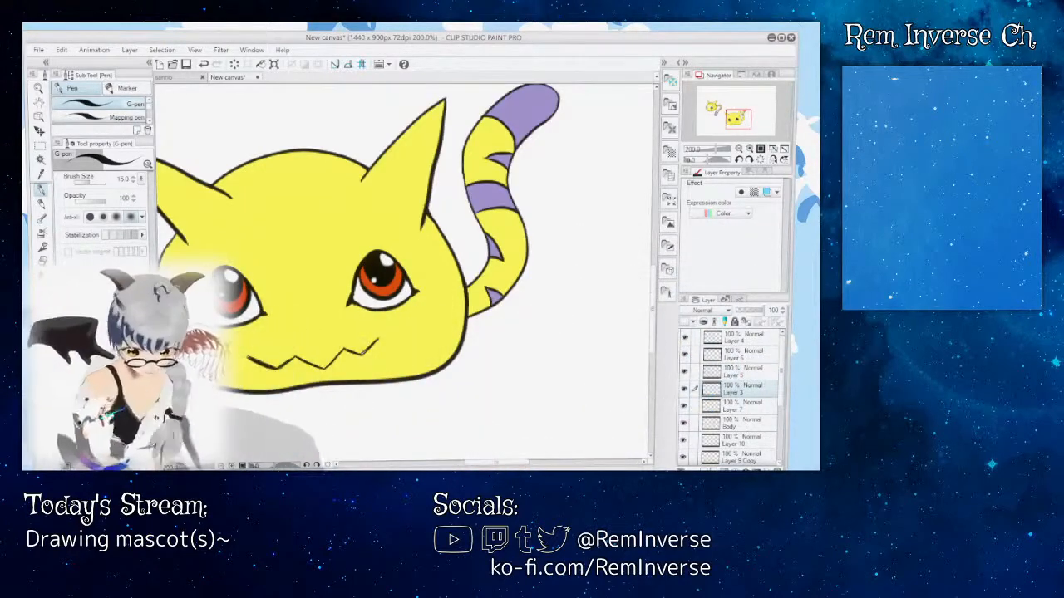
key(ctrl+plus)
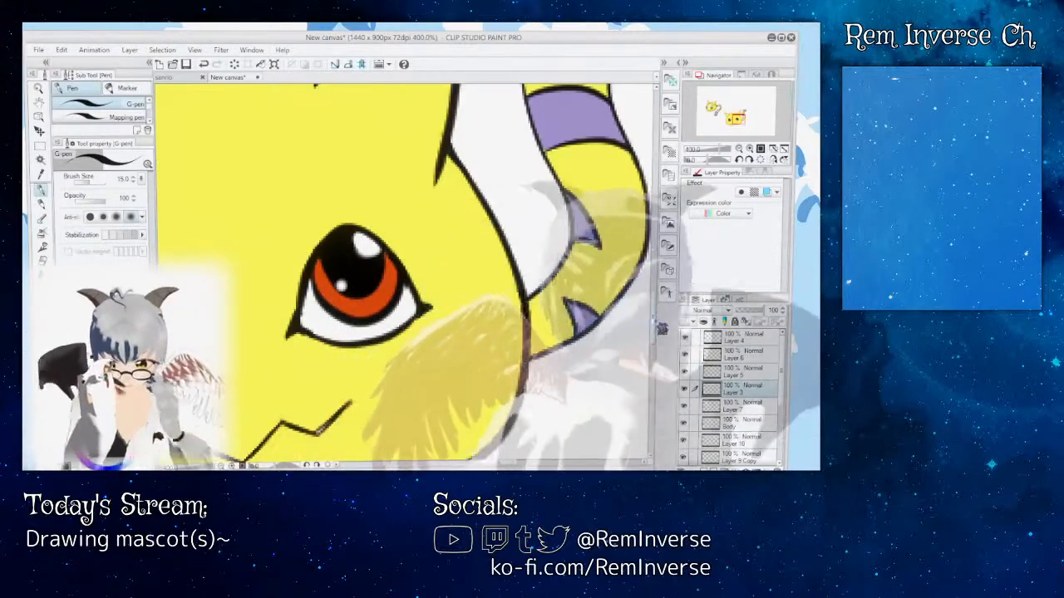
drag(654, 316, 655, 335)
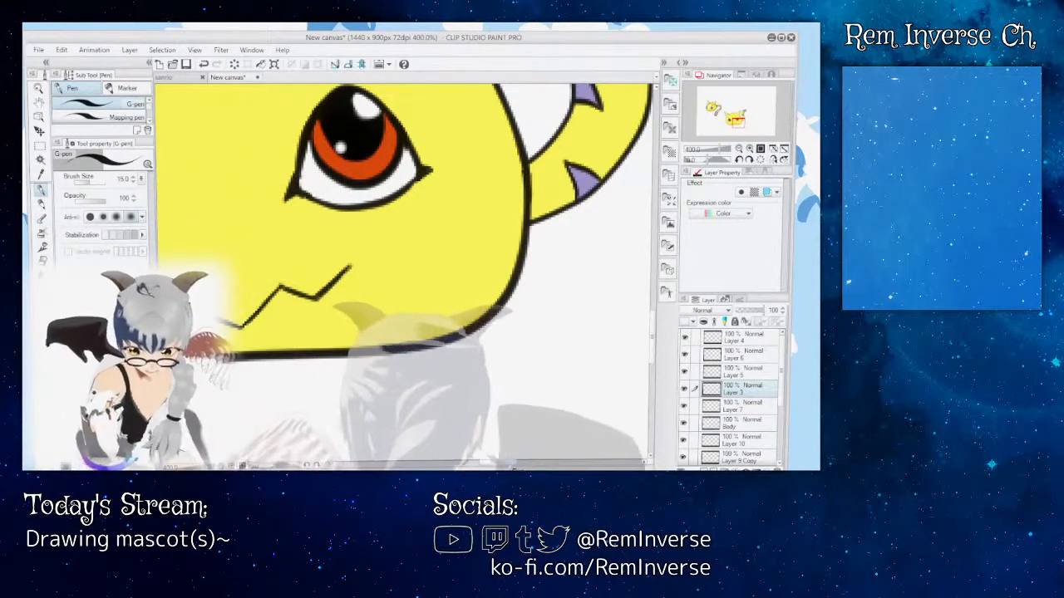
mouse_move(513, 466)
mouse_down()
mouse_move(479, 465)
mouse_move(506, 466)
mouse_move(497, 469)
mouse_up()
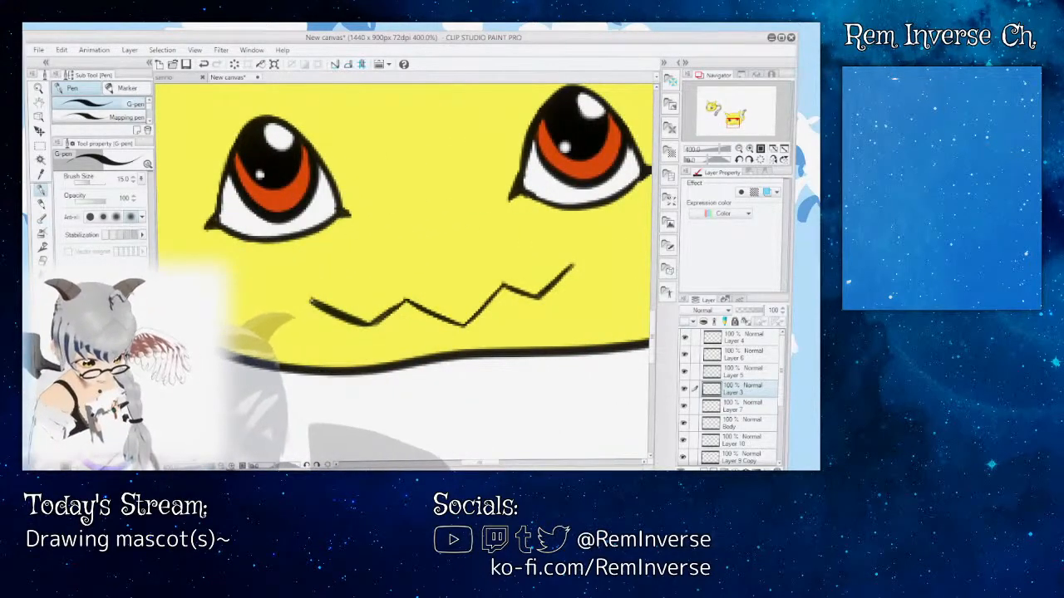
key(ctrl+minus)
key(ctrl+minus)
key(ctrl+minus)
mouse_move(653, 320)
mouse_down()
mouse_move(662, 270)
mouse_move(664, 292)
mouse_up()
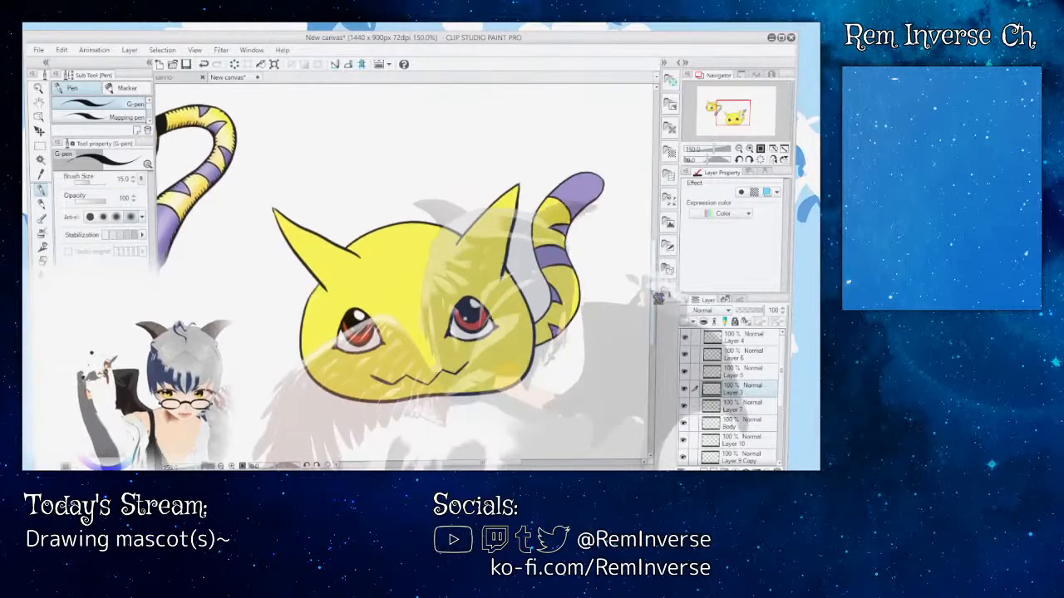
mouse_move(657, 297)
mouse_down()
mouse_move(659, 288)
mouse_move(666, 304)
mouse_up()
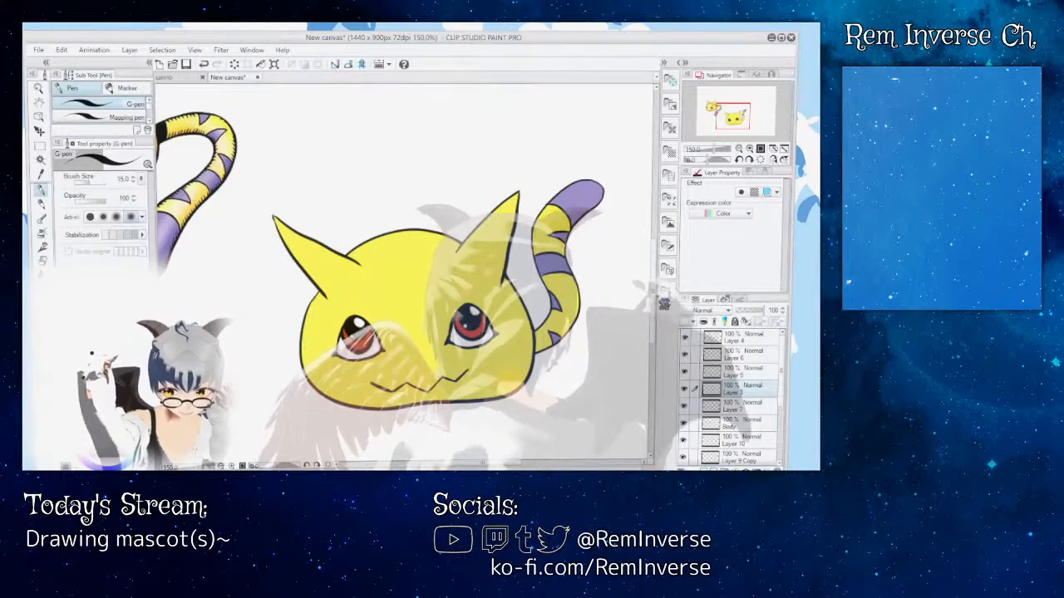
mouse_move(665, 305)
mouse_down()
mouse_move(662, 292)
mouse_move(662, 306)
mouse_up()
key(ctrl+plus)
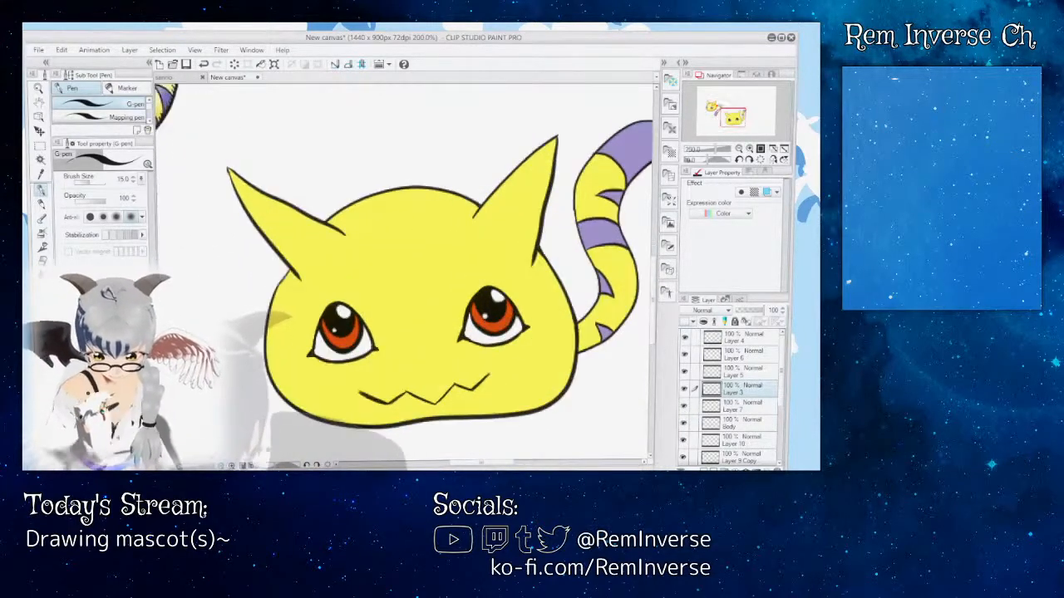
mouse_move(488, 466)
mouse_down()
mouse_move(508, 466)
mouse_move(494, 465)
mouse_up()
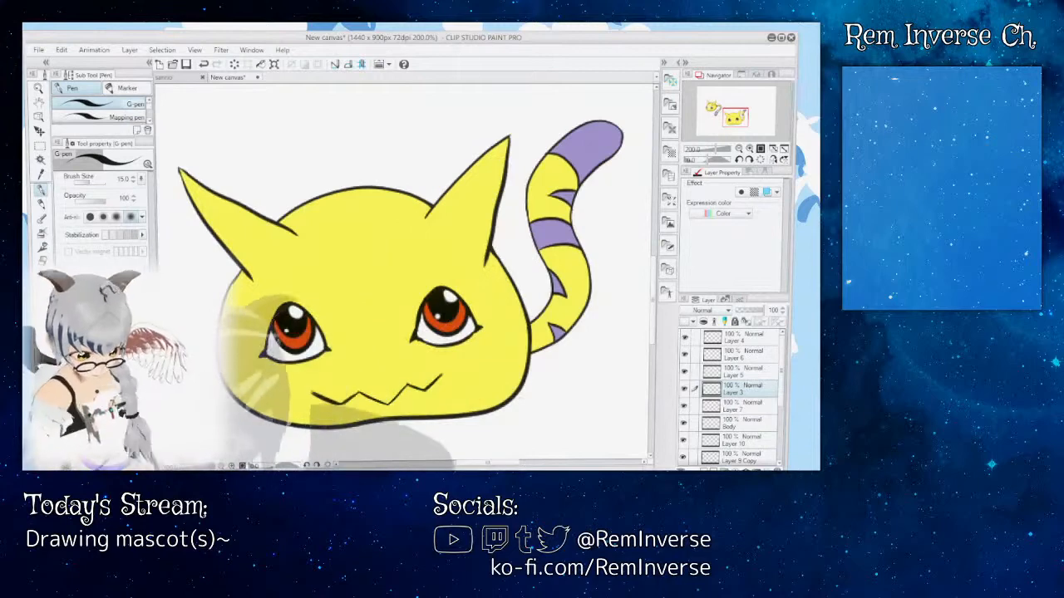
key(ctrl+minus)
key(ctrl+minus)
key(ctrl+minus)
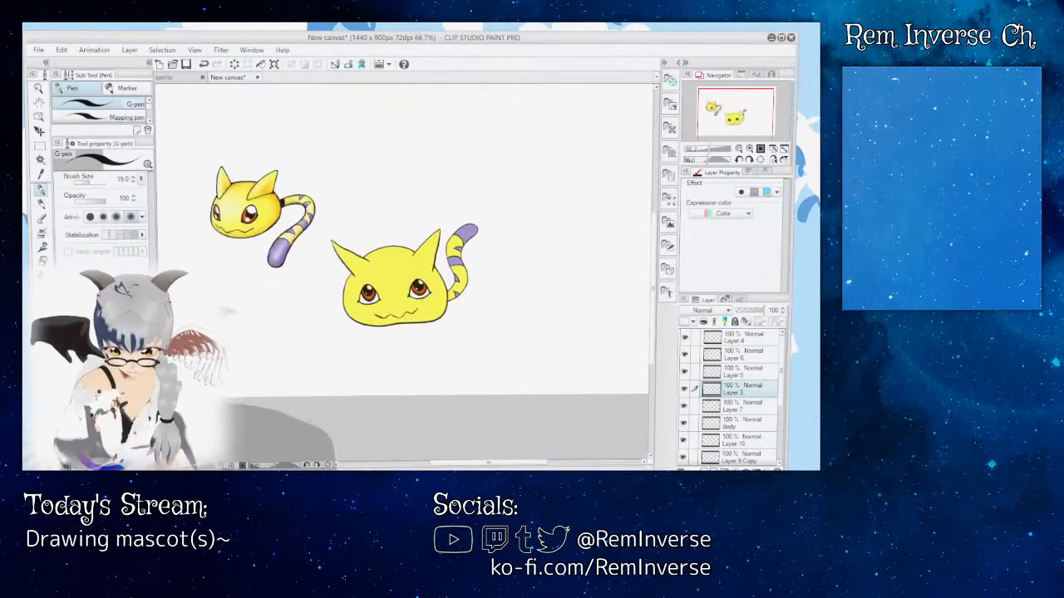
key(ctrl+plus)
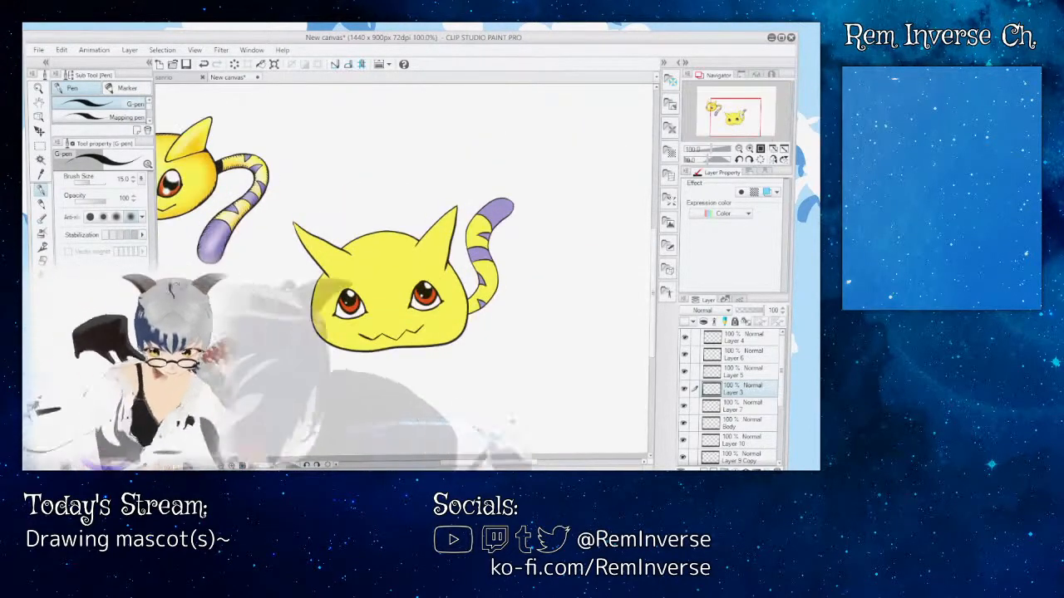
mouse_move(521, 463)
mouse_down()
mouse_move(502, 463)
mouse_move(520, 466)
mouse_up()
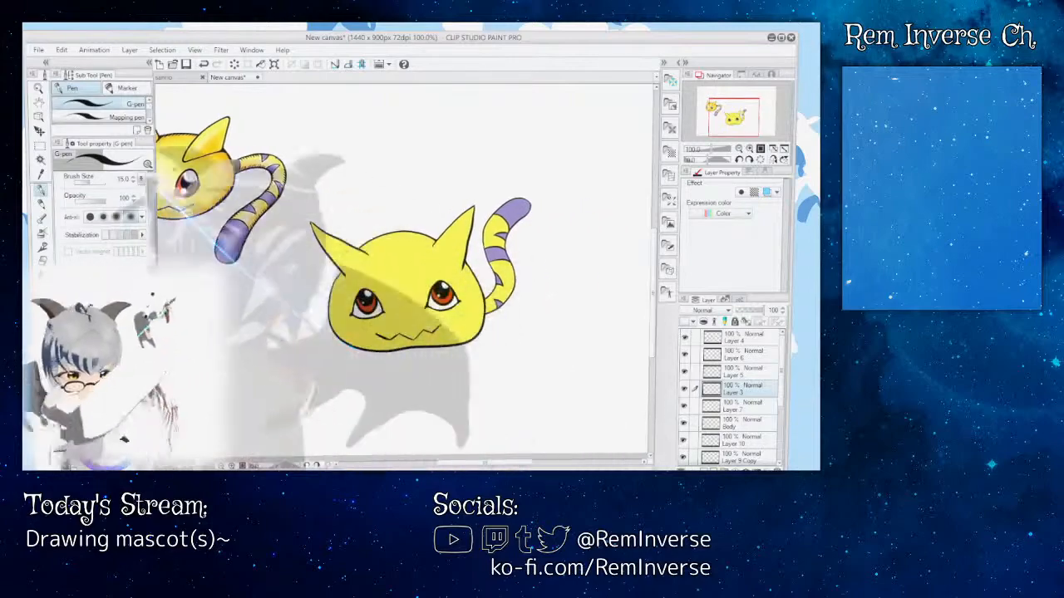
Step: Save the mascot drawing as nyaromon and look over the sanrio drawing before returning to it
drag(786, 376, 785, 385)
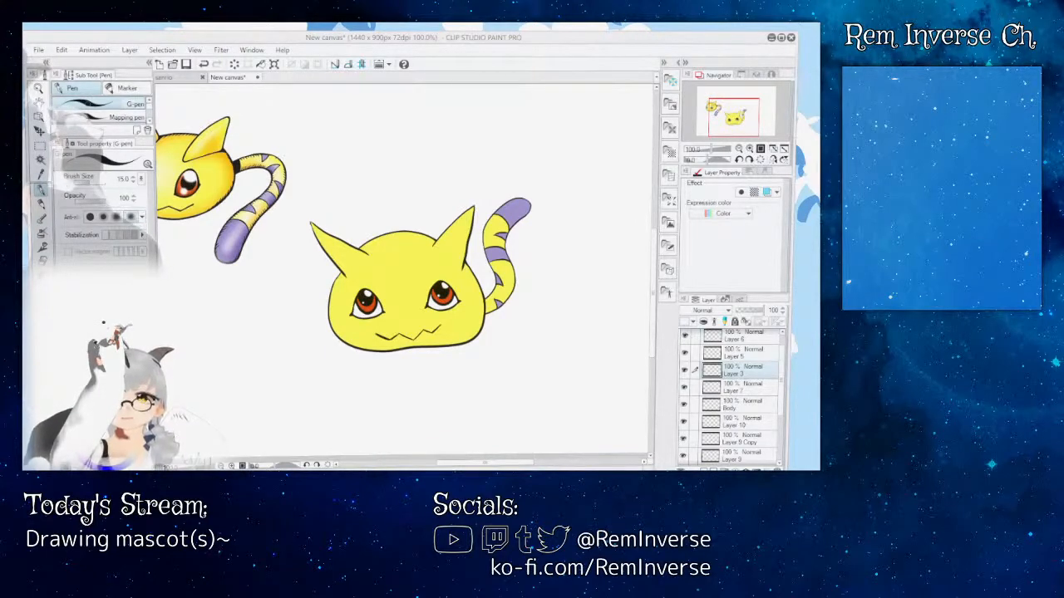
key(Return)
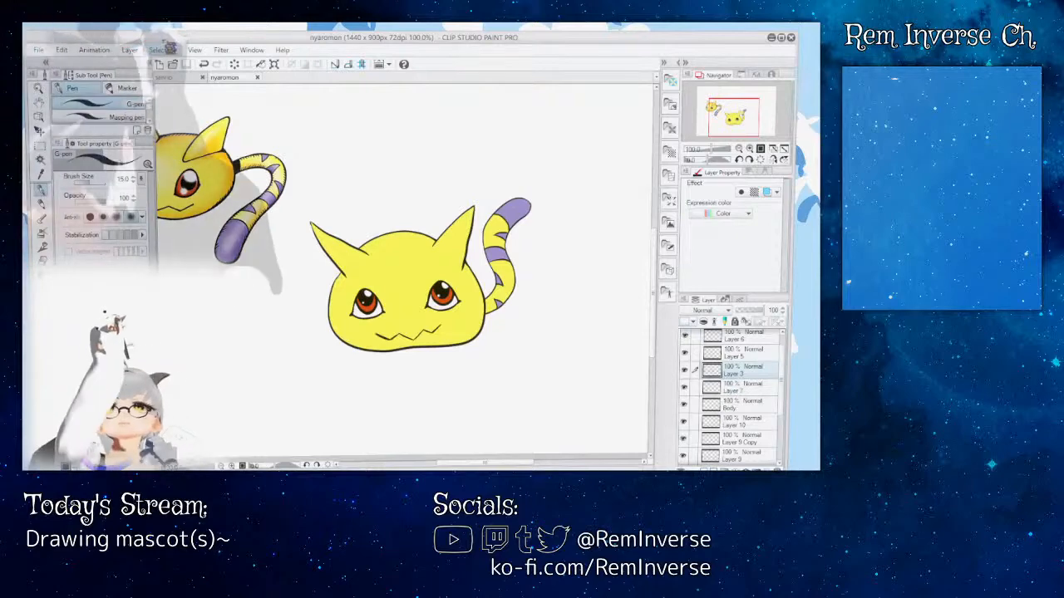
click(166, 77)
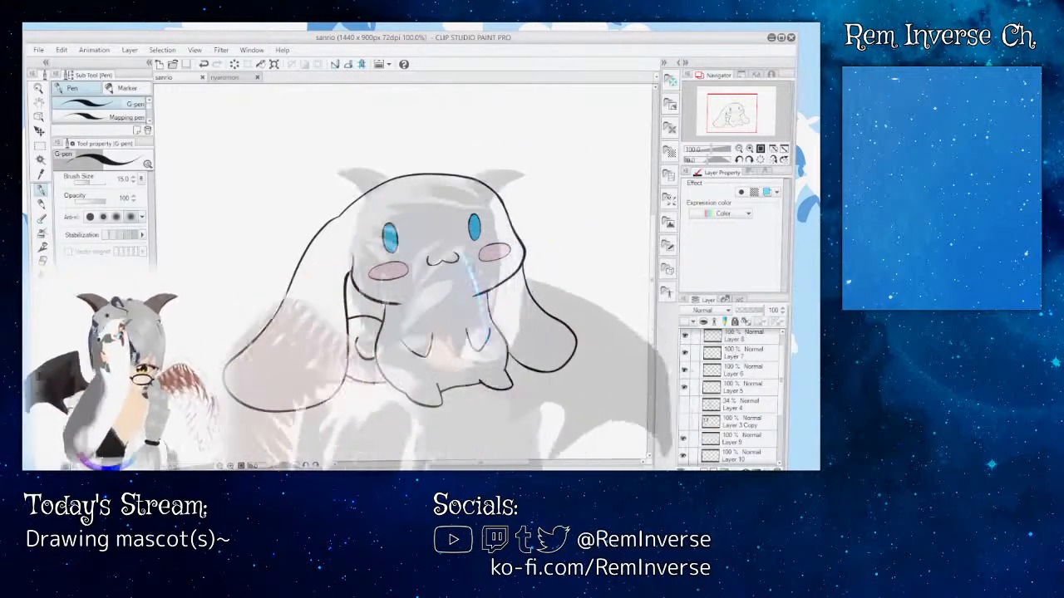
click(231, 79)
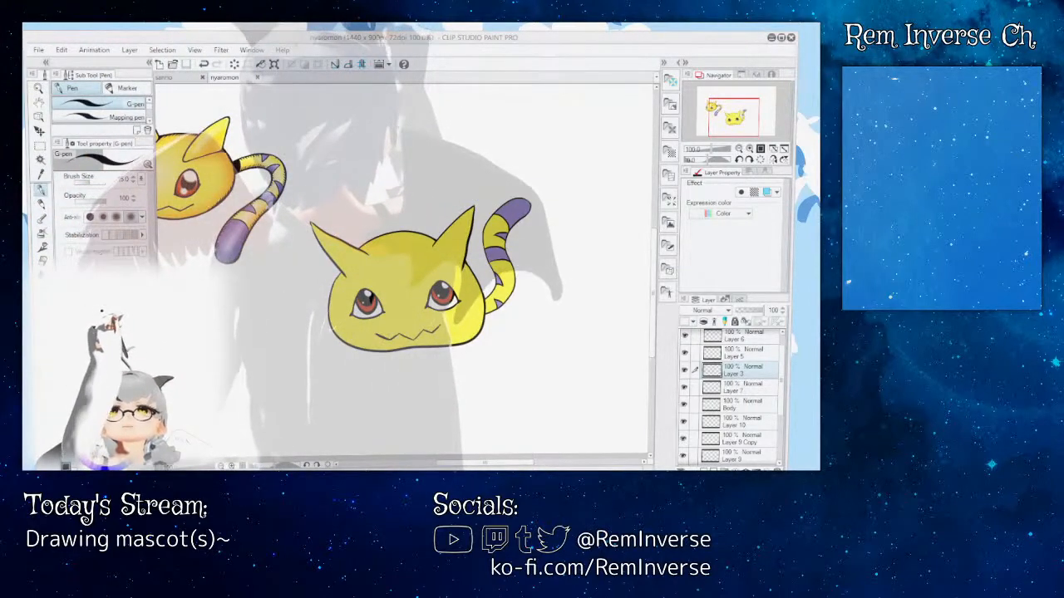
Step: Create a new 1440 x 900 px canvas at 72 dpi, add a layer and paste in the pink character reference image
key(Return)
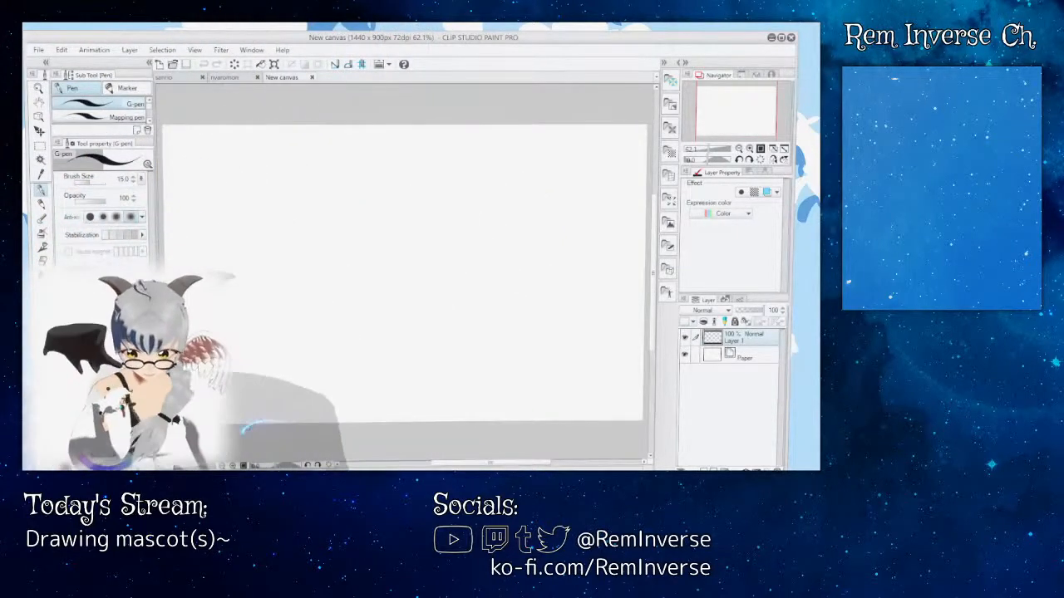
key(ctrl+plus)
key(ctrl+plus)
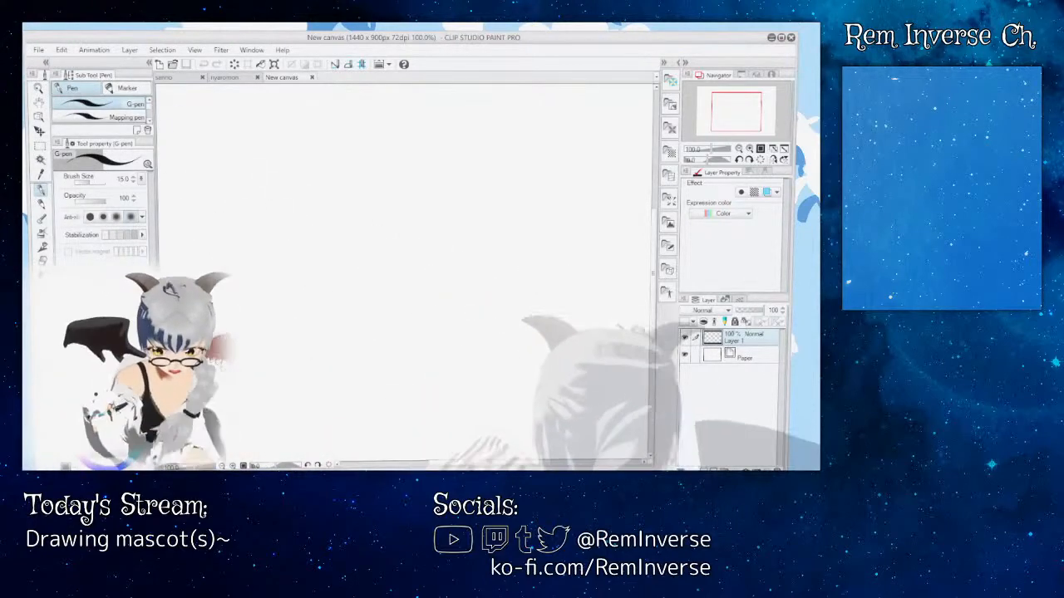
key(ctrl+shift+n)
key(ctrl+v)
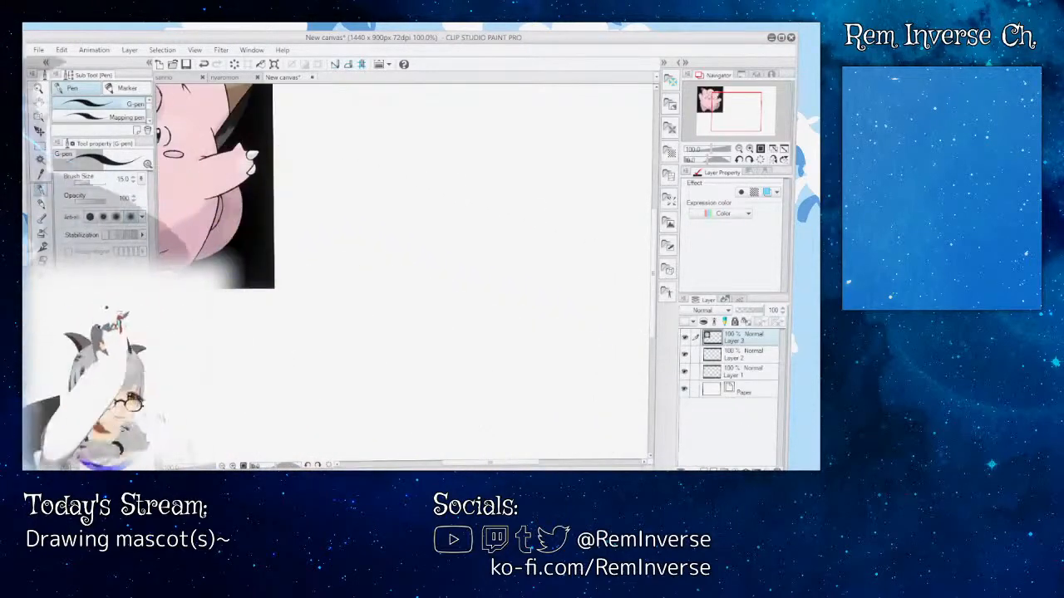
Step: Move the pink character reference fully into view on the canvas and make a rectangular selection around it
click(40, 132)
drag(220, 187, 382, 301)
click(40, 147)
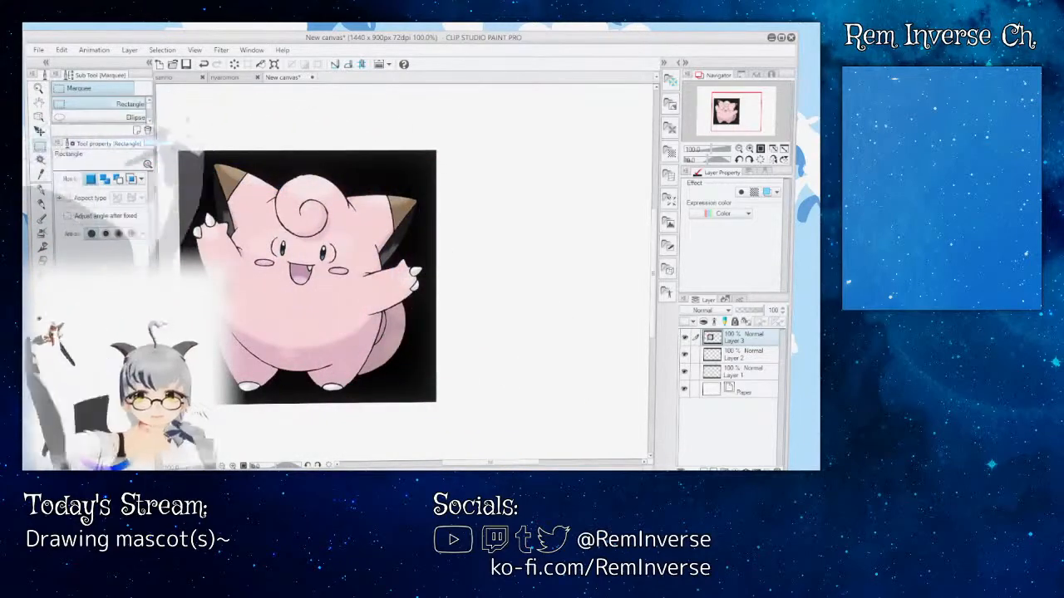
drag(170, 139, 489, 436)
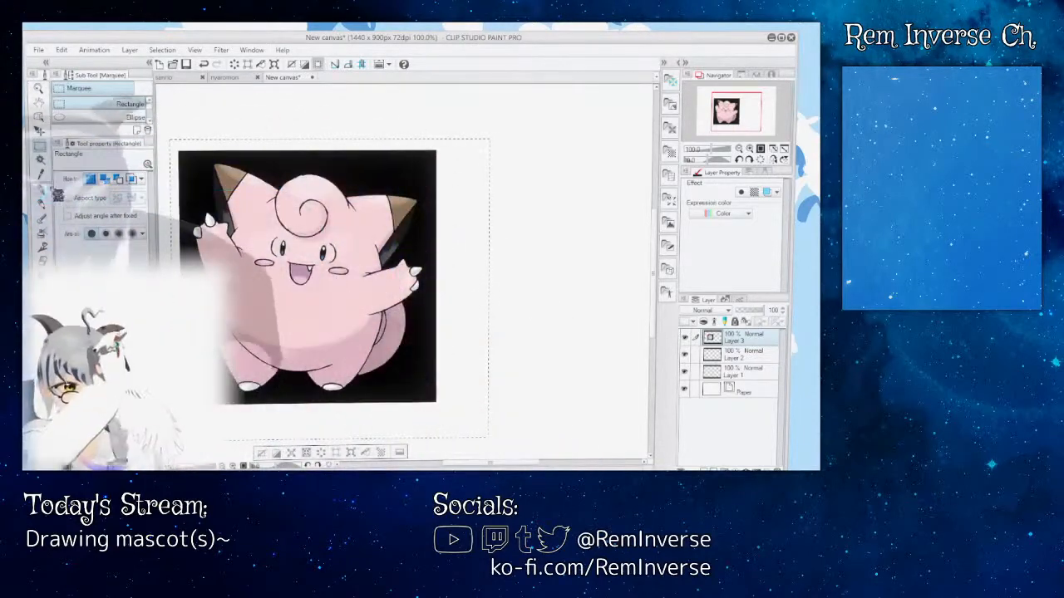
click(293, 454)
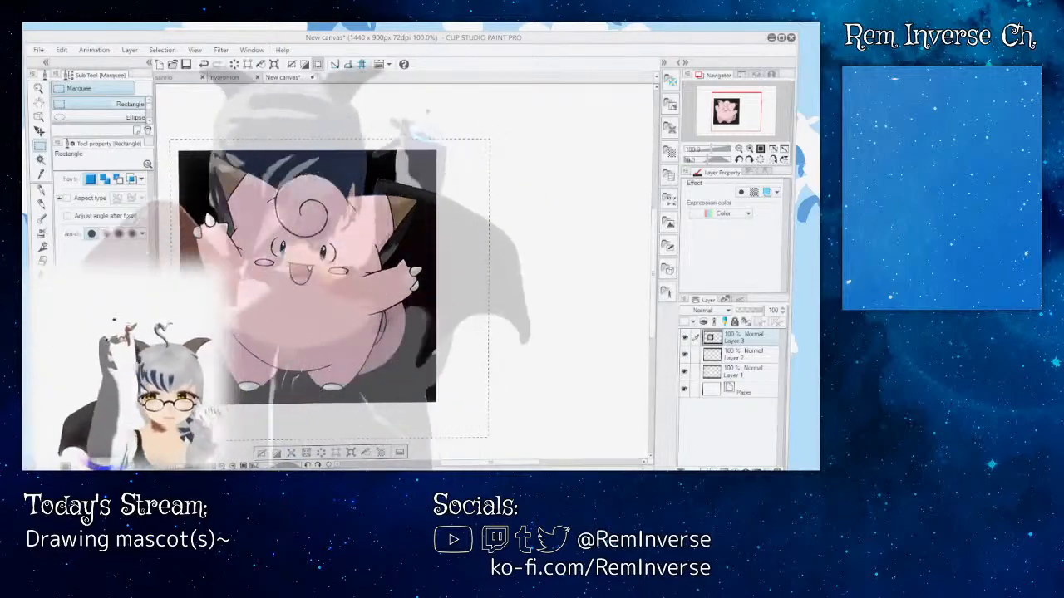
click(420, 129)
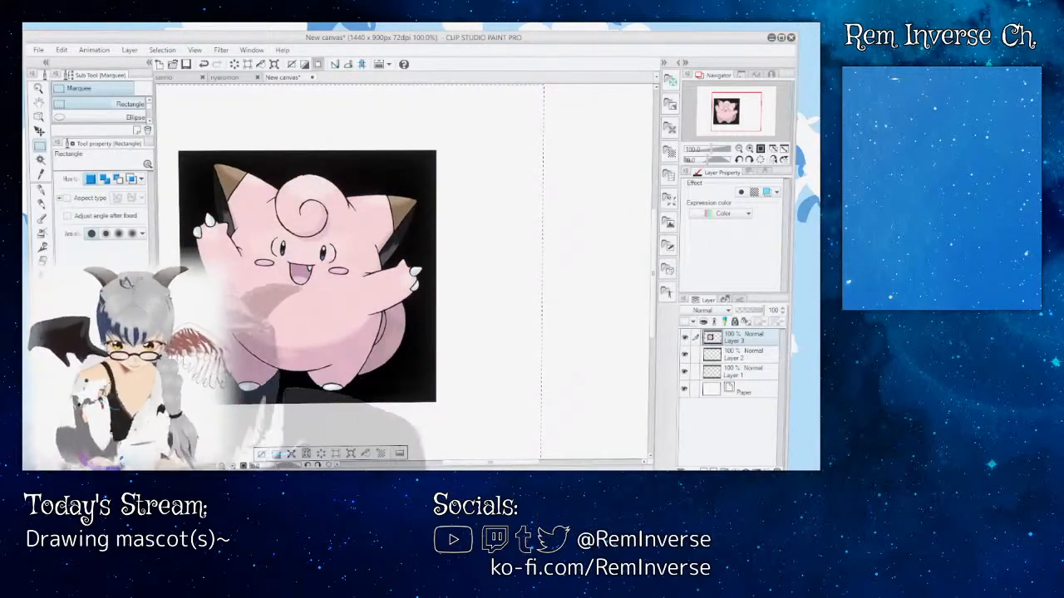
Step: Scale the reference image to 67%, place it in the canvas's upper-left corner, and clear the selection
click(359, 454)
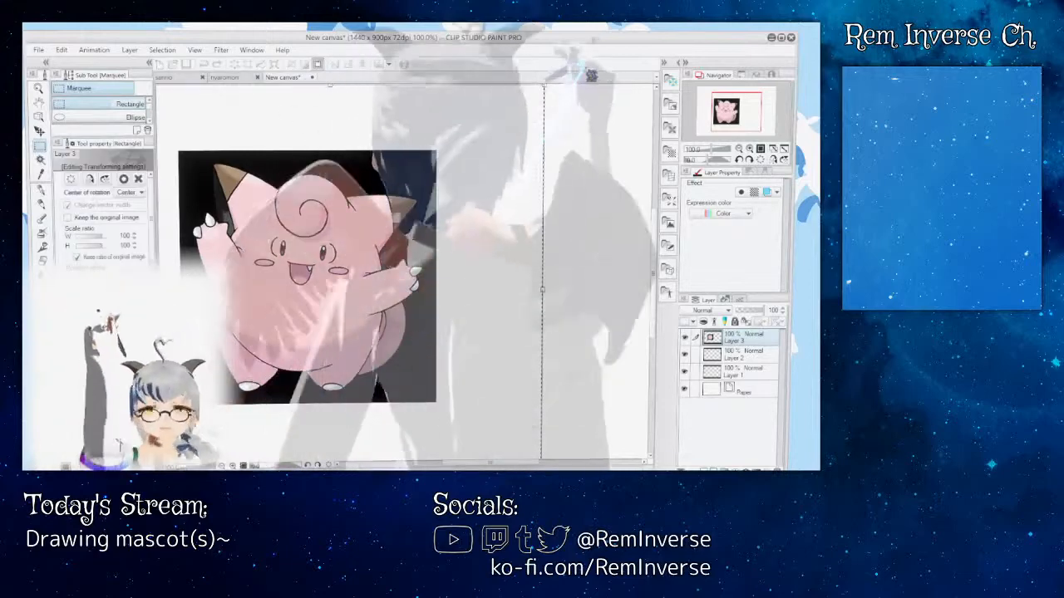
drag(546, 87, 416, 194)
drag(259, 305, 255, 164)
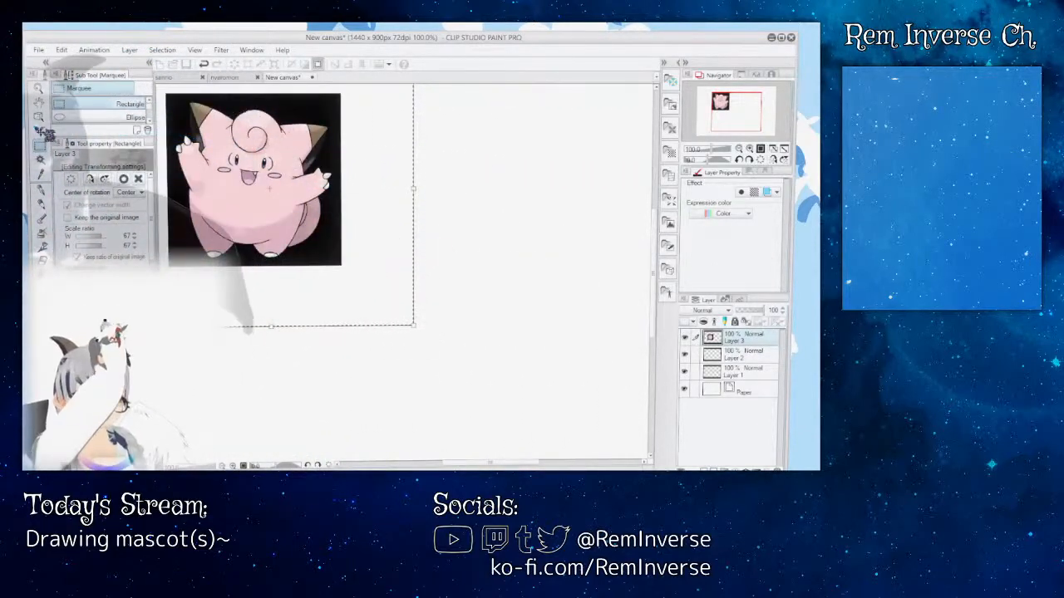
key(Return)
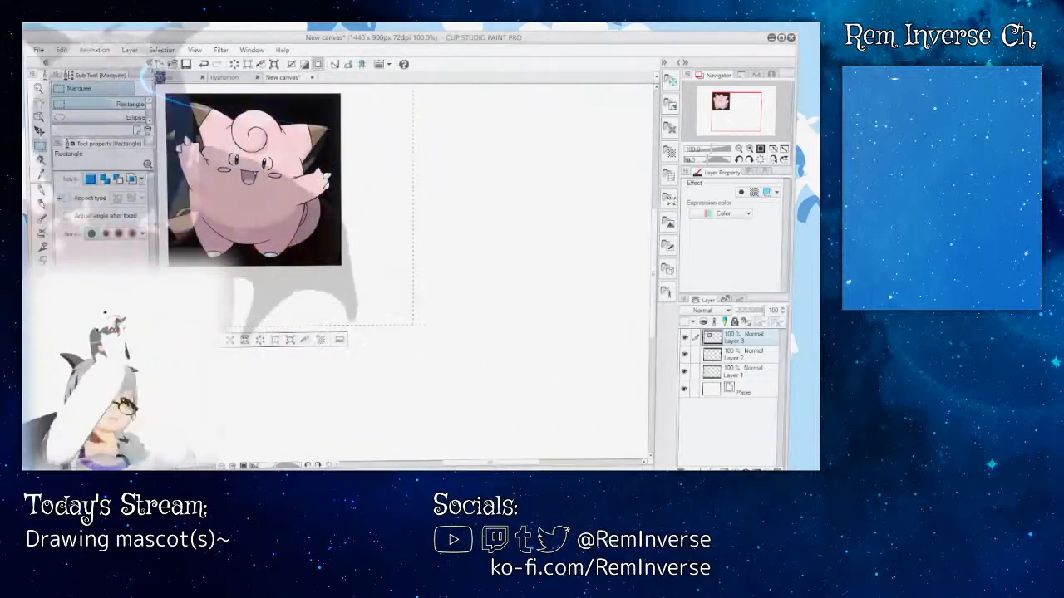
key(ctrl+d)
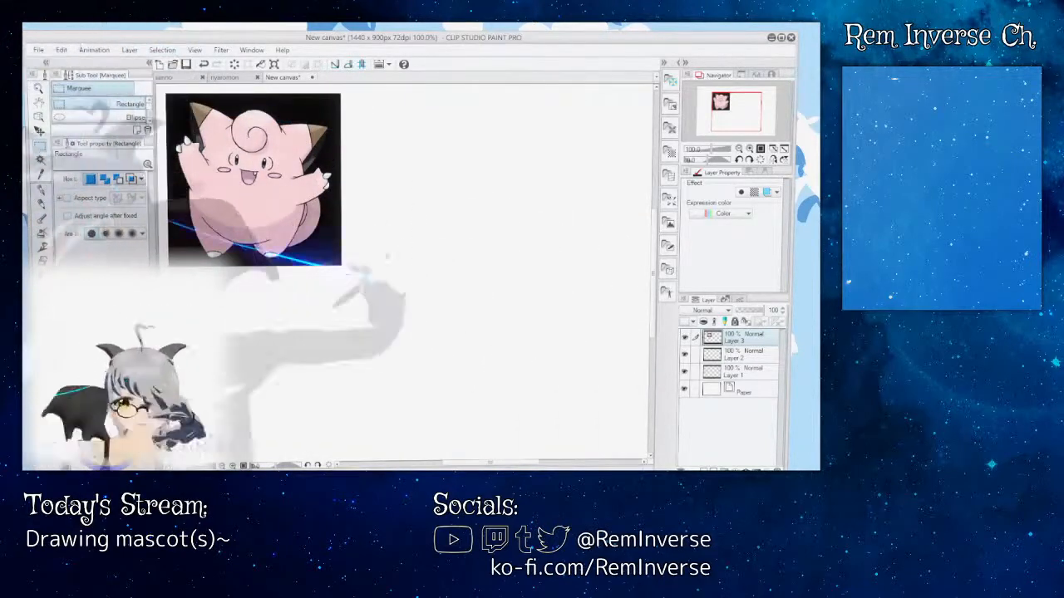
Step: On a new layer, sketch an egg-shaped body and two pointed ears with the G-pen beside the reference
key(ctrl+shift+n)
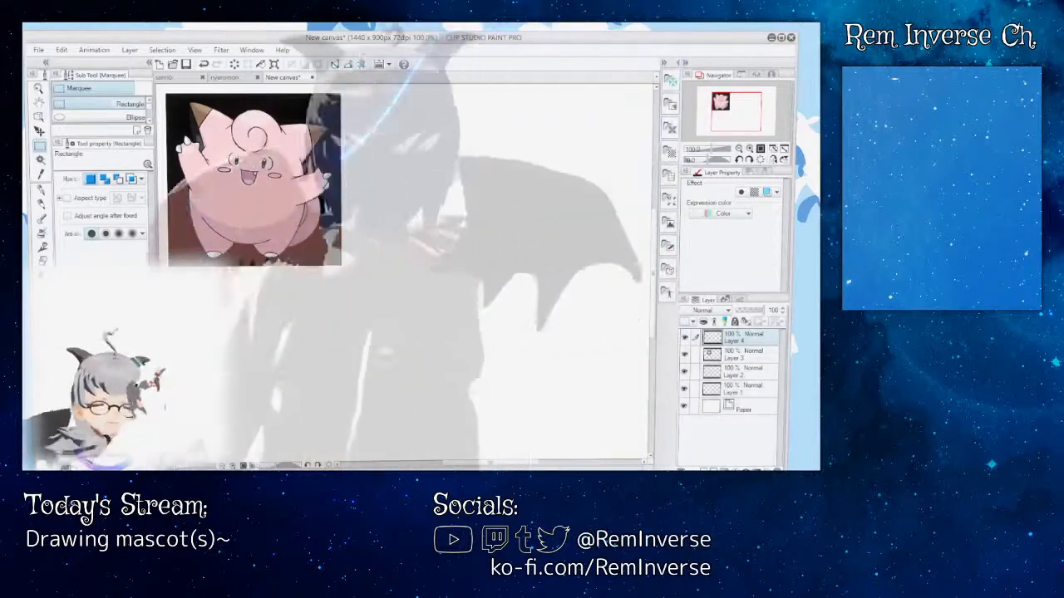
key(p)
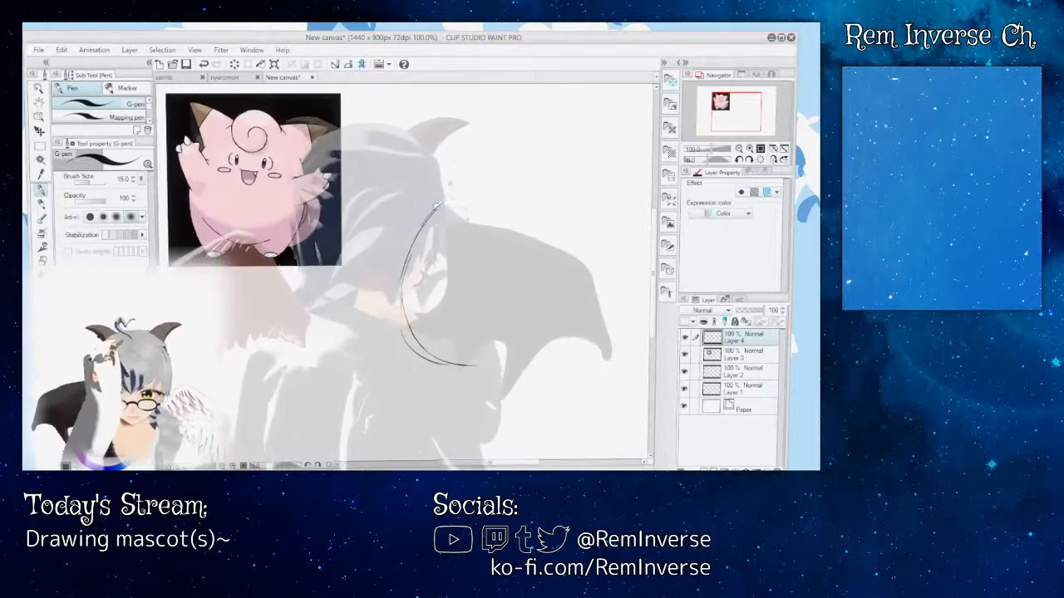
mouse_move(436, 207)
mouse_down()
mouse_move(489, 197)
mouse_move(525, 217)
mouse_move(551, 278)
mouse_move(517, 352)
mouse_up()
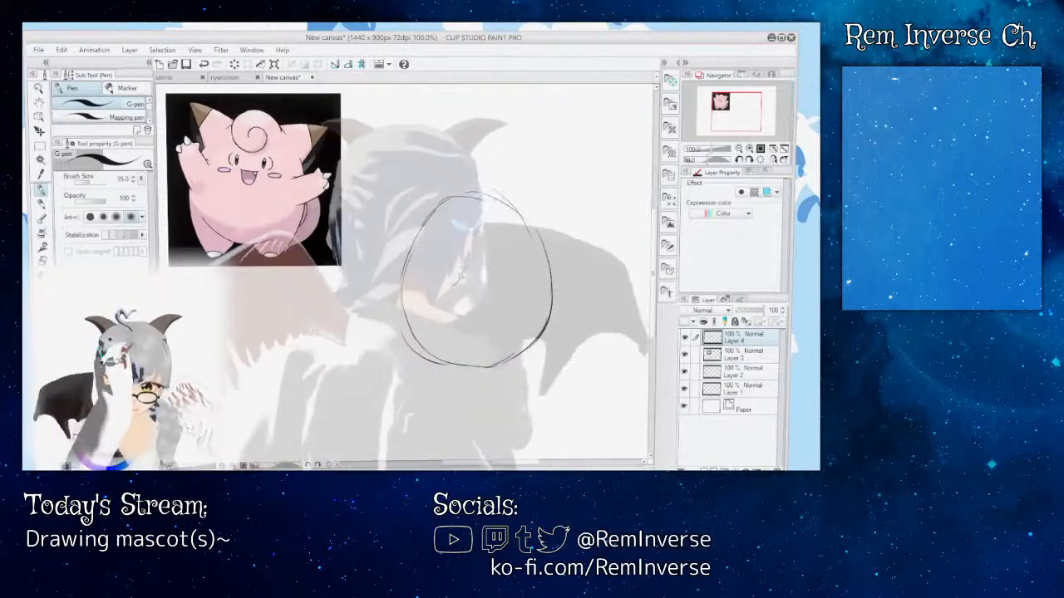
mouse_move(499, 202)
mouse_down()
mouse_move(573, 184)
mouse_move(566, 258)
mouse_up()
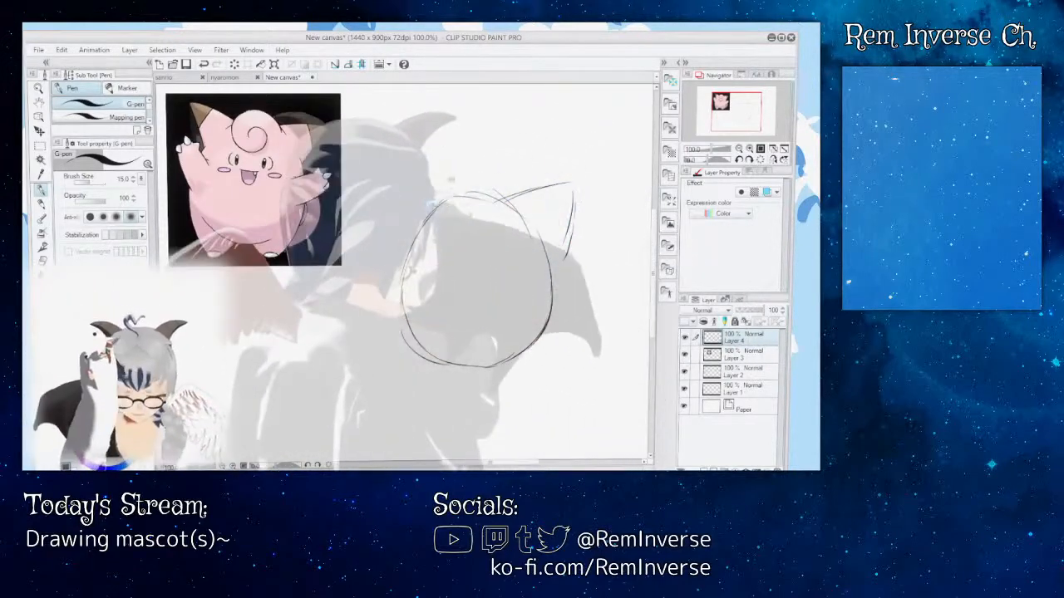
mouse_move(435, 204)
mouse_down()
mouse_move(363, 188)
mouse_move(385, 260)
mouse_up()
drag(366, 209, 394, 276)
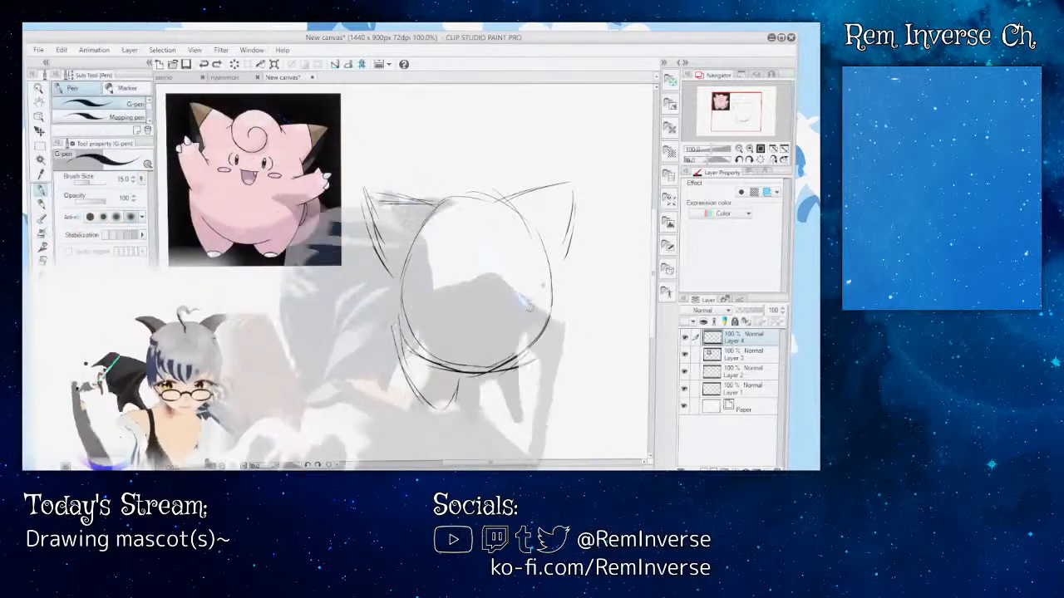
Step: Sketch the feet beneath the body and short pointed arms on both sides
drag(539, 378, 570, 380)
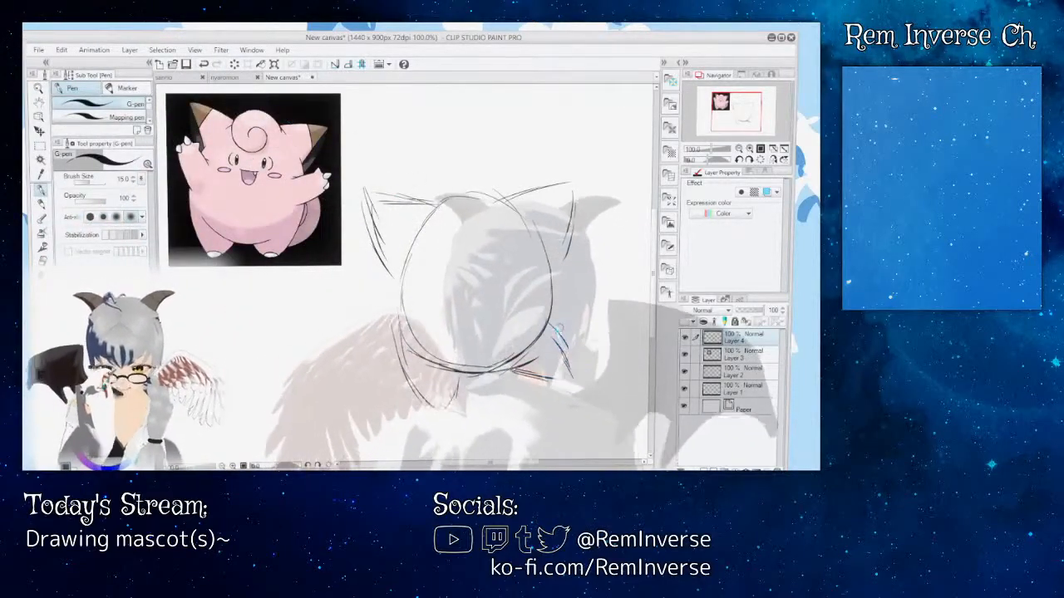
drag(565, 326, 574, 388)
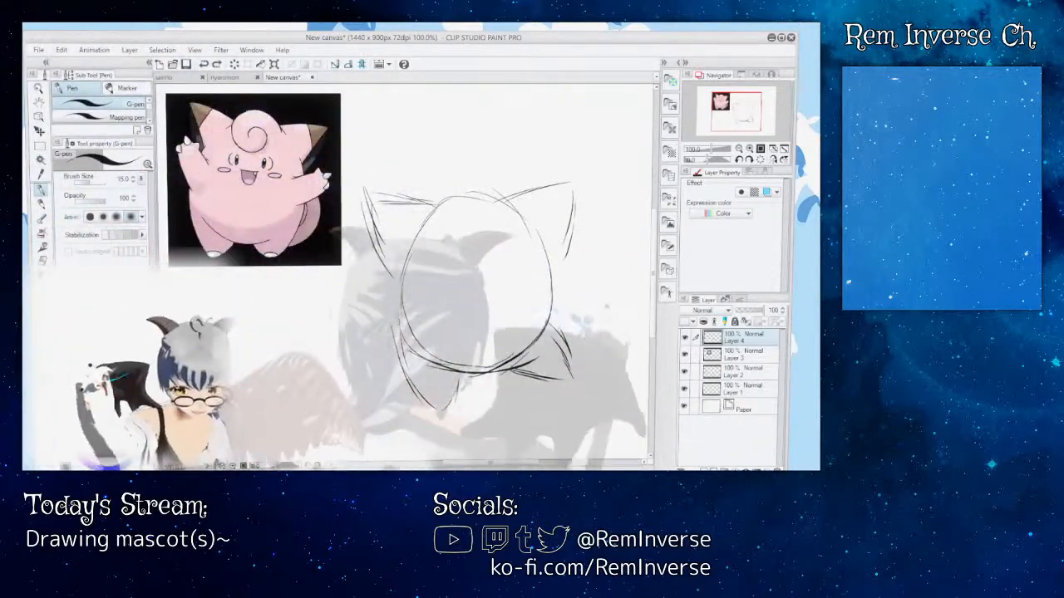
mouse_move(564, 339)
mouse_down()
mouse_move(570, 373)
mouse_move(528, 375)
mouse_move(569, 381)
mouse_up()
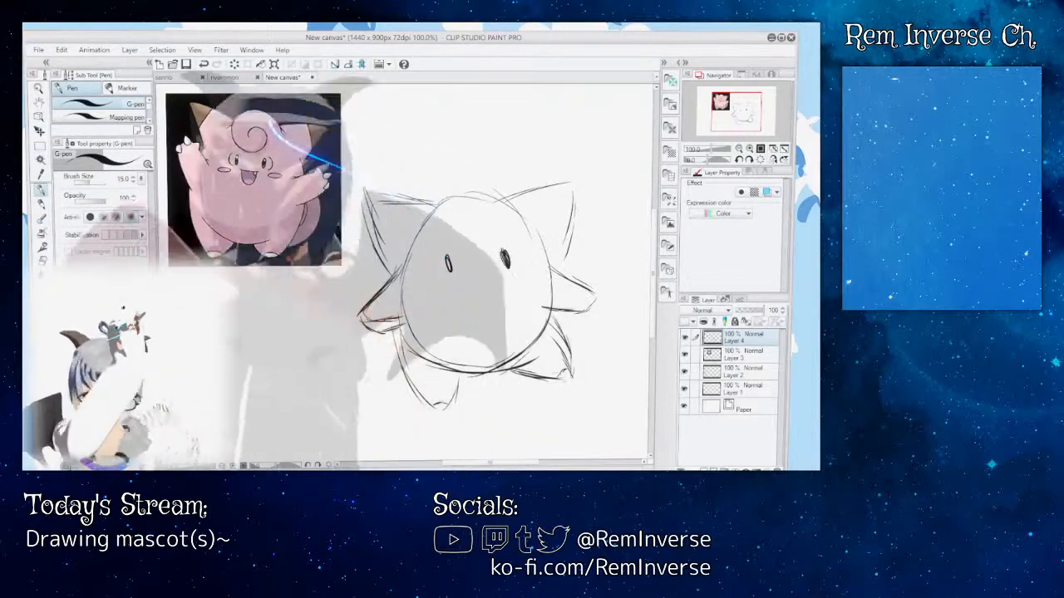
Step: Undo the first eye sketches and redraw the right eye as a small, dark upright oval
key(ctrl+z)
key(ctrl+z)
key(ctrl+z)
key(ctrl+z)
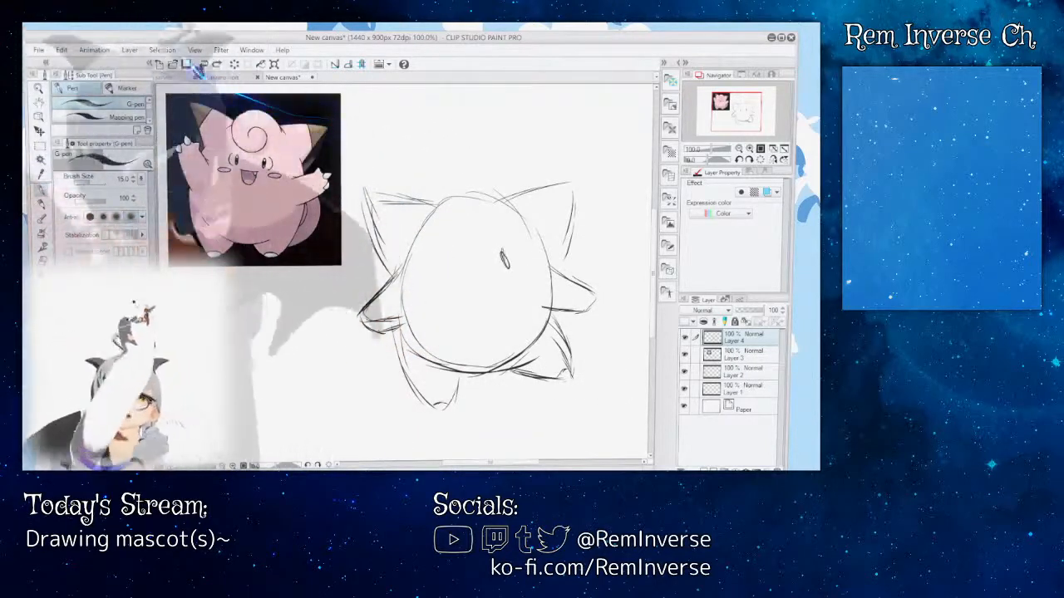
click(208, 64)
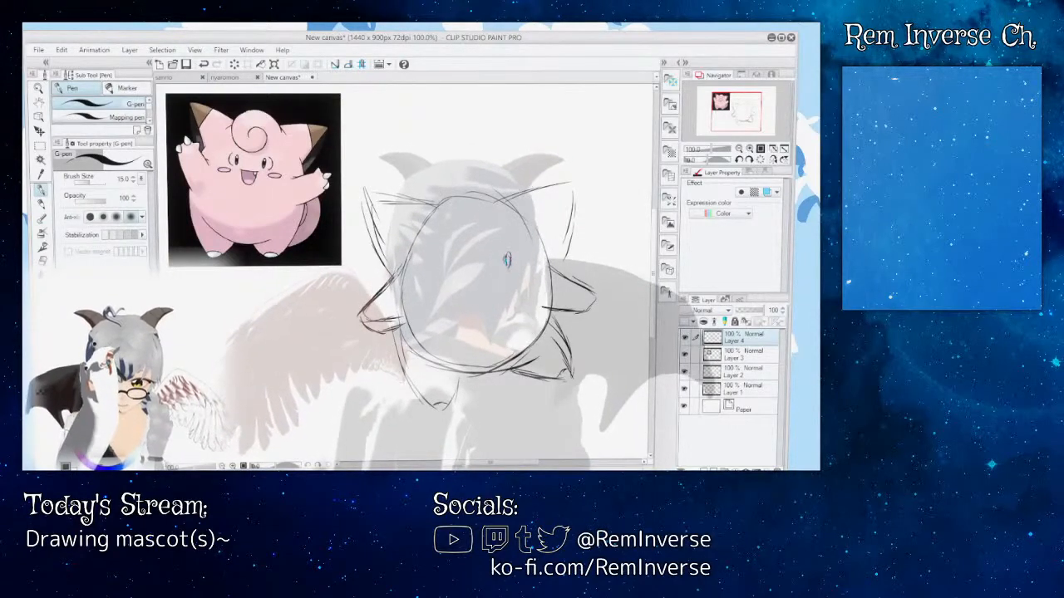
drag(507, 256, 508, 266)
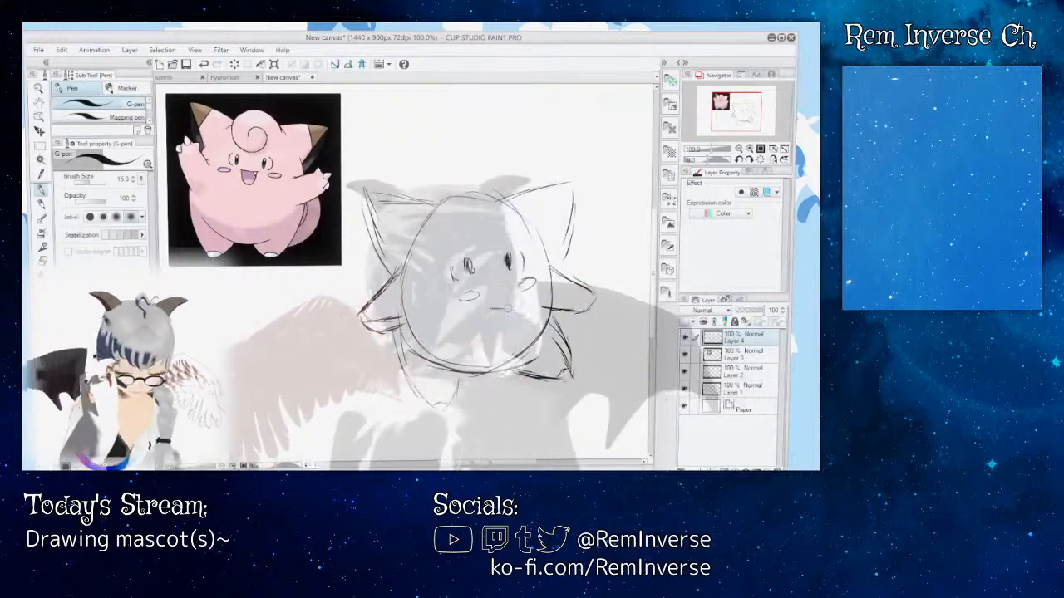
Step: Undo the trial left eye, cheeks and mouth, and redraw the left eye as a dark oval matching the right one
drag(490, 308, 510, 309)
click(207, 66)
click(207, 65)
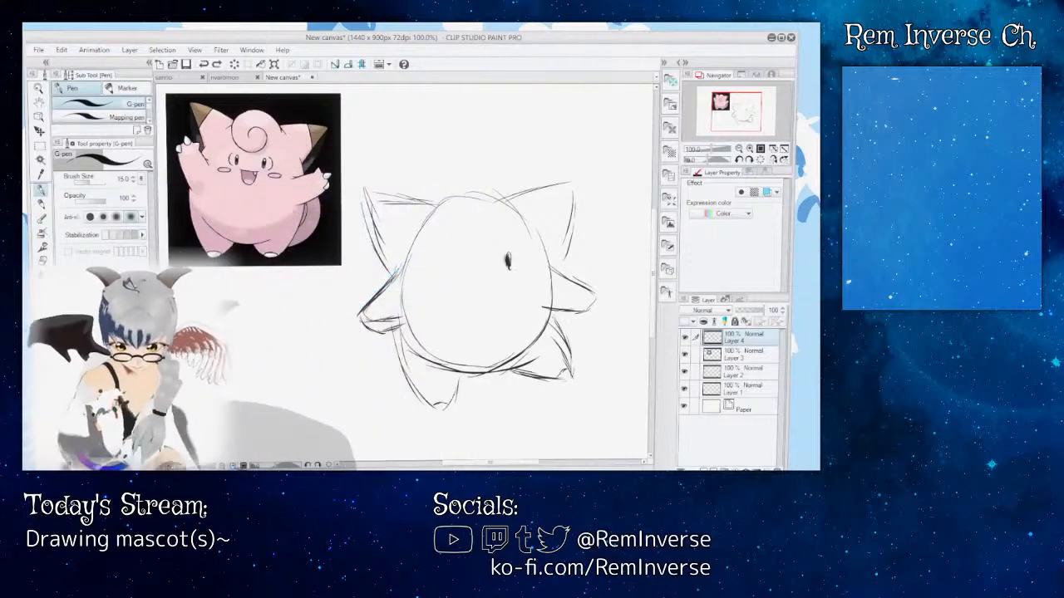
key(ctrl+plus)
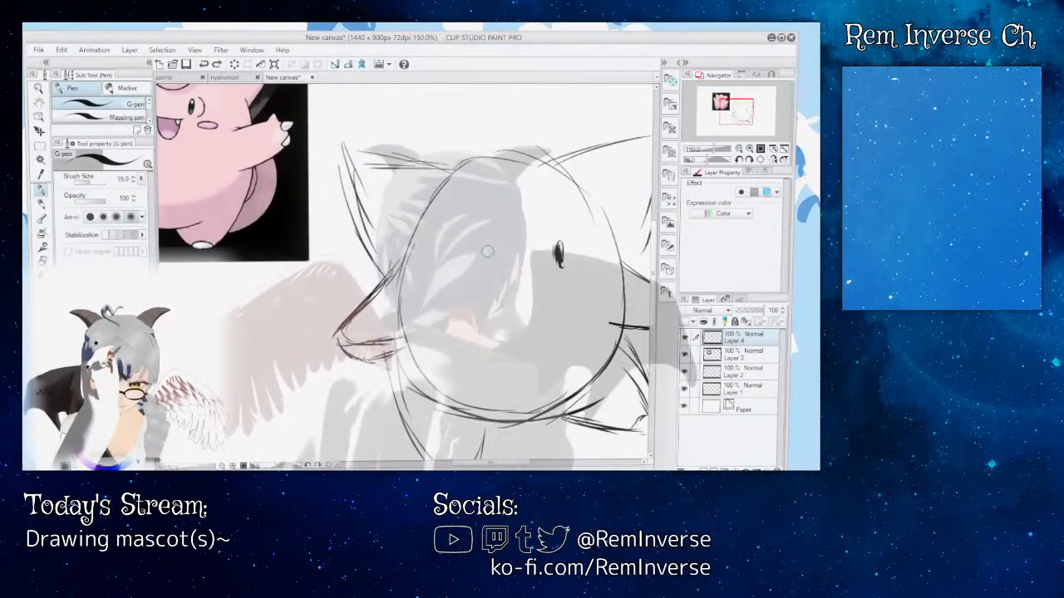
drag(489, 246, 494, 271)
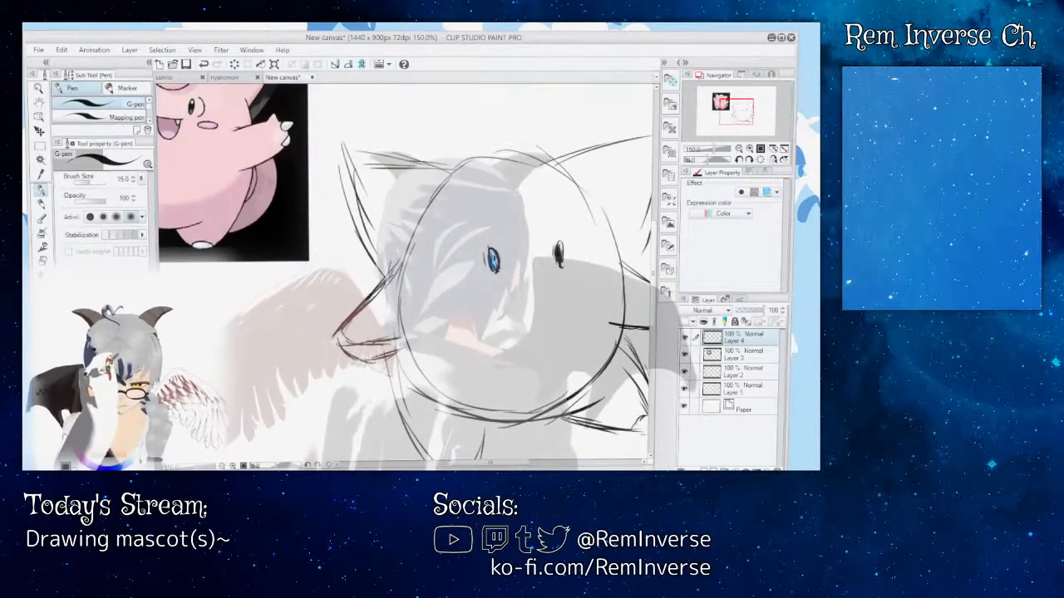
drag(558, 254, 581, 253)
Step: Sketch an open smiling mouth with a single small fang below the eyes, undoing the first attempts
drag(525, 465, 534, 464)
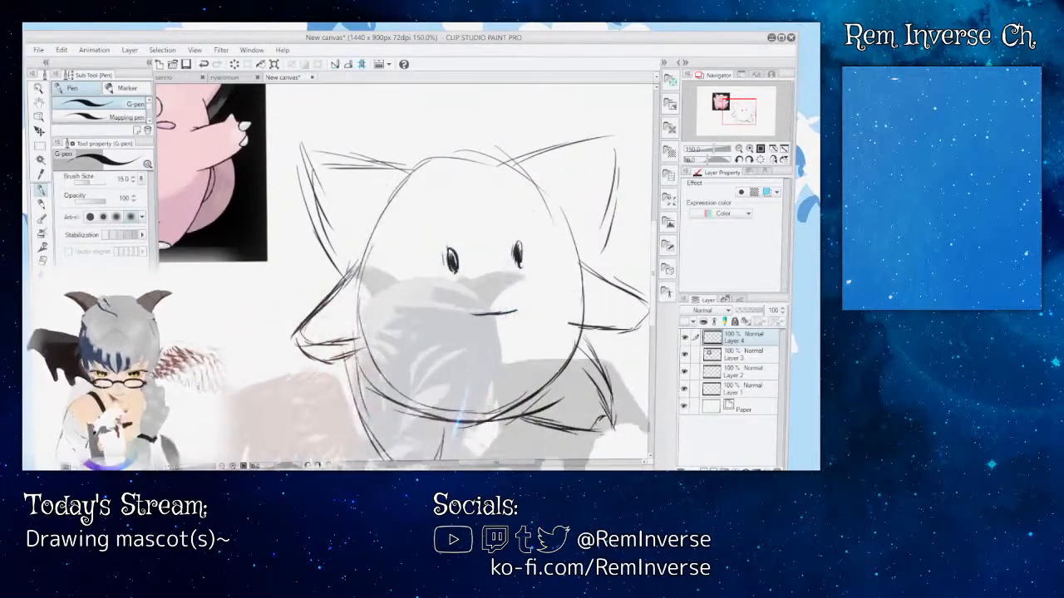
drag(532, 464, 514, 463)
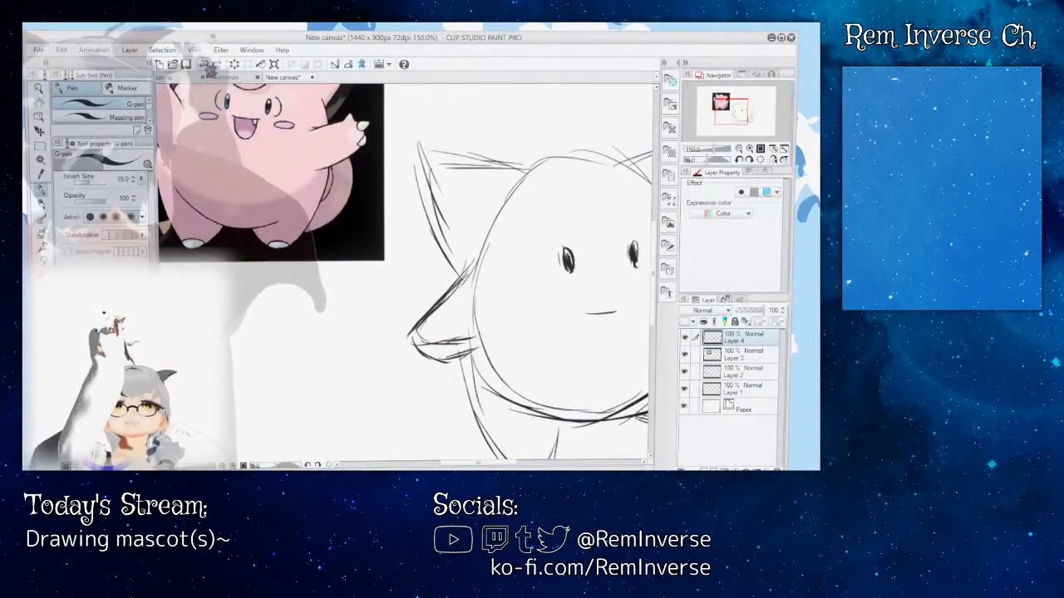
drag(478, 463, 493, 463)
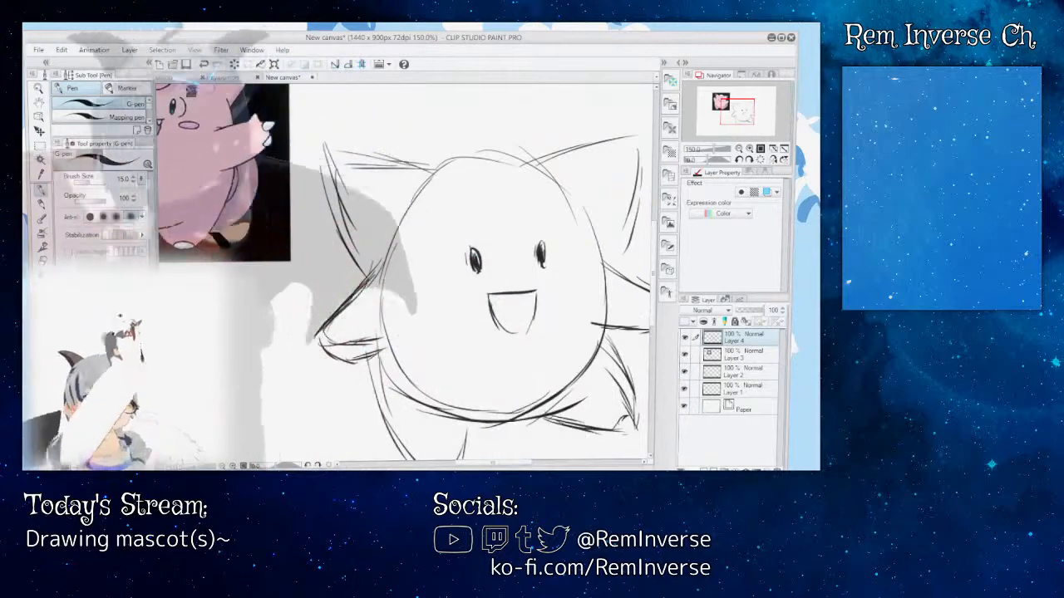
key(ctrl+z)
key(ctrl+z)
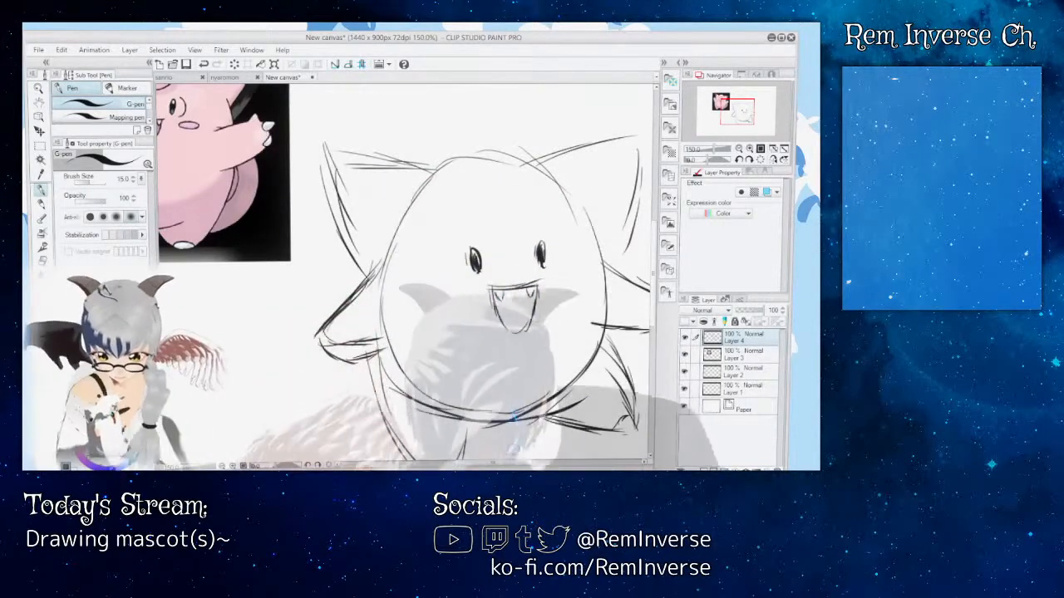
mouse_move(493, 463)
mouse_down()
mouse_move(475, 463)
mouse_move(489, 463)
mouse_up()
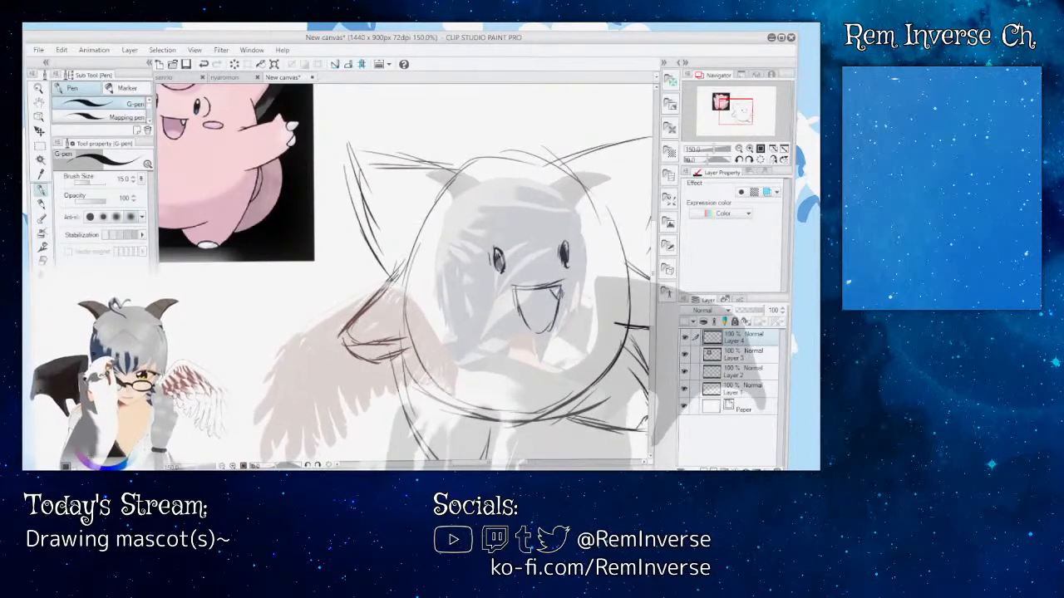
mouse_move(517, 463)
mouse_down()
mouse_move(484, 463)
mouse_move(511, 463)
mouse_up()
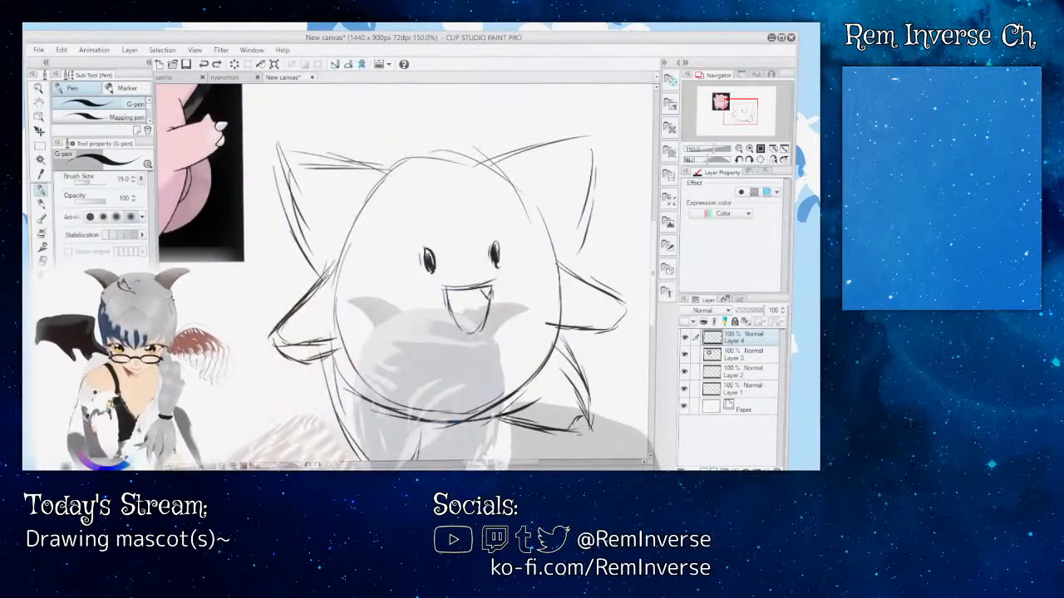
Step: Sketch the round hair curl over the top of the head, following the reference
drag(497, 462, 476, 462)
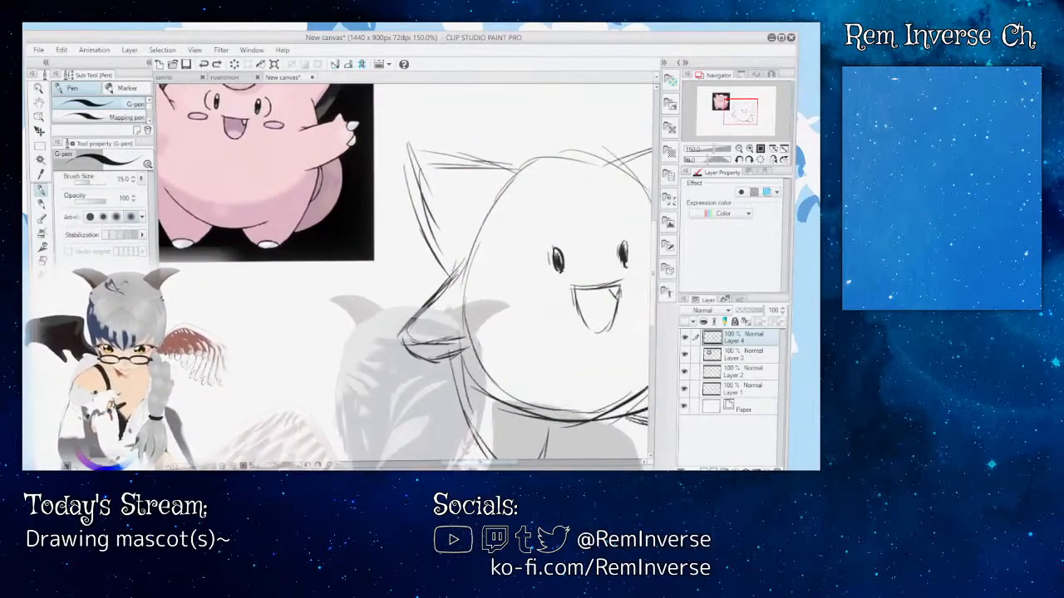
drag(655, 251, 655, 234)
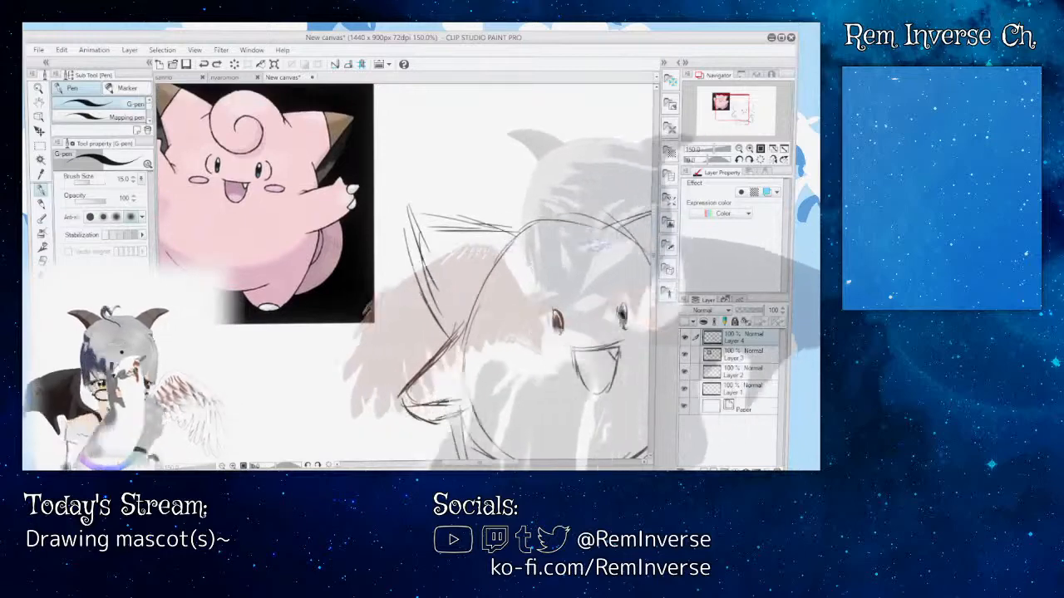
mouse_move(520, 261)
mouse_down()
mouse_move(572, 224)
mouse_move(611, 234)
mouse_move(615, 248)
mouse_up()
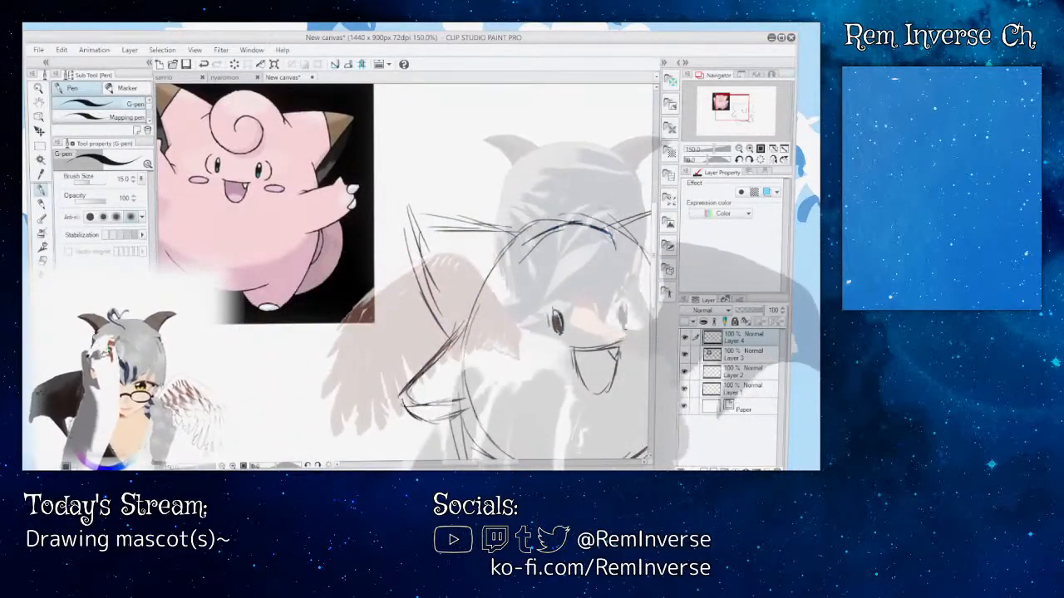
drag(527, 250, 609, 231)
mouse_move(526, 248)
mouse_down()
mouse_move(547, 270)
mouse_move(587, 253)
mouse_move(554, 238)
mouse_up()
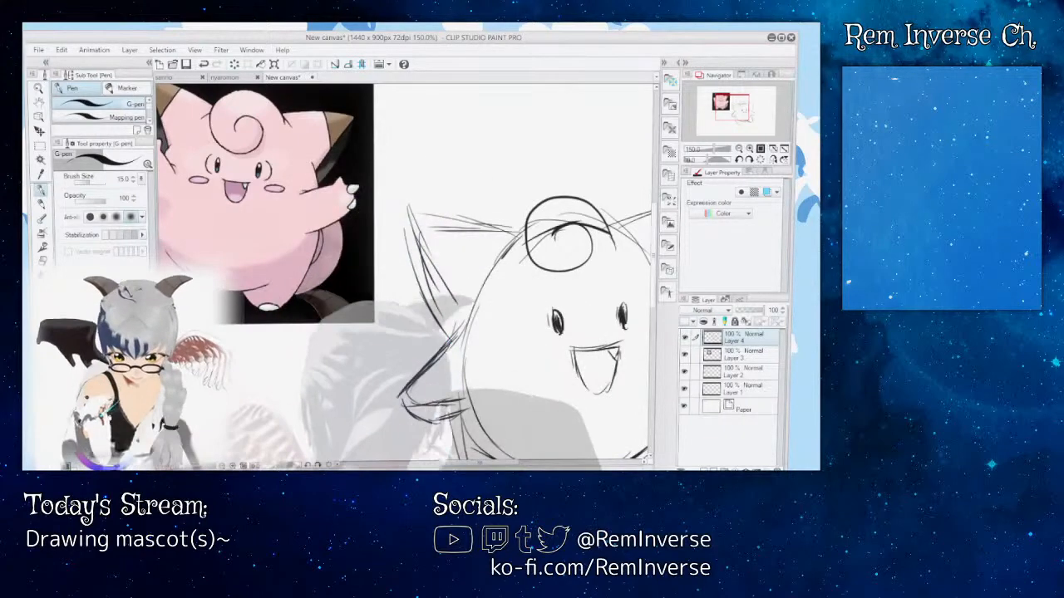
Step: Sketch the inner edges and the tip dividing lines on both ears, following the reference
drag(472, 465, 460, 465)
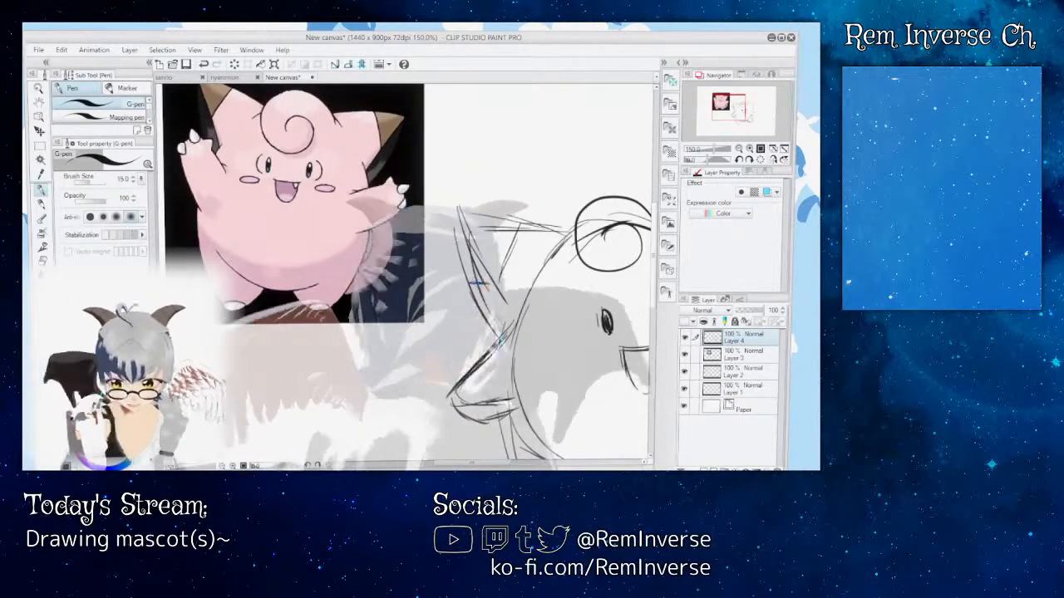
drag(472, 463, 505, 463)
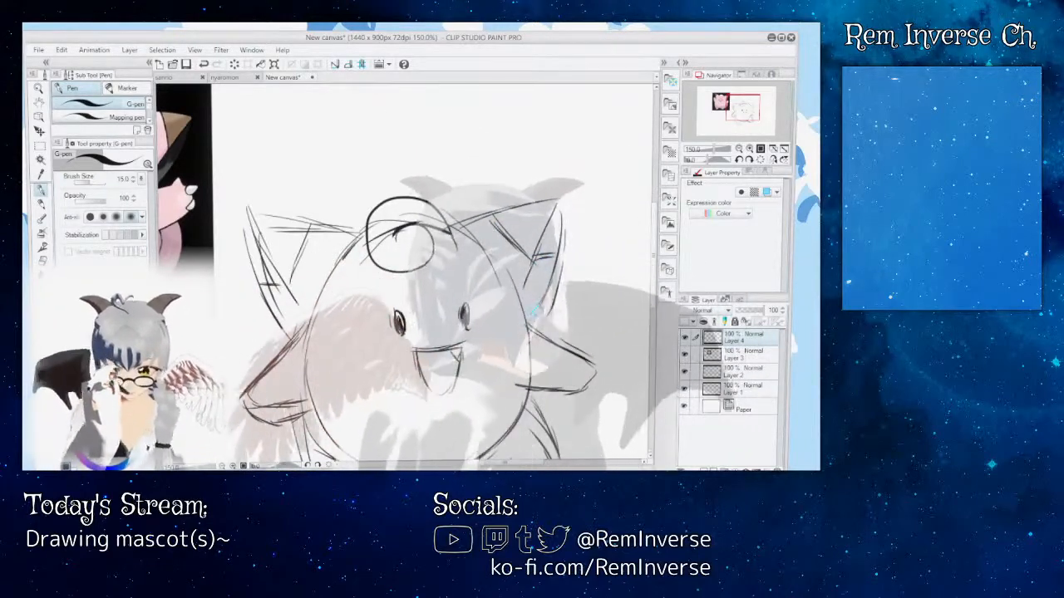
mouse_move(449, 341)
mouse_down()
mouse_move(449, 210)
mouse_move(449, 272)
mouse_move(452, 230)
mouse_up()
mouse_move(526, 465)
mouse_down()
mouse_move(485, 464)
mouse_move(519, 464)
mouse_up()
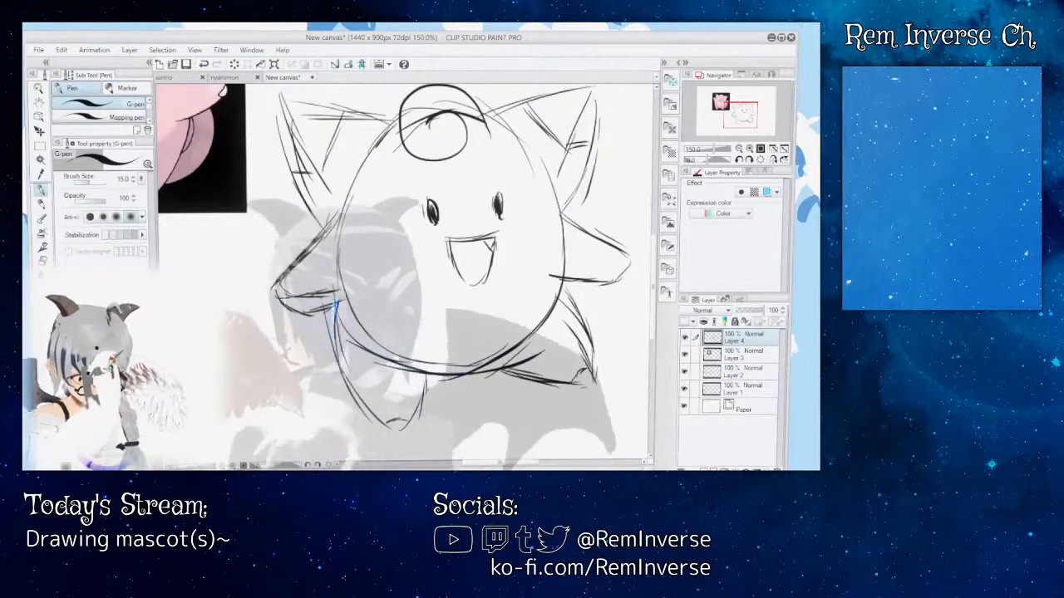
Step: Erase the sketch lines of the feet that overlap the body and redraw the body's lower edge
mouse_move(516, 465)
mouse_down()
mouse_move(439, 466)
mouse_move(532, 466)
mouse_up()
key(e)
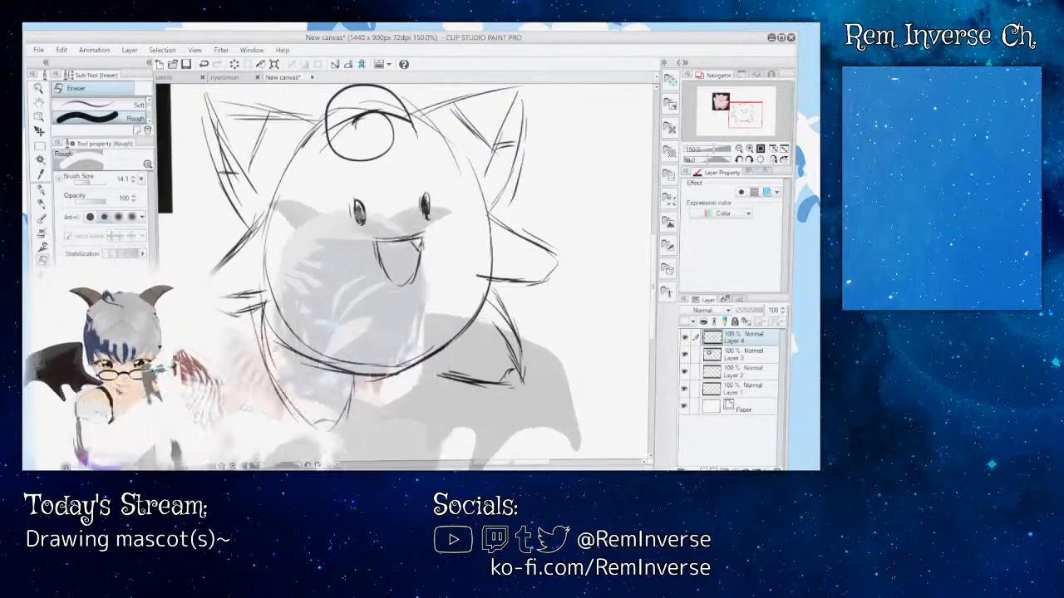
key(p)
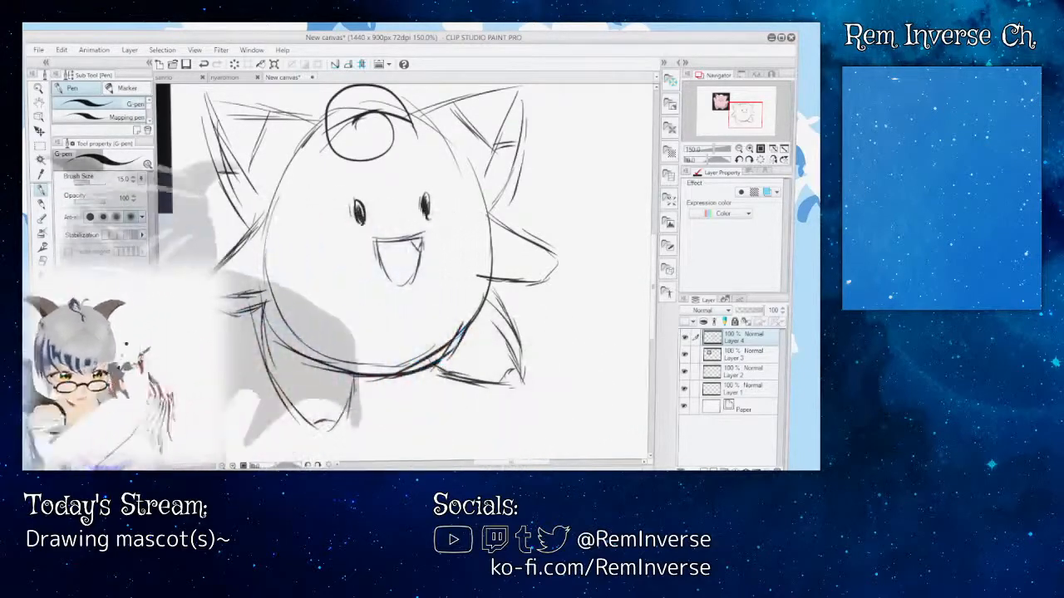
Step: Lower the sketch layer's opacity to 55% and add a new layer above it for the line art
click(744, 311)
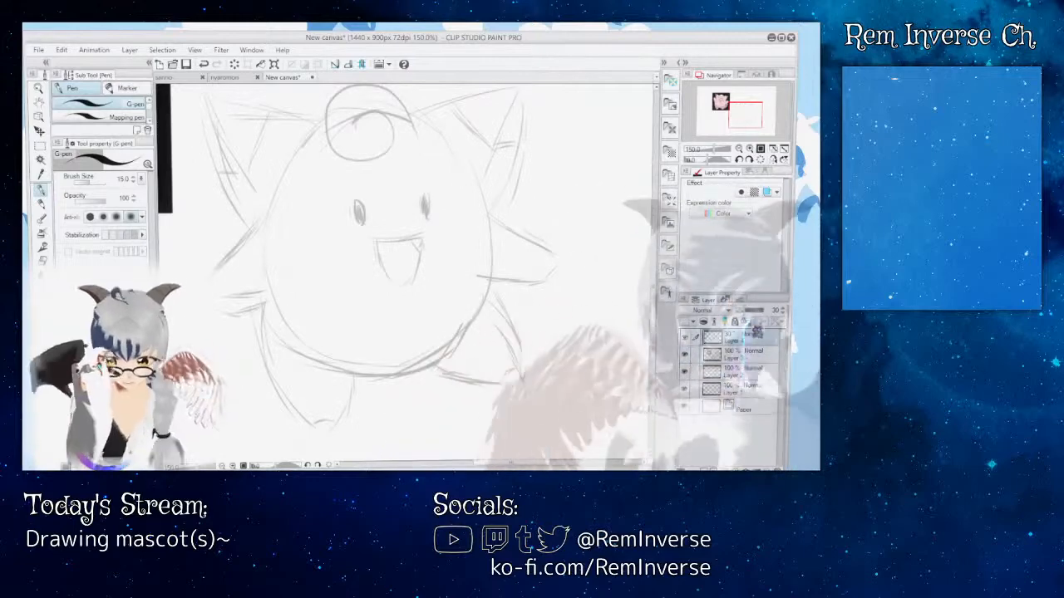
click(752, 311)
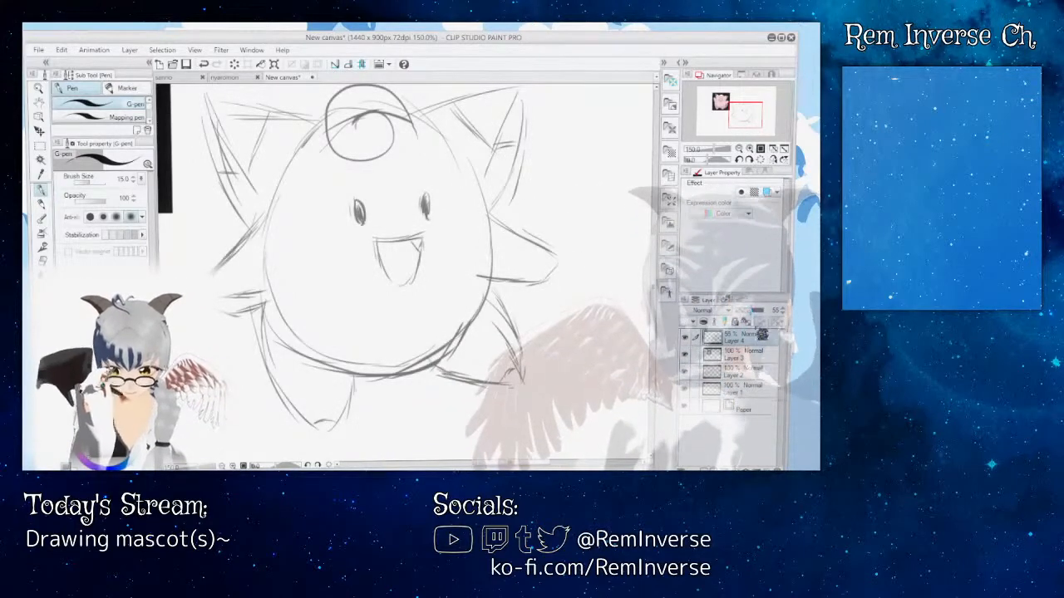
key(ctrl+shift+n)
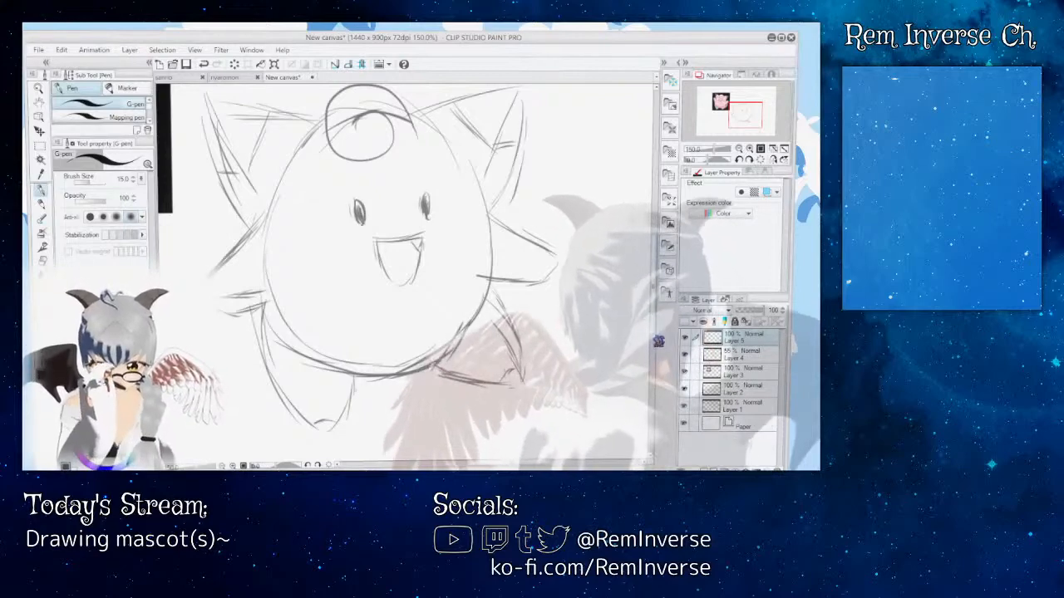
mouse_move(658, 342)
mouse_down()
mouse_move(660, 354)
mouse_move(655, 308)
mouse_move(670, 338)
mouse_up()
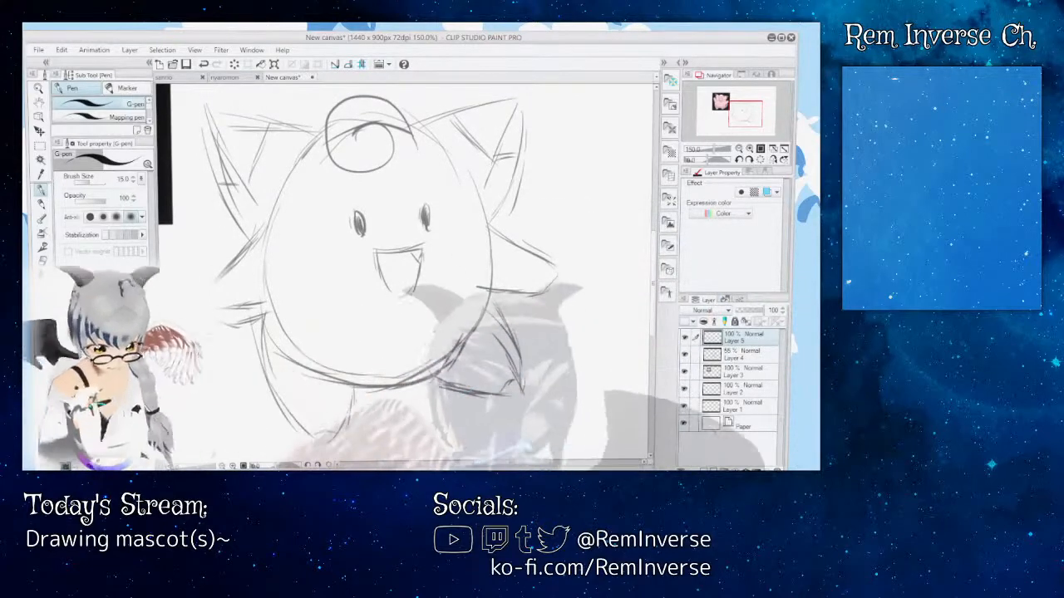
mouse_move(534, 463)
mouse_down()
mouse_move(495, 462)
mouse_move(531, 463)
mouse_up()
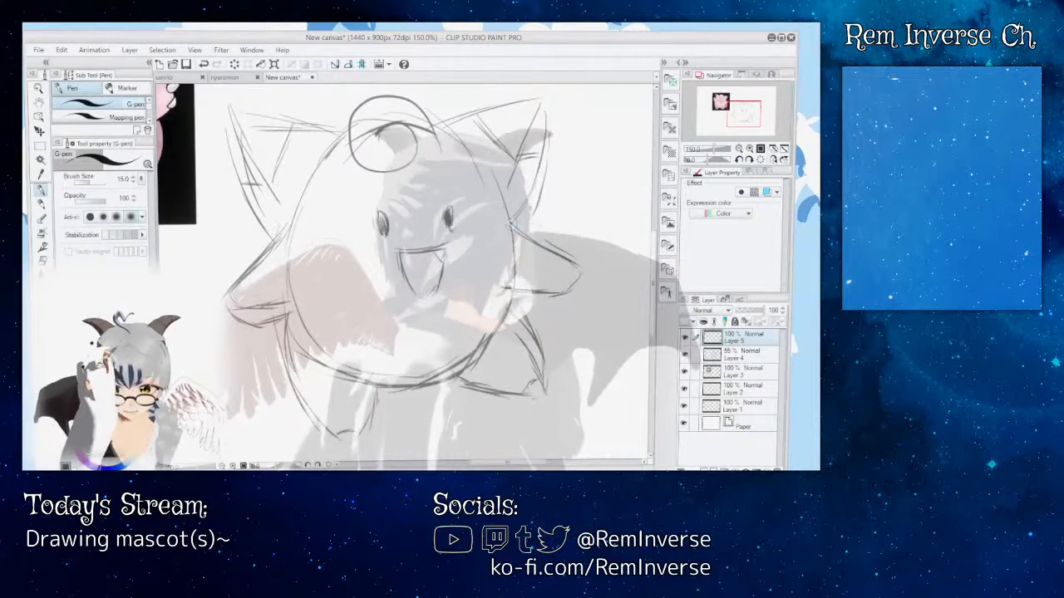
Step: Ink the outline of the right arm with the G-pen at brush size 10, checking the reference and redrawing its lower edge
mouse_move(555, 255)
mouse_down()
mouse_move(576, 272)
mouse_move(563, 293)
mouse_move(515, 291)
mouse_up()
key(ctrl+z)
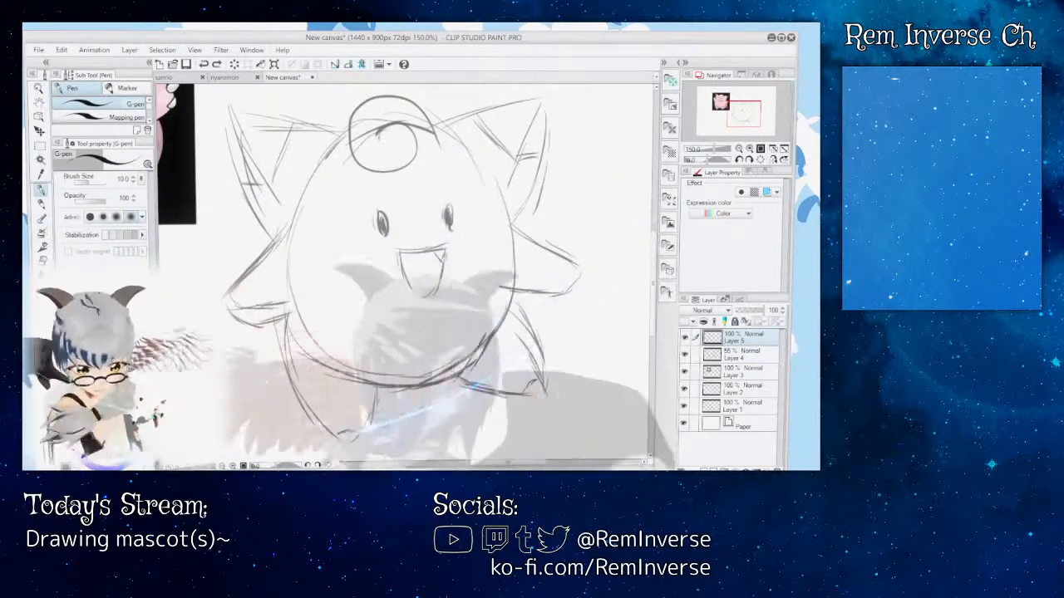
key(ctrl+plus)
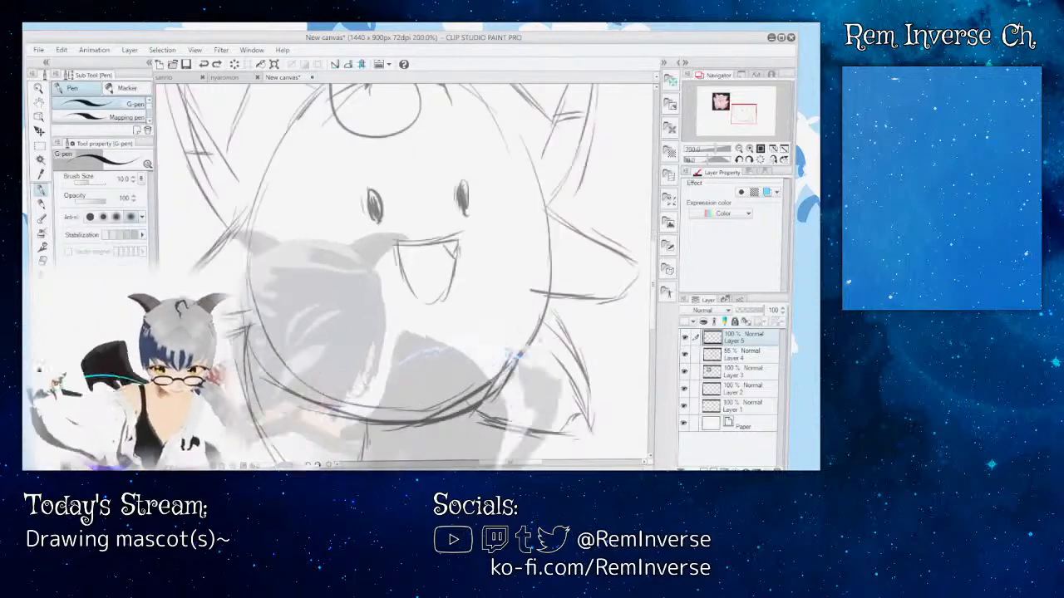
scroll(405, 272, right, 4)
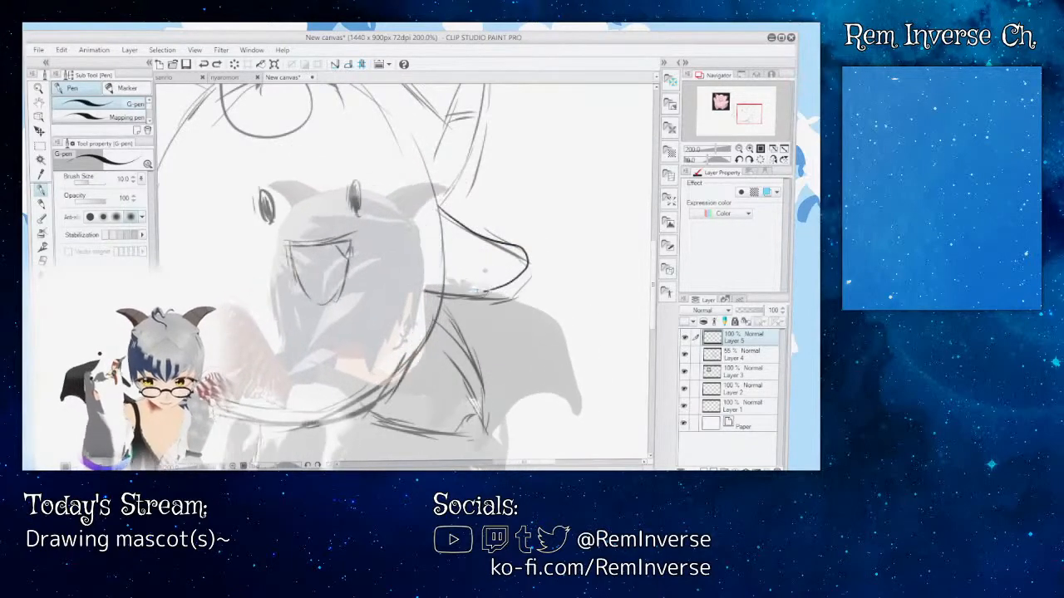
drag(539, 464, 472, 464)
drag(662, 270, 657, 253)
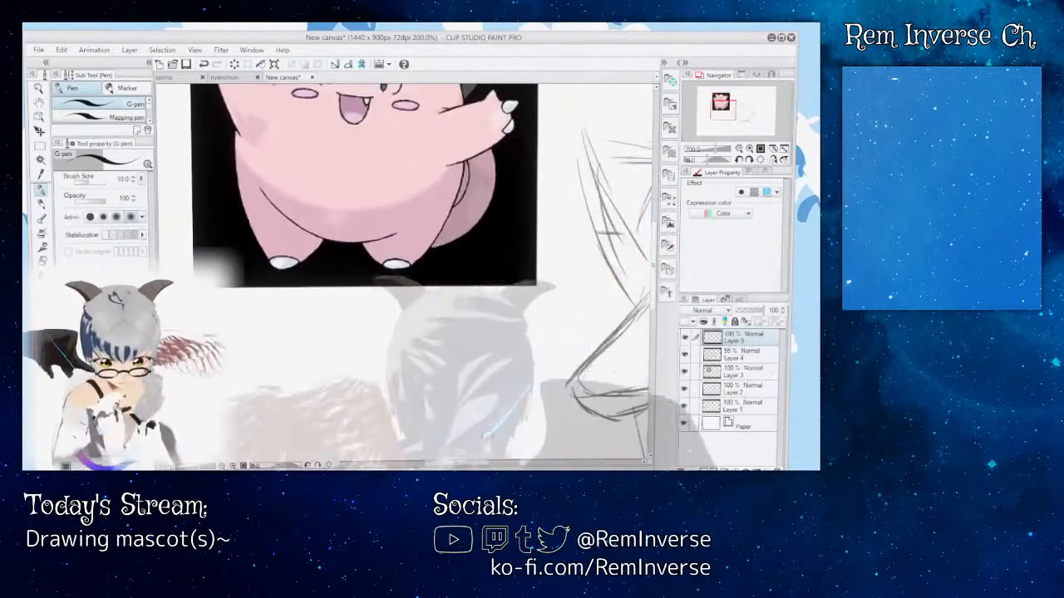
drag(475, 464, 539, 464)
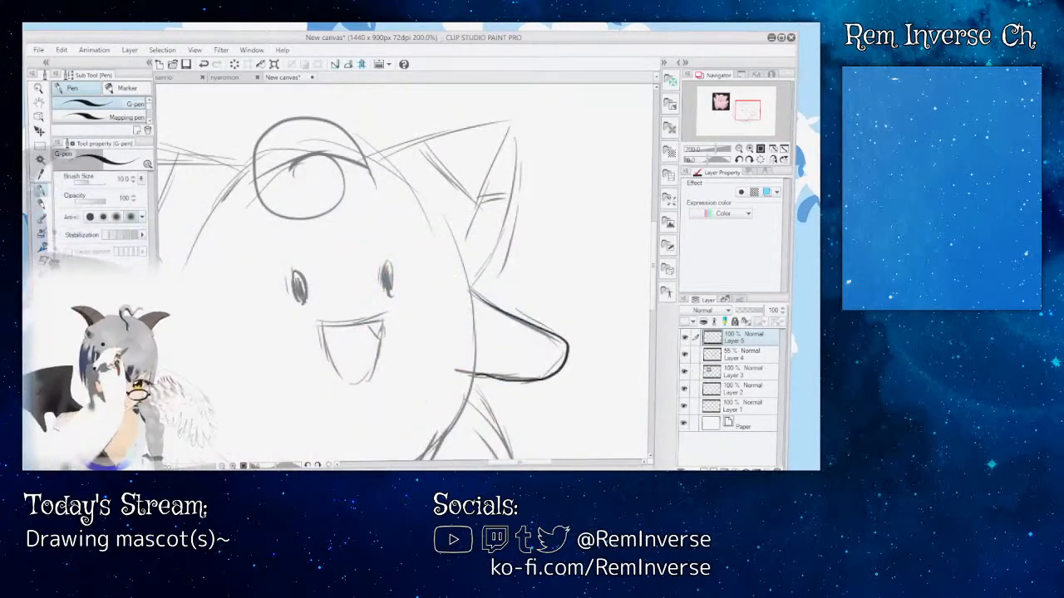
key(e)
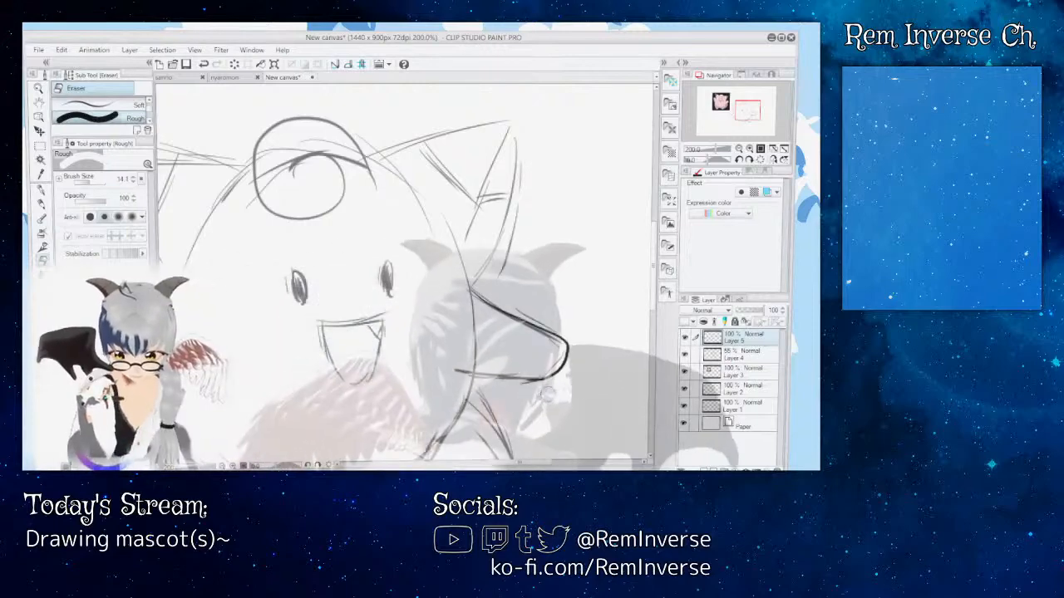
key(p)
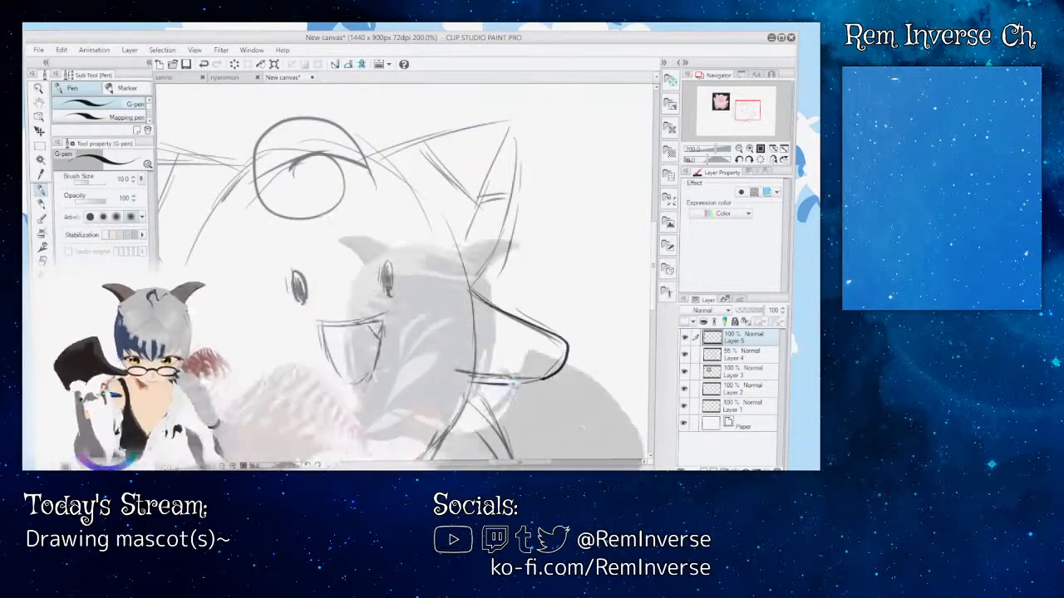
Step: Ink the outline of the left arm over the sketch, undoing the unsatisfactory attempts
drag(490, 280, 656, 299)
mouse_move(509, 463)
mouse_down()
mouse_move(536, 464)
mouse_move(512, 464)
mouse_up()
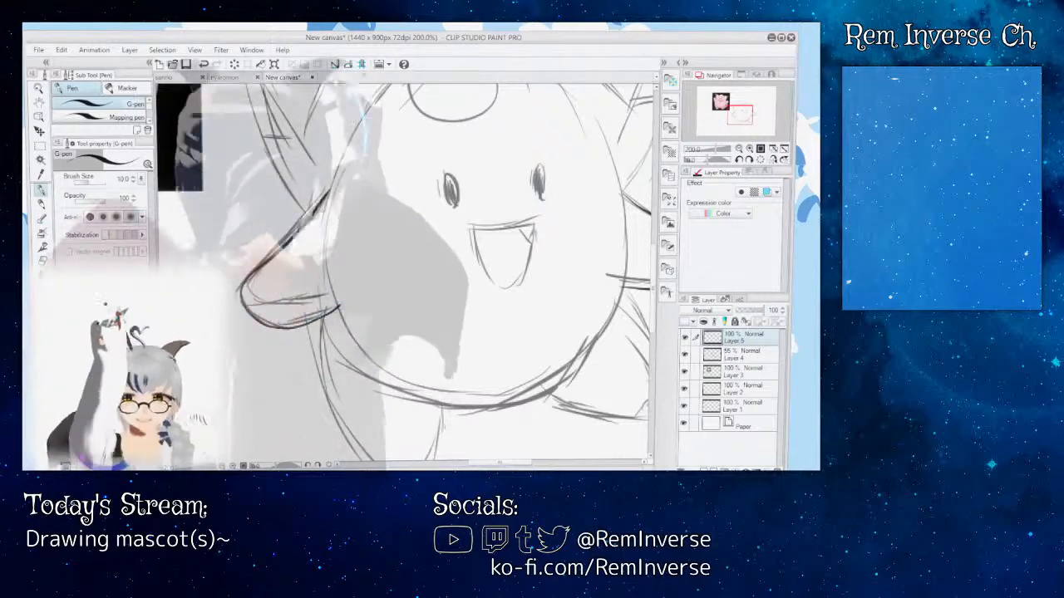
key(ctrl+z)
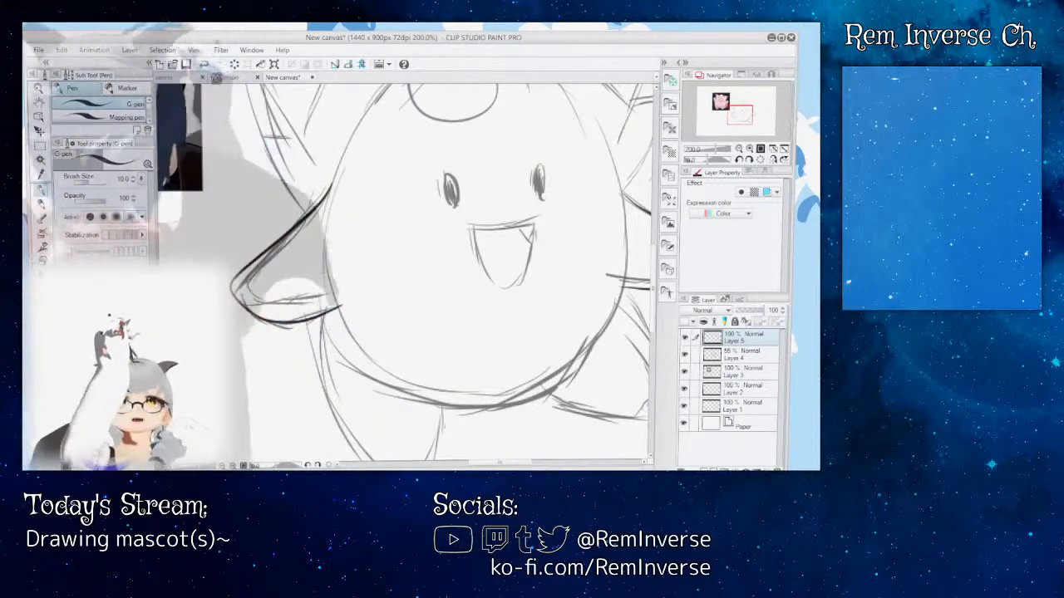
key(ctrl+z)
mouse_move(501, 464)
mouse_down()
mouse_move(515, 466)
mouse_move(505, 466)
mouse_up()
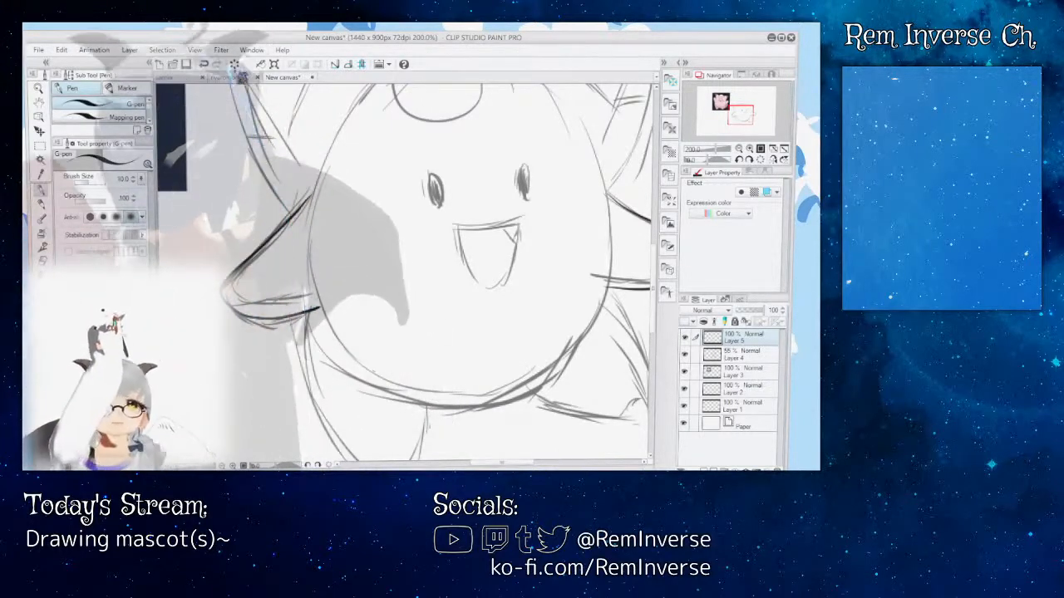
key(ctrl+z)
key(ctrl+z)
mouse_move(486, 464)
mouse_down()
mouse_move(514, 464)
mouse_move(499, 463)
mouse_up()
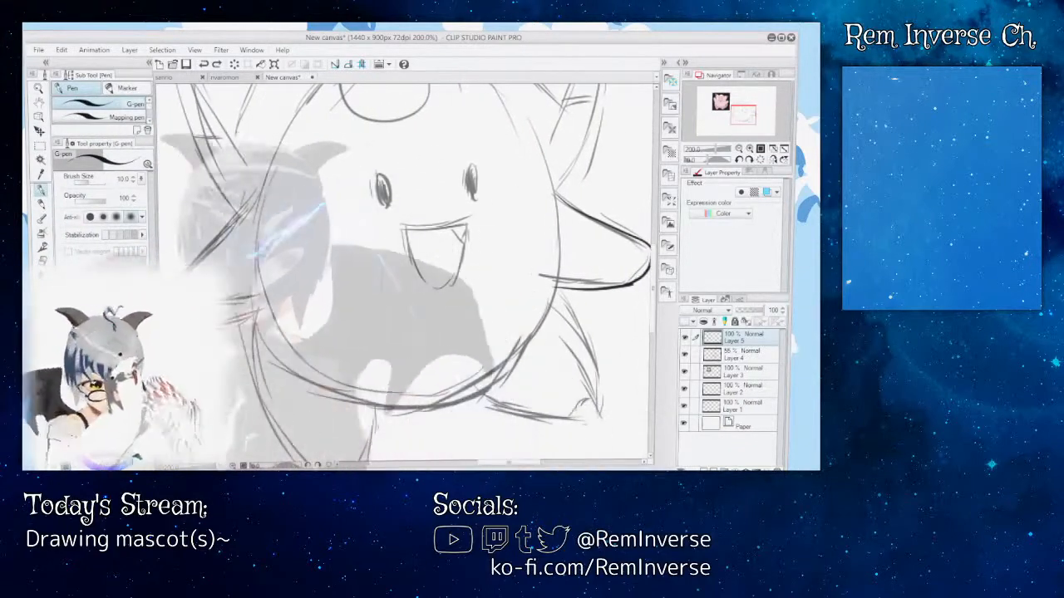
drag(241, 218, 193, 266)
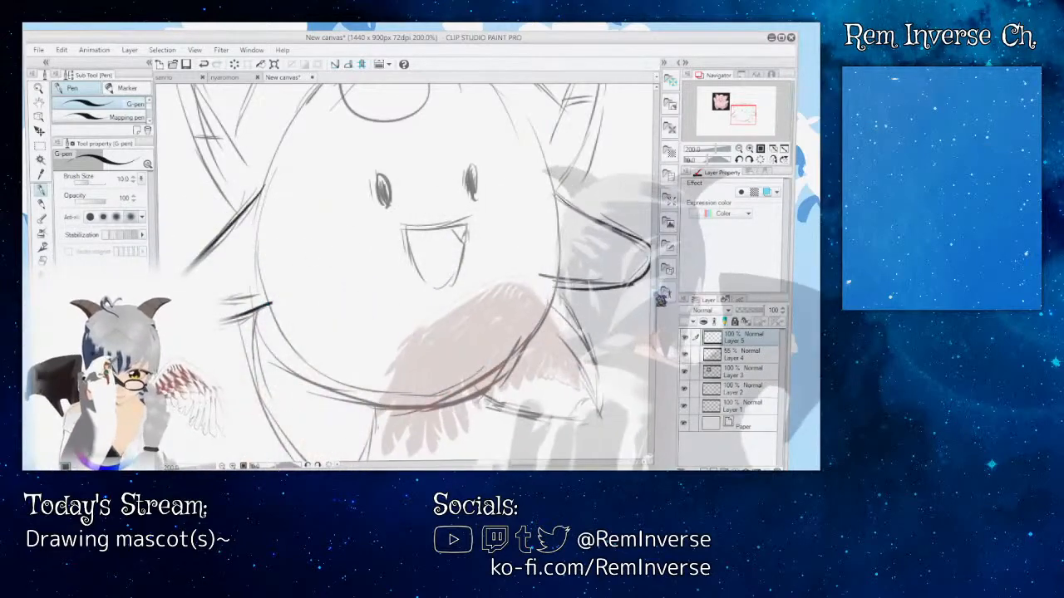
Step: Ink the outlines of both feet on Layer 5, toggling the visibility of Layers 5 and 4 to check the line art
scroll(416, 273, down, 2)
scroll(416, 273, down, 2)
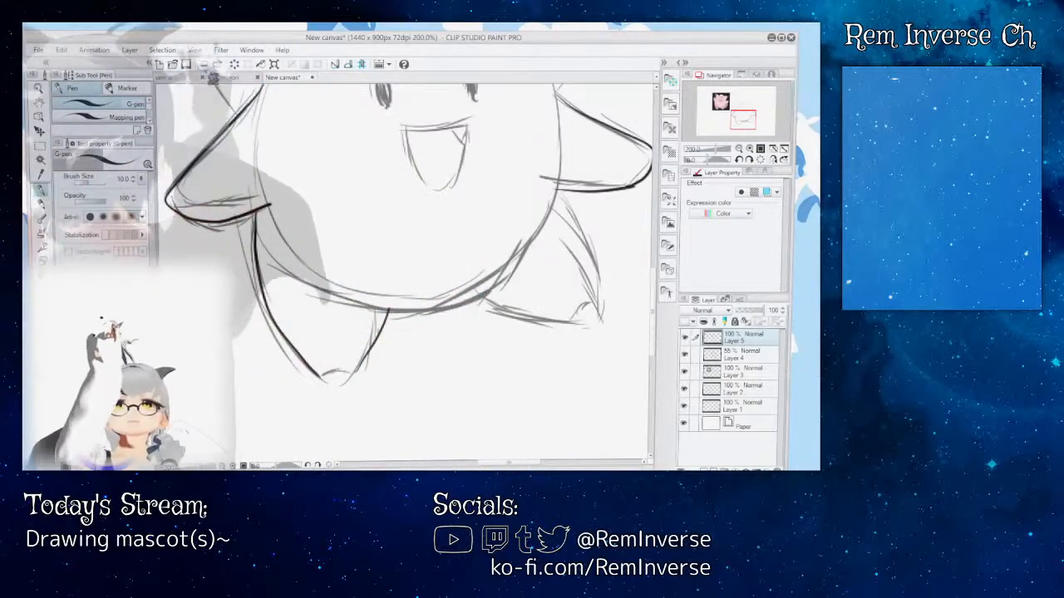
click(685, 339)
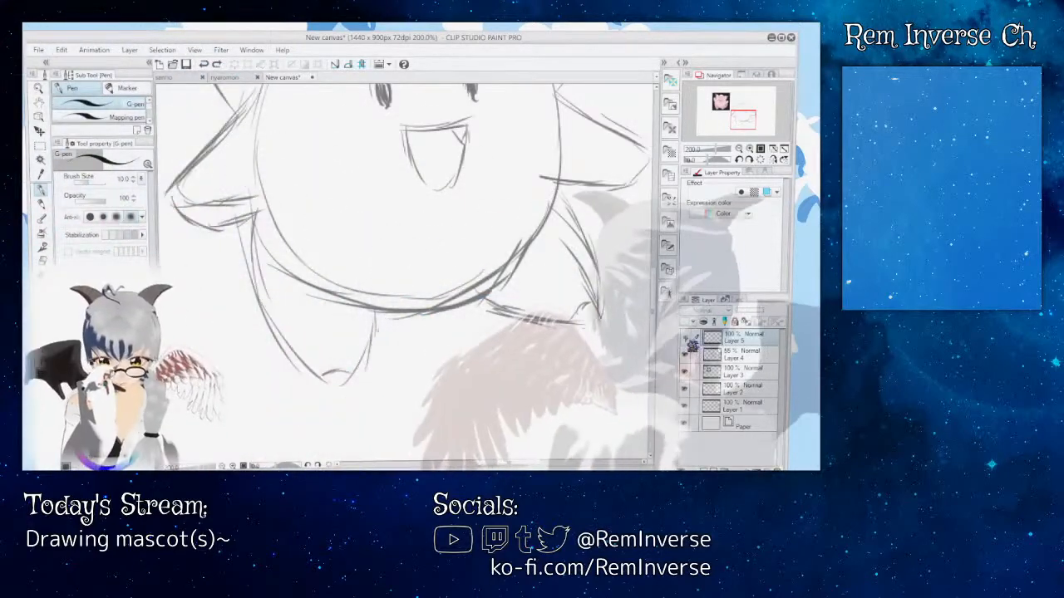
click(686, 339)
click(685, 355)
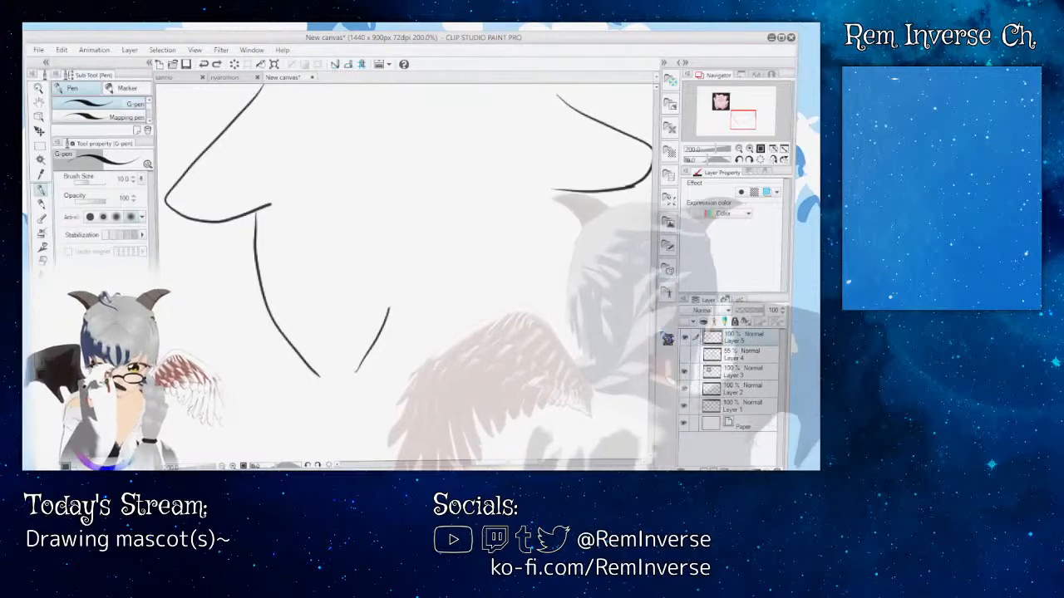
click(686, 355)
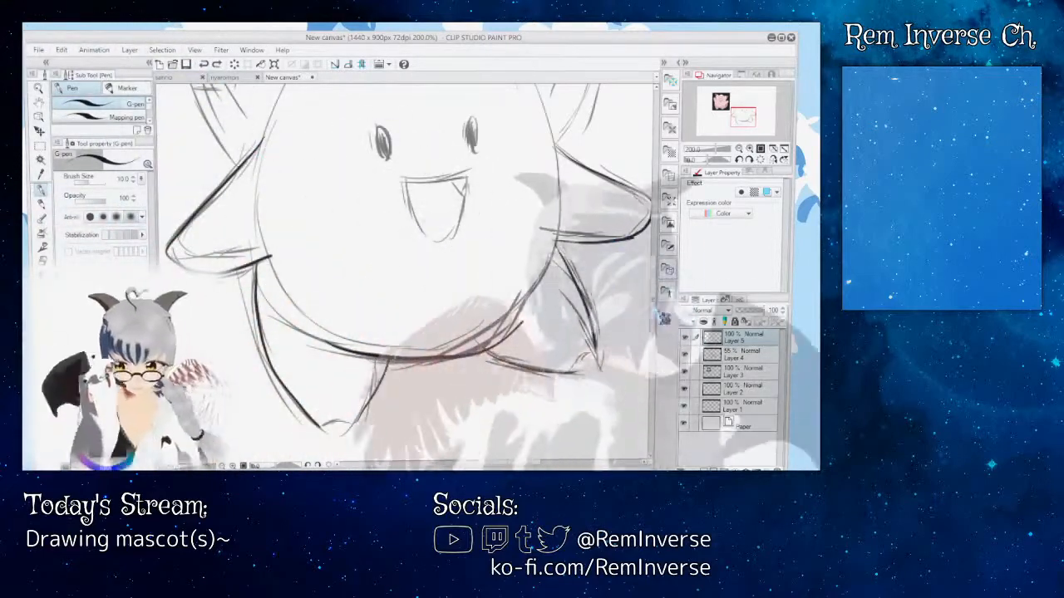
Step: Ink the upper and outer edges of the right ear, undoing the first attempt
drag(653, 310, 653, 267)
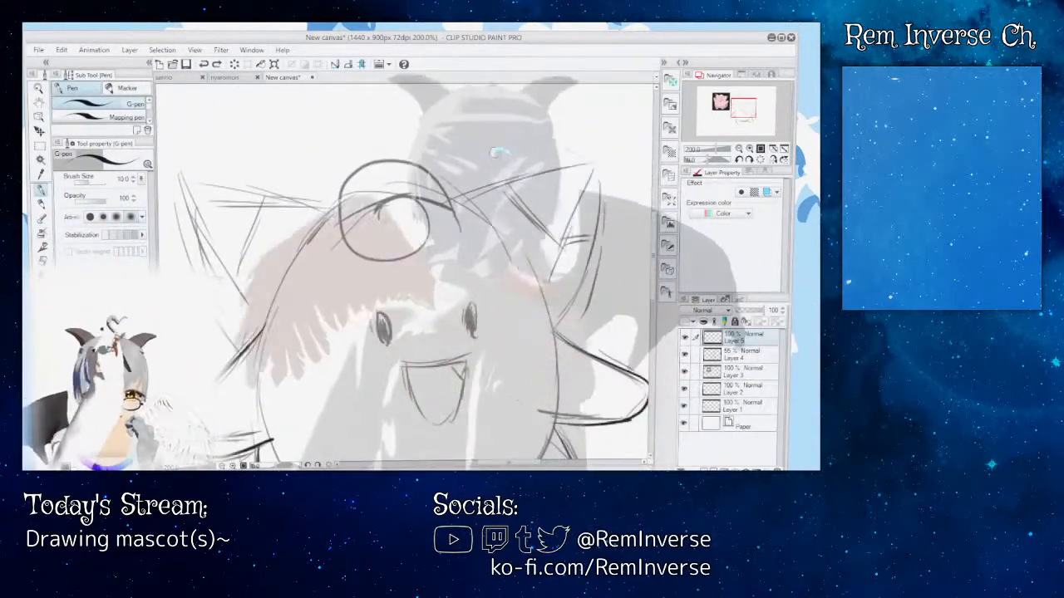
mouse_move(456, 200)
mouse_down()
mouse_move(502, 177)
mouse_move(589, 167)
mouse_move(558, 335)
mouse_up()
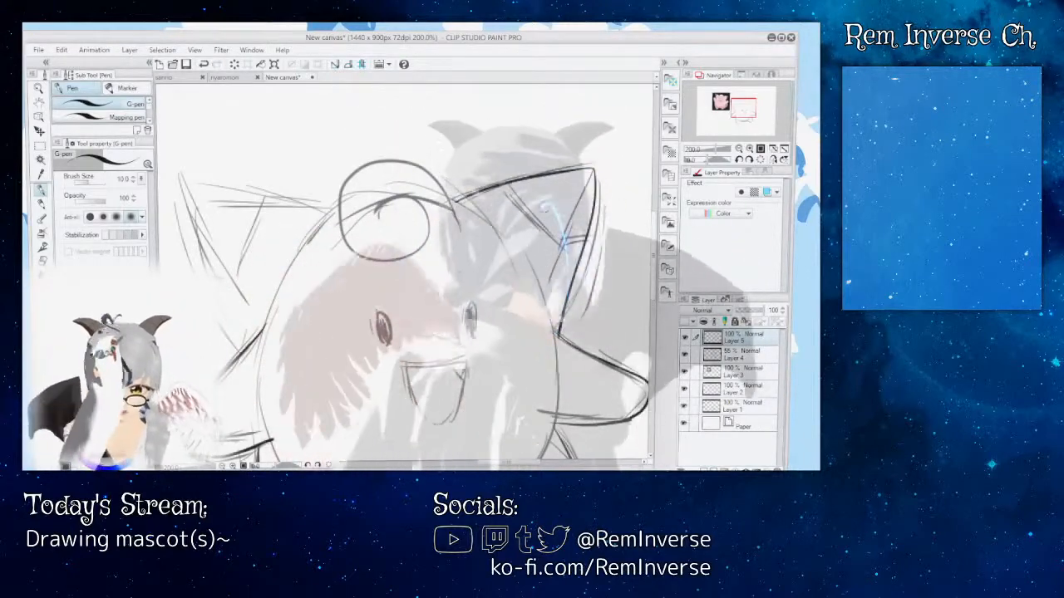
key(ctrl+z)
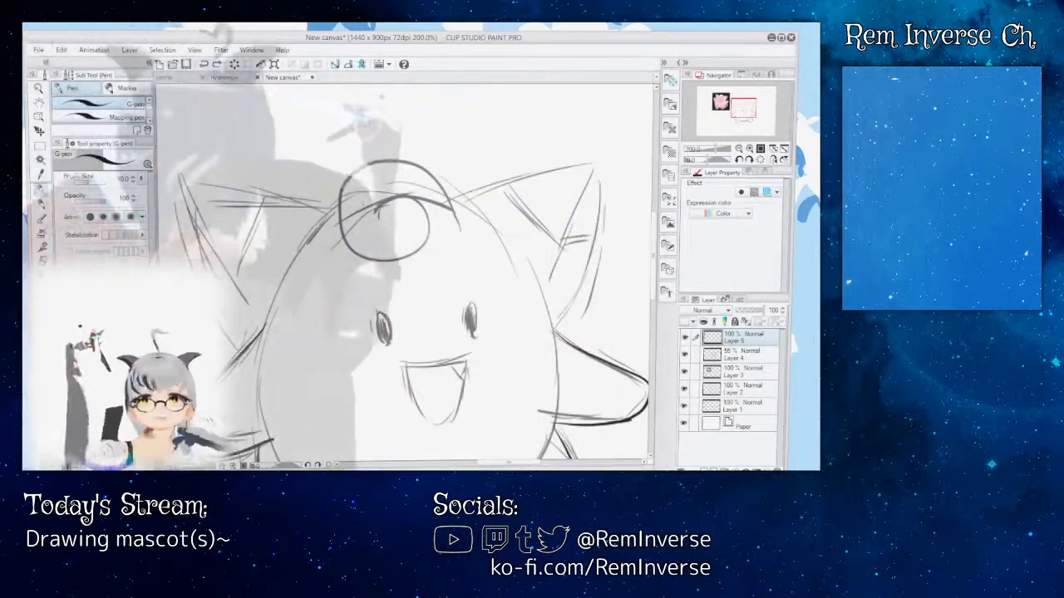
drag(450, 198, 576, 179)
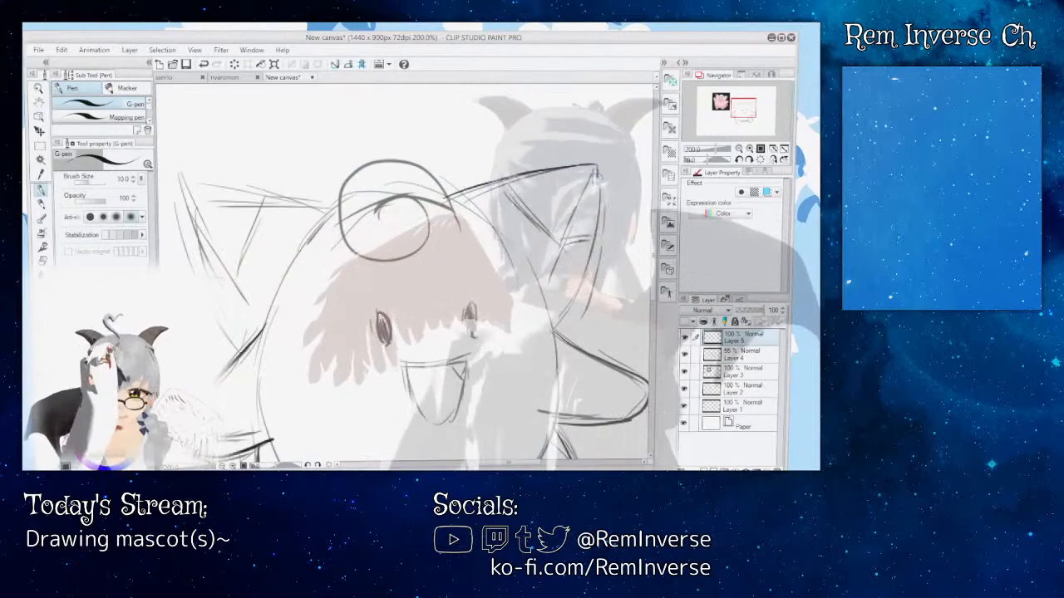
drag(597, 165, 569, 330)
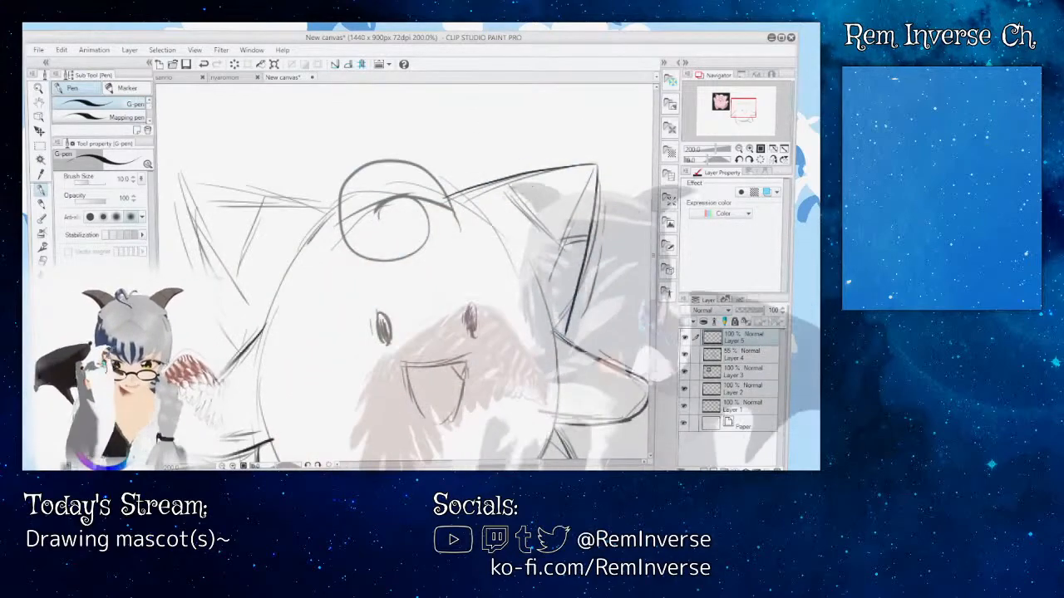
Step: Ink the left ear's outline and the dark tip dividing lines on both ears
drag(655, 280, 657, 295)
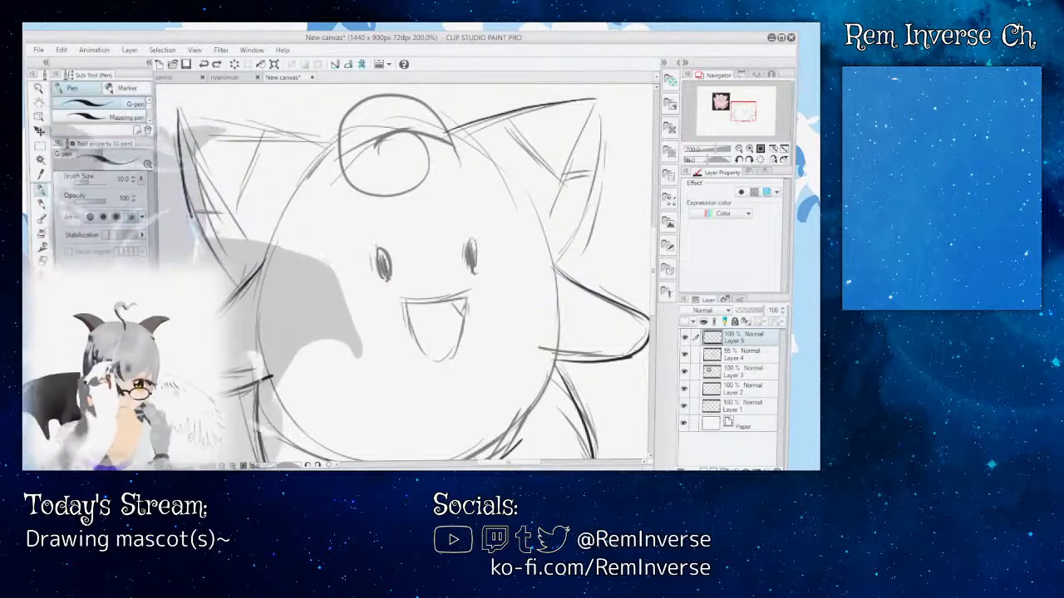
drag(215, 122, 326, 140)
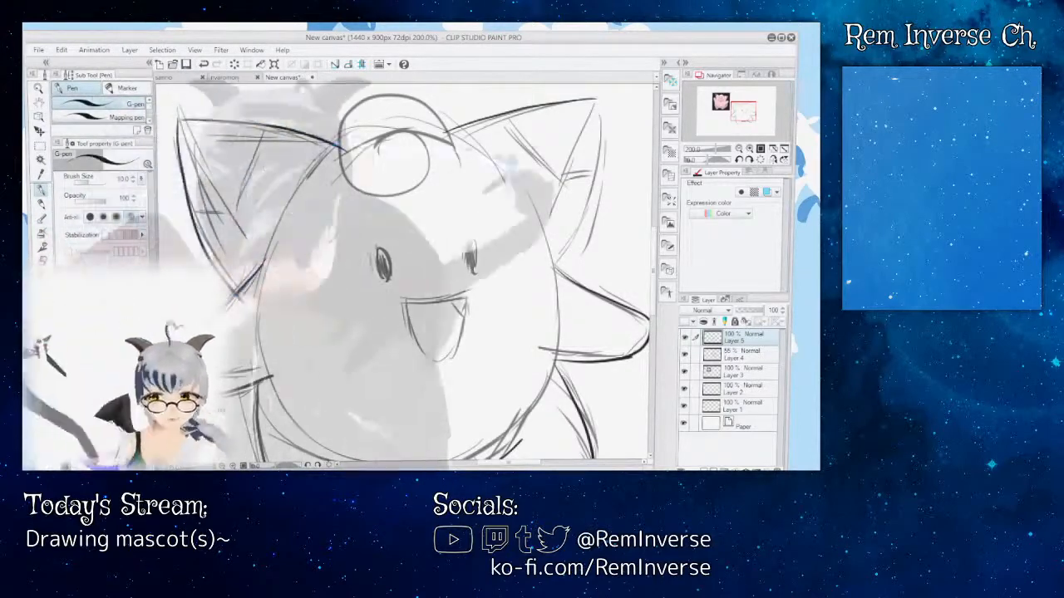
mouse_move(525, 148)
mouse_down()
mouse_move(555, 178)
mouse_move(595, 173)
mouse_up()
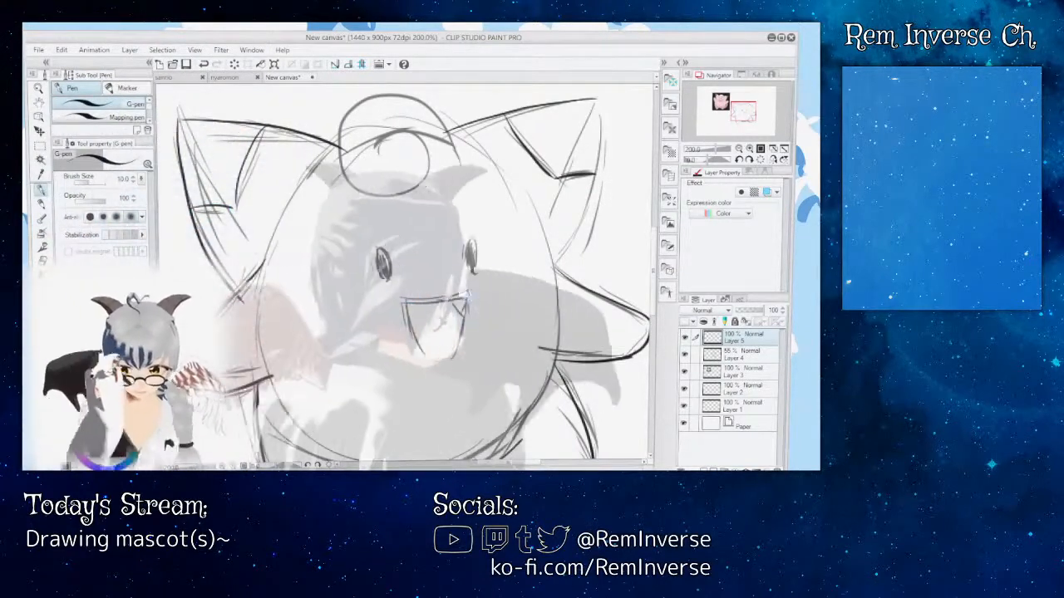
Step: Ink the open smiling mouth with a thick upper line and a rounded lower curve
scroll(404, 281, up, 2)
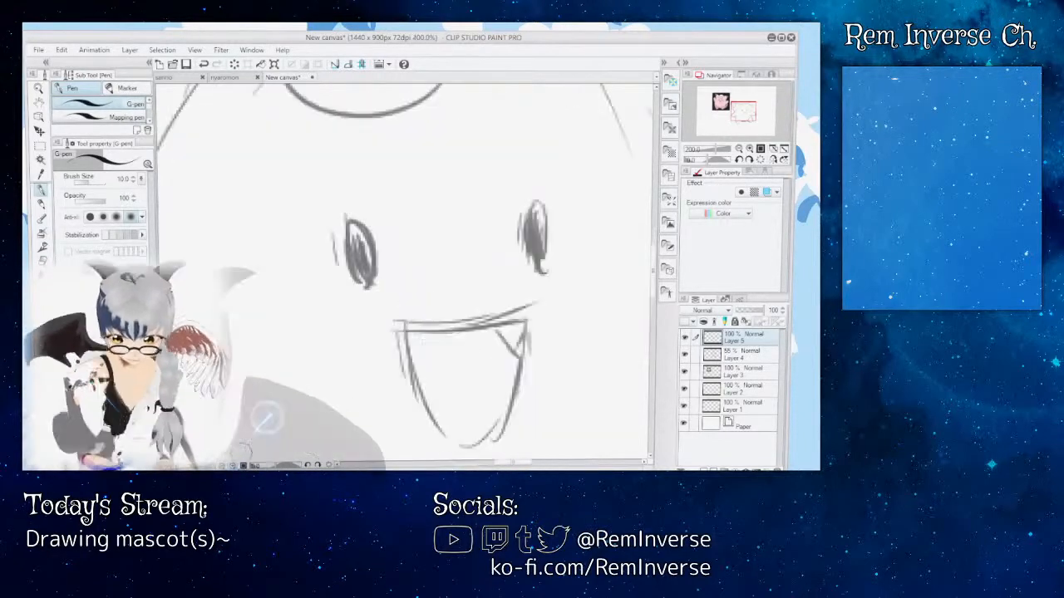
drag(401, 328, 529, 316)
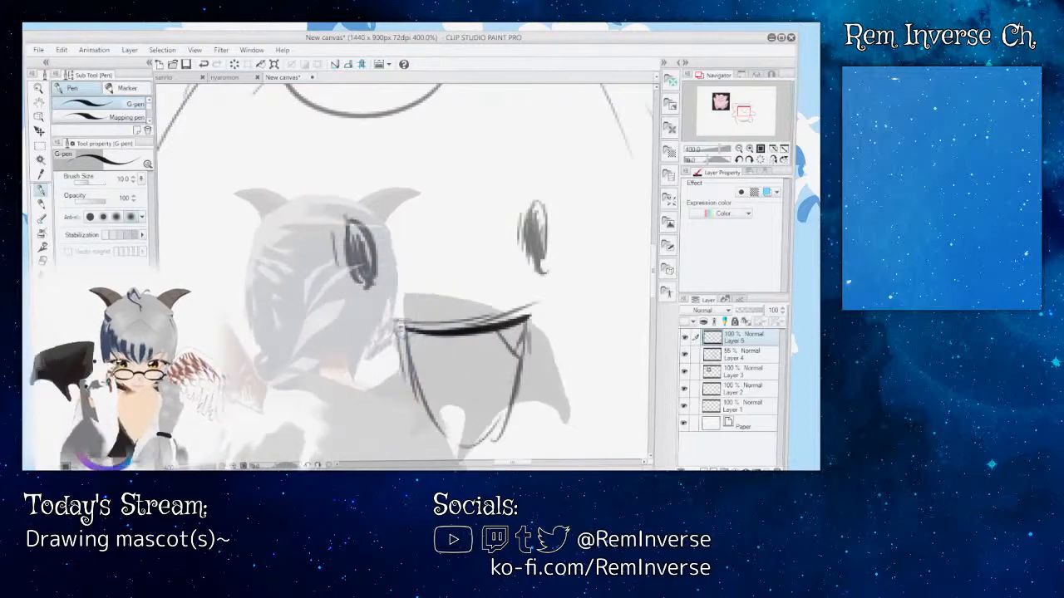
mouse_move(405, 331)
mouse_down()
mouse_move(453, 431)
mouse_move(486, 434)
mouse_move(513, 380)
mouse_move(527, 322)
mouse_up()
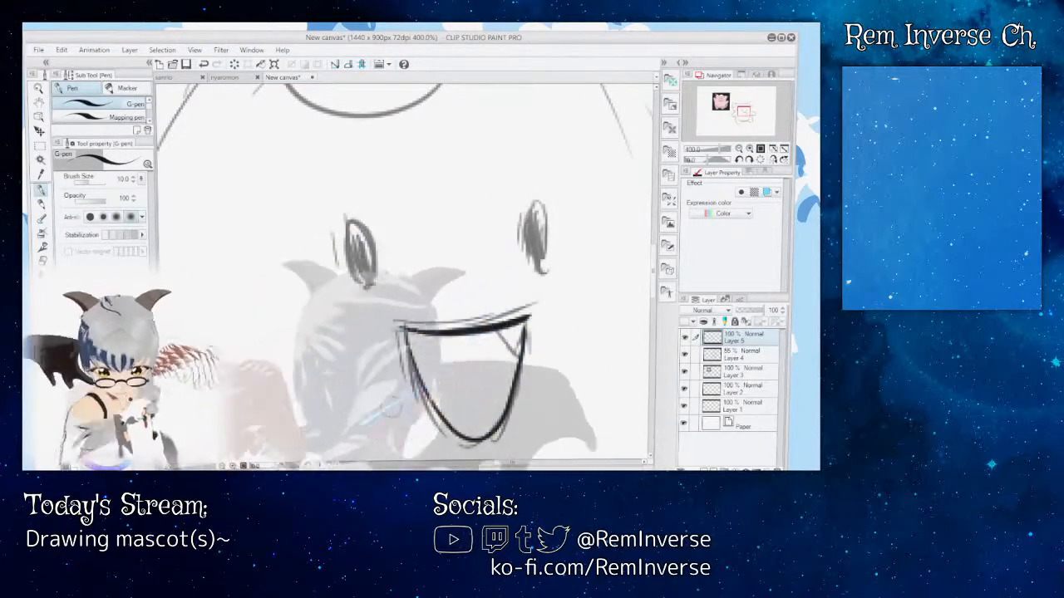
key(ctrl+minus)
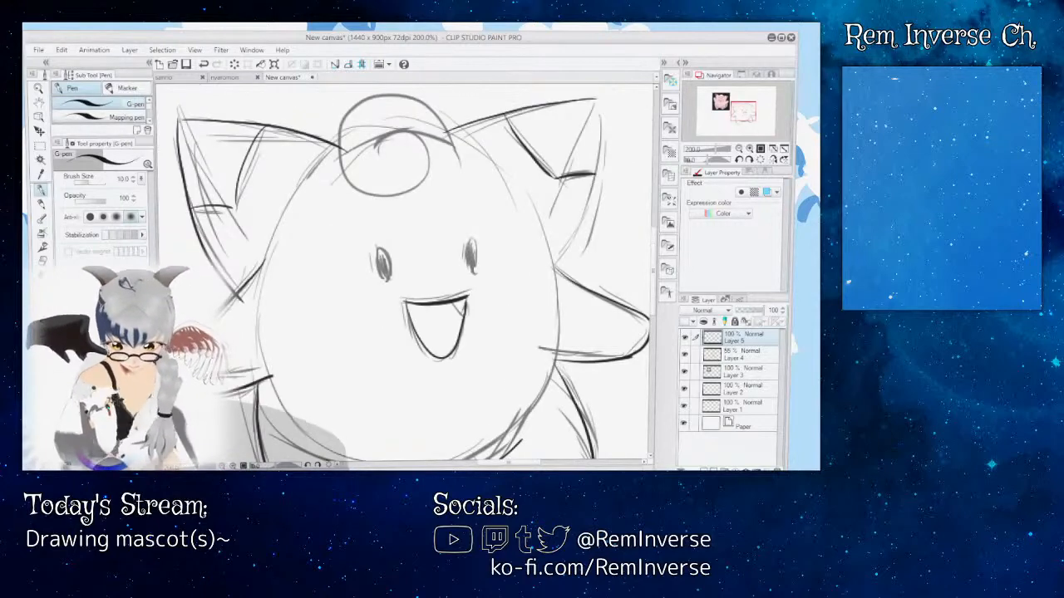
Step: Ink oval outlines around both eyes on Layer 5
key(ctrl+minus)
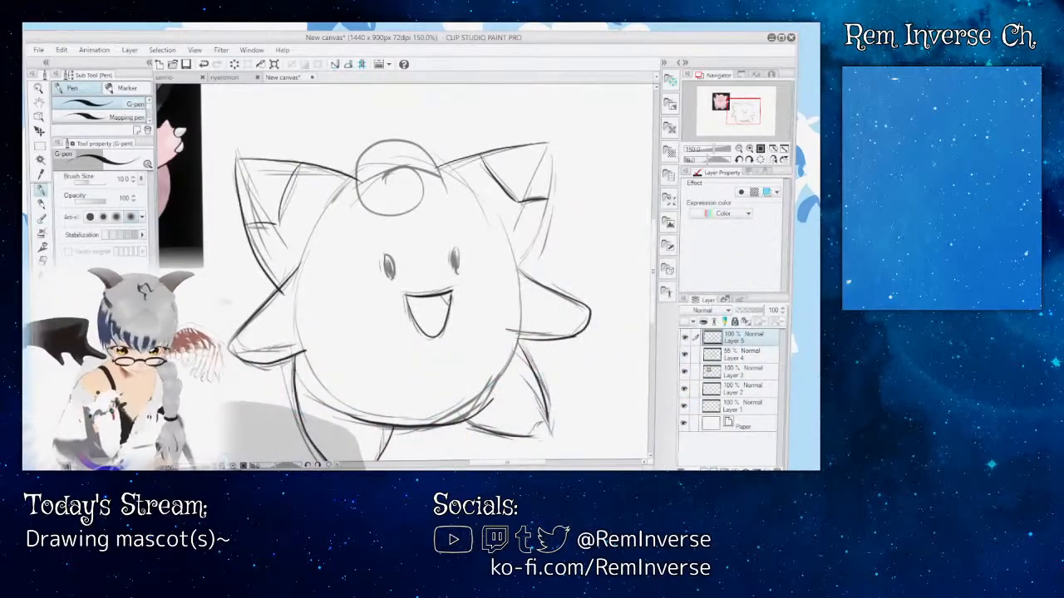
key(ctrl+plus)
scroll(405, 272, down, 3)
scroll(405, 273, up, 2)
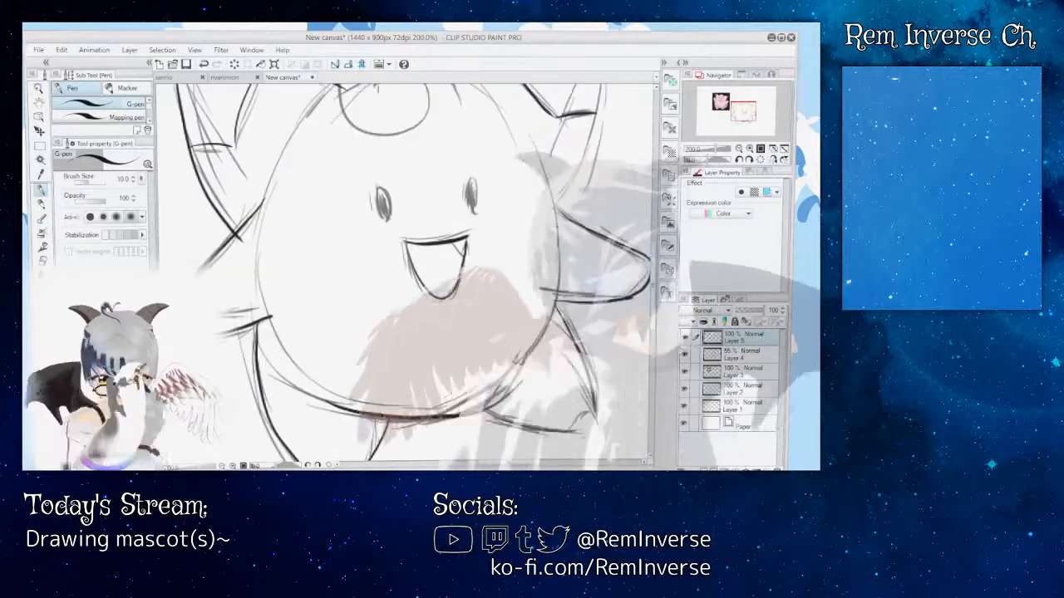
key(ctrl+plus)
key(ctrl+plus)
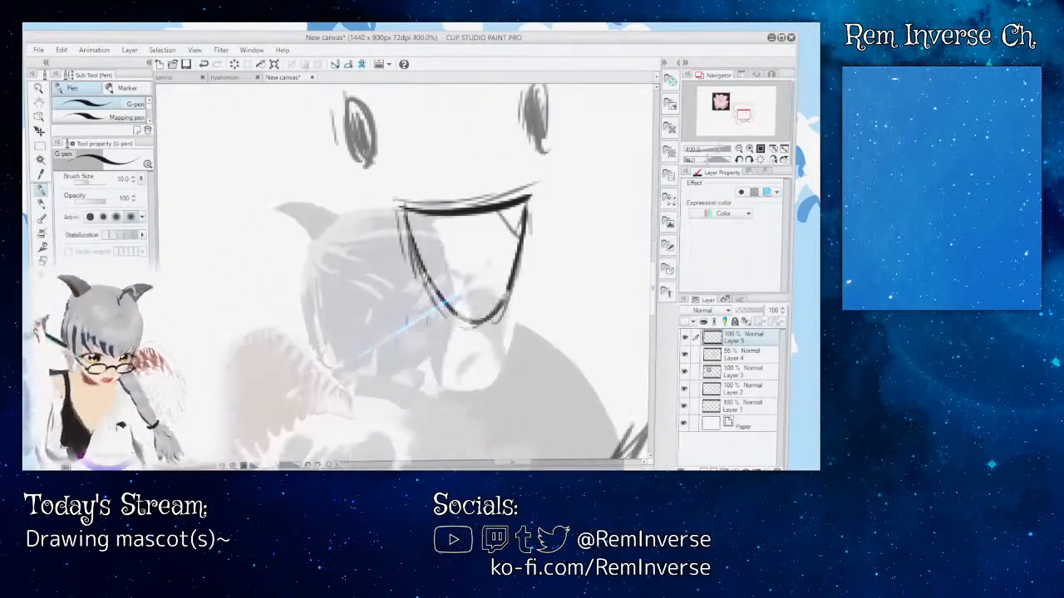
scroll(405, 272, up, 2)
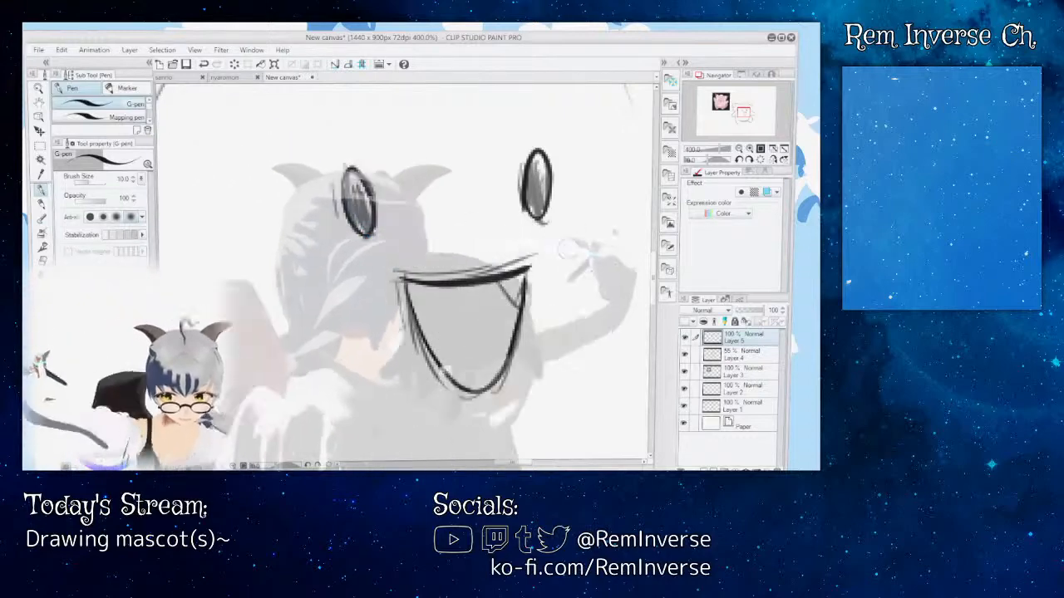
drag(656, 275, 662, 311)
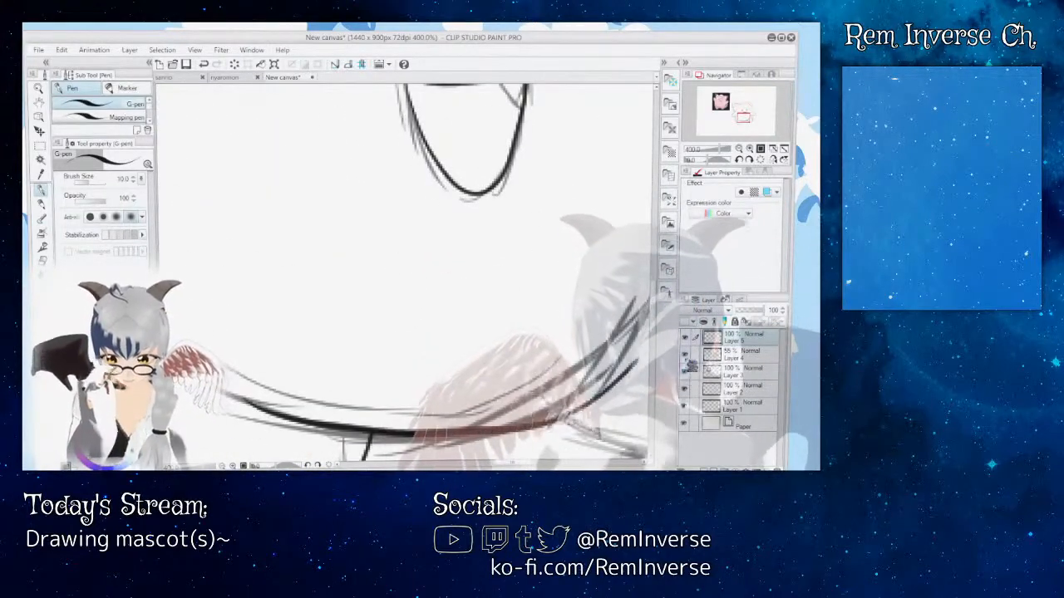
Step: Hide the Layer 5 line art and add a new empty layer above it for a fresh inking pass over the sketch
key(ctrl+minus)
key(ctrl+minus)
key(ctrl+minus)
key(ctrl+minus)
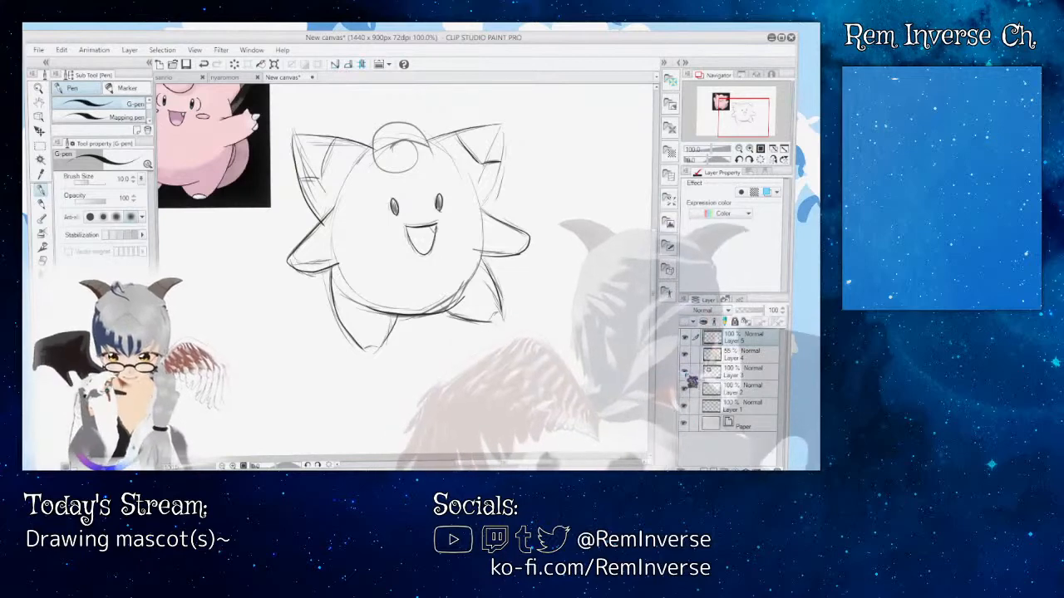
click(686, 357)
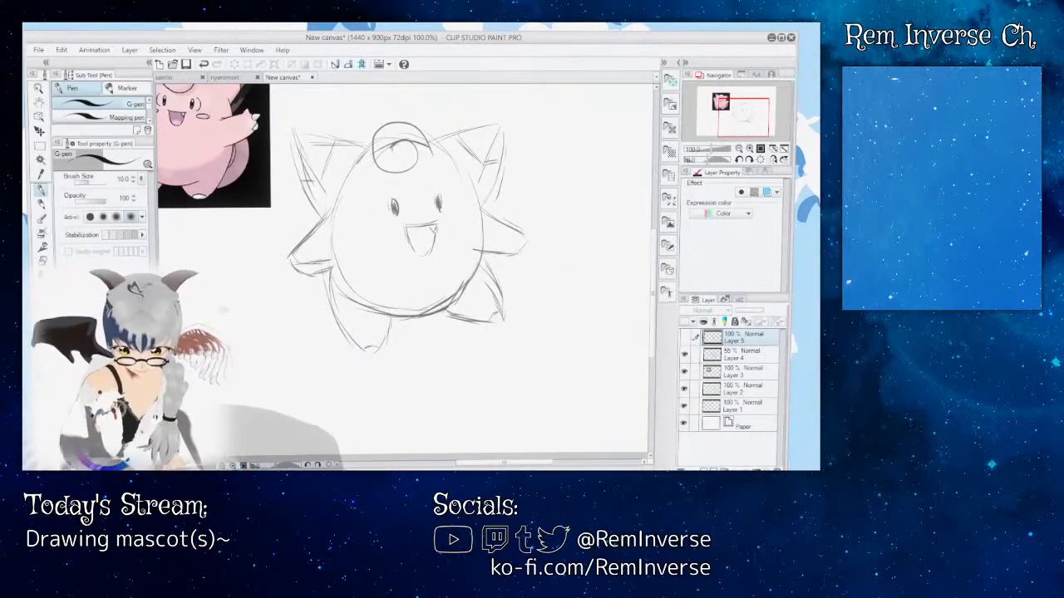
key(ctrl+plus)
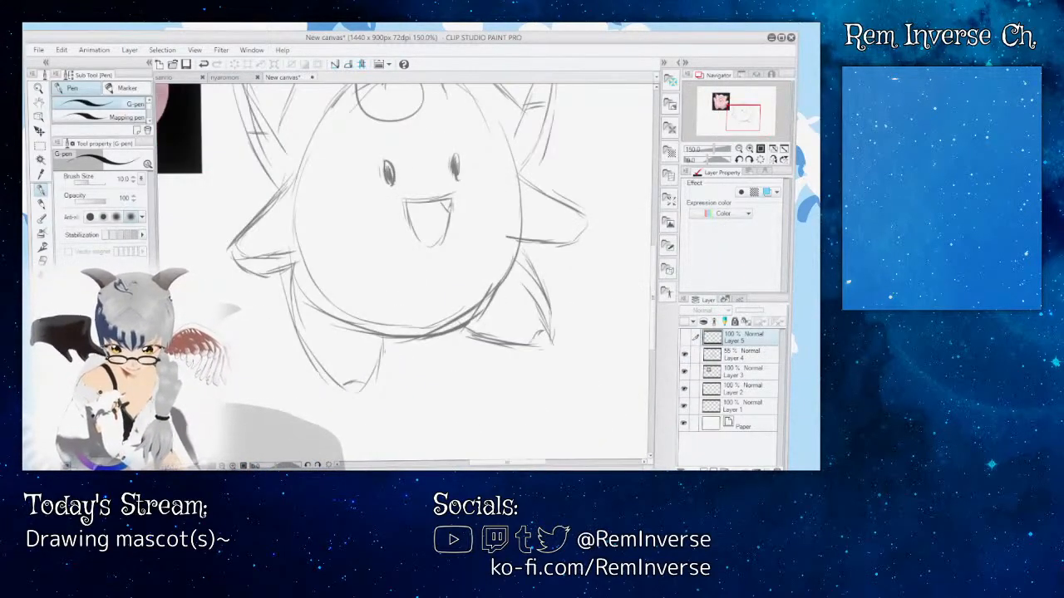
key(ctrl+plus)
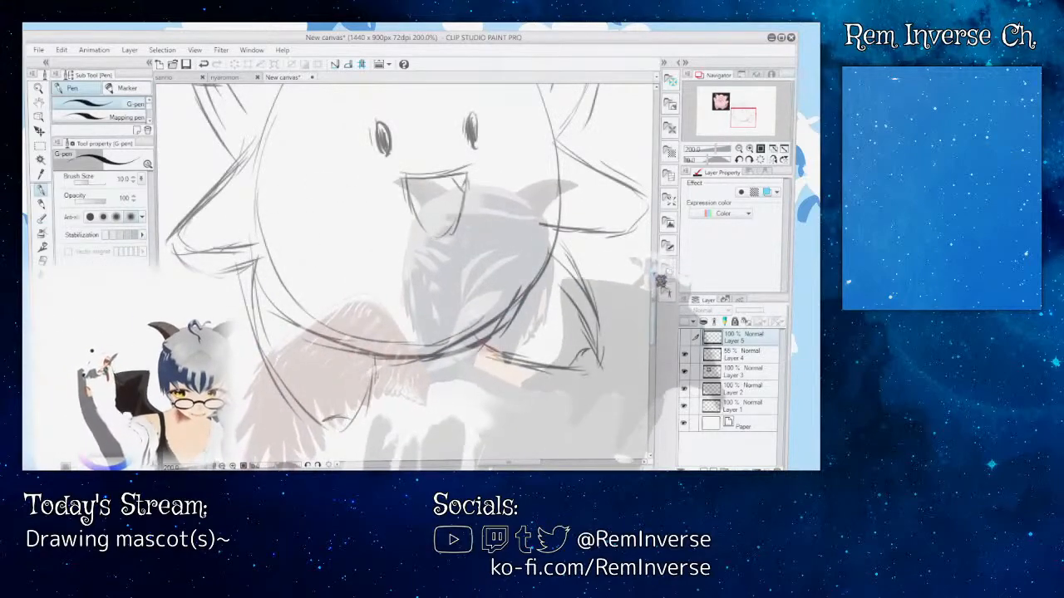
drag(654, 283, 655, 242)
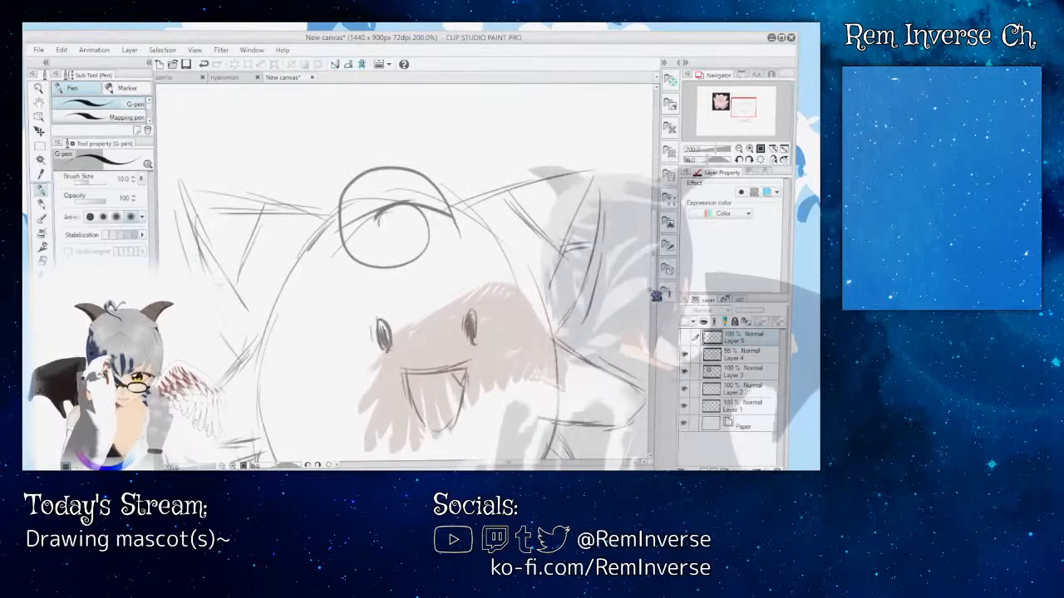
mouse_move(663, 292)
mouse_down()
mouse_move(668, 345)
mouse_move(660, 304)
mouse_up()
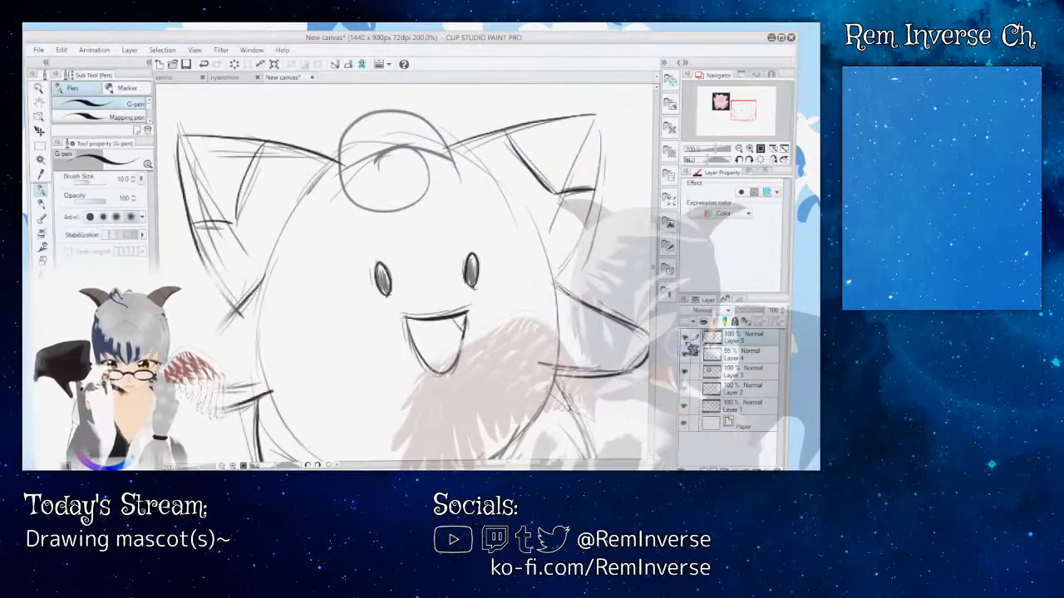
click(685, 339)
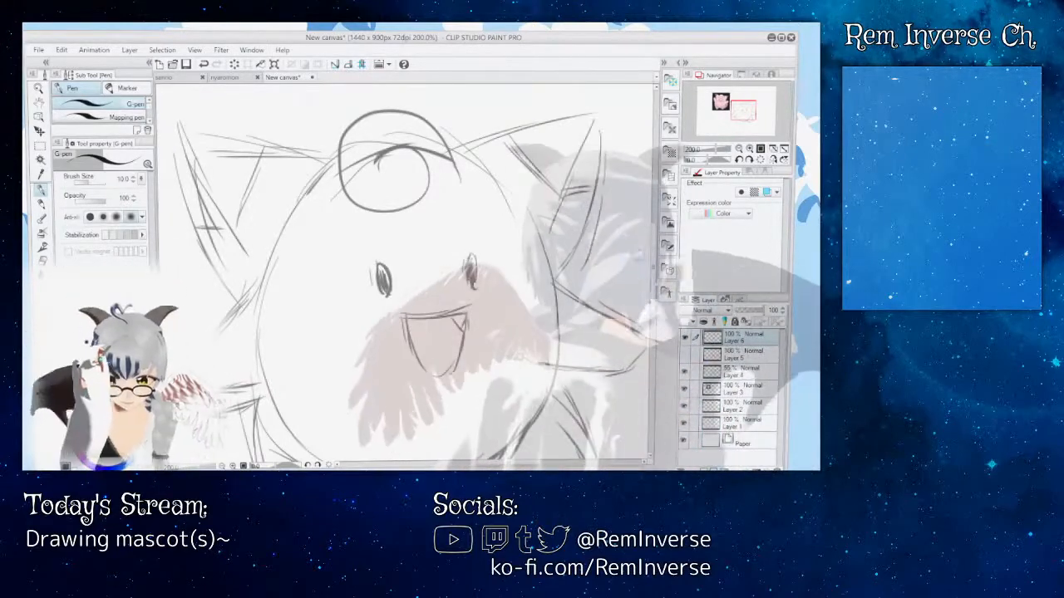
Step: Ink the belly's lower curve and the outlines of both feet on Layer 6, undoing and redrawing the right foot
drag(655, 289, 655, 323)
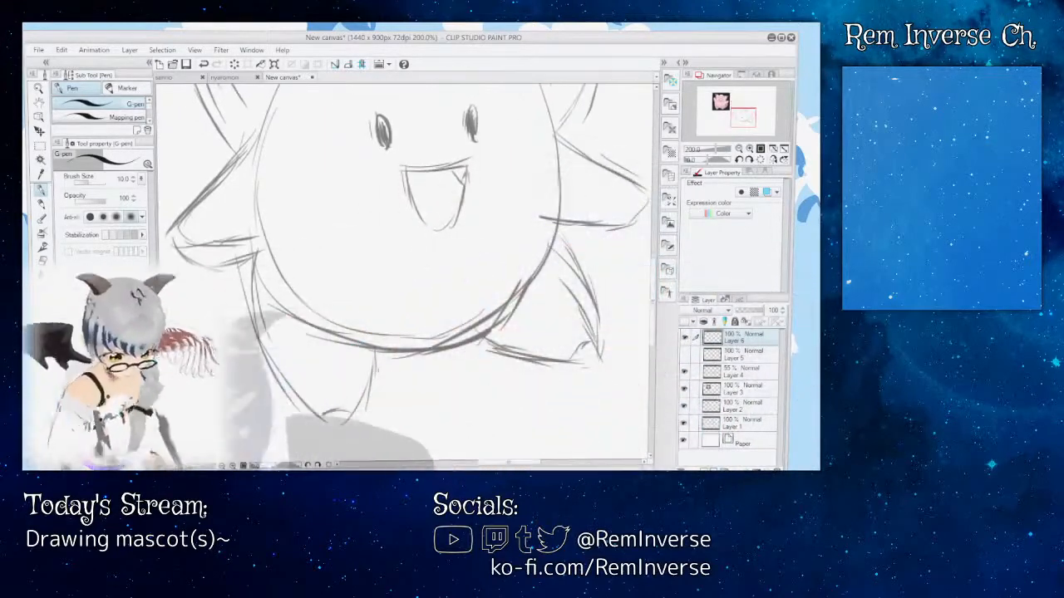
key(ctrl+plus)
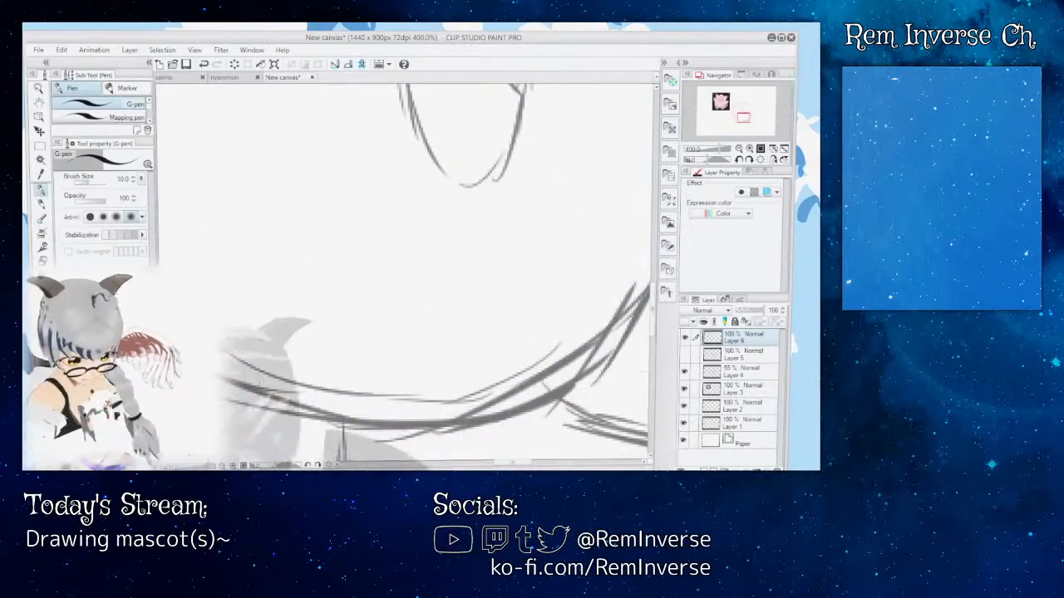
key(ctrl+minus)
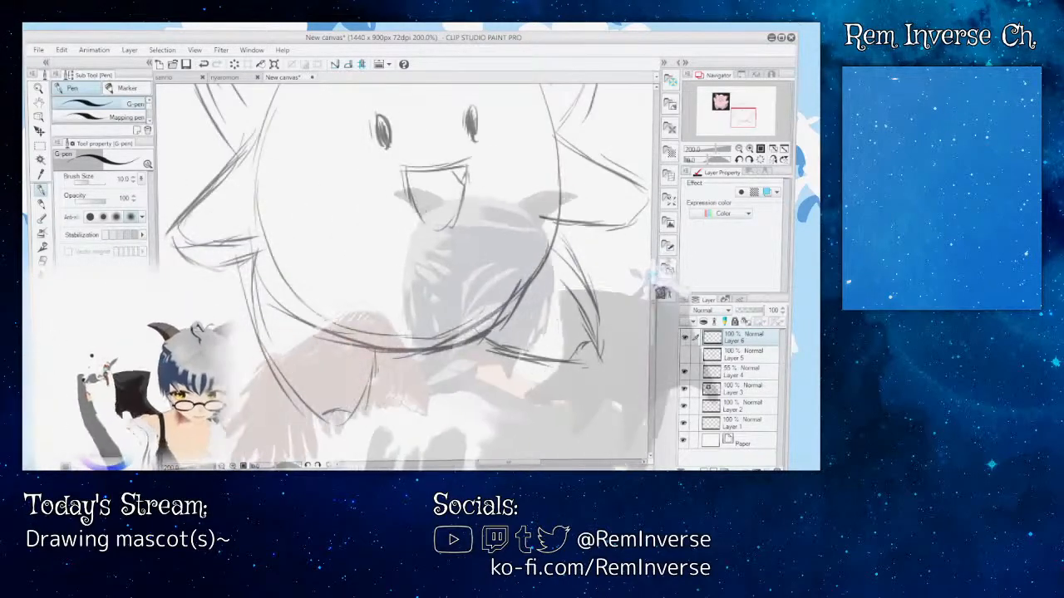
mouse_move(654, 280)
mouse_down()
mouse_move(654, 234)
mouse_move(654, 274)
mouse_up()
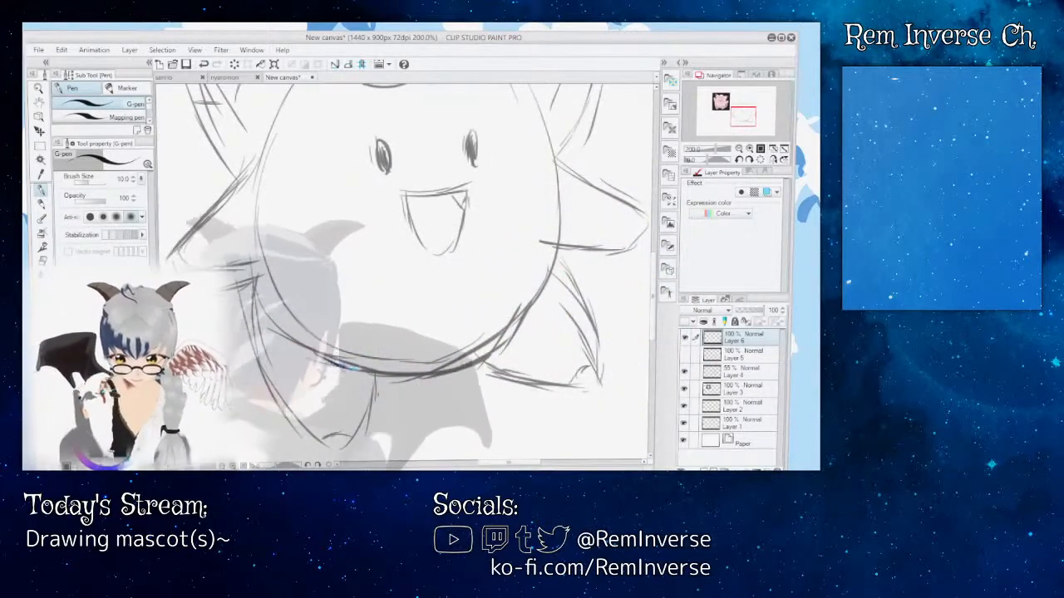
drag(448, 365, 511, 330)
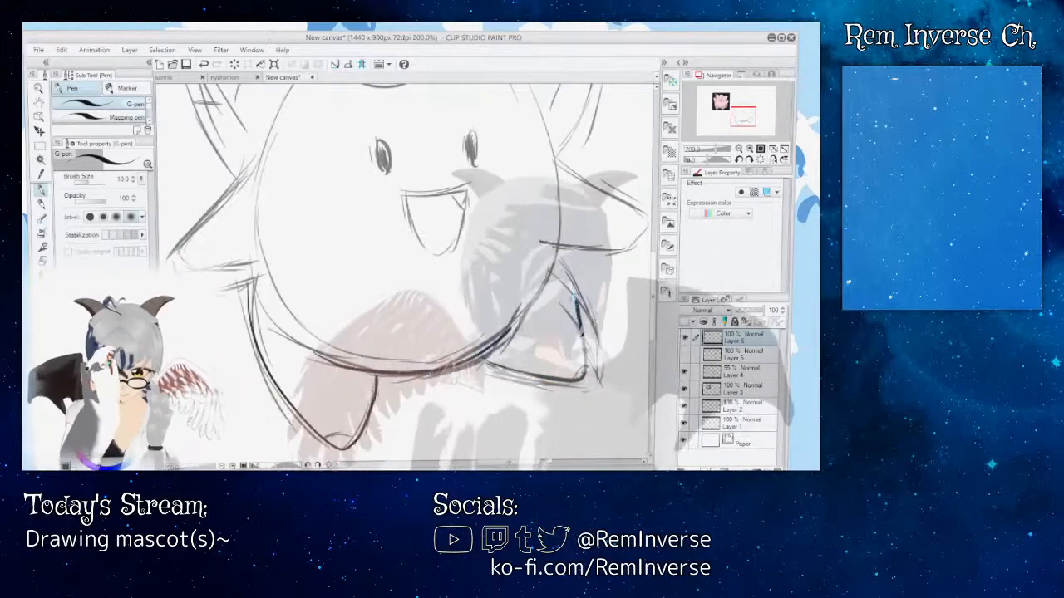
drag(575, 297, 565, 266)
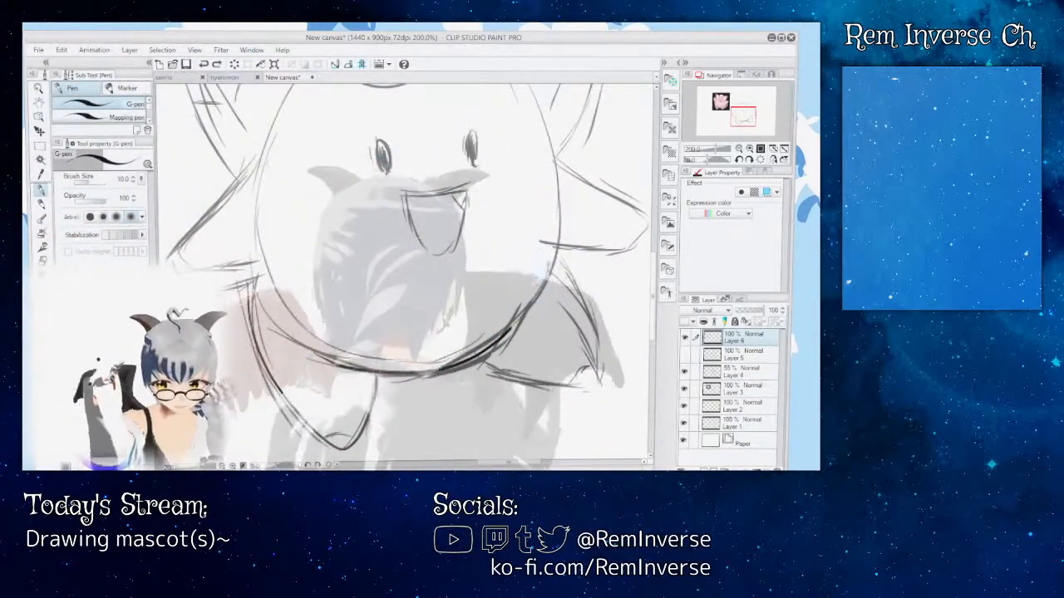
mouse_move(557, 256)
mouse_down()
mouse_move(592, 370)
mouse_move(563, 381)
mouse_move(489, 361)
mouse_up()
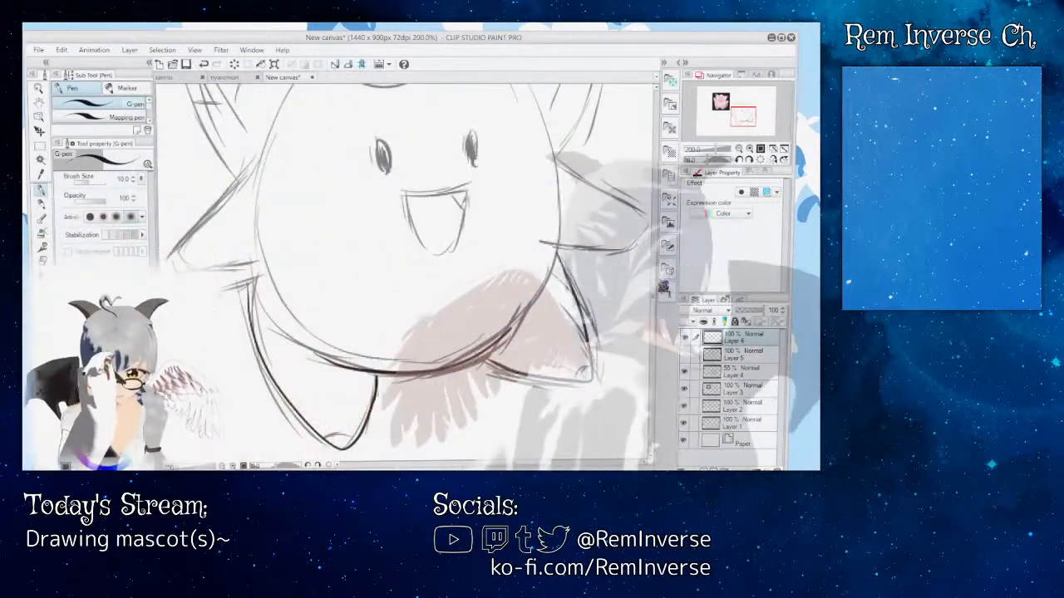
Step: Ink the left ear's outline with a rounded tip on Layer 6, undoing and redrawing the first attempts
scroll(408, 274, up, 1)
mouse_move(656, 263)
mouse_down()
mouse_move(654, 233)
mouse_move(662, 273)
mouse_move(660, 258)
mouse_up()
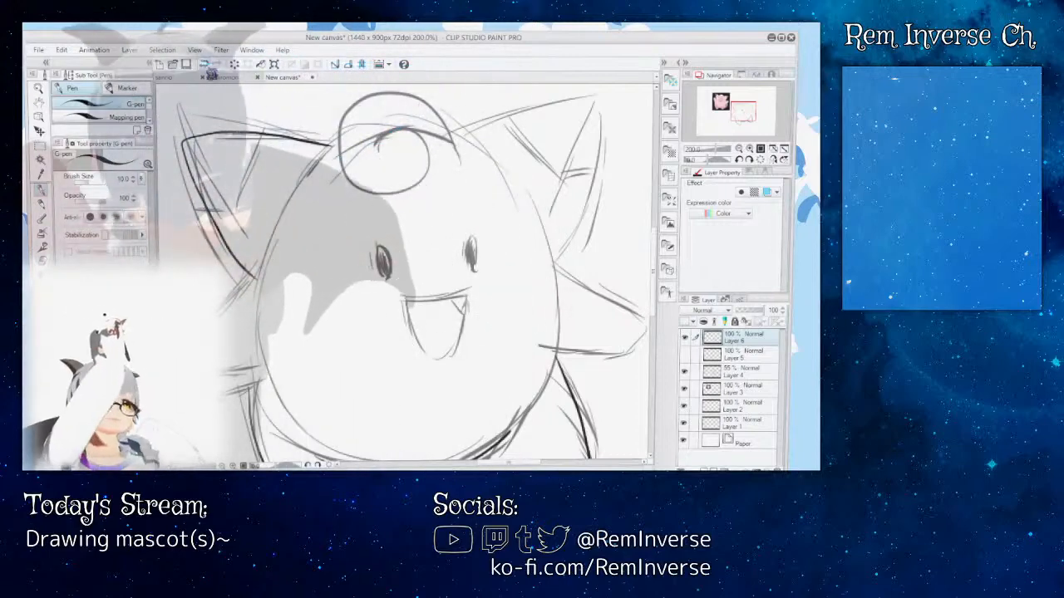
key(ctrl+z)
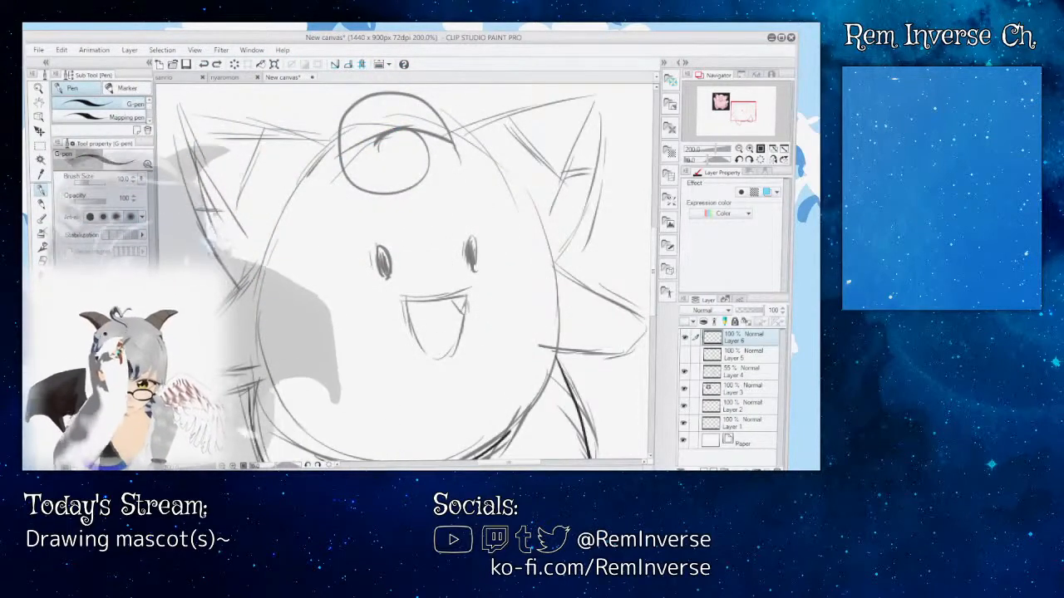
drag(182, 140, 327, 152)
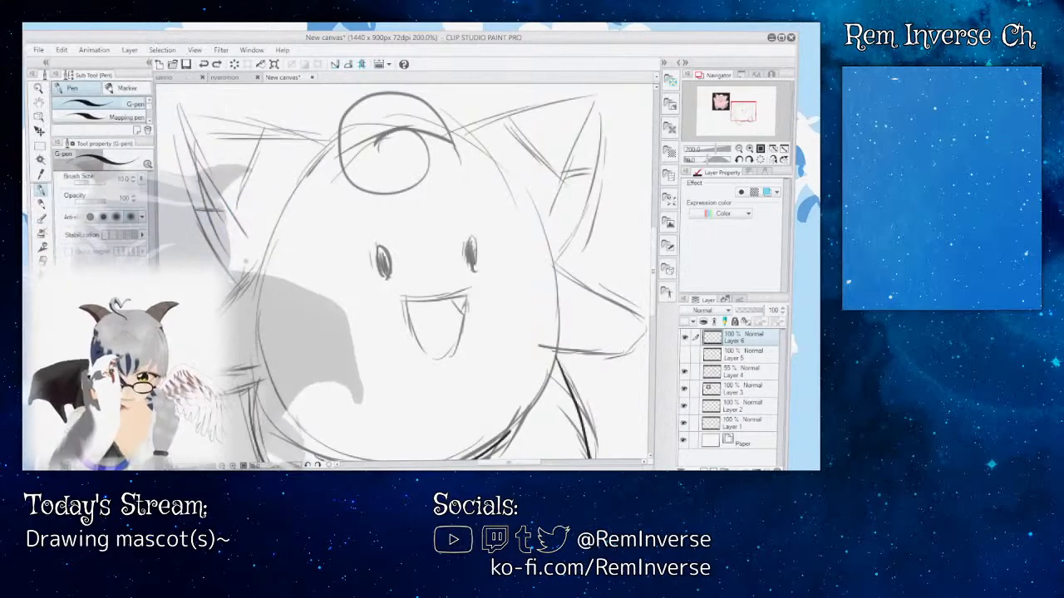
mouse_move(241, 281)
mouse_down()
mouse_move(187, 195)
mouse_move(218, 132)
mouse_move(321, 144)
mouse_up()
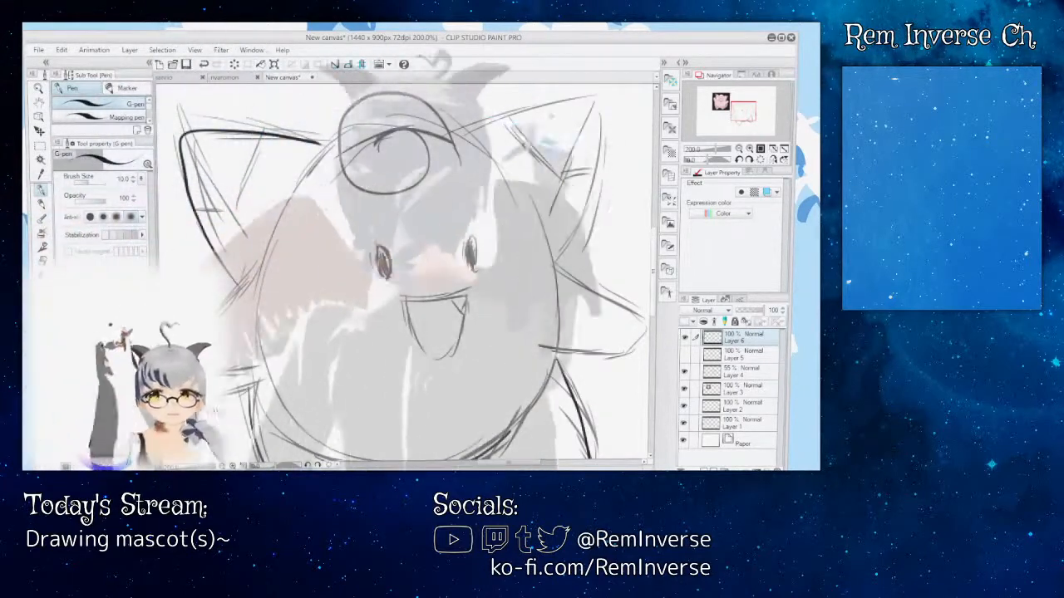
Step: Ink the right ear's outline with a rounded tip, undoing the first attempt and redrawing it down to the head
mouse_move(455, 140)
mouse_down()
mouse_move(581, 106)
mouse_move(596, 163)
mouse_move(589, 247)
mouse_up()
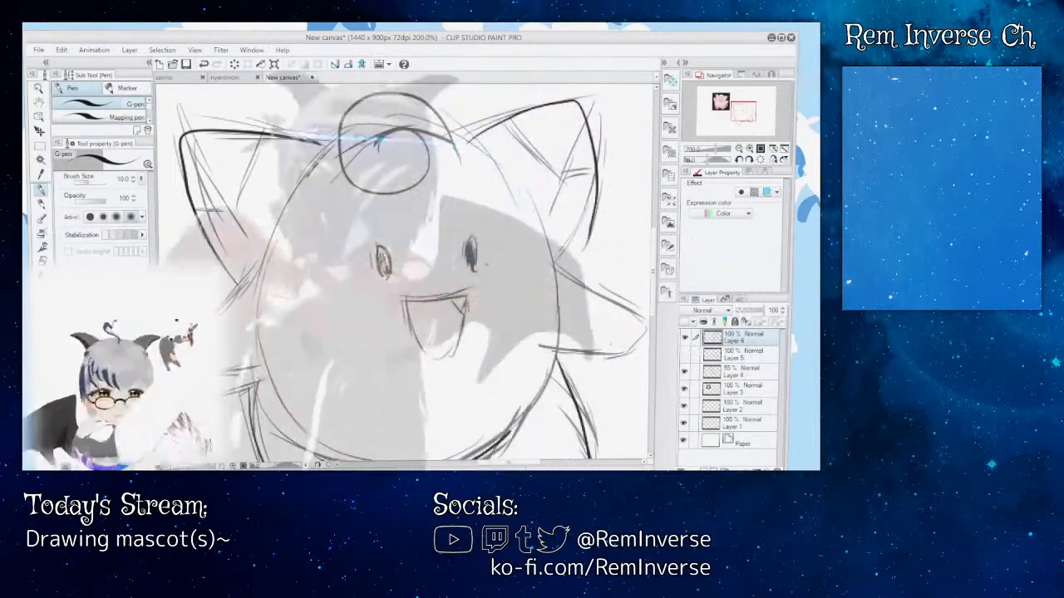
key(ctrl+z)
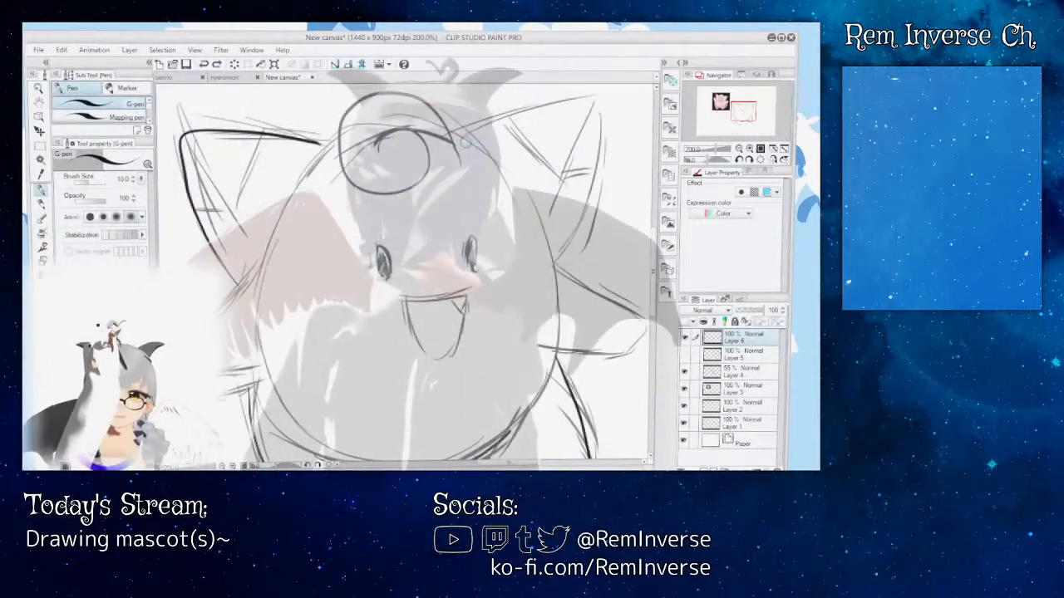
mouse_move(457, 145)
mouse_down()
mouse_move(510, 117)
mouse_move(586, 108)
mouse_move(595, 162)
mouse_move(559, 262)
mouse_up()
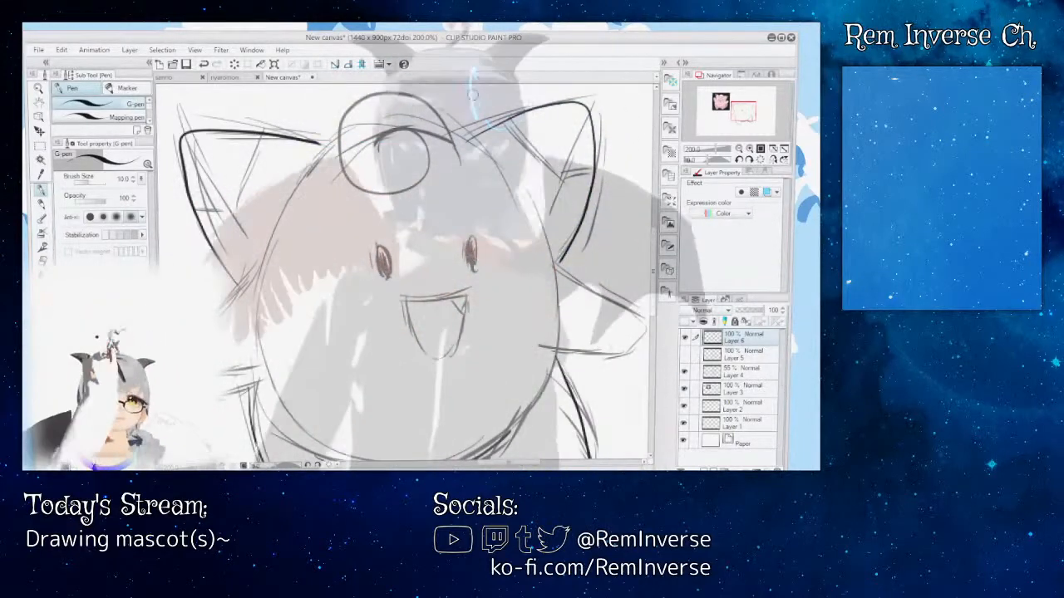
drag(468, 140, 506, 122)
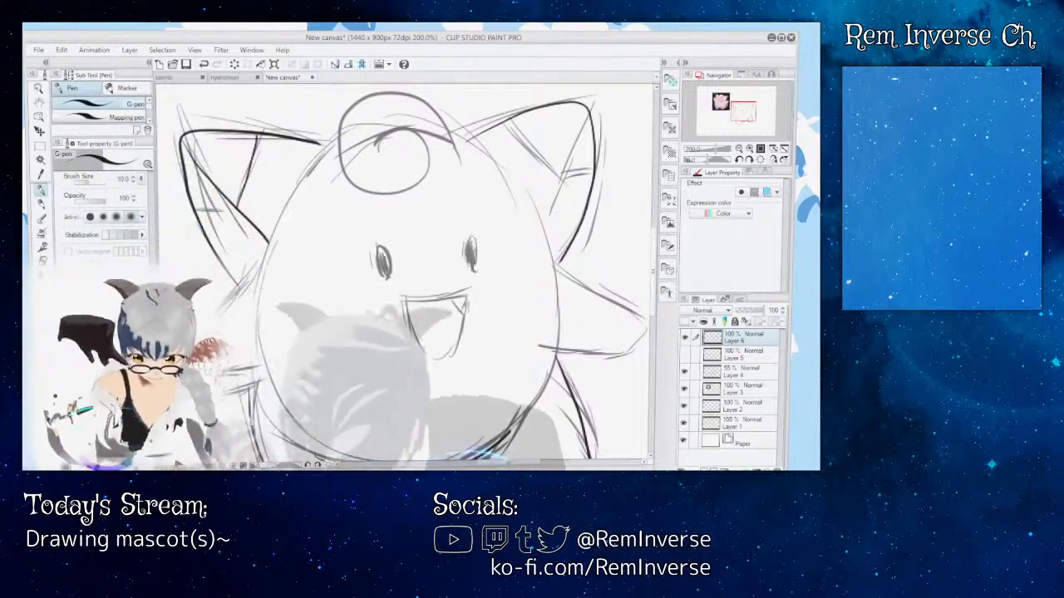
Step: Check the pink reference character and ink the left ear's inner fold and dark tip dividing lines
drag(280, 233, 658, 236)
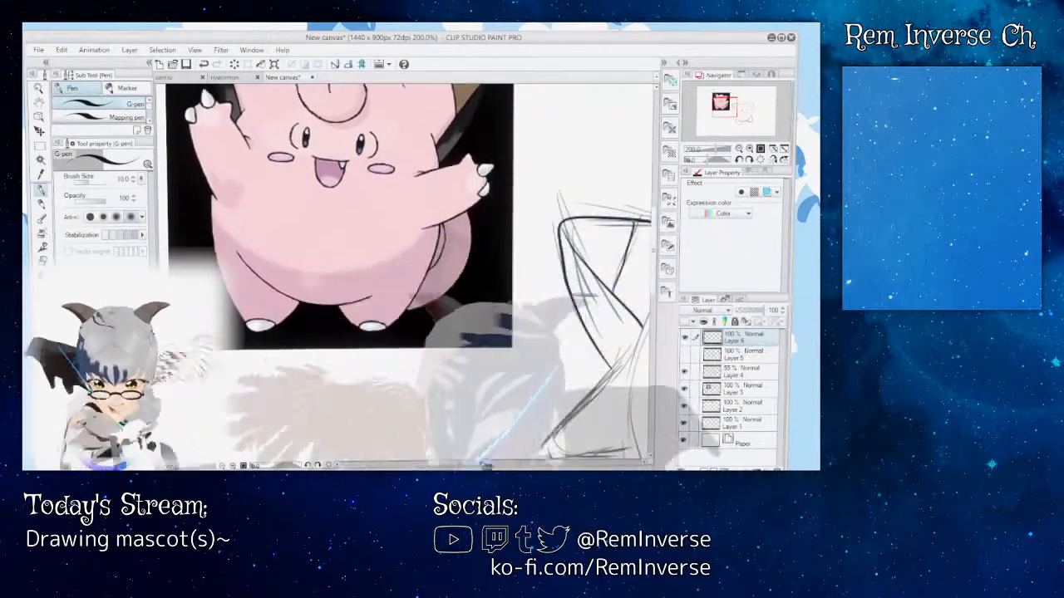
mouse_move(492, 467)
mouse_down()
mouse_move(536, 465)
mouse_move(527, 465)
mouse_up()
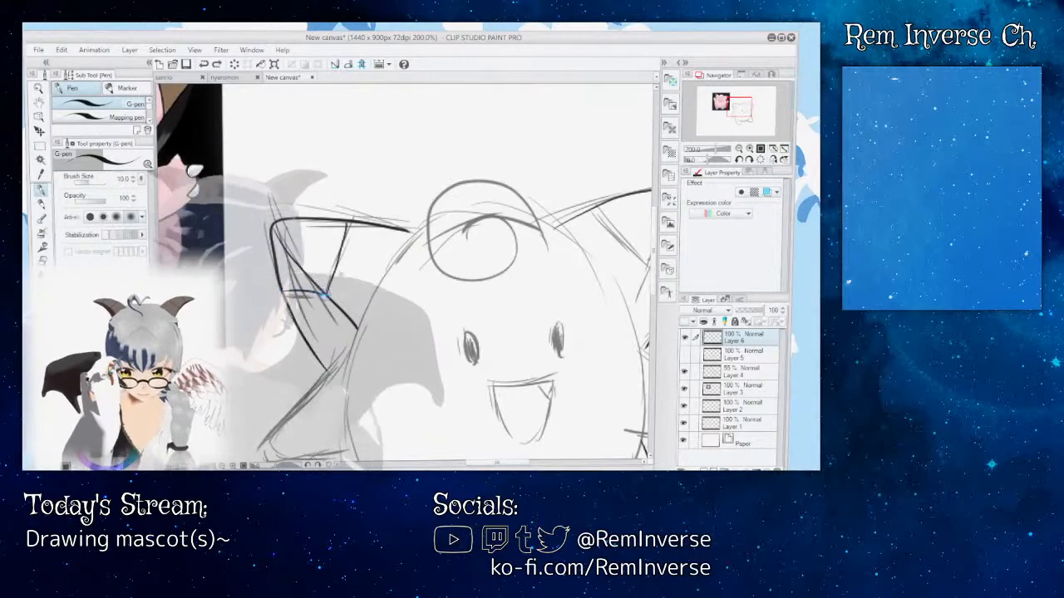
drag(548, 249, 373, 250)
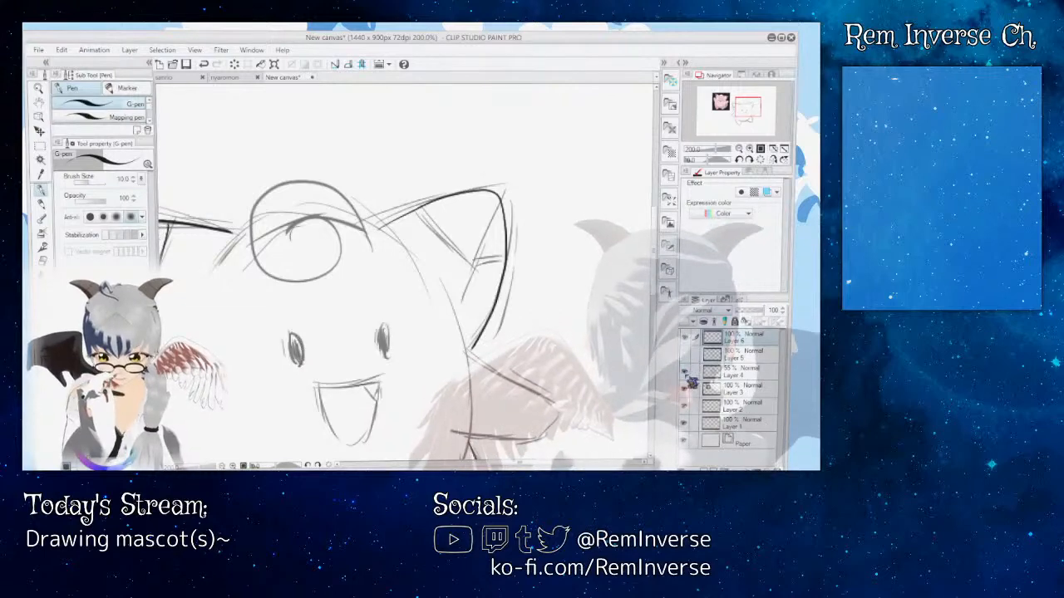
Step: Toggle the visibility of Layers 4 and 5 to compare the Layer 6 line art with the earlier inking
drag(655, 295, 656, 319)
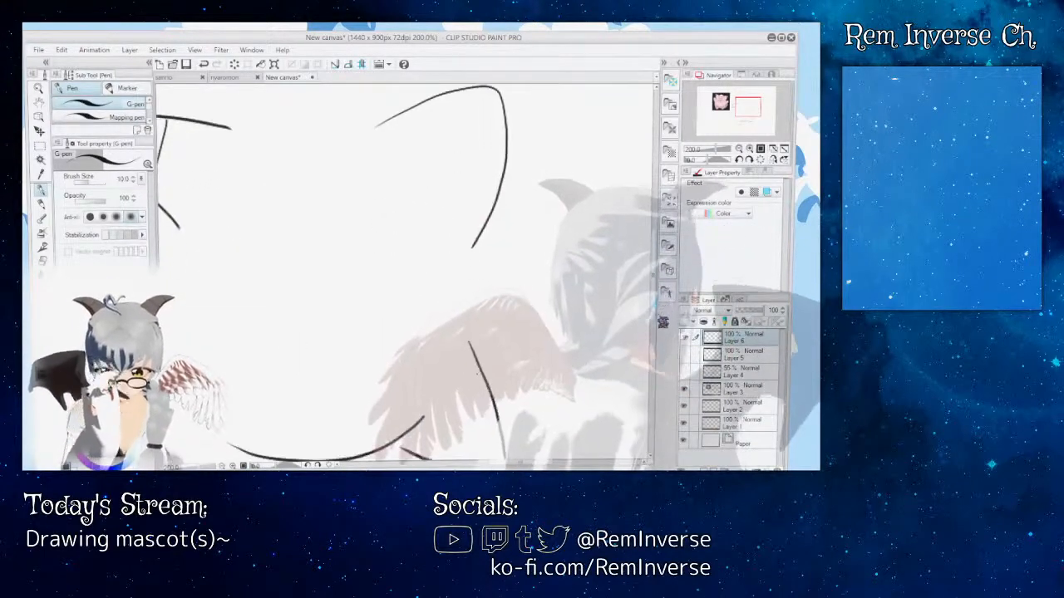
mouse_move(520, 464)
mouse_down()
mouse_move(494, 464)
mouse_move(504, 464)
mouse_up()
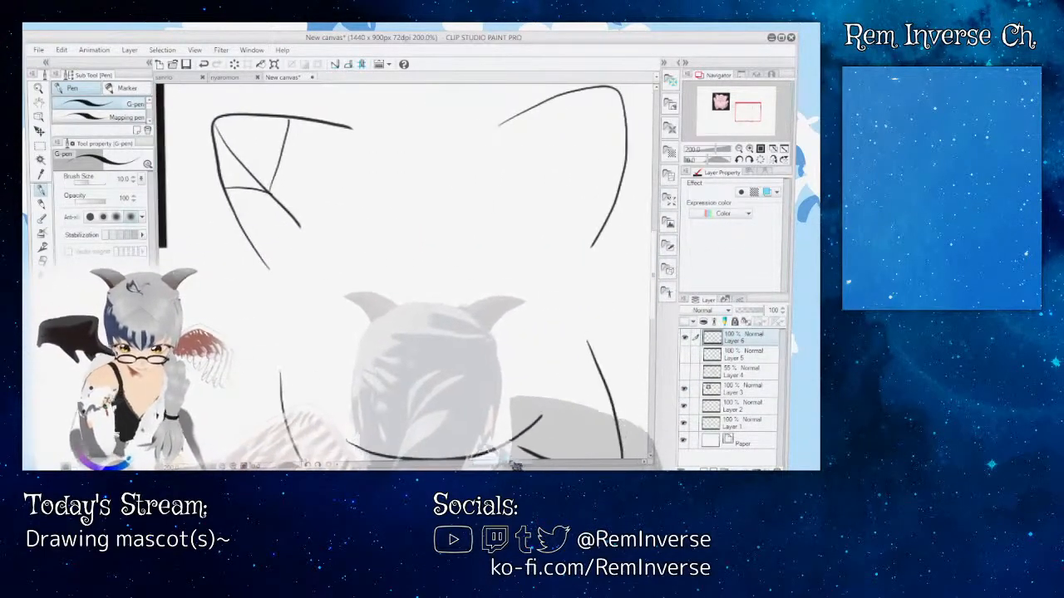
click(684, 354)
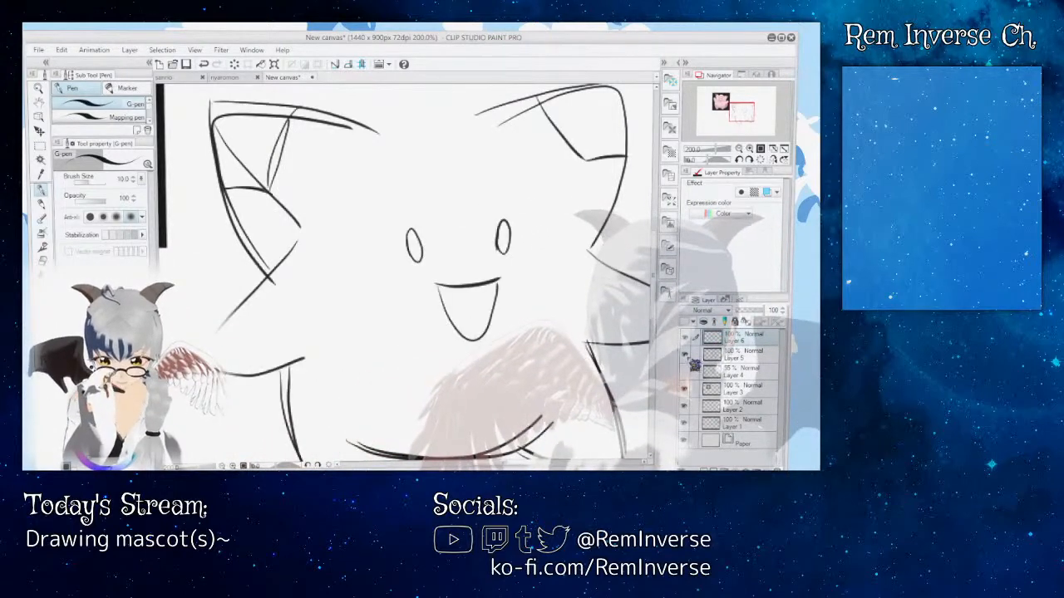
click(685, 373)
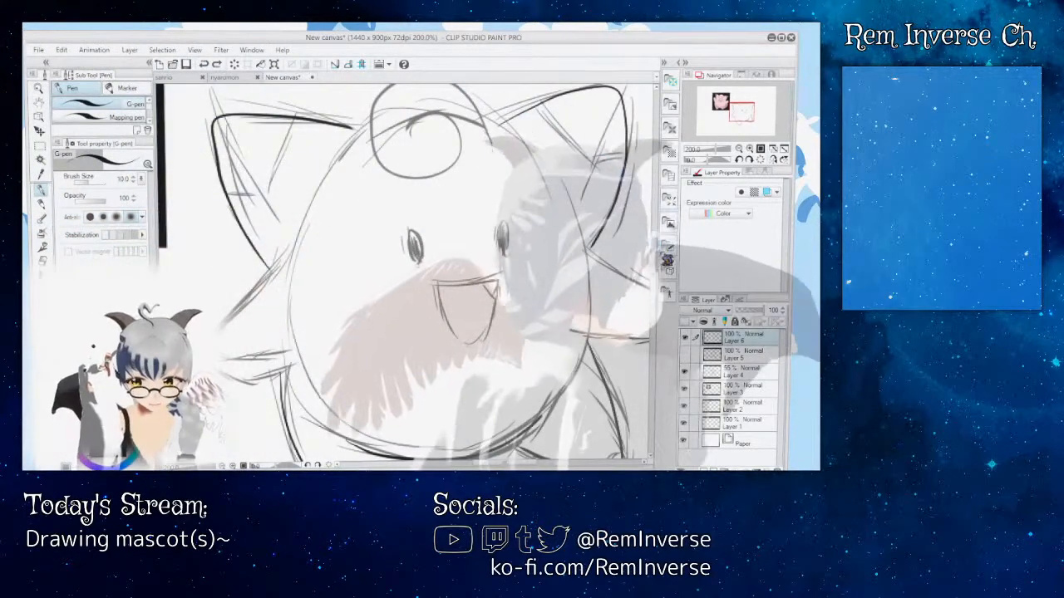
scroll(407, 270, up, 3)
scroll(407, 270, down, 7)
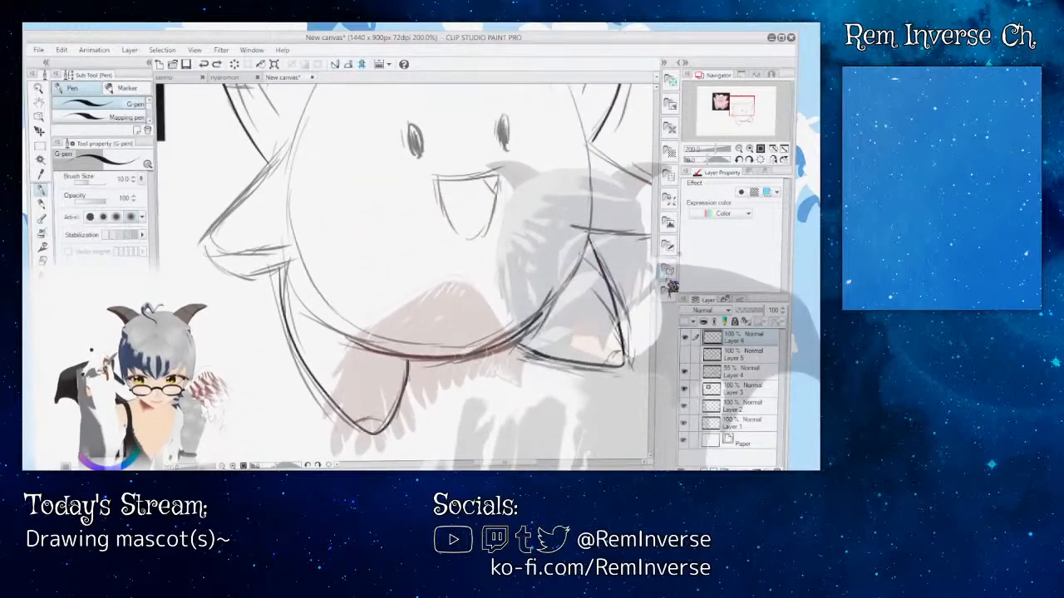
Step: Examine the character's ears, face and left arm sketch up close and compare them with the pink reference character
scroll(407, 274, up, 7)
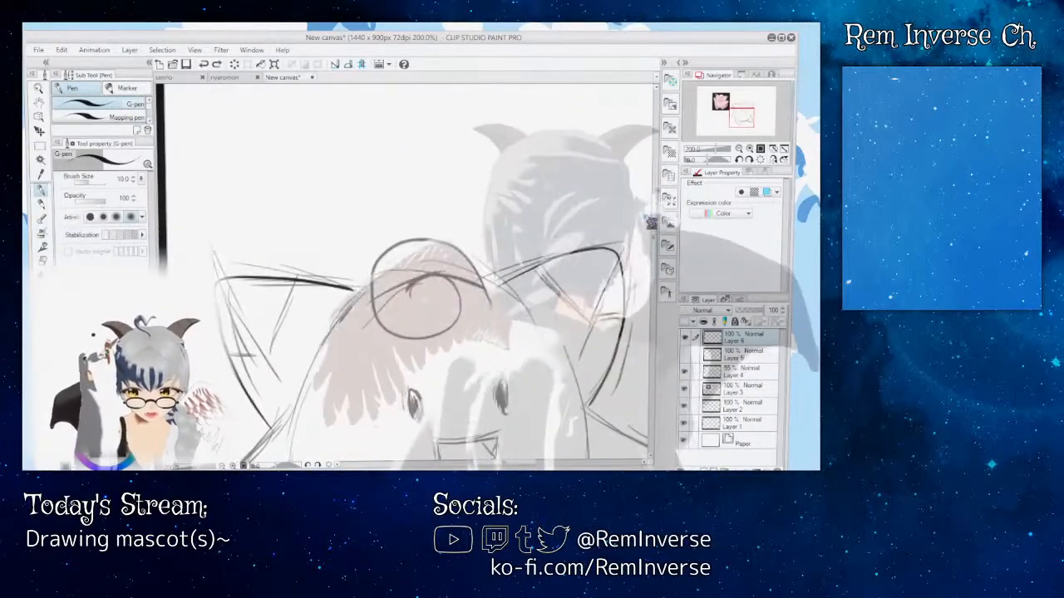
scroll(408, 274, down, 4)
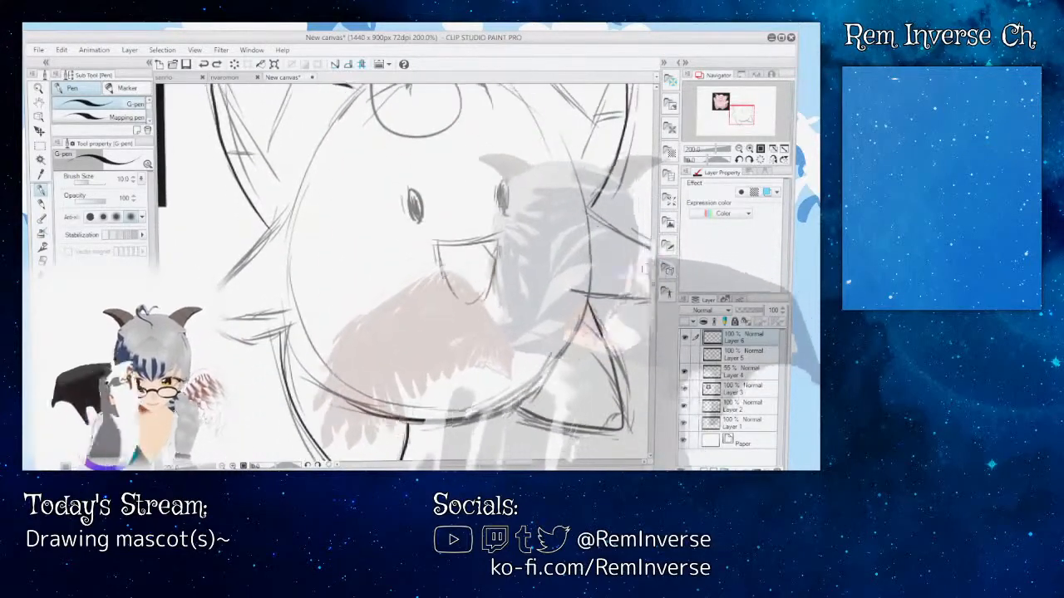
key(ctrl+plus)
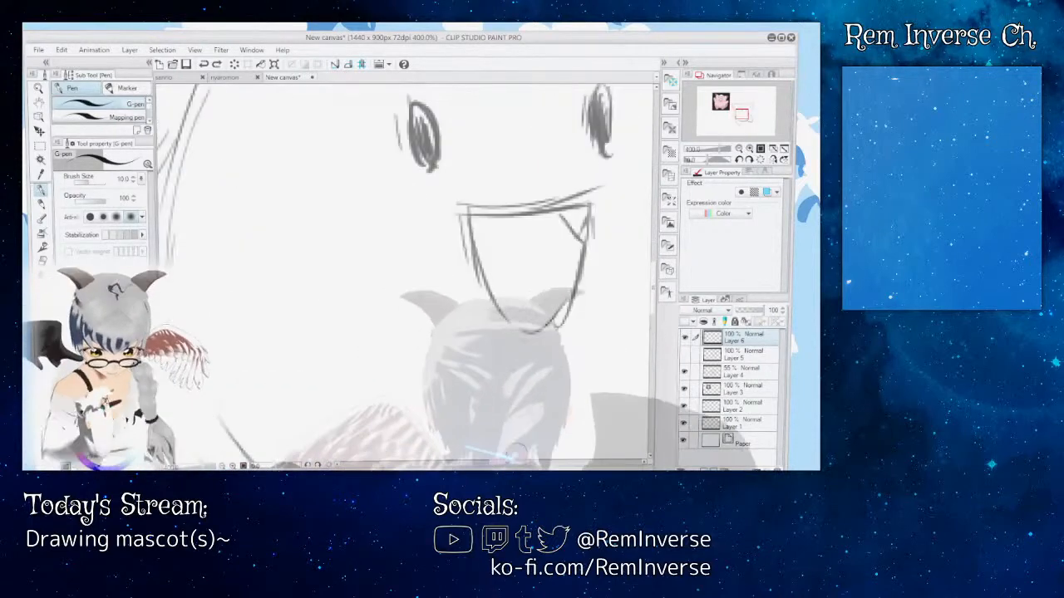
drag(517, 465, 490, 464)
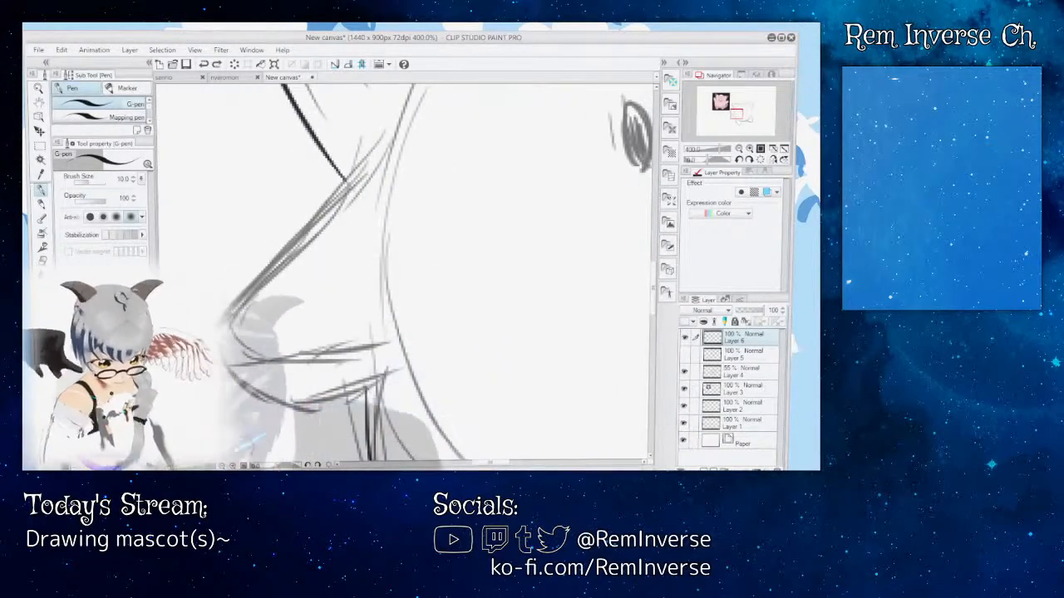
key(ctrl+minus)
key(ctrl+minus)
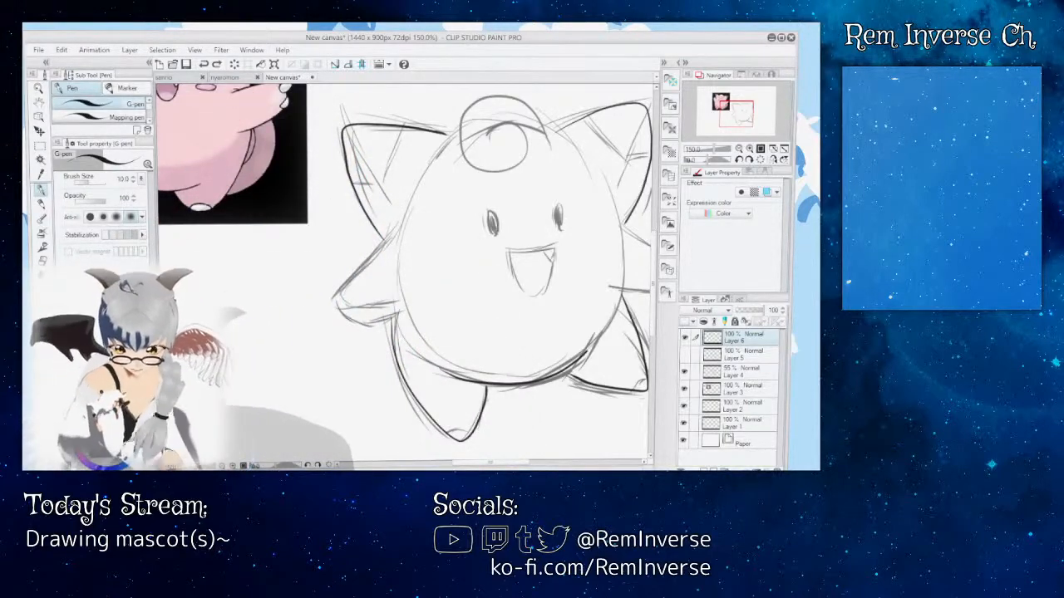
key(ctrl+plus)
scroll(405, 271, up, 5)
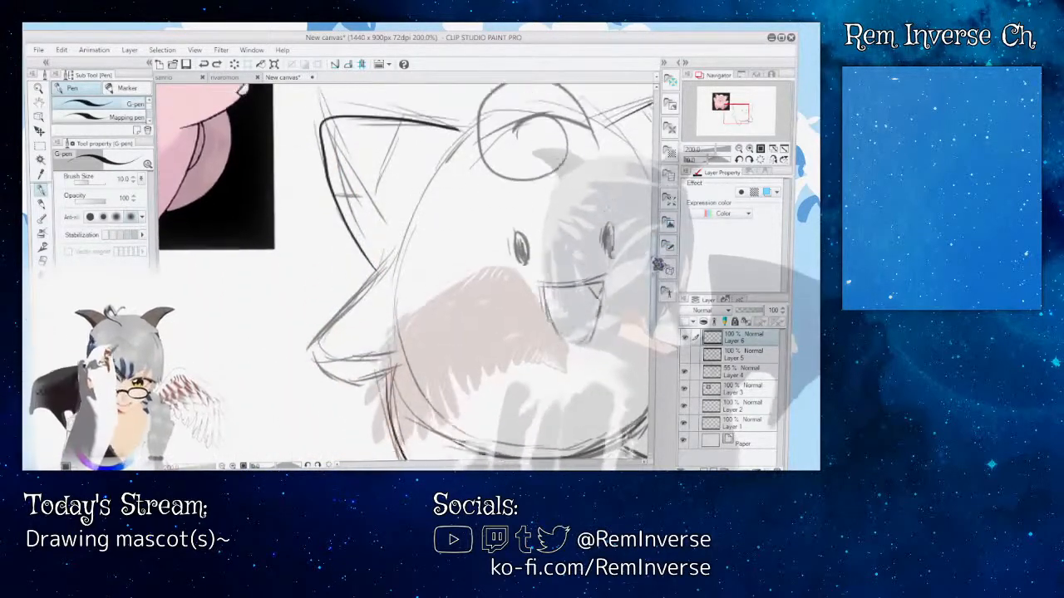
key(ctrl+plus)
key(ctrl+plus)
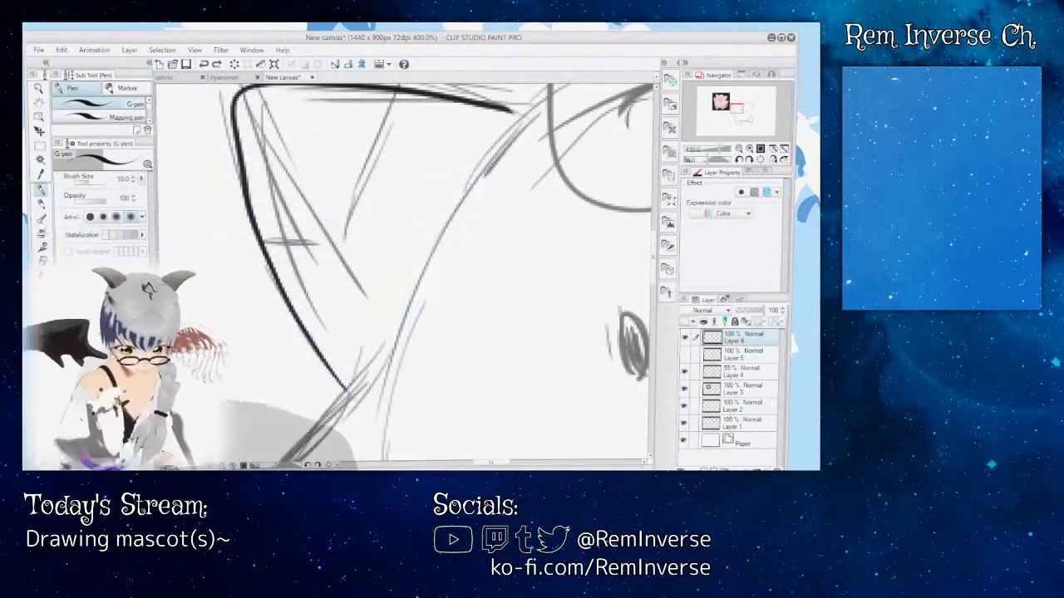
key(ctrl+minus)
key(ctrl+minus)
key(ctrl+minus)
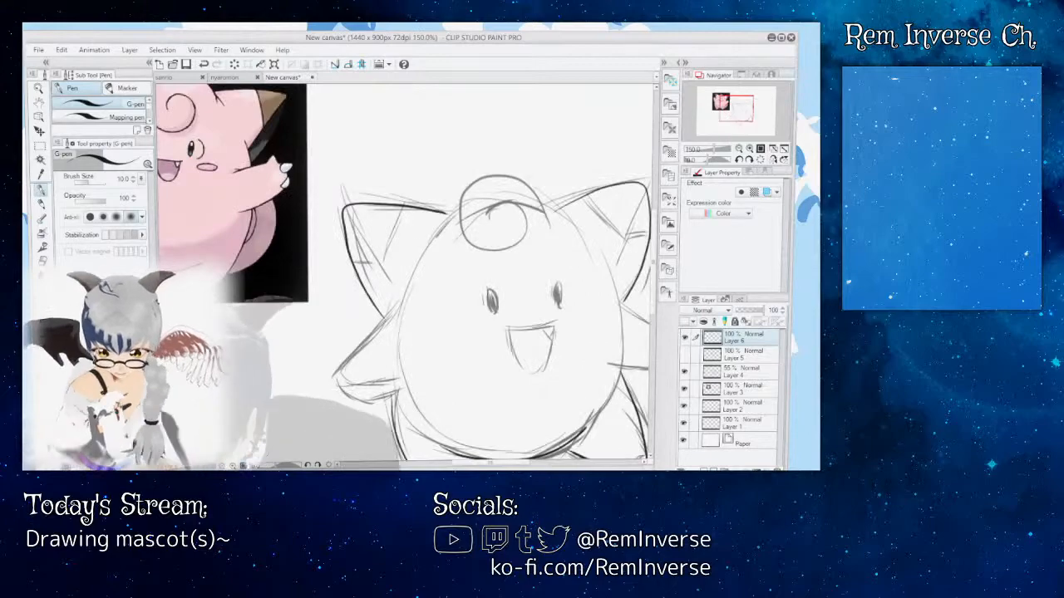
key(ctrl+plus)
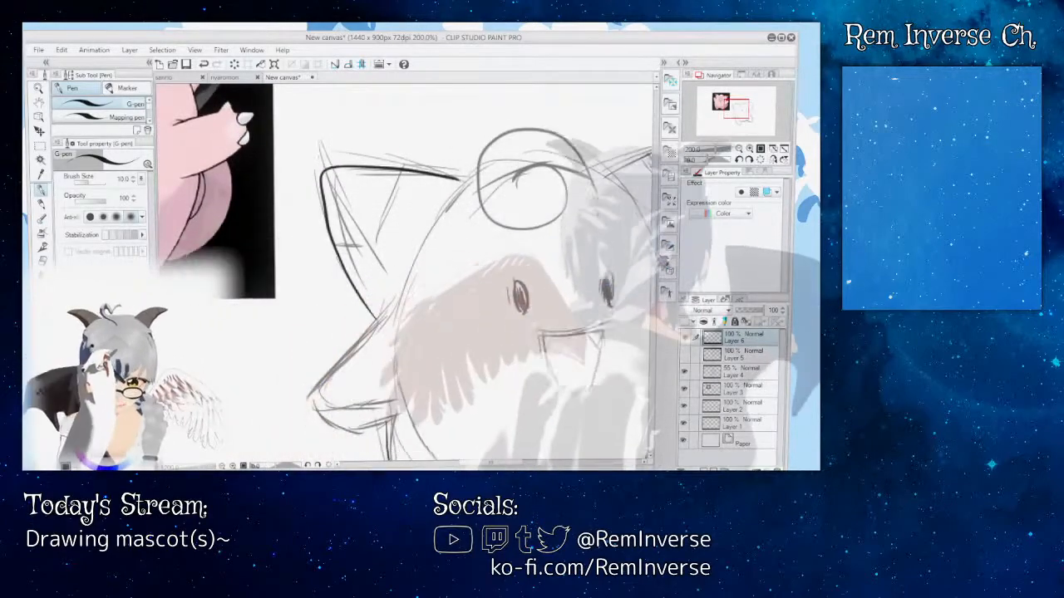
Step: Try inking the outlines of both arms on Layer 6, undoing and redrawing the left arm
drag(360, 459, 358, 331)
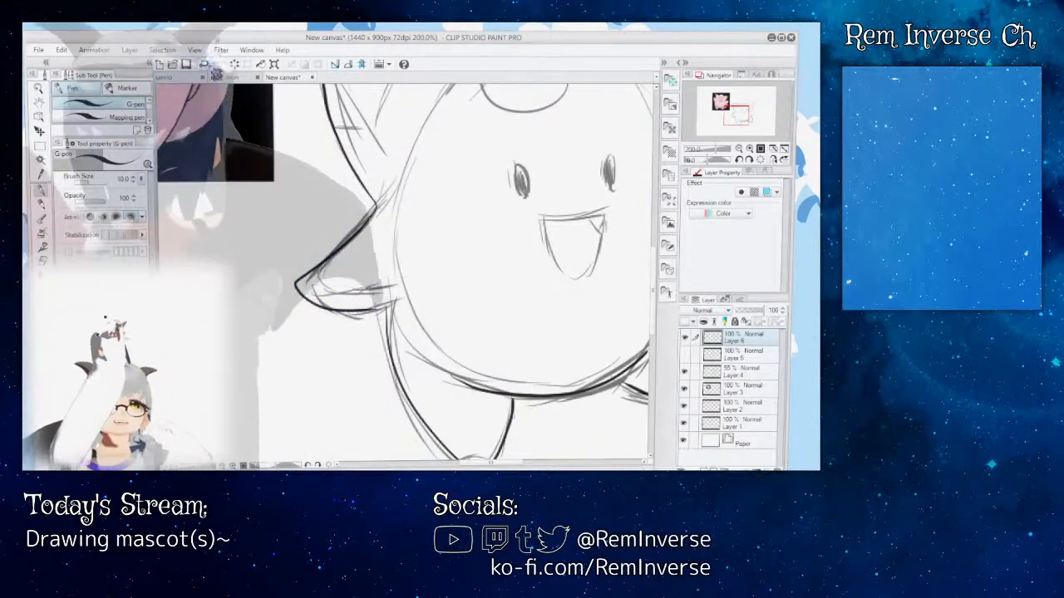
drag(504, 462, 536, 463)
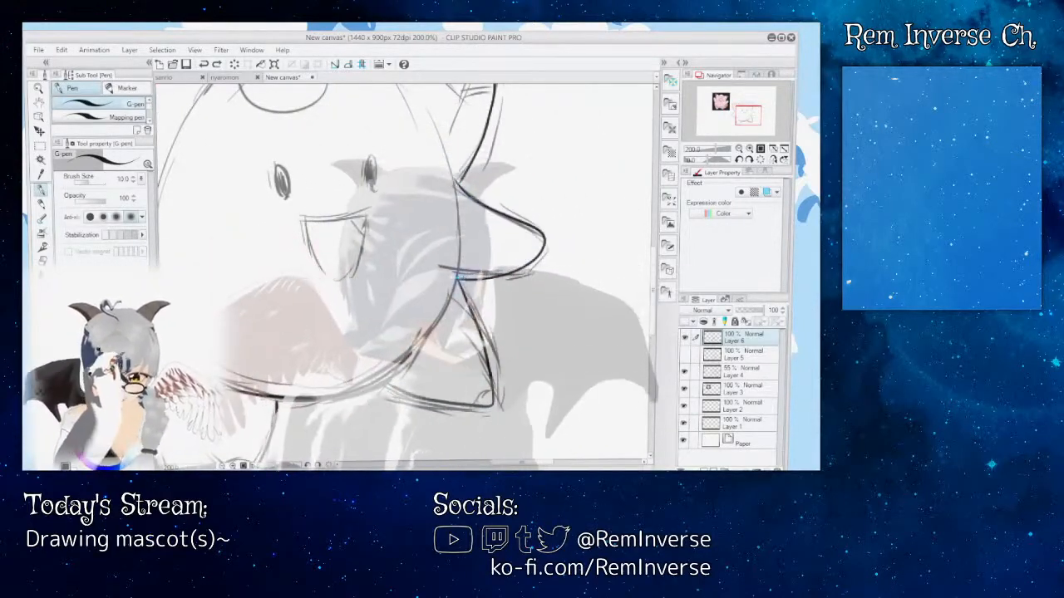
drag(525, 464, 497, 464)
drag(418, 198, 342, 280)
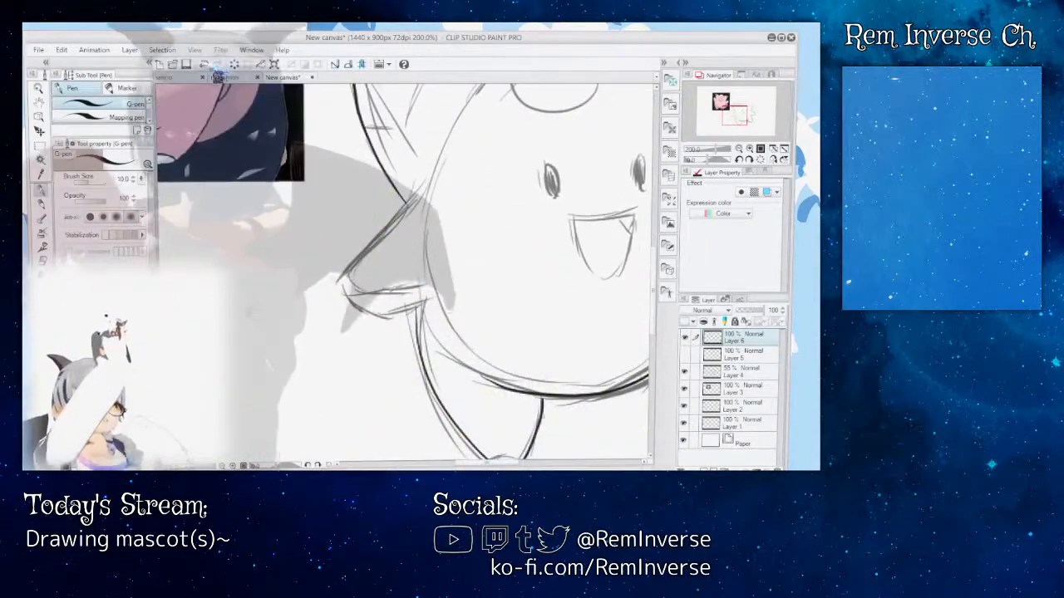
key(ctrl+z)
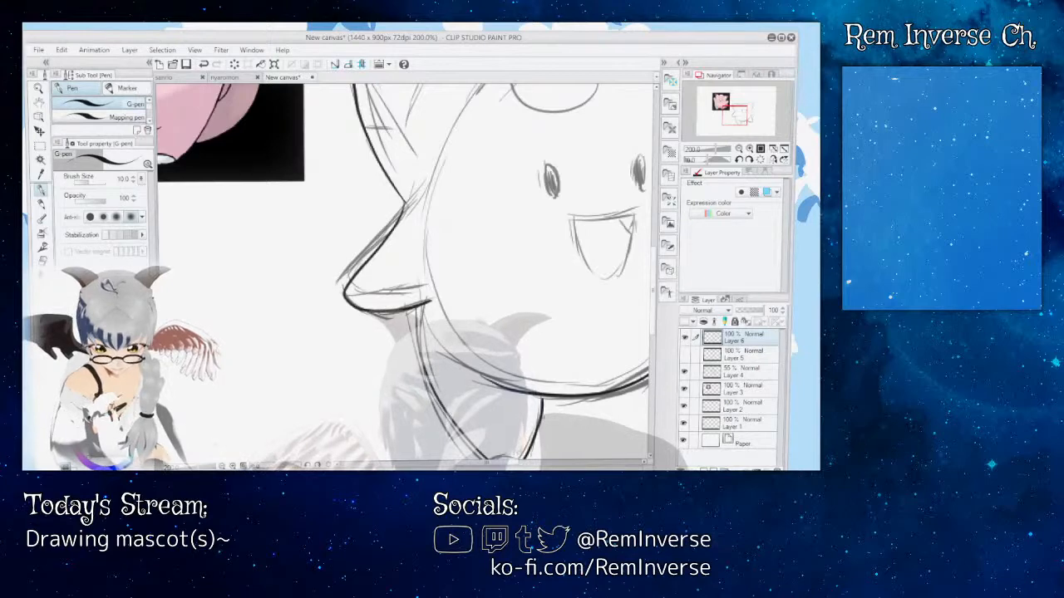
Step: Ink the right arm again with a rounded tip on Layer 6, undoing one attempt and redrawing it
mouse_move(493, 465)
mouse_down()
mouse_move(533, 466)
mouse_move(475, 466)
mouse_move(523, 466)
mouse_up()
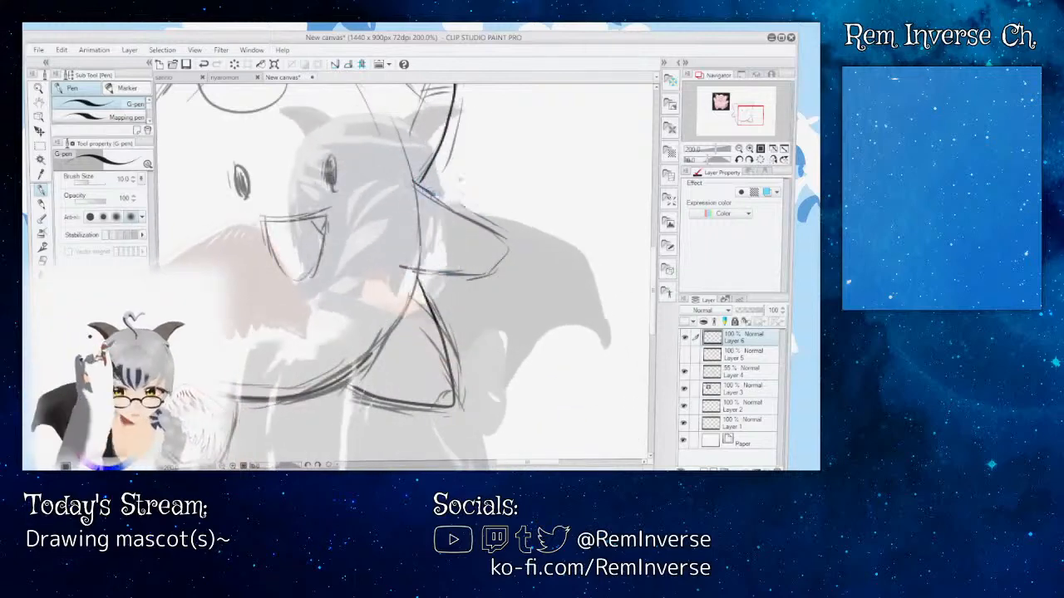
mouse_move(416, 184)
mouse_down()
mouse_move(505, 236)
mouse_move(440, 329)
mouse_up()
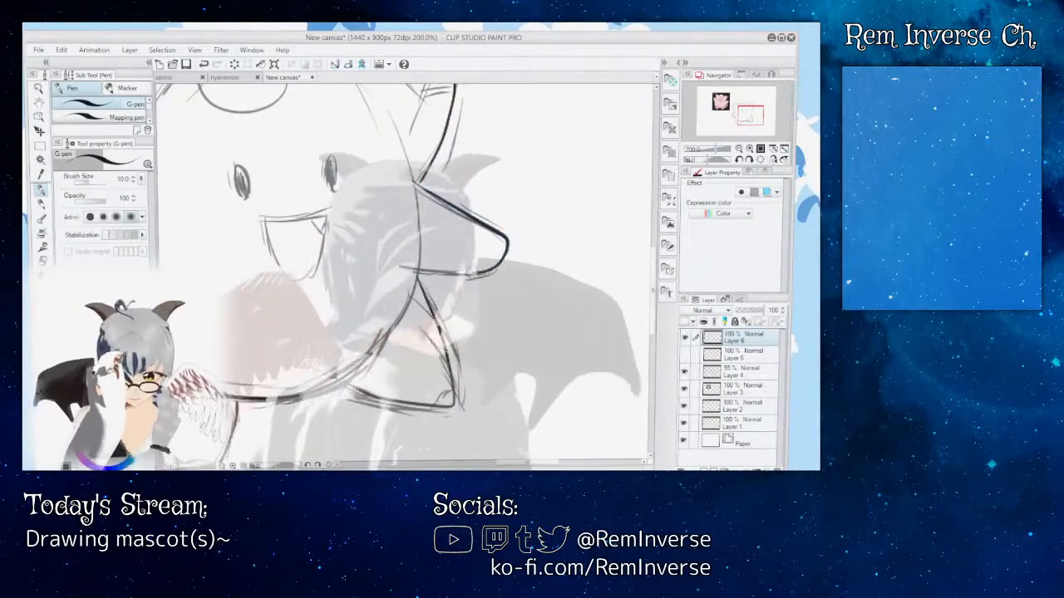
key(ctrl+z)
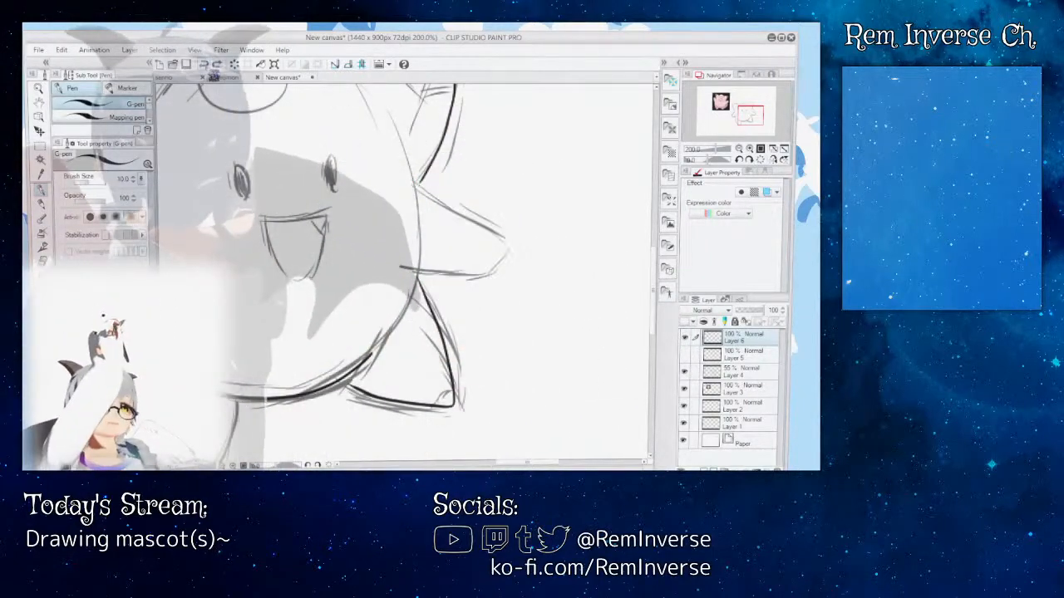
mouse_move(433, 163)
mouse_down()
mouse_move(414, 187)
mouse_move(496, 236)
mouse_up()
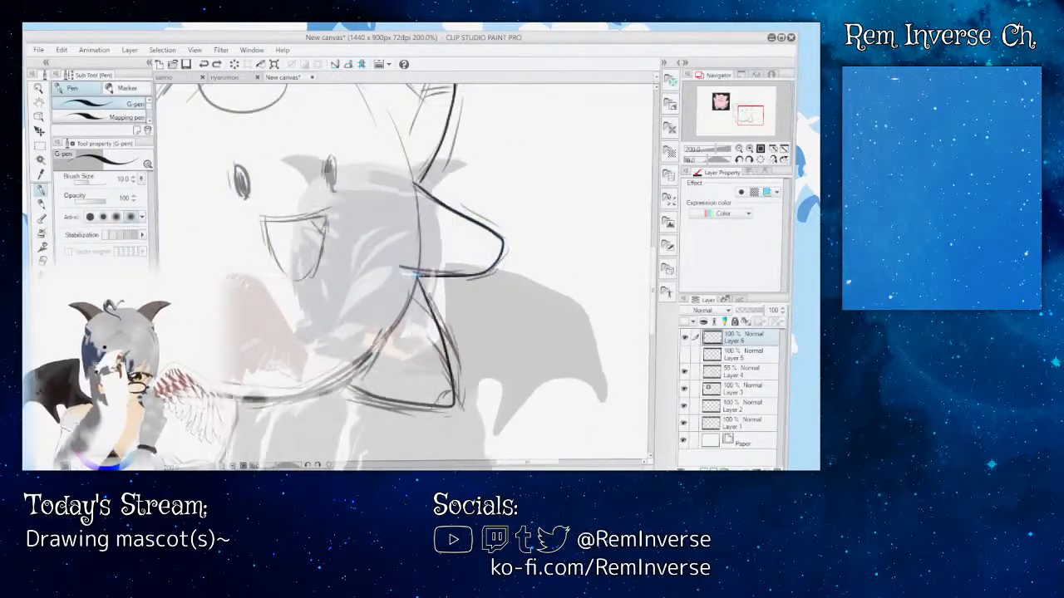
Step: Re-ink the left arm from the ear's base around its tip to the body, undoing an attempt and touching up with the eraser
mouse_move(524, 465)
mouse_down()
mouse_move(474, 464)
mouse_move(512, 464)
mouse_move(492, 464)
mouse_up()
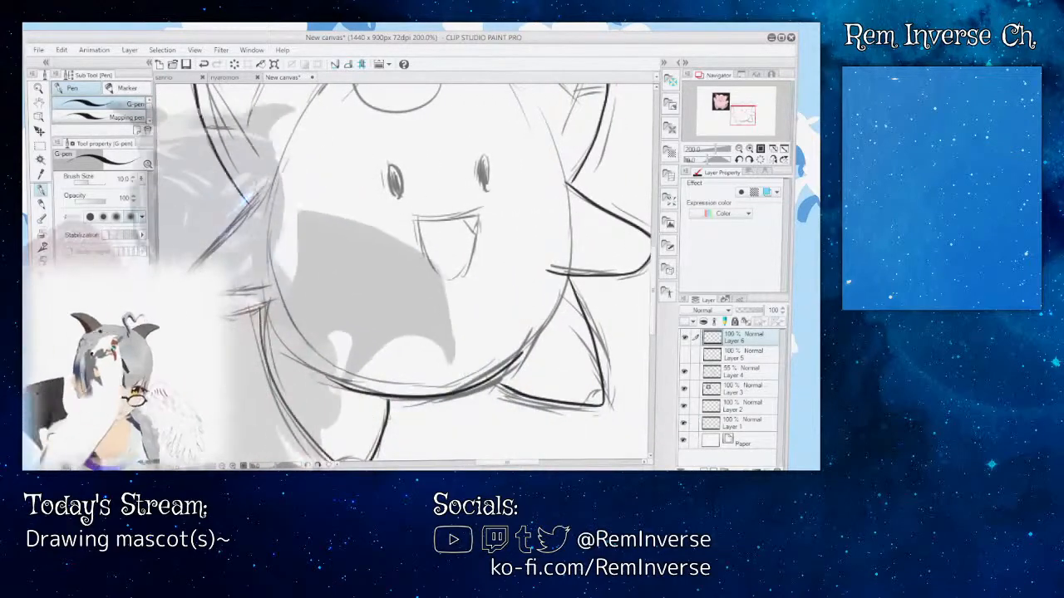
drag(252, 198, 191, 268)
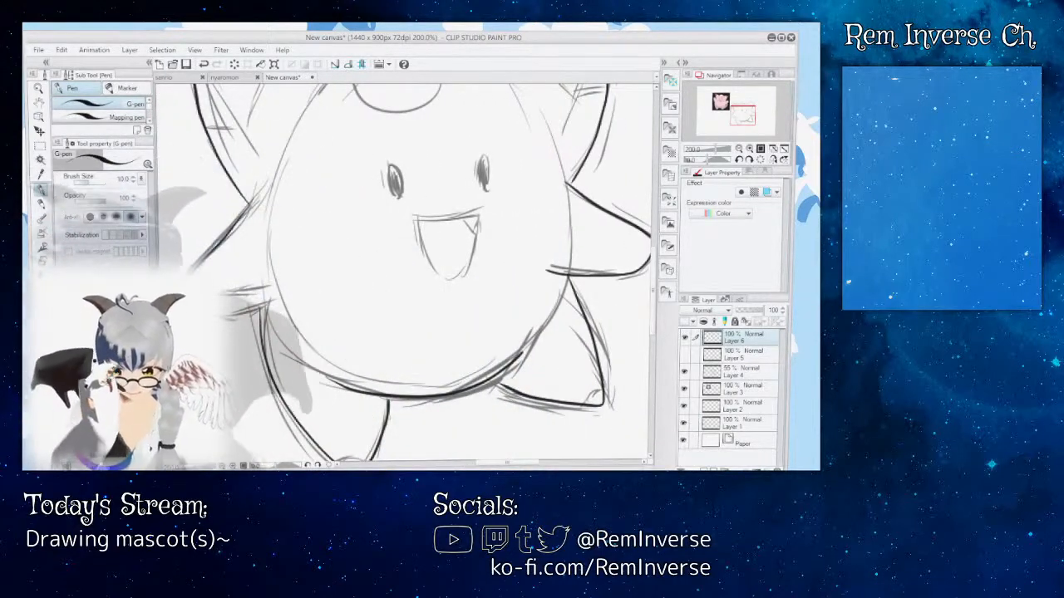
key(ctrl+z)
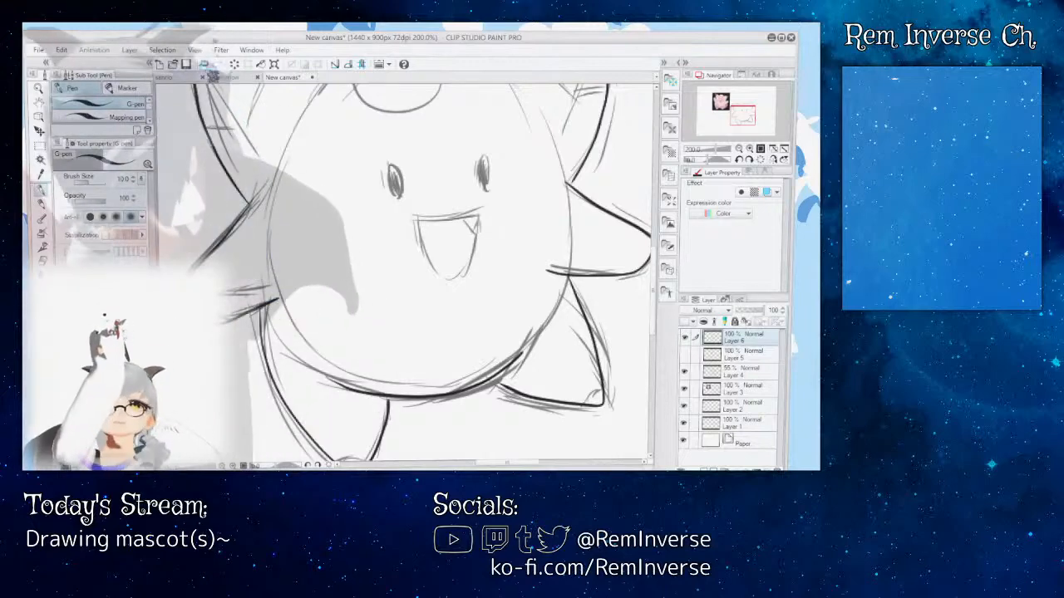
drag(253, 199, 191, 270)
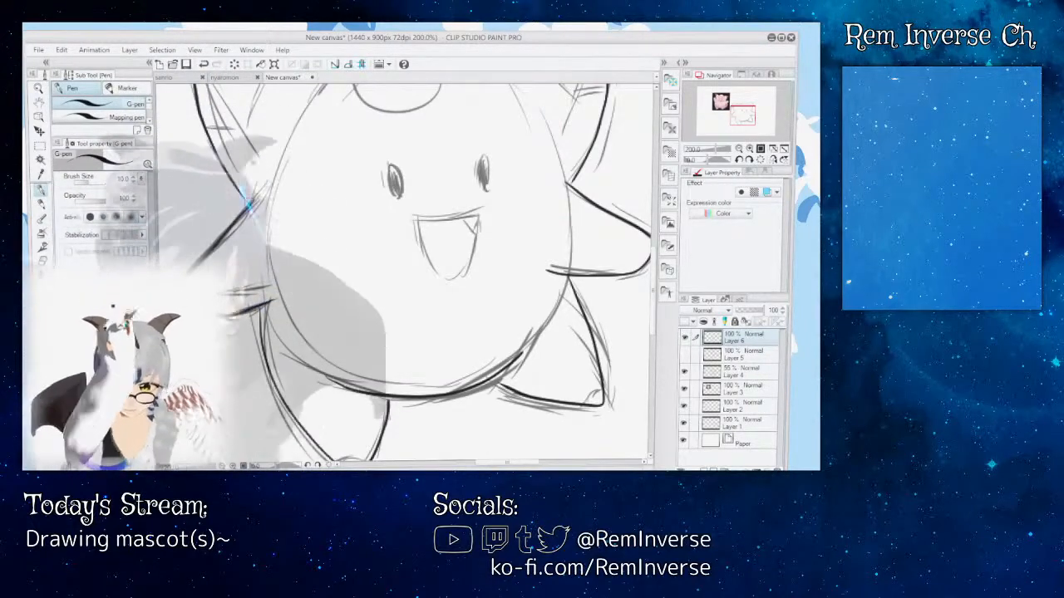
mouse_move(499, 249)
mouse_down()
mouse_move(326, 249)
mouse_move(531, 249)
mouse_up()
key(e)
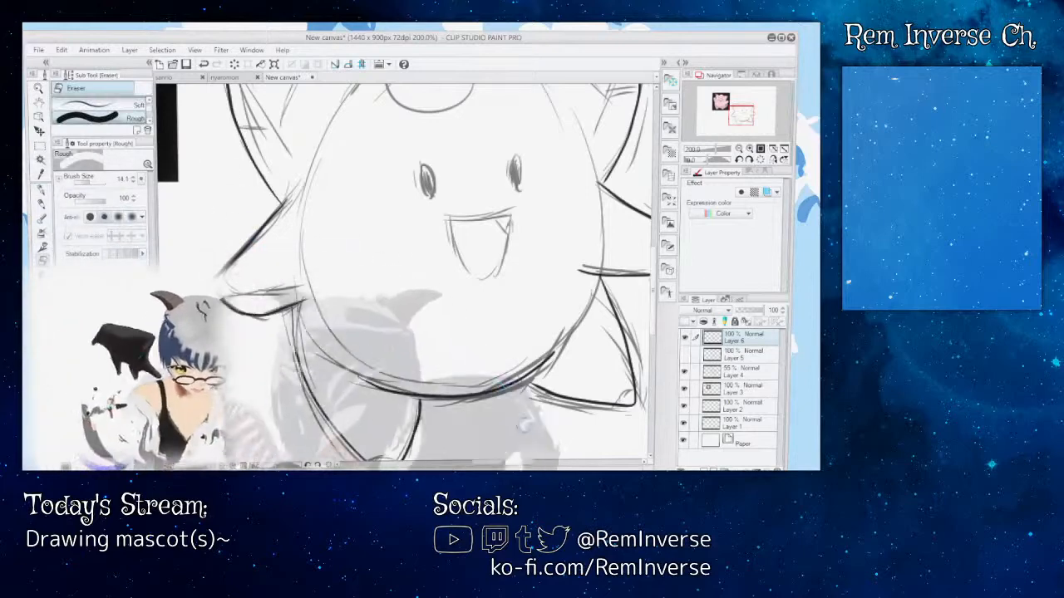
mouse_move(531, 249)
mouse_down()
mouse_move(403, 249)
mouse_move(462, 271)
mouse_up()
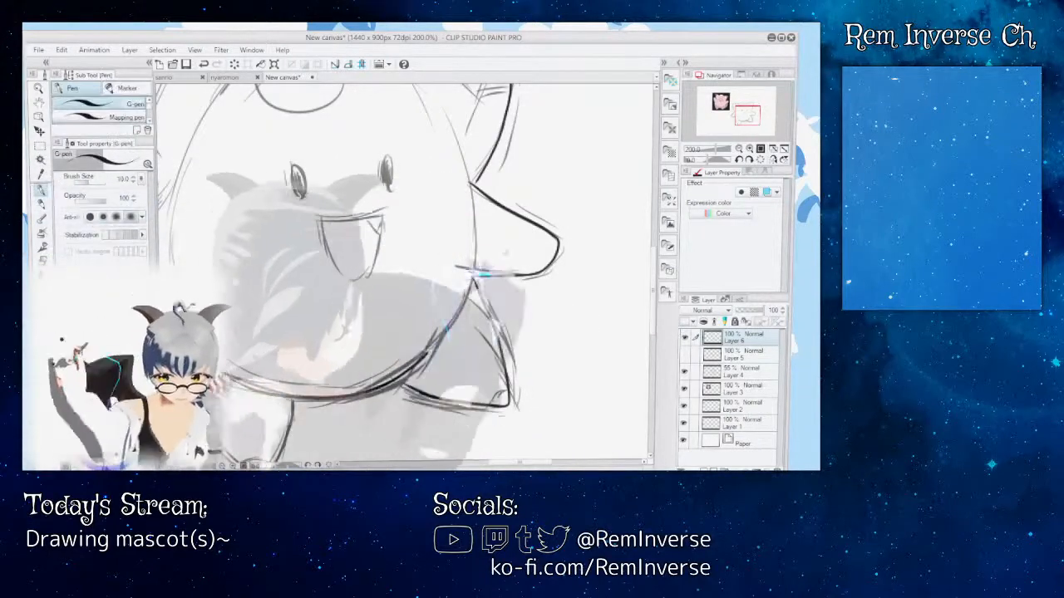
Step: Ink the open mouth with its upper lip line and small fang over the sketch on Layer 6
scroll(403, 275, up, 3)
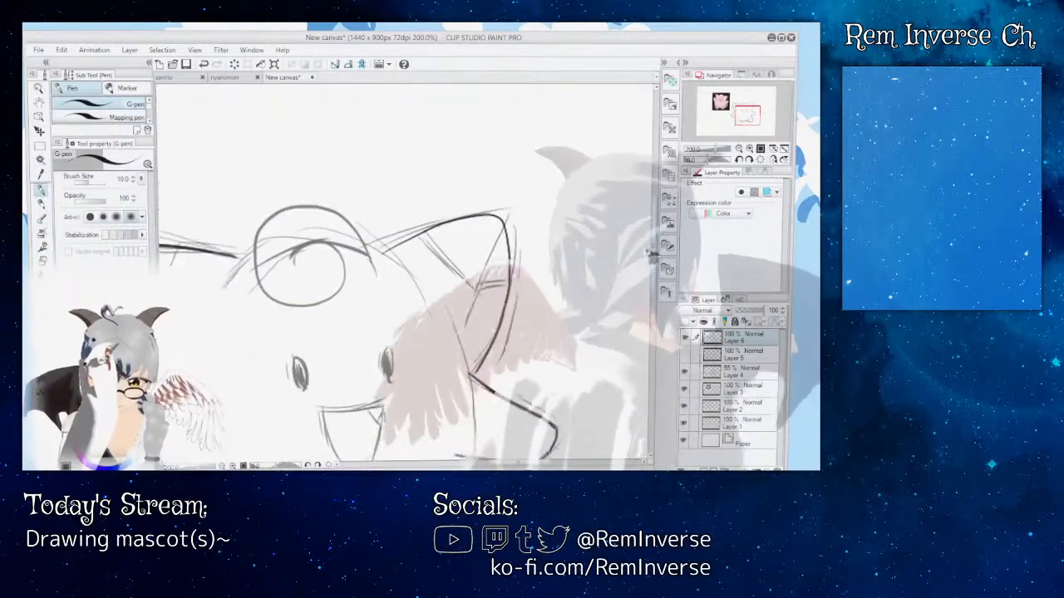
scroll(403, 274, down, 3)
mouse_move(655, 295)
mouse_down()
mouse_move(655, 255)
mouse_move(655, 295)
mouse_move(655, 283)
mouse_up()
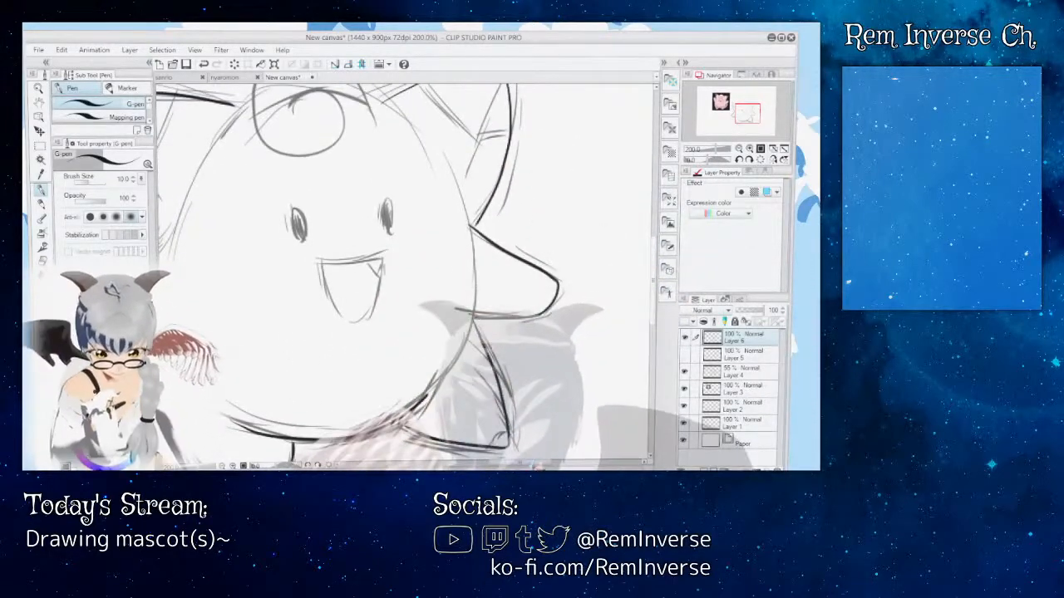
mouse_move(526, 463)
mouse_down()
mouse_move(498, 463)
mouse_move(508, 463)
mouse_up()
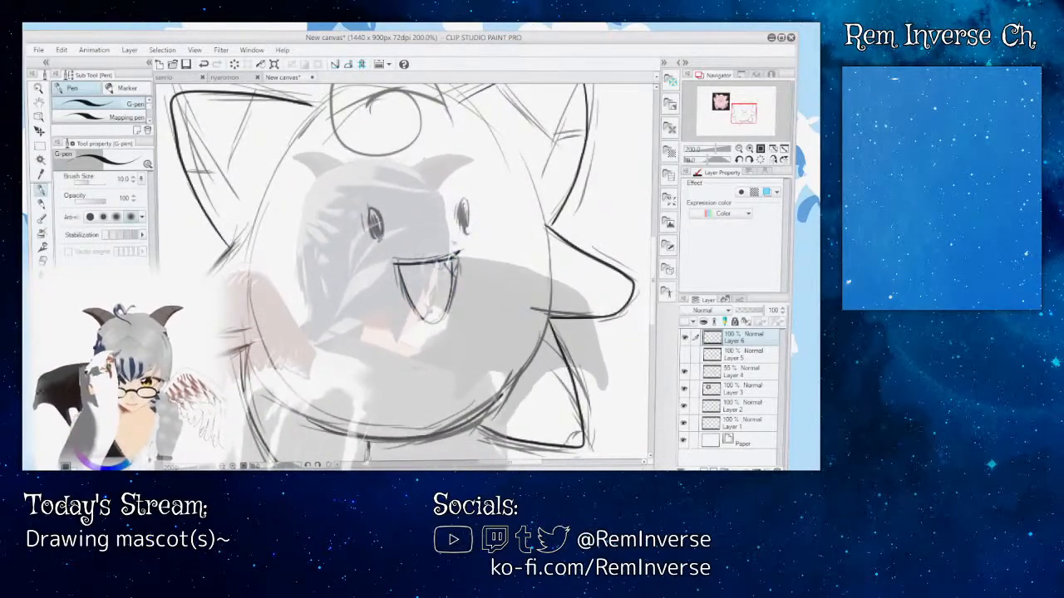
Step: Hide sketch Layer 4 and review the clean line art next to the pink reference character
click(684, 372)
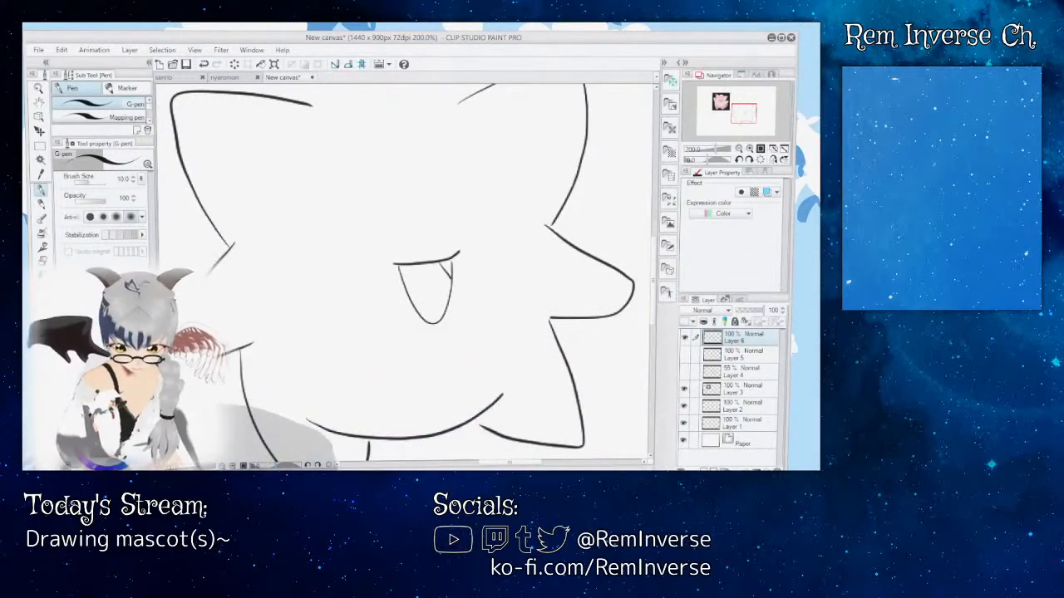
key(ctrl+minus)
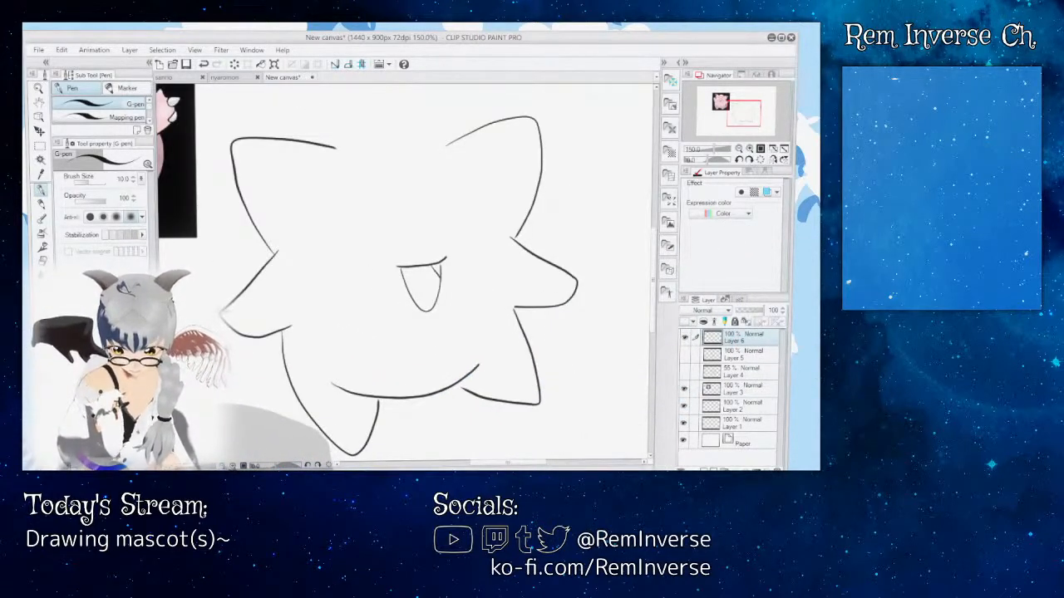
key(ctrl+minus)
key(ctrl+minus)
key(ctrl+plus)
key(ctrl+plus)
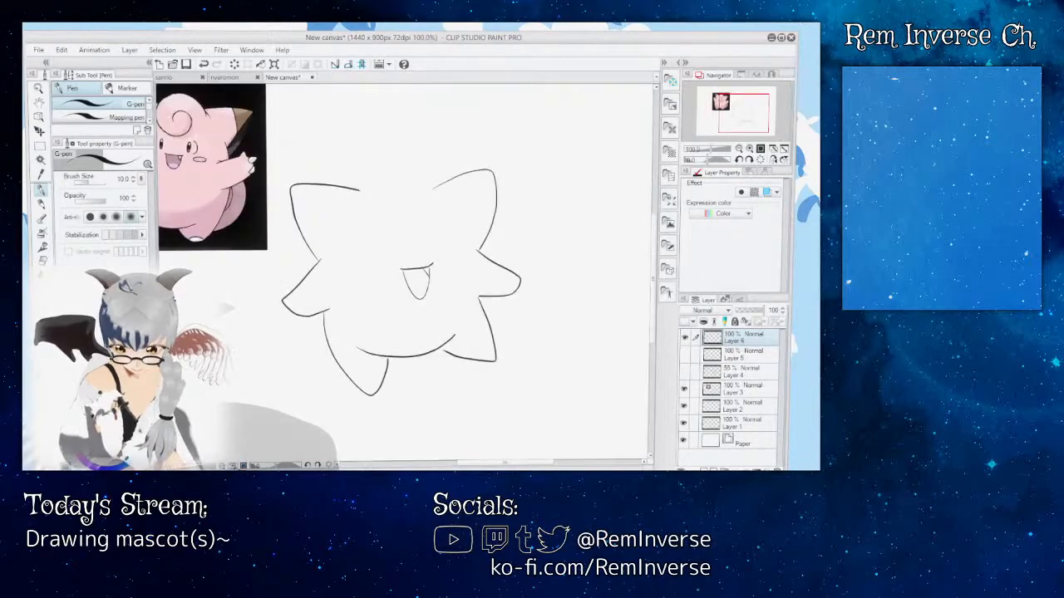
scroll(404, 274, down, 2)
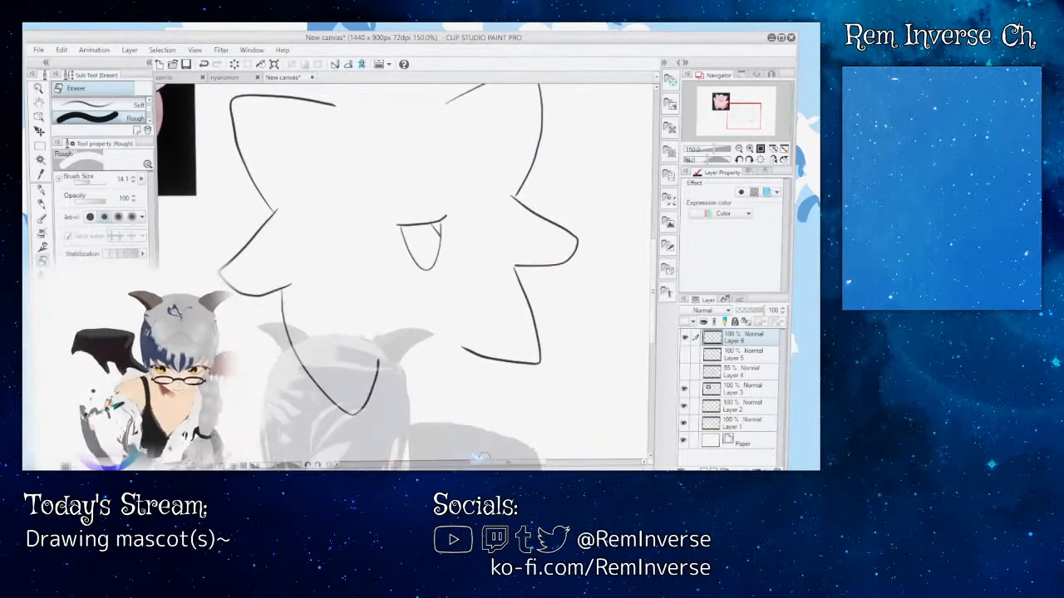
Step: Erase and redraw the belly's lower curve between the feet, undoing the first attempt, and show Layer 4 again
mouse_move(491, 463)
mouse_down()
mouse_move(454, 462)
mouse_move(494, 456)
mouse_up()
drag(654, 292, 654, 305)
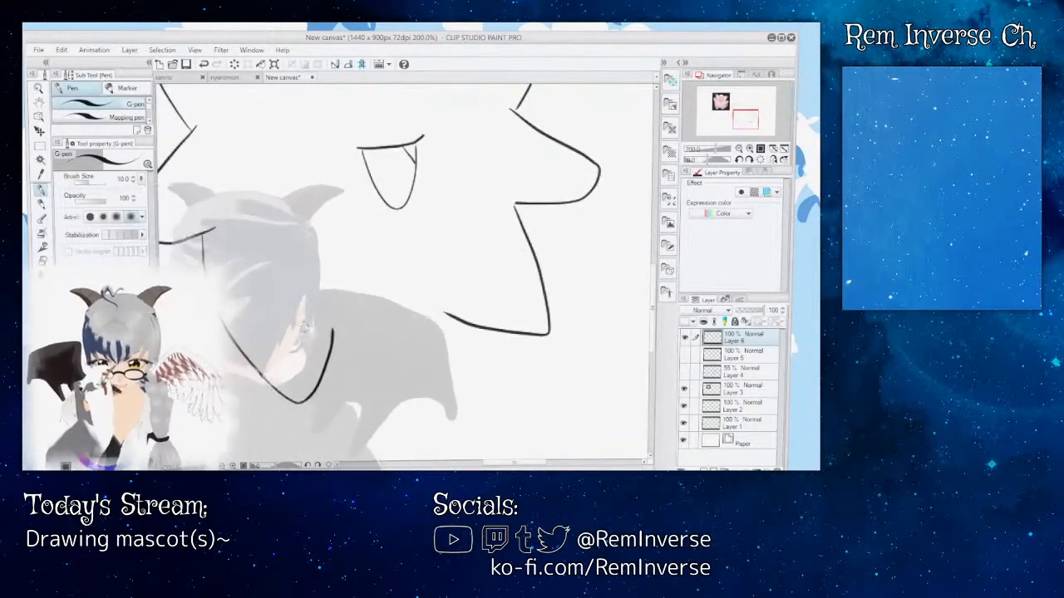
mouse_move(295, 325)
mouse_down()
mouse_move(379, 332)
mouse_move(451, 307)
mouse_move(471, 282)
mouse_up()
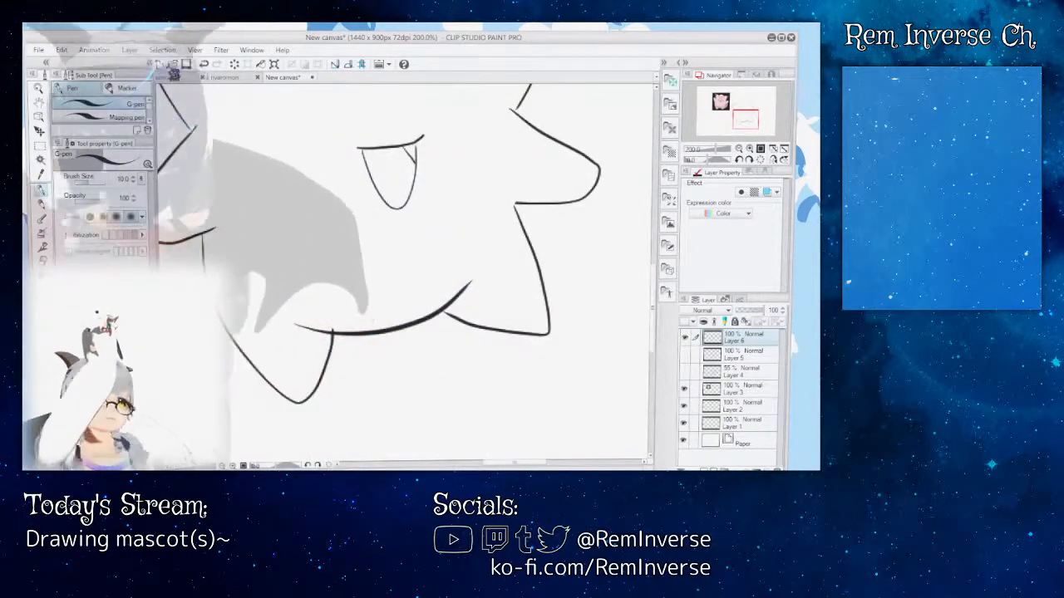
key(ctrl+z)
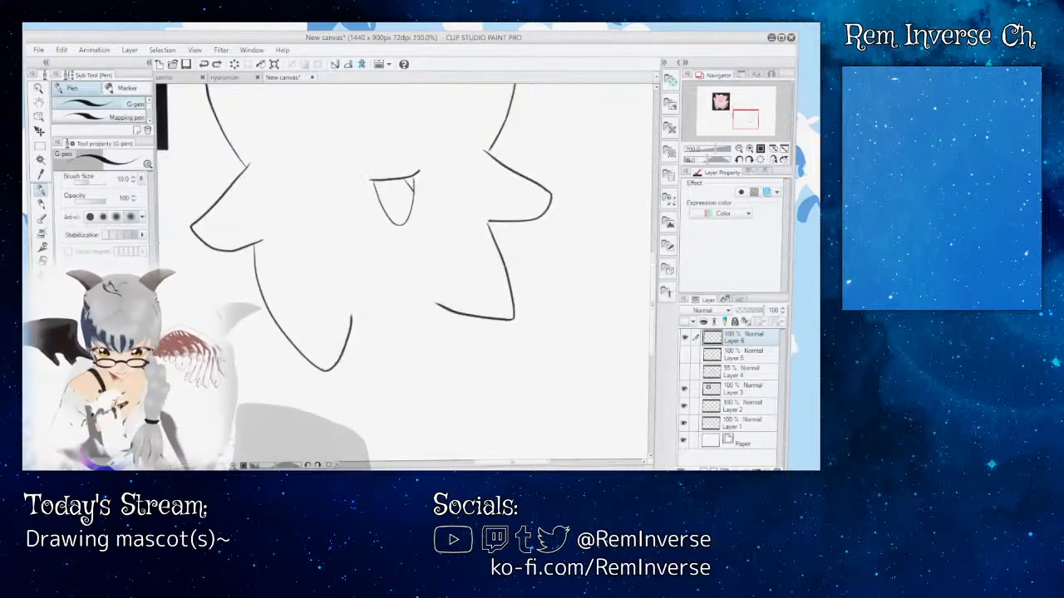
key(ctrl+minus)
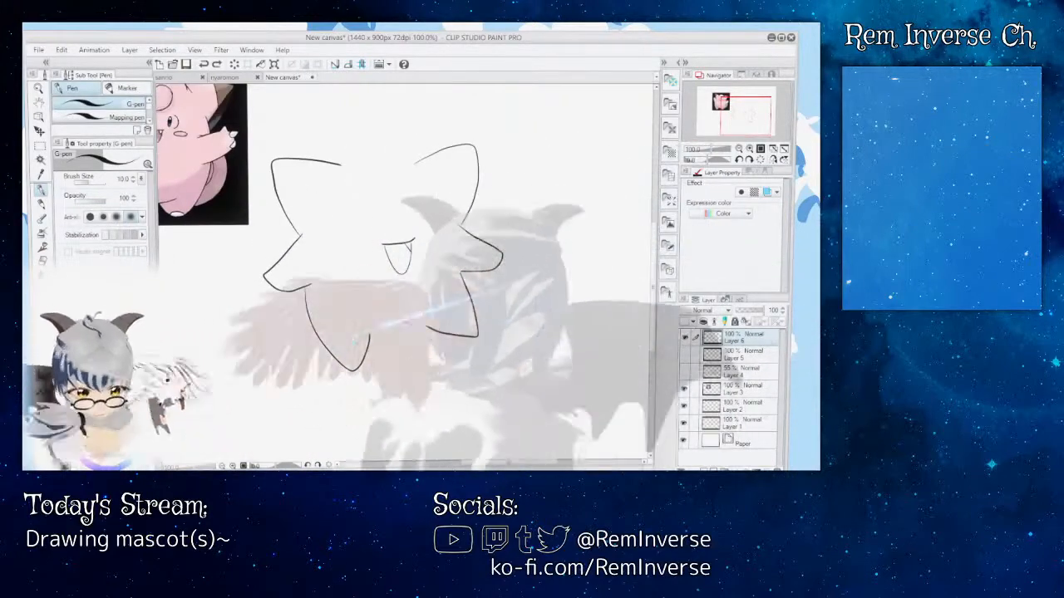
mouse_move(368, 336)
mouse_down()
mouse_move(409, 335)
mouse_move(446, 312)
mouse_up()
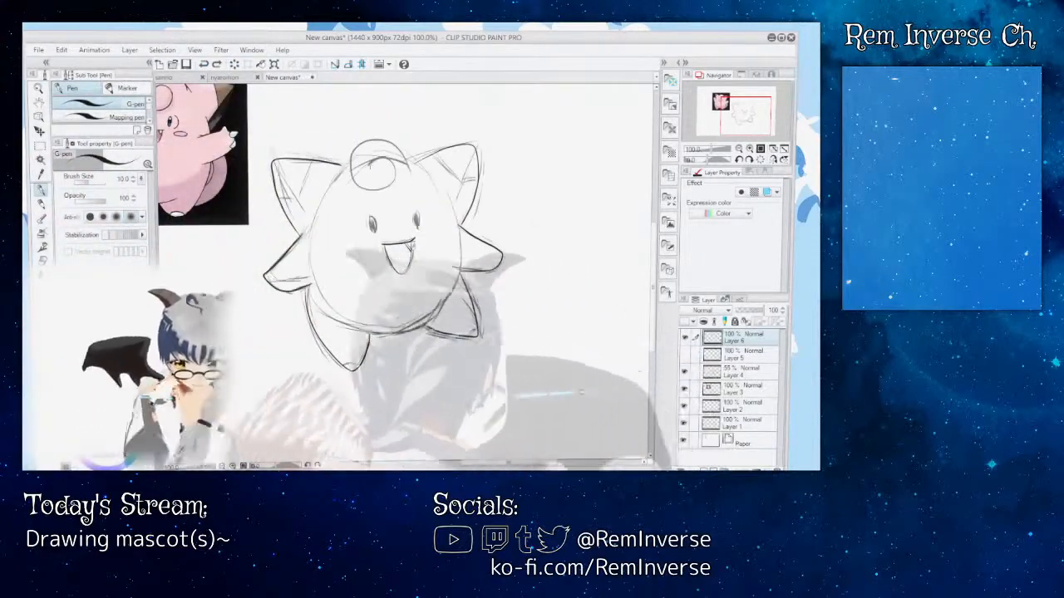
Step: Ink the belly's lower curve from foot to foot along the sketch on Layer 6, undoing an attempt
key(ctrl+plus)
key(ctrl+plus)
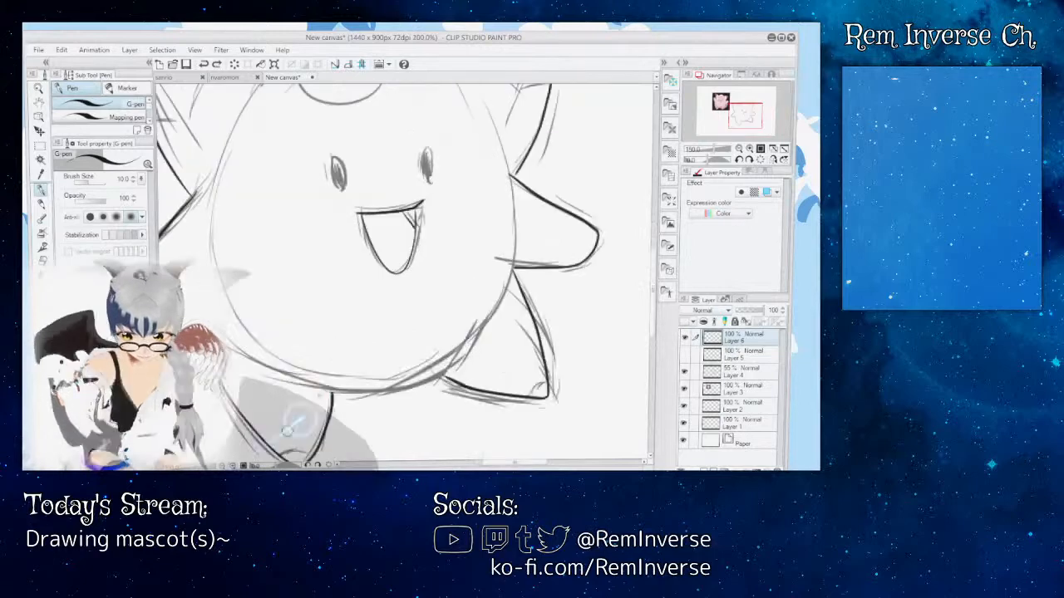
scroll(399, 275, down, 3)
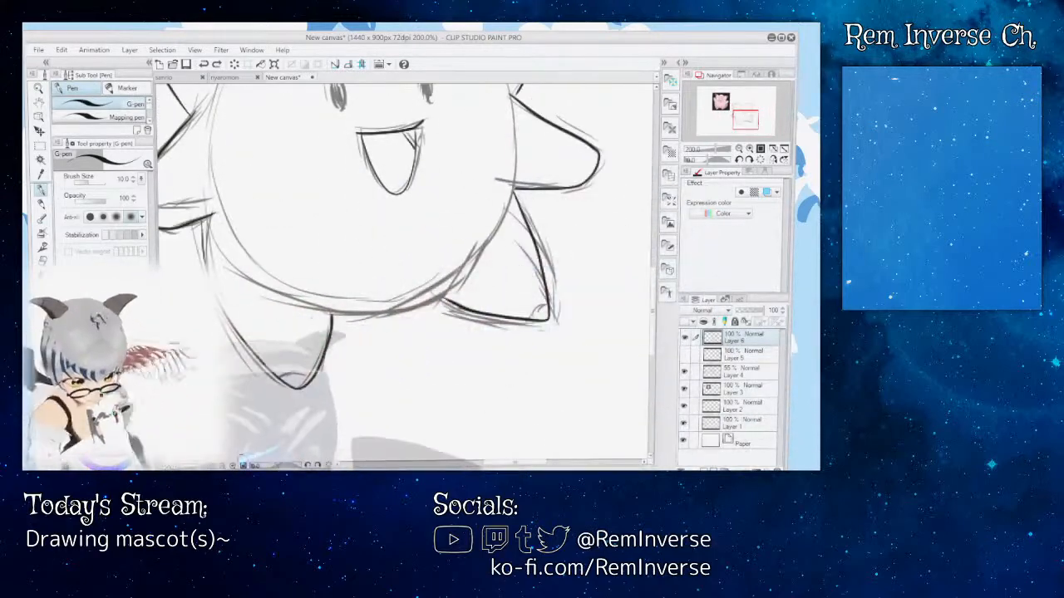
key(ctrl+minus)
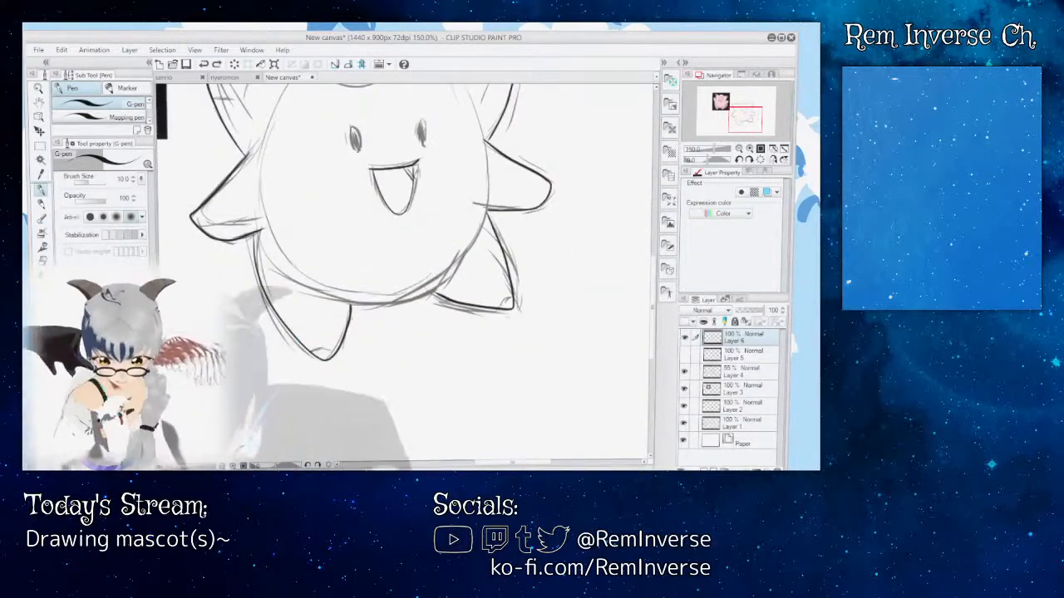
key(ctrl+plus)
key(ctrl+plus)
key(ctrl+plus)
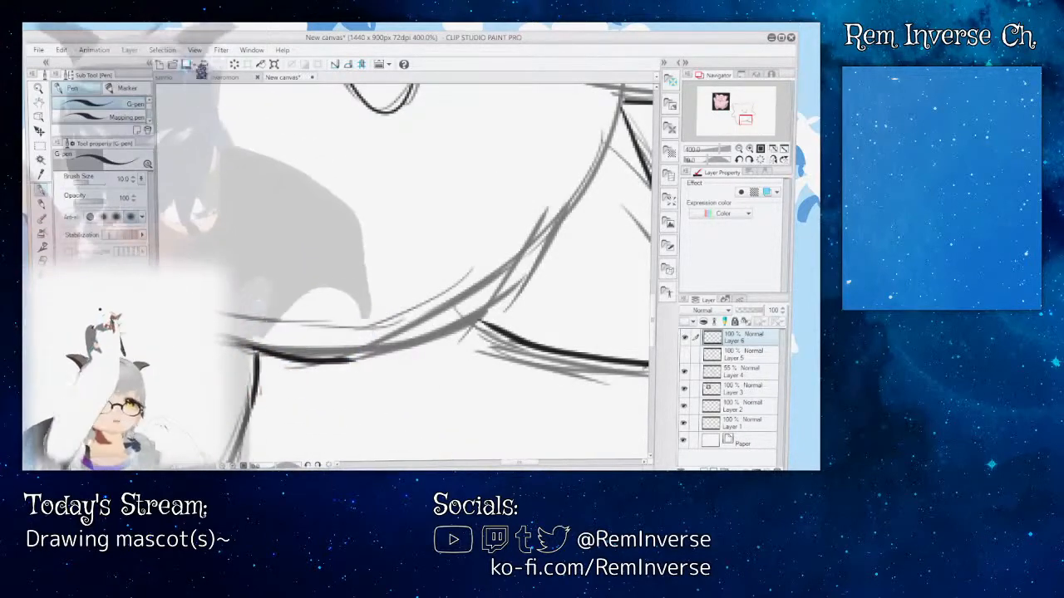
click(203, 64)
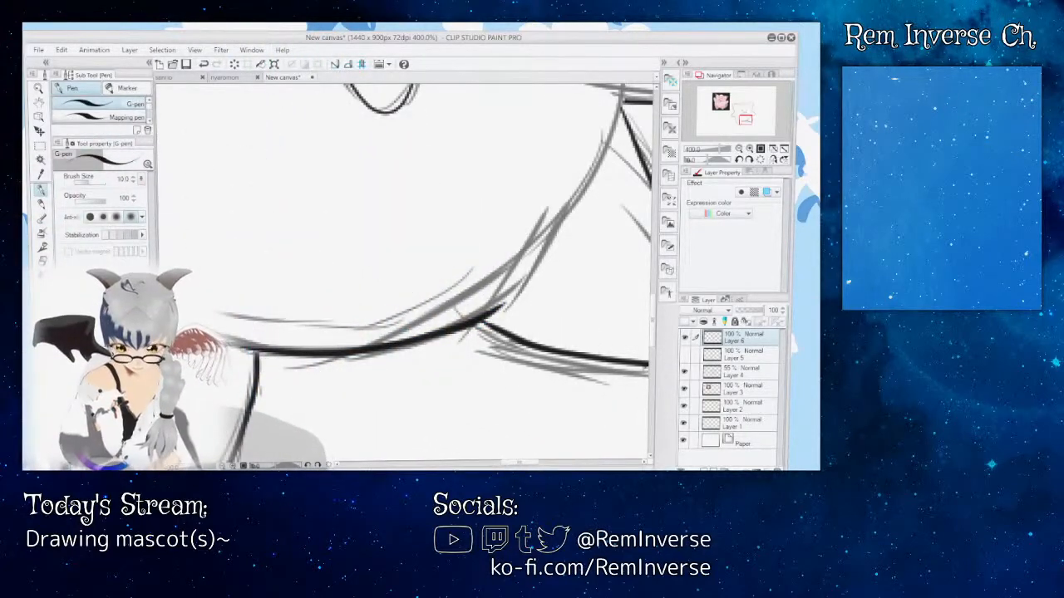
Step: Hide sketch Layer 4 to examine the whole line art with the belly curve, and show the sketch again
key(ctrl+minus)
key(ctrl+minus)
key(ctrl+minus)
key(ctrl+minus)
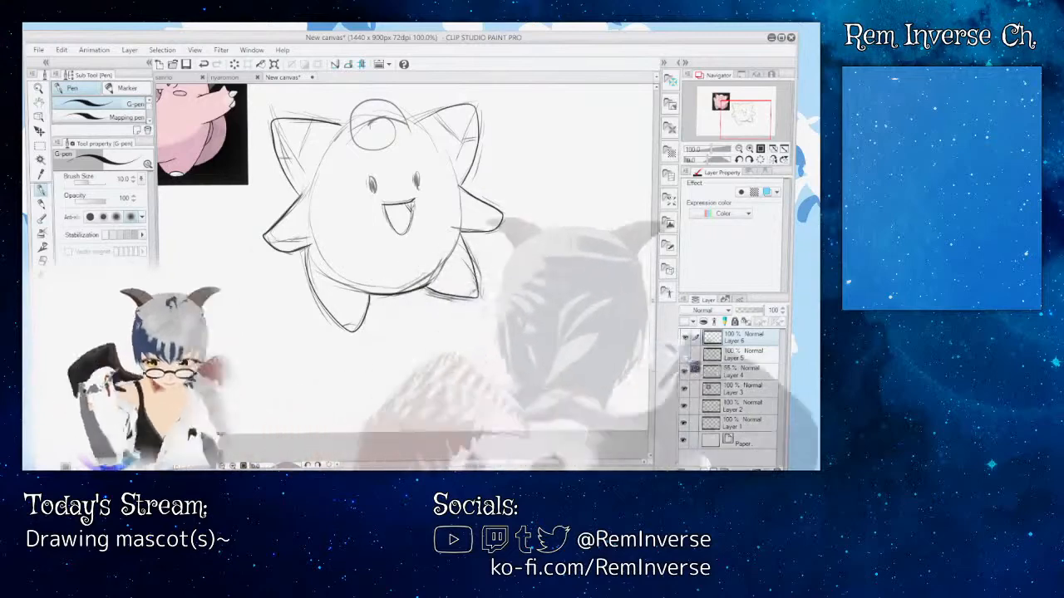
click(685, 355)
click(685, 371)
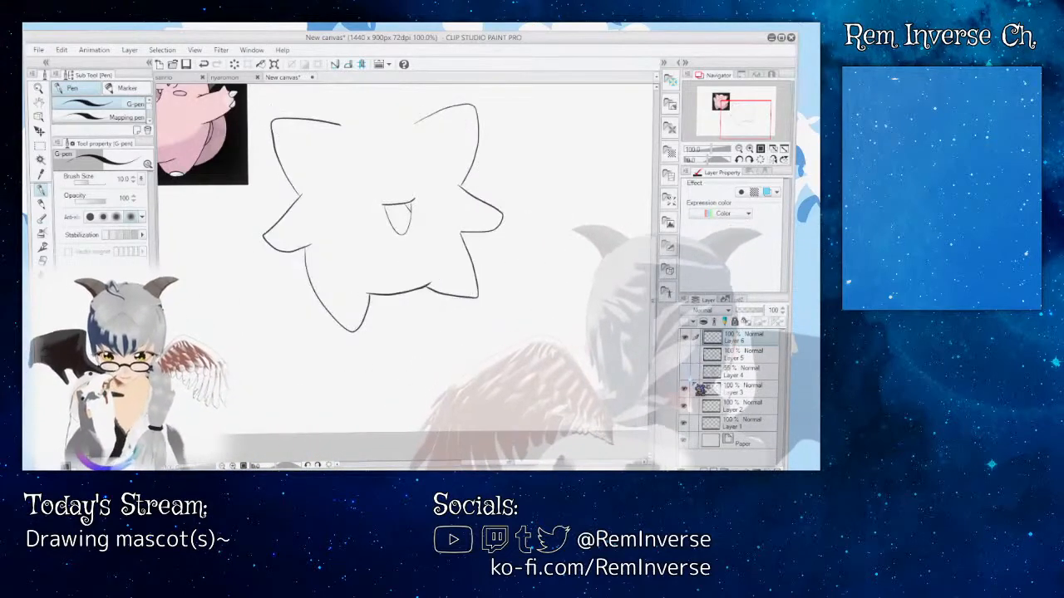
key(ctrl+plus)
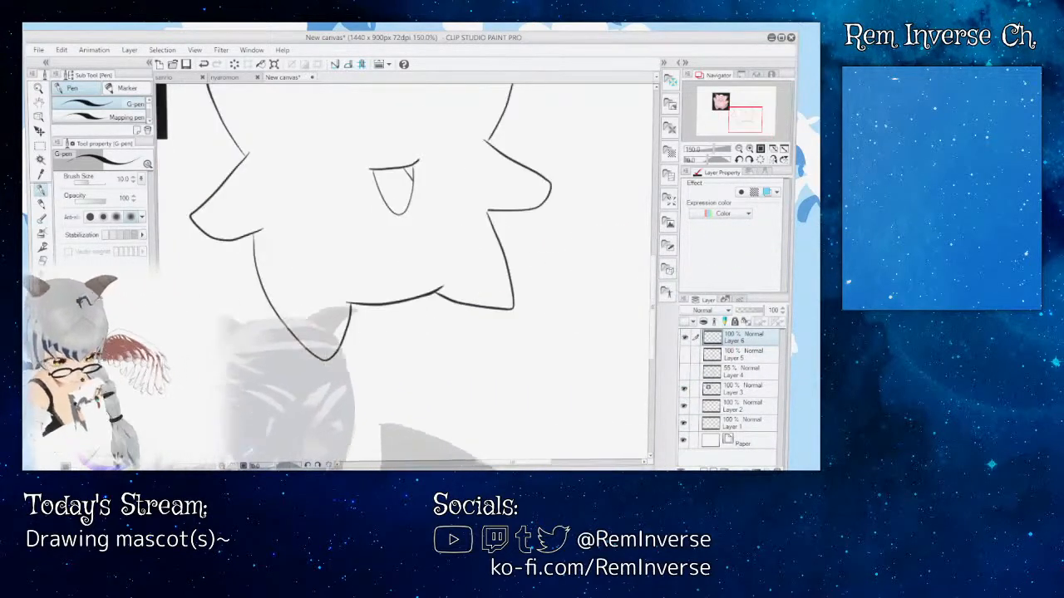
scroll(663, 270, up, 3)
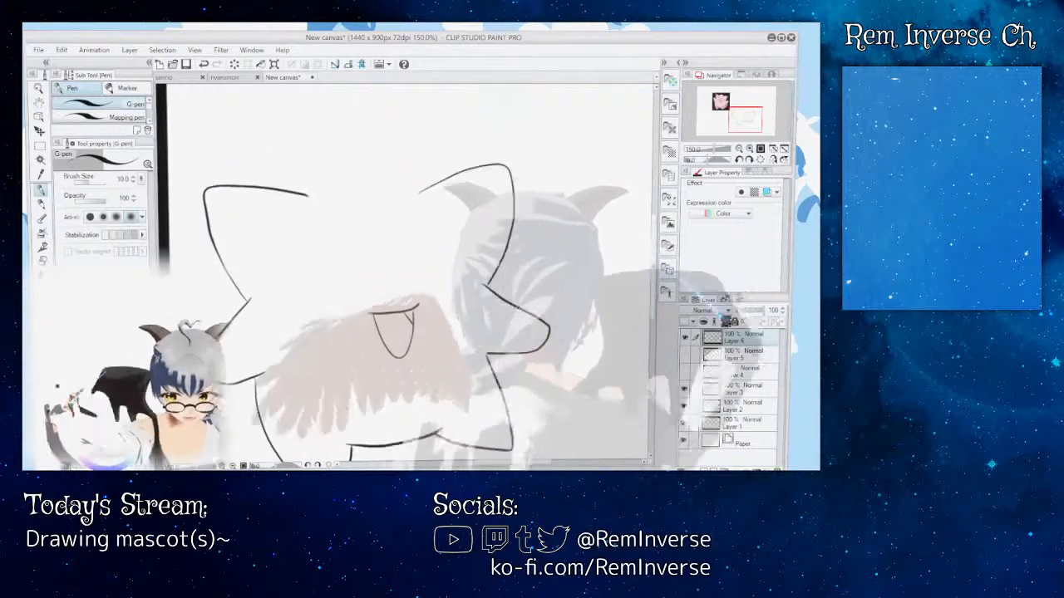
click(685, 355)
click(684, 371)
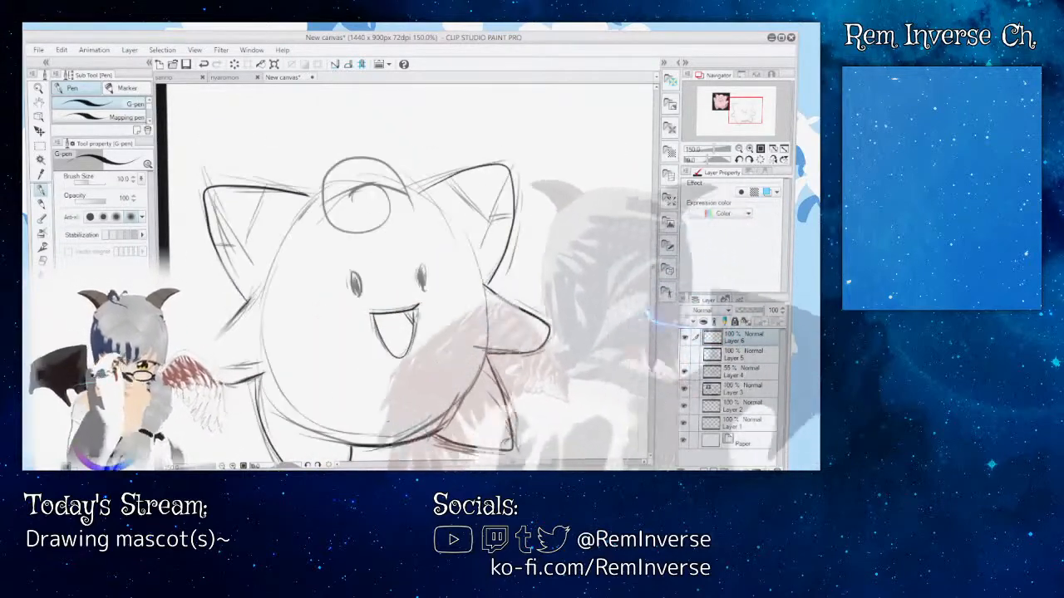
Step: Try several times to ink the round forehead curl over the sketch on Layer 6, undoing each attempt
key(ctrl+plus)
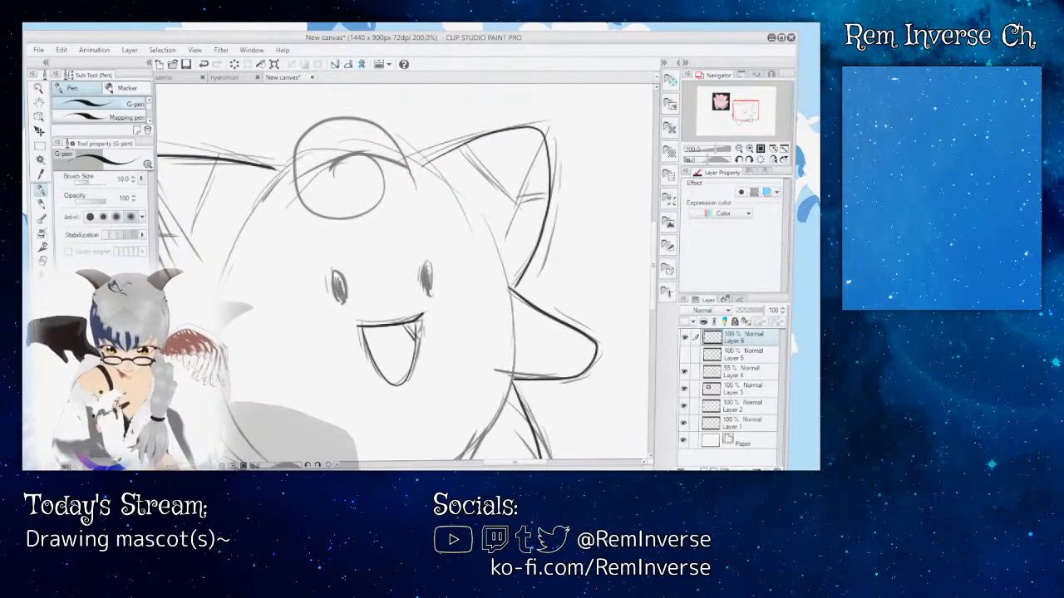
key(ctrl+plus)
key(ctrl+plus)
scroll(405, 271, up, 5)
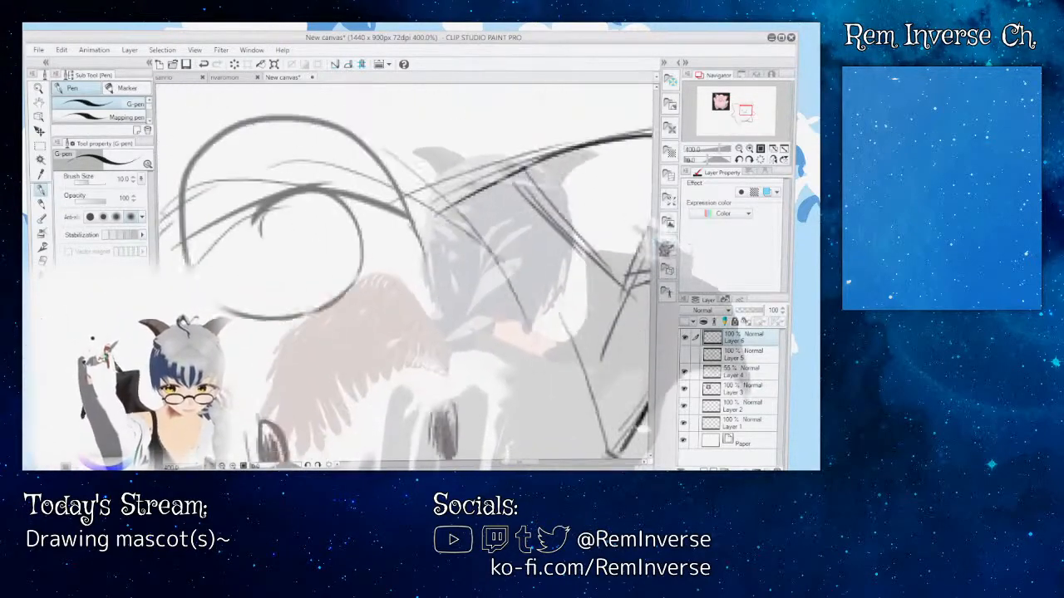
scroll(557, 290, up, 1)
drag(525, 463, 515, 463)
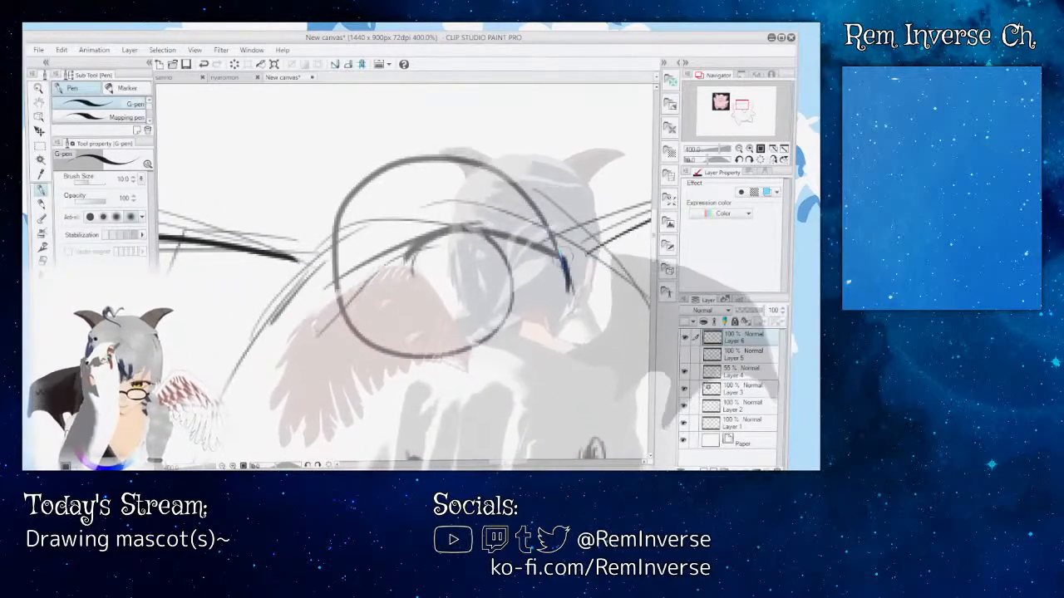
mouse_move(563, 263)
mouse_down()
mouse_move(544, 212)
mouse_move(525, 198)
mouse_move(473, 174)
mouse_move(421, 172)
mouse_move(369, 204)
mouse_move(343, 283)
mouse_up()
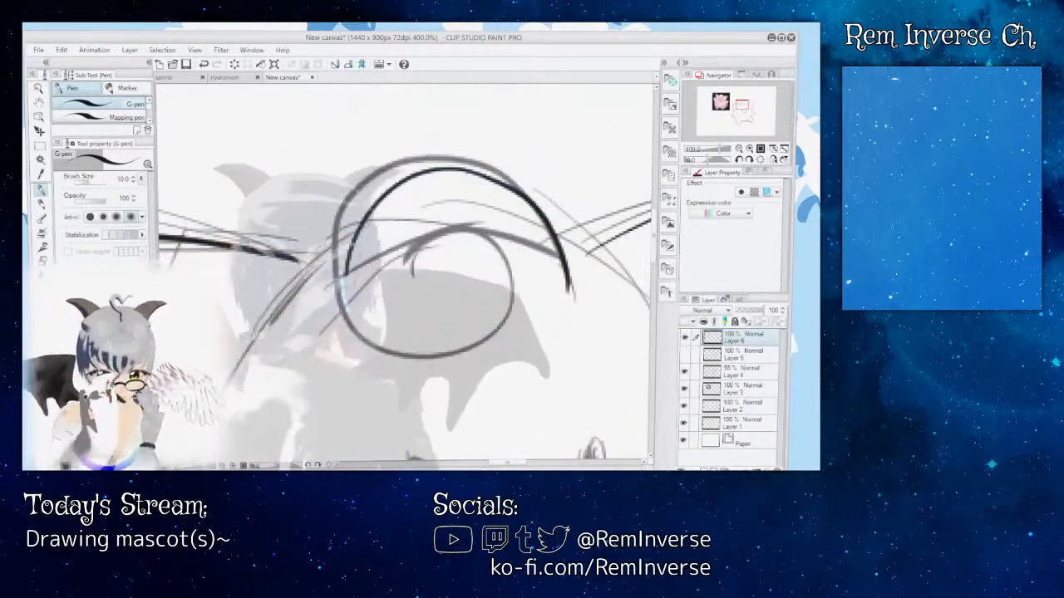
key(ctrl+z)
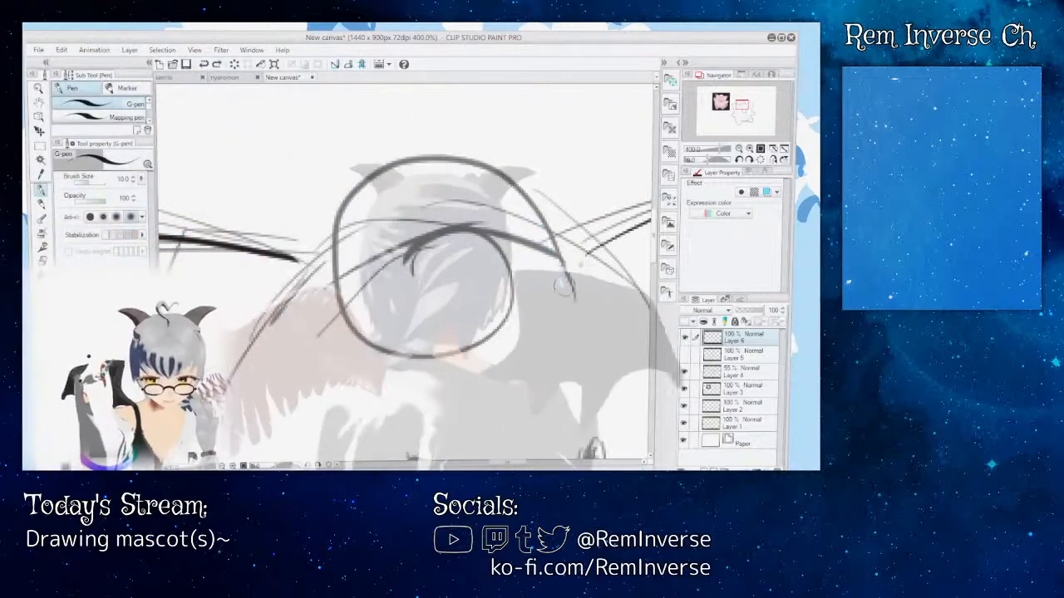
mouse_move(563, 285)
mouse_down()
mouse_move(541, 204)
mouse_move(453, 153)
mouse_move(402, 152)
mouse_move(337, 215)
mouse_up()
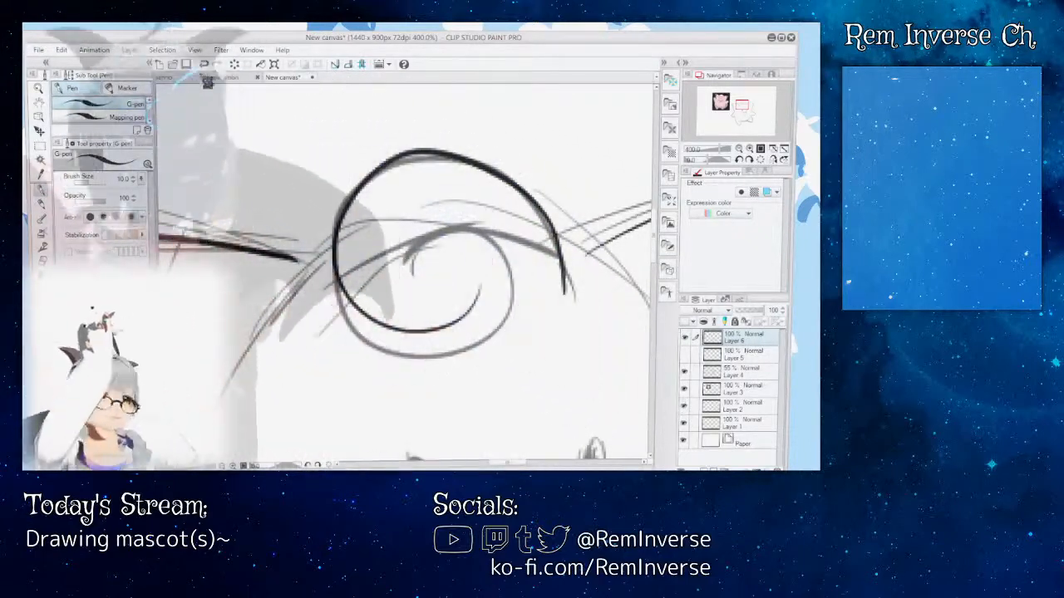
key(ctrl+z)
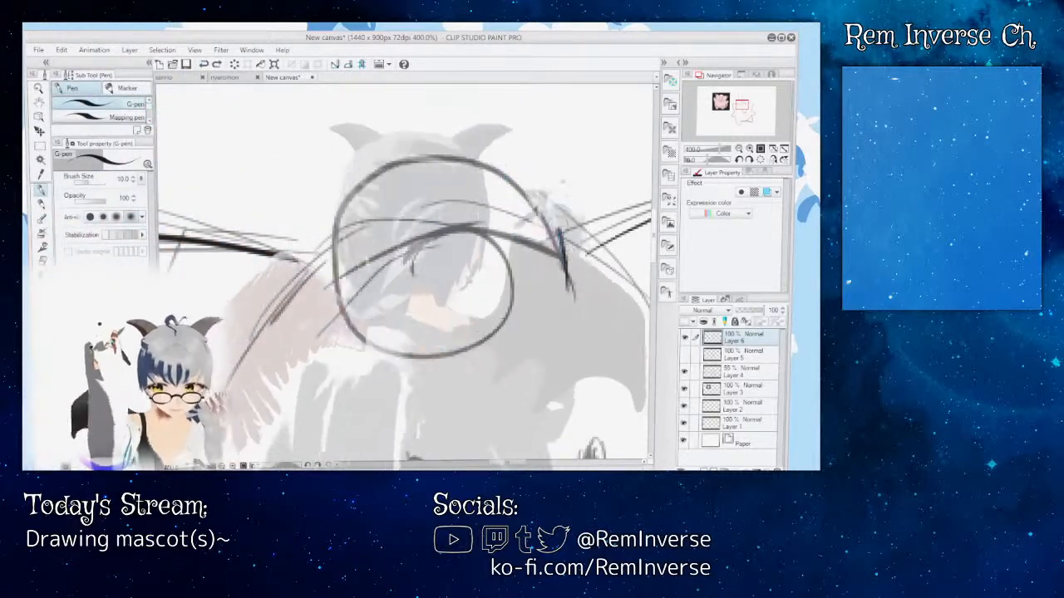
mouse_move(559, 231)
mouse_down()
mouse_move(533, 183)
mouse_move(472, 152)
mouse_move(423, 149)
mouse_move(368, 174)
mouse_move(340, 220)
mouse_move(349, 287)
mouse_up()
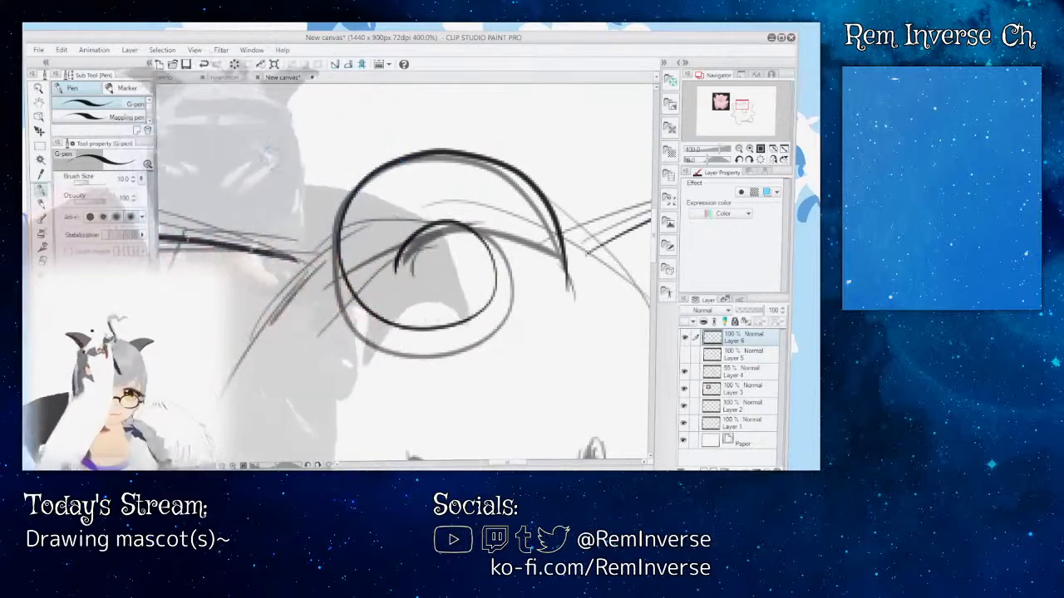
key(ctrl+z)
key(ctrl+z)
Step: Try a larger spiral forehead curl, hide sketch Layer 4 to compare it with the pink reference character, and undo the curl
mouse_move(574, 304)
mouse_down()
mouse_move(543, 187)
mouse_move(497, 155)
mouse_move(441, 140)
mouse_move(388, 153)
mouse_move(330, 207)
mouse_up()
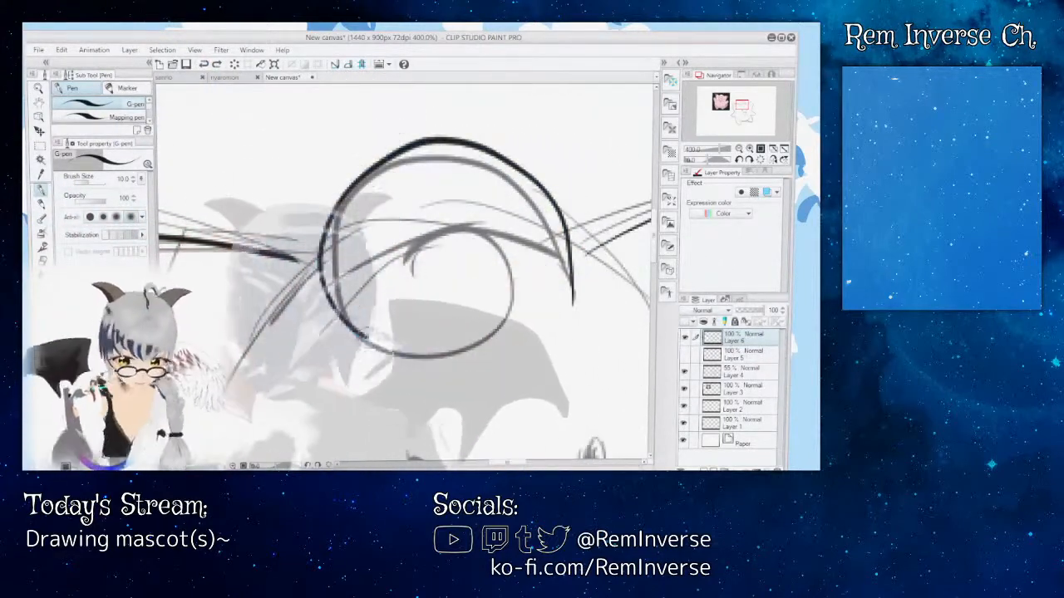
mouse_move(365, 334)
mouse_down()
mouse_move(488, 320)
mouse_move(478, 231)
mouse_move(405, 255)
mouse_move(393, 285)
mouse_up()
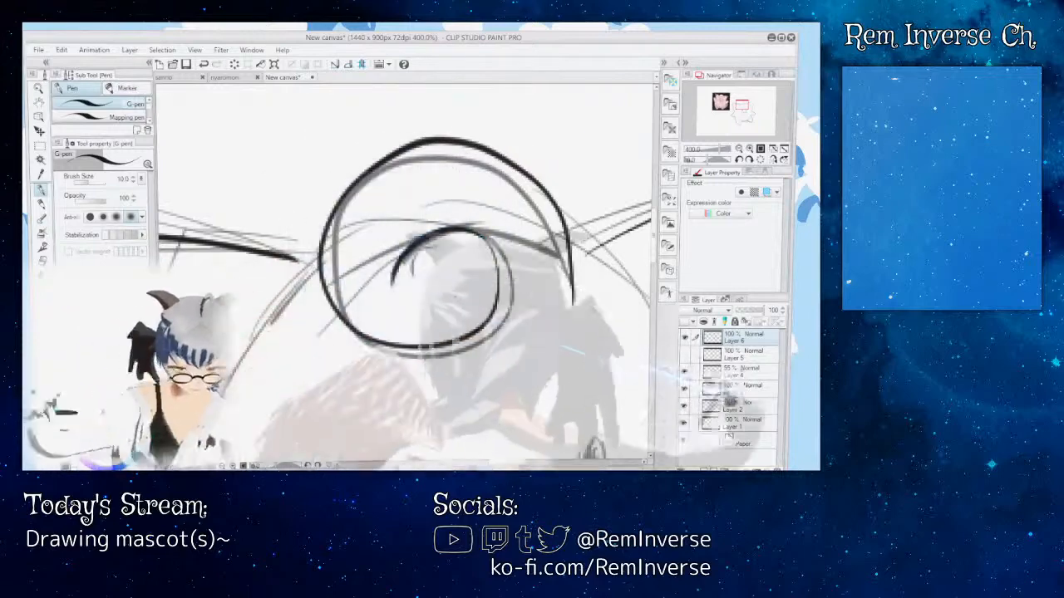
click(684, 354)
click(684, 354)
click(684, 372)
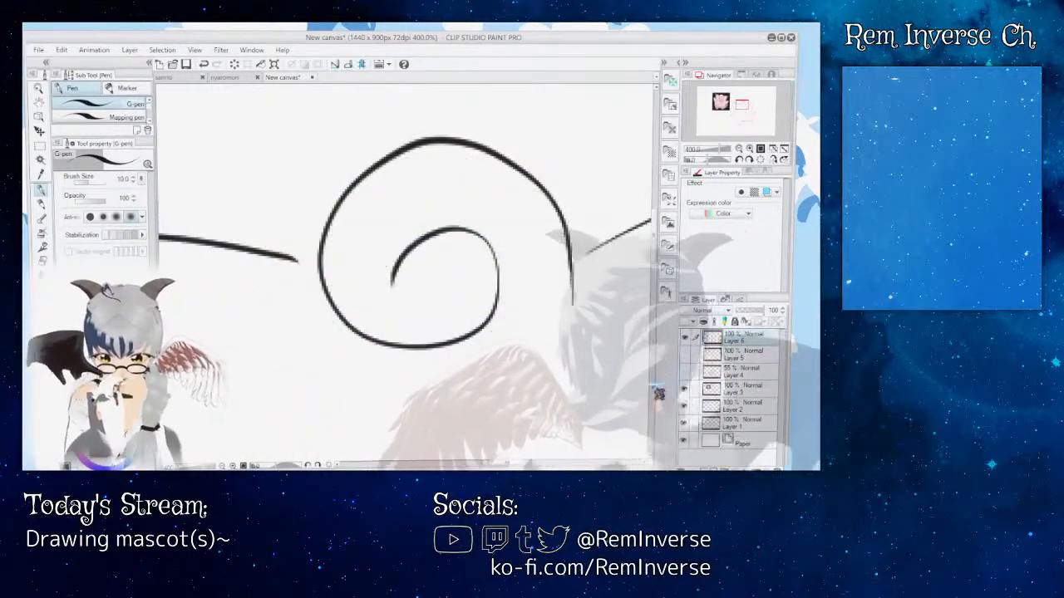
key(ctrl+minus)
key(ctrl+minus)
key(ctrl+minus)
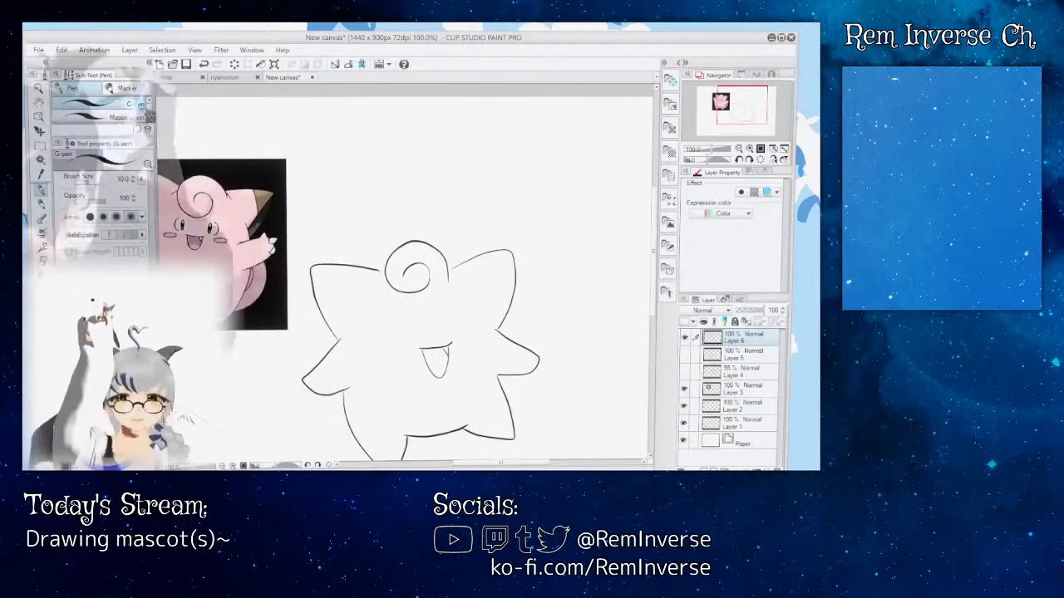
key(ctrl+z)
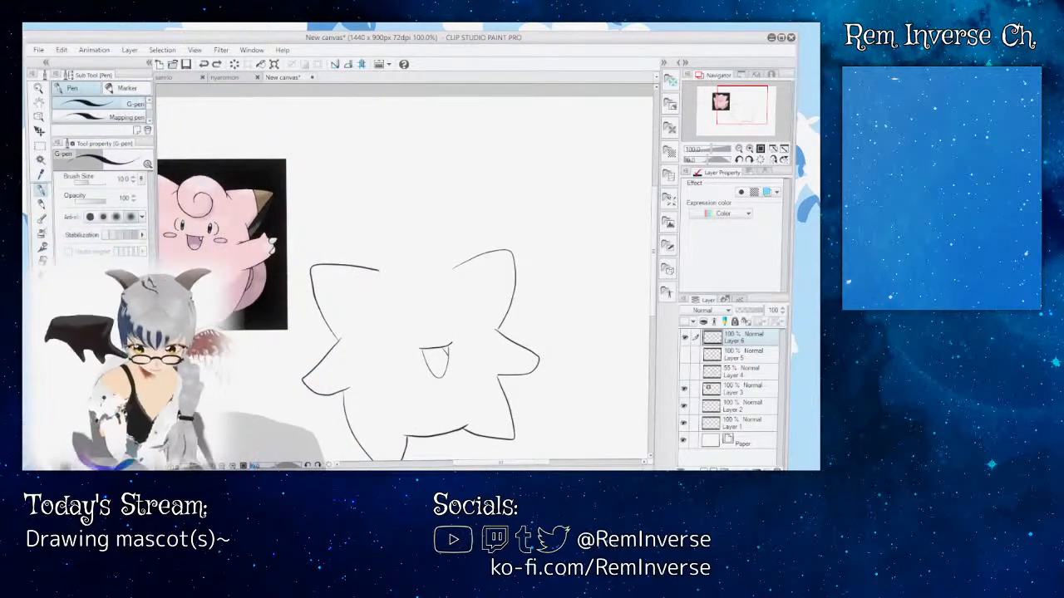
Step: Try drawing the forehead curl freehand between the ears without the sketch, undo it, and show Layer 4 again
key(ctrl+plus)
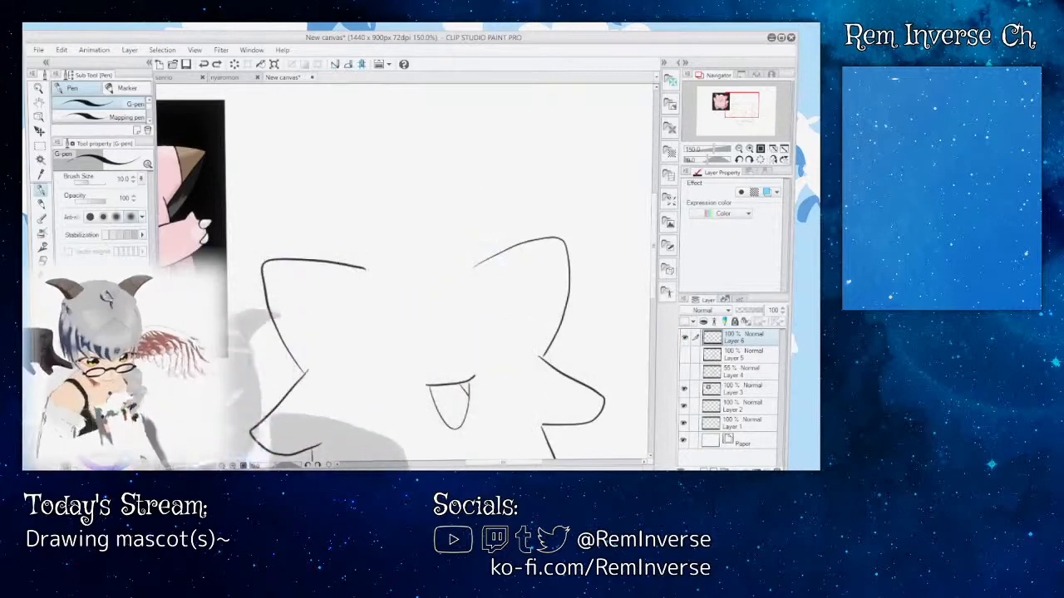
key(ctrl+plus)
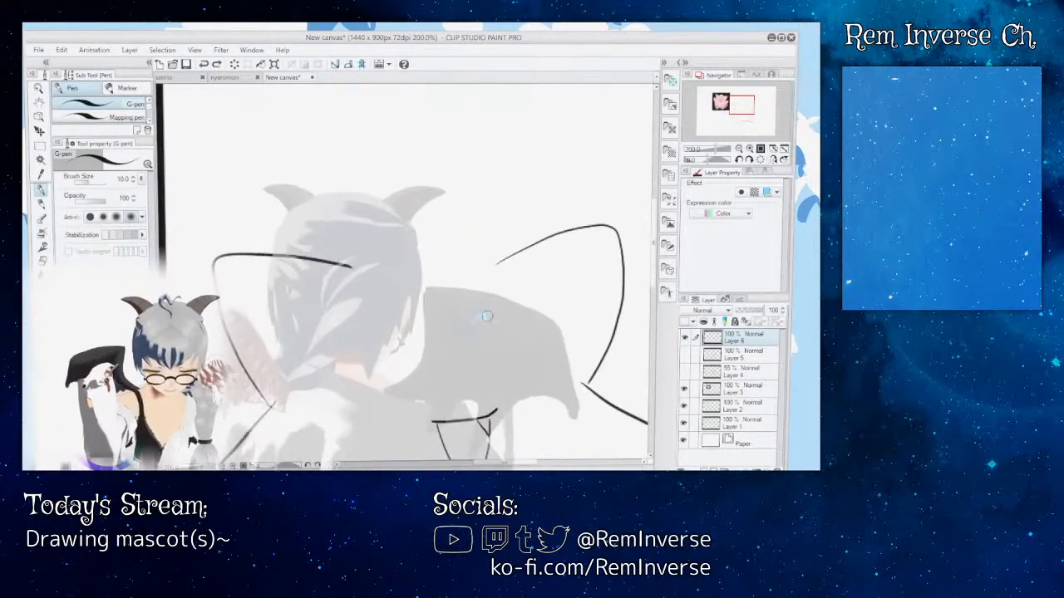
mouse_move(491, 322)
mouse_down()
mouse_move(490, 264)
mouse_move(368, 241)
mouse_up()
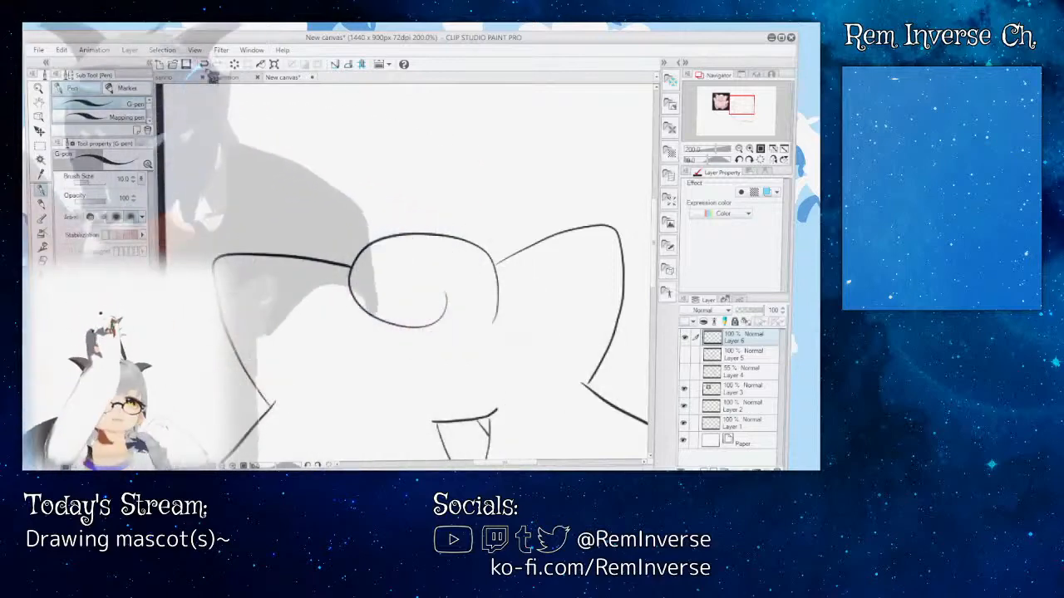
key(ctrl+z)
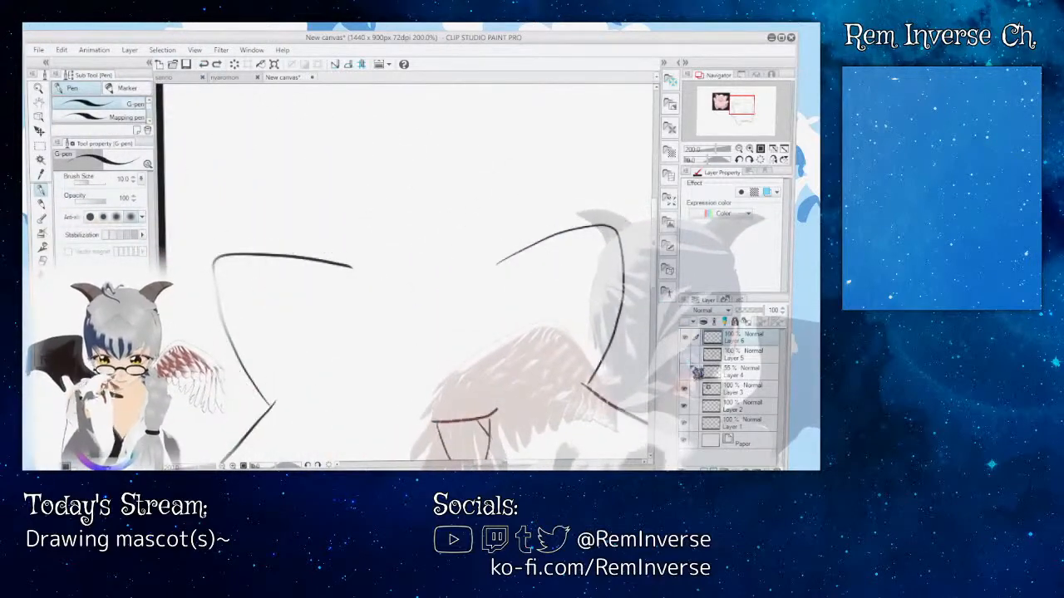
click(686, 371)
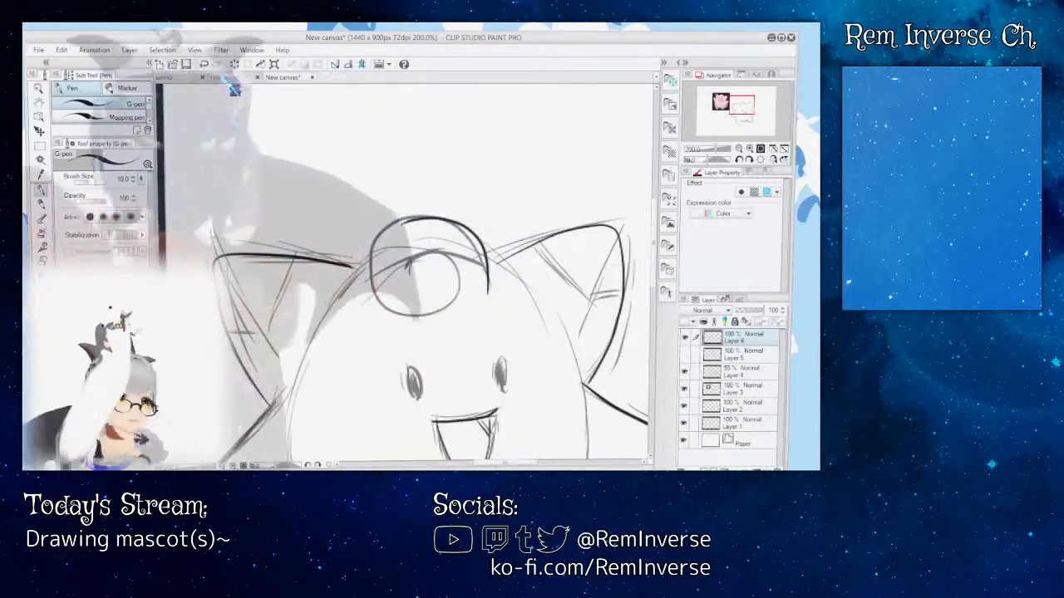
Step: Ink the forehead curl as a round inward spiral over the sketch on Layer 6, undoing the off-shape attempts
key(ctrl+plus)
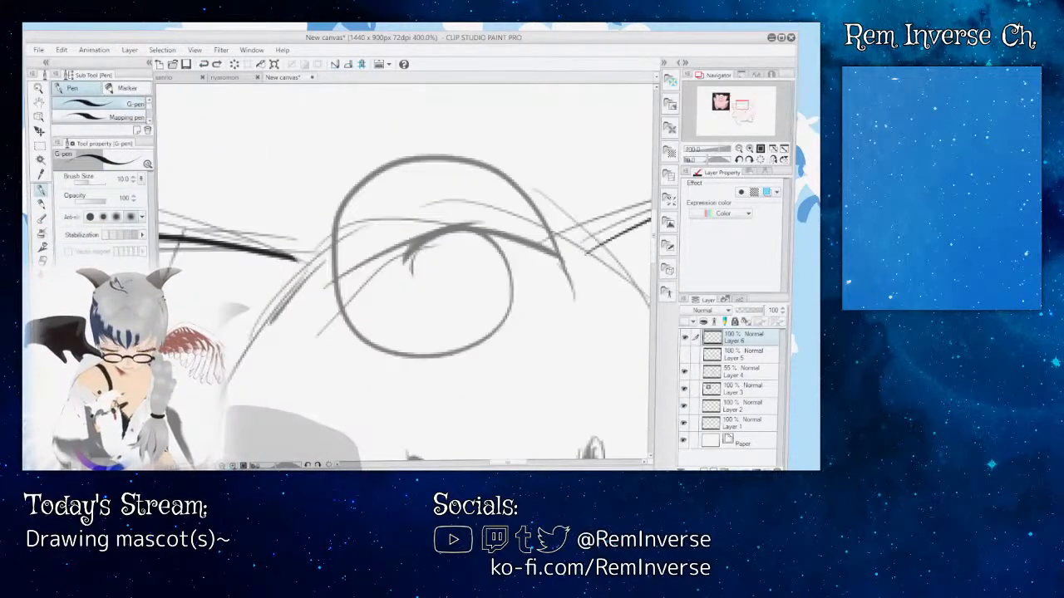
drag(513, 192, 574, 296)
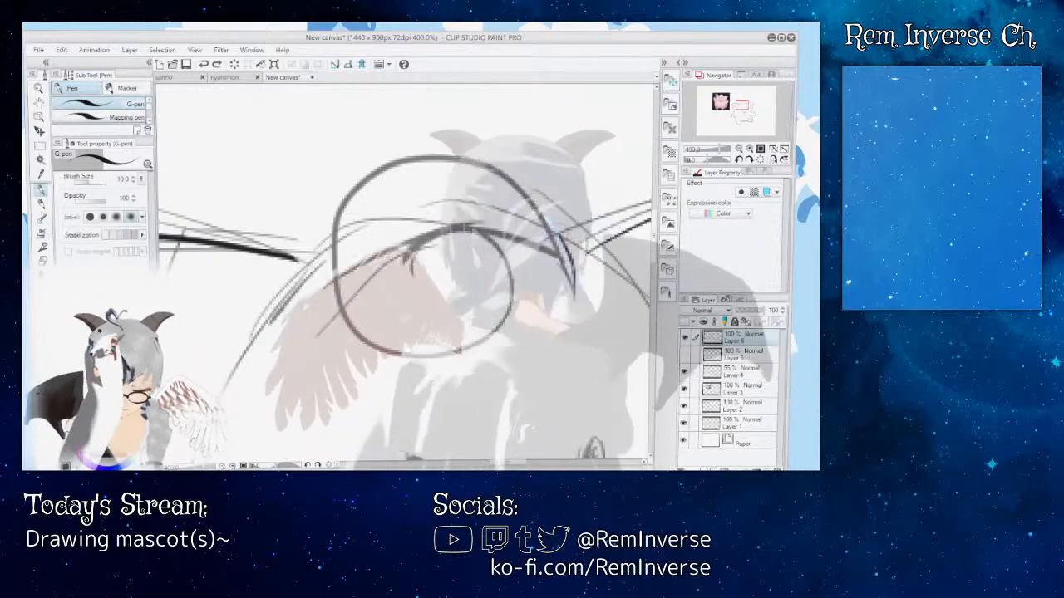
mouse_move(510, 194)
mouse_down()
mouse_move(441, 169)
mouse_move(397, 176)
mouse_move(355, 212)
mouse_move(337, 284)
mouse_move(365, 330)
mouse_move(424, 349)
mouse_move(494, 318)
mouse_move(492, 241)
mouse_move(480, 220)
mouse_move(440, 216)
mouse_move(400, 260)
mouse_up()
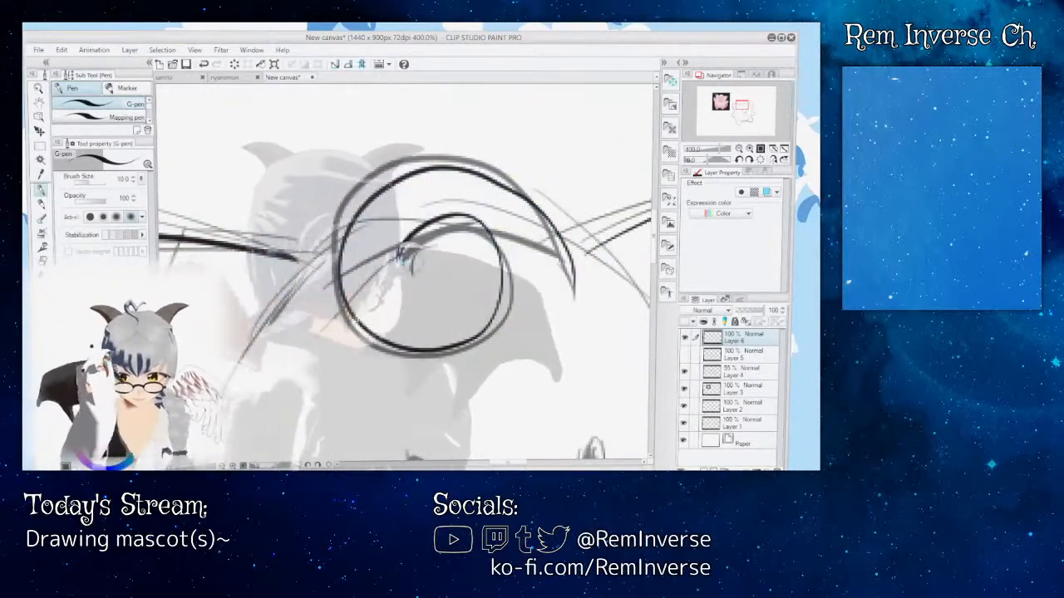
key(ctrl+z)
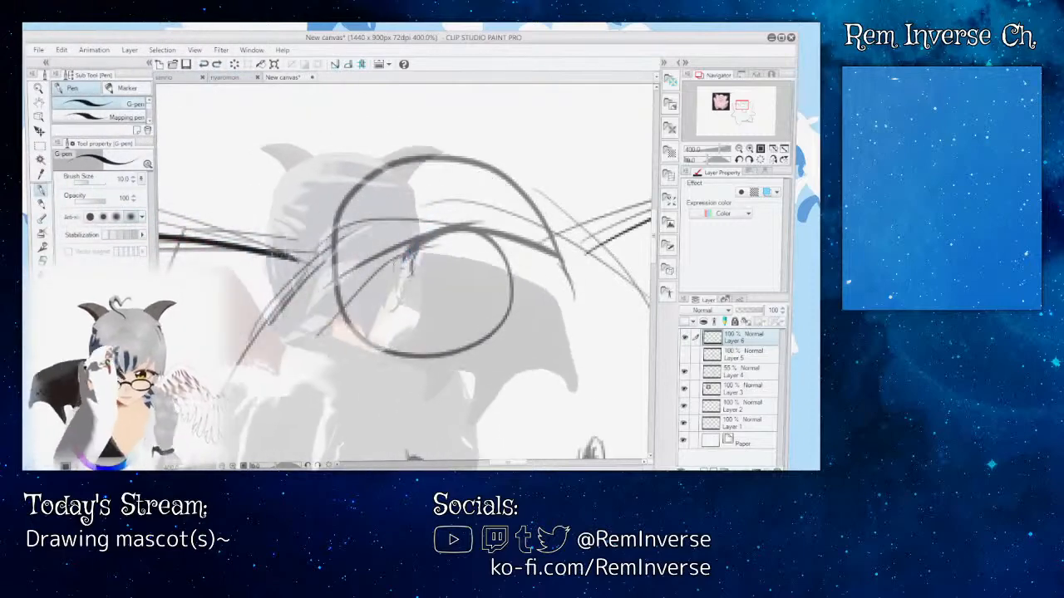
mouse_move(481, 235)
mouse_down()
mouse_move(514, 304)
mouse_move(489, 348)
mouse_move(425, 372)
mouse_move(360, 355)
mouse_move(308, 287)
mouse_move(347, 187)
mouse_move(398, 179)
mouse_move(468, 185)
mouse_move(528, 266)
mouse_up()
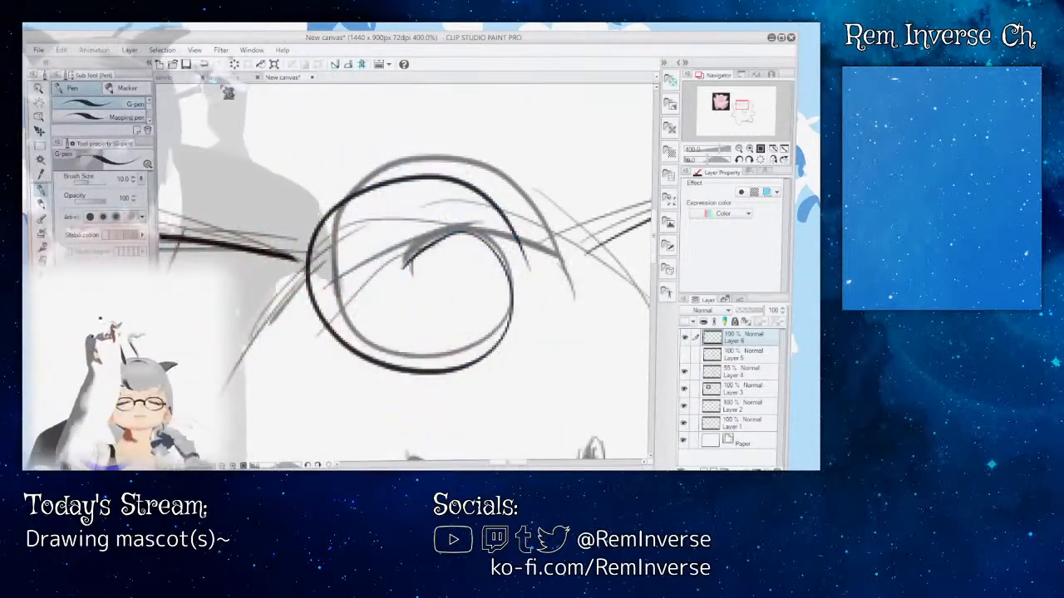
key(ctrl+z)
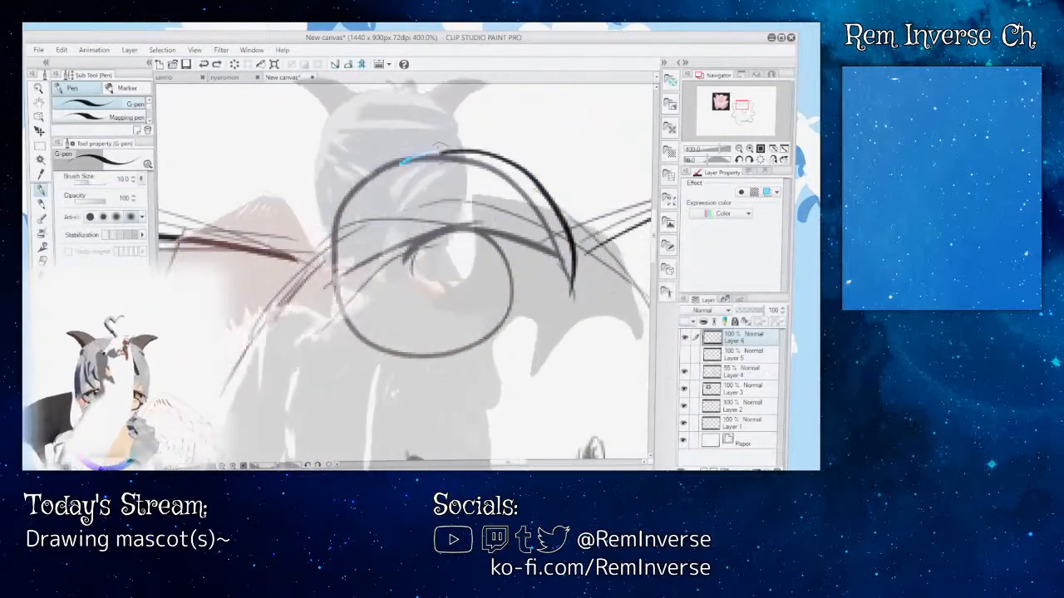
mouse_move(397, 353)
mouse_down()
mouse_move(473, 343)
mouse_move(498, 322)
mouse_move(504, 278)
mouse_move(464, 229)
mouse_move(415, 280)
mouse_up()
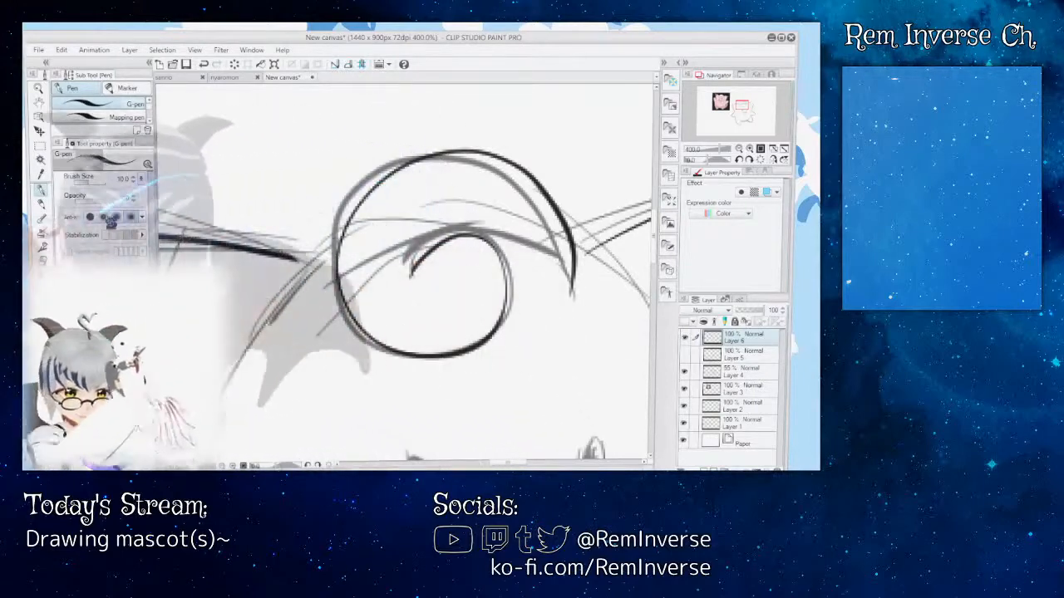
Step: Erase the inner end of the spiral forehead curl on Layer 6 and hide sketch Layer 4
key(e)
mouse_move(412, 275)
mouse_down()
mouse_move(435, 242)
mouse_move(491, 241)
mouse_up()
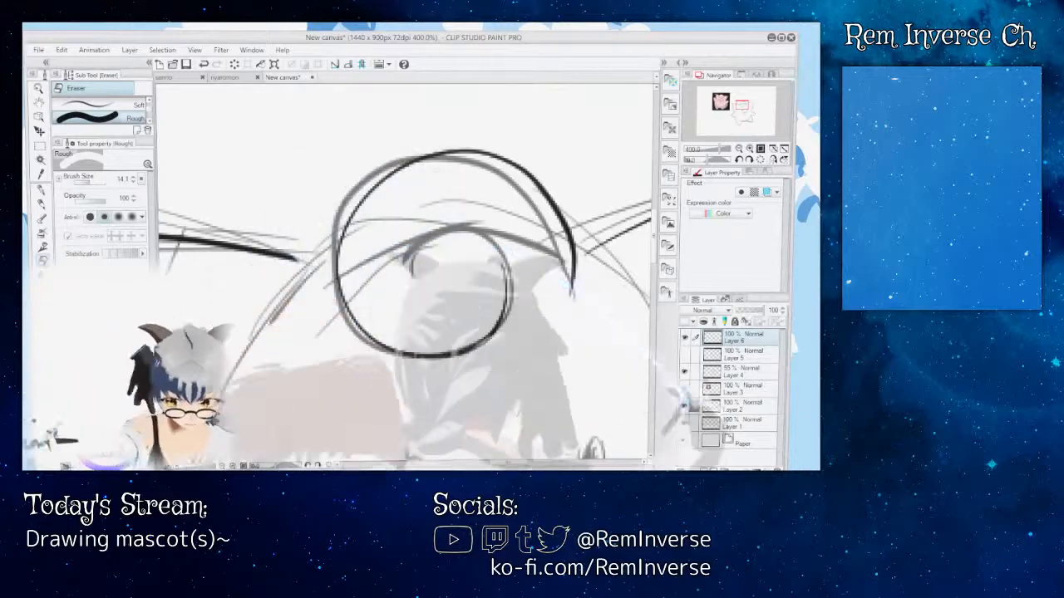
click(690, 389)
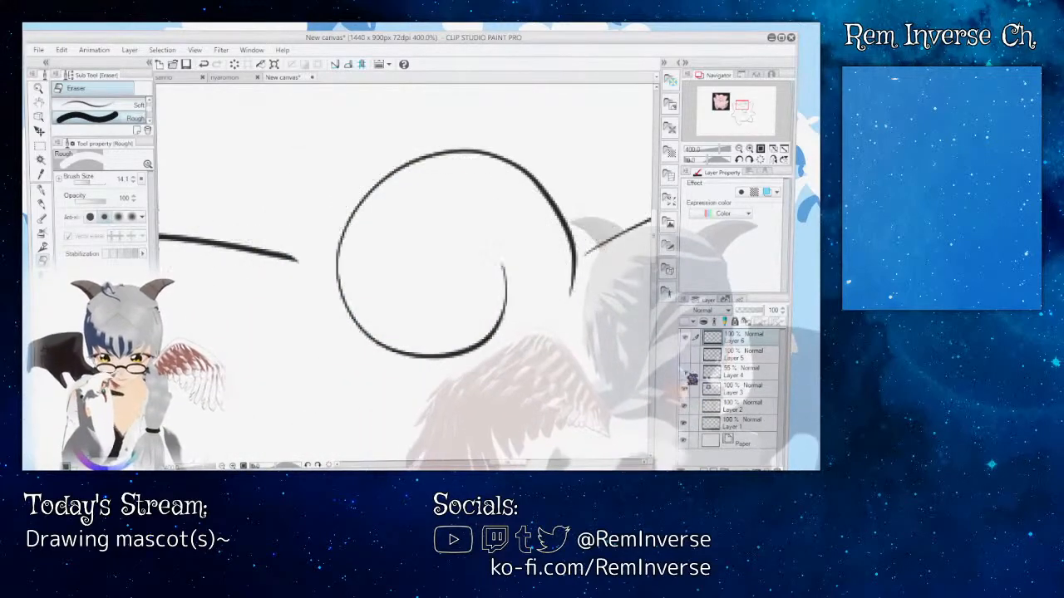
Step: Try redrawing the curl's inner end freehand with the G-pen, compare it with the pink reference character, and undo it
key(p)
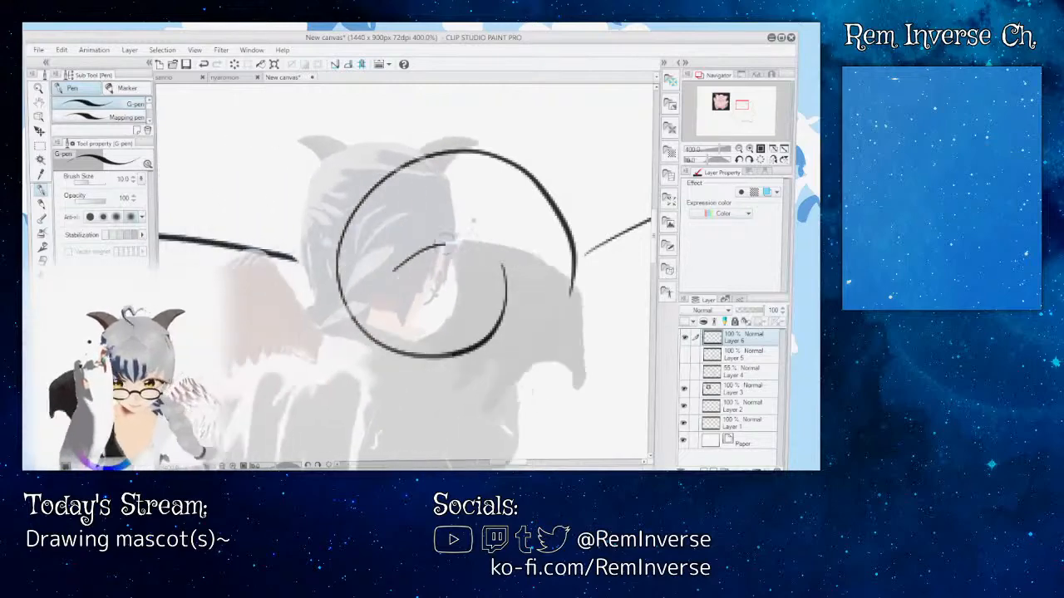
drag(489, 257, 505, 279)
key(ctrl+z)
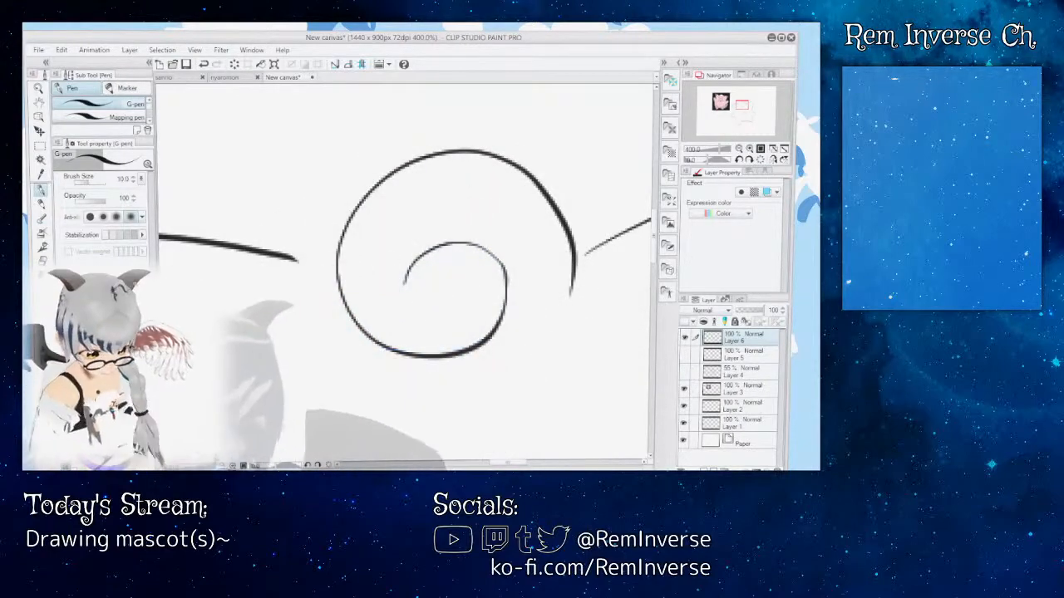
key(ctrl+minus)
key(ctrl+minus)
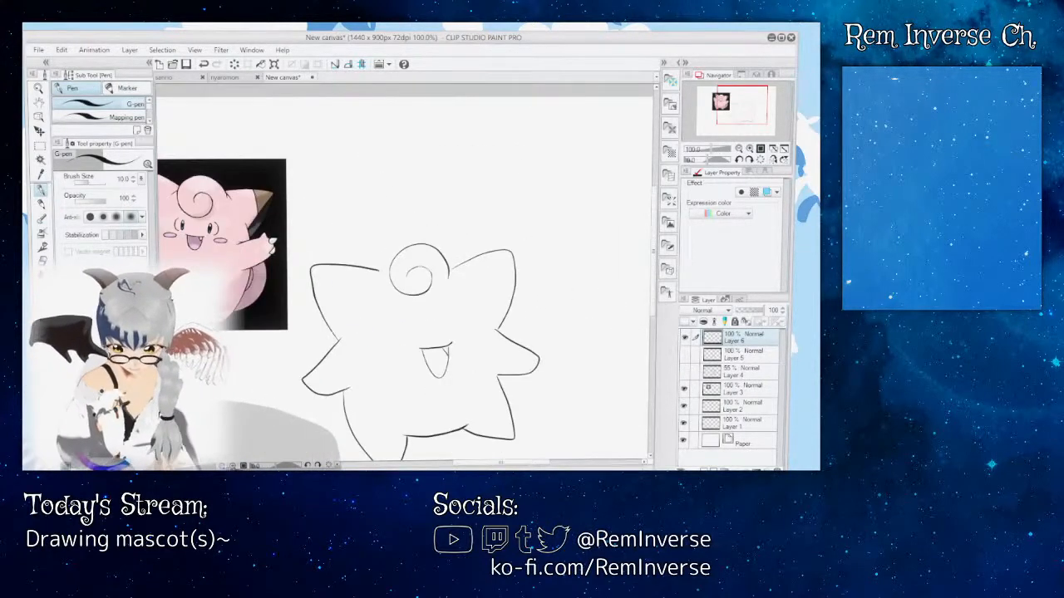
key(ctrl+minus)
key(ctrl+plus)
key(ctrl+plus)
key(ctrl+plus)
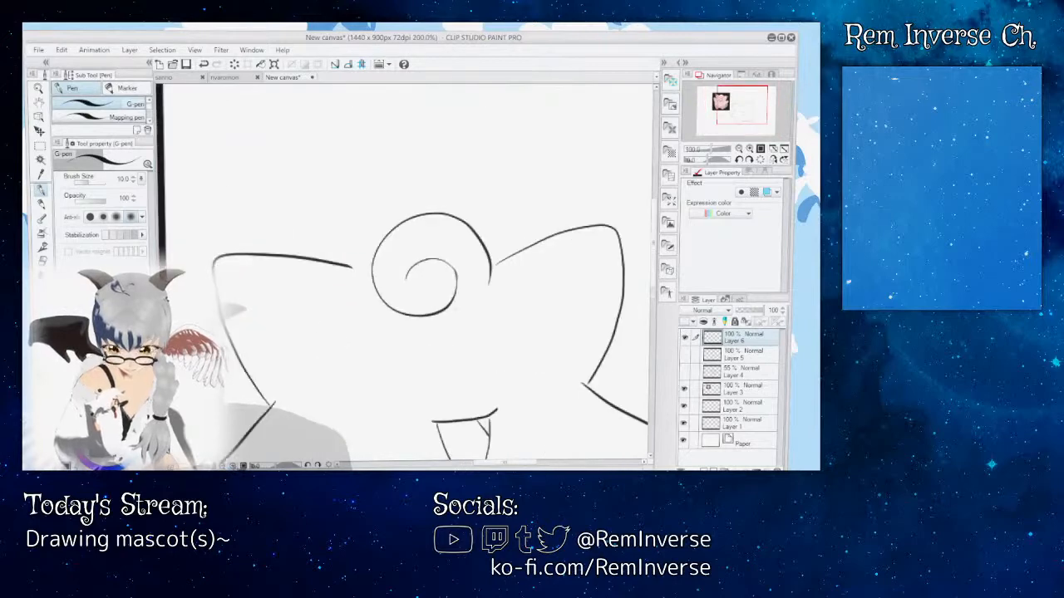
key(ctrl+z)
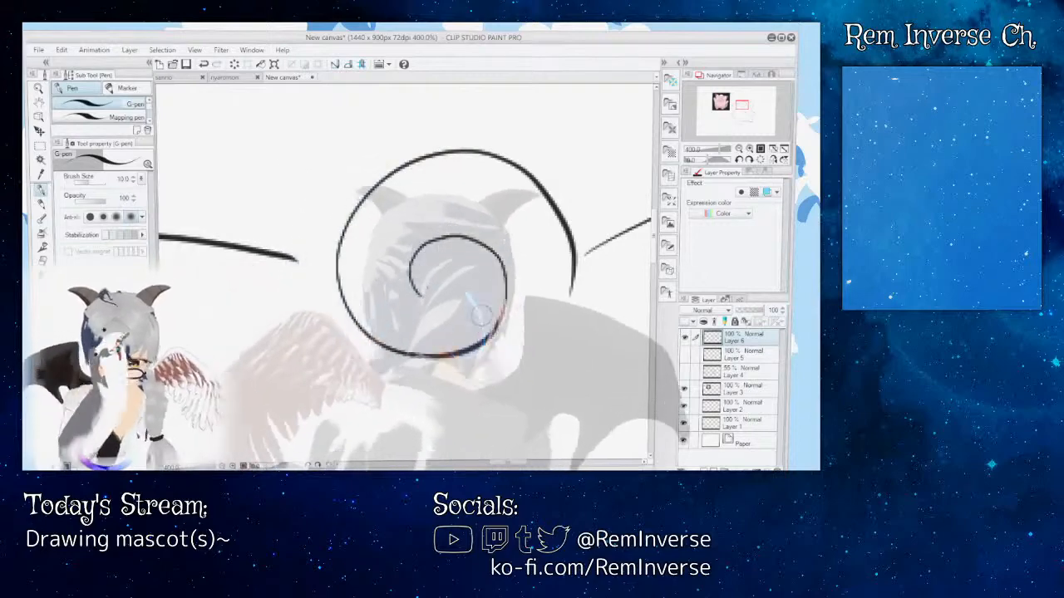
Step: Try inking a longer inner hook that winds further into the curl, check it against the whole character, and undo it
key(ctrl+z)
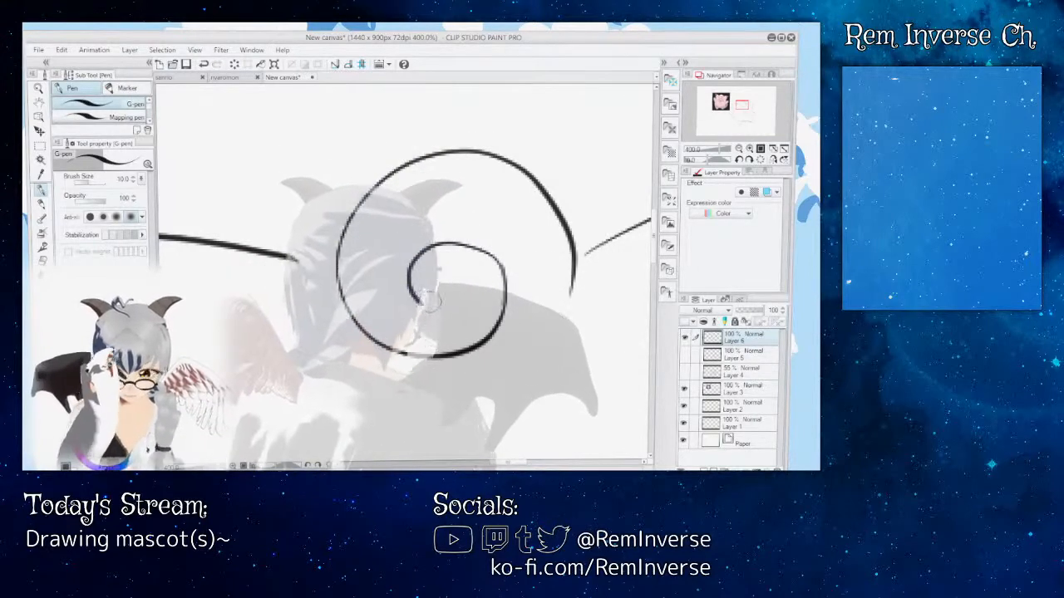
key(ctrl+z)
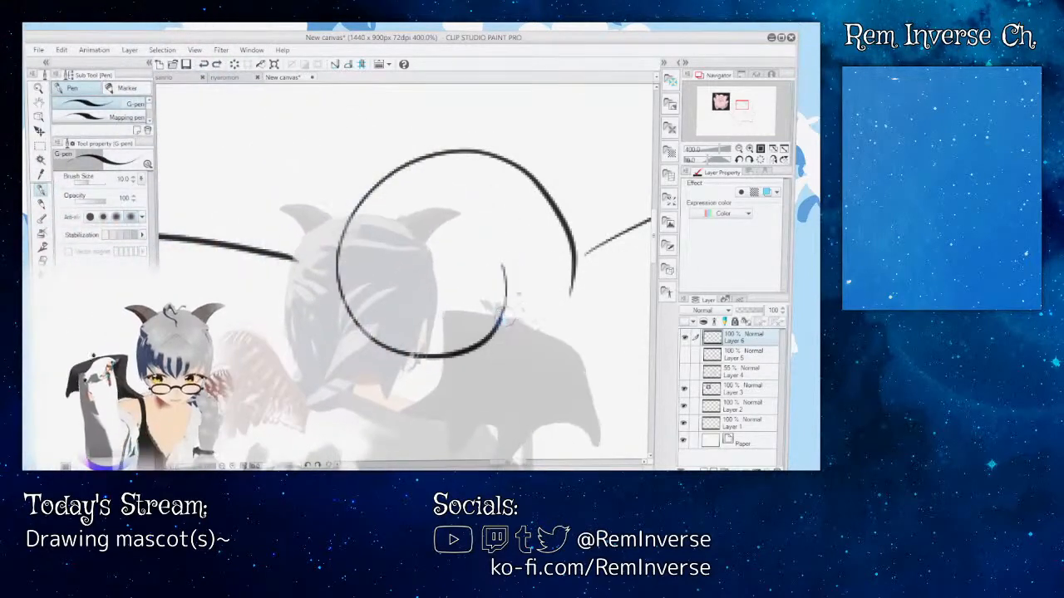
drag(493, 258, 448, 249)
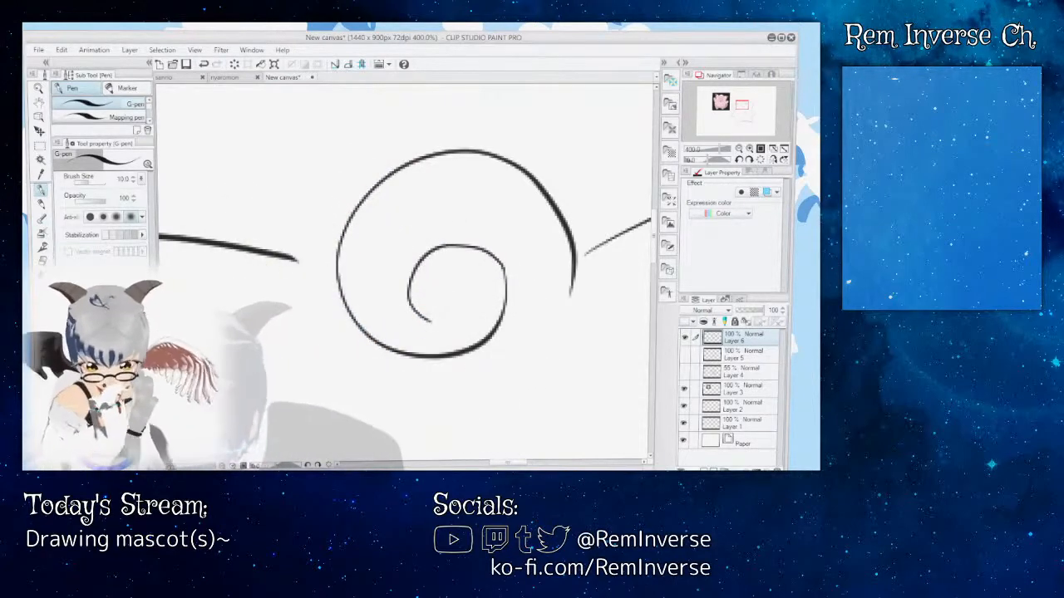
scroll(409, 273, down, 5)
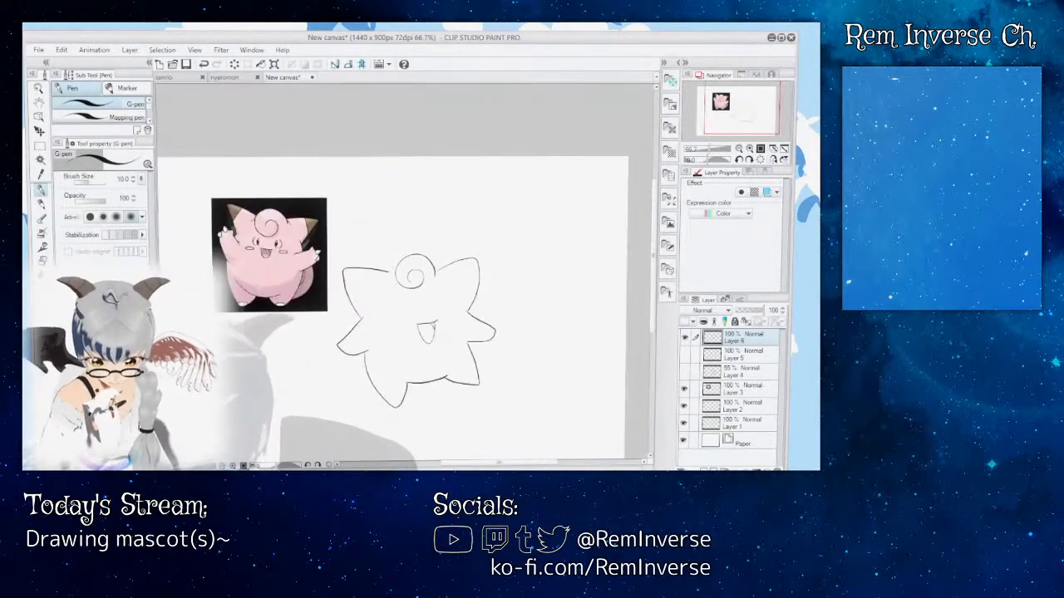
scroll(287, 235, up, 4)
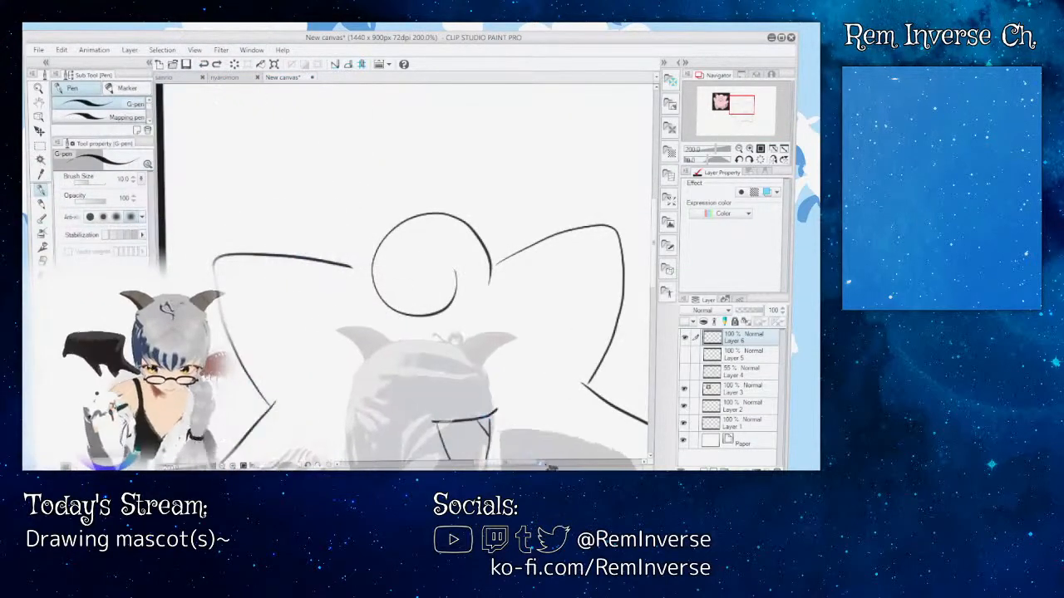
Step: Try short inner curl ends with the pink reference character in view, undoing the off-shape strokes
drag(532, 465, 519, 465)
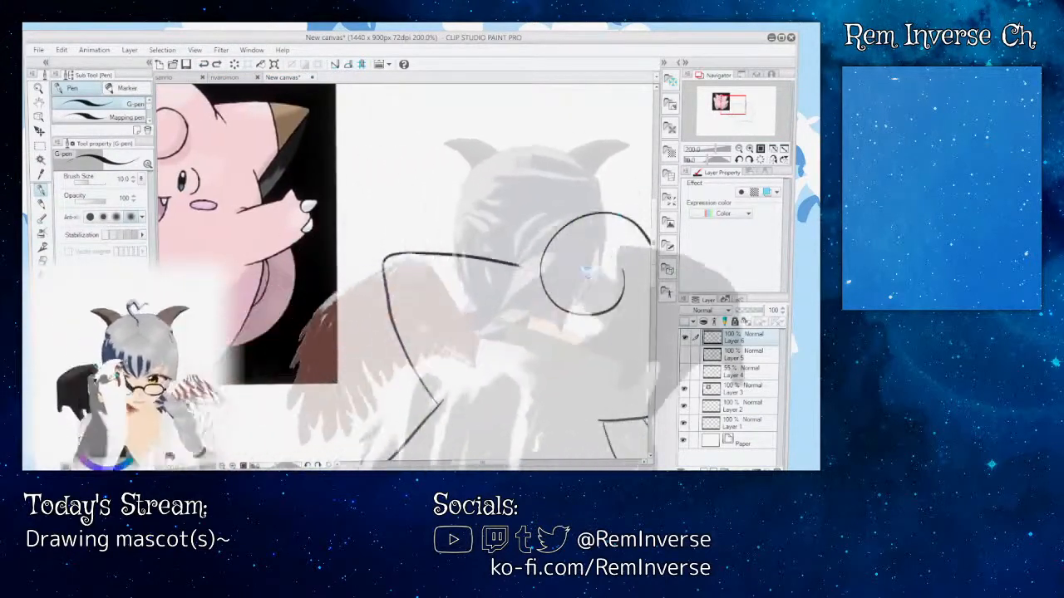
drag(584, 269, 607, 257)
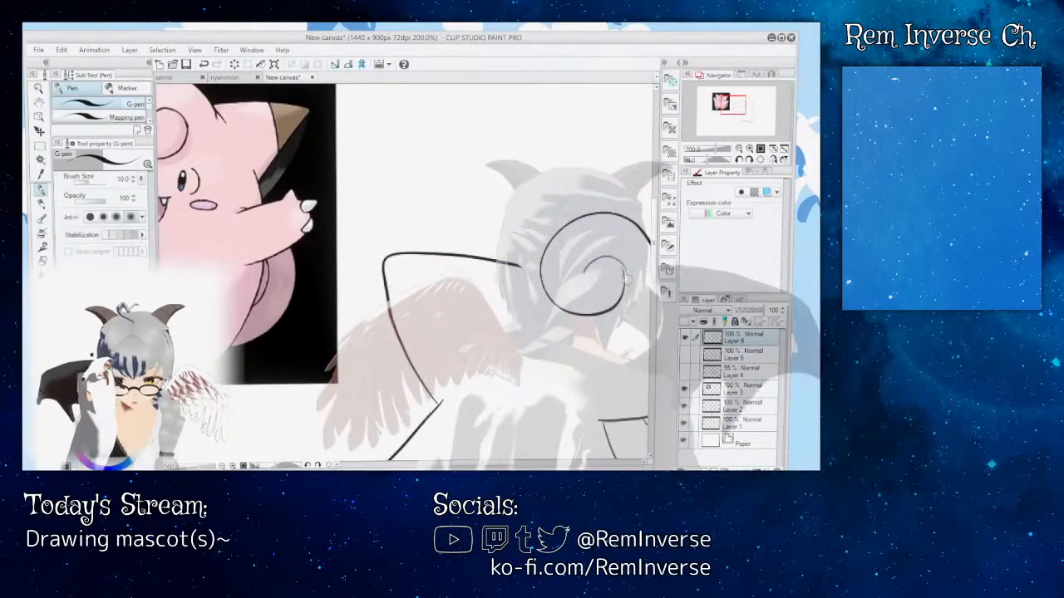
key(ctrl+z)
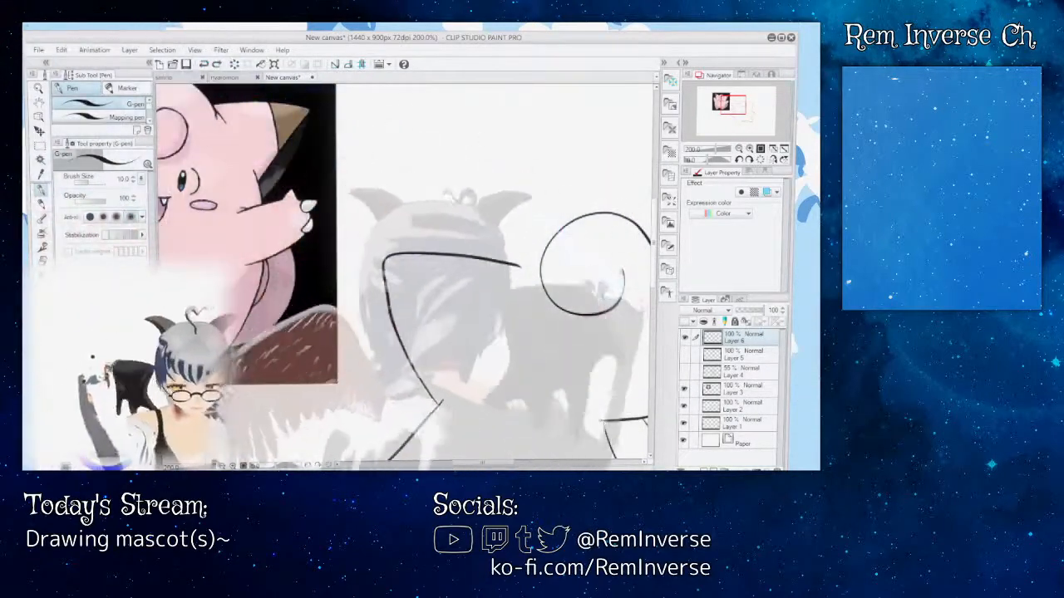
drag(576, 270, 605, 259)
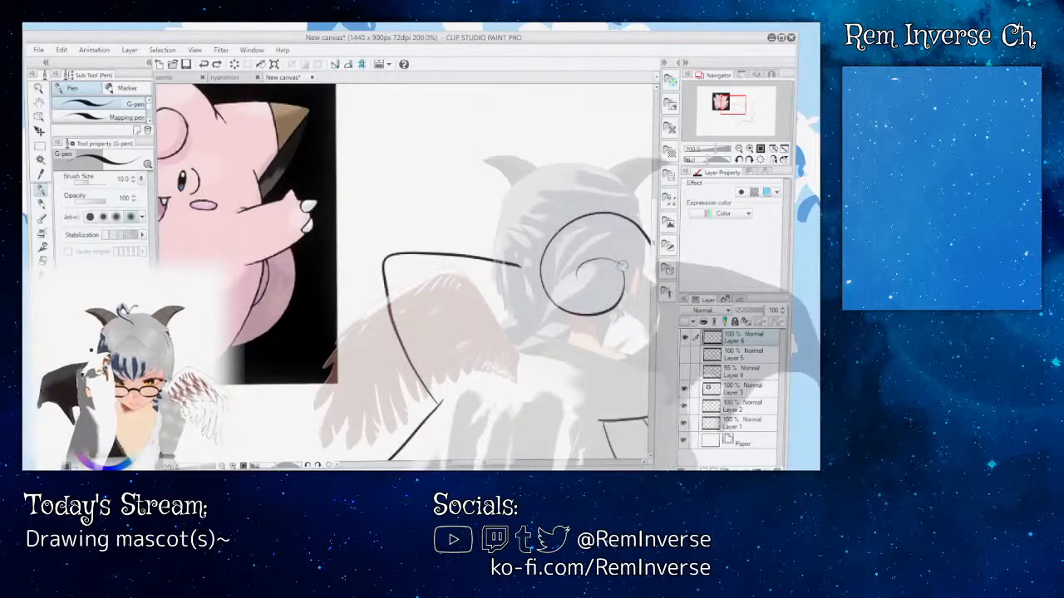
key(ctrl+z)
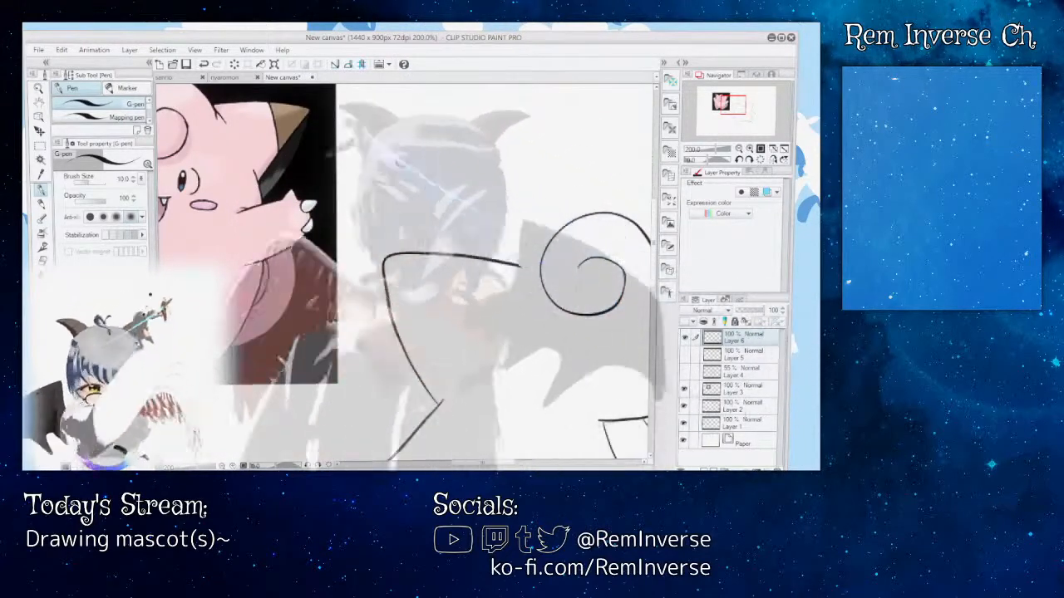
Step: Compare the variants of the curl's inner end, undo them, and re-ink it as a short arc joining the spiral
mouse_move(487, 465)
mouse_down()
mouse_move(474, 464)
mouse_move(484, 463)
mouse_up()
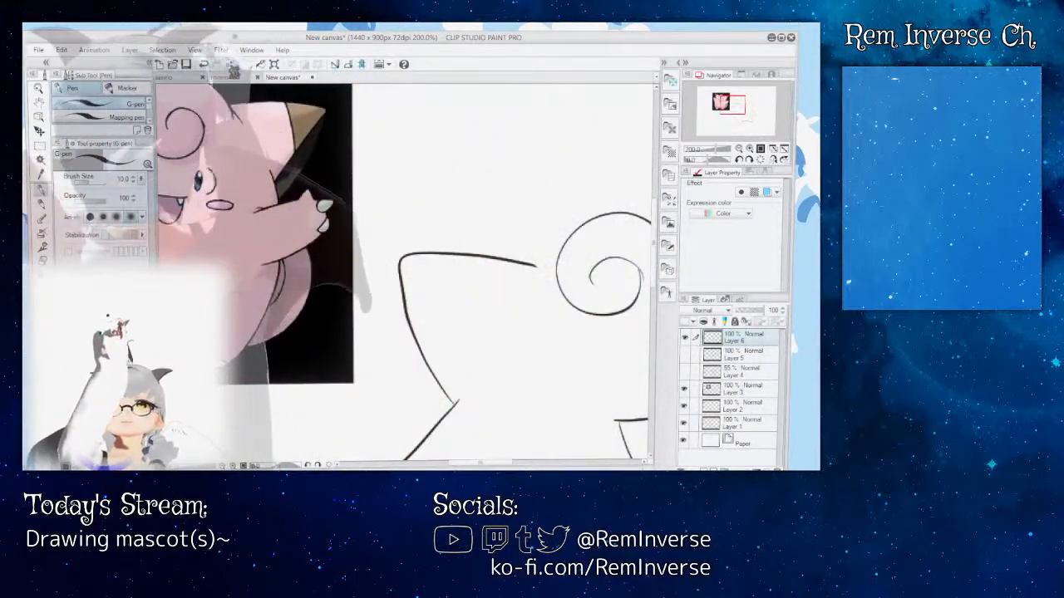
key(ctrl+z)
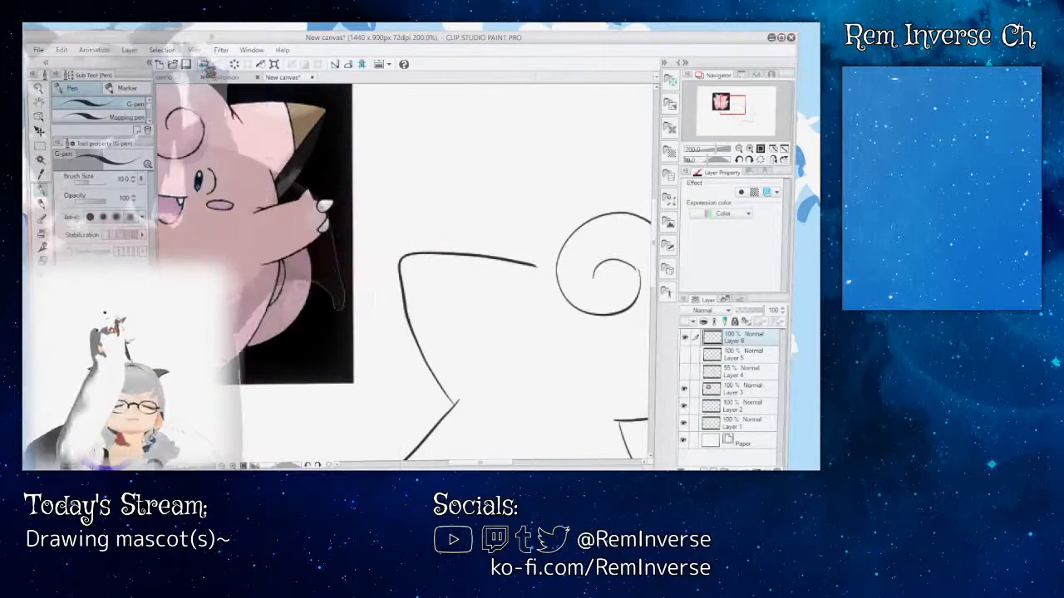
key(ctrl+z)
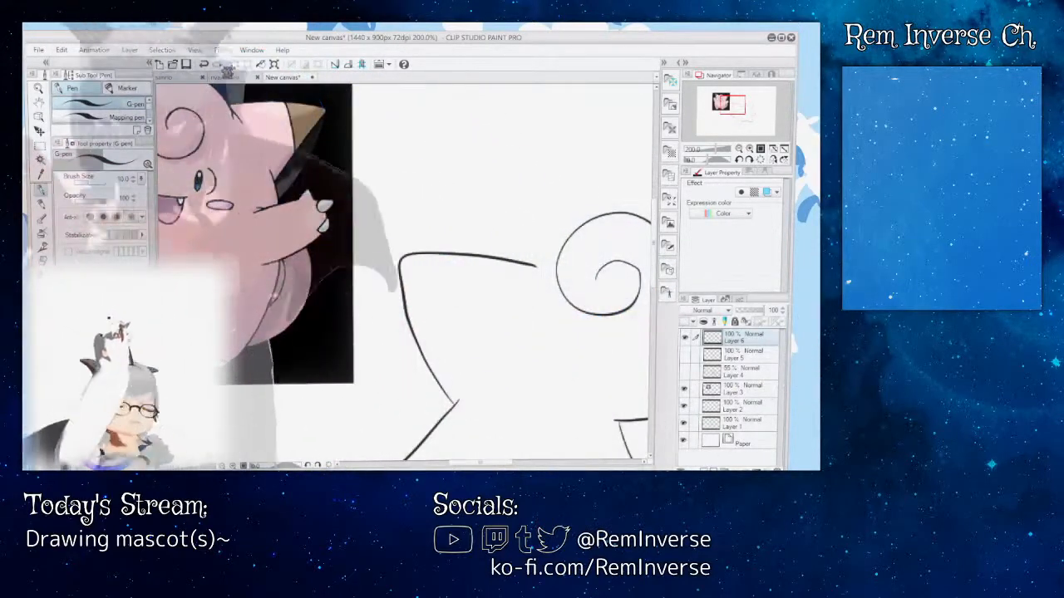
key(ctrl+z)
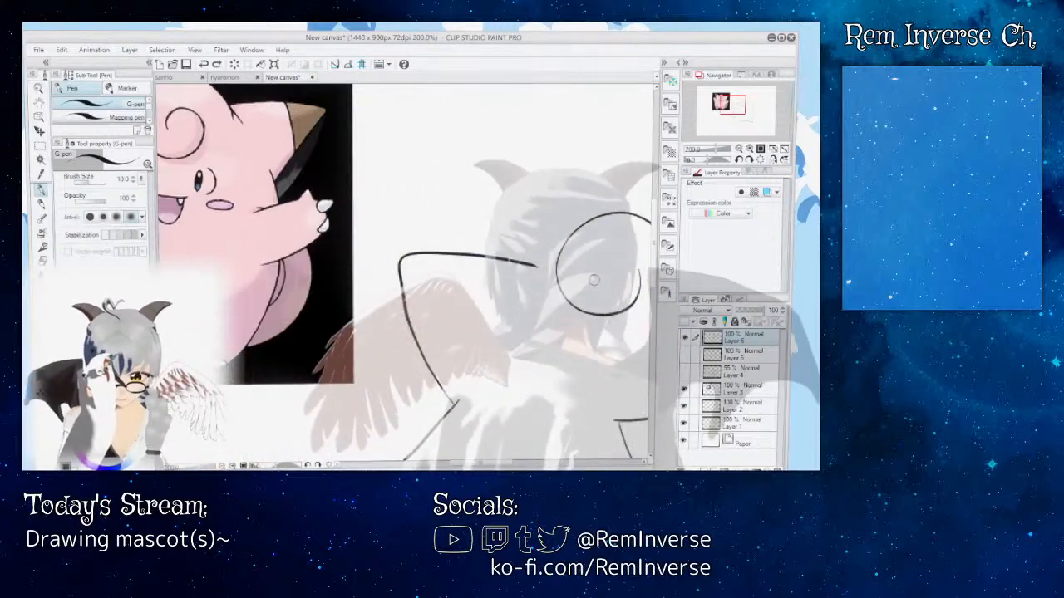
mouse_move(593, 280)
mouse_down()
mouse_move(611, 259)
mouse_move(640, 277)
mouse_up()
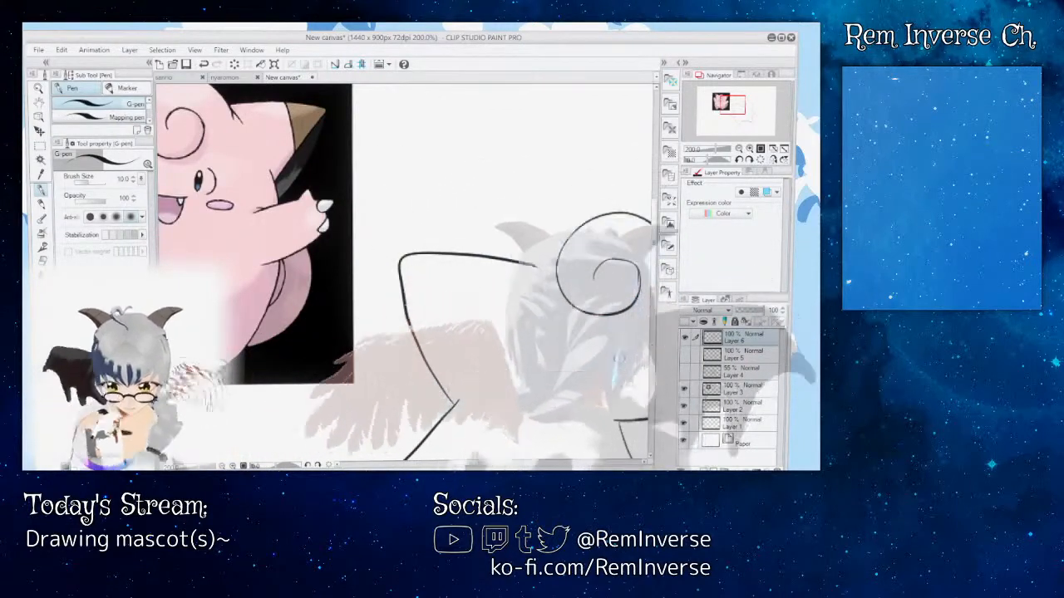
Step: Thicken the thin inner end of the forehead curl with a second G-pen stroke along its arc
drag(483, 463, 501, 463)
key(ctrl+plus)
key(ctrl+plus)
key(ctrl+plus)
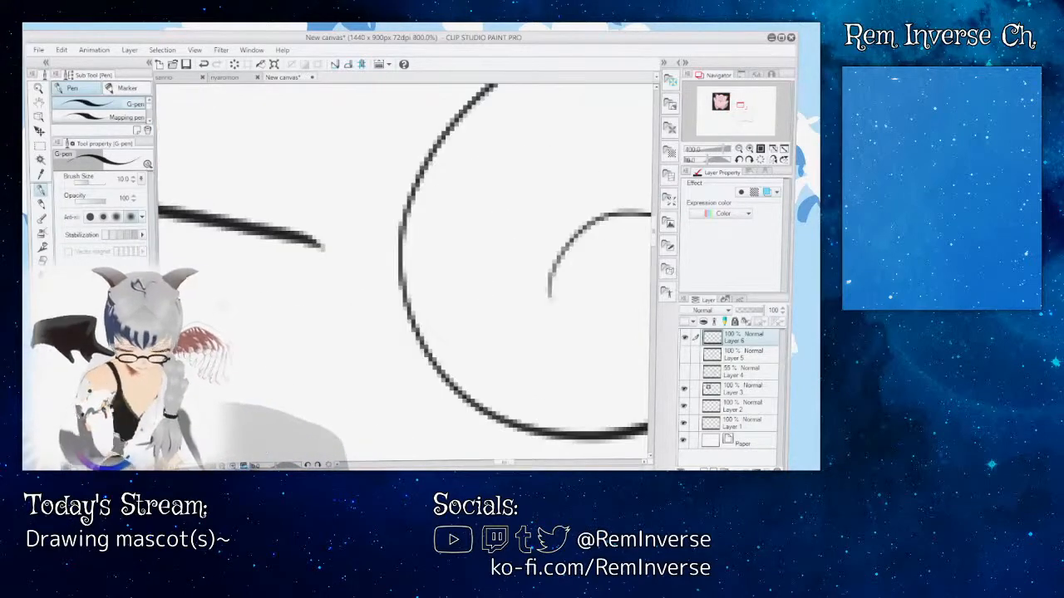
drag(503, 465, 513, 464)
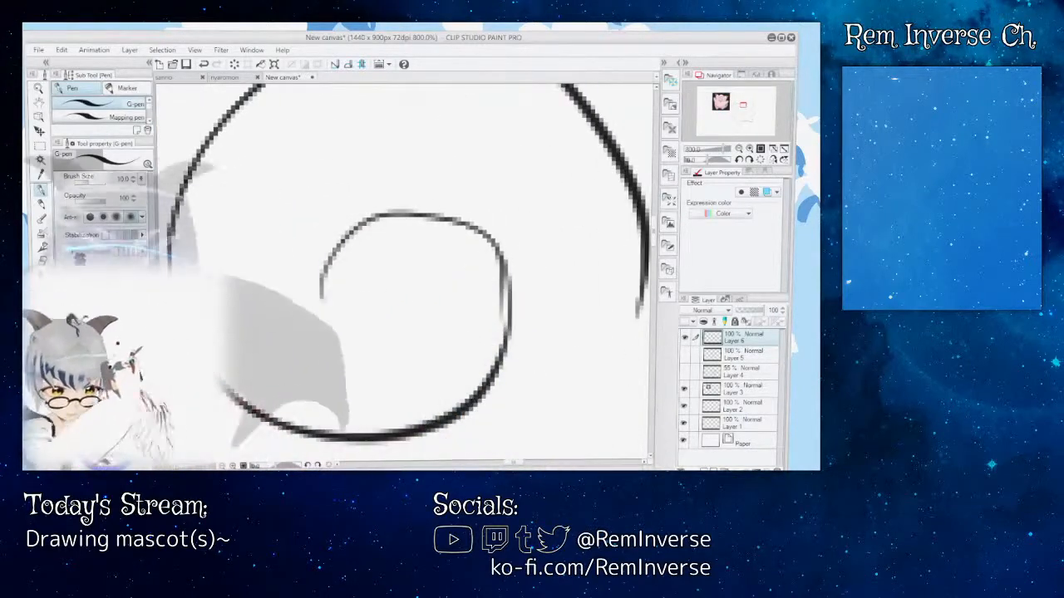
key(e)
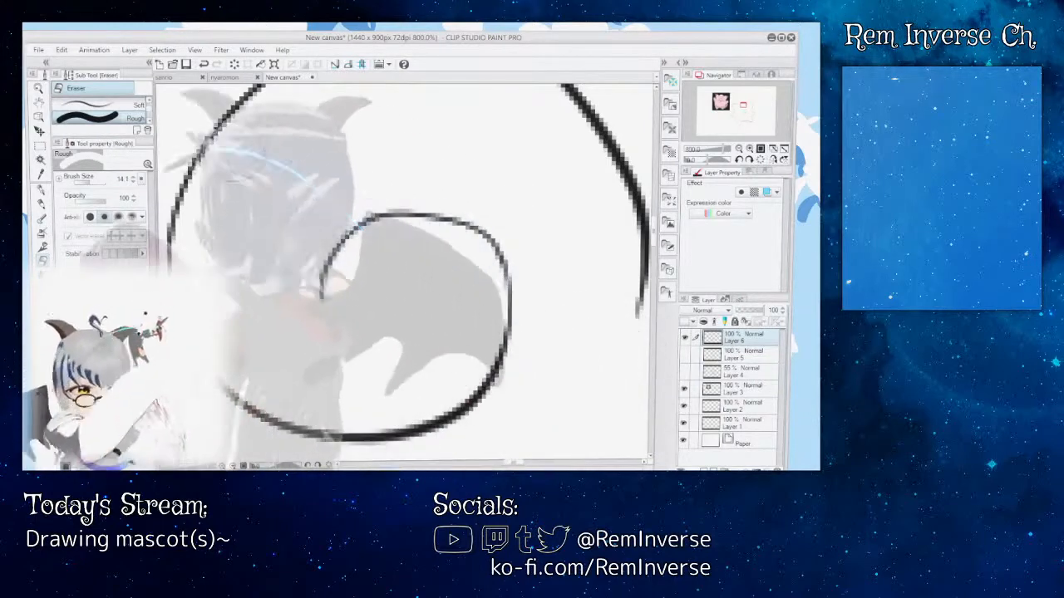
key(p)
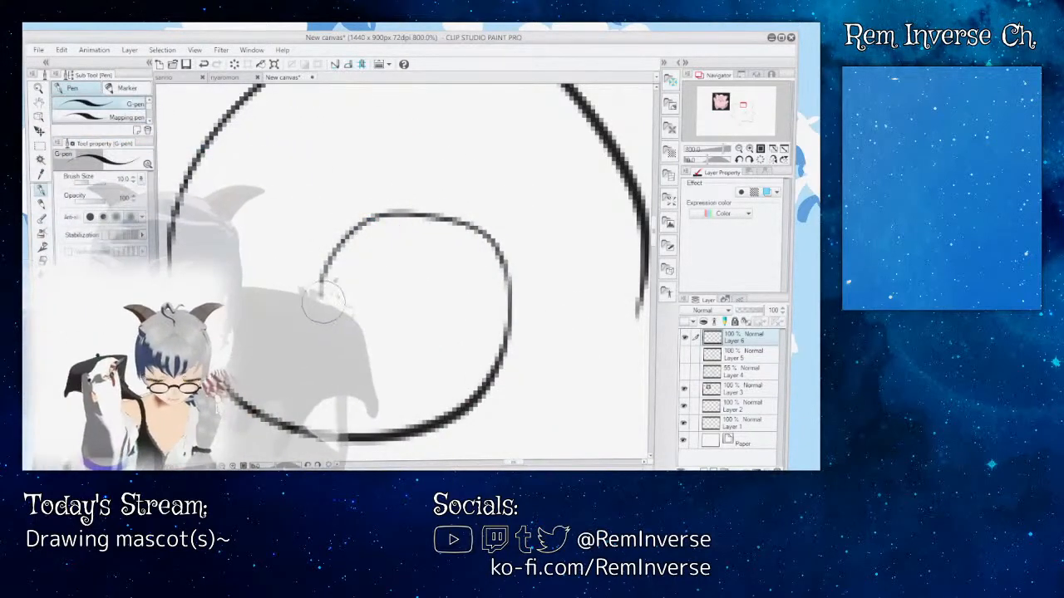
mouse_move(323, 279)
mouse_down()
mouse_move(348, 226)
mouse_move(405, 208)
mouse_up()
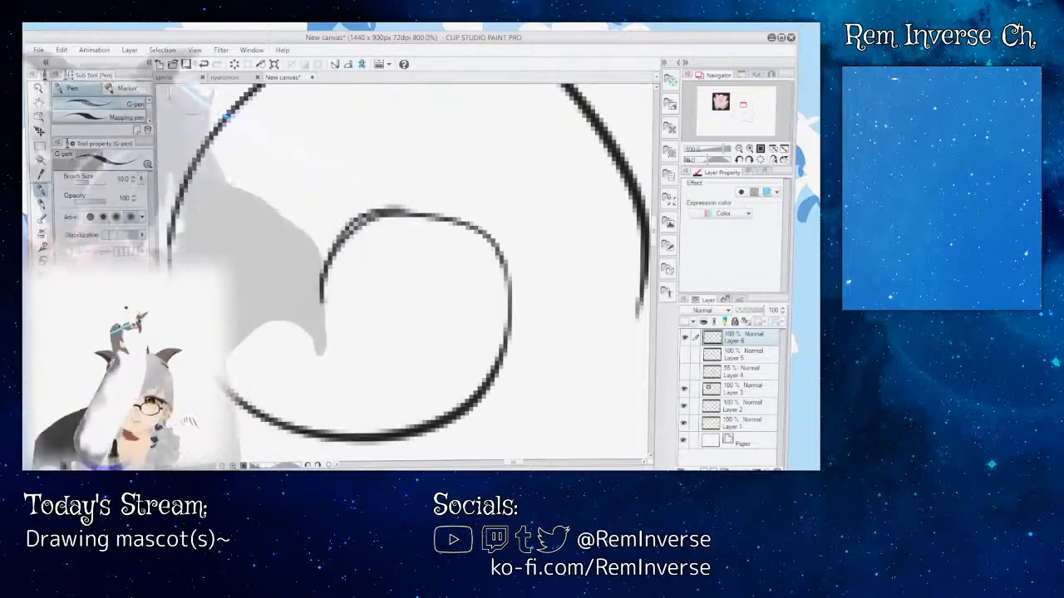
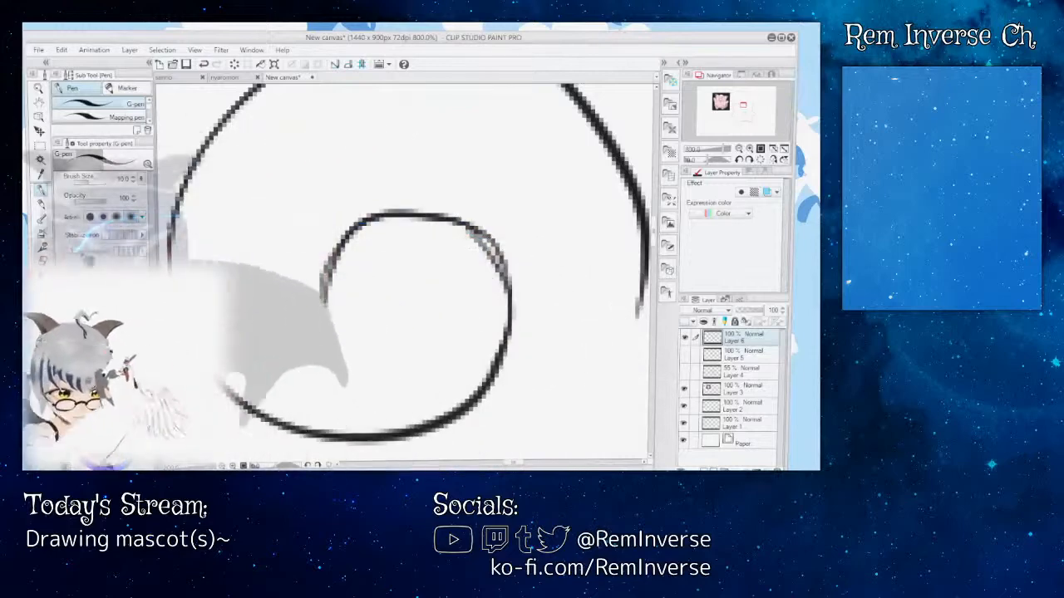
Step: Erase the double-lined upper-right section of the inner curl and test G-pen strokes across the gap, checking them against the whole spiral
key(e)
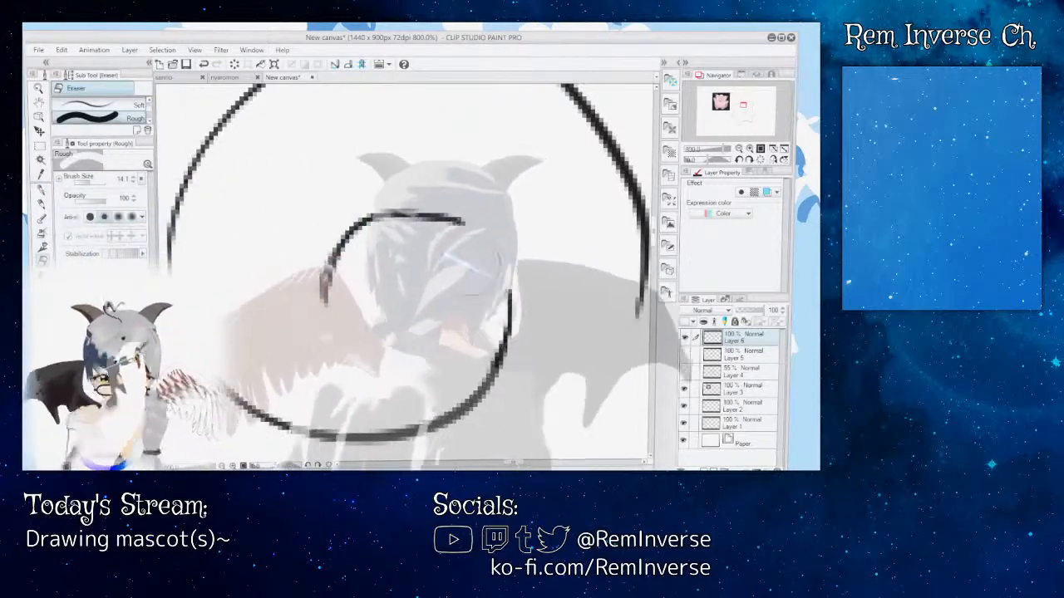
key(p)
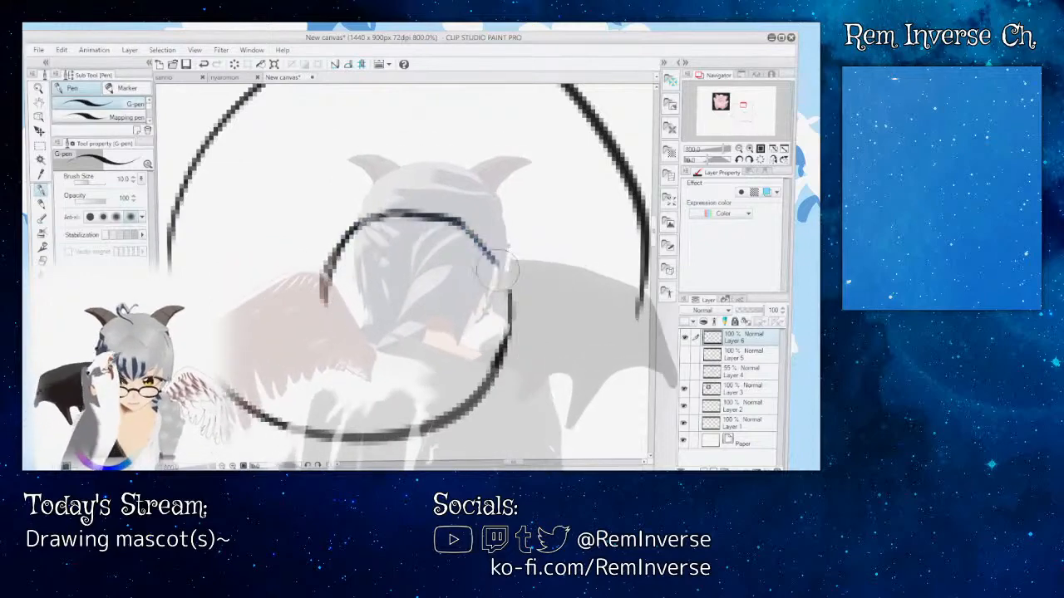
drag(466, 230, 507, 289)
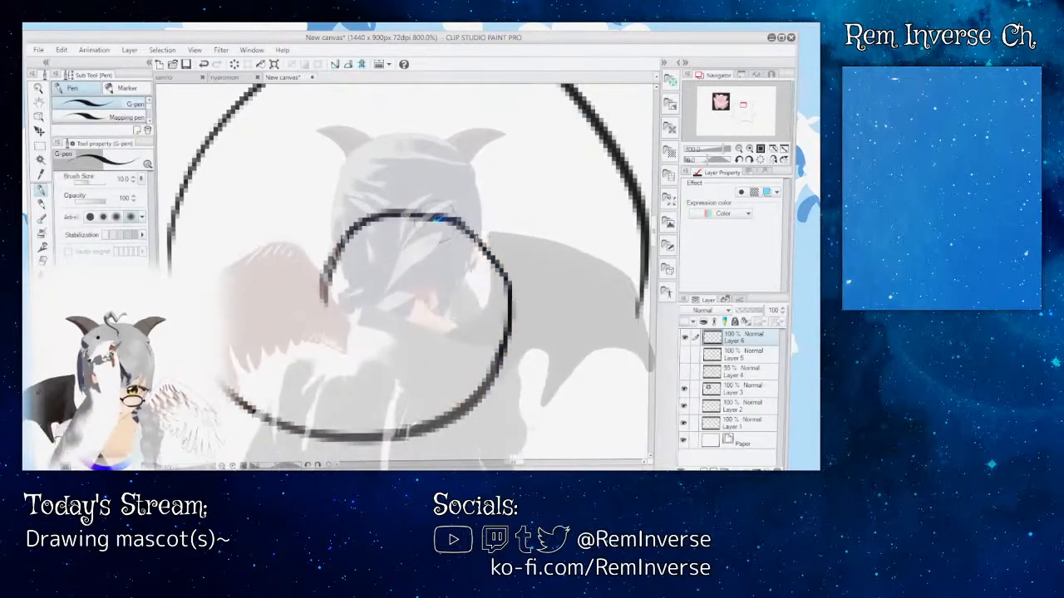
key(ctrl+z)
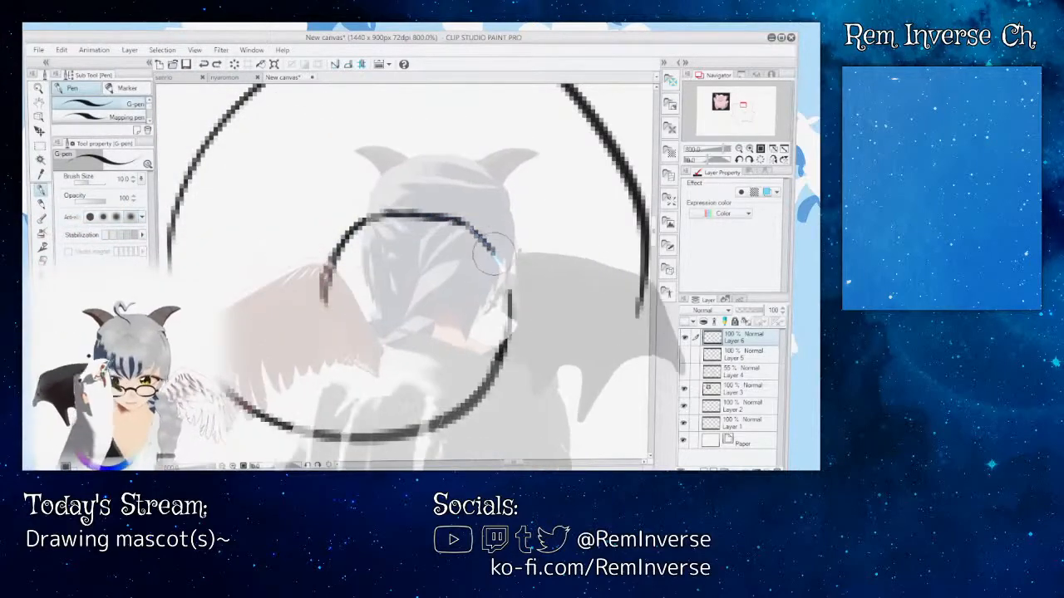
drag(449, 216, 509, 291)
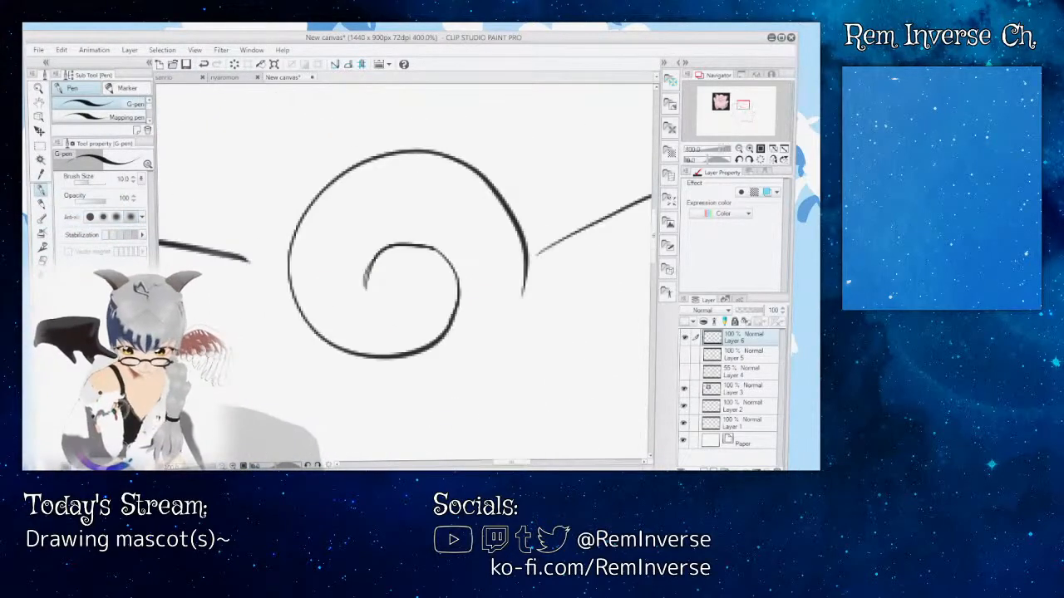
key(ctrl+minus)
key(ctrl+minus)
key(ctrl+minus)
key(ctrl+minus)
key(ctrl+minus)
key(ctrl+plus)
key(ctrl+plus)
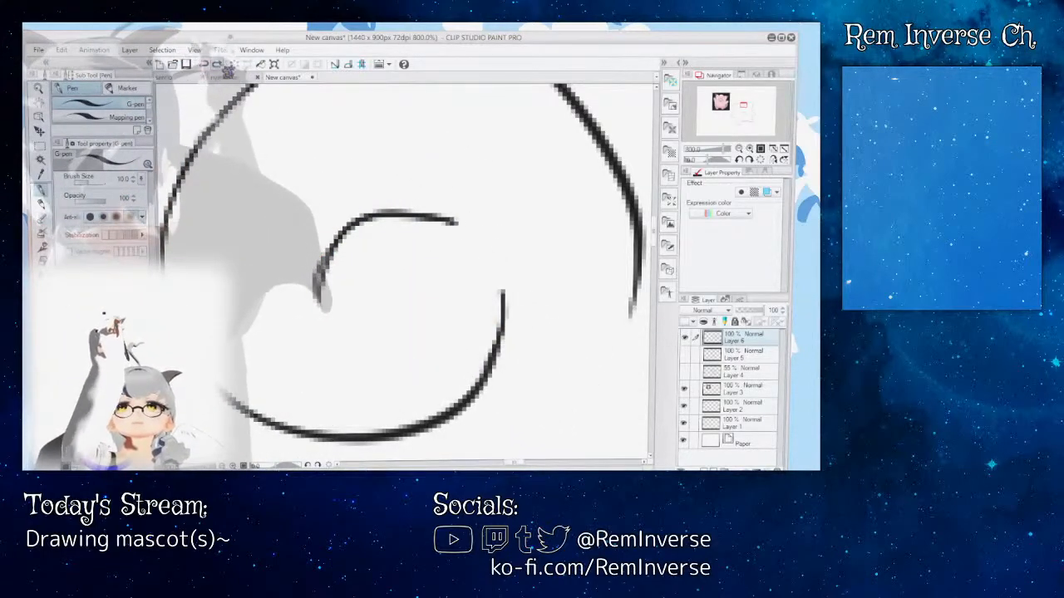
Step: Close the gap in the inner curl with a G-pen arc and thicken it to match the rest of the spiral
drag(454, 221, 502, 291)
drag(440, 218, 488, 263)
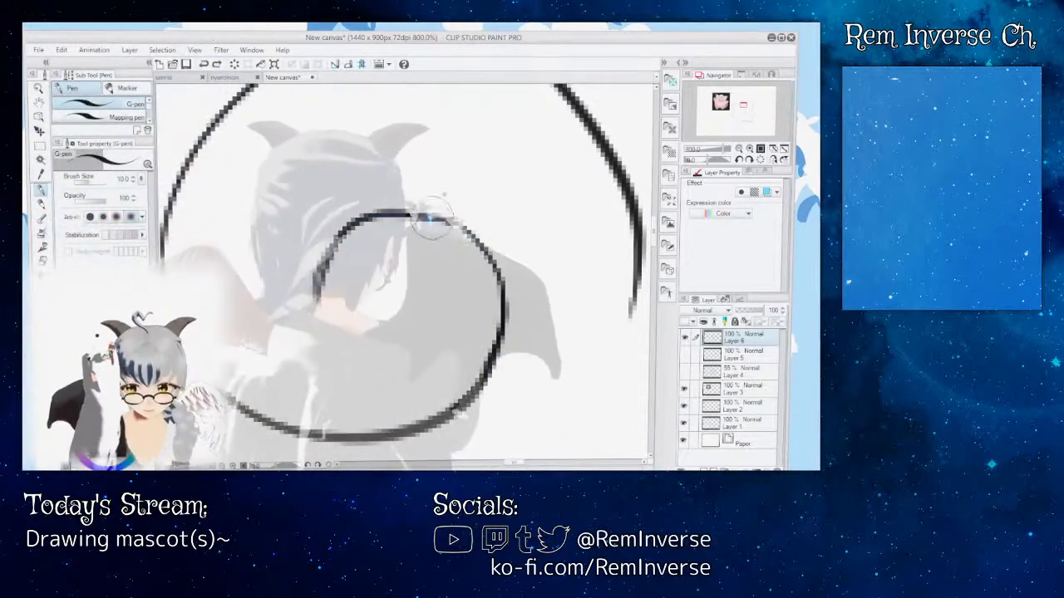
mouse_move(442, 217)
mouse_down()
mouse_move(459, 230)
mouse_move(501, 333)
mouse_up()
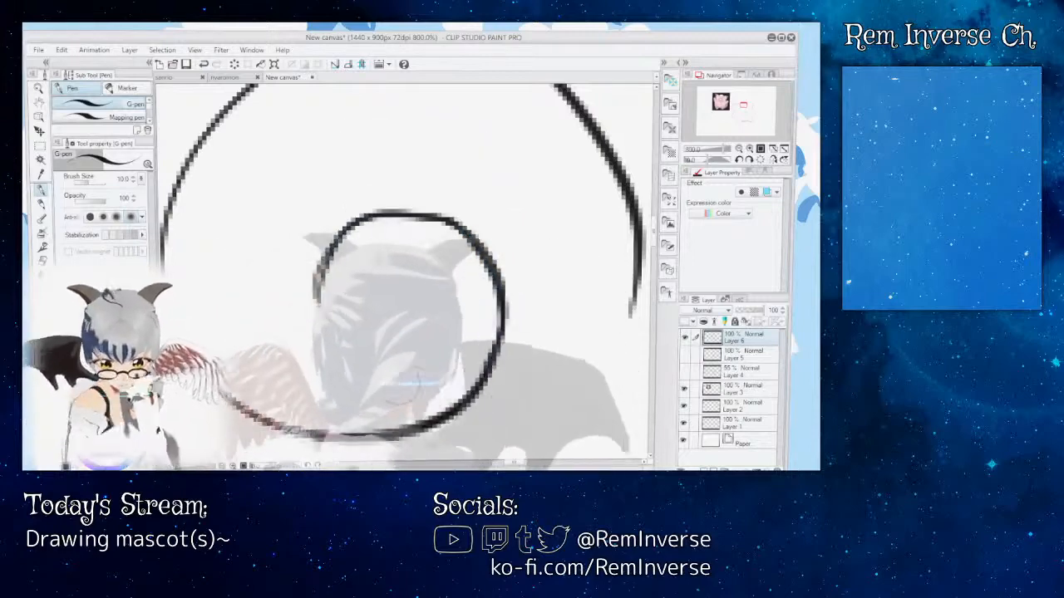
scroll(405, 274, down, 8)
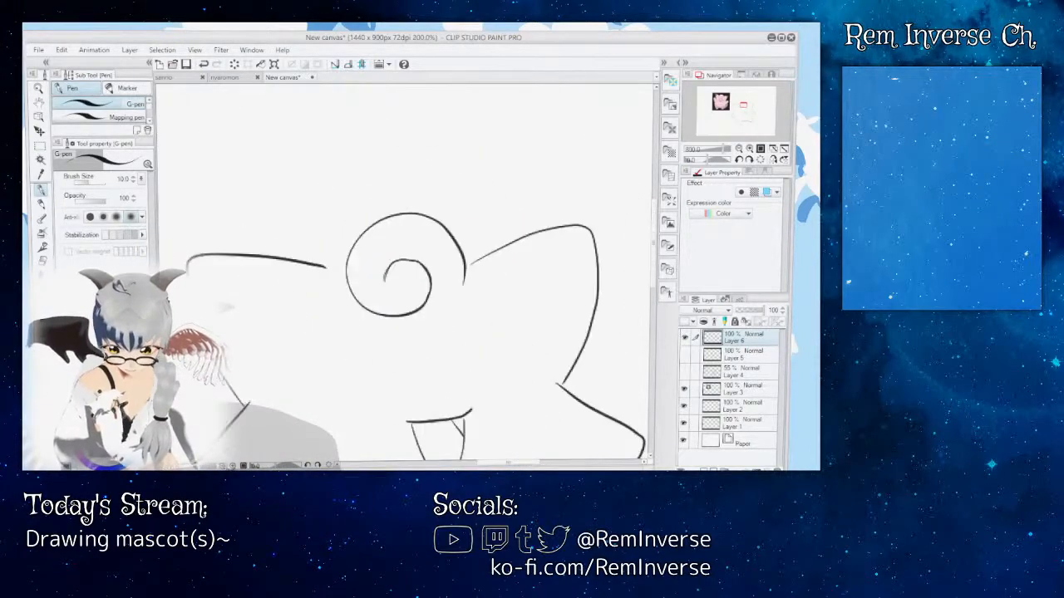
scroll(403, 274, up, 5)
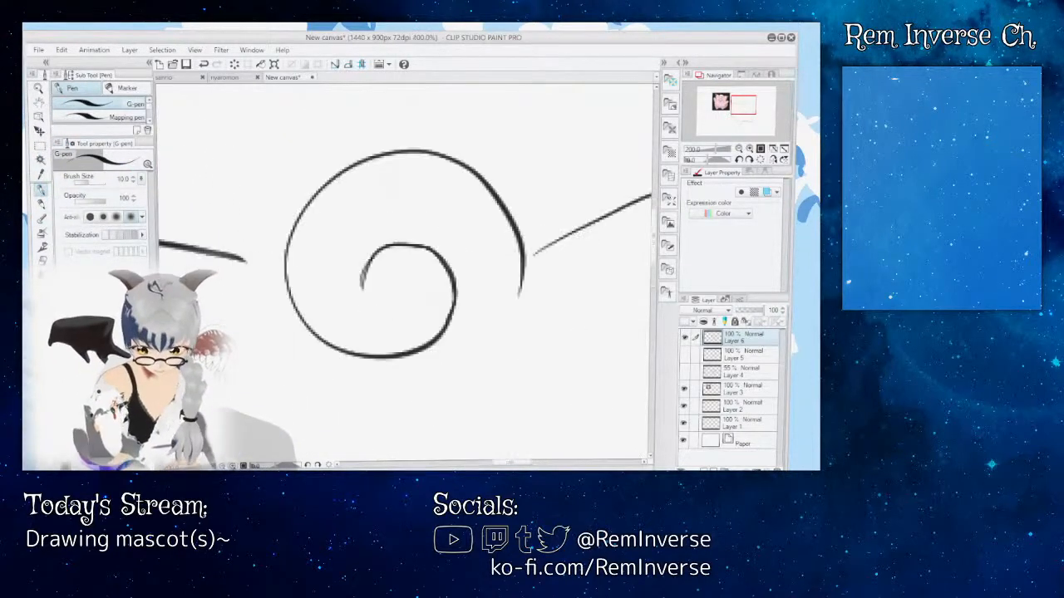
Step: Try a short head-outline stroke running down from the curl's left edge, compare it with the pink reference character, and undo it
drag(293, 306, 275, 343)
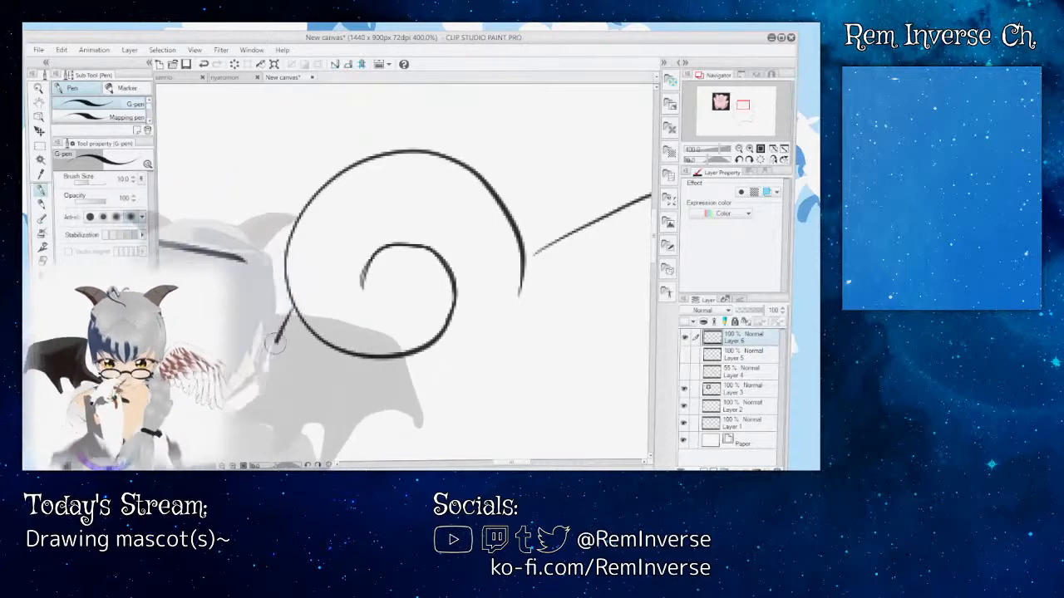
scroll(407, 274, down, 4)
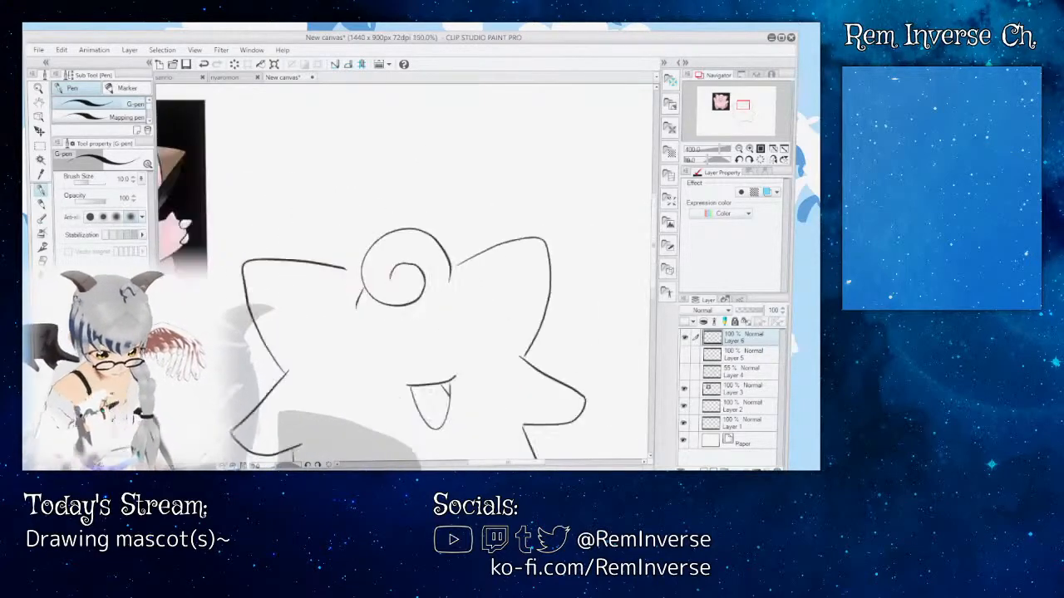
drag(407, 275, 538, 274)
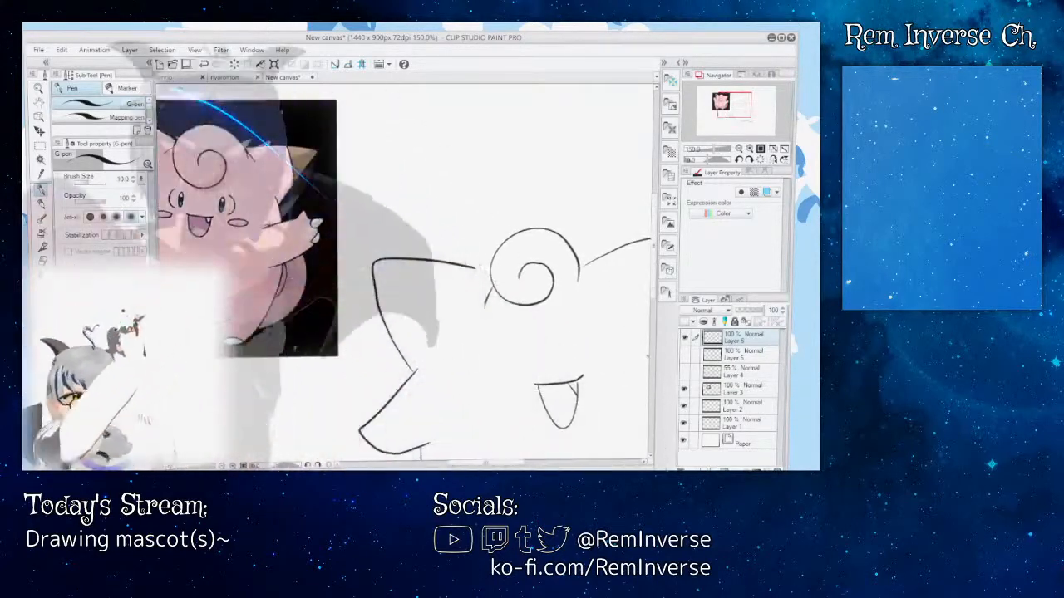
key(ctrl+z)
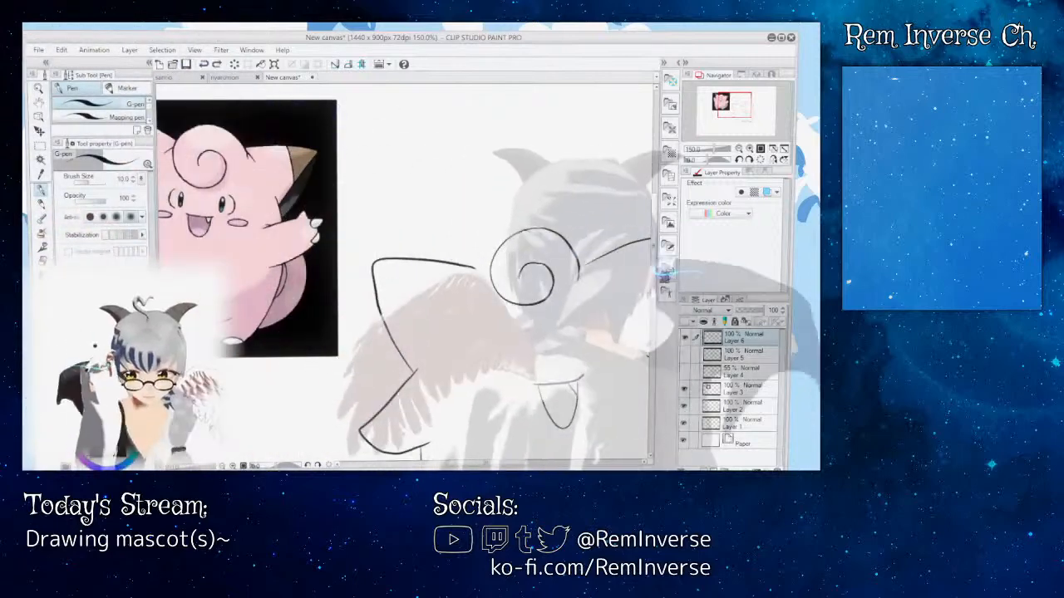
Step: Try curved head-outline strokes descending from both sides of the forehead curl, check them on the whole character, and undo them
scroll(408, 274, down, 1)
drag(655, 251, 654, 277)
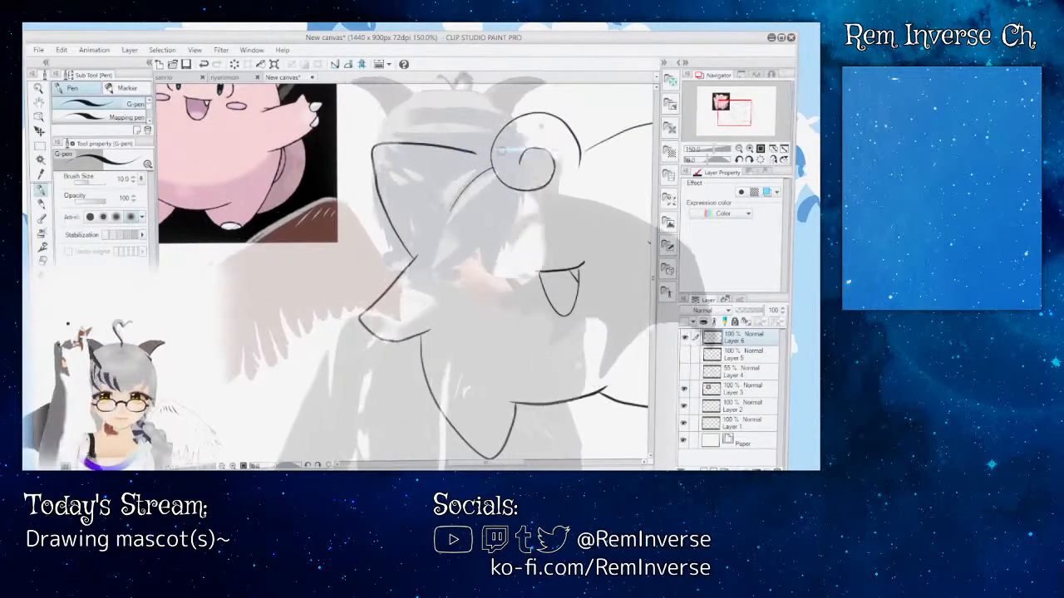
drag(580, 155, 632, 178)
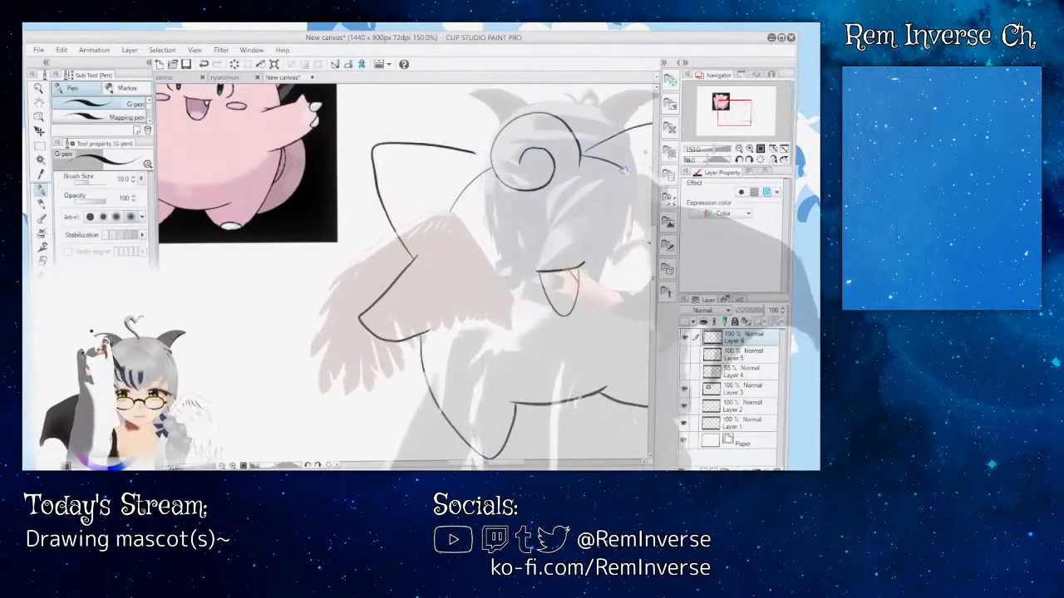
drag(492, 463, 522, 467)
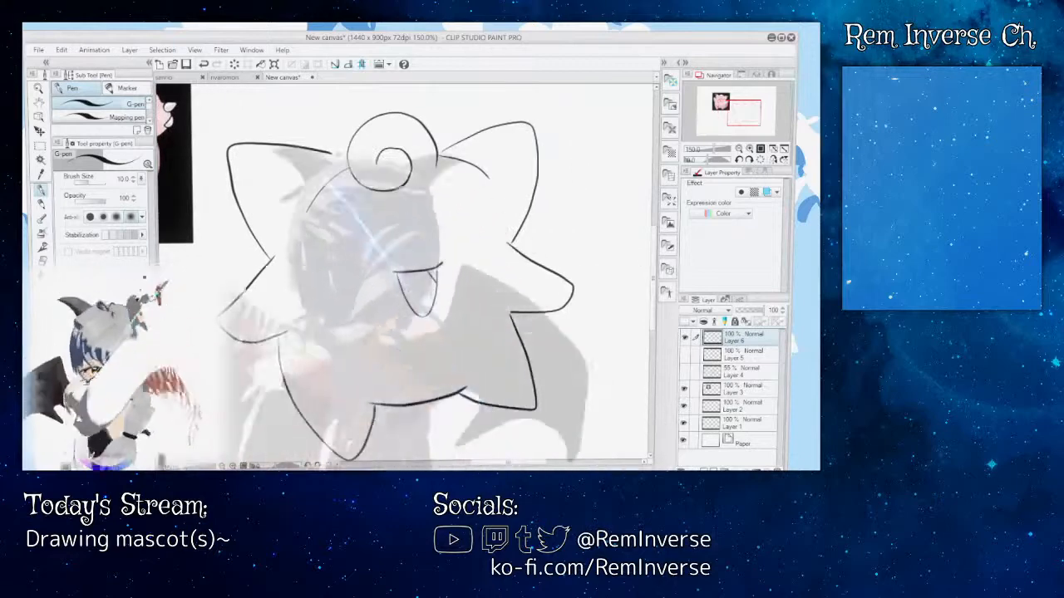
key(ctrl+z)
key(ctrl+z)
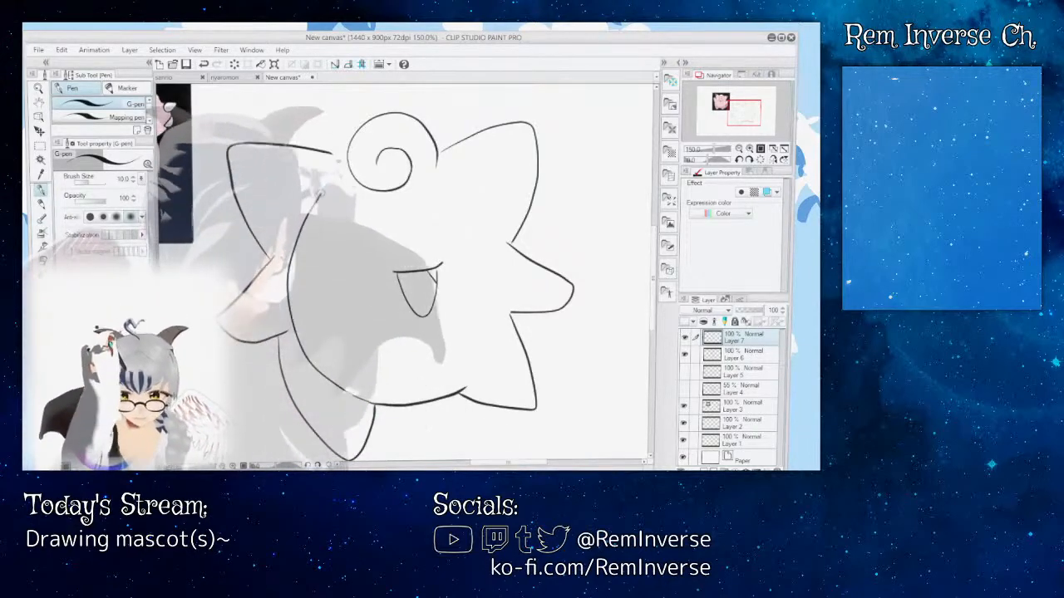
Step: Ink the top of the head outline on Layer 7, from the left side across the curl to the right ear's base
drag(320, 195, 357, 161)
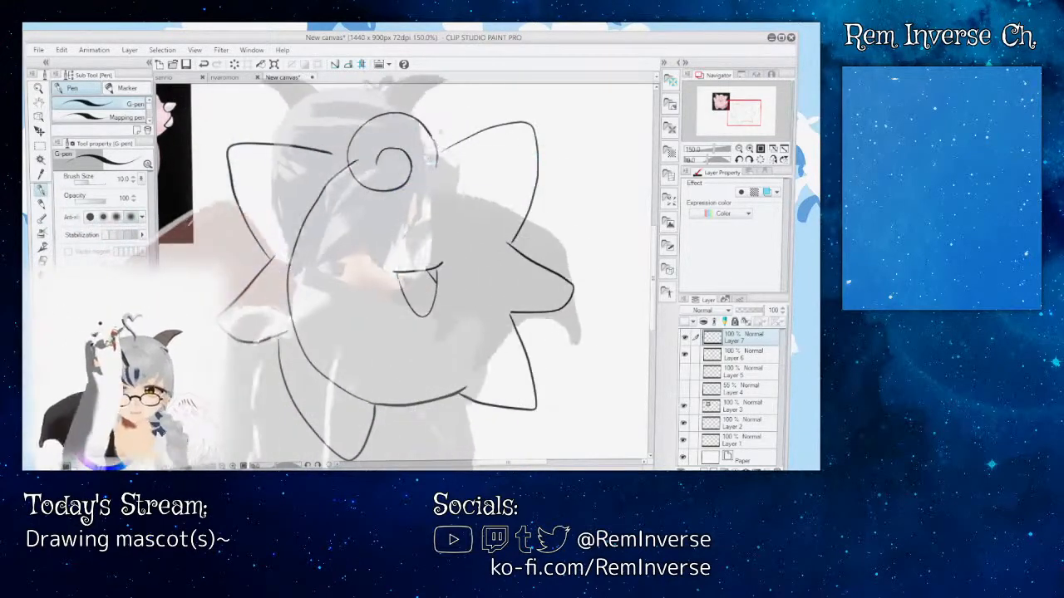
mouse_move(352, 164)
mouse_down()
mouse_move(446, 151)
mouse_move(505, 219)
mouse_up()
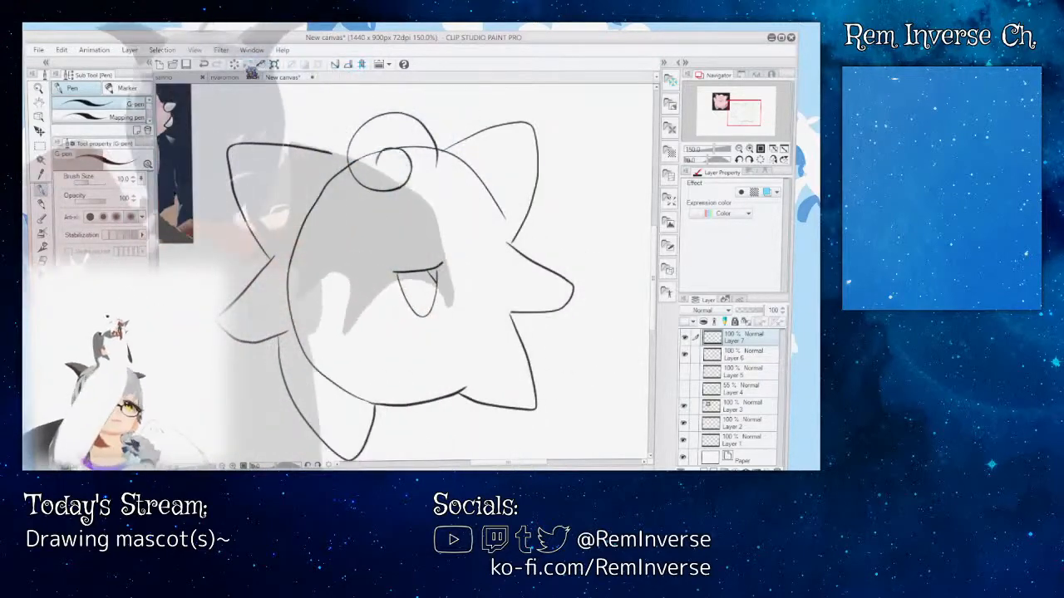
key(ctrl+z)
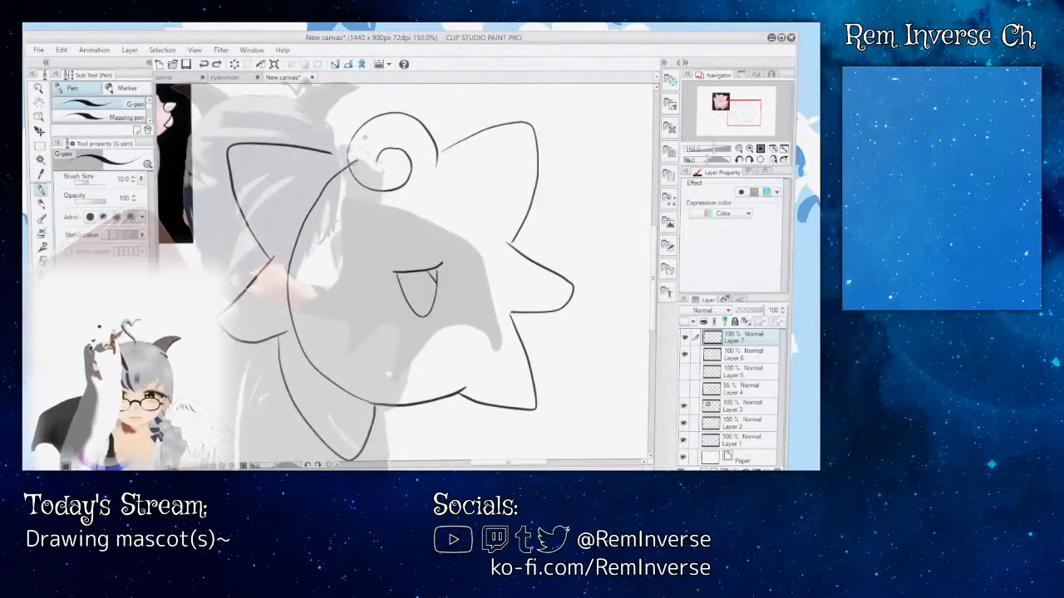
mouse_move(358, 161)
mouse_down()
mouse_move(393, 128)
mouse_move(397, 154)
mouse_move(433, 154)
mouse_move(456, 169)
mouse_move(512, 246)
mouse_up()
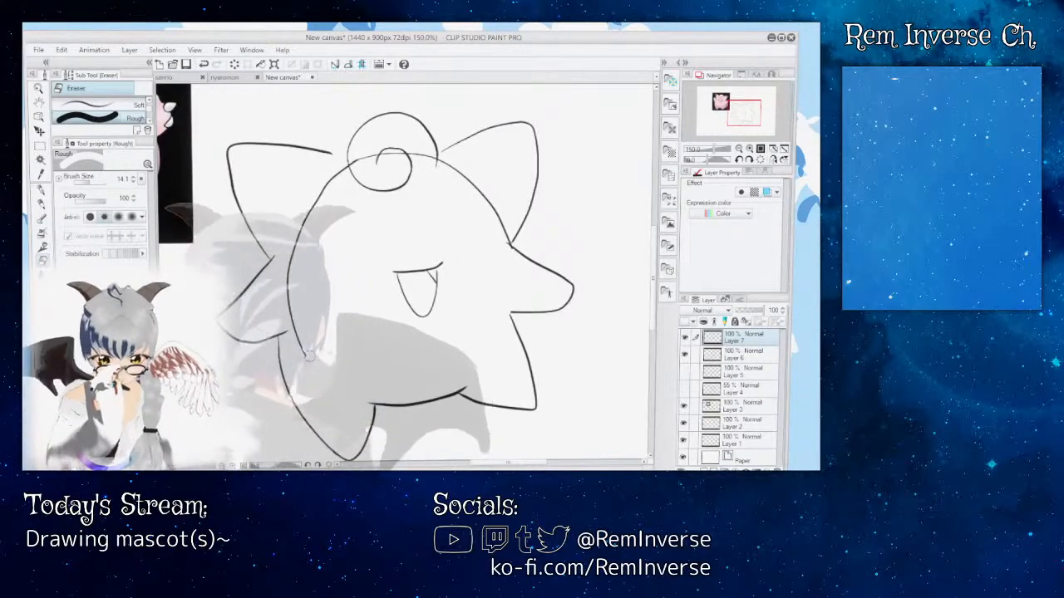
Step: Erase the head outline's left side and most of its right arc, keeping short ends beside the curl and consulting the reference
key(ctrl+z)
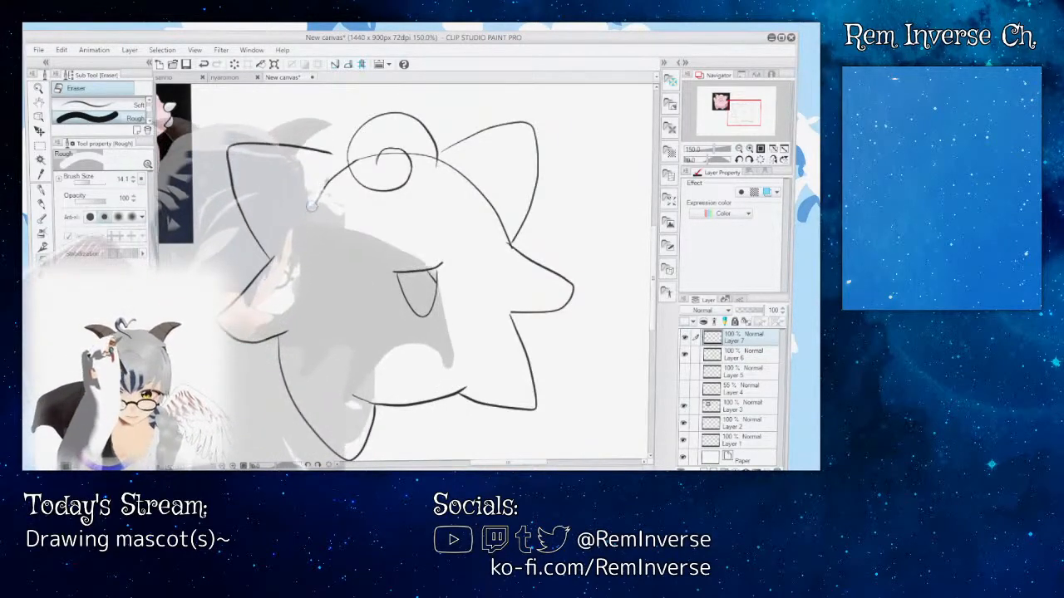
drag(401, 244, 655, 257)
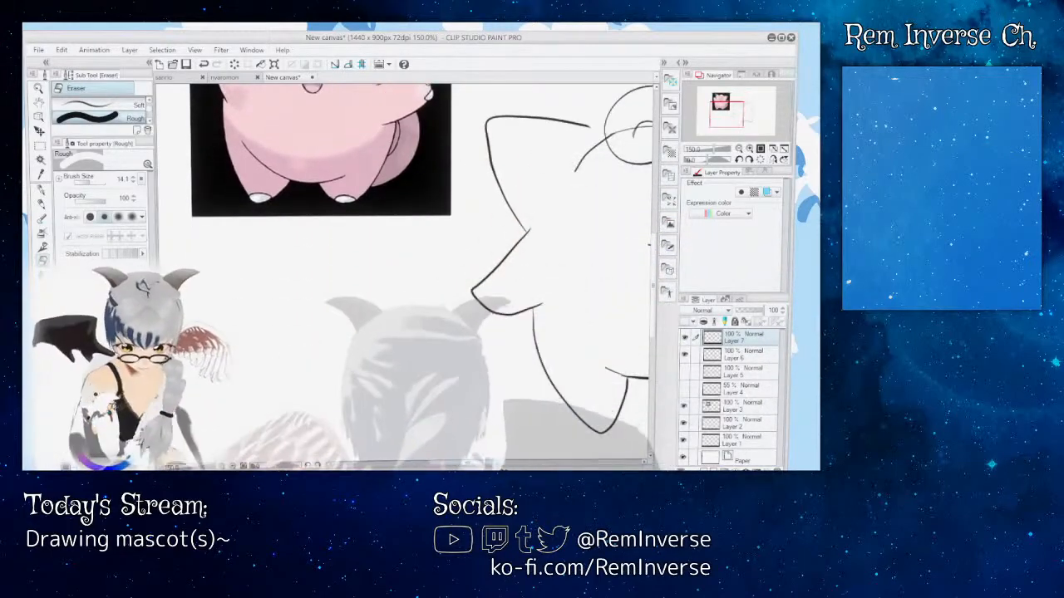
drag(468, 462, 502, 463)
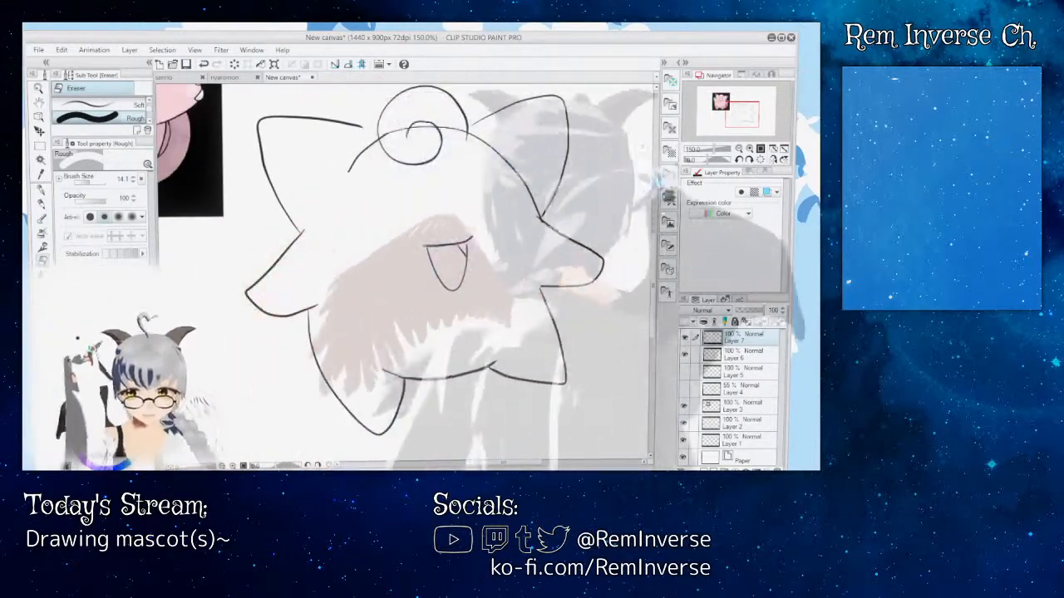
drag(654, 264, 654, 222)
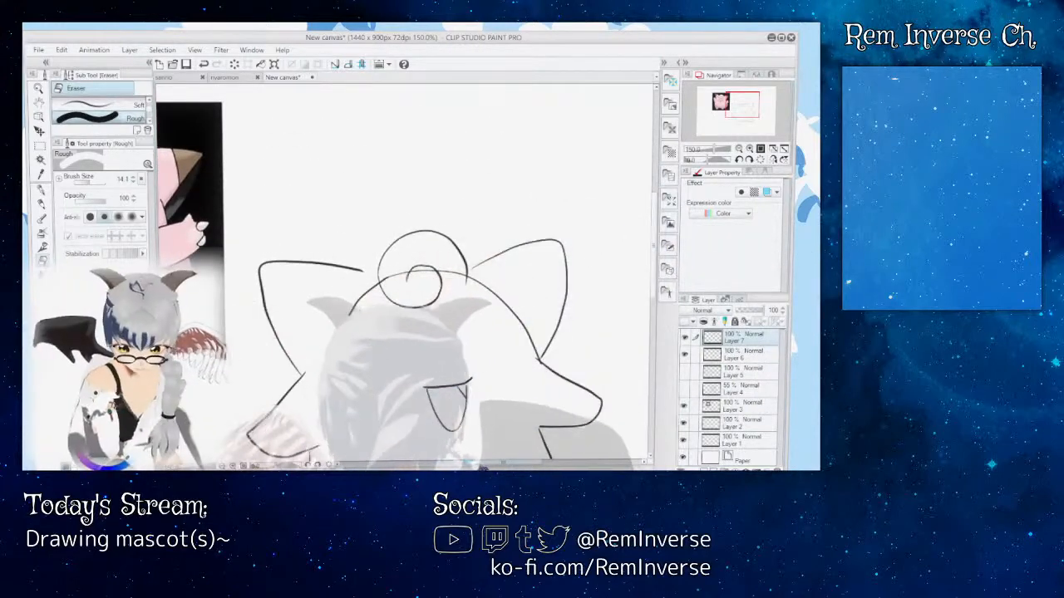
mouse_move(503, 462)
mouse_down()
mouse_move(475, 463)
mouse_move(500, 463)
mouse_up()
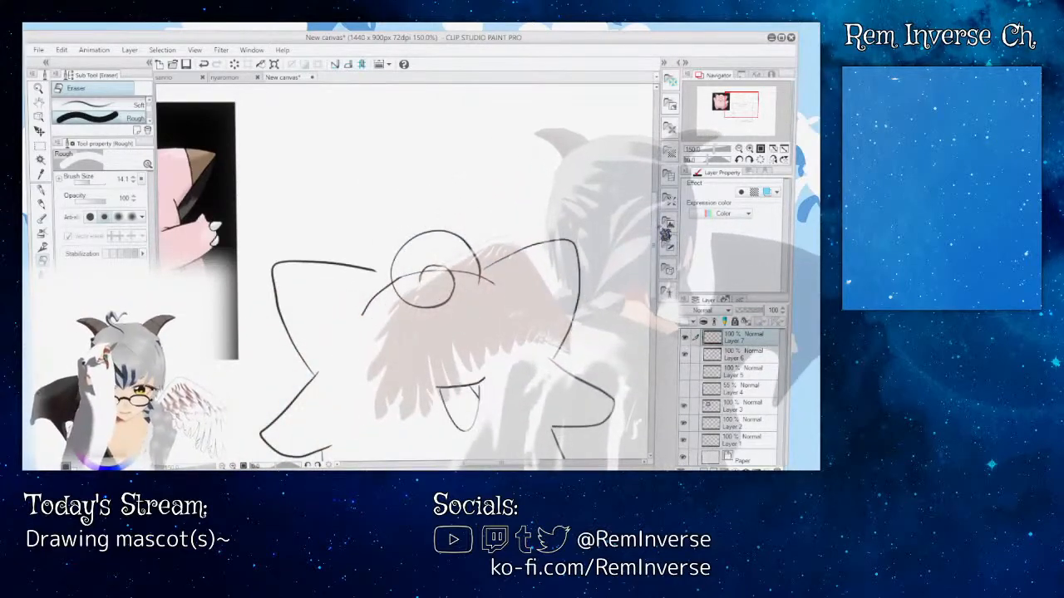
Step: Ink a short head line at the right ear's lower base and erase the head outline crossing inside the curl
drag(654, 238, 655, 265)
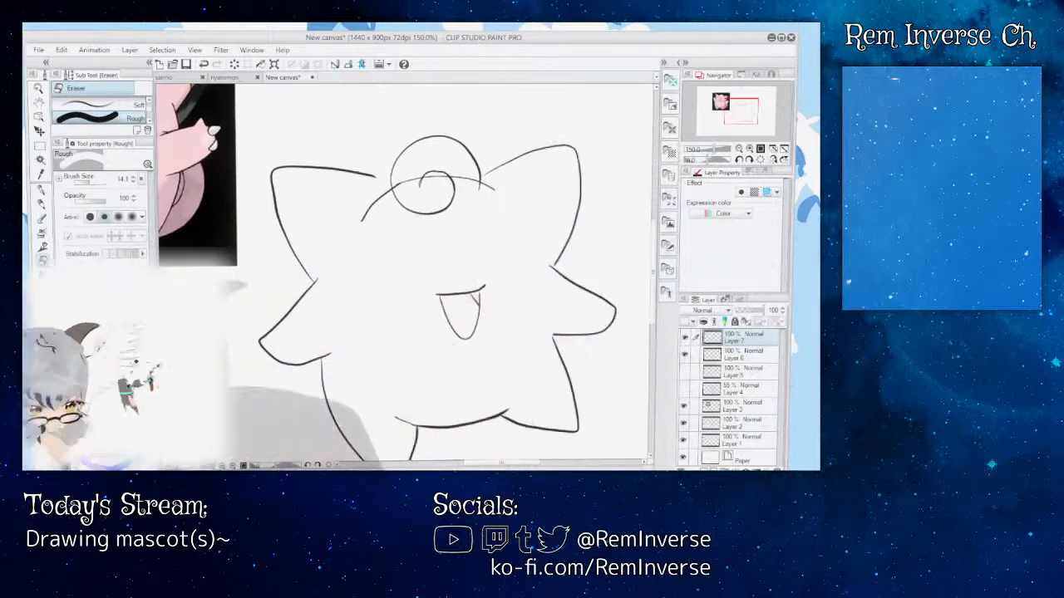
click(40, 190)
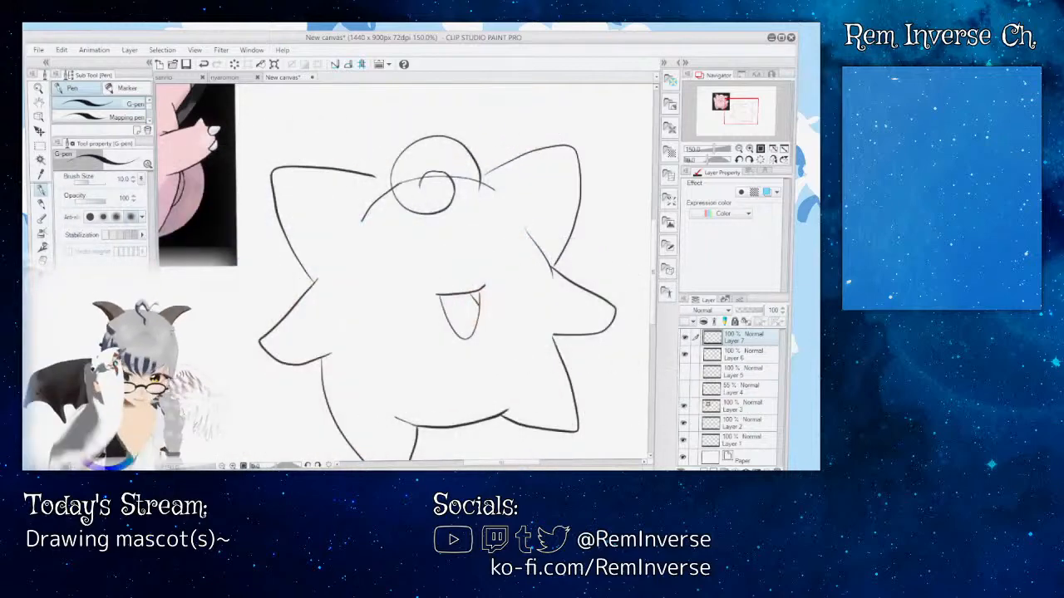
key(e)
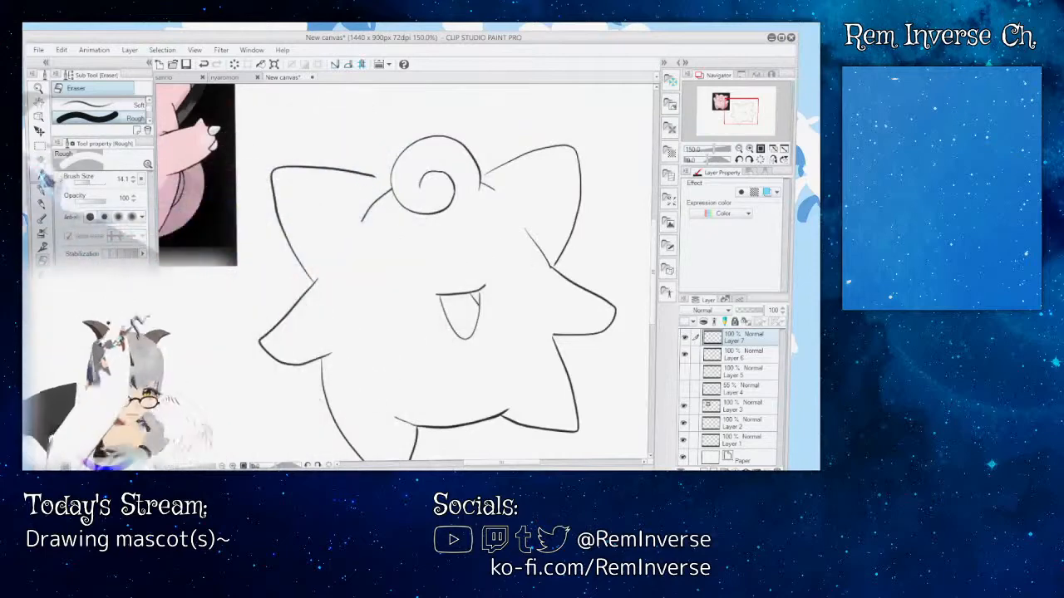
Step: Extend the upper lines of both ears with the G-pen to meet the forehead curl, tidying the joins with the eraser
key(p)
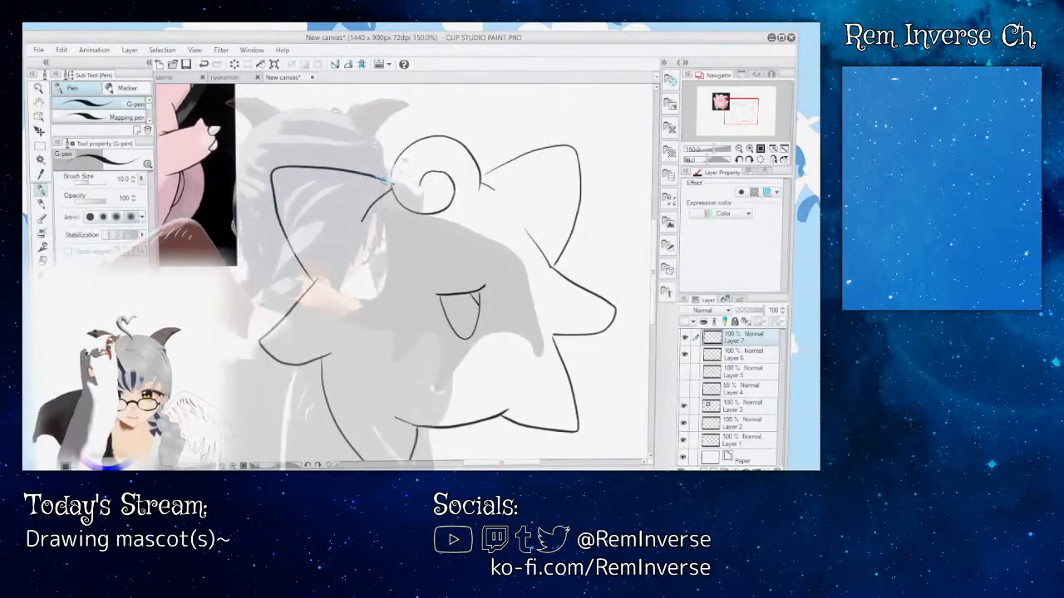
key(e)
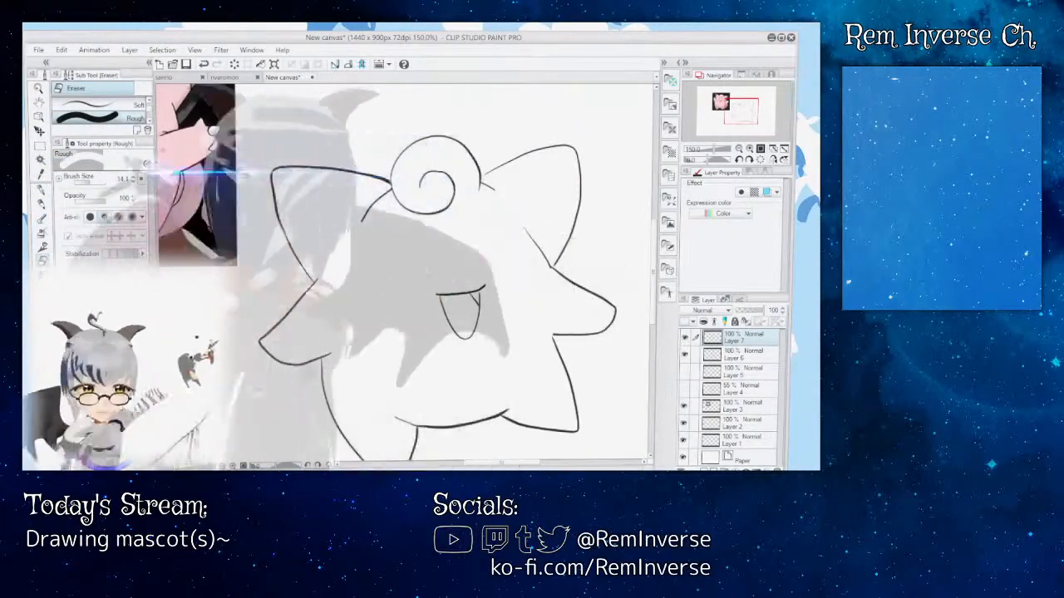
key(p)
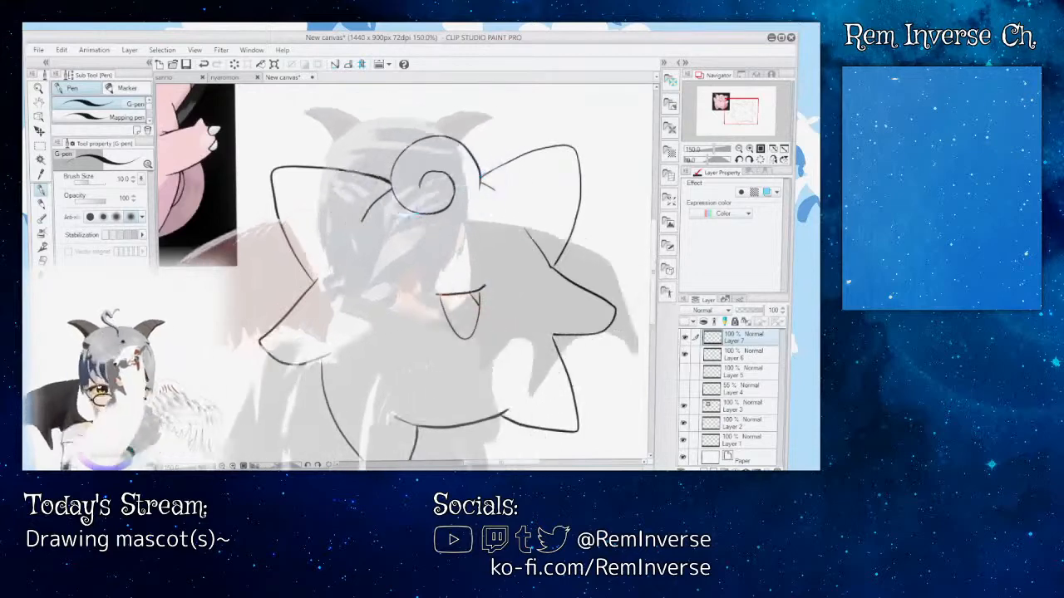
key(e)
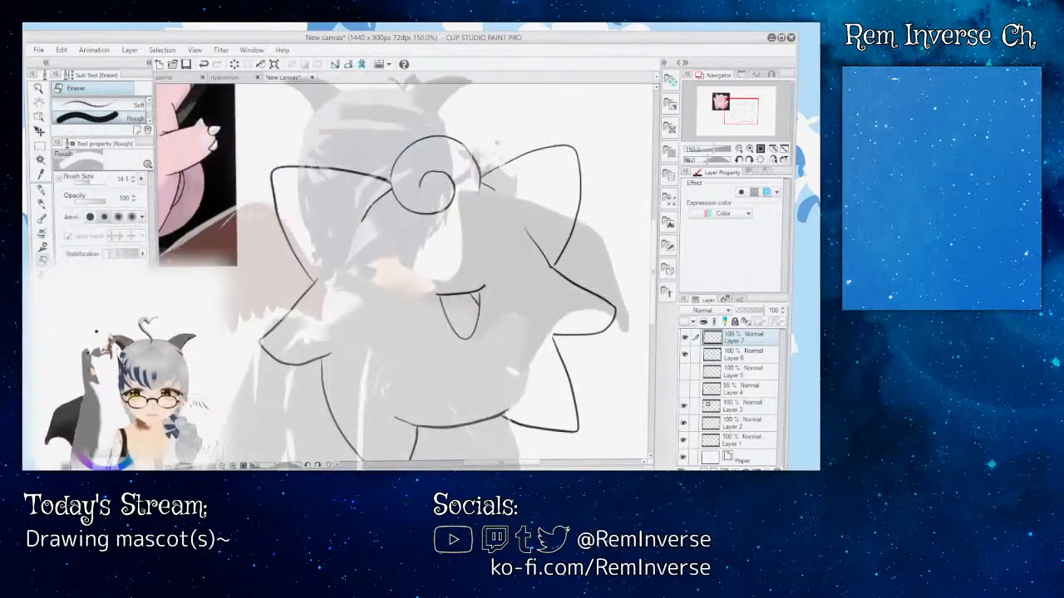
key(ctrl+plus)
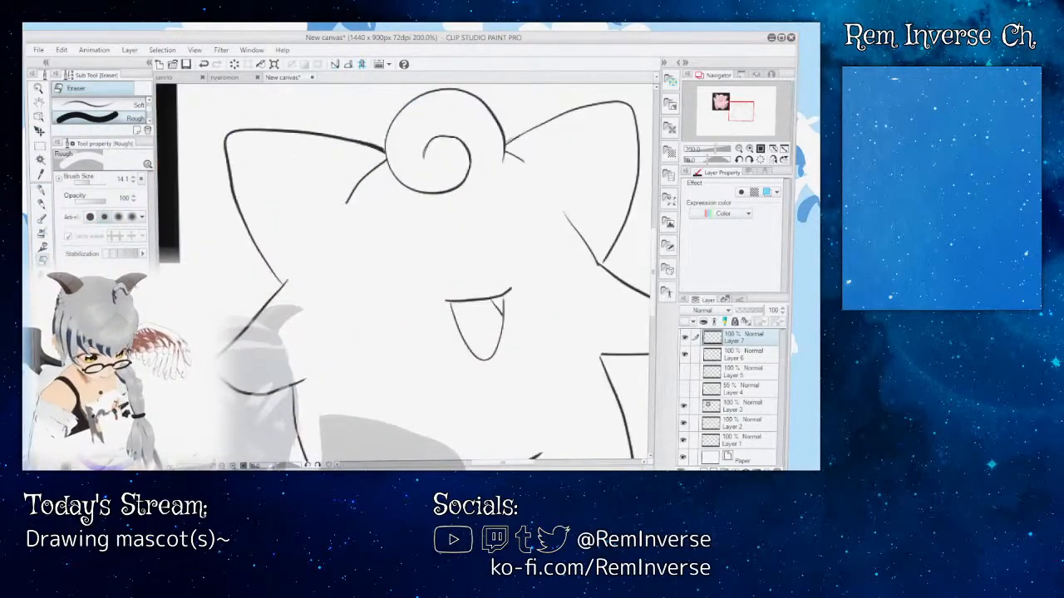
Step: Examine how the forehead curl meets the ear and head lines, and compare the whole line art with the reference
drag(479, 376, 477, 436)
key(ctrl+plus)
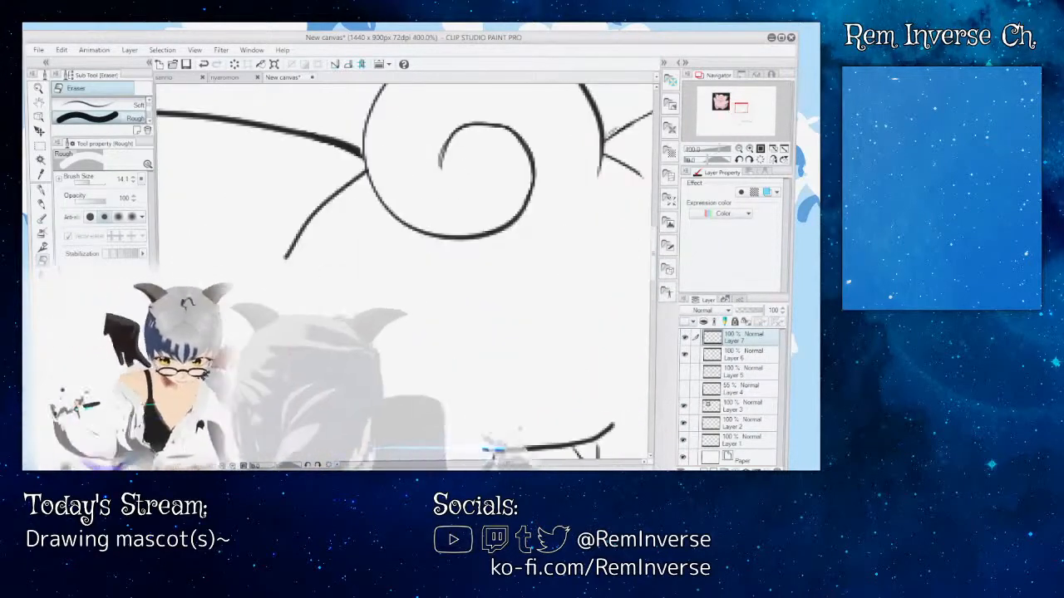
drag(515, 274, 368, 381)
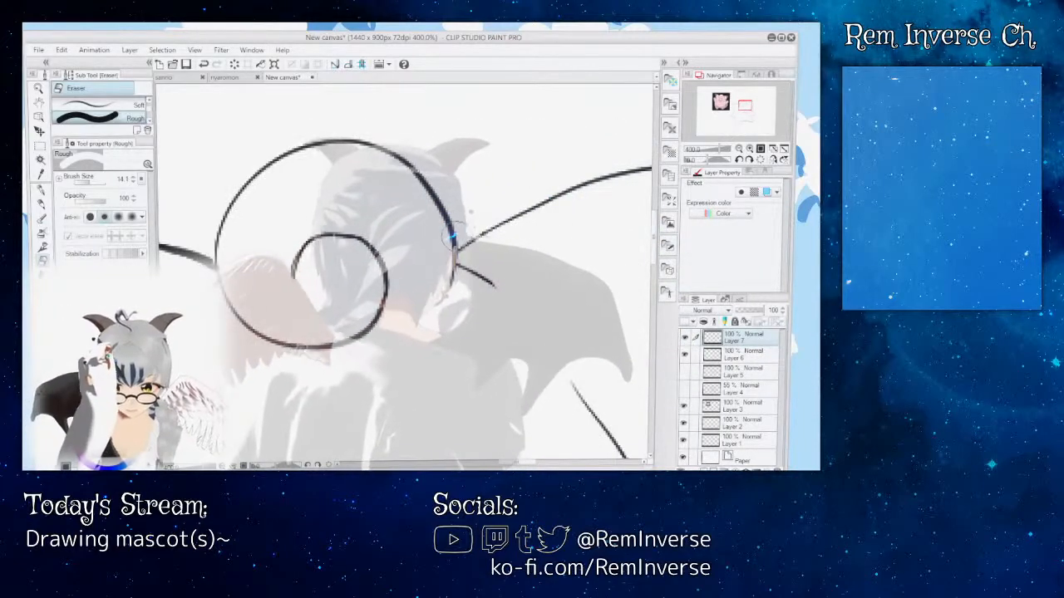
key(ctrl+minus)
key(ctrl+minus)
key(ctrl+minus)
key(ctrl+minus)
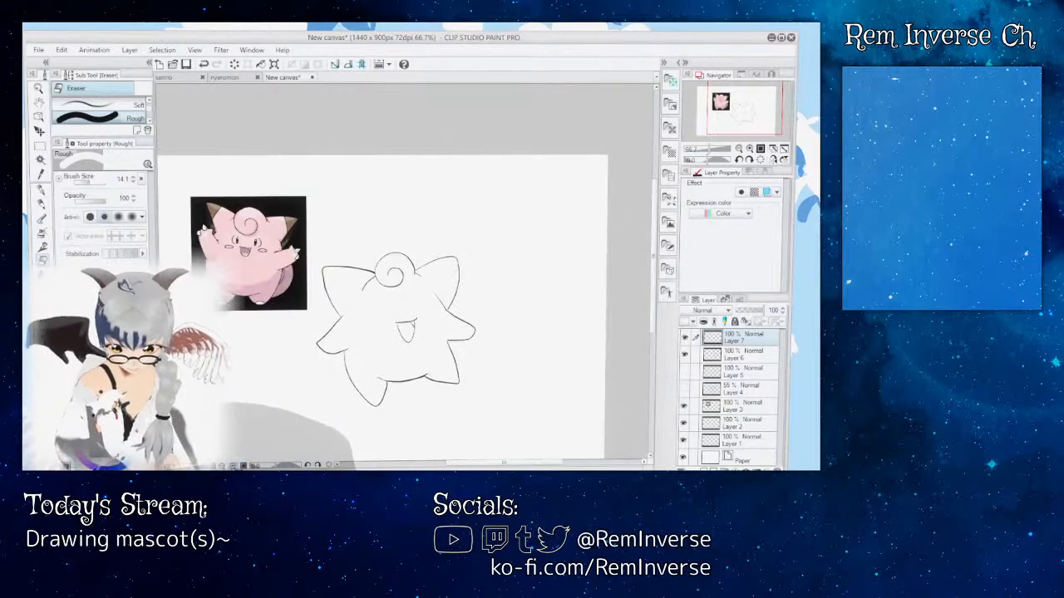
key(ctrl+plus)
key(ctrl+plus)
key(ctrl+plus)
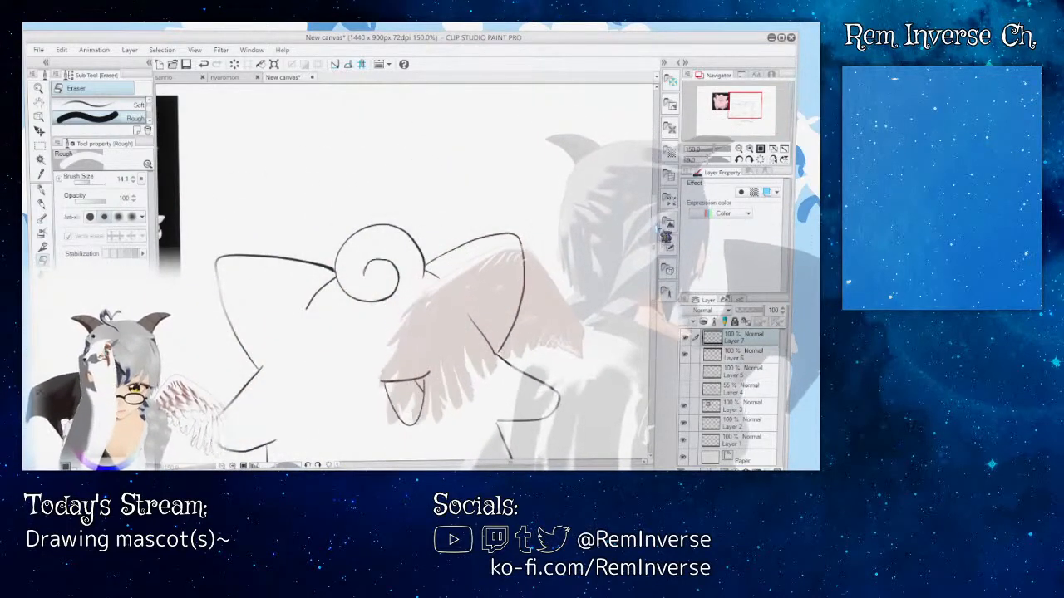
scroll(416, 274, down, 3)
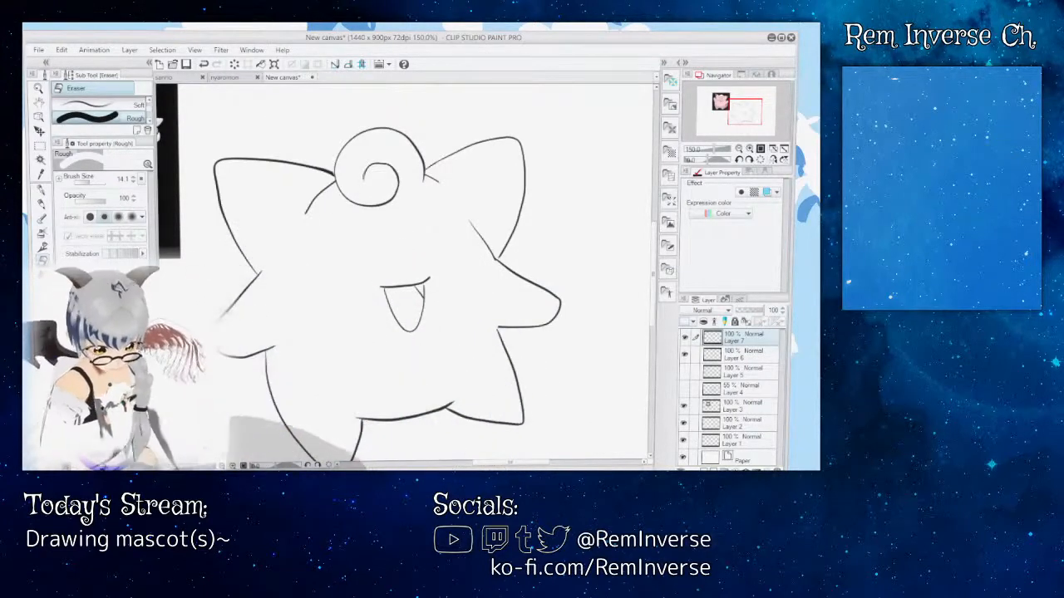
Step: Show the Layer 5 sketch and enclose both sketched eyes in a rectangular selection
key(p)
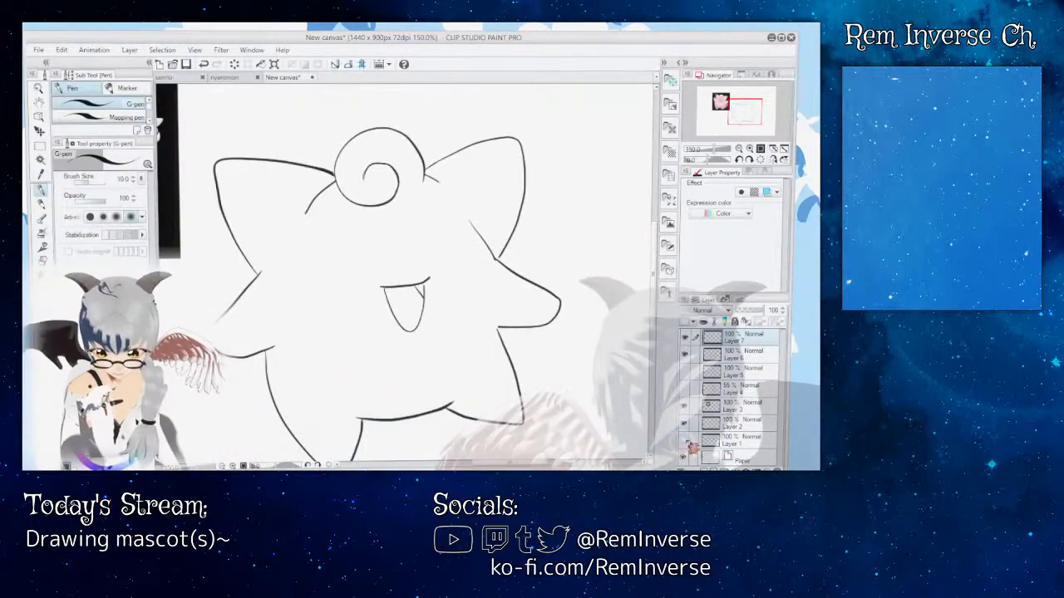
click(685, 372)
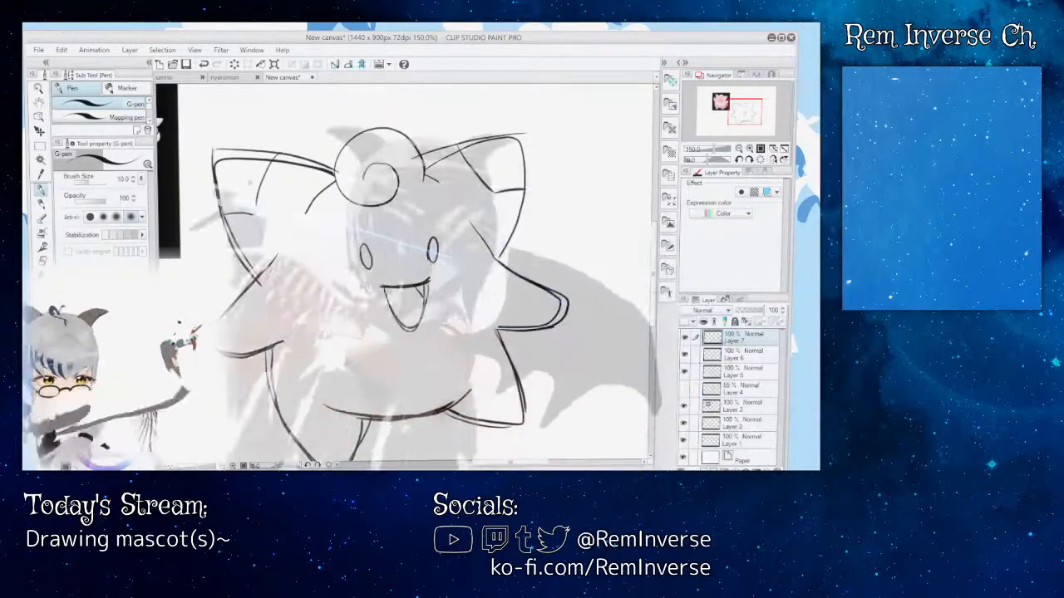
key(m)
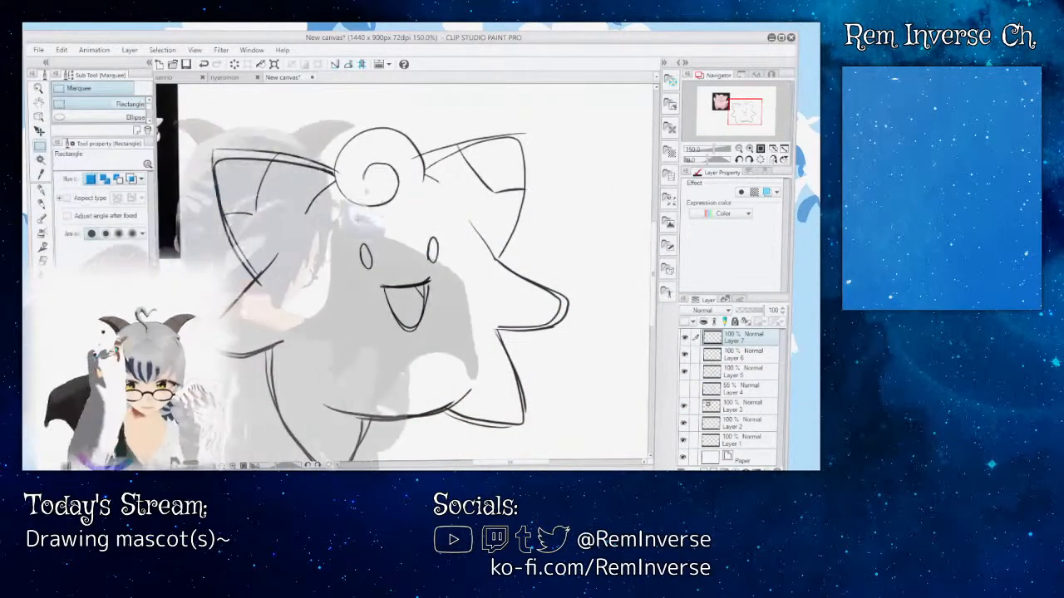
drag(349, 218, 450, 274)
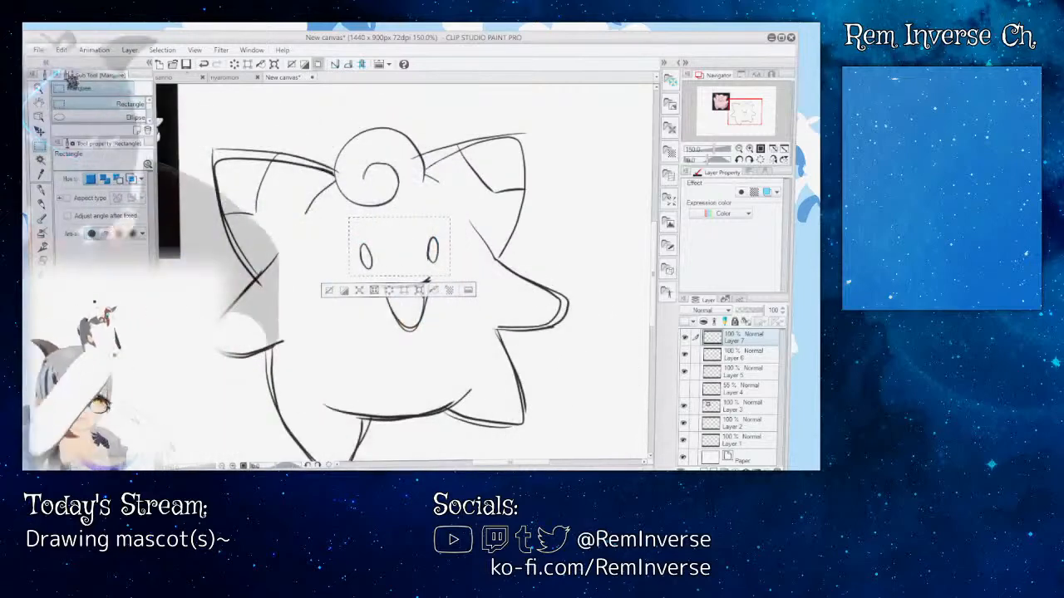
click(62, 49)
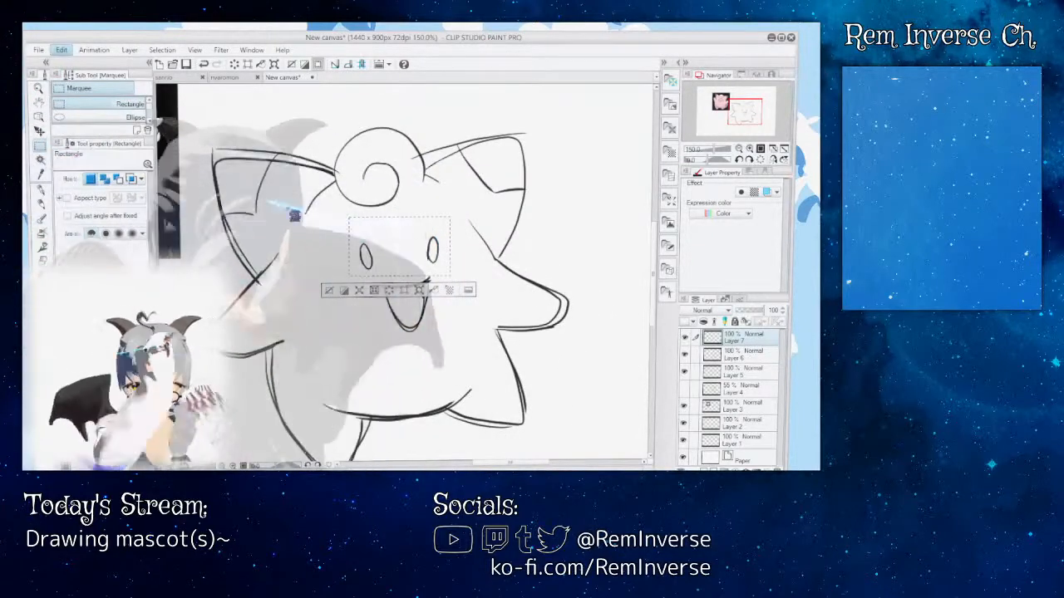
click(404, 269)
click(404, 269)
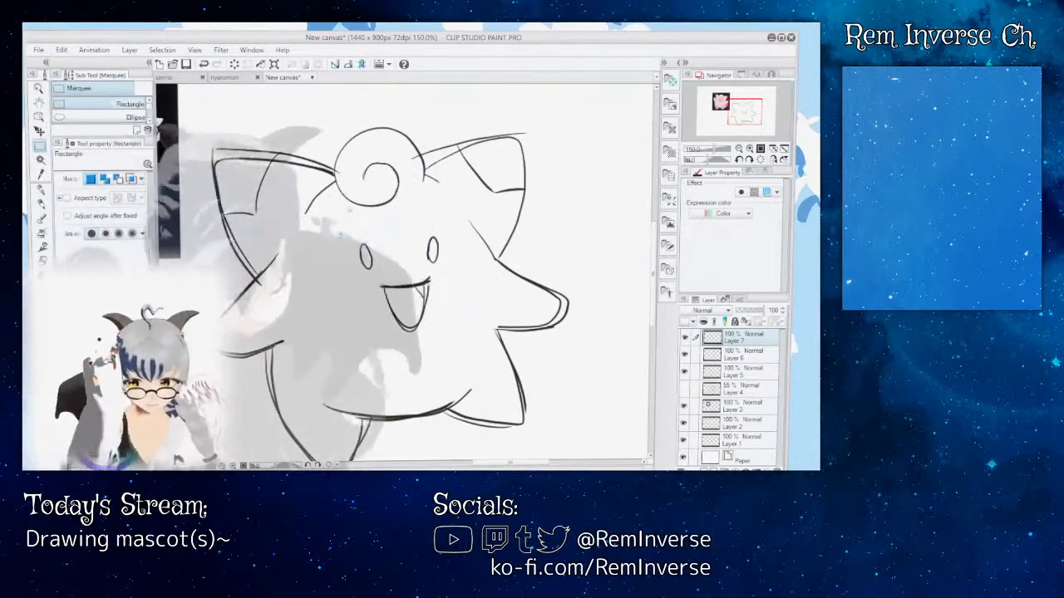
drag(341, 218, 454, 274)
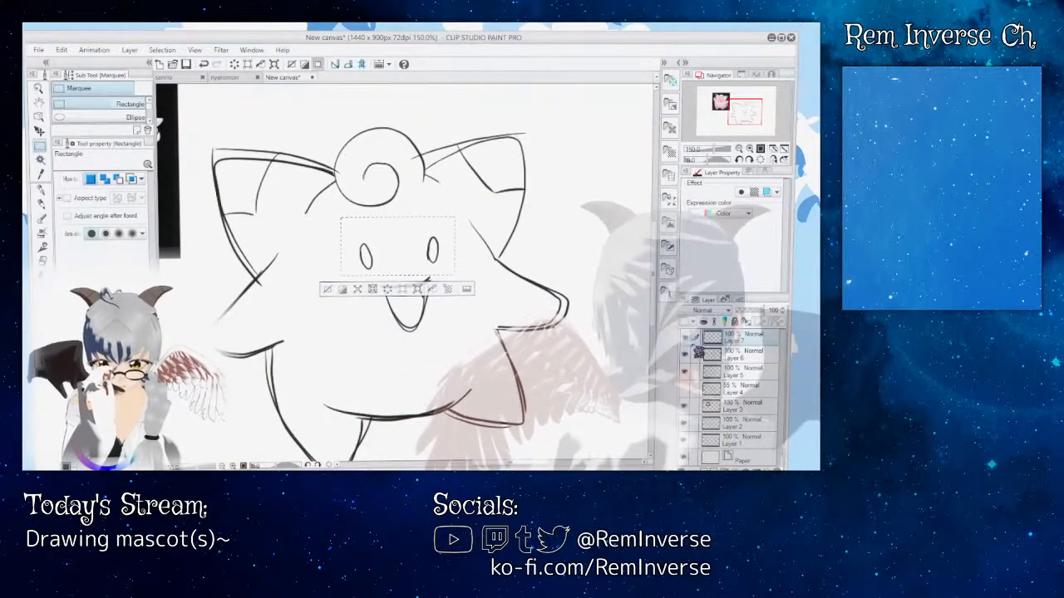
Step: Check Layers 6 and 5 by toggling their visibility, and make Layer 5 with the sketched eyes the active layer
click(686, 355)
click(685, 355)
click(686, 372)
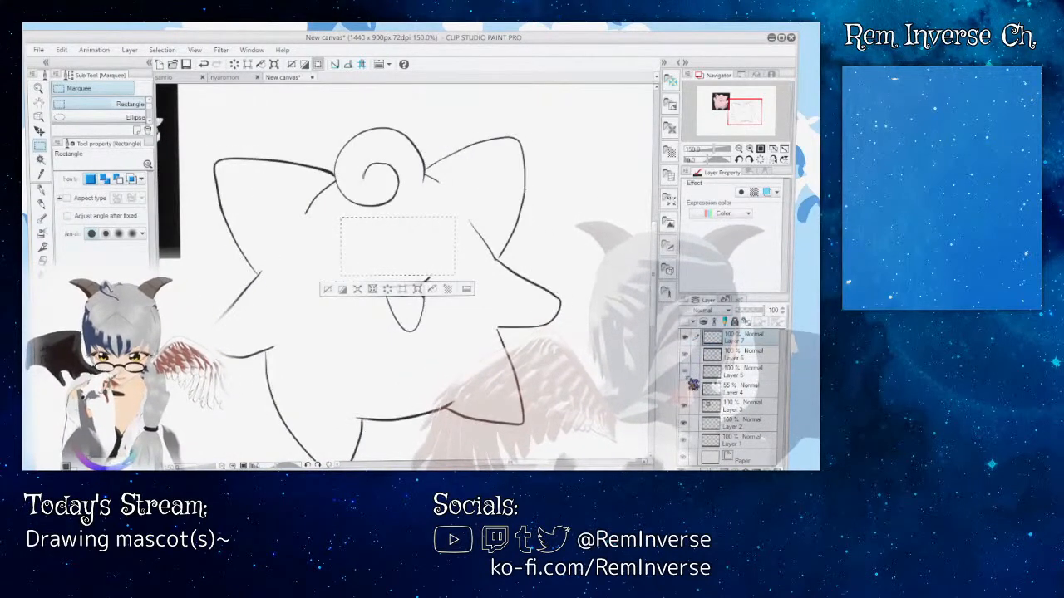
click(686, 372)
click(740, 371)
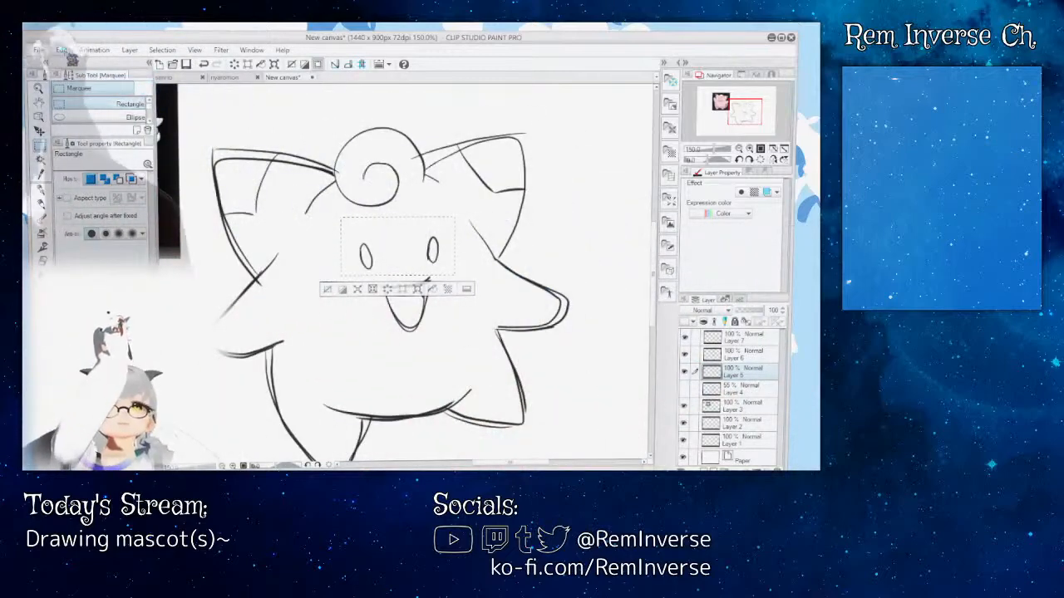
key(Delete)
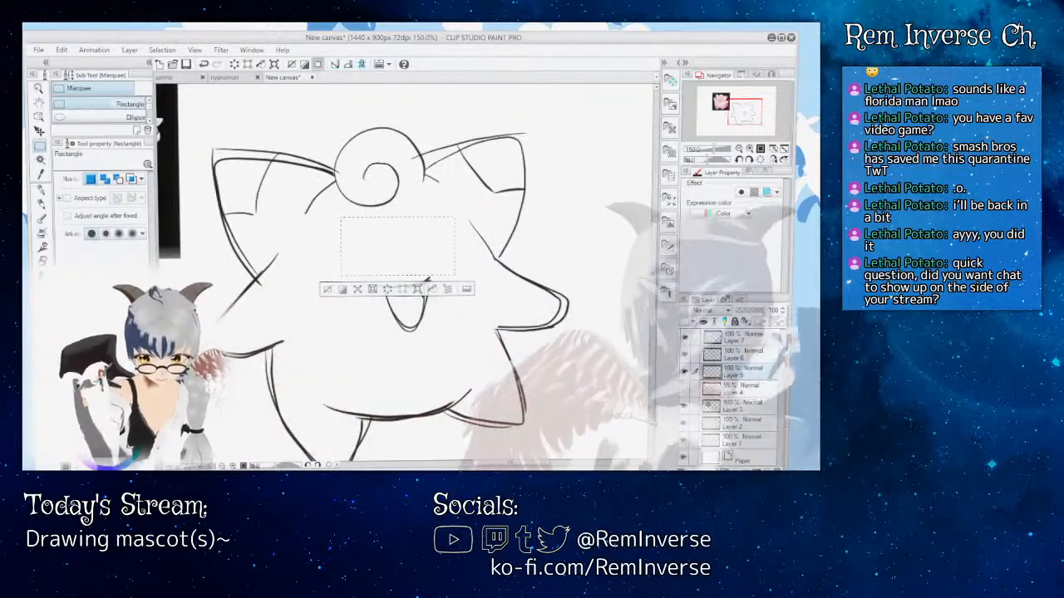
click(739, 338)
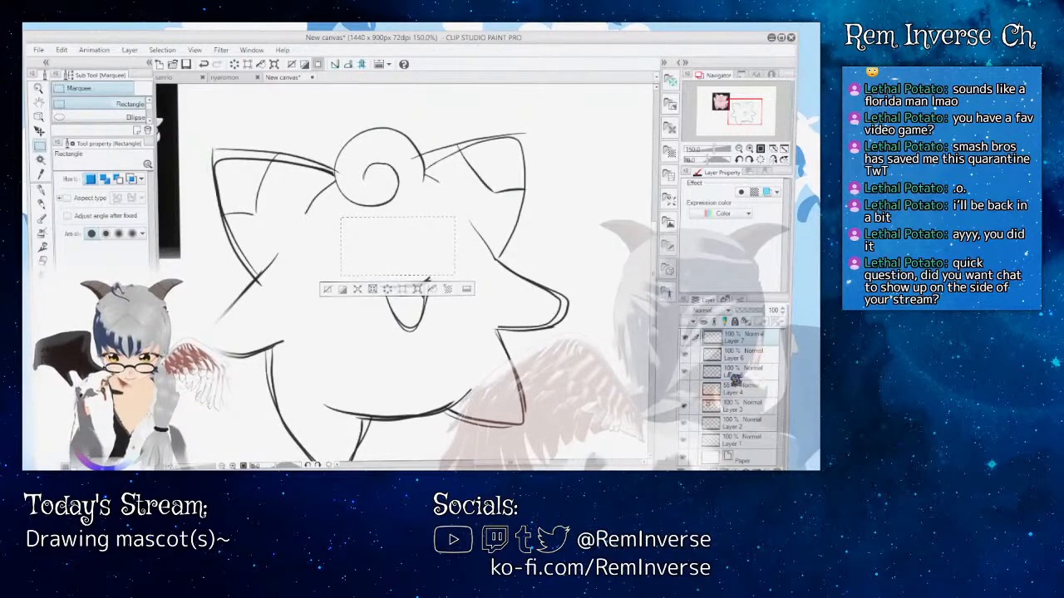
click(207, 66)
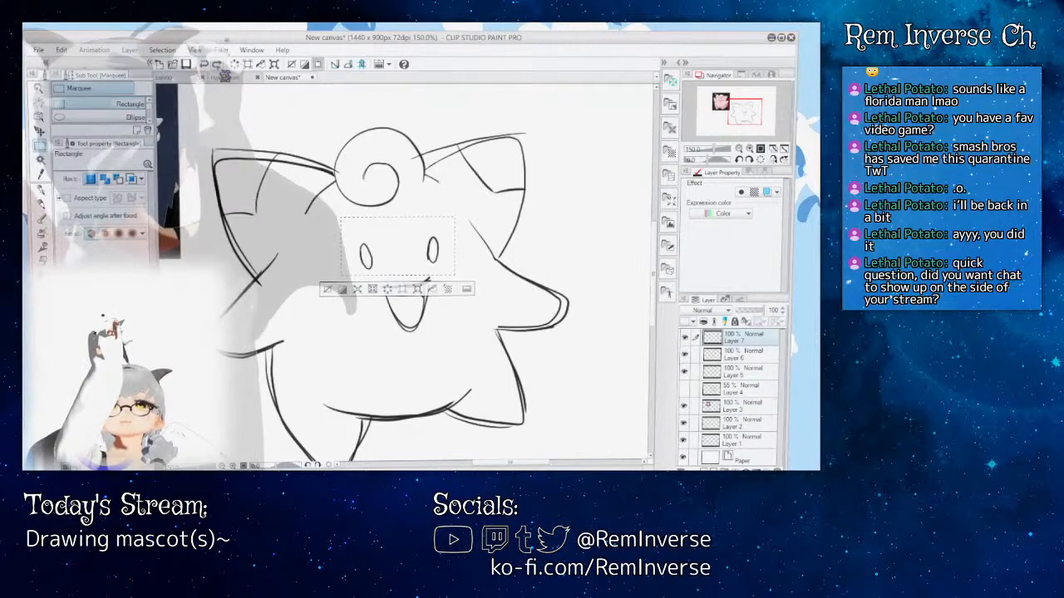
Step: Copy the selected eyes from Layer 5 onto a new layer above Layer 7, hide Layer 5 and clear the selection
click(685, 373)
click(684, 372)
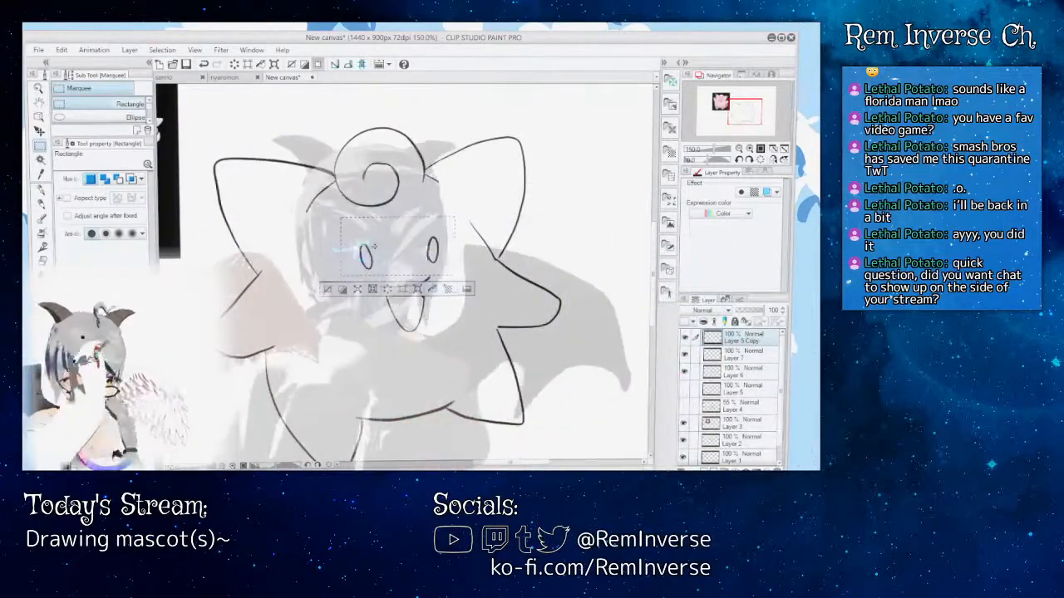
key(ctrl+d)
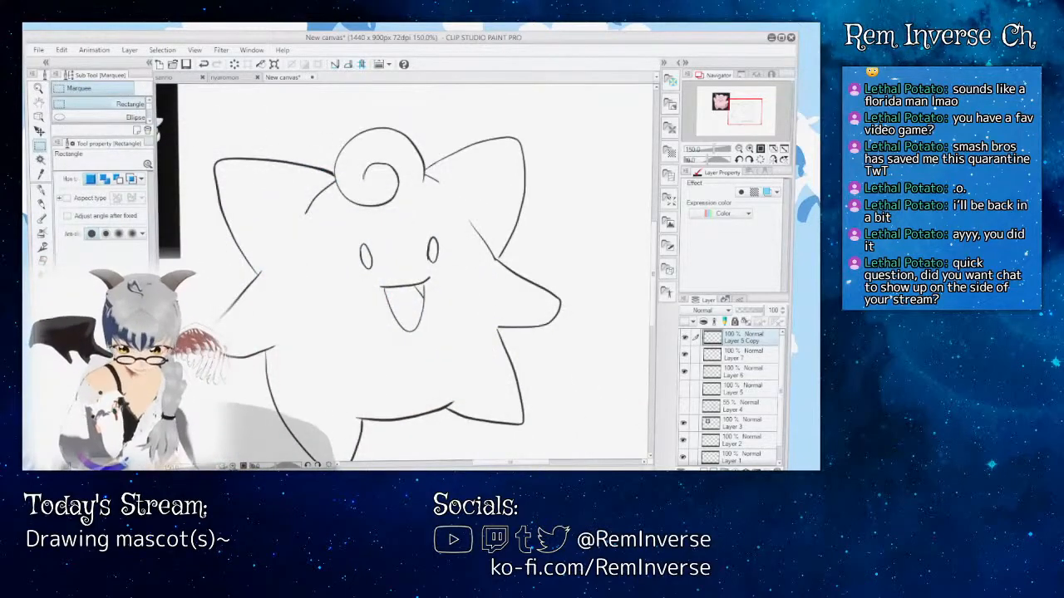
Step: Add a new layer above the copied eyes for the claws, ready the G-pen and consult the reference's hands
key(ctrl+minus)
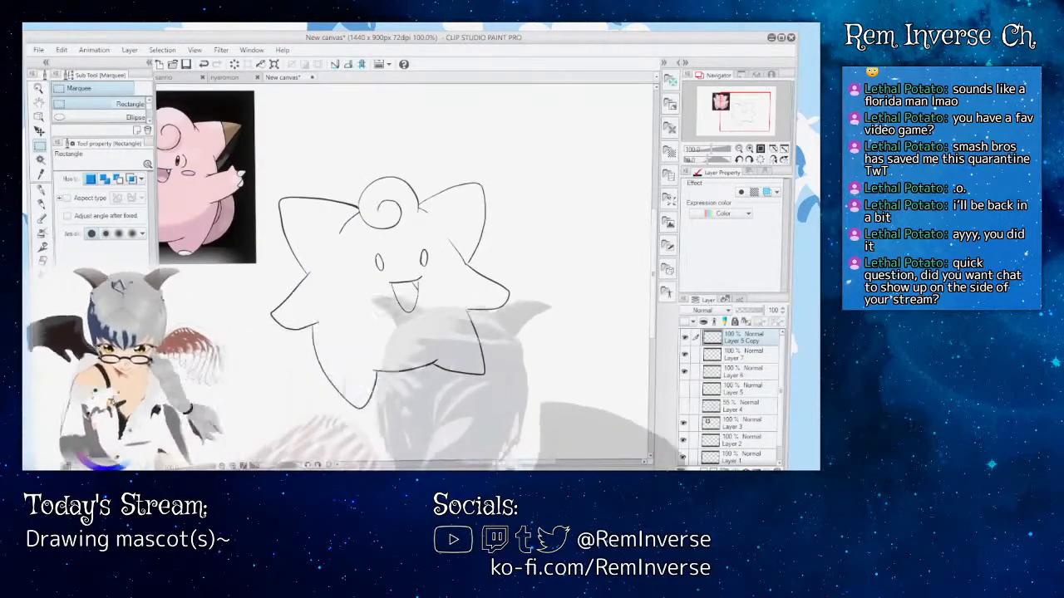
mouse_move(511, 463)
mouse_down()
mouse_move(491, 466)
mouse_move(500, 468)
mouse_up()
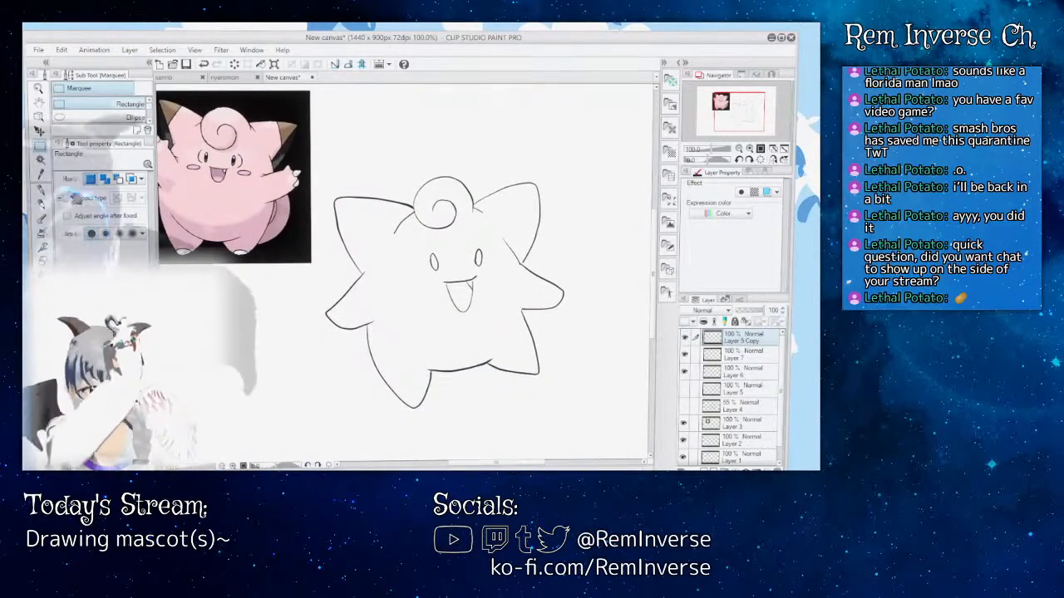
key(p)
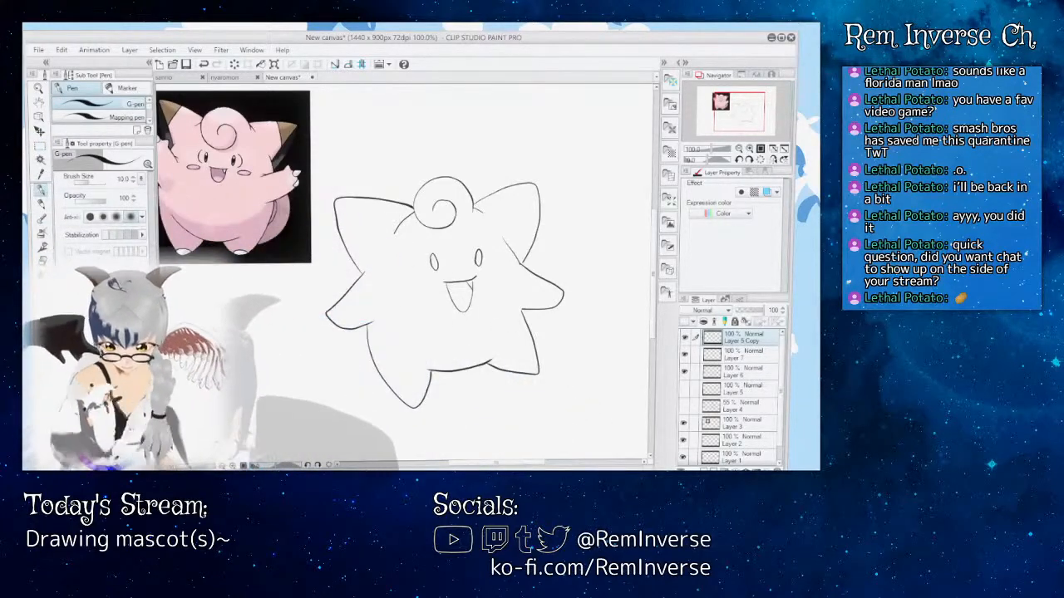
key(ctrl+plus)
drag(496, 463, 472, 463)
drag(652, 274, 653, 258)
drag(654, 301, 654, 303)
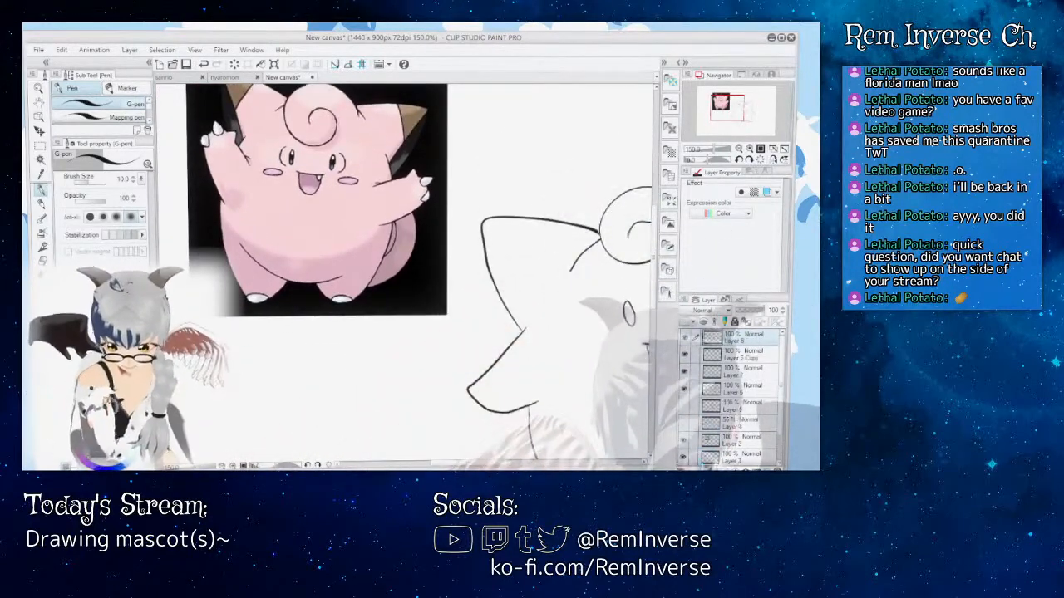
click(704, 469)
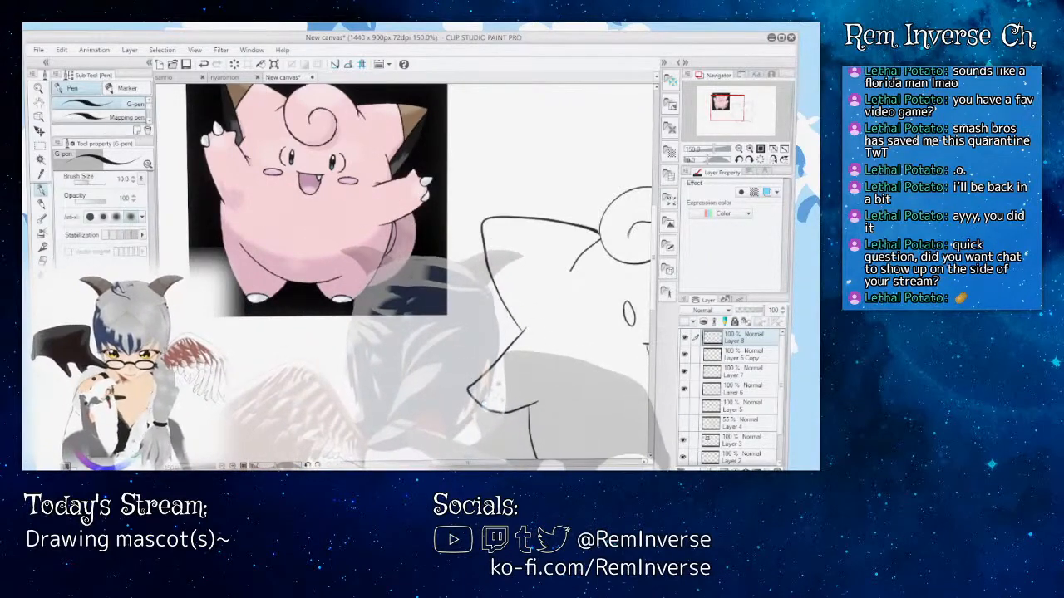
Step: Ink pointed claws on the left hand and one small claw beneath the right hand on Layer 8 with the G-pen
drag(468, 462, 479, 463)
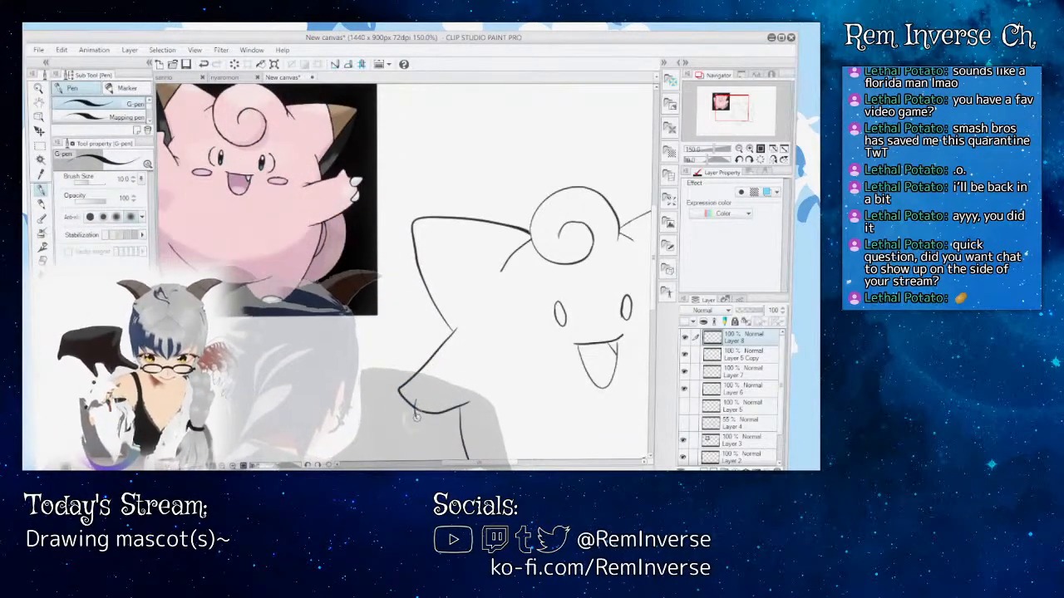
mouse_move(518, 466)
mouse_down()
mouse_move(564, 466)
mouse_move(543, 465)
mouse_up()
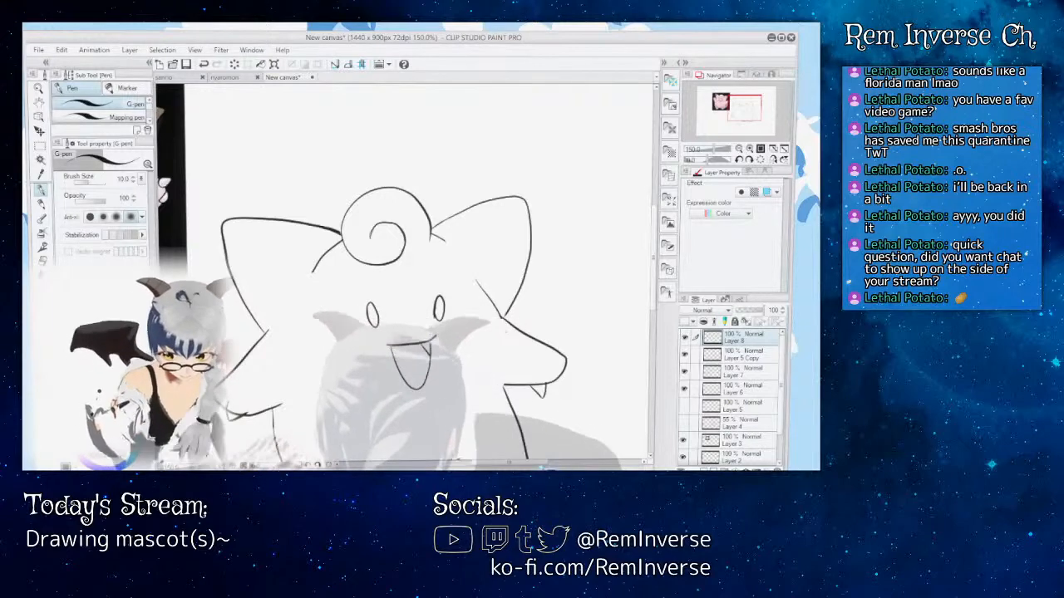
drag(542, 467, 505, 467)
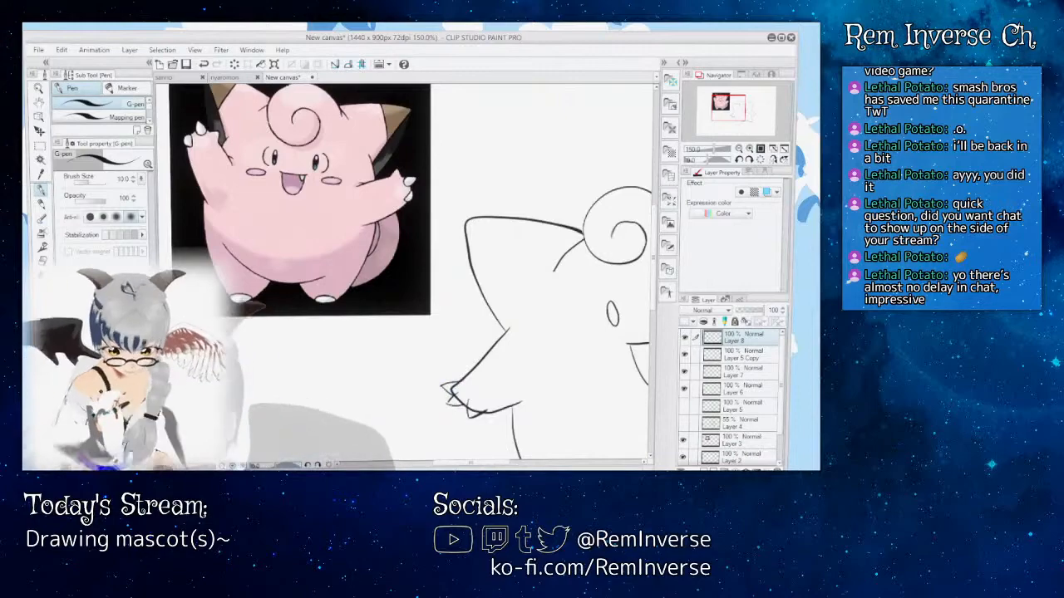
key(ctrl+plus)
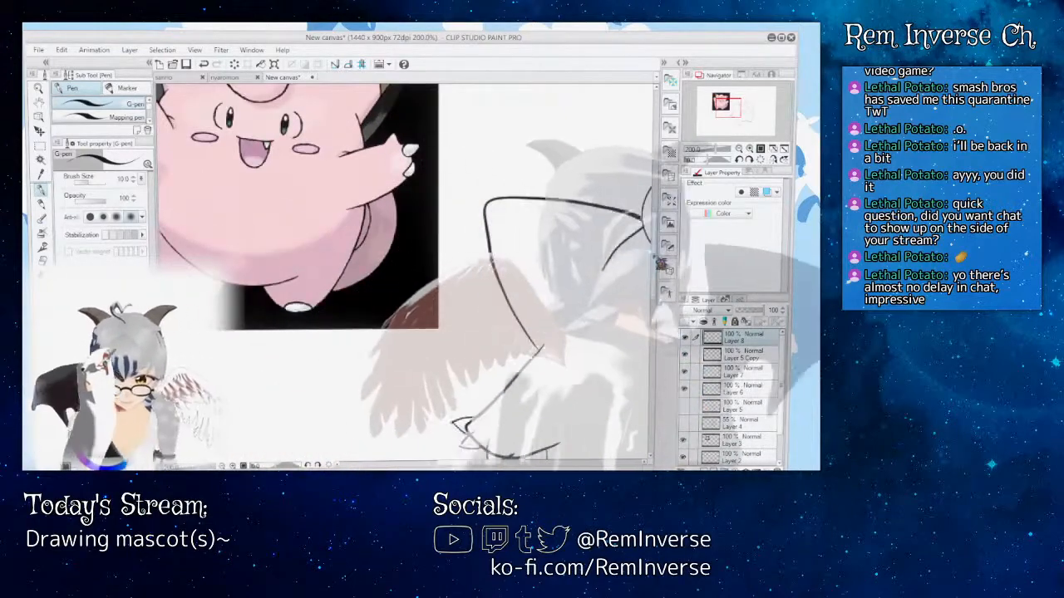
scroll(405, 273, down, 2)
drag(655, 281, 655, 289)
mouse_move(470, 464)
mouse_down()
mouse_move(550, 458)
mouse_move(496, 458)
mouse_move(522, 458)
mouse_up()
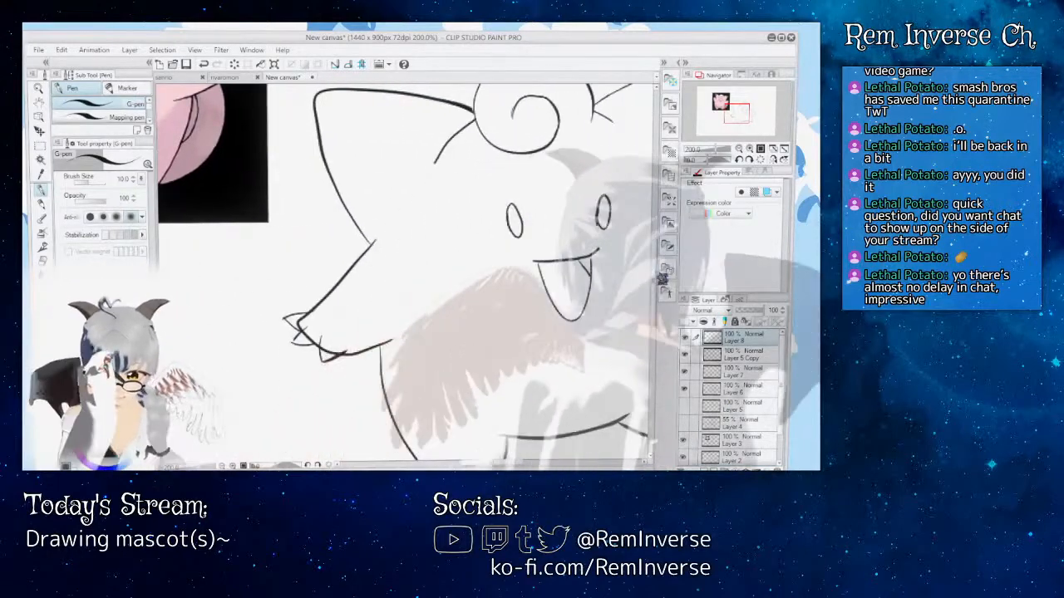
drag(652, 282, 653, 303)
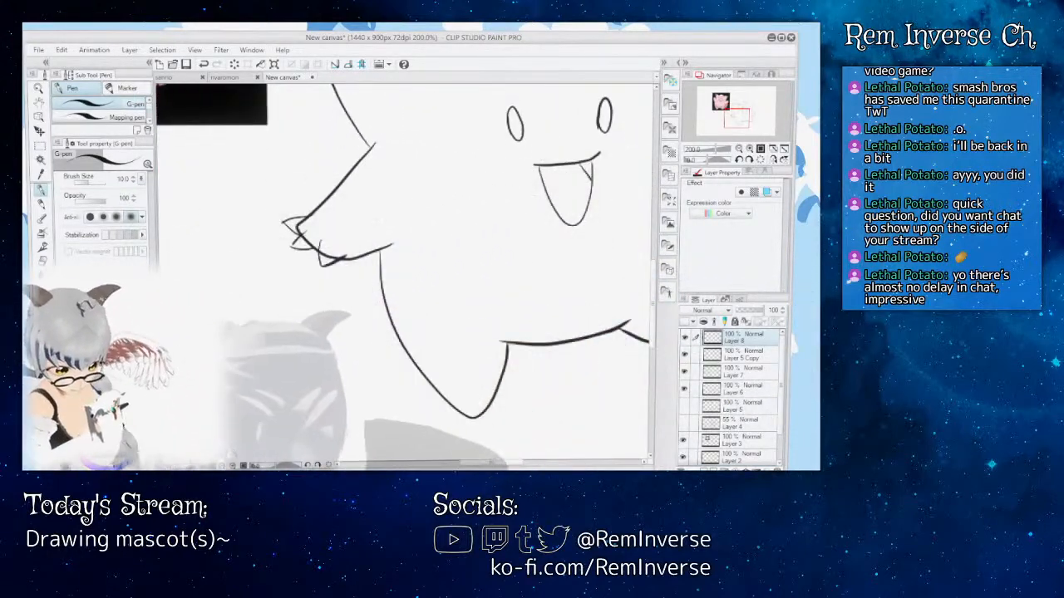
Step: Erase the arm outline running through the left hand's claws on Layer 6 and check the result against the whole drawing
key(ctrl+plus)
drag(494, 468, 470, 468)
drag(652, 295, 653, 284)
click(42, 261)
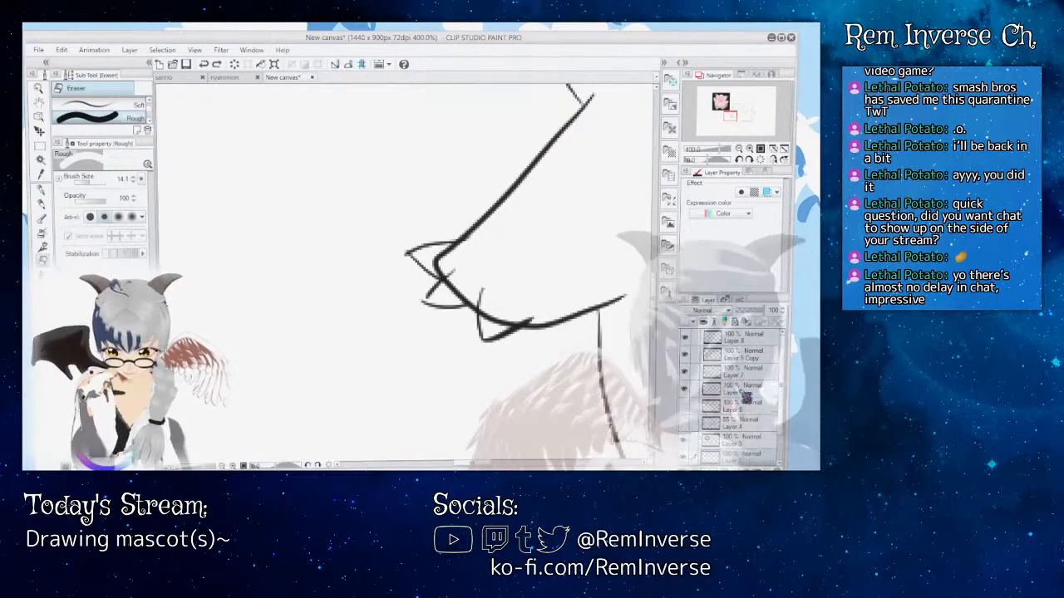
click(684, 389)
click(684, 388)
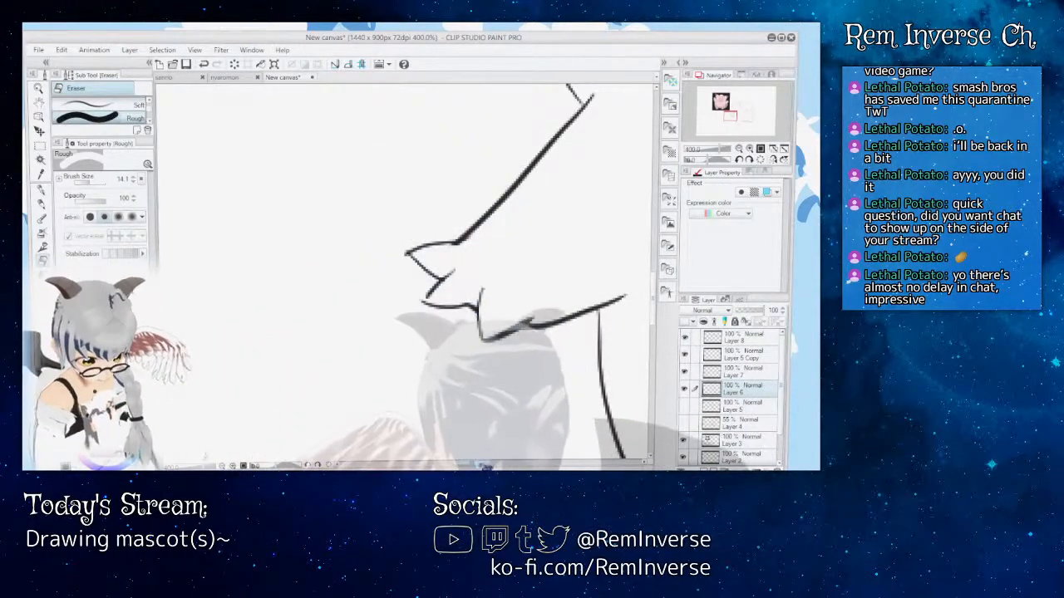
mouse_move(615, 274)
mouse_down()
mouse_move(158, 266)
mouse_move(205, 277)
mouse_move(439, 274)
mouse_move(426, 276)
mouse_up()
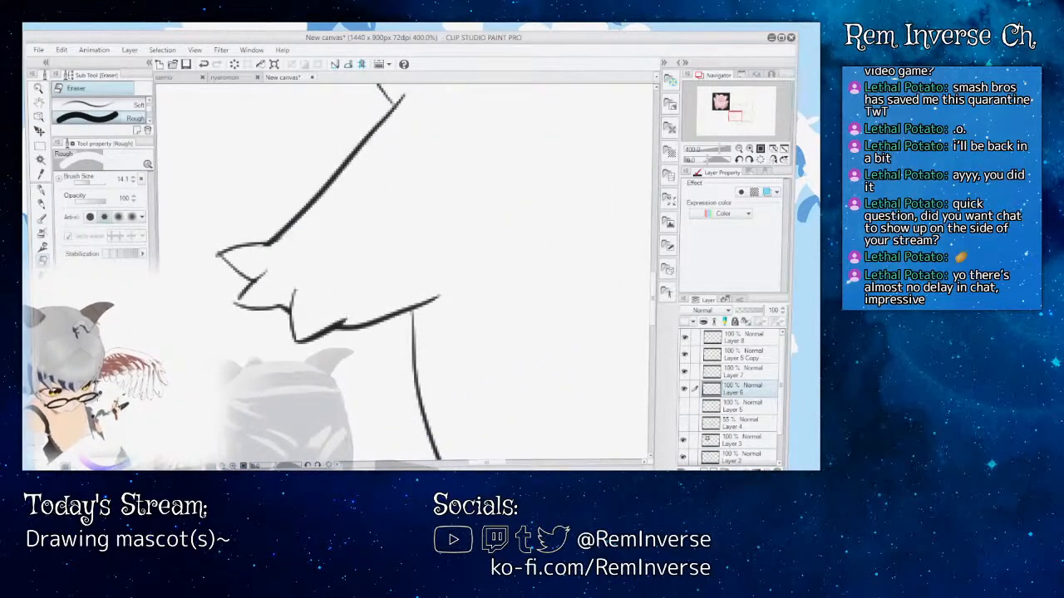
key(ctrl+minus)
key(ctrl+minus)
key(ctrl+minus)
key(ctrl+minus)
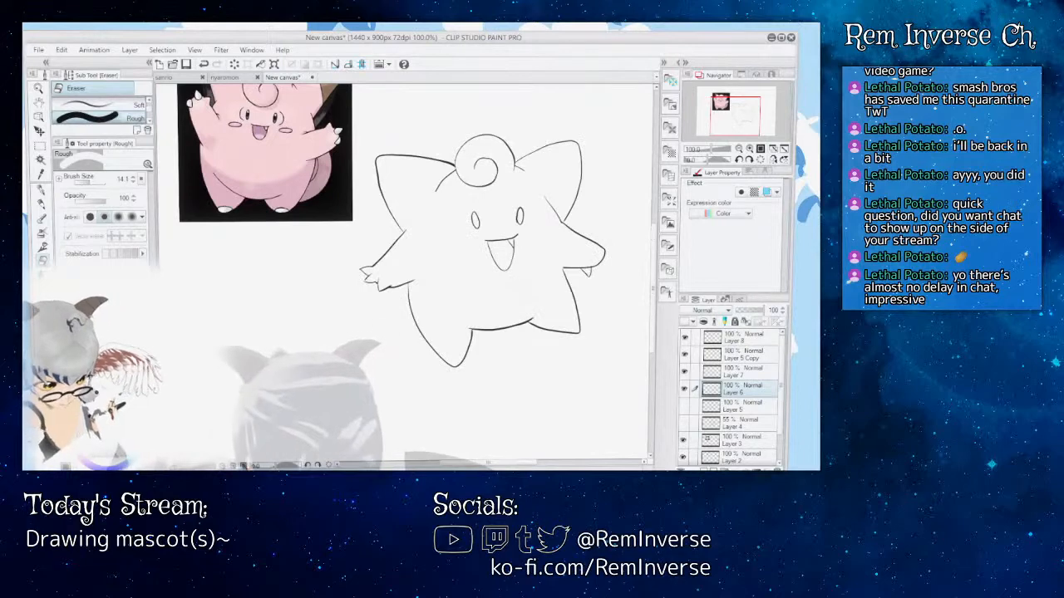
key(ctrl+plus)
key(ctrl+plus)
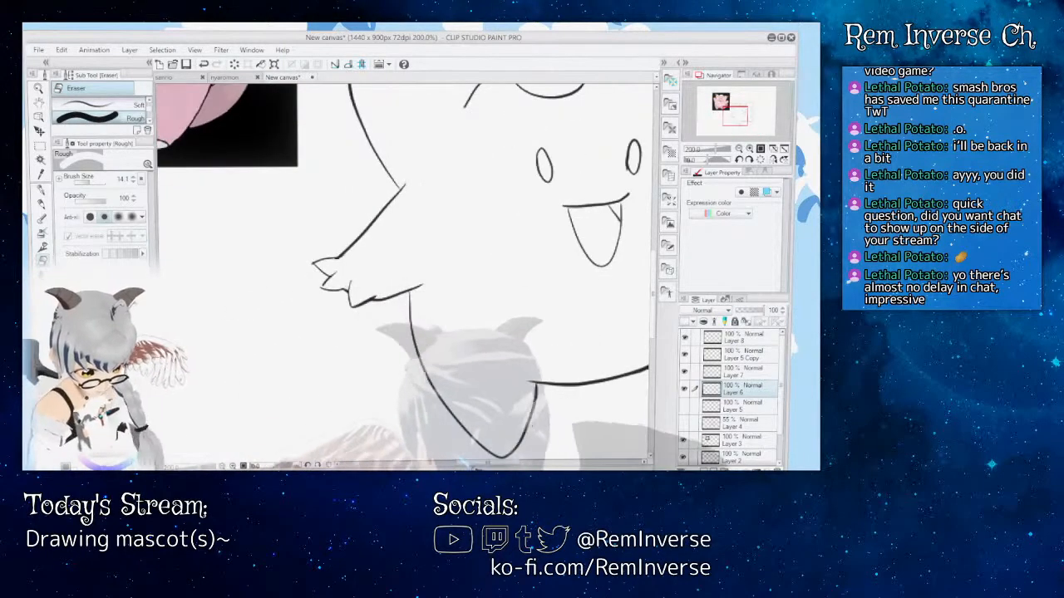
Step: Erase the arm outline crossing the top of the small claw beneath the right hand on Layer 6 and check the drawing
drag(598, 274, 221, 276)
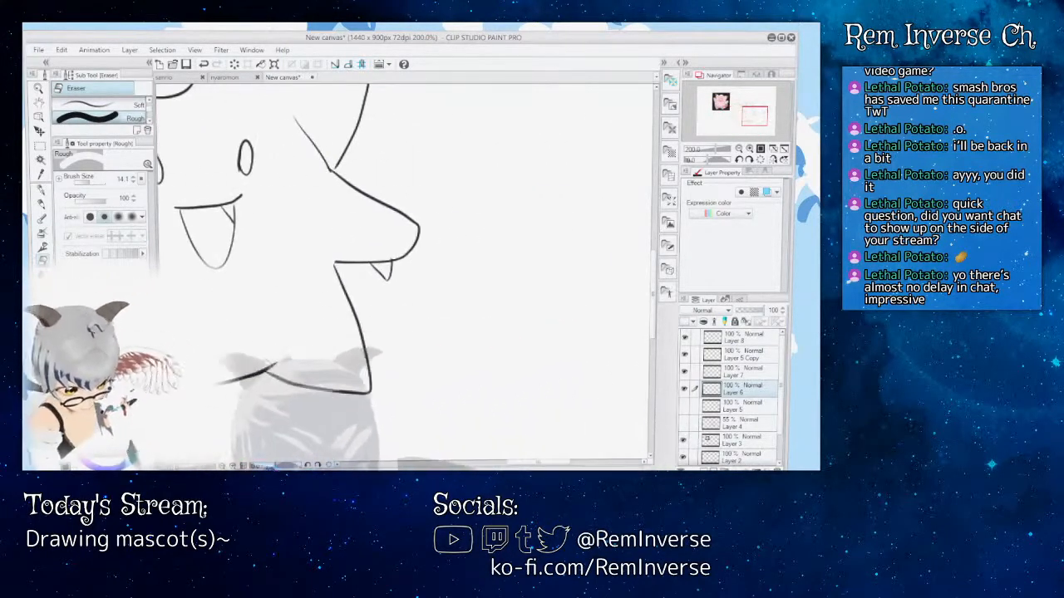
key(ctrl+plus)
key(ctrl+plus)
key(ctrl+plus)
key(ctrl+plus)
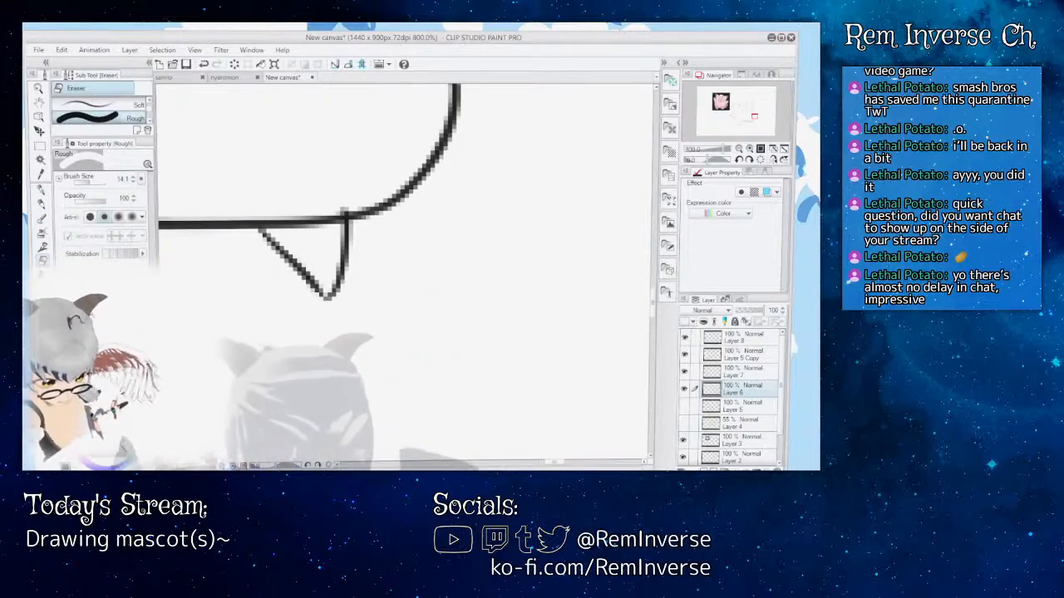
key(ctrl+minus)
key(ctrl+minus)
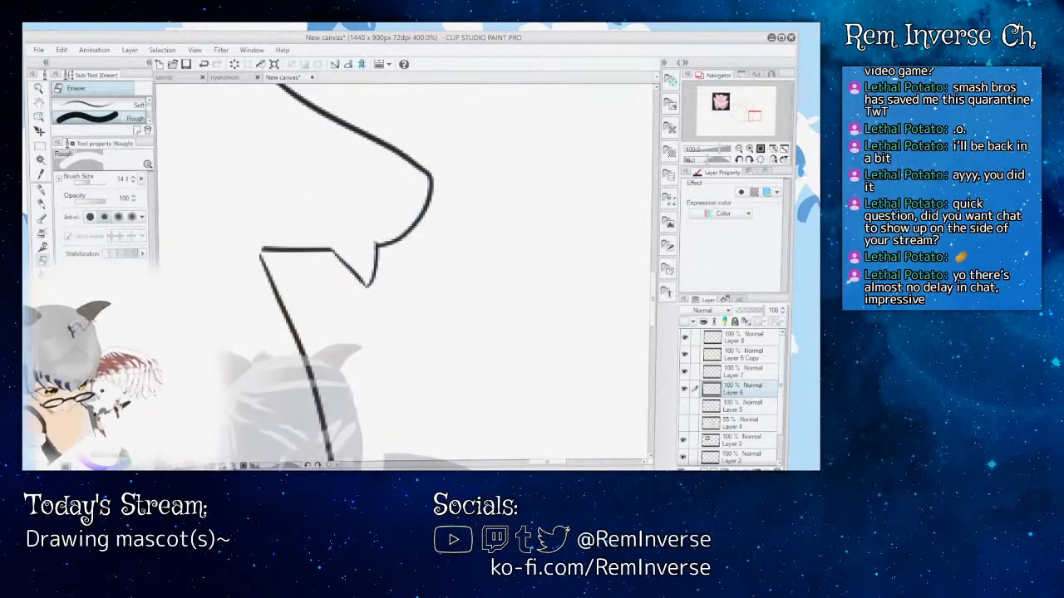
key(ctrl+minus)
key(ctrl+minus)
key(ctrl+minus)
key(ctrl+minus)
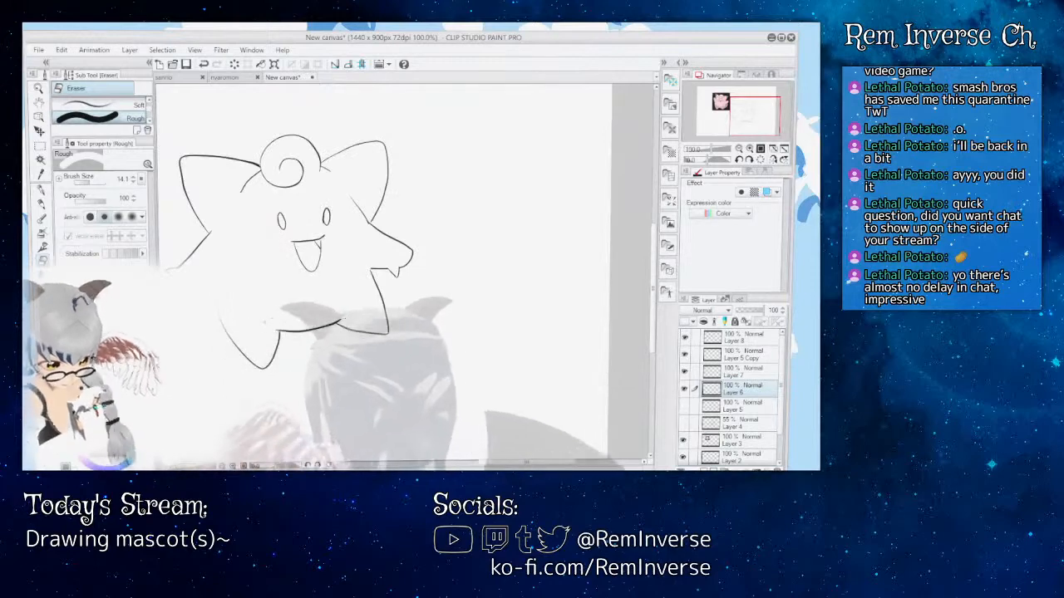
drag(526, 463, 516, 463)
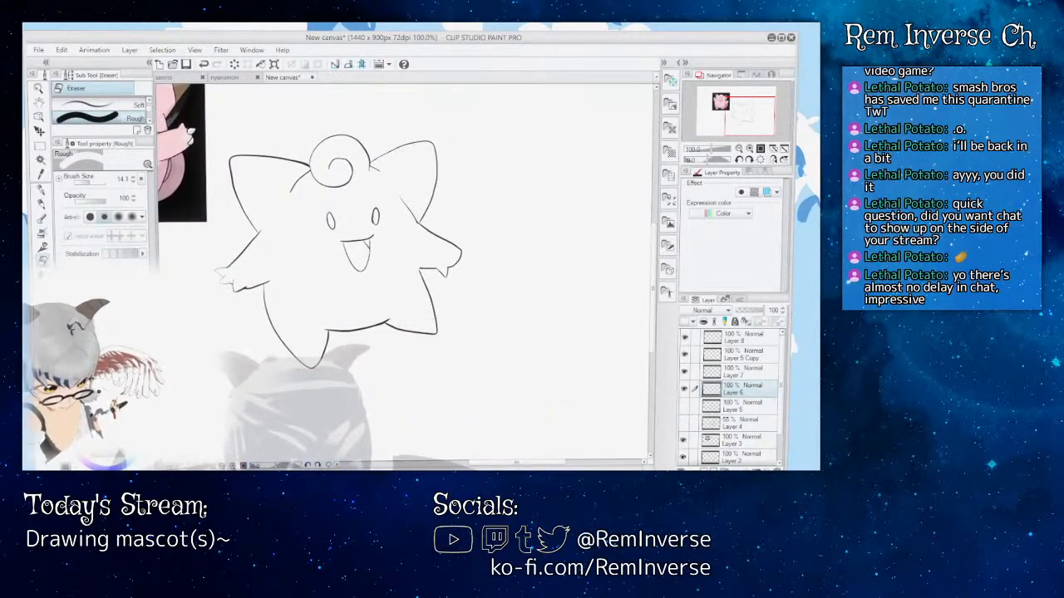
Step: Ink two more pointed claws at the tip of the right hand with the G-pen
key(ctrl+plus)
key(ctrl+plus)
key(ctrl+plus)
key(ctrl+plus)
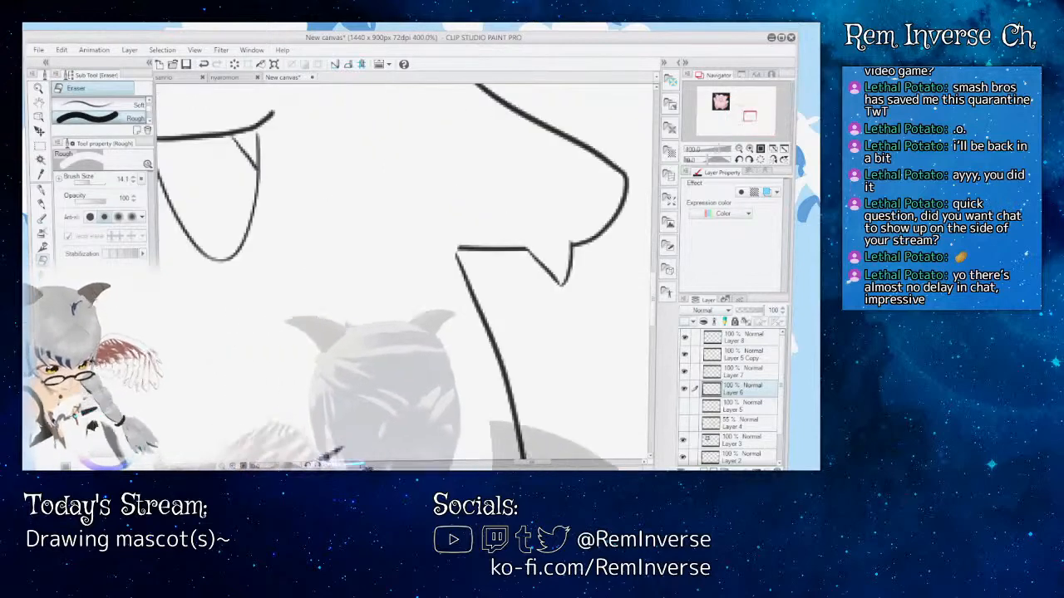
drag(526, 463, 556, 463)
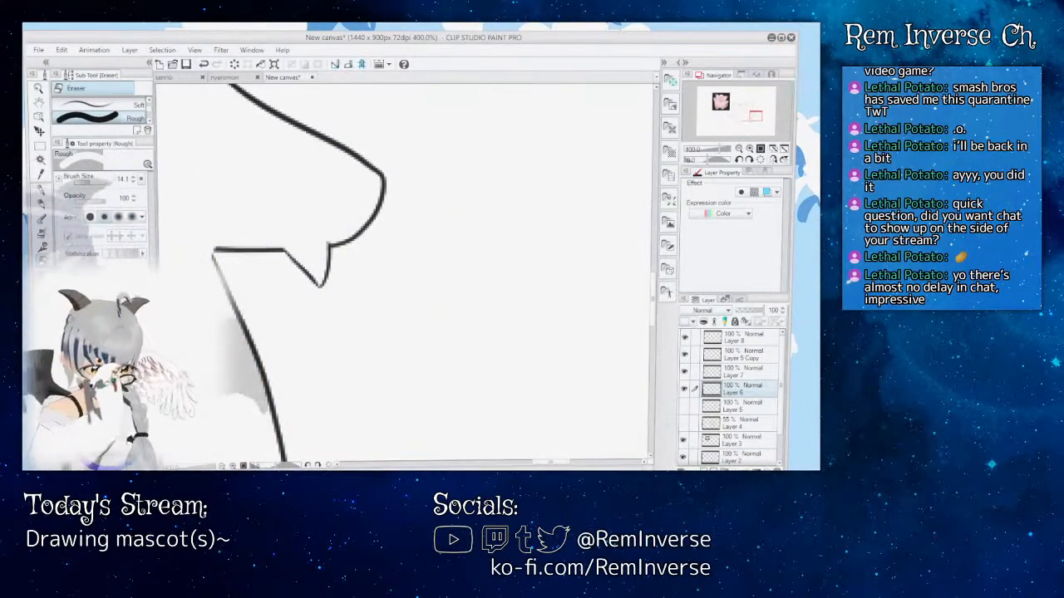
key(p)
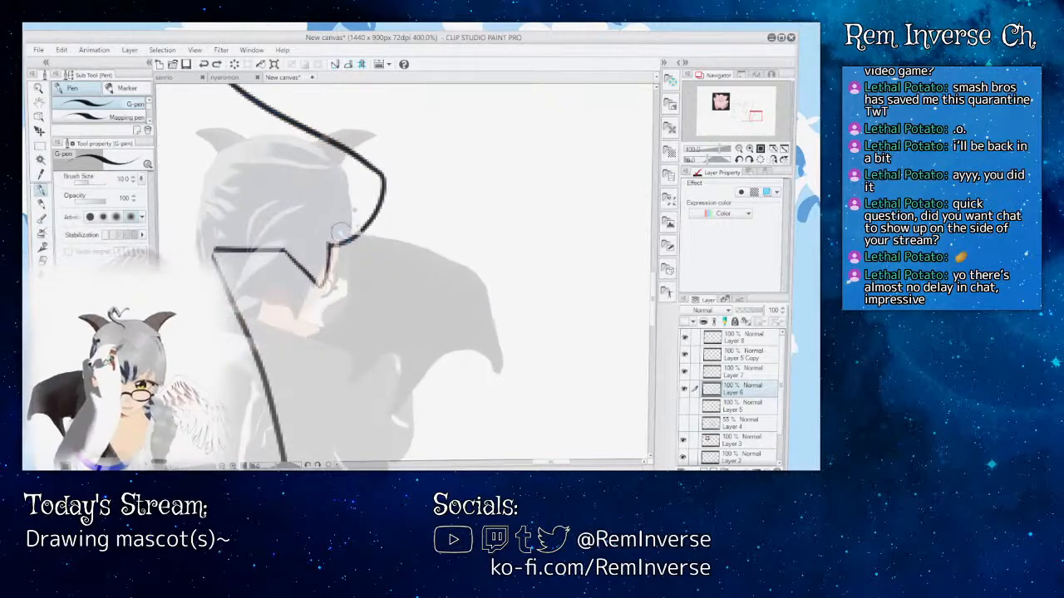
mouse_move(341, 236)
mouse_down()
mouse_move(392, 247)
mouse_move(369, 210)
mouse_move(393, 156)
mouse_move(370, 171)
mouse_move(412, 219)
mouse_move(376, 216)
mouse_up()
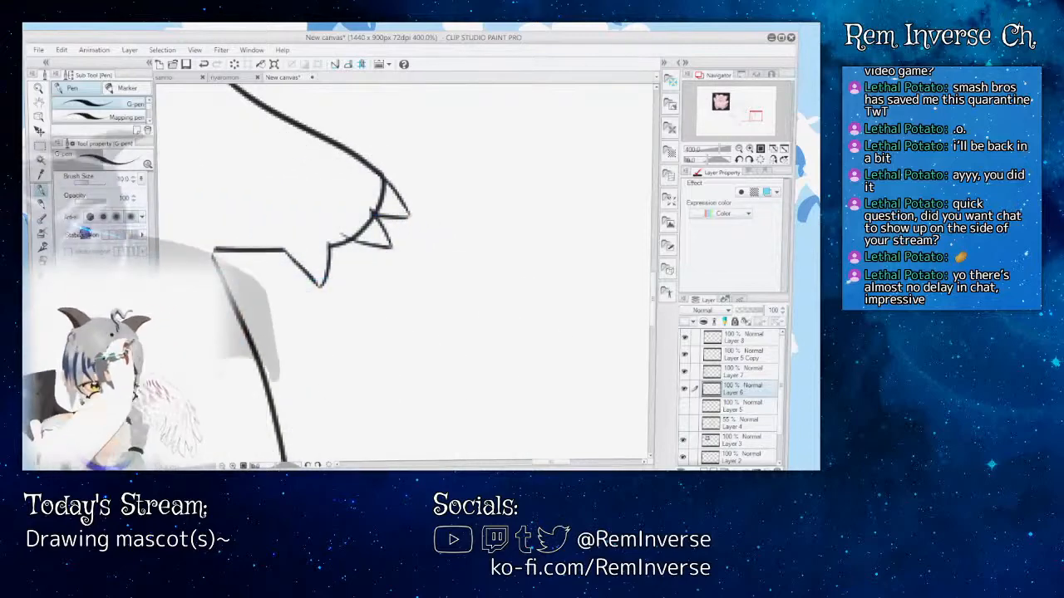
Step: Erase the hand outline running through the two new claws, using the Rough eraser at size 9.9, and check the whole drawing
key(e)
drag(353, 236, 362, 228)
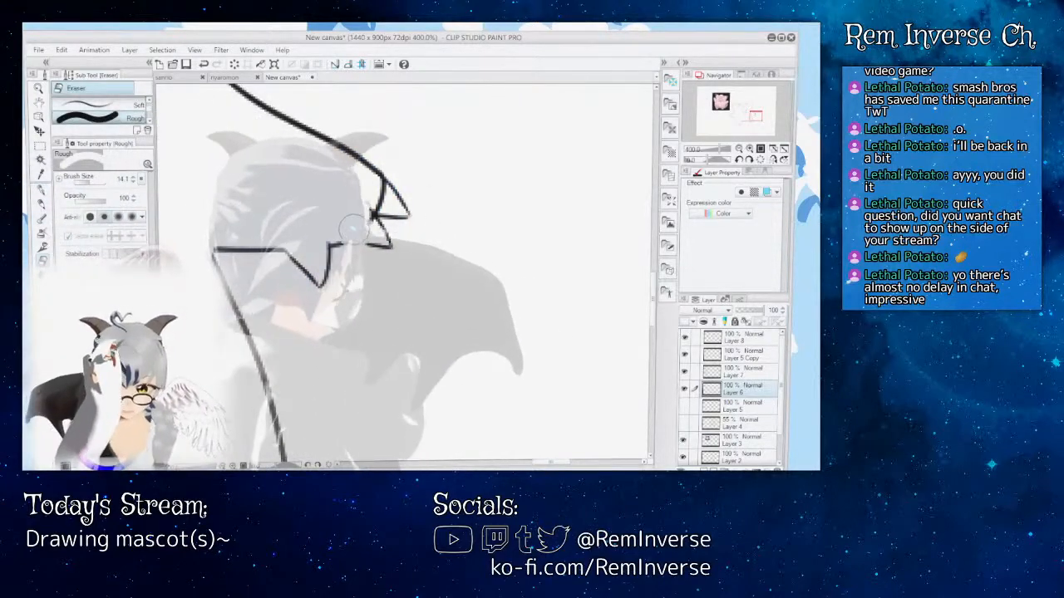
key(ctrl+z)
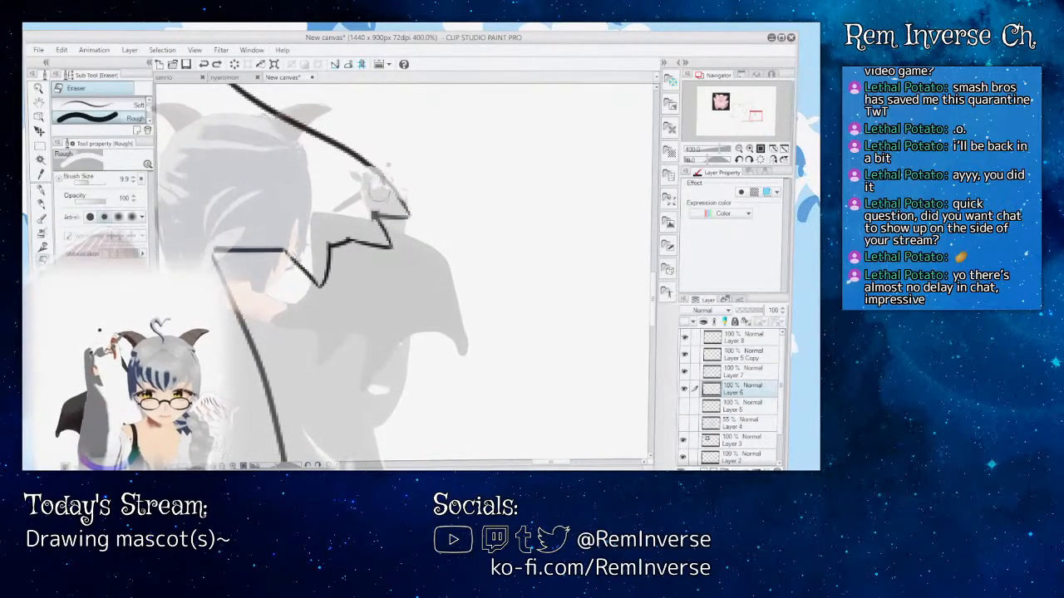
drag(372, 204, 365, 228)
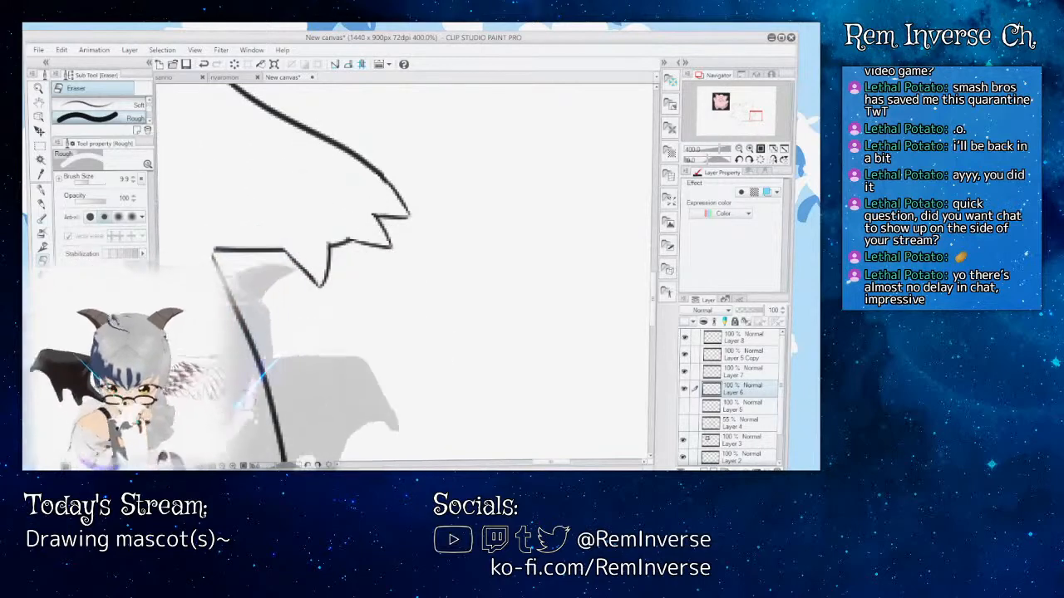
key(ctrl+minus)
key(ctrl+minus)
key(ctrl+minus)
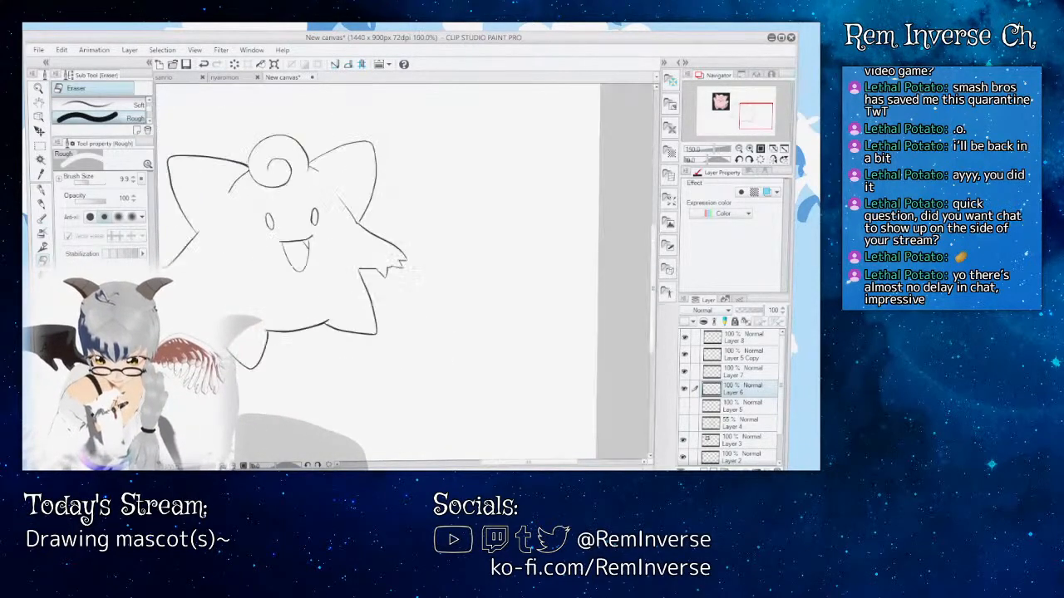
Step: Try inking a curved base line behind the right hand's middle claw with the G-pen, then undo it
key(ctrl+plus)
key(ctrl+plus)
key(ctrl+plus)
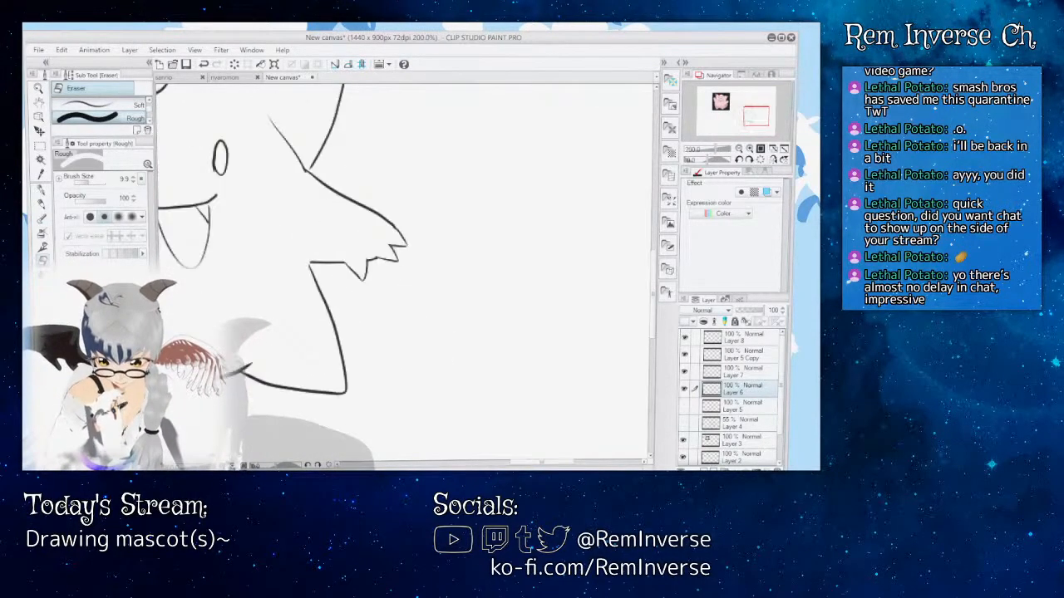
key(p)
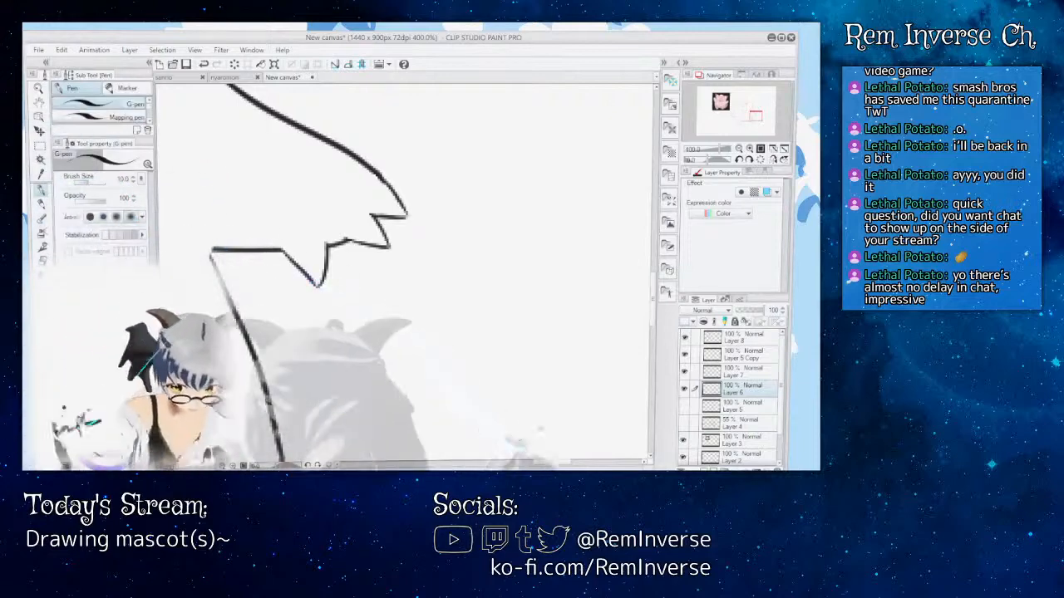
drag(558, 467, 485, 467)
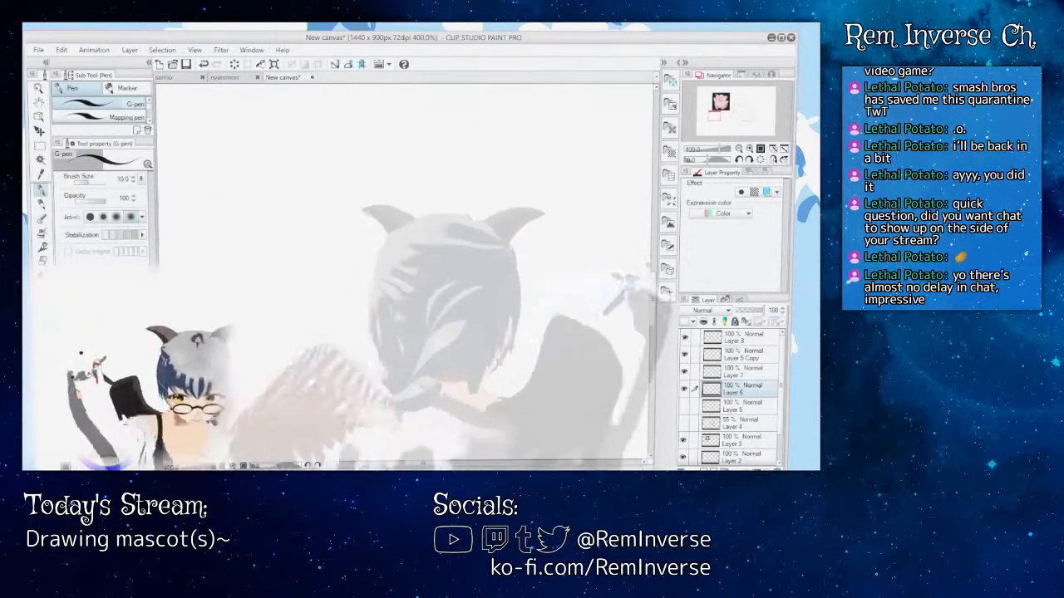
drag(756, 115, 715, 110)
drag(654, 263, 654, 215)
drag(436, 467, 549, 465)
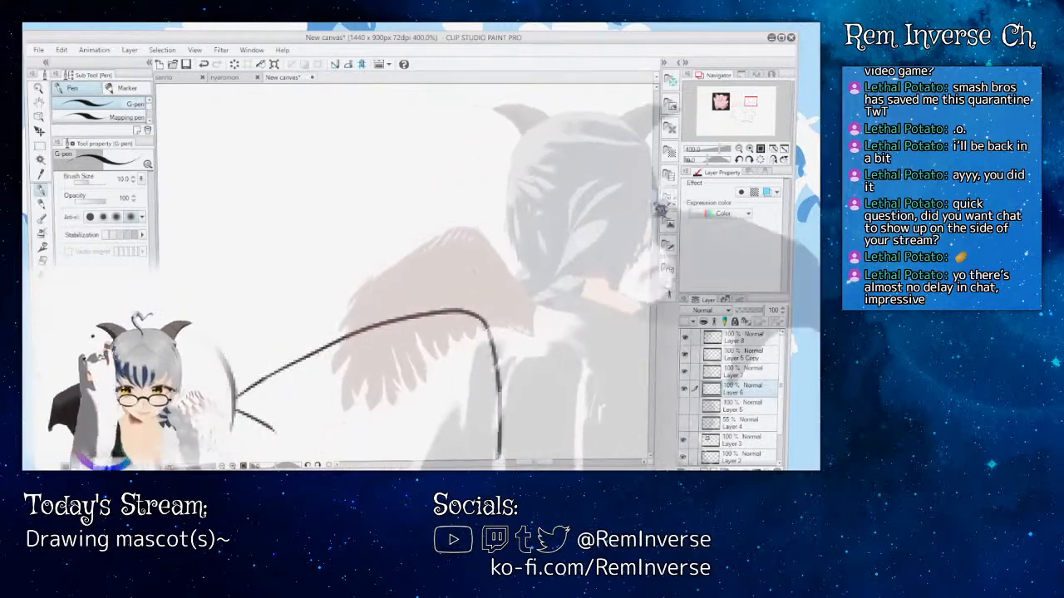
drag(654, 217, 654, 285)
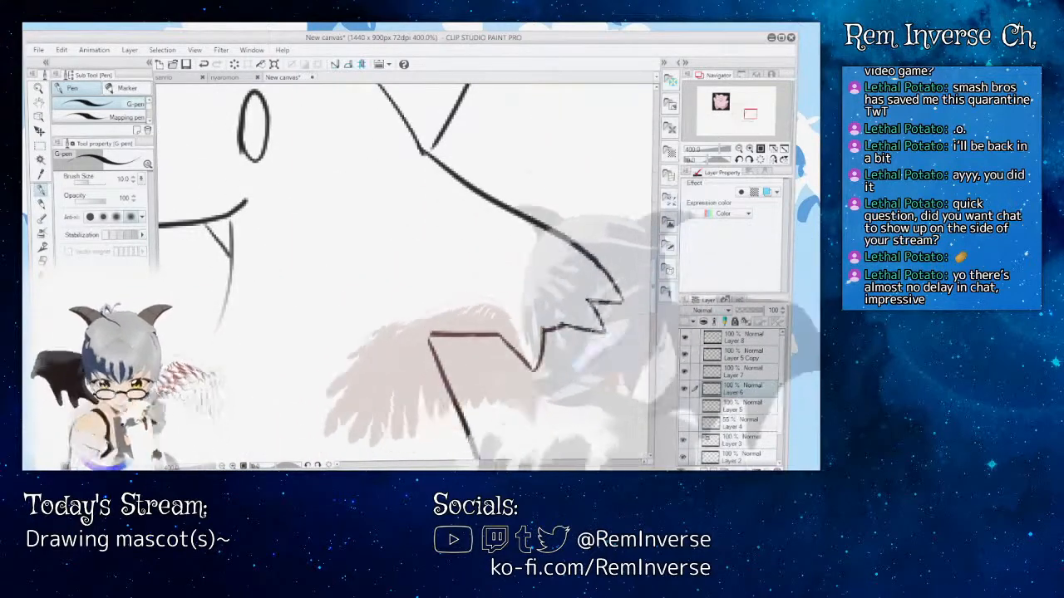
drag(534, 463, 550, 463)
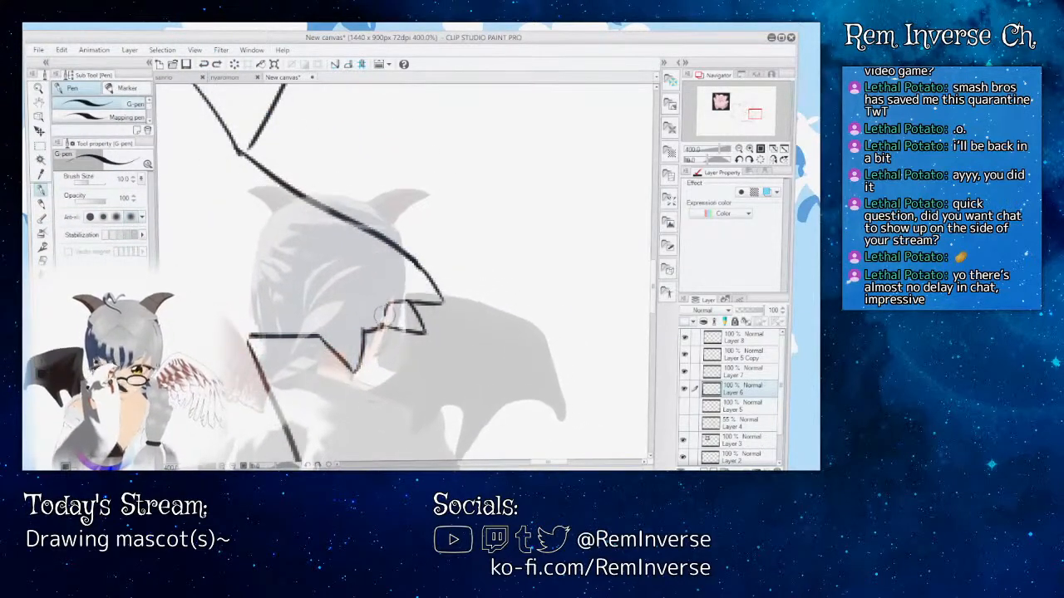
key(ctrl+z)
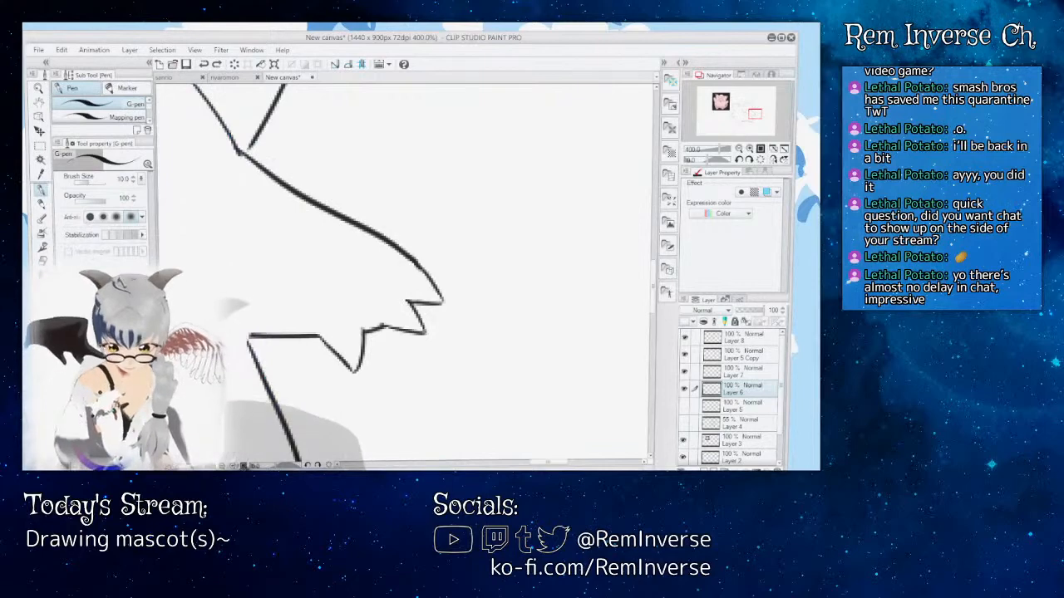
Step: Ink a rounded base line closing off the right hand's middle claw and check it against the drawing
key(ctrl+plus)
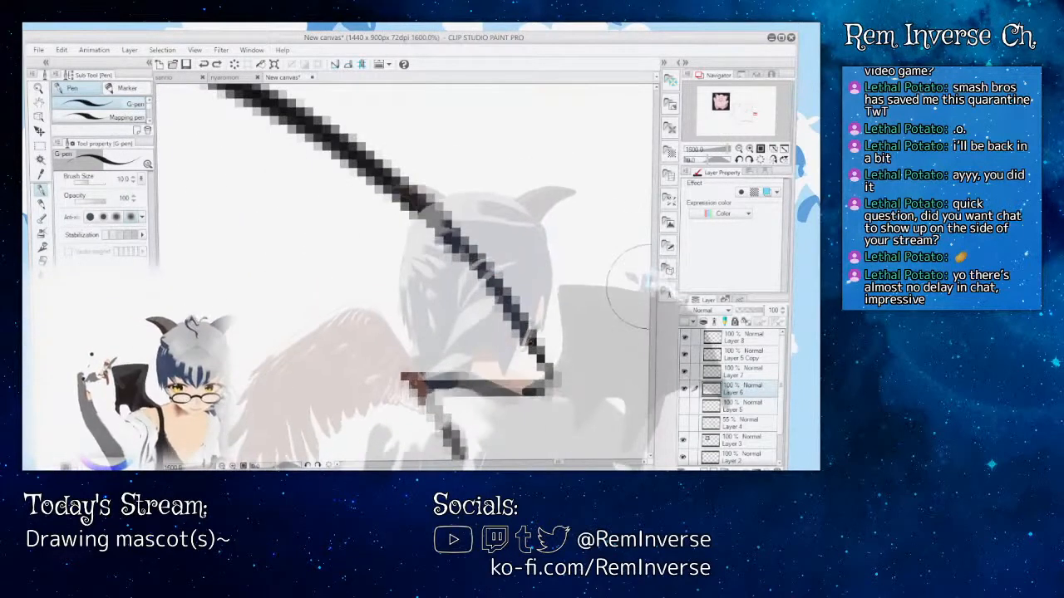
drag(655, 296, 655, 301)
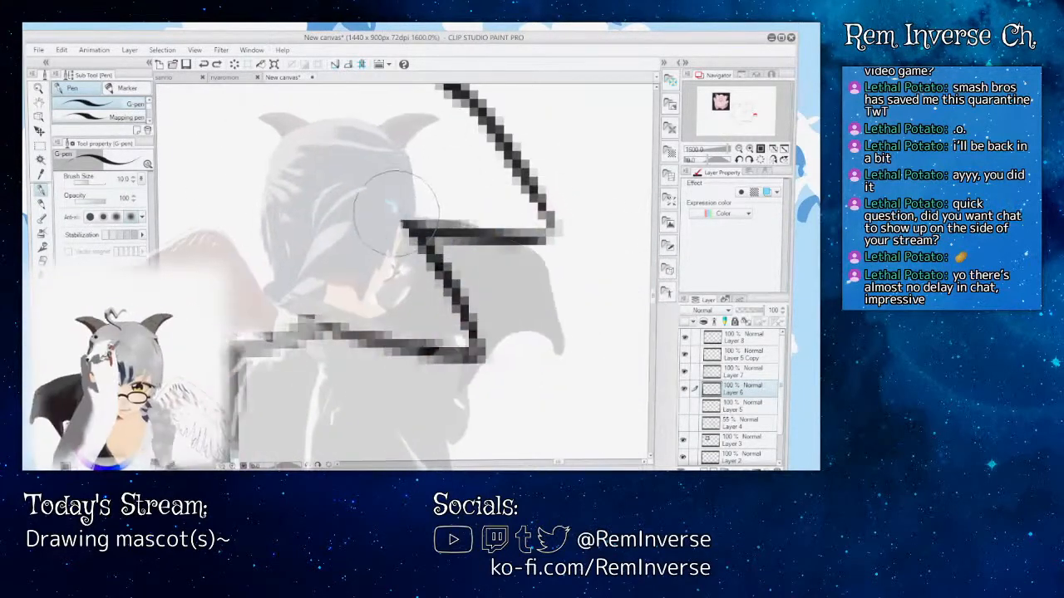
mouse_move(403, 218)
mouse_down()
mouse_move(366, 219)
mouse_move(328, 243)
mouse_up()
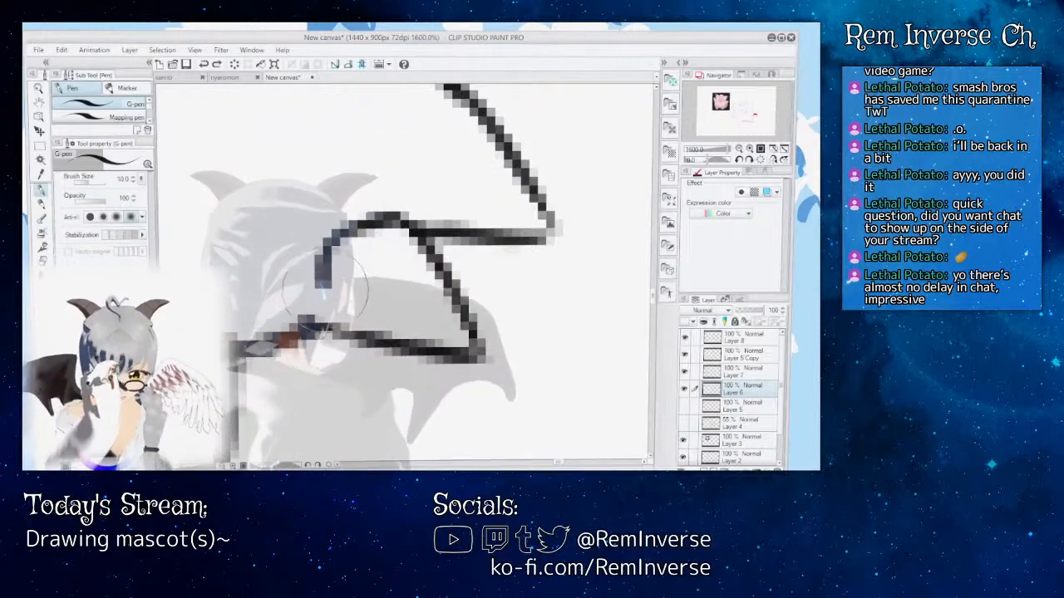
key(ctrl+minus)
key(ctrl+minus)
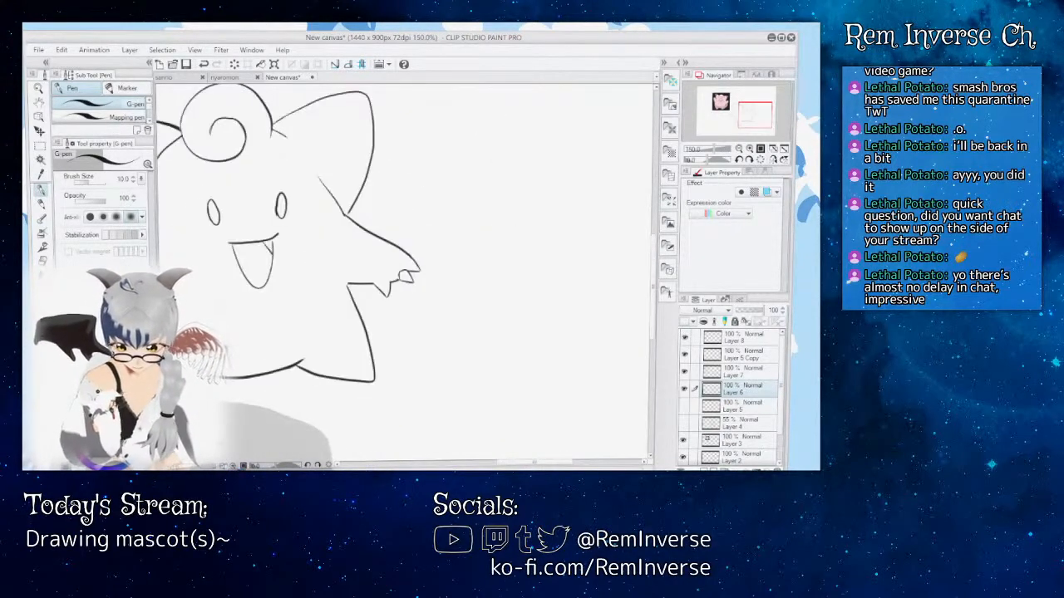
Step: Ink a rounded base line closing off the outermost claw of the right hand and check it against the drawing
key(ctrl+plus)
key(ctrl+plus)
key(ctrl+plus)
key(ctrl+plus)
key(ctrl+plus)
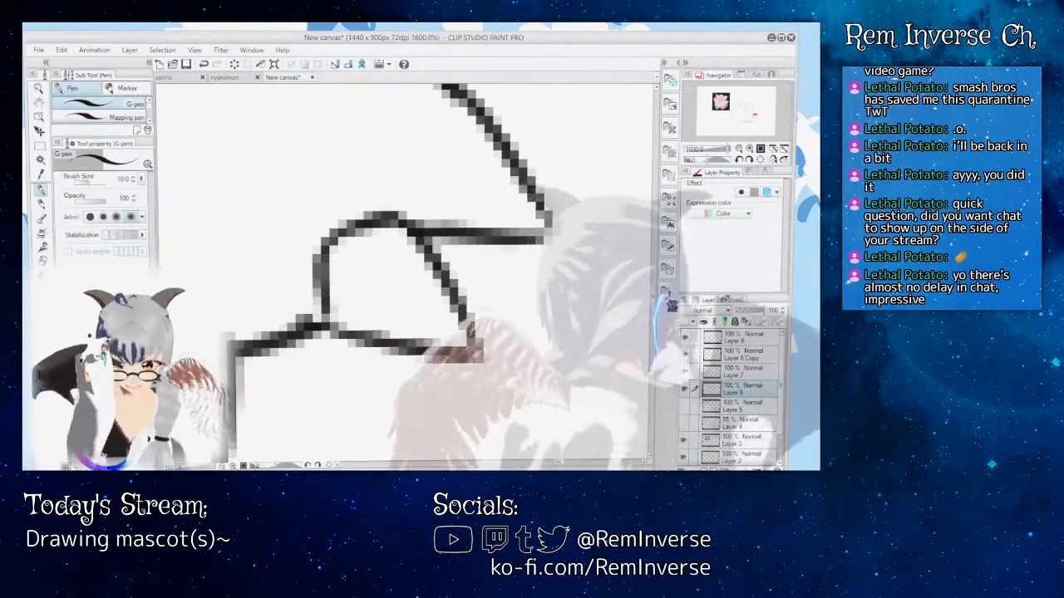
drag(656, 302, 655, 296)
mouse_move(478, 238)
mouse_down()
mouse_move(425, 265)
mouse_move(408, 289)
mouse_move(409, 345)
mouse_up()
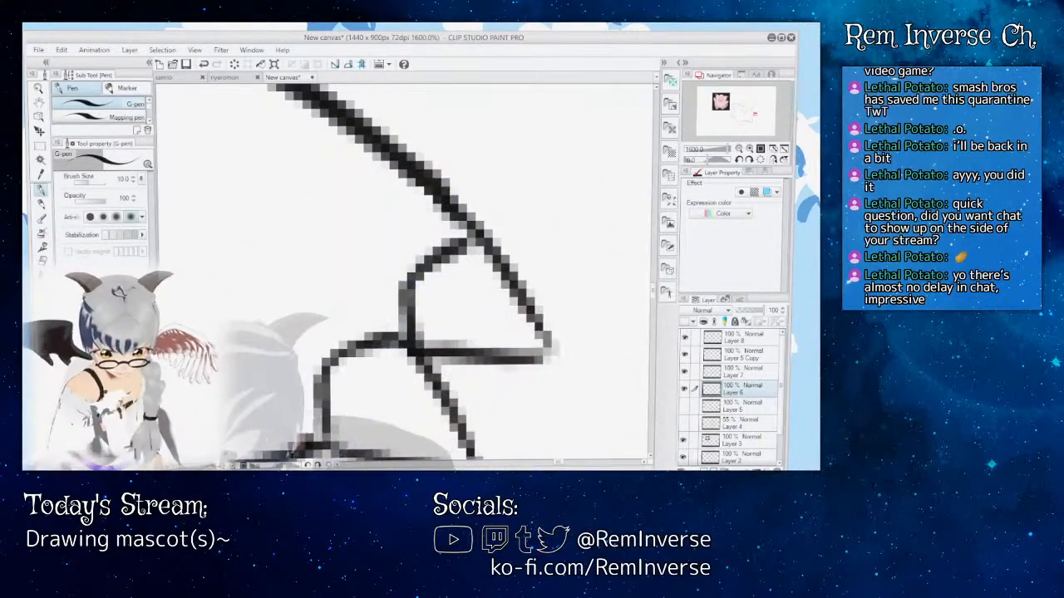
key(ctrl+minus)
key(ctrl+minus)
key(ctrl+minus)
key(ctrl+minus)
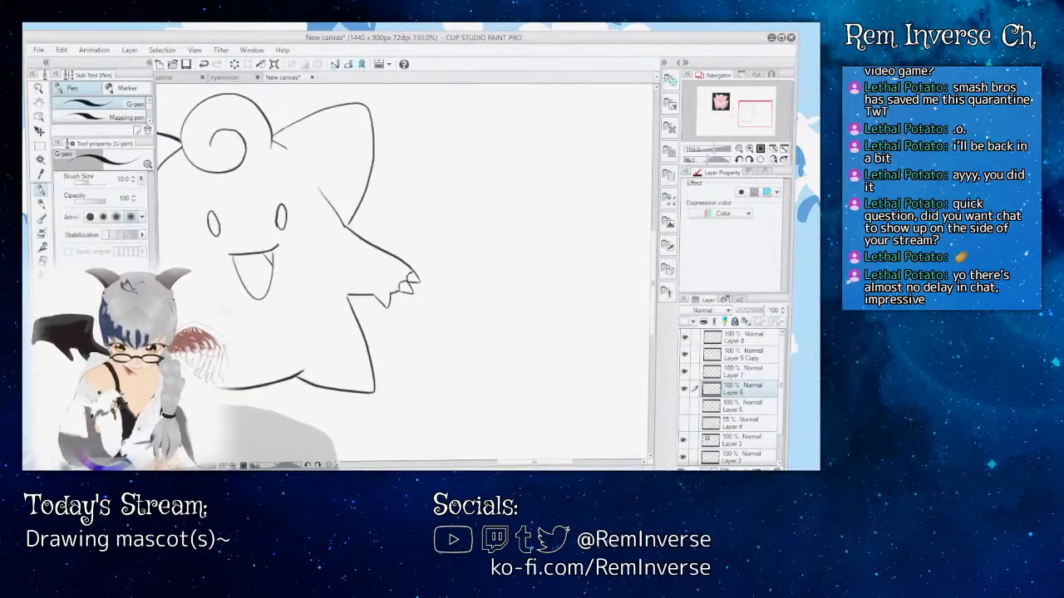
key(ctrl+minus)
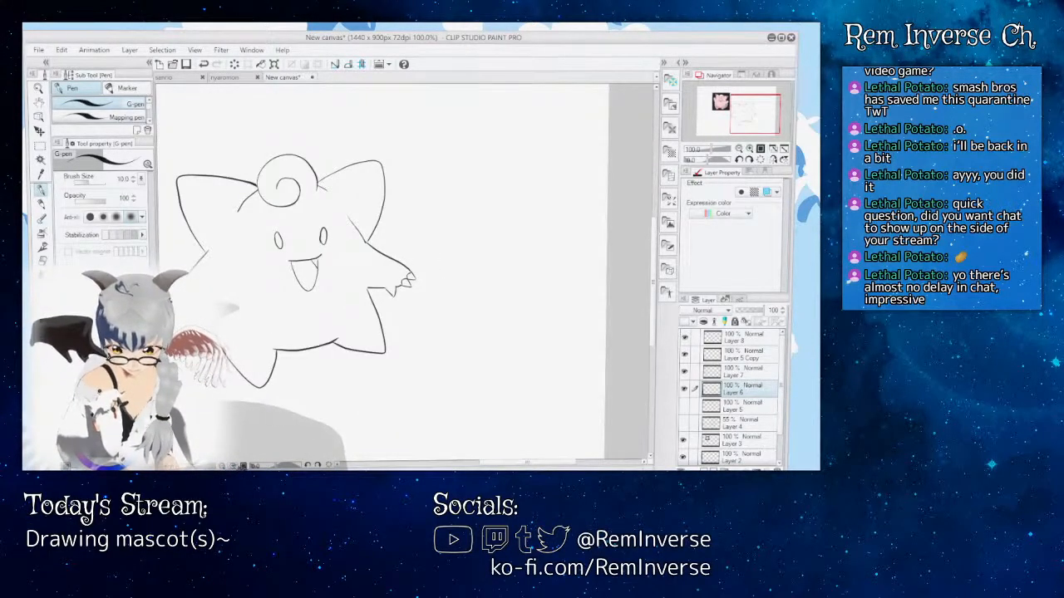
Step: Undo the rounded base lines on the right hand's two outer claws
key(ctrl+plus)
key(ctrl+plus)
key(ctrl+plus)
key(ctrl+plus)
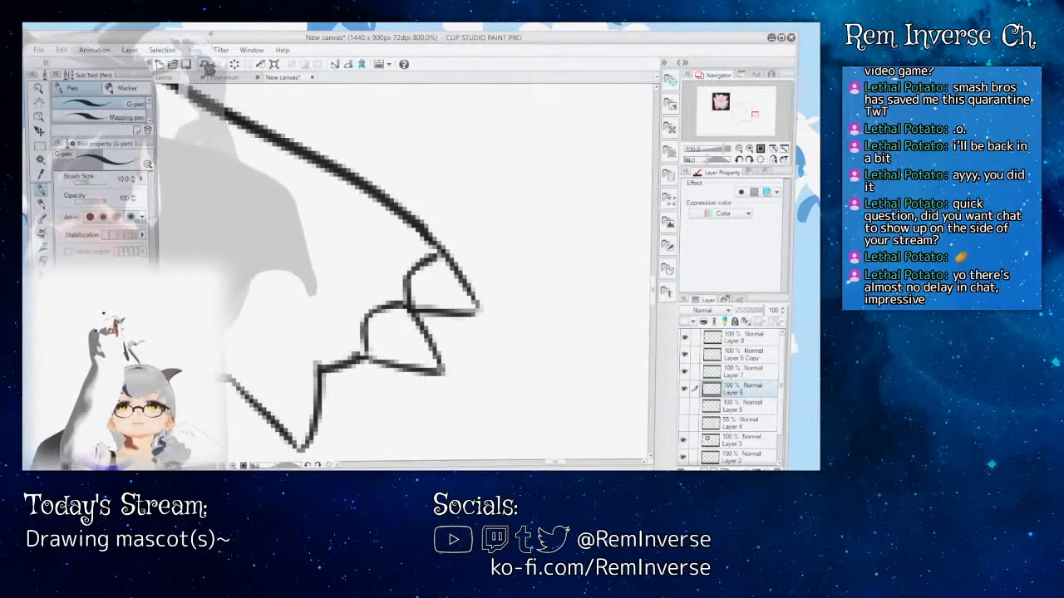
scroll(405, 270, left, 3)
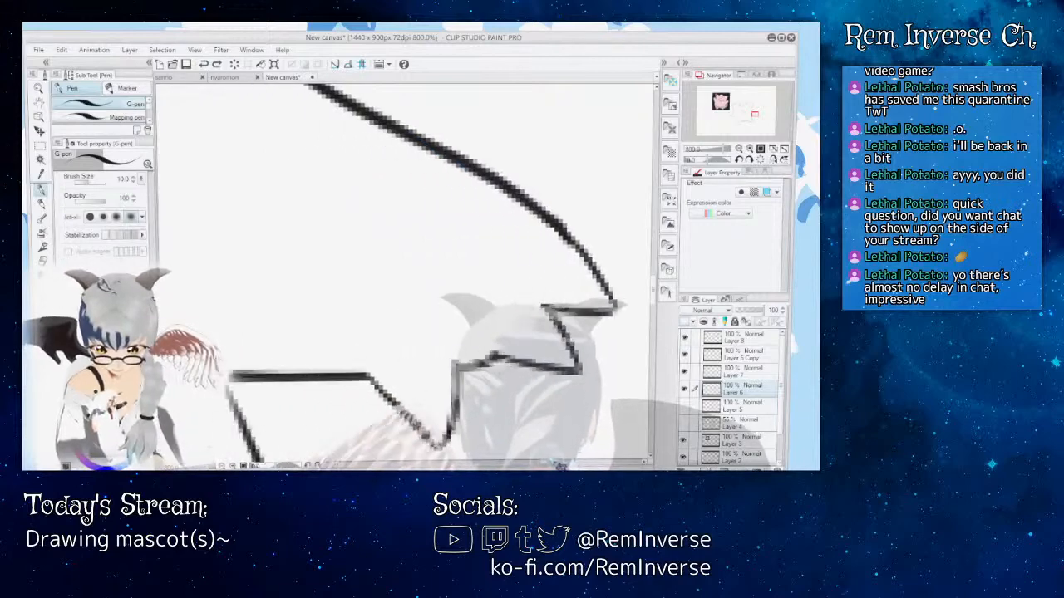
Step: Redraw smoother rounded base lines on the right hand's two outer claws with the G-pen, redoing the middle claw's curve once
scroll(406, 271, right, 5)
scroll(405, 270, left, 2)
scroll(532, 249, left, 3)
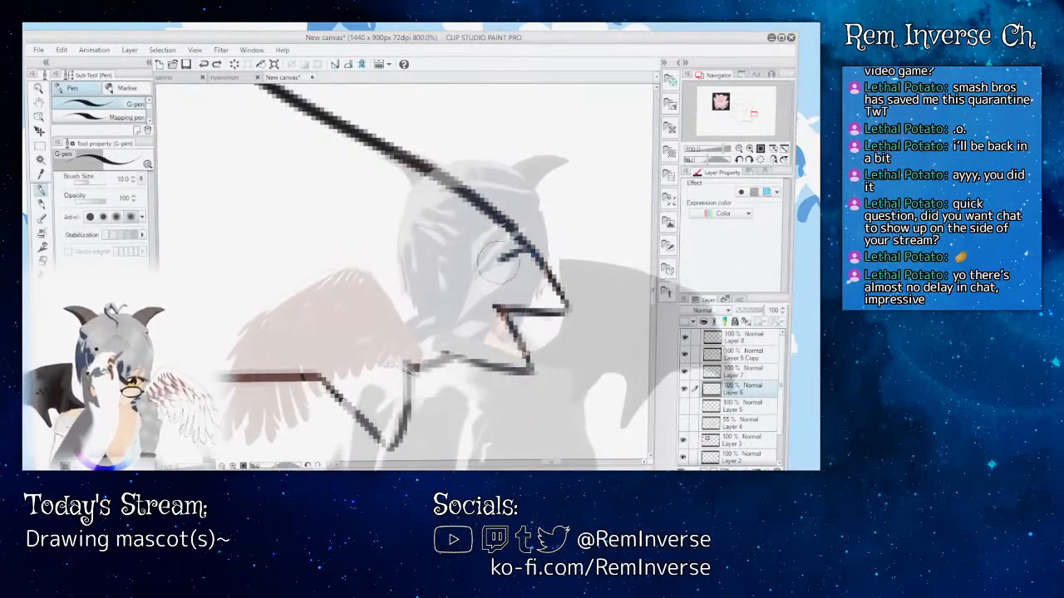
drag(525, 251, 461, 359)
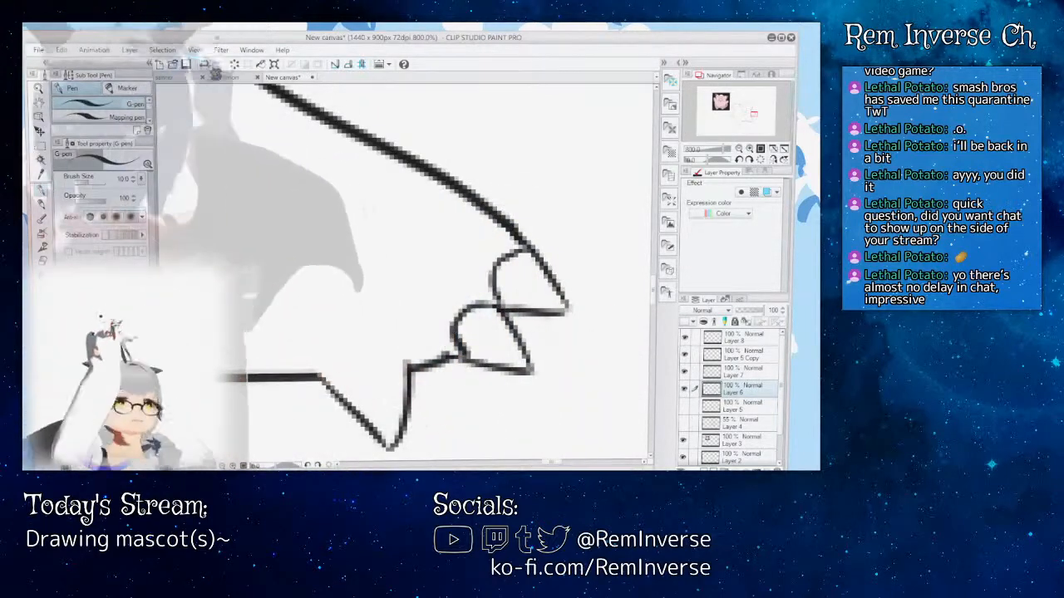
key(ctrl+z)
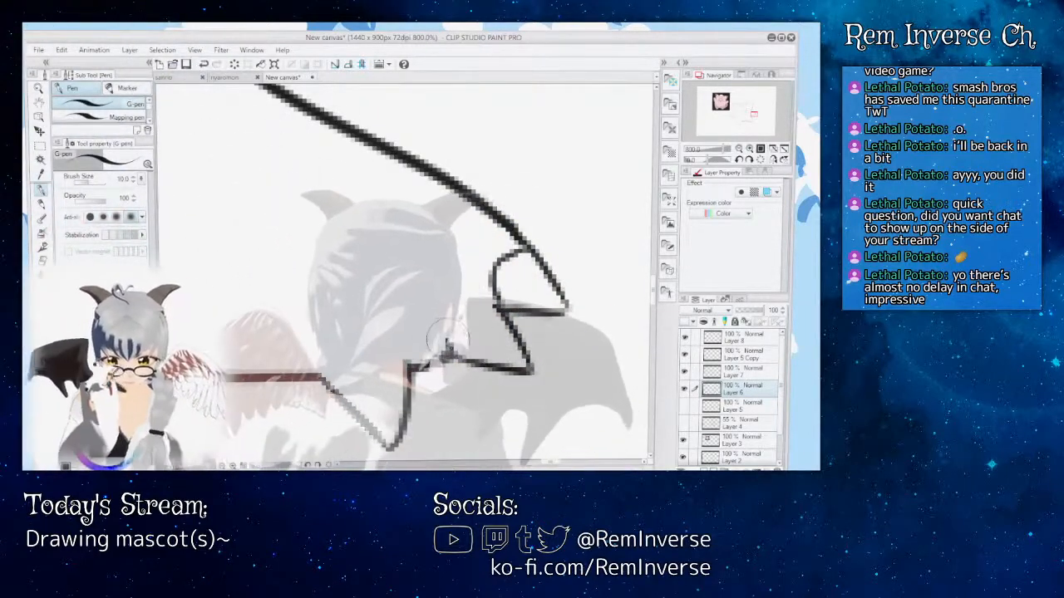
mouse_move(442, 314)
mouse_down()
mouse_move(463, 294)
mouse_move(500, 308)
mouse_up()
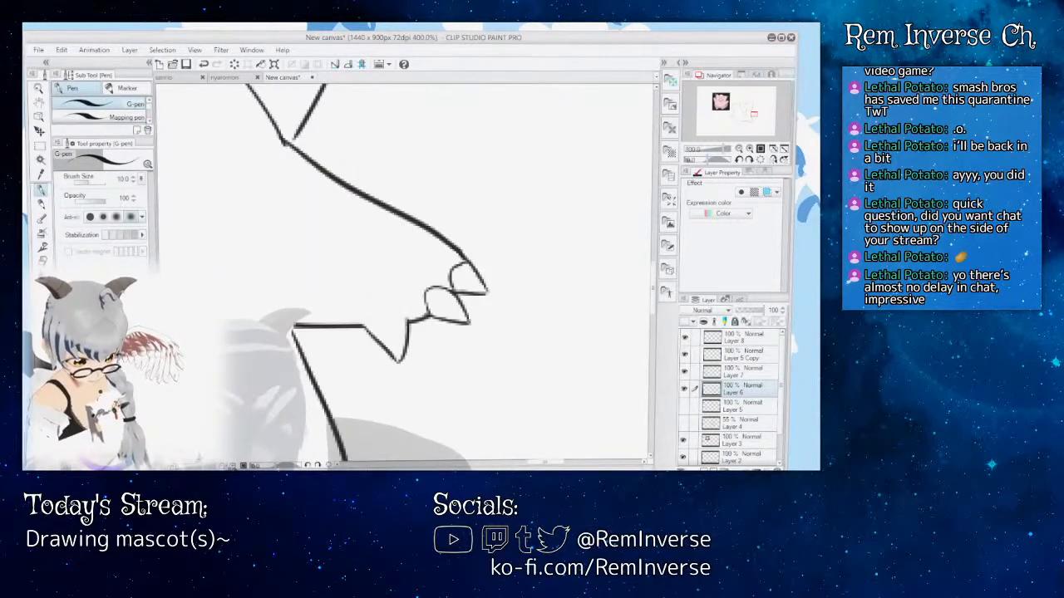
key(ctrl+0)
key(ctrl+plus)
key(ctrl+plus)
key(ctrl+plus)
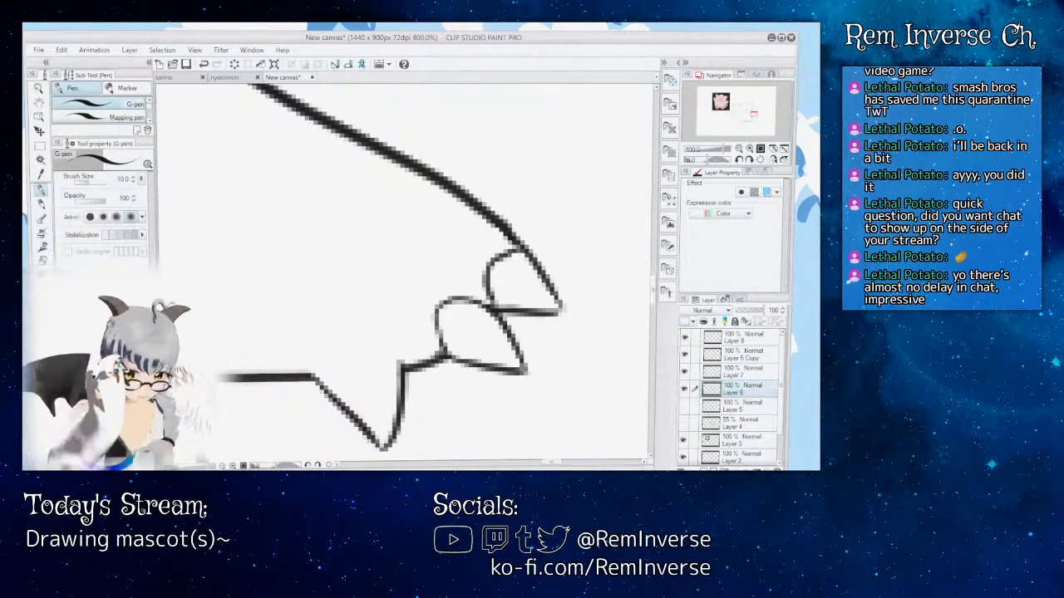
Step: Erase the rounded base line of the right hand's outermost claw and try one replacement stroke
key(e)
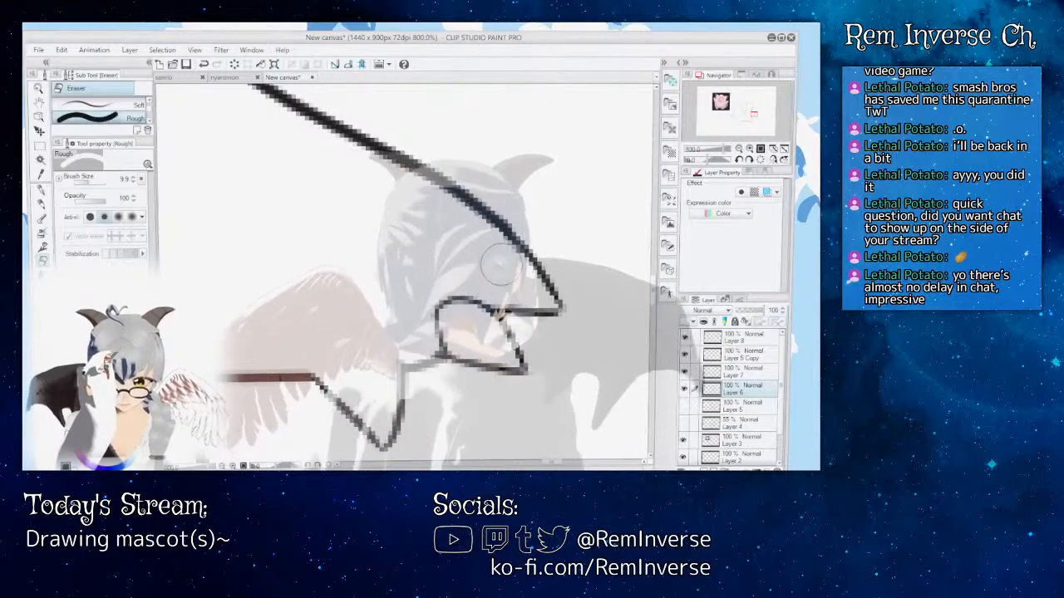
key(p)
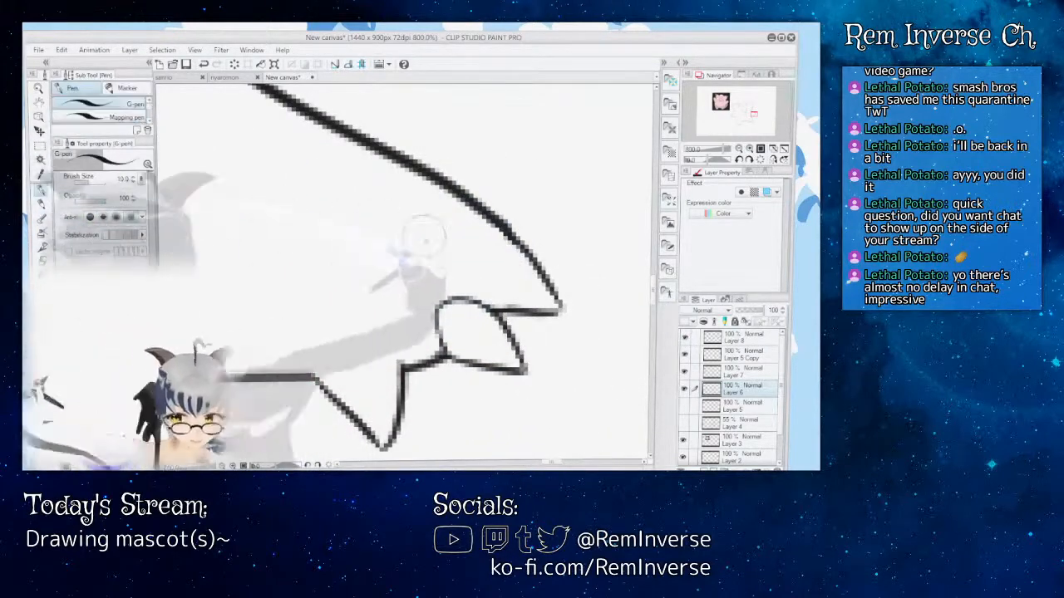
drag(525, 259, 477, 264)
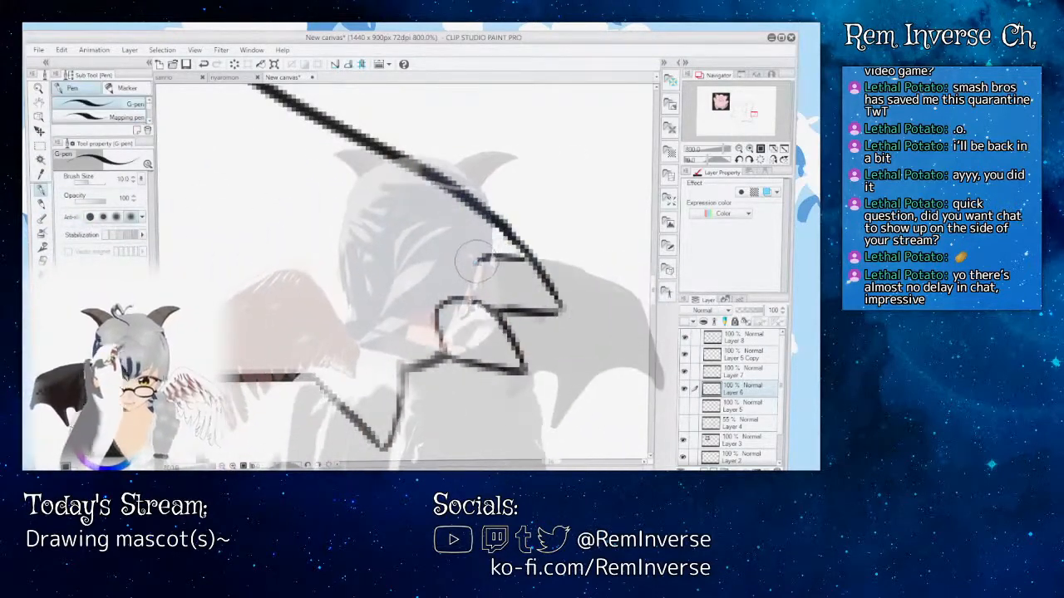
key(ctrl+z)
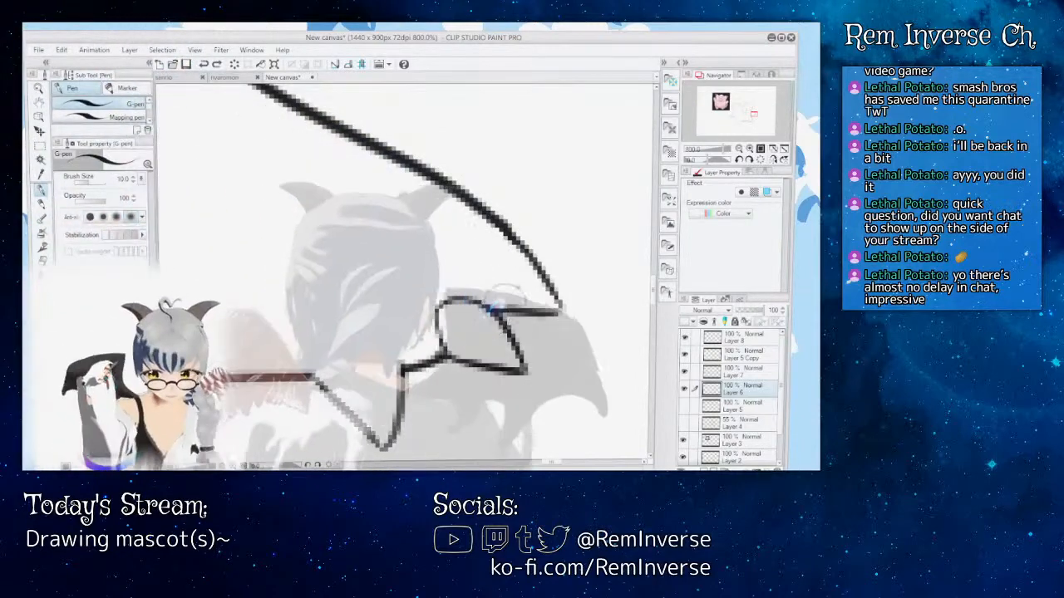
Step: Try several replacement curves for the base of the right hand's outermost claw, undoing each one
drag(497, 307, 493, 268)
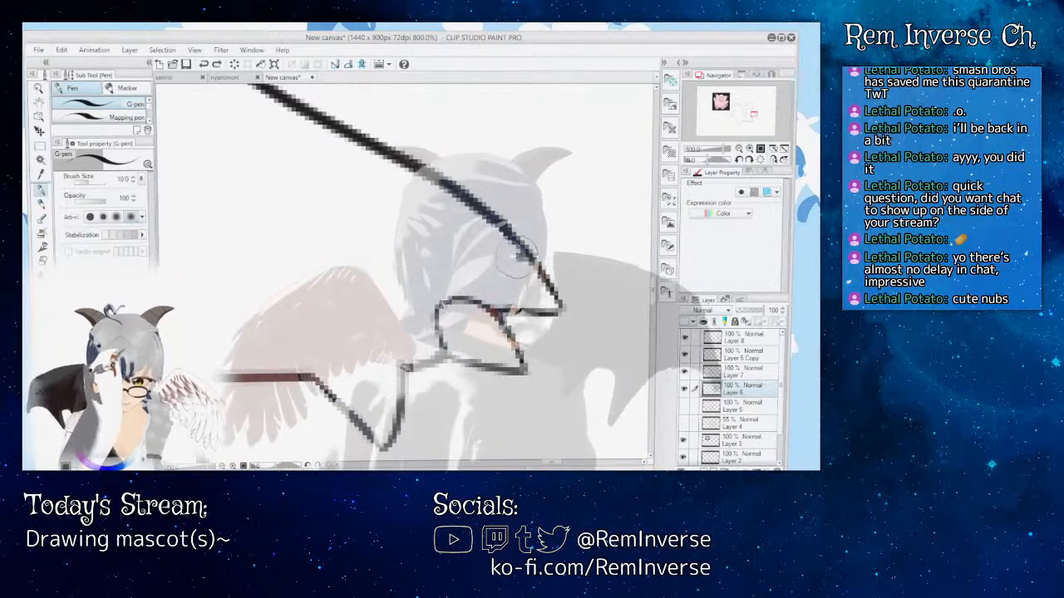
drag(524, 253, 499, 263)
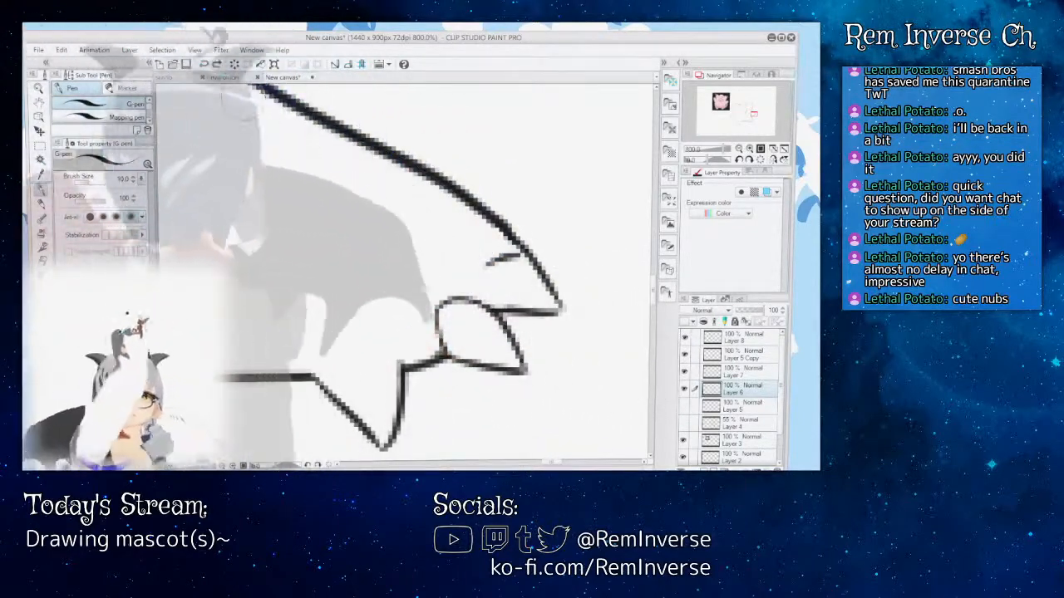
key(ctrl+z)
drag(521, 255, 496, 260)
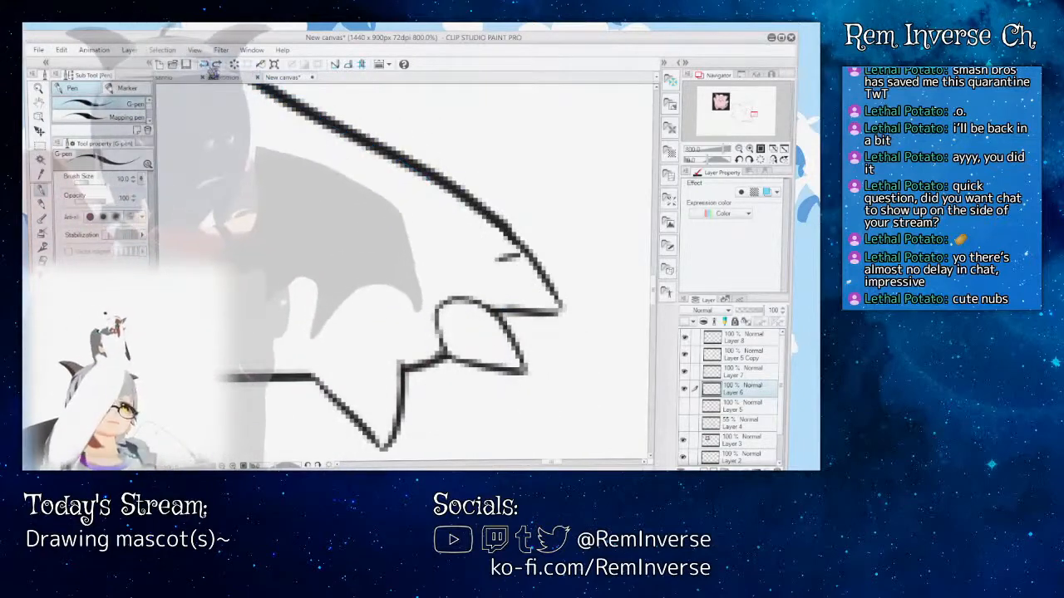
click(205, 65)
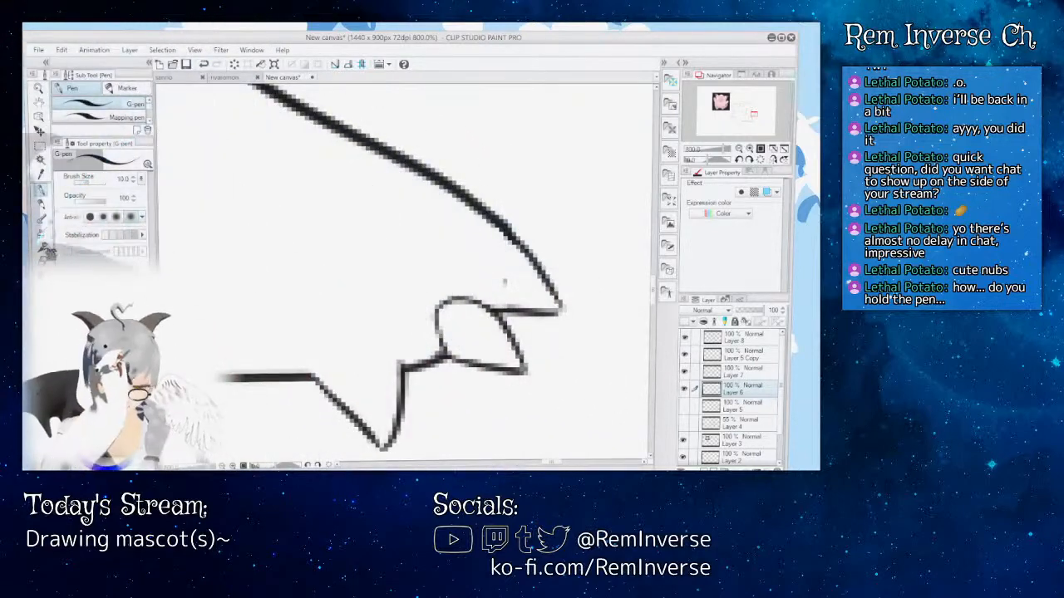
key(e)
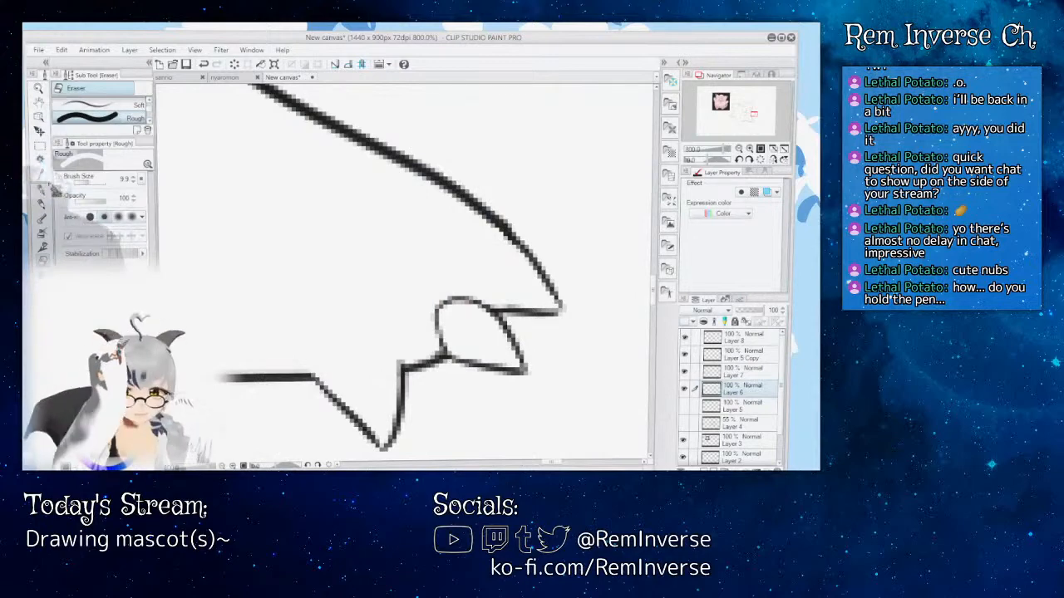
key(p)
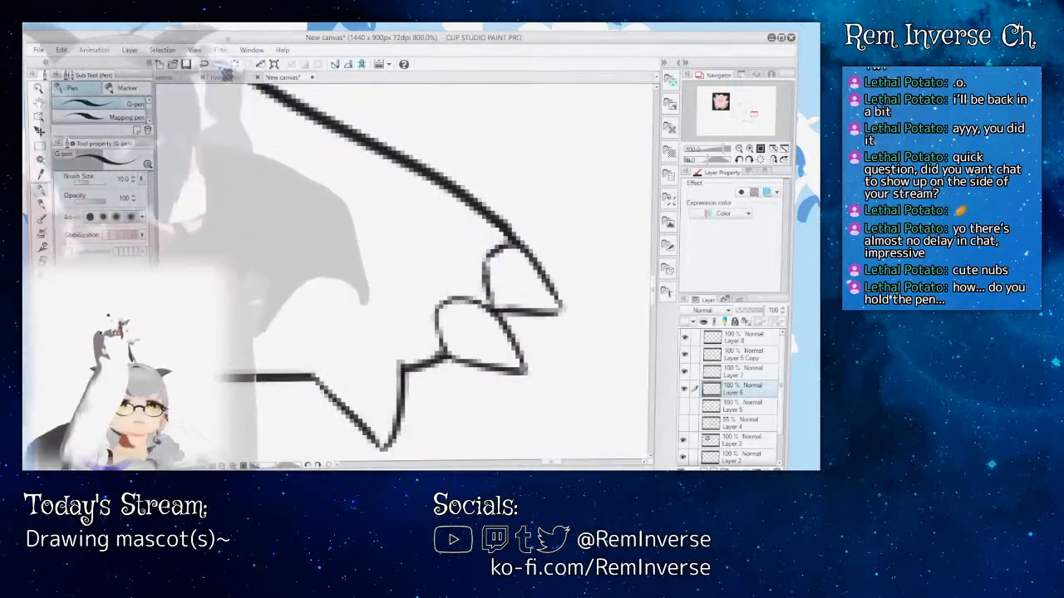
click(205, 65)
click(205, 65)
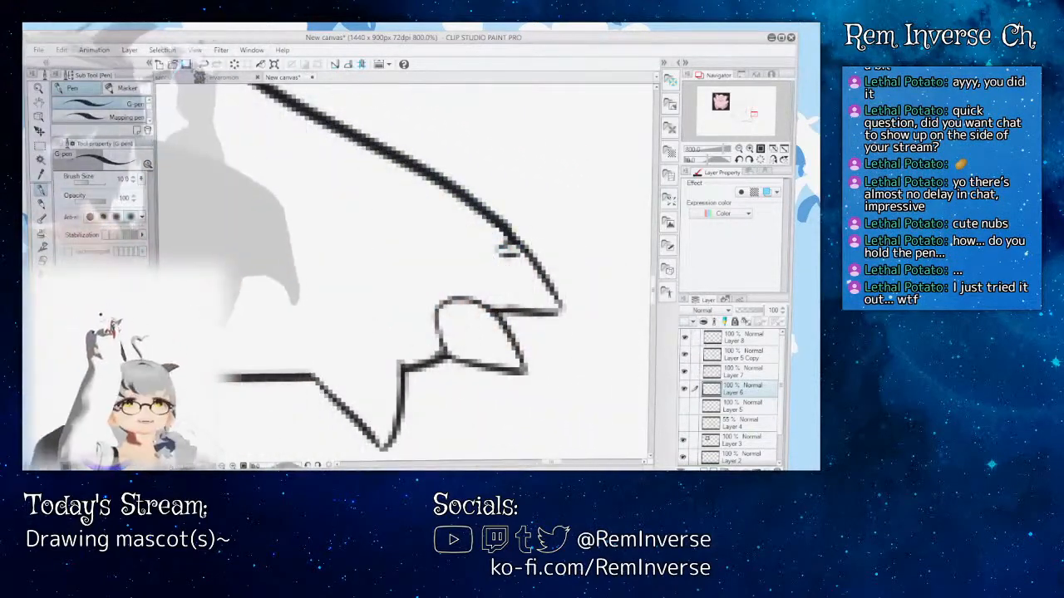
click(205, 65)
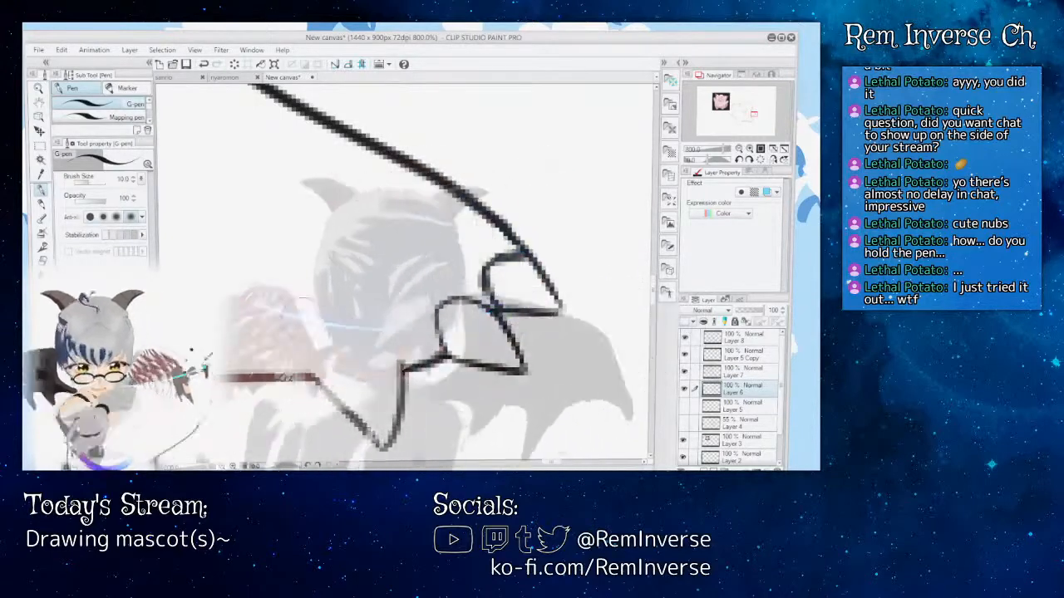
Step: Erase the upper end of the outermost claw's base curve on the right hand and re-ink it to meet the arm outline
key(e)
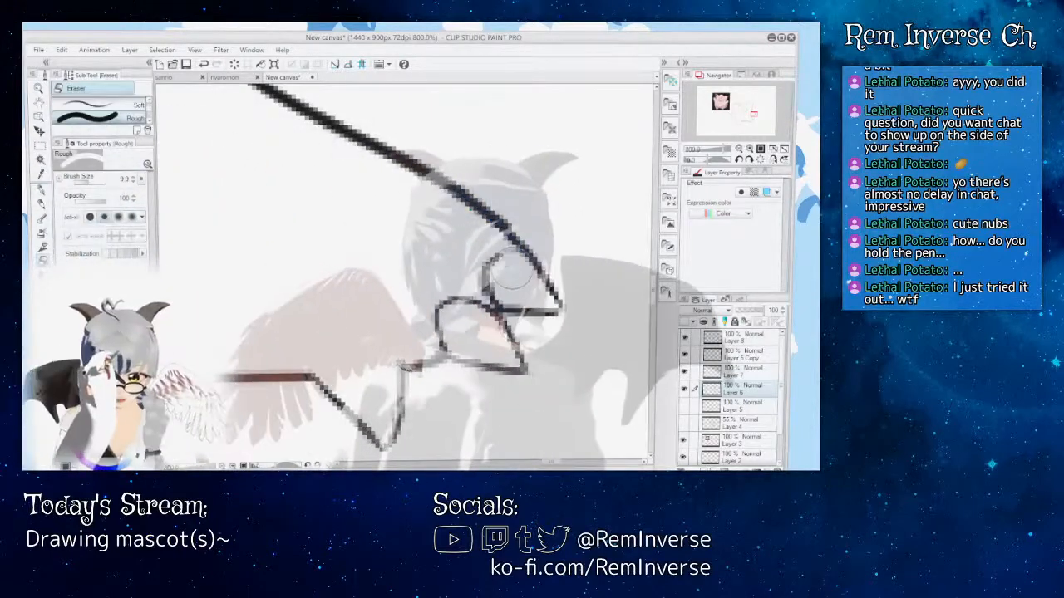
key(p)
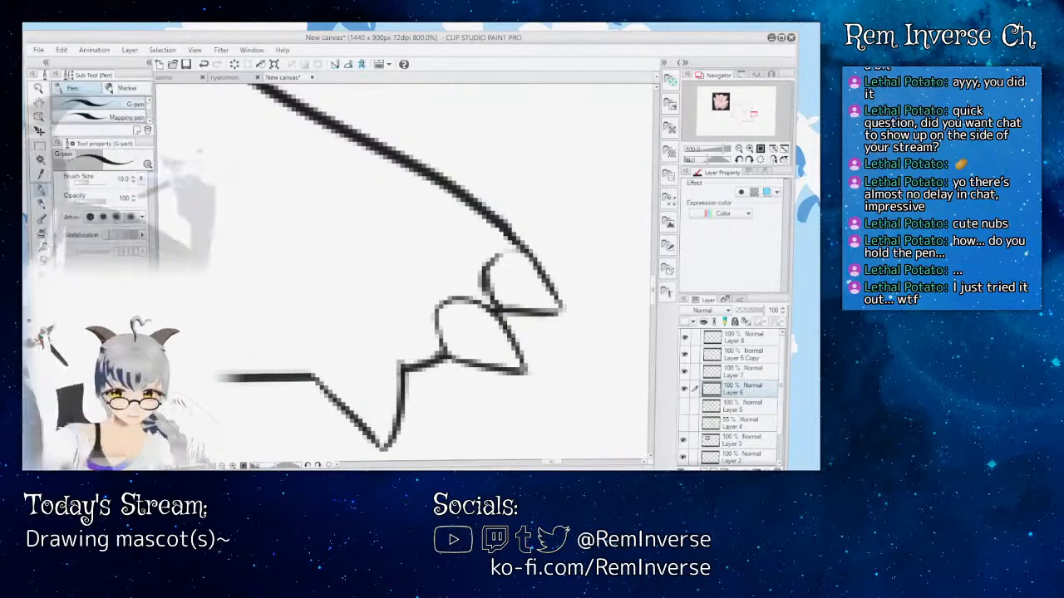
drag(492, 264, 555, 296)
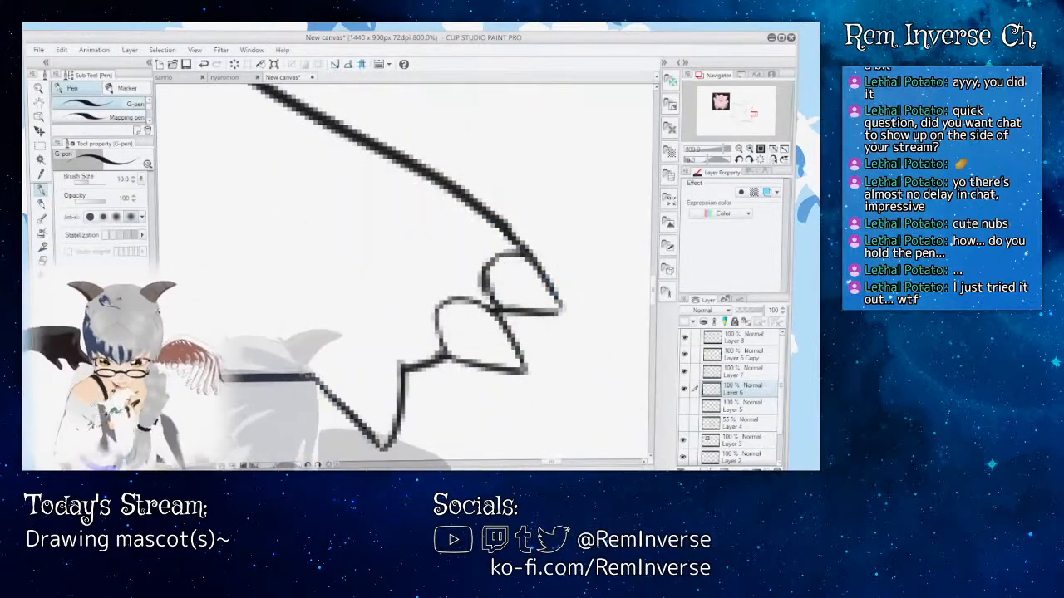
Step: Ink rounded base lines closing off the left hand's two outer claws with the G-pen
key(ctrl+minus)
key(ctrl+minus)
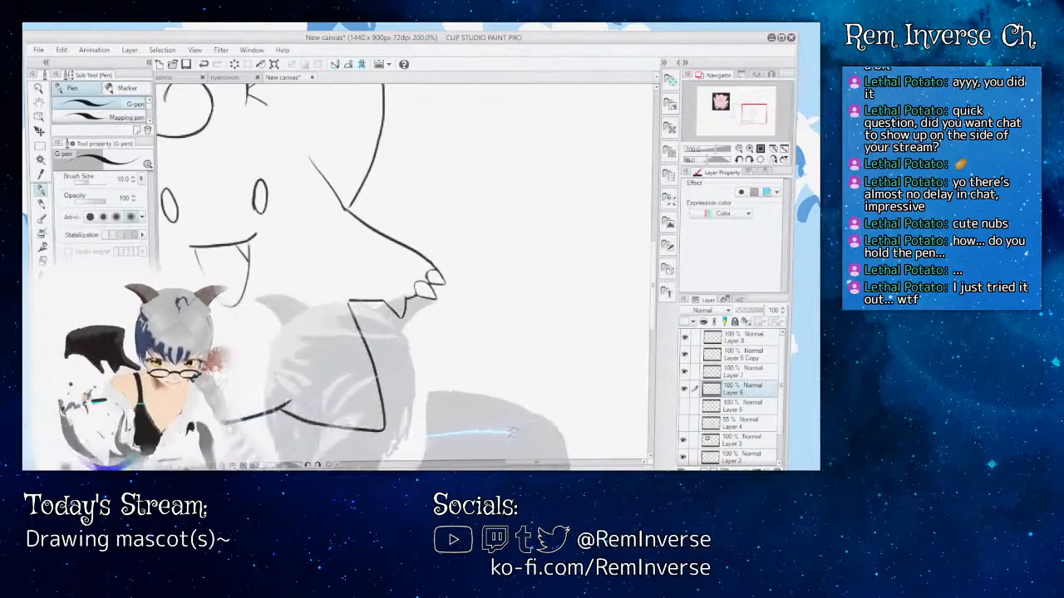
key(ctrl+minus)
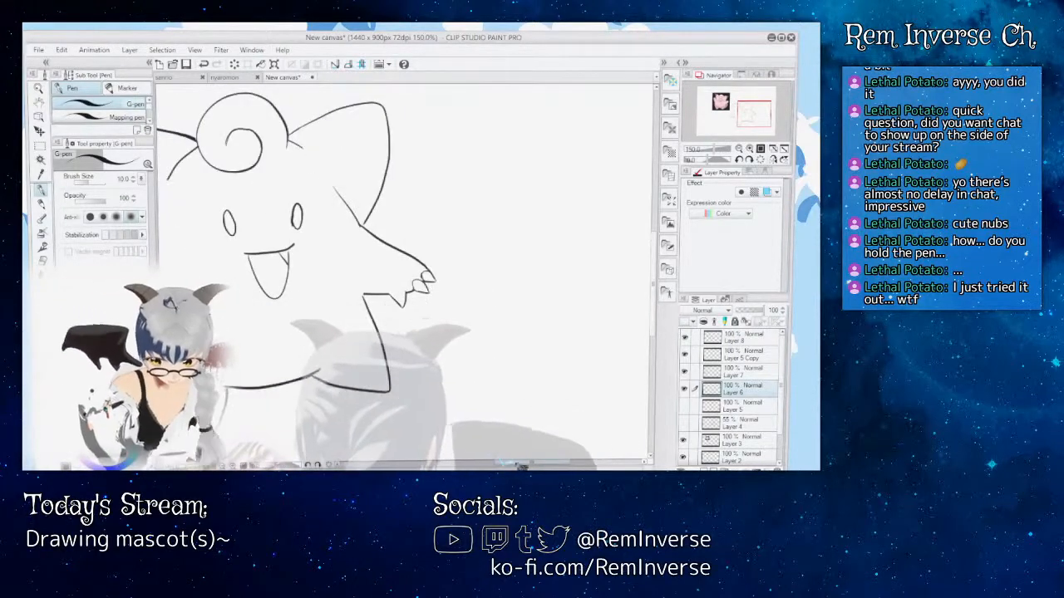
drag(515, 463, 463, 463)
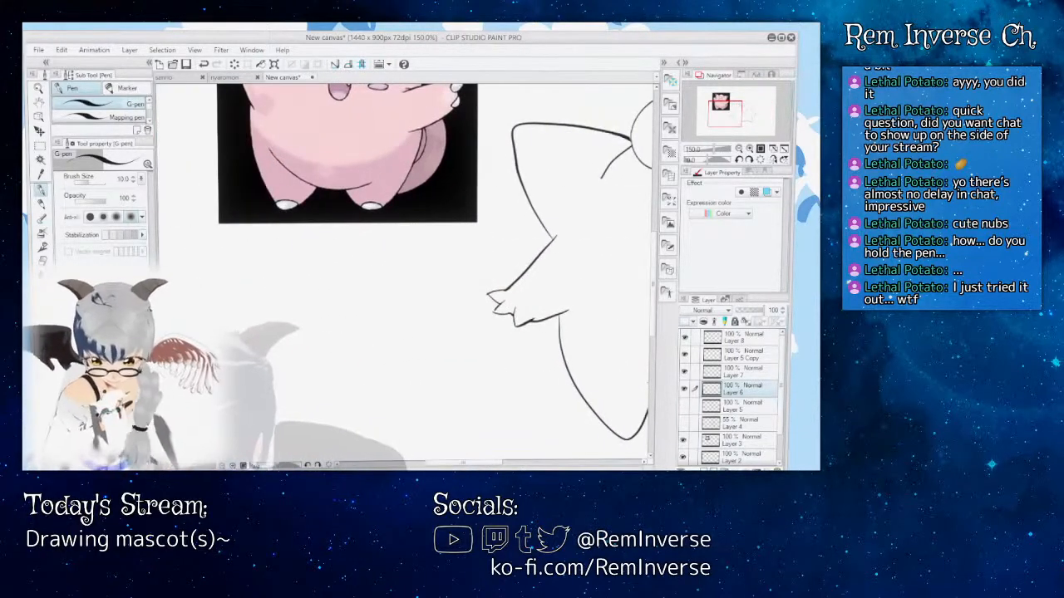
key(ctrl+plus)
key(ctrl+plus)
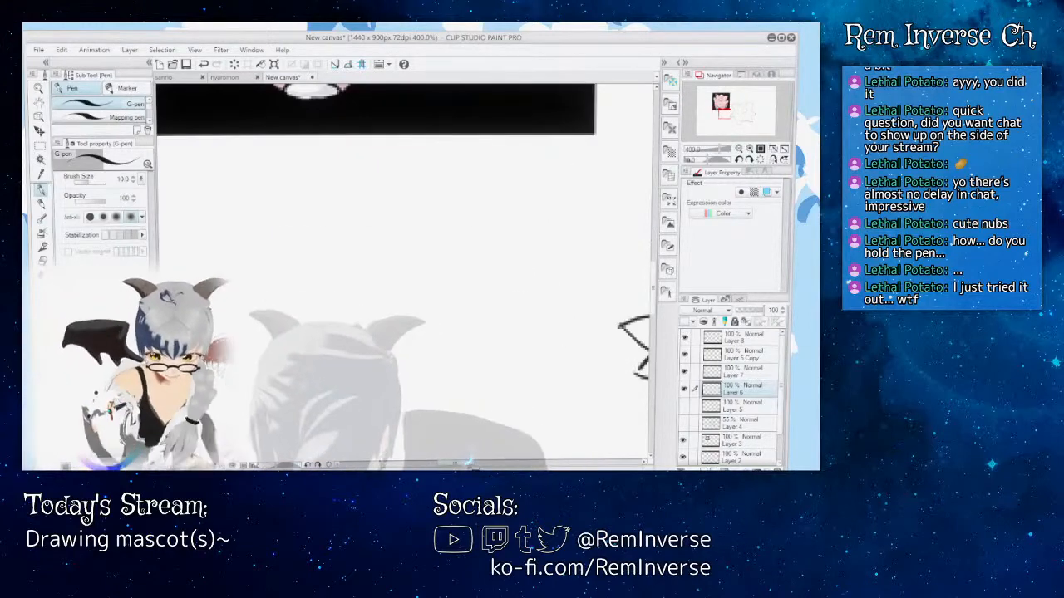
drag(471, 463, 496, 463)
drag(654, 289, 663, 297)
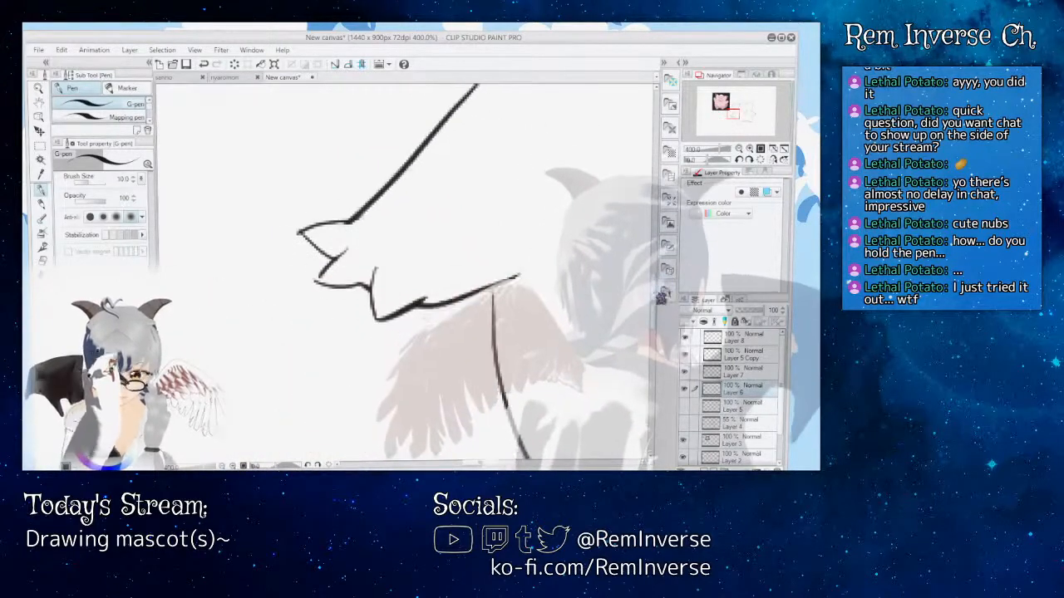
key(ctrl+plus)
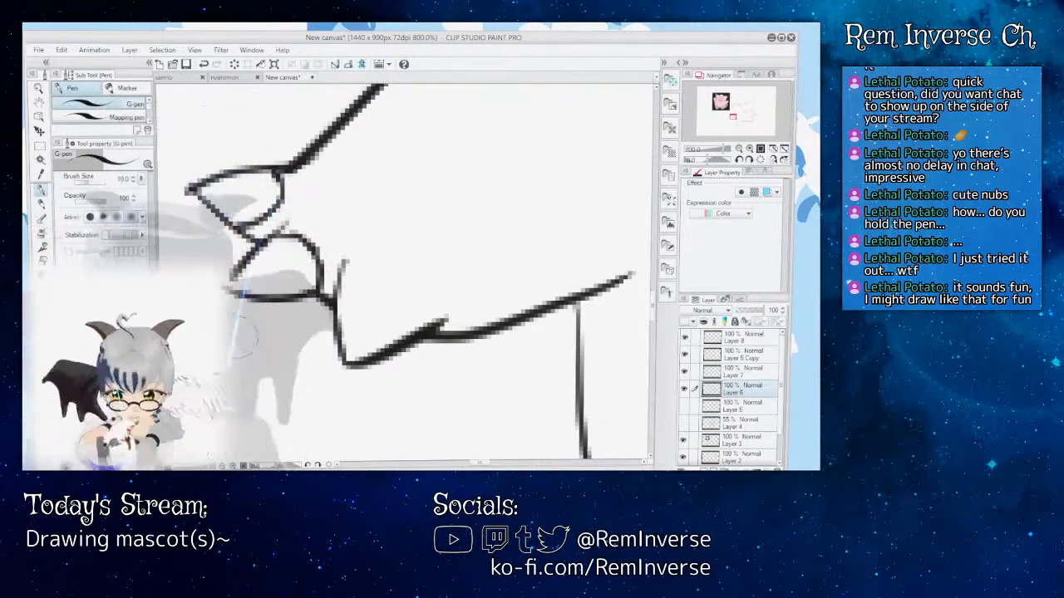
Step: Check the left hand against the whole figure and redraw the base line of its uppermost claw
key(ctrl+minus)
key(ctrl+minus)
key(ctrl+minus)
key(ctrl+minus)
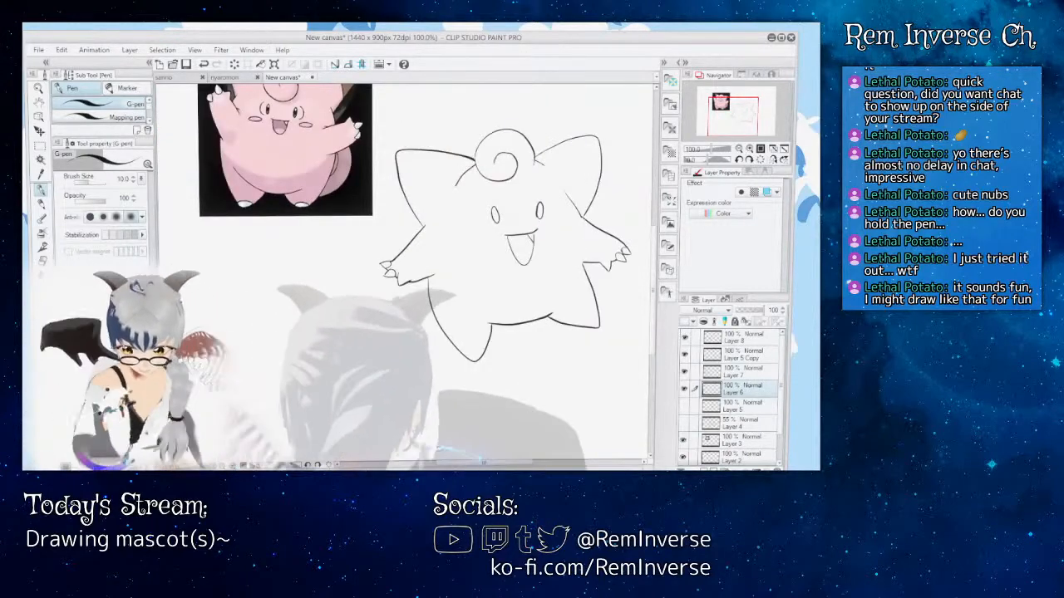
key(ctrl+plus)
key(ctrl+plus)
key(ctrl+plus)
key(ctrl+plus)
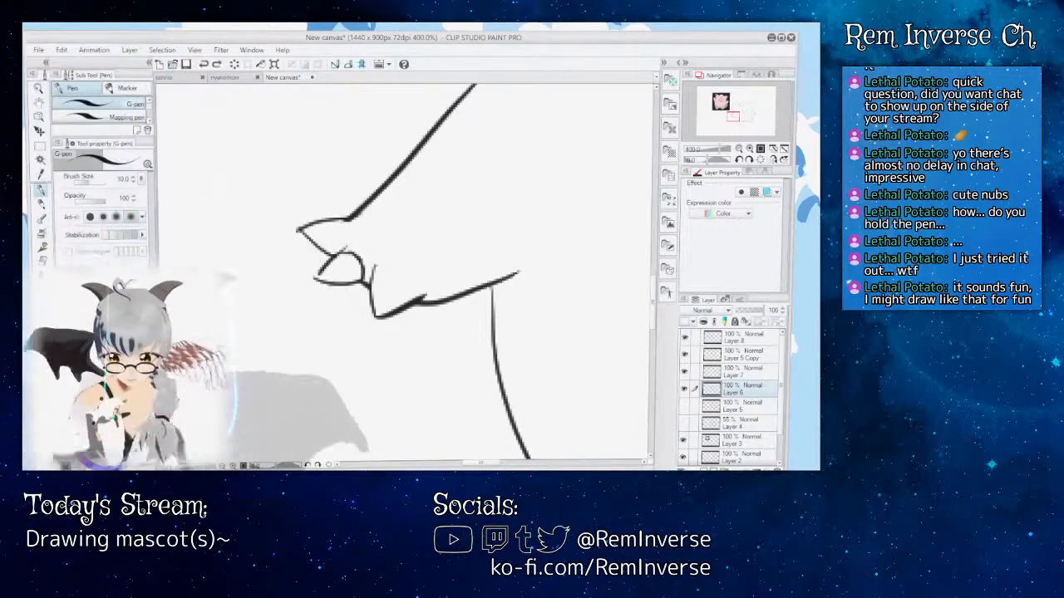
key(ctrl+plus)
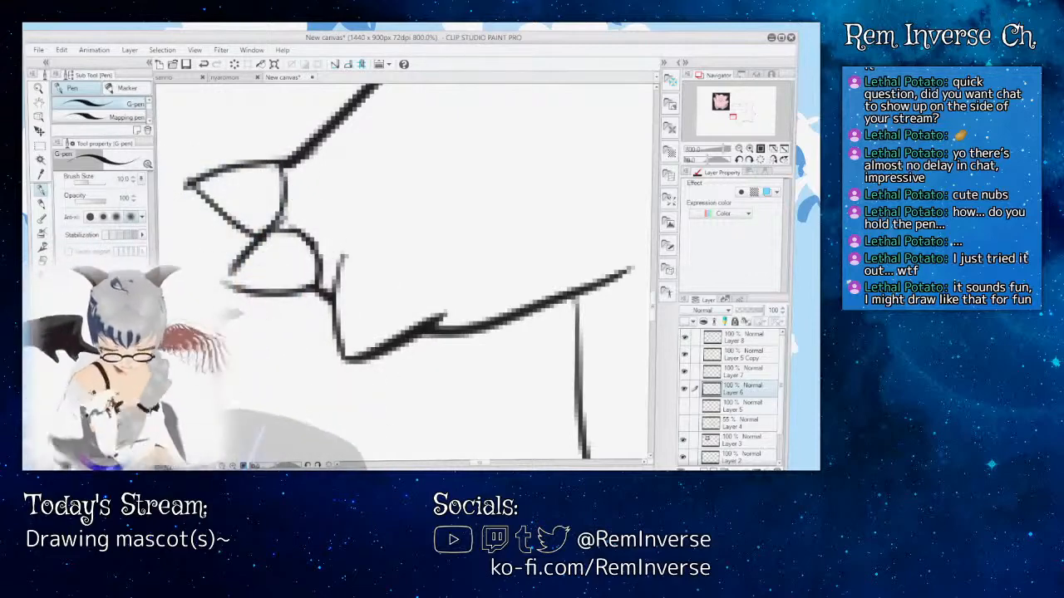
Step: Review the full character and add a new layer directly above the line art on Layer 6
key(ctrl+minus)
key(ctrl+minus)
key(ctrl+minus)
key(ctrl+minus)
key(ctrl+minus)
key(ctrl+minus)
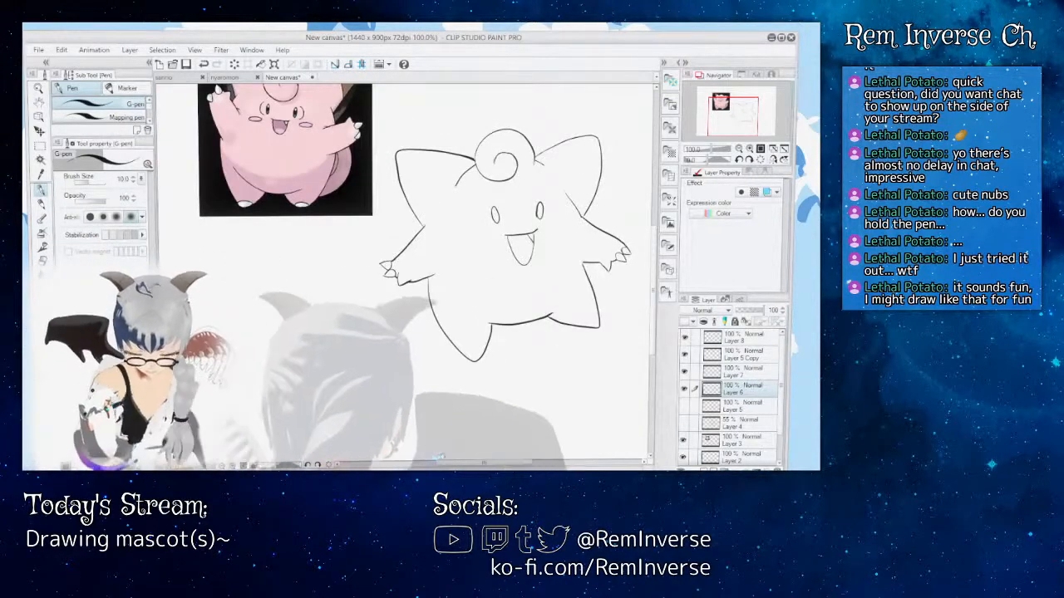
drag(454, 462, 470, 461)
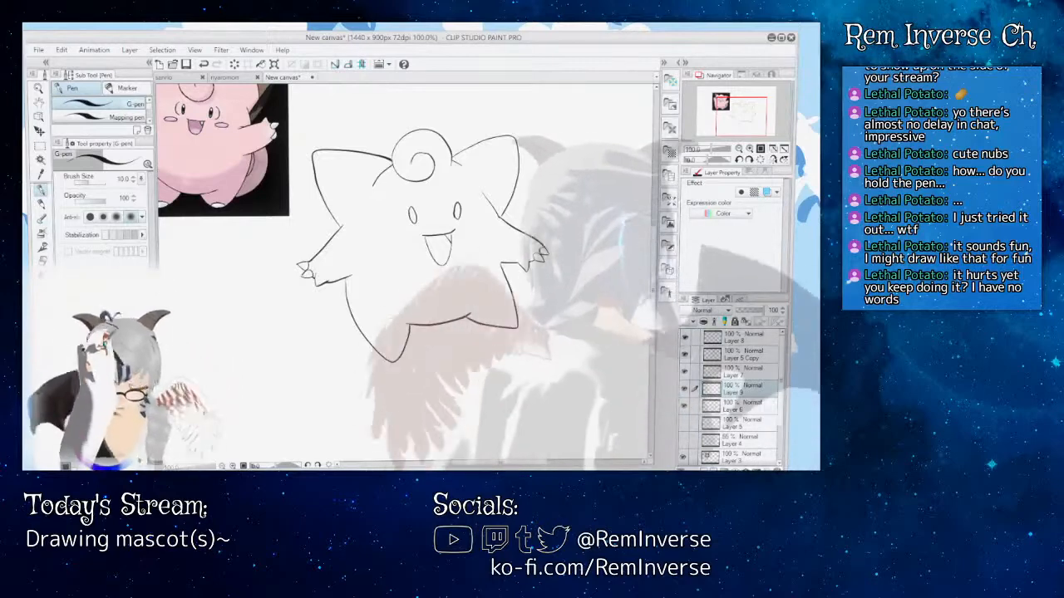
Step: Ink a curved toenail line across the tip of the left foot on the new layer
mouse_move(653, 252)
mouse_down()
mouse_move(653, 268)
mouse_move(653, 224)
mouse_move(643, 241)
mouse_up()
click(235, 465)
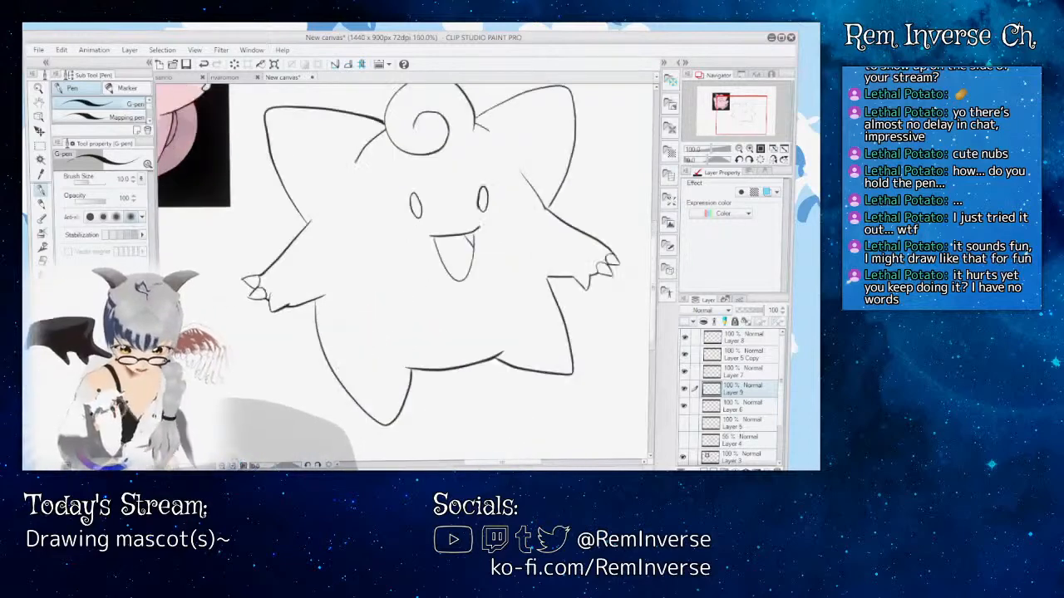
mouse_move(514, 460)
mouse_down()
mouse_move(457, 463)
mouse_move(545, 465)
mouse_up()
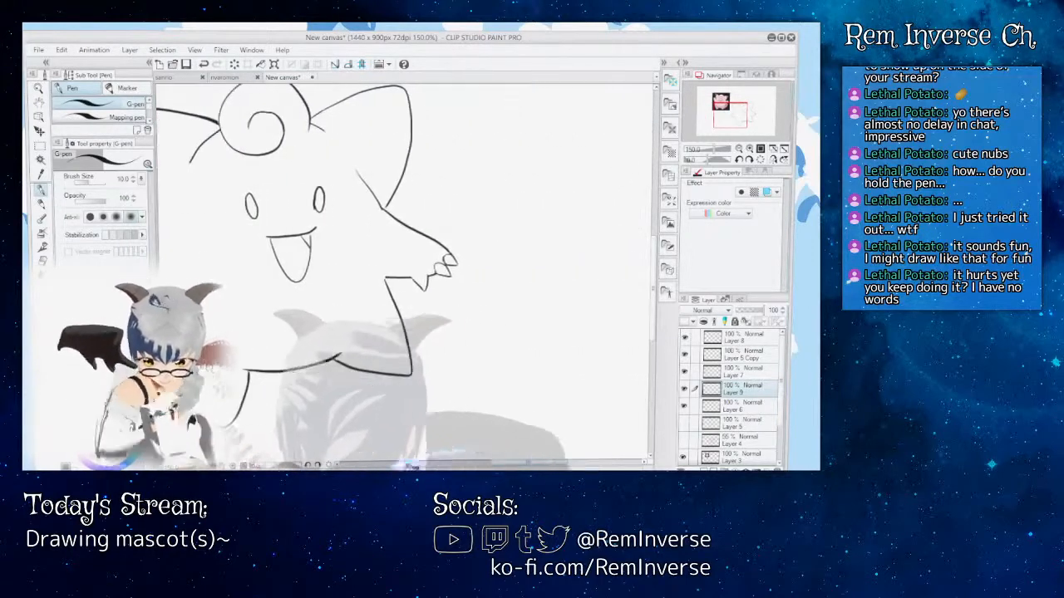
click(234, 465)
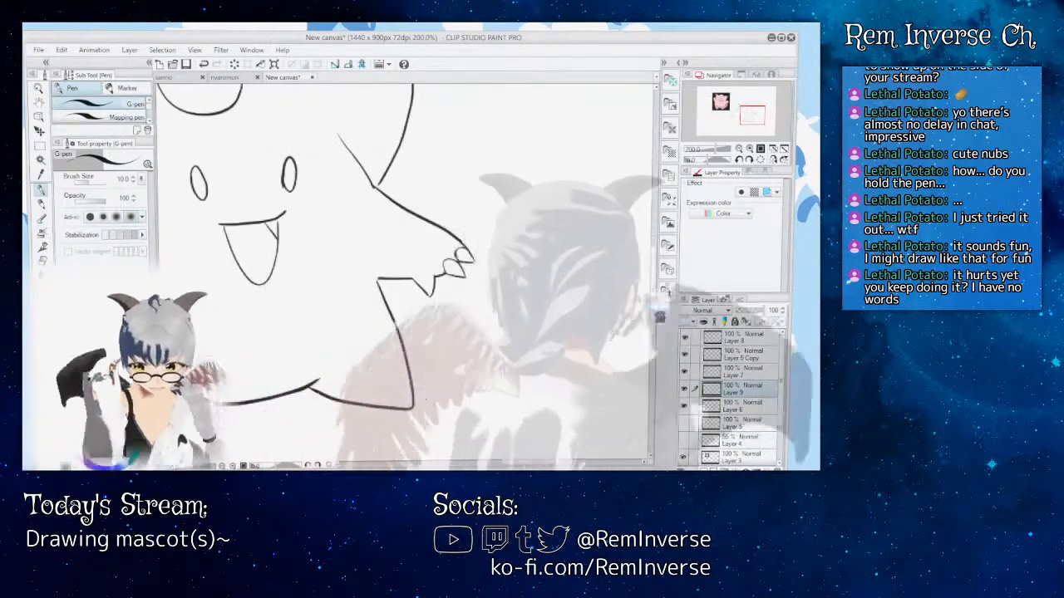
drag(655, 311, 657, 337)
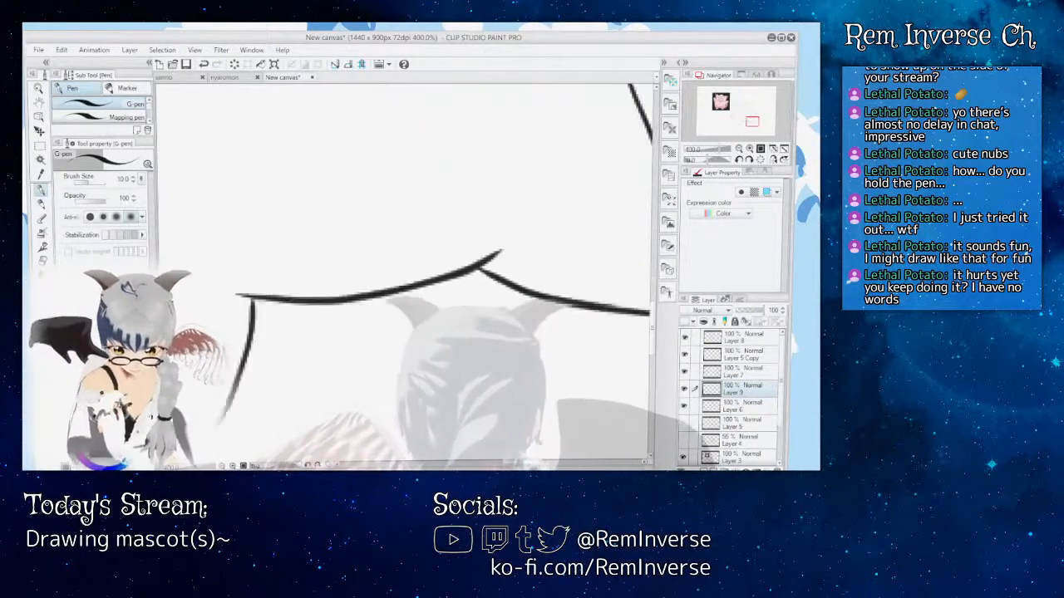
drag(517, 463, 510, 463)
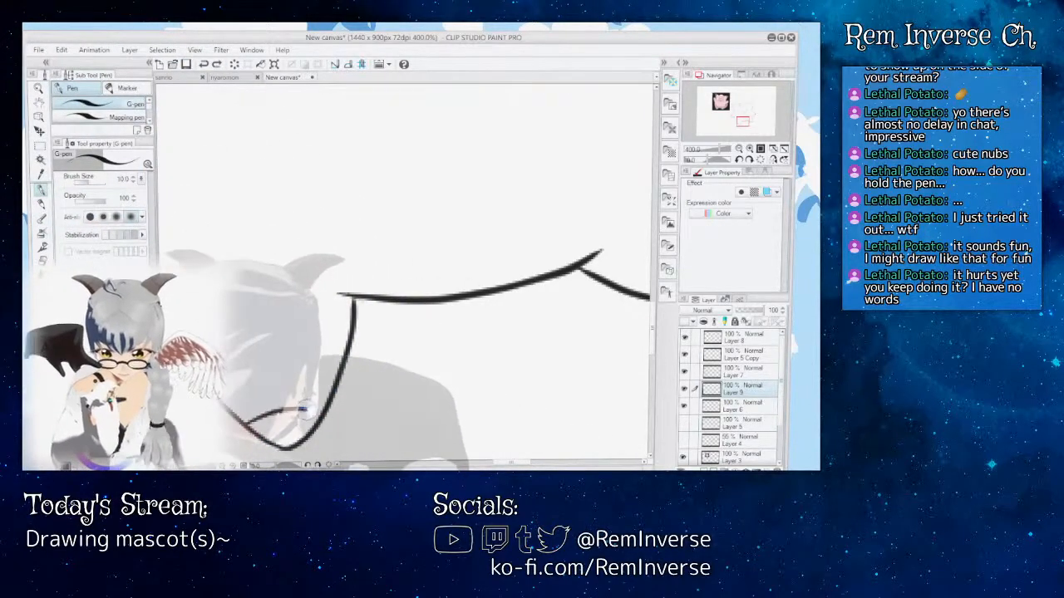
drag(315, 411, 324, 414)
Step: Ink a curved toenail line across the tip of the right foot, redoing it once, and check it against the full figure
drag(511, 463, 536, 463)
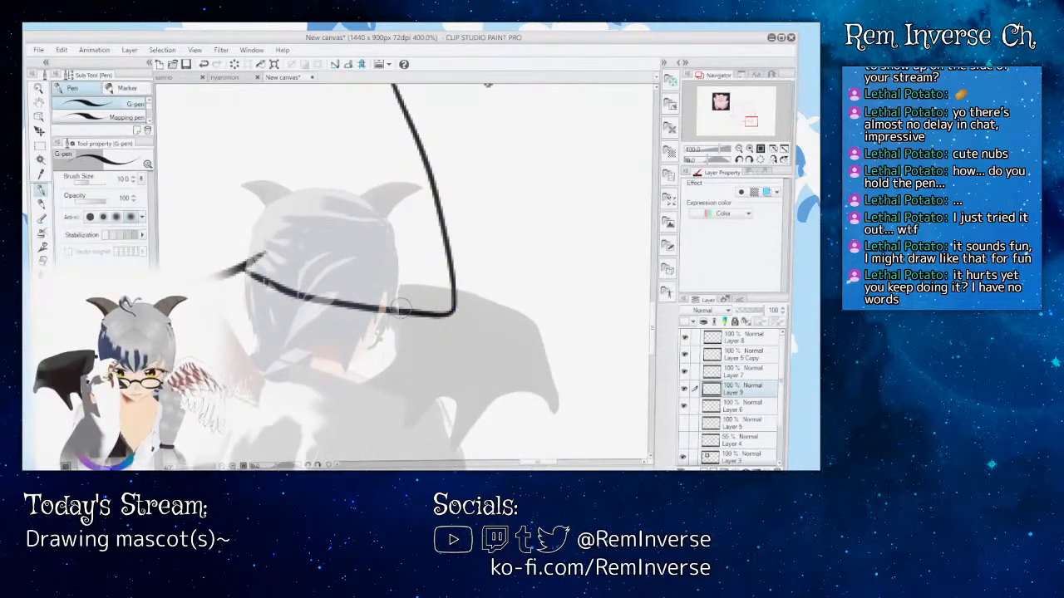
mouse_move(400, 309)
mouse_down()
mouse_move(433, 277)
mouse_move(449, 277)
mouse_up()
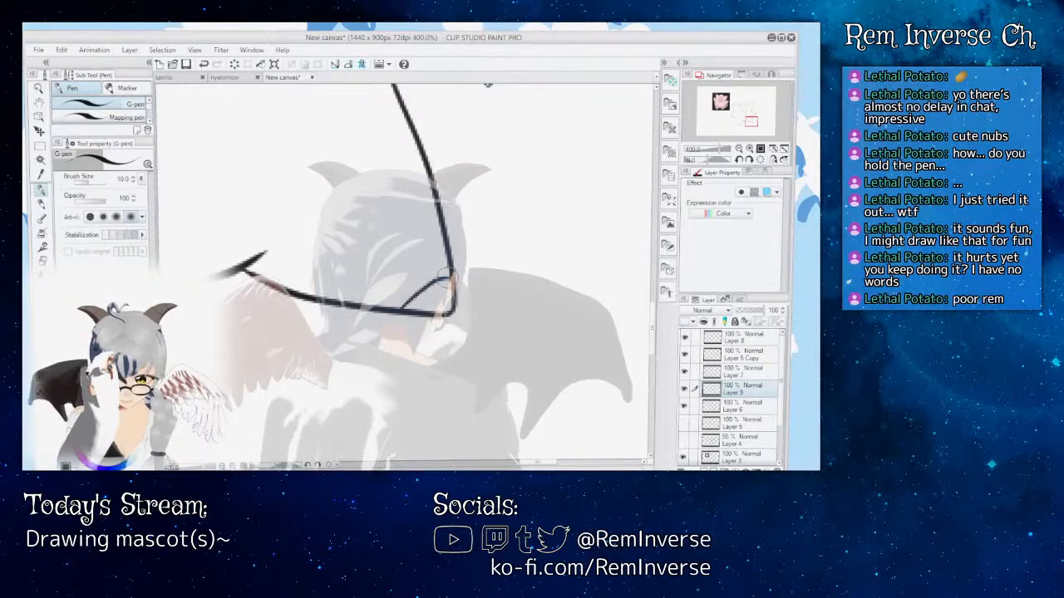
key(ctrl+z)
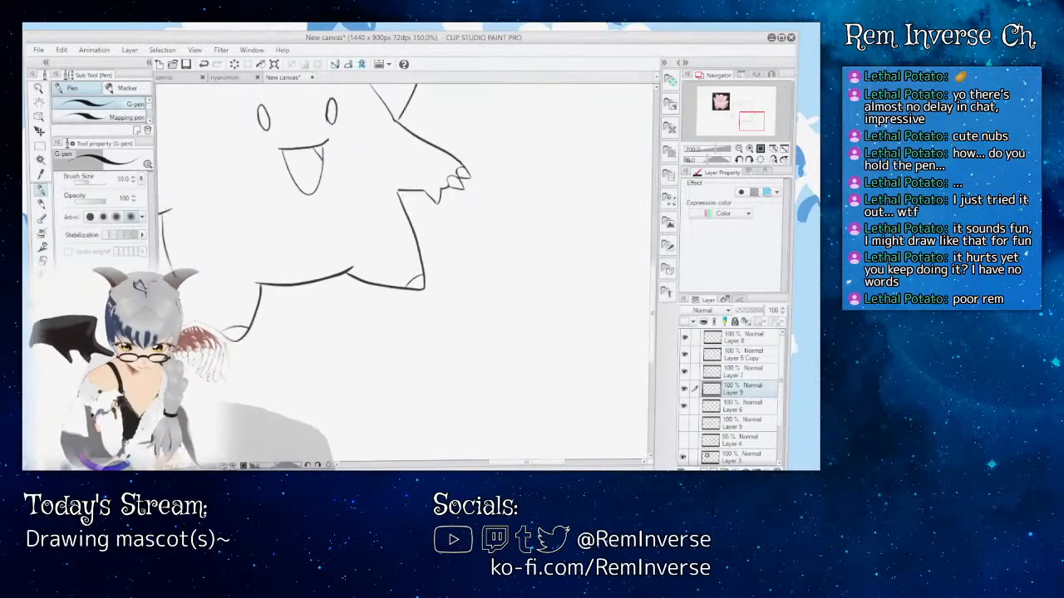
key(ctrl+minus)
mouse_move(520, 463)
mouse_down()
mouse_move(501, 463)
mouse_move(513, 463)
mouse_up()
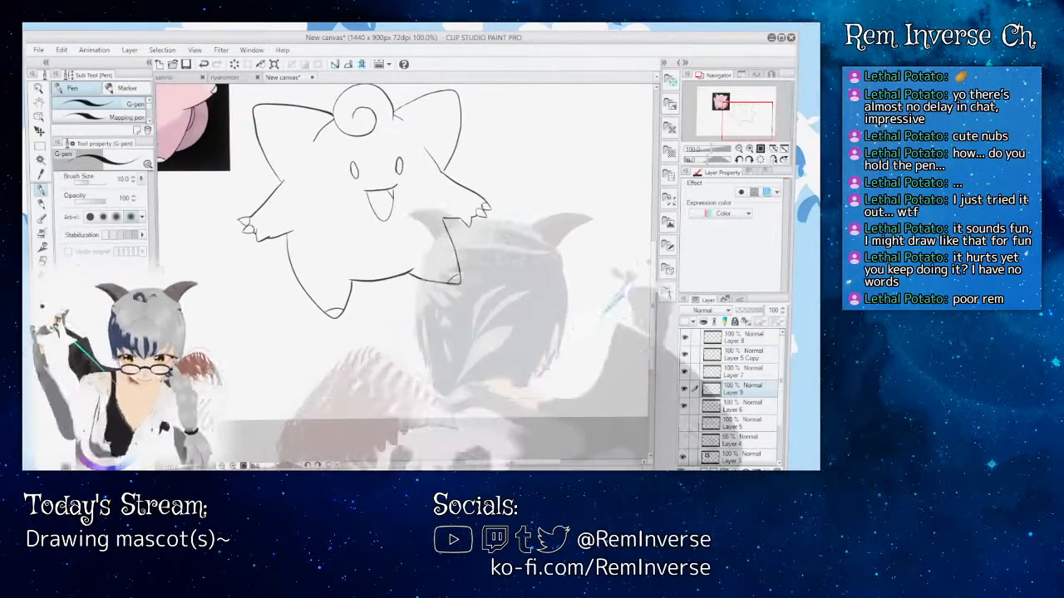
Step: Ink the left ear's tip marking on Layer 9 with two slanted lines meeting in a point and a curved lower edge
drag(655, 278, 655, 256)
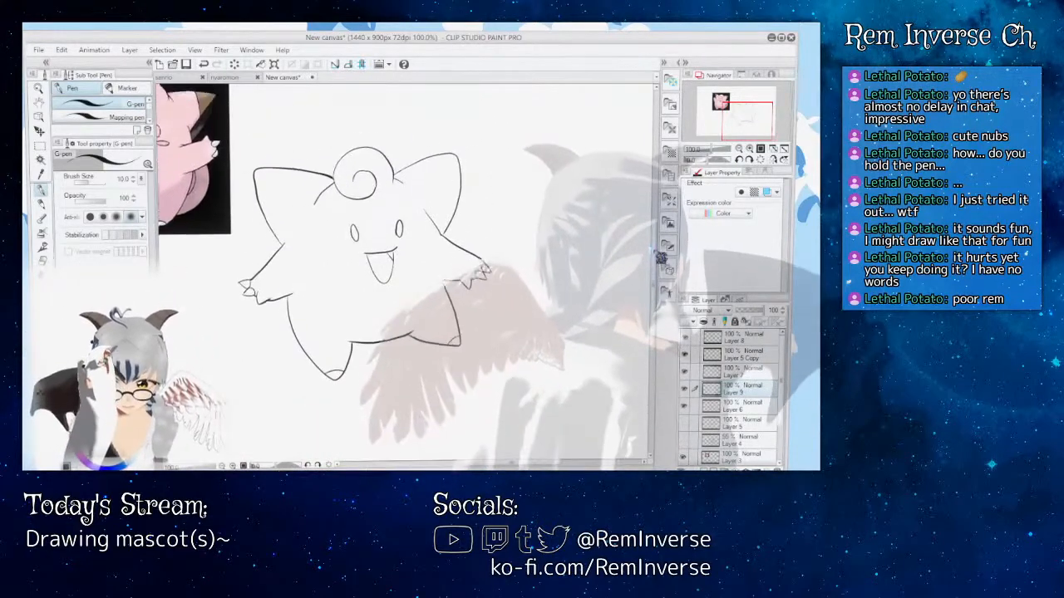
mouse_move(512, 463)
mouse_down()
mouse_move(452, 463)
mouse_move(505, 463)
mouse_up()
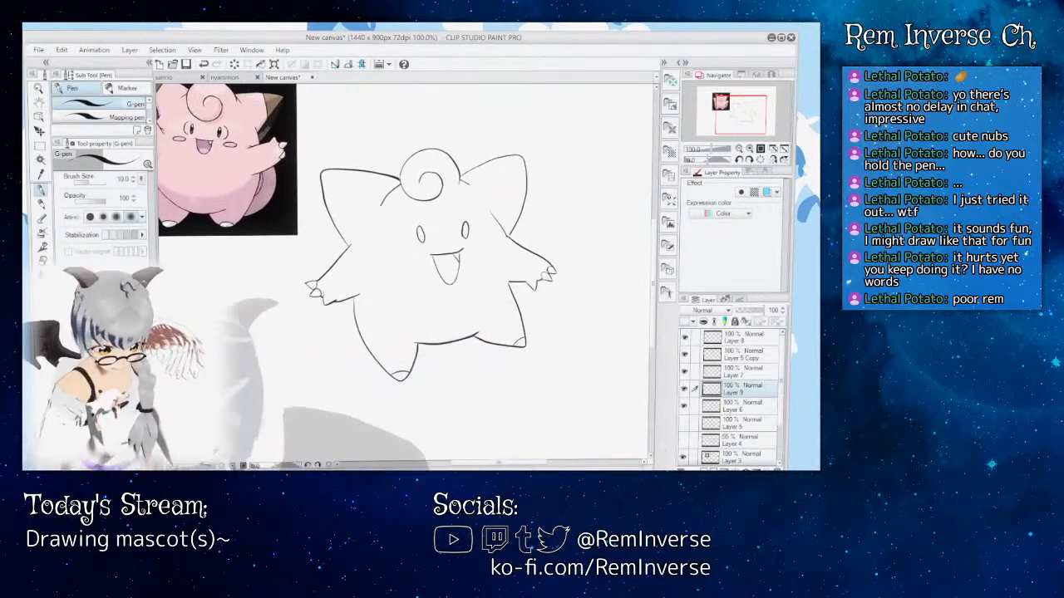
key(ctrl+plus)
key(ctrl+plus)
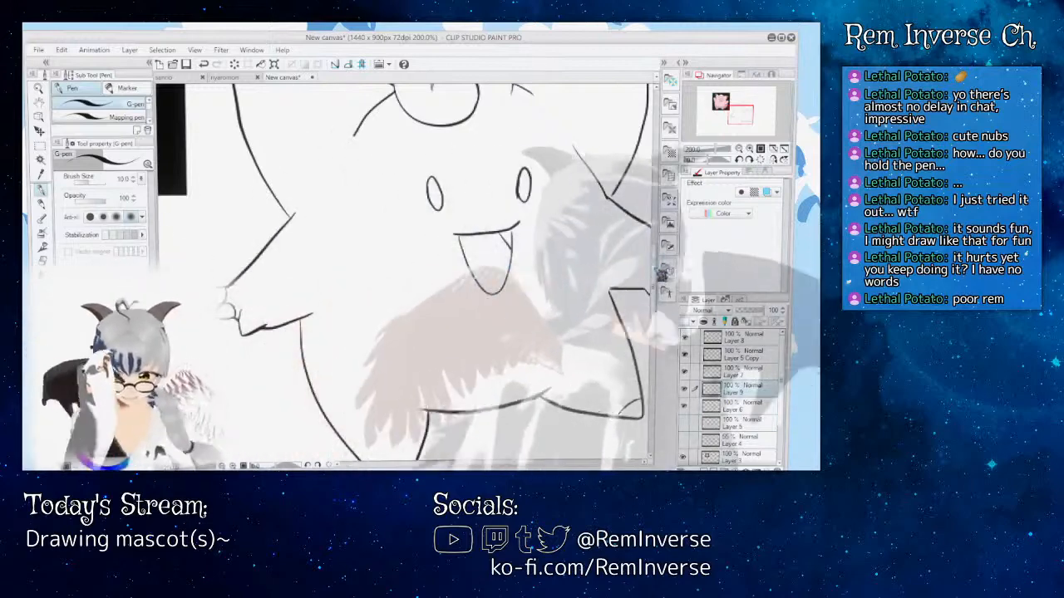
drag(656, 269, 656, 238)
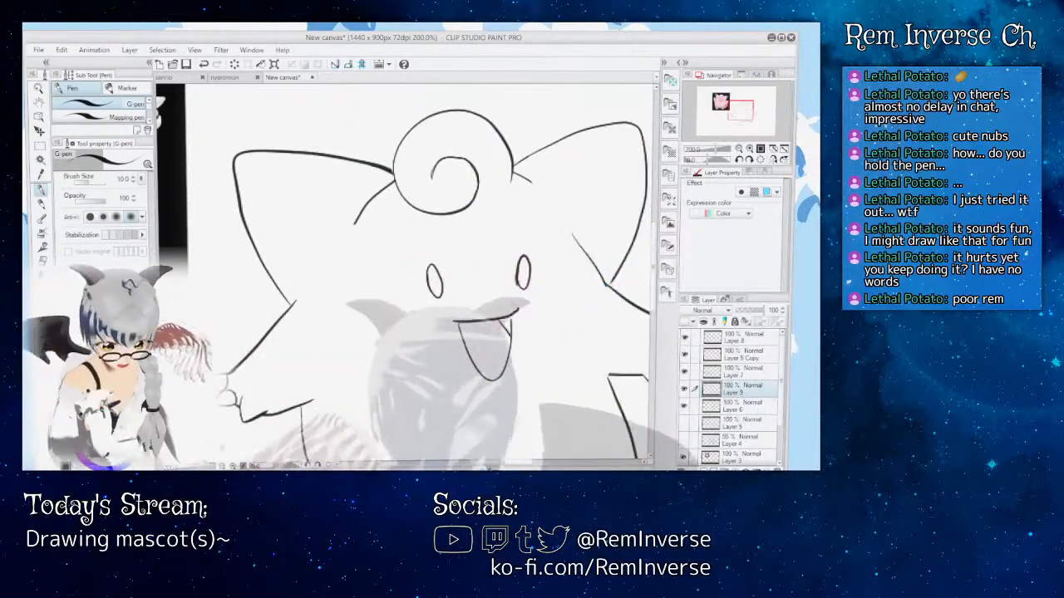
mouse_move(449, 274)
mouse_down()
mouse_move(528, 274)
mouse_move(360, 274)
mouse_up()
drag(493, 461, 480, 462)
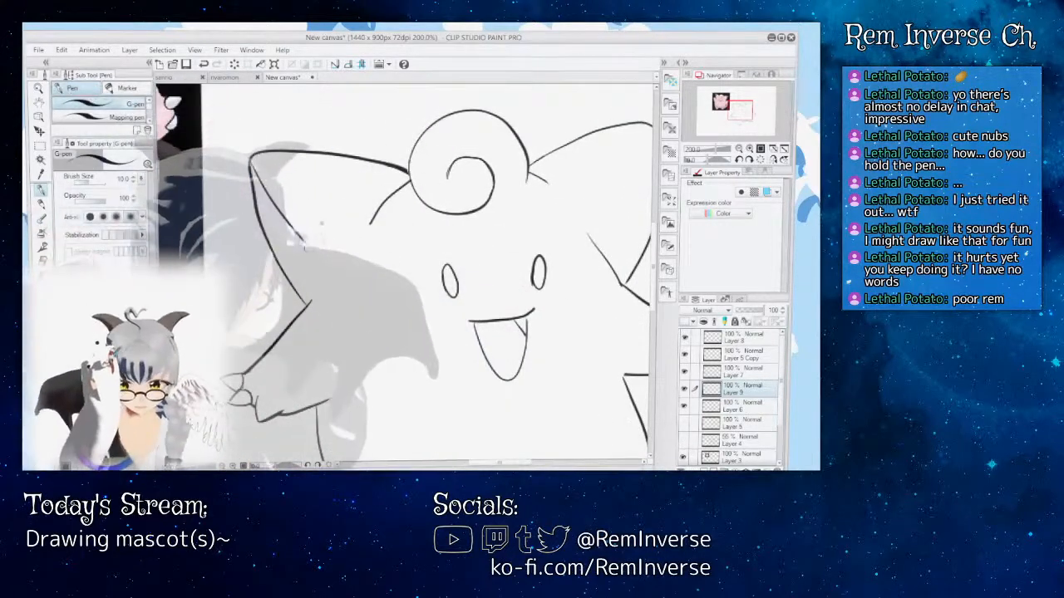
drag(499, 464, 471, 464)
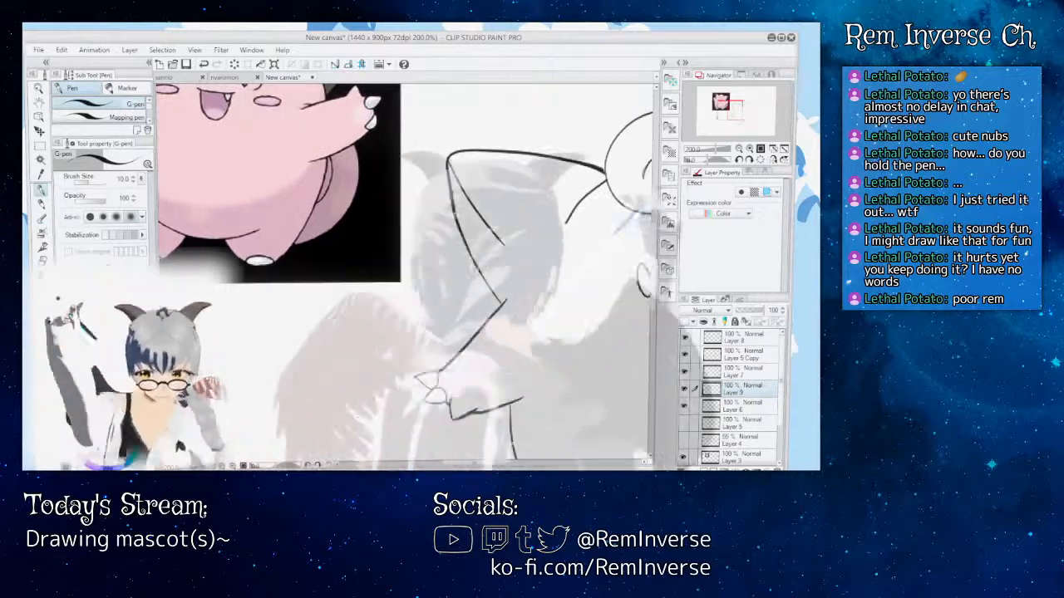
drag(655, 257, 658, 225)
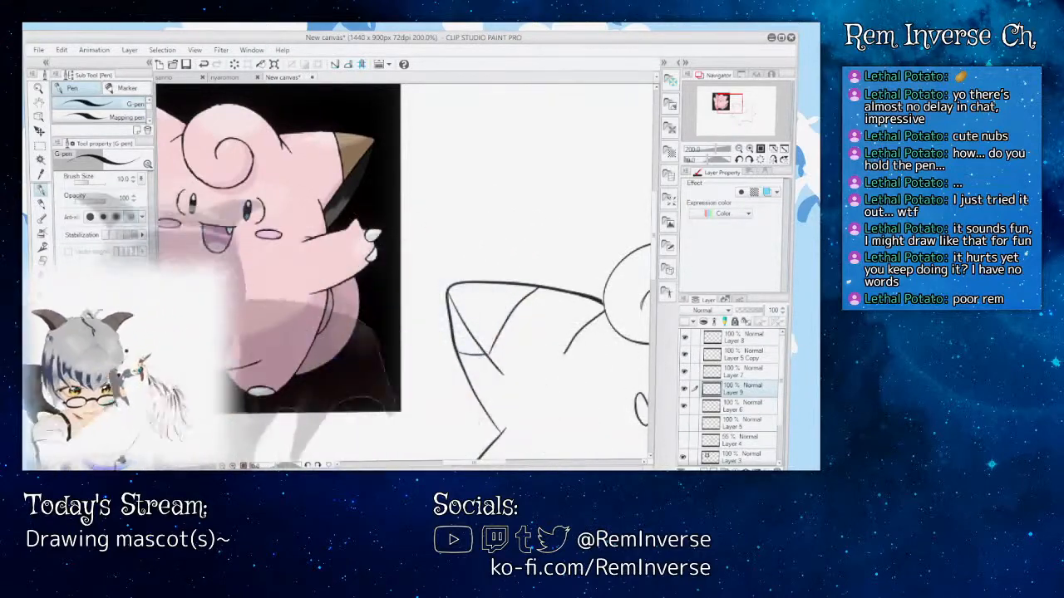
Step: Erase and redraw the short curved lower edge of the left ear's tip marking, and check it against the reference figure
key(e)
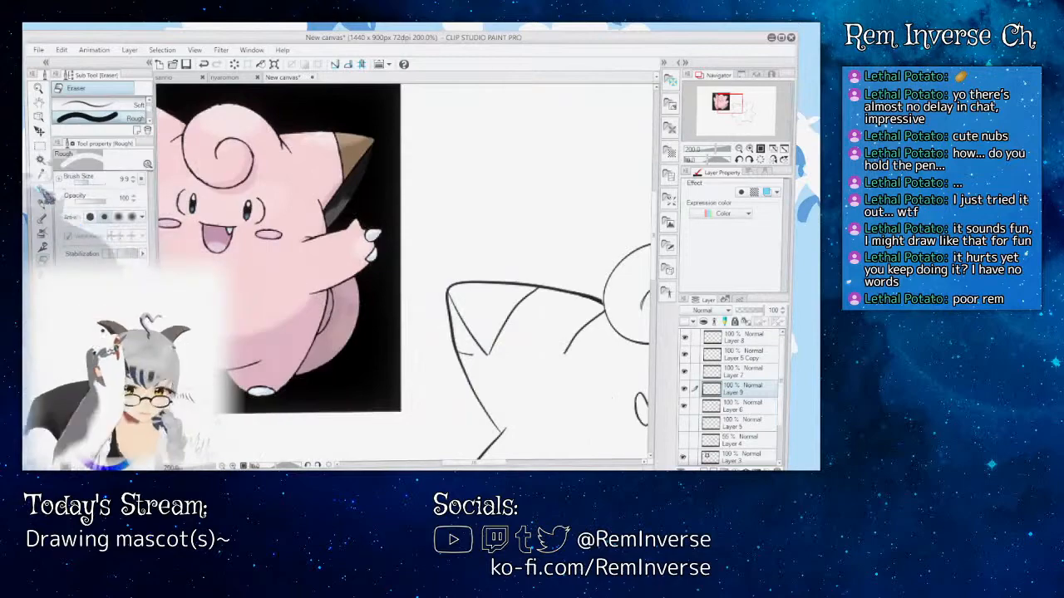
key(p)
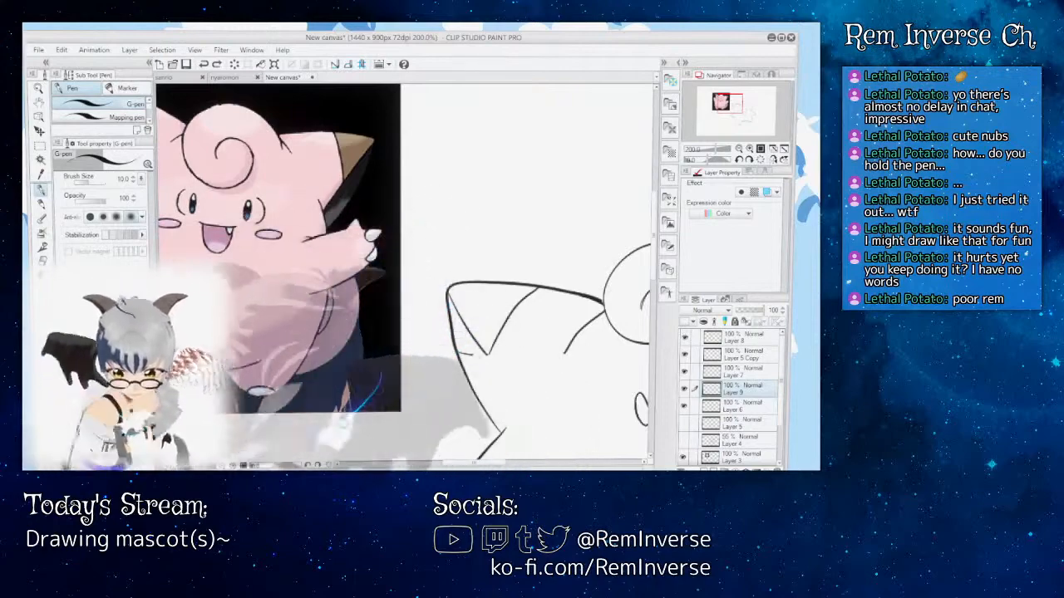
key(ctrl+plus)
key(ctrl+plus)
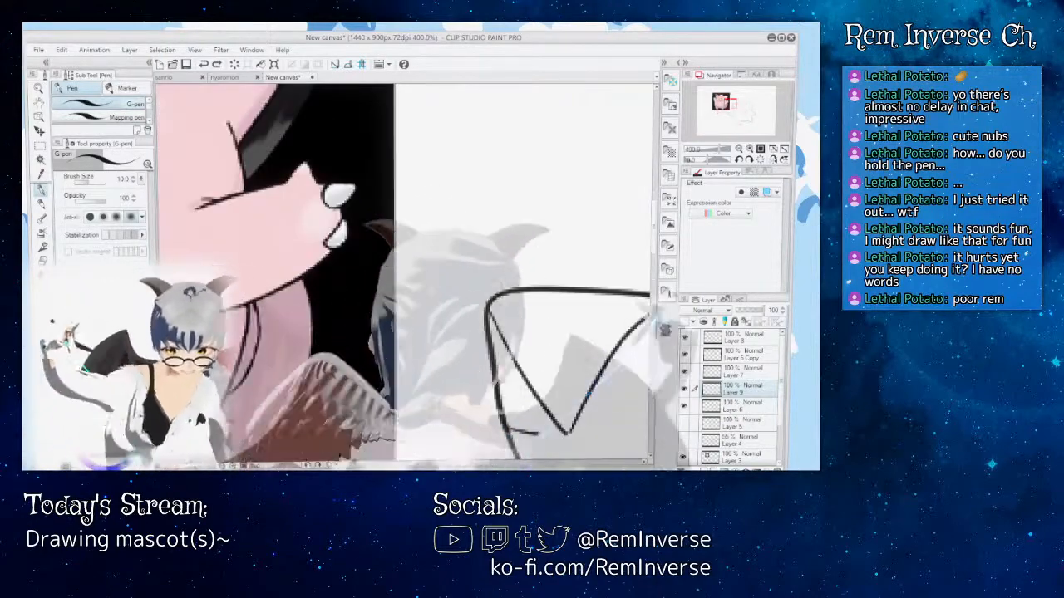
scroll(404, 272, down, 3)
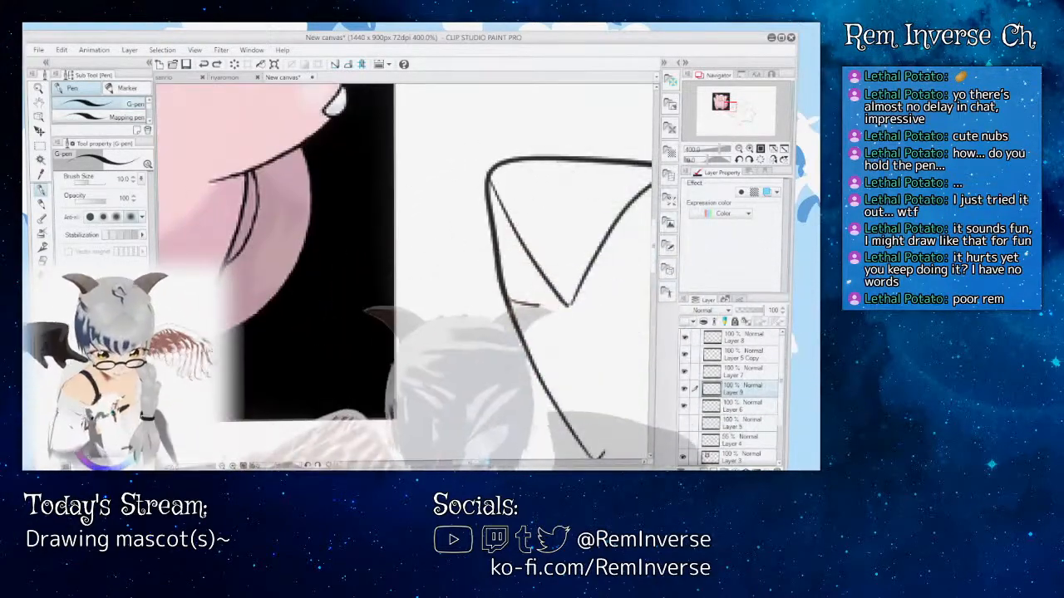
drag(472, 462, 488, 462)
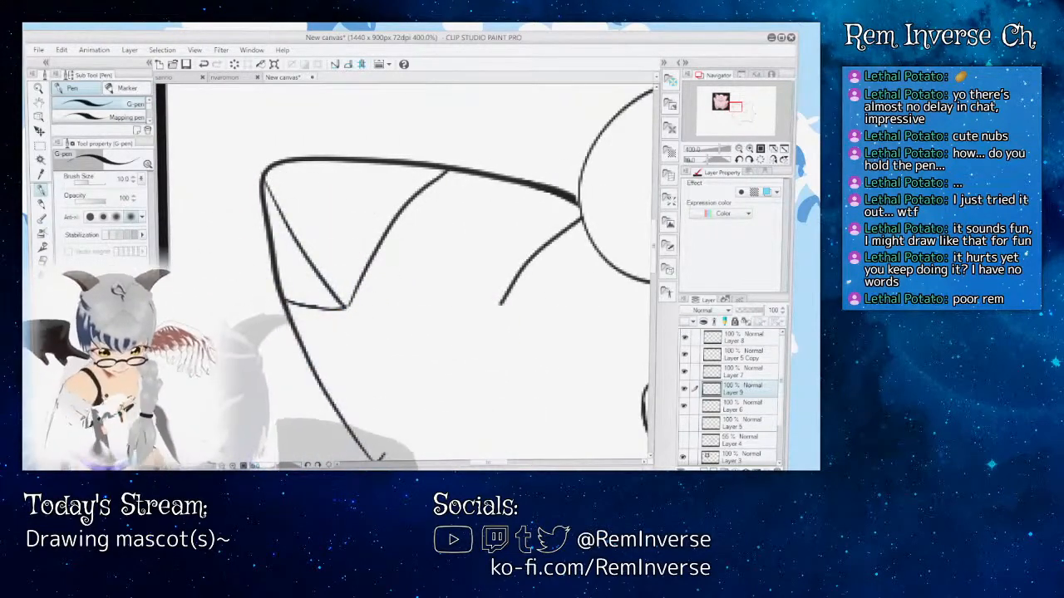
key(ctrl+minus)
key(ctrl+minus)
key(ctrl+minus)
key(ctrl+minus)
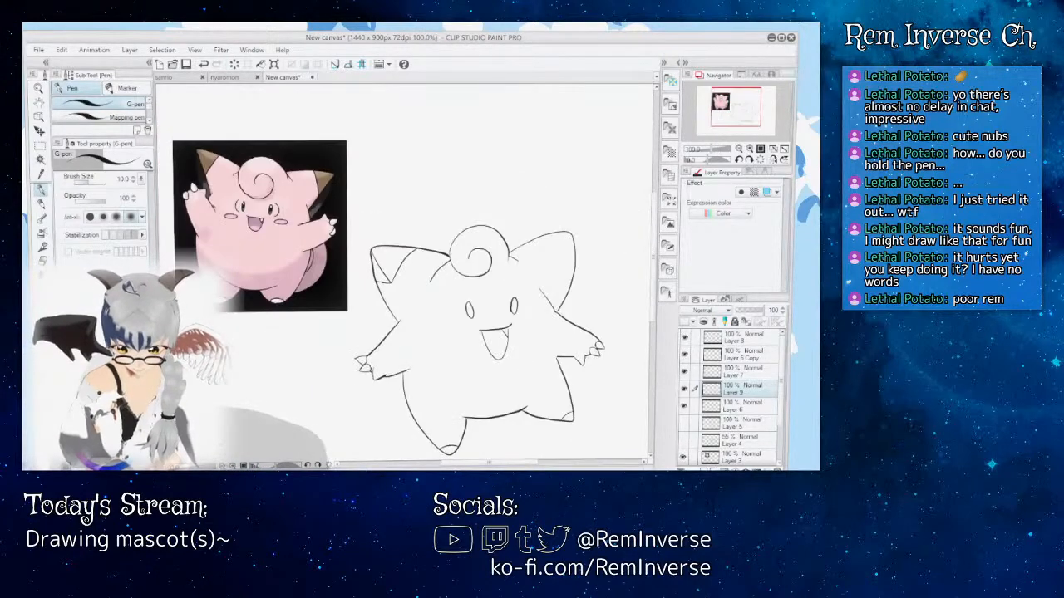
key(ctrl+minus)
key(ctrl+plus)
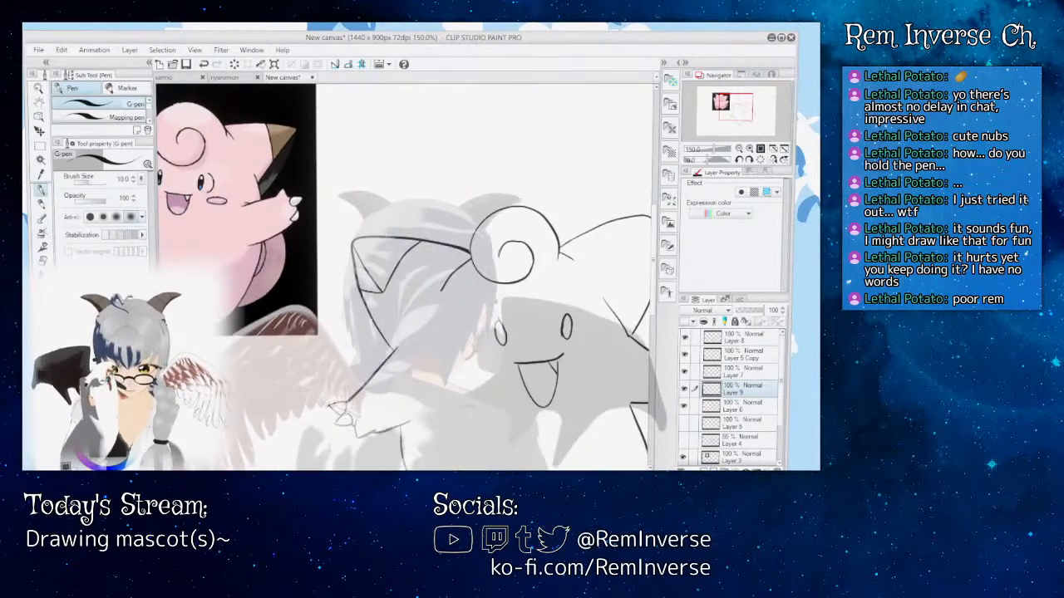
Step: Ink a matching pointed tip marking on the right ear and erase the part of its lower edge that overshoots the outline
drag(516, 274, 449, 275)
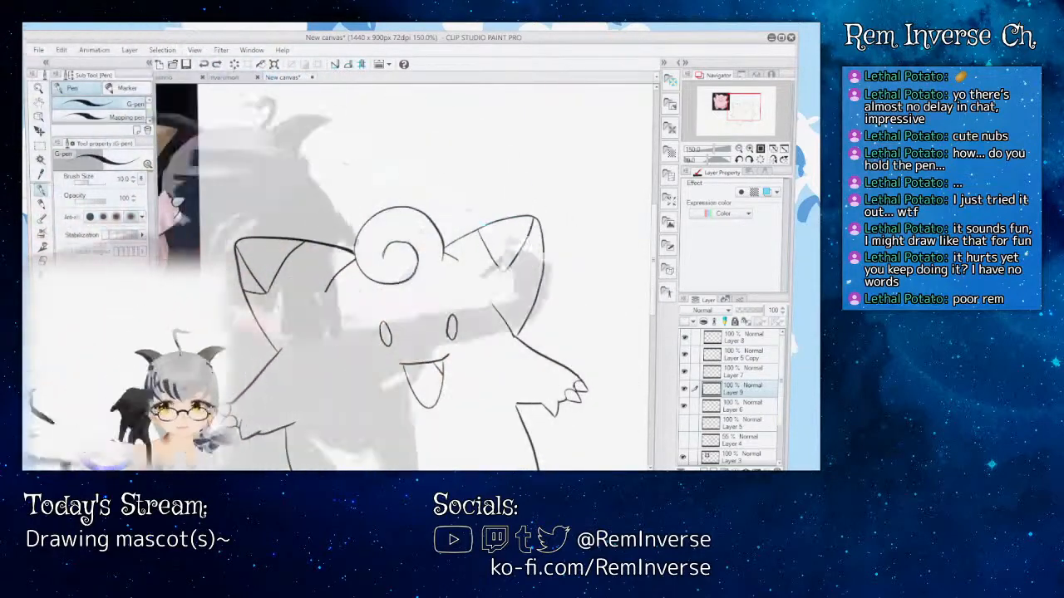
drag(478, 230, 531, 221)
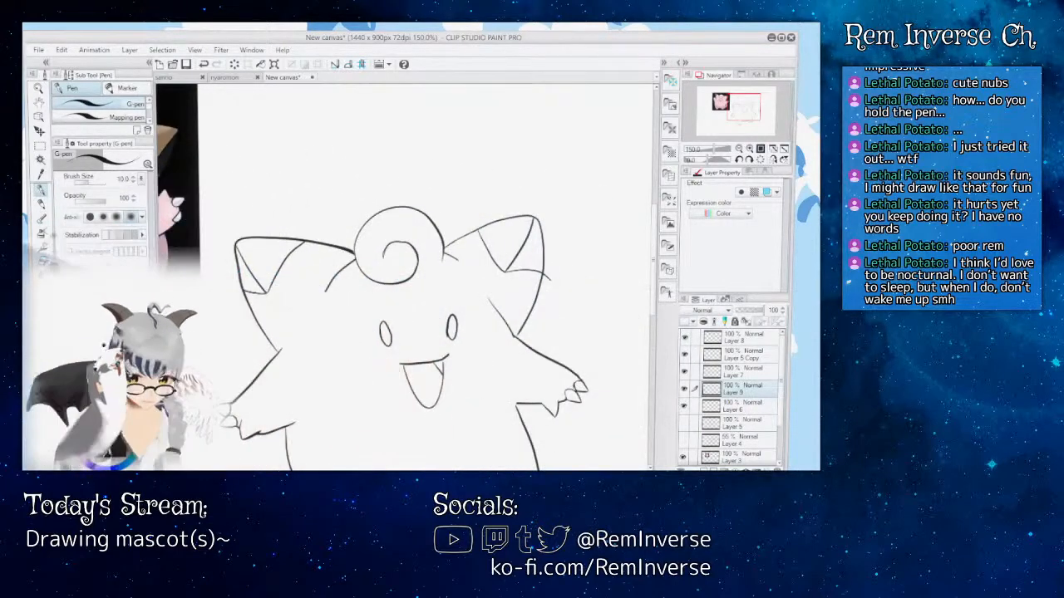
key(e)
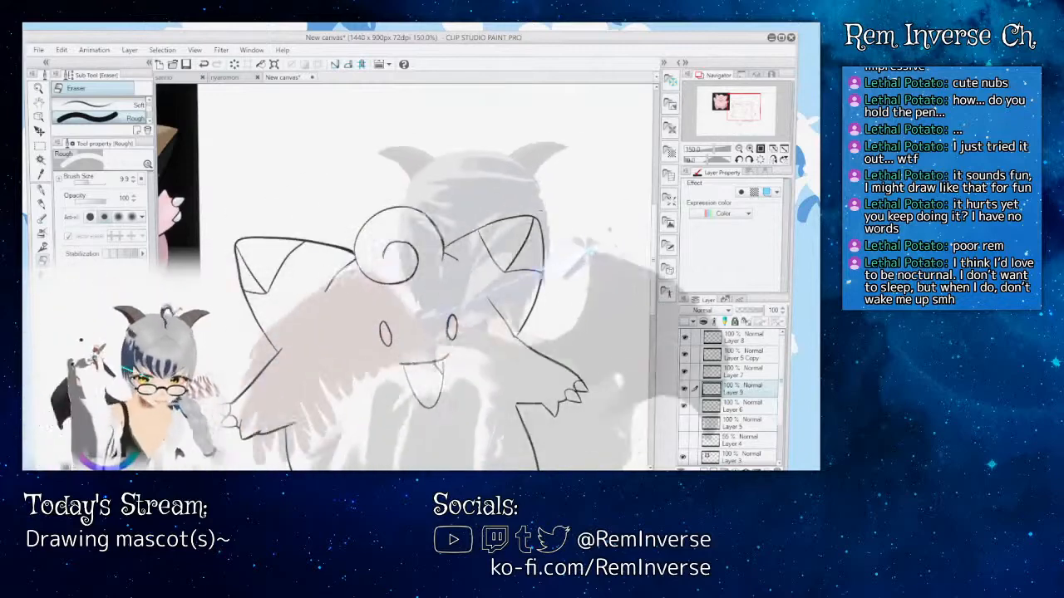
drag(656, 229, 656, 265)
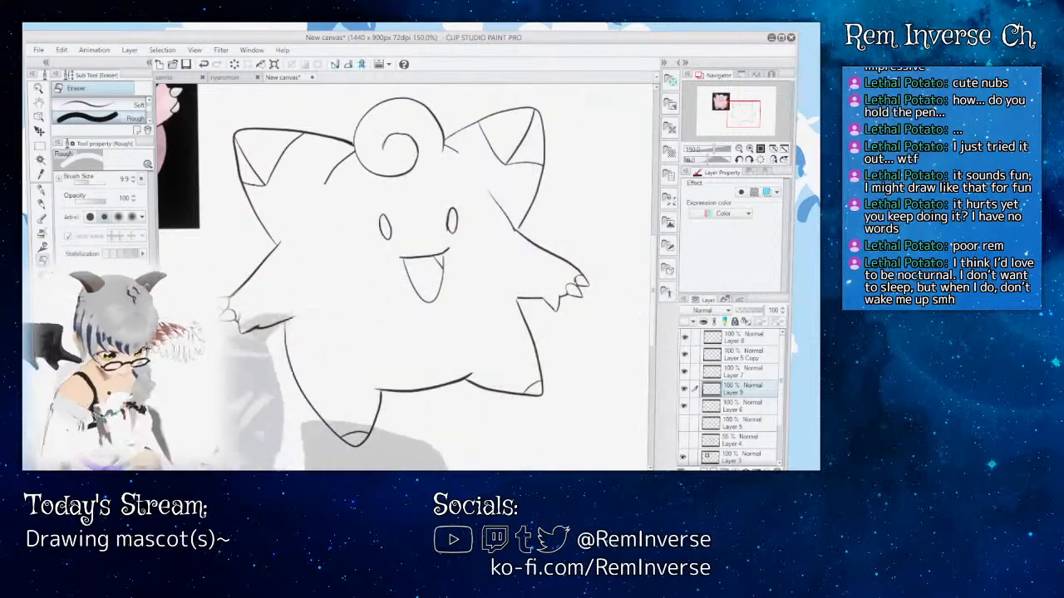
key(ctrl+plus)
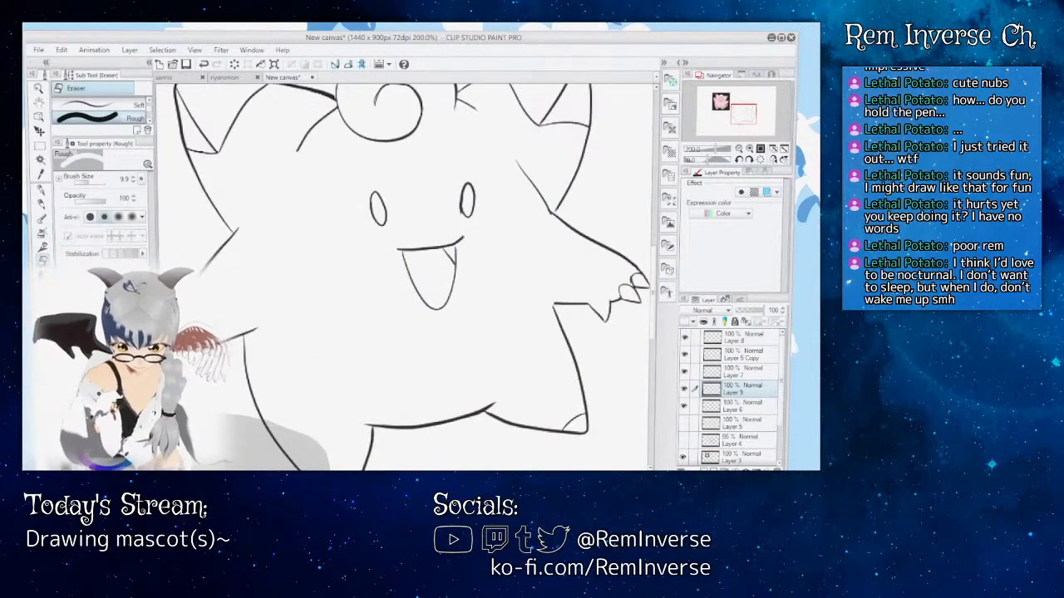
key(ctrl+minus)
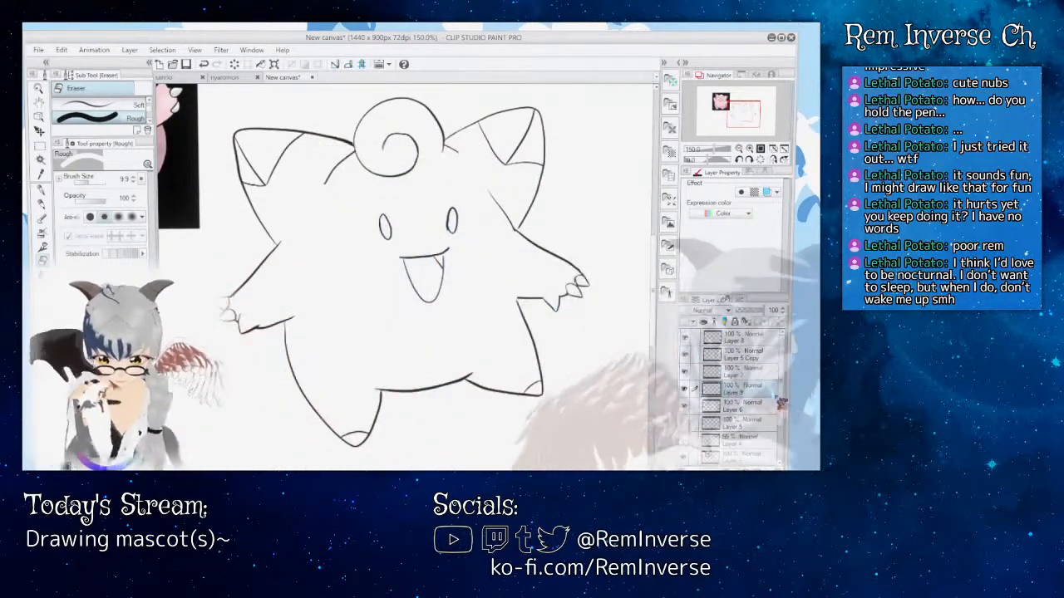
Step: Toggle the visibility of Layer 6 and Layer 9 to check their line art, look through the layers, and select Layer 5 Copy
click(748, 407)
click(685, 407)
click(685, 406)
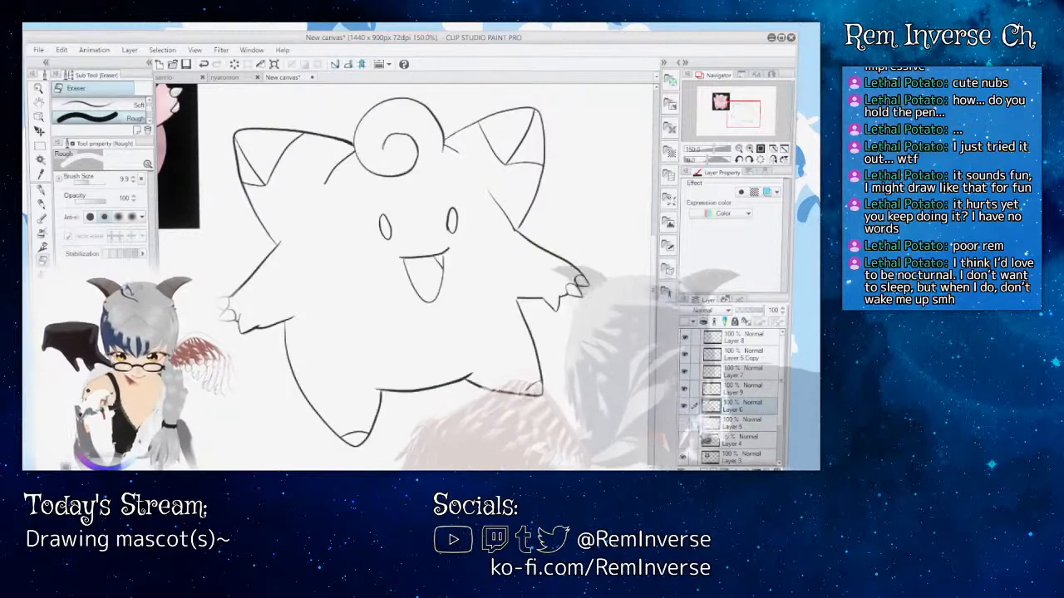
click(685, 388)
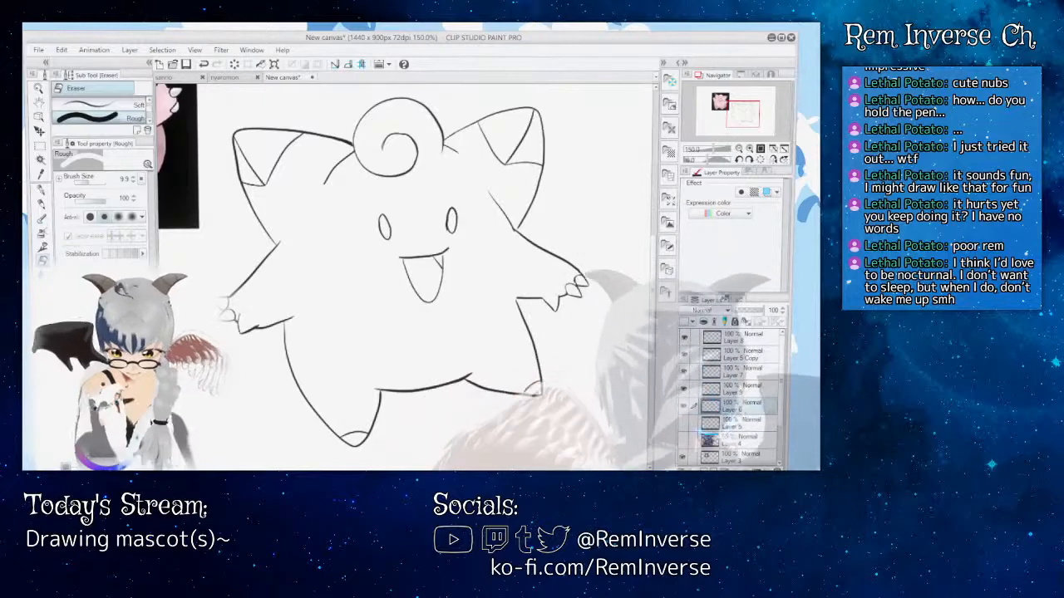
scroll(693, 405, down, 3)
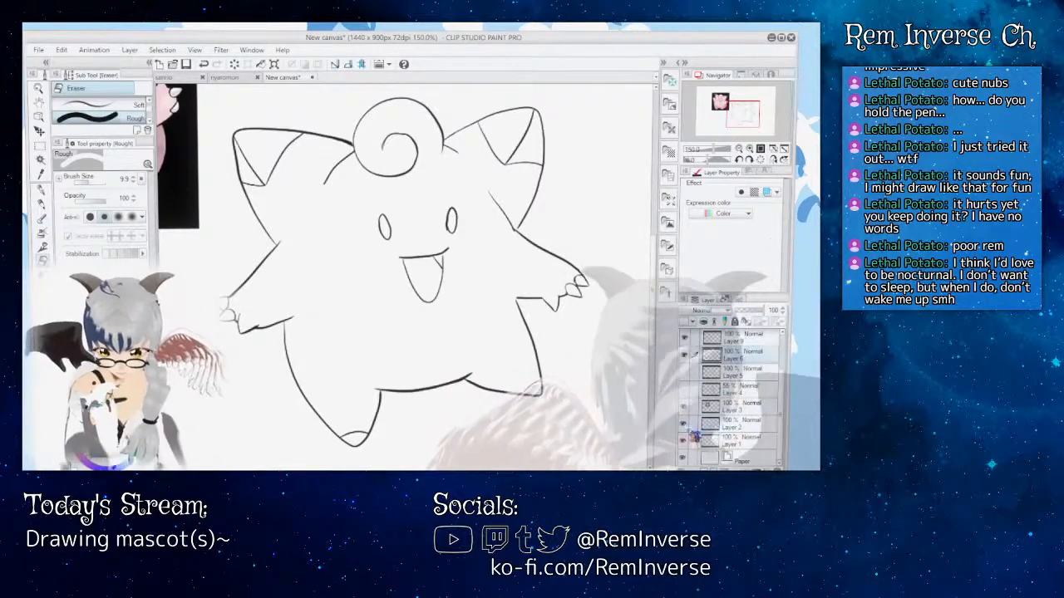
scroll(692, 424, up, 3)
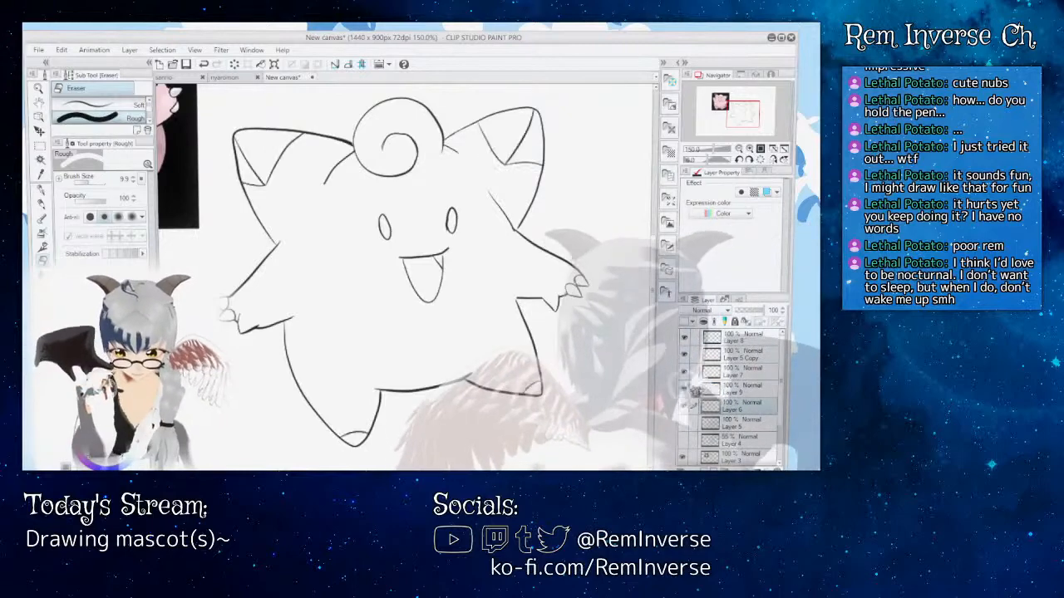
click(715, 355)
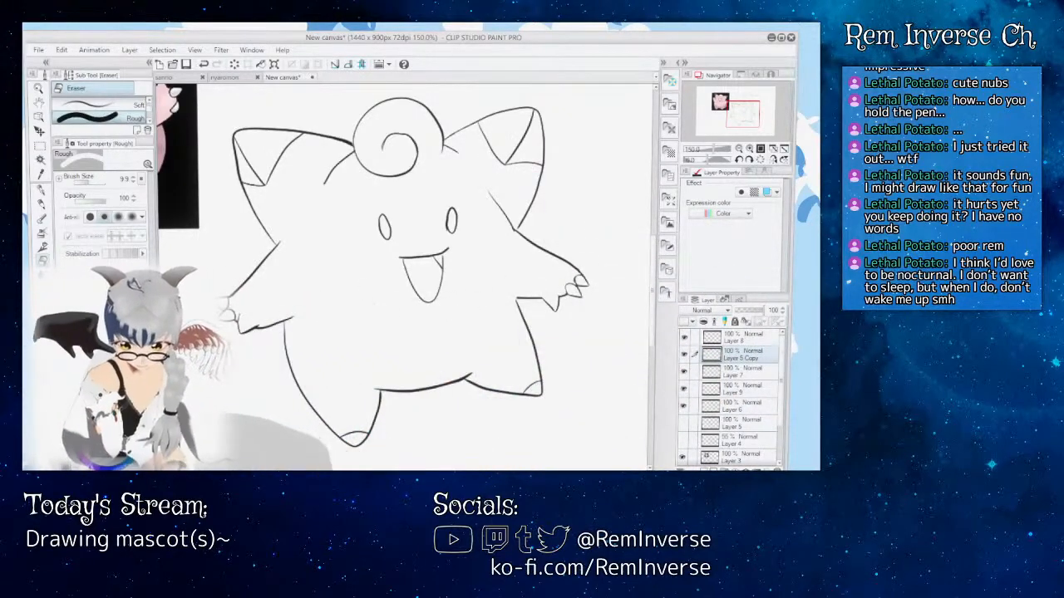
Step: Examine the eye and mouth outlines up close, and compare the whole figure with the reference image
key(ctrl+plus)
key(ctrl+plus)
key(ctrl+plus)
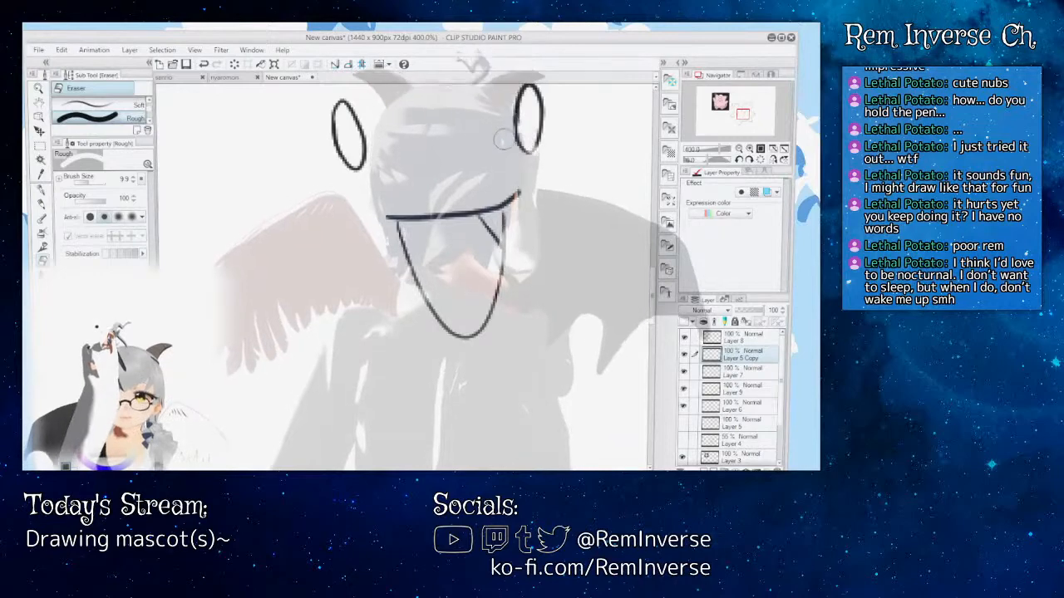
key(p)
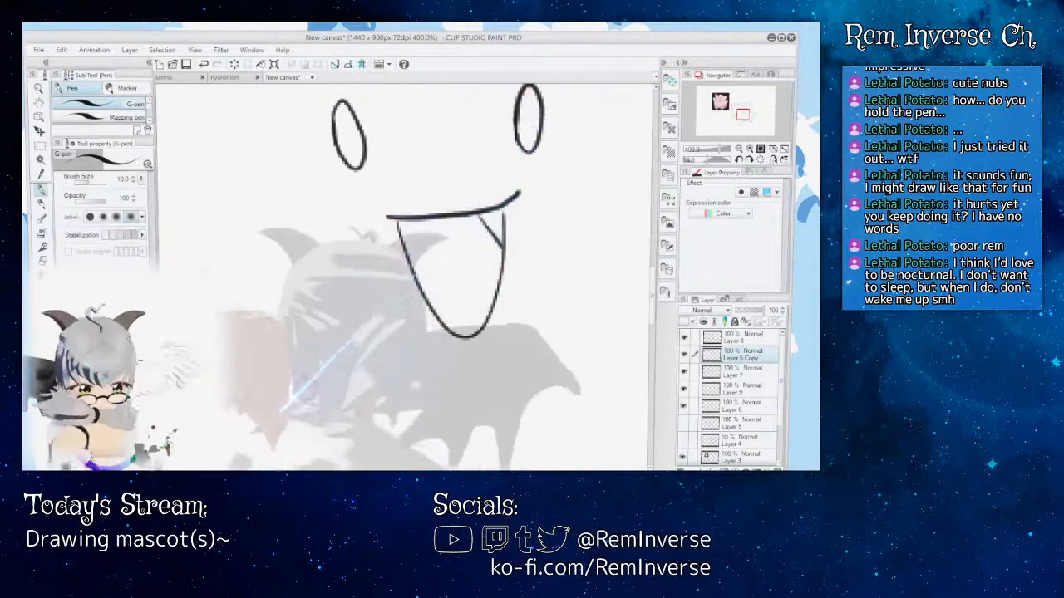
key(ctrl+minus)
key(ctrl+minus)
key(ctrl+minus)
key(ctrl+minus)
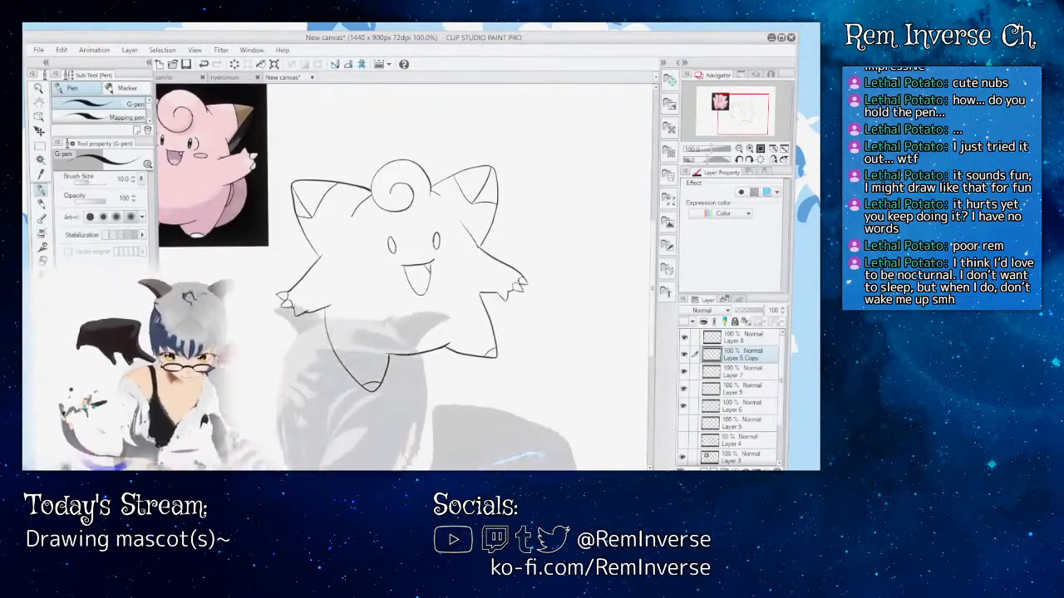
drag(415, 472, 383, 471)
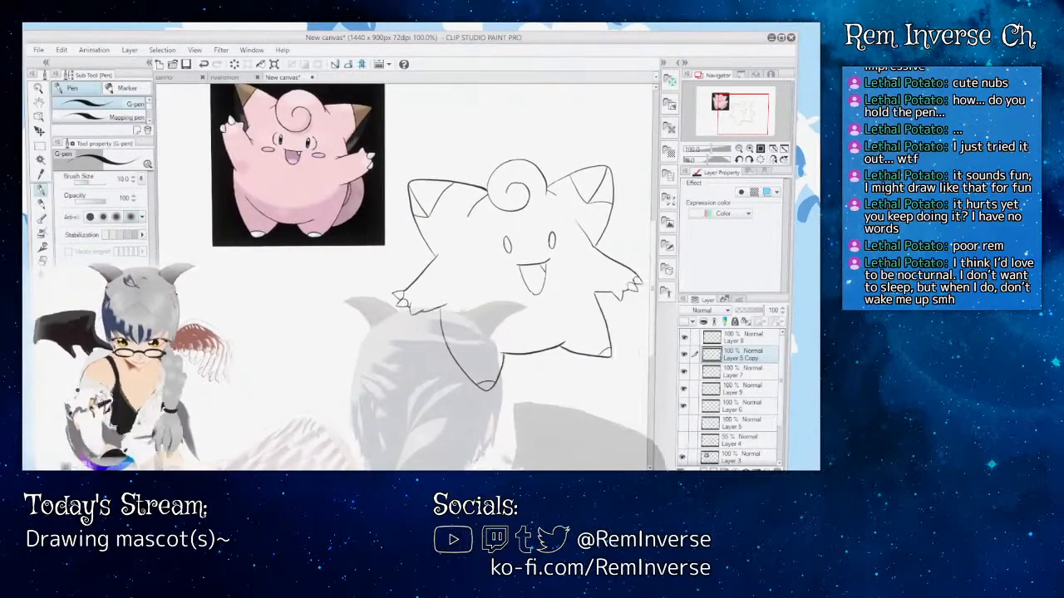
Step: Sample the body pink from the reference image on Layer 3 with the Eyedropper
drag(784, 399, 784, 419)
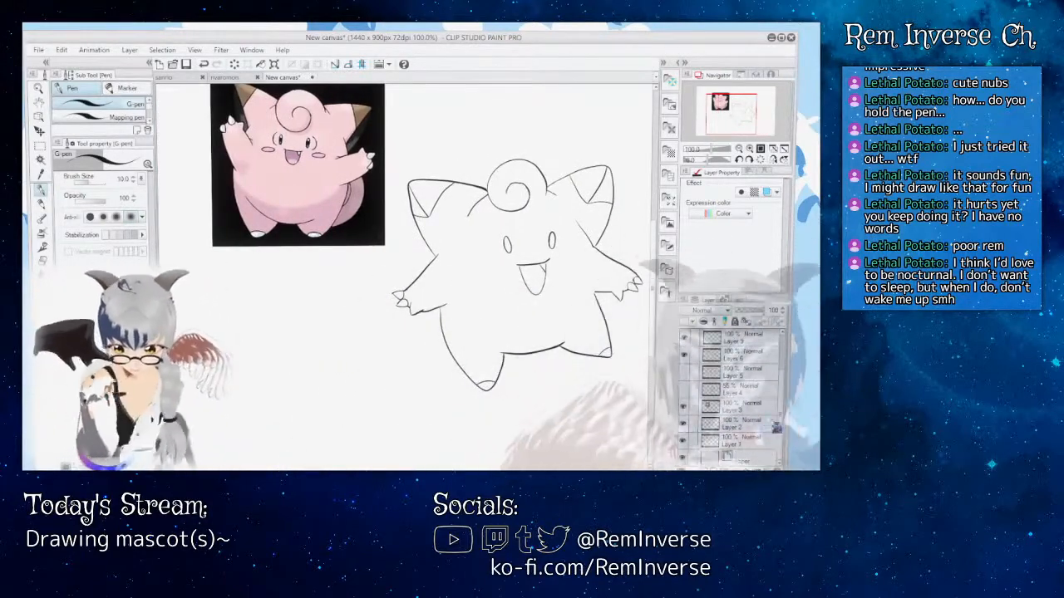
click(745, 408)
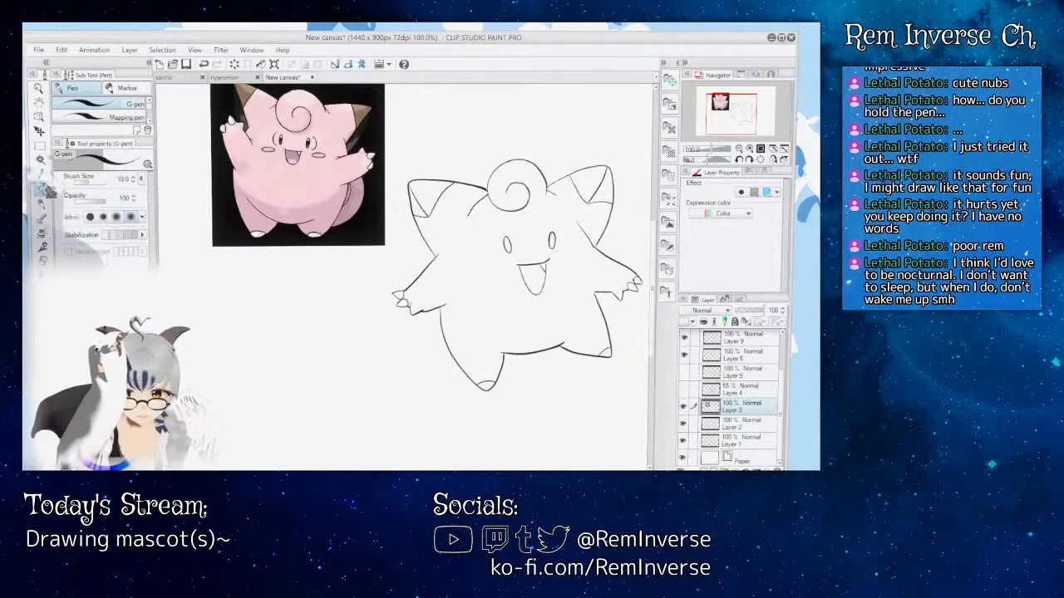
key(i)
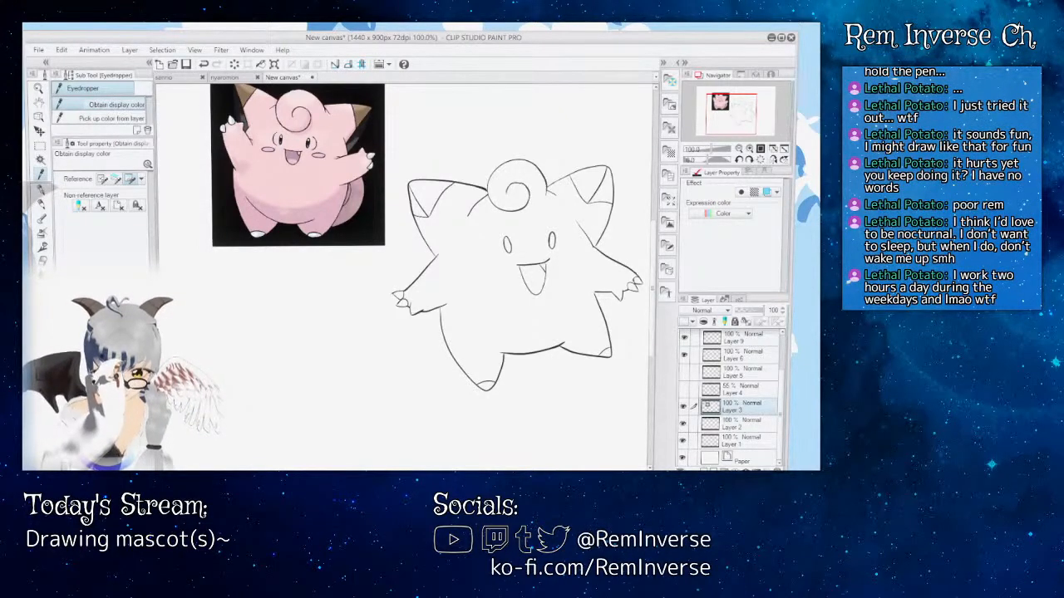
Step: Add a new layer directly above Paper and fill the character's body with the sampled pink, referring to other layers
key(g)
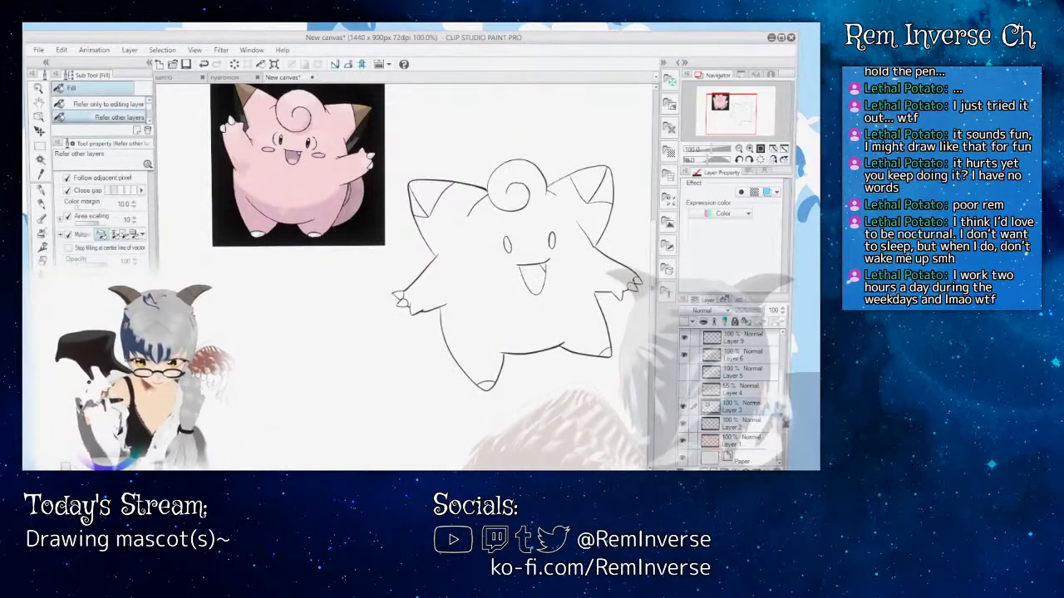
click(740, 459)
key(ctrl+shift+n)
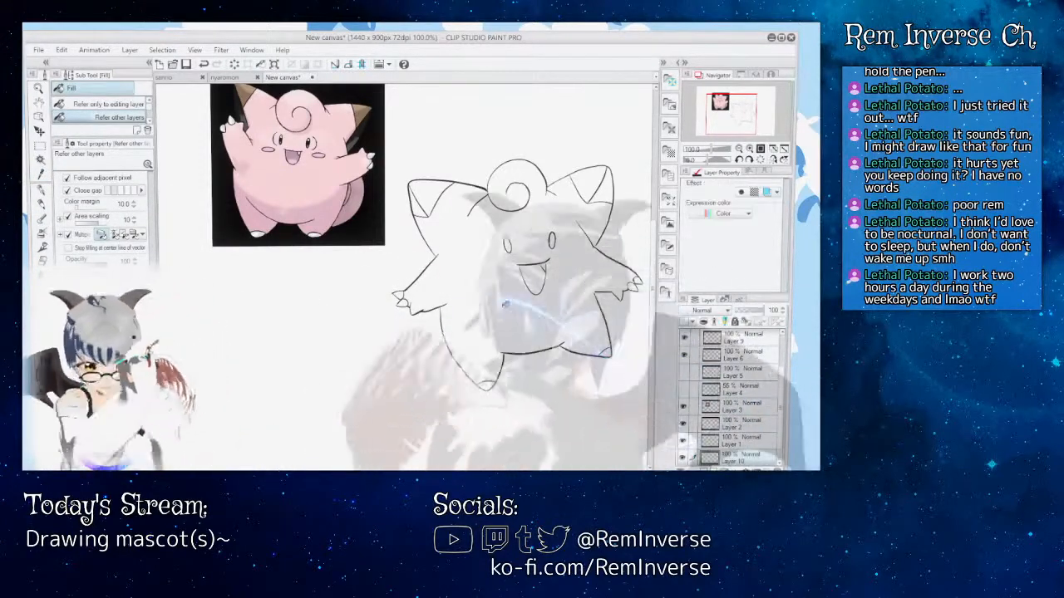
click(505, 313)
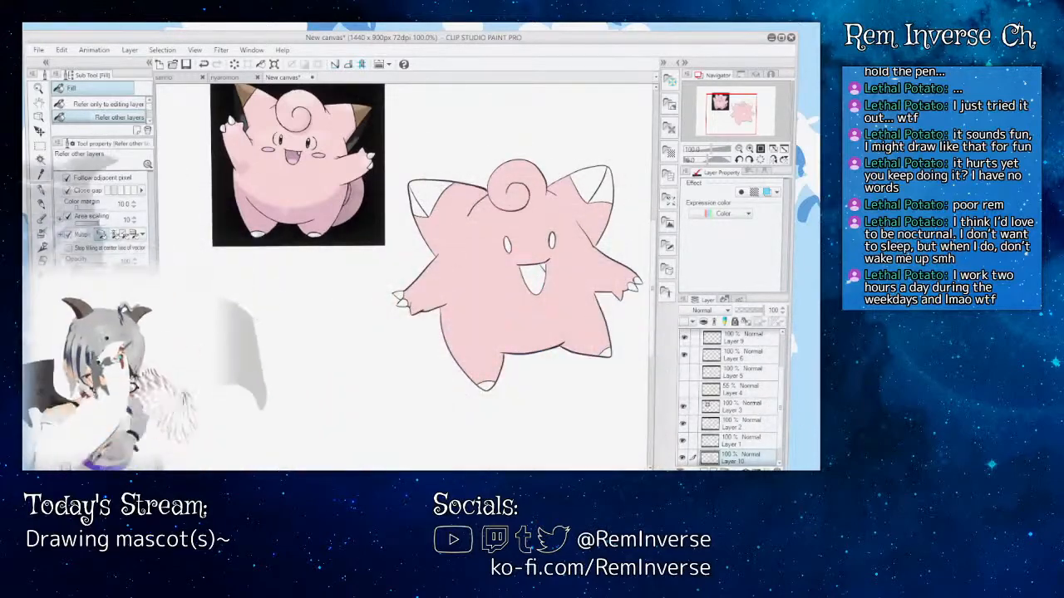
Step: Fill both ear tips with the brown and dark grey sampled from the reference image, referring to other layers
key(i)
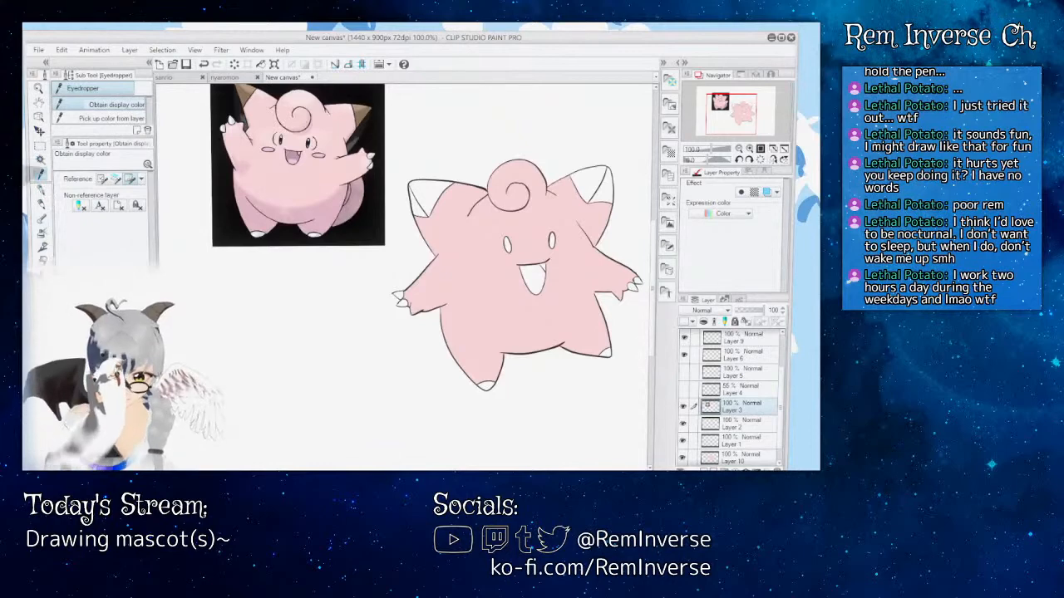
key(g)
click(427, 198)
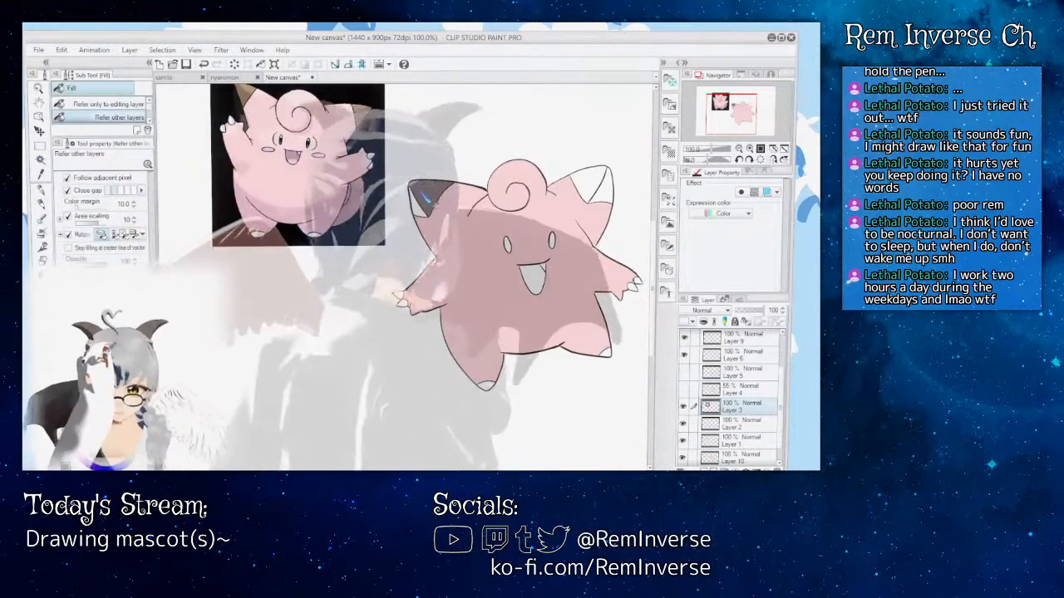
click(592, 185)
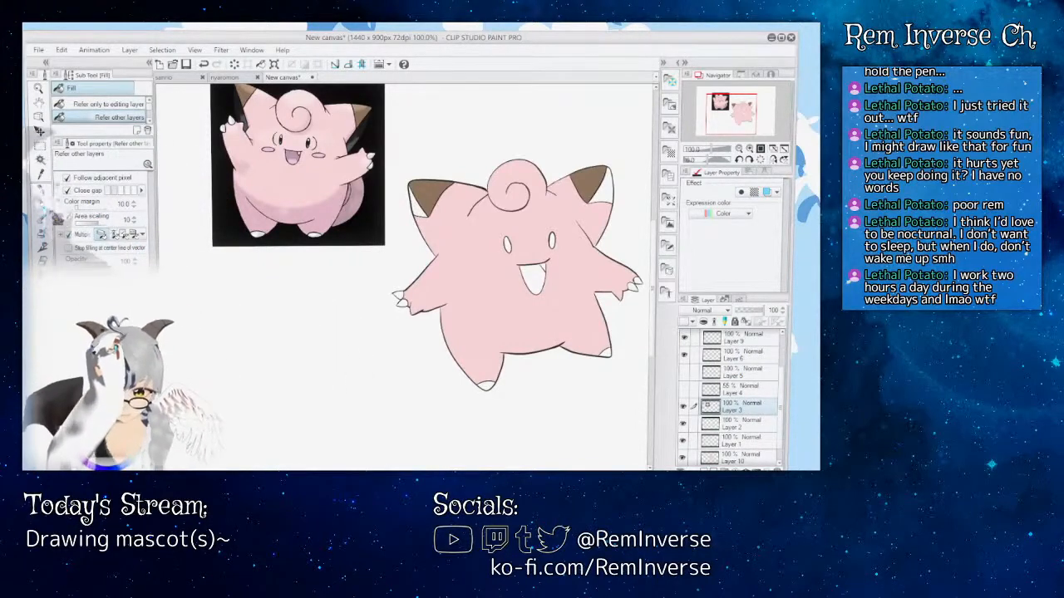
key(i)
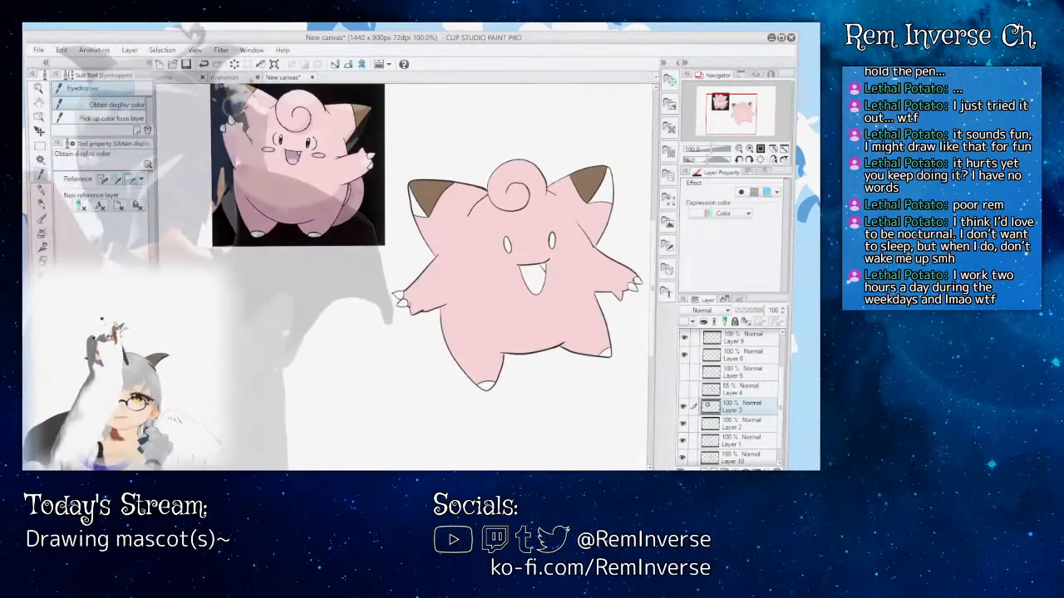
key(g)
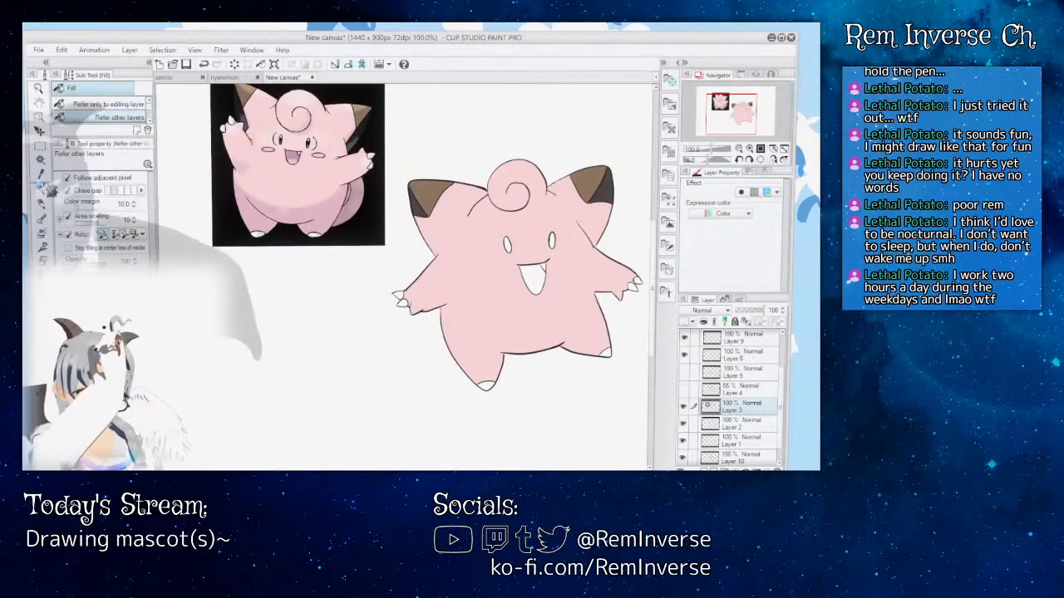
Step: Sample the mouth's purple from the reference image and fill the inside of the character's mouth with it
key(i)
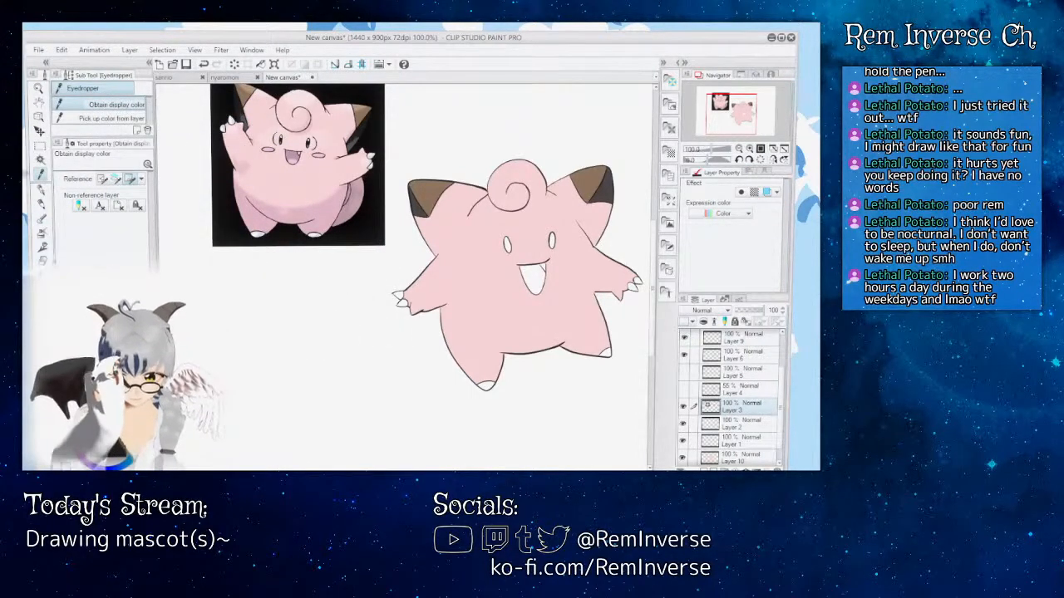
key(g)
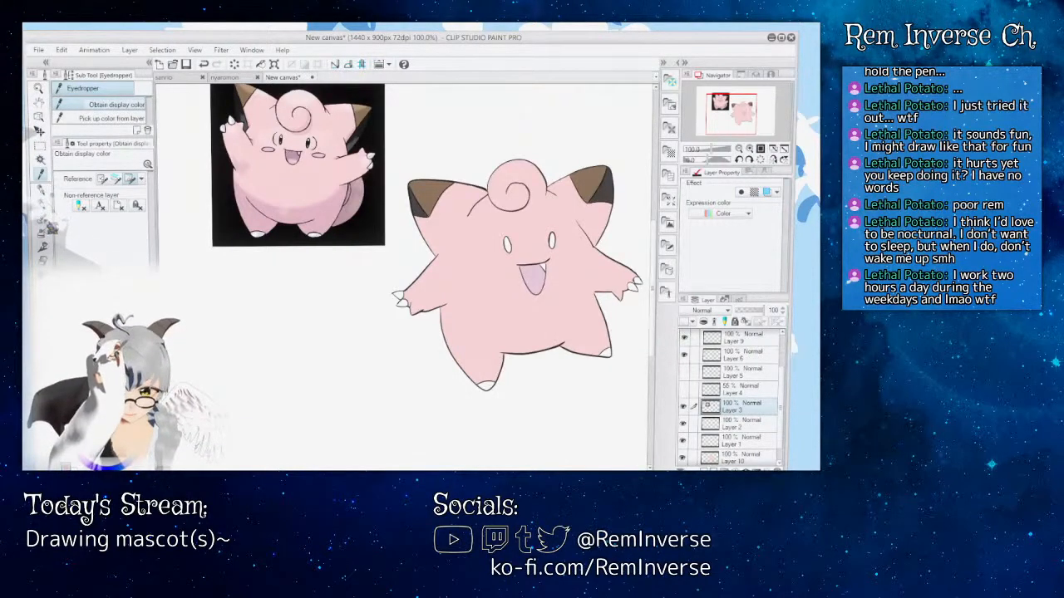
key(g)
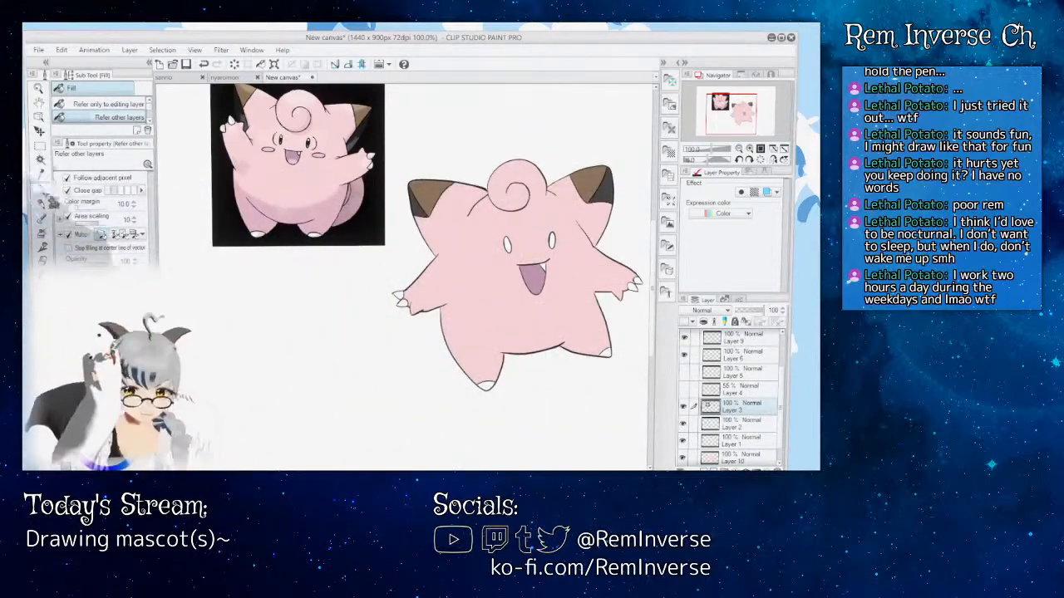
Step: Sample the eye blue from the reference image up close and fill both of the character's eyes with it
key(i)
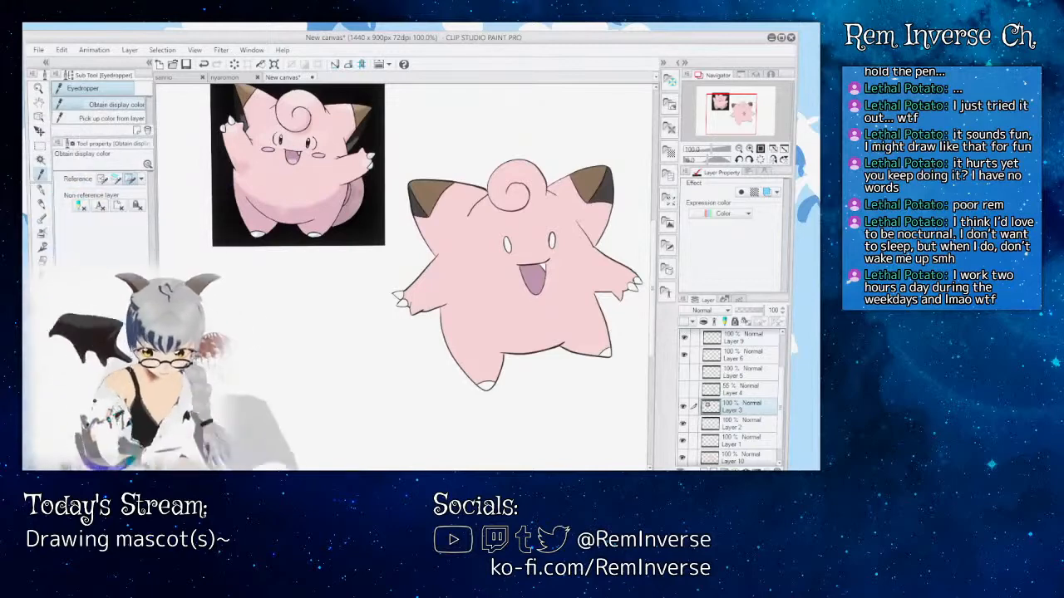
scroll(404, 283, up, 3)
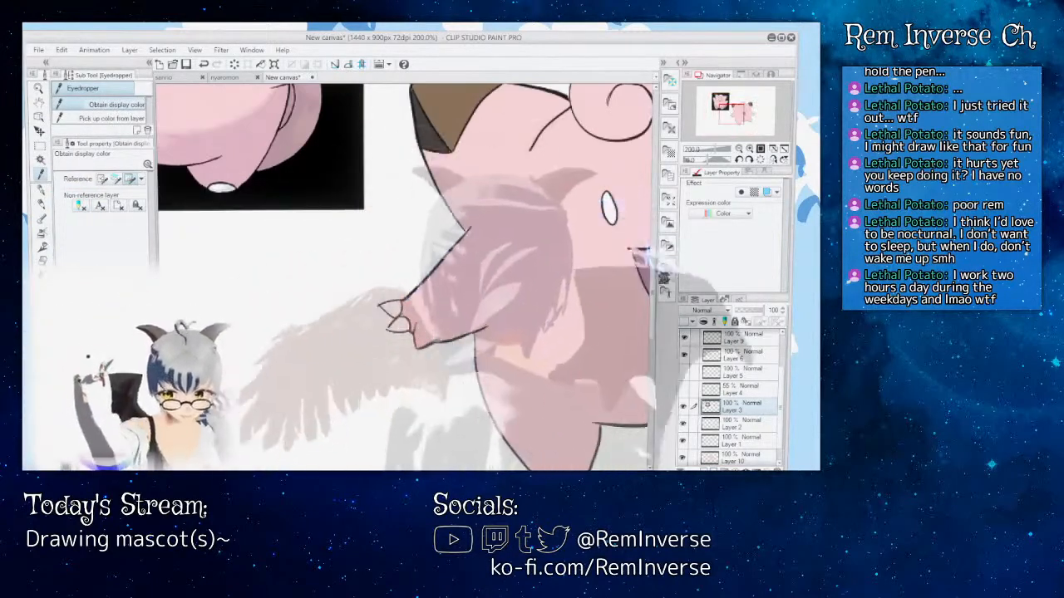
scroll(404, 283, up, 5)
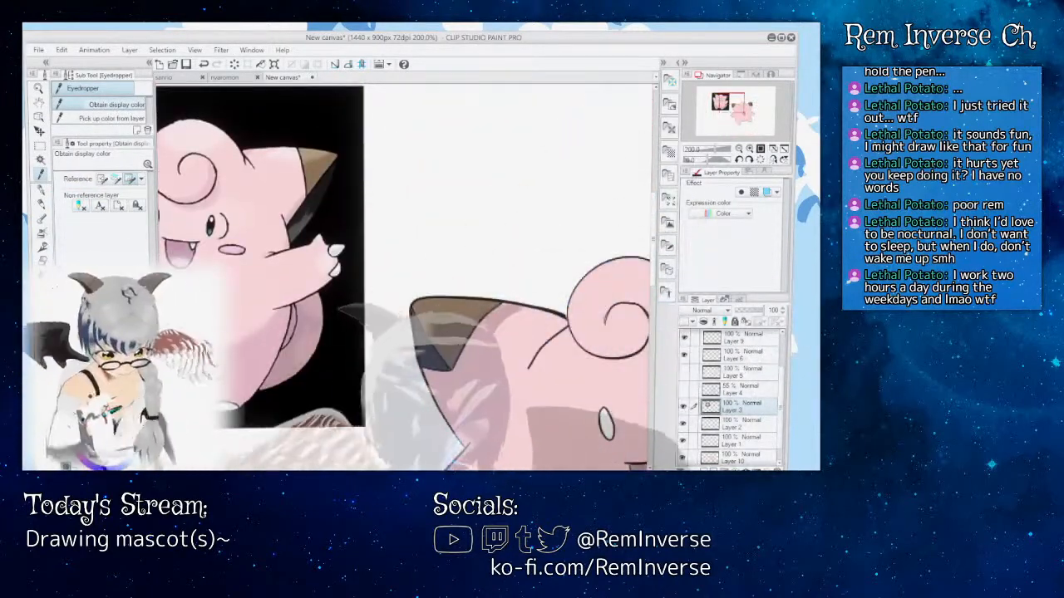
scroll(404, 282, left, 5)
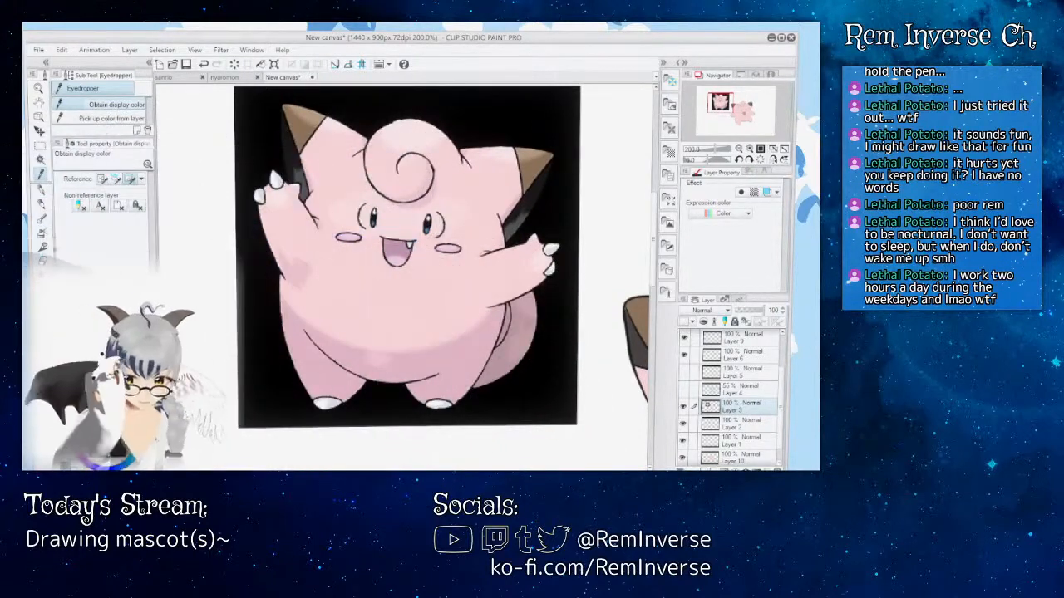
key(g)
scroll(404, 283, right, 5)
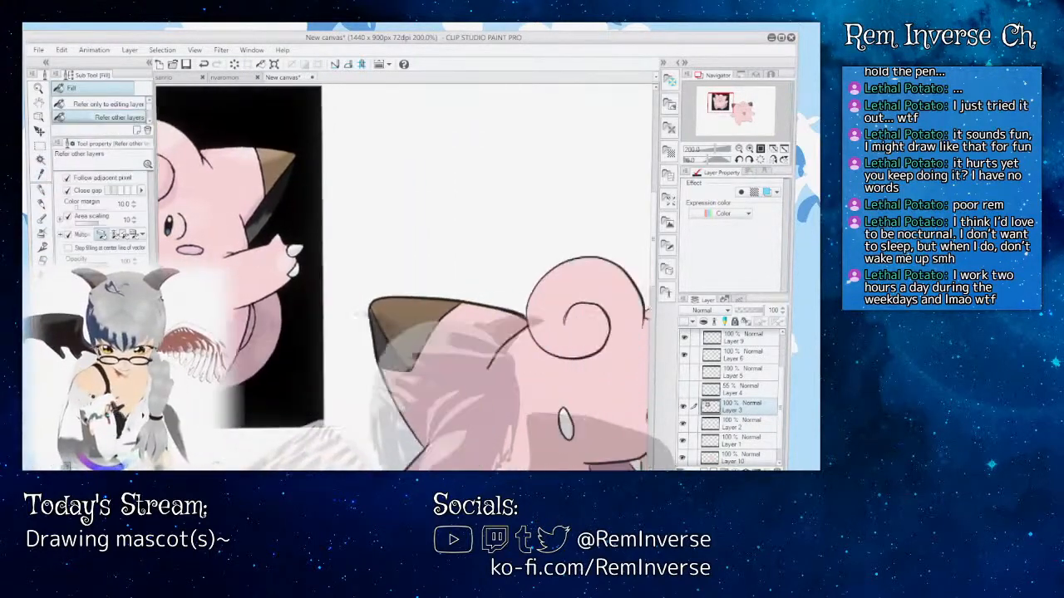
scroll(447, 244, down, 4)
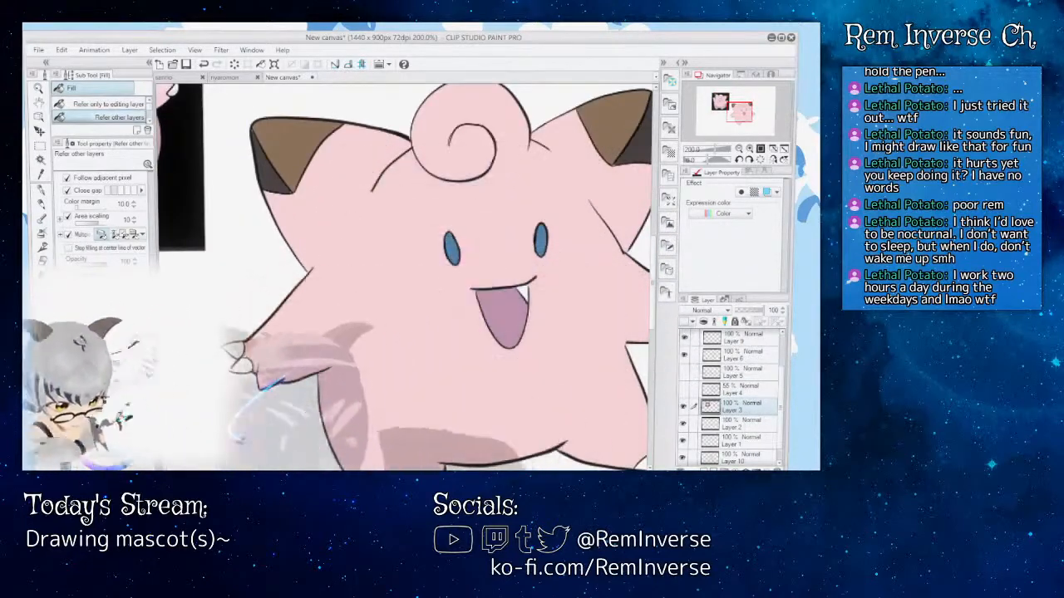
Step: Check the character's flat colors up close and as a whole figure against the reference image
key(ctrl+minus)
key(ctrl+minus)
key(ctrl+minus)
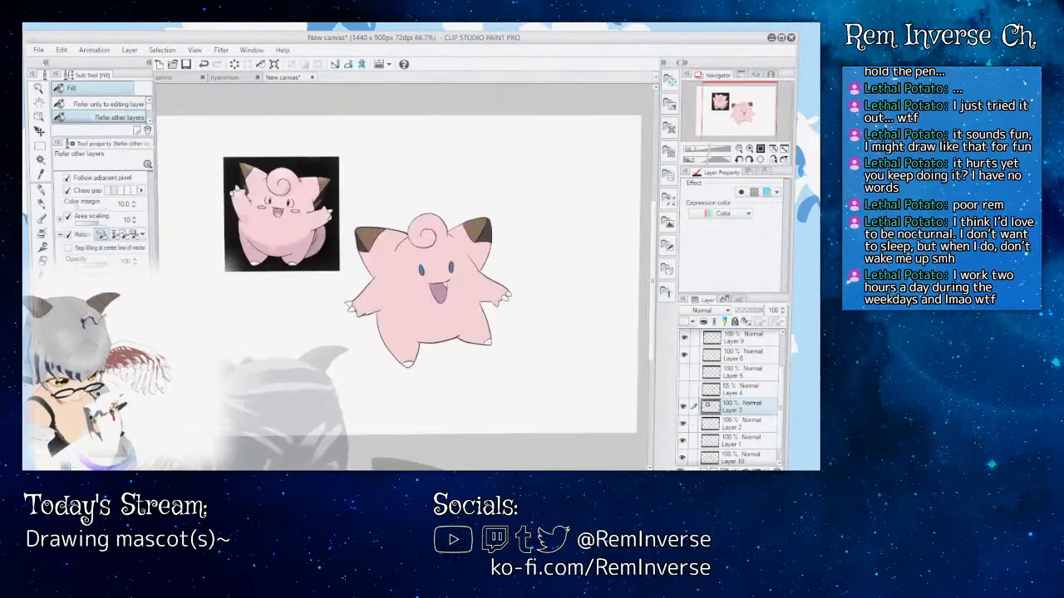
key(ctrl+plus)
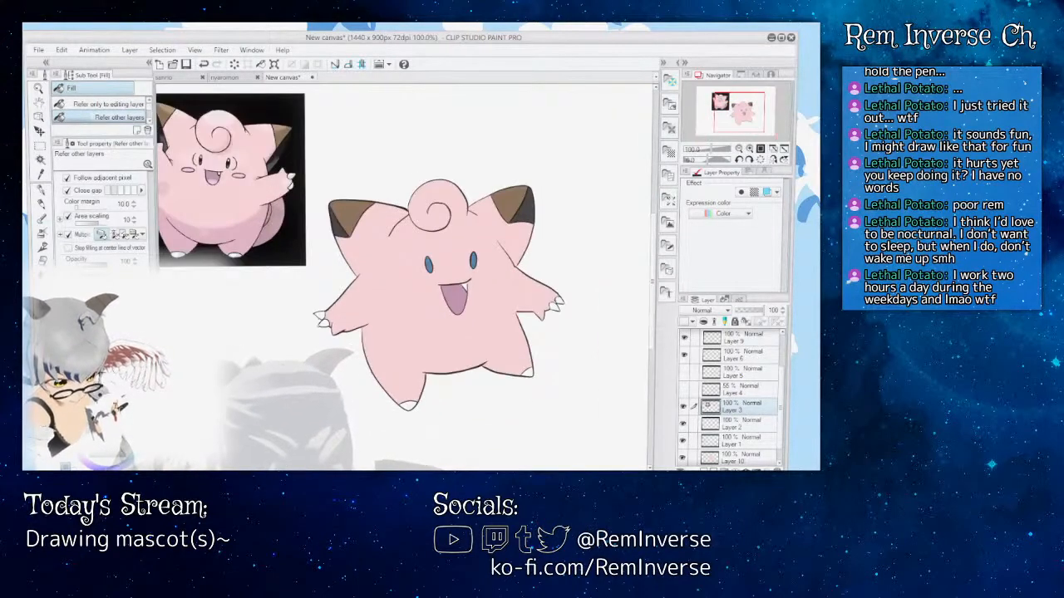
key(ctrl+plus)
key(ctrl+plus)
key(ctrl+plus)
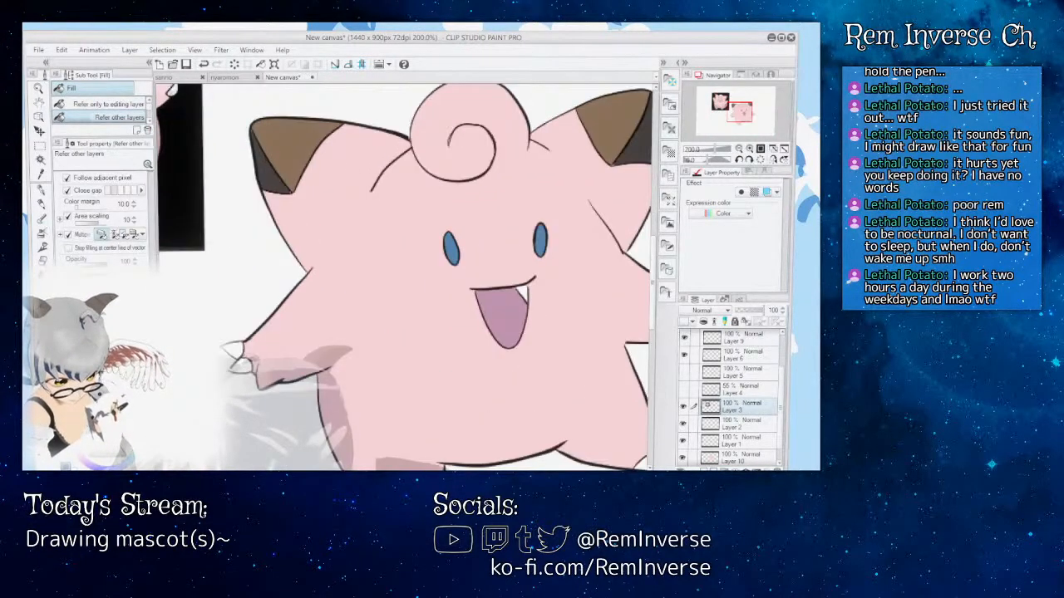
key(ctrl+minus)
key(ctrl+minus)
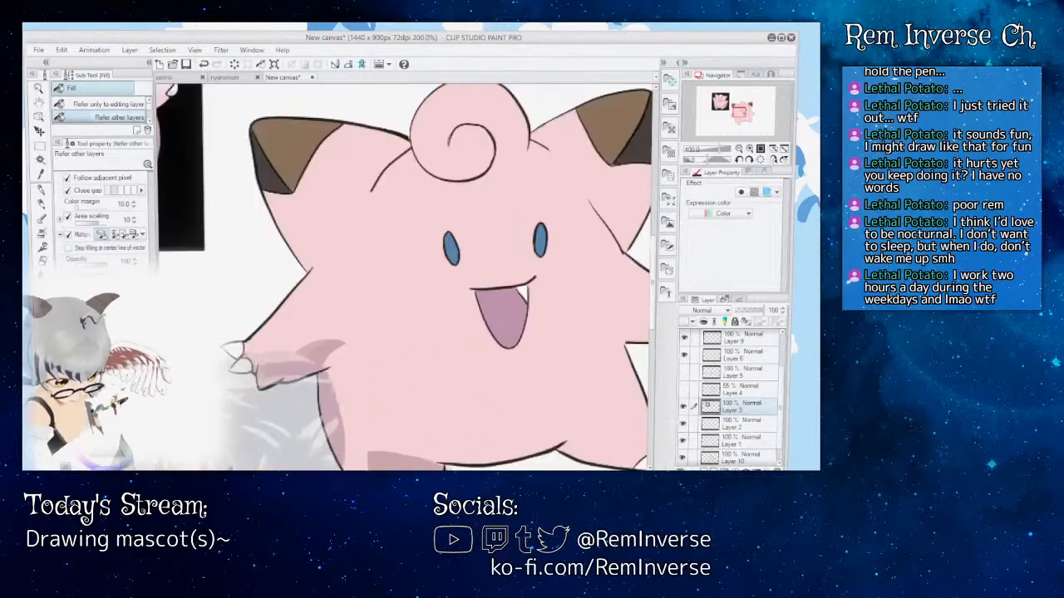
Step: Add a new layer above Layer 3 and try drawing black pupils inside the blue eyes with the G-pen
key(p)
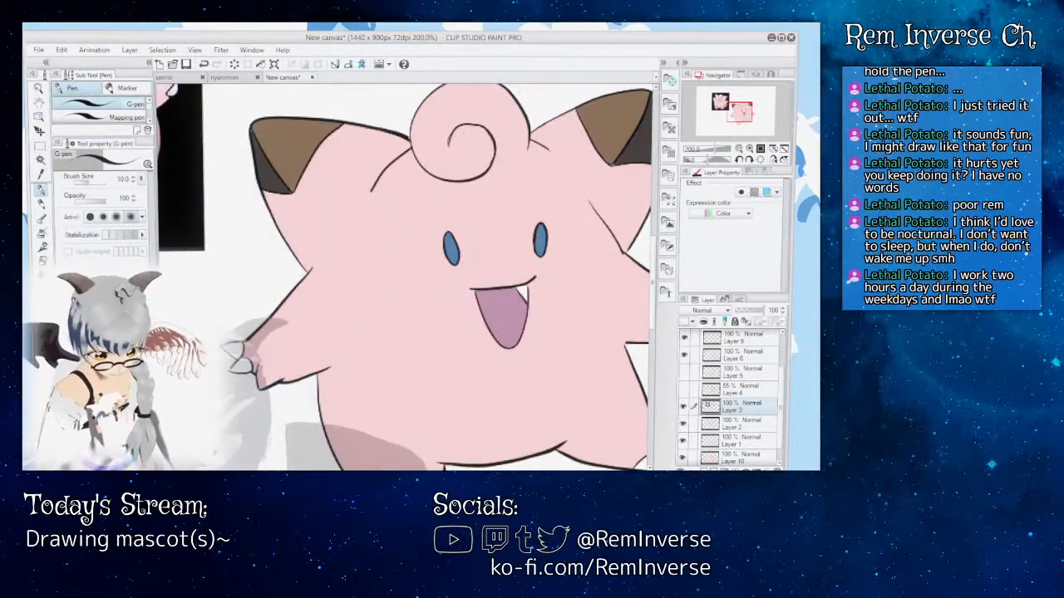
key(ctrl+plus)
key(ctrl+plus)
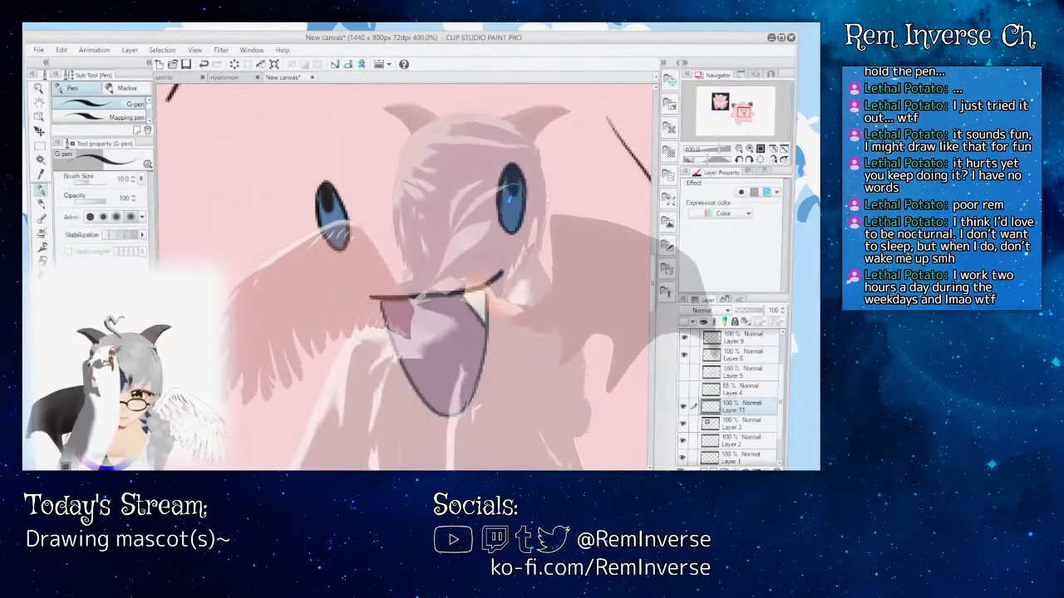
key(ctrl+minus)
key(ctrl+minus)
key(ctrl+minus)
key(ctrl+minus)
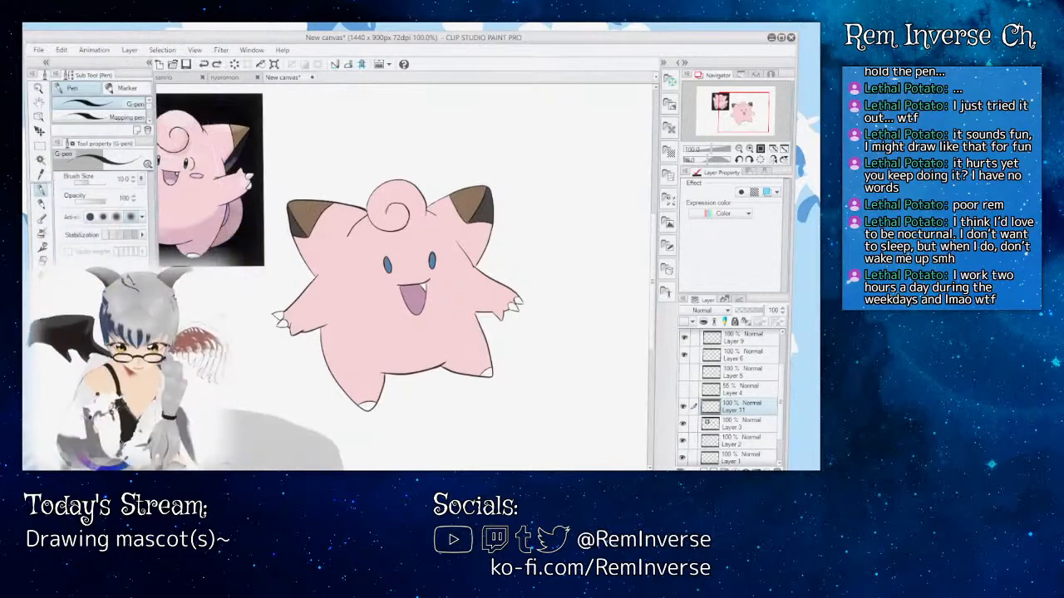
Step: Outline an oval pupil in the upper part of each blue eye with the G-pen and fill both with black
key(ctrl+plus)
key(ctrl+plus)
key(ctrl+plus)
key(ctrl+plus)
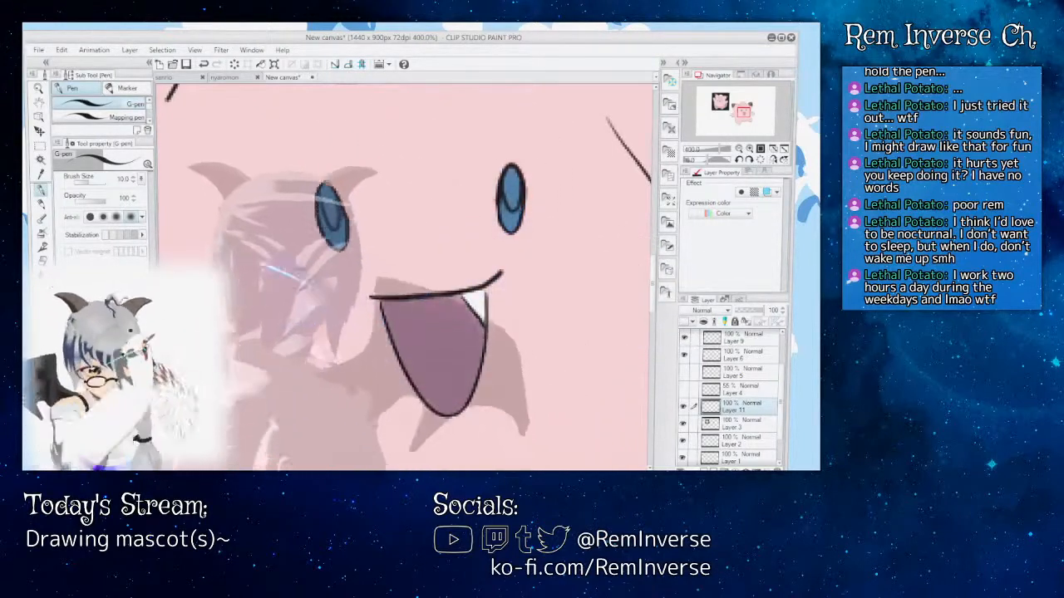
key(g)
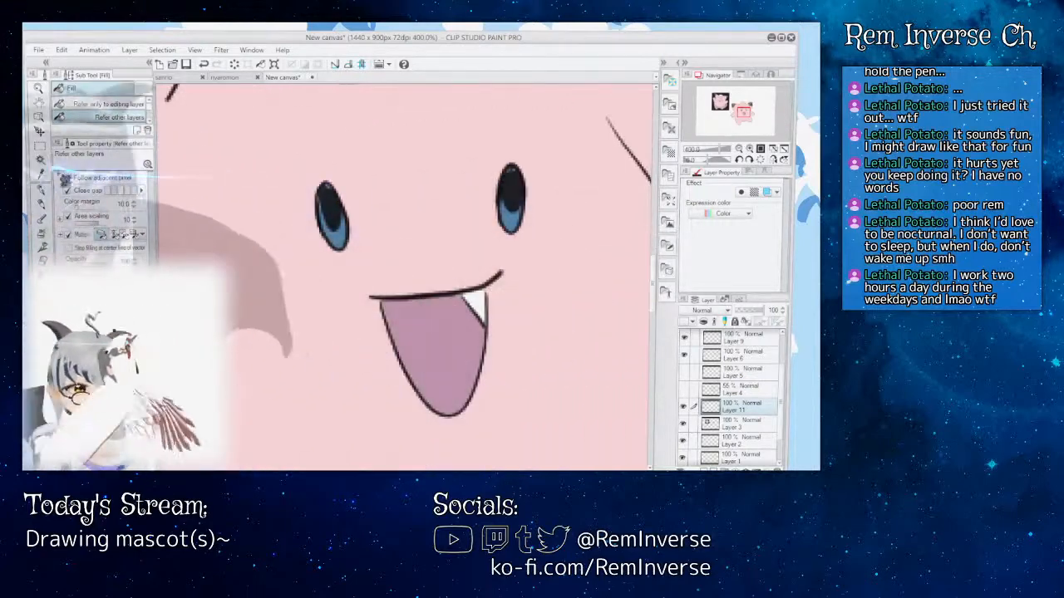
Step: Refine the shape of the black pupils on Layer 11 with the G-pen and the Rough eraser
key(p)
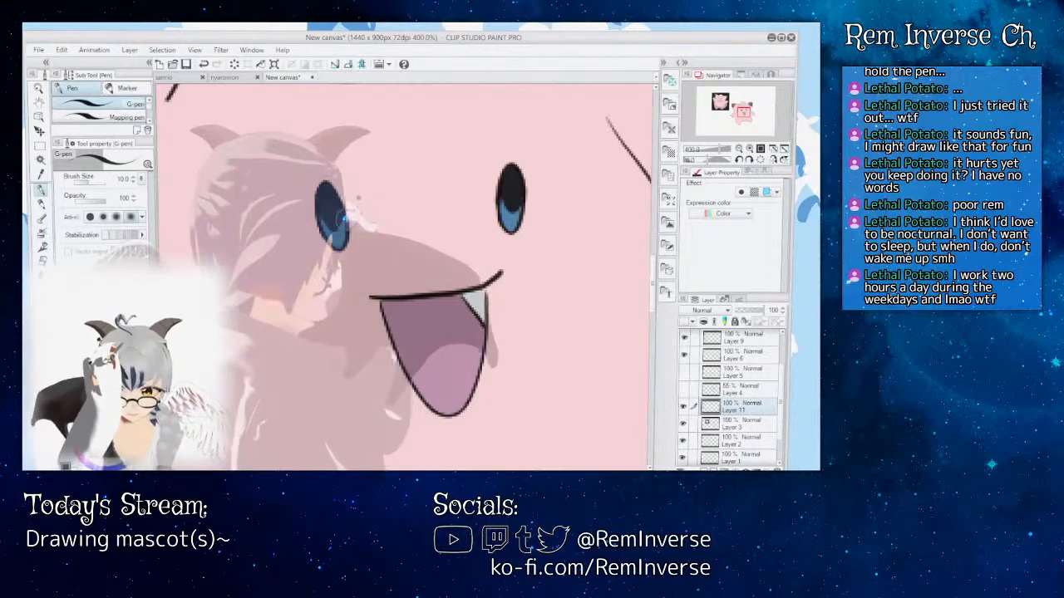
key(e)
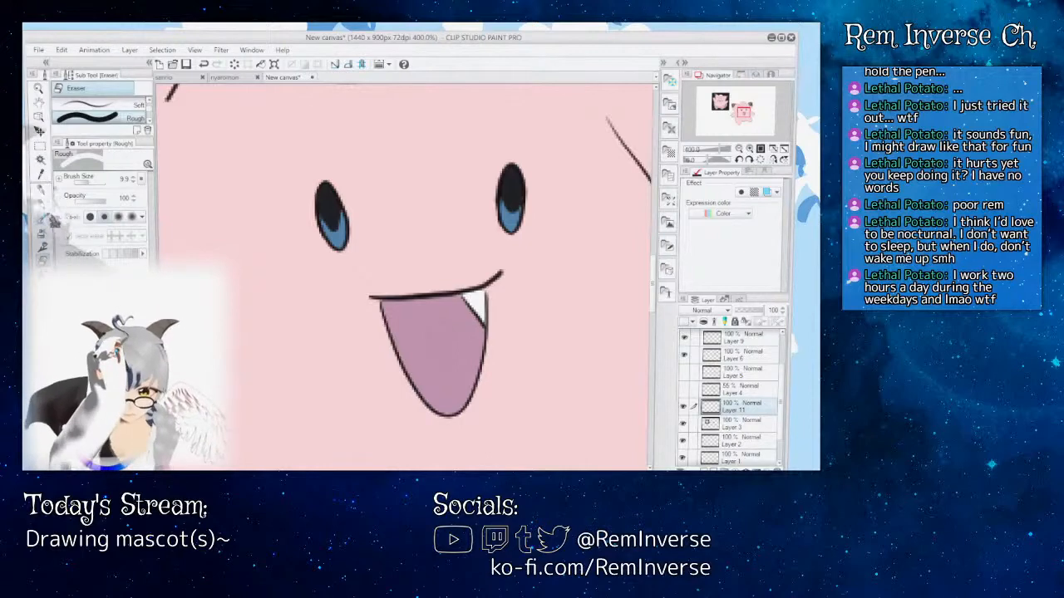
click(40, 189)
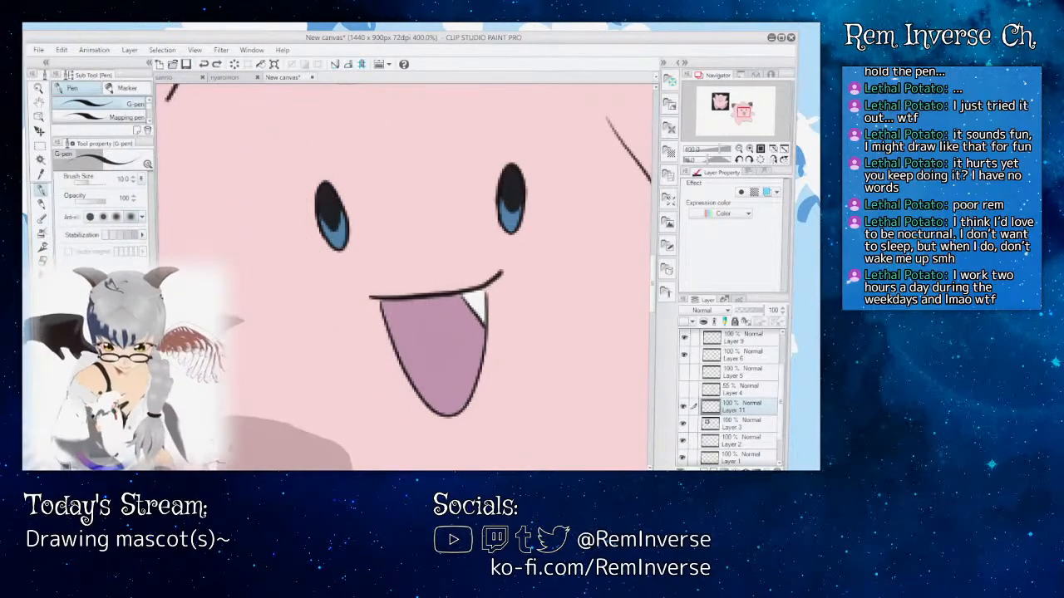
key(ctrl+minus)
key(ctrl+minus)
key(ctrl+minus)
key(ctrl+minus)
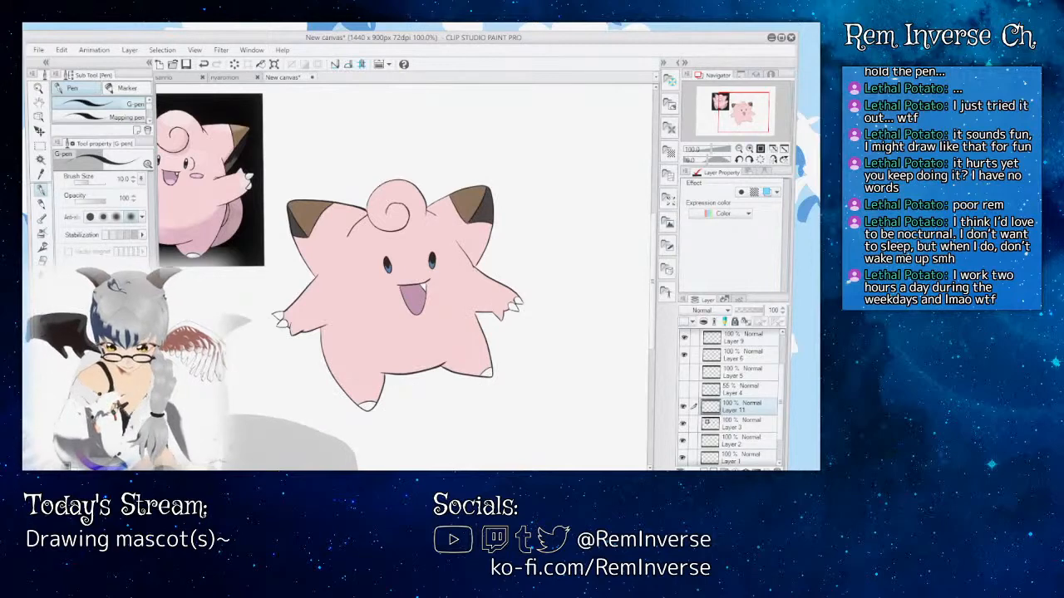
Step: Add a small white highlight near the top of each pupil with the G-pen
key(ctrl+plus)
key(ctrl+plus)
key(ctrl+plus)
key(ctrl+plus)
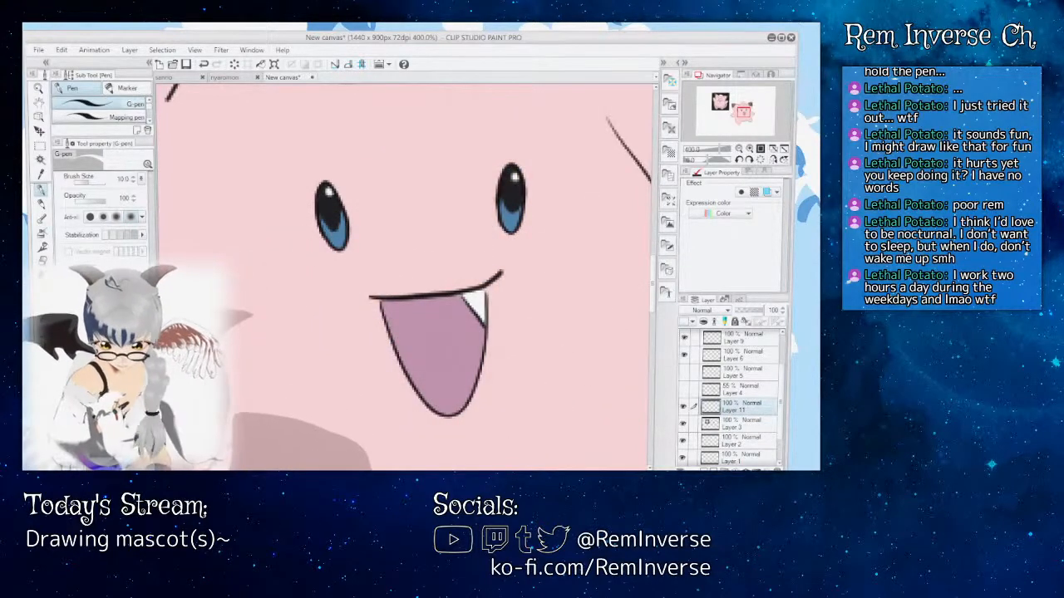
Step: Compare the highlighted eyes with the reference image, viewing the whole figure and the face up close
key(ctrl+minus)
key(ctrl+minus)
key(ctrl+minus)
key(ctrl+minus)
key(ctrl+minus)
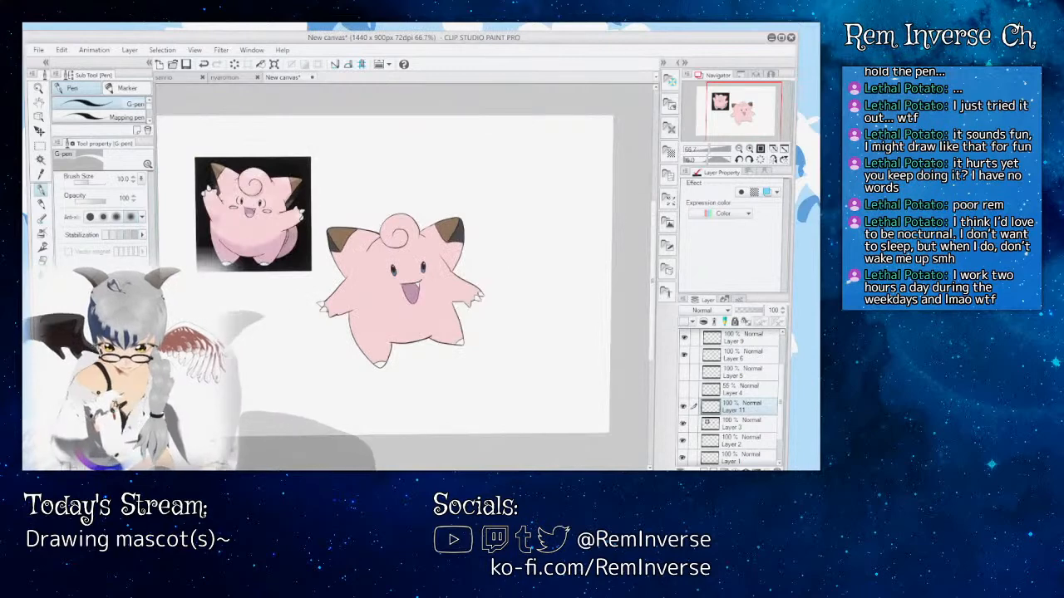
key(ctrl+plus)
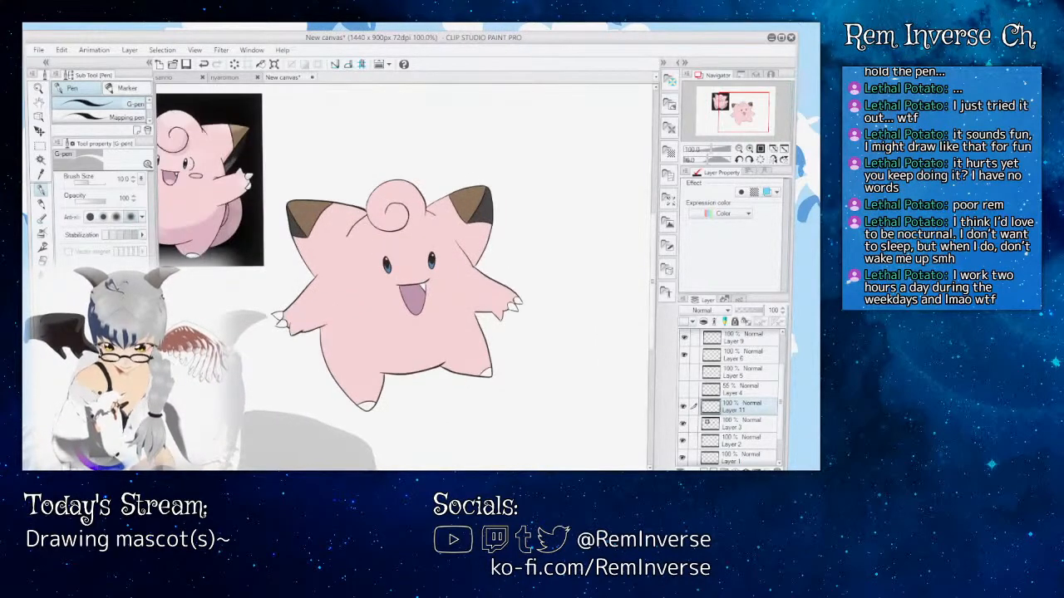
key(ctrl+plus)
key(ctrl+plus)
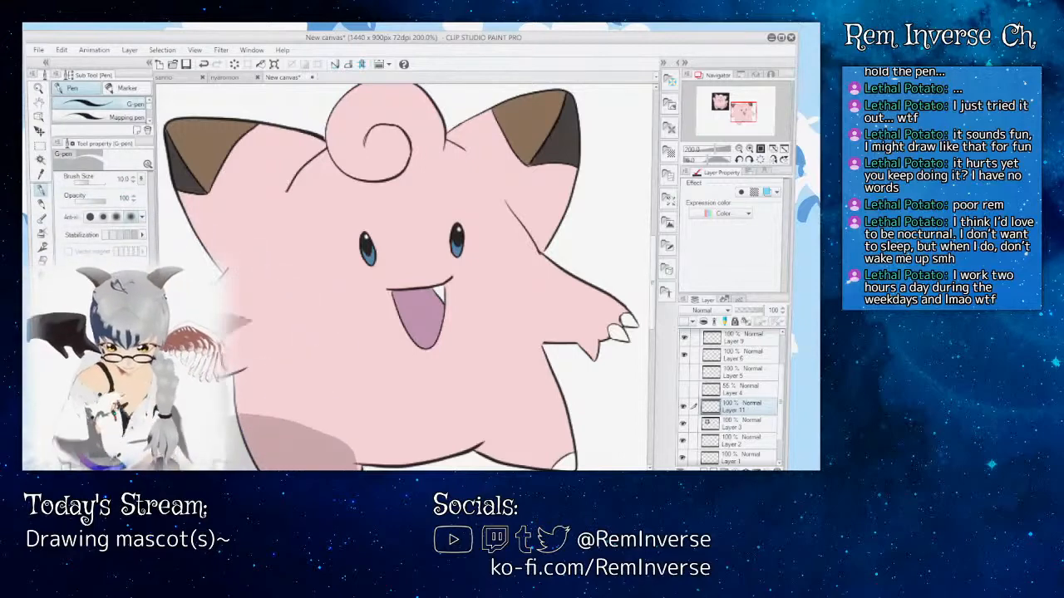
key(ctrl+plus)
key(ctrl+plus)
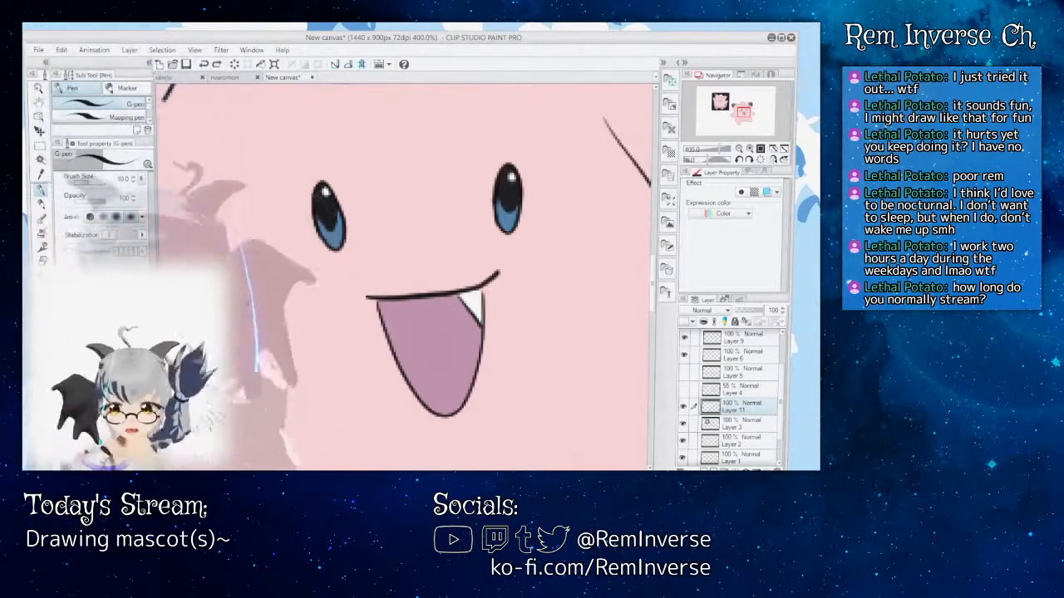
Step: Draw a curved line along the outer side of the left eye on Layer 11 with the G-pen
key(ctrl+minus)
key(ctrl+minus)
key(ctrl+minus)
key(ctrl+minus)
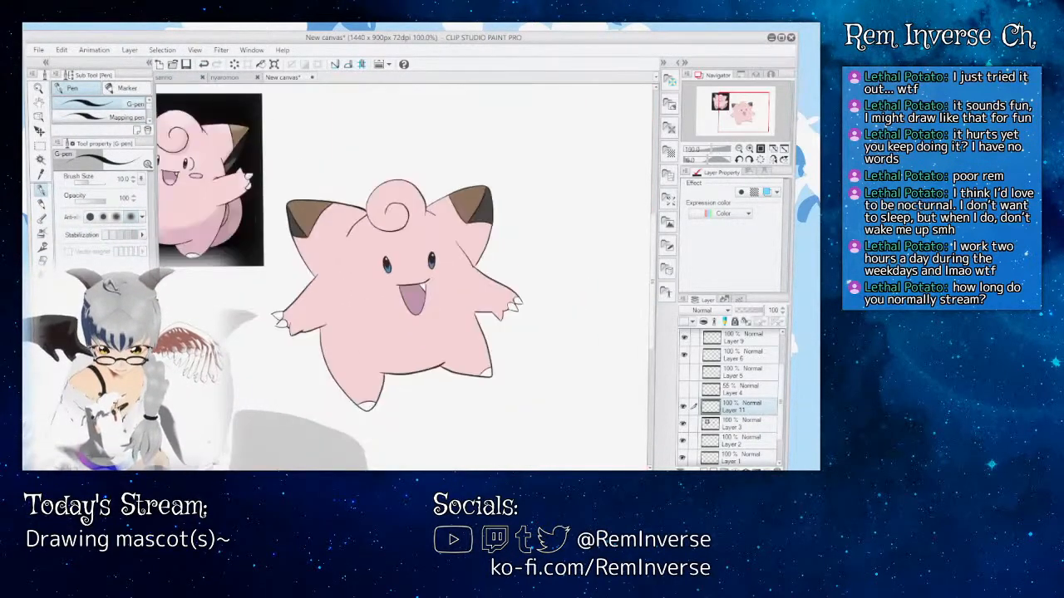
key(ctrl+plus)
key(ctrl+plus)
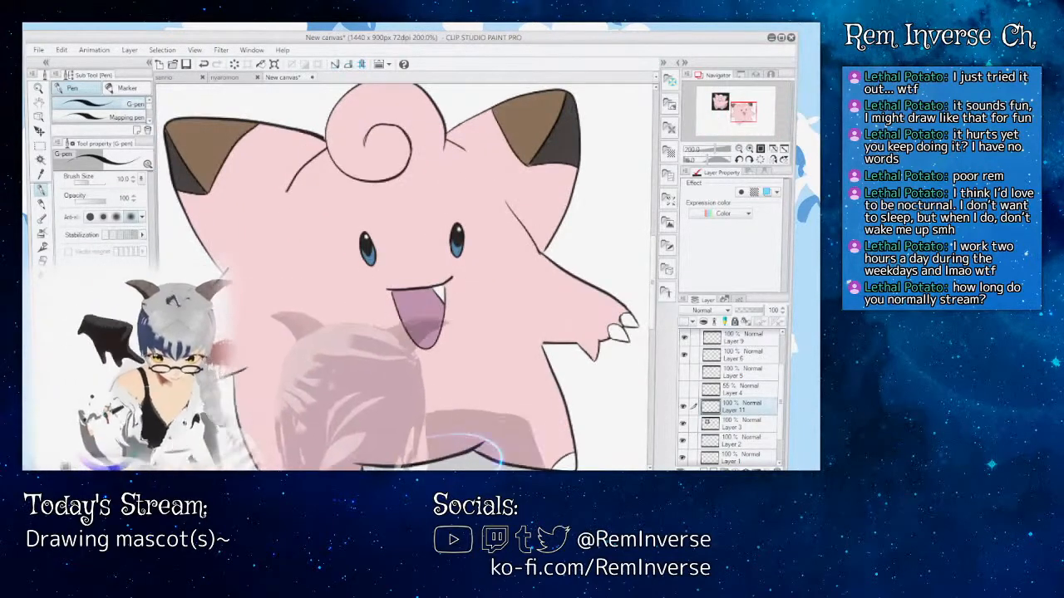
drag(349, 283, 506, 282)
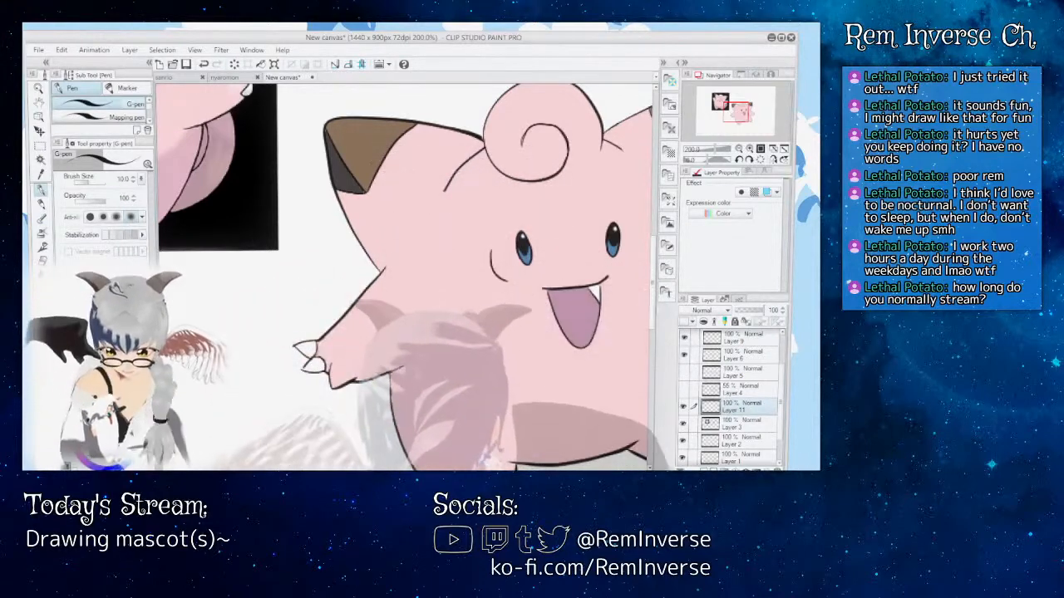
Step: Draw a curved line along the outer side of the right eye on Layer 11 with the G-pen
drag(507, 250, 302, 250)
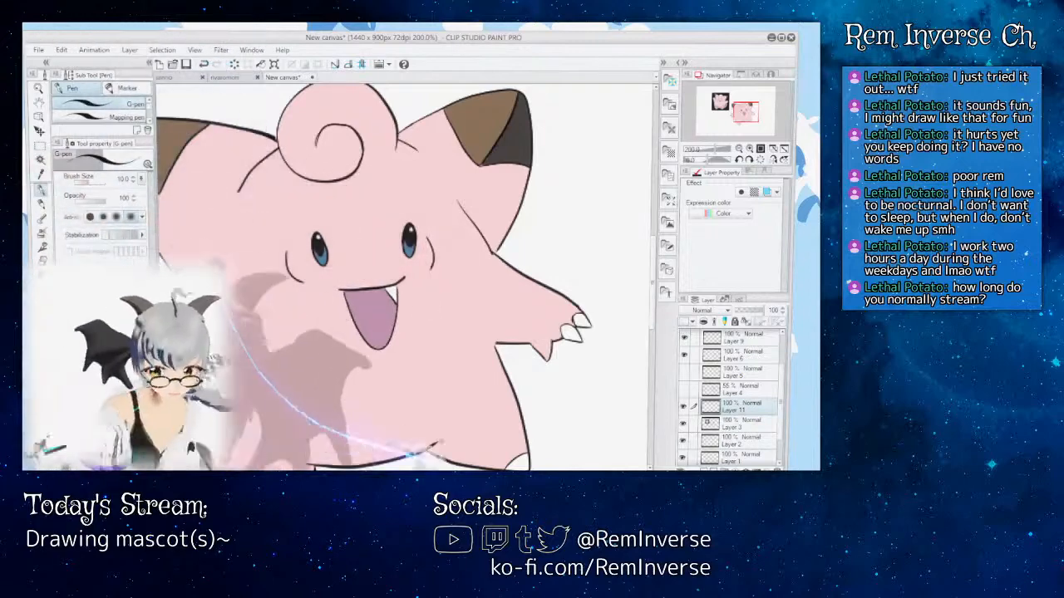
mouse_move(408, 267)
mouse_down()
mouse_move(659, 259)
mouse_move(653, 268)
mouse_move(653, 243)
mouse_move(653, 256)
mouse_up()
drag(524, 463, 476, 453)
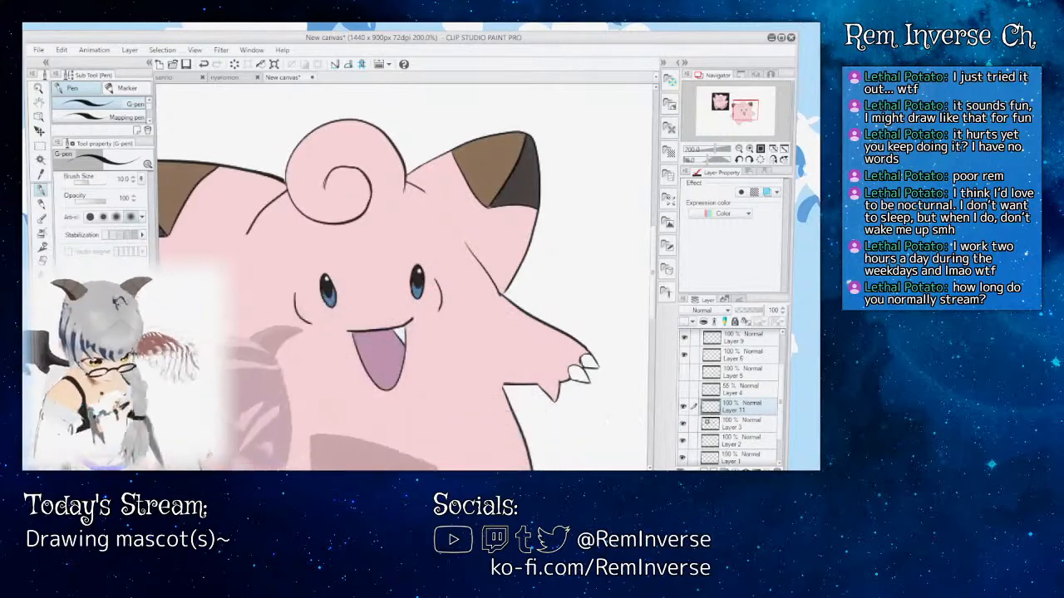
key(ctrl+minus)
key(ctrl+minus)
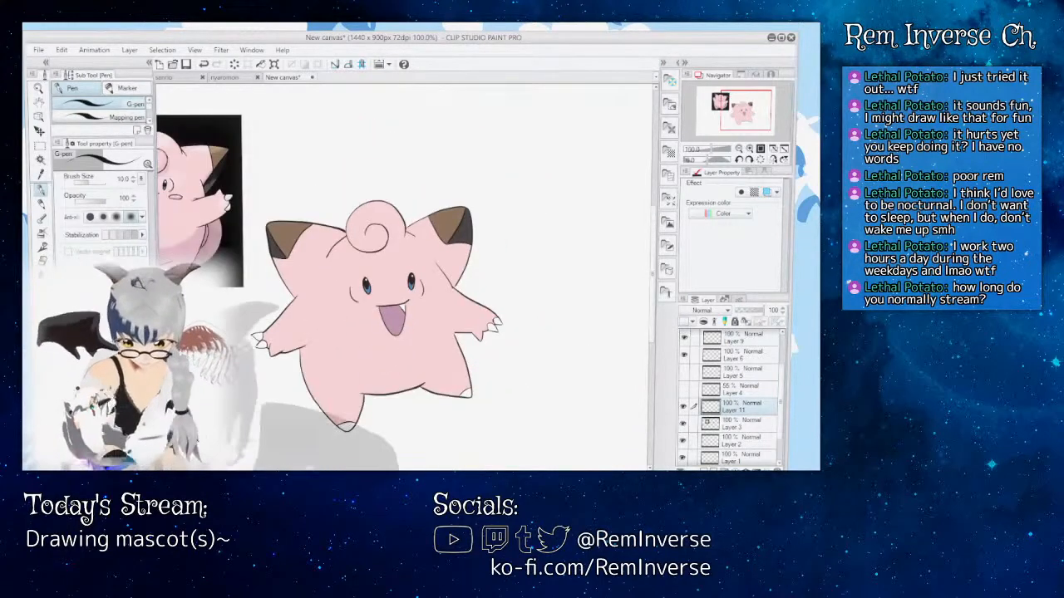
key(ctrl+plus)
key(ctrl+plus)
key(ctrl+plus)
key(ctrl+plus)
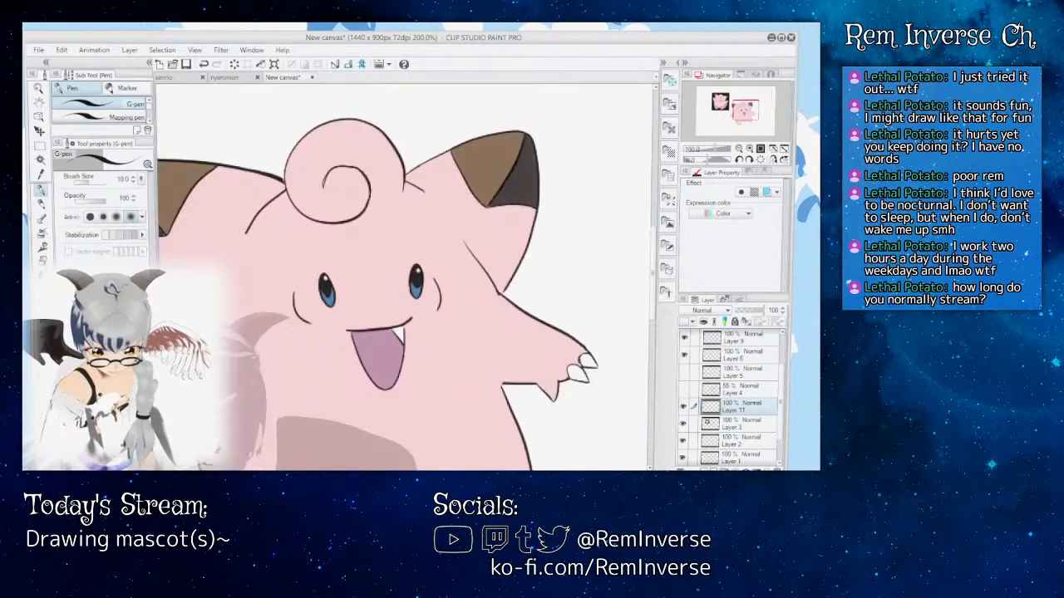
Step: Erase the curved line beside the right eye and redraw it as a short G-pen curve close to the eye
key(e)
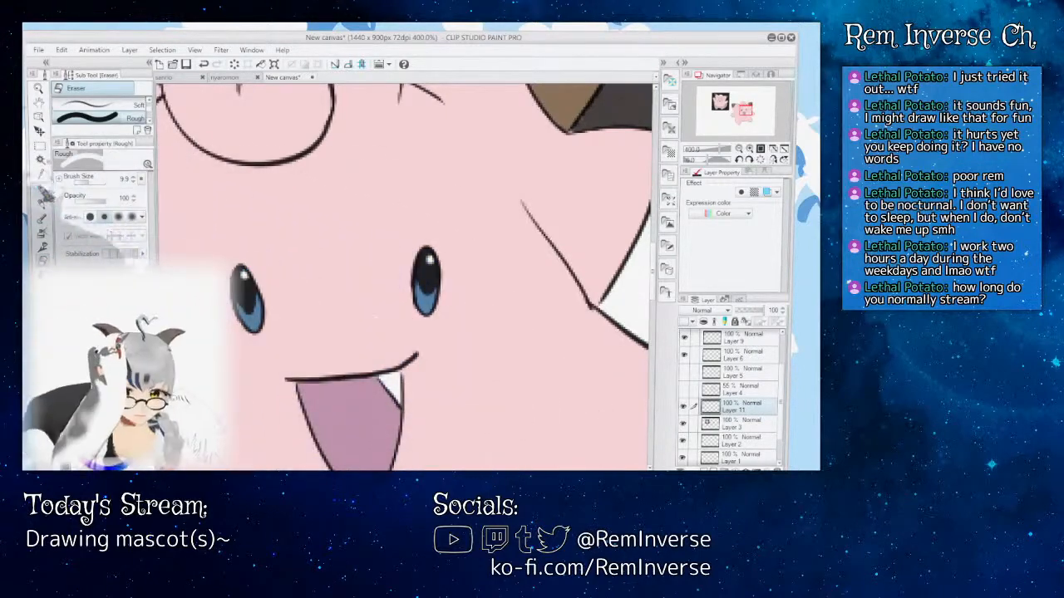
key(p)
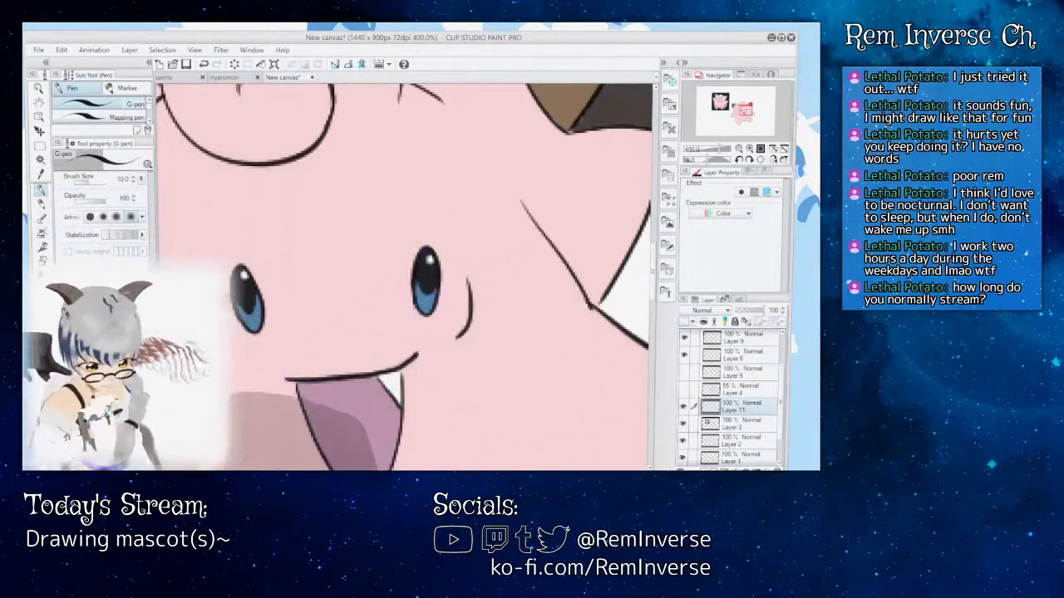
key(ctrl+minus)
key(ctrl+minus)
key(ctrl+minus)
key(ctrl+minus)
key(ctrl+minus)
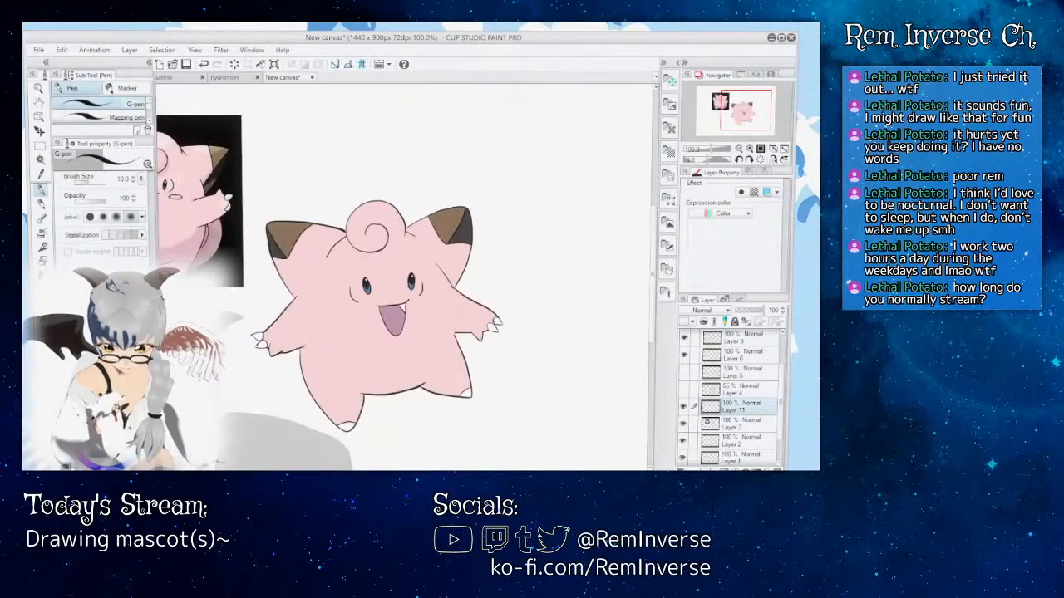
Step: Compare the face lines and whole figure with the reference image, up to the uncolored area below the left arm
key(ctrl+plus)
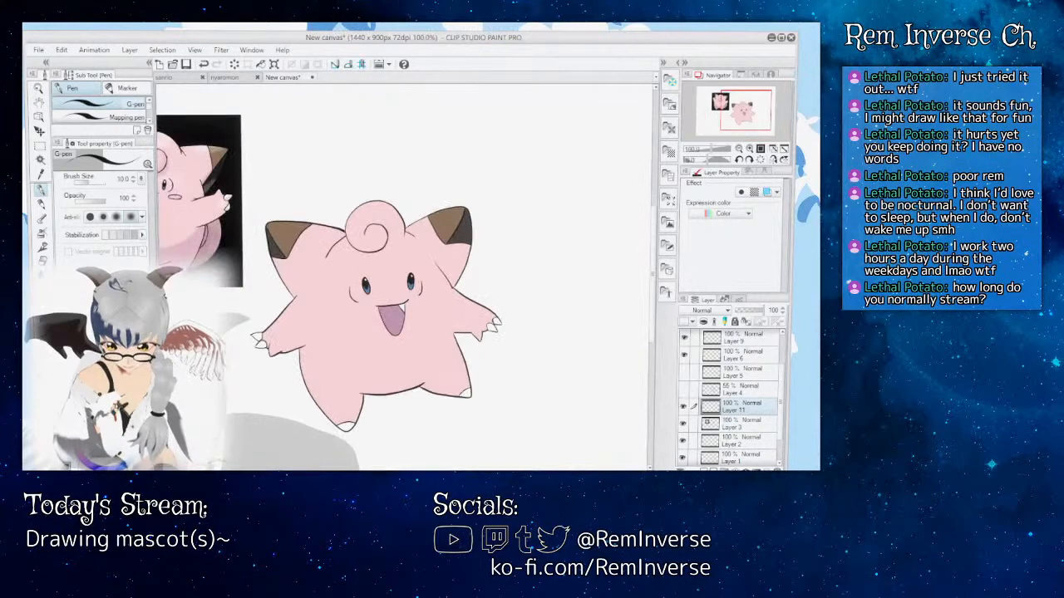
scroll(405, 274, left, 7)
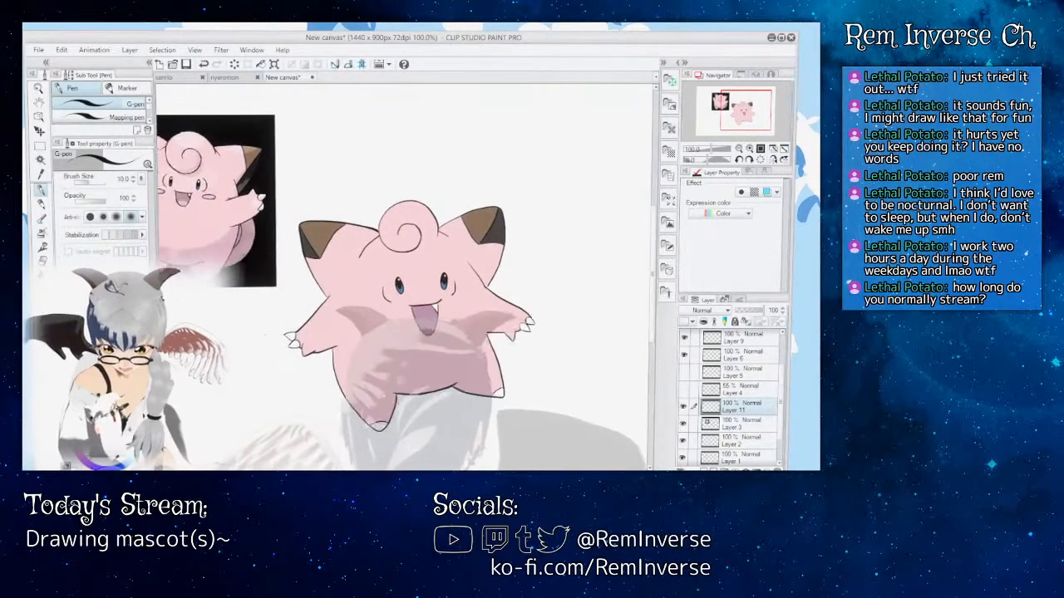
scroll(406, 274, right, 3)
scroll(405, 275, right, 3)
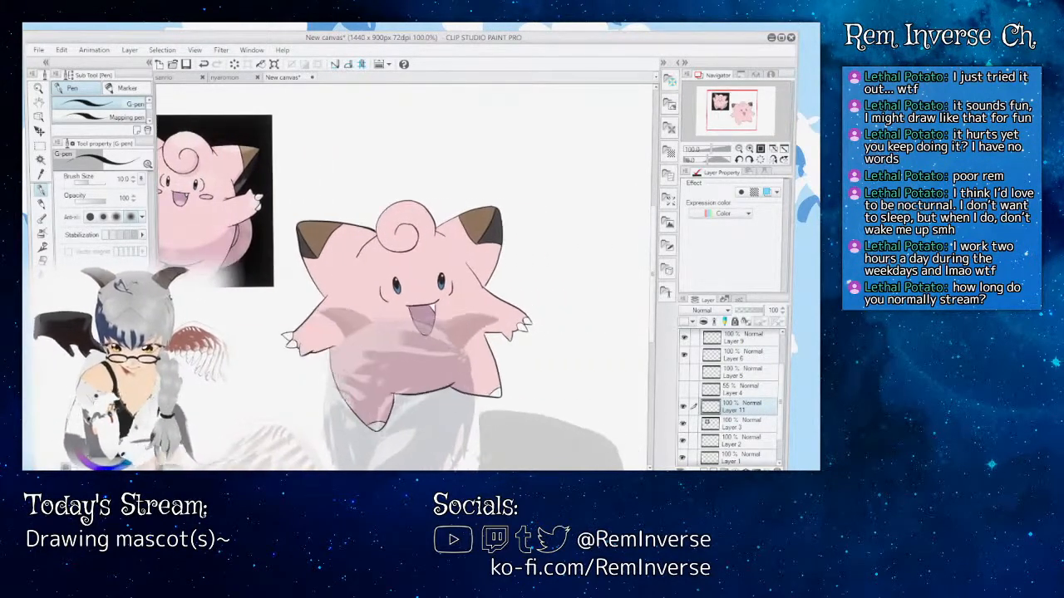
scroll(405, 275, left, 3)
scroll(406, 274, right, 2)
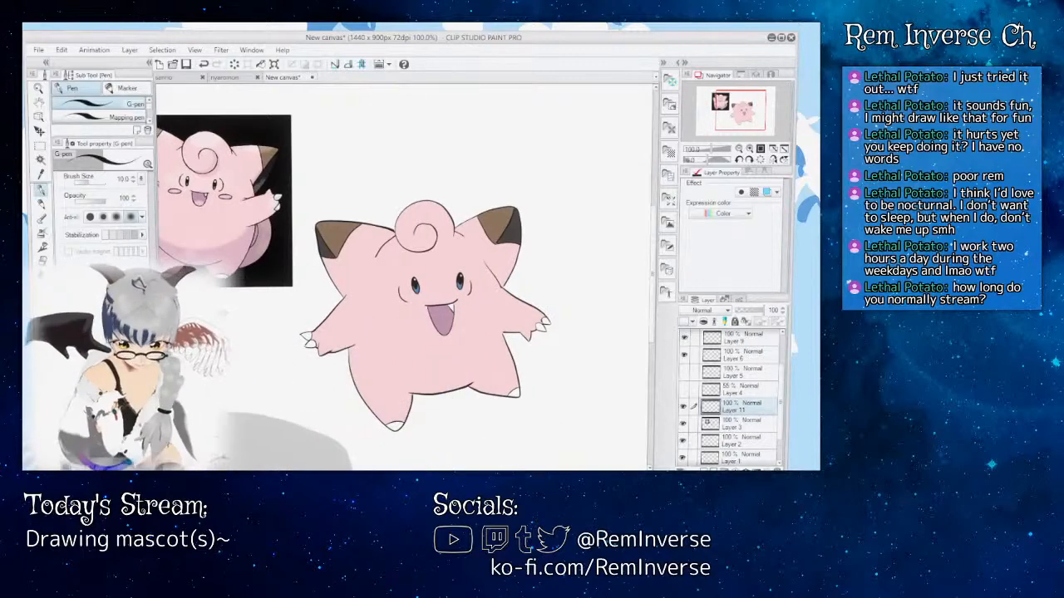
key(ctrl+plus)
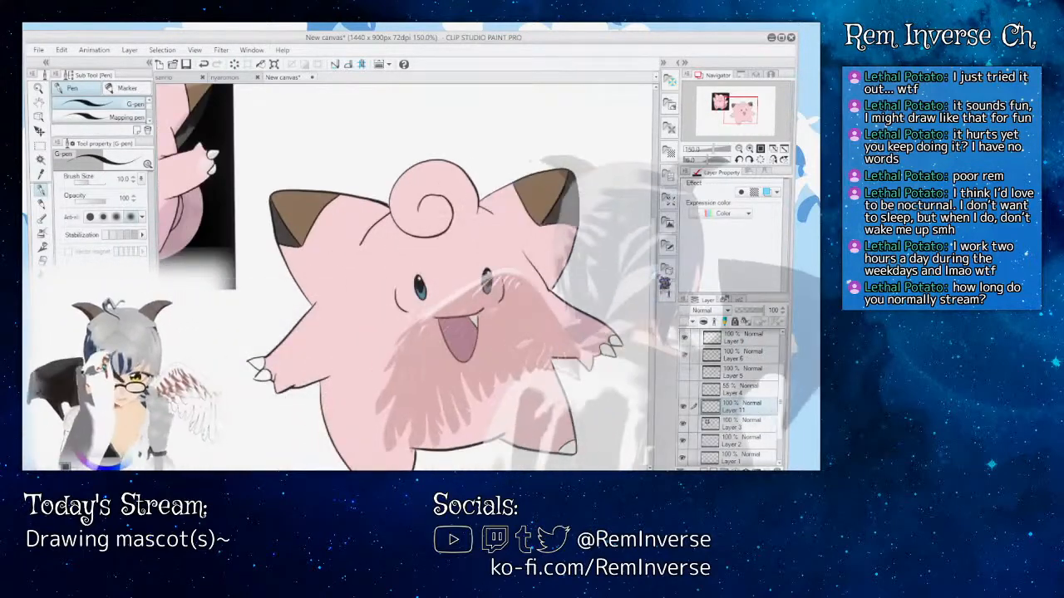
scroll(406, 274, down, 2)
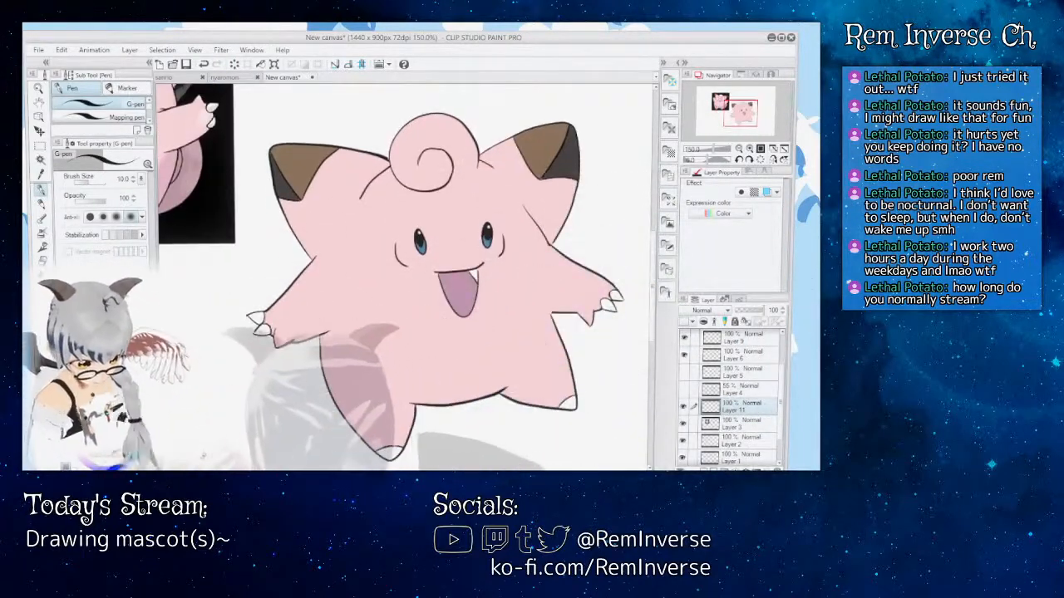
key(ctrl+plus)
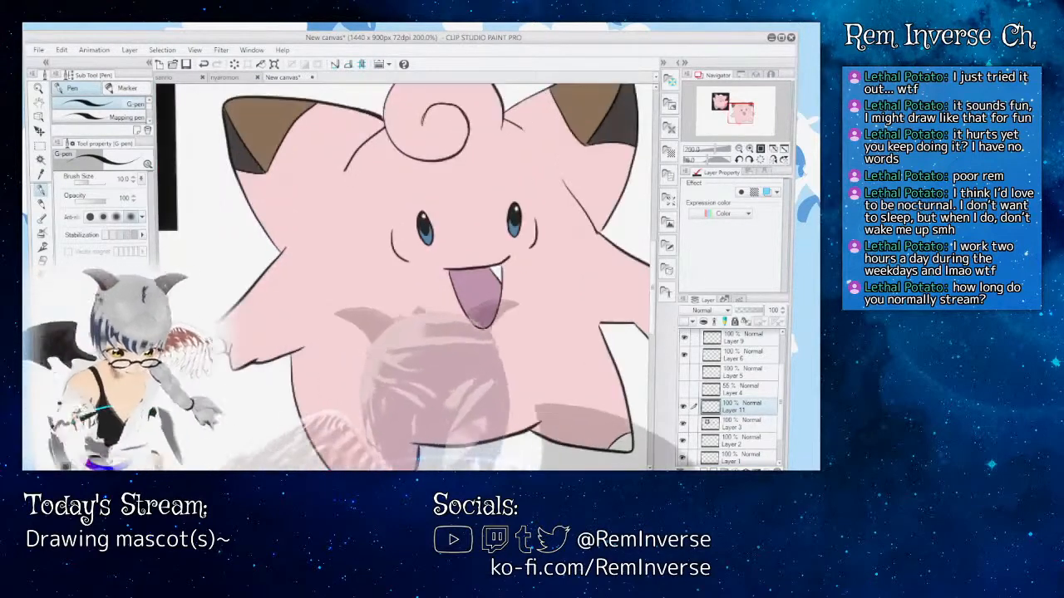
scroll(406, 274, left, 6)
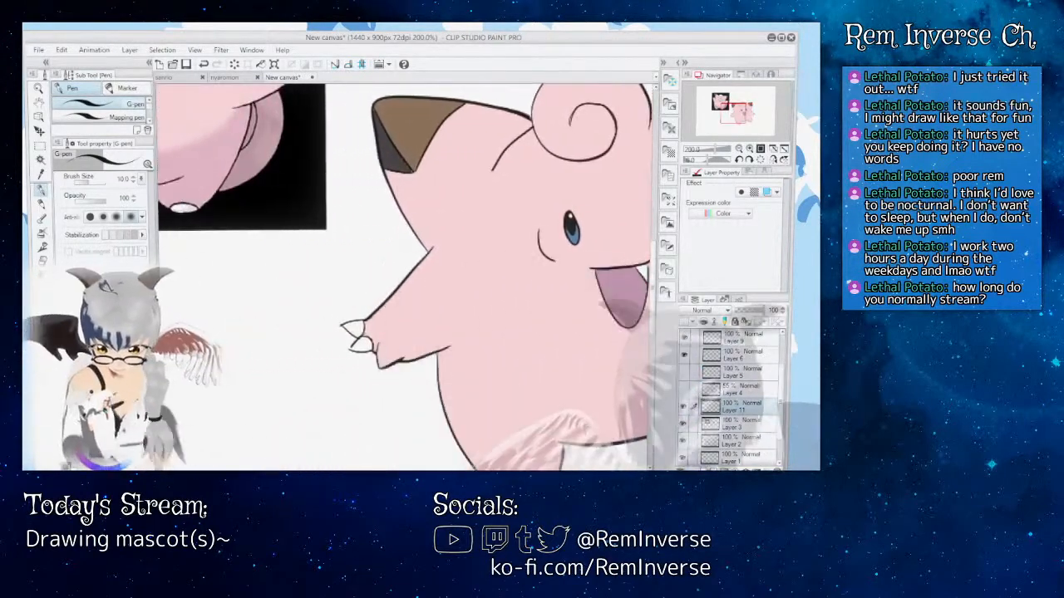
Step: Create a new layer above Layer 4 and draw a rounded tail outline from the left hand down to the leg with the G-pen
key(ctrl+shift+n)
drag(734, 406, 734, 382)
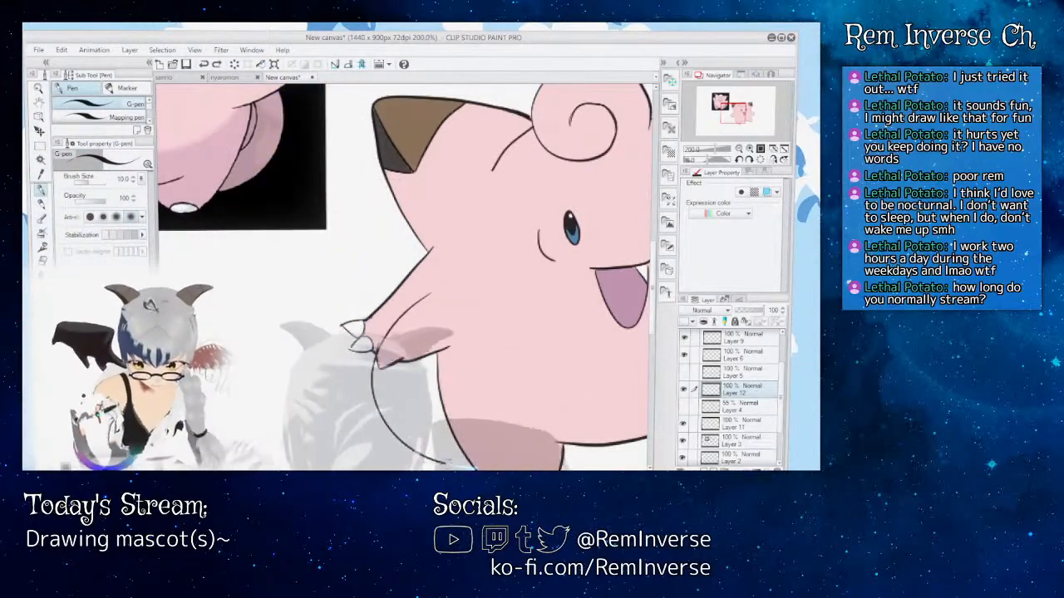
drag(652, 287, 652, 309)
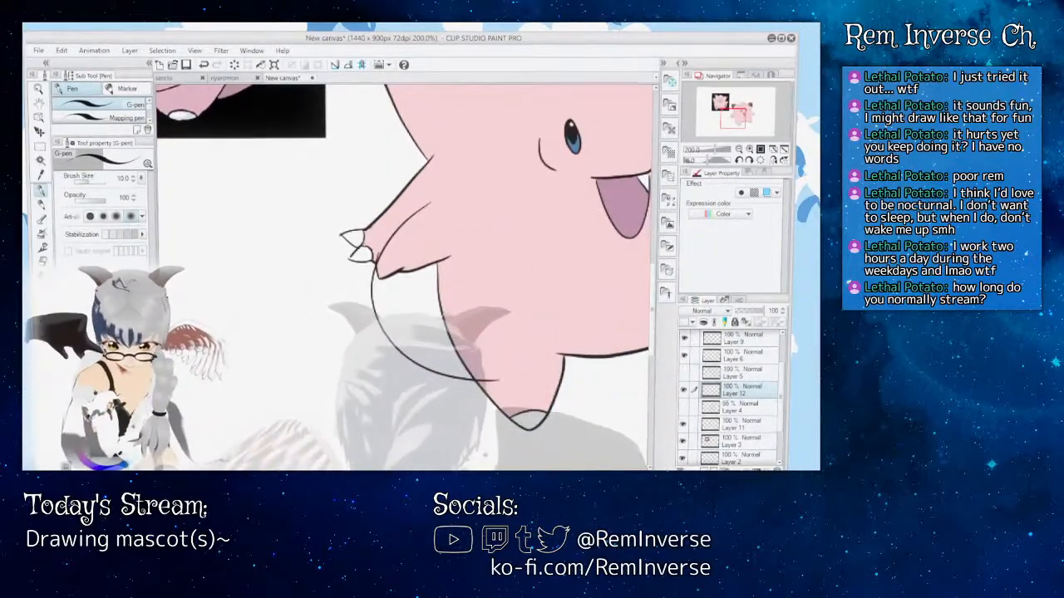
drag(391, 470, 423, 470)
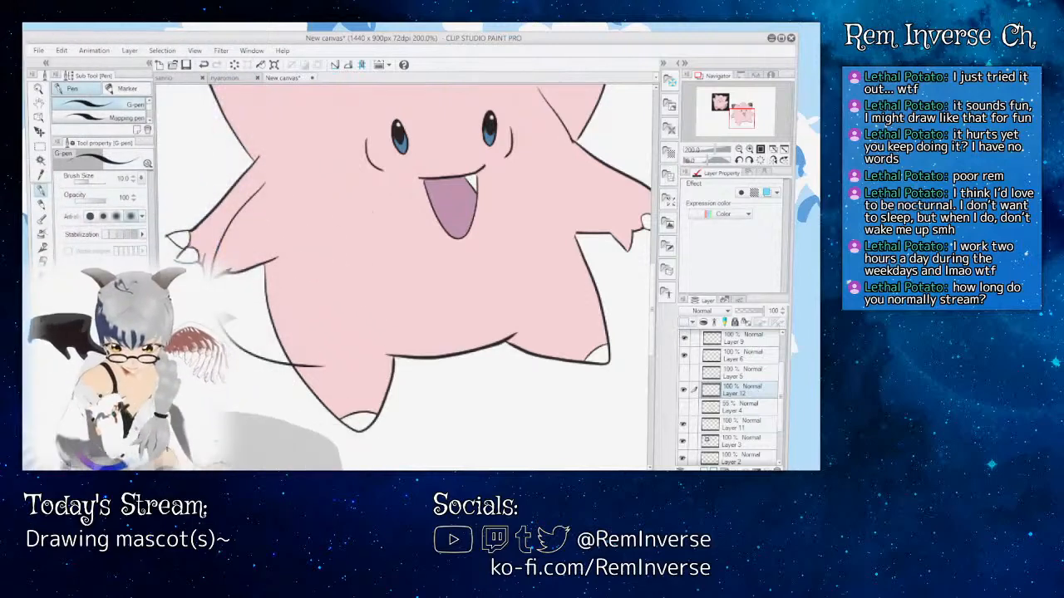
key(ctrl+minus)
key(ctrl+minus)
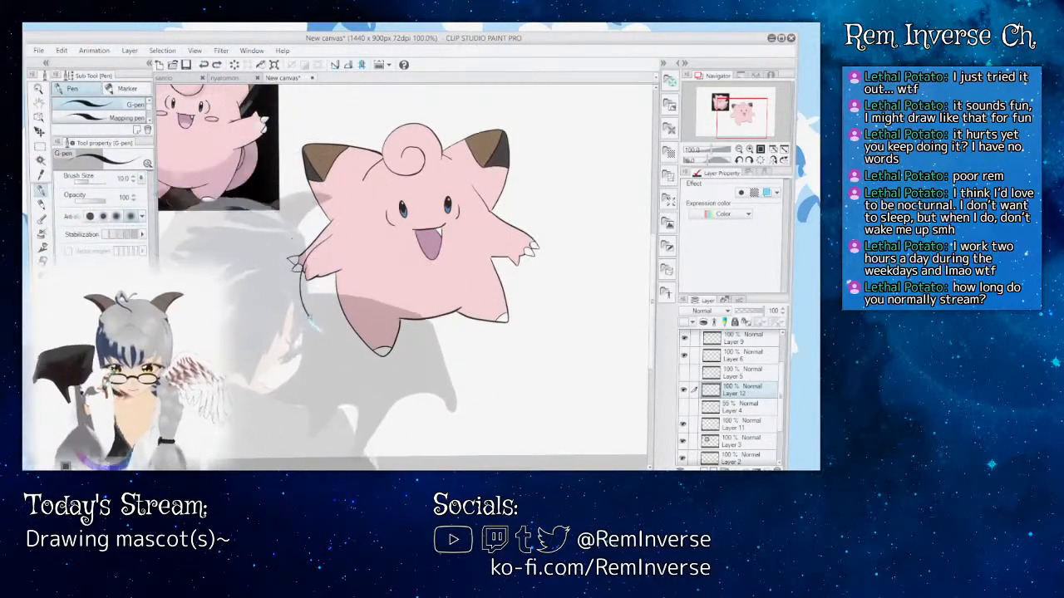
Step: Clean up the tail outline with the Rough eraser and draw its curved inner line beside the body with the G-pen
key(ctrl+z)
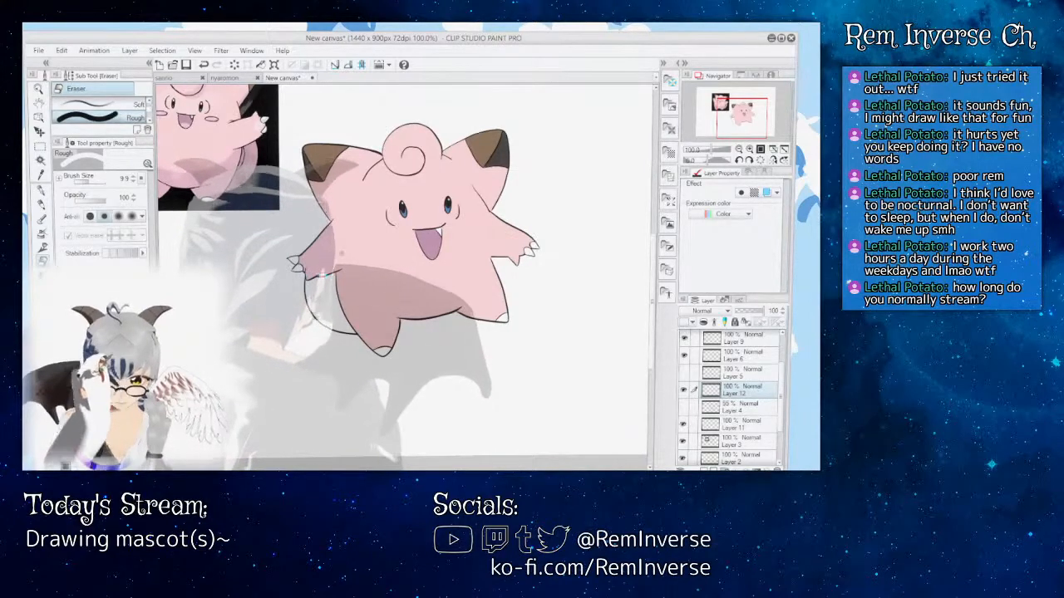
key(p)
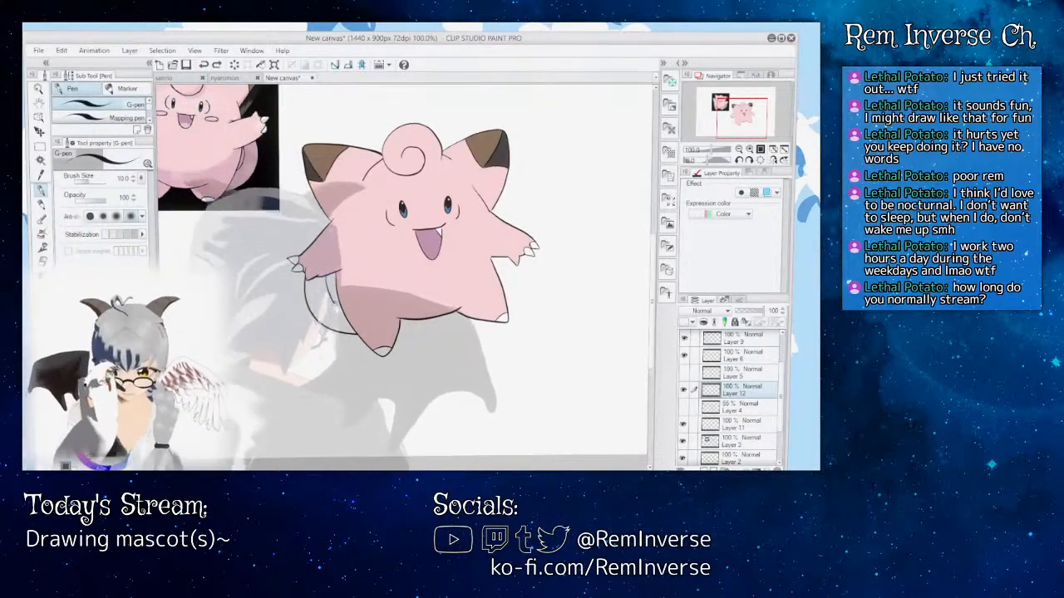
key(ctrl+z)
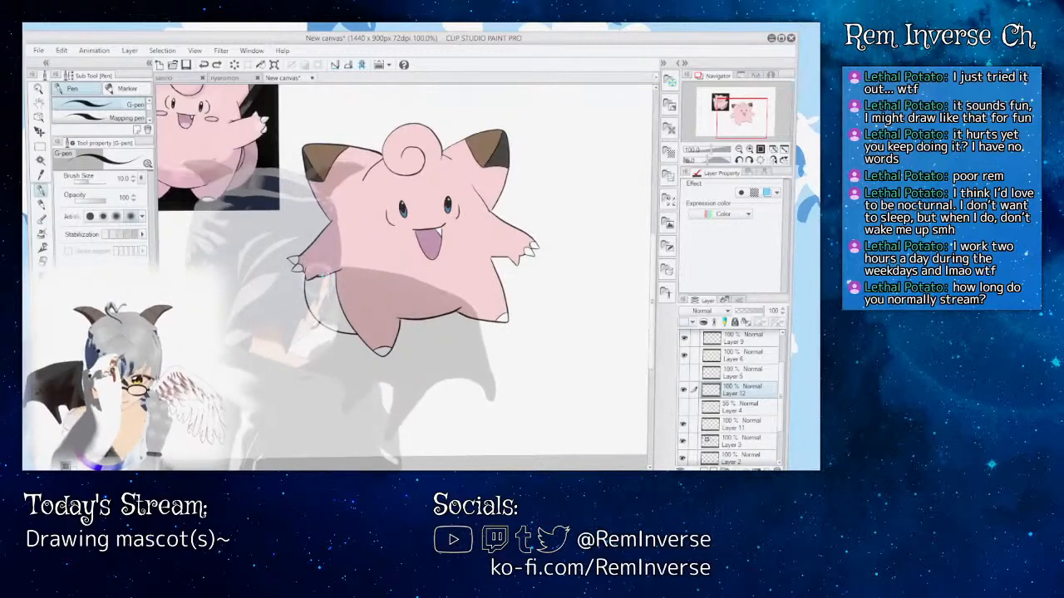
key(e)
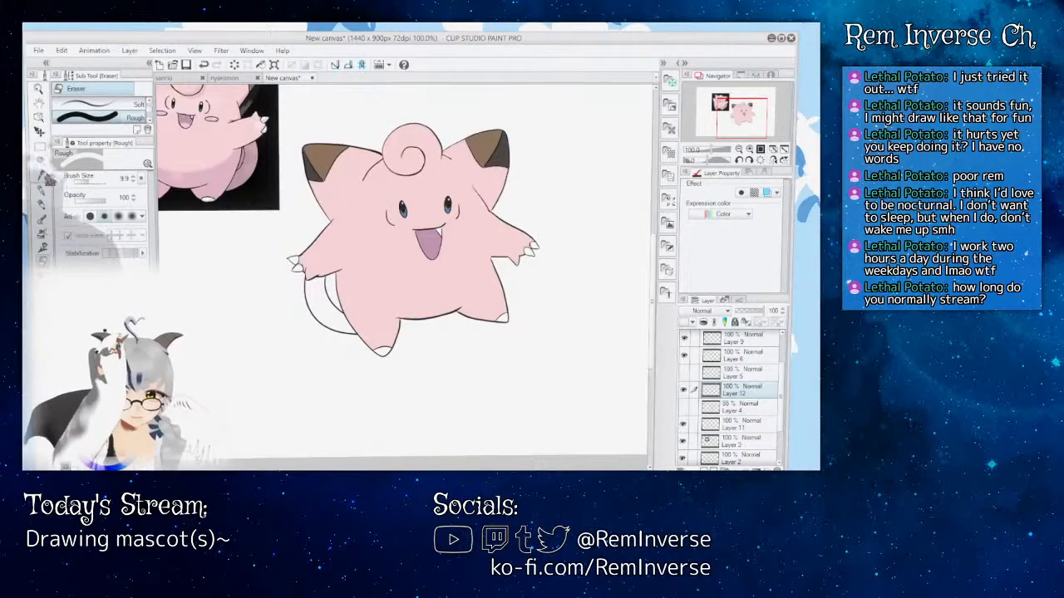
Step: Sample the body pink and fill both parts of the tail on Layer 10, with the fill referring to other layers
key(i)
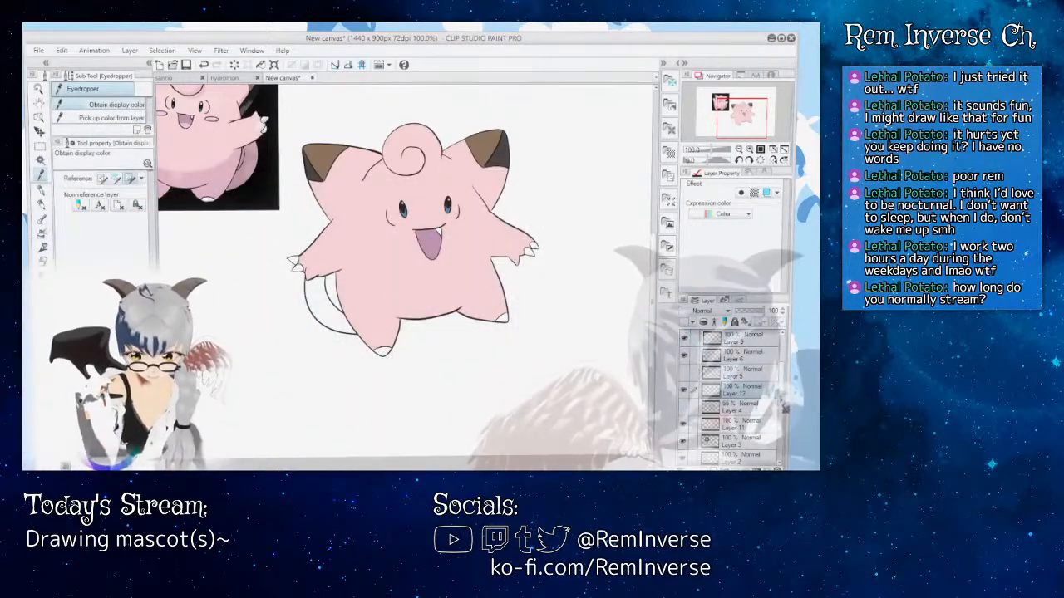
drag(783, 407, 783, 432)
click(742, 441)
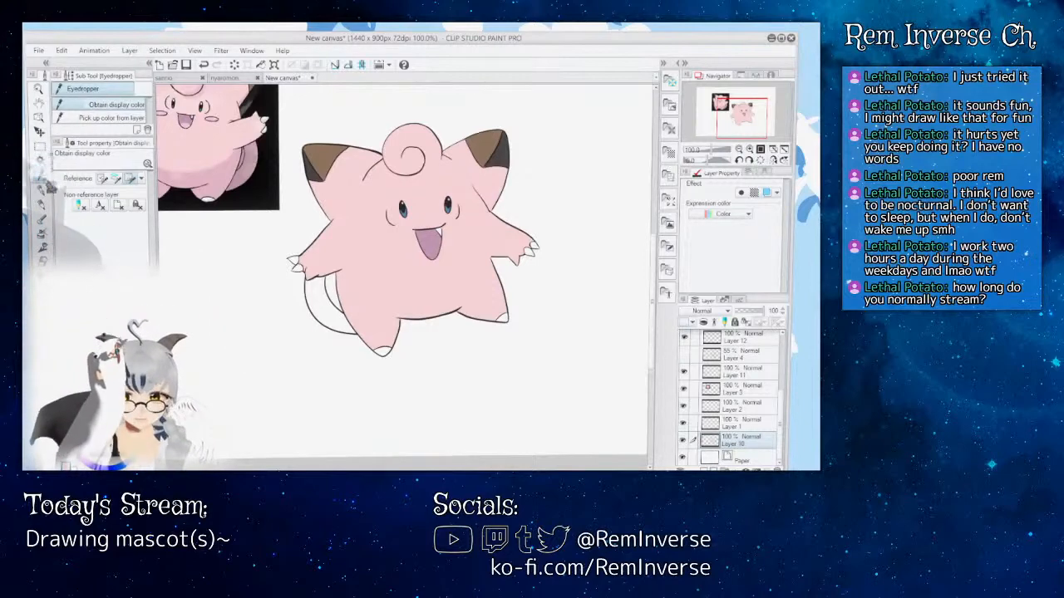
key(g)
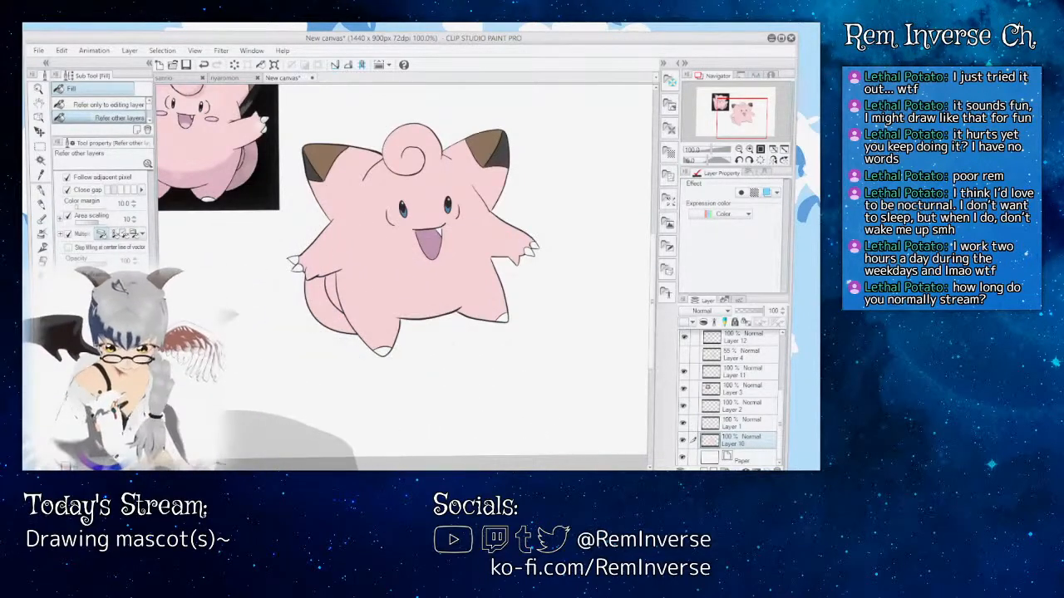
key(ctrl+minus)
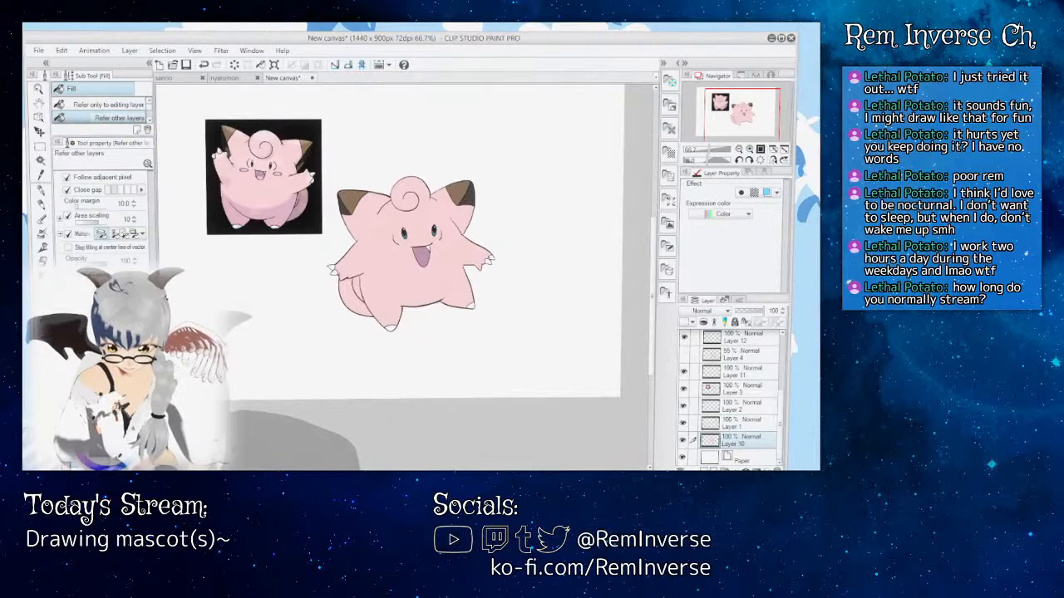
Step: Delete the reference image from Layer 3 using a rectangular selection around it, and clear the selection
key(ctrl+plus)
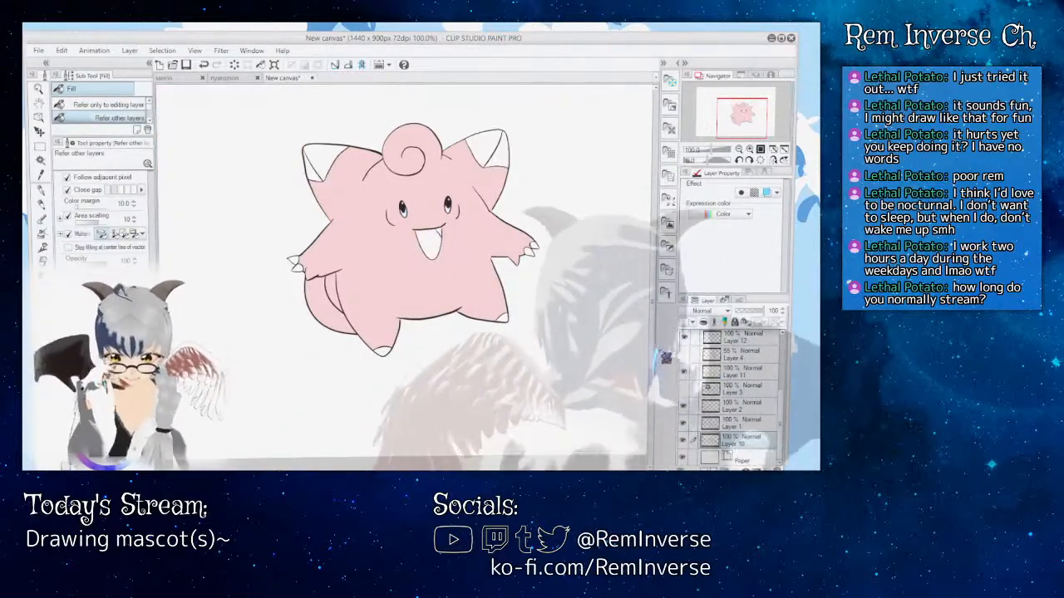
click(741, 389)
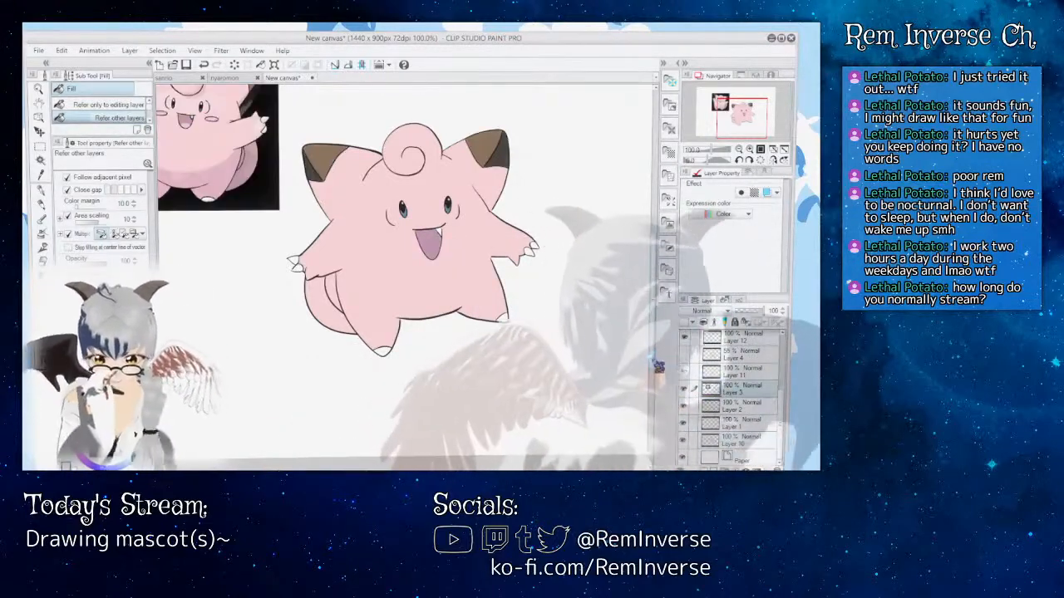
scroll(405, 274, up, 3)
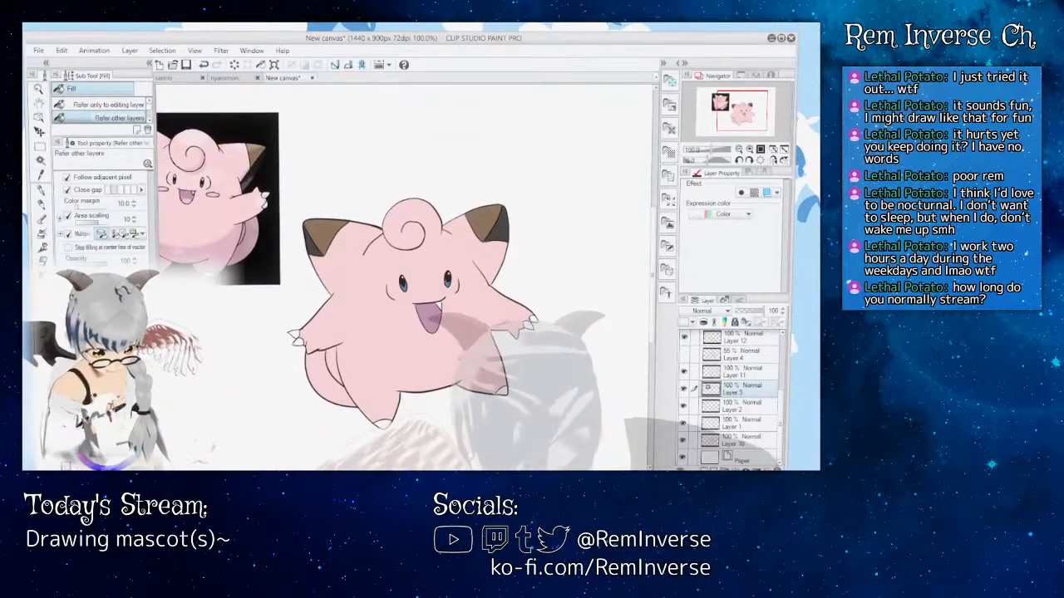
scroll(405, 274, left, 6)
scroll(405, 275, right, 1)
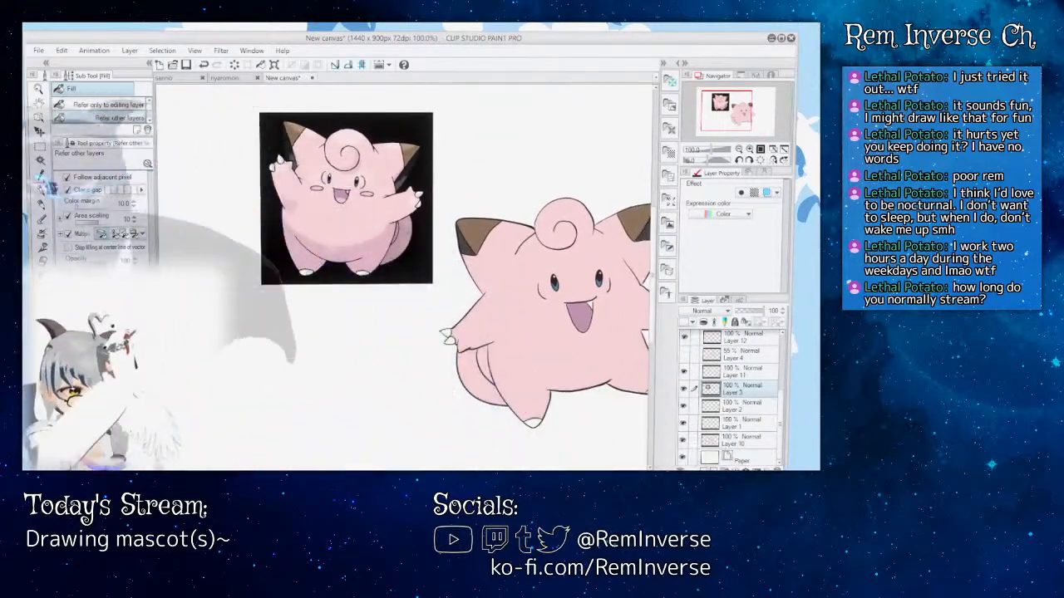
key(m)
drag(210, 97, 439, 305)
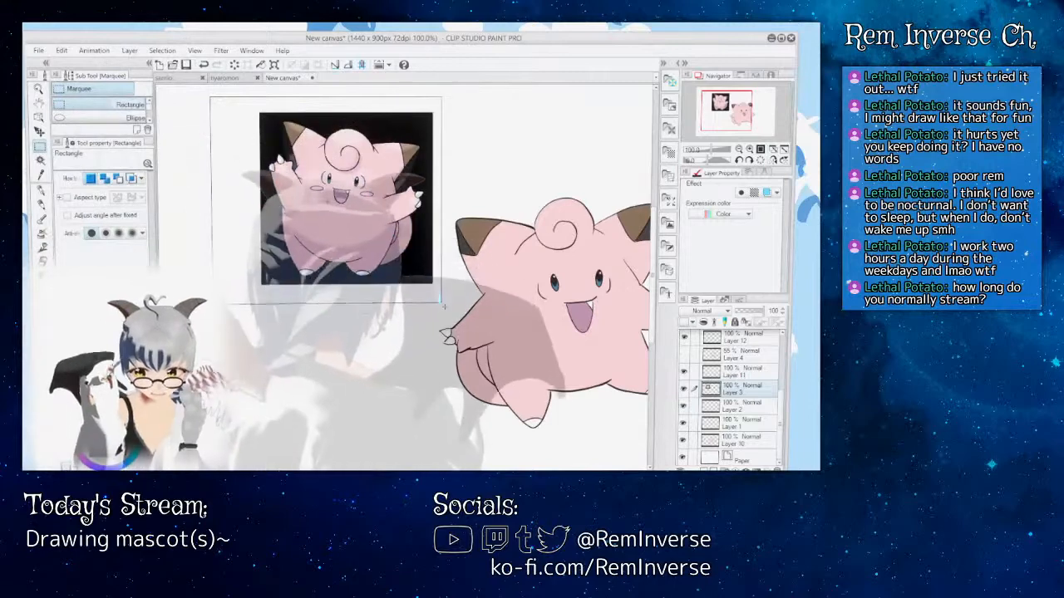
key(Delete)
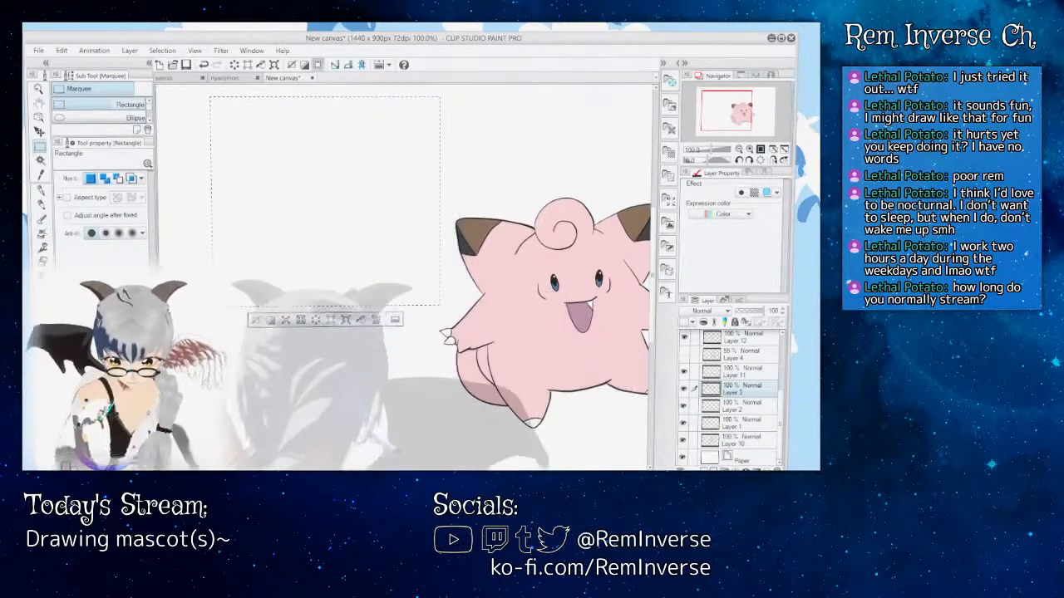
scroll(453, 304, right, 4)
scroll(453, 303, right, 2)
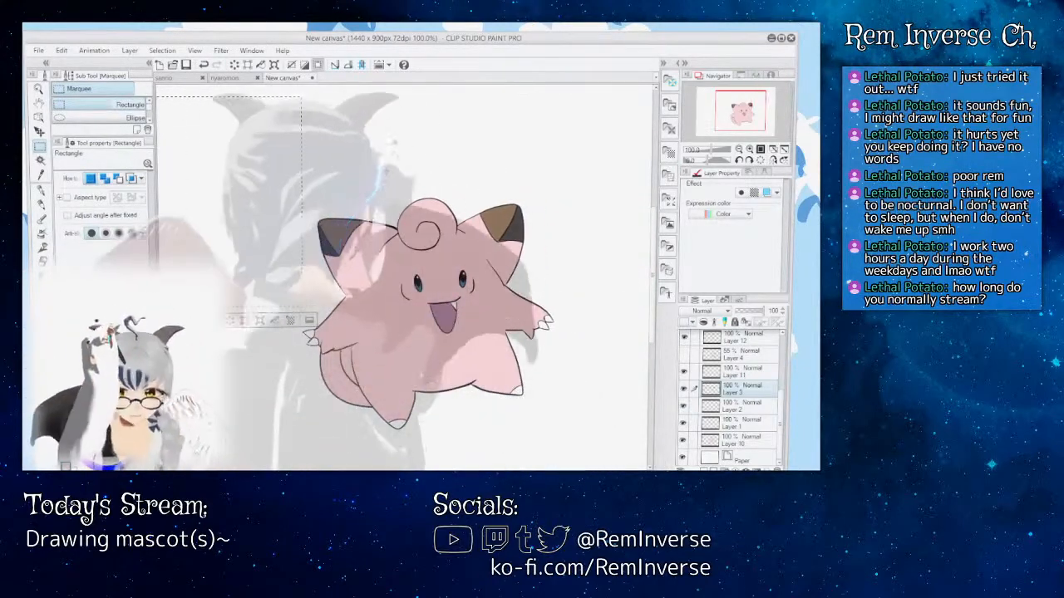
click(380, 158)
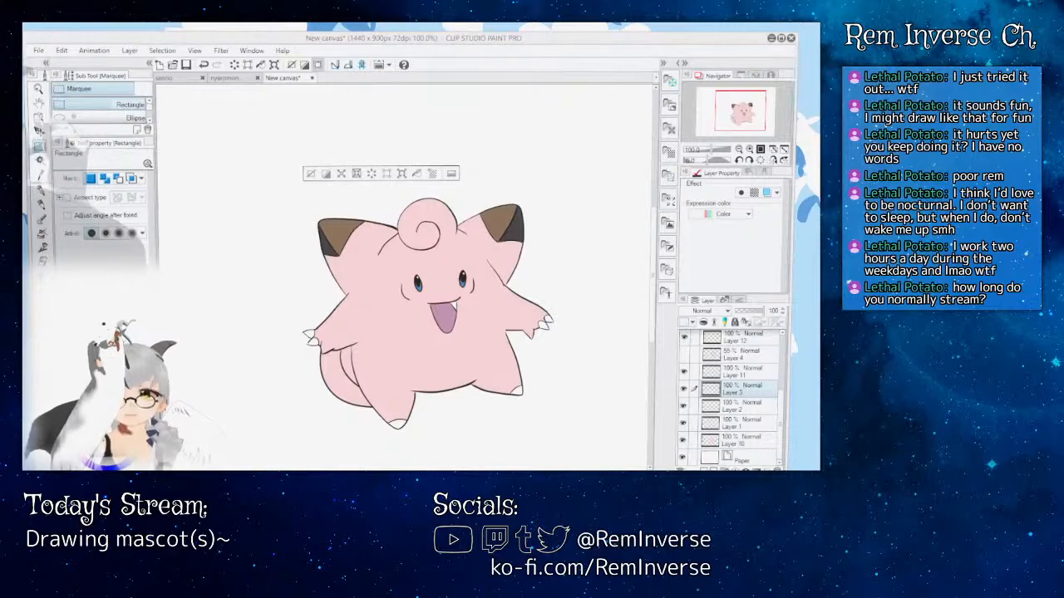
Step: Save the finished pink character canvas under the name clefairy
key(Return)
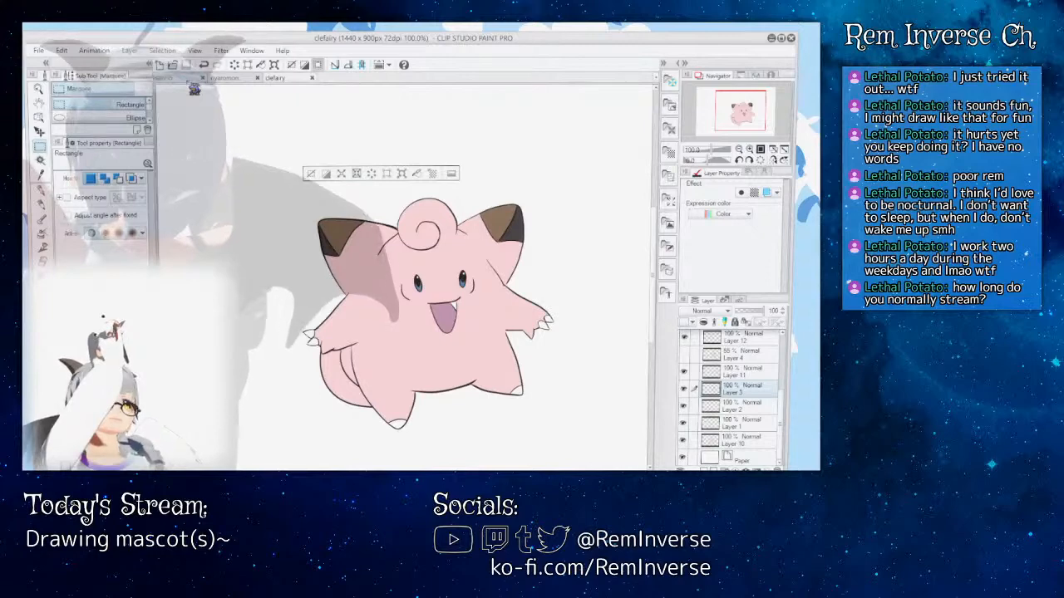
Step: Compare the finished mascots by viewing the sanrio, nyaromon and clefairy drawings in turn, ending on clefairy
click(192, 82)
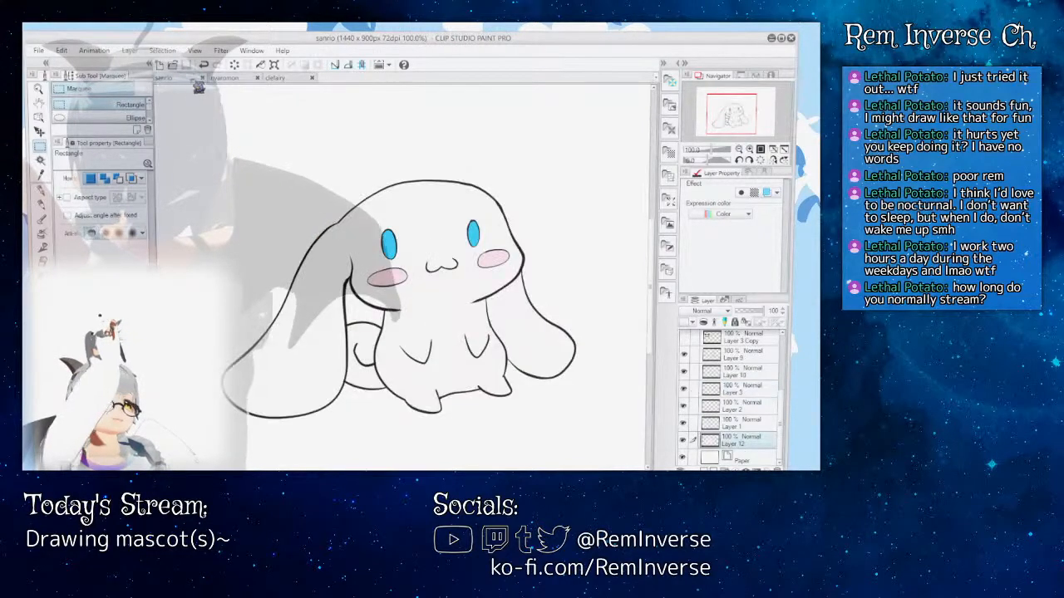
click(222, 79)
click(276, 81)
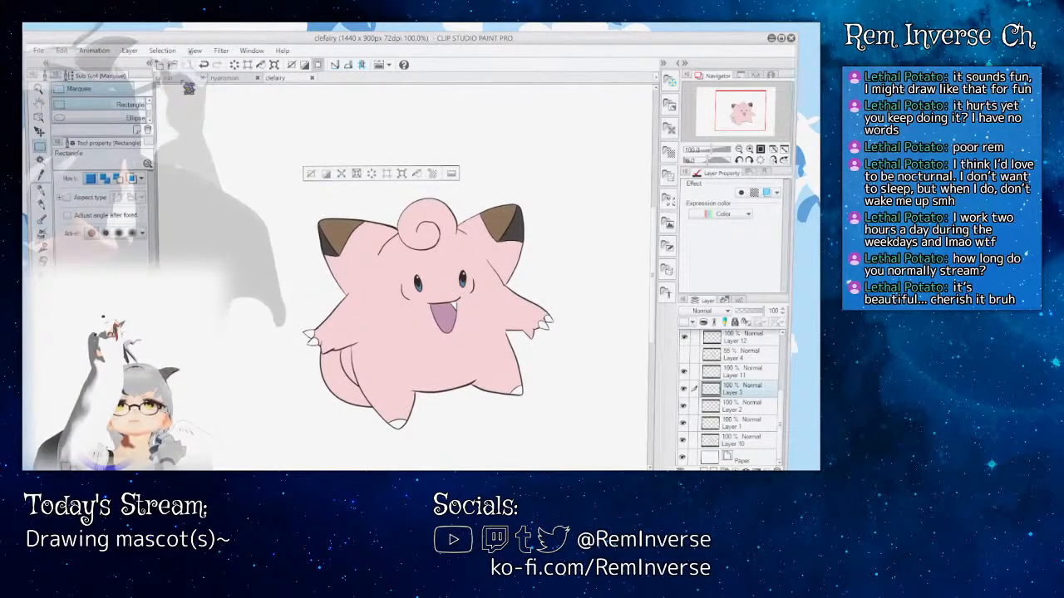
scroll(309, 241, down, 3)
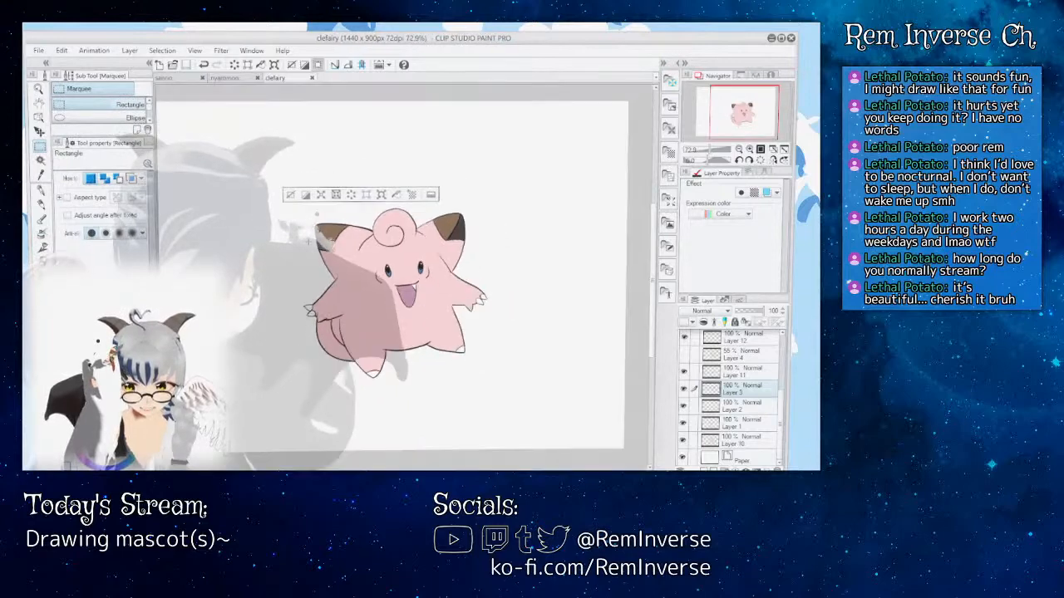
scroll(309, 242, up, 3)
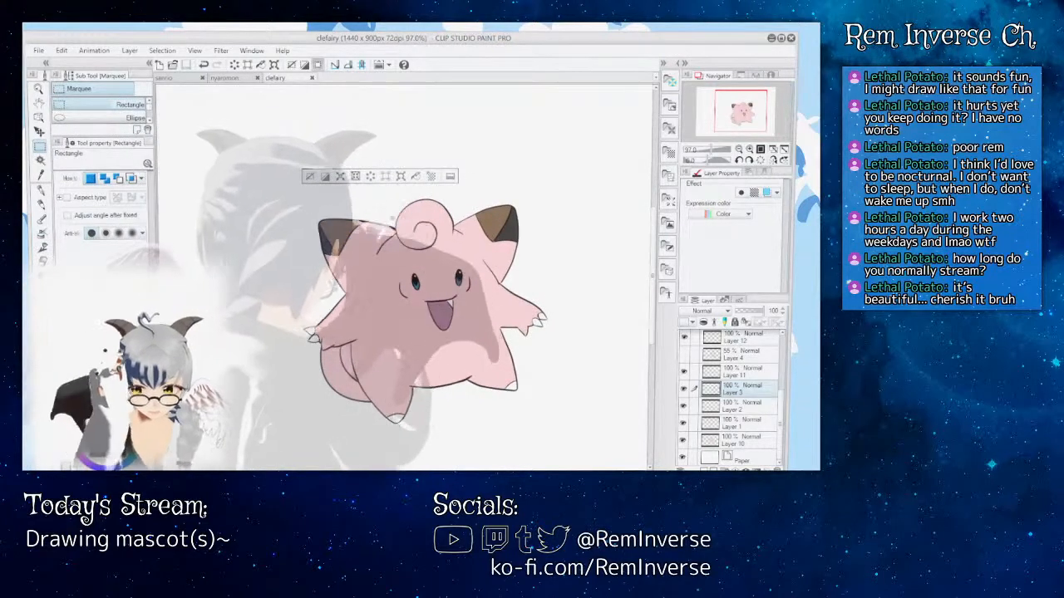
key(ctrl+plus)
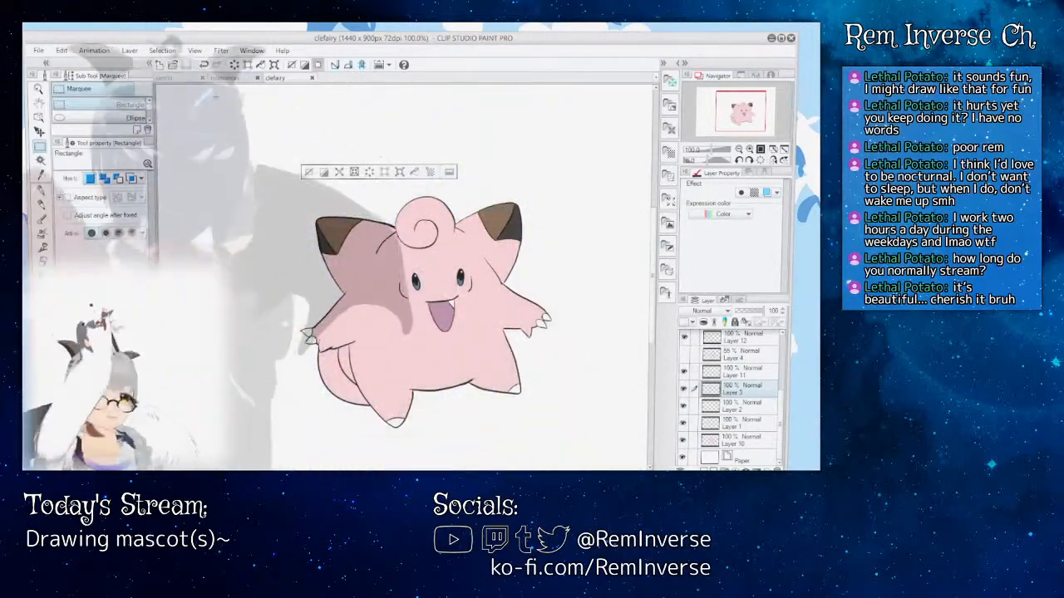
click(233, 78)
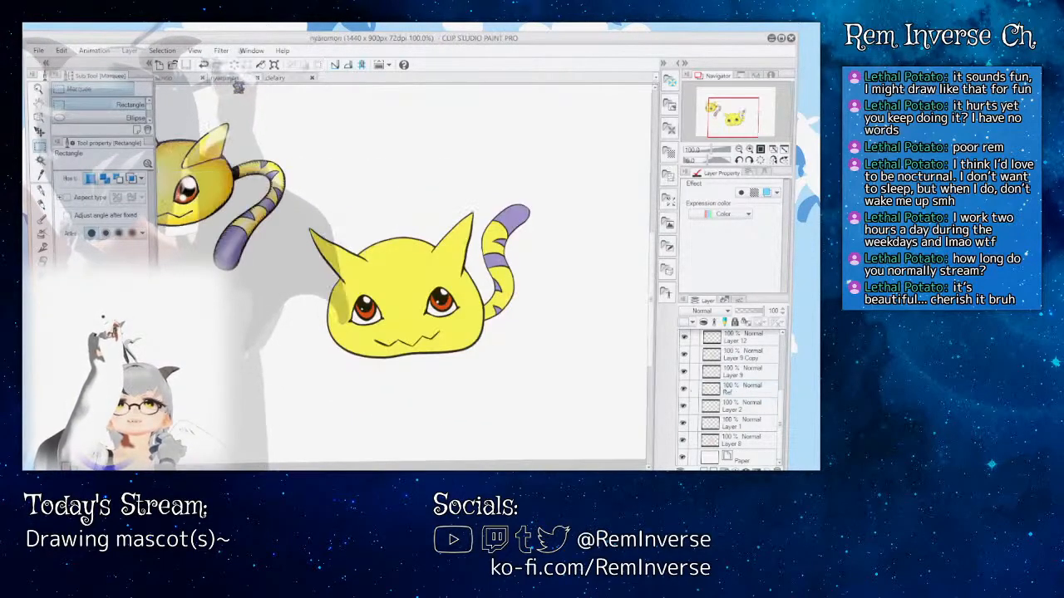
click(175, 78)
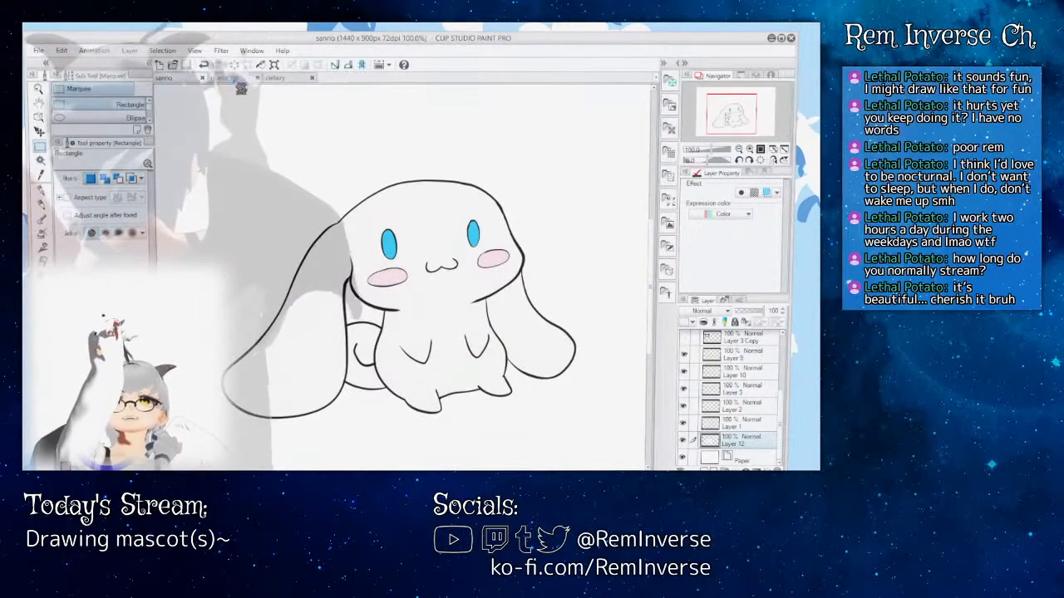
click(235, 78)
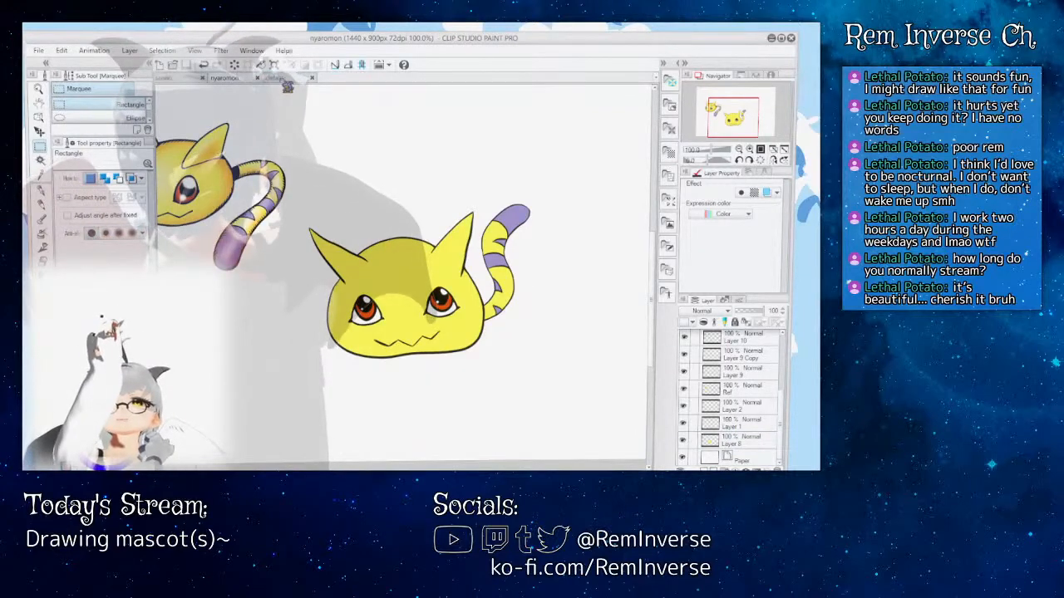
click(277, 78)
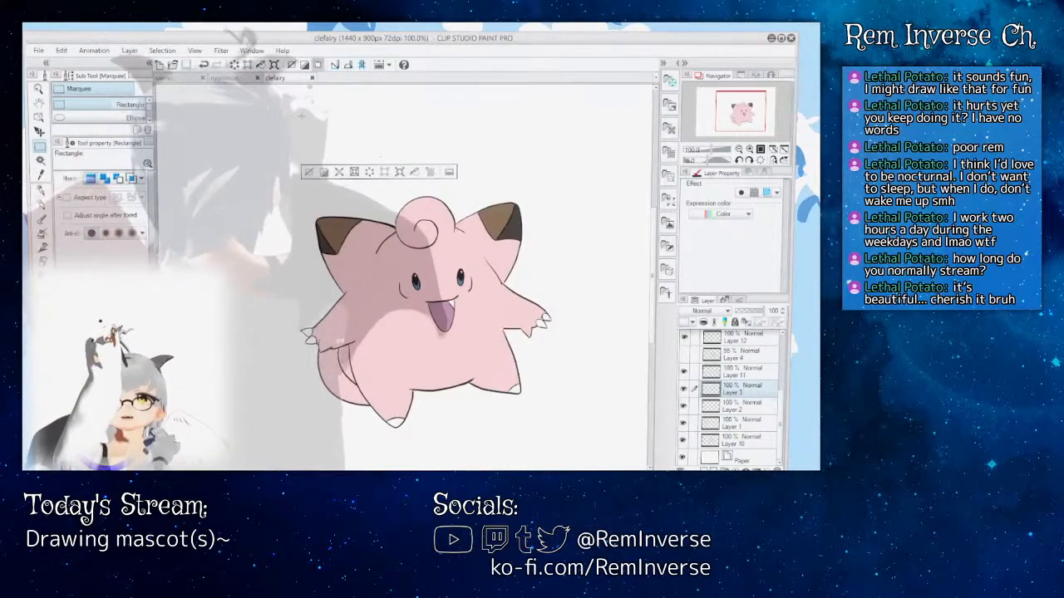
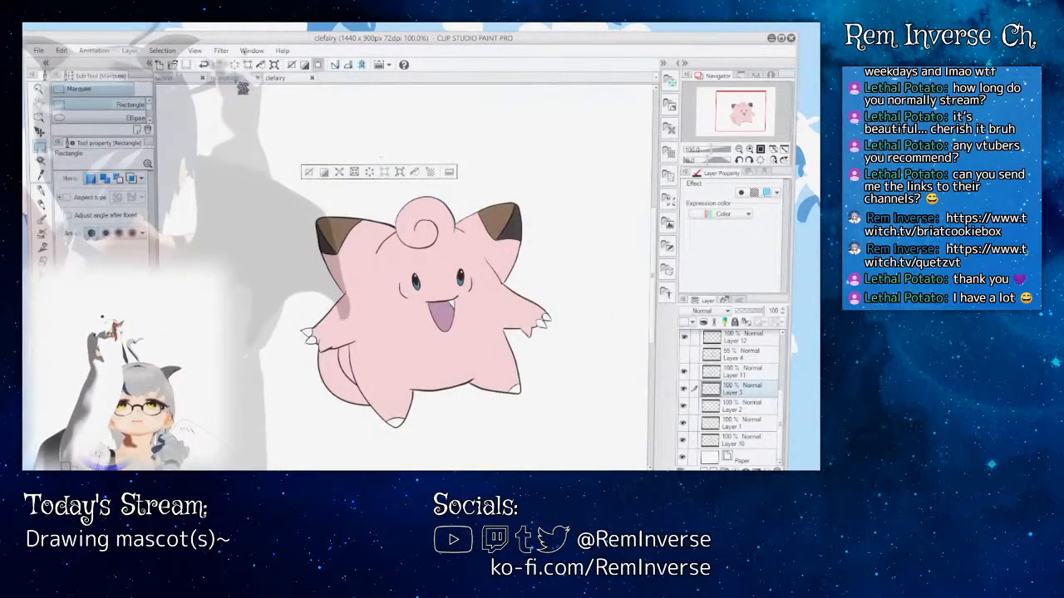
Step: Switch to the nyaromon drawing and hide and reshow the Ref layer and Layer 9 to check what each contains
click(232, 78)
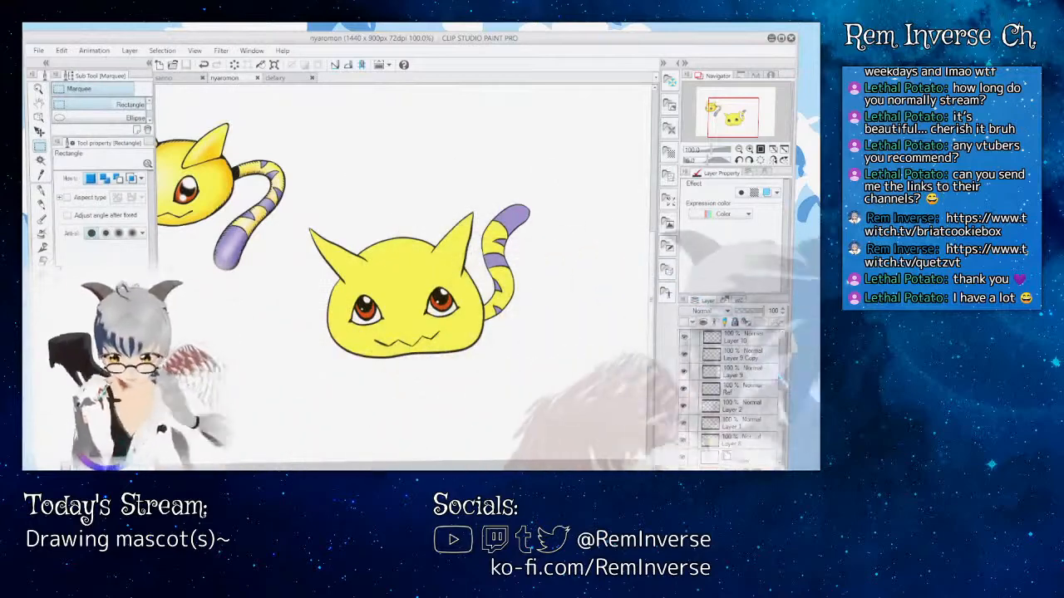
mouse_move(786, 412)
mouse_down()
mouse_move(784, 343)
mouse_move(784, 406)
mouse_up()
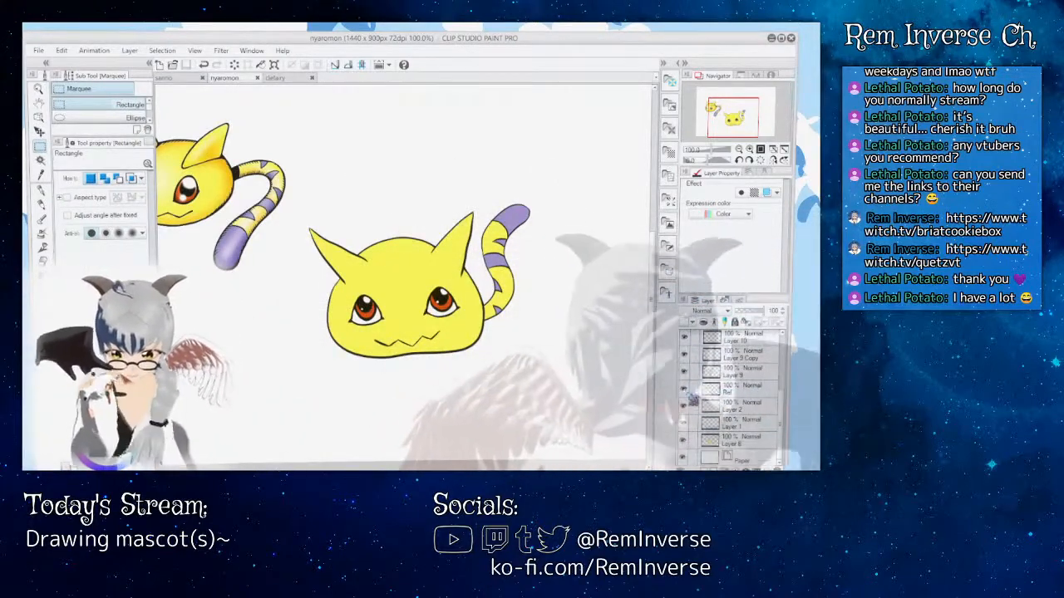
click(684, 389)
click(684, 373)
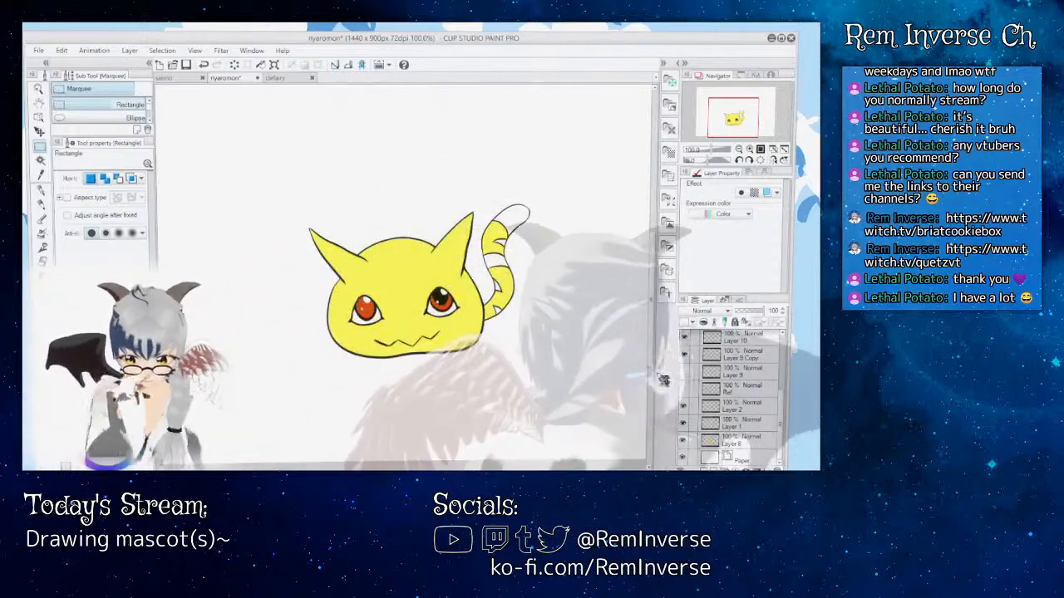
click(684, 373)
click(684, 389)
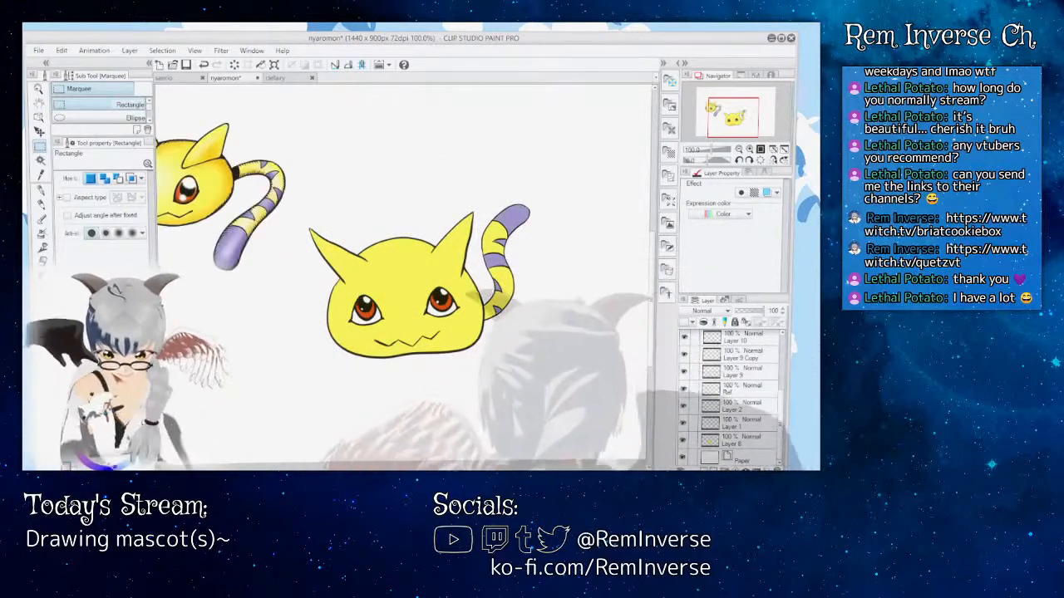
Step: Delete the reference image from the Ref layer using a rectangular selection around it, clear the selection and save the nyaromon drawing
drag(391, 465, 351, 465)
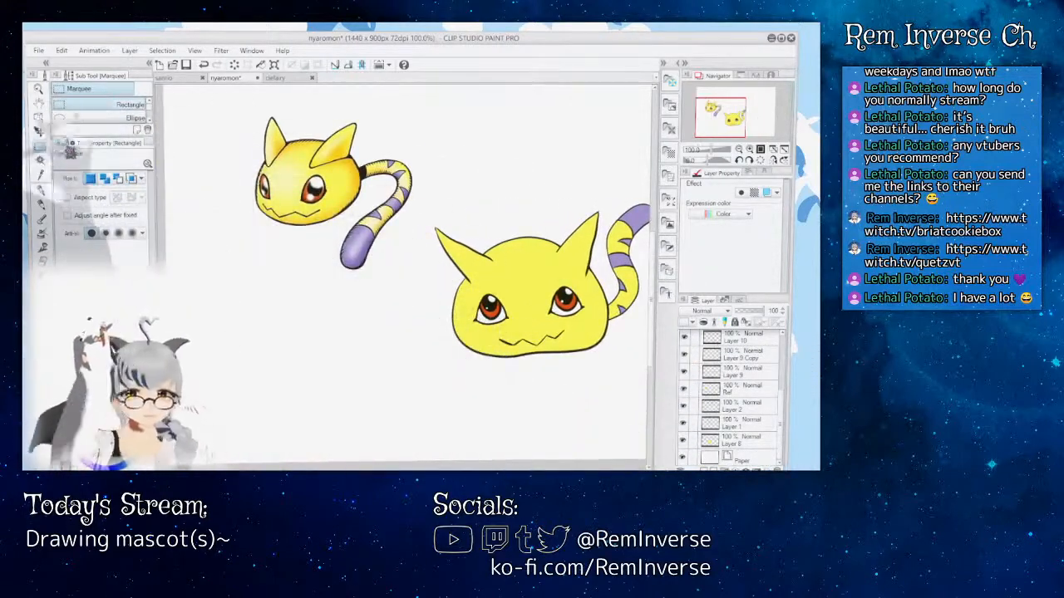
drag(265, 108, 413, 276)
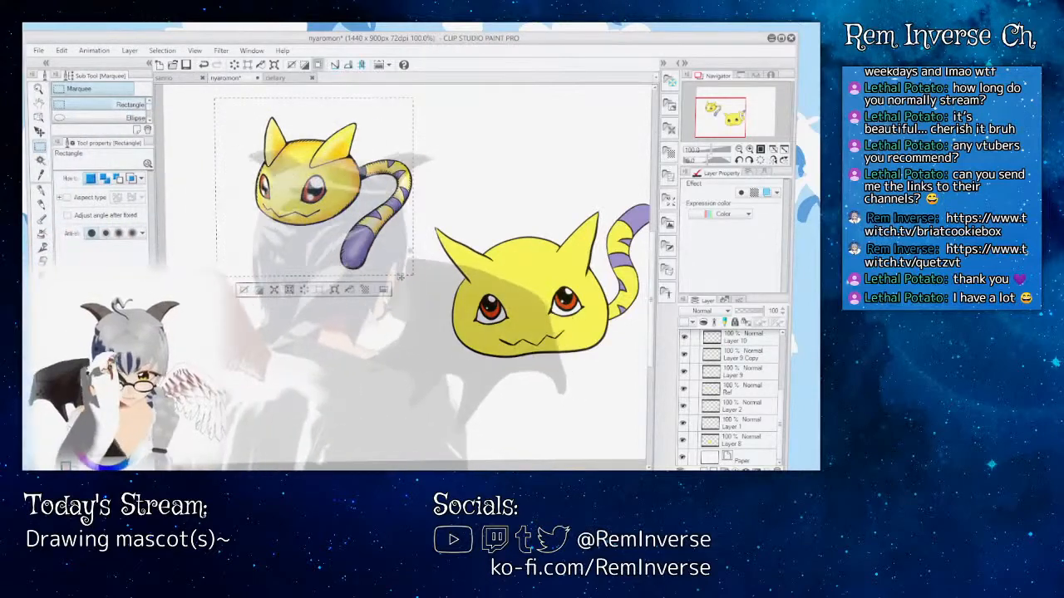
click(738, 387)
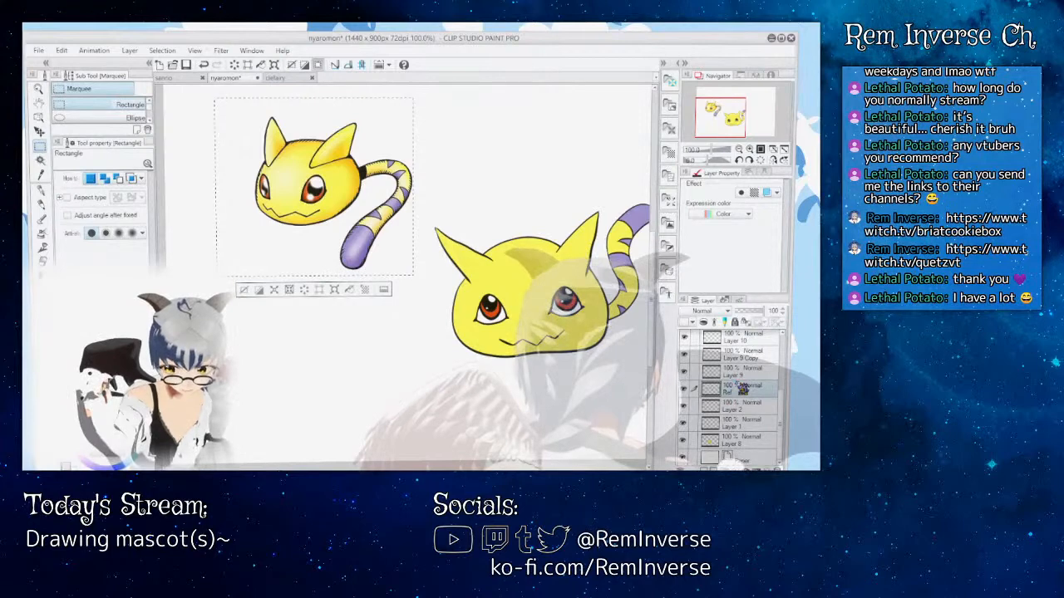
key(Delete)
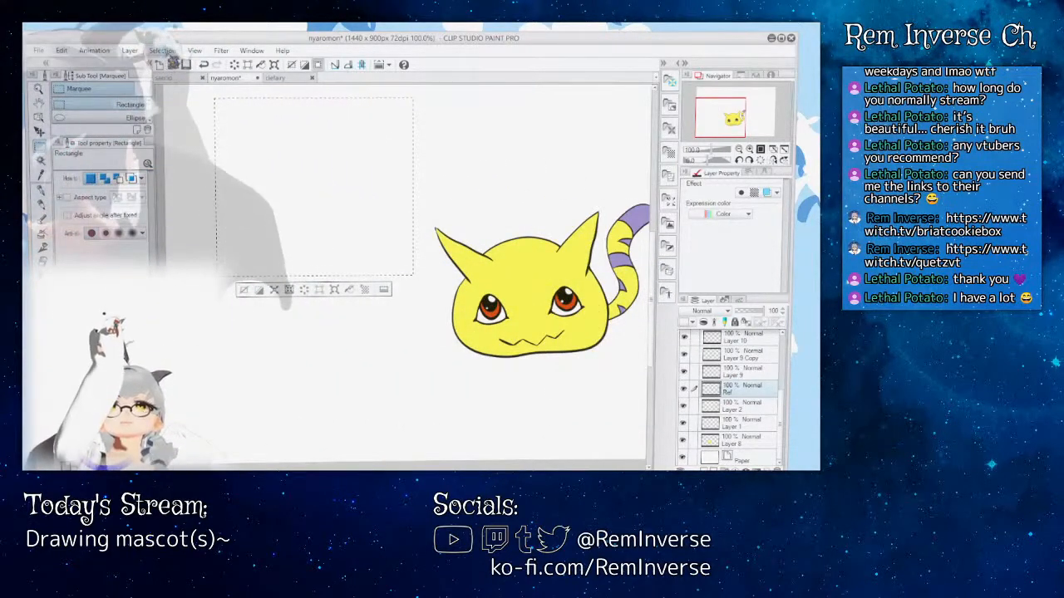
key(ctrl+d)
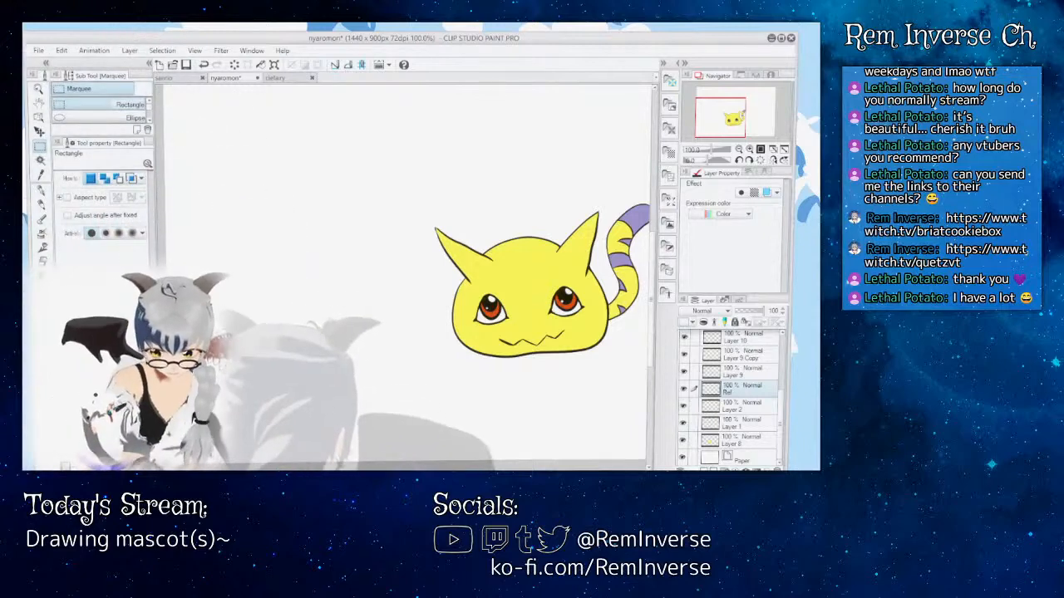
scroll(403, 274, right, 3)
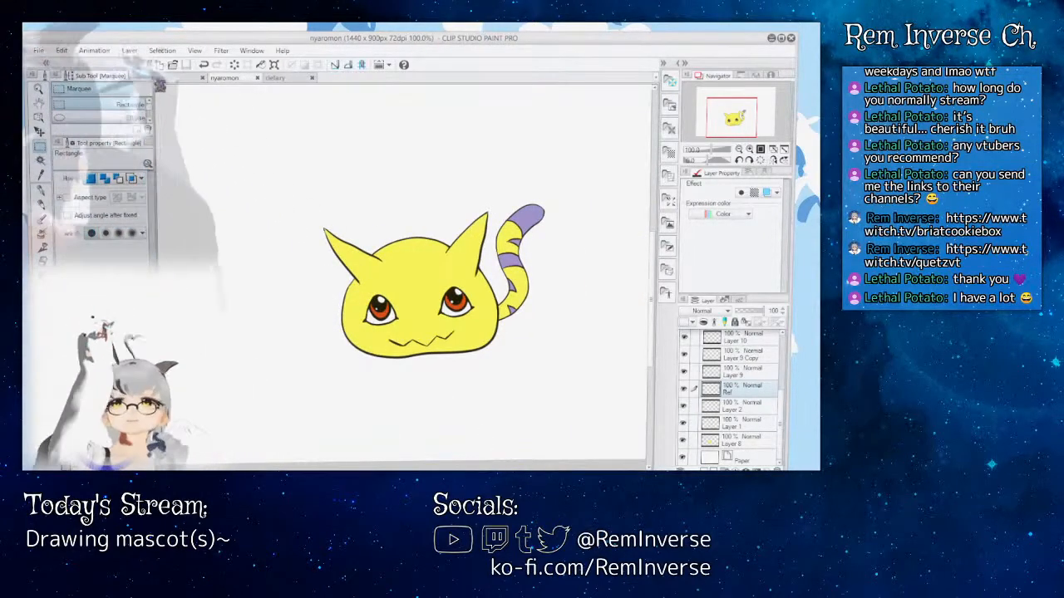
Step: View the sanrio drawing, return to clefairy and clear the small selection left on its canvas
click(196, 78)
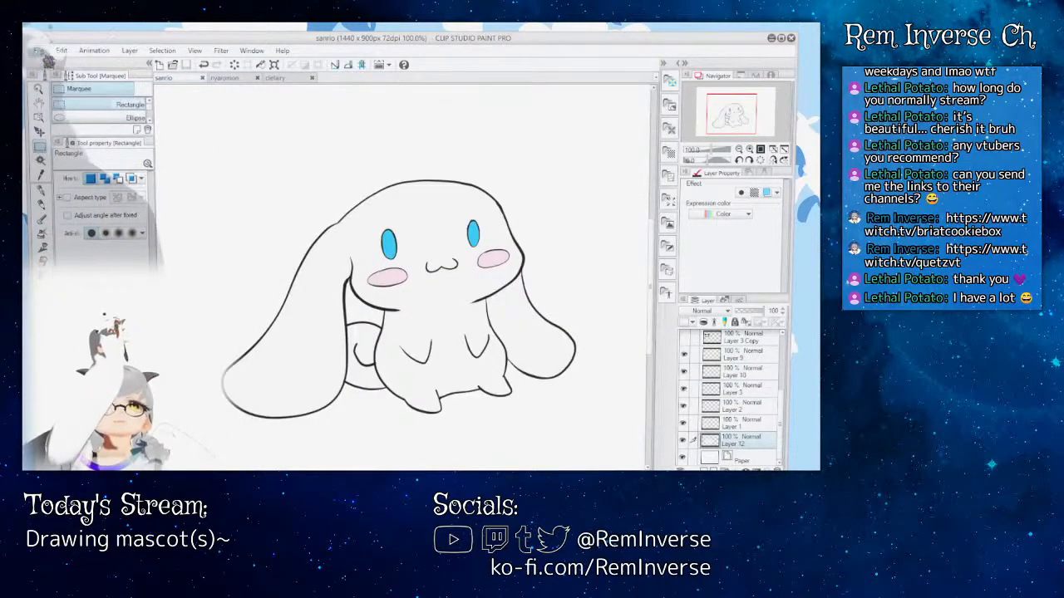
click(279, 78)
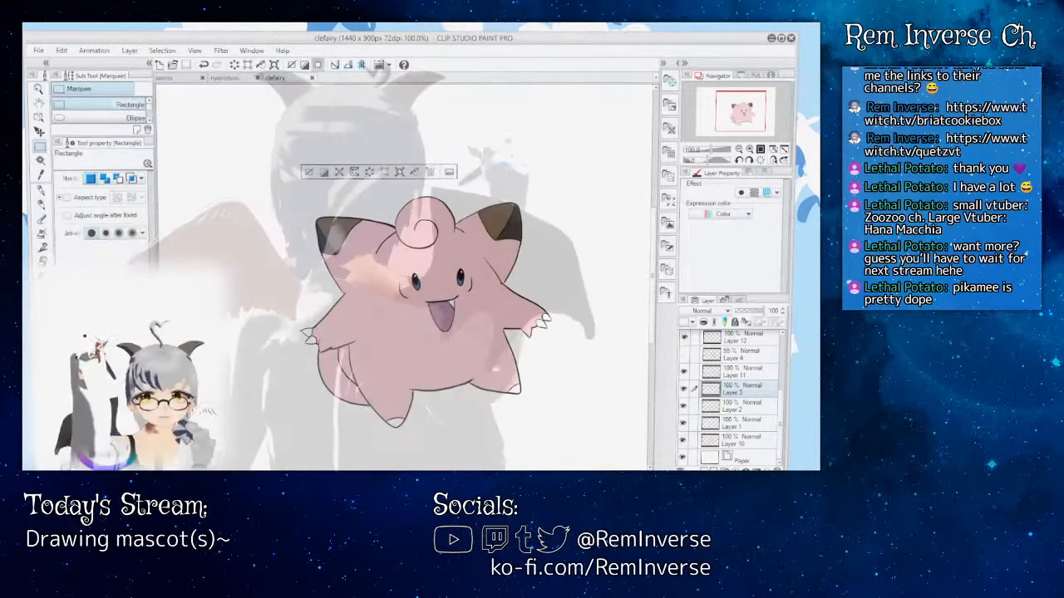
drag(487, 187, 491, 194)
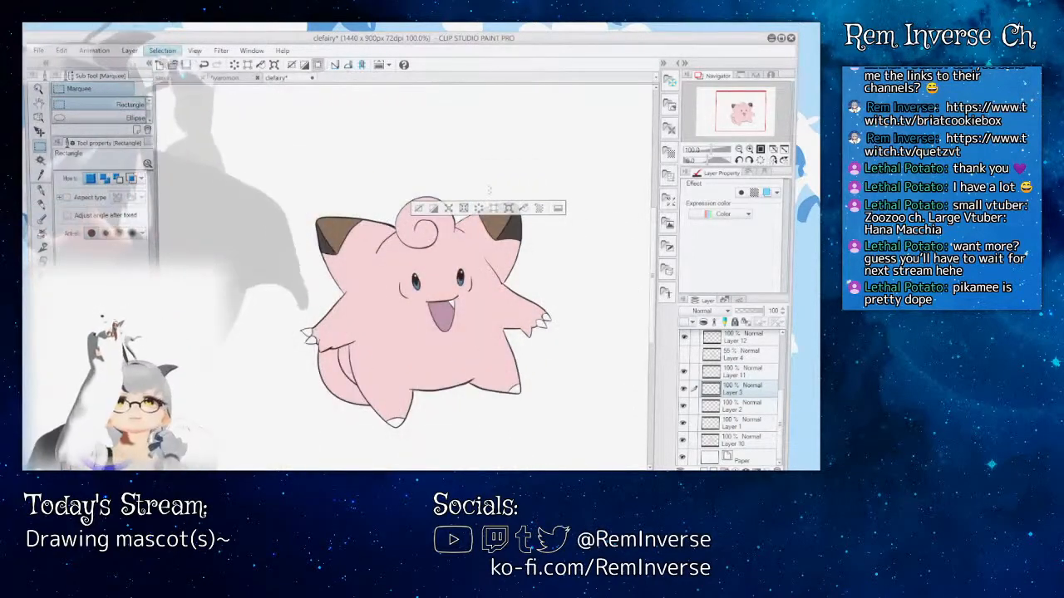
key(ctrl+d)
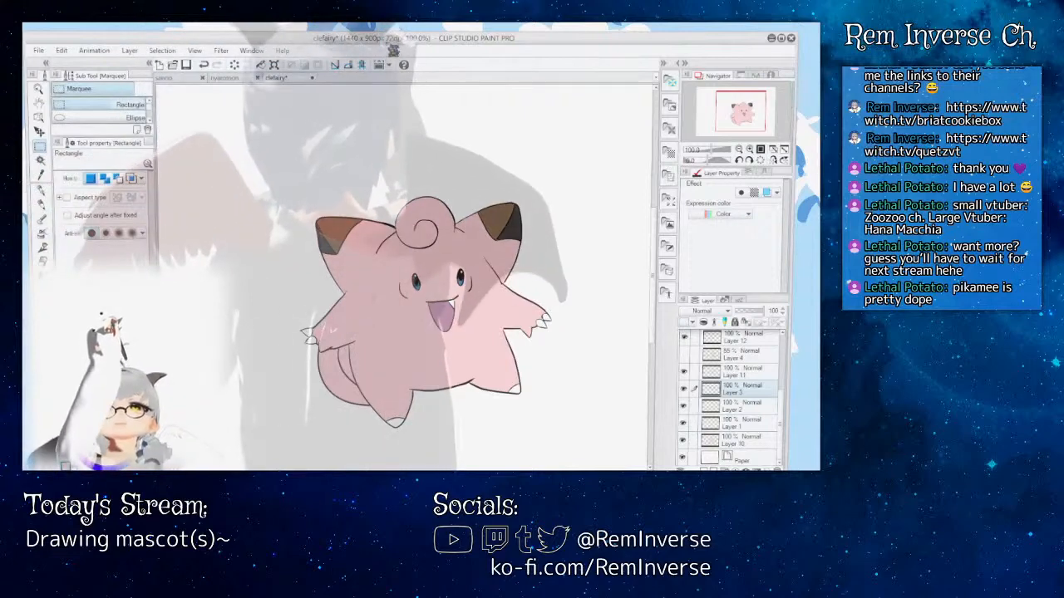